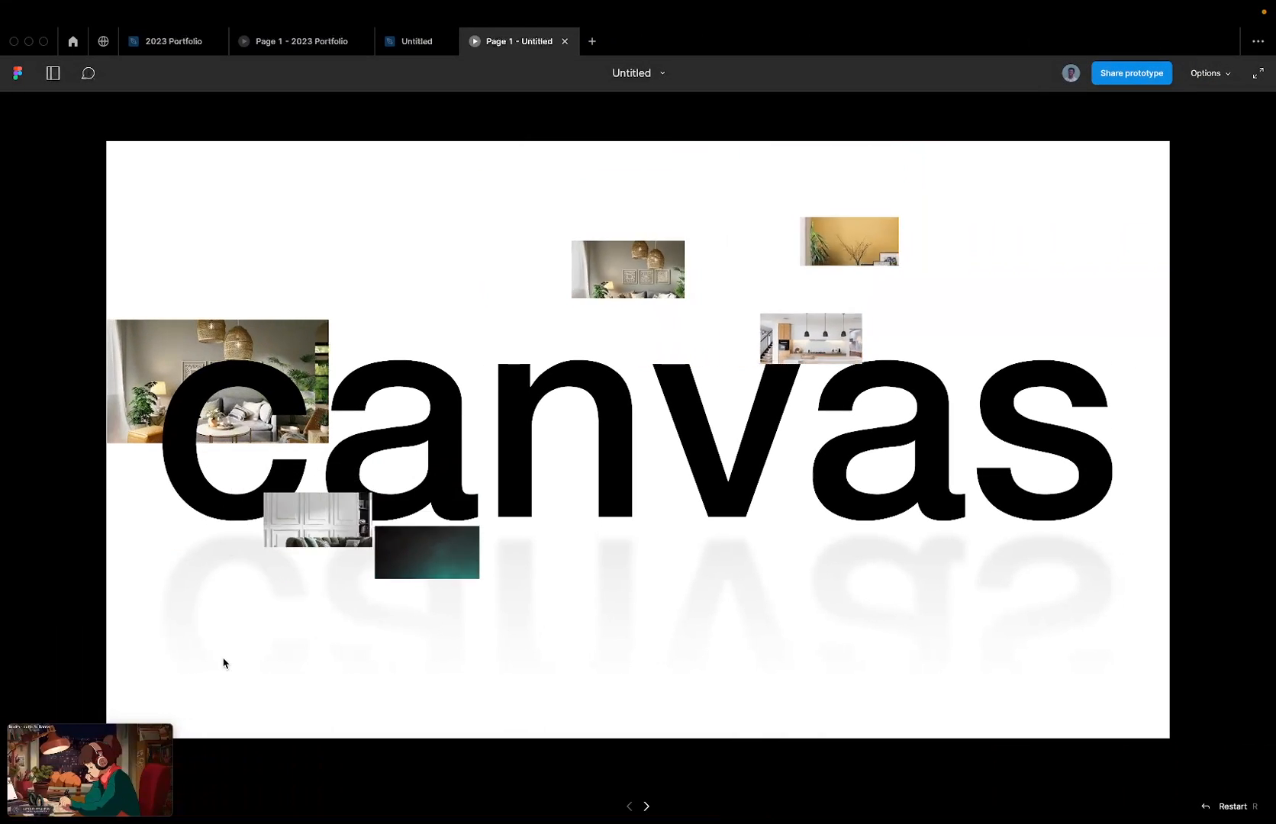
Step: Compare the canvas prototype's image trail with the Contact us effect on the Anagram Club website
left_click(158, 738)
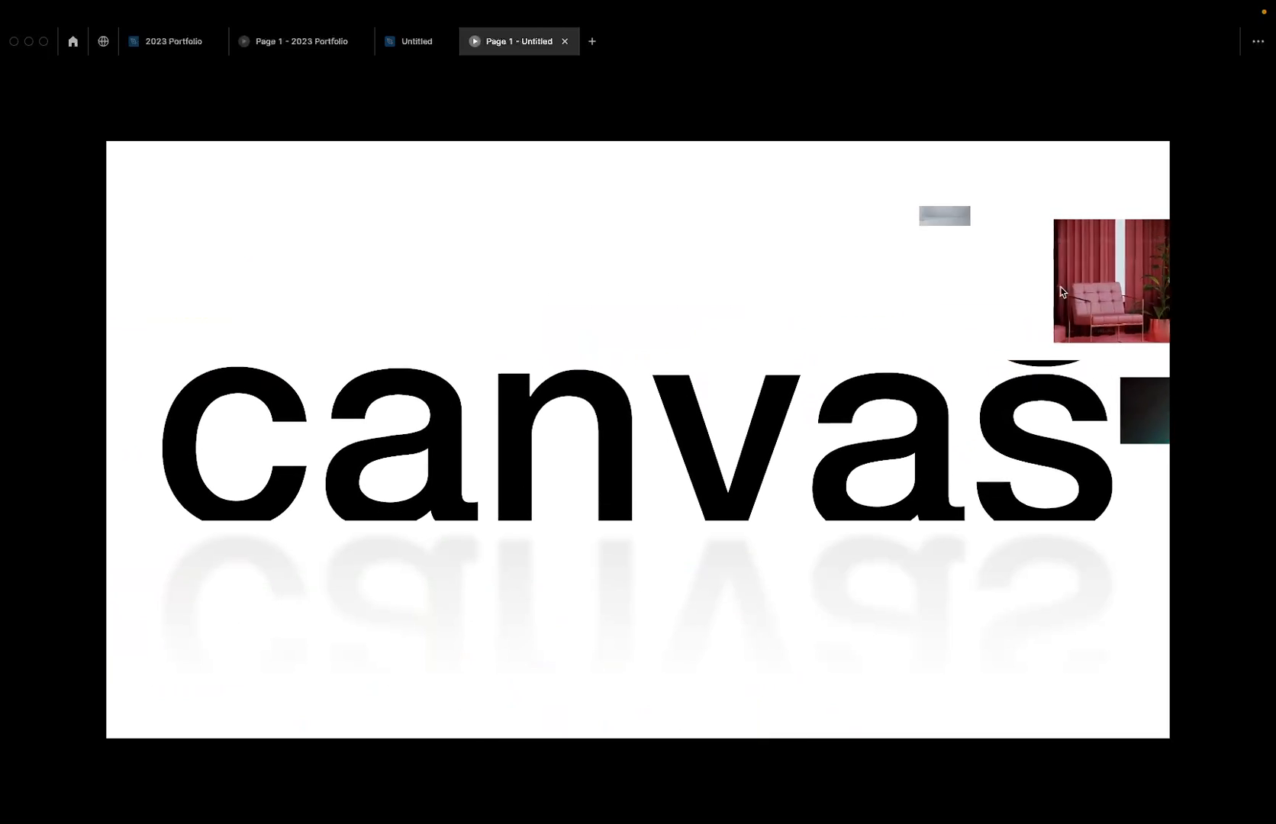
key("ctrl+Left")
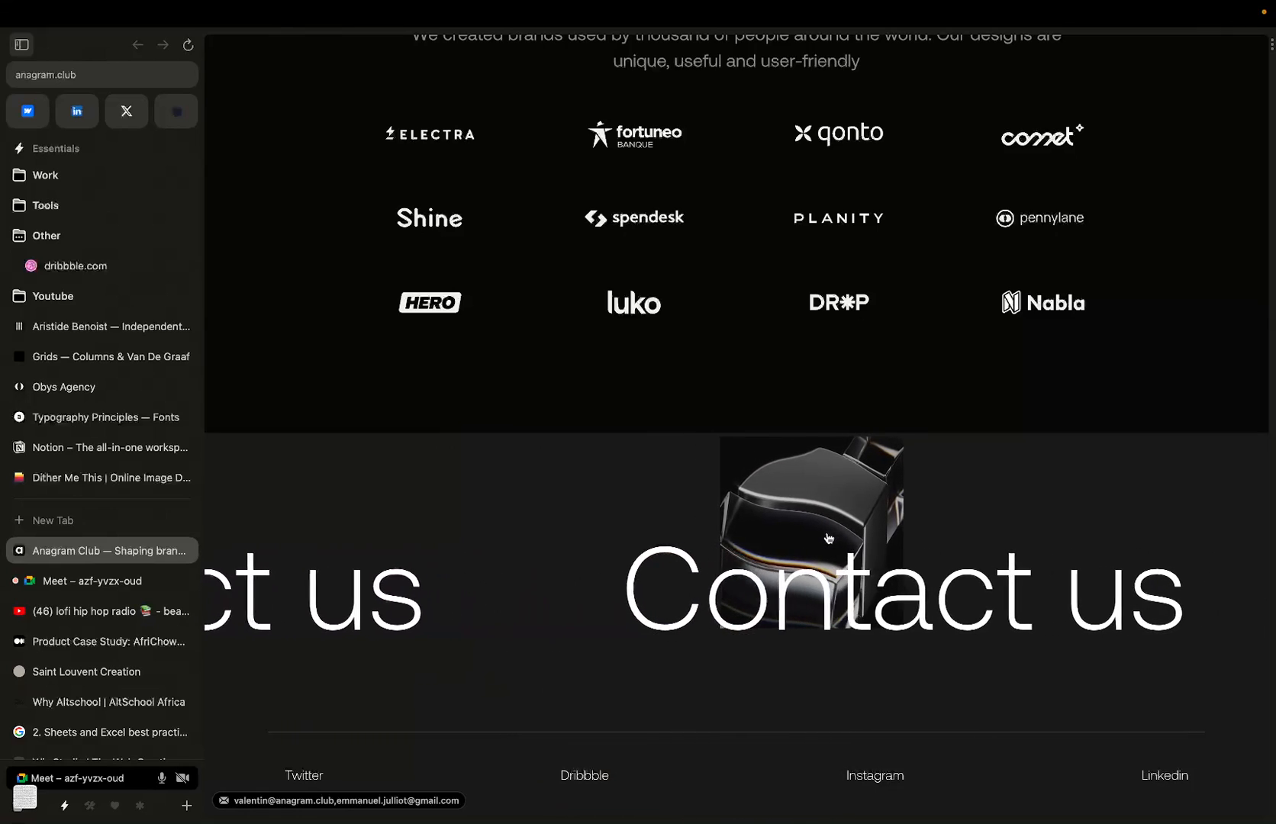
key("ctrl+Right")
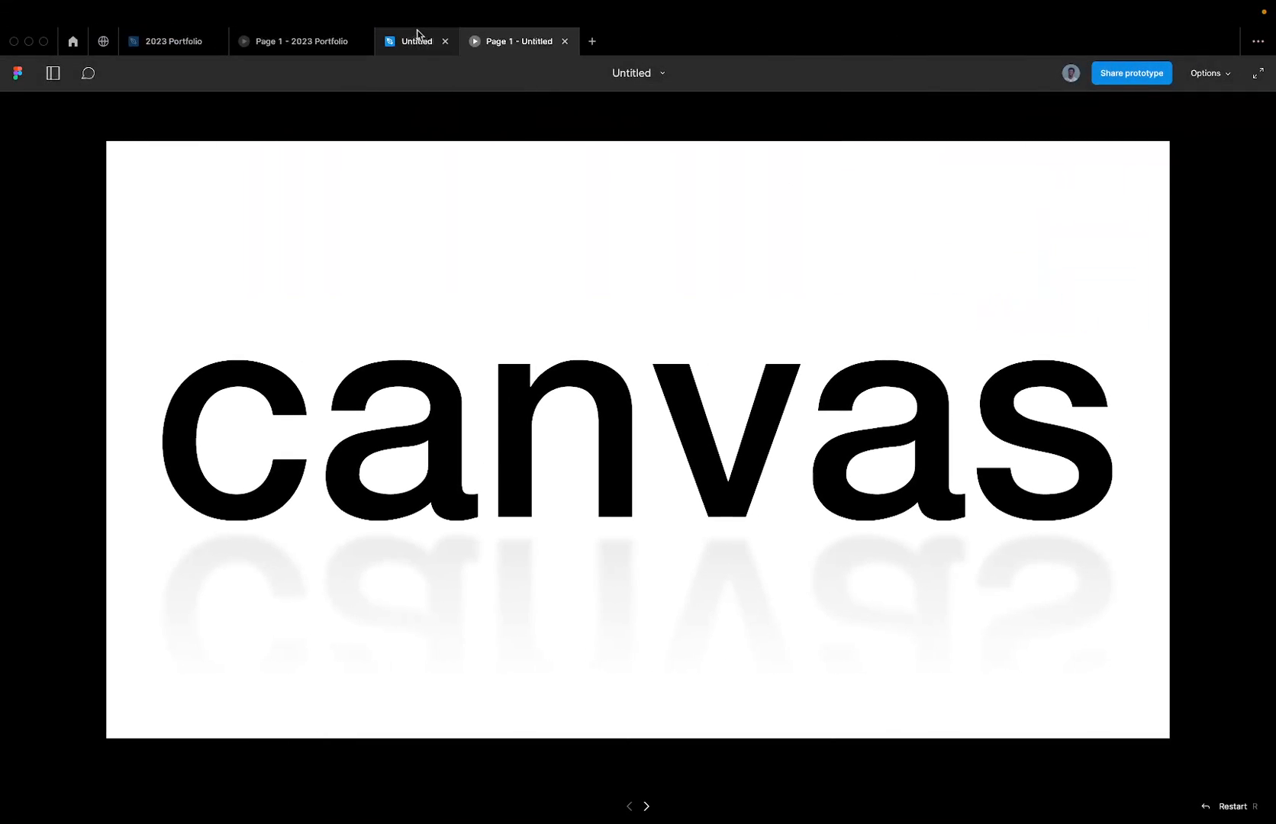
left_click(416, 40)
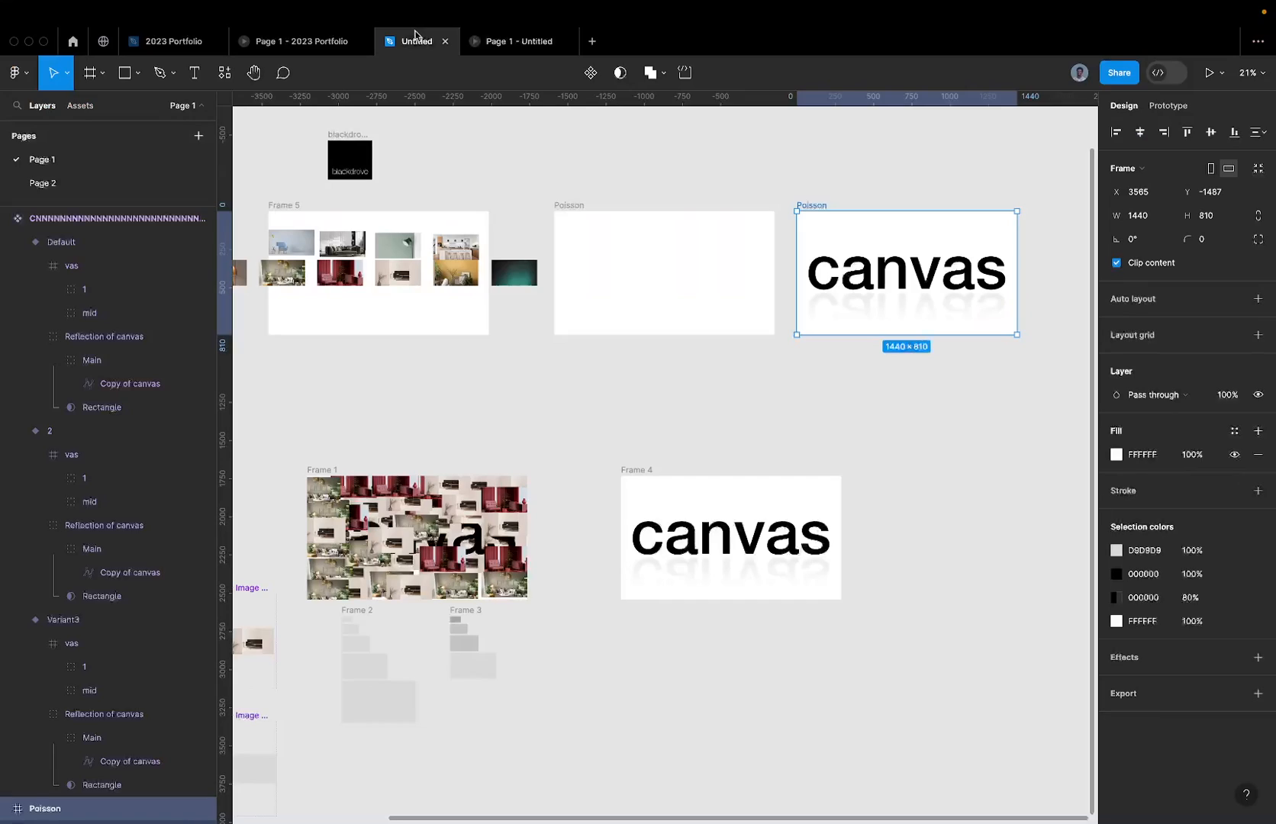
left_click(495, 43)
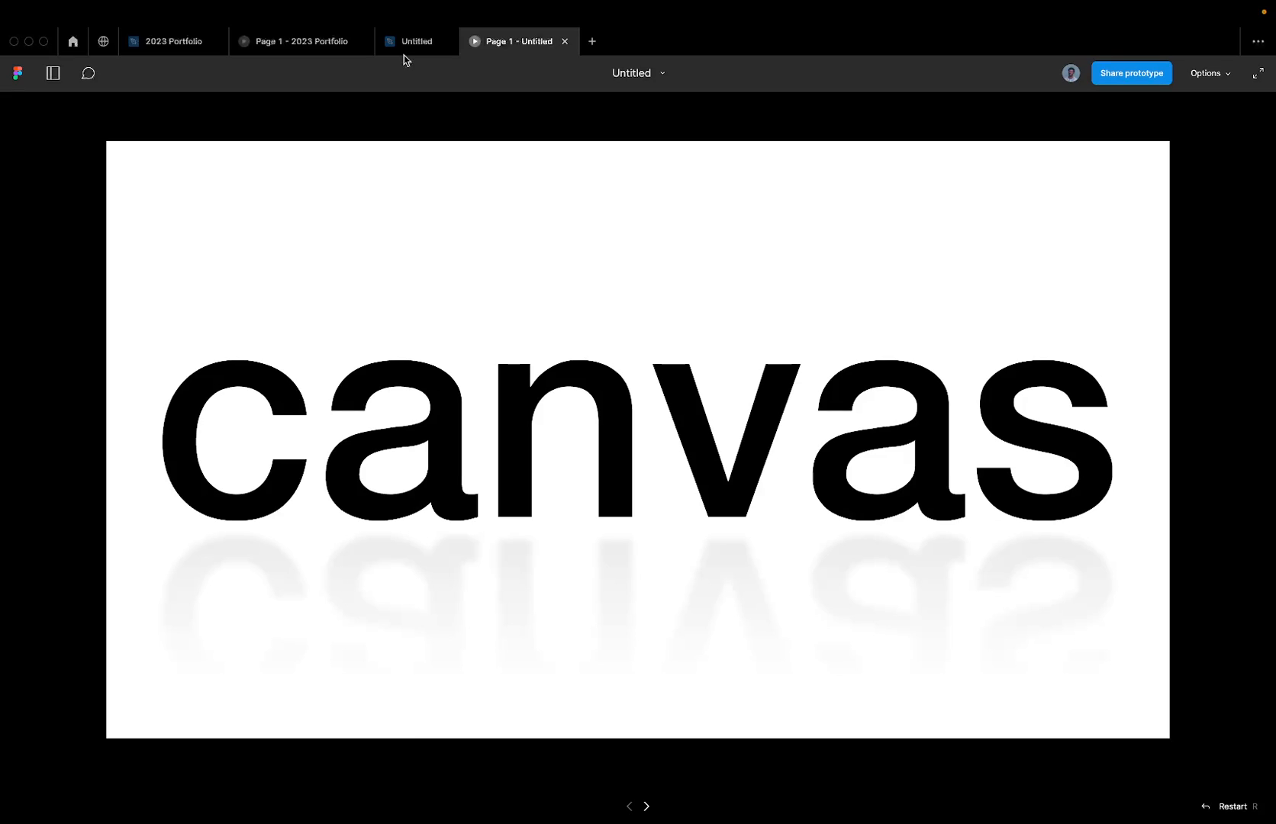
left_click(428, 49)
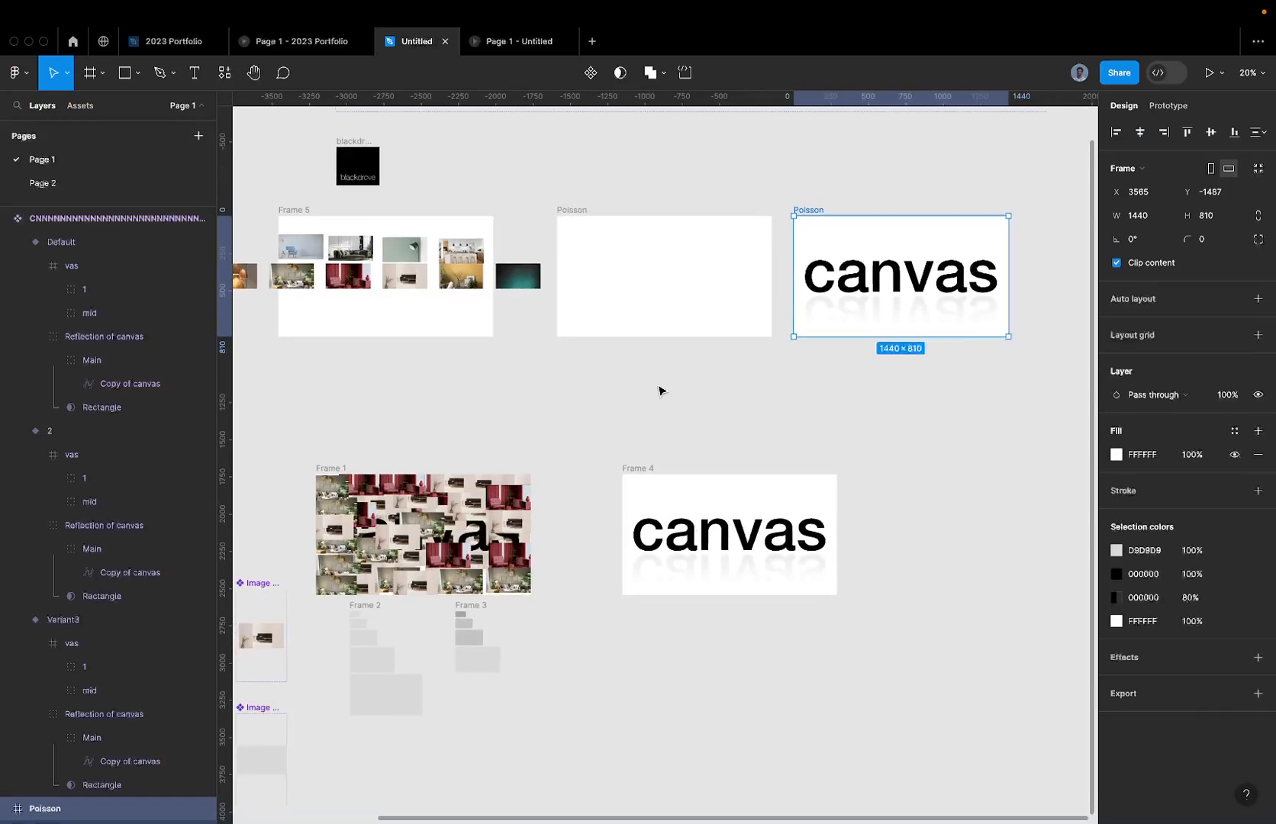
Step: Examine the Image Stack component sets and the variants of Image Stack2 against the website's Contact us image trail
scroll(661, 391, "down", 5)
scroll(661, 391, "left", 2)
scroll(571, 484, "up", 5)
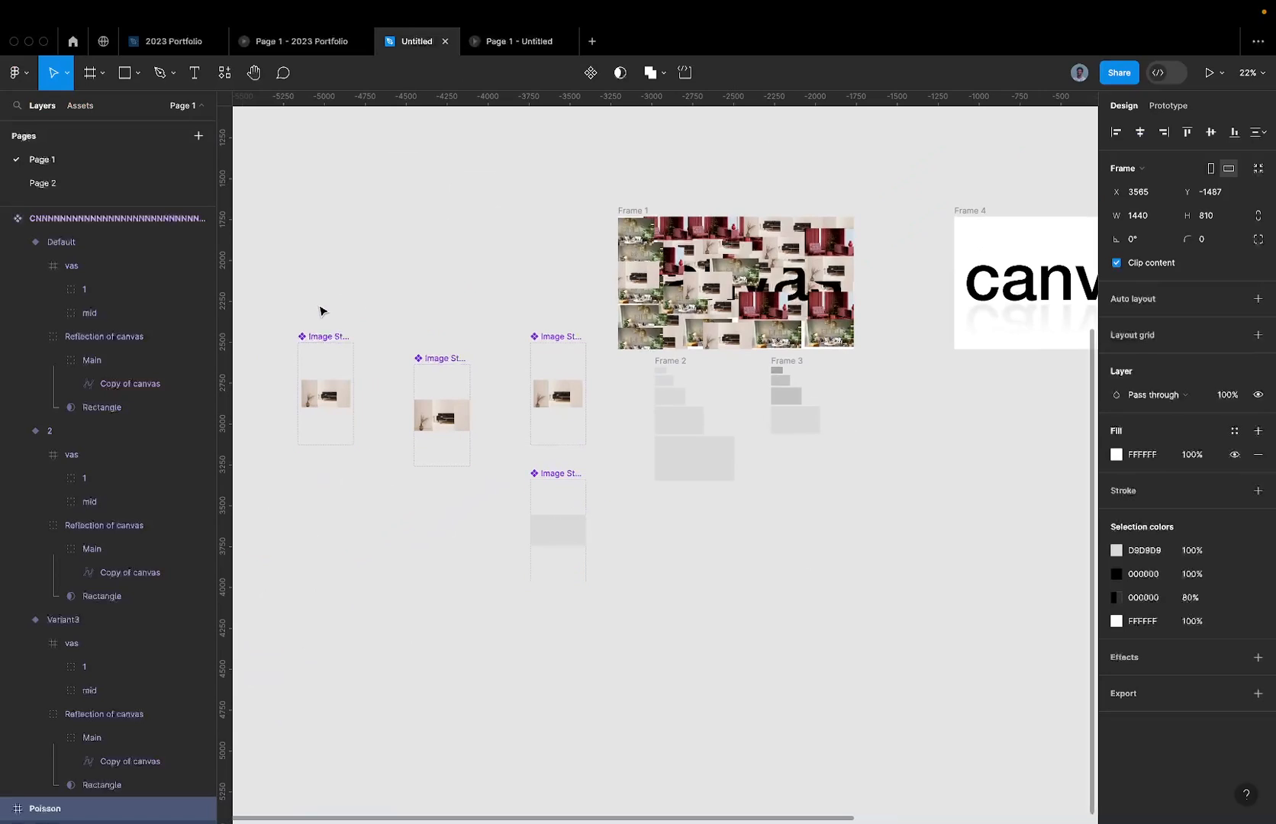
scroll(320, 311, "down", 2)
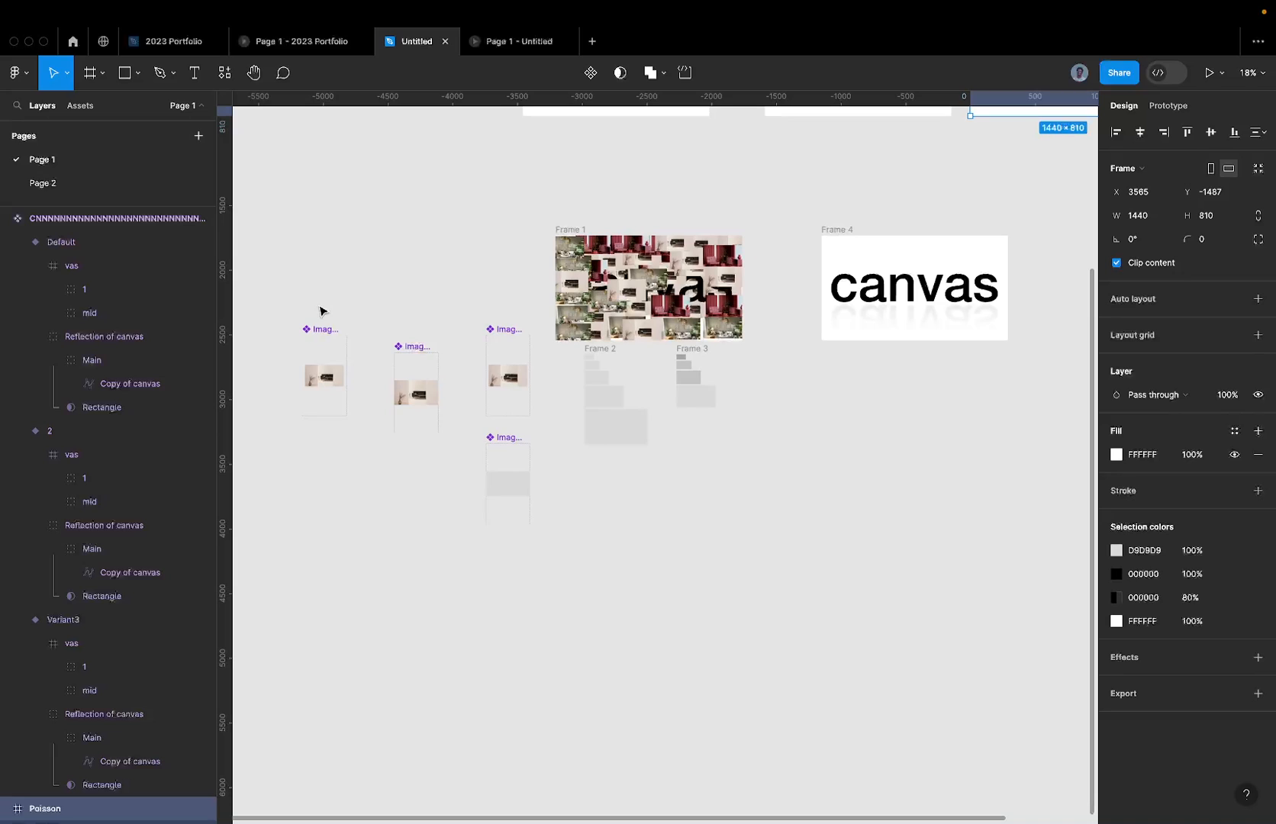
left_click(413, 393)
left_click(511, 490)
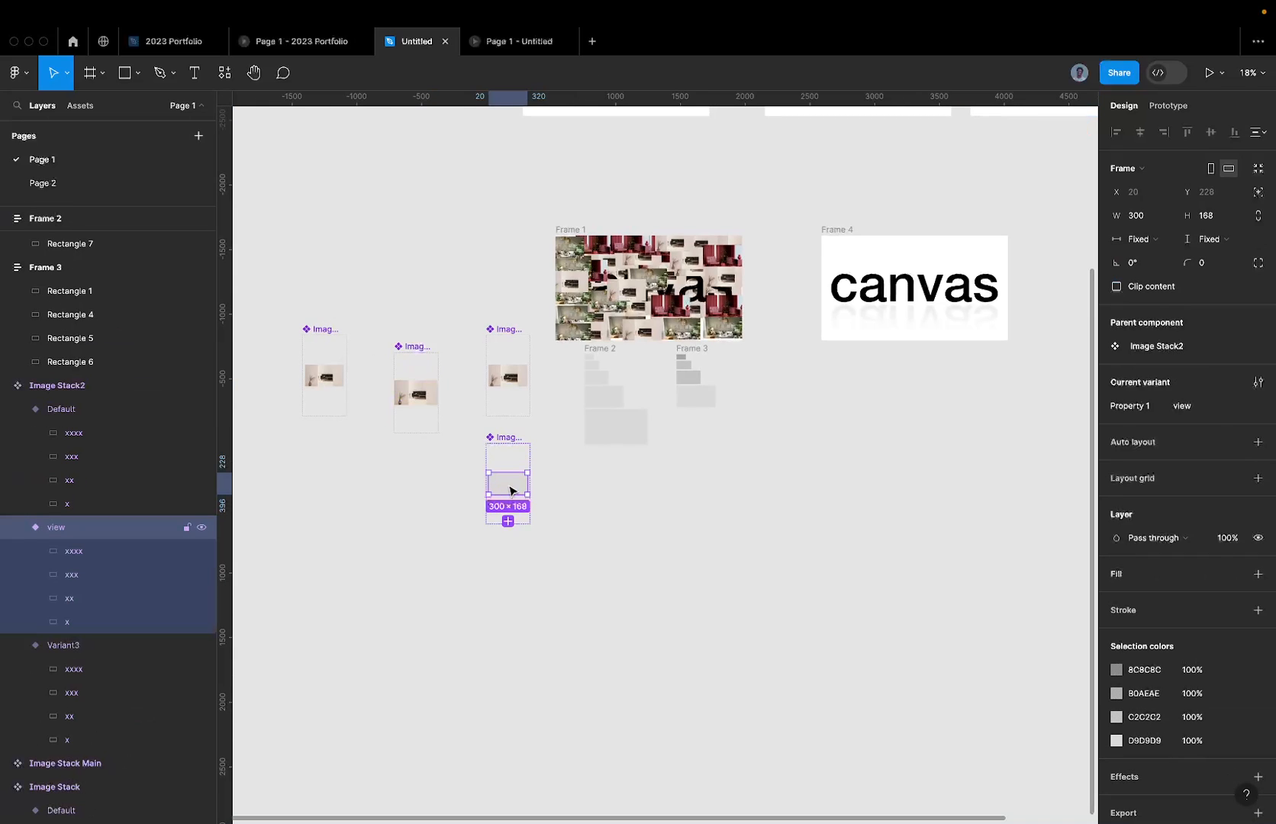
left_click(511, 436)
scroll(503, 453, "up", 3)
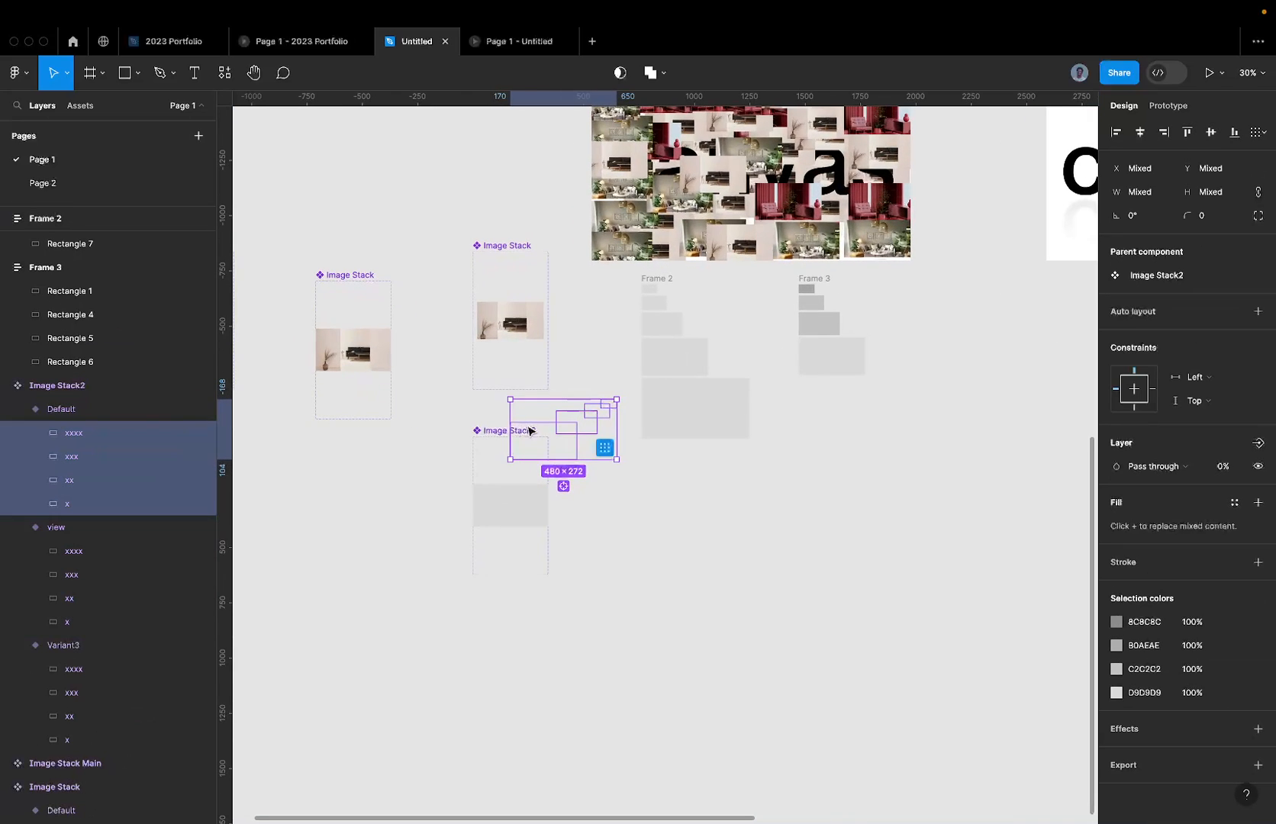
left_click(484, 435)
key("ctrl+Left")
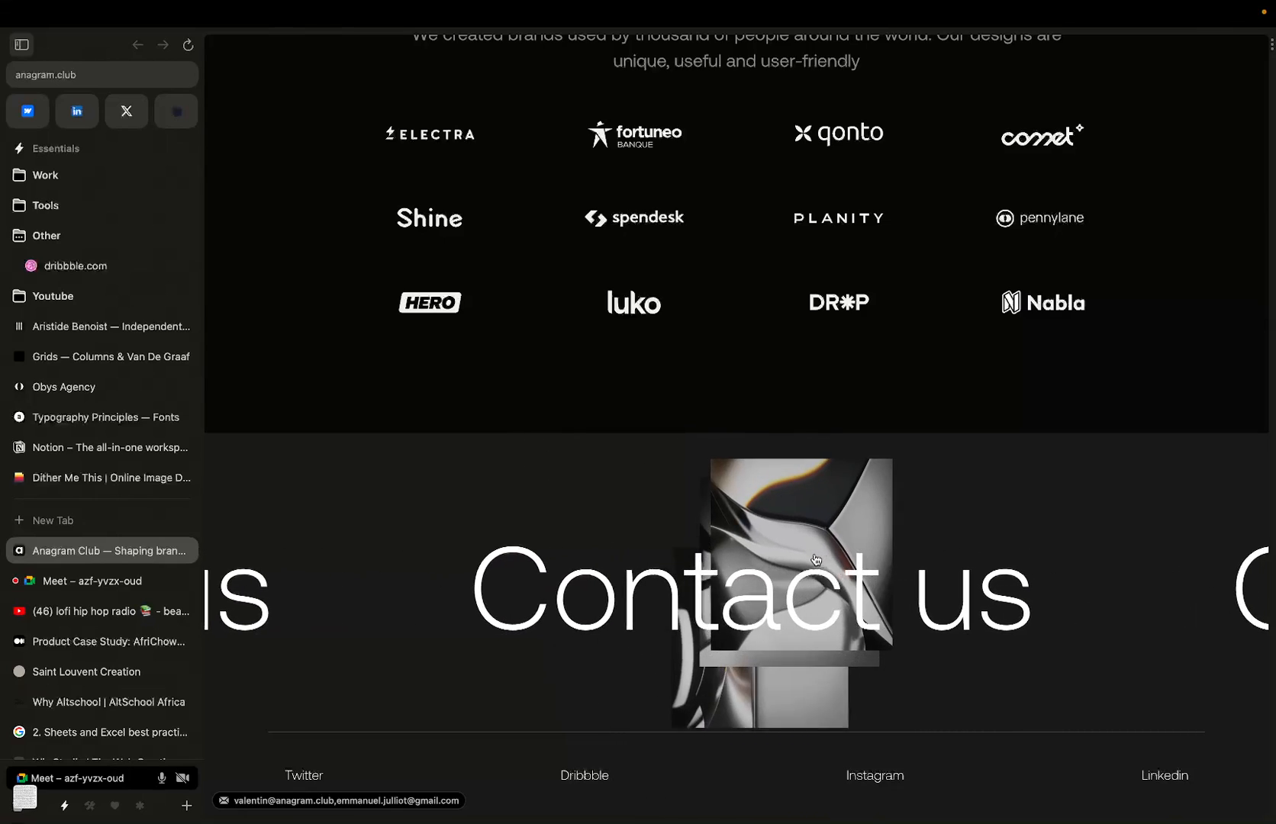
key("ctrl+Right")
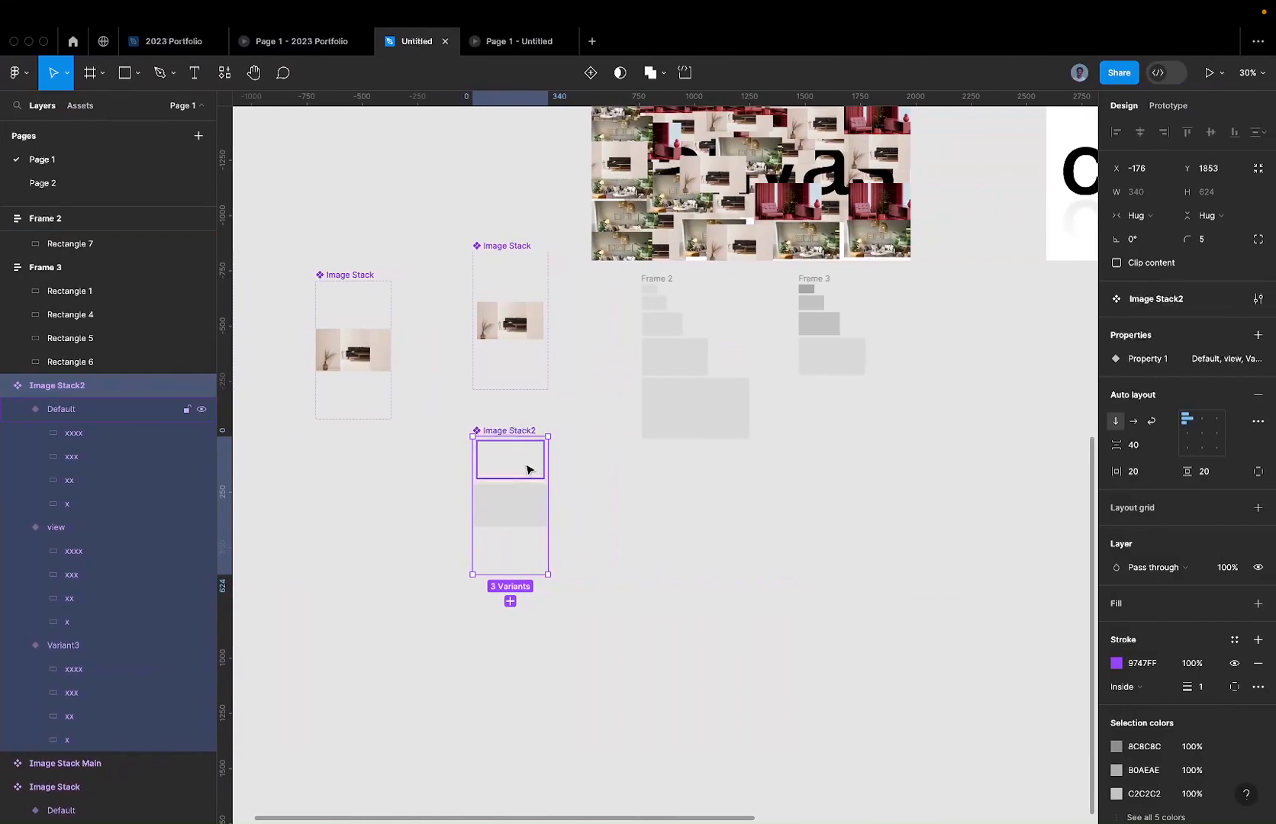
Step: Replace all Image Stack instances in the Poisson frame containing the canvas text with Image Stack2's Default variant
left_click(516, 472)
scroll(516, 472, "down", 2)
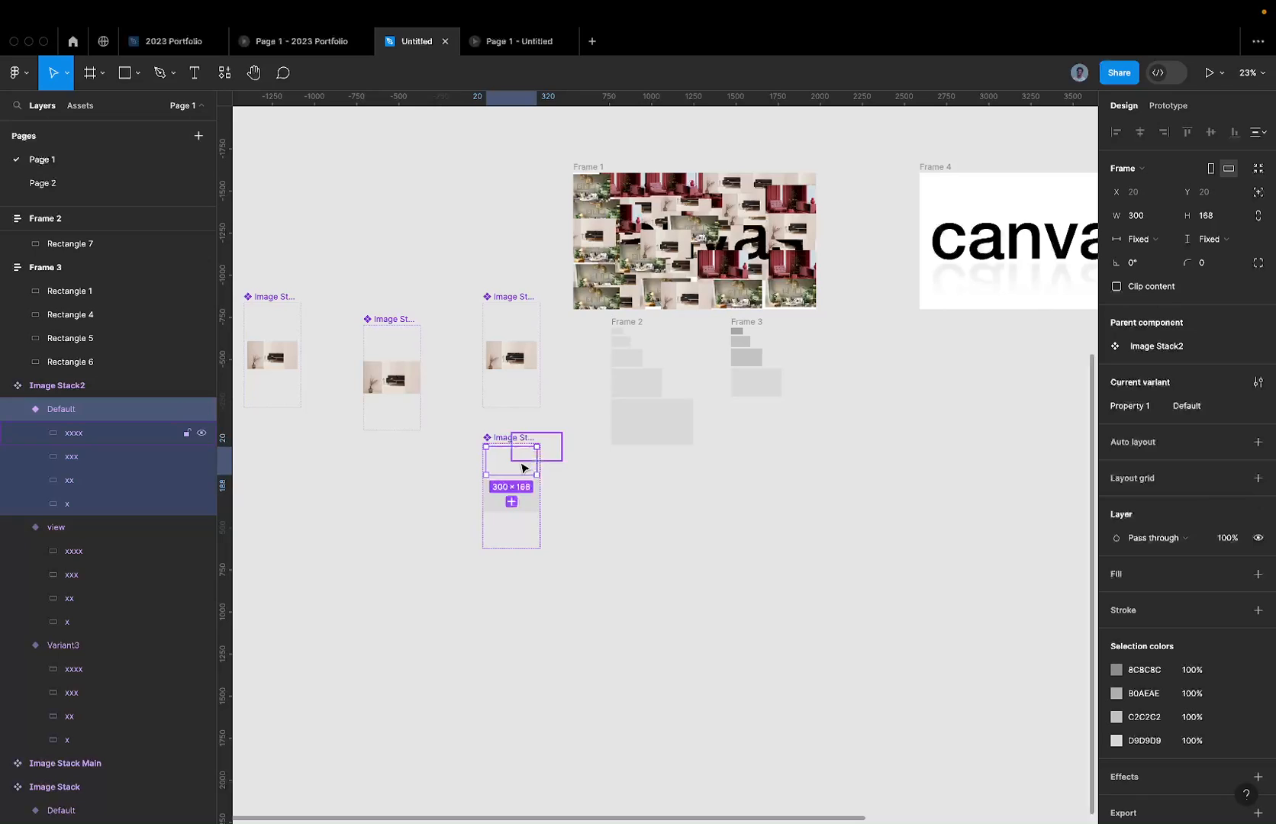
scroll(522, 467, "right", 5)
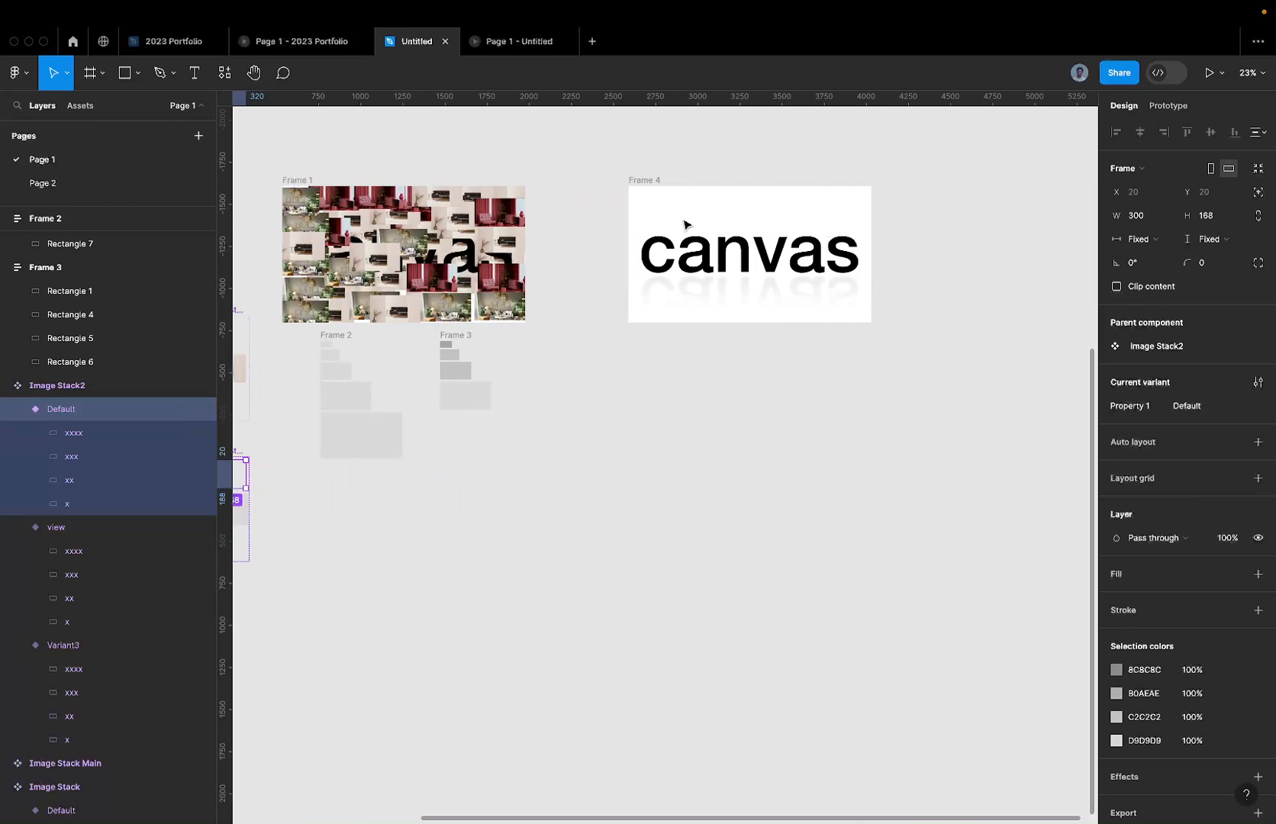
key("Escape")
scroll(669, 206, "right", 8)
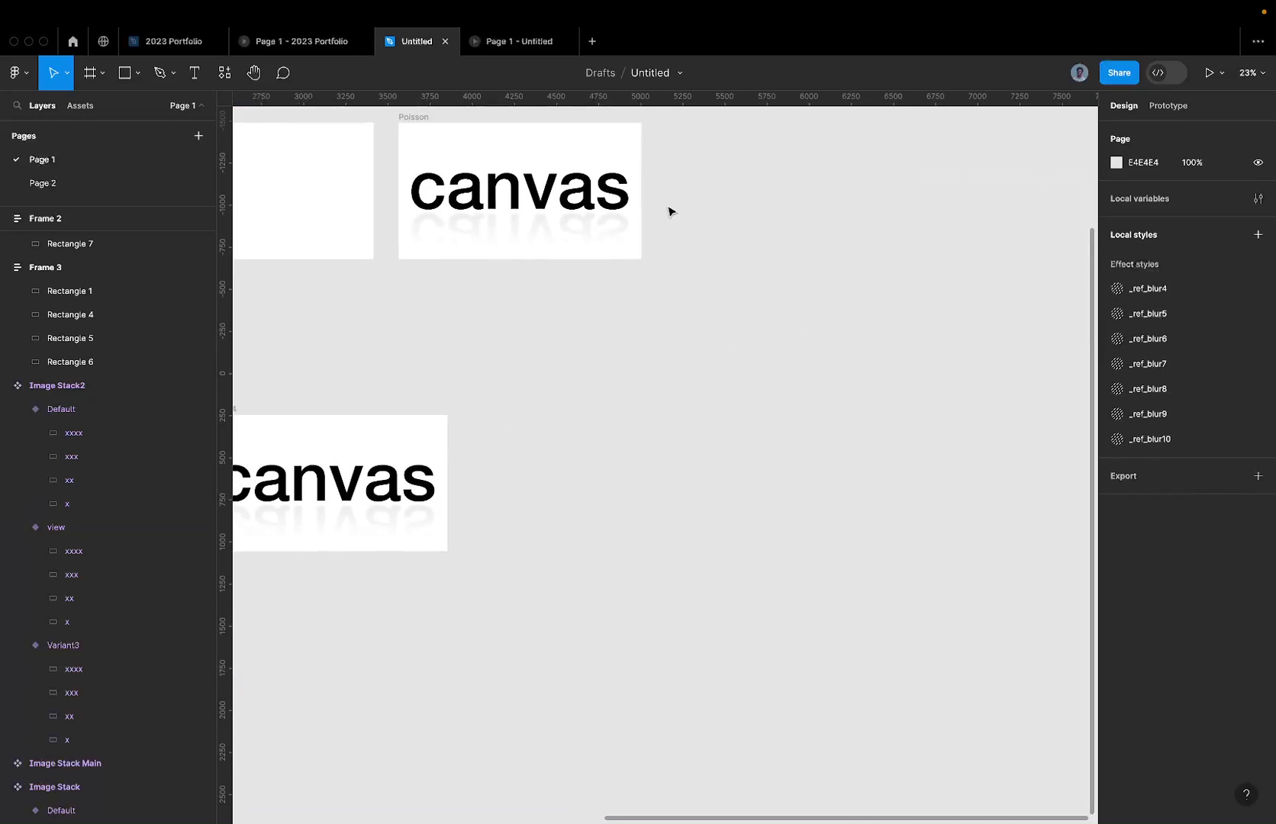
scroll(671, 215, "up", 5)
left_click_drag(511, 343, 567, 323)
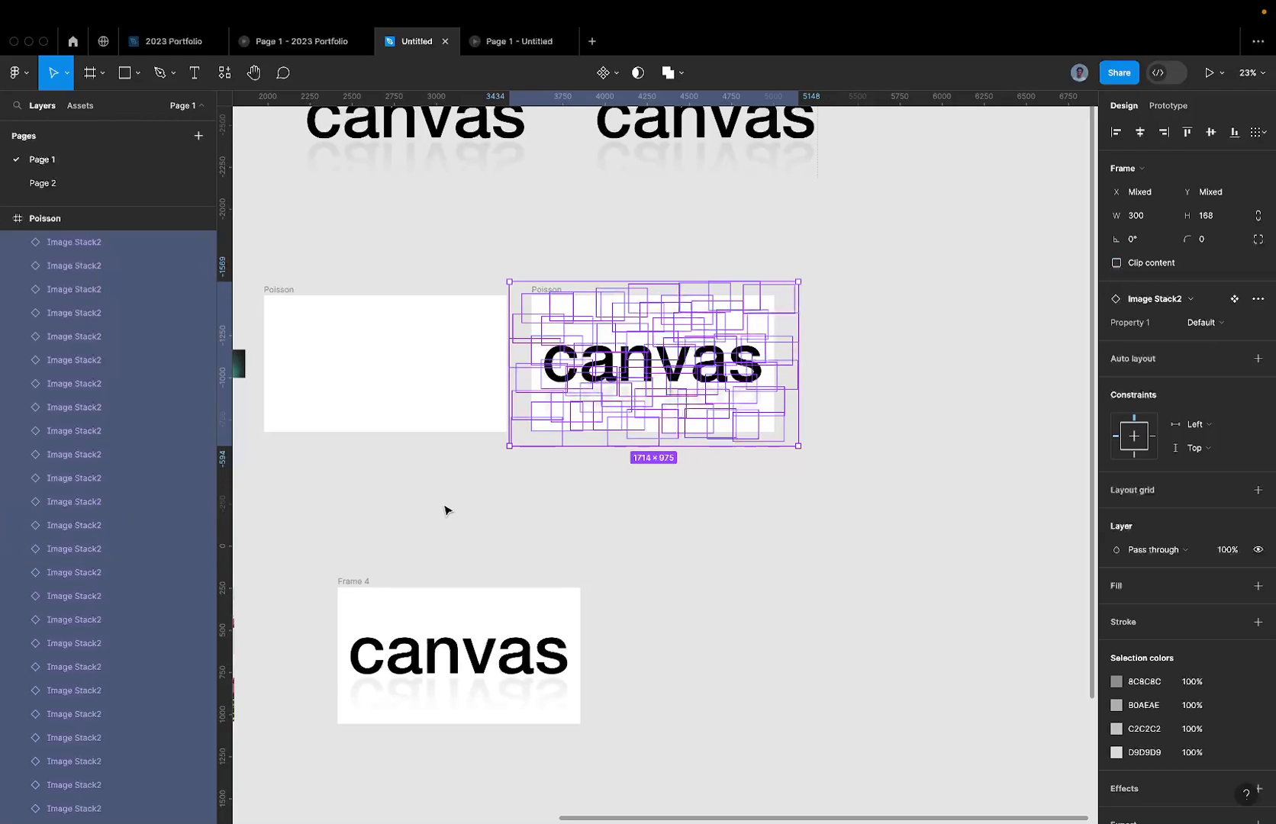
Step: Preview the grey placeholder trail of the Image Stack2 instances in the prototype and return to the design file
scroll(448, 510, "left", 2)
scroll(447, 510, "down", 1)
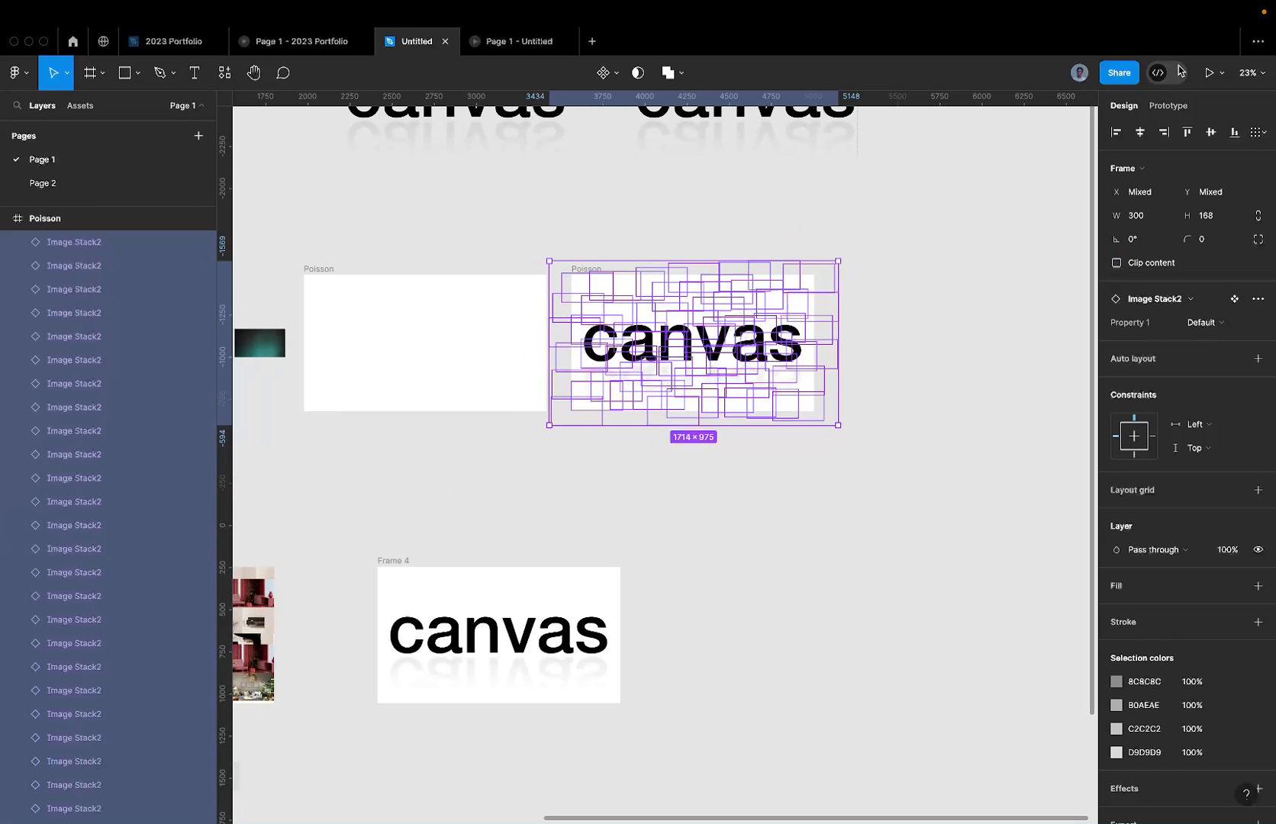
scroll(945, 178, "up", 5)
scroll(945, 178, "left", 2)
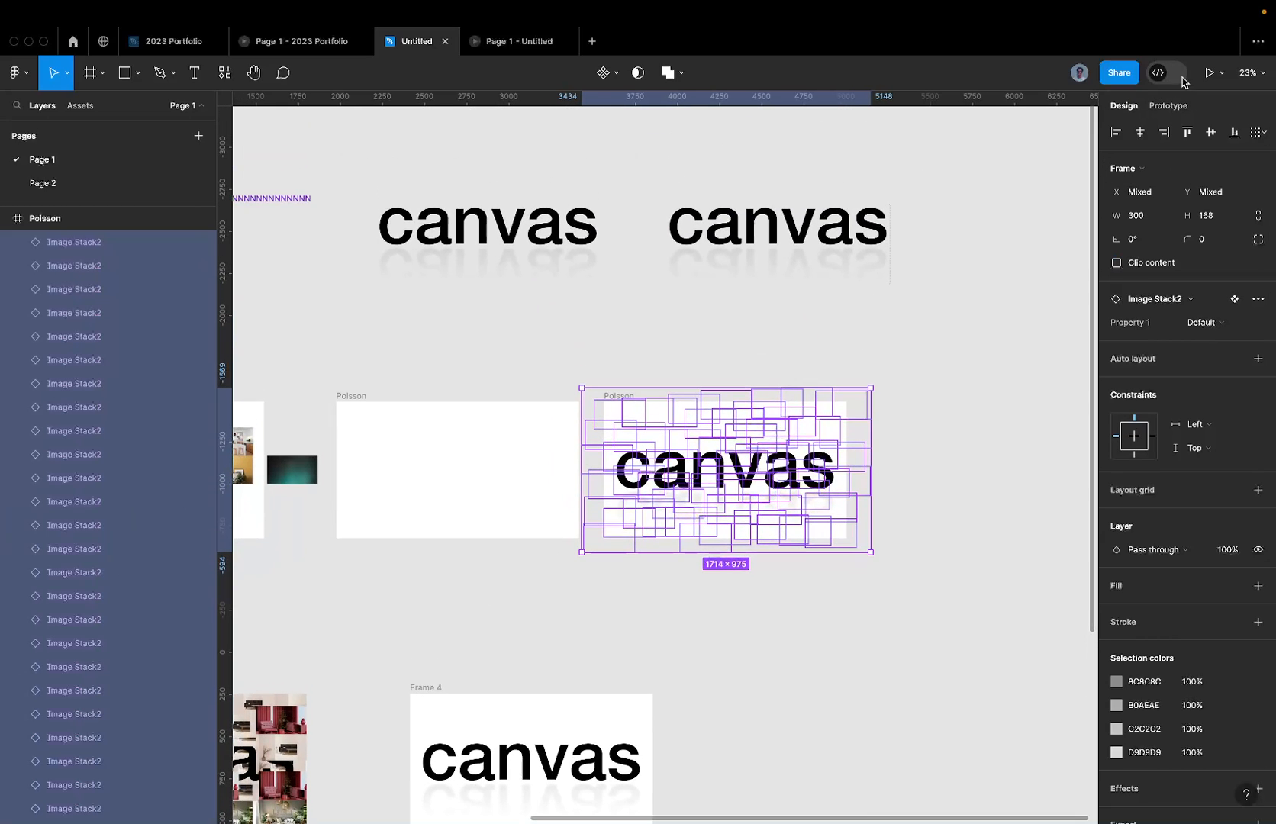
left_click(1209, 72)
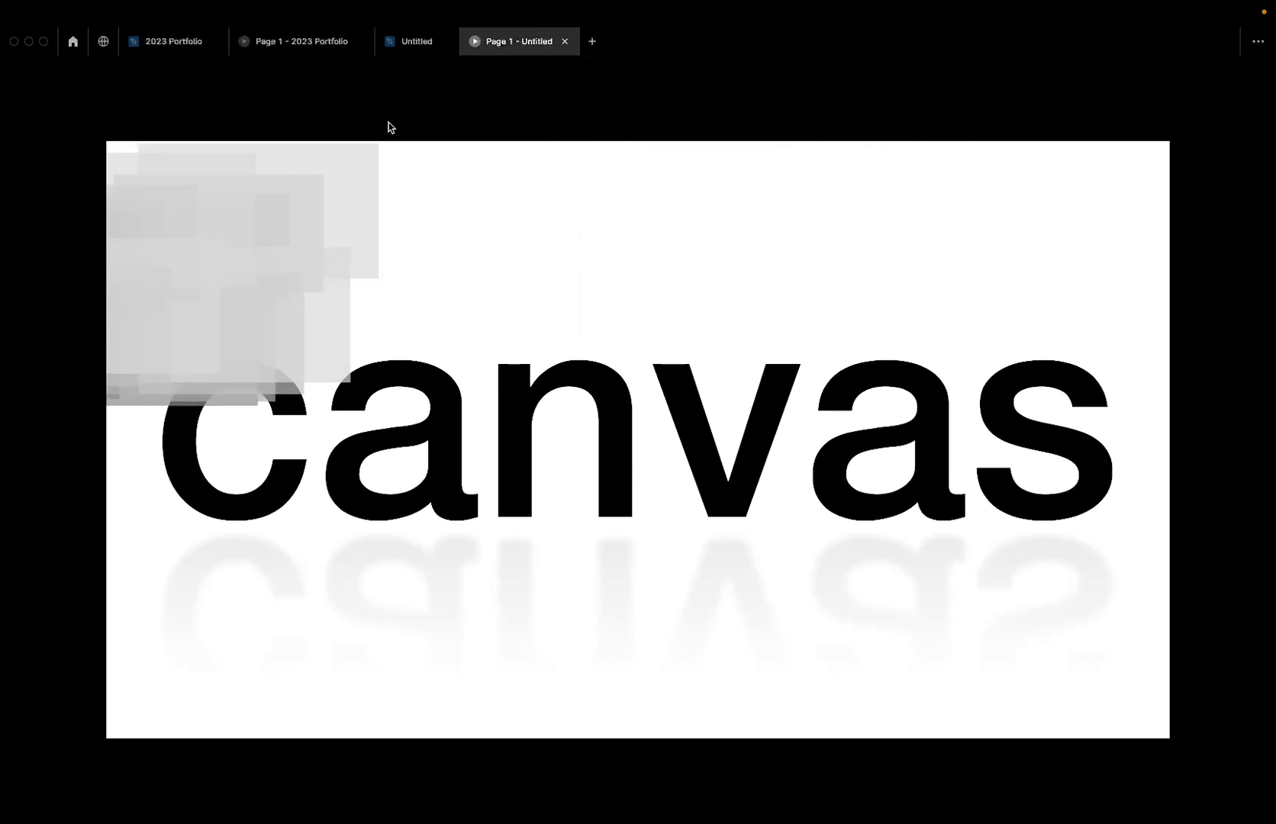
left_click(396, 48)
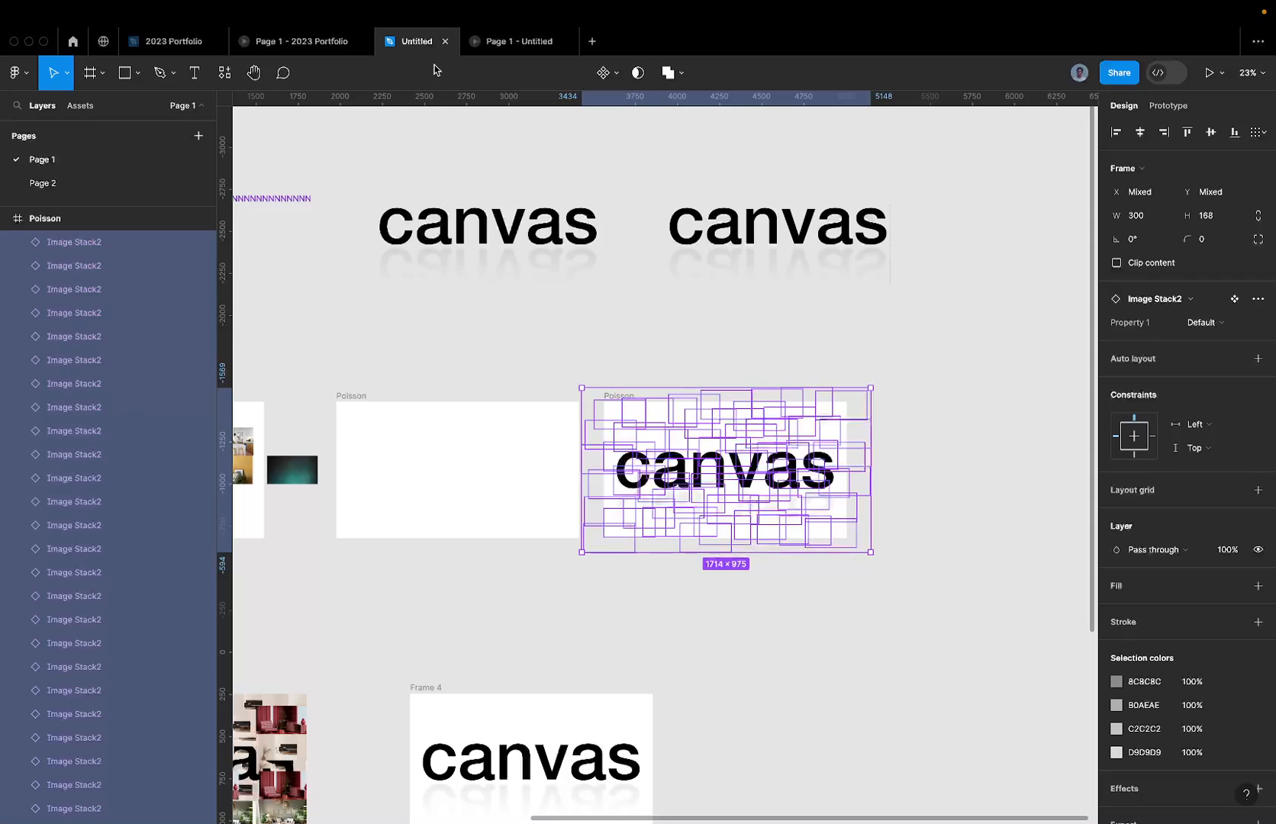
Step: Fill the nested rectangles of all Image Stack2 instances with an Unsplash "interior" photo of a dark sofa and preview the trail
key("Return")
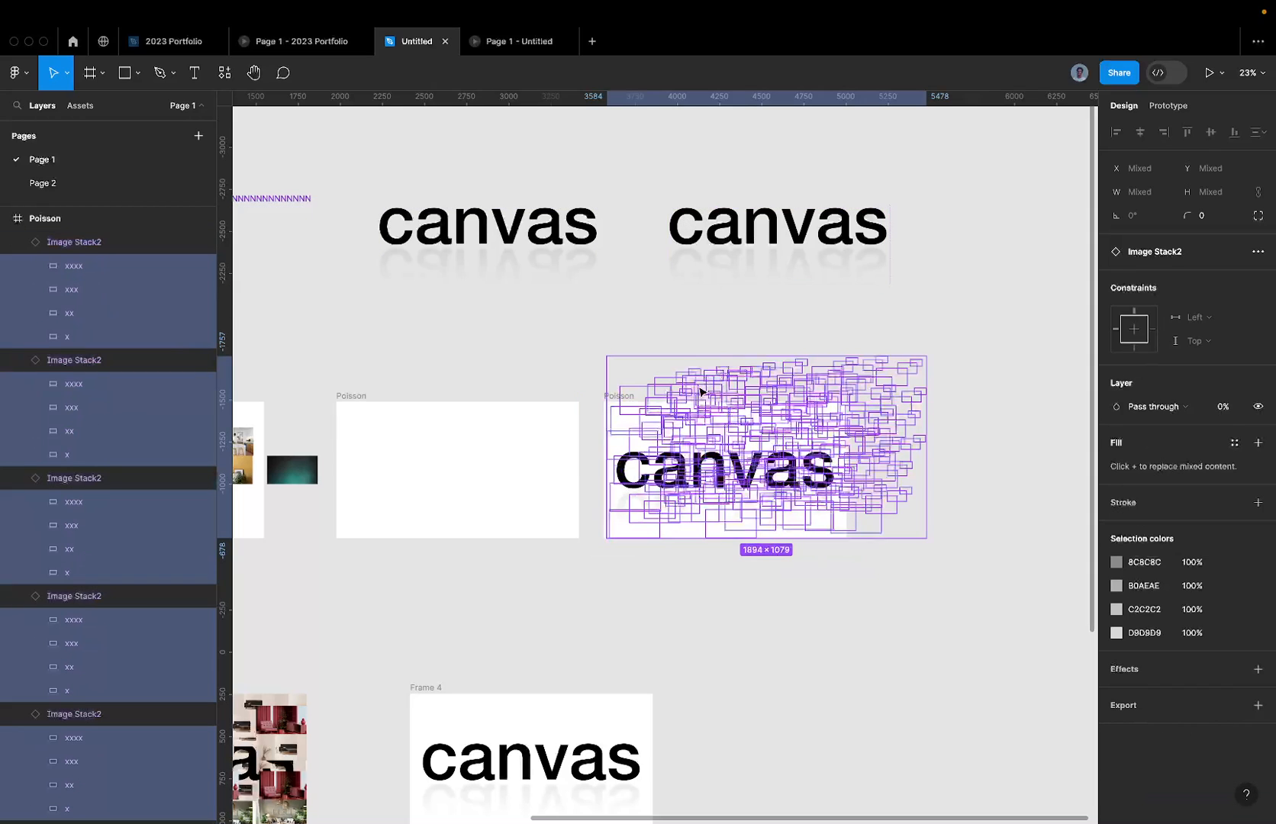
scroll(697, 393, "left", 3)
scroll(698, 394, "down", 2)
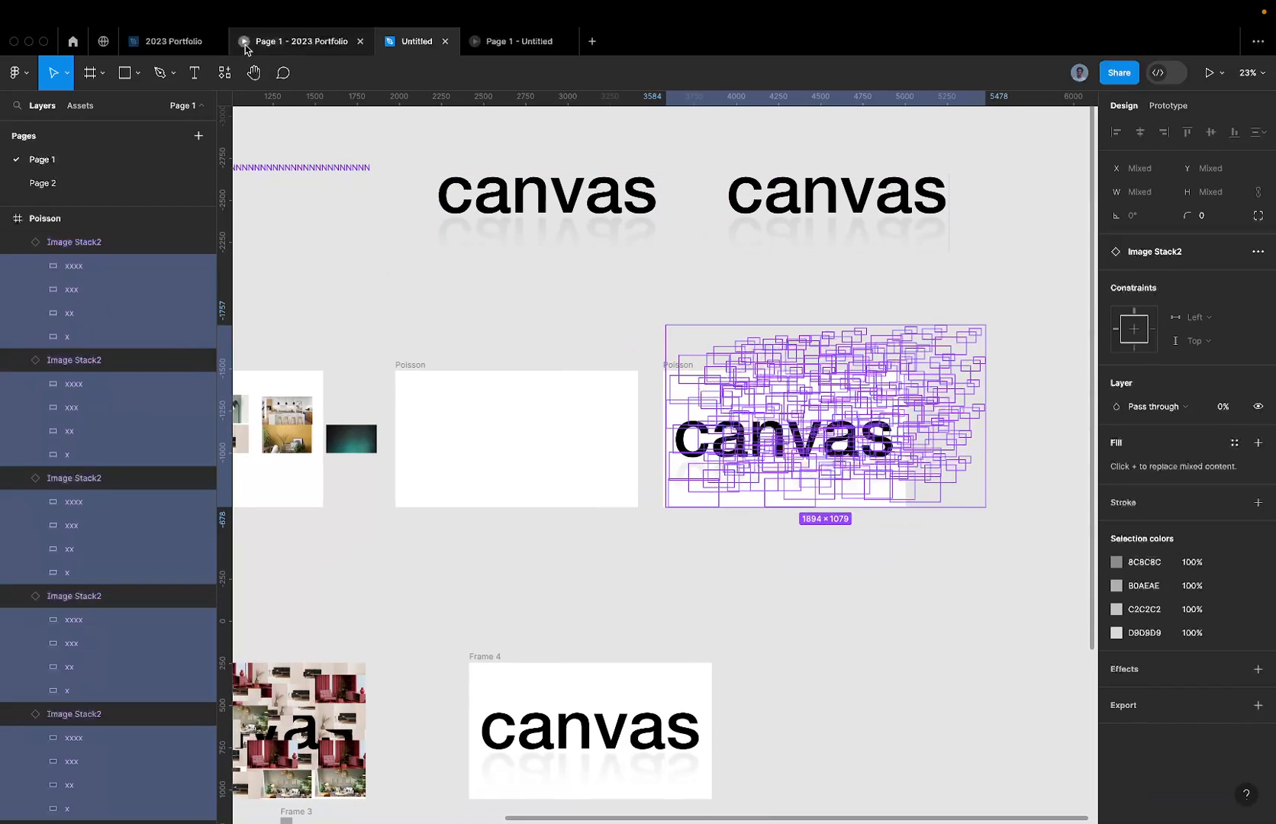
left_click(224, 73)
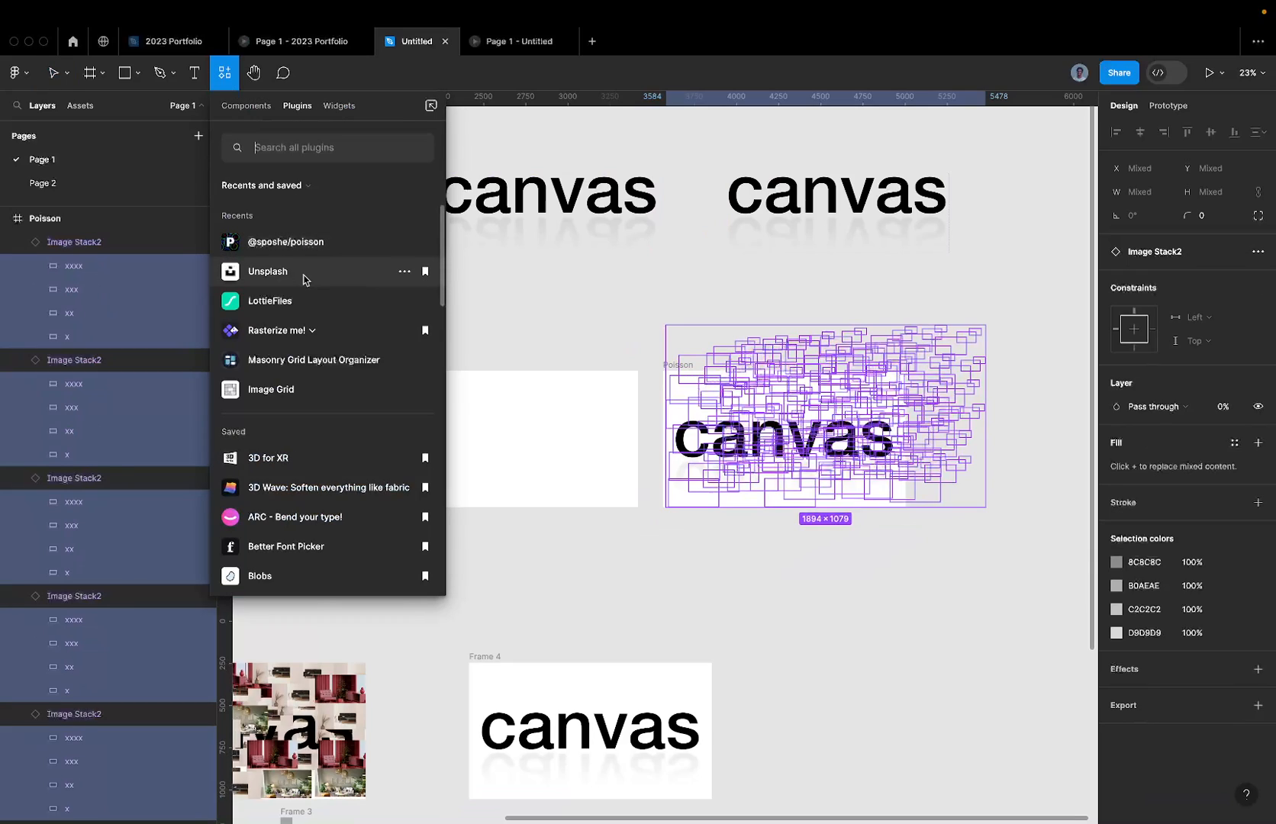
left_click(304, 280)
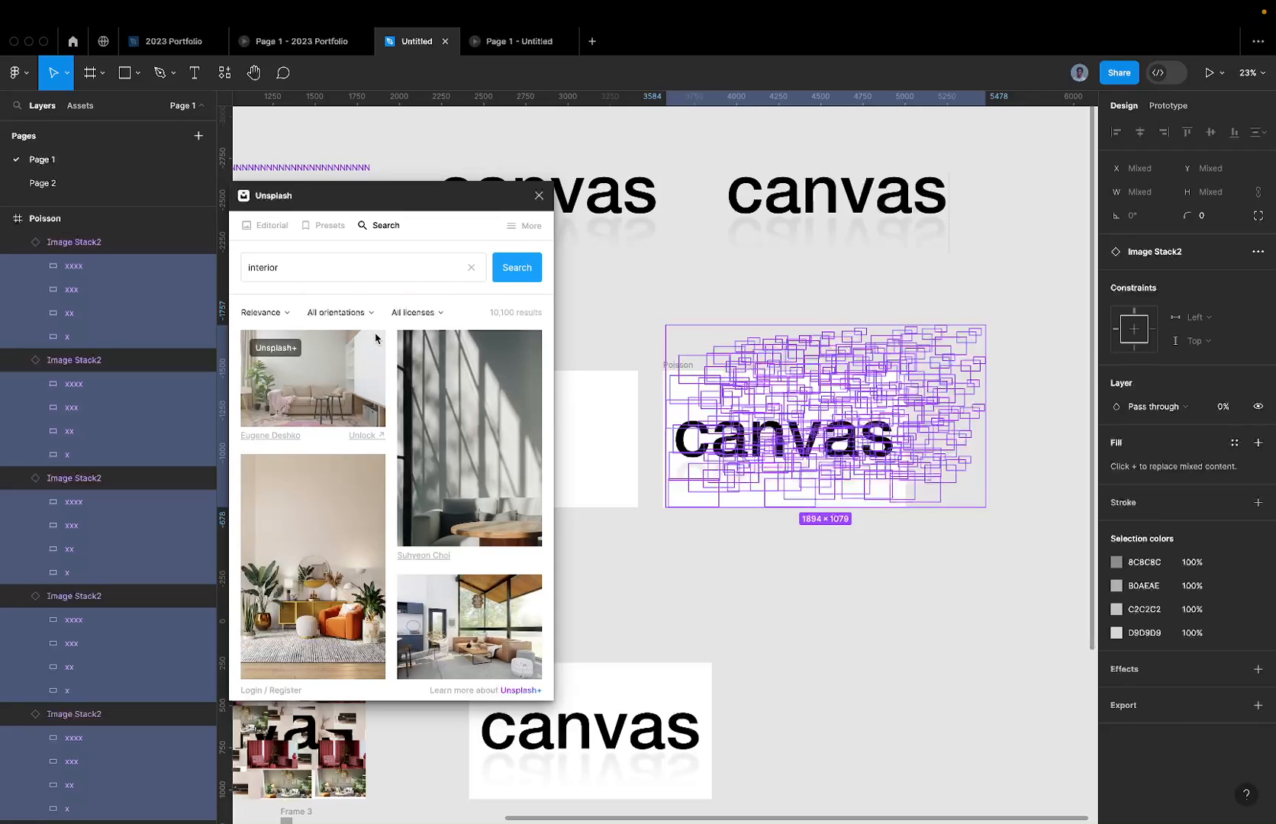
scroll(352, 450, "down", 10)
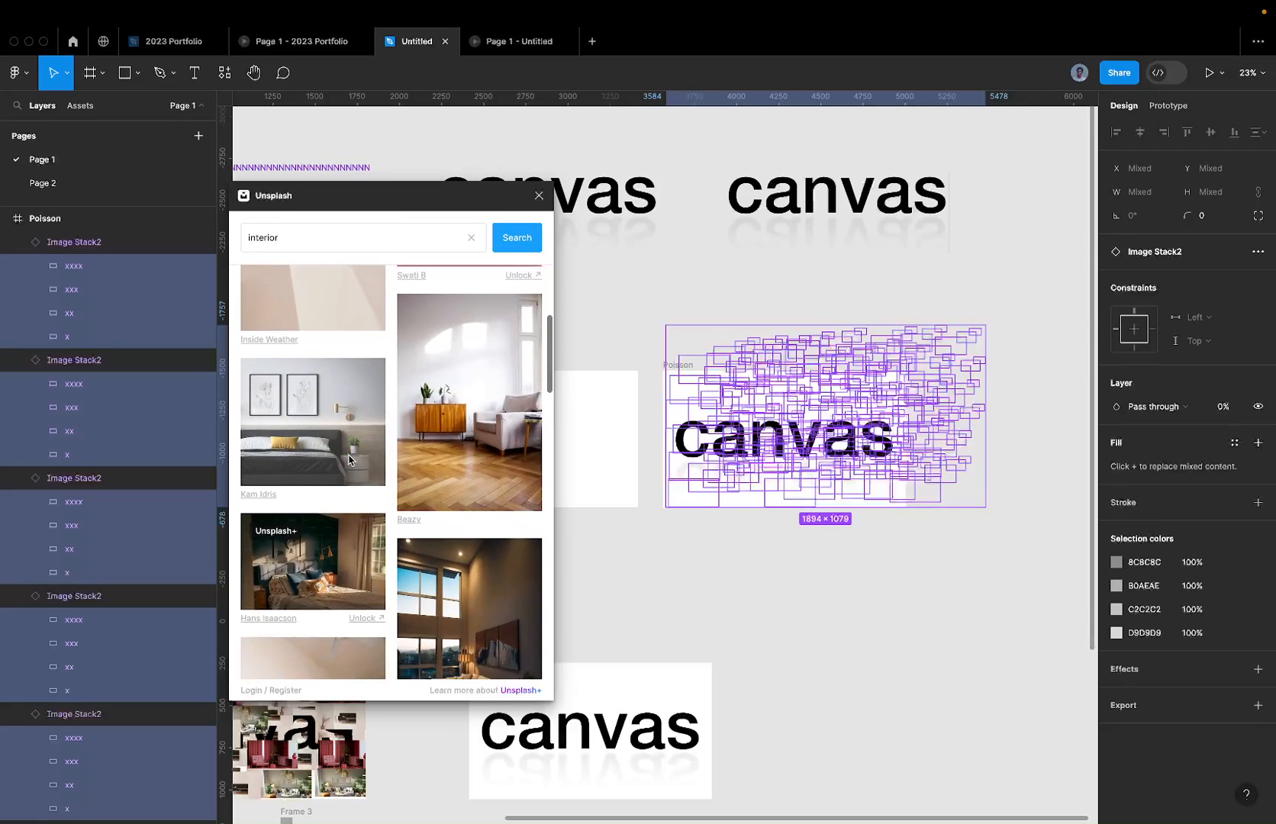
left_click(299, 351)
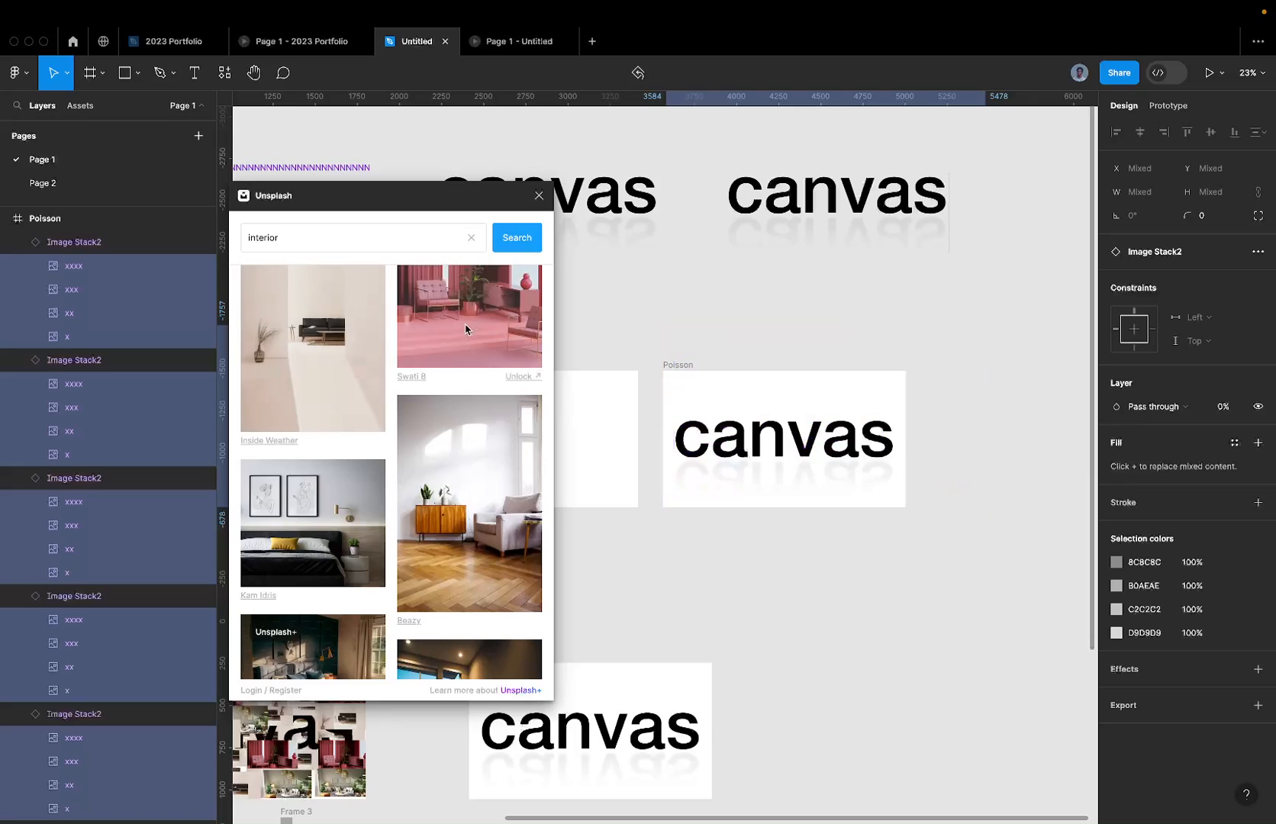
left_click(539, 197)
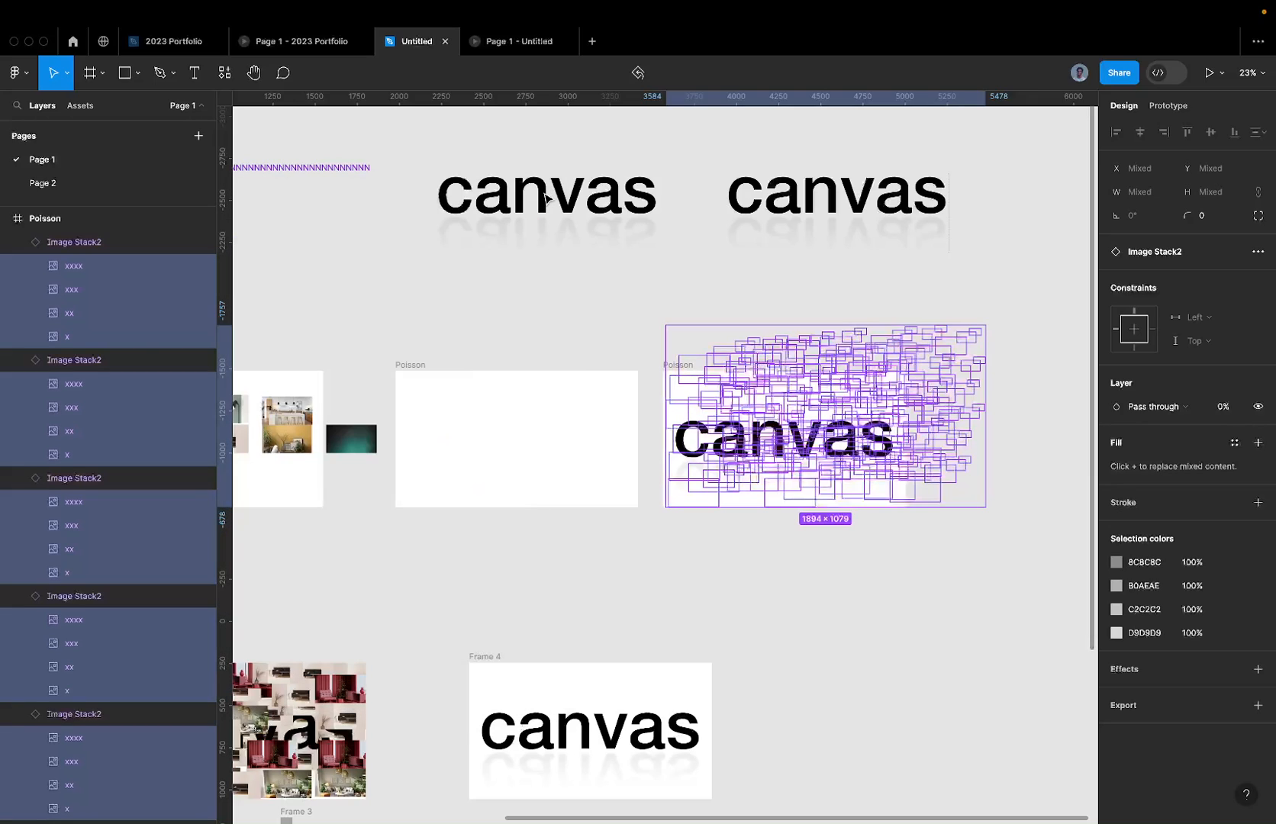
left_click(507, 52)
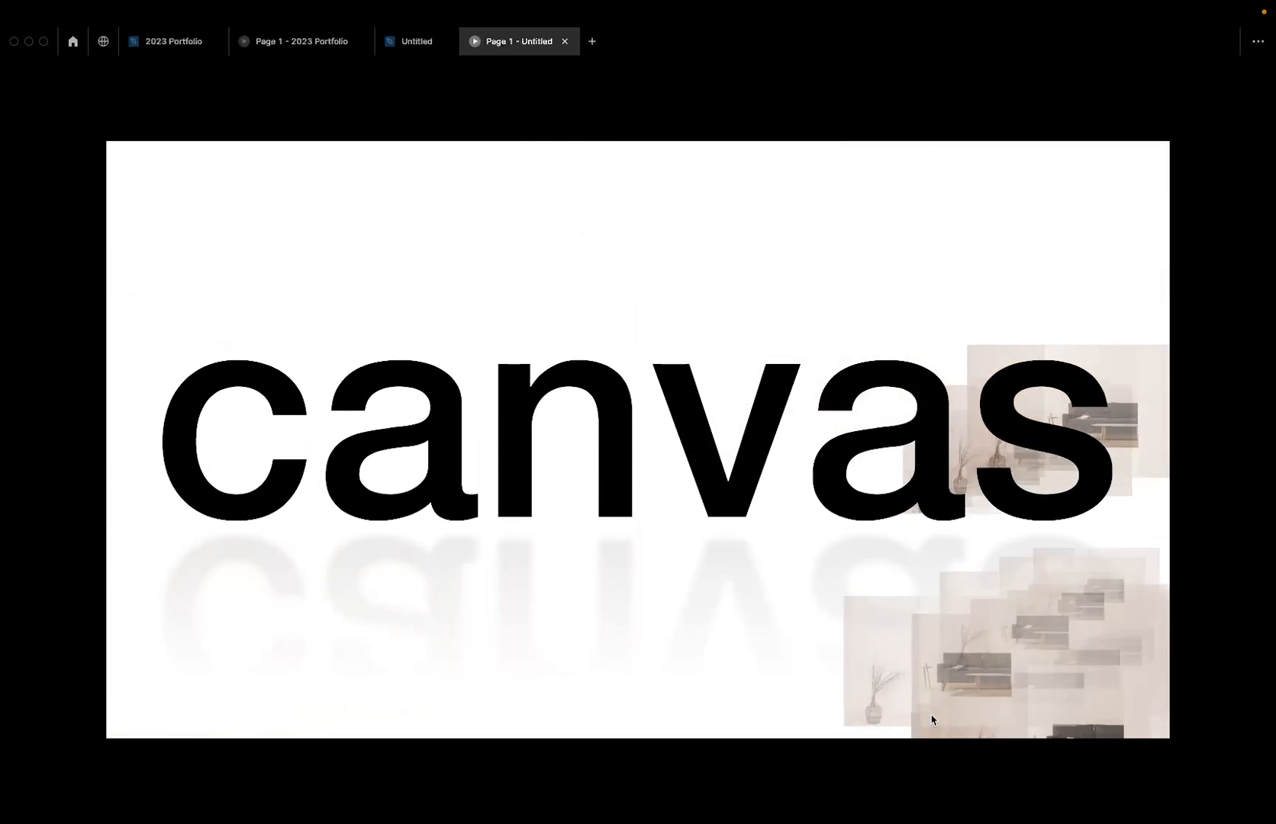
left_click(403, 43)
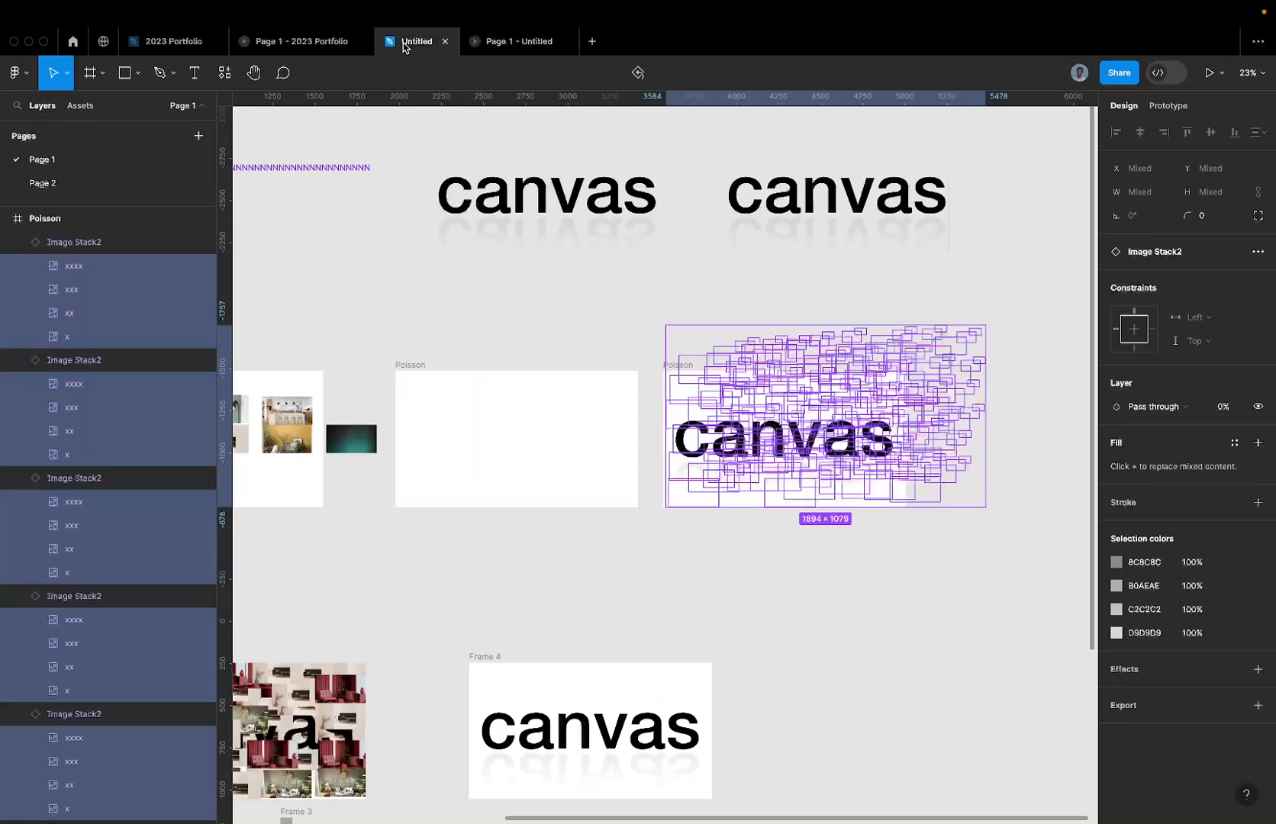
Step: Undo the Unsplash photo fill and the swap to Image Stack2 in the Poisson frame
scroll(927, 422, "down", 3)
scroll(927, 422, "down", 1)
key("super+z")
key("super+z")
key("super+z")
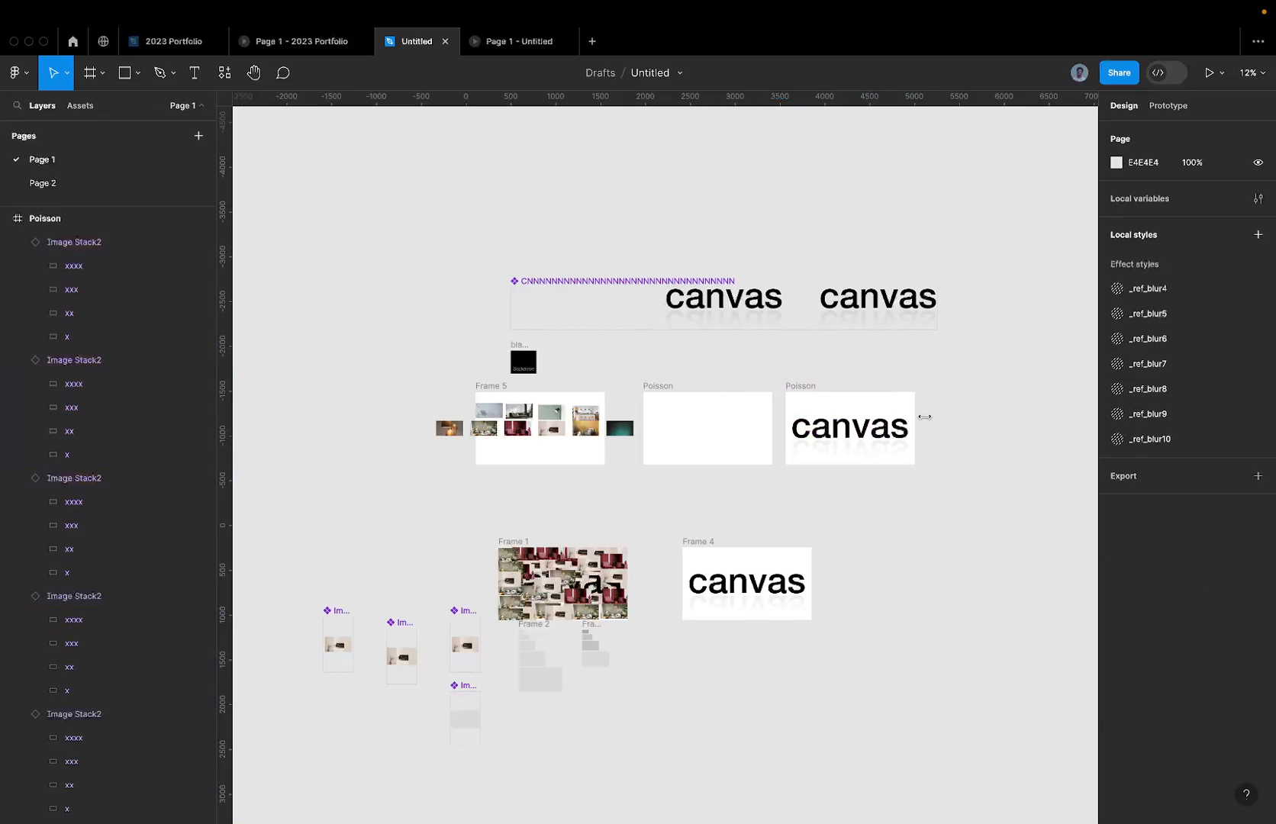
scroll(927, 422, "up", 4)
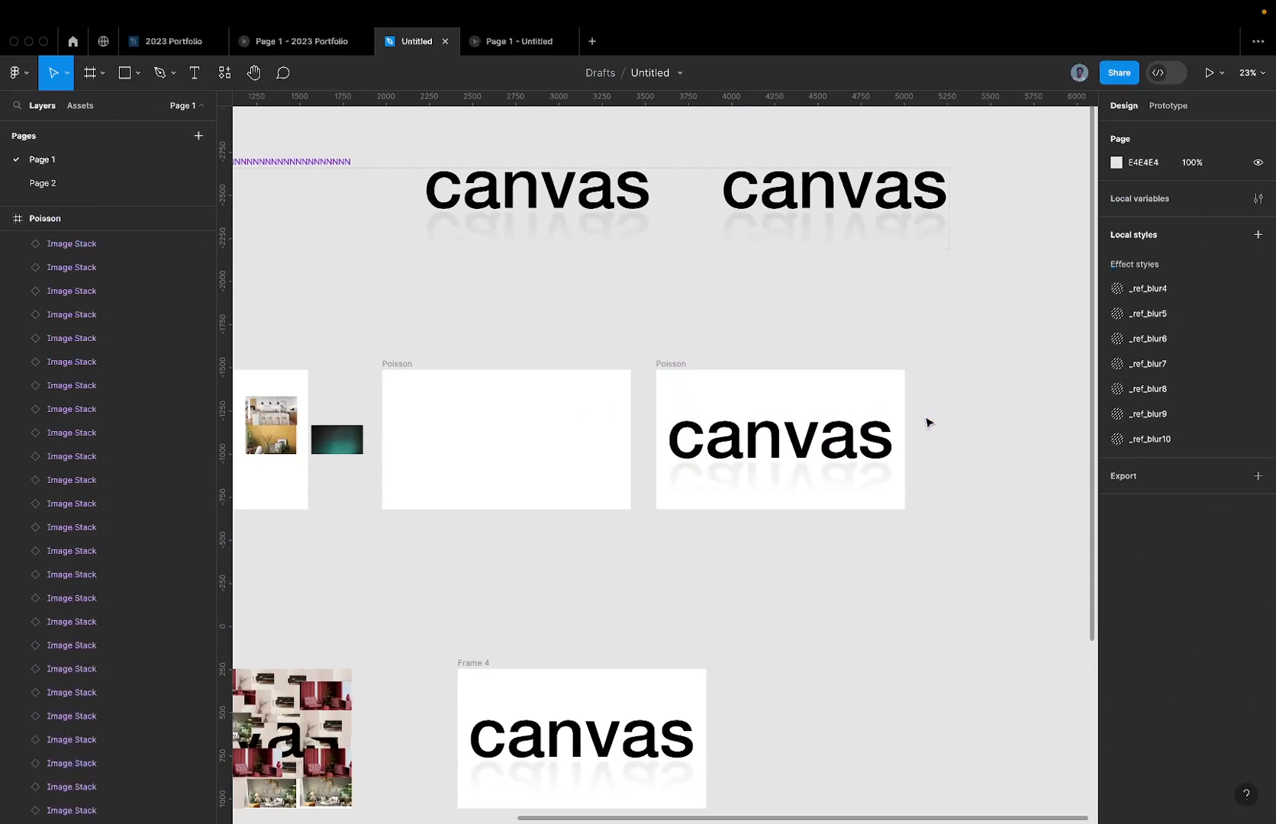
key("super+z")
scroll(928, 423, "down", 3)
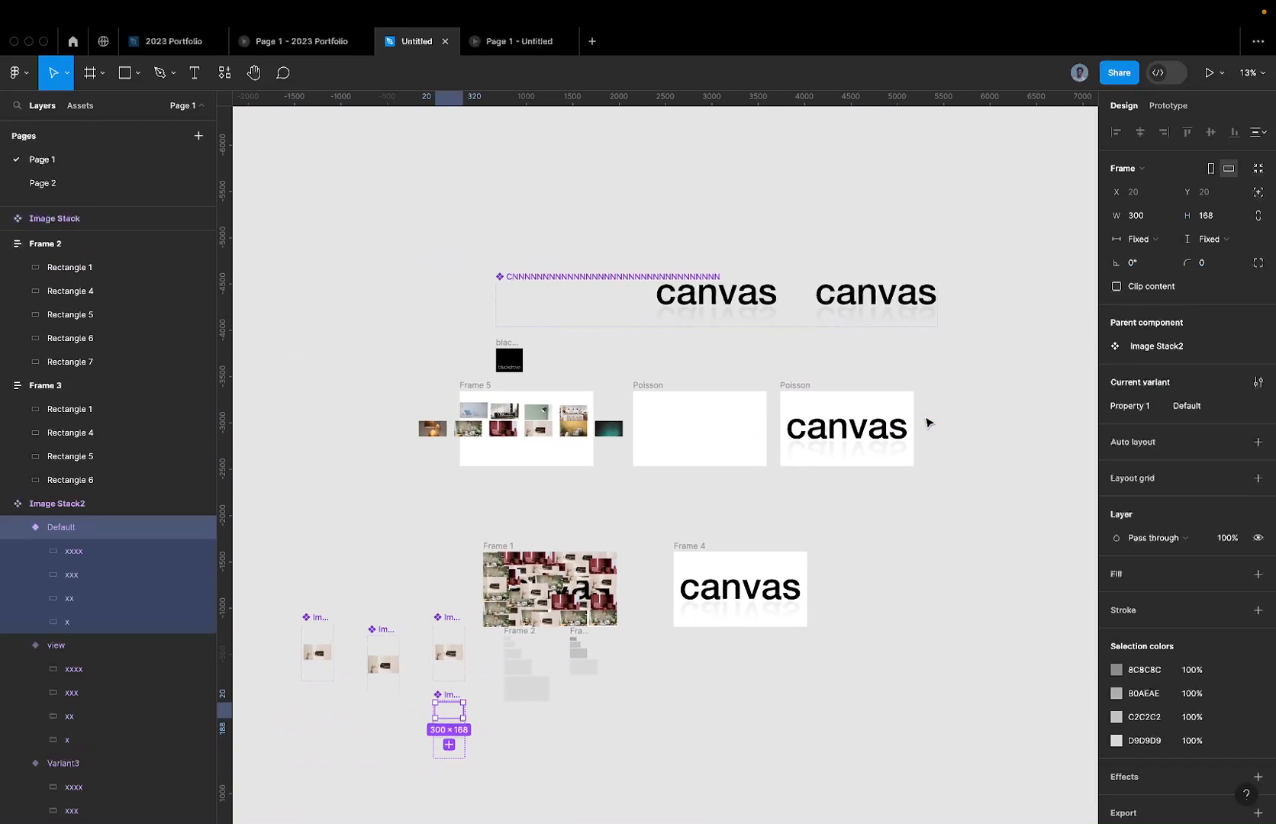
key("super+z")
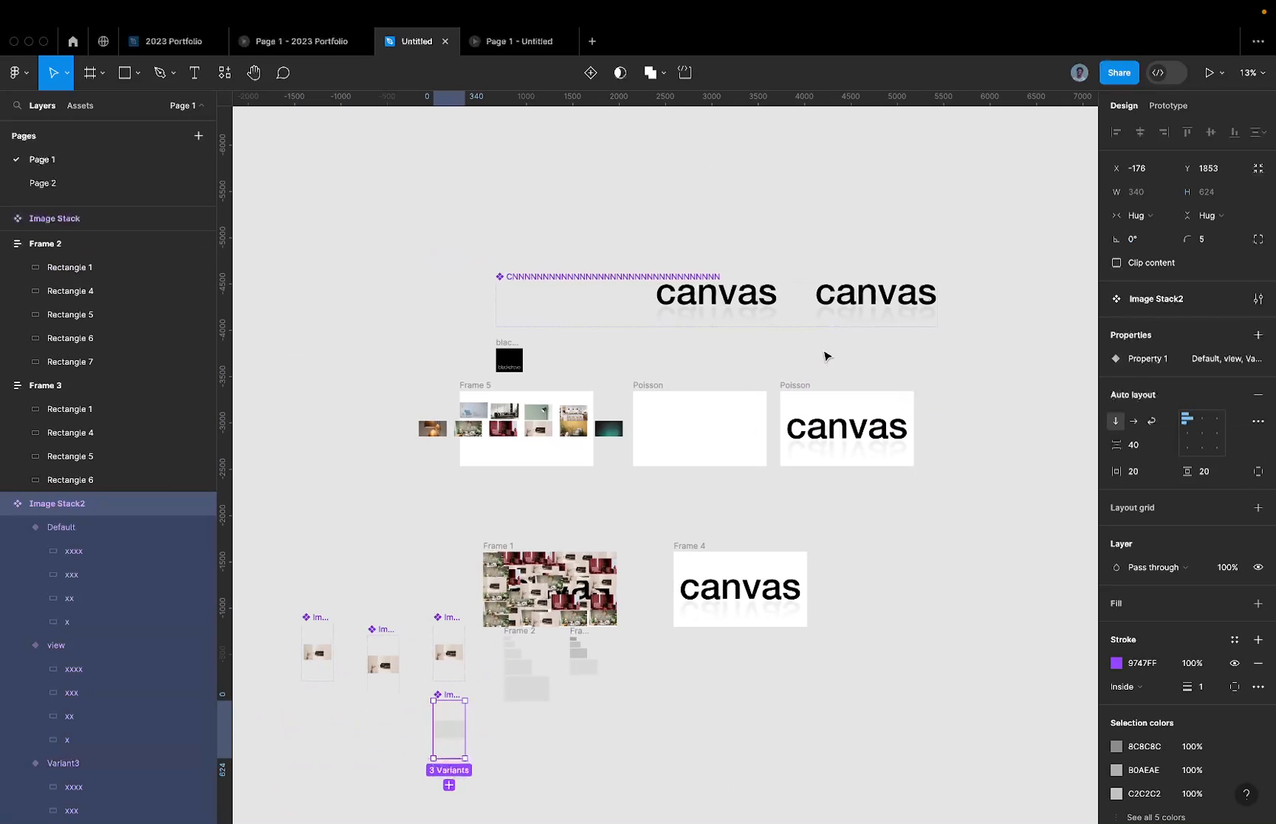
Step: Preview the Poisson frame with the original Image Stack instances in the prototype and return to the design file
left_click(790, 387)
left_click(1210, 73)
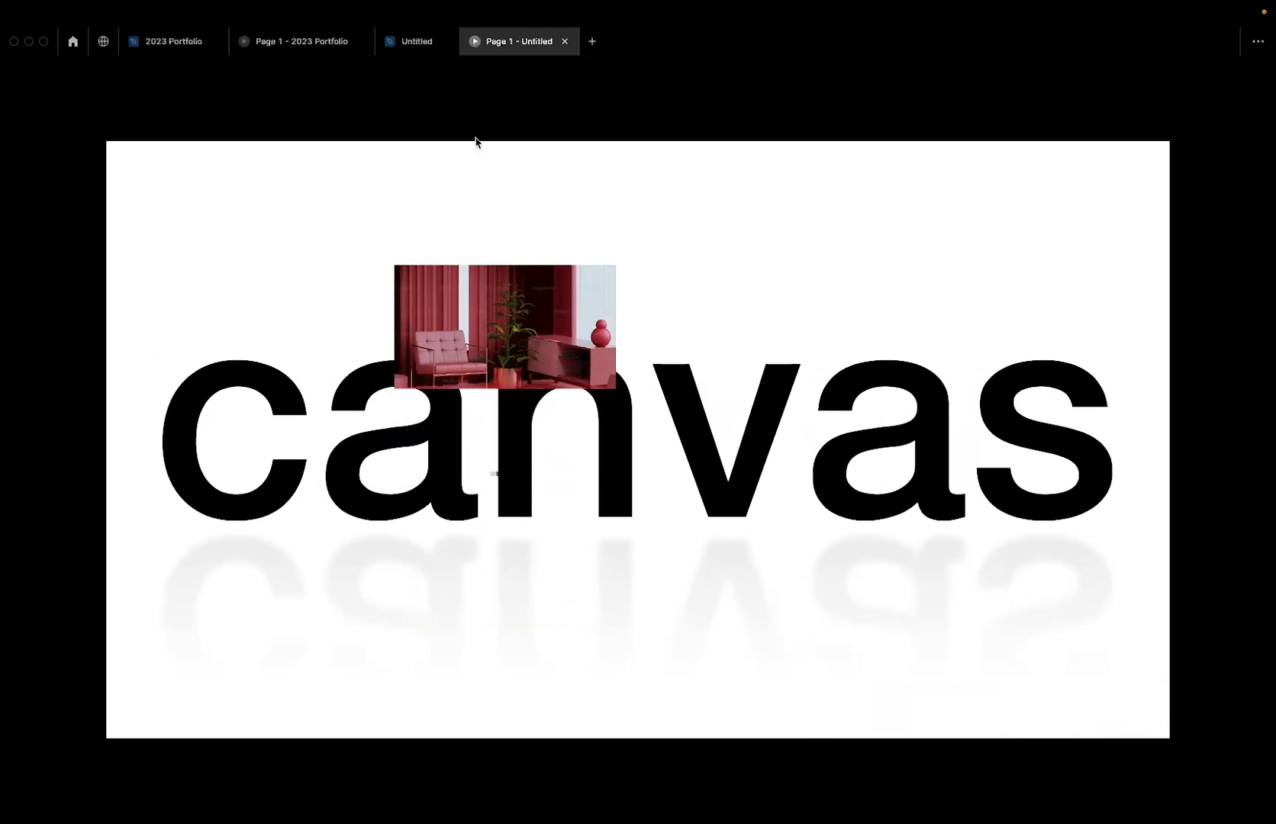
left_click(412, 41)
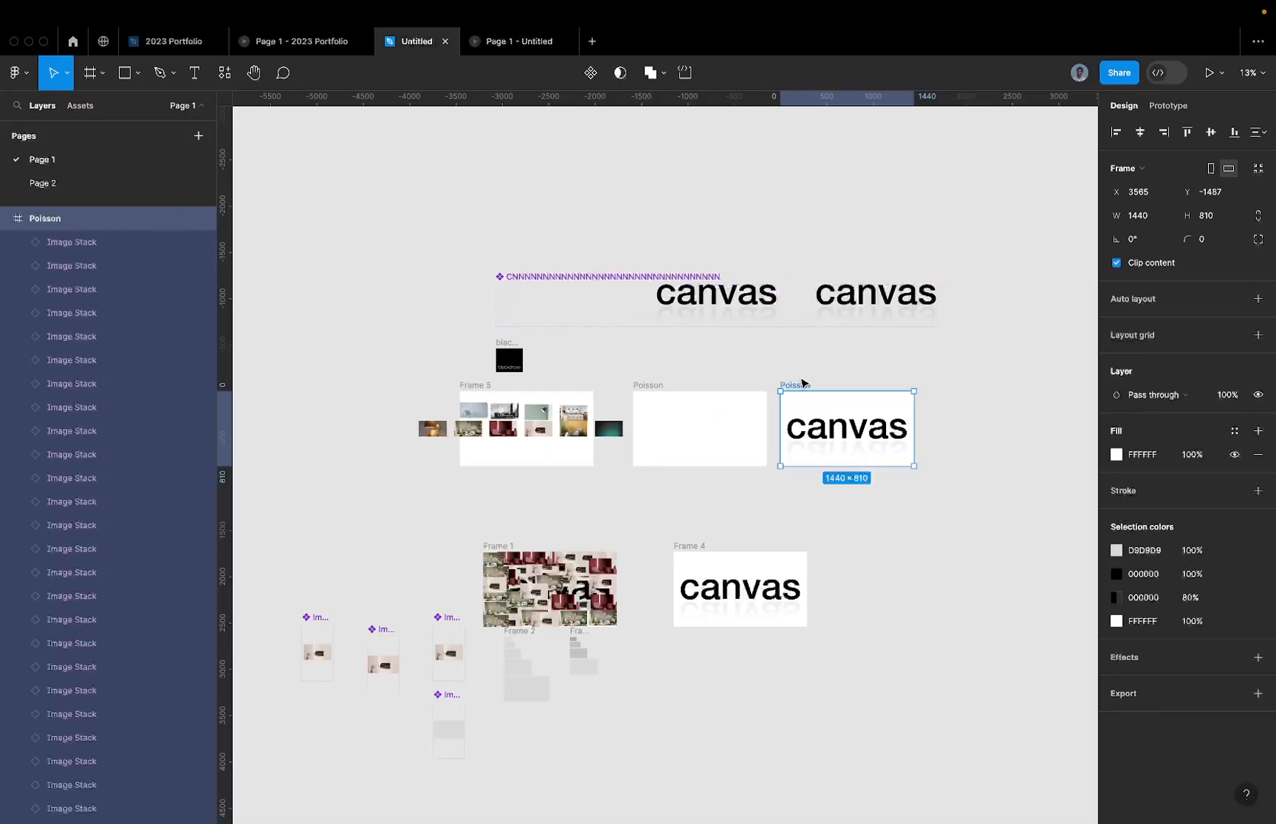
Step: Open Page 2 and delete its empty Frame 1
left_click(122, 183)
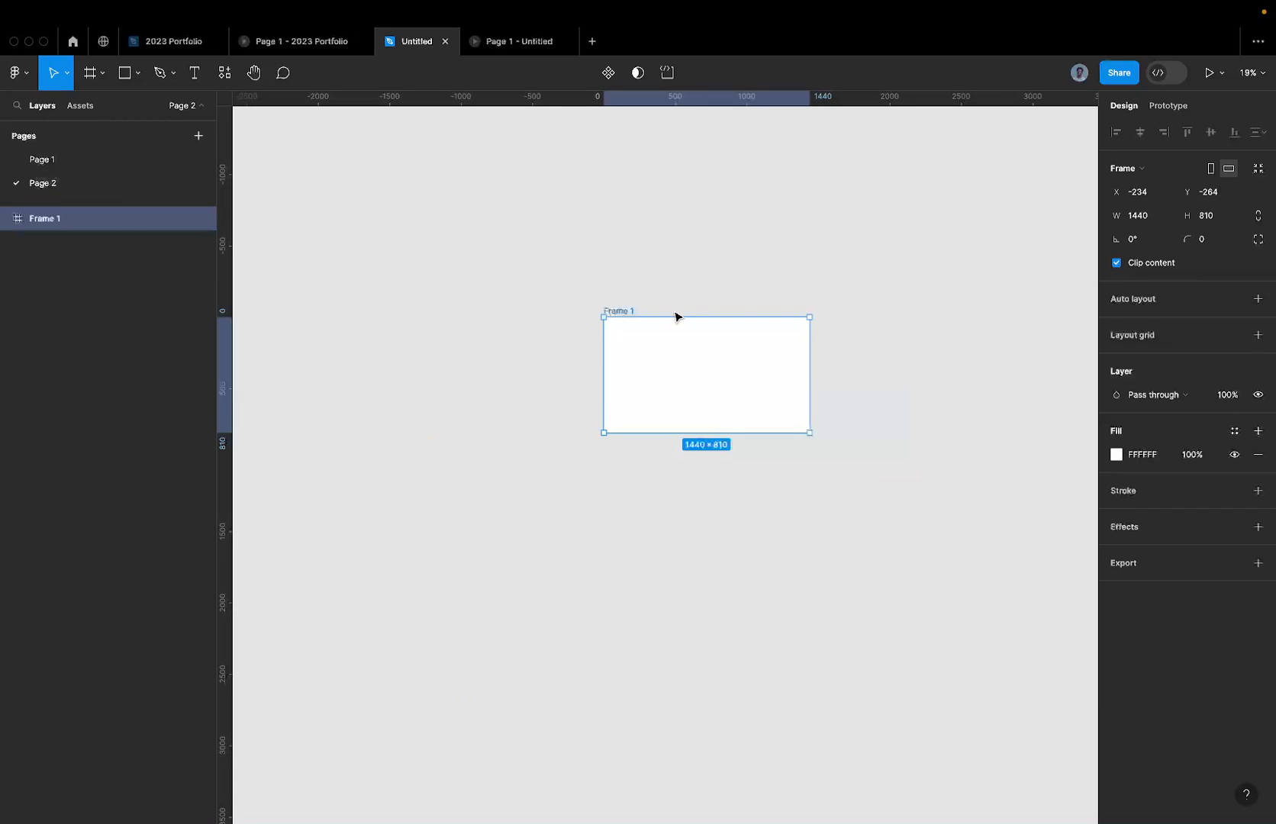
scroll(675, 317, "right", 2)
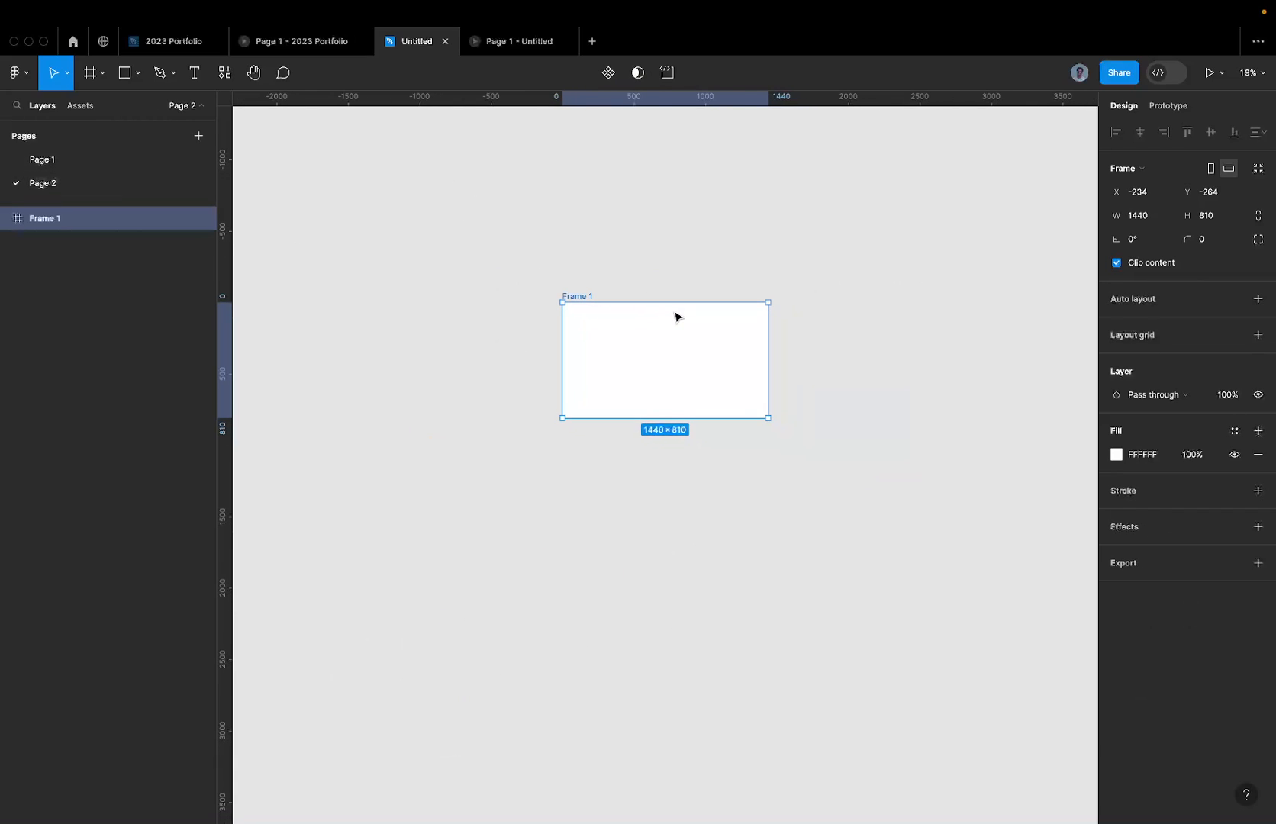
key("Delete")
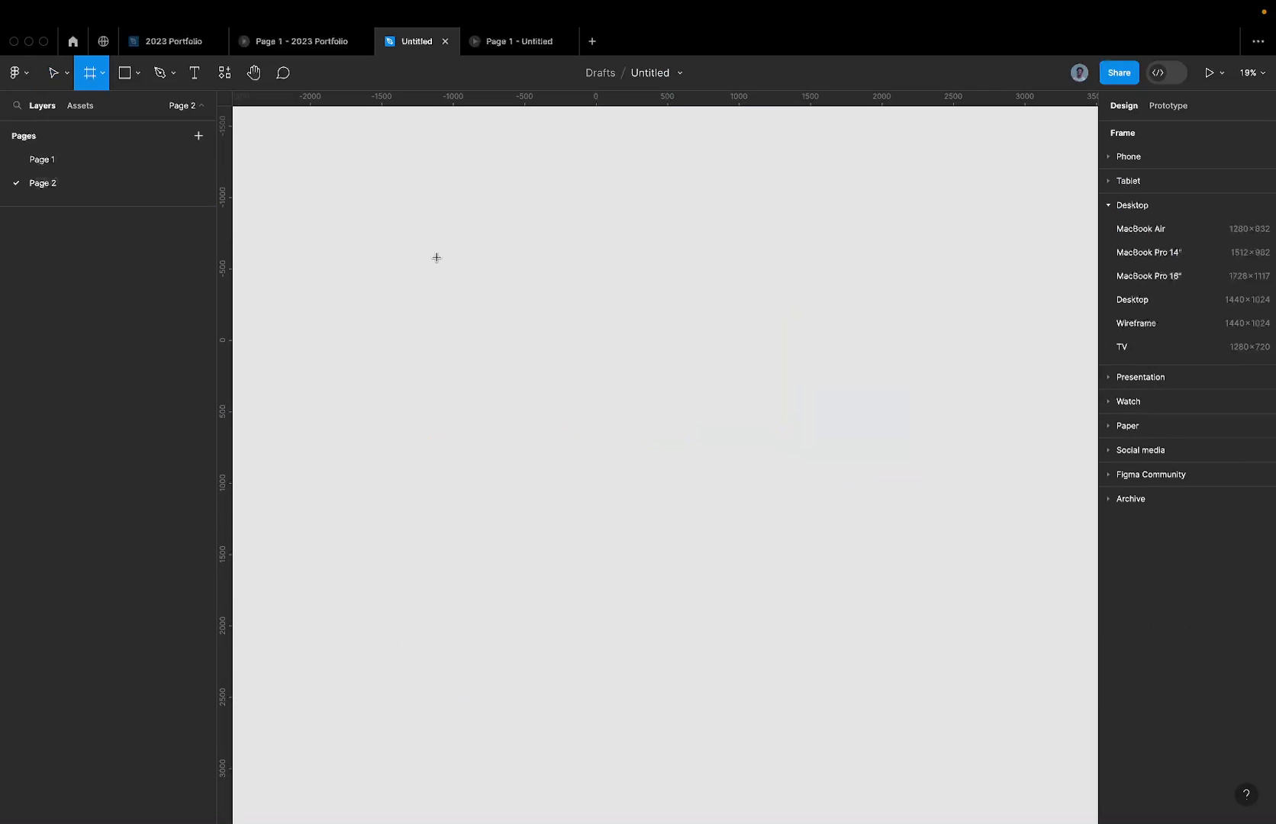
Step: Add a Desktop preset frame (1440 × 1024) to Page 2 and set its height to 810
mouse_move(436, 257)
left_mouse_down()
mouse_move(765, 468)
mouse_move(833, 449)
left_mouse_up()
key("Delete")
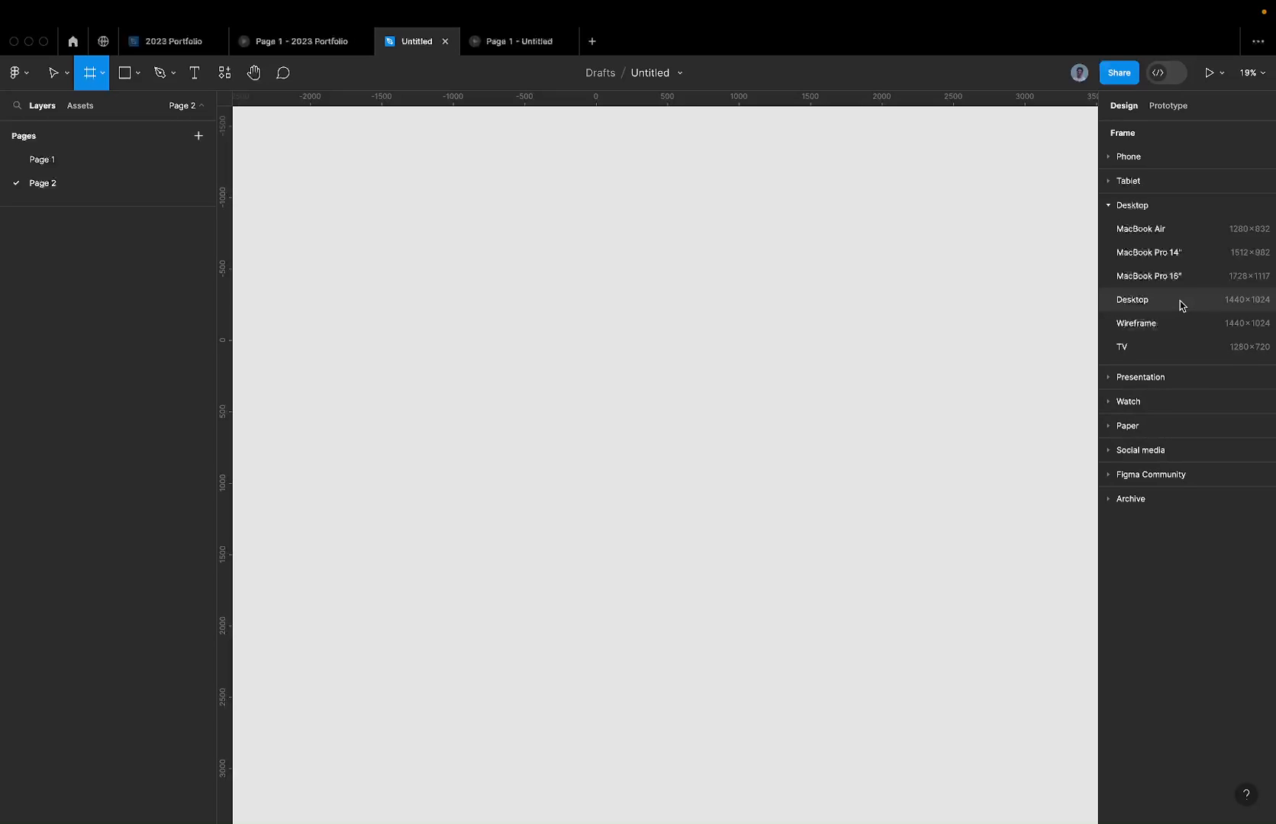
left_click(1222, 300)
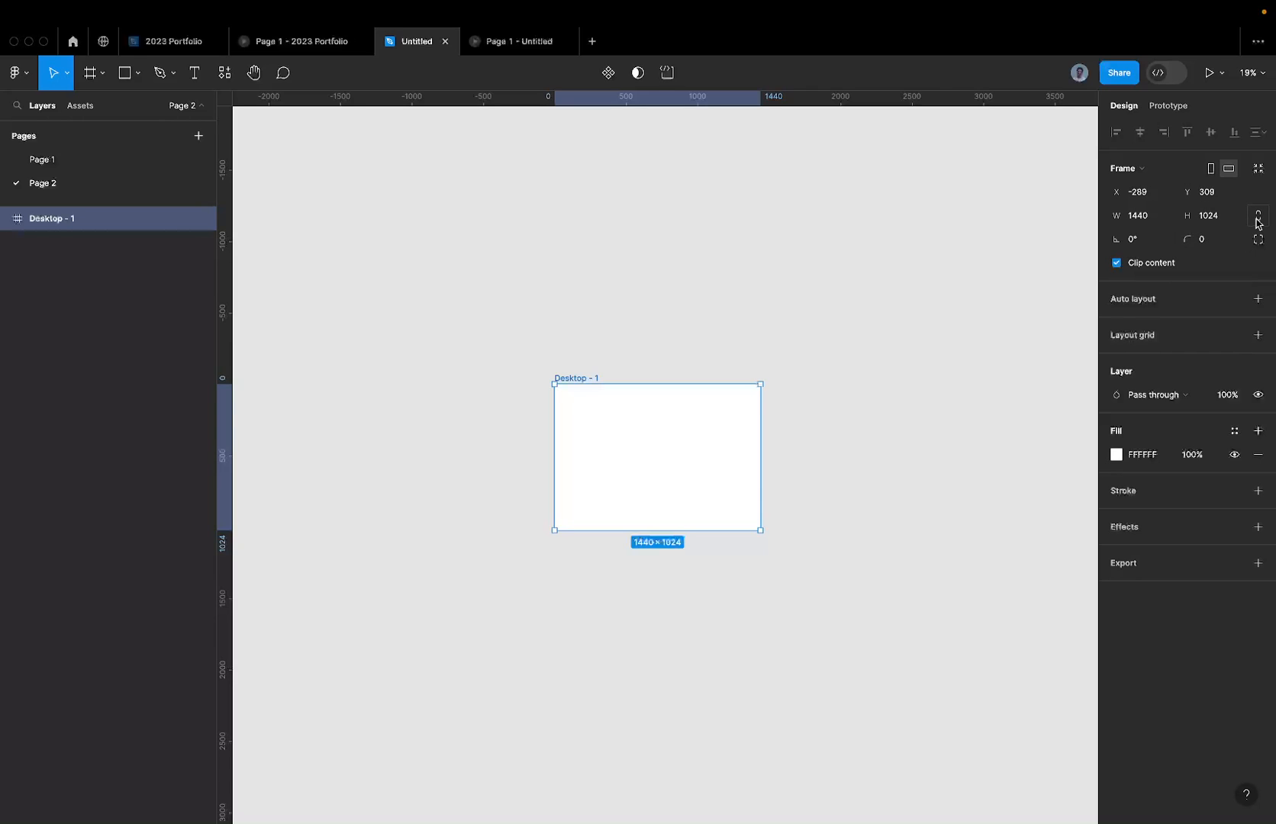
left_click(1221, 217)
type("810")
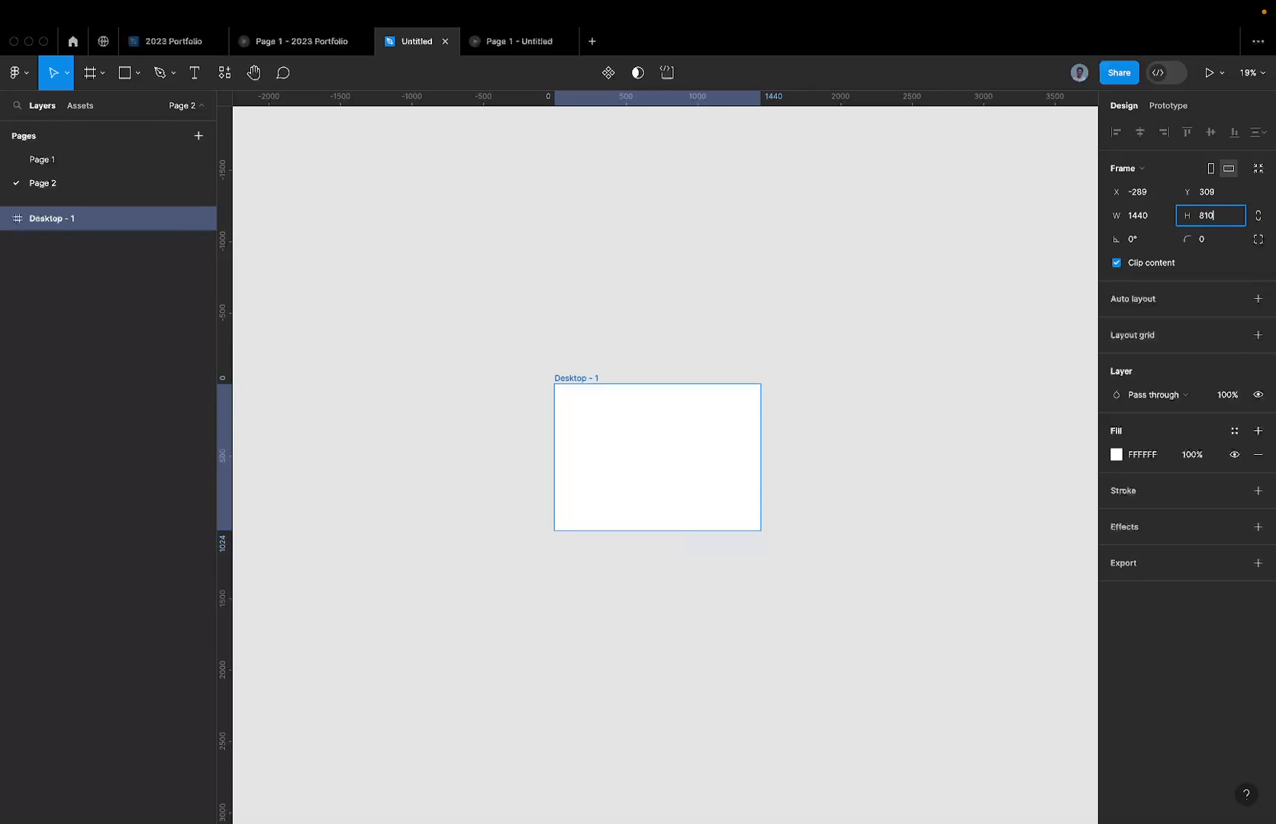
key("Return")
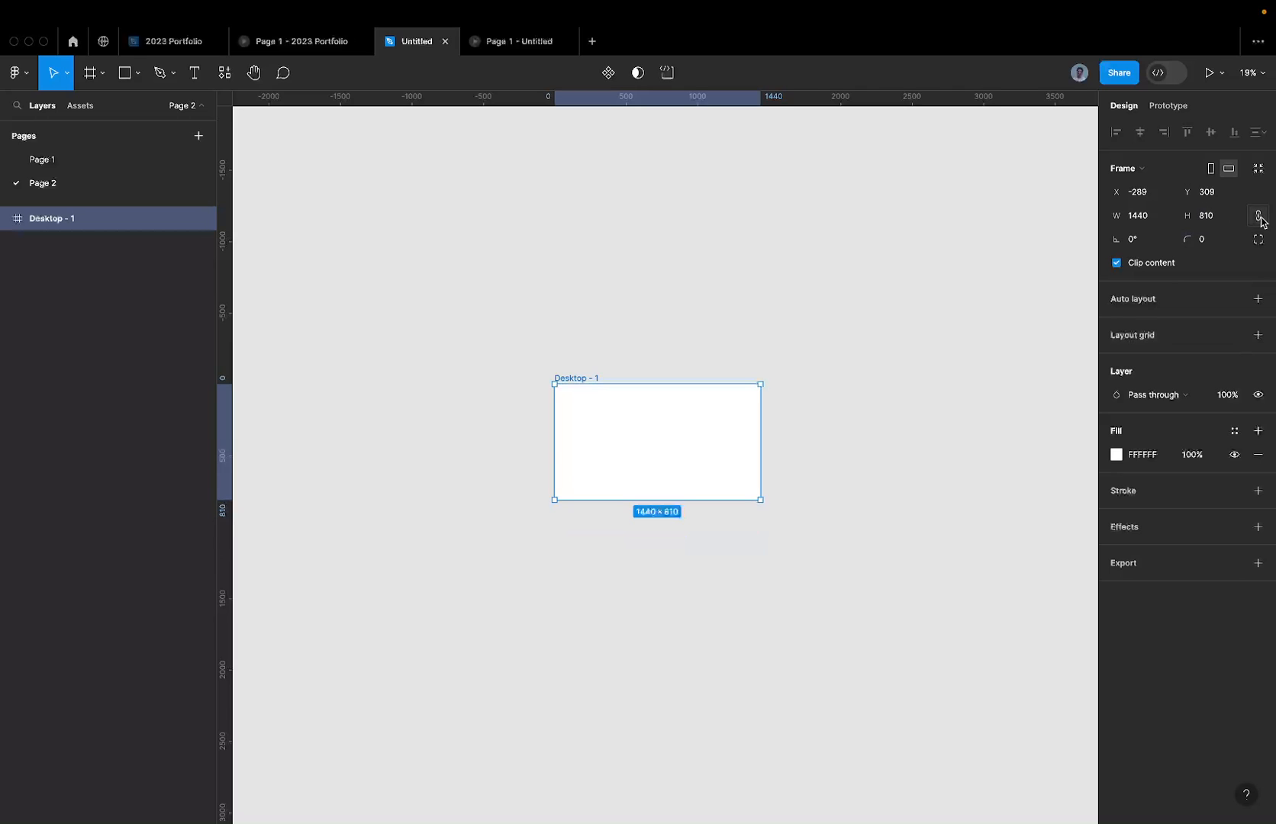
Step: Scale the desktop frame to a height of 9 with its proportions constrained, and undo the resize
left_click(1219, 222)
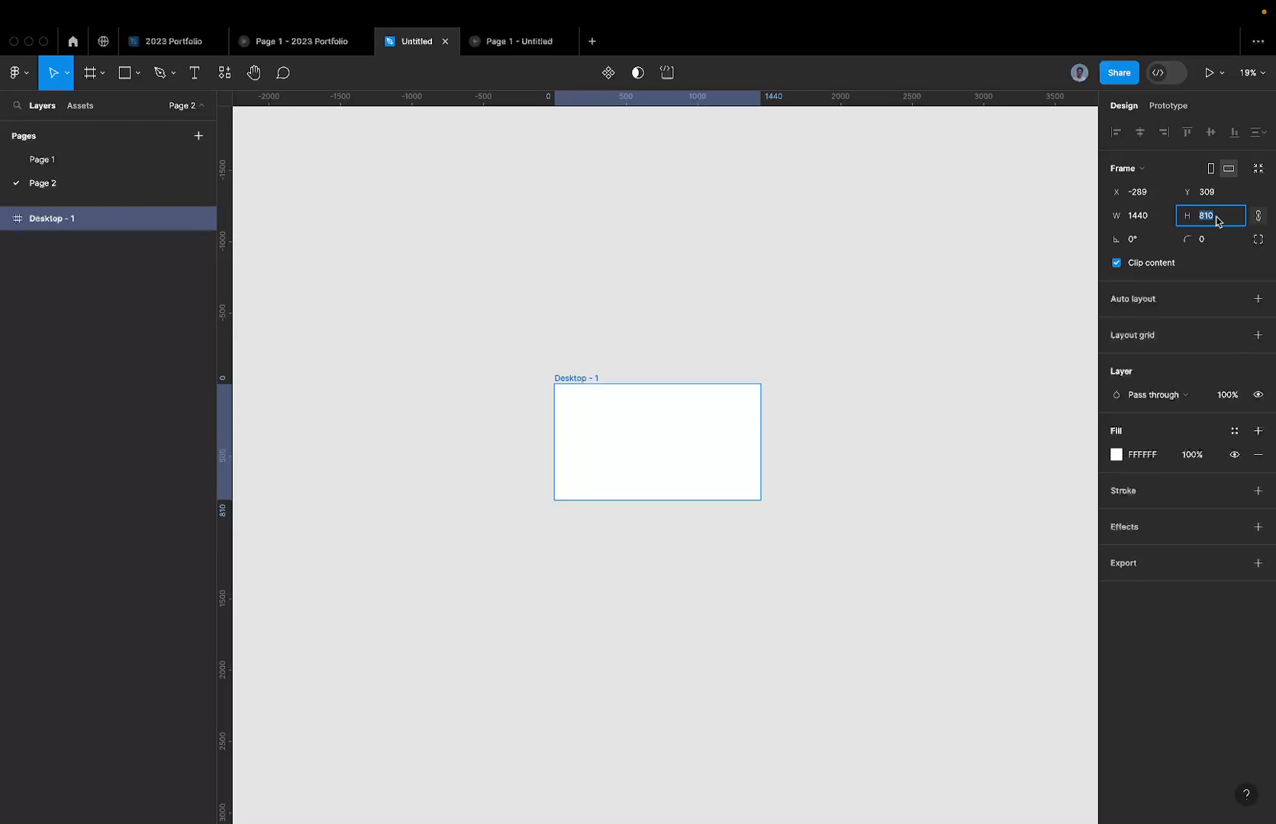
type("9")
key("Return")
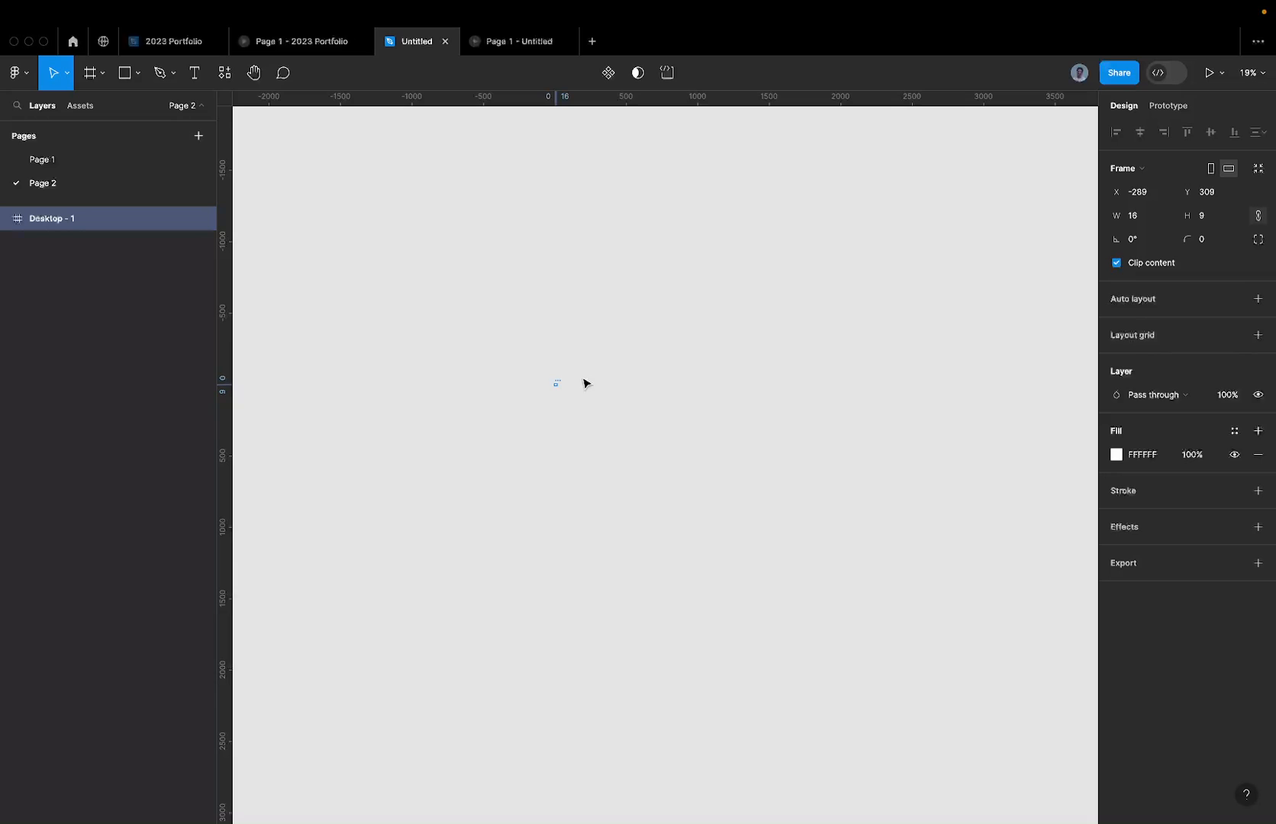
key("super+shift+z")
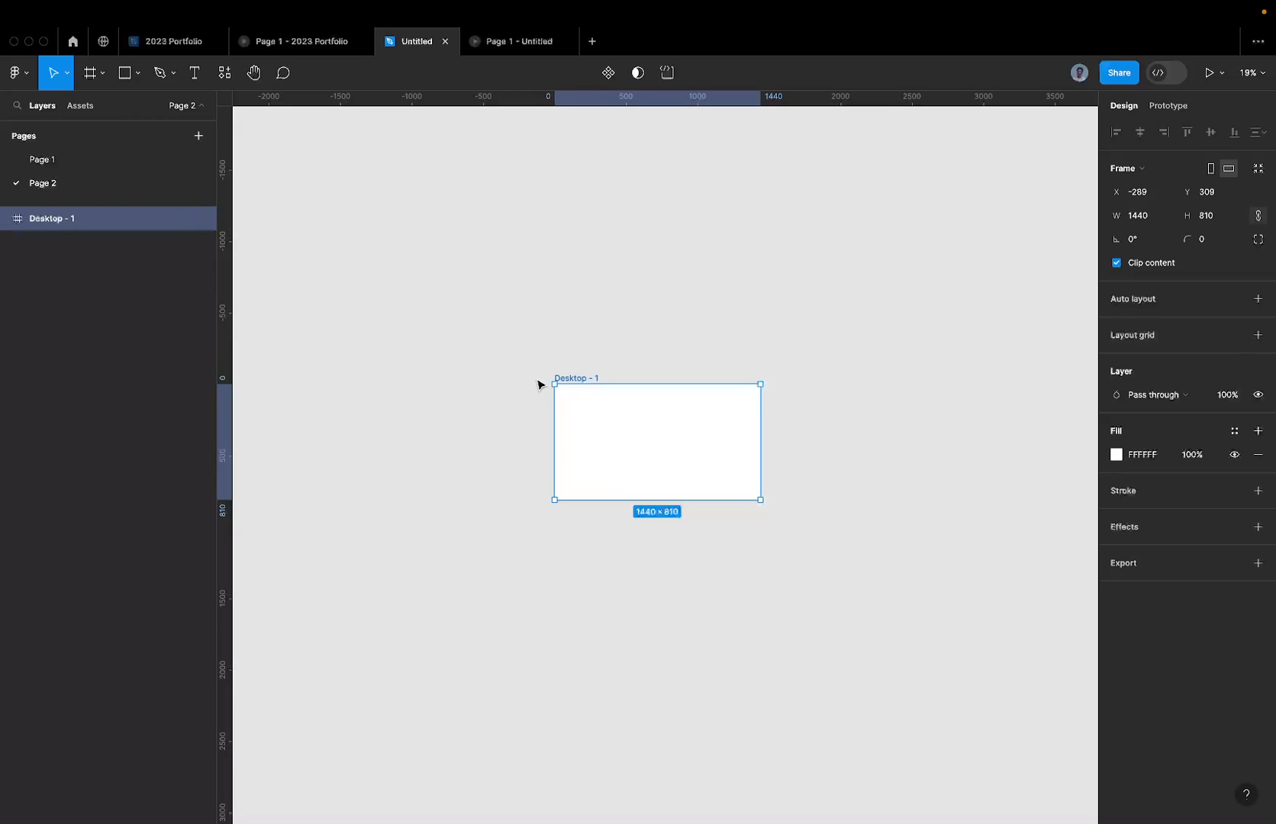
Step: Go back to Page 1, select an Image Stack instance over the canvas text, preview the image trail in the prototype and return to the design file
left_click(89, 167)
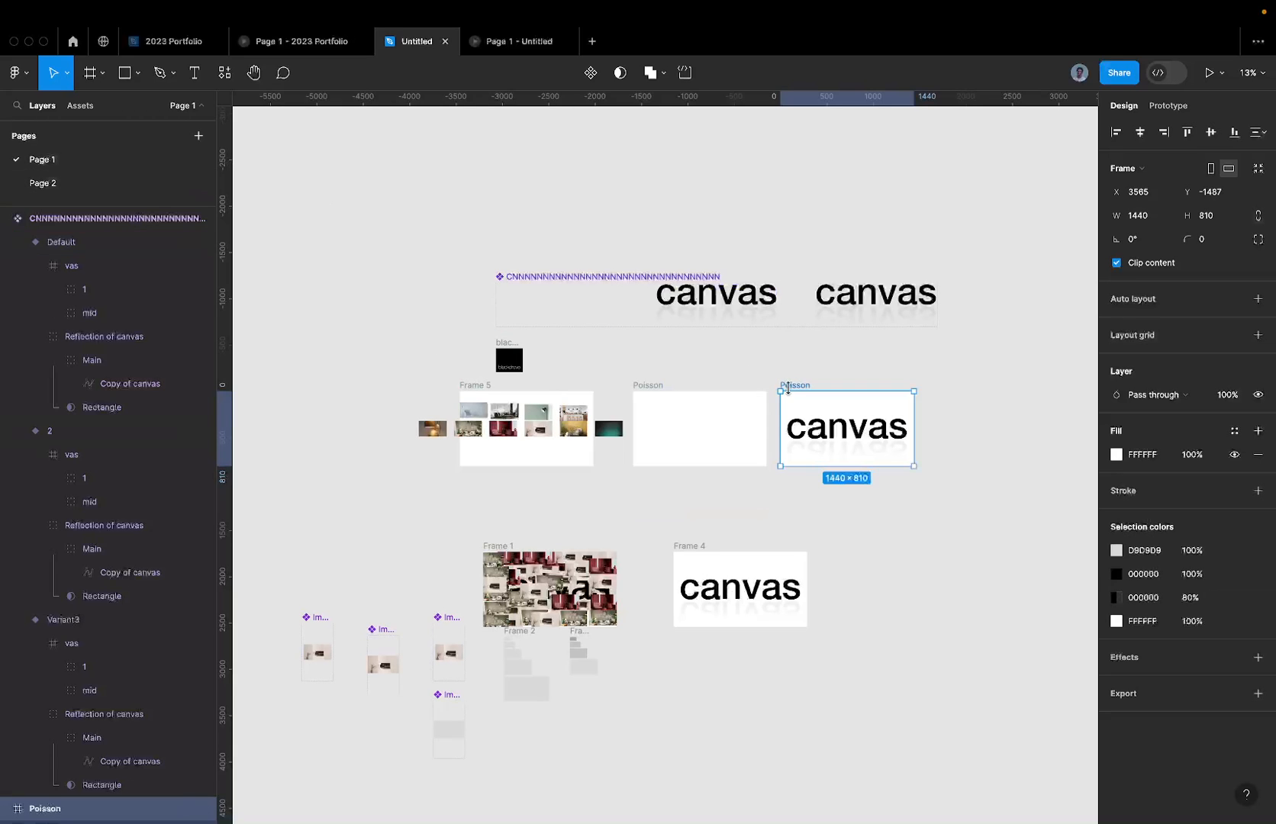
scroll(848, 422, "up", 2)
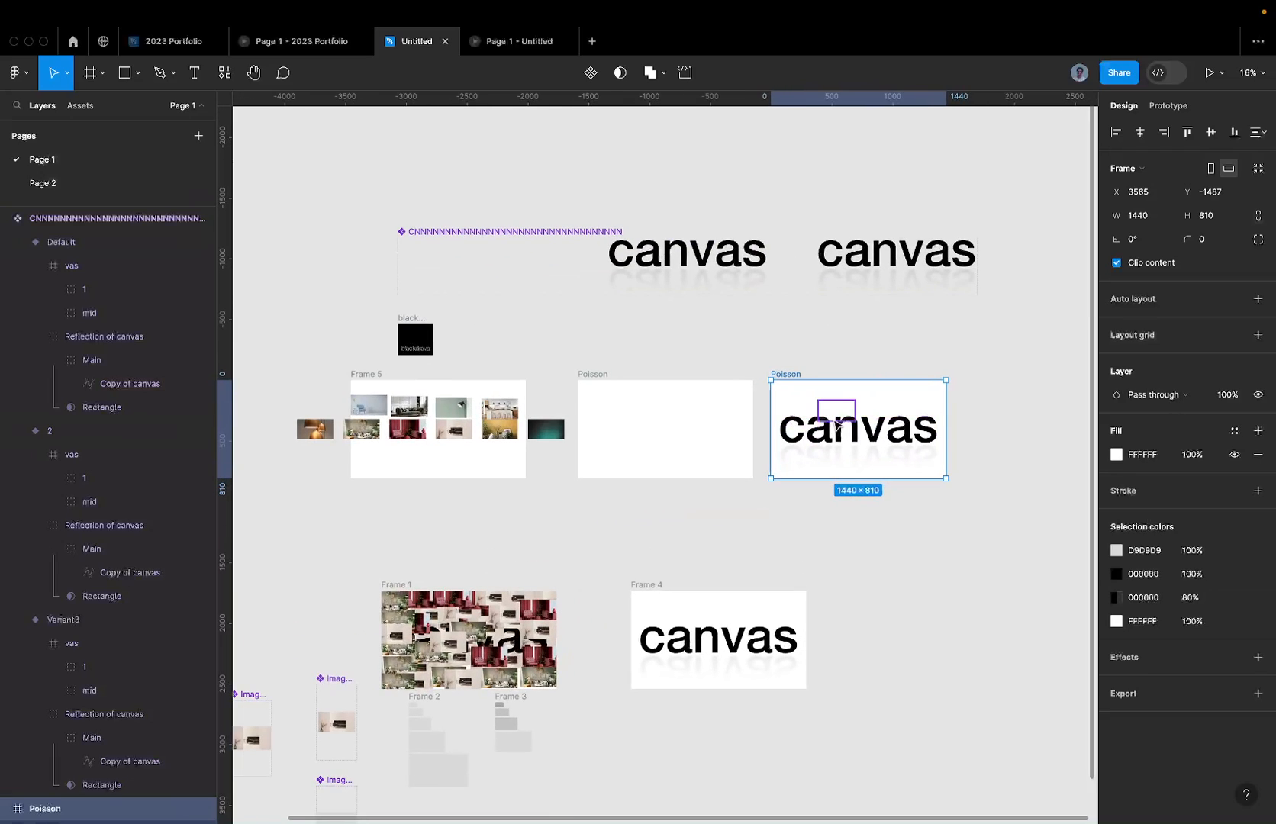
left_click(837, 424)
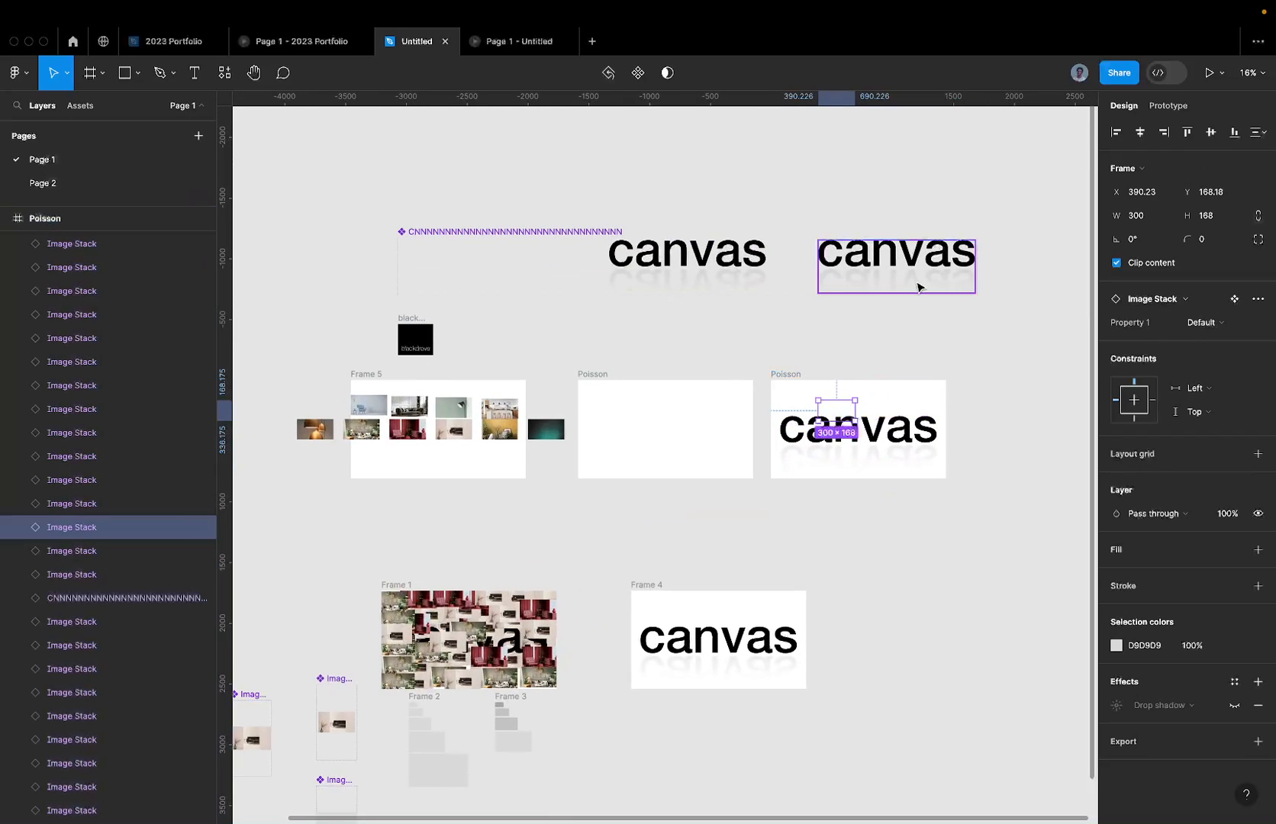
left_click(1210, 72)
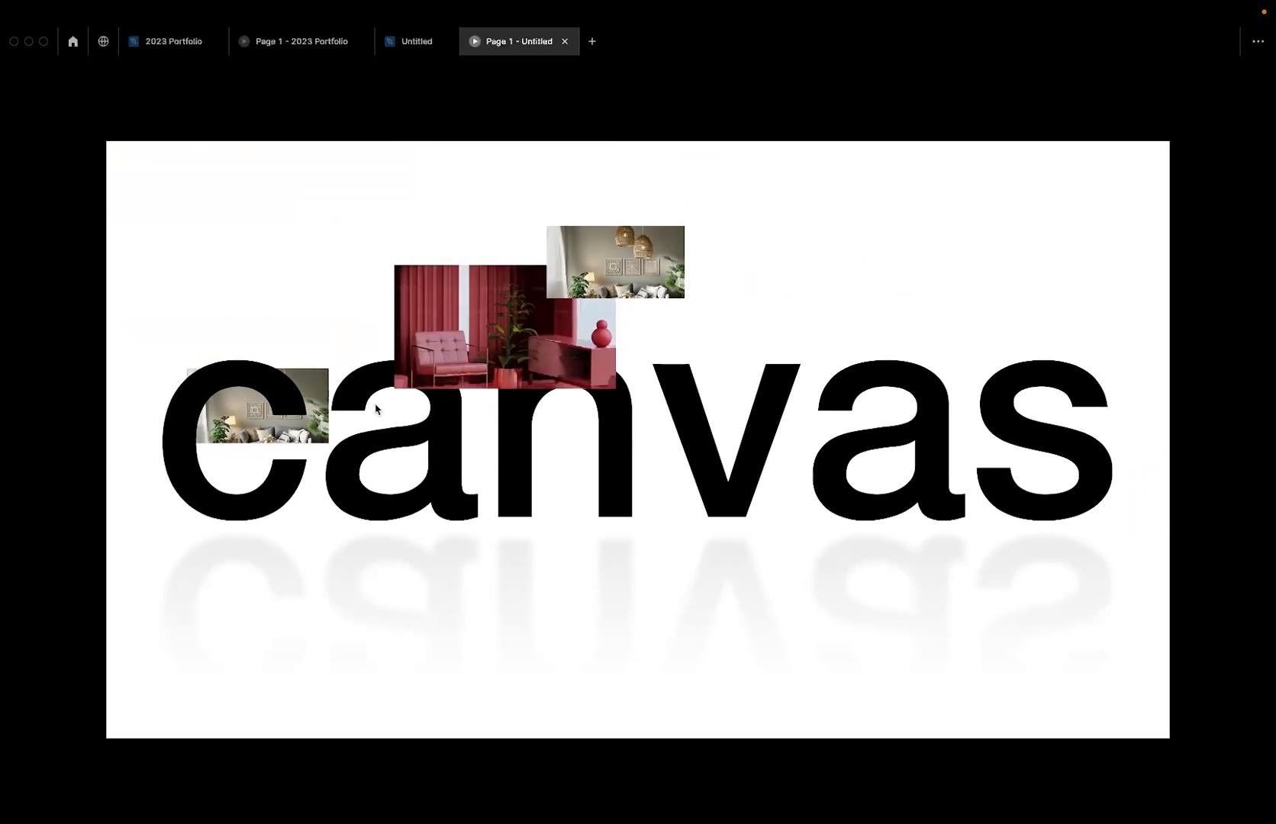
left_click(415, 41)
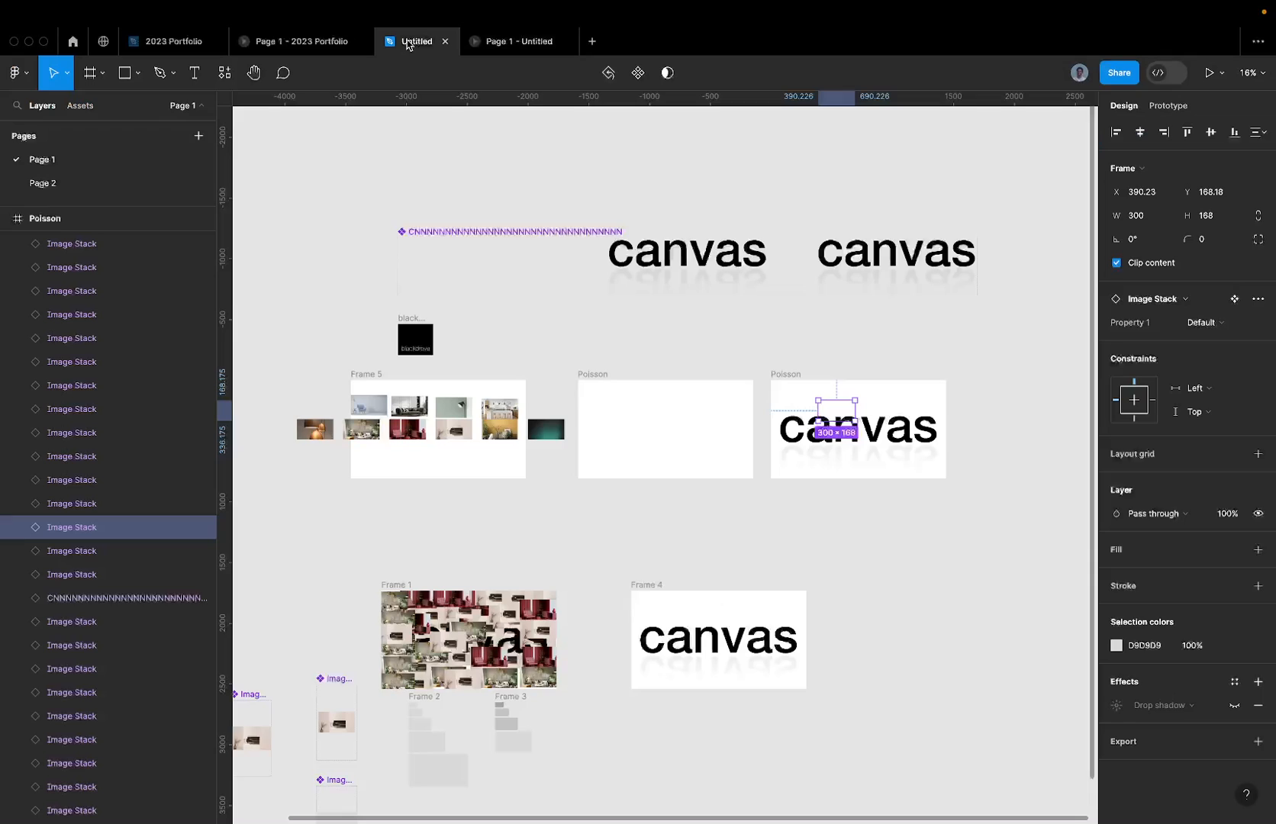
Step: Examine the Image Stack component sets beside Frame 1, including the Default variant of Image Stack
scroll(534, 526, "down", 2)
scroll(419, 501, "up", 5)
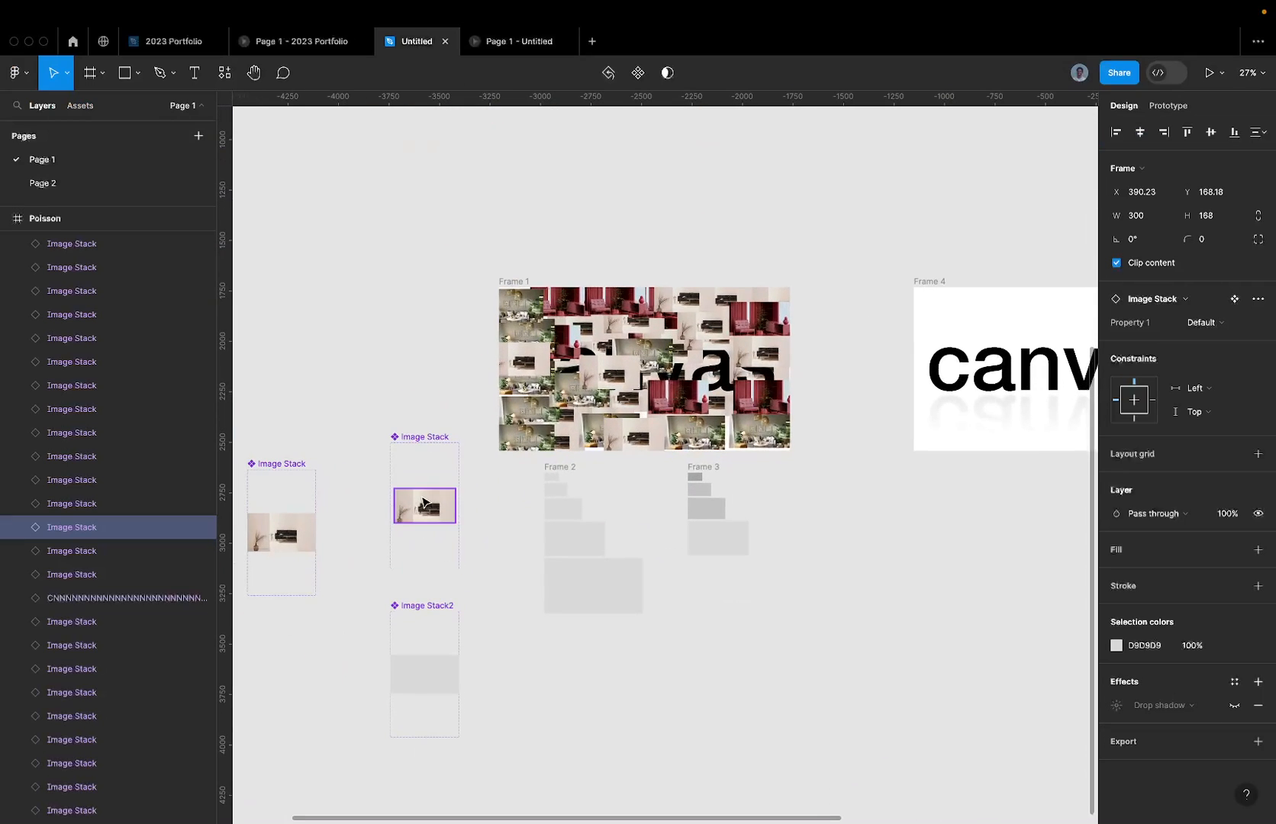
scroll(419, 501, "left", 5)
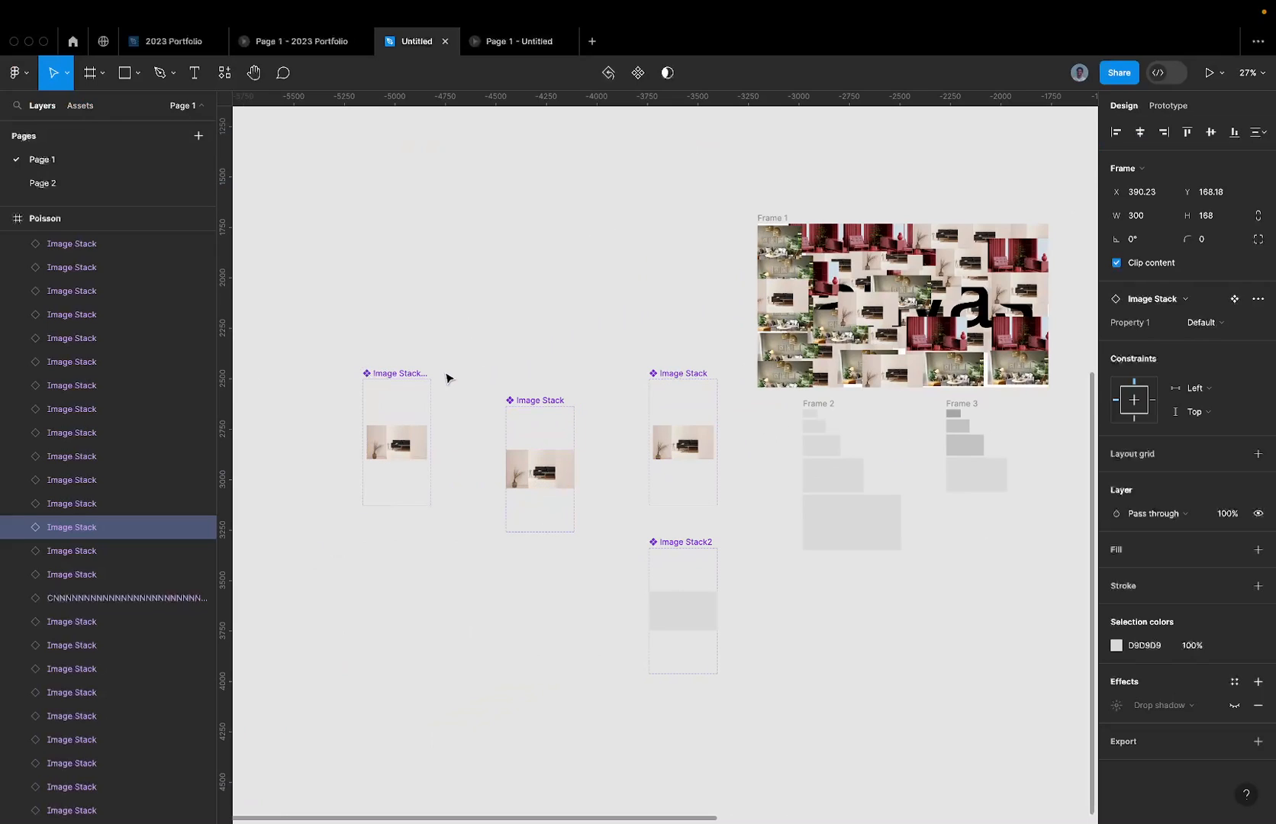
left_click(710, 412)
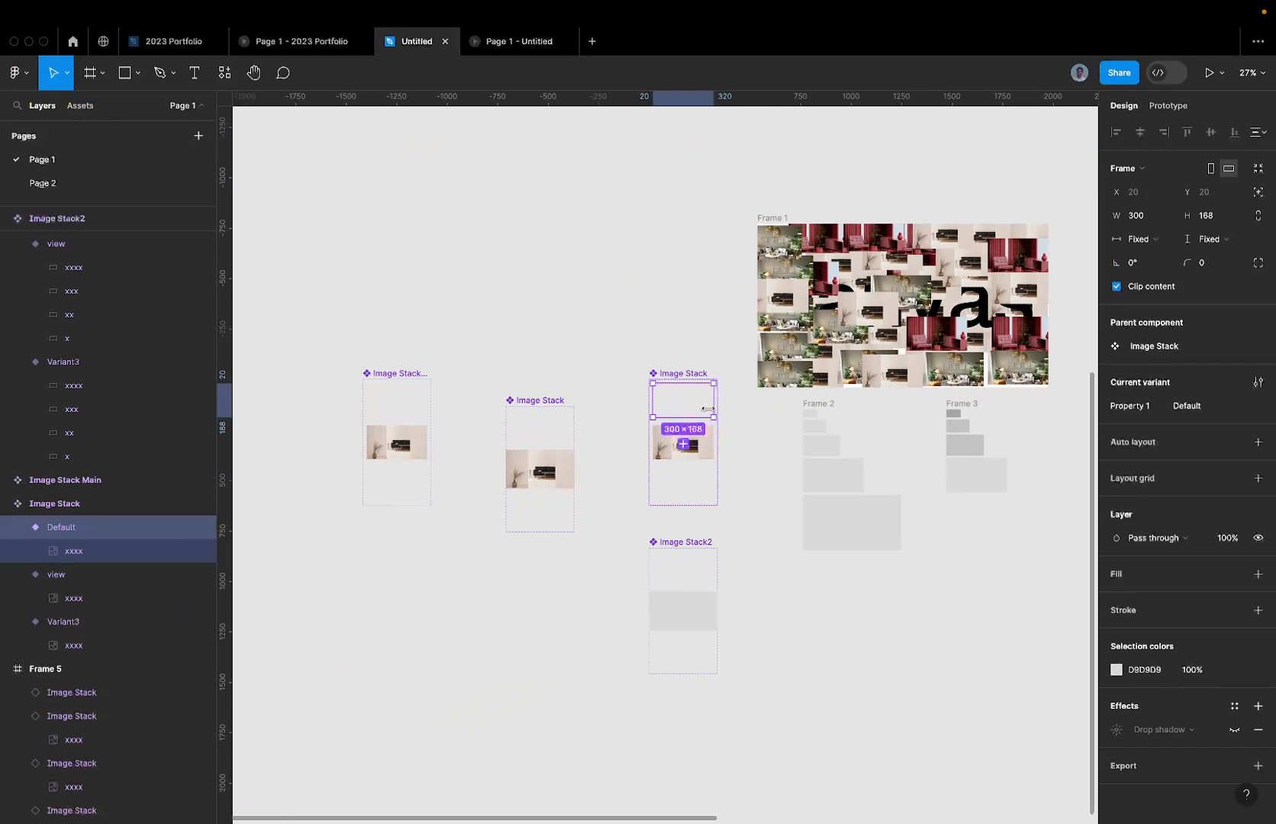
scroll(645, 420, "down", 4)
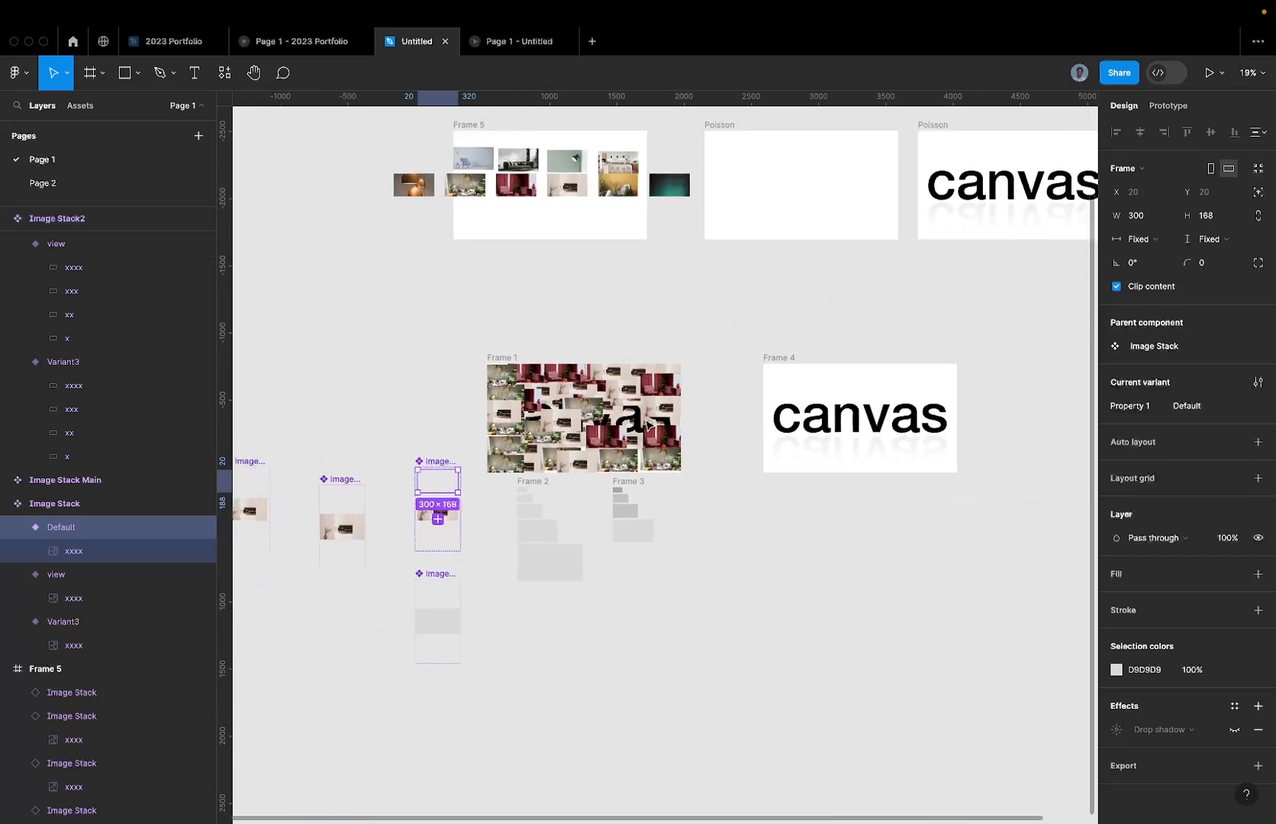
Step: Switch all Image Stack instances in the Poisson frame to the view variant, leaving out the canvas text instance
scroll(535, 450, "right", 10)
left_click(532, 448)
scroll(532, 448, "up", 5)
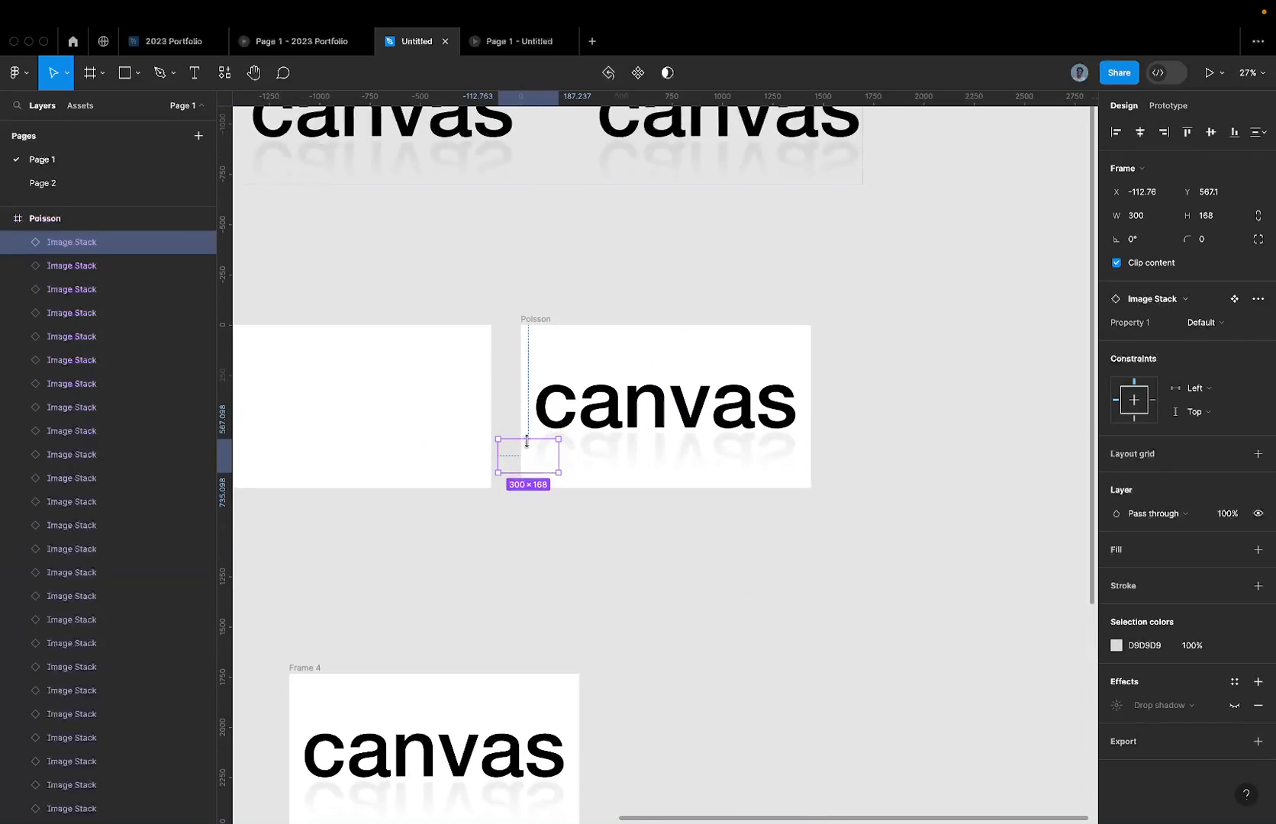
left_click(578, 348)
key("super+a")
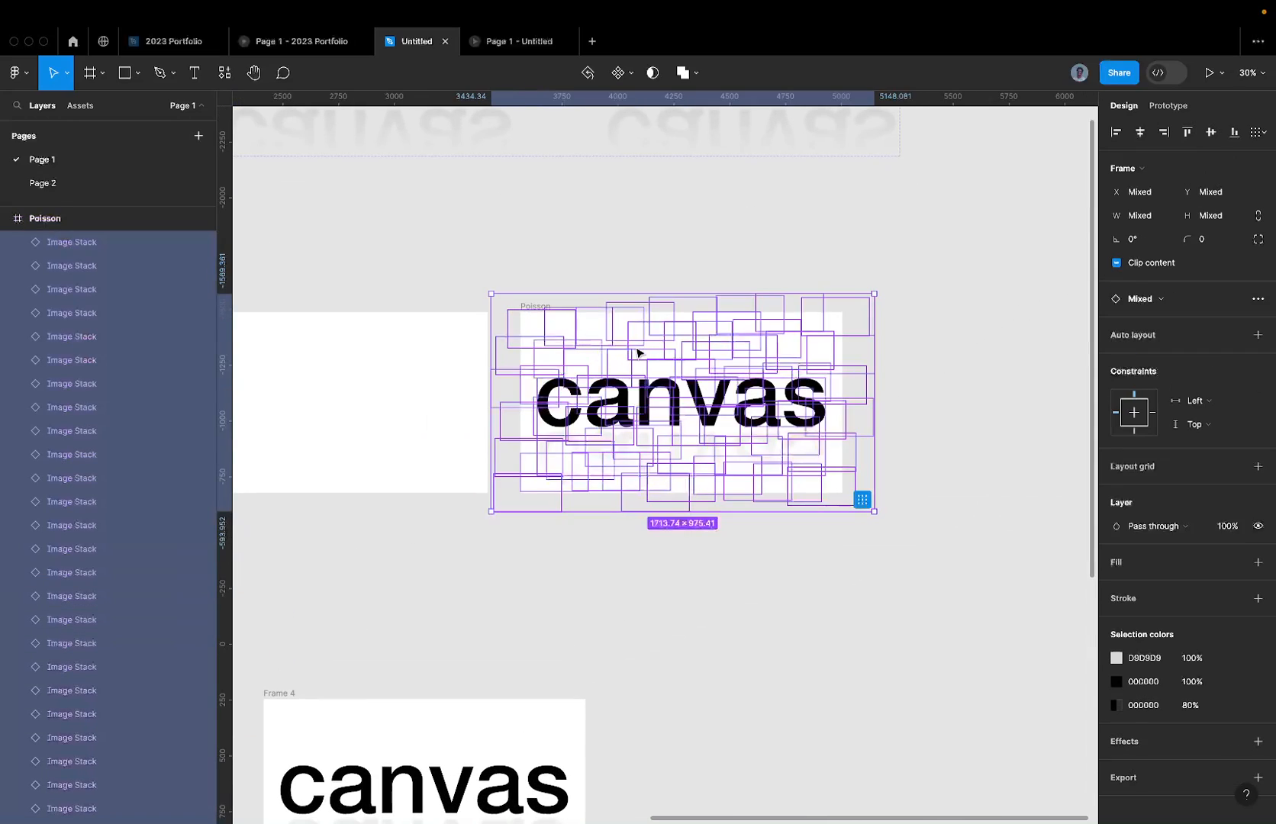
scroll(185, 505, "down", 6)
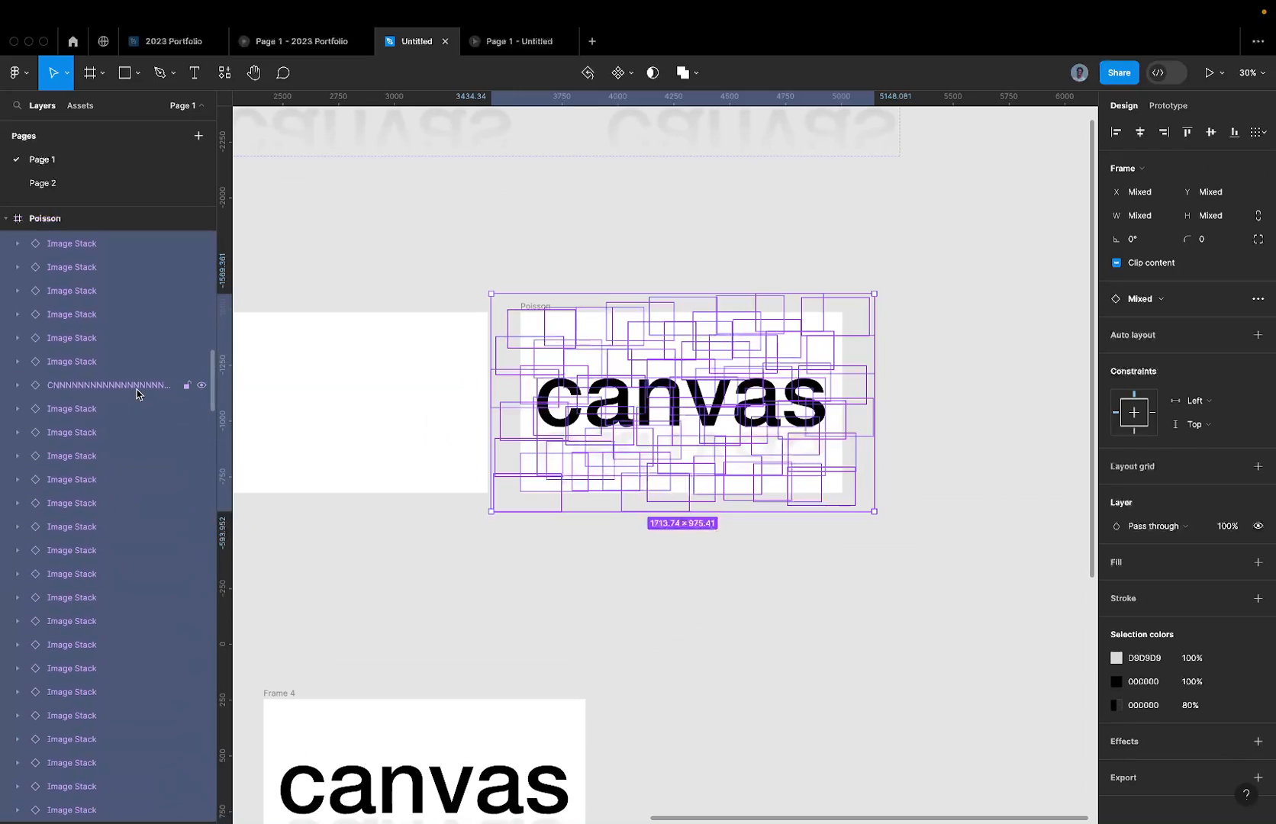
left_click(137, 389, "shift")
left_click(1206, 324)
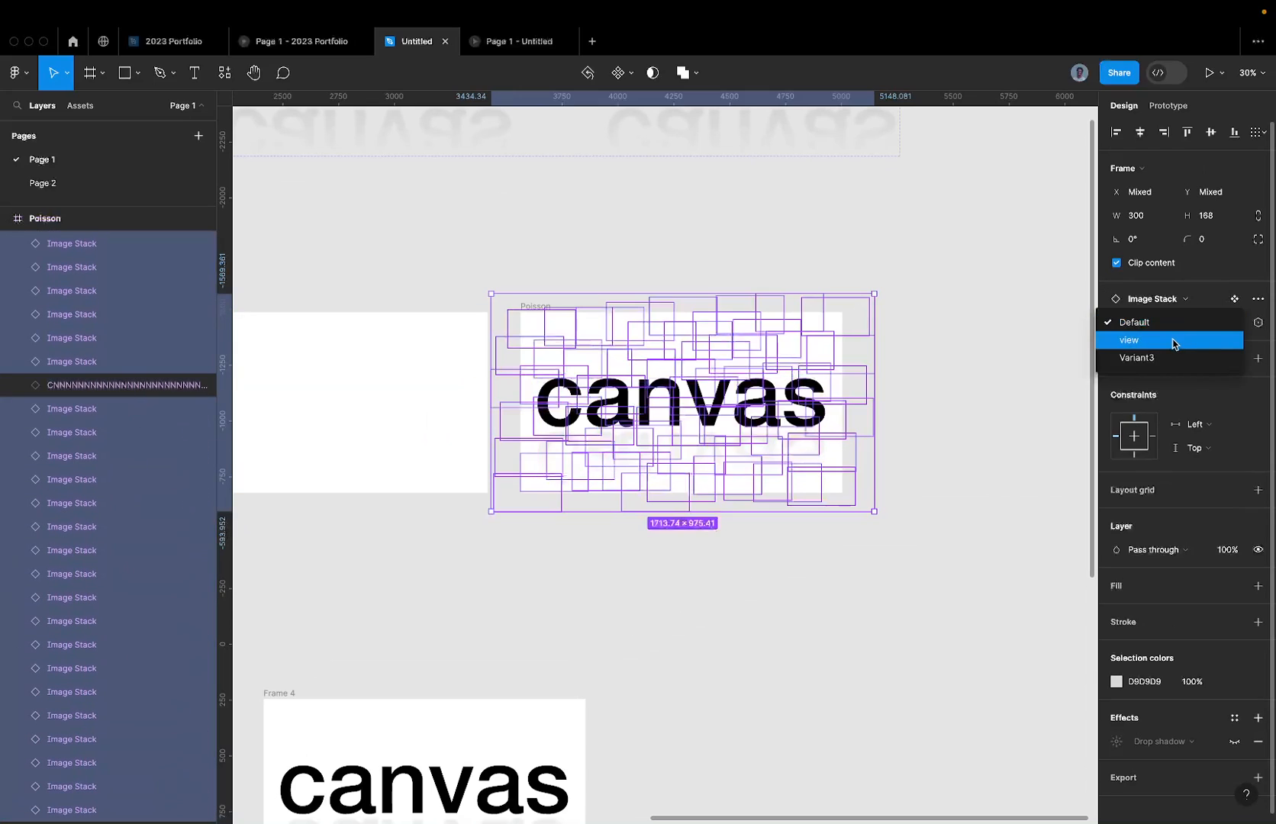
left_click(1172, 340)
scroll(772, 366, "up", 2)
left_click(697, 245)
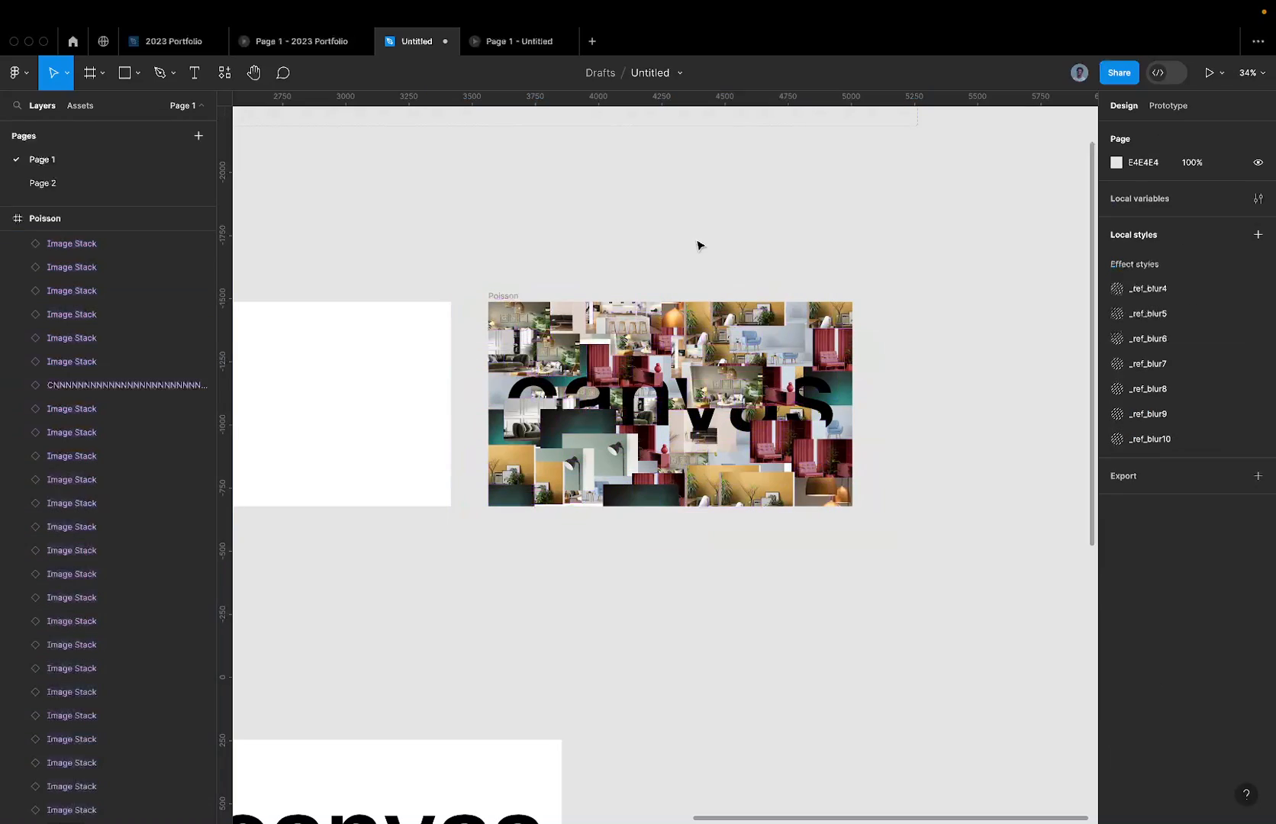
scroll(635, 355, "up", 5)
Step: Switch to the Google Meet call in the browser, share the entire screen, and return to Figma
key("ctrl+Left")
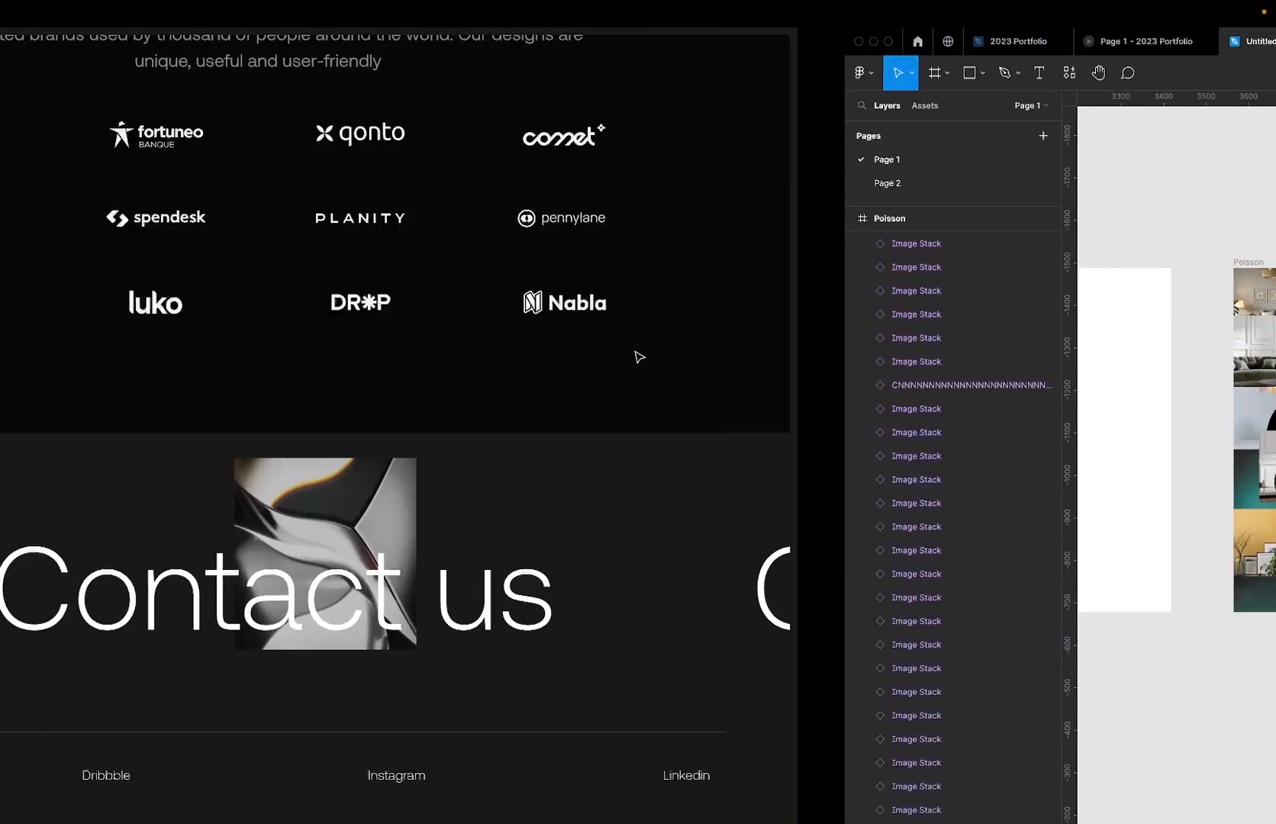
left_click(94, 578)
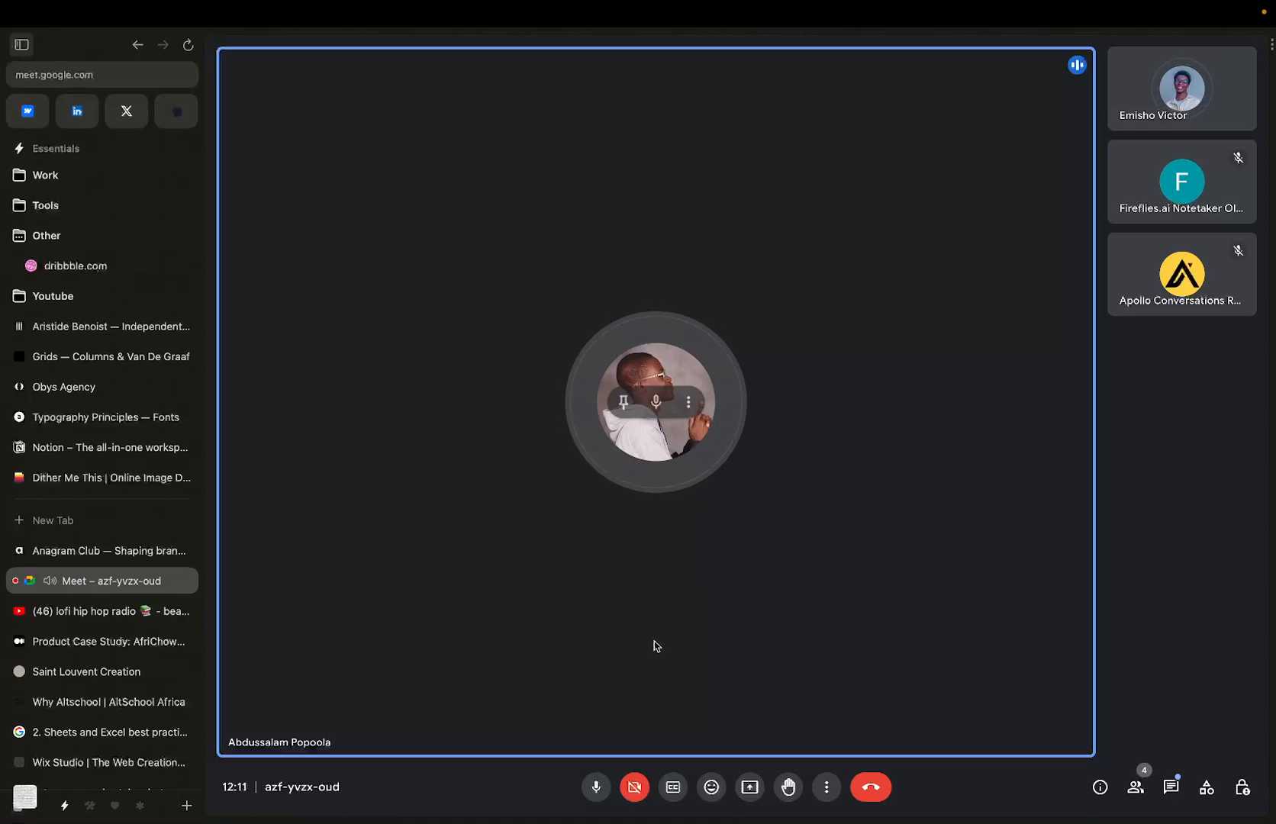
left_click(750, 787)
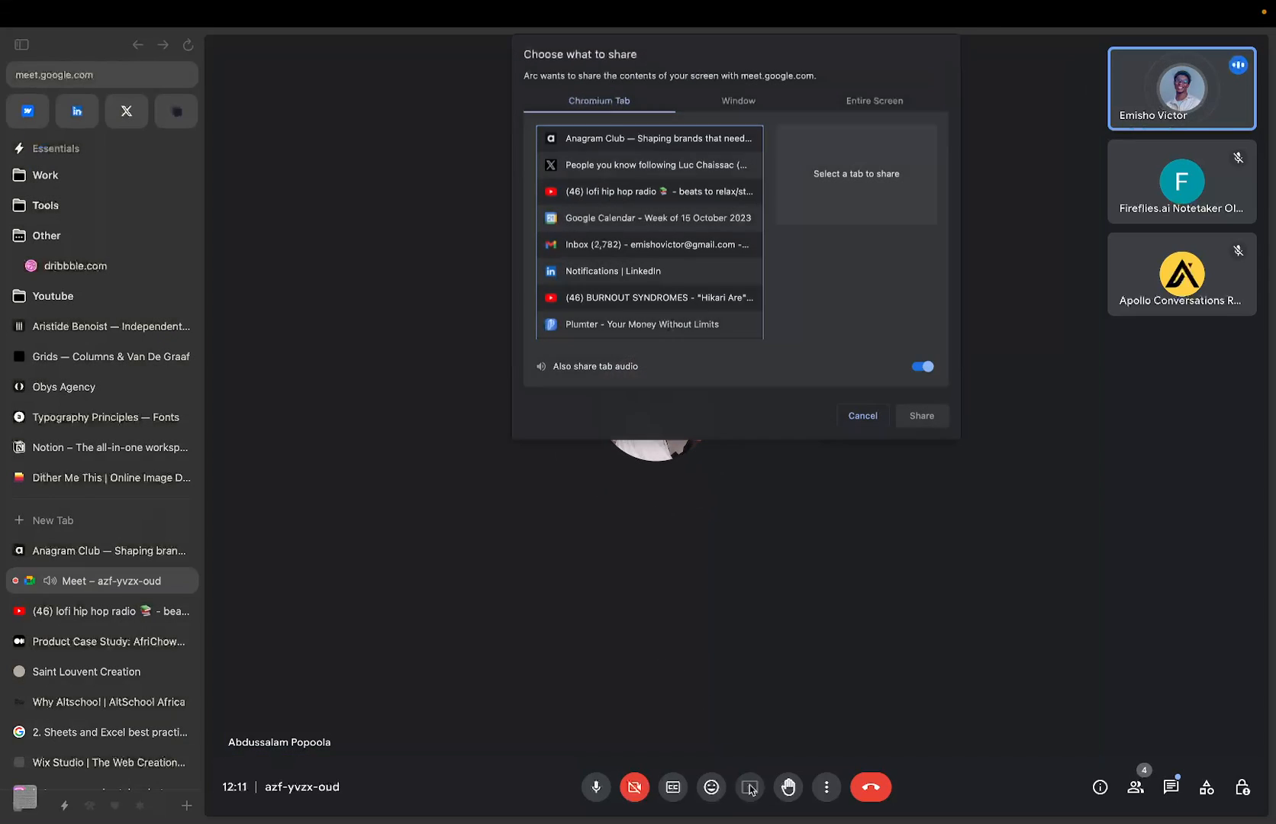
left_click(860, 101)
left_click(664, 153)
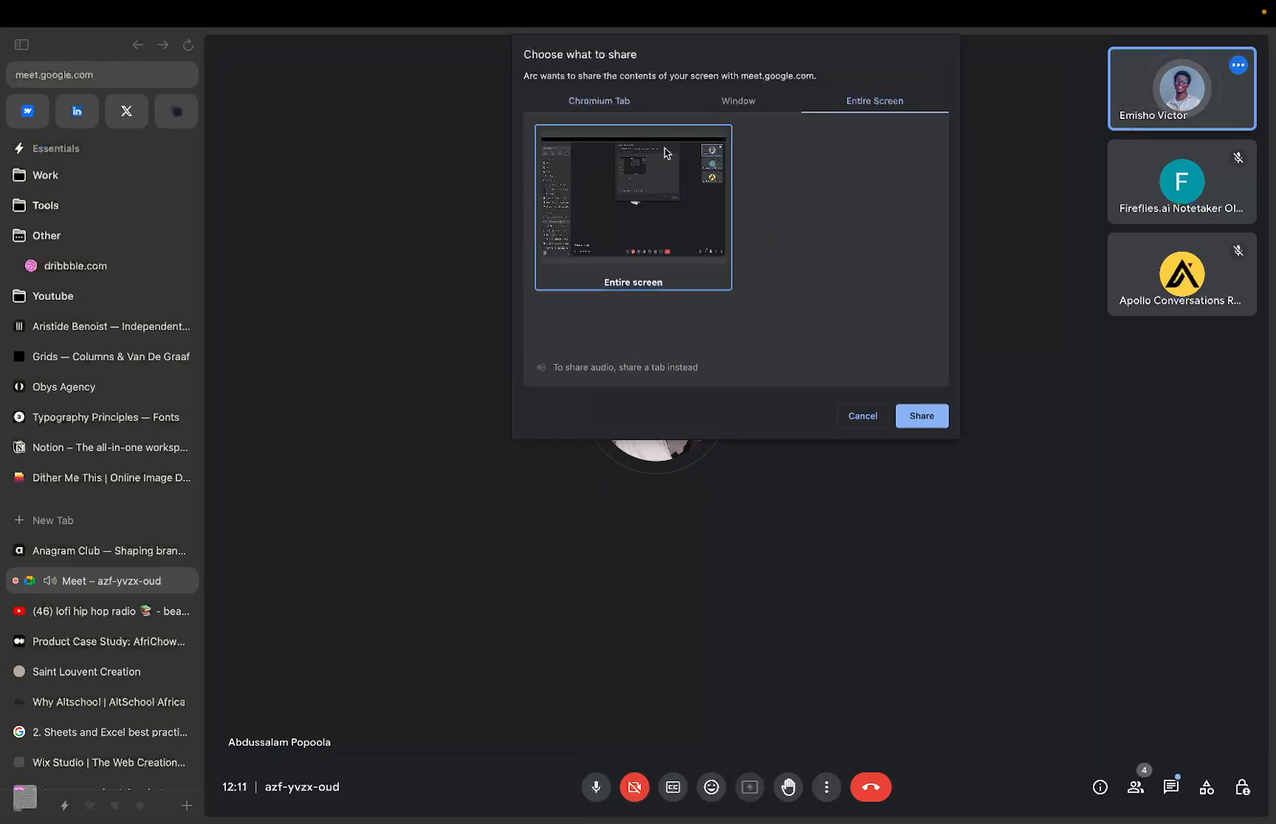
left_click(915, 419)
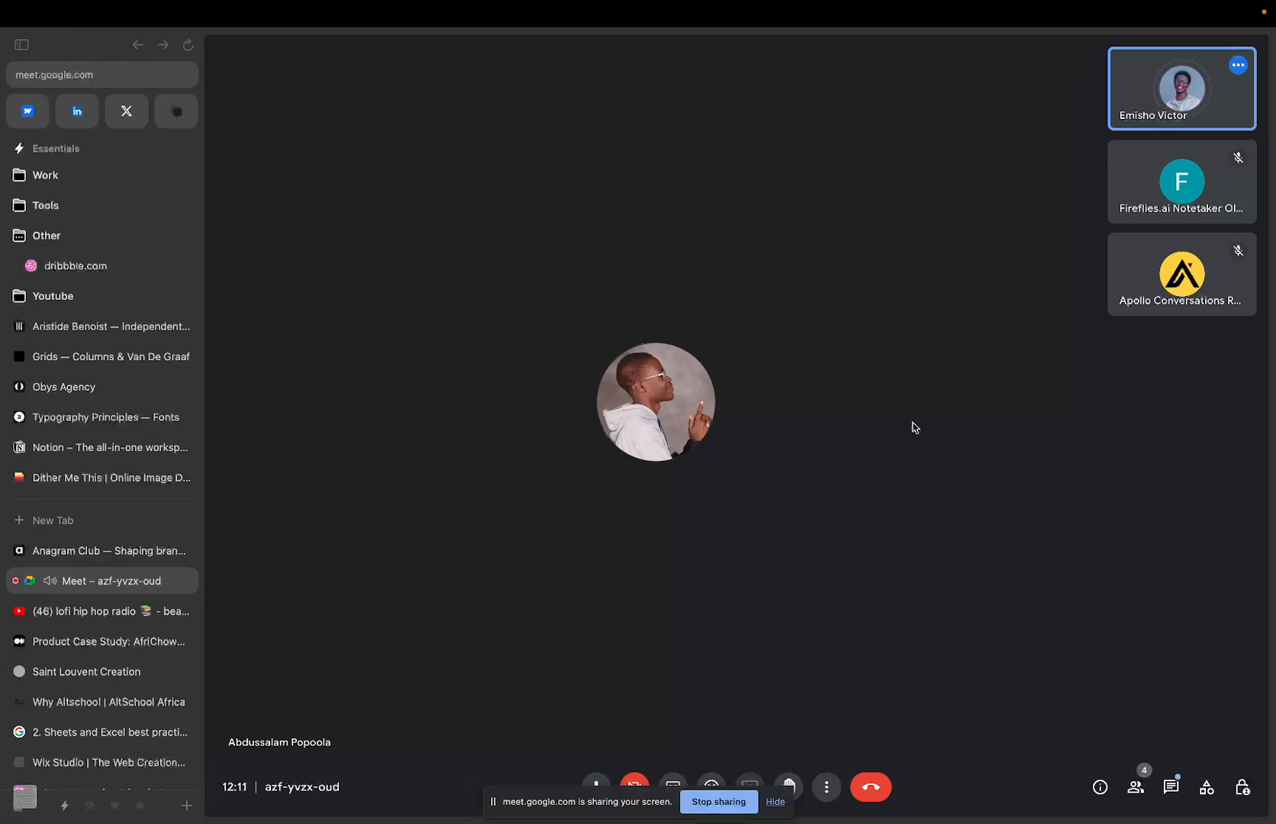
key("ctrl+Right")
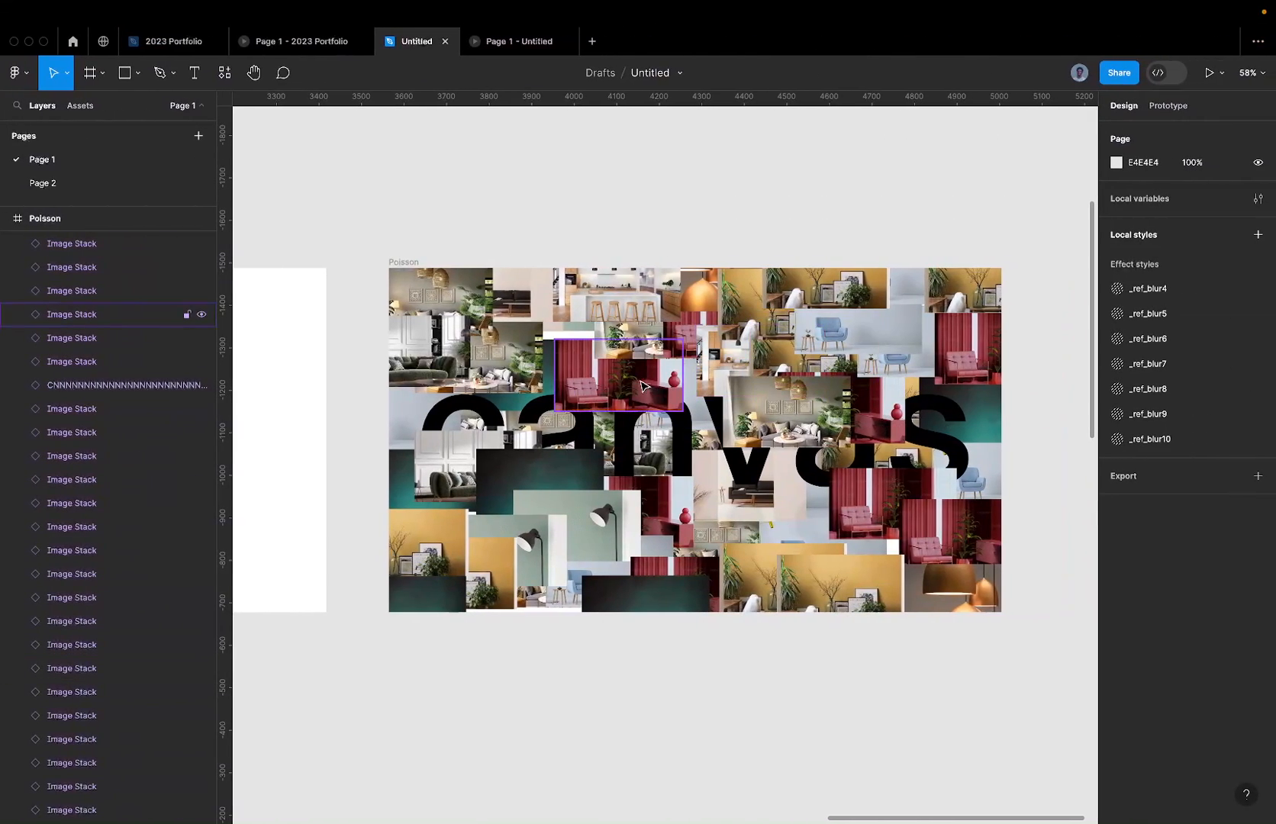
Step: Set all Image Stack instances in the Poisson frame to the Default variant, excluding the canvas text instance
left_click(634, 383)
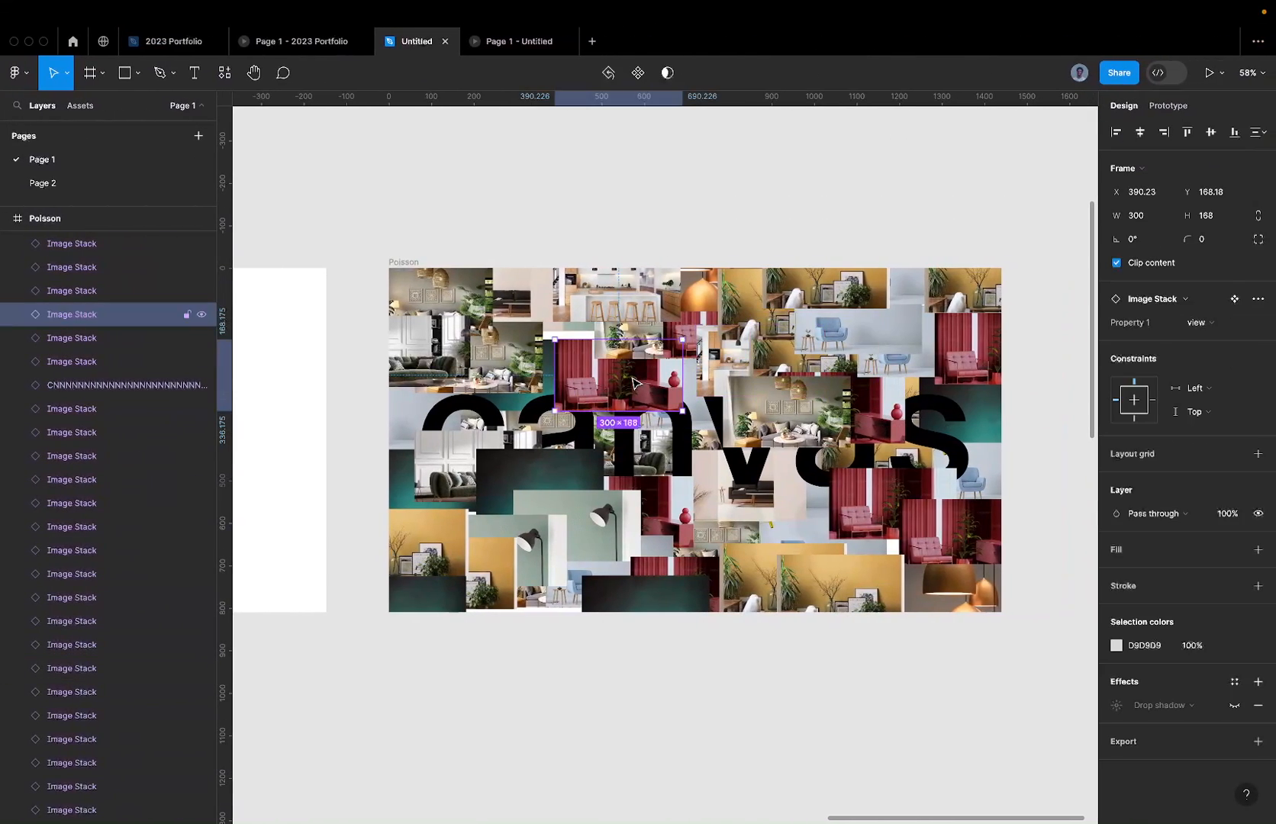
left_click_drag(624, 381, 611, 313)
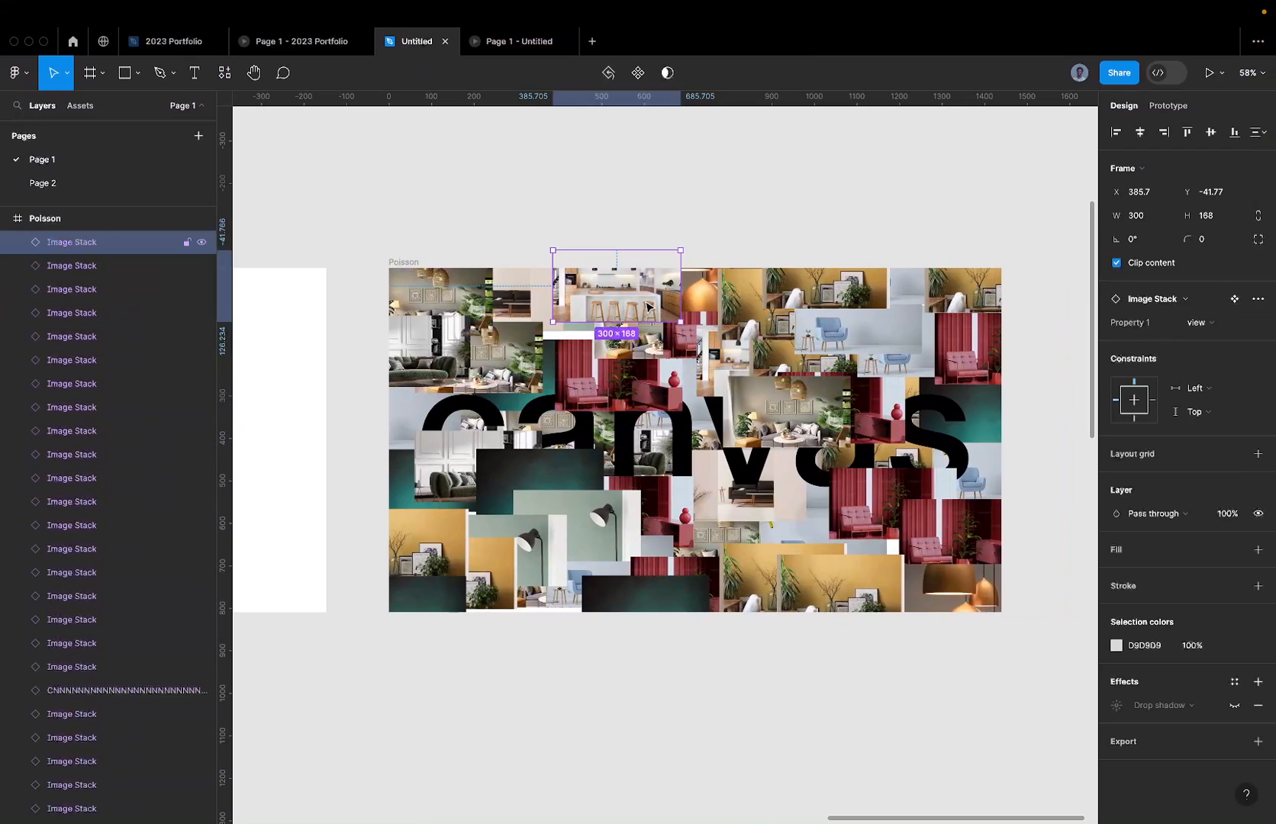
key("super+a")
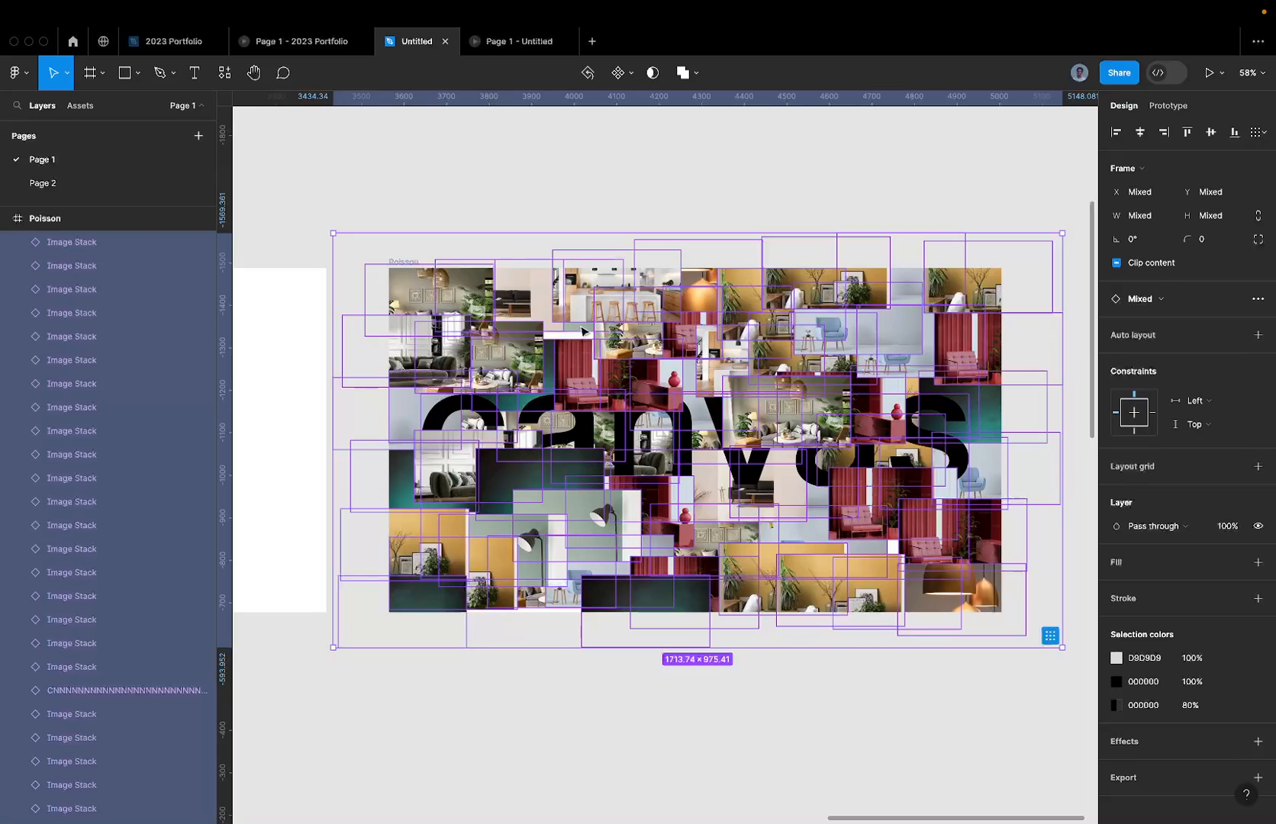
left_click(130, 697, "shift")
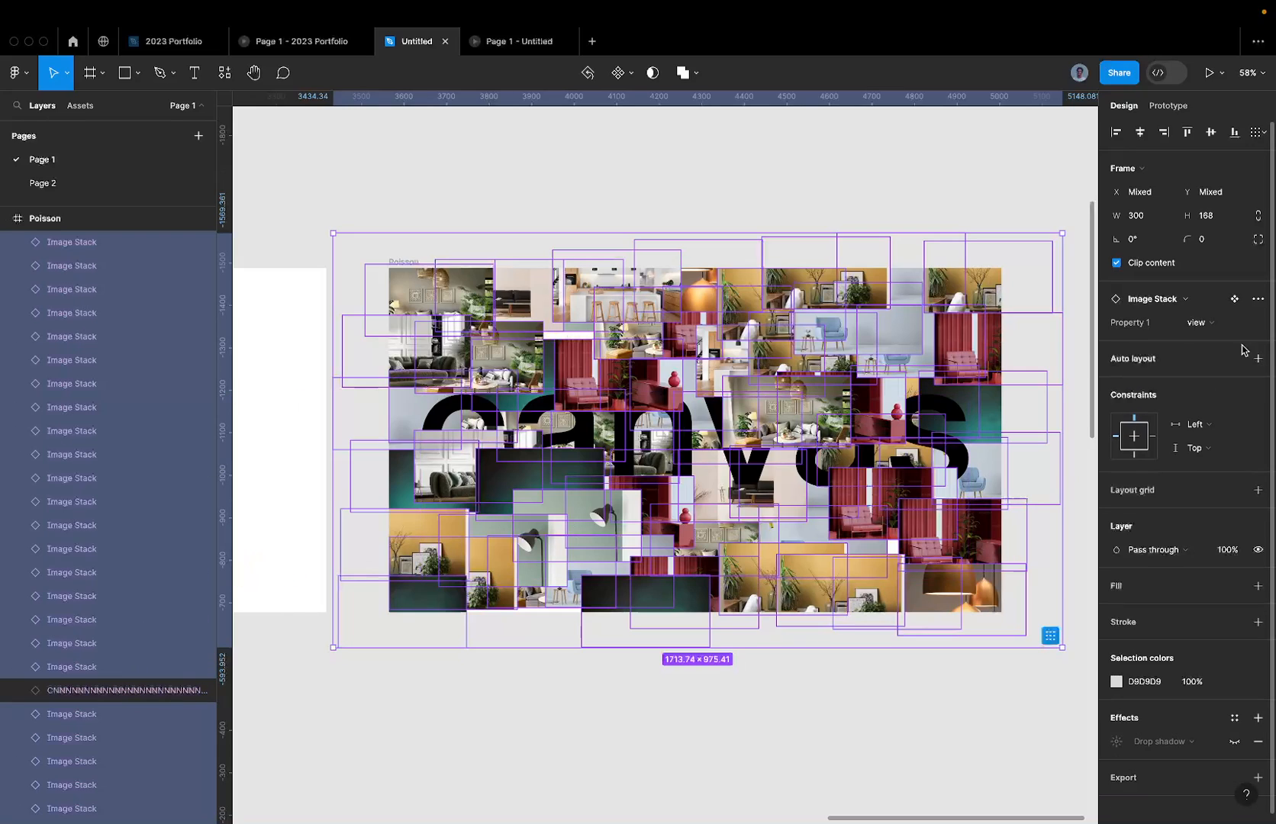
left_click(1225, 322)
left_click(1181, 306)
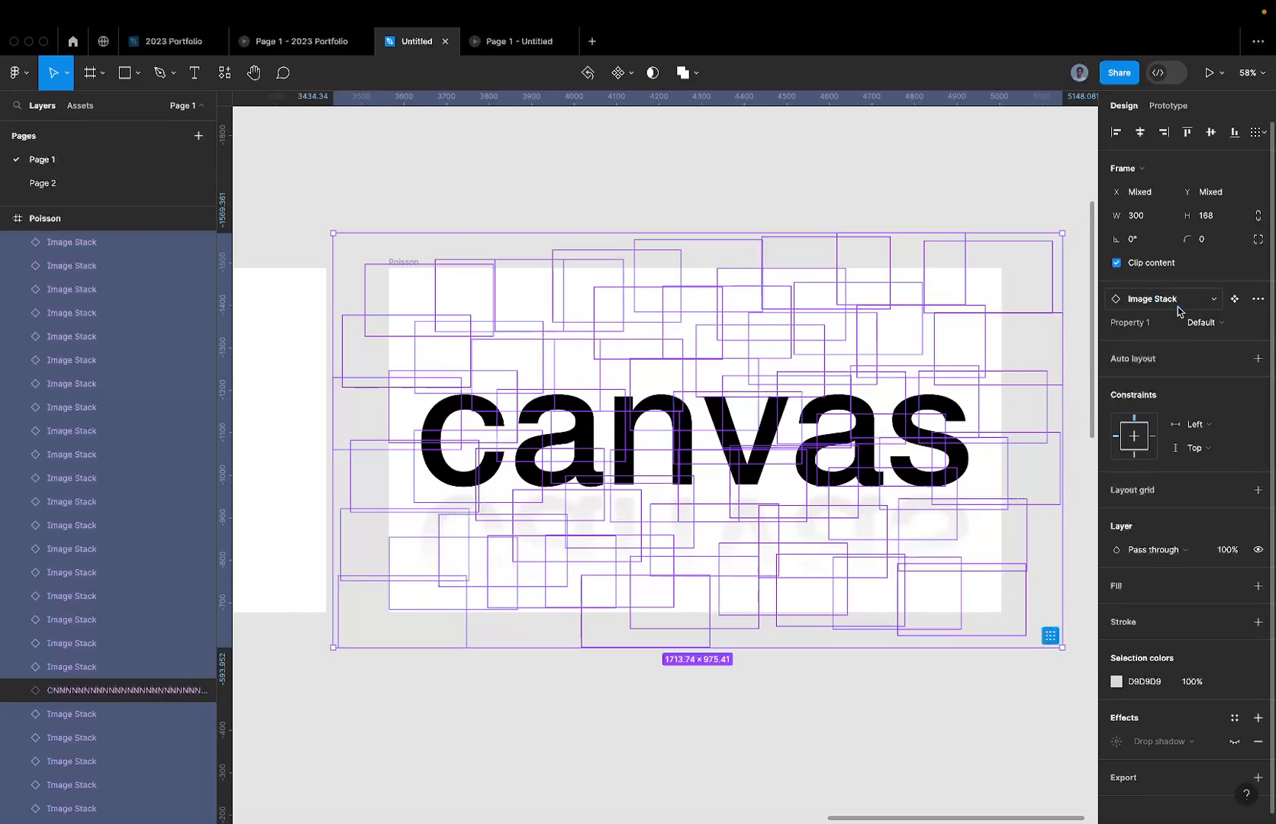
Step: Review the variant options of the Poisson frame's Image Stack instances and inspect the Default, view and Variant3 variants in the Image Stack component set
left_click(1208, 324)
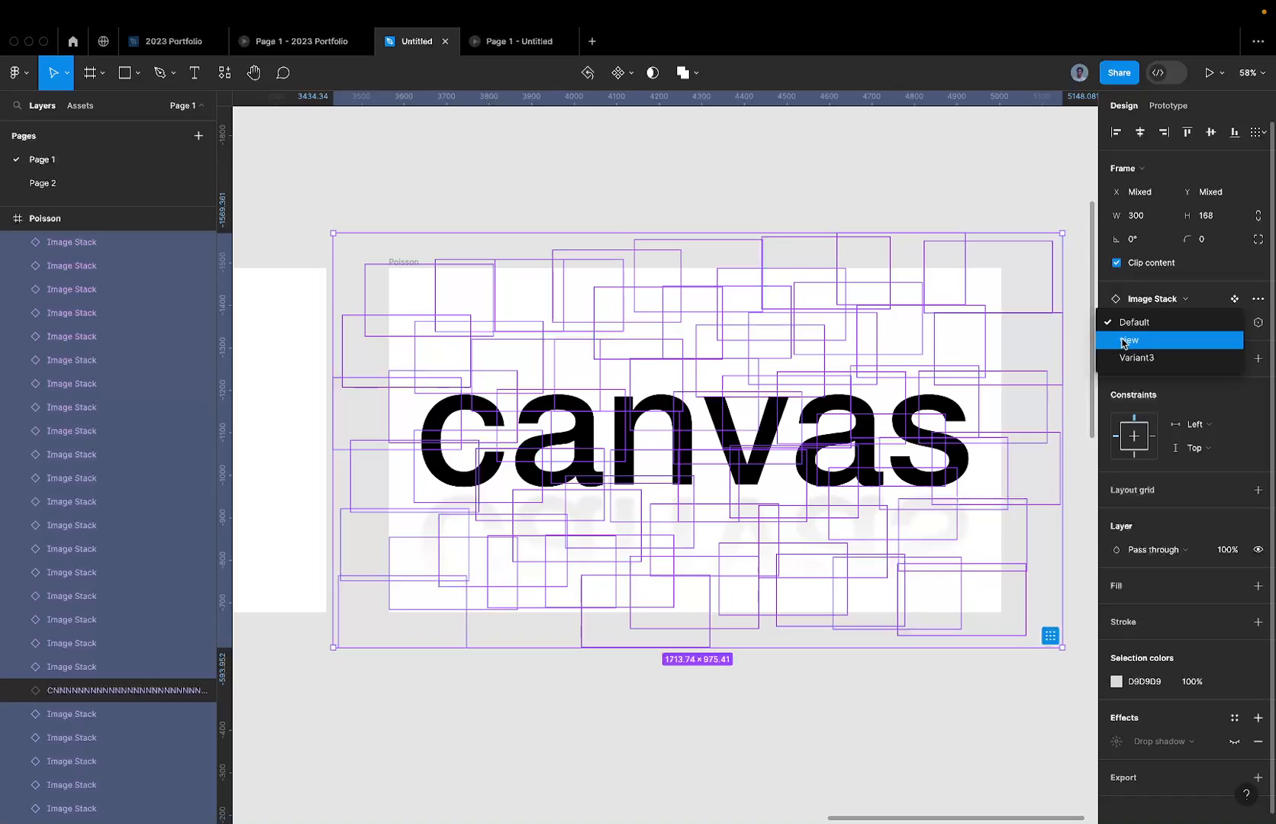
left_click(690, 446)
scroll(690, 446, "left", 18)
scroll(690, 445, "down", 4)
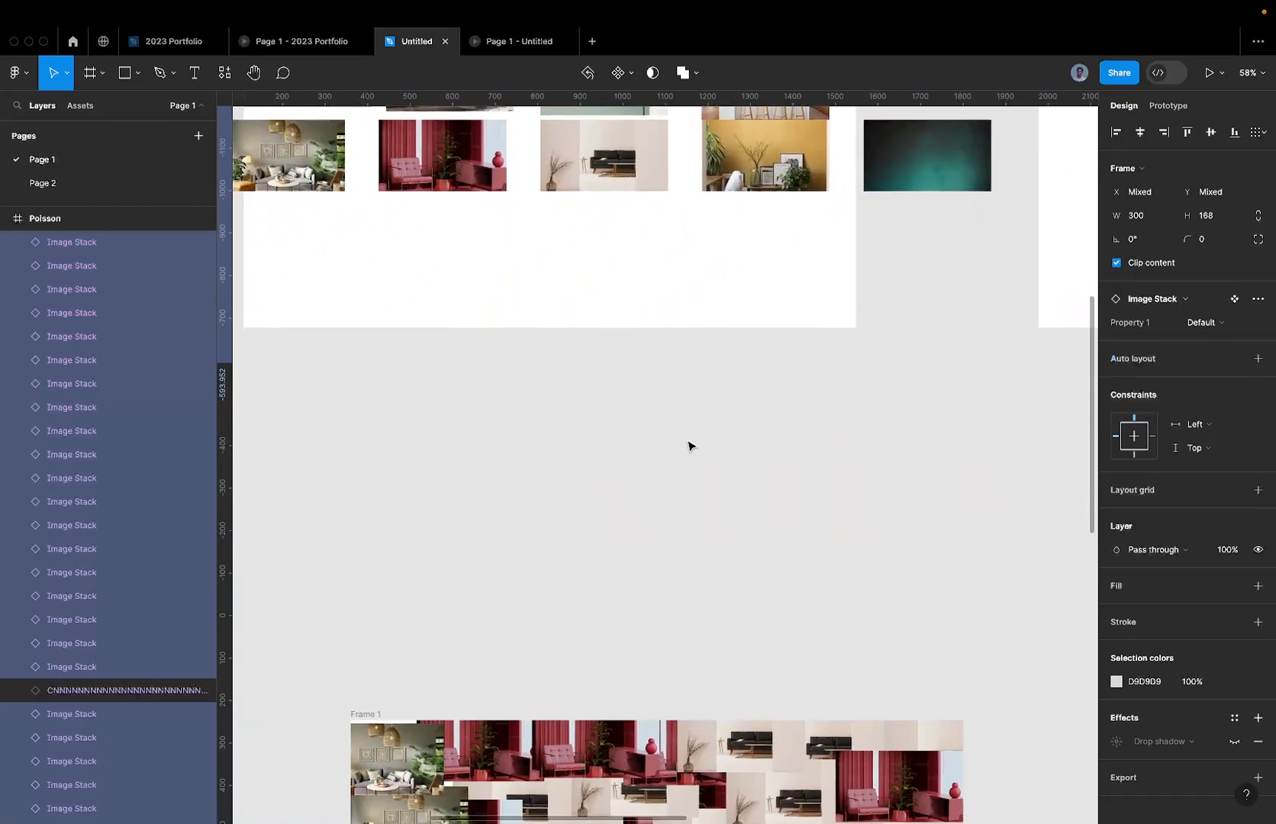
scroll(690, 445, "down", 5)
scroll(675, 433, "right", 4)
scroll(675, 433, "down", 2)
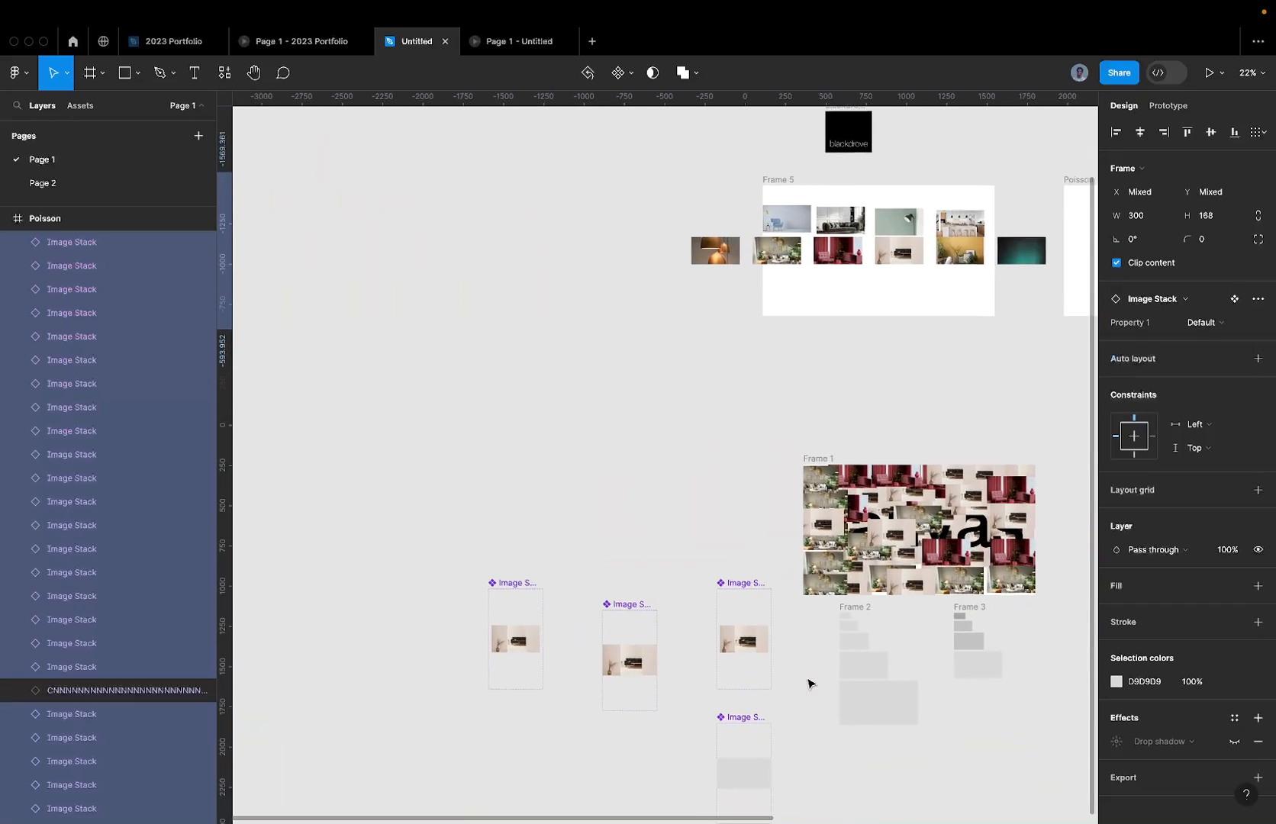
left_click(731, 628)
scroll(738, 684, "up", 5)
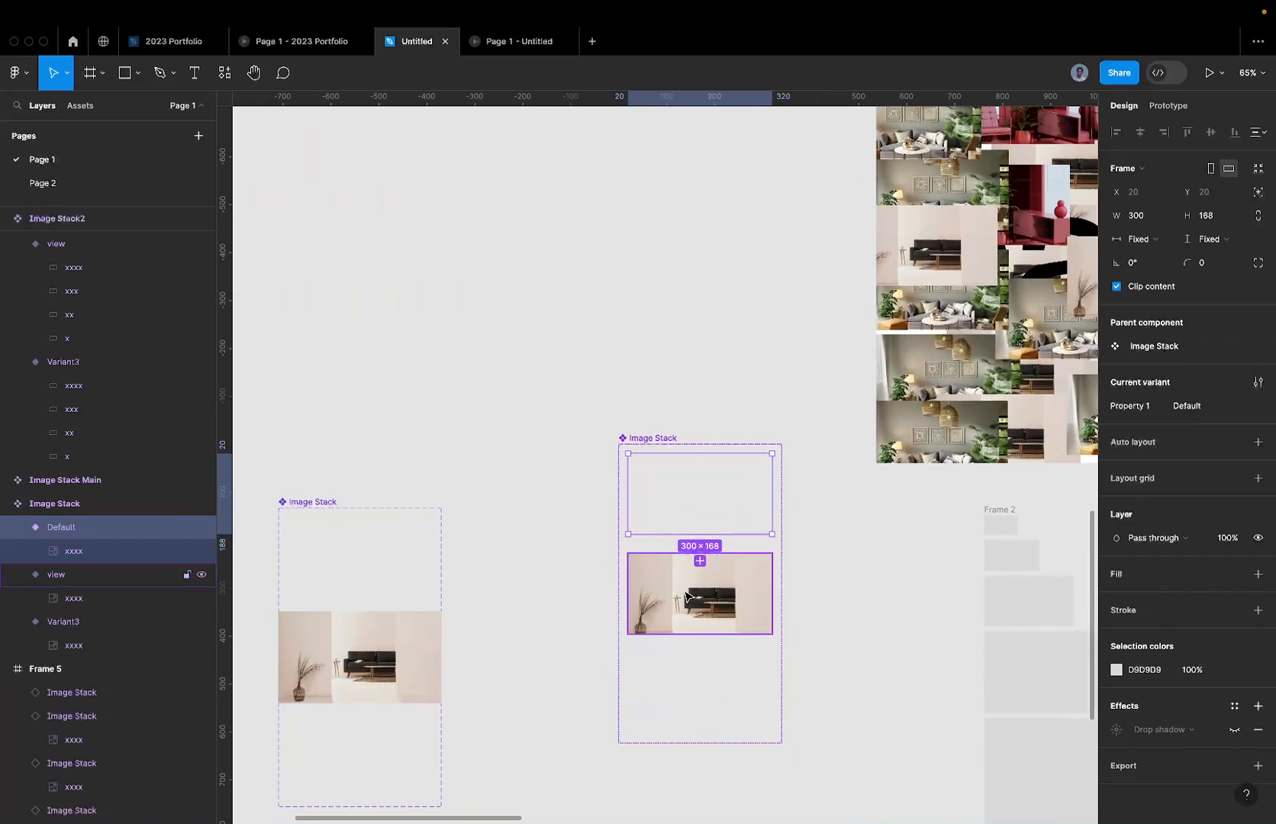
left_click(685, 599)
left_click(693, 698)
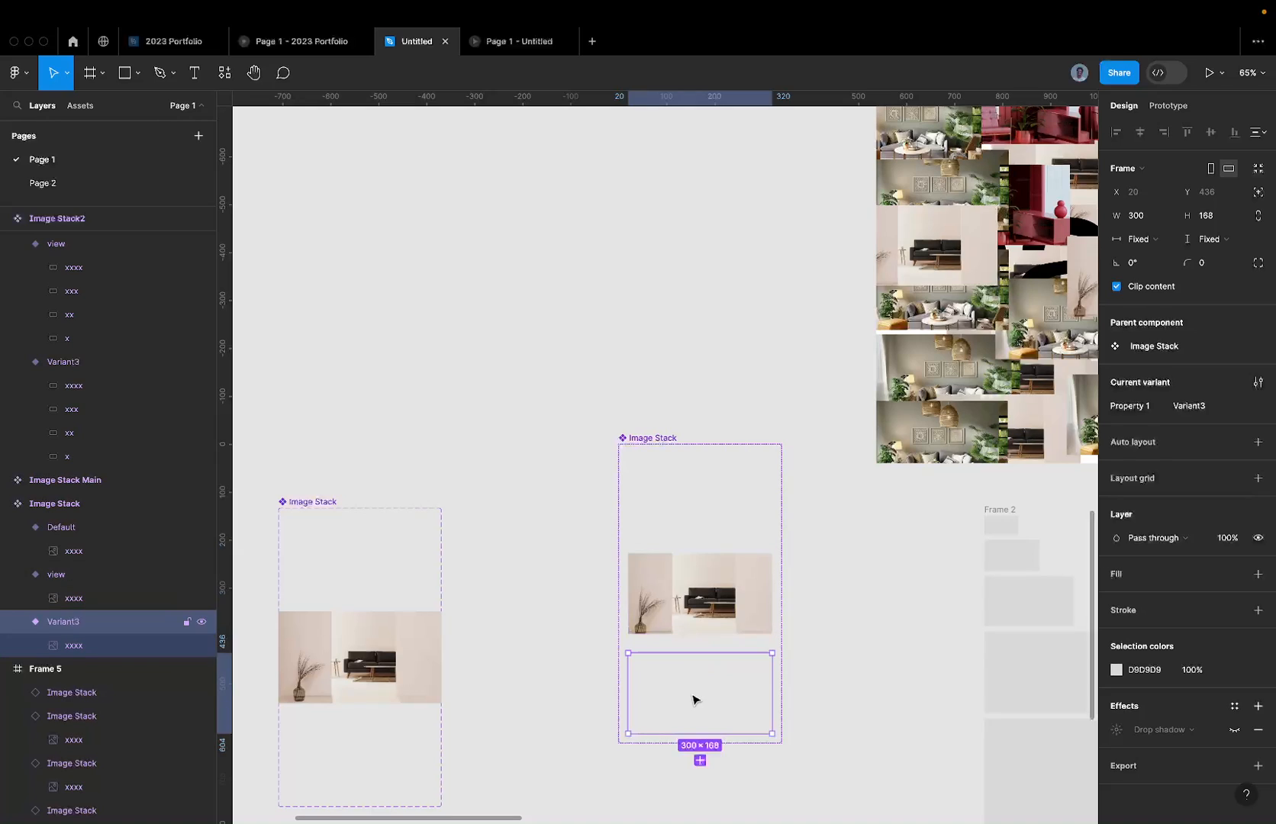
scroll(664, 530, "down", 5)
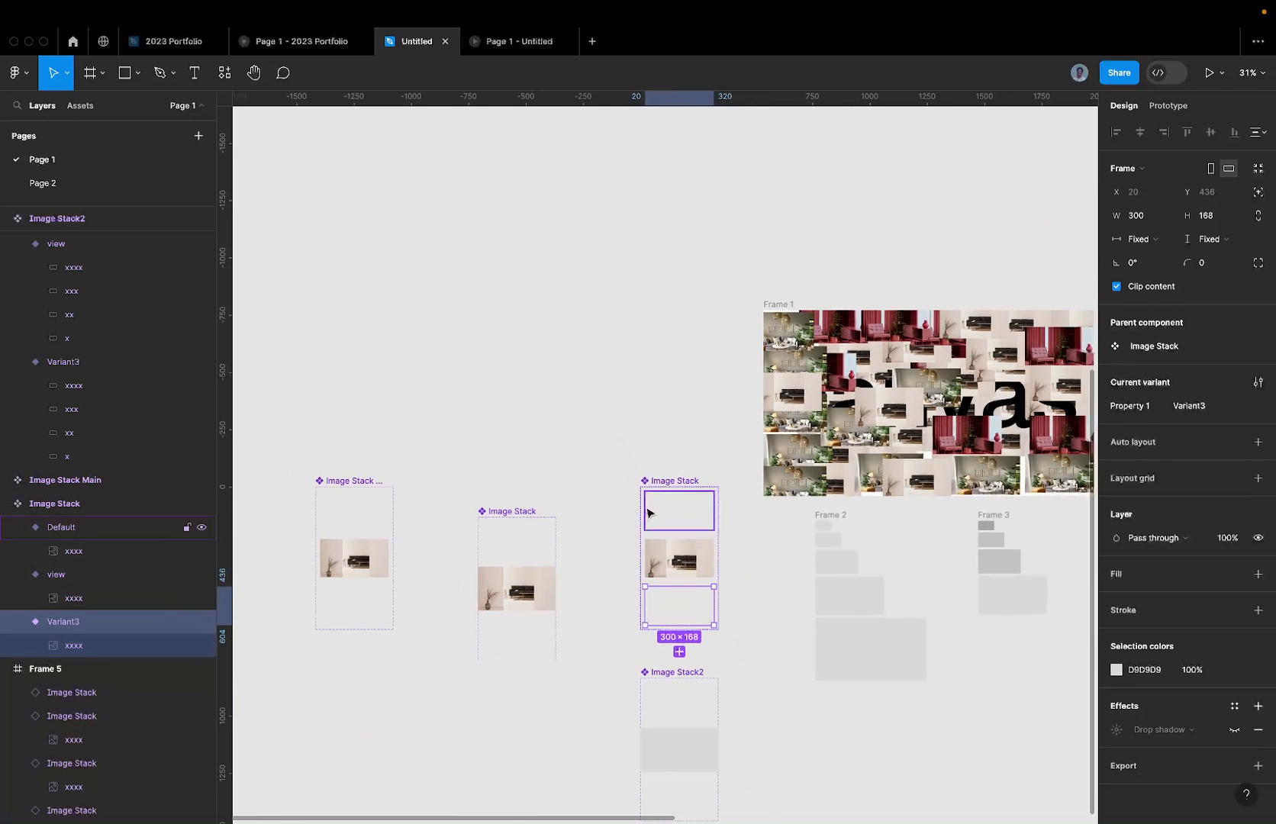
Step: Select an Image Stack instance in the Poisson frame, preview the canvas image trail in the running prototype, and return to the design file
scroll(625, 481, "right", 3)
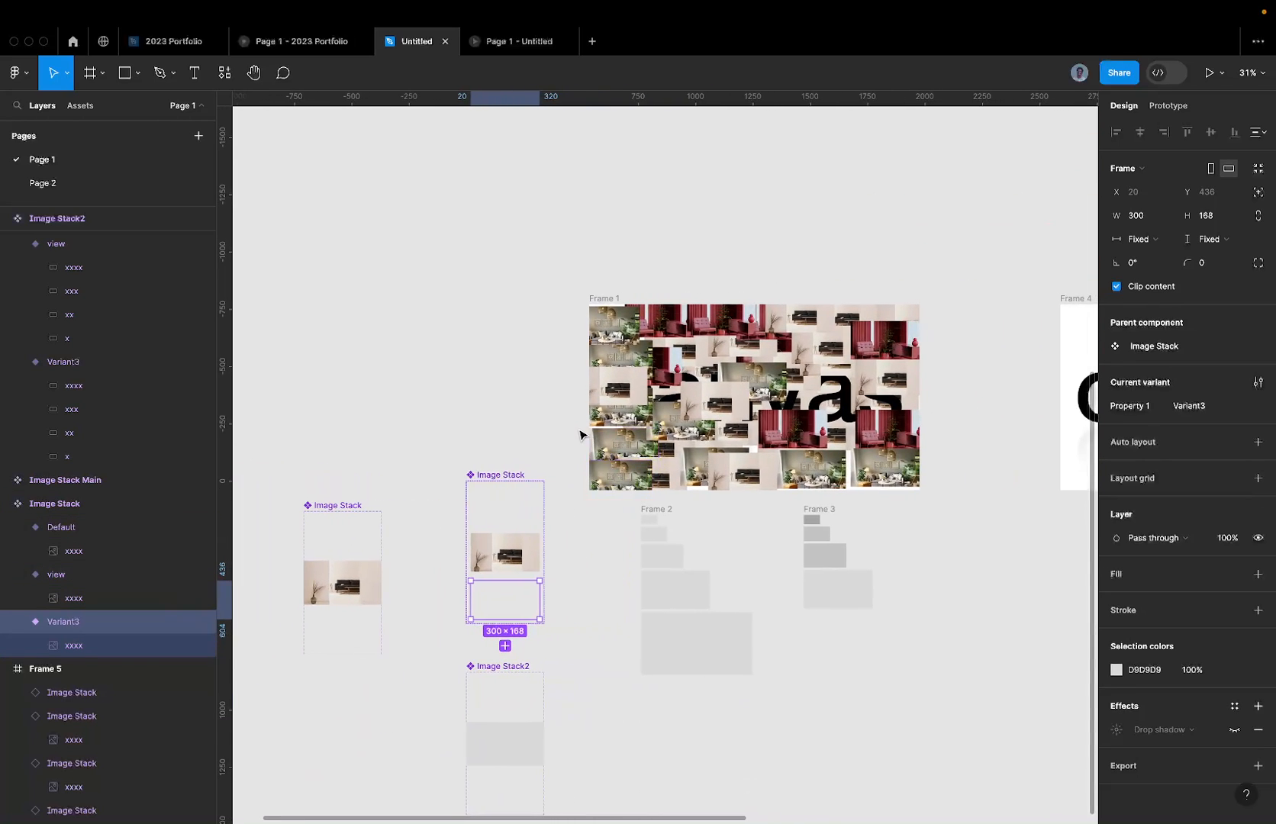
scroll(584, 432, "right", 8)
scroll(694, 437, "right", 4)
scroll(712, 436, "up", 3)
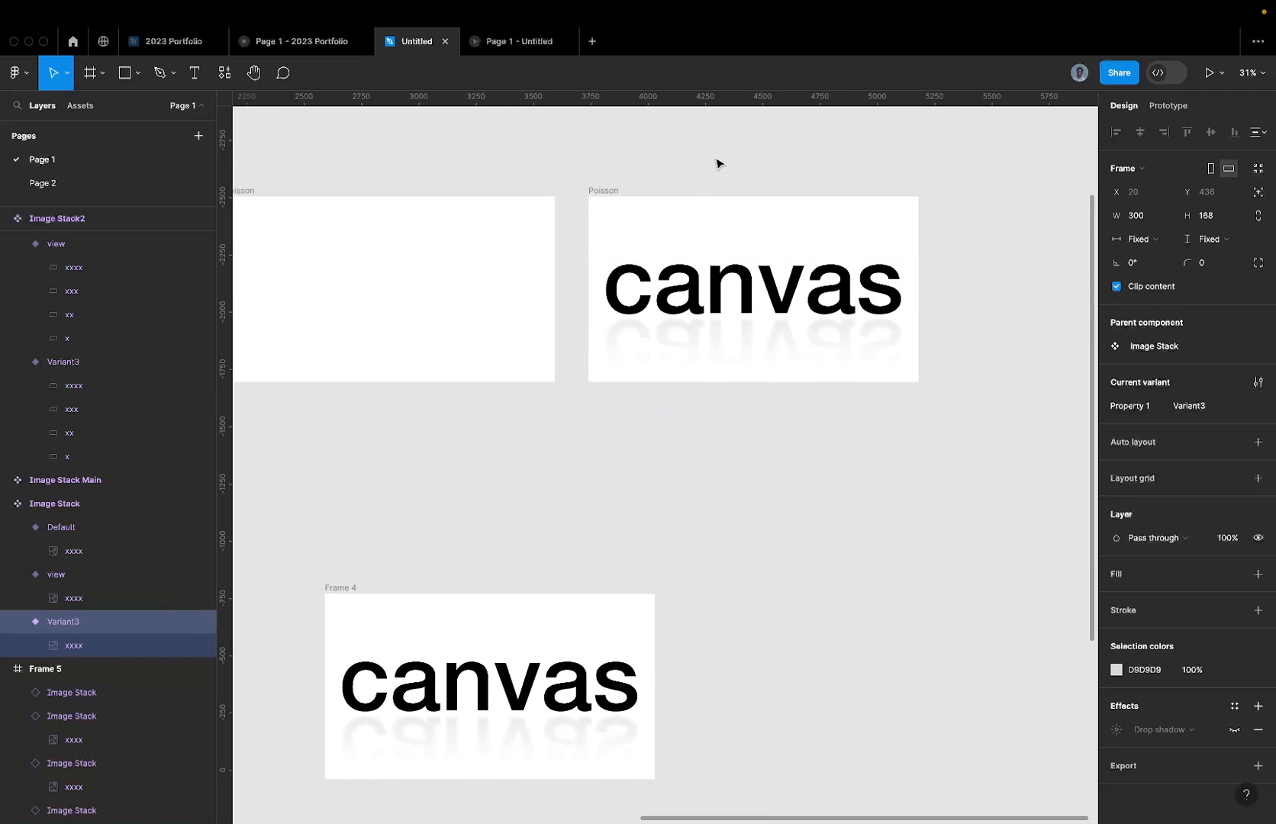
left_click(669, 206)
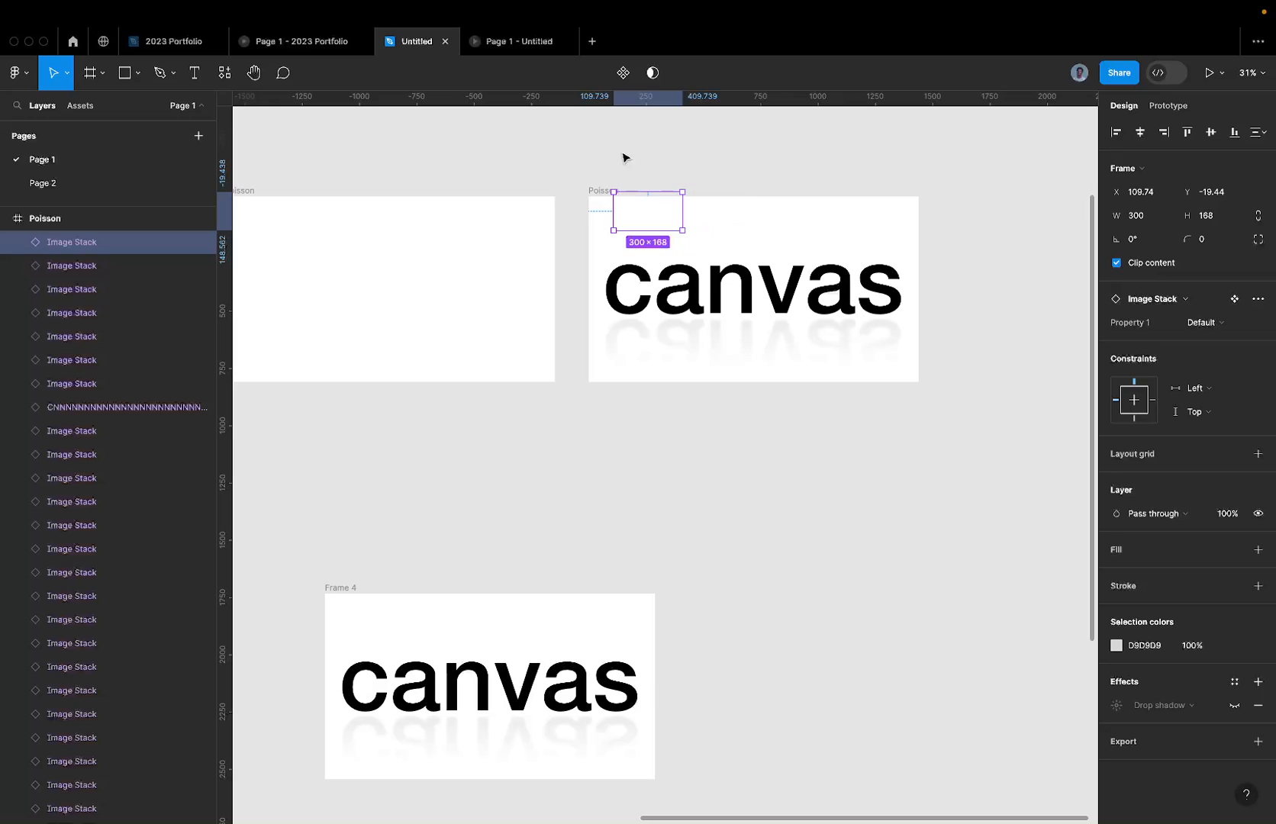
left_click(523, 43)
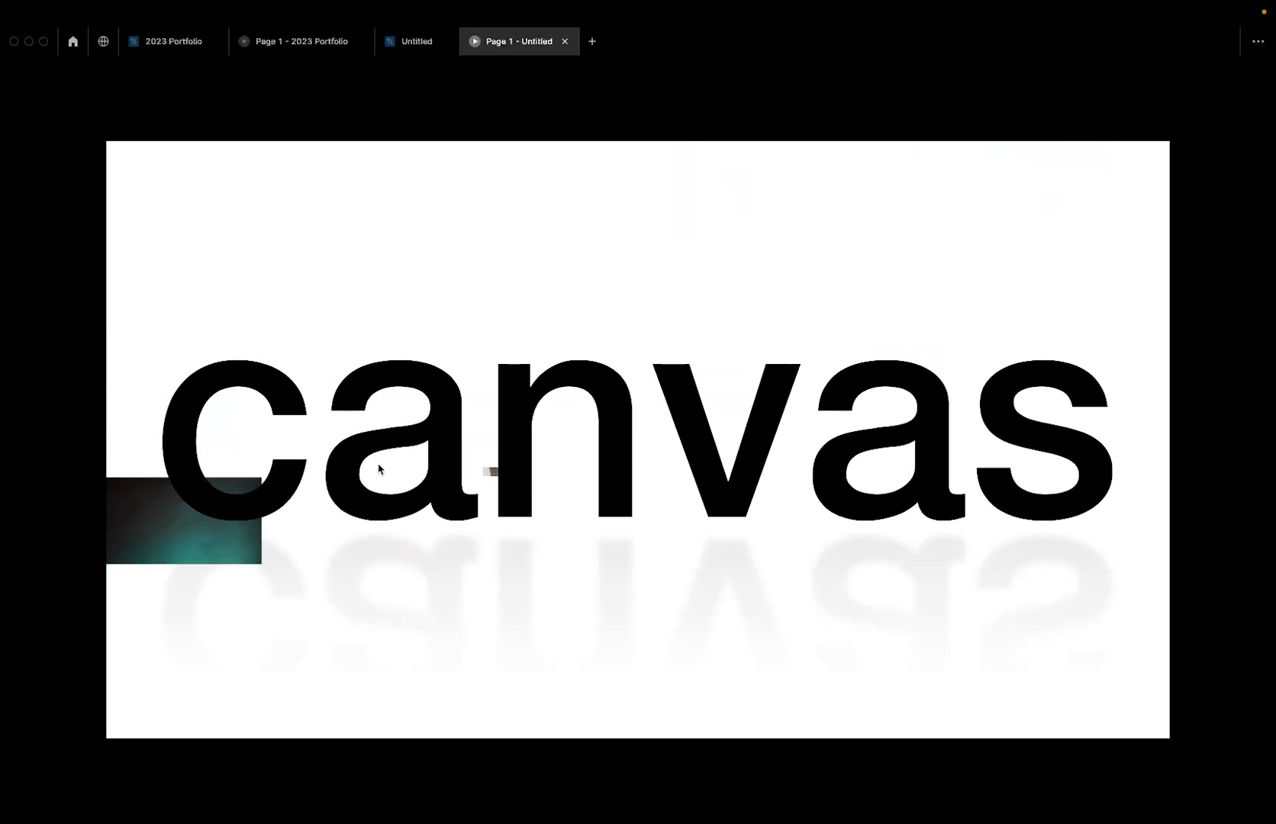
left_click(408, 39)
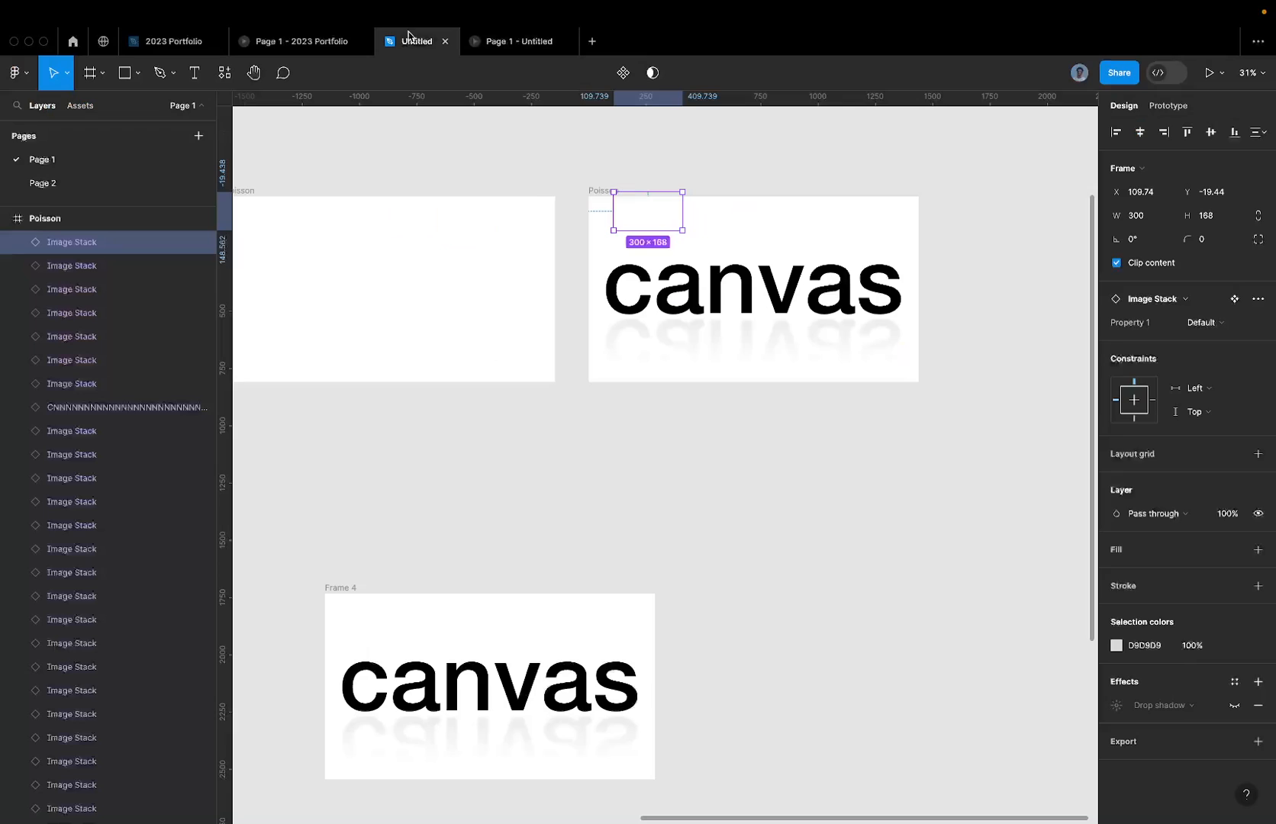
Step: Inspect the Default, 2 and Variant3 variants in the canvas text component set above the frames
scroll(829, 371, "down", 5)
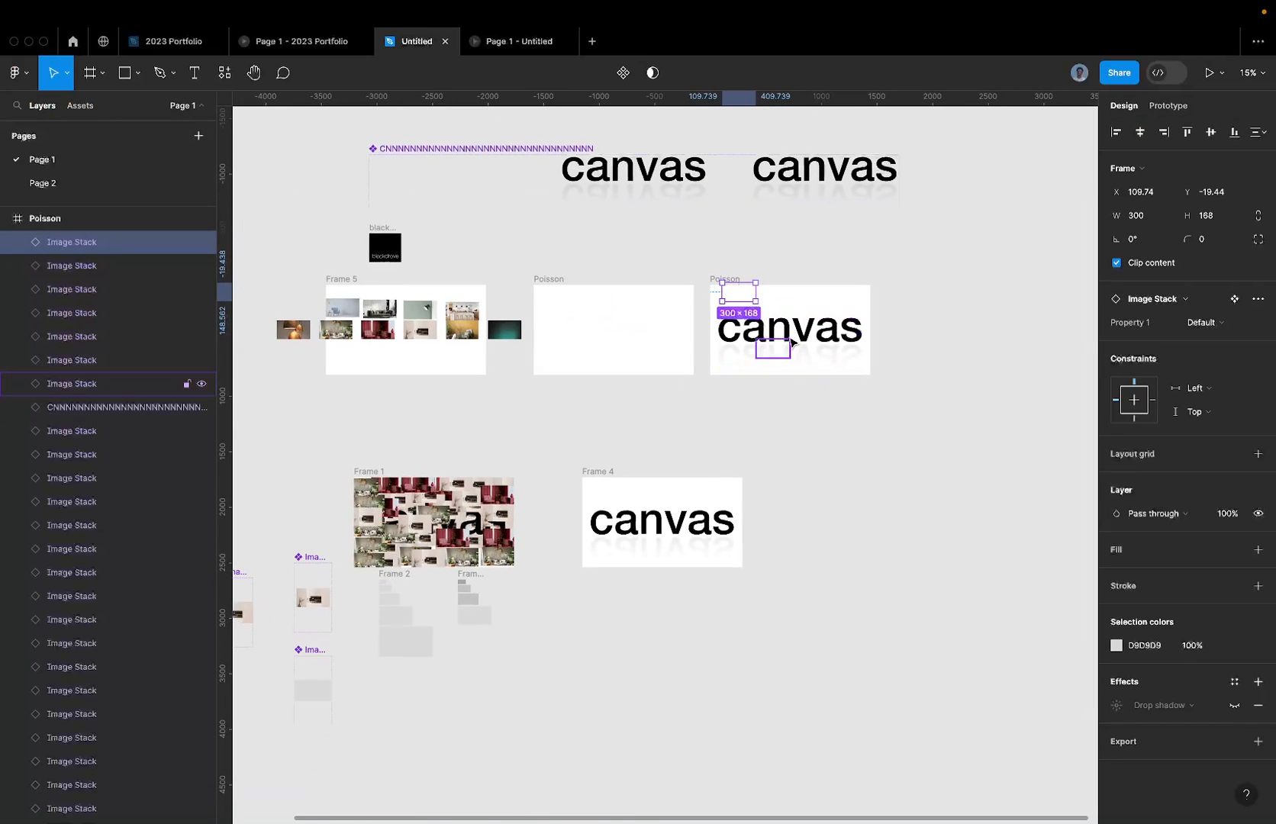
scroll(461, 186, "up", 5)
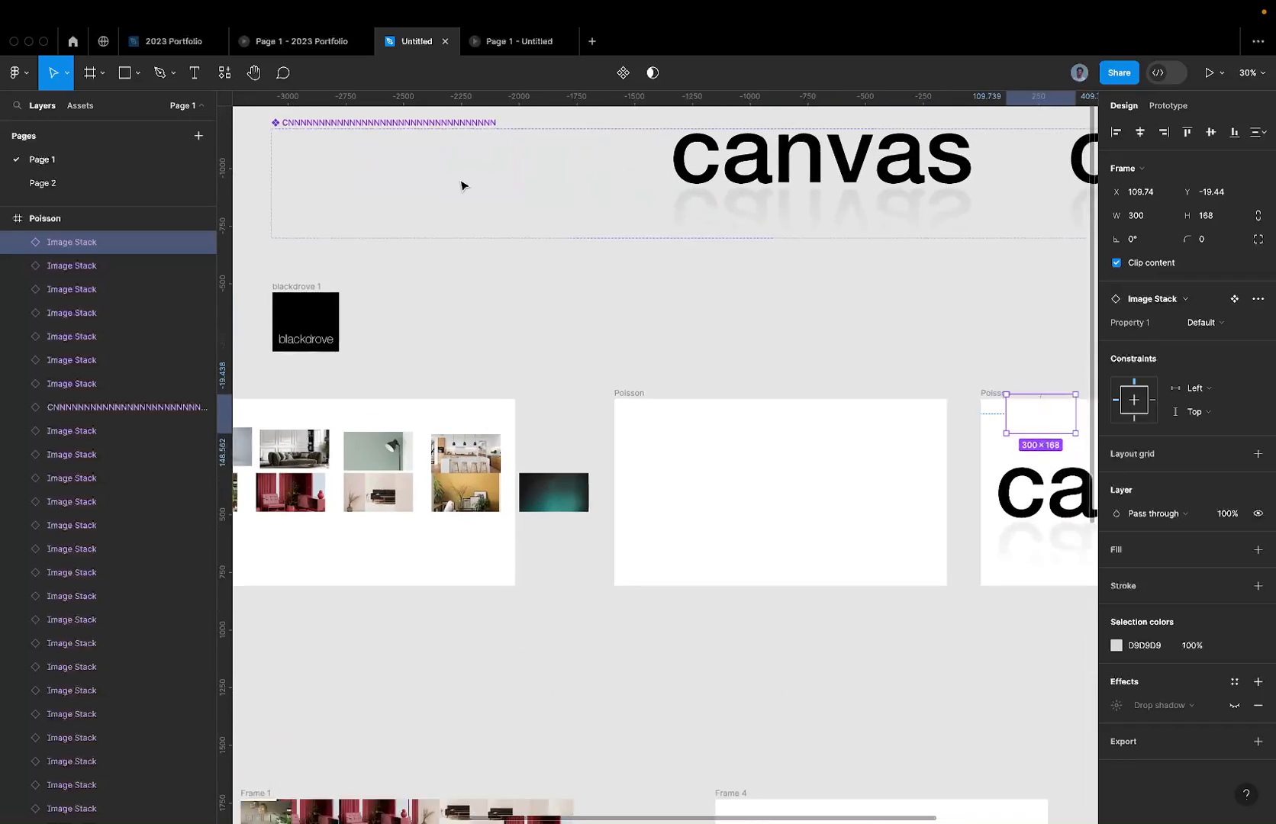
scroll(461, 185, "down", 2)
left_click(491, 190)
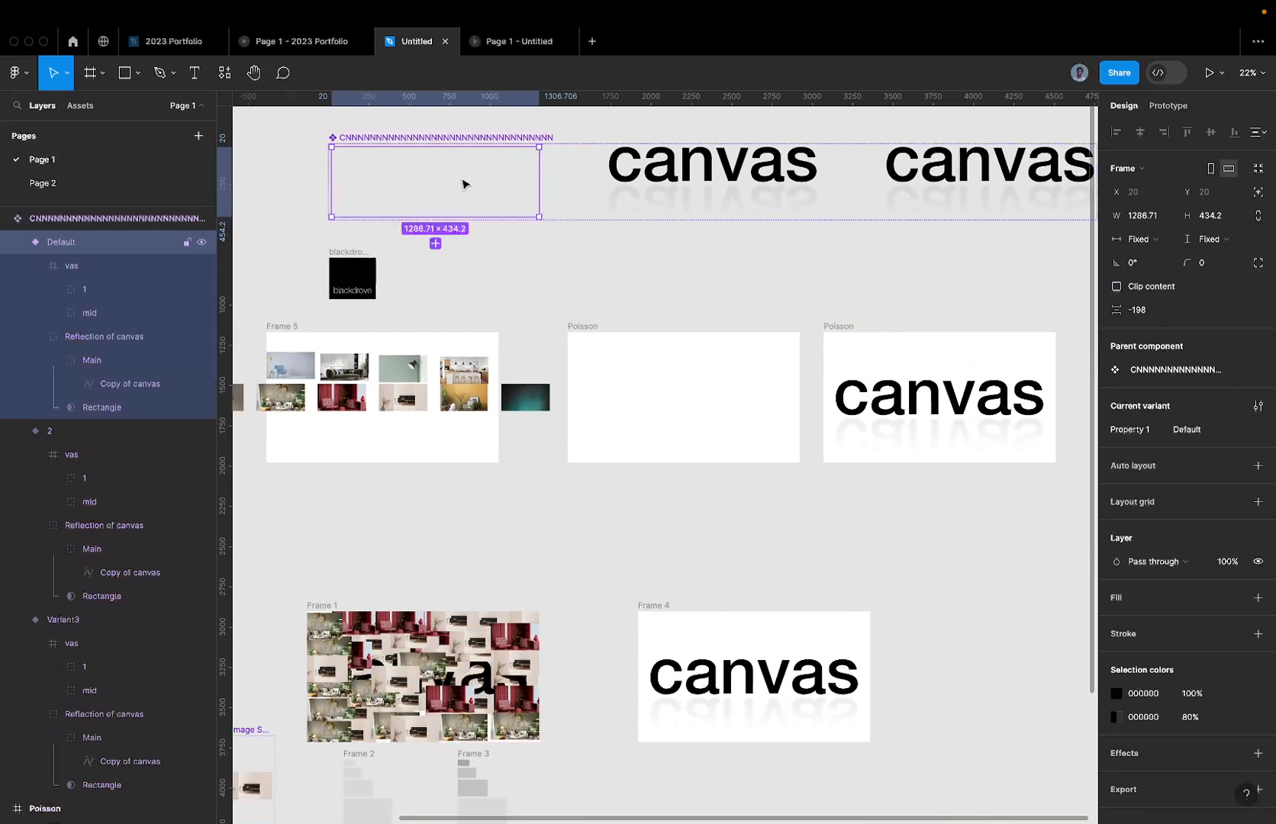
left_click(645, 179)
scroll(645, 180, "right", 3)
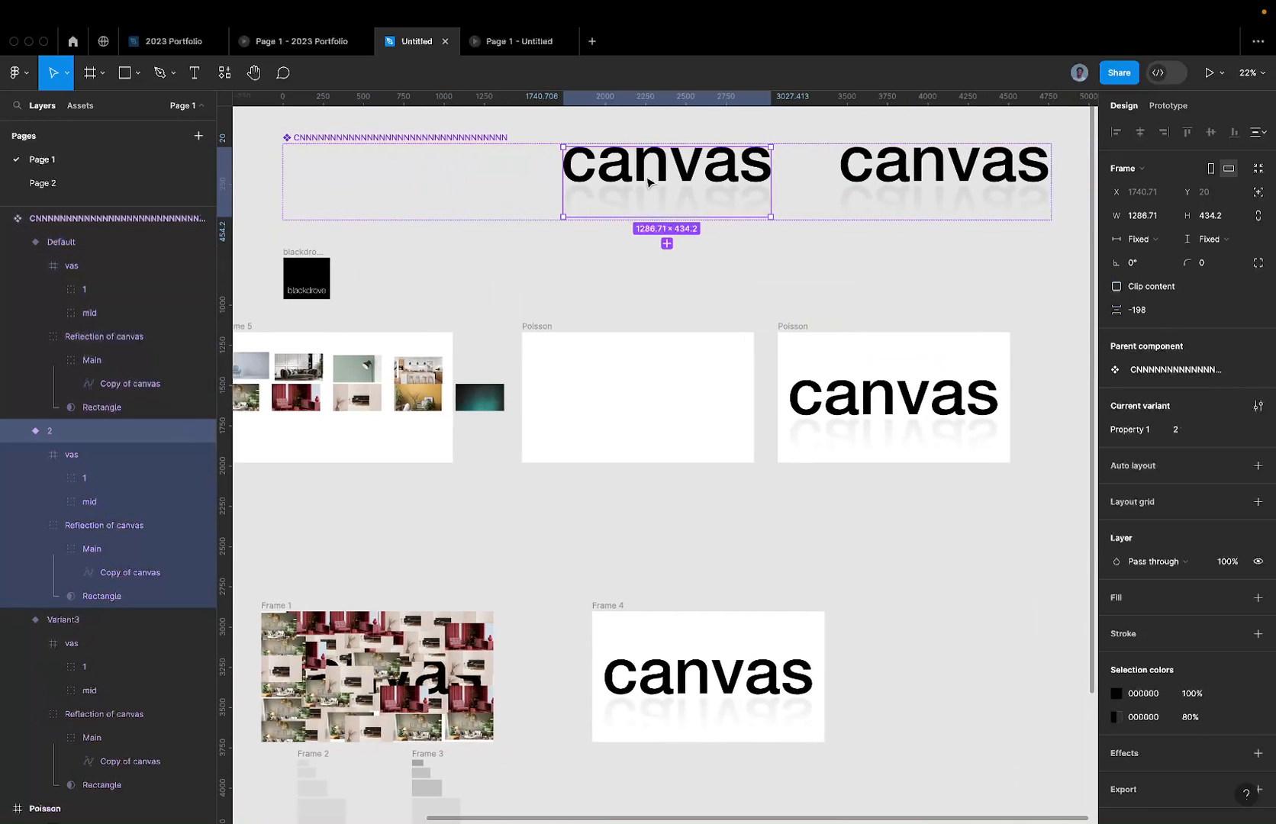
left_click(846, 191)
left_click(603, 163)
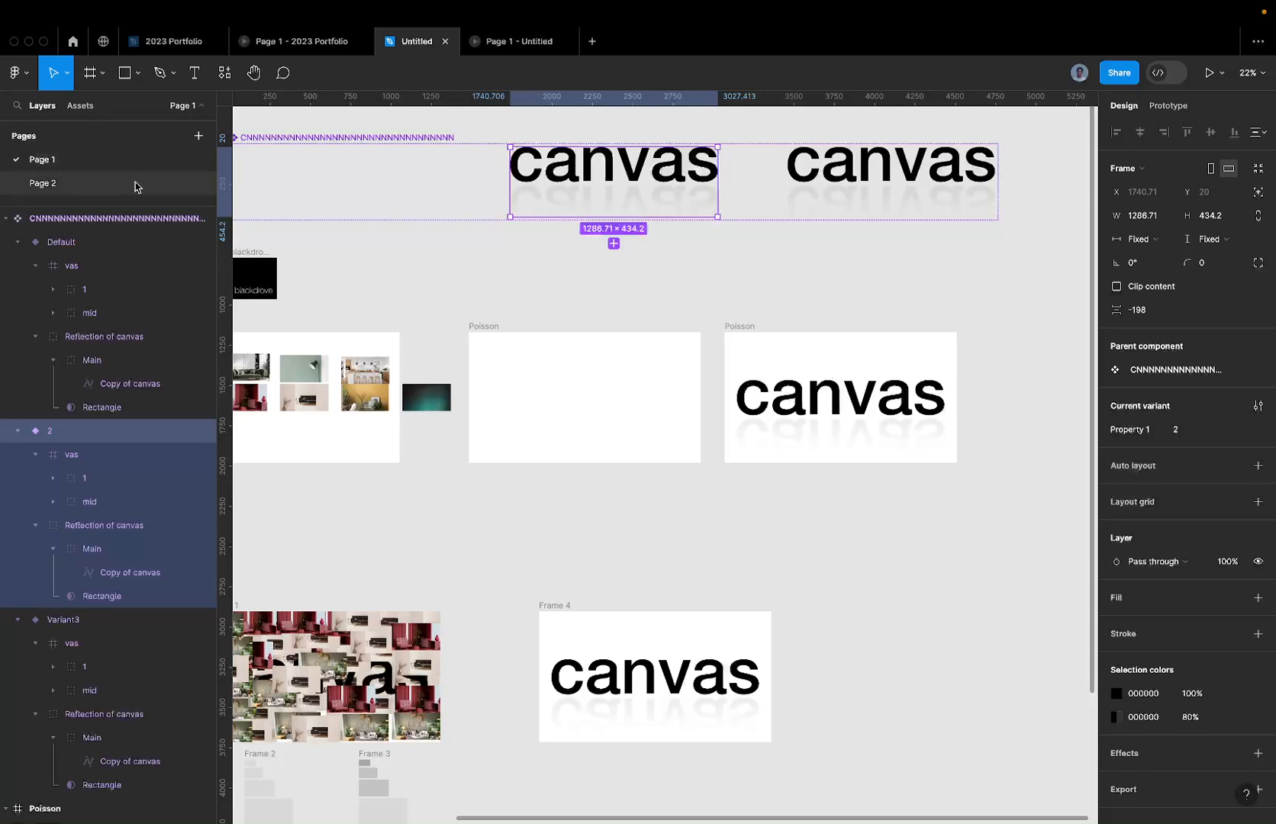
Step: Inspect the canvas text instance in the Poisson frame and the Default variant in the Image Stack component set
scroll(529, 399, "left", 8)
scroll(530, 399, "down", 4)
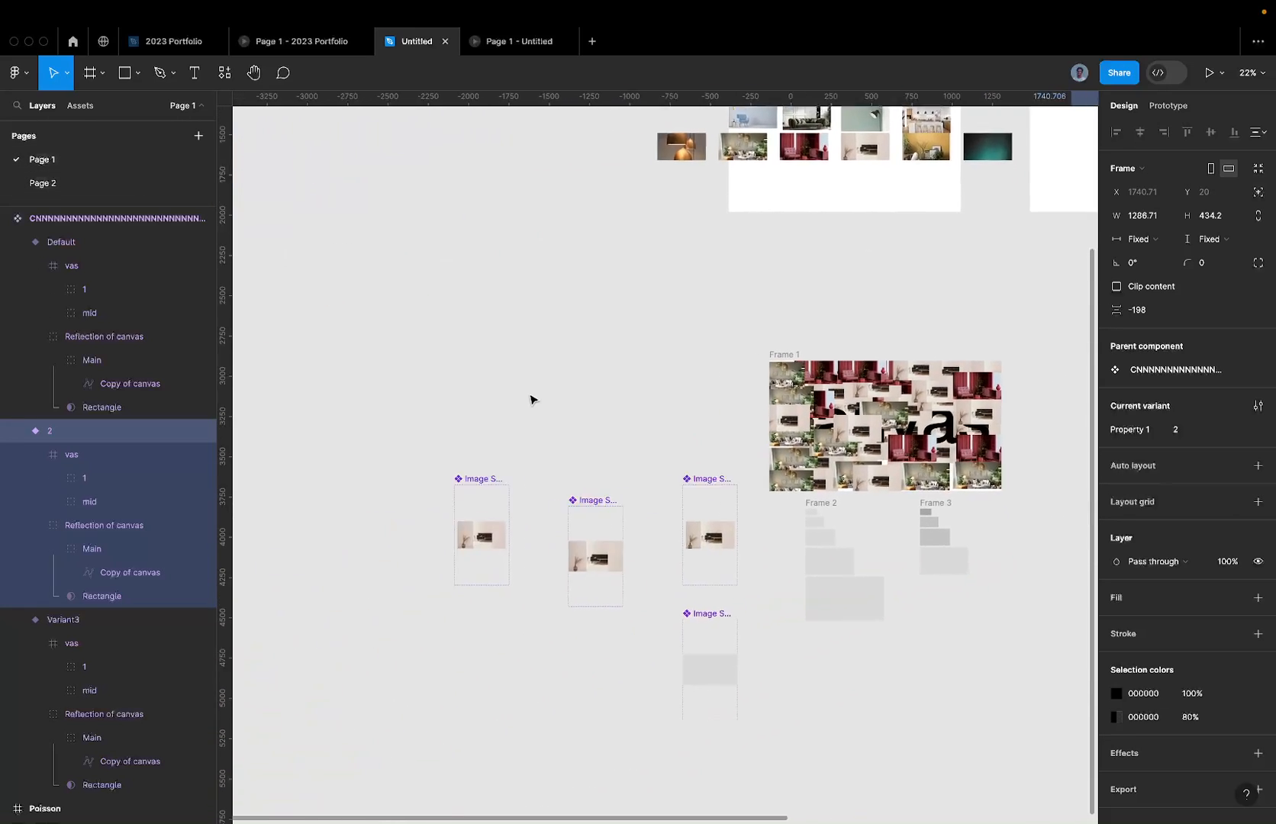
scroll(783, 450, "right", 8)
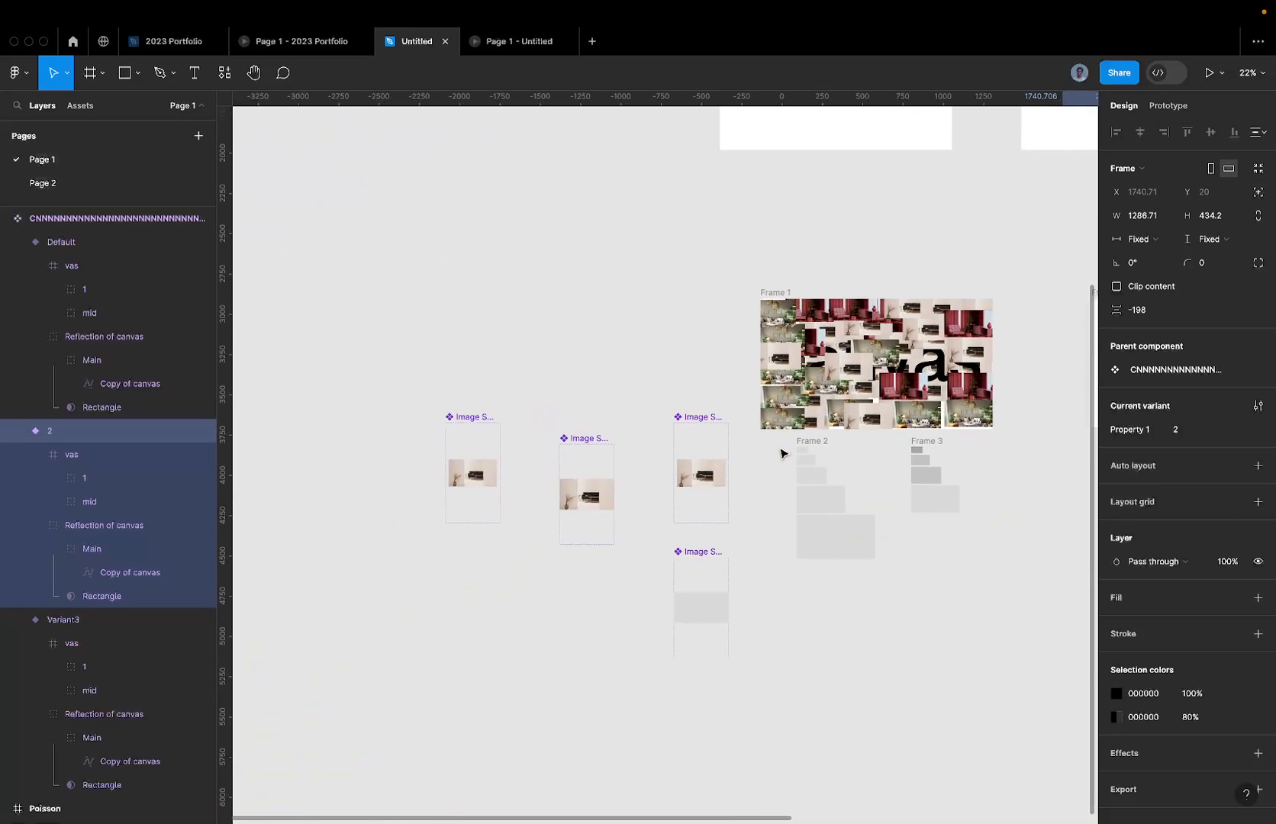
scroll(783, 450, "up", 4)
left_click(887, 366)
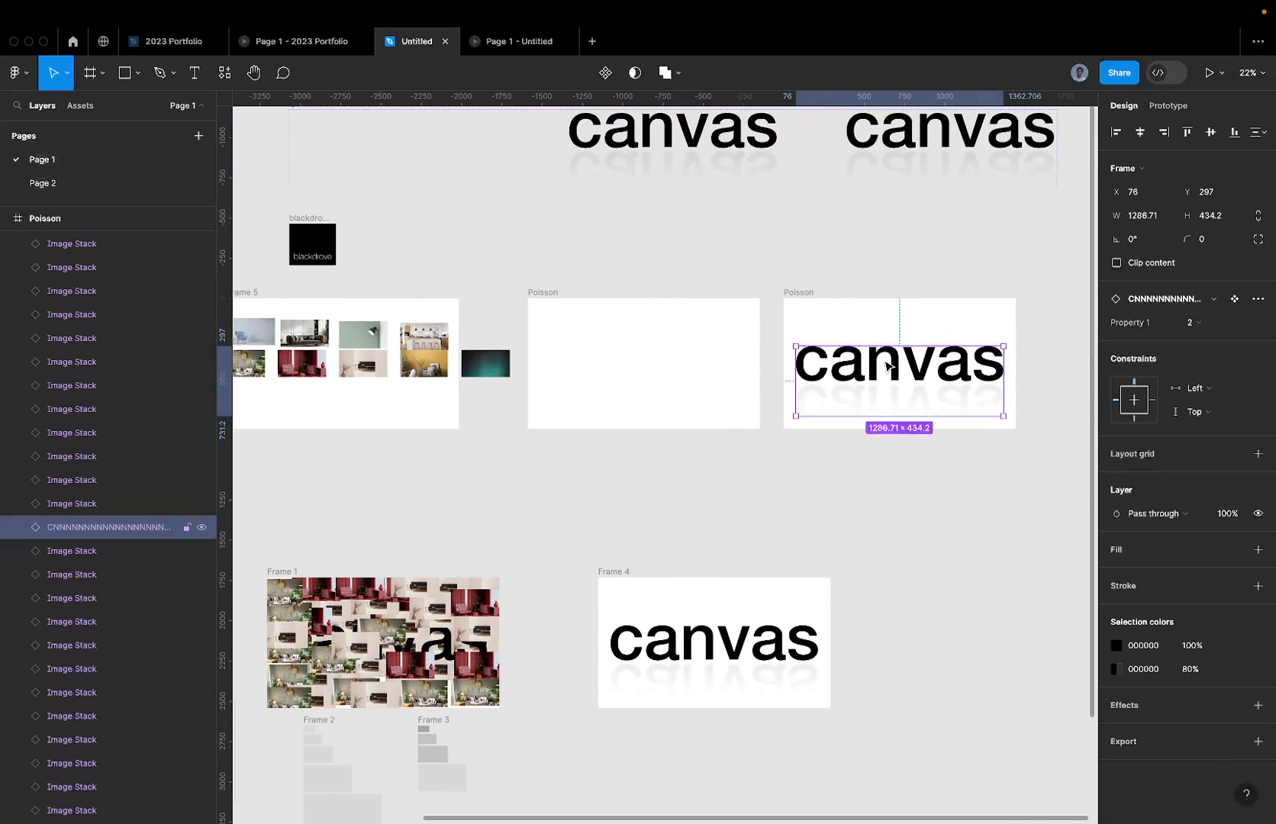
scroll(887, 366, "left", 10)
scroll(887, 366, "down", 5)
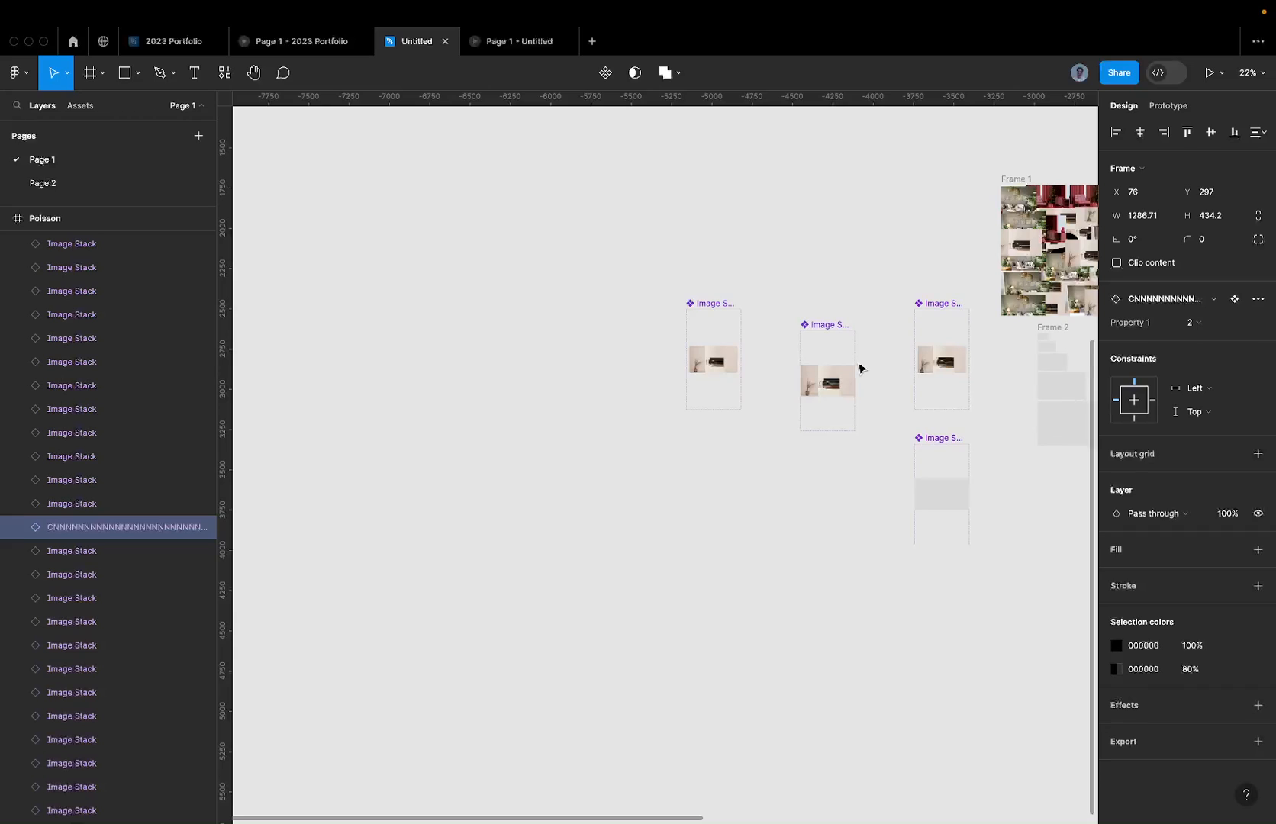
left_click(941, 340)
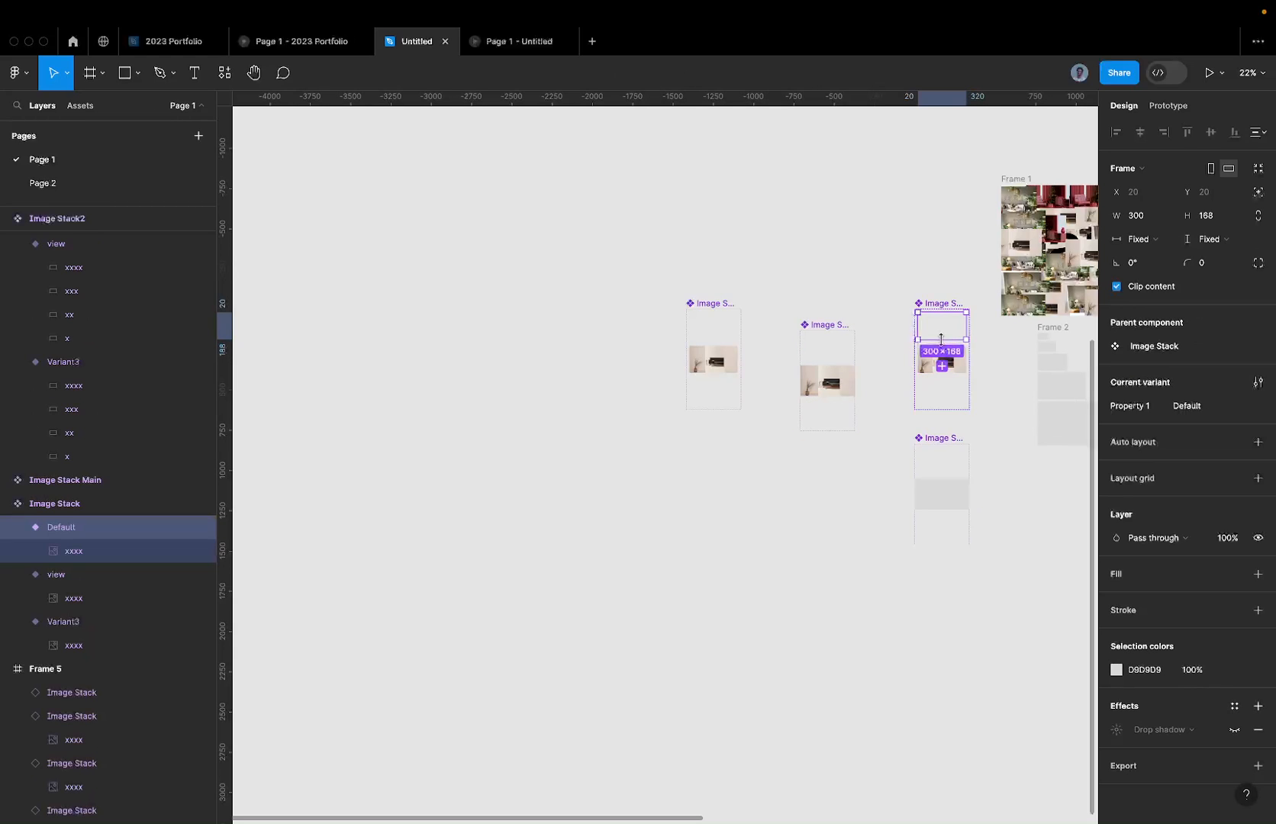
scroll(941, 340, "up", 5)
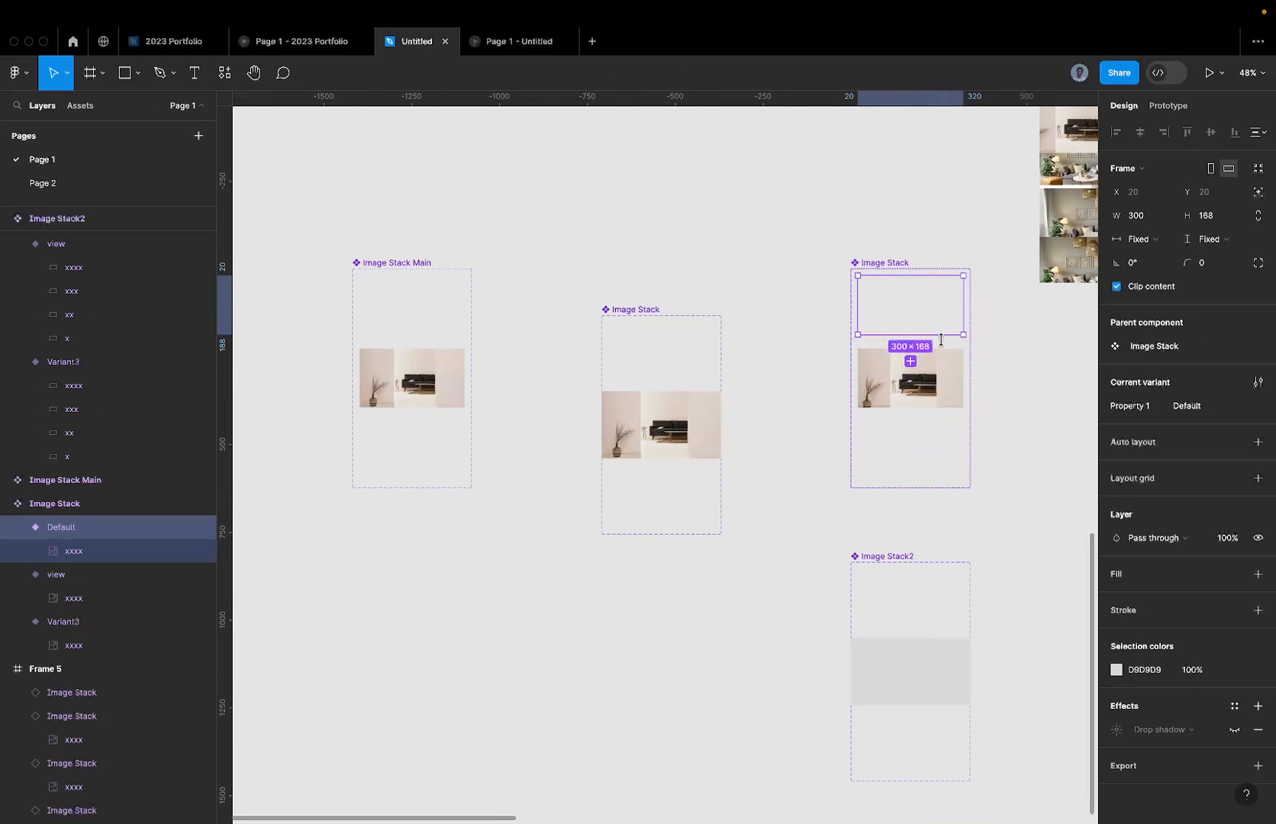
Step: Go to Page 2 and draw a rectangle about 539 × 325 inside the Desktop - 1 frame
left_click(136, 192)
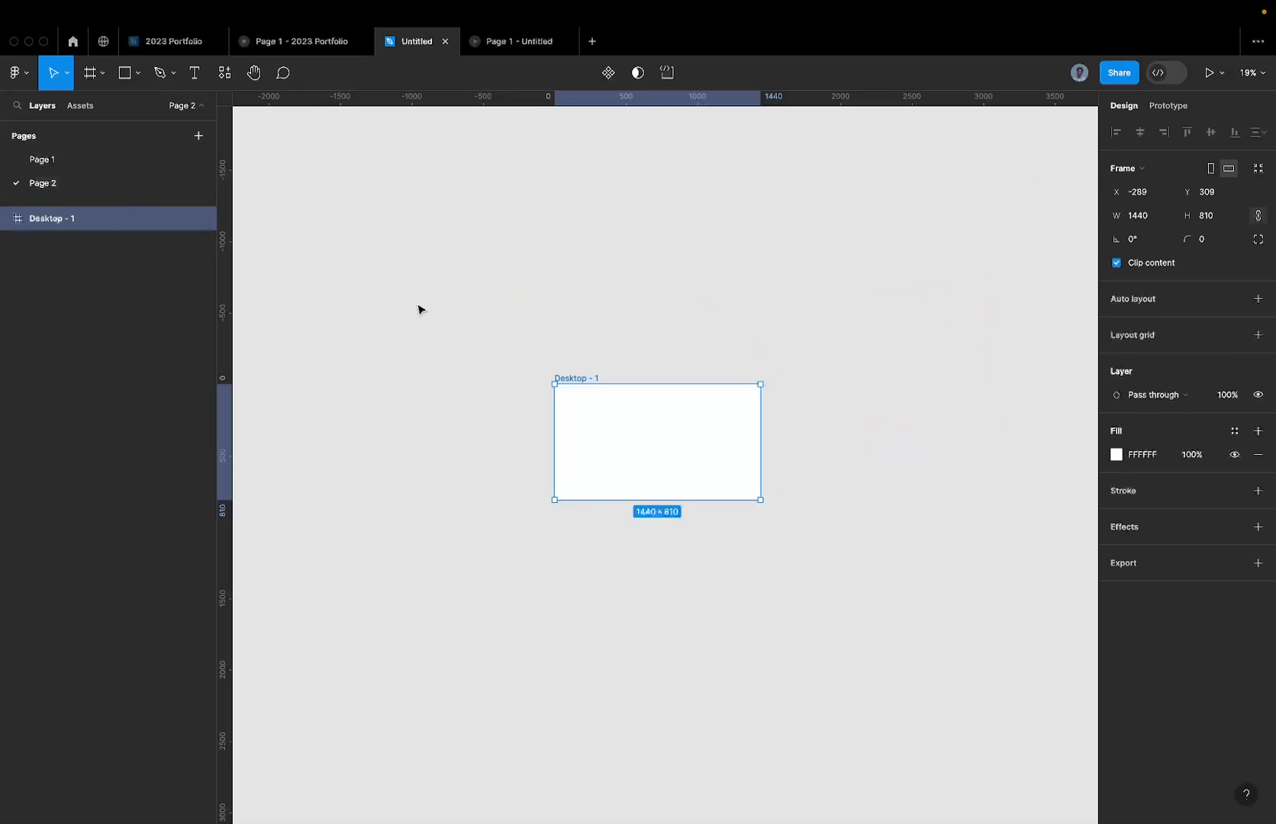
scroll(467, 330, "down", 2)
scroll(544, 384, "up", 3)
key("r")
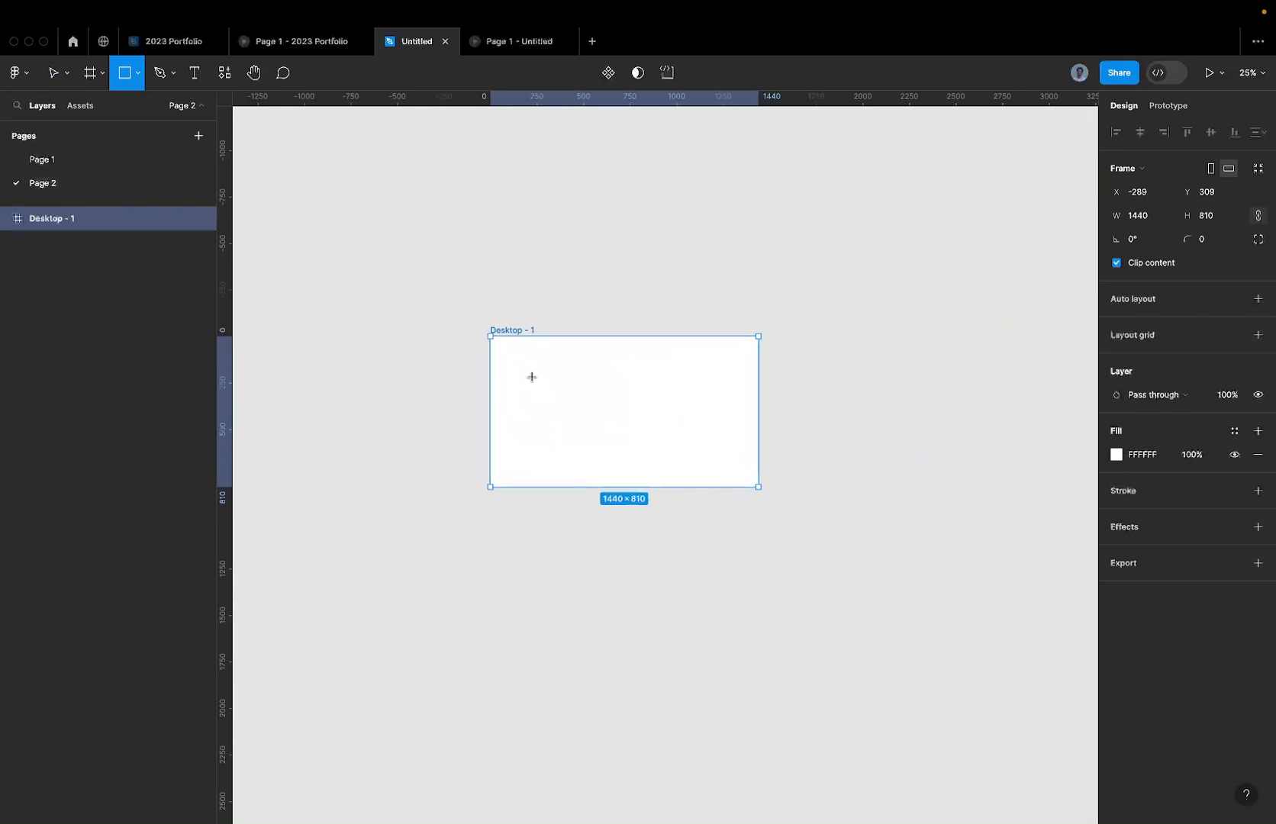
mouse_move(510, 356)
left_mouse_down()
mouse_move(655, 459)
mouse_move(610, 418)
left_mouse_up()
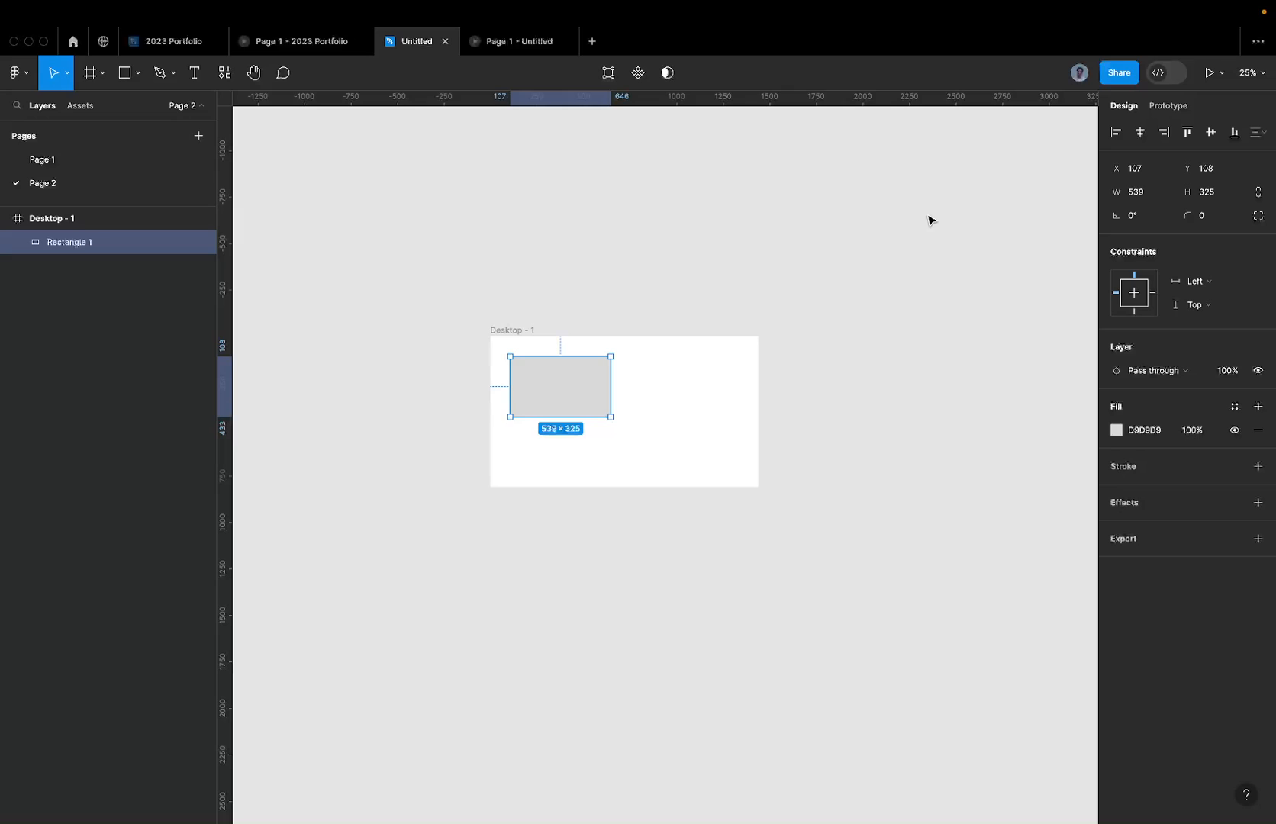
Step: Set the rectangle's width to 16 and its height to 9
left_click(1145, 197)
type("16")
key("Return")
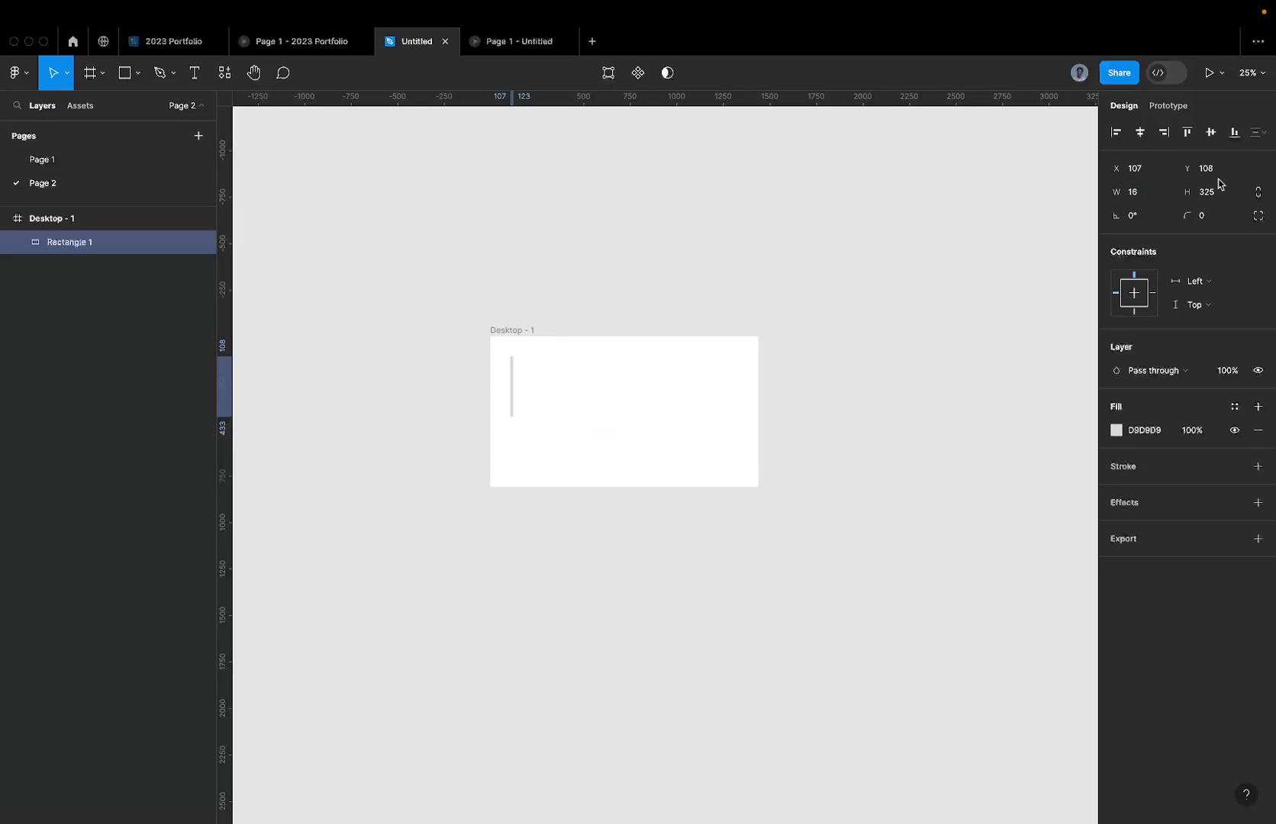
left_click(1219, 187)
type("9")
key("Return")
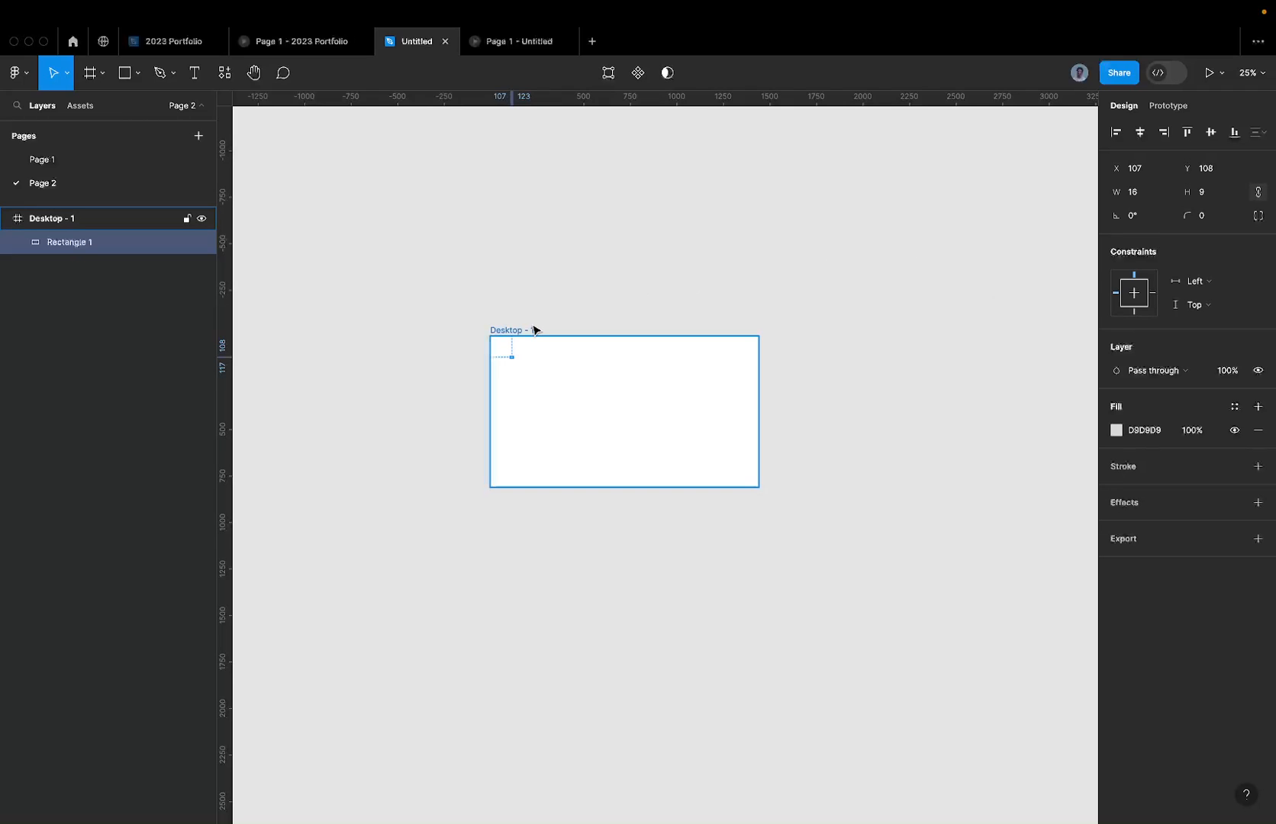
Step: Demonstrate switching between the Scale and Move tools with the 16 × 9 rectangle selected
scroll(515, 351, "up", 5)
key("k")
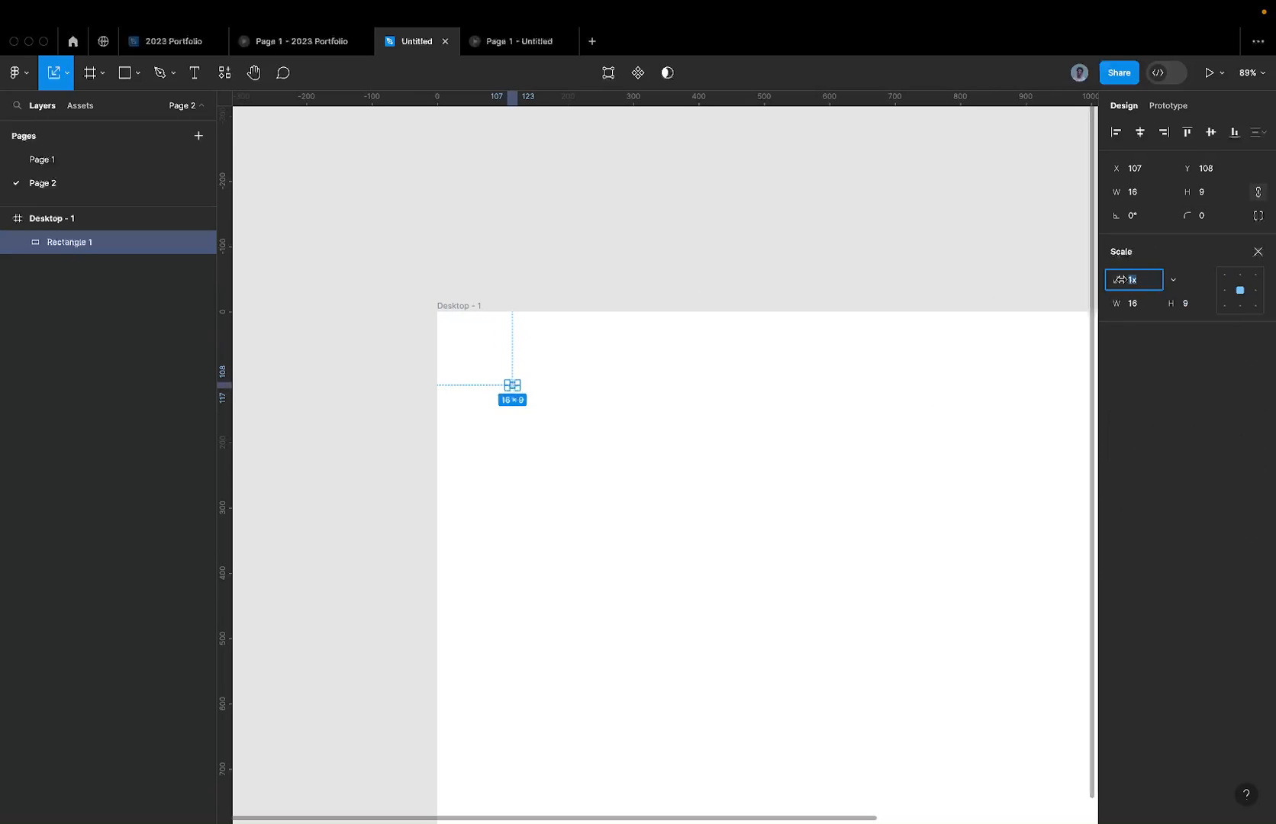
left_click(64, 73)
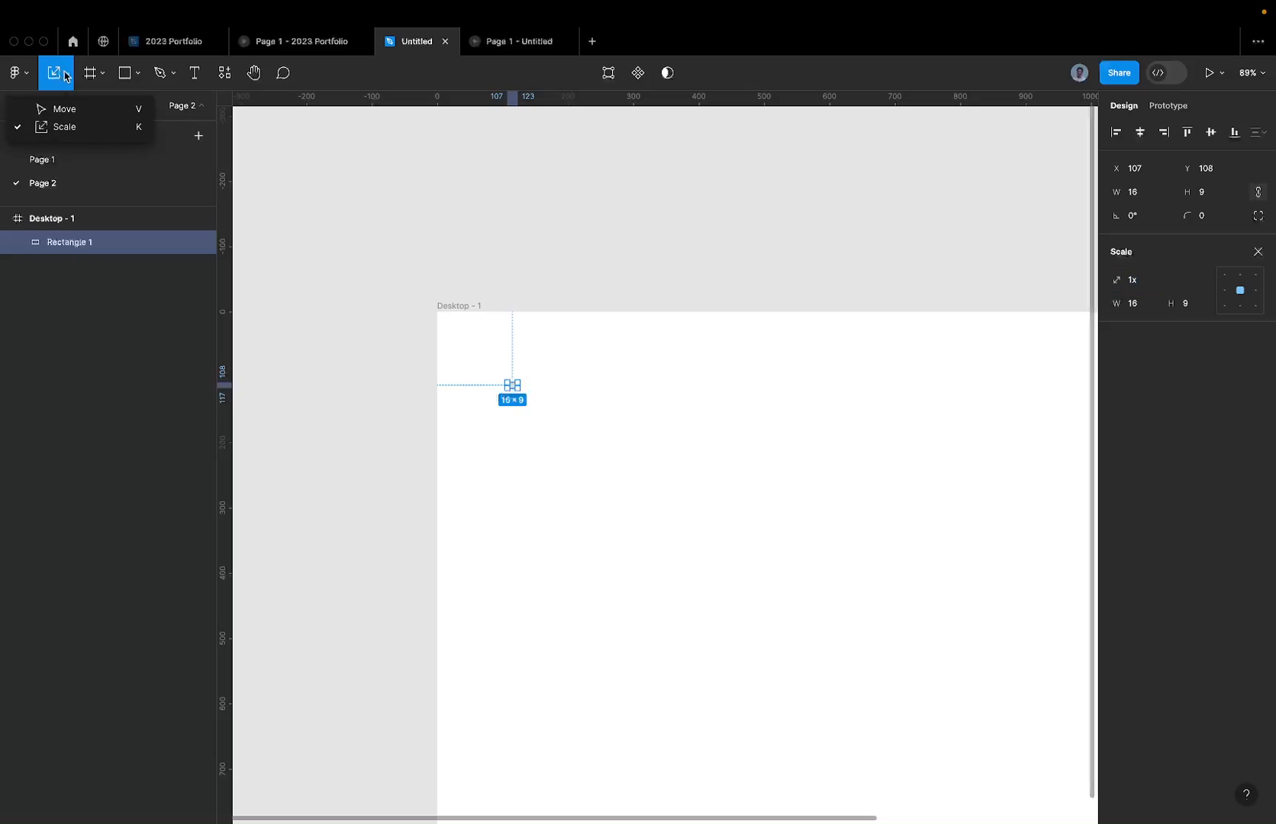
left_click(67, 109)
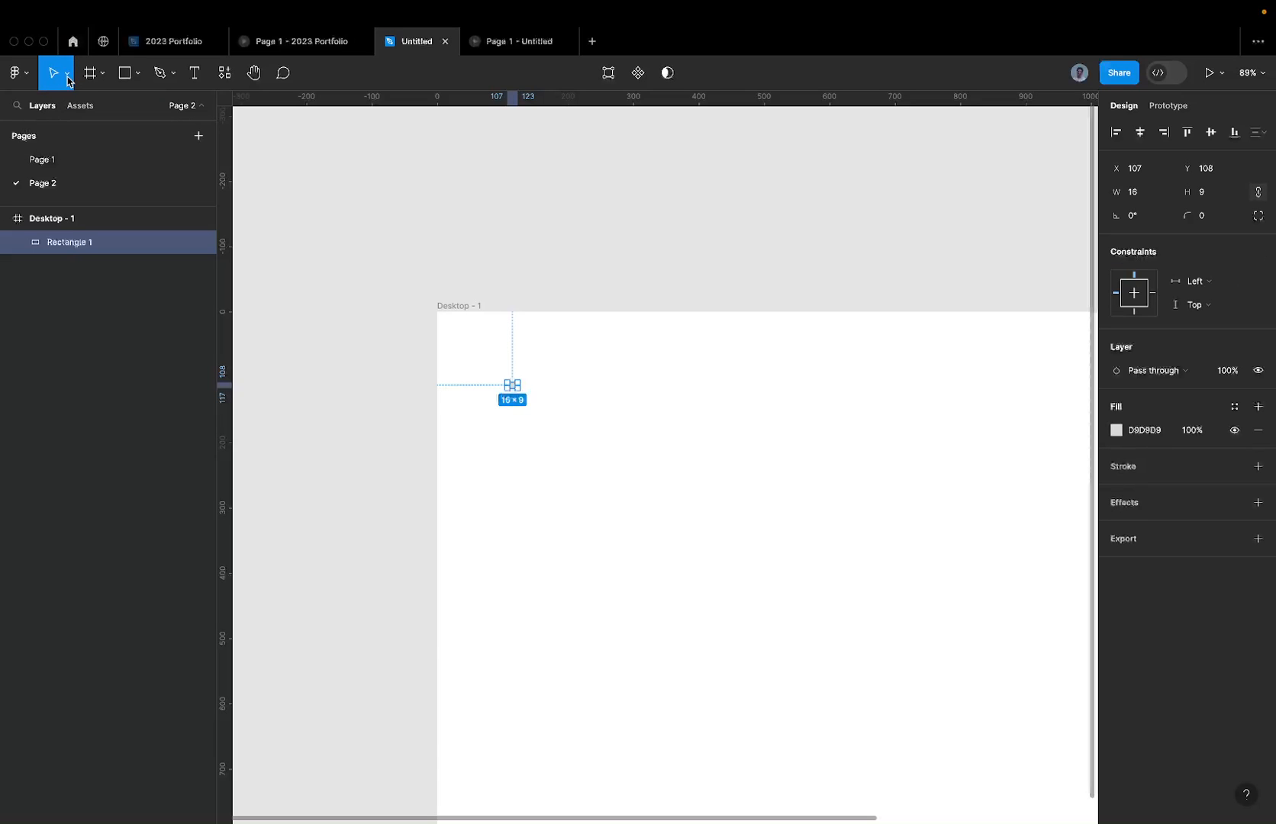
left_click(66, 80)
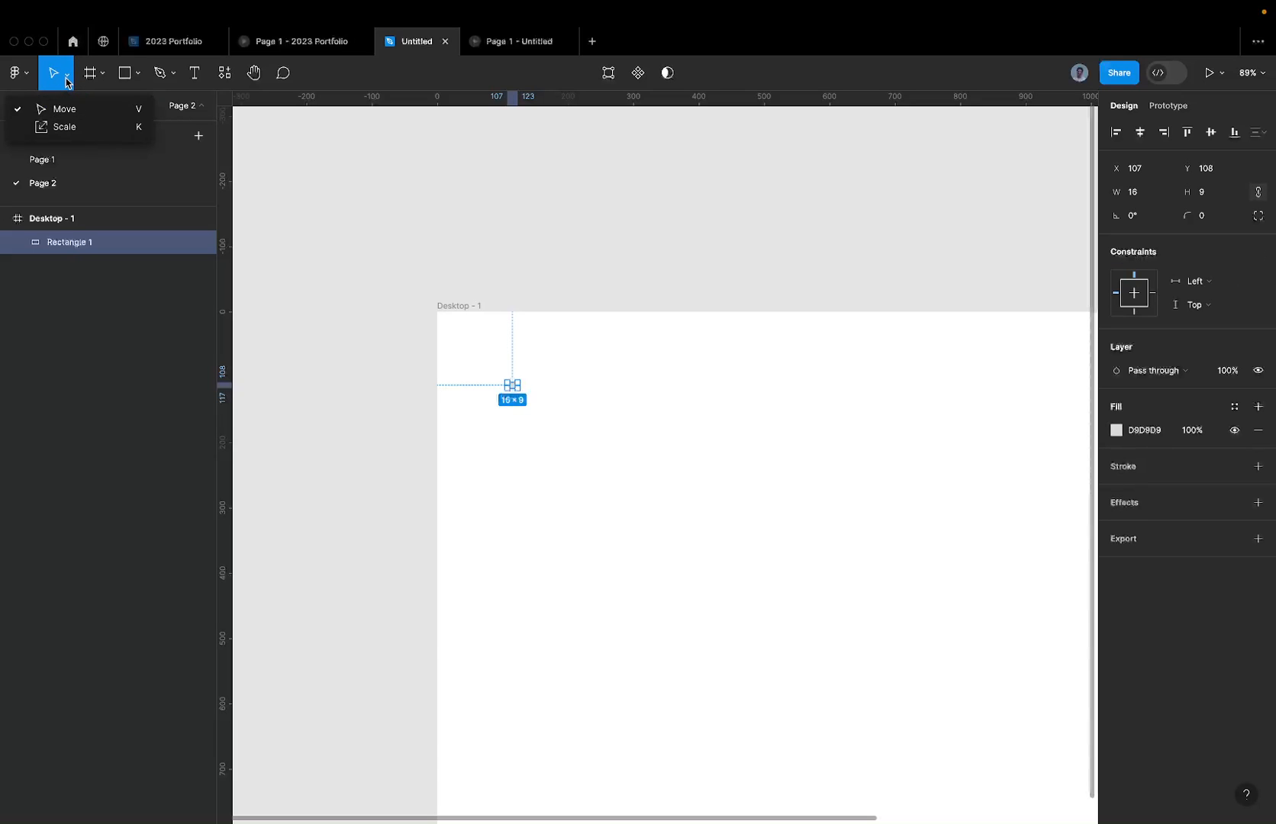
left_click(84, 134)
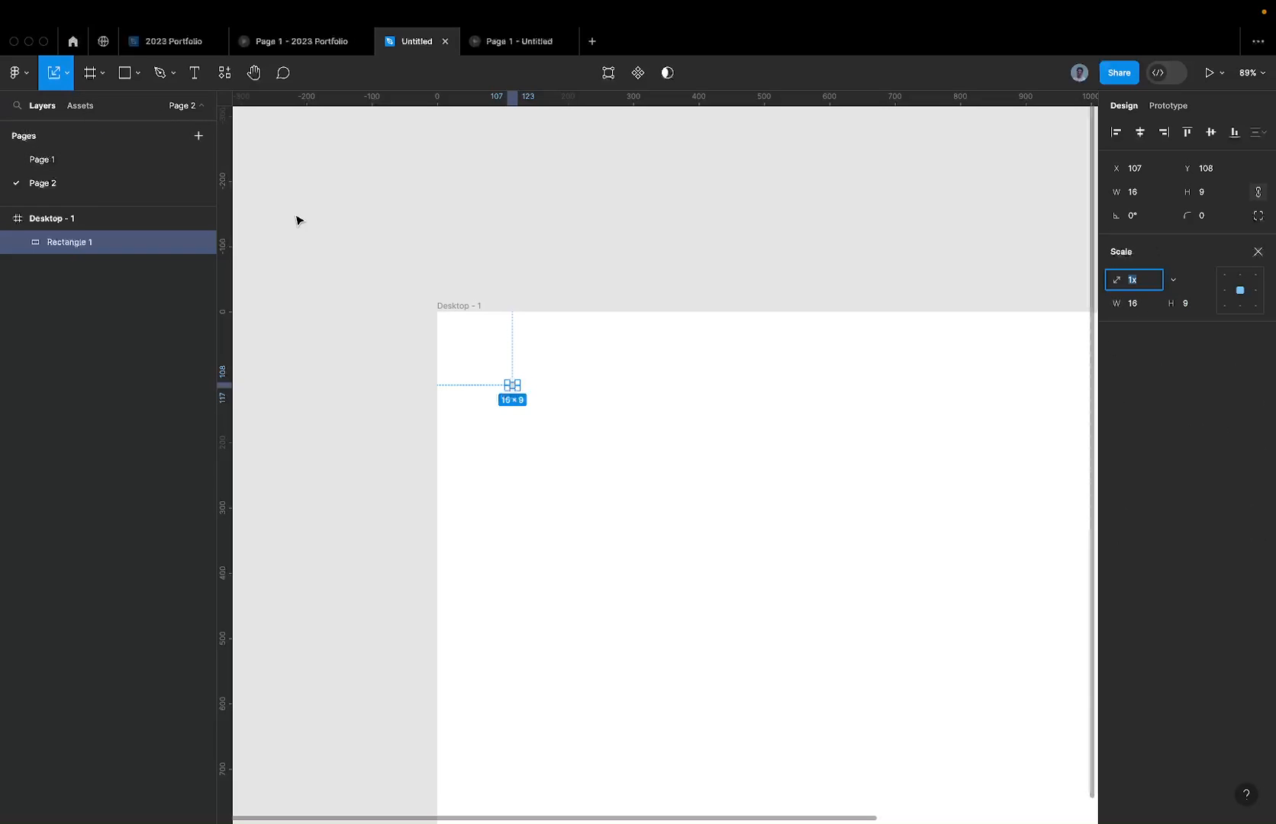
Step: Try to resize the rectangle freely with the Move tool, and undo the resize
left_click(1258, 252)
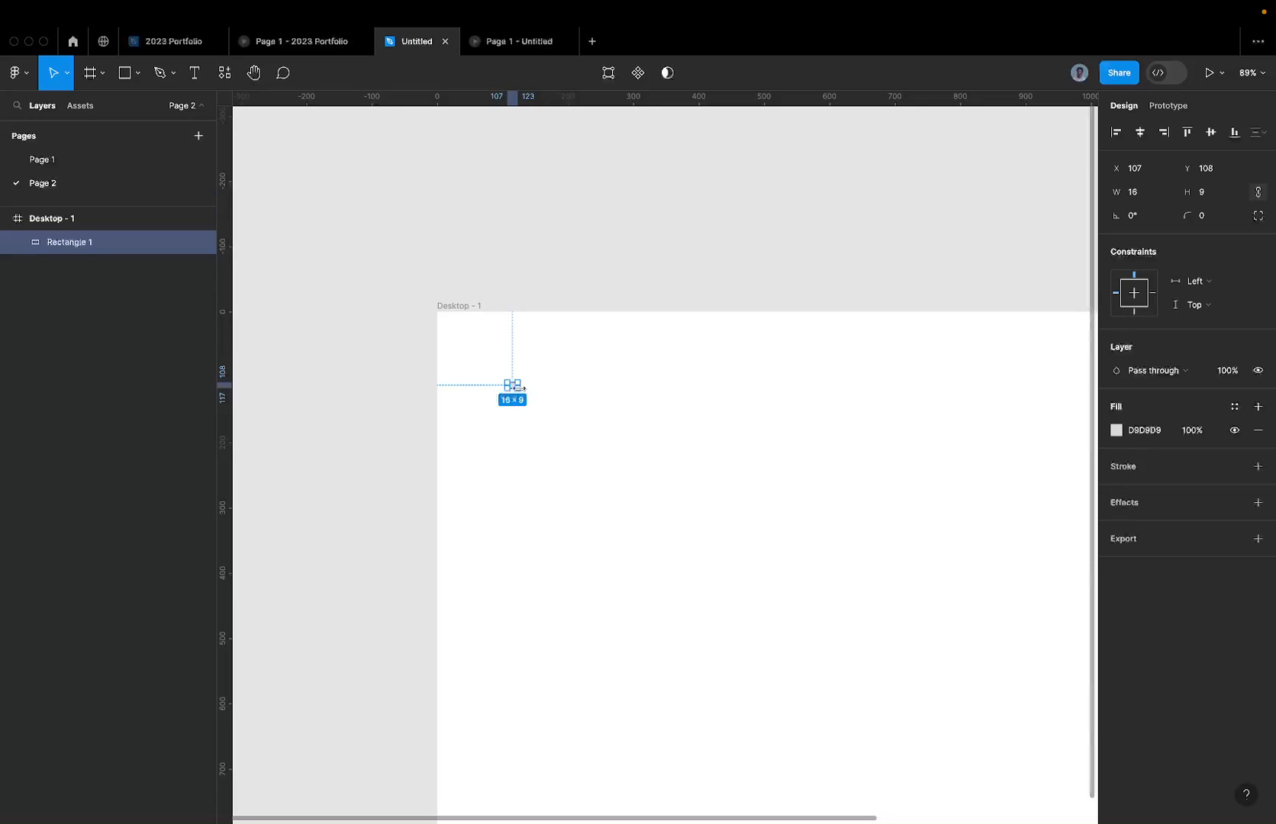
left_click_drag(518, 390, 757, 505)
key("super+z")
Step: Scale the 16 × 9 rectangle proportionally with the Scale tool to about 395 × 222
left_click(68, 74)
left_click(67, 129)
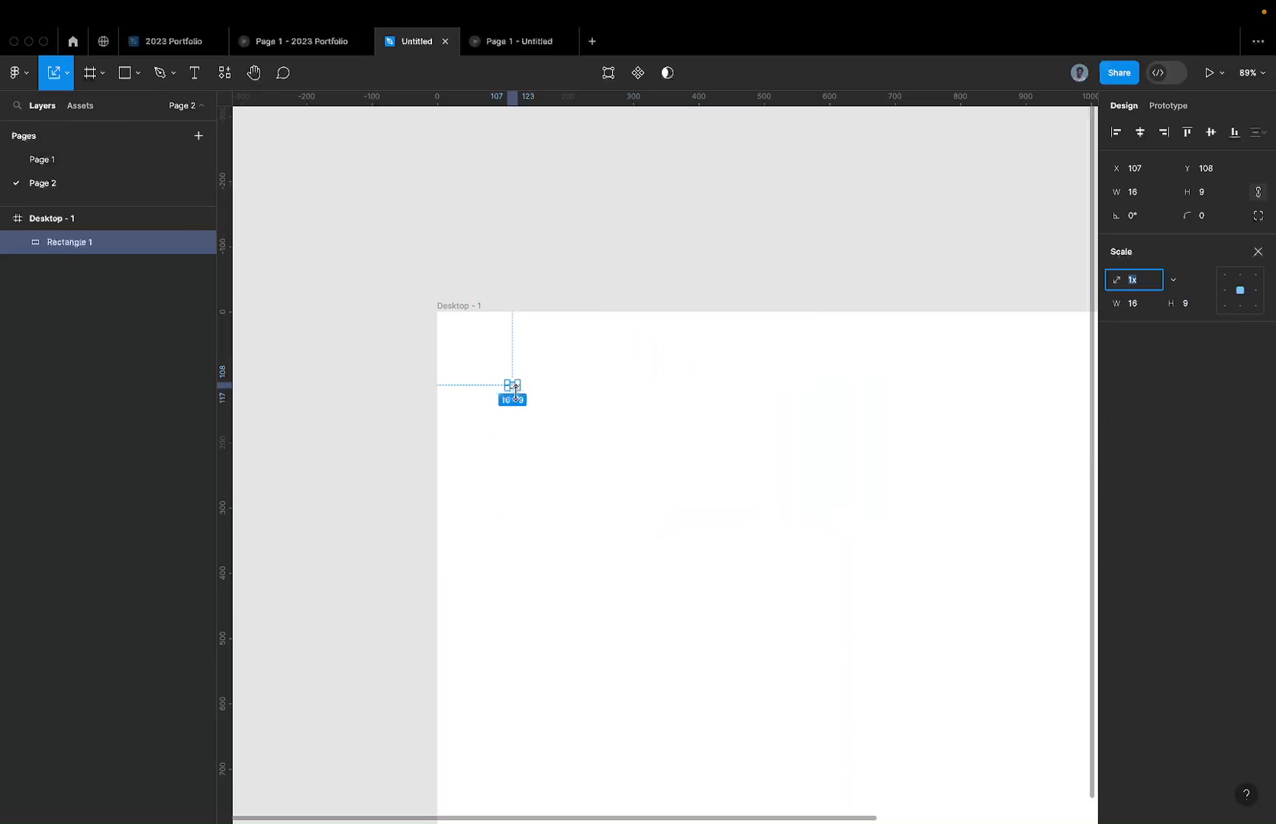
left_click_drag(514, 394, 588, 526)
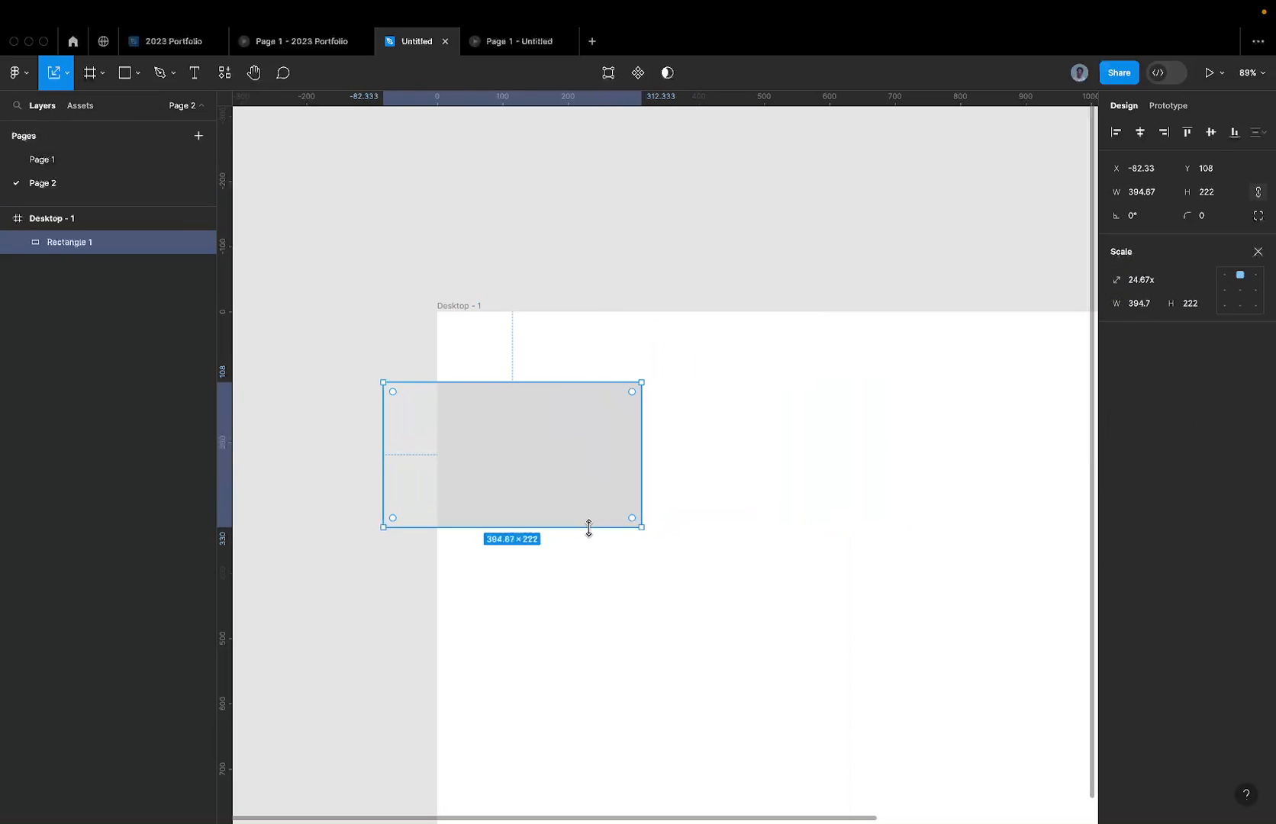
Step: Undo the last scaling, and try the 3x and 10x scale factors on the 16 × 9 rectangle
key("super+z")
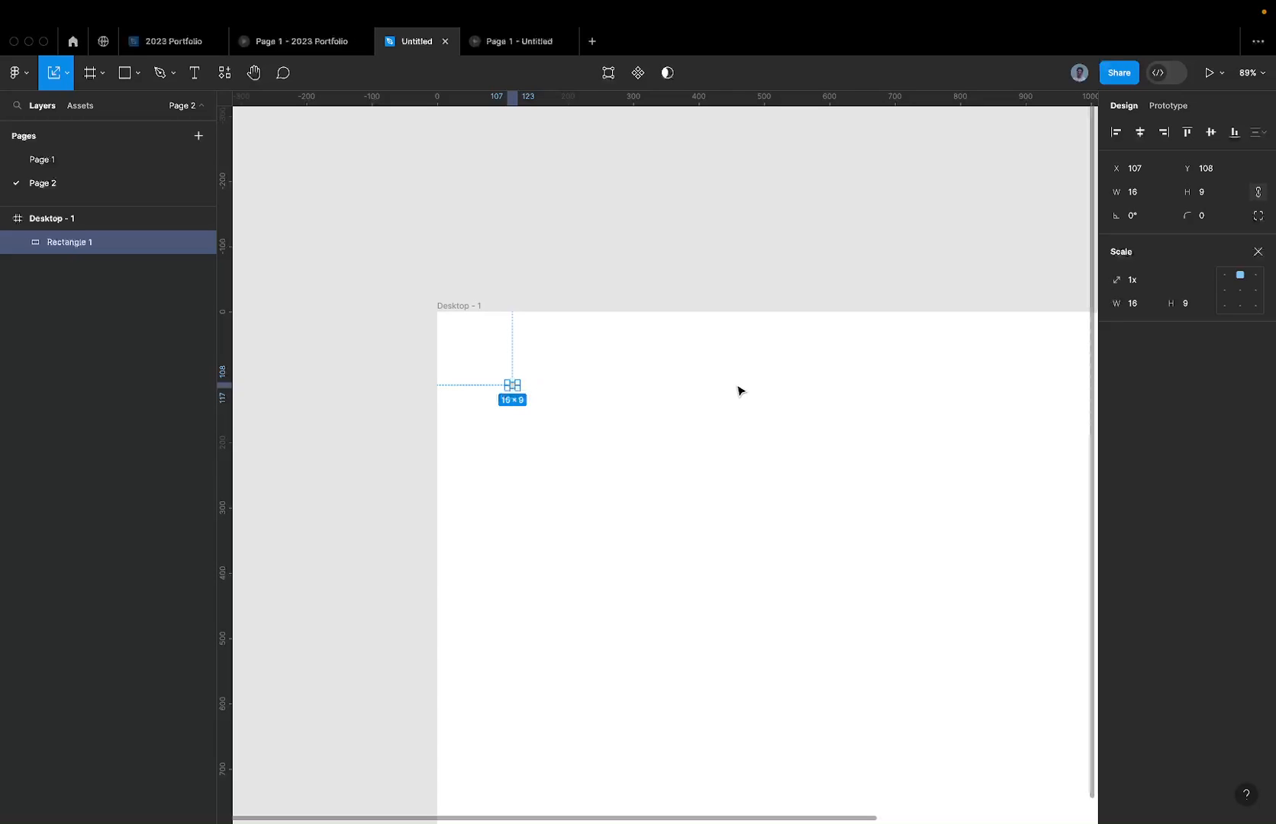
scroll(491, 349, "down", 3)
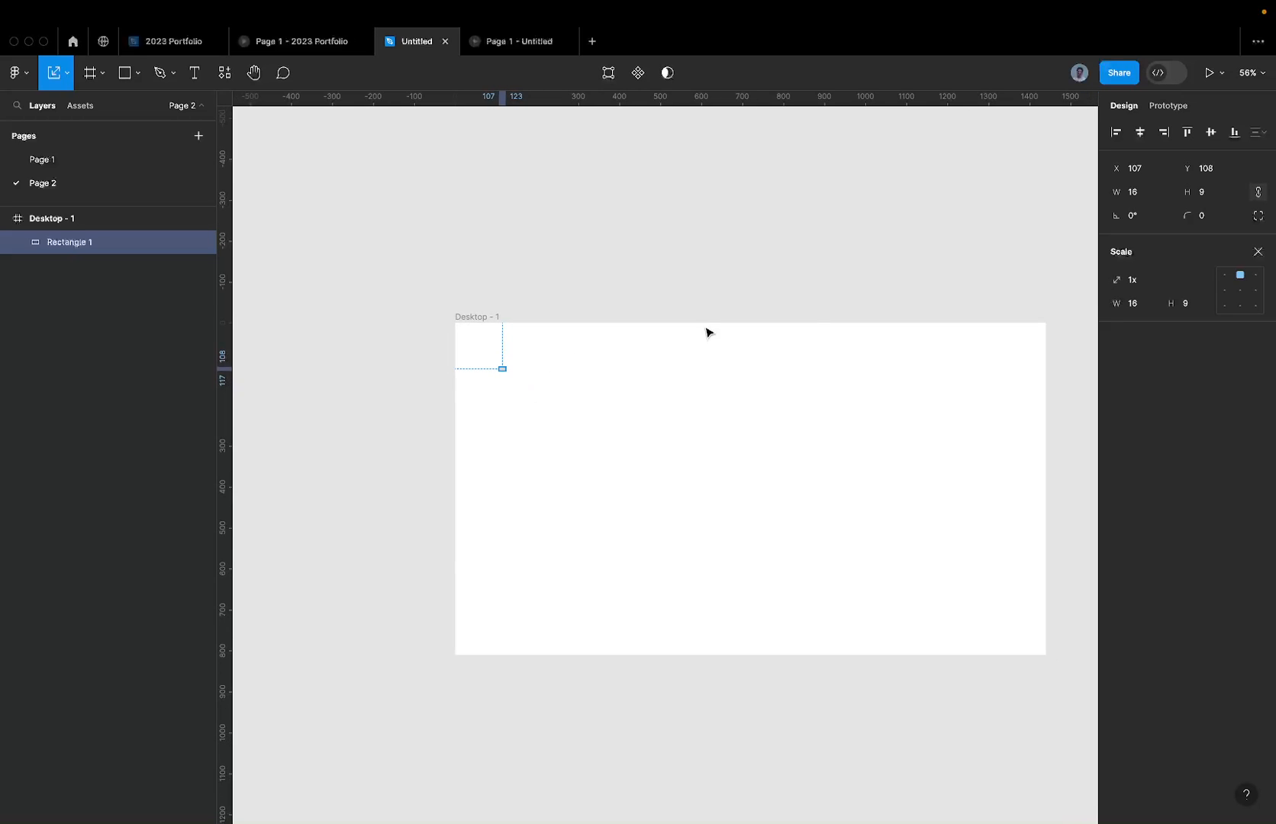
scroll(806, 313, "right", 4)
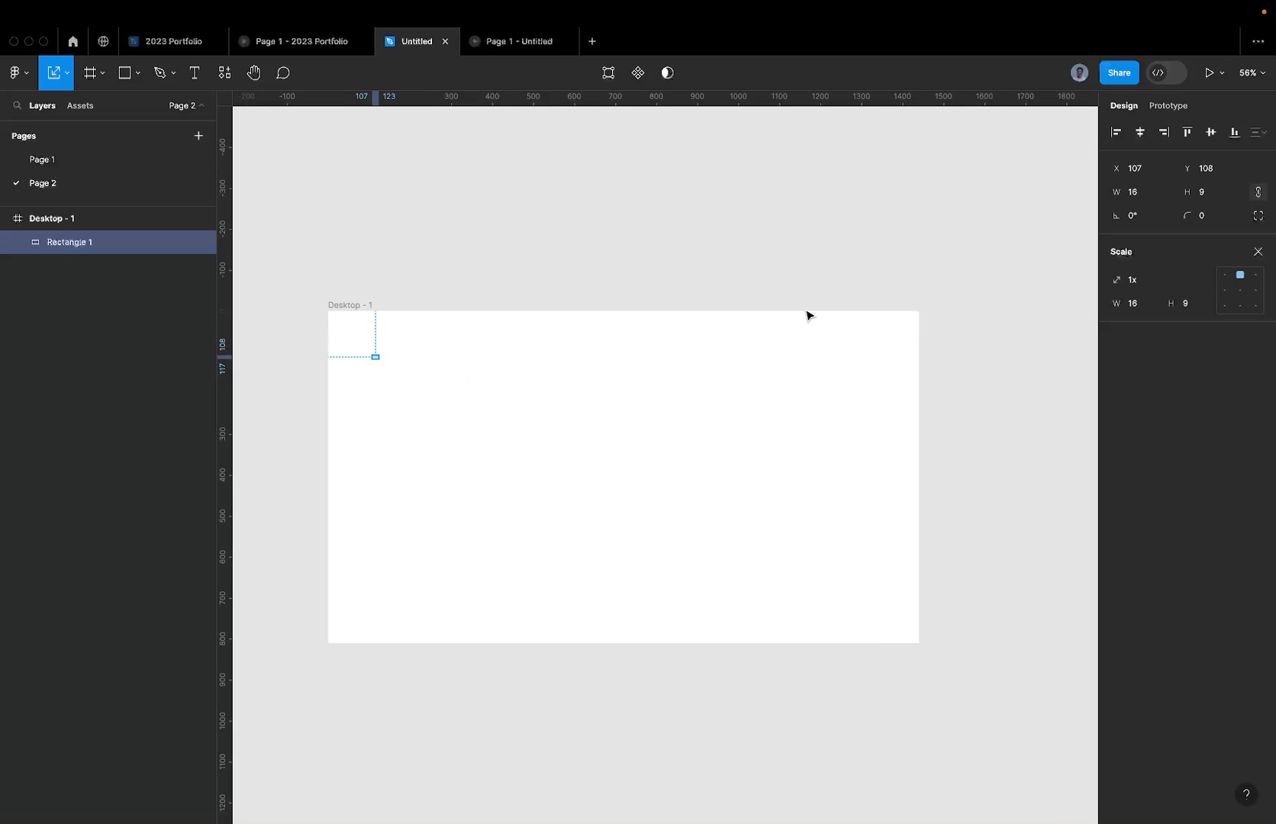
left_click(1173, 282)
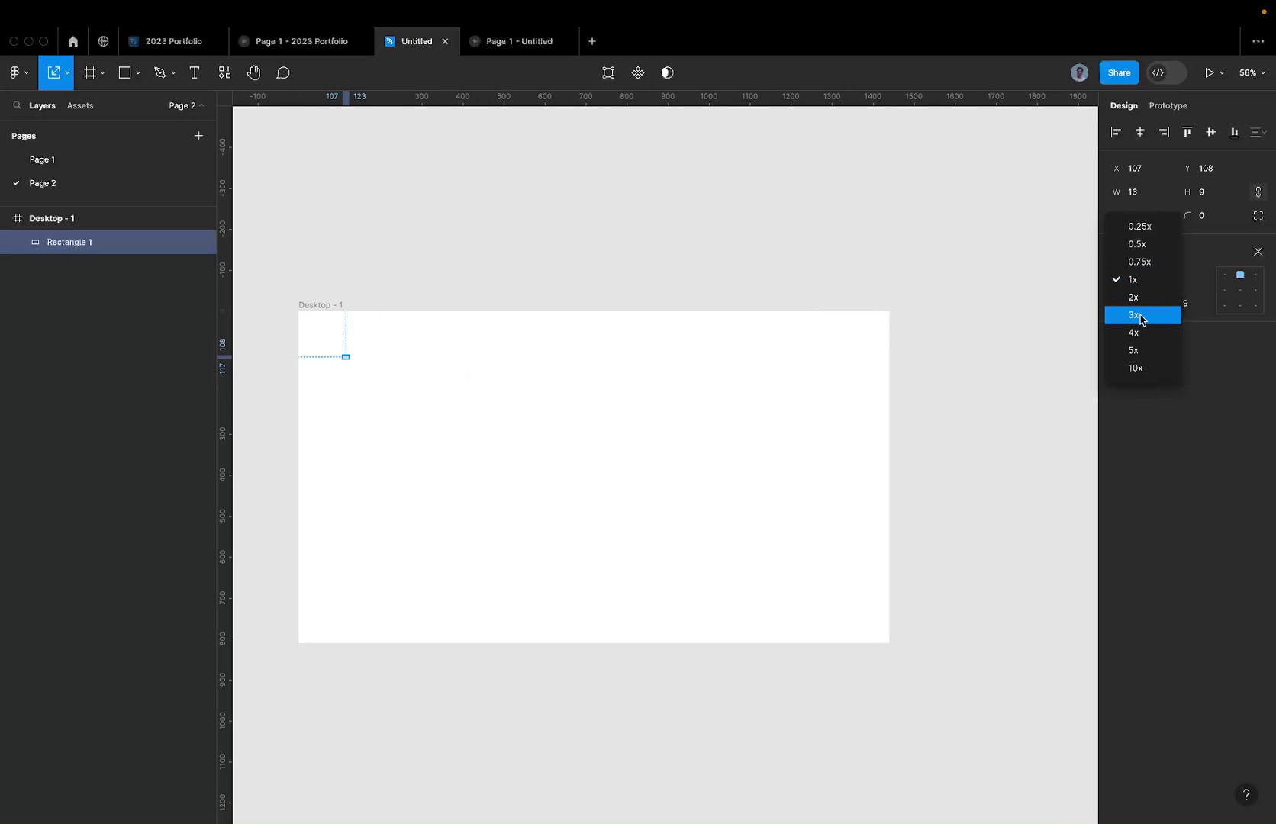
left_click(1142, 316)
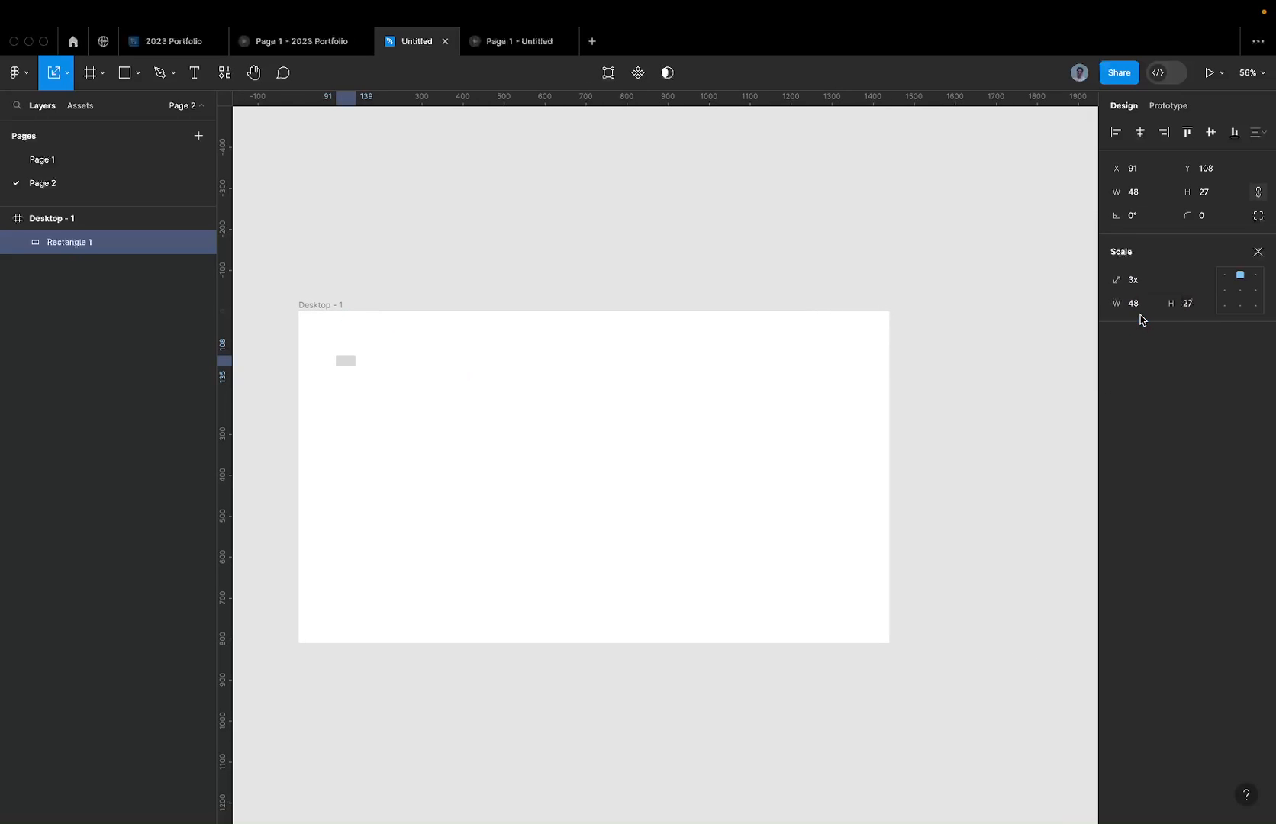
left_click(1173, 283)
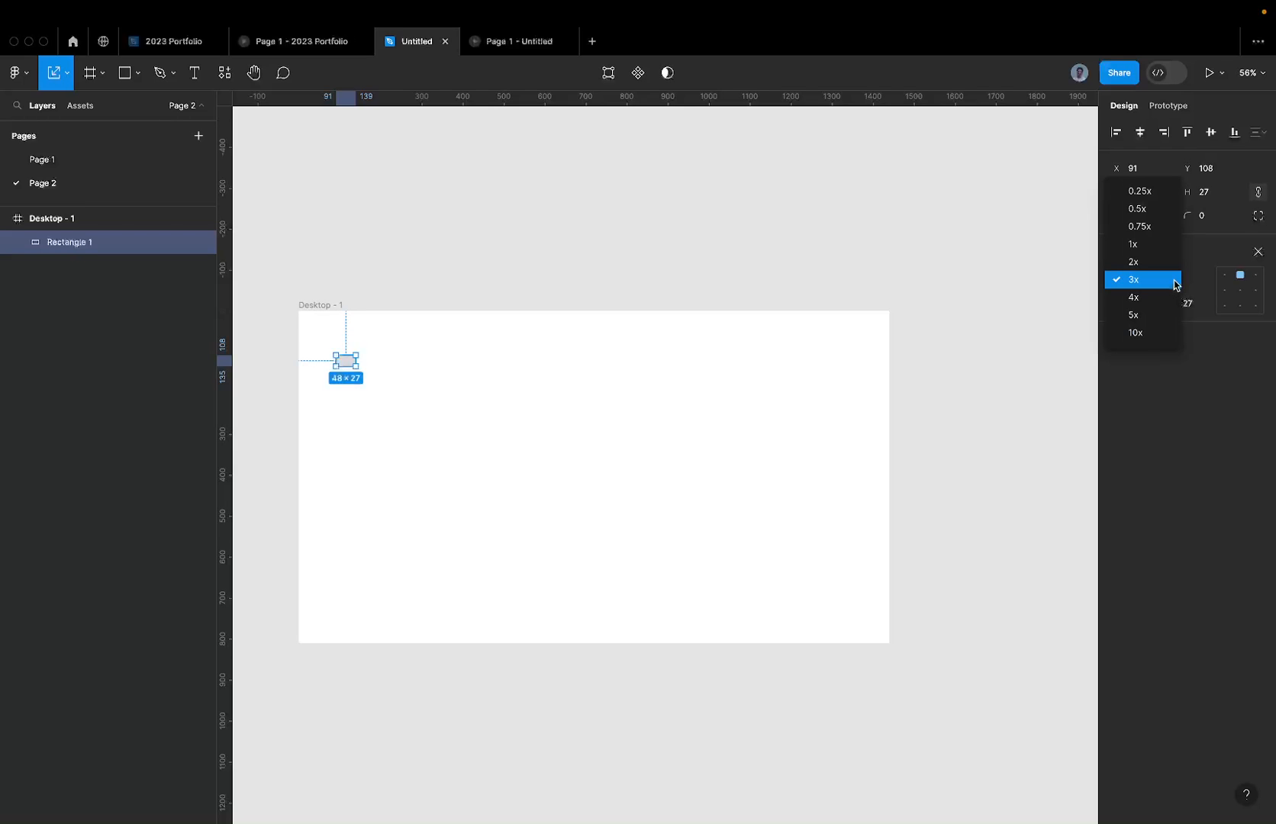
left_click(1138, 330)
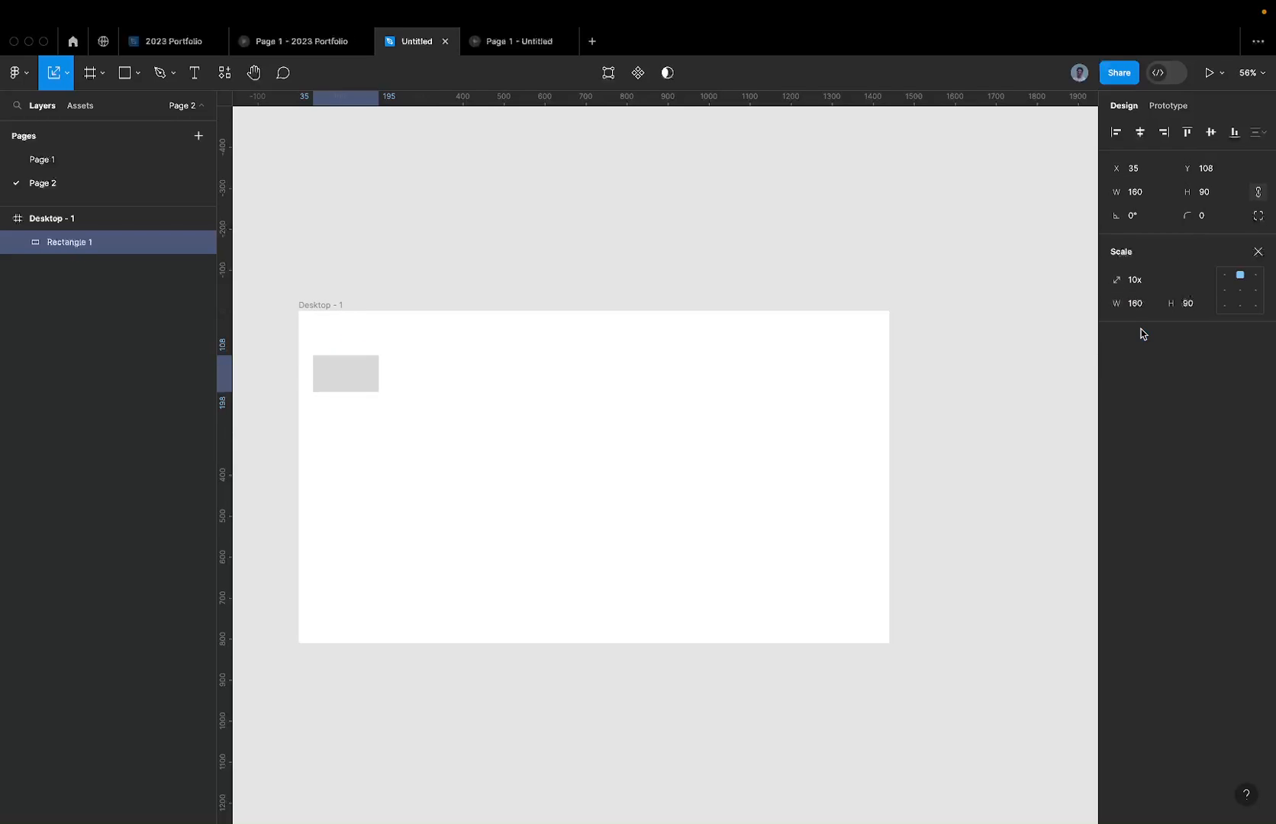
Step: Scale the 16 × 9 rectangle by 15x and move it to the middle of the Desktop - 1 frame
left_click(1140, 282)
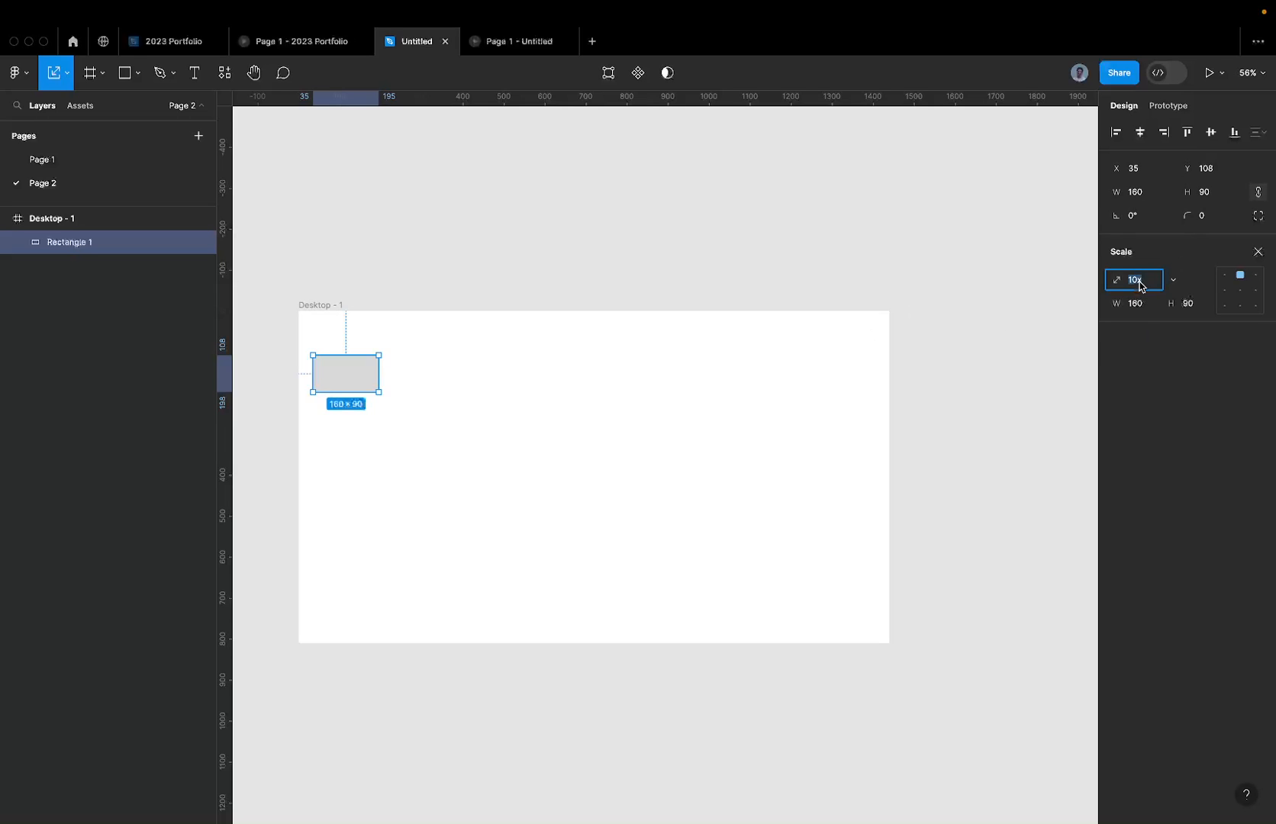
type("15")
key("Return")
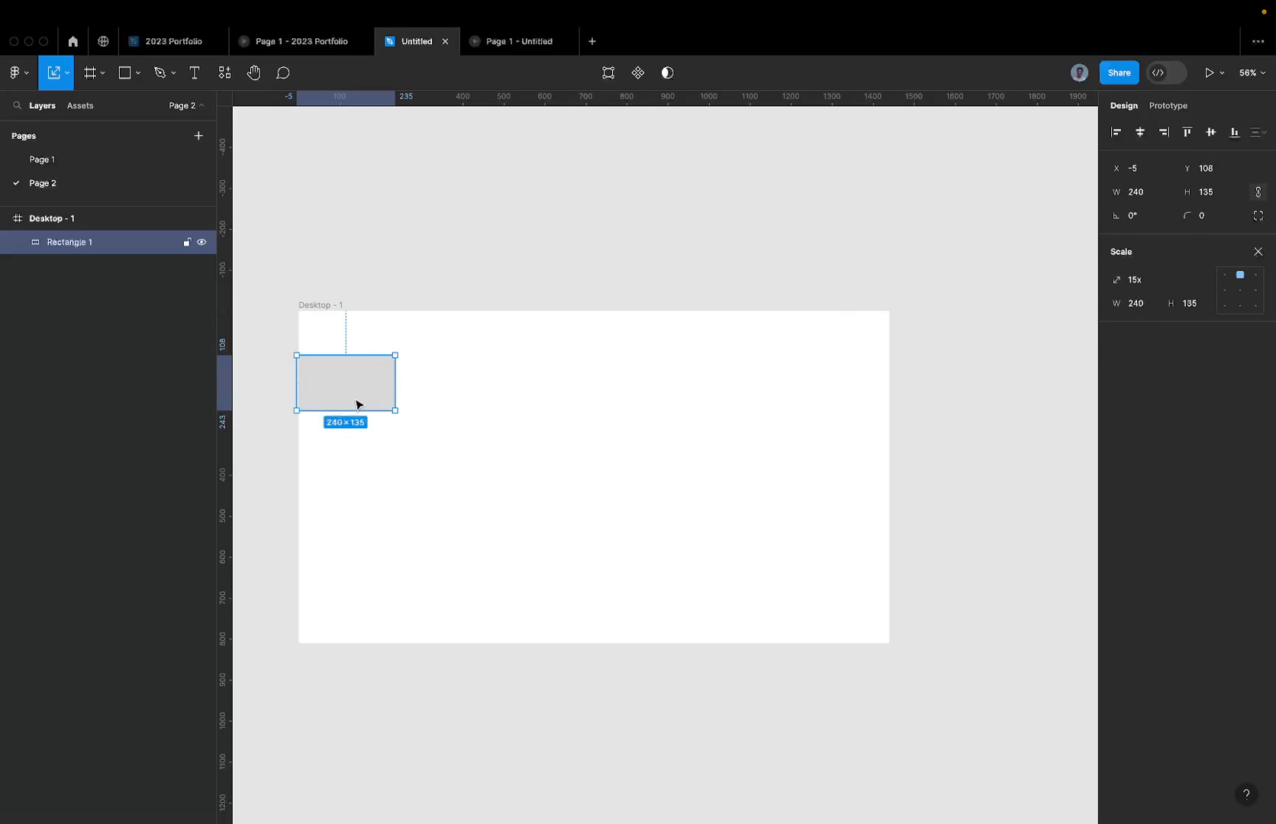
left_click_drag(357, 405, 588, 490)
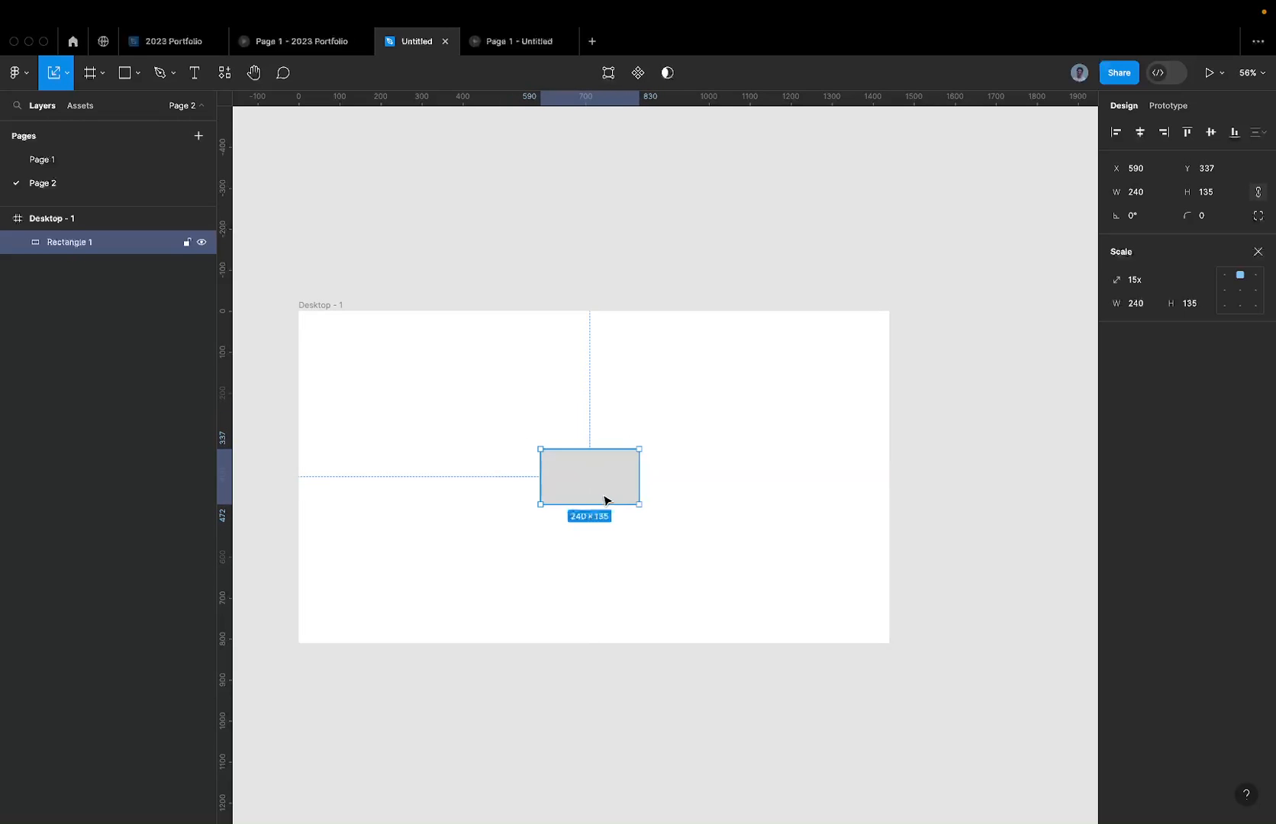
Step: Check the Page 1 prototype and the image size in the middle Image Stack component on Page 1, and return to Page 2
left_click(493, 51)
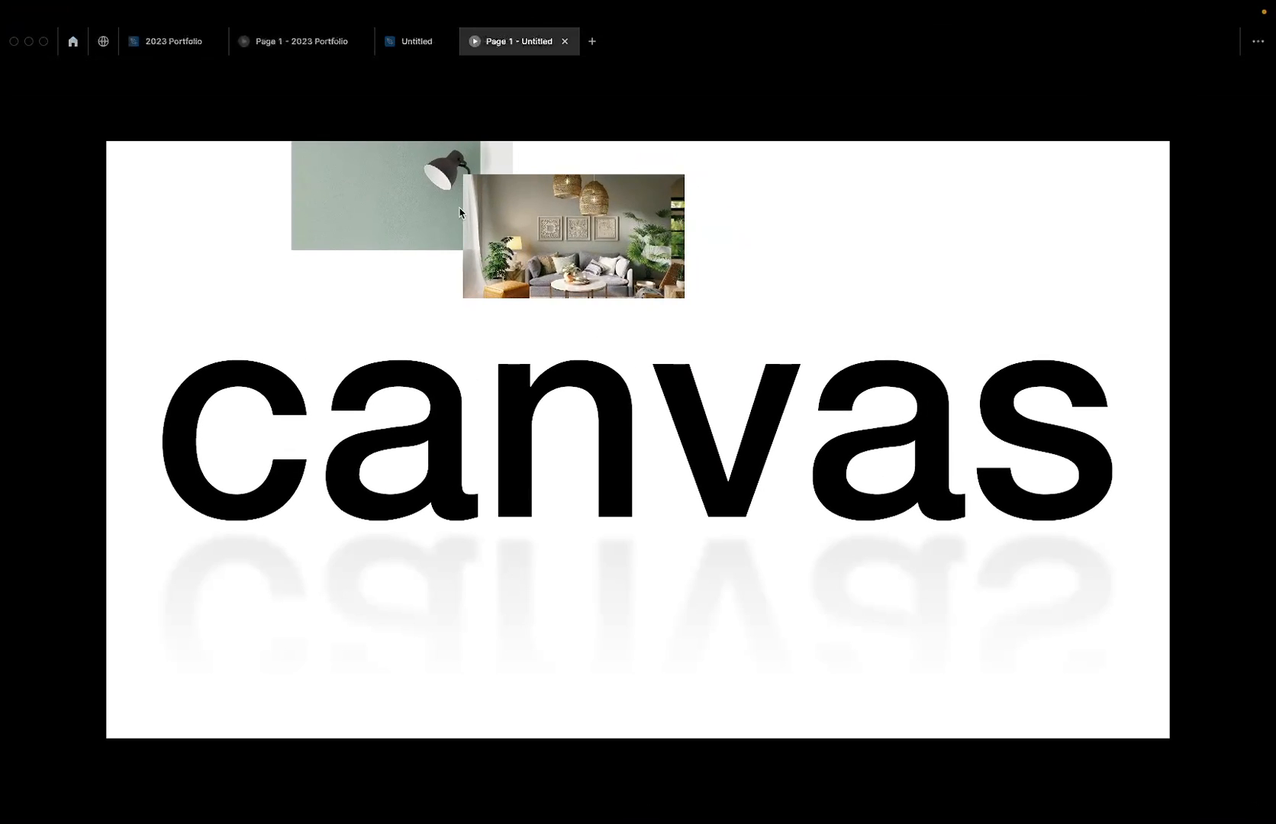
left_click(409, 42)
left_click(131, 161)
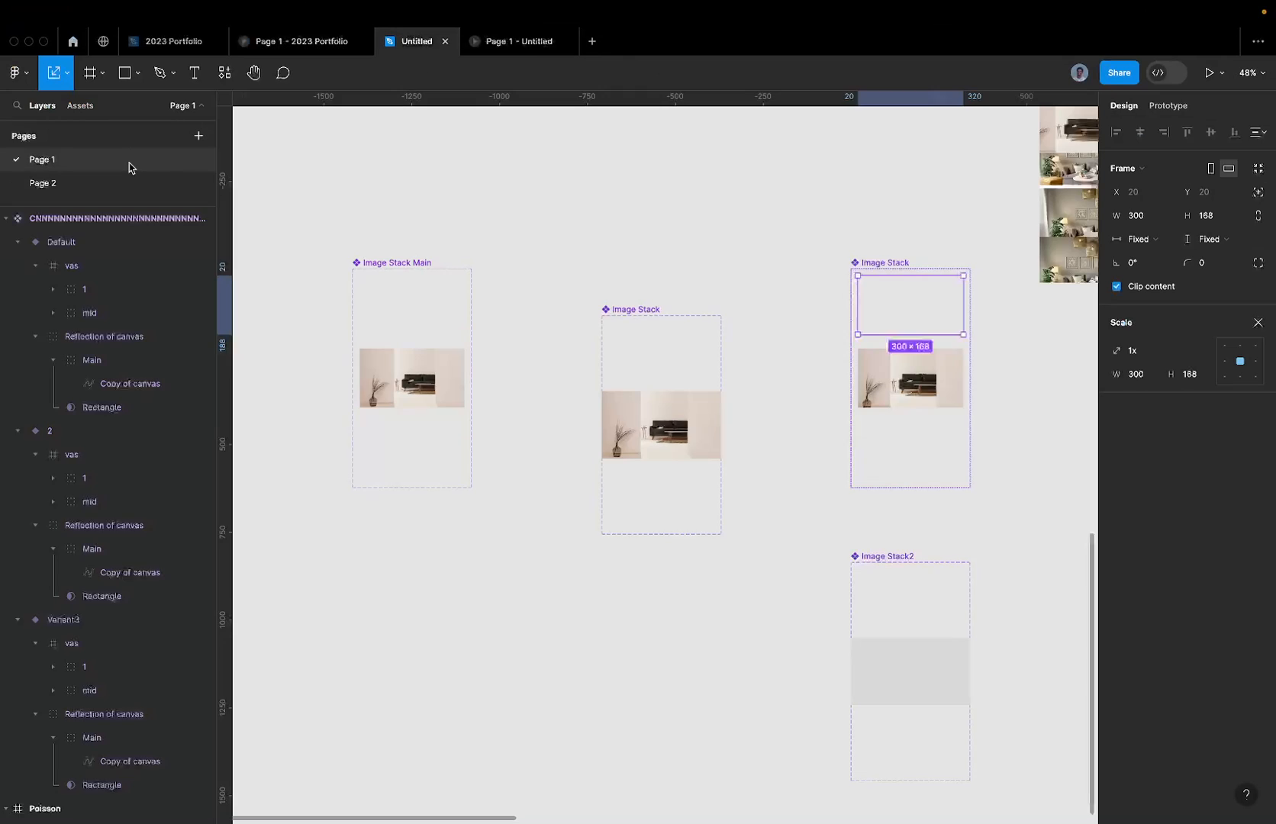
left_click(690, 417)
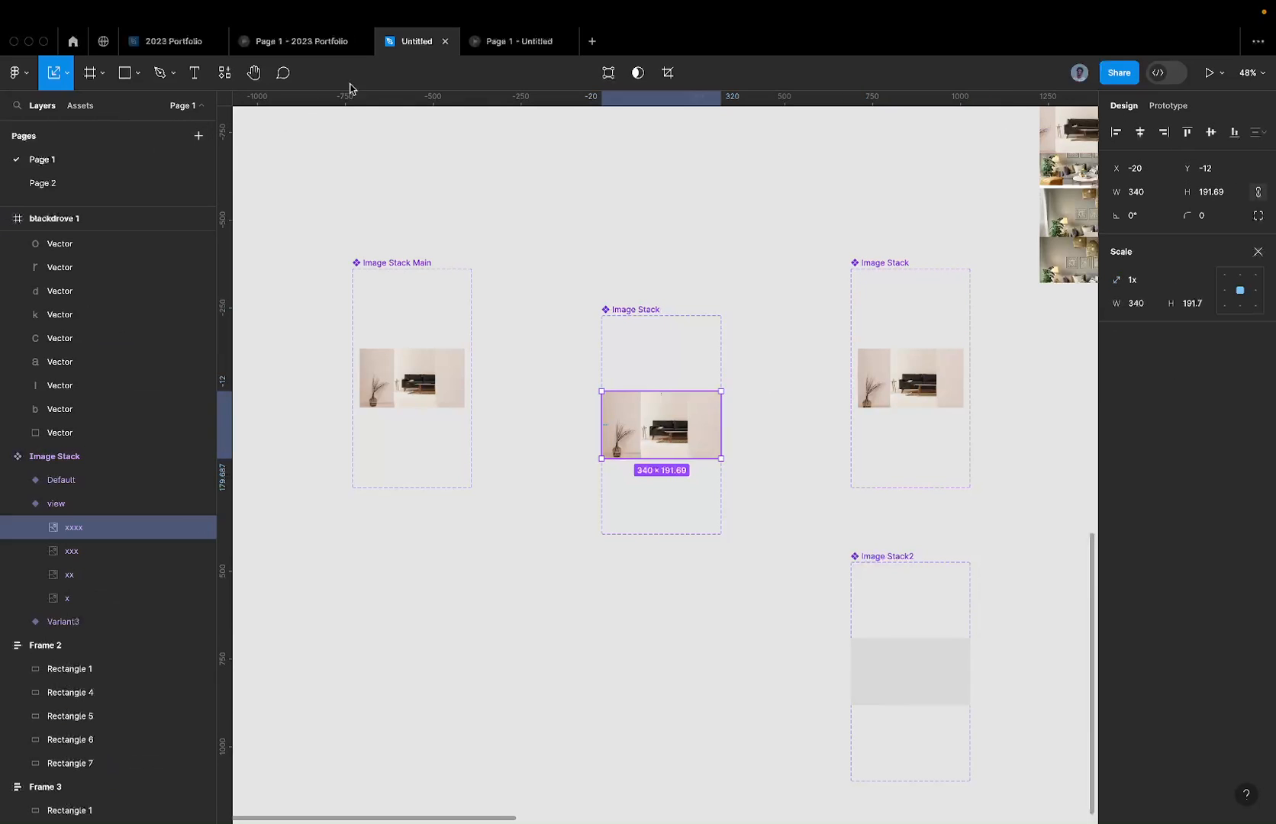
left_click(133, 182)
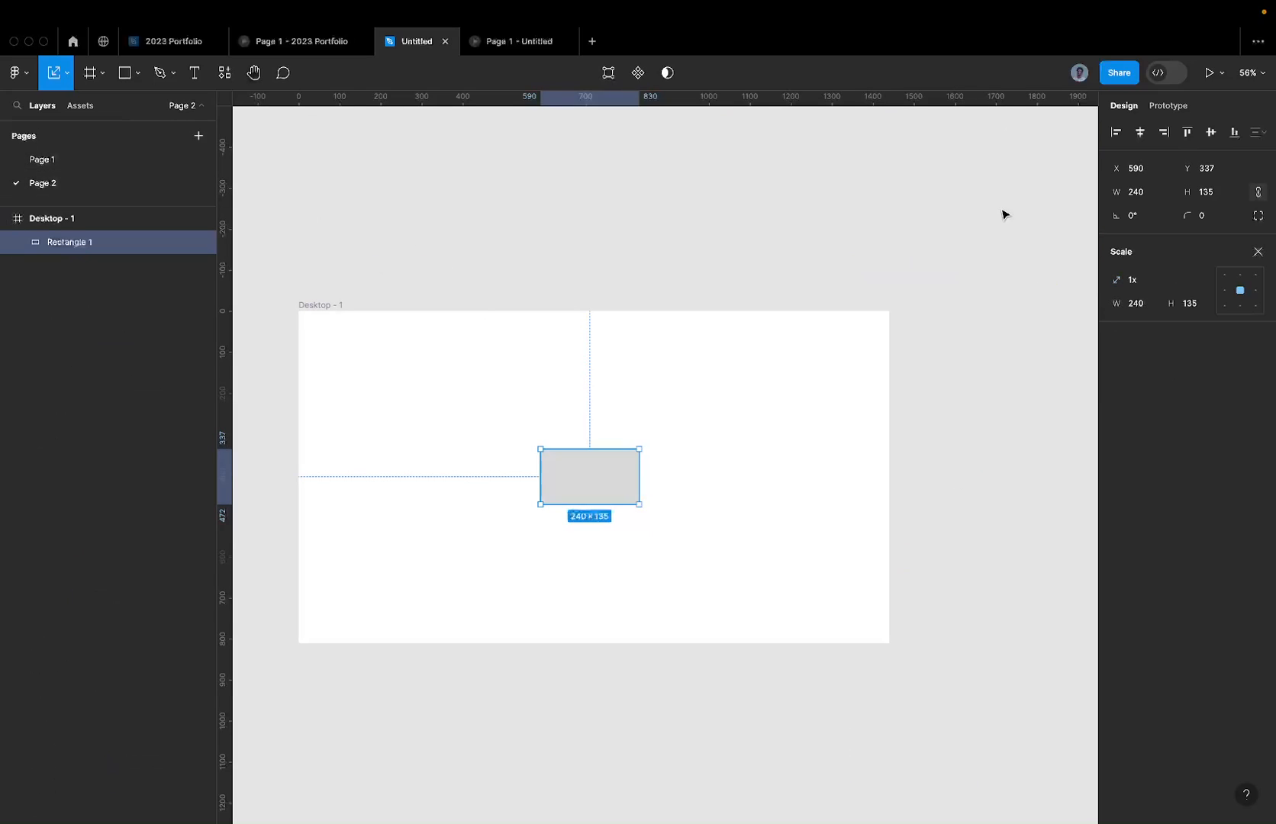
Step: Set the rectangle's height to 140 and its width to 248, and constrain its proportions
left_click(1218, 195)
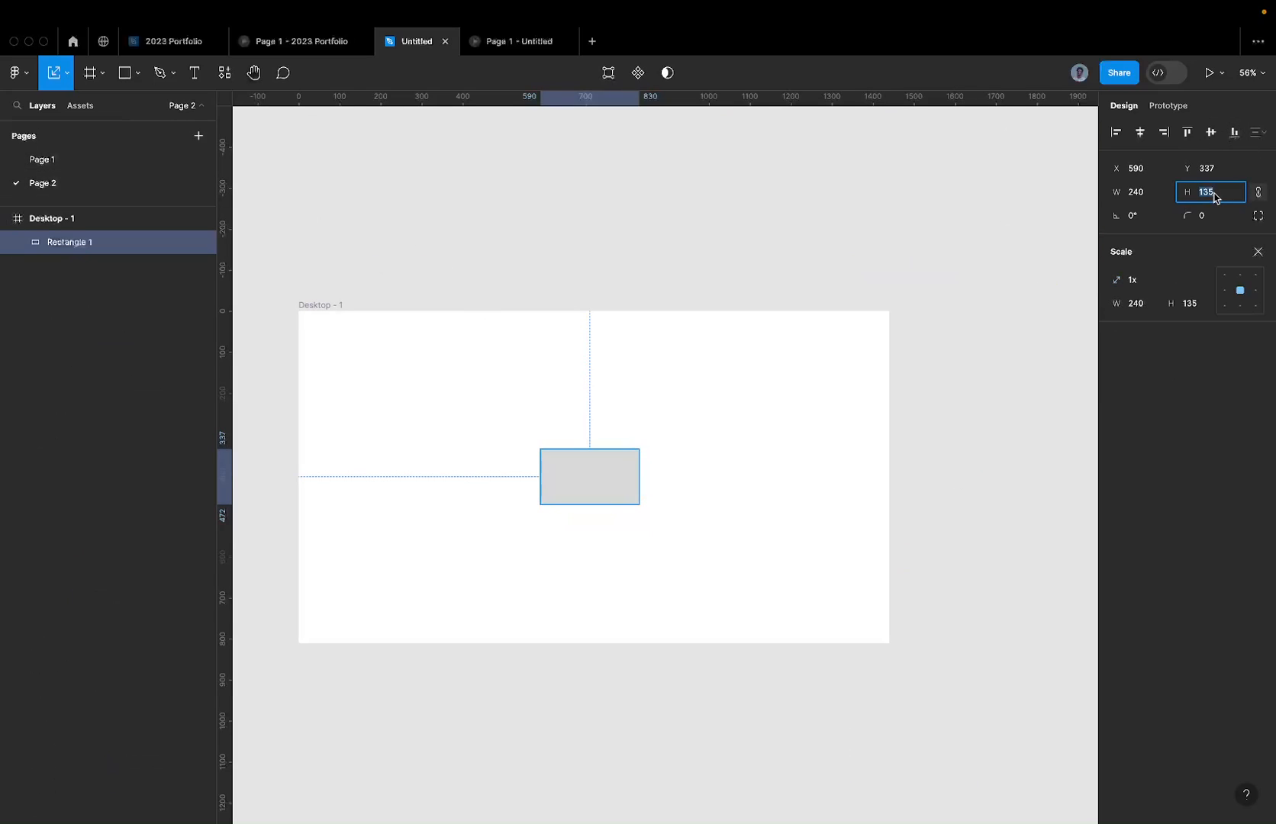
type("140")
key("Return")
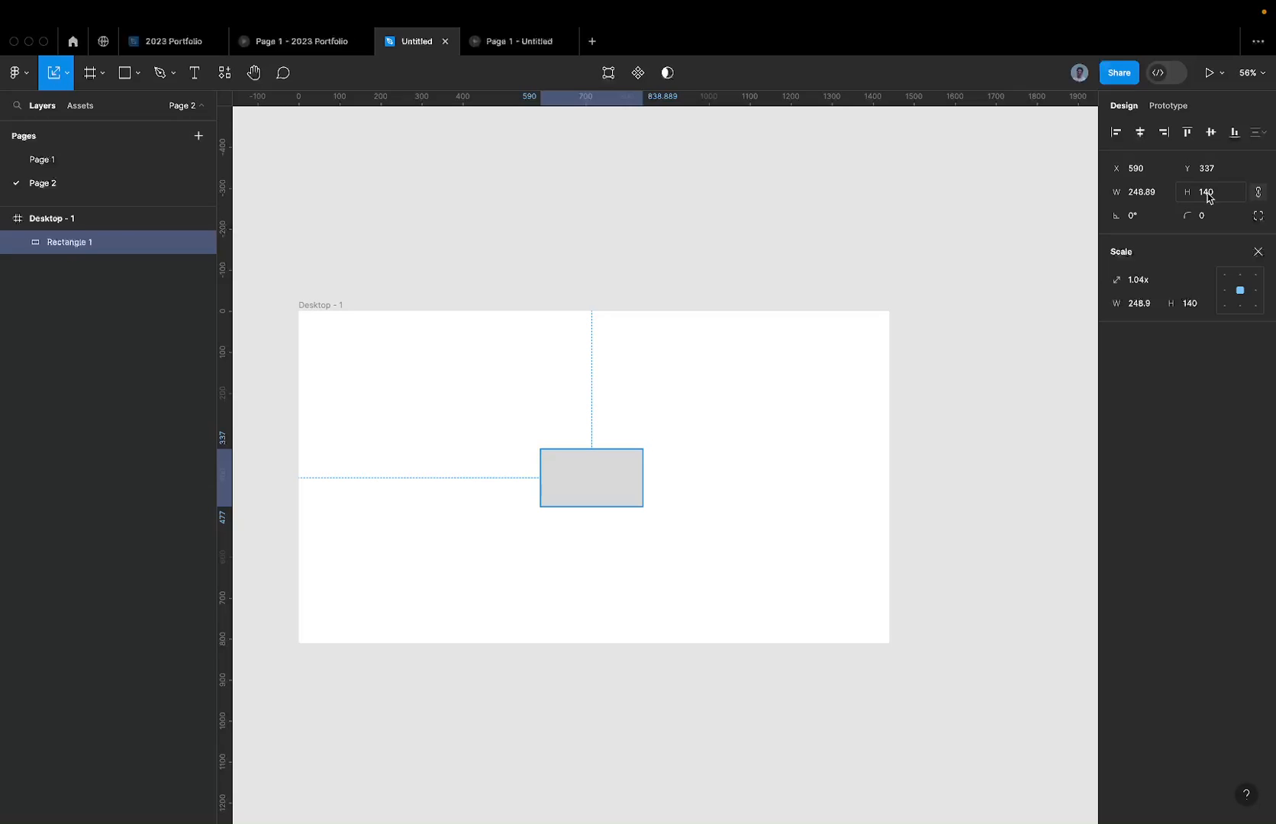
left_click(1154, 193)
left_click(1154, 194)
key("Return")
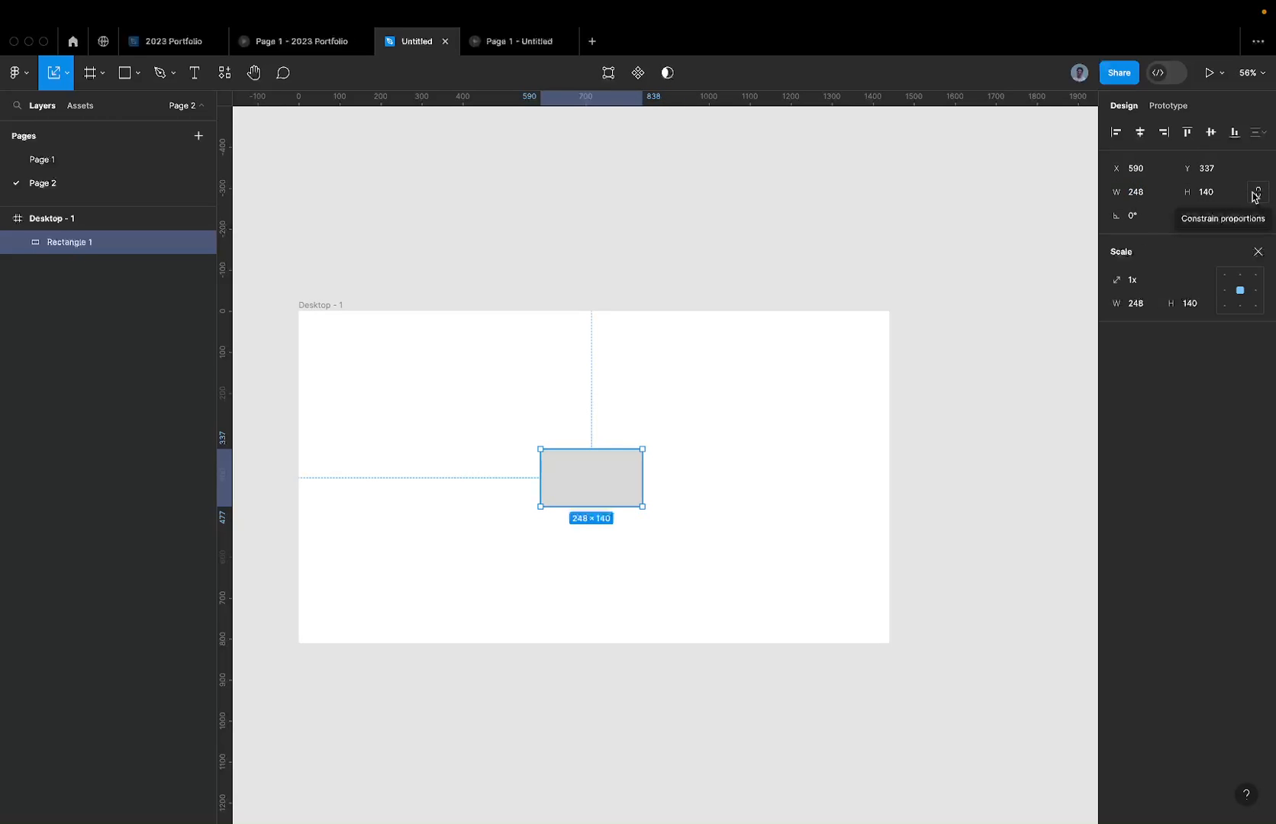
left_click(1255, 194)
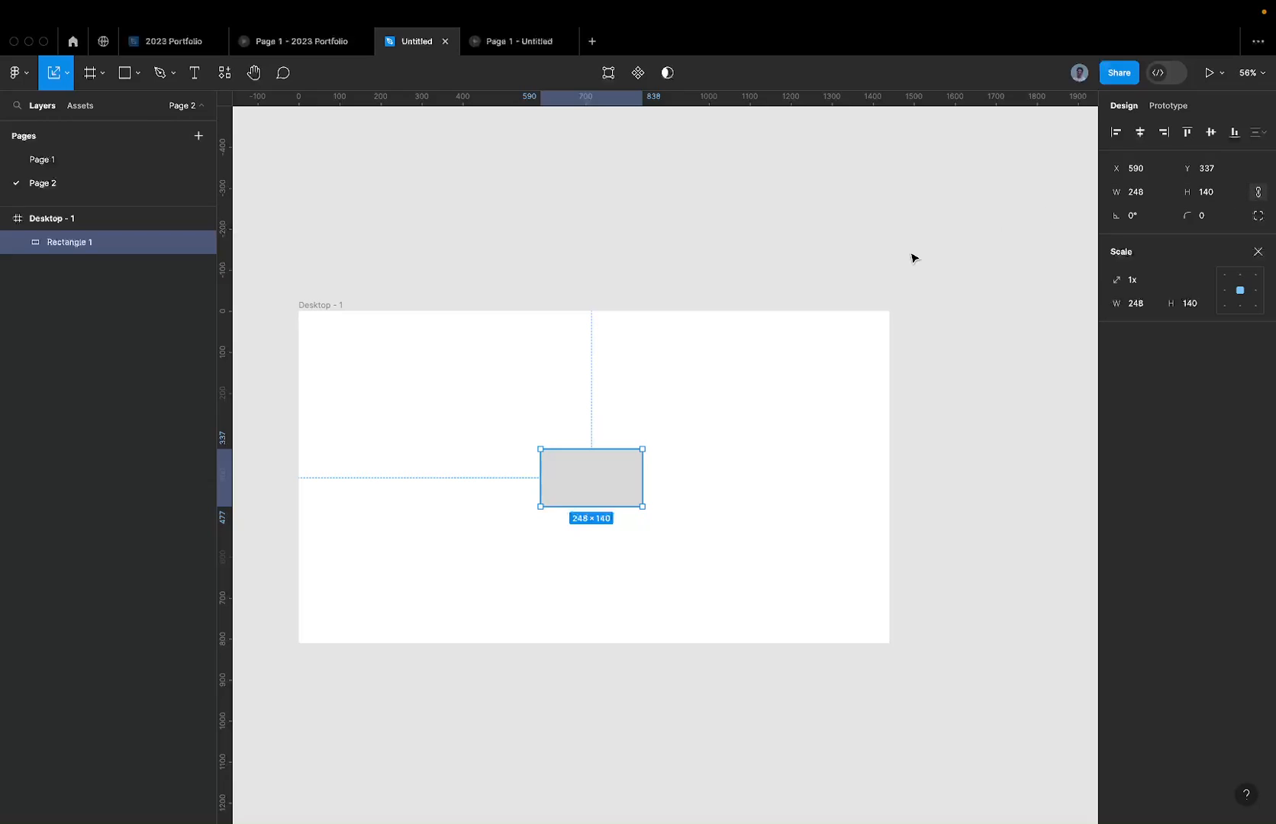
Step: Centre the 248 × 140 rectangle within the Desktop - 1 frame
left_click(708, 417)
left_click(599, 458)
mouse_move(598, 472)
left_mouse_down()
mouse_move(664, 493)
mouse_move(601, 547)
mouse_move(601, 484)
mouse_move(566, 482)
mouse_move(595, 473)
left_mouse_up()
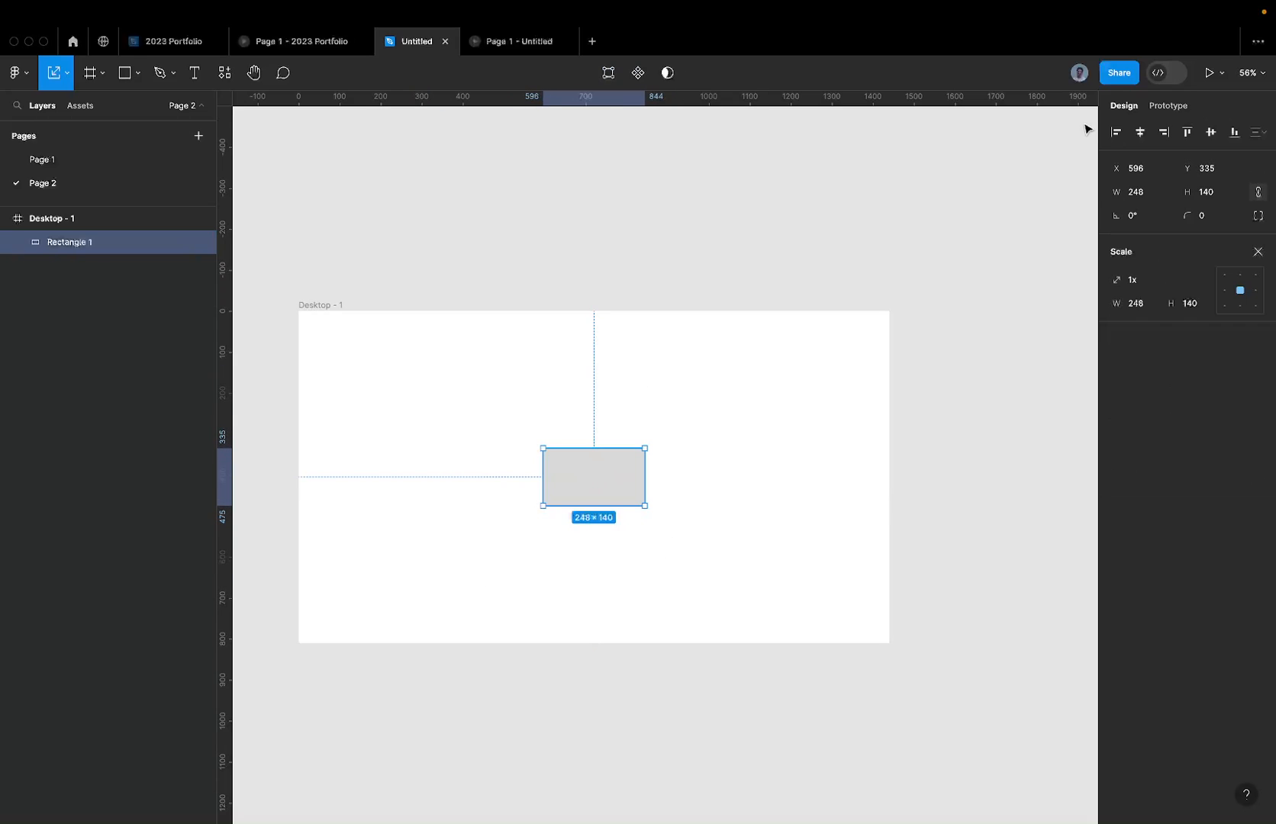
Step: Launch a prototype presentation of Page 2 and return to the design file
left_click(1206, 74)
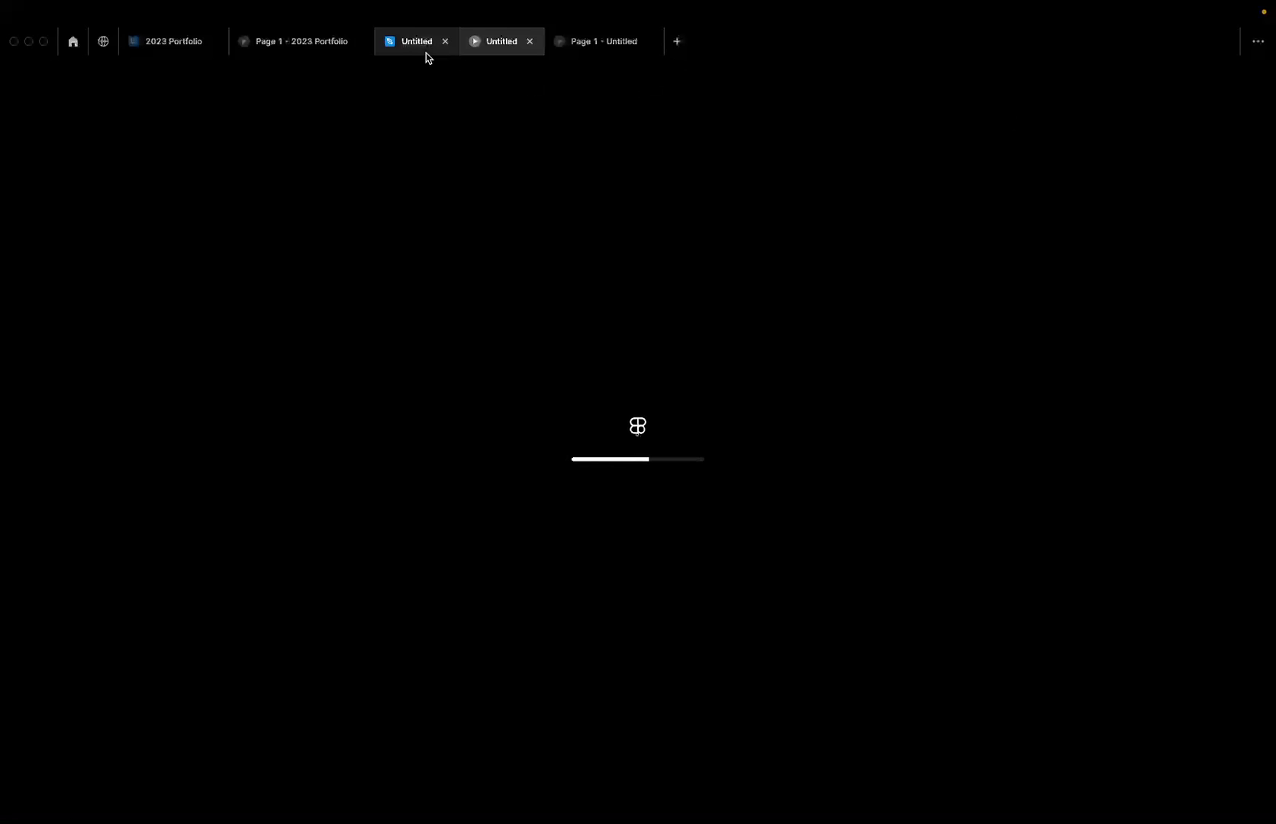
mouse_move(617, 52)
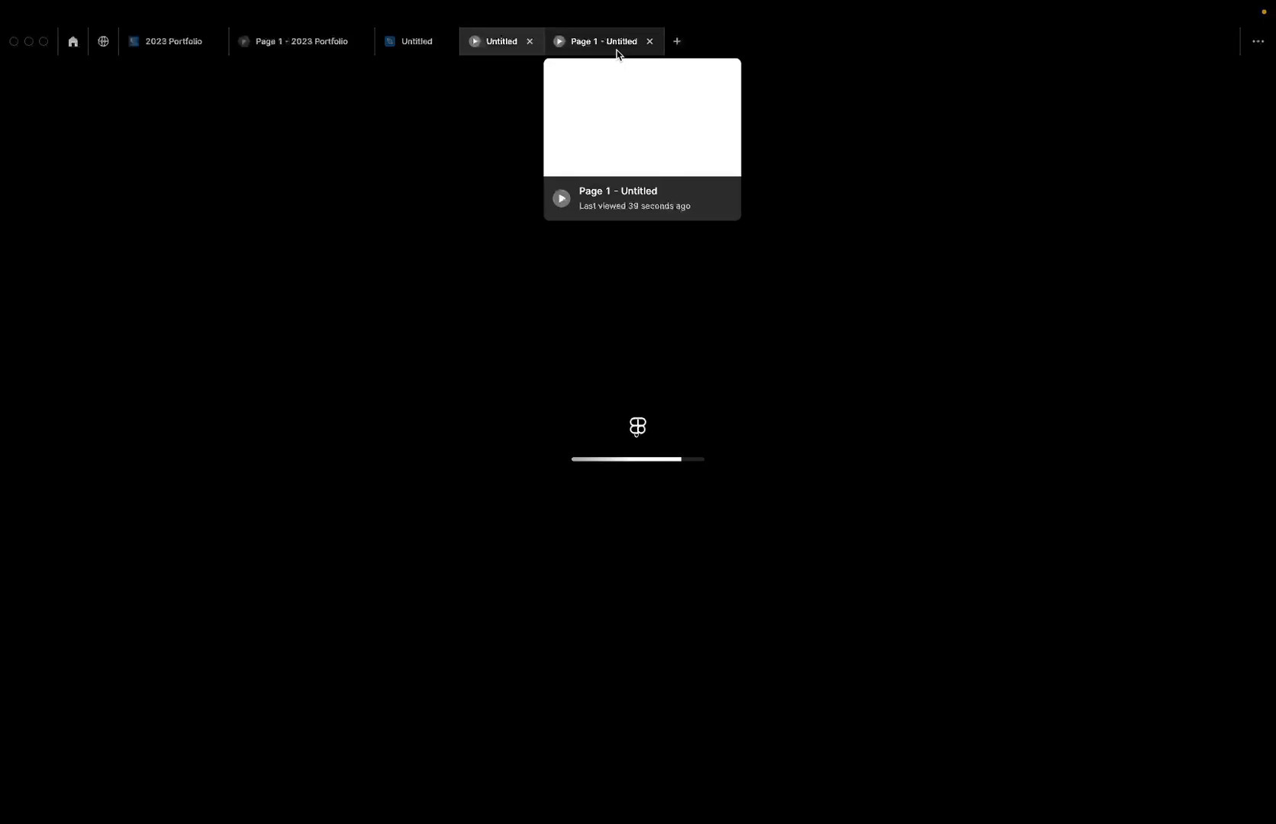
left_click(405, 40)
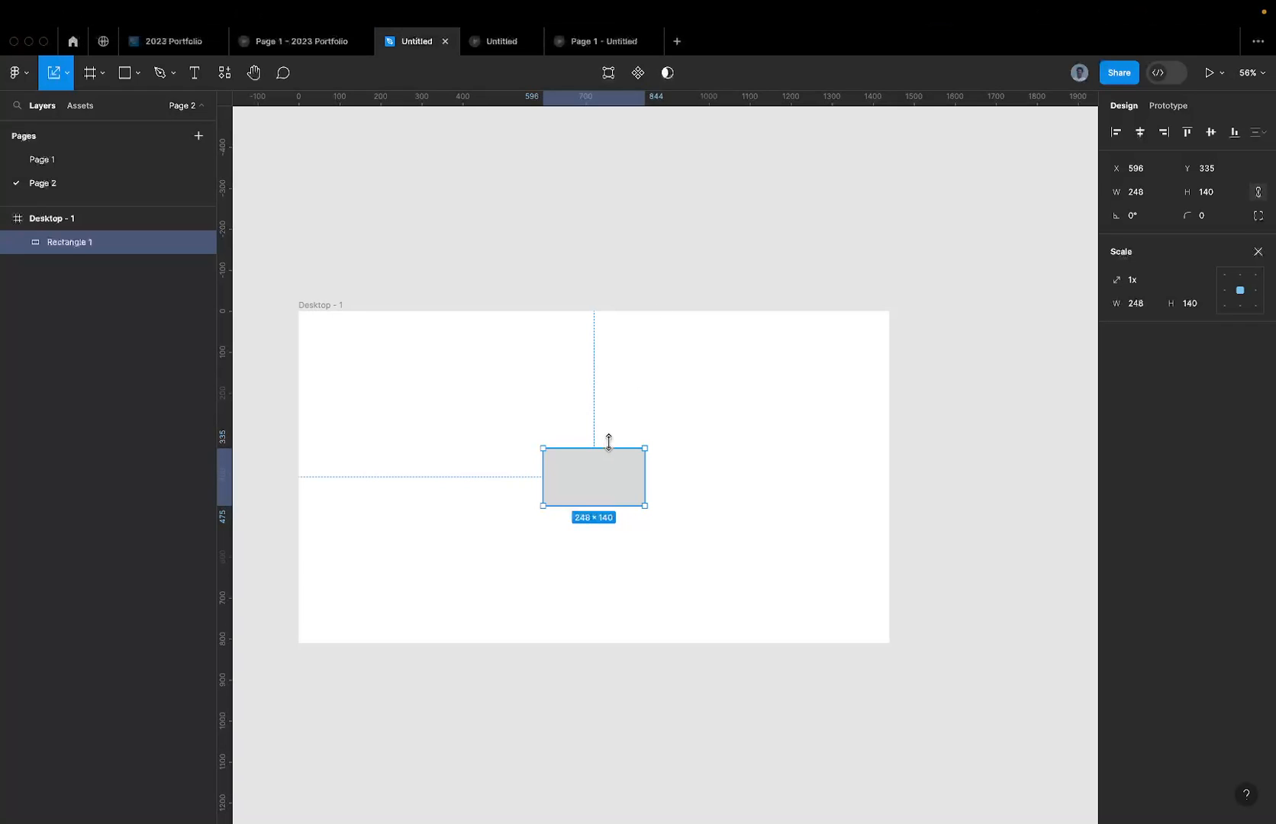
mouse_move(493, 6)
left_click(489, 51)
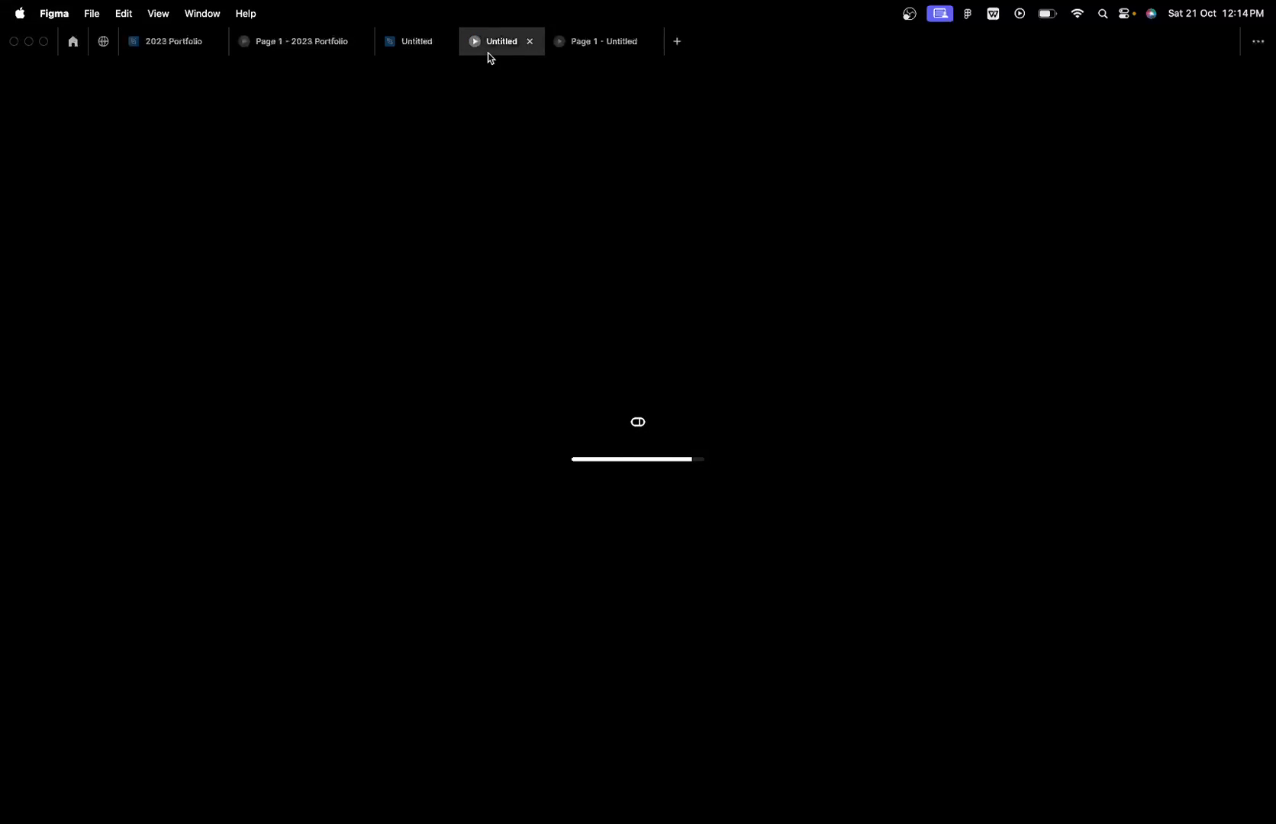
left_click(419, 50)
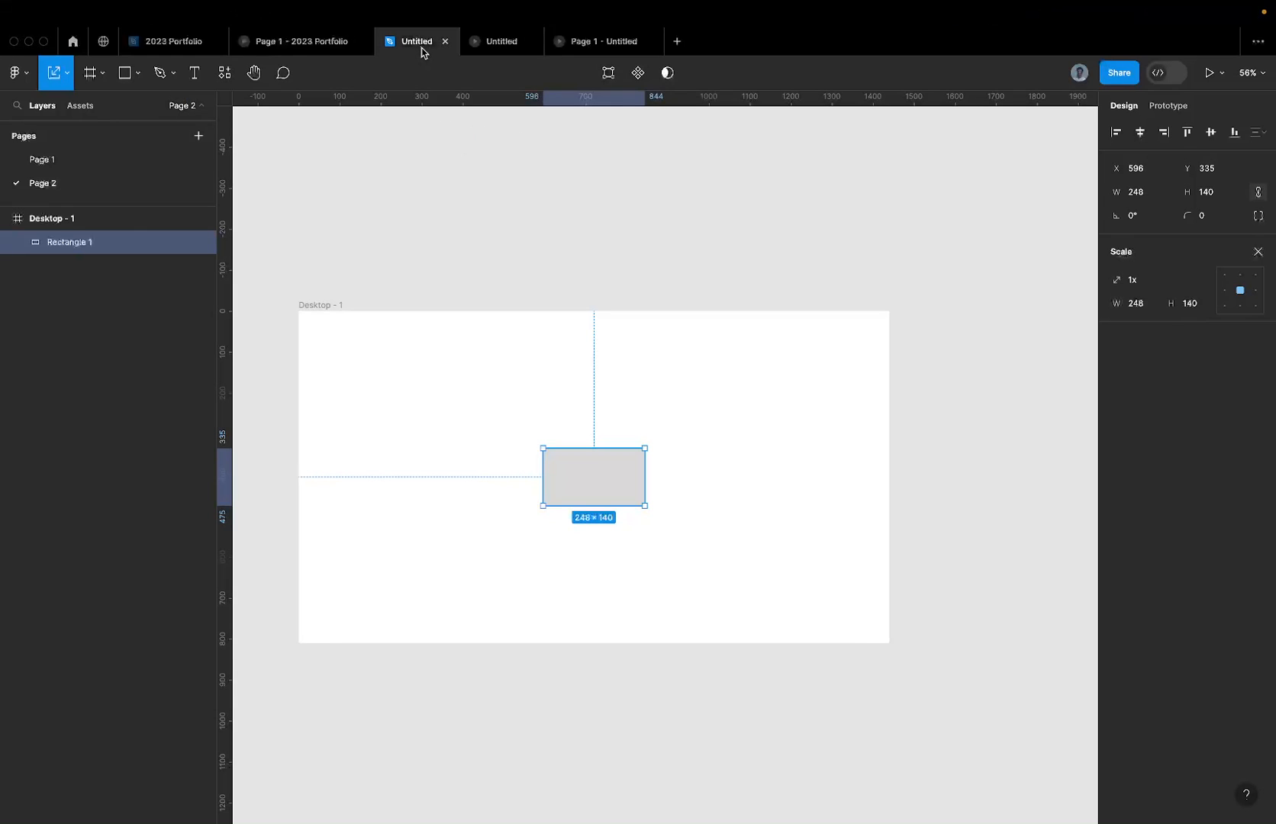
Step: Close the old Page 1 prototype and return to the design file
left_click(591, 46)
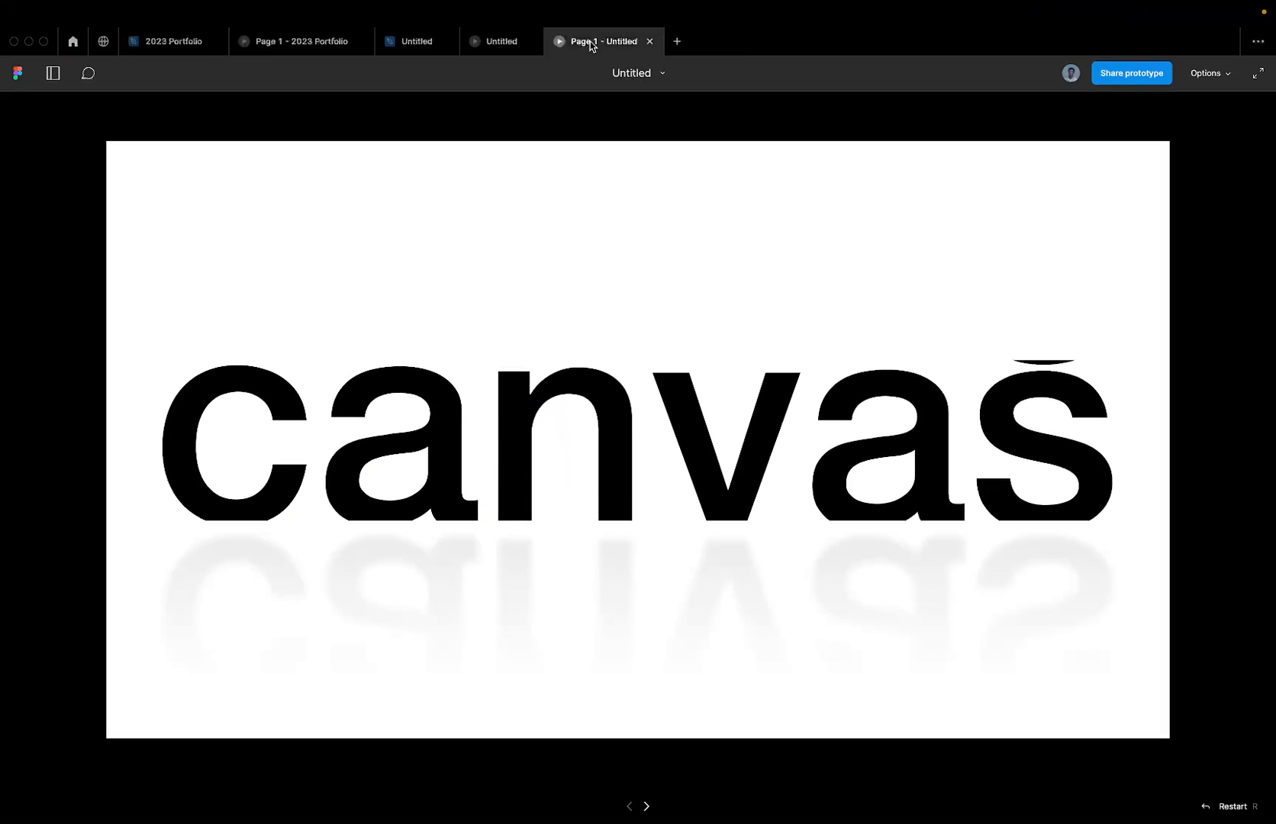
left_click(502, 44)
left_click(651, 43)
left_click(412, 40)
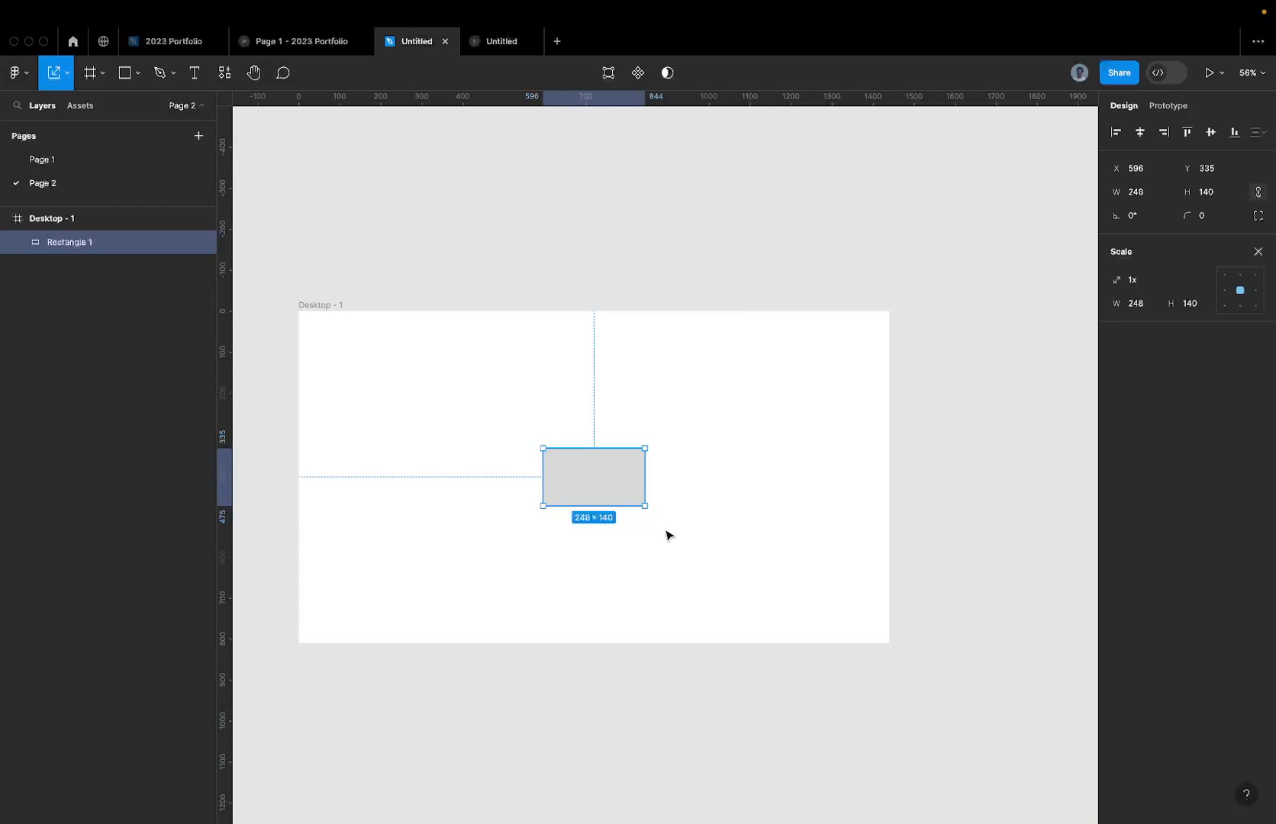
Step: Exit the Scale tool and check the rectangle in the Page 2 prototype
left_click(1258, 252)
left_click(504, 49)
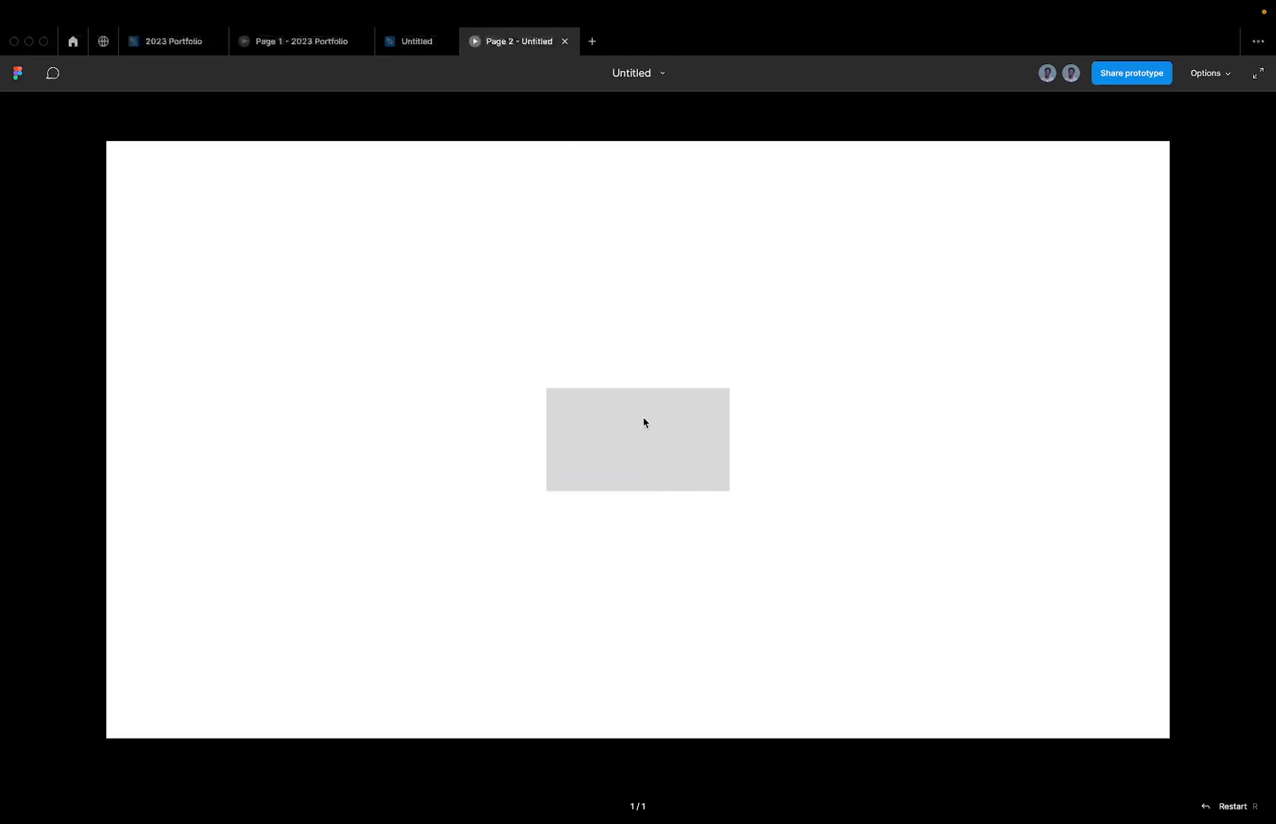
left_click(416, 50)
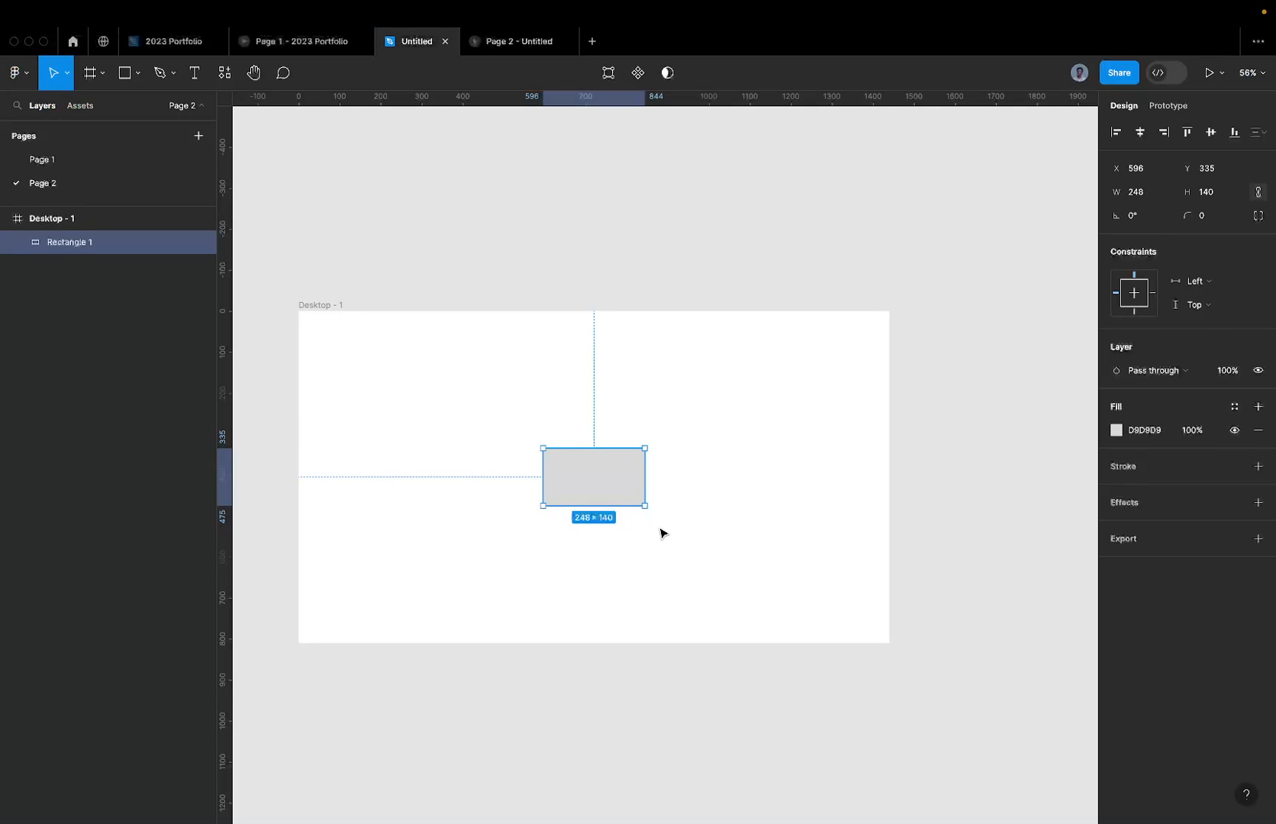
Step: Try a height of 240 for the rectangle, and undo it
left_click(1217, 194)
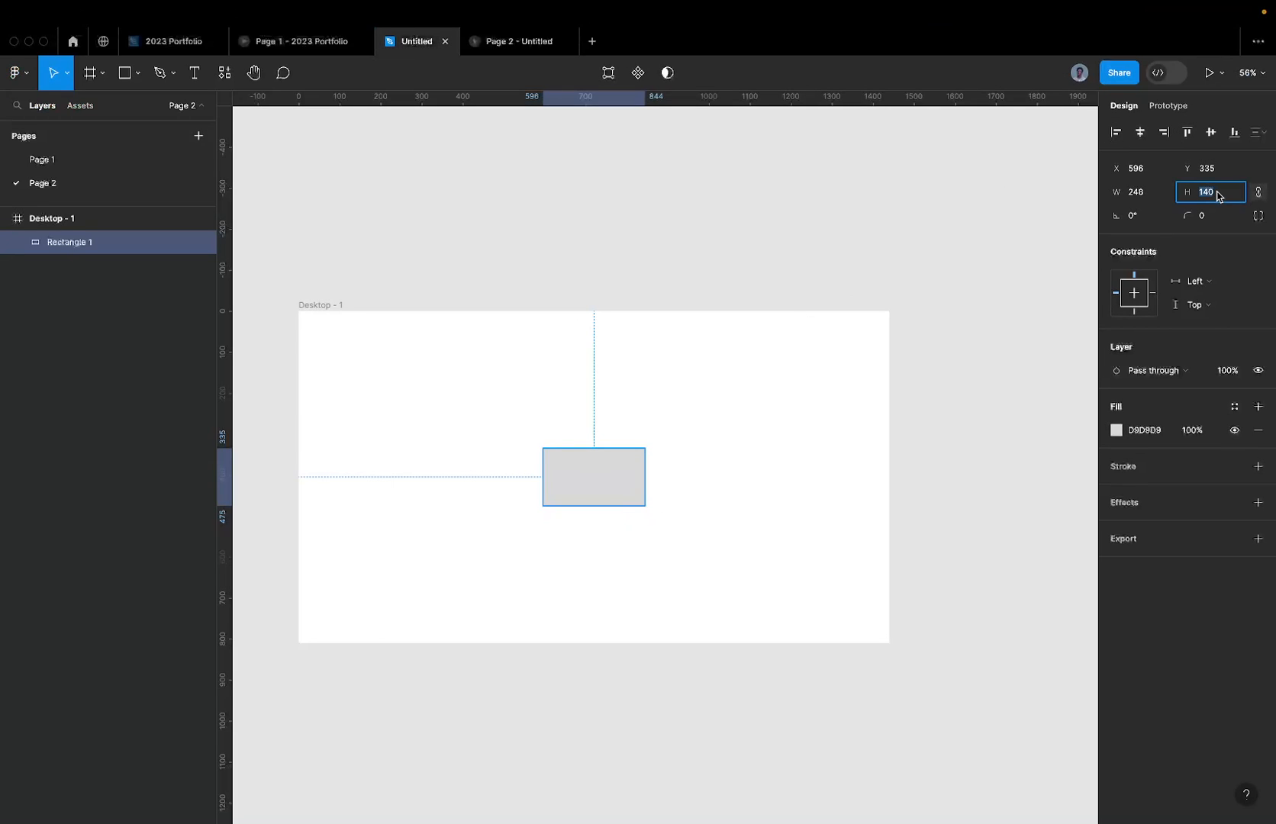
type("240")
key("Return")
key("super+z")
Step: Set the rectangle's height to 180 with its proportions constrained
left_click(1217, 194)
type("180")
key("Return")
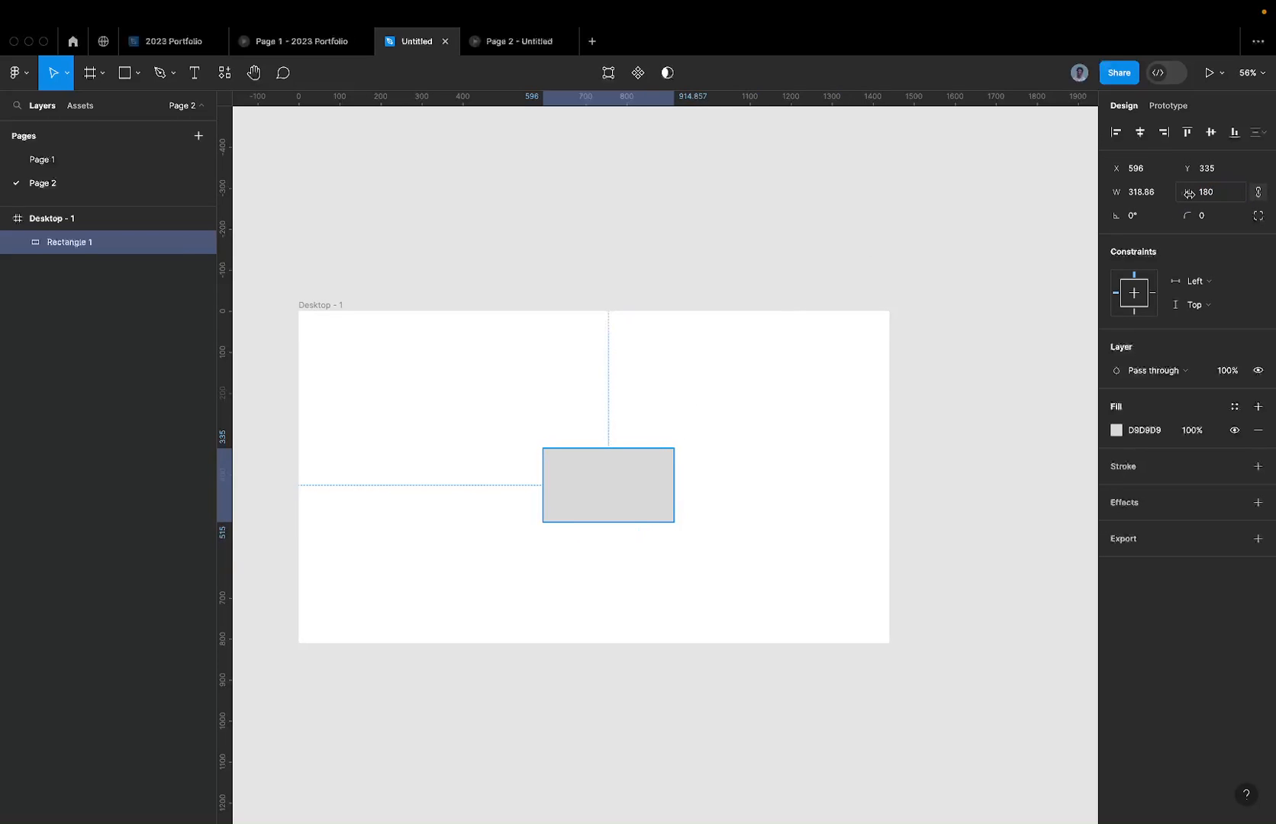
left_click(1166, 195)
key("Escape")
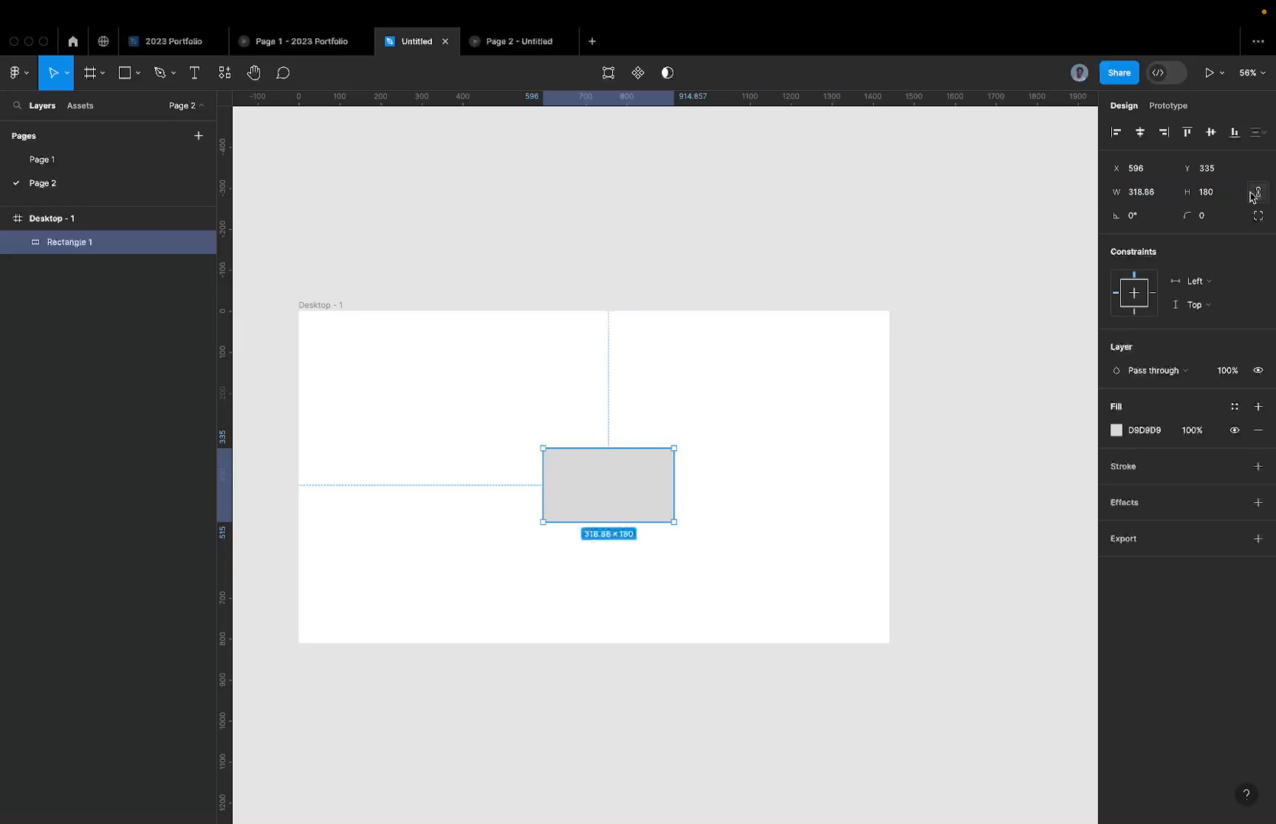
Step: Turn off the rectangle's constrained proportions, set its width to 318, and check it in the Page 2 prototype
left_click(1159, 196)
left_click(1159, 196)
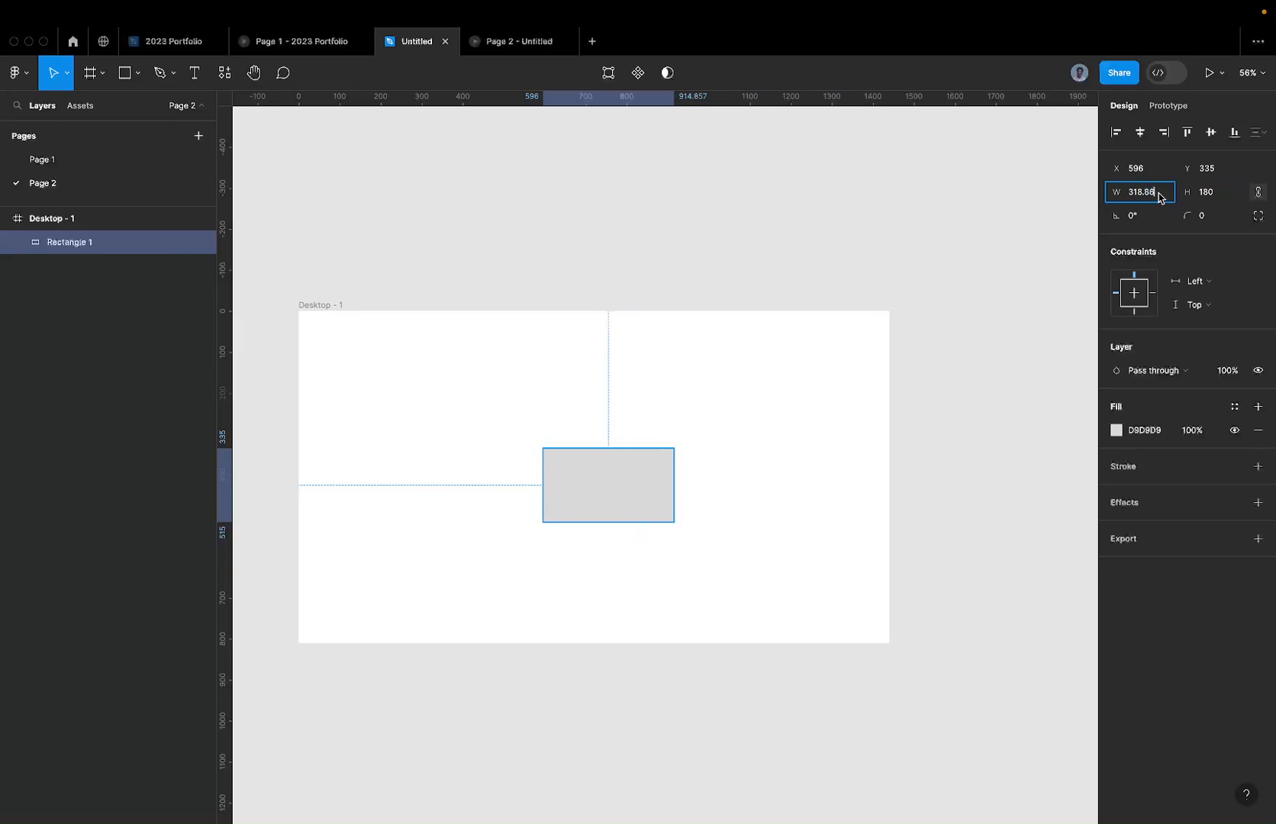
left_click(1261, 193)
key("Right")
key("Return")
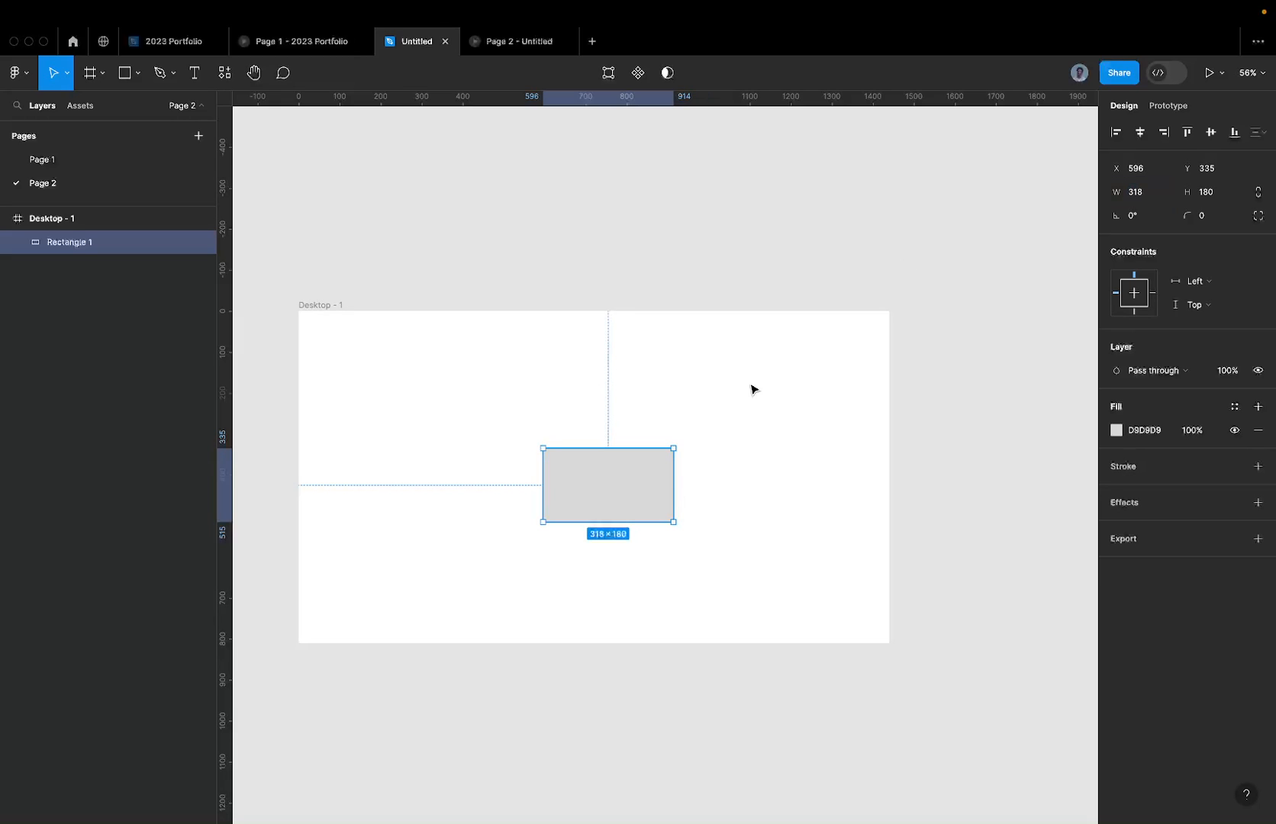
left_click(504, 45)
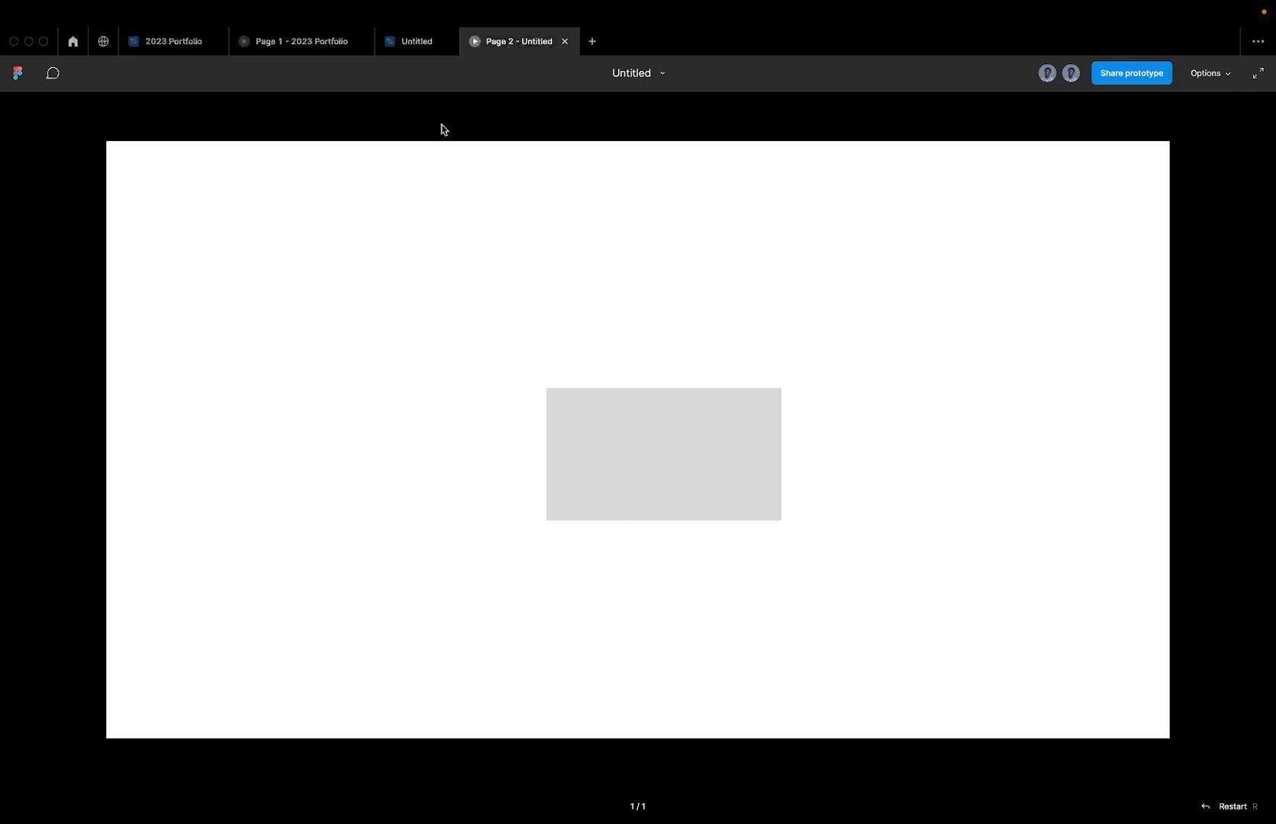
left_click(389, 47)
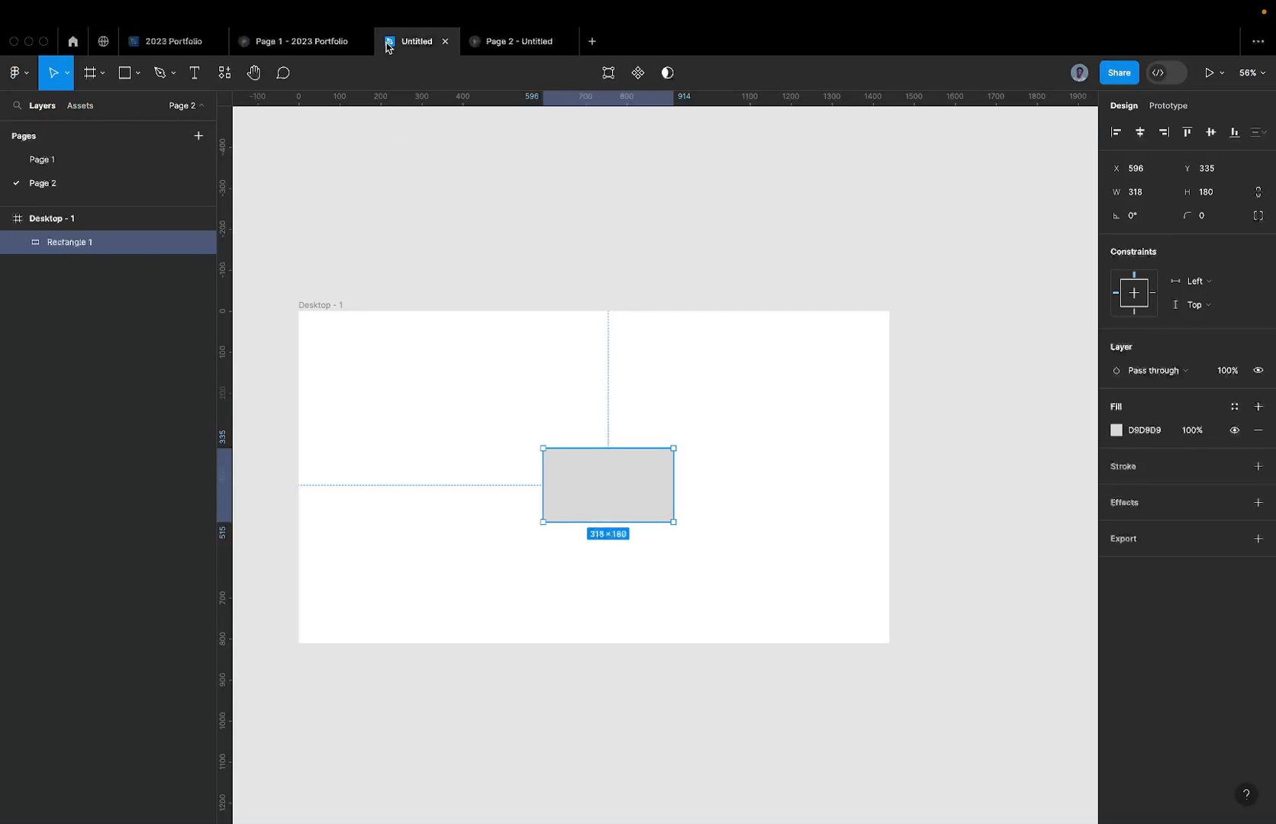
Step: Shift the rectangle slightly within the desktop frame and place two copies of it above the frame, one above the other
mouse_move(626, 491)
left_mouse_down()
mouse_move(601, 487)
mouse_move(617, 483)
left_mouse_up()
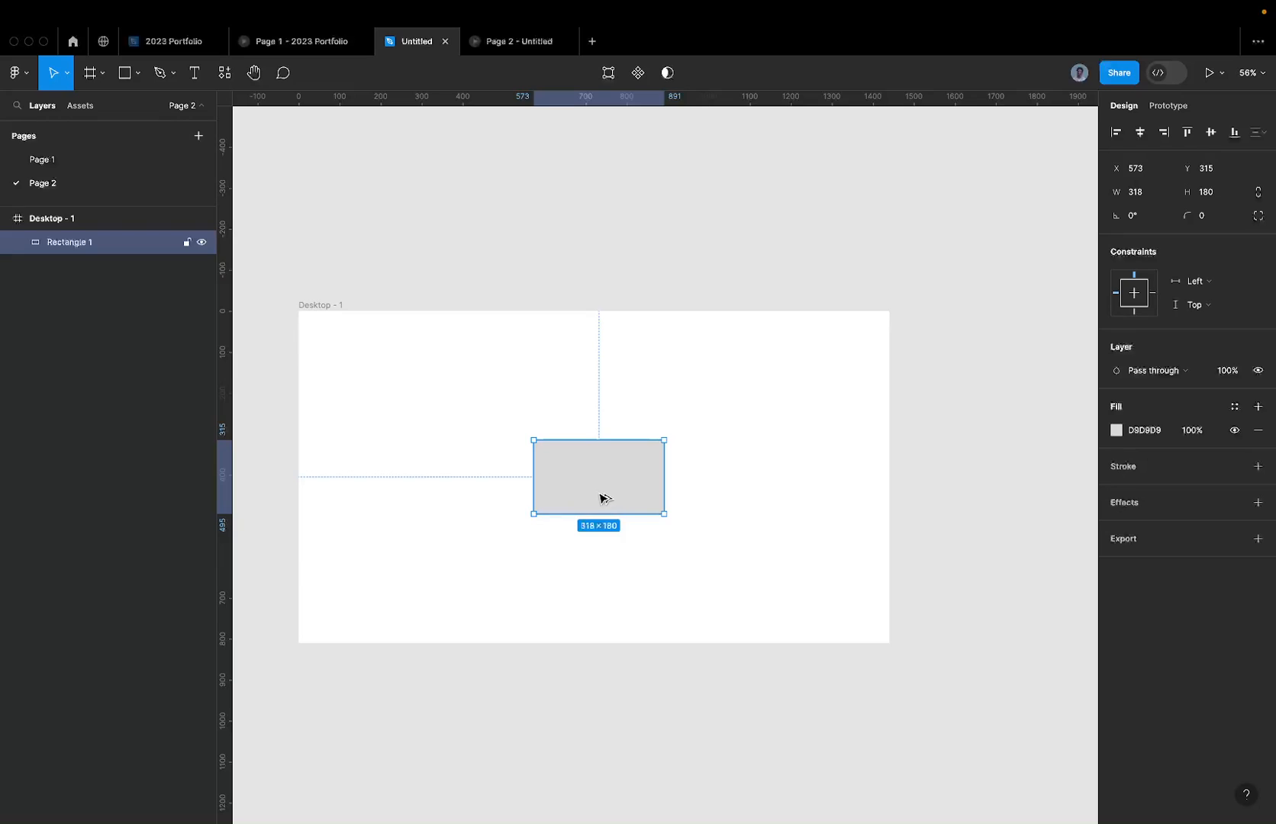
left_click_drag(601, 498, 566, 221)
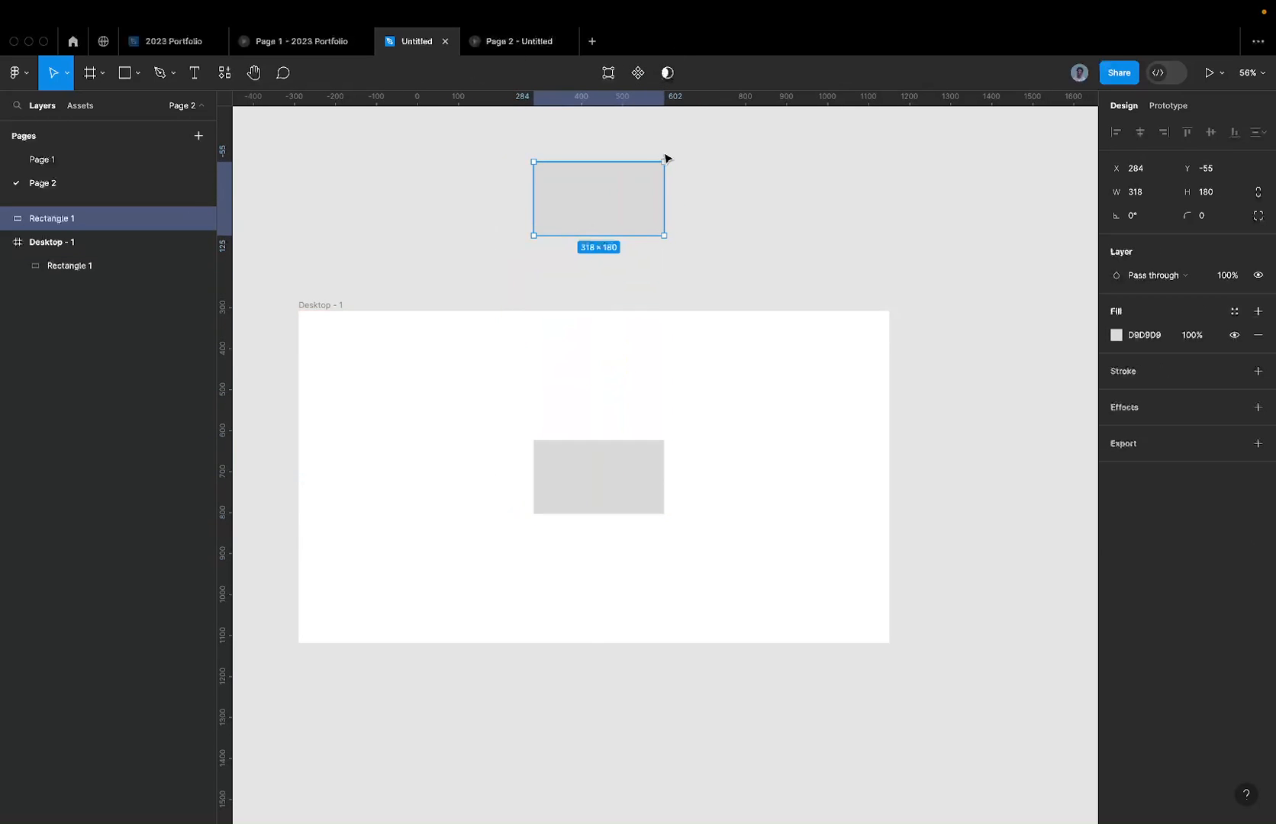
scroll(672, 173, "up", 3)
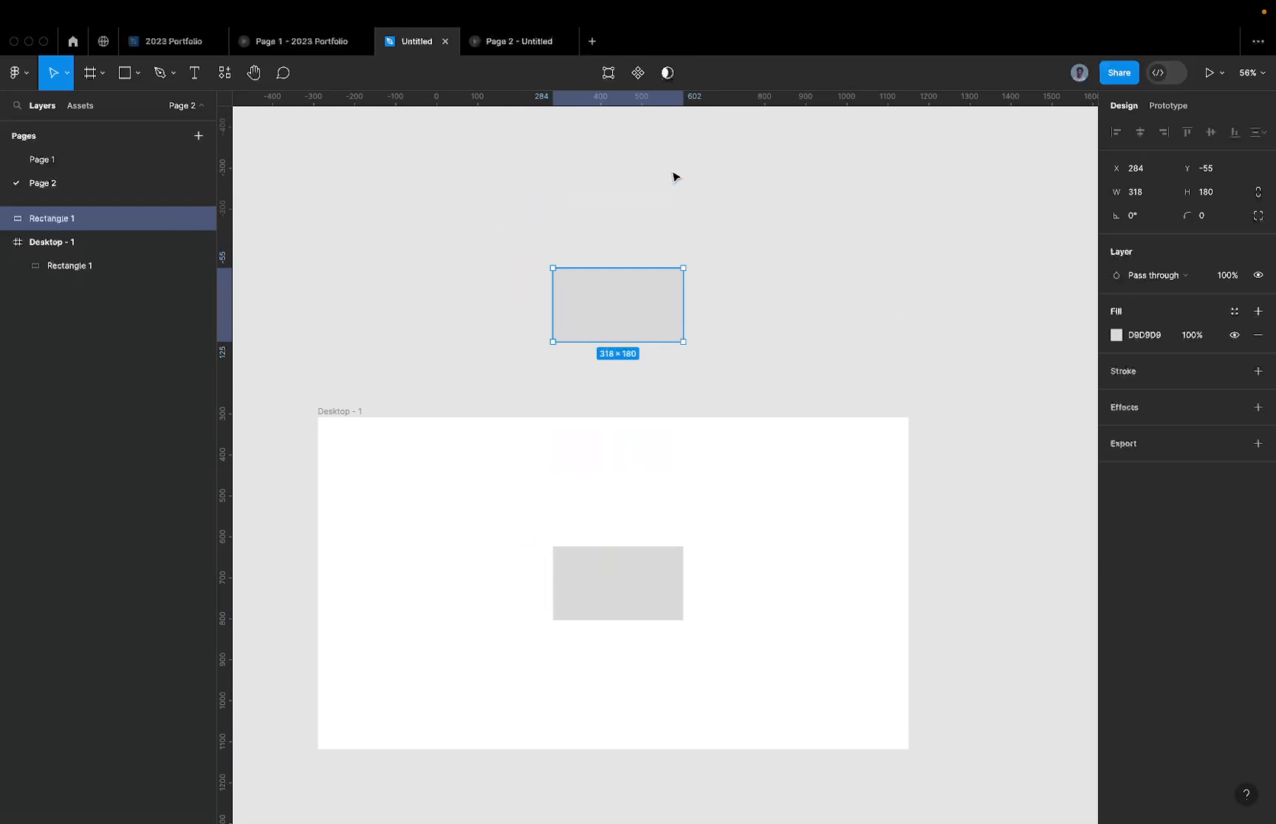
left_click_drag(617, 305, 617, 214)
left_click_drag(624, 313, 621, 390)
key("ctrl+z")
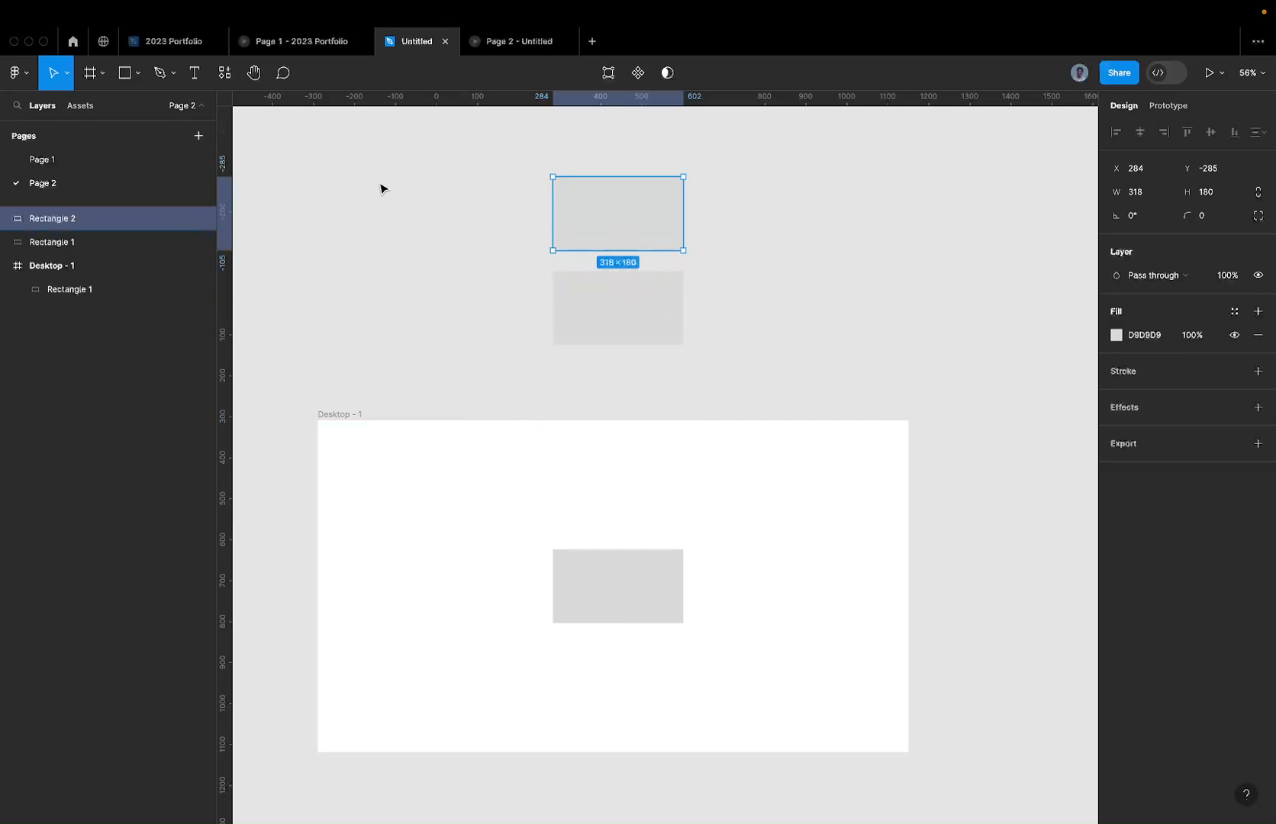
Step: Scale the topmost rectangle copy down proportionally to about 50 × 28
left_click_drag(683, 247, 566, 186)
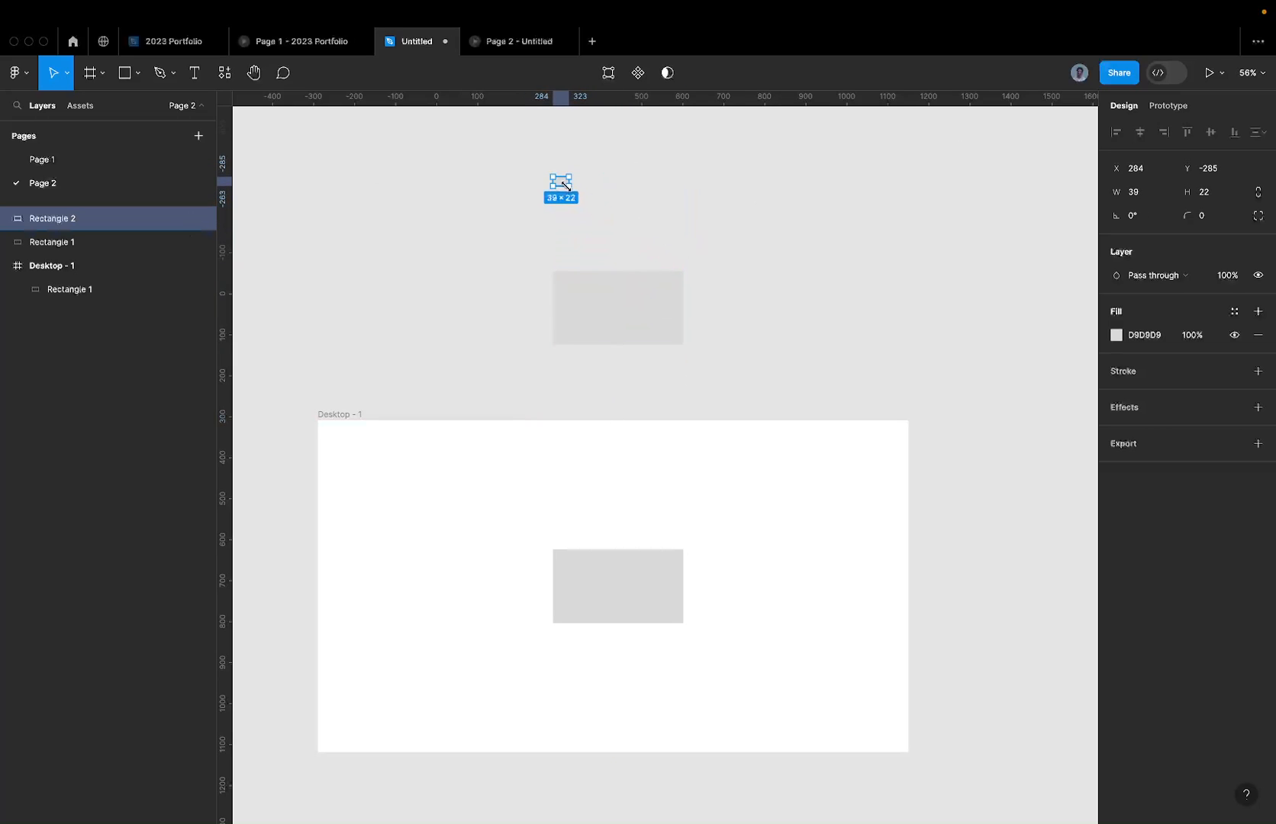
scroll(566, 186, "up", 5)
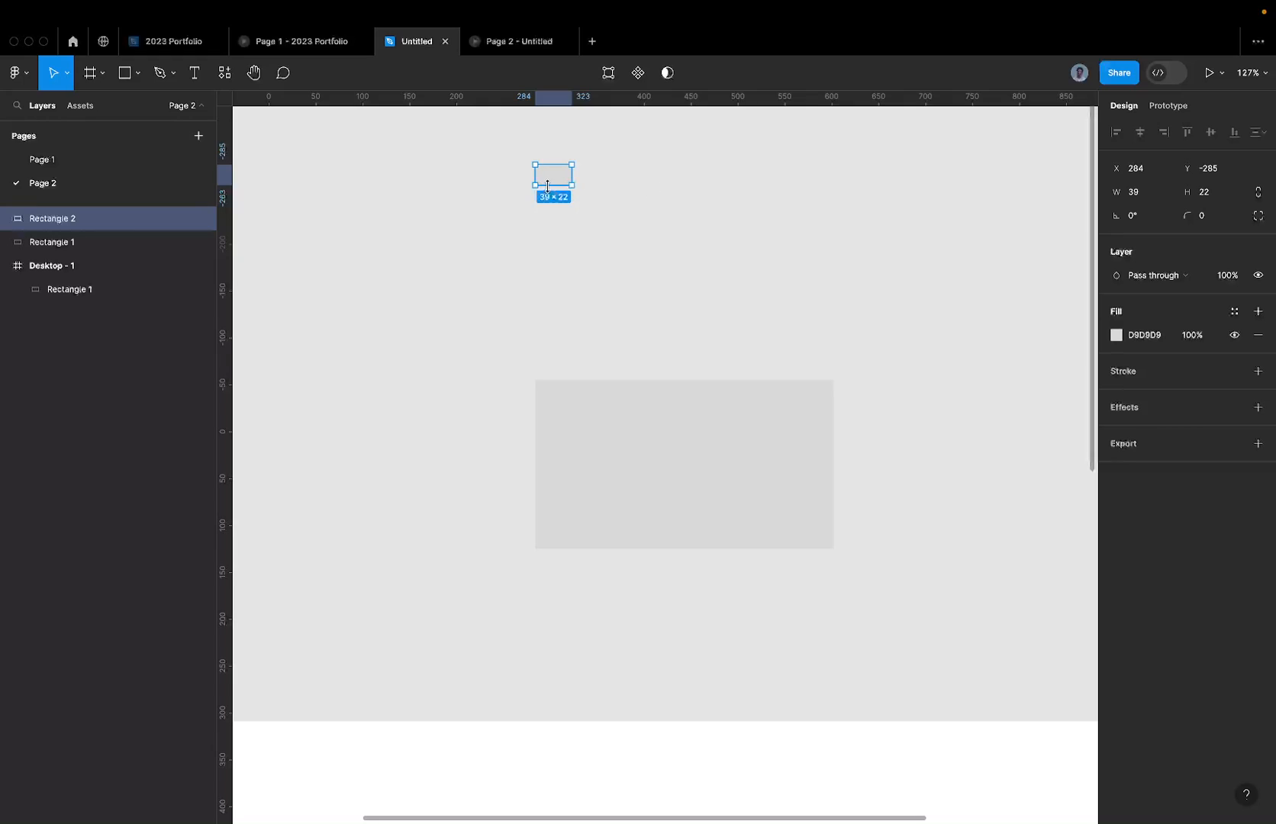
left_click_drag(574, 187, 579, 192)
scroll(580, 192, "down", 2)
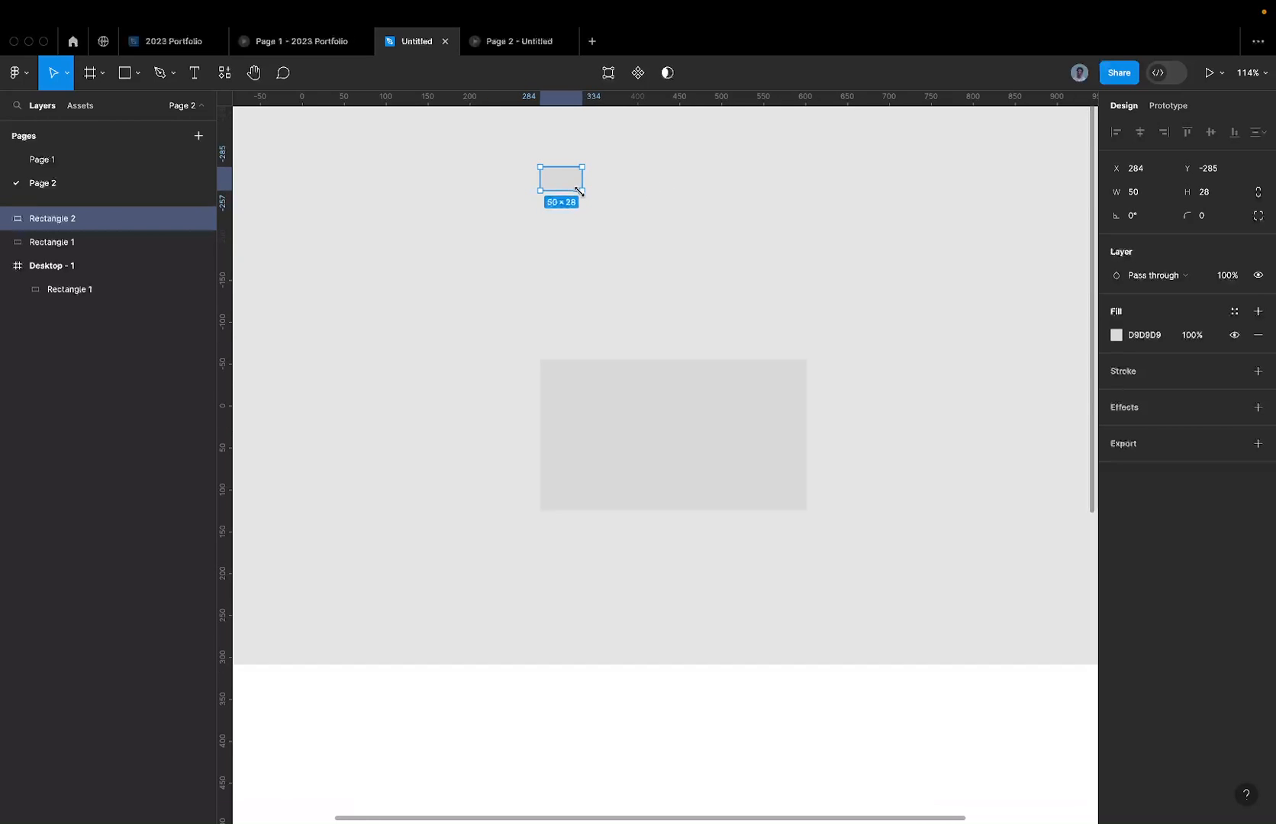
Step: Set the small rectangle's height to 40 with constrained proportions, and its width to 71 with the constraint off
left_click(1220, 197)
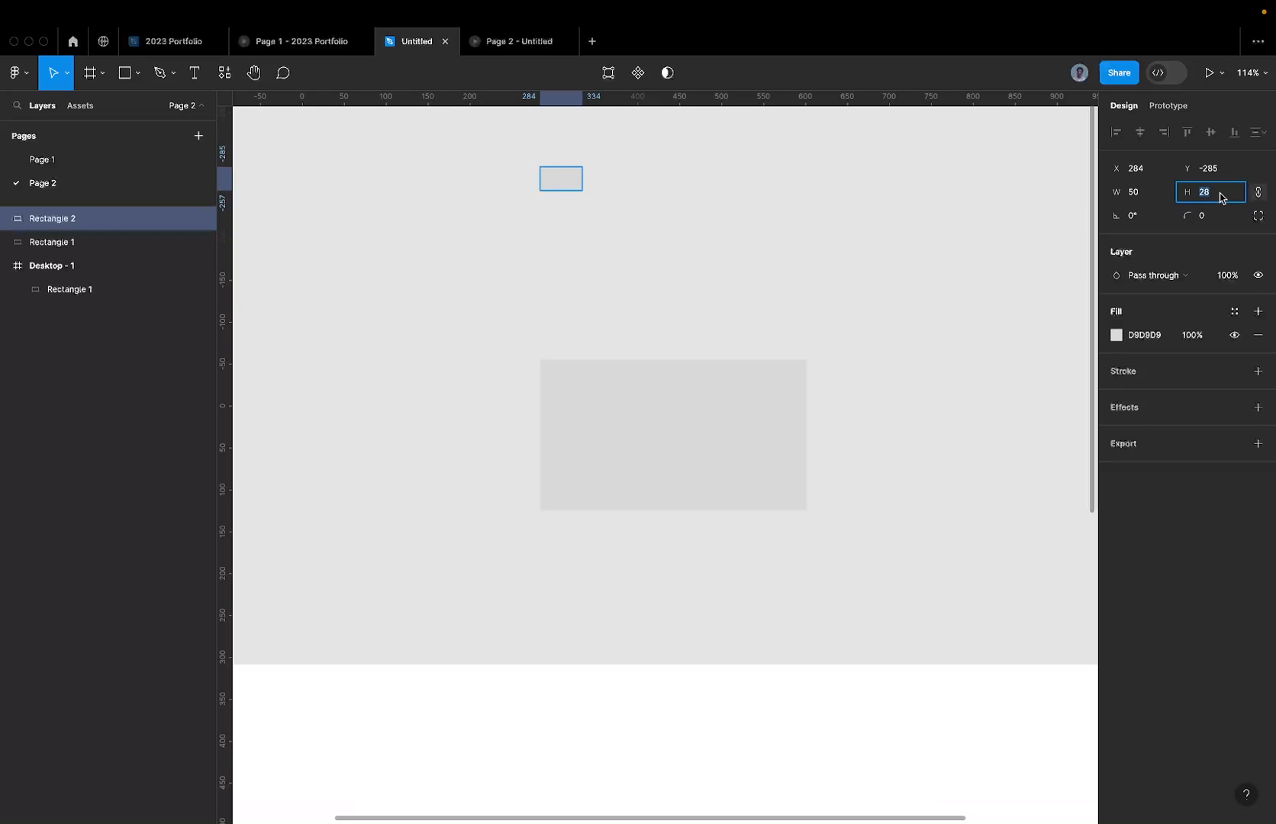
type("40")
key("Return")
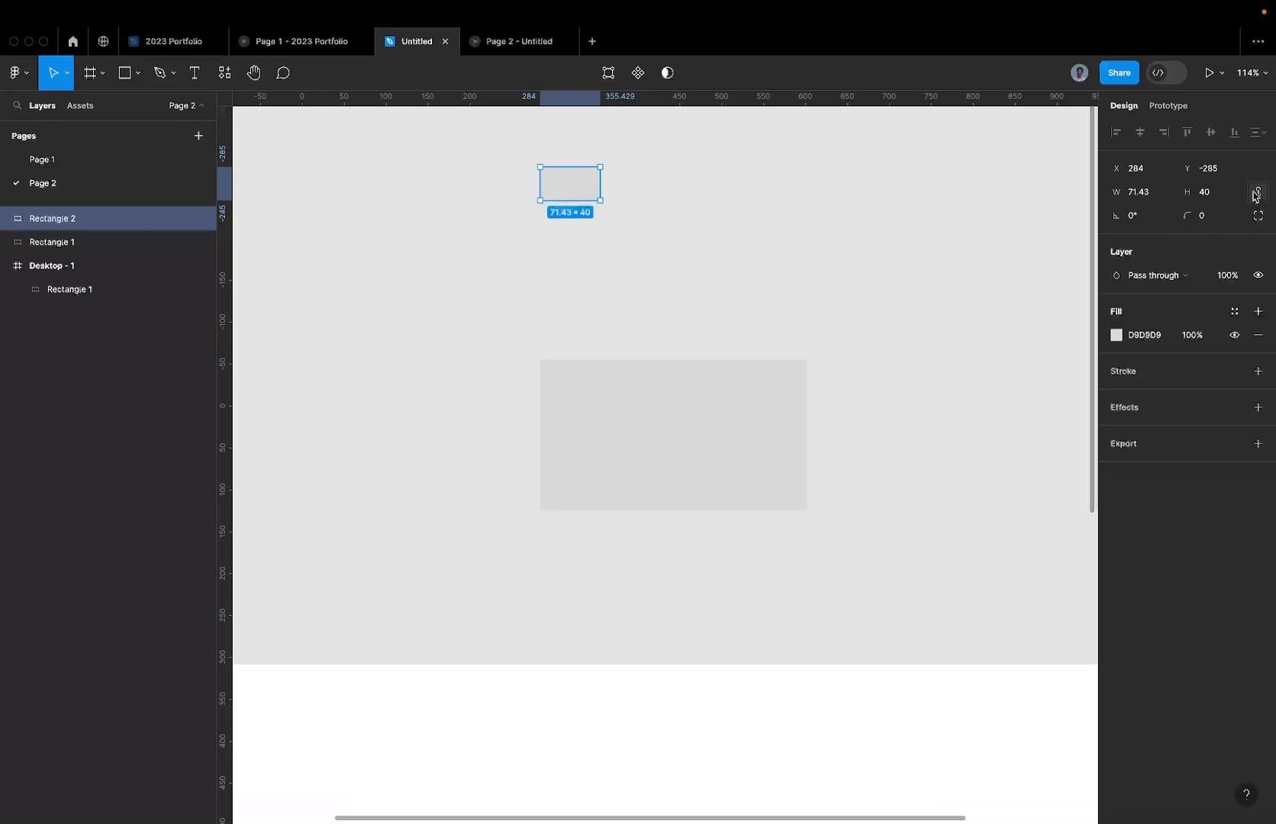
left_click(1158, 189)
left_click(1158, 189)
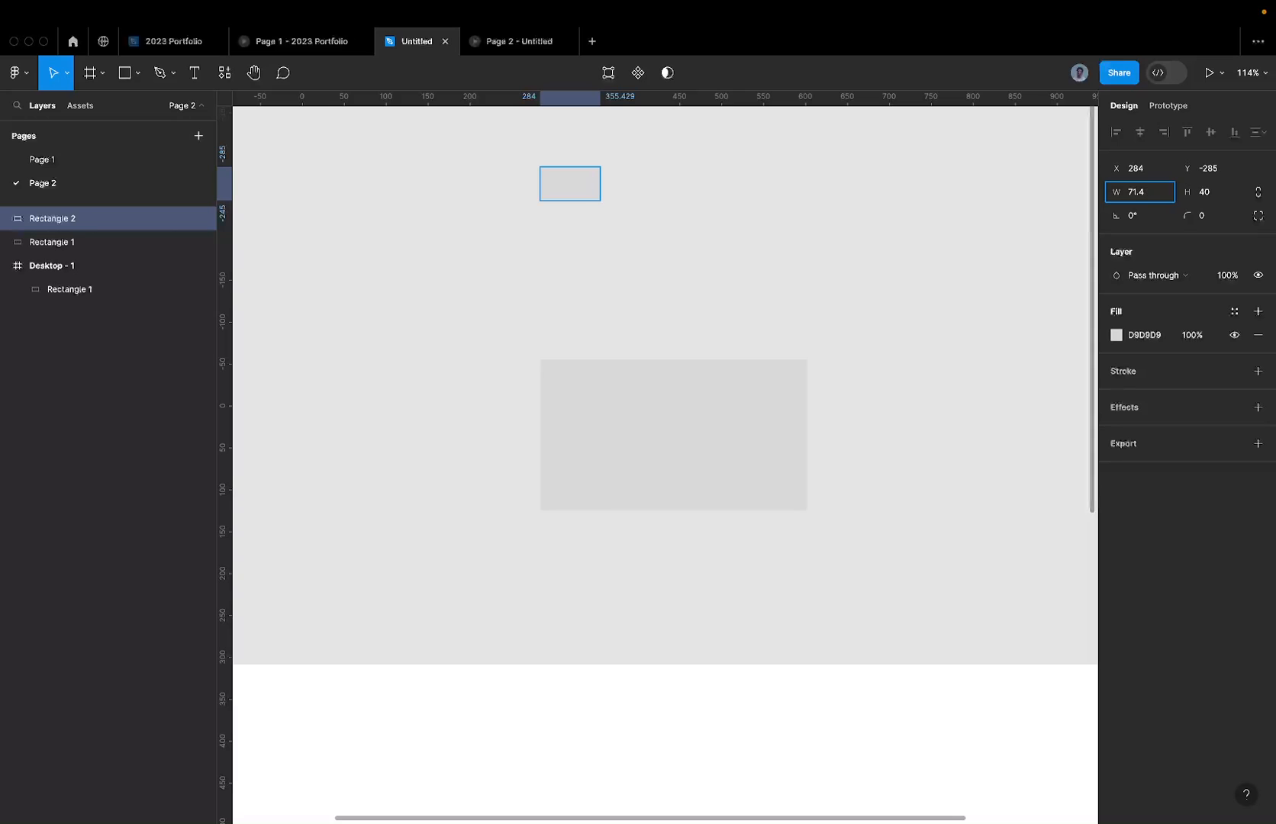
key("Return")
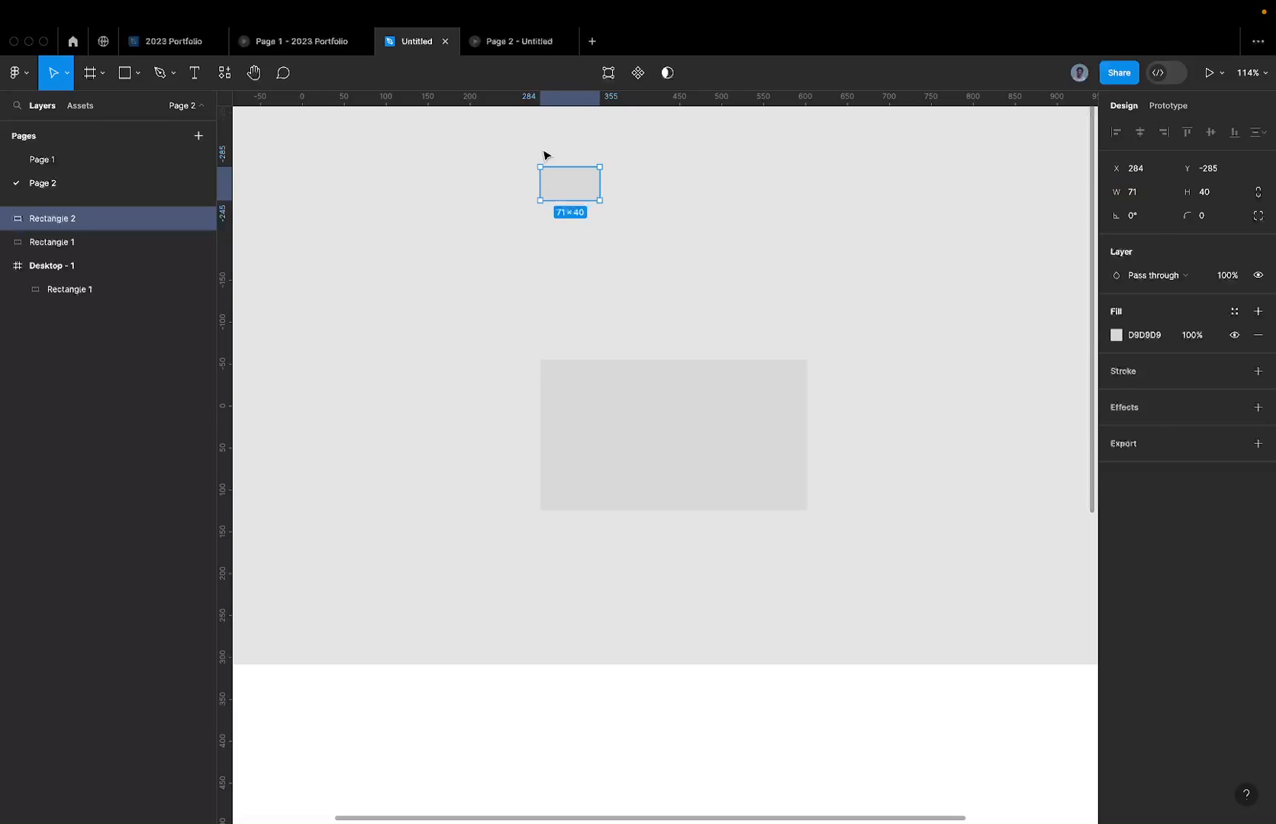
Step: Place the small rectangle in the desktop frame above the large one and compare both sizes in the Page 2 prototype
scroll(544, 157, "down", 5)
left_click_drag(559, 174, 586, 438)
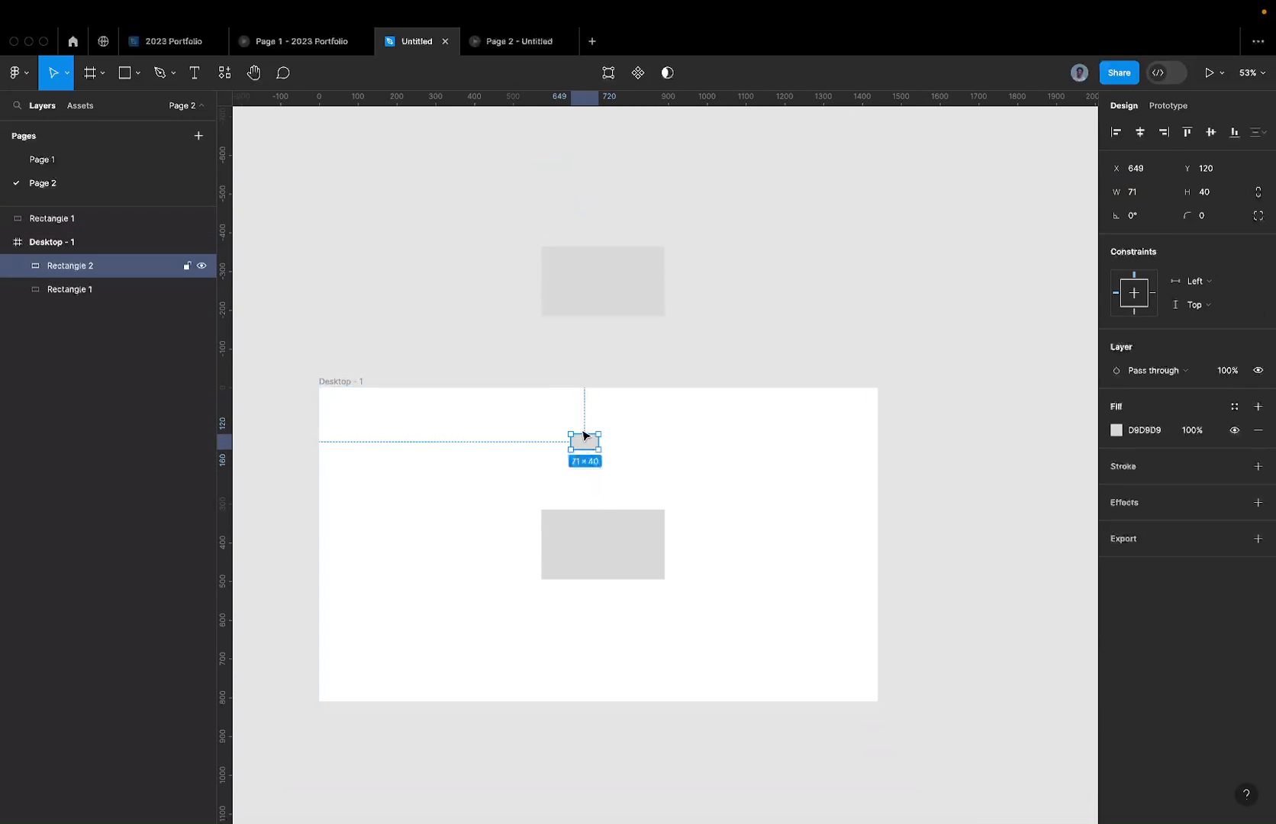
left_click(504, 47)
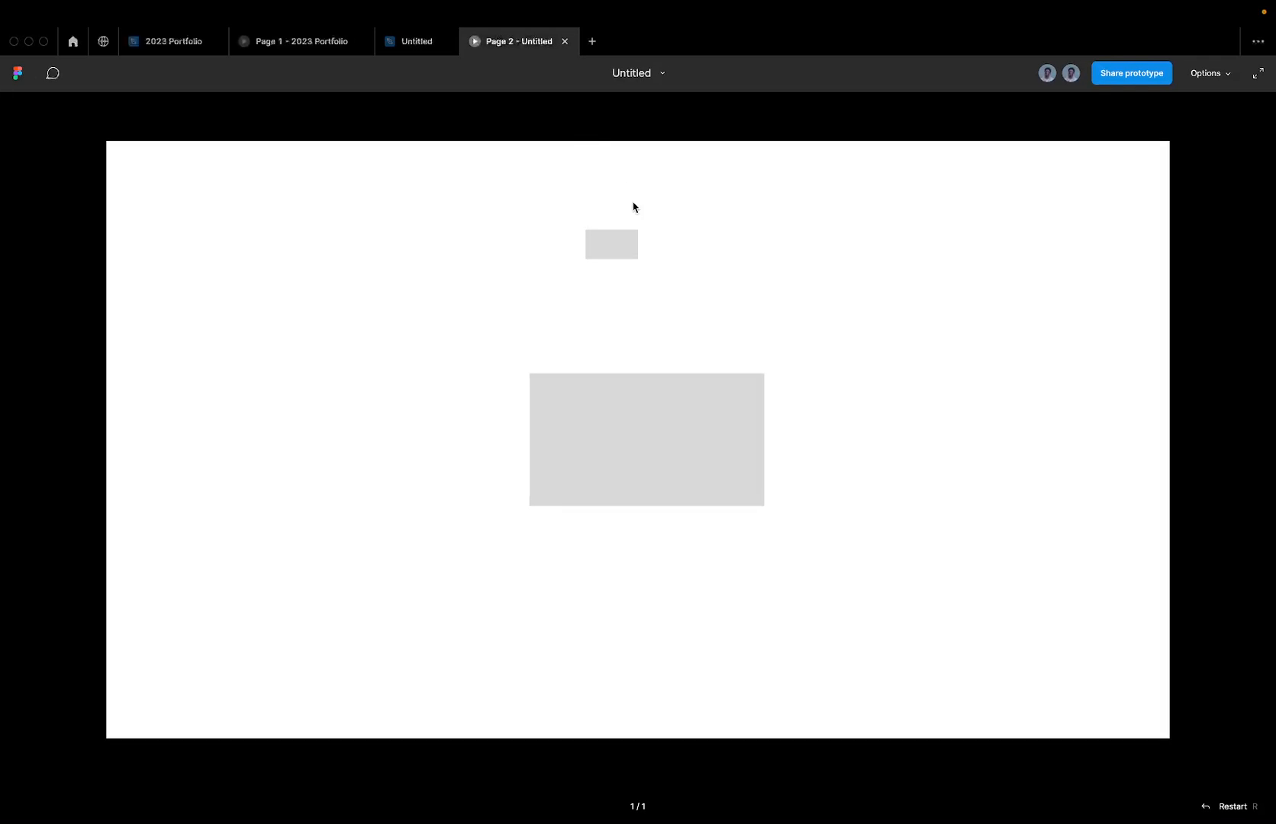
left_click(410, 47)
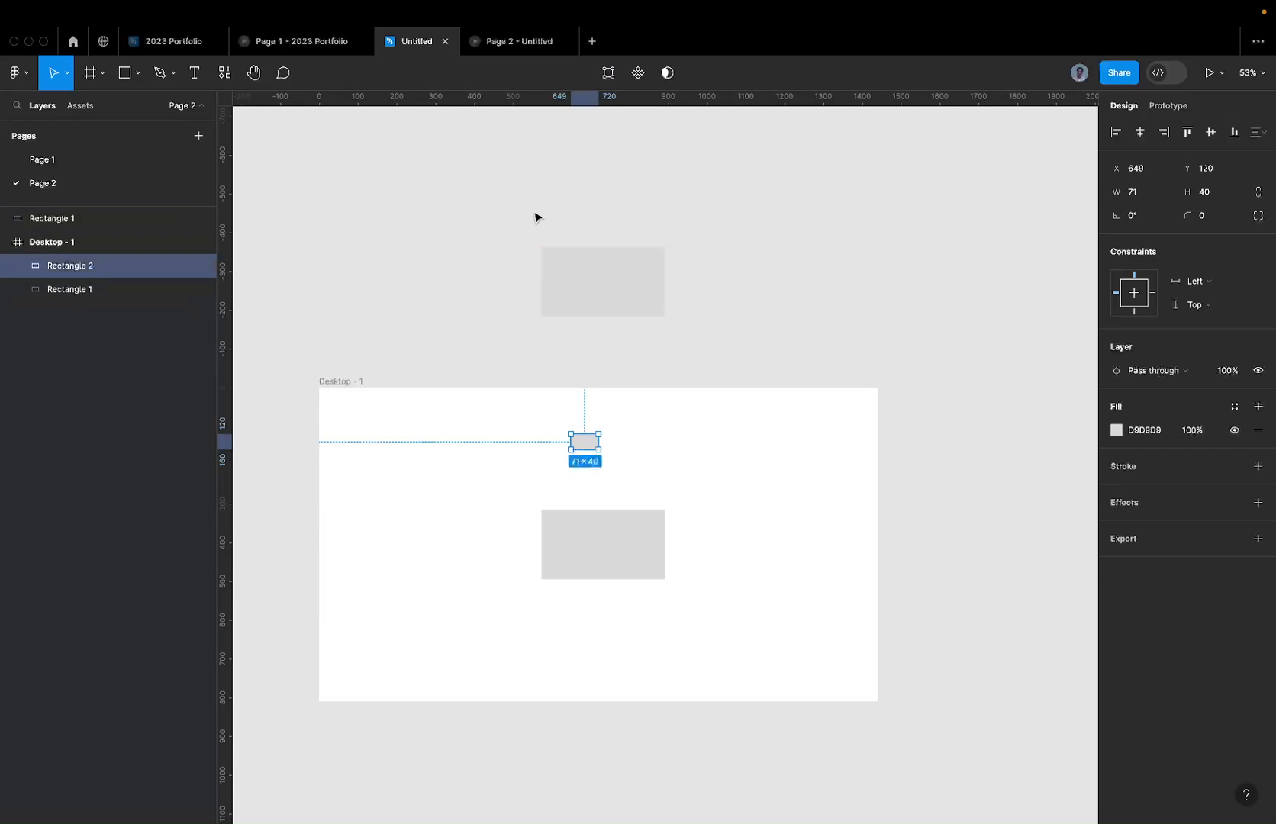
left_click(482, 53)
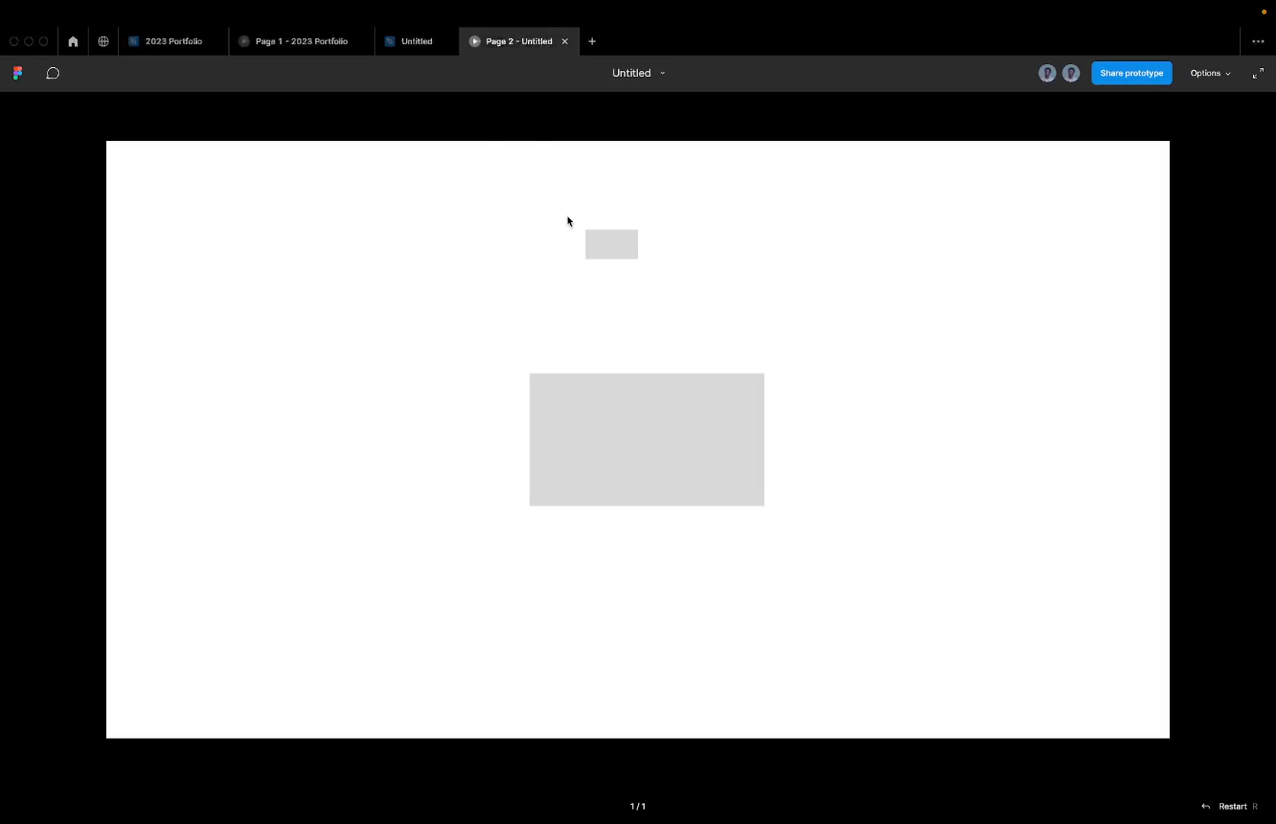
left_click(414, 53)
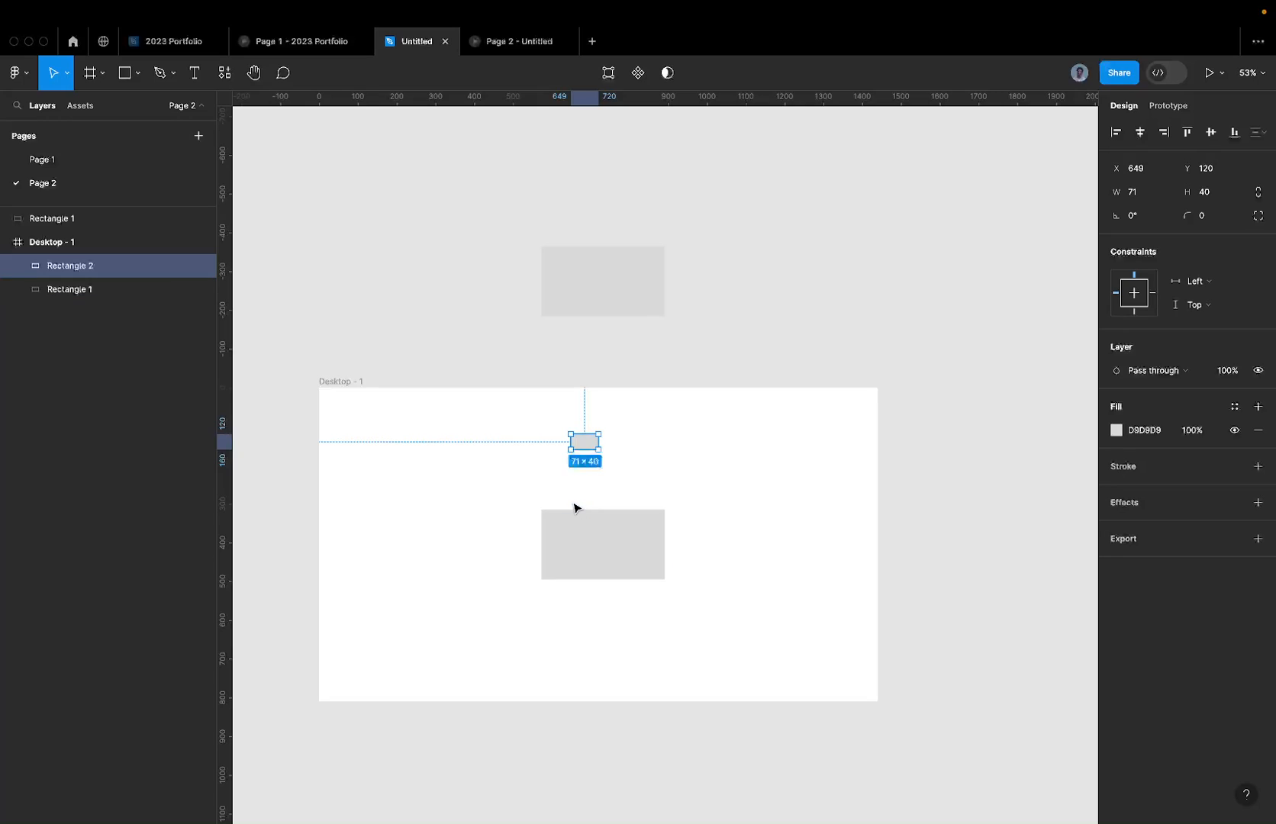
Step: Move the small rectangle out of the desktop frame to just above the large copy outside it
scroll(624, 433, "up", 5)
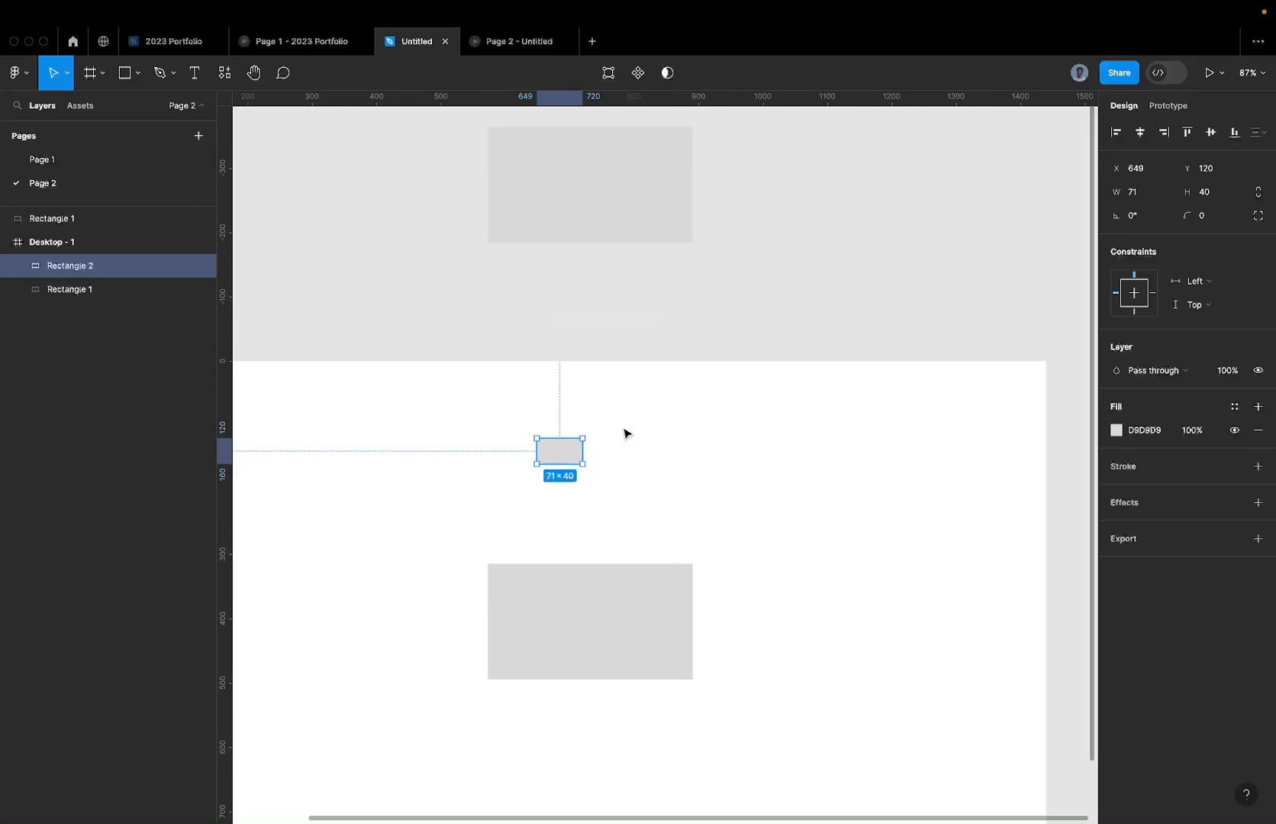
scroll(624, 433, "down", 1)
left_click(552, 603)
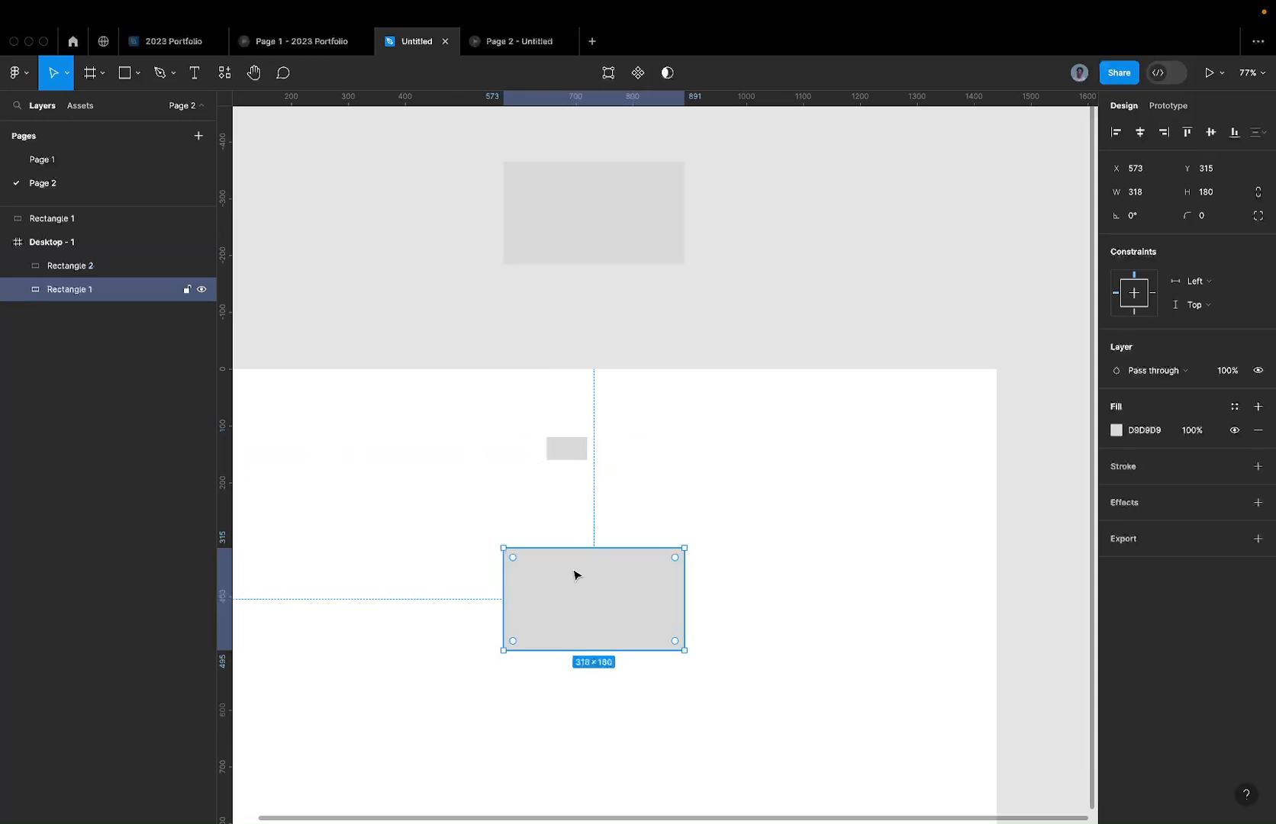
left_click_drag(565, 448, 527, 151)
Step: Change the fill of both rectangles above the desktop frame to 000000
left_click(578, 212, "shift")
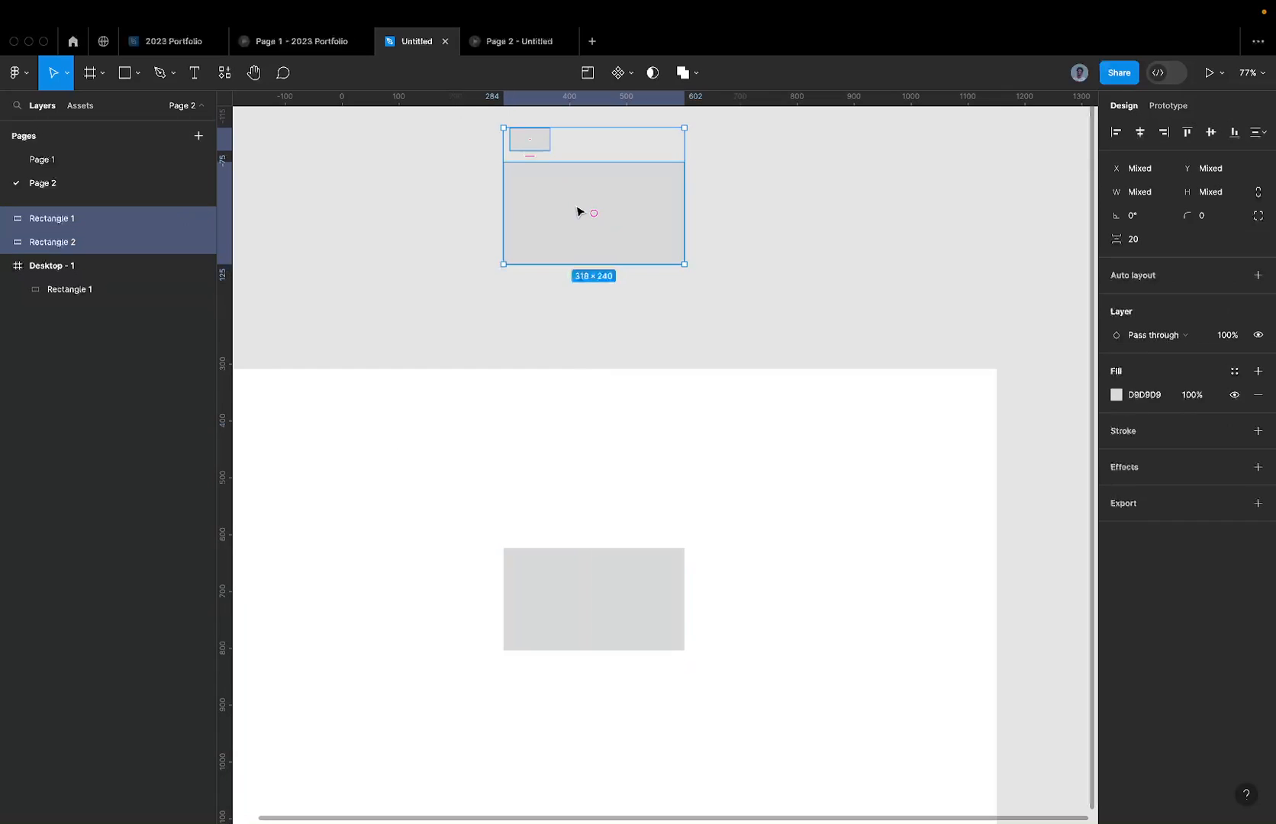
left_click(1150, 403)
type("0")
key("Return")
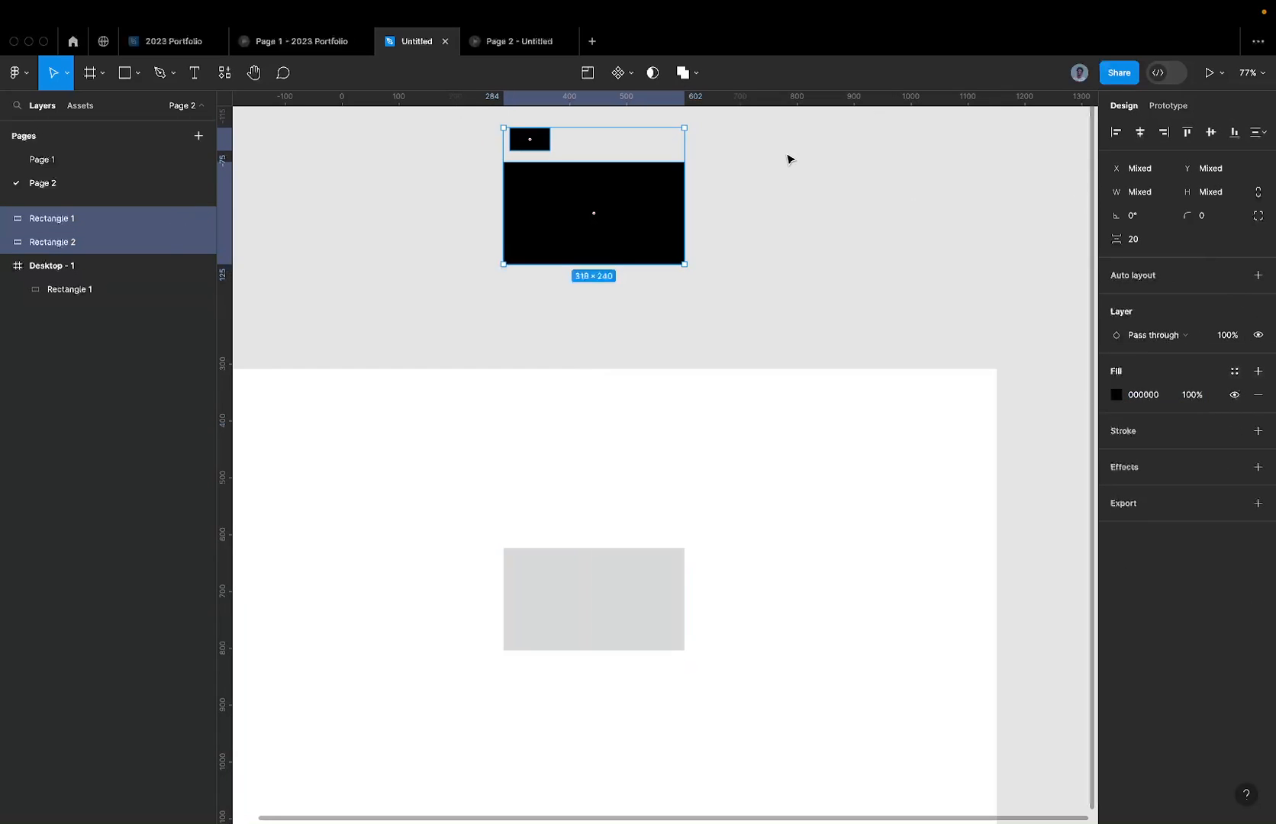
left_click(817, 194)
scroll(816, 194, "up", 2)
scroll(816, 193, "left", 1)
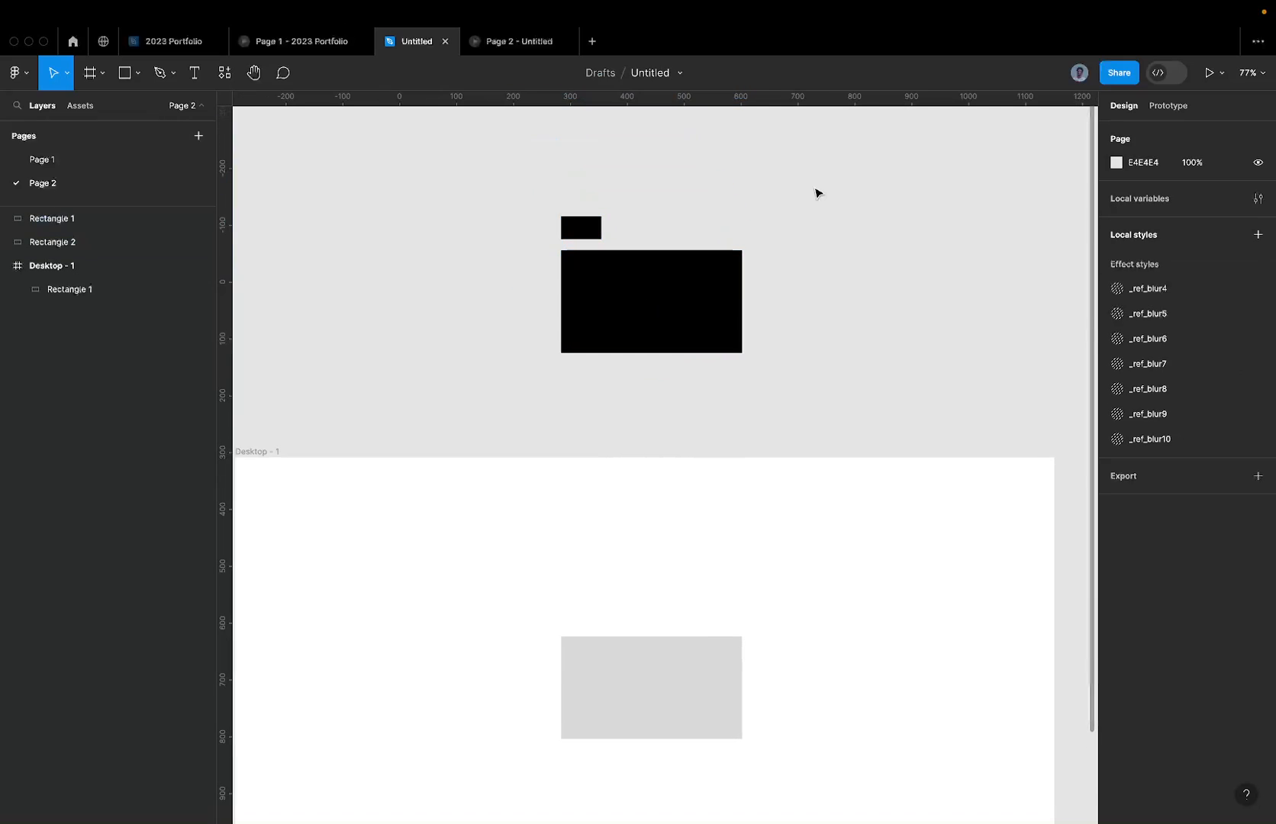
Step: Rename both black rectangles as Image, and replace that name with Img
left_click(695, 289)
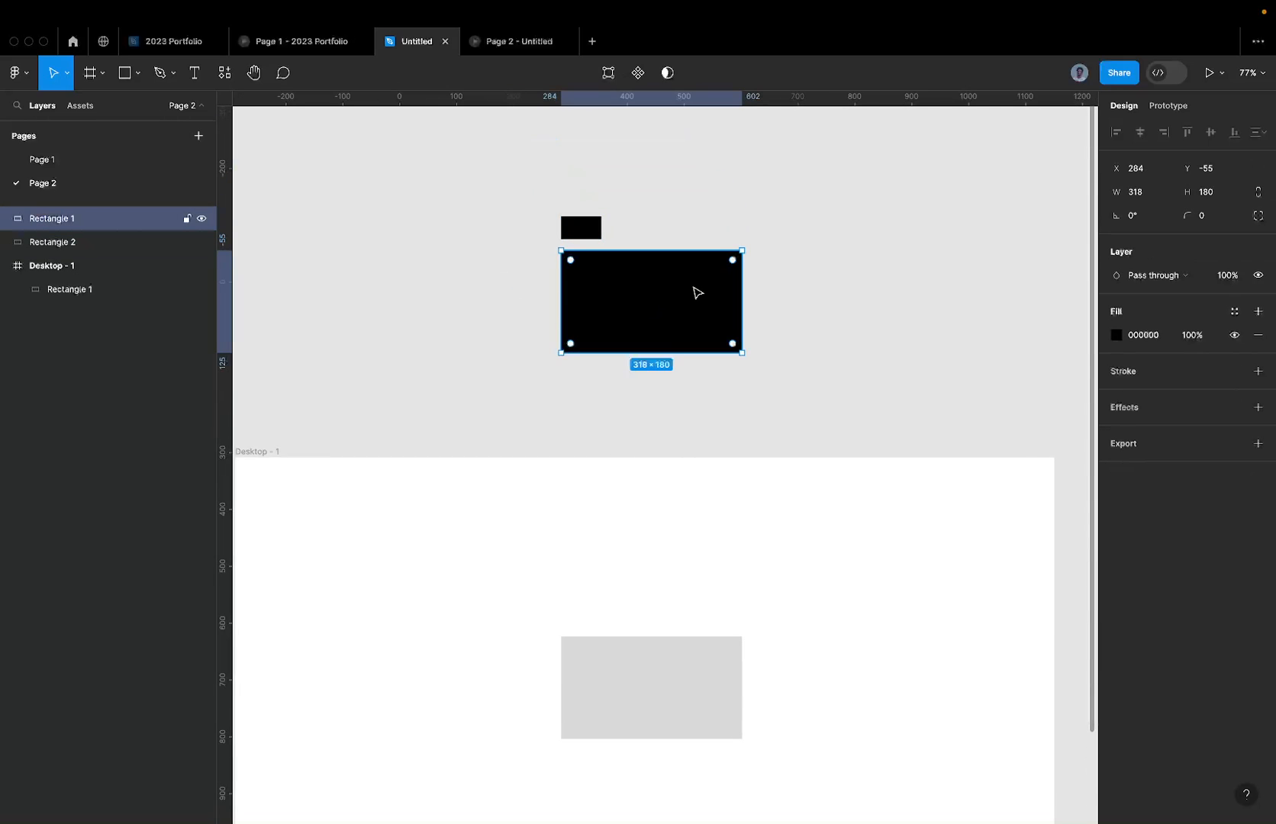
left_click(598, 236)
left_click(623, 295)
left_click(584, 234, "shift")
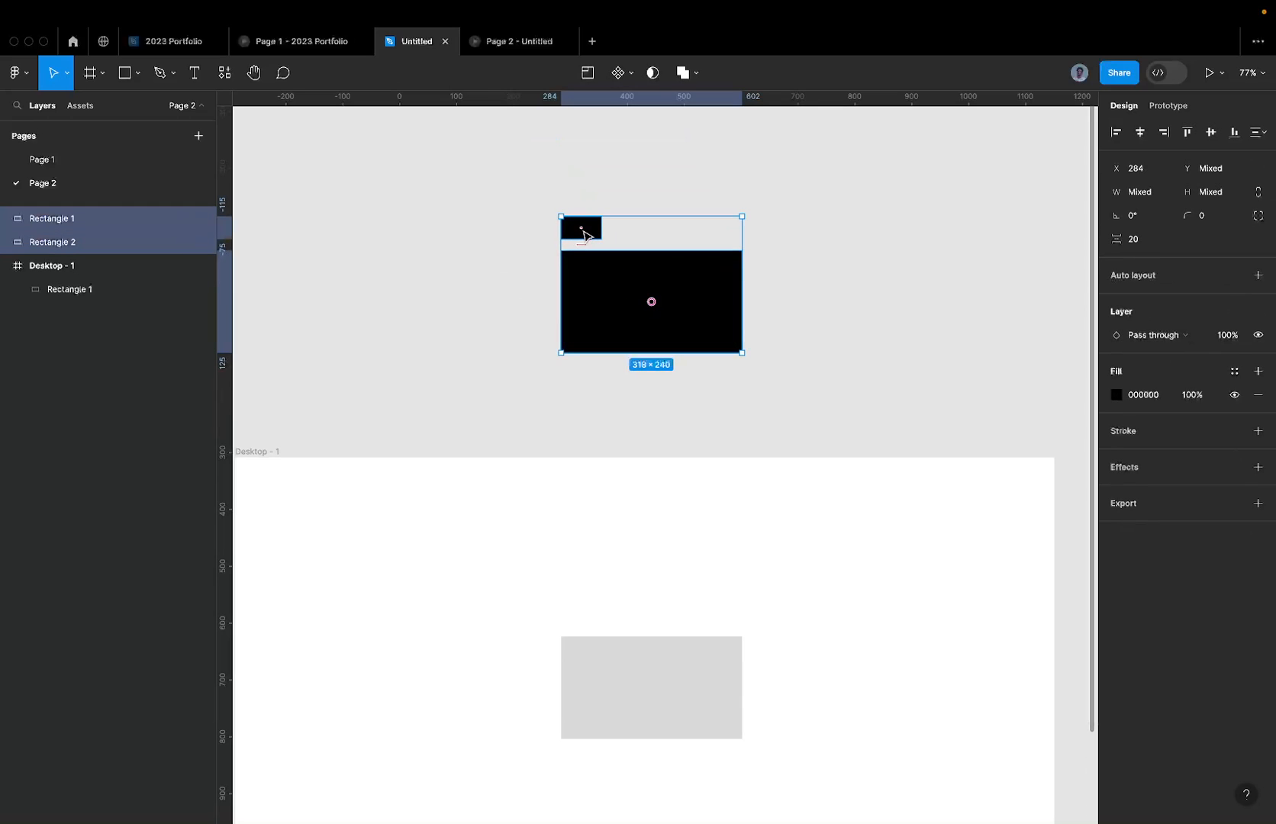
key("super+r")
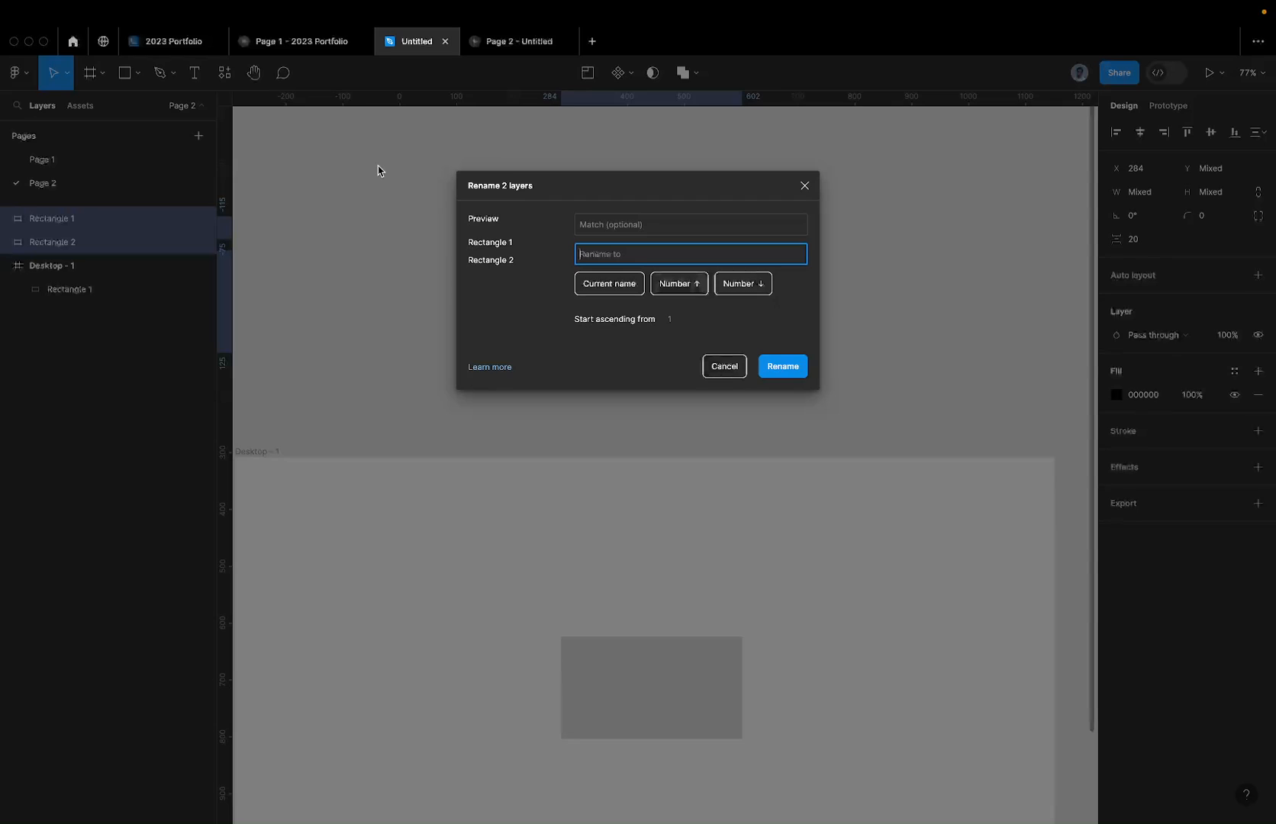
type("Image")
key("Return")
key("super+r")
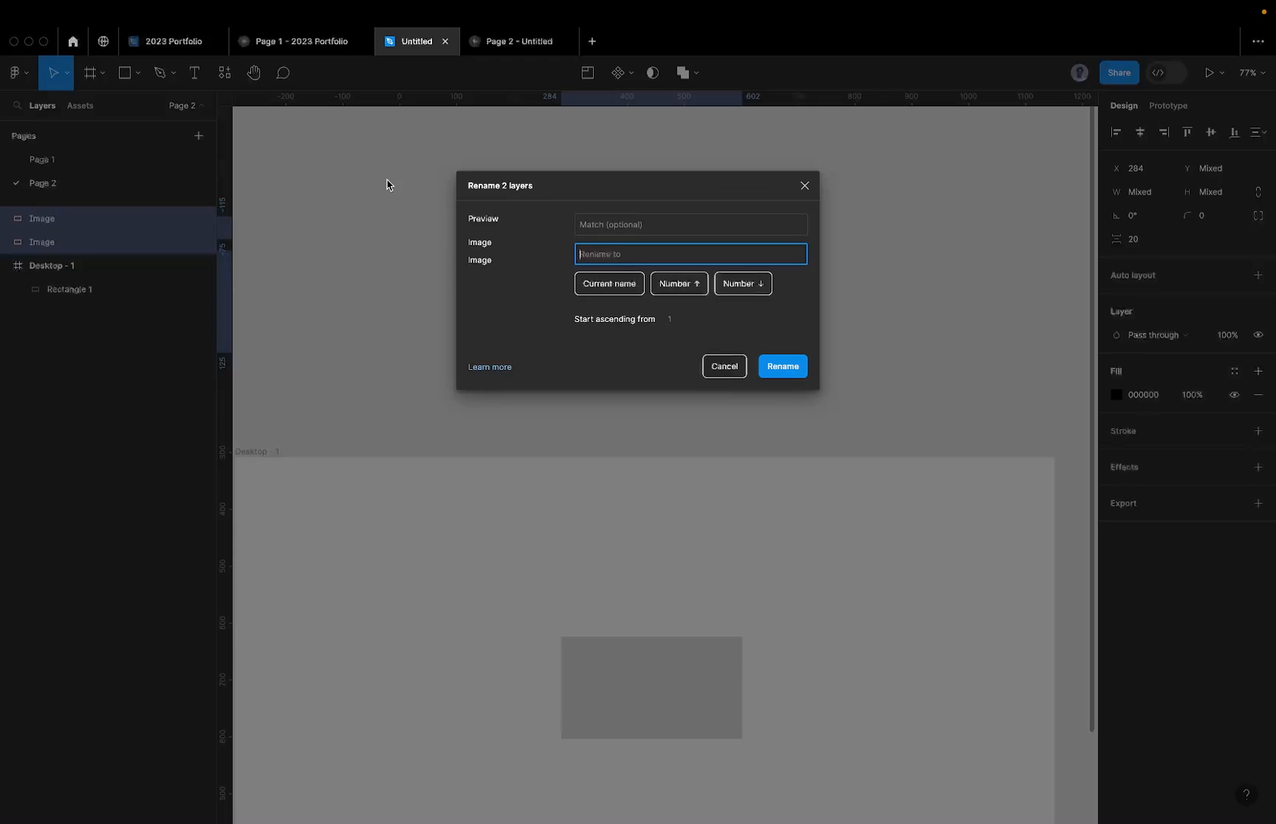
type("Img")
key("Return")
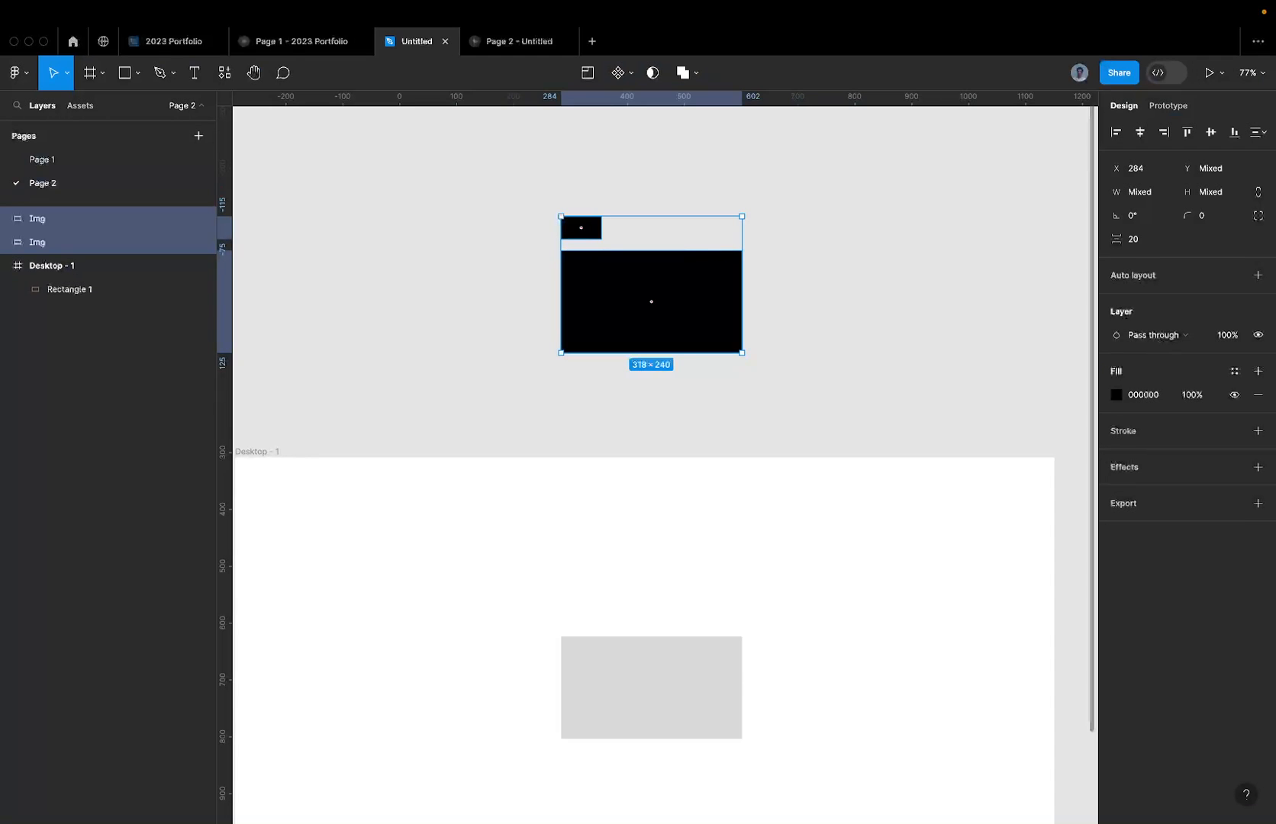
Step: Wrap the large black rectangle and the small black rectangle each in its own frame
left_click(682, 267)
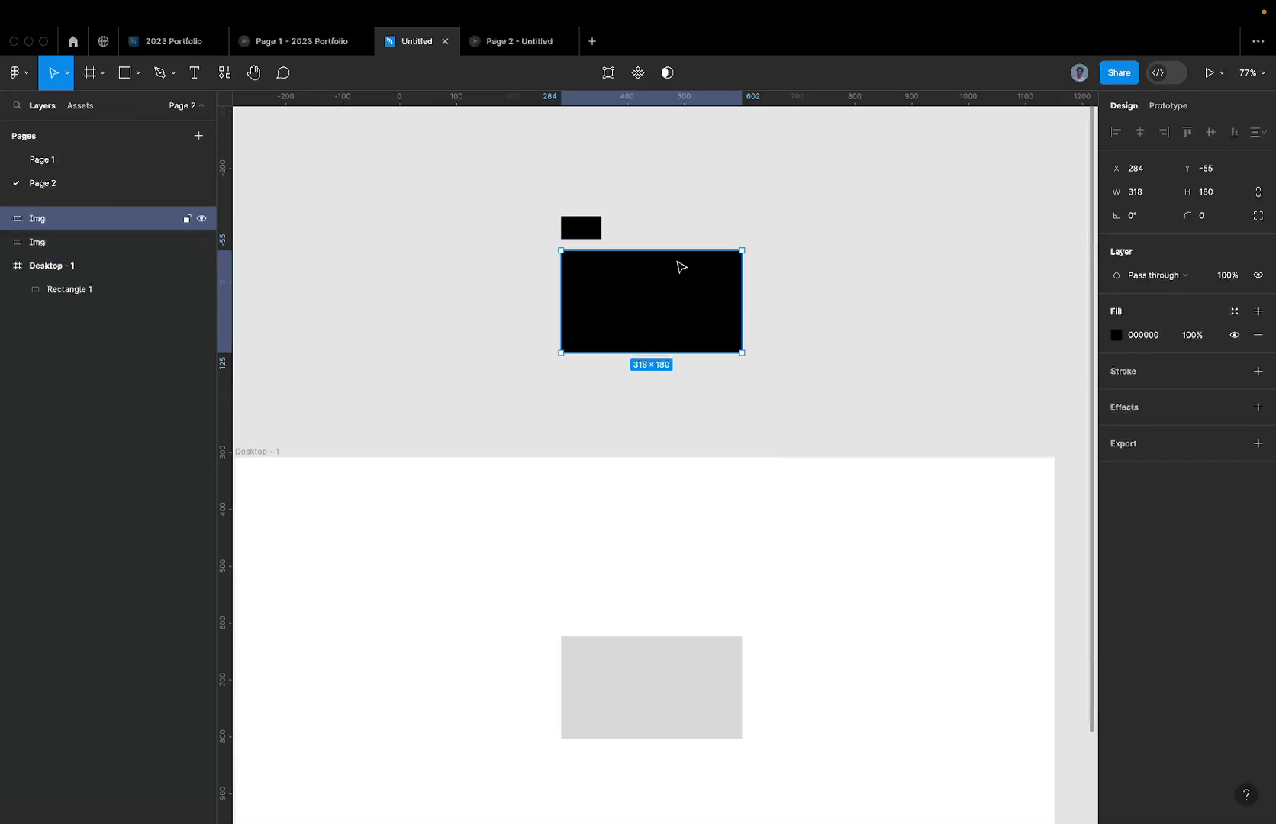
right_click(680, 265)
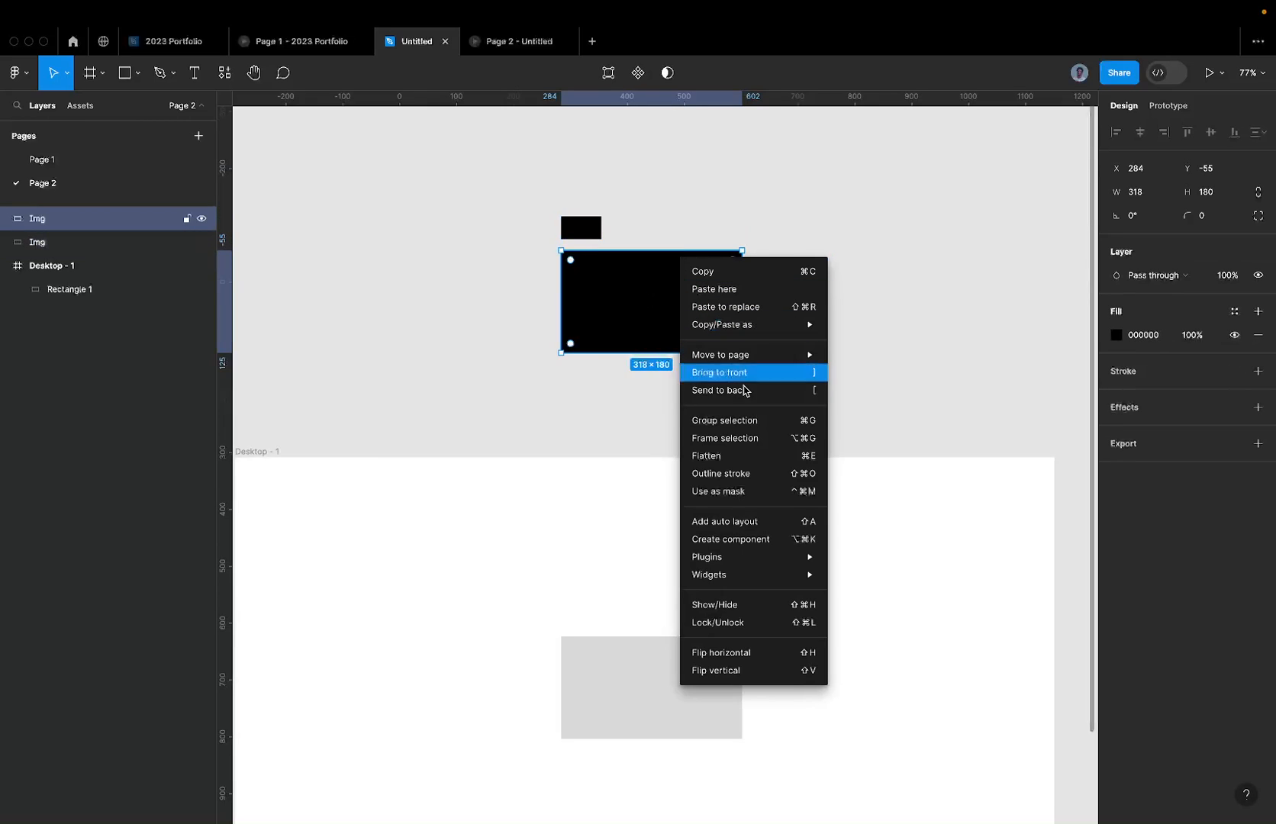
left_click(753, 440)
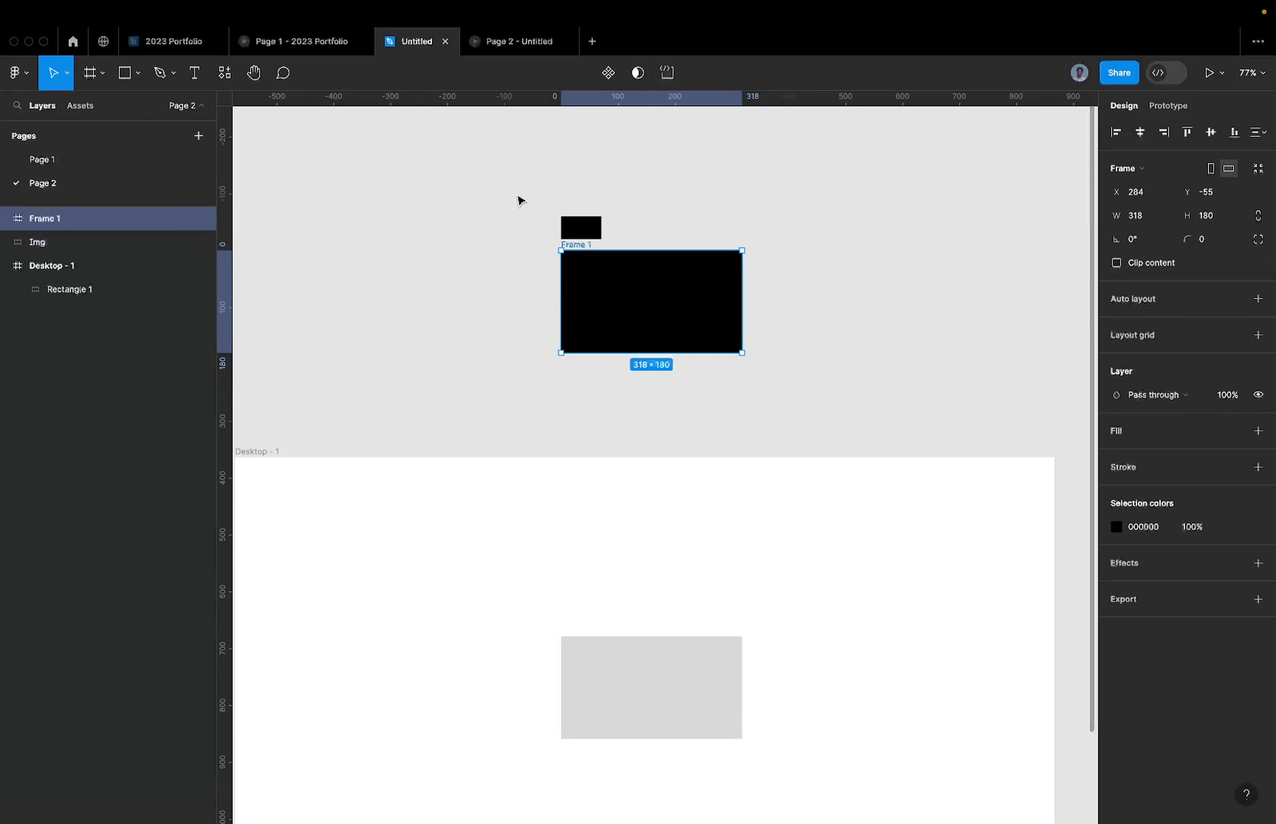
left_click(578, 228)
right_click(579, 223)
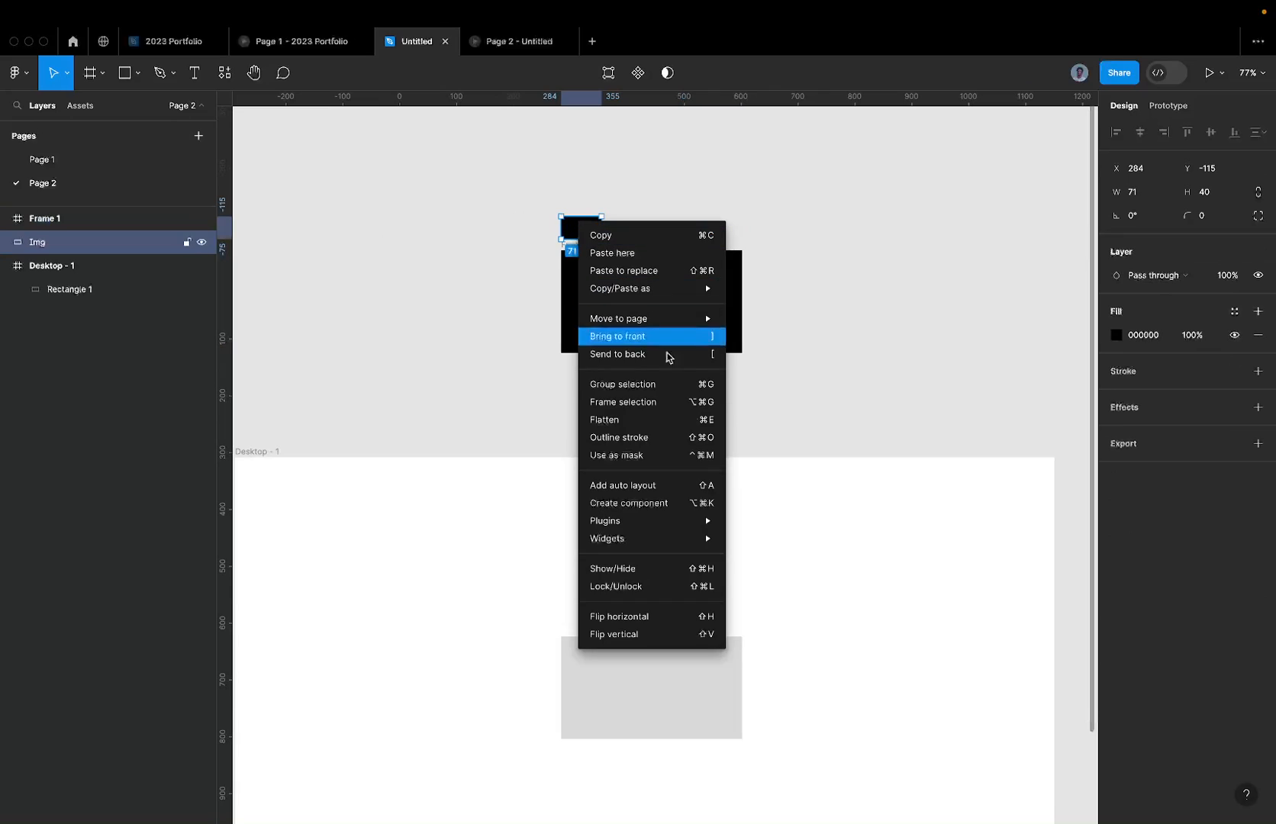
left_click(635, 403)
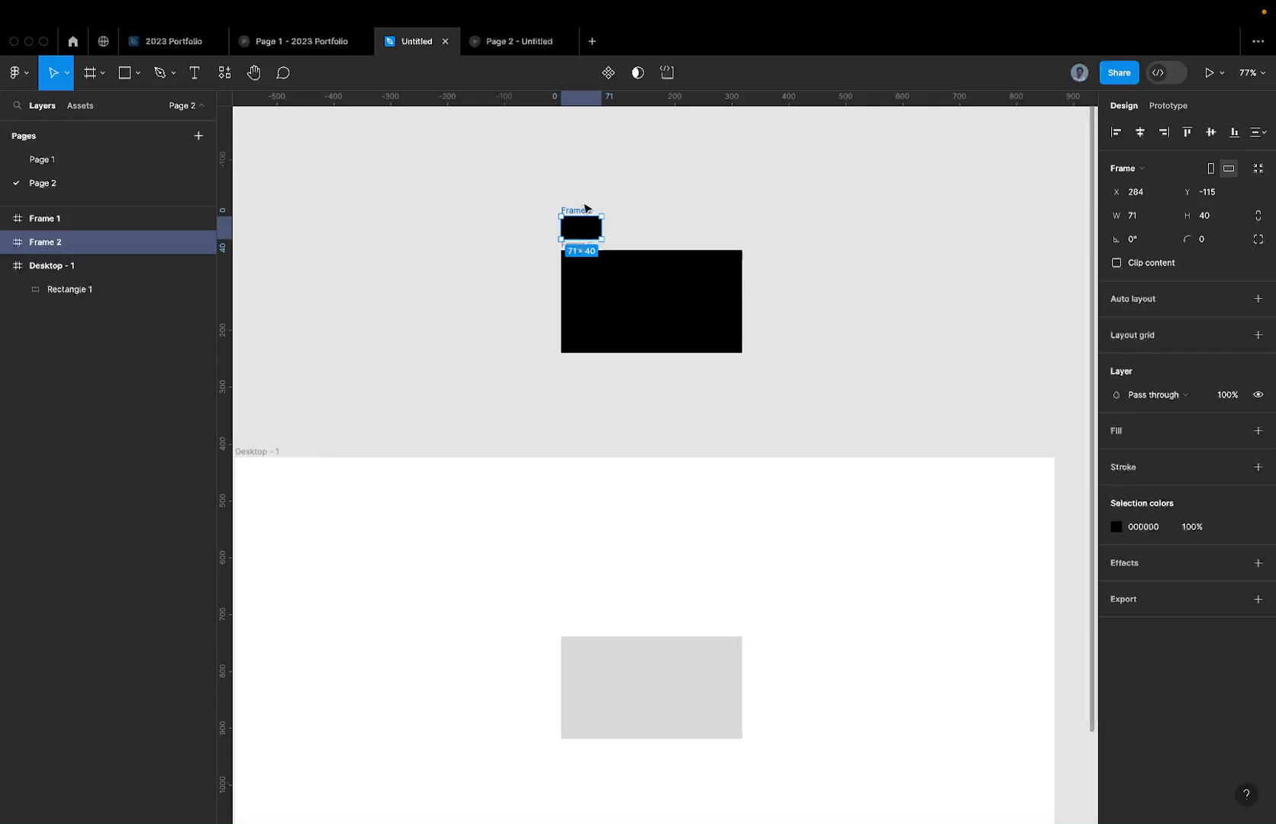
Step: Rename the two new frames around the black rectangles as Img Frame
left_click_drag(542, 161, 927, 458)
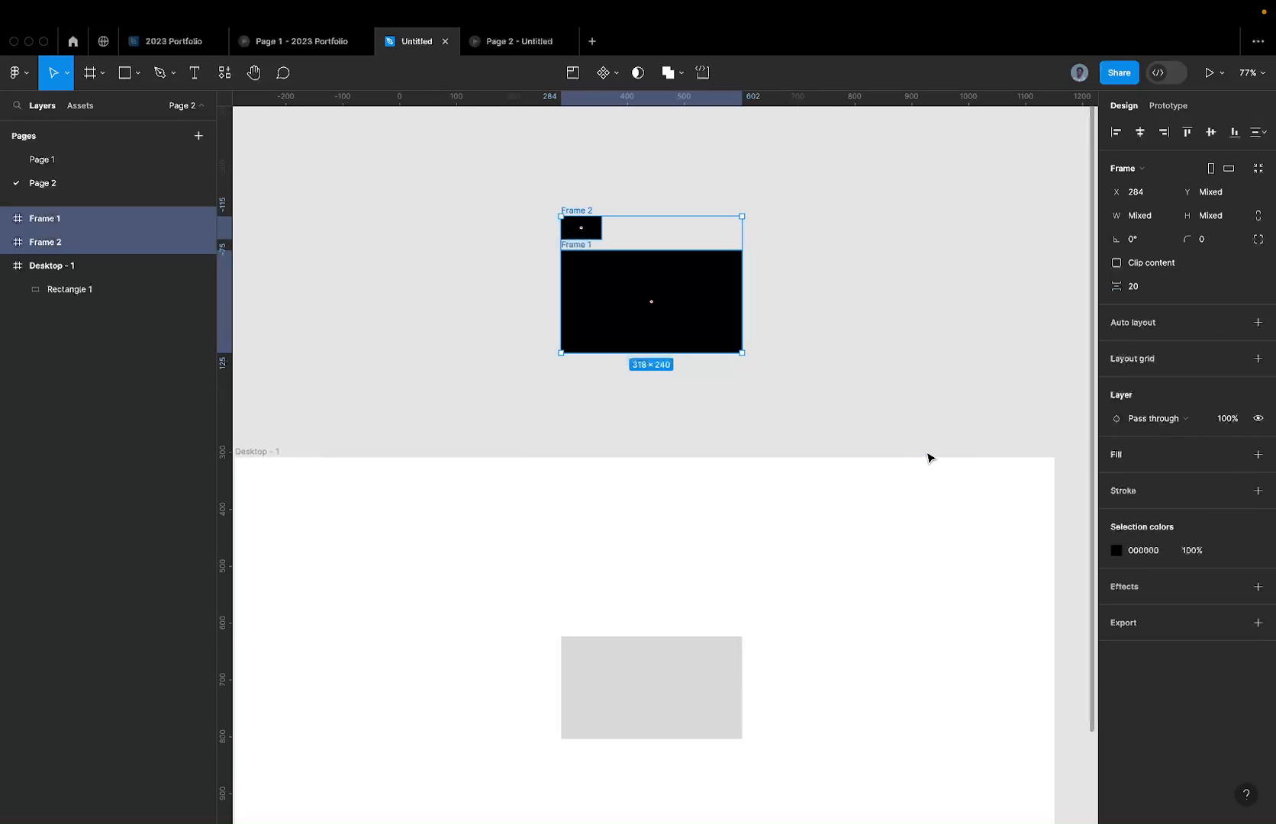
key("super+r")
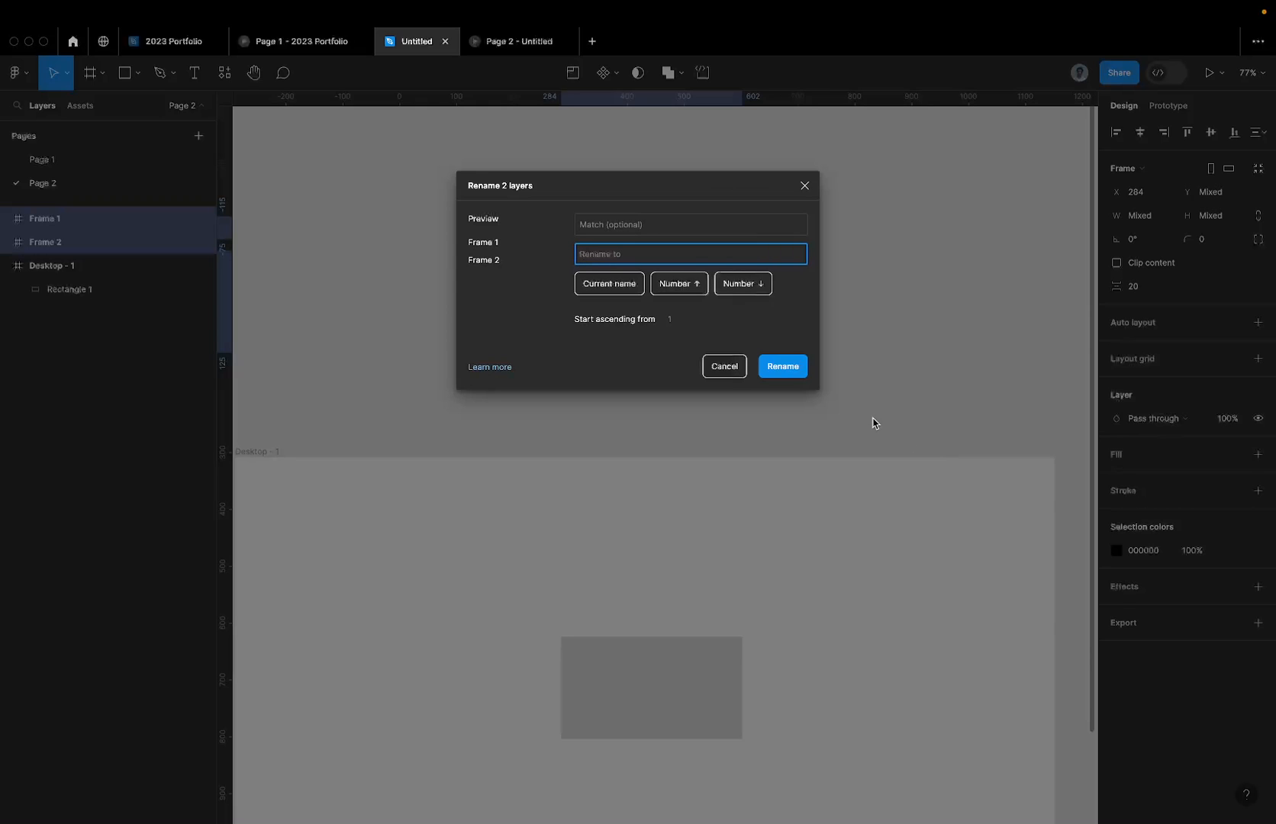
type("Img")
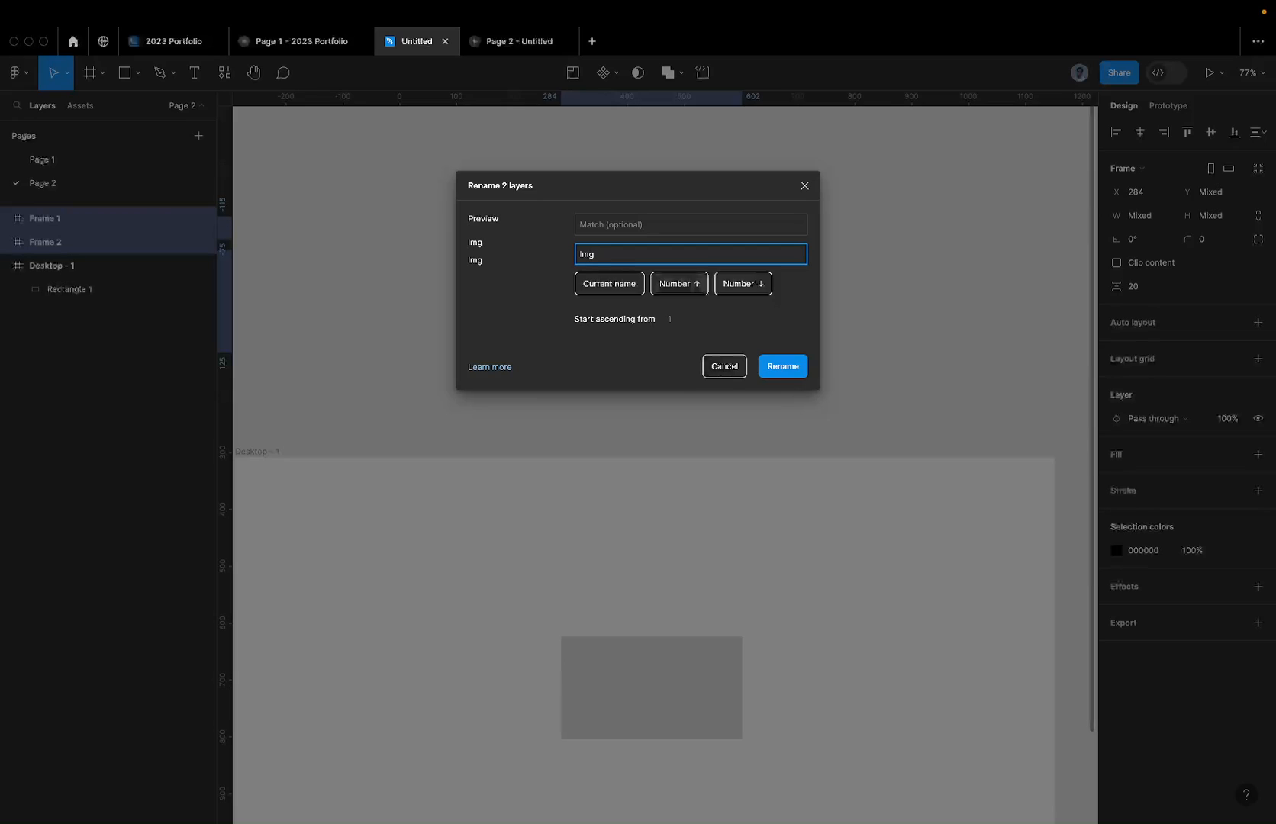
type(" Frame")
key("Return")
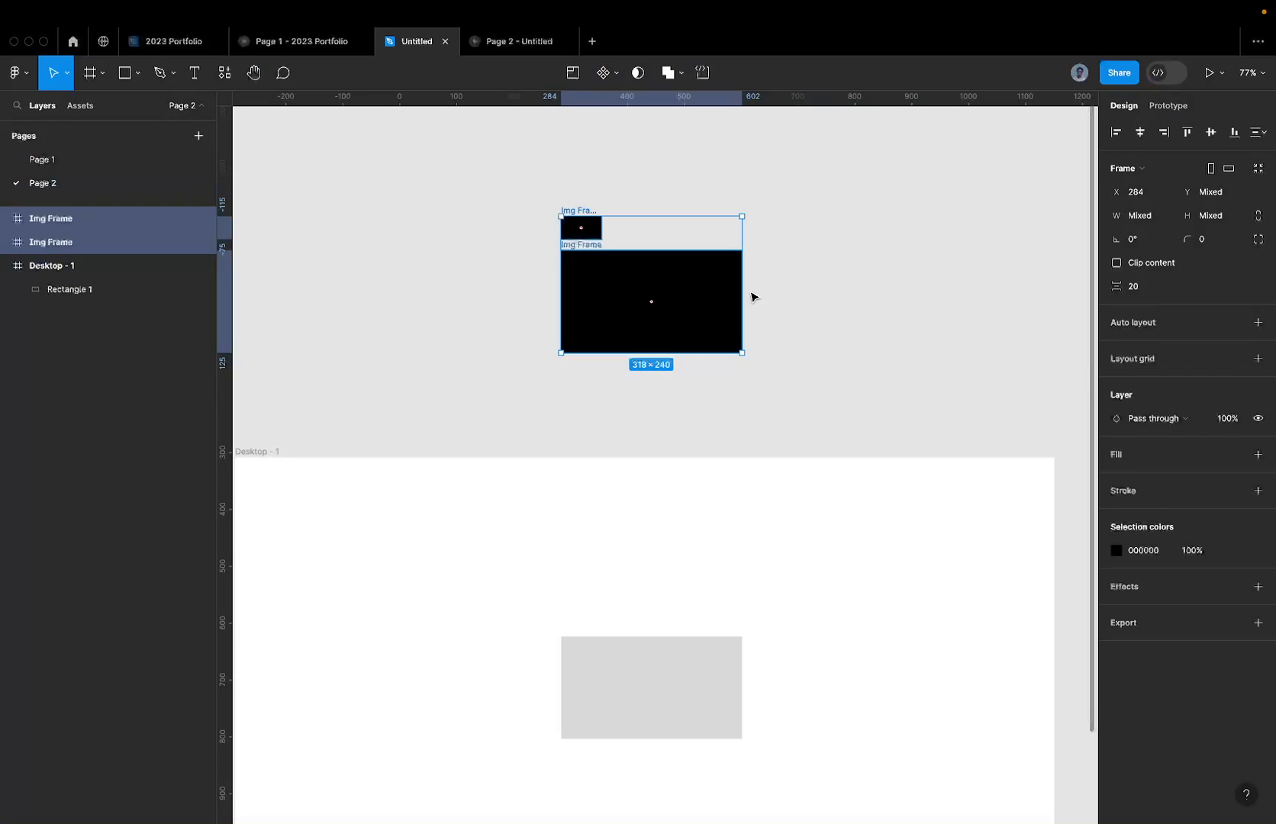
Step: Turn on clip content for both Img Frames around the black rectangles
double_click(670, 282)
left_click(590, 245)
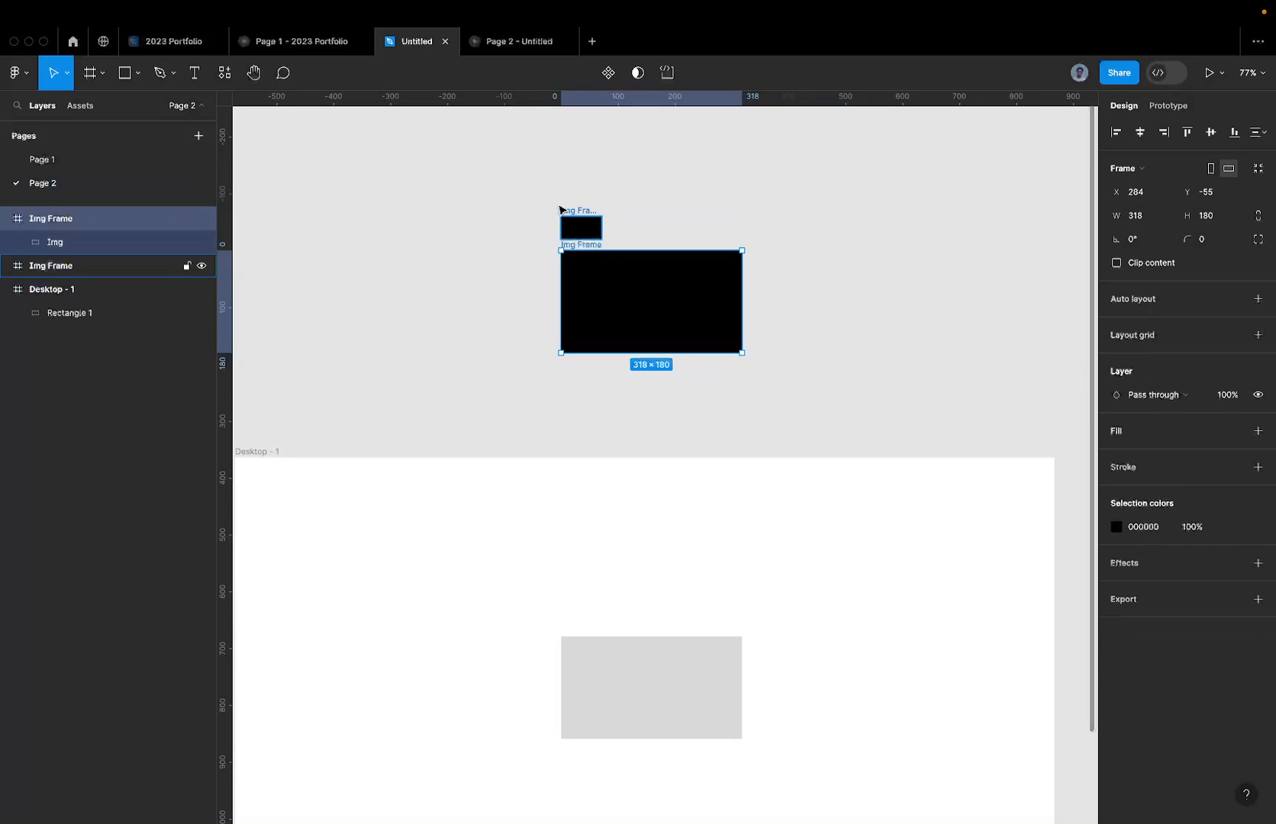
double_click(578, 237)
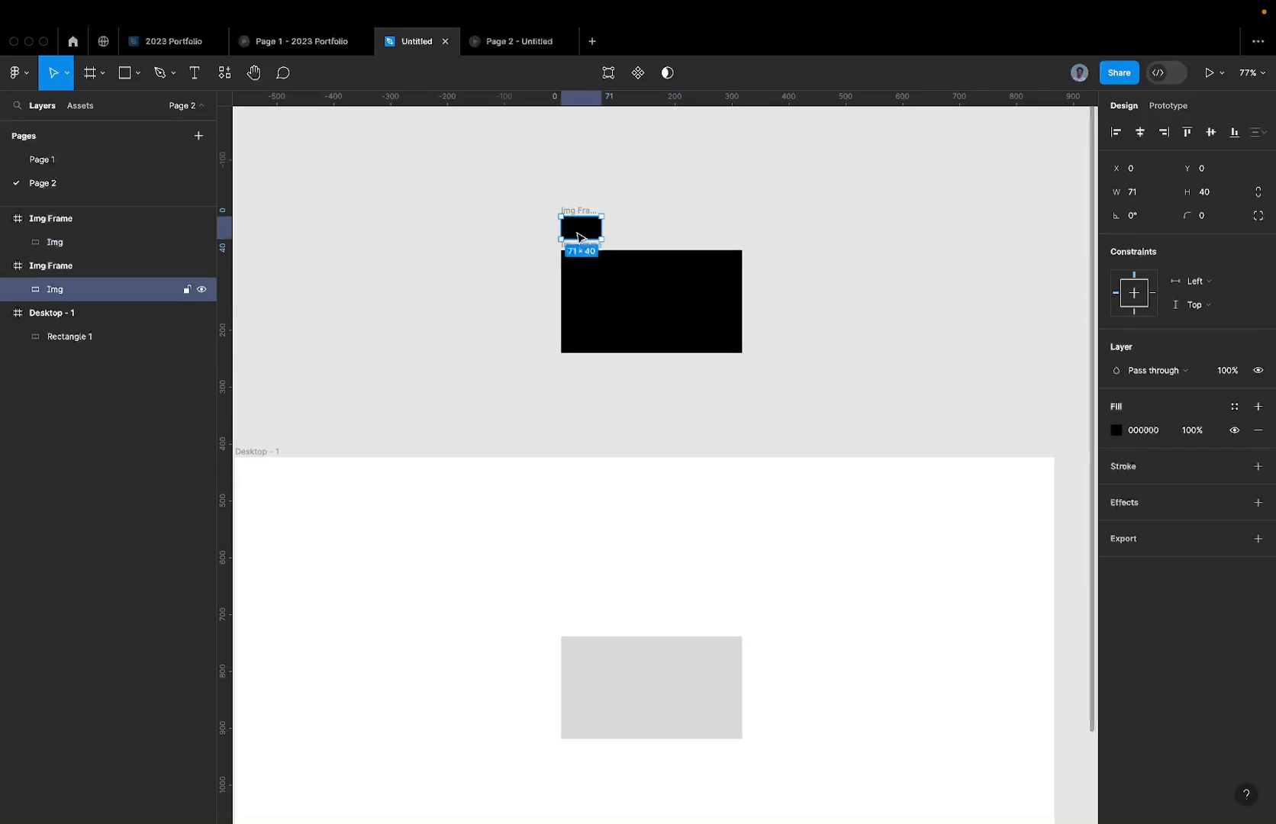
scroll(578, 237, "up", 5)
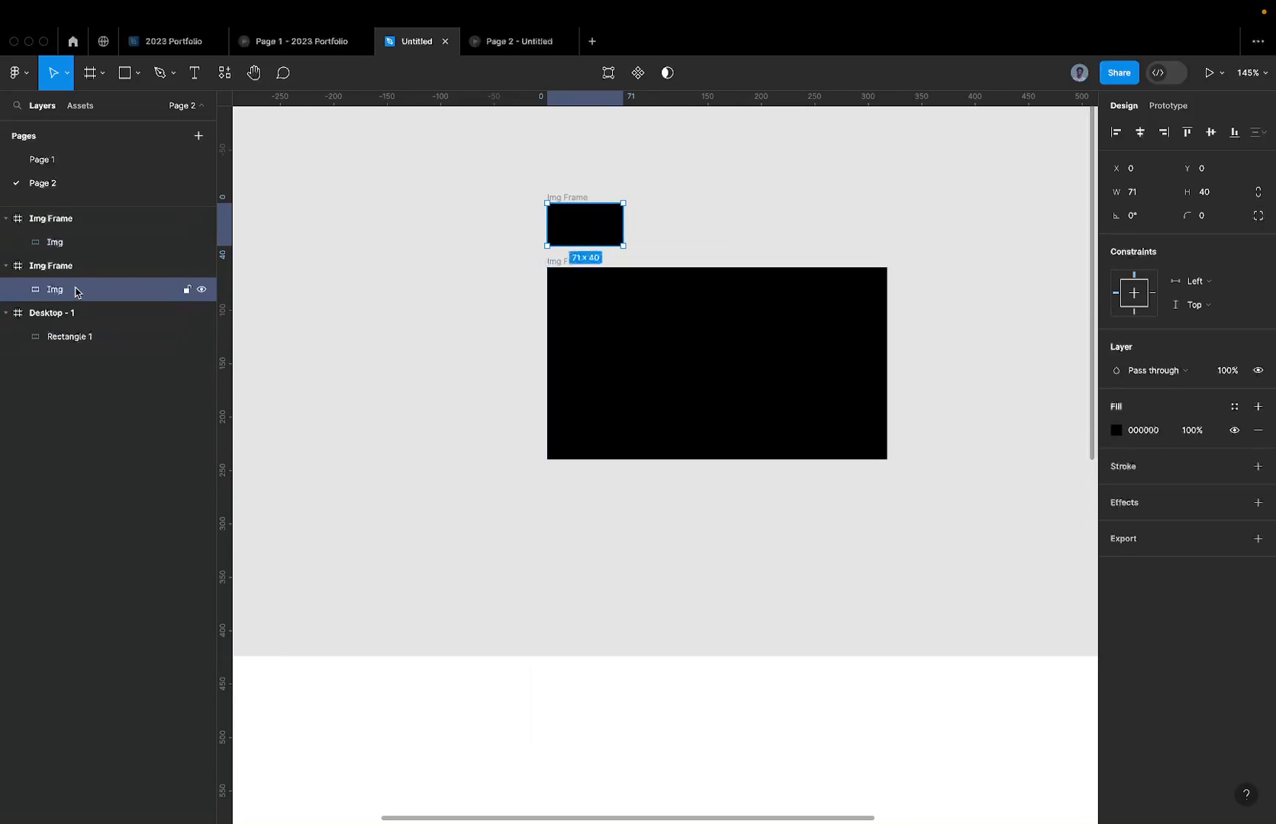
left_click(84, 222)
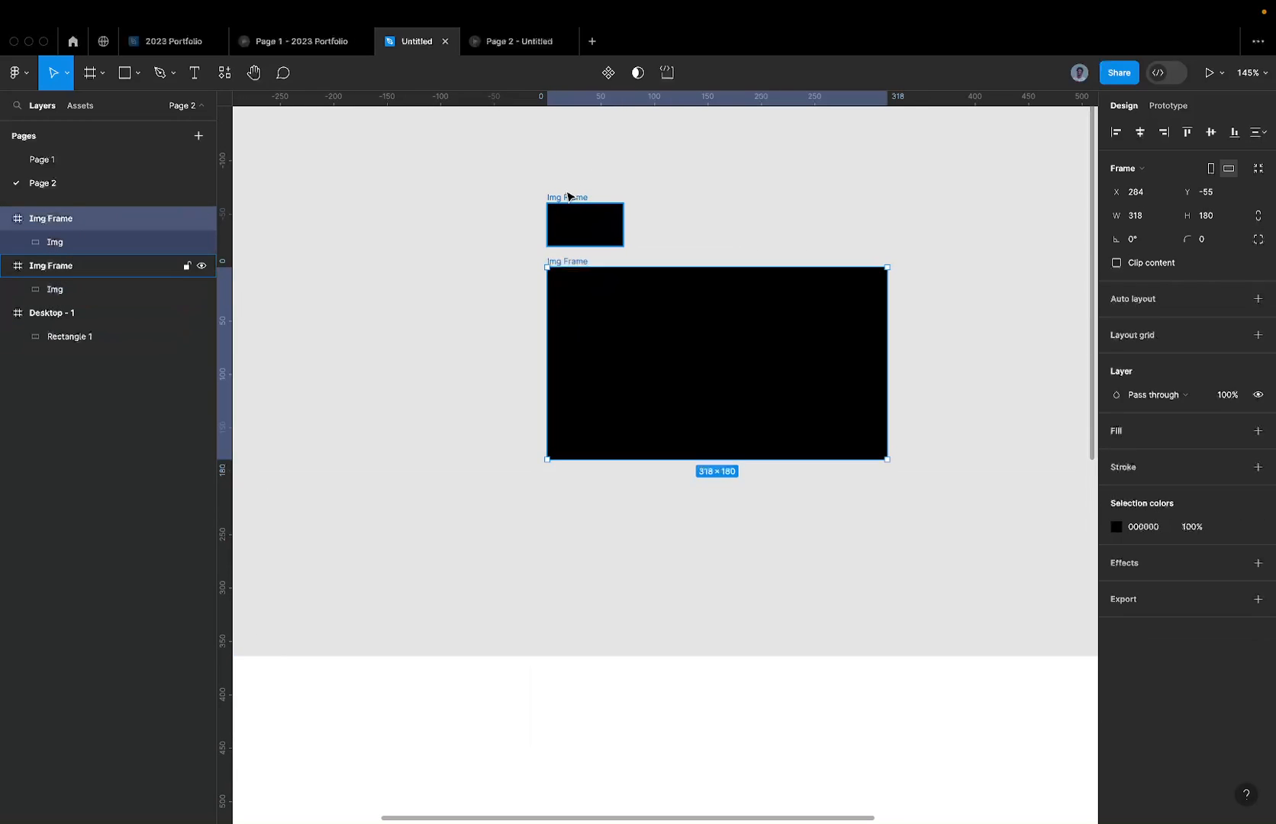
left_click(491, 180)
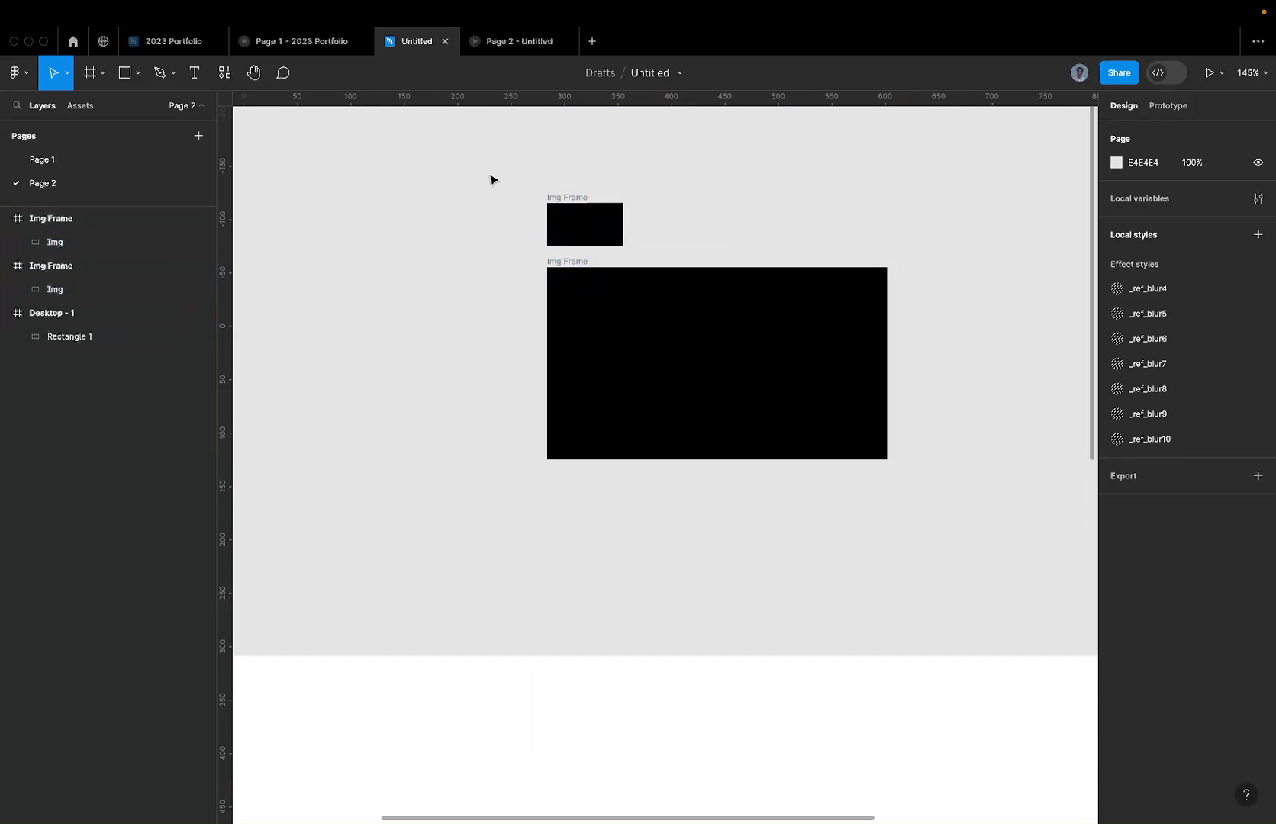
left_click(612, 234)
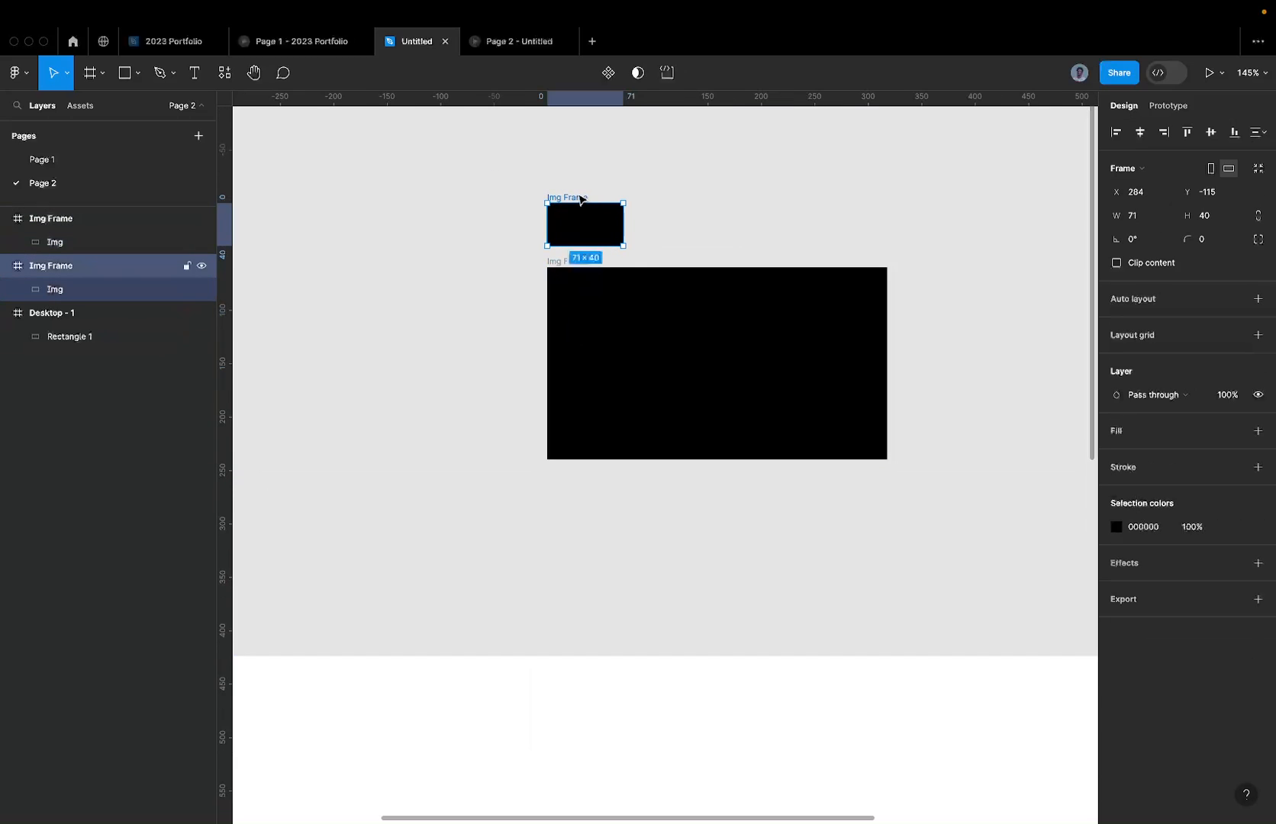
left_click_drag(510, 176, 907, 580)
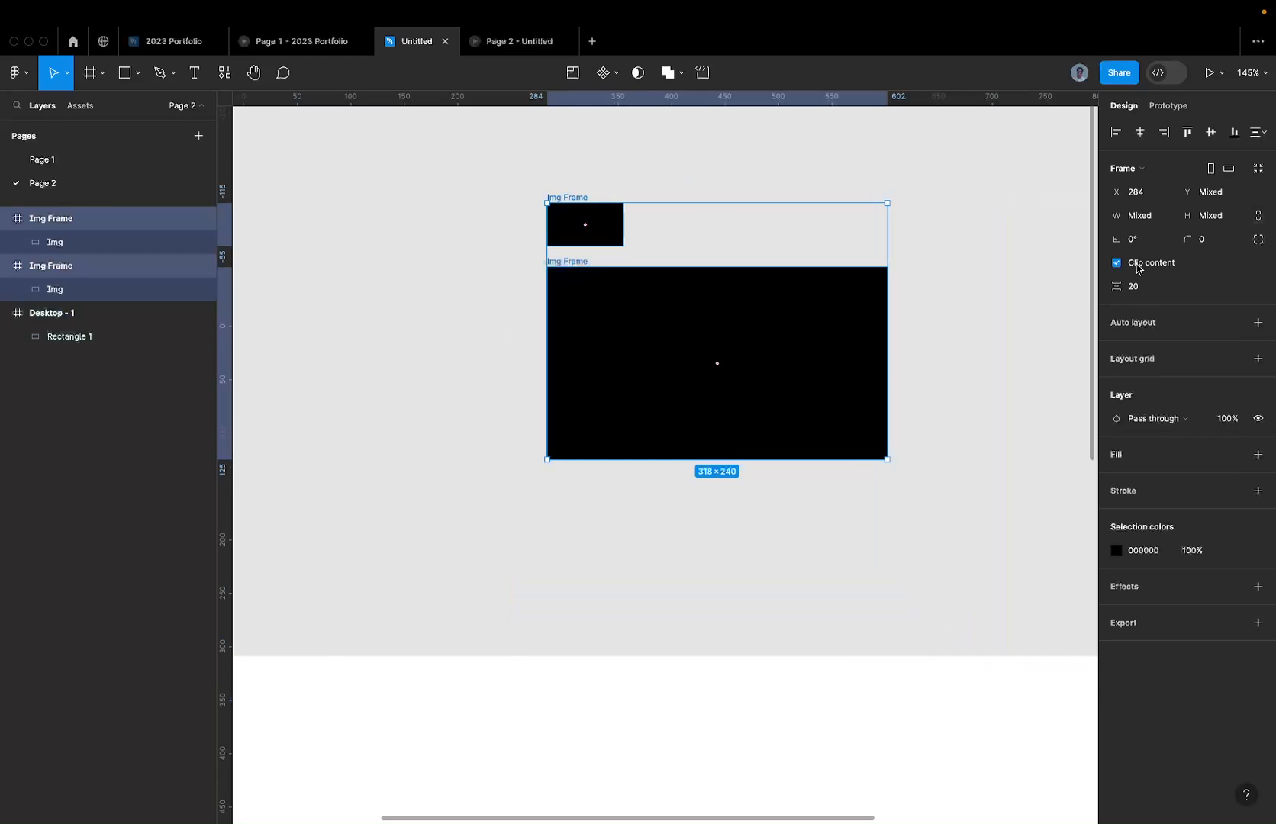
Step: Move the small Img rectangle up inside its frame to Y -30, partly outside the frame's upper edge
double_click(562, 240)
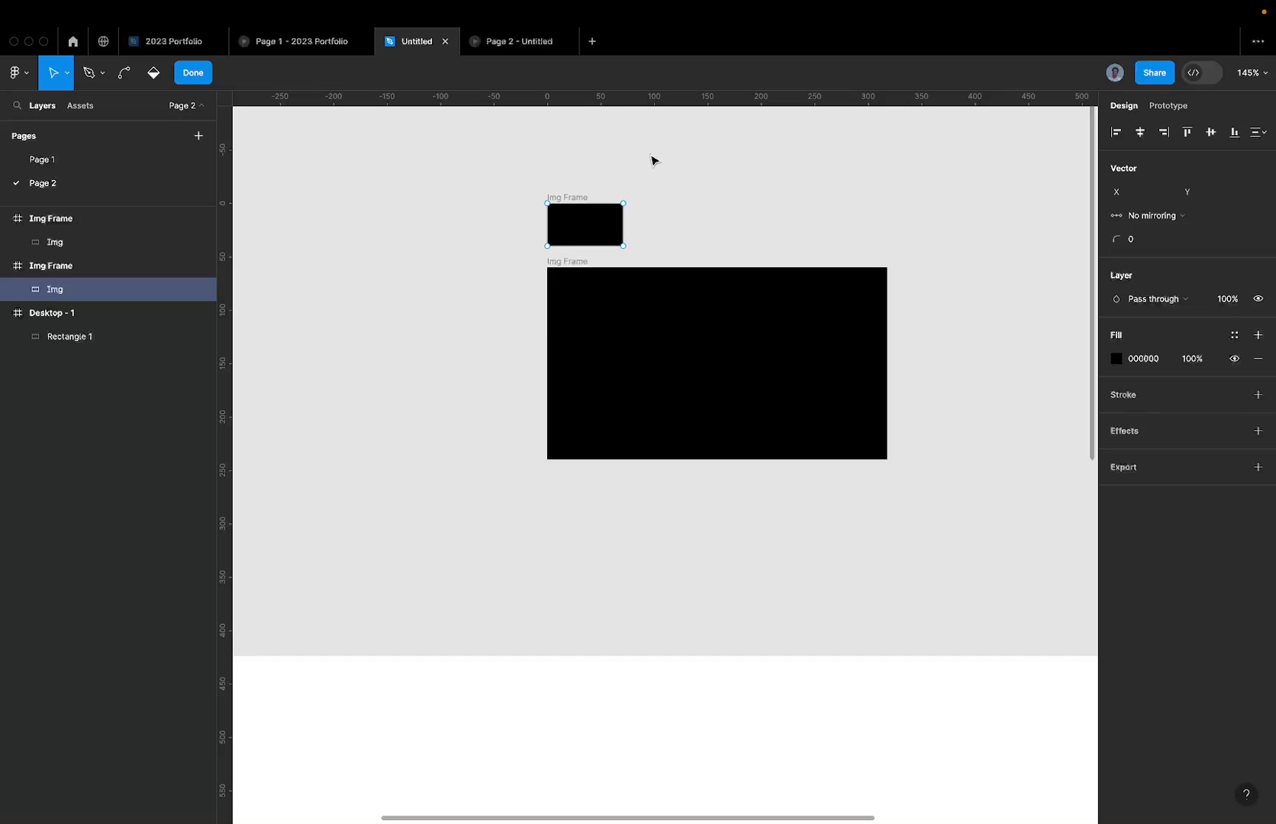
key("Escape")
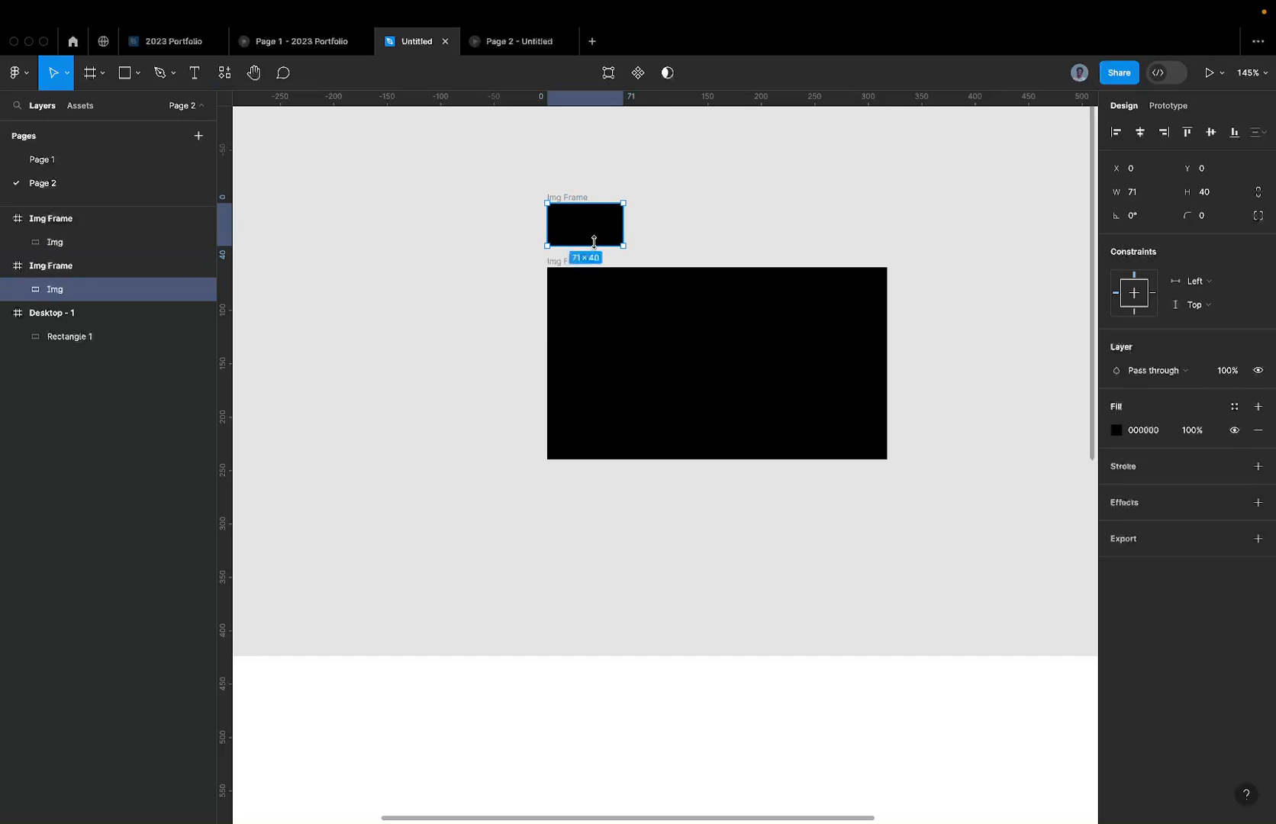
key("shift+Up")
key("shift+Up")
key("shift+Up")
key("shift+Up")
scroll(580, 183, "up", 5)
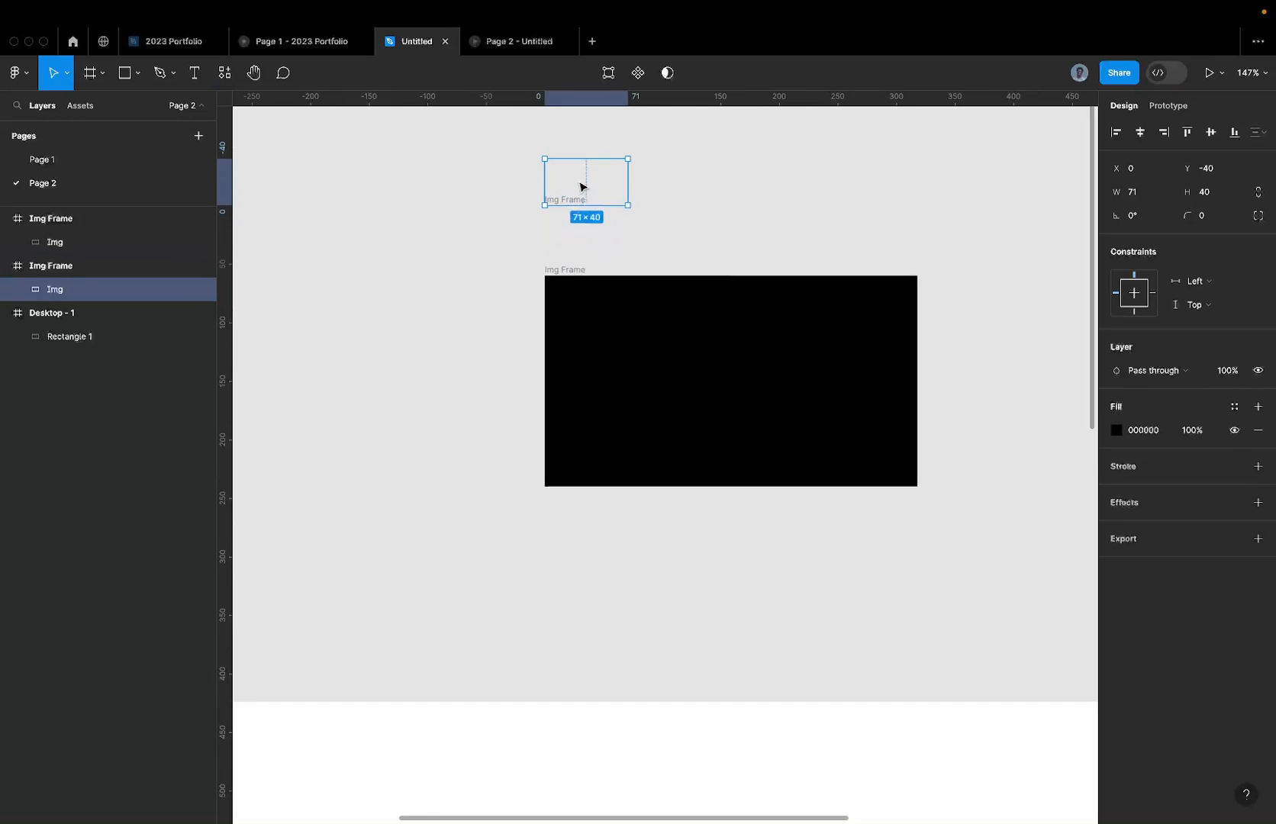
scroll(584, 216, "up", 5)
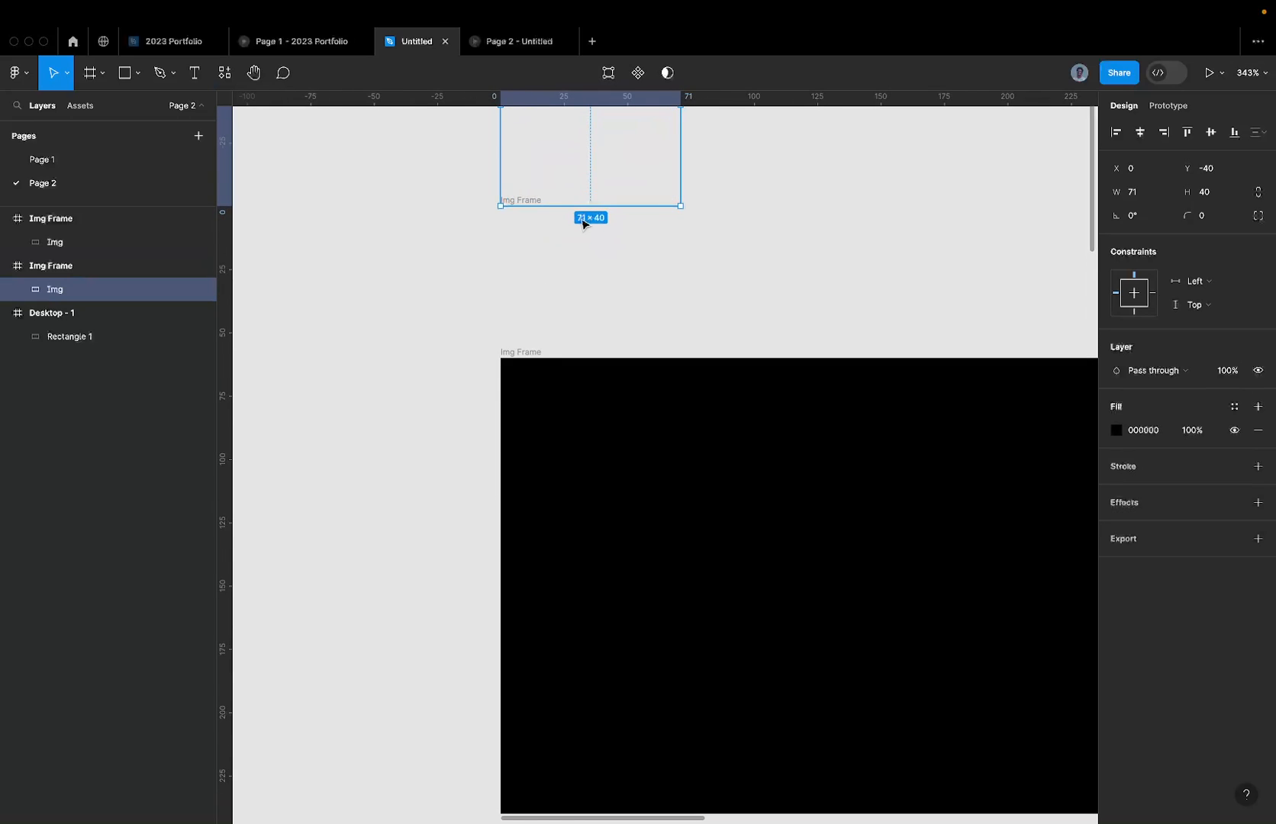
key("shift+Down")
key("shift+Up")
key("shift+Down")
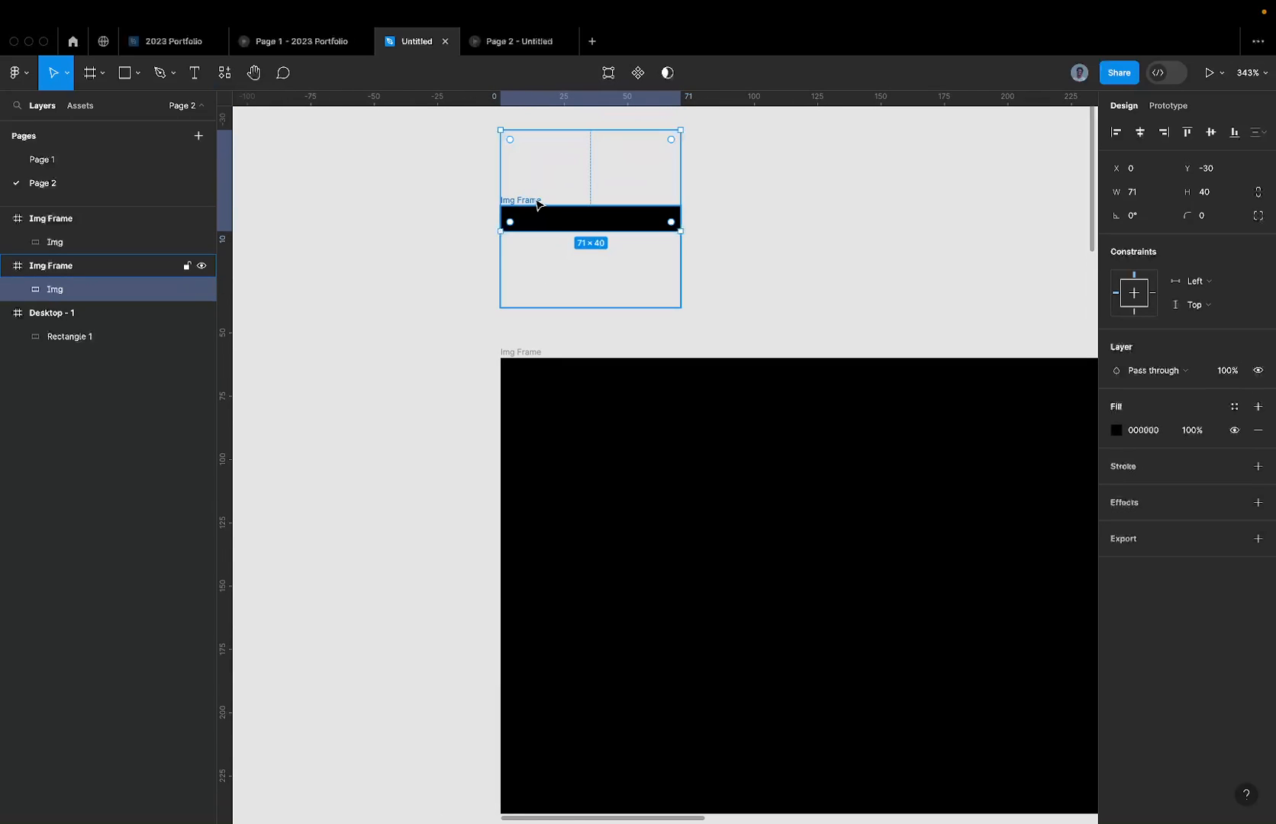
Step: Add an FF0000 fill to the small Img Frame
left_click(532, 201)
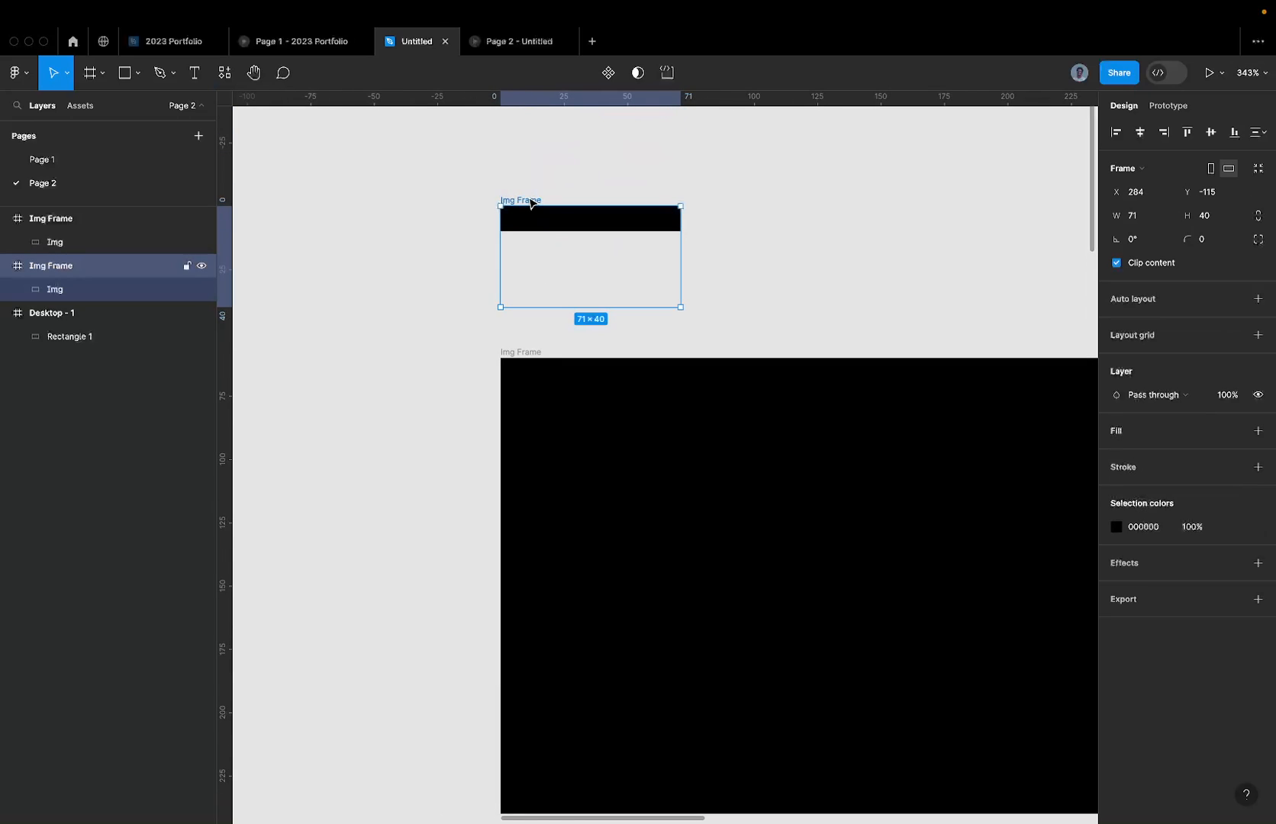
left_click(1258, 431)
left_click(1143, 454)
type("f00")
key("Return")
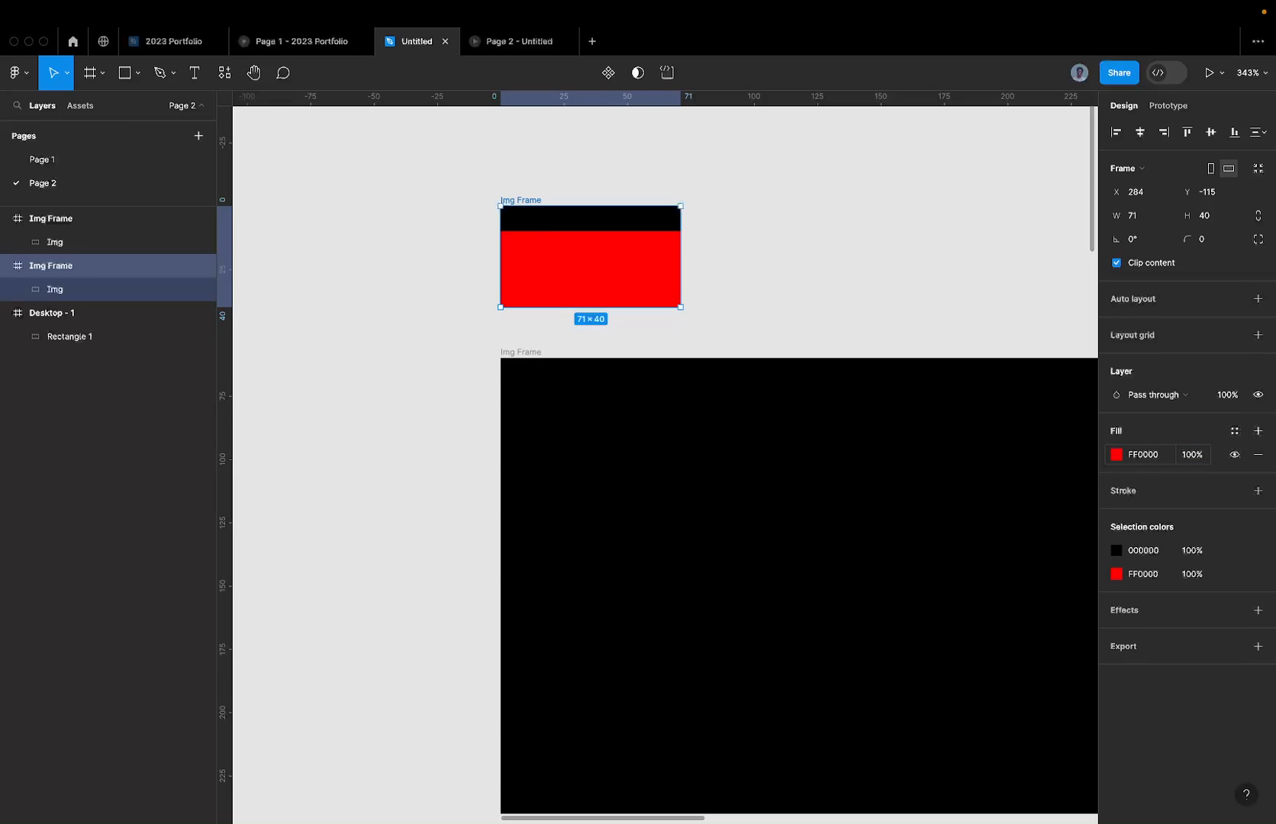
scroll(574, 288, "down", 3)
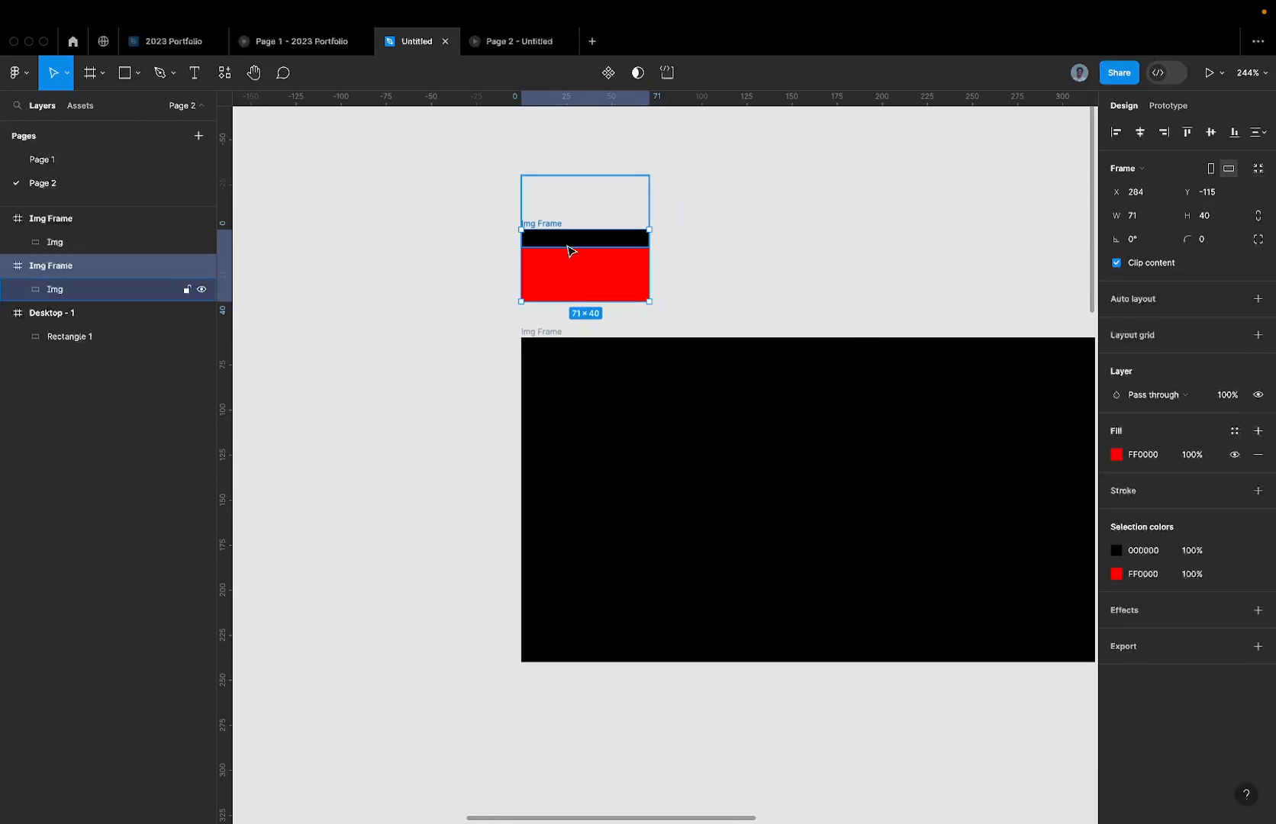
Step: Turn clip content off on the small Img Frame to compare the overflow, and turn it back on
left_click(1139, 264)
left_click(538, 192)
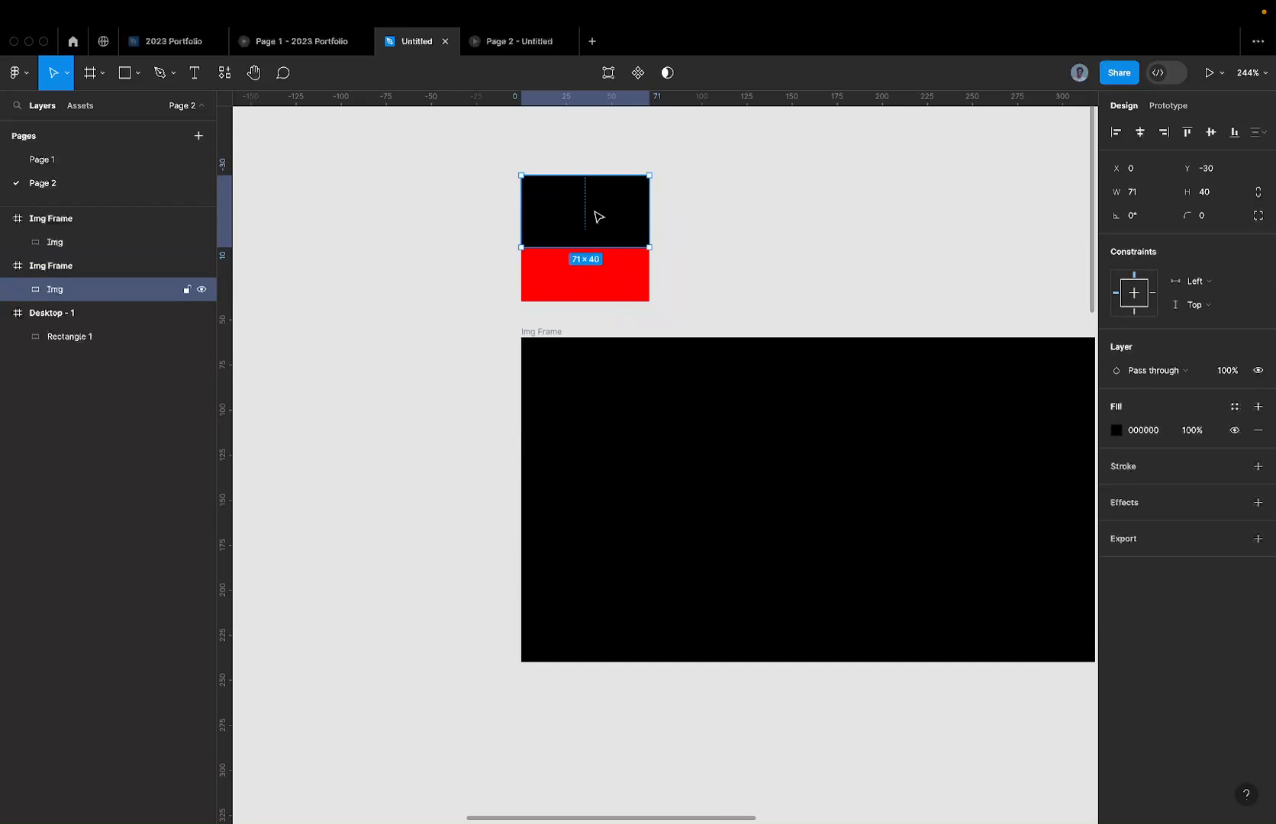
left_click(616, 292)
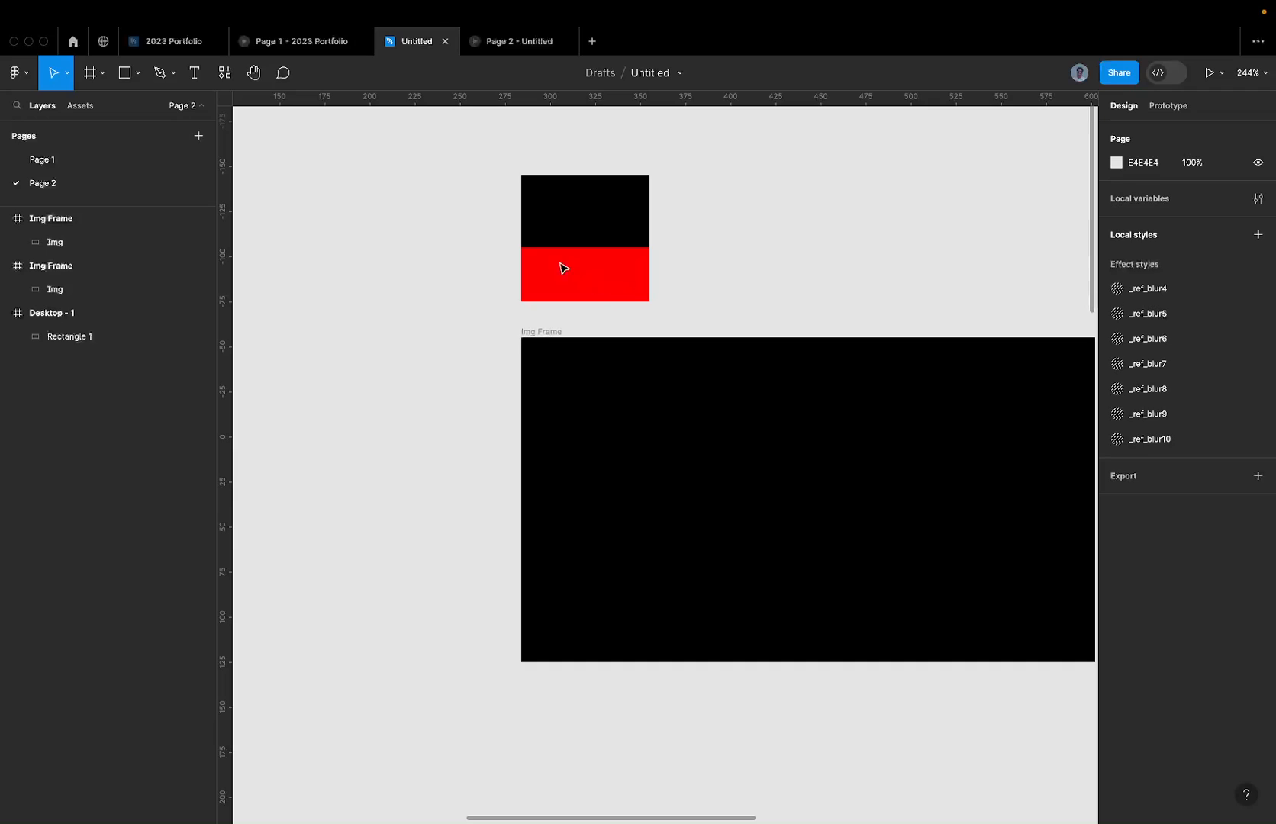
left_click(530, 225)
key("Escape")
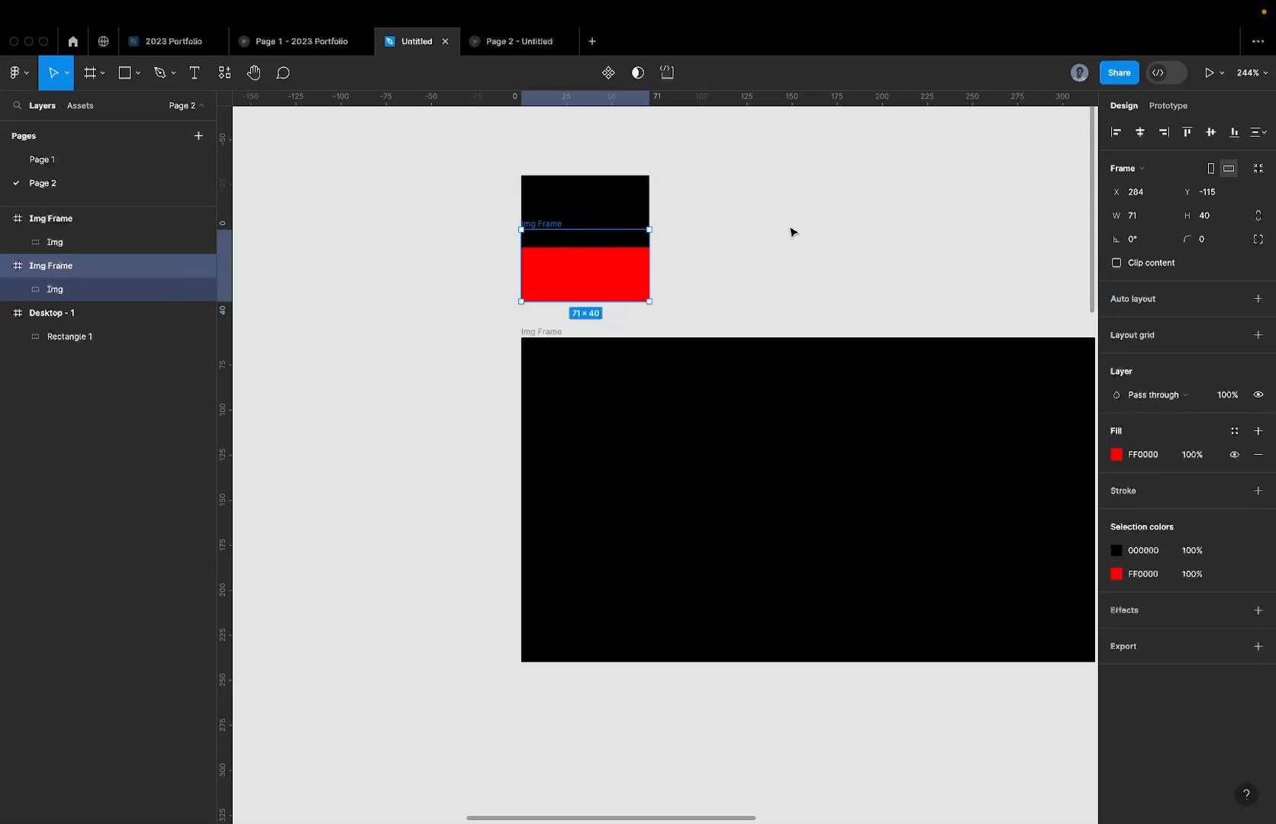
left_click(1132, 264)
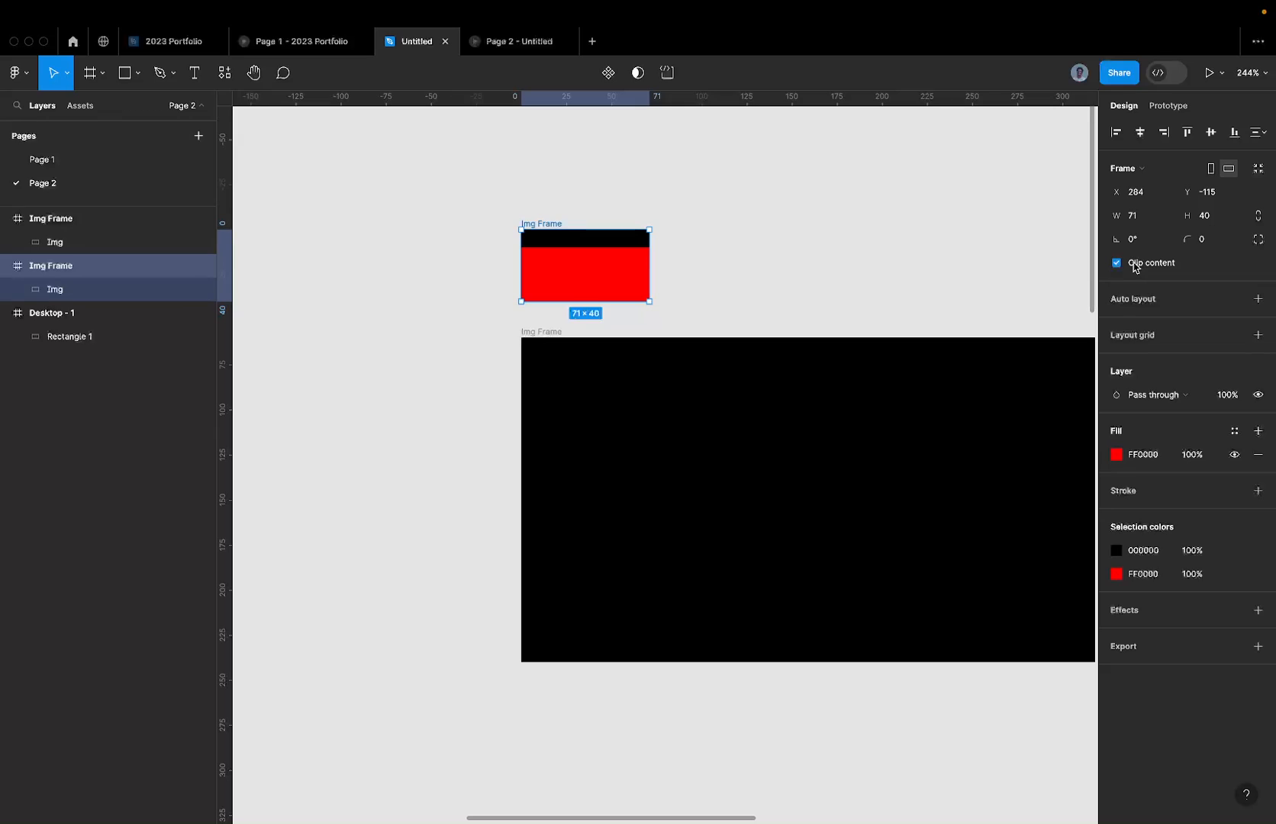
Step: Select both Img Frames and remove the red fill
scroll(563, 229, "up", 3)
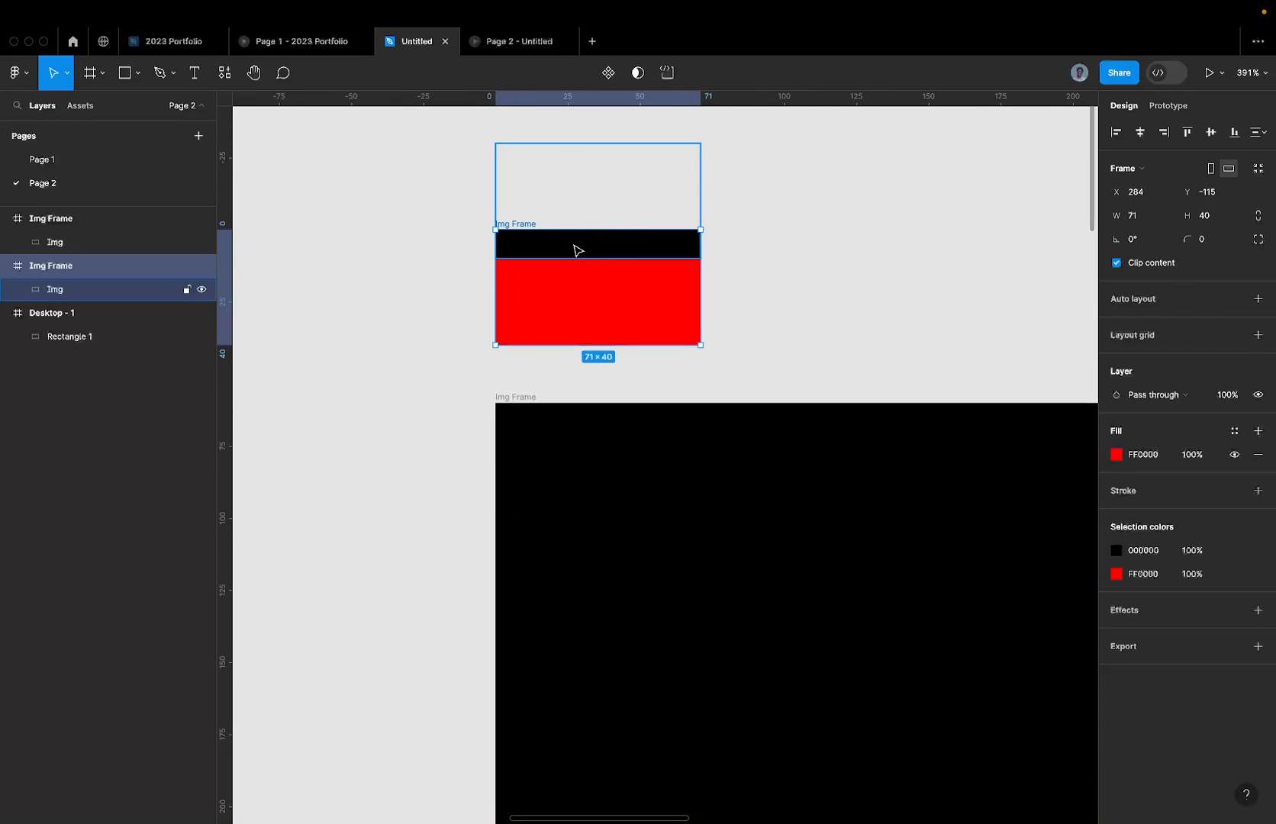
left_click(578, 248)
left_click(520, 225)
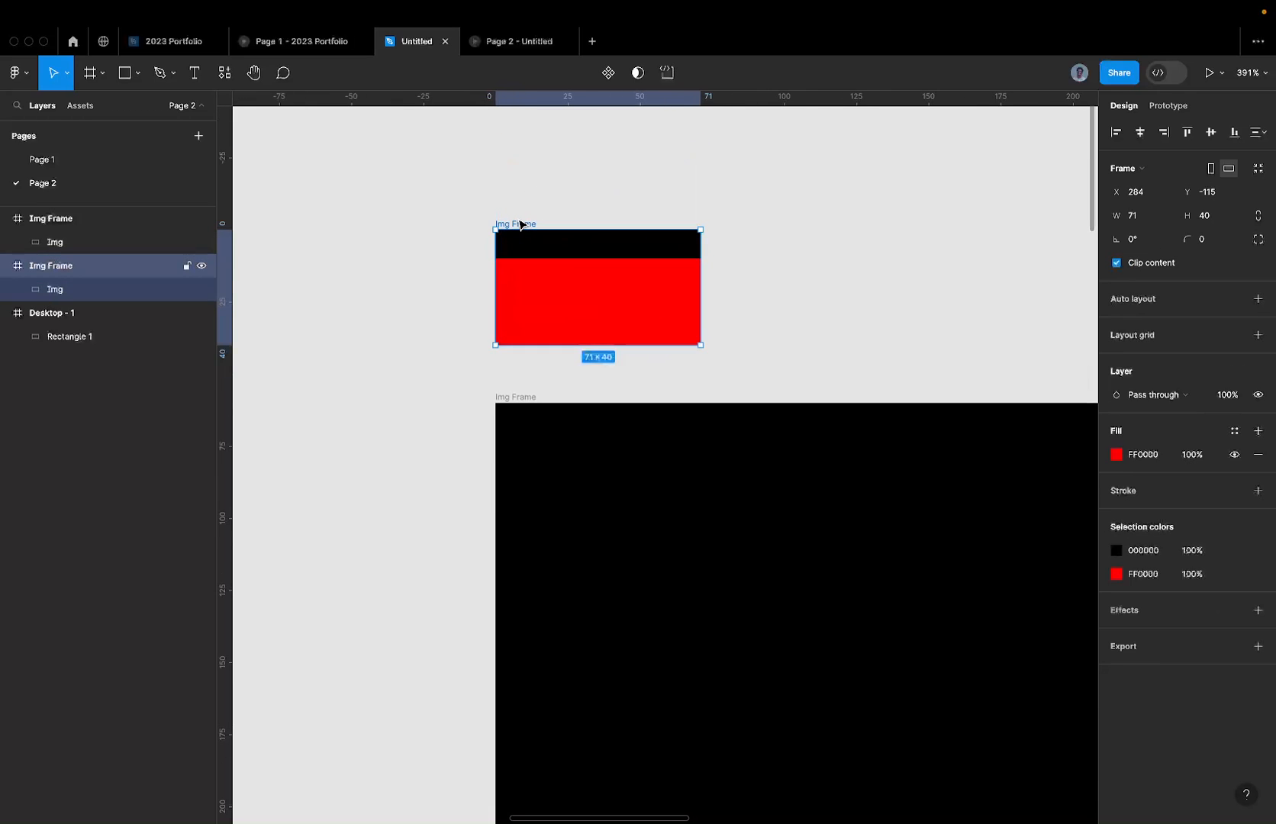
scroll(520, 224, "down", 3)
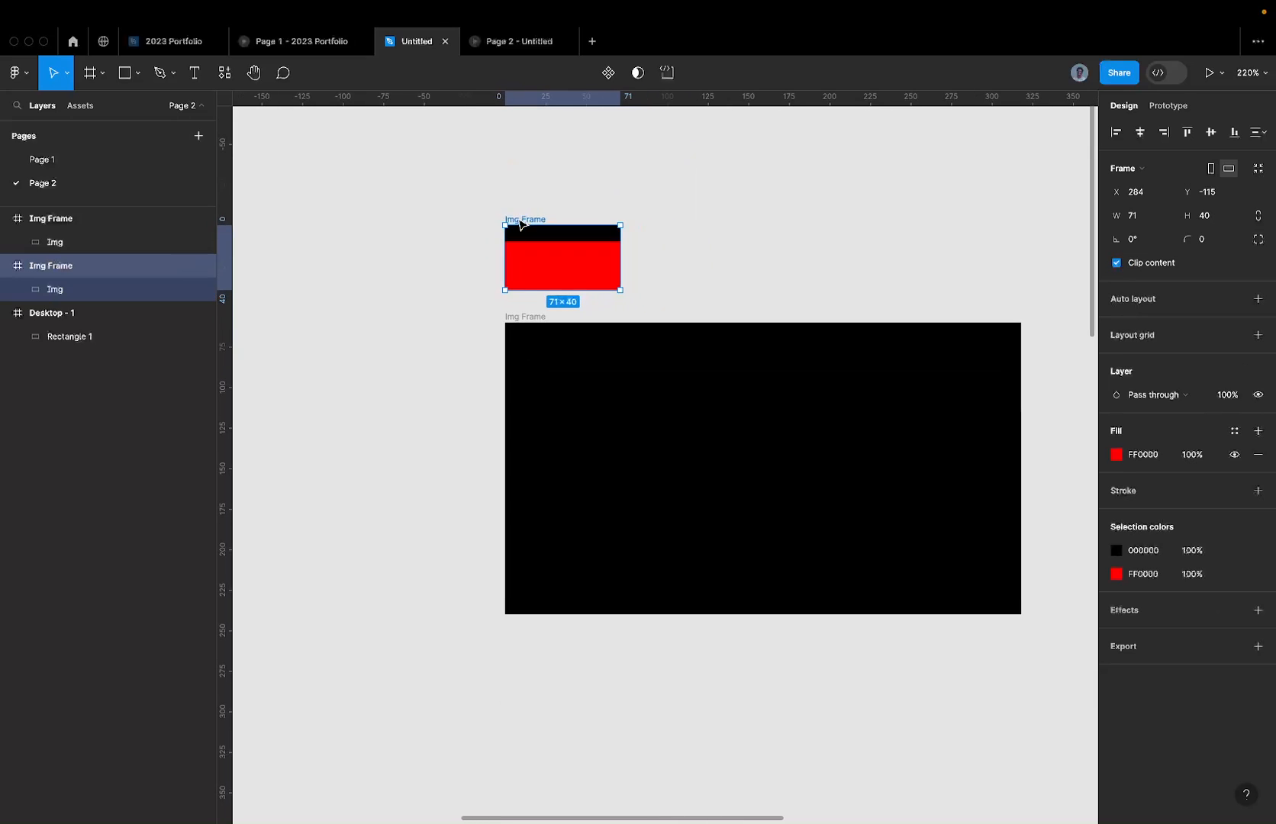
left_click(520, 318, "shift")
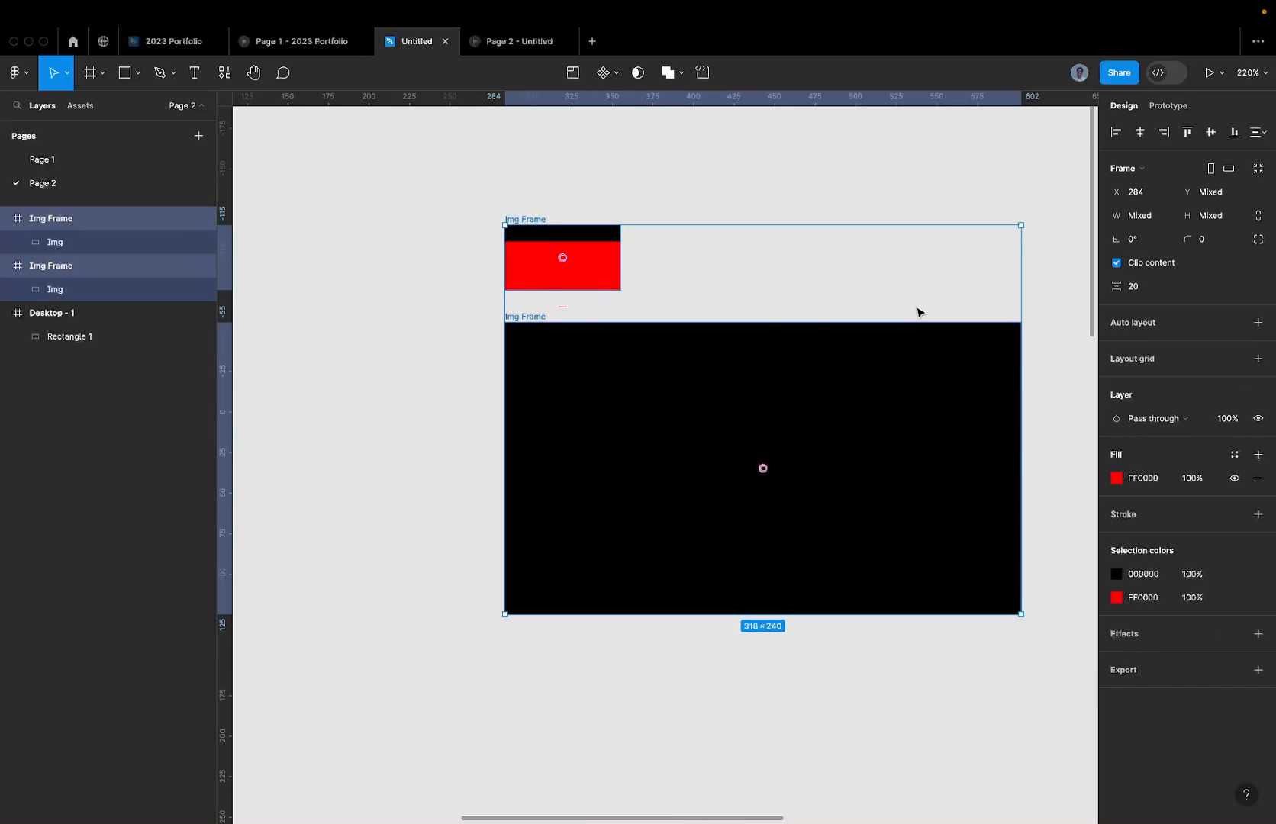
left_click(1259, 478)
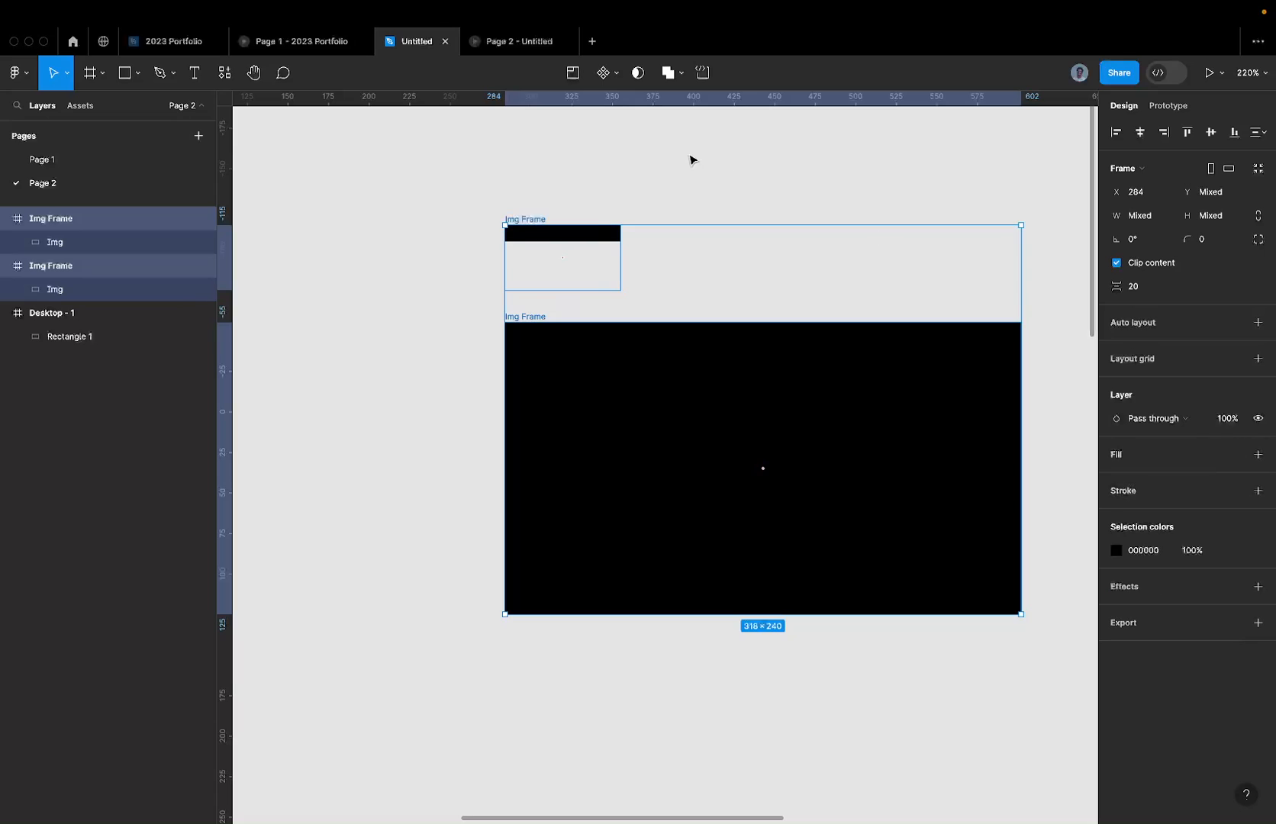
Step: Move the small Img rectangle beyond its frame's upper-left corner, to X -70 and Y -40
double_click(557, 242)
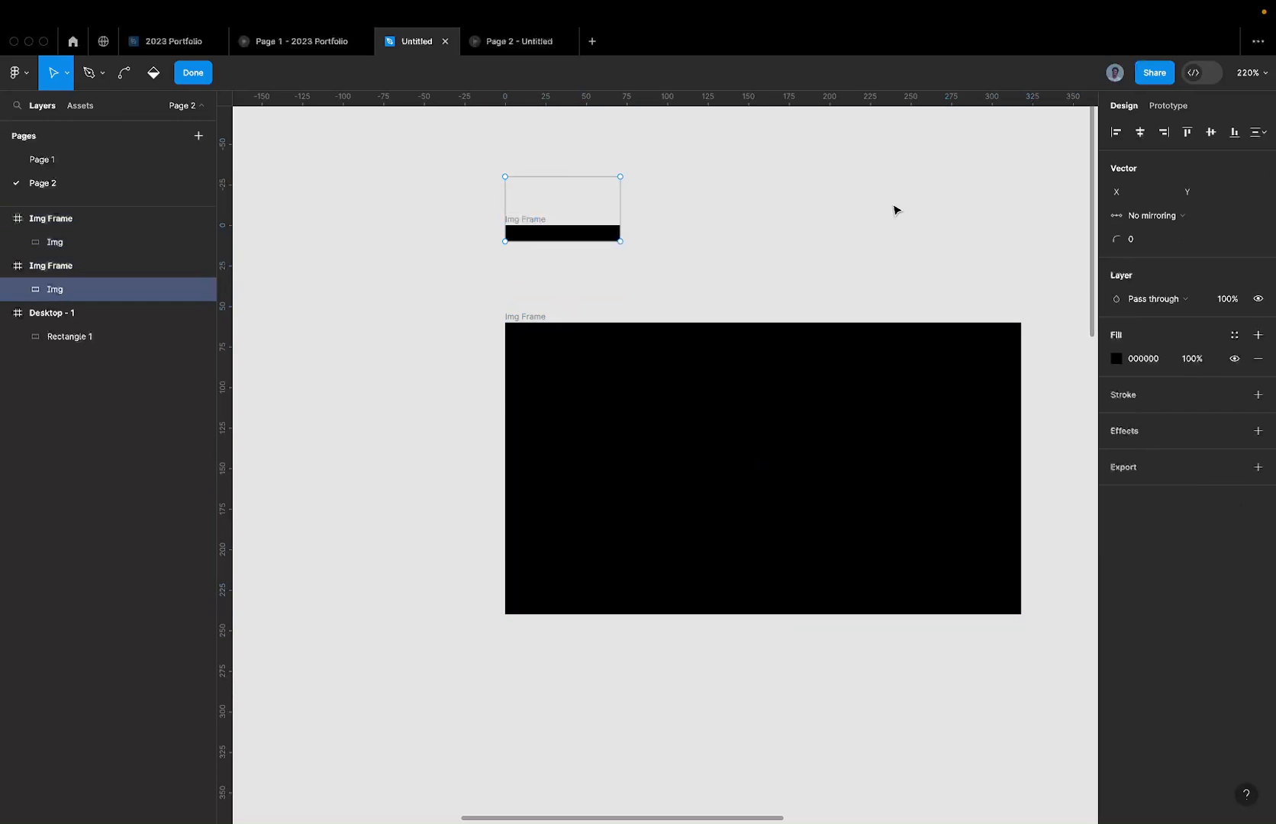
key("Escape")
scroll(553, 226, "up", 3)
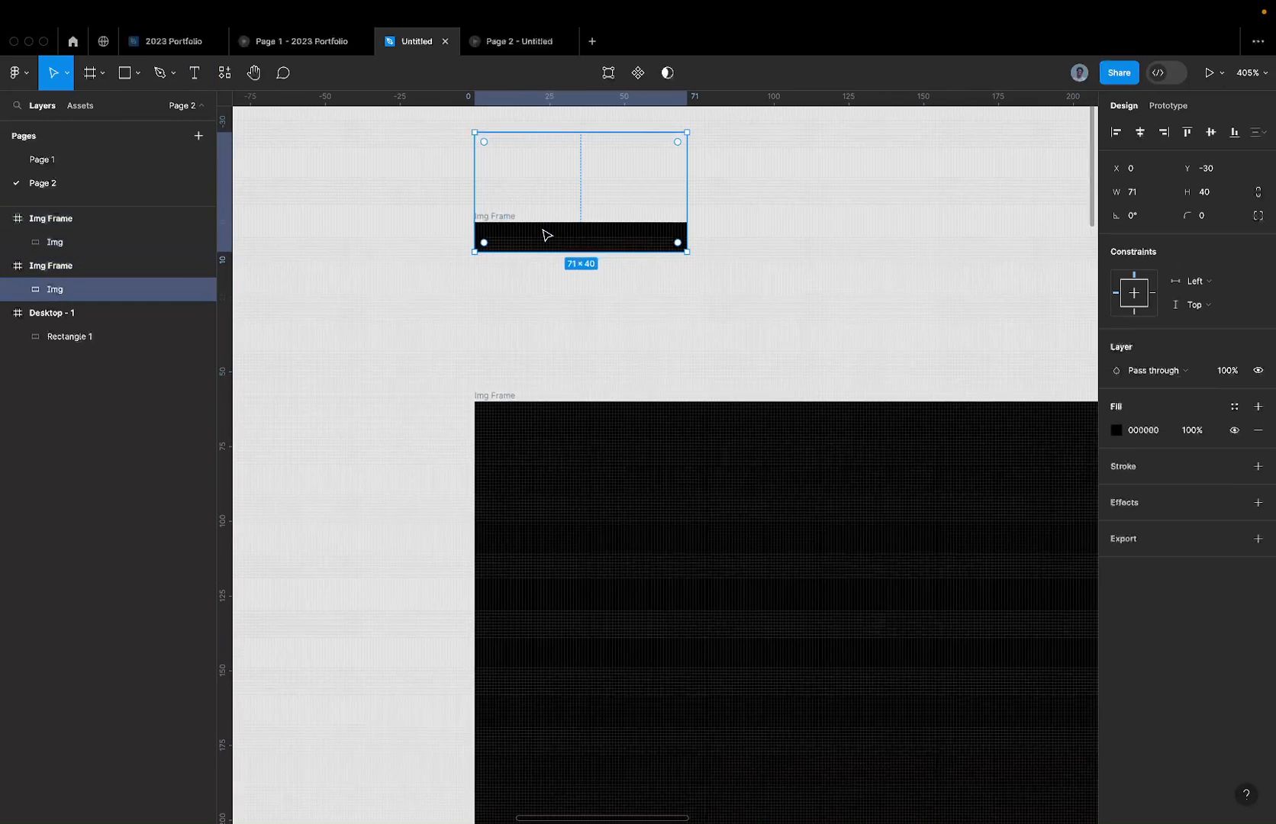
scroll(548, 233, "down", 2)
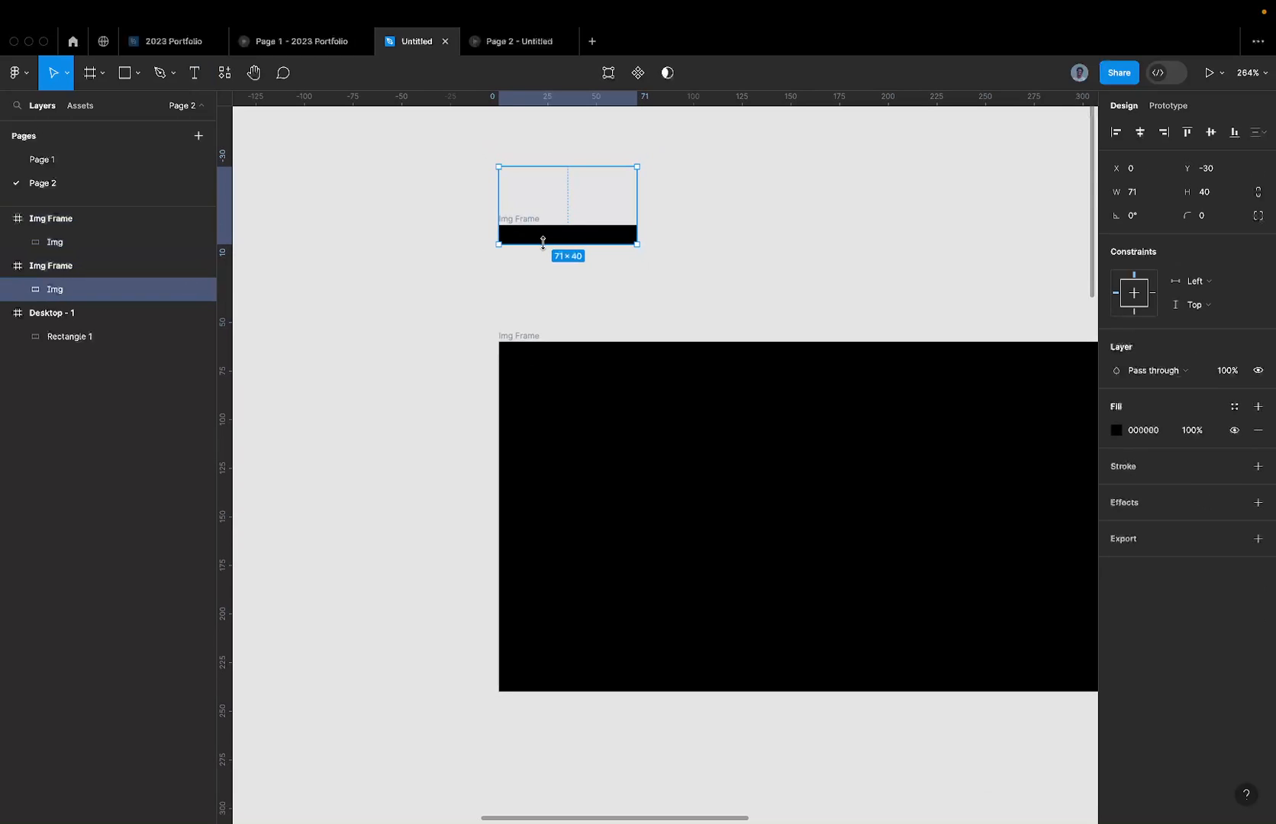
key("shift+Left")
key("shift+Left")
key("shift+Left")
key("shift+Left")
key("shift+Left")
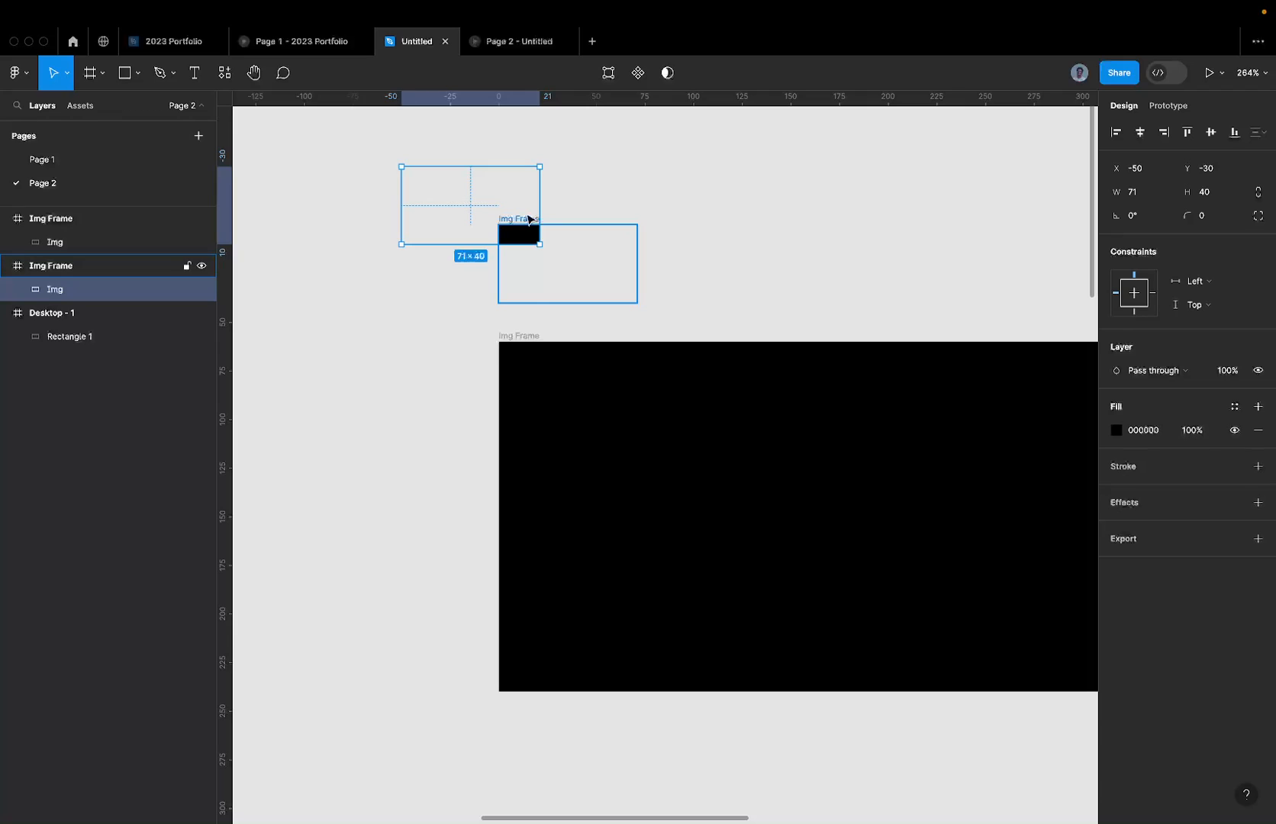
key("shift+Left")
key("shift+Left")
key("shift+Up")
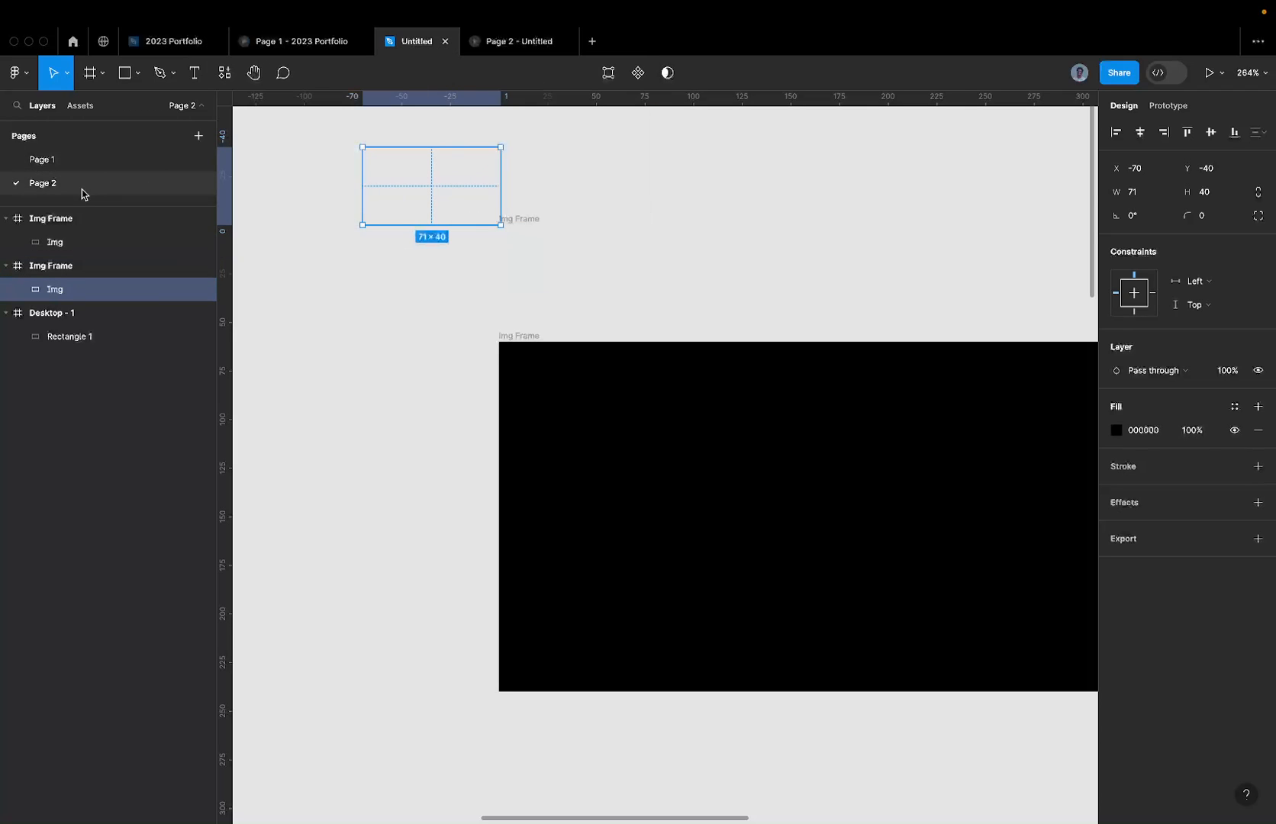
Step: Present the Poisson frame with the canvas text from Page 1, examine its image trail, check the Page 2 prototype, and return to the design file
left_click(97, 161)
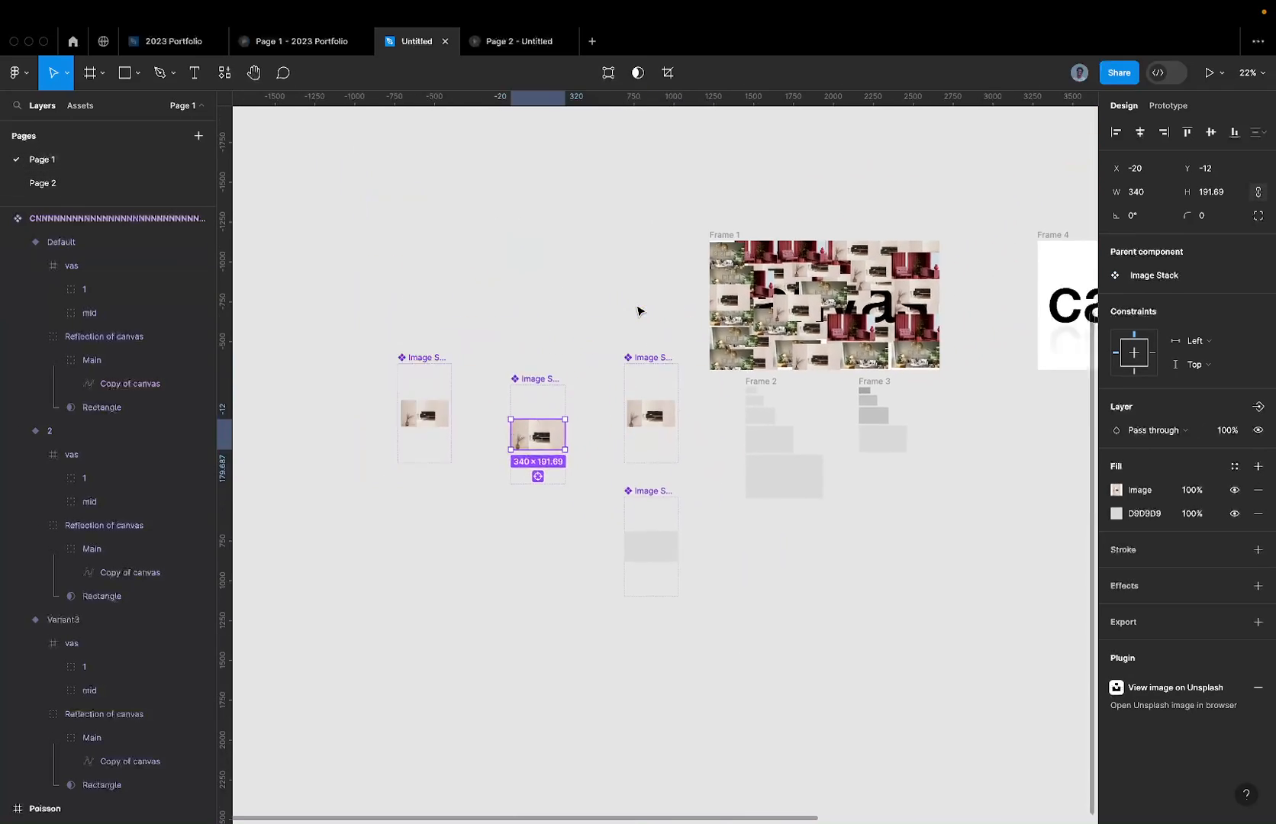
scroll(638, 311, "right", 5)
scroll(638, 311, "up", 3)
left_click(765, 200)
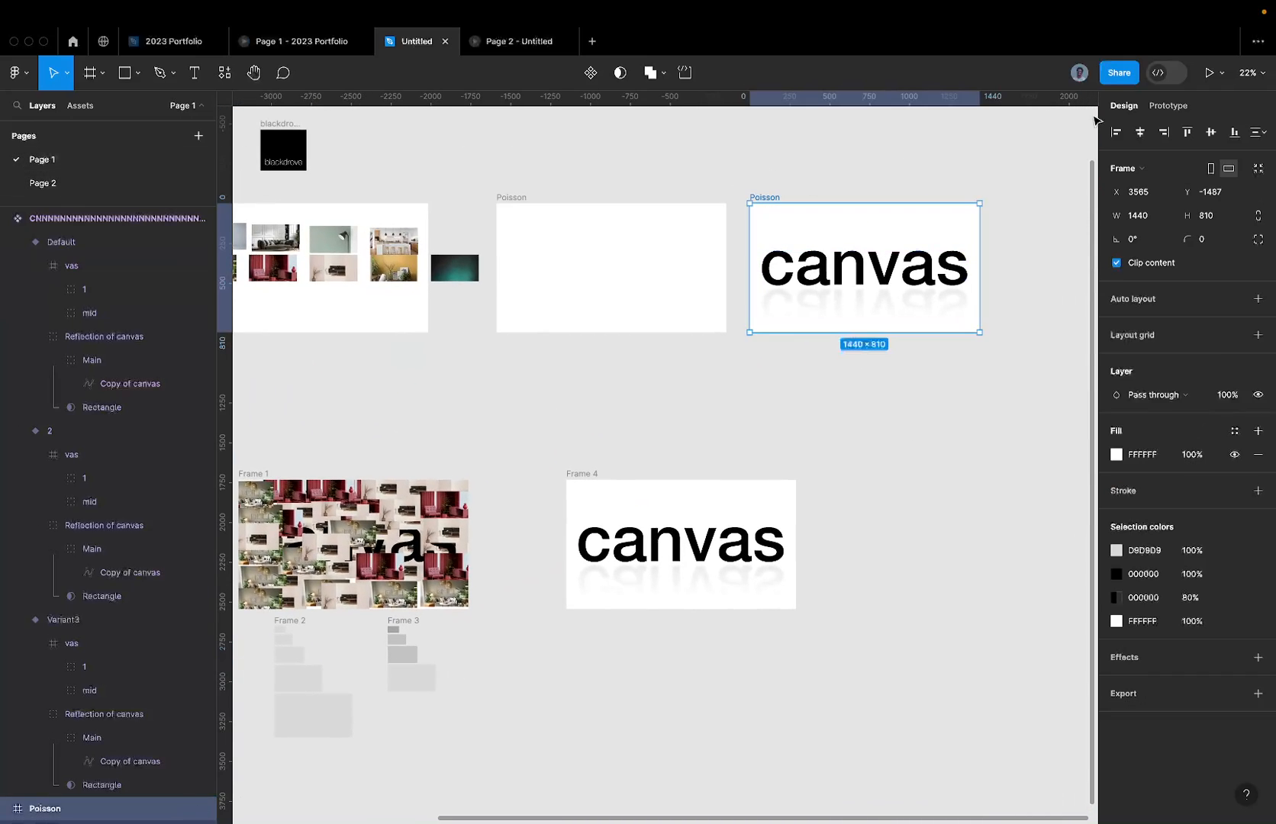
left_click(1201, 75)
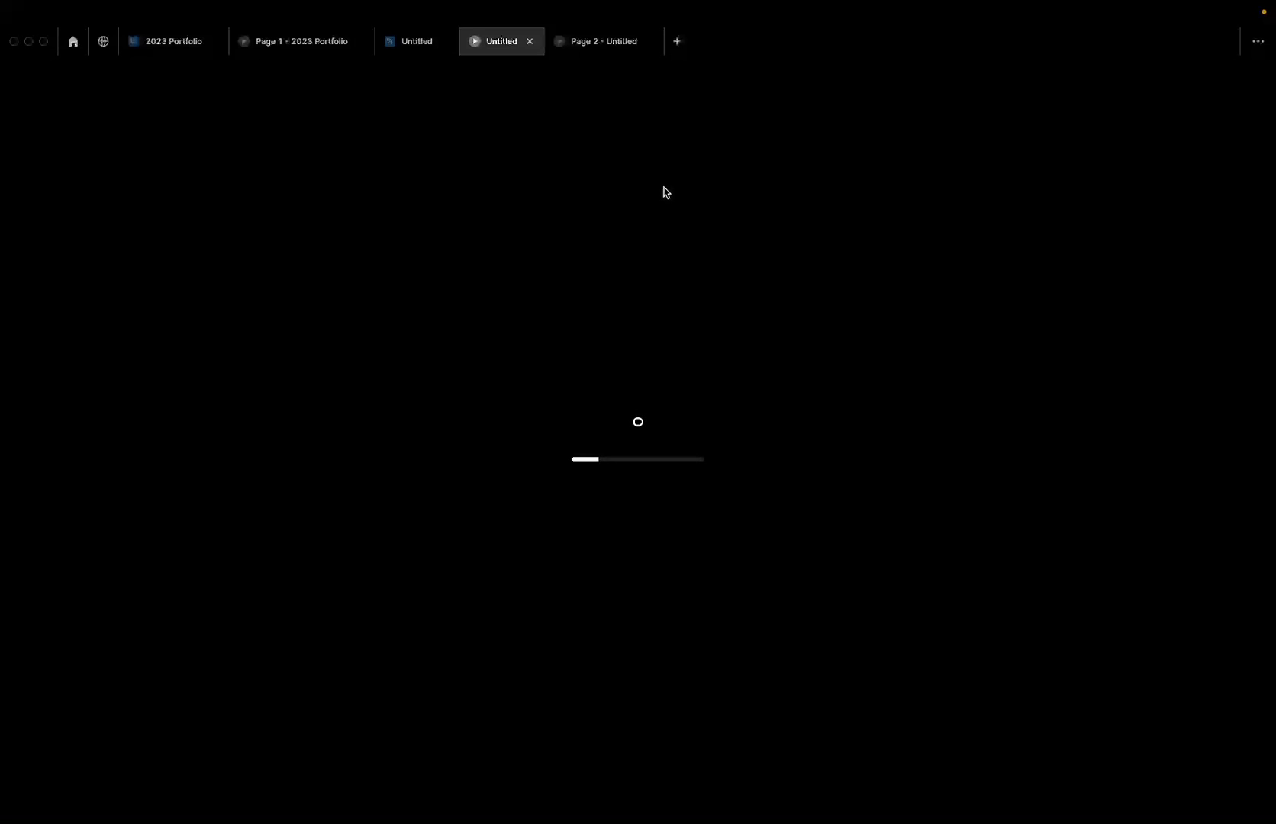
left_click_drag(484, 48, 586, 58)
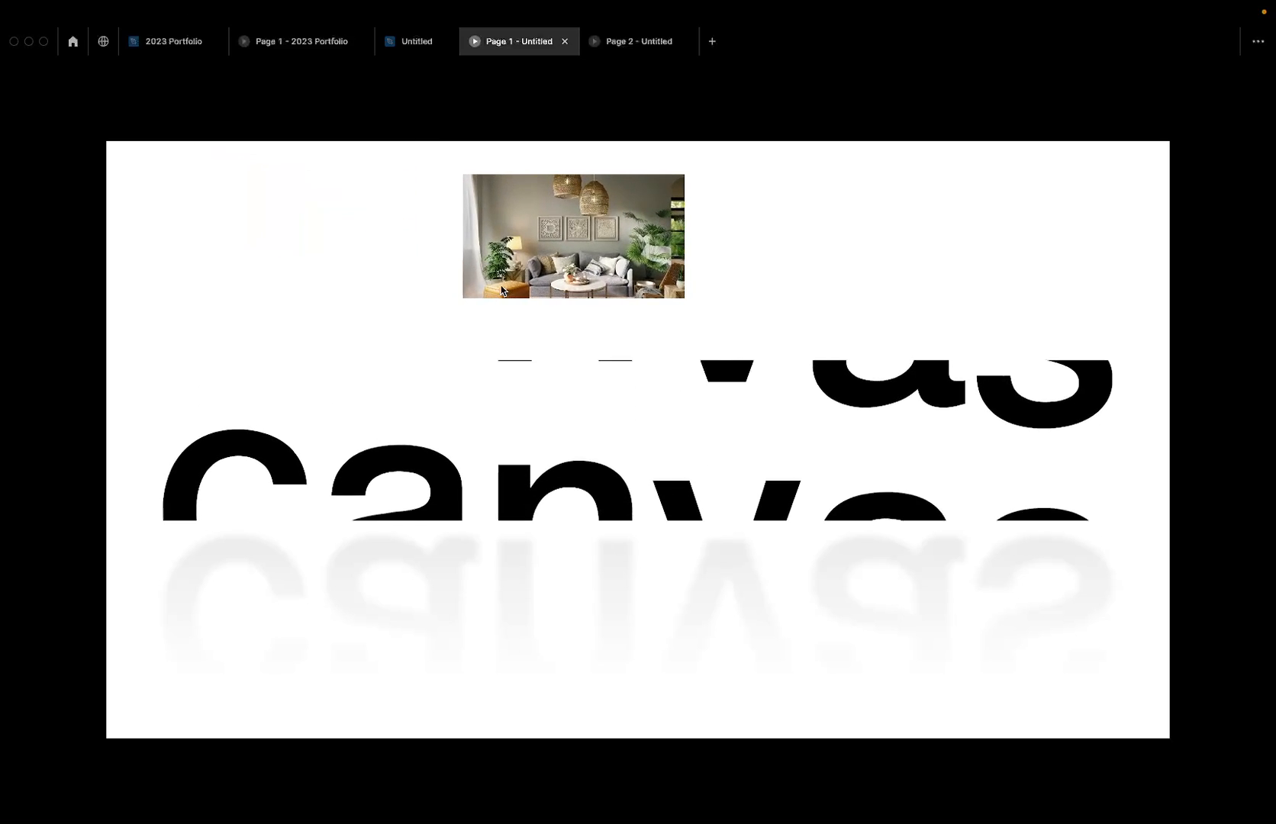
left_click(651, 38)
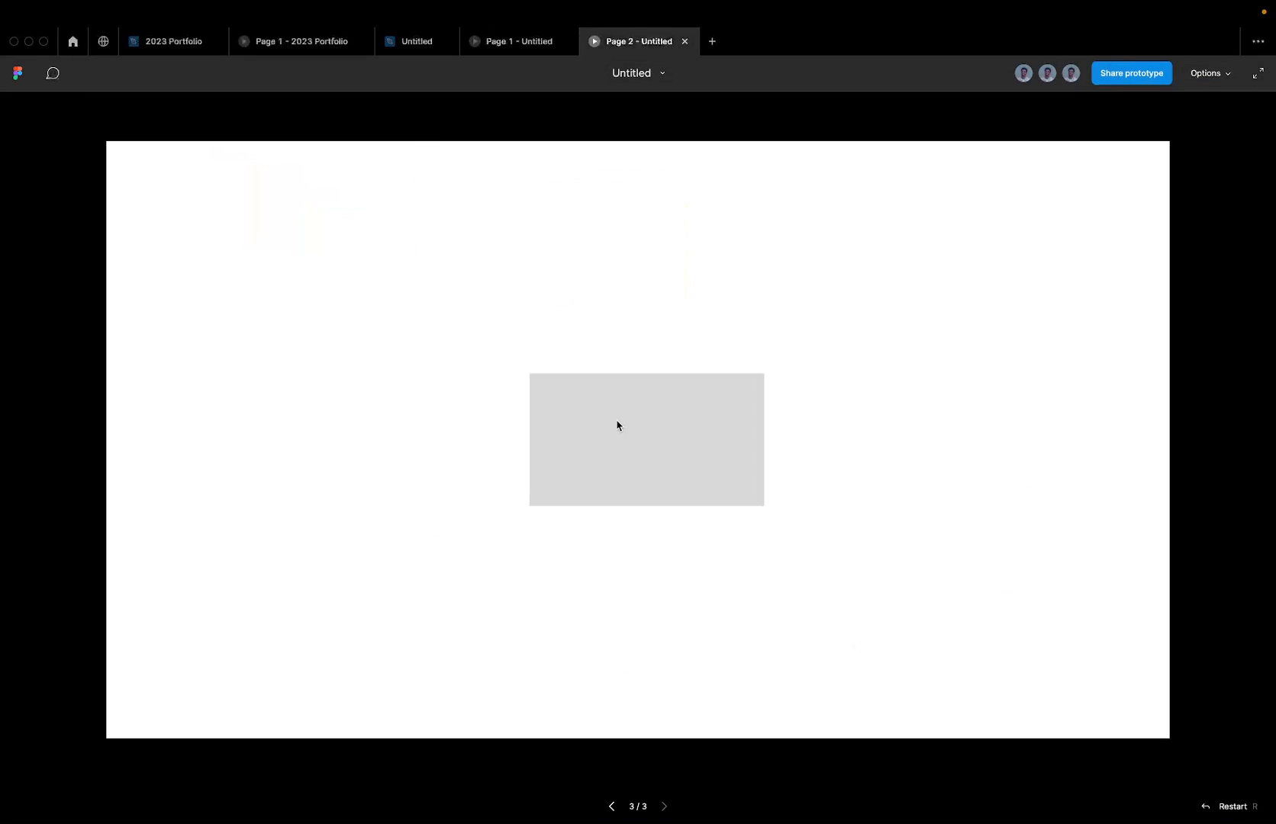
left_click(391, 48)
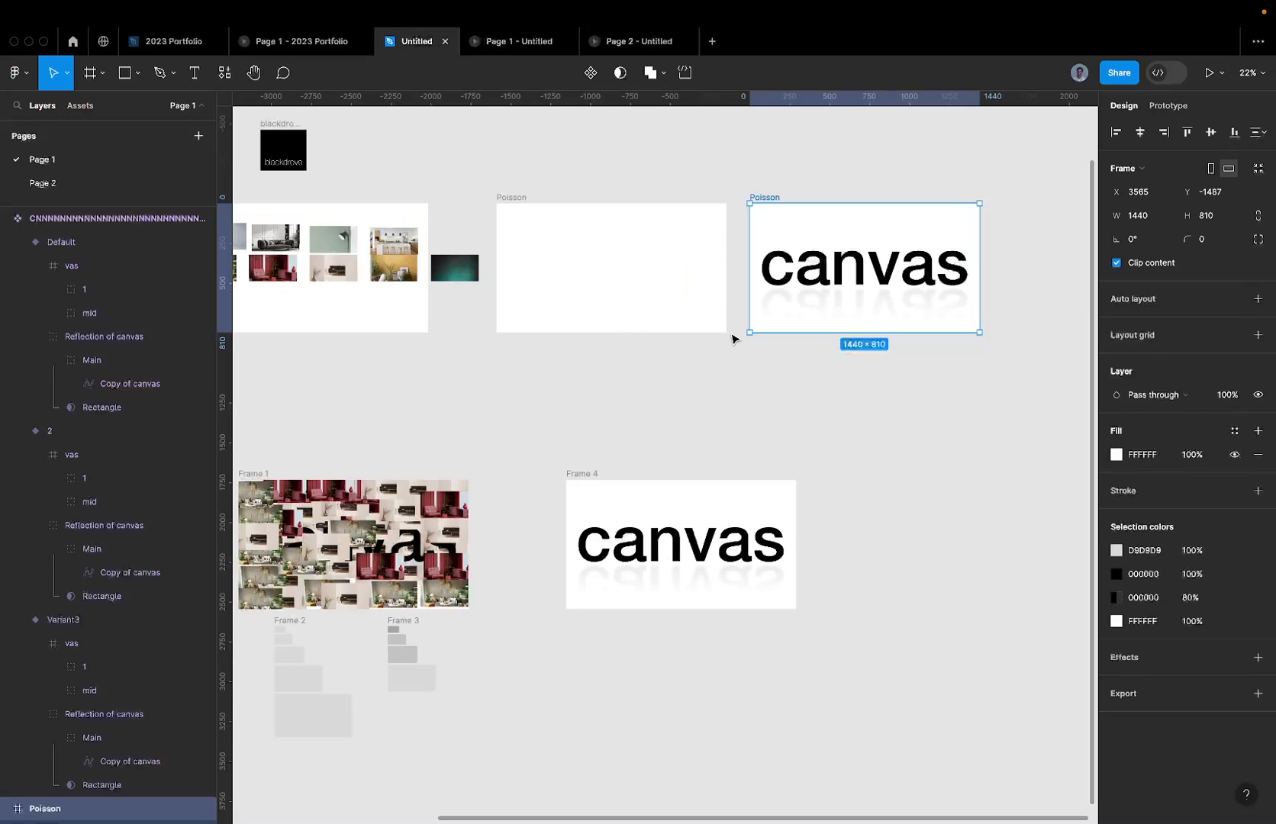
Step: On Page 2, center the small Img rectangle horizontally in its frame and turn off that frame's clip content
left_click(124, 180)
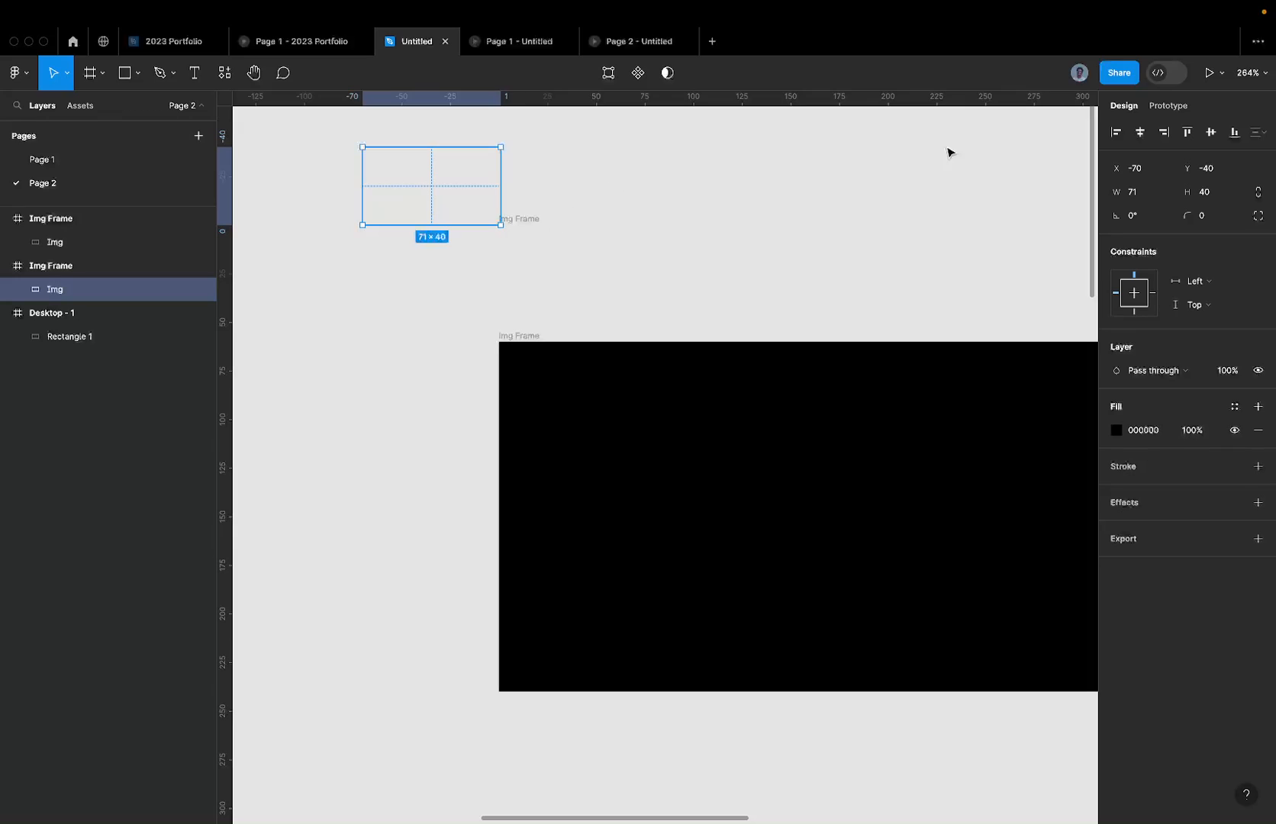
left_click(1140, 132)
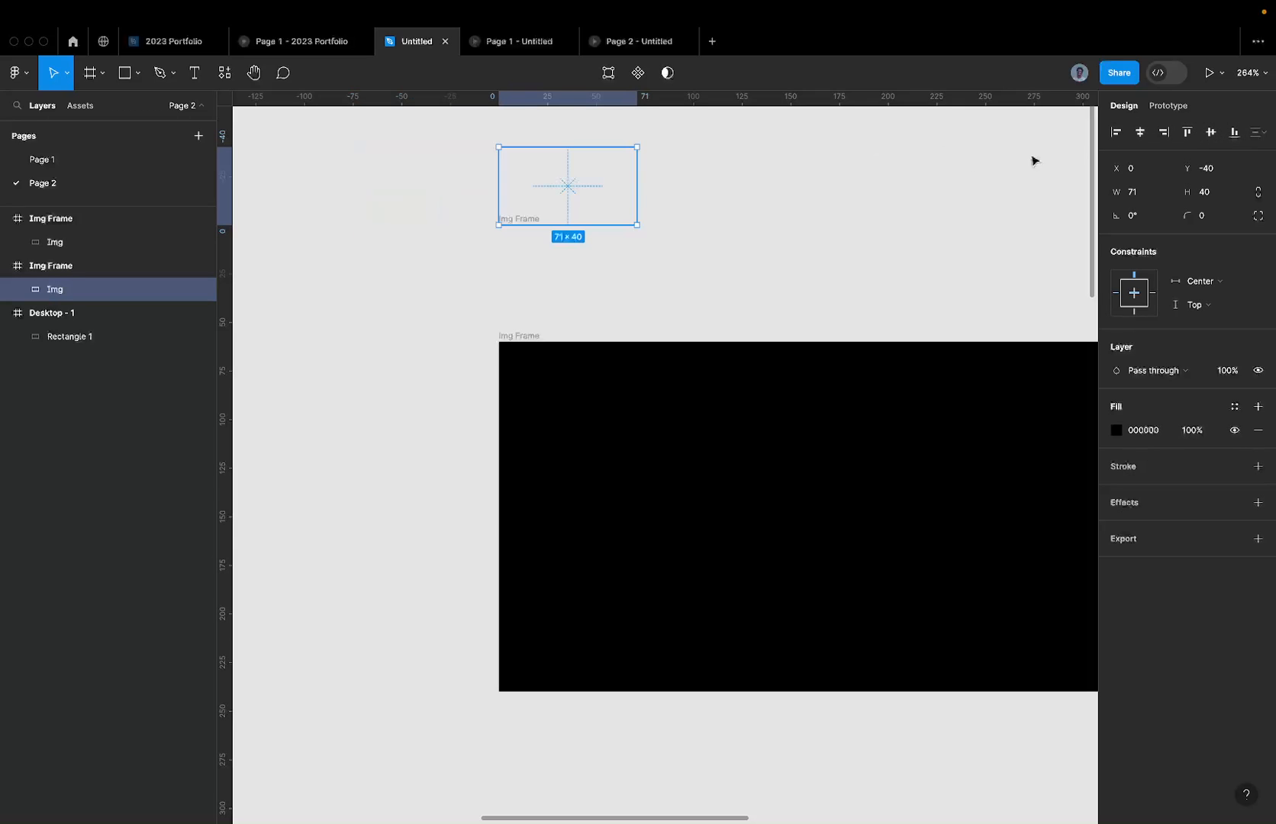
scroll(502, 209, "up", 3)
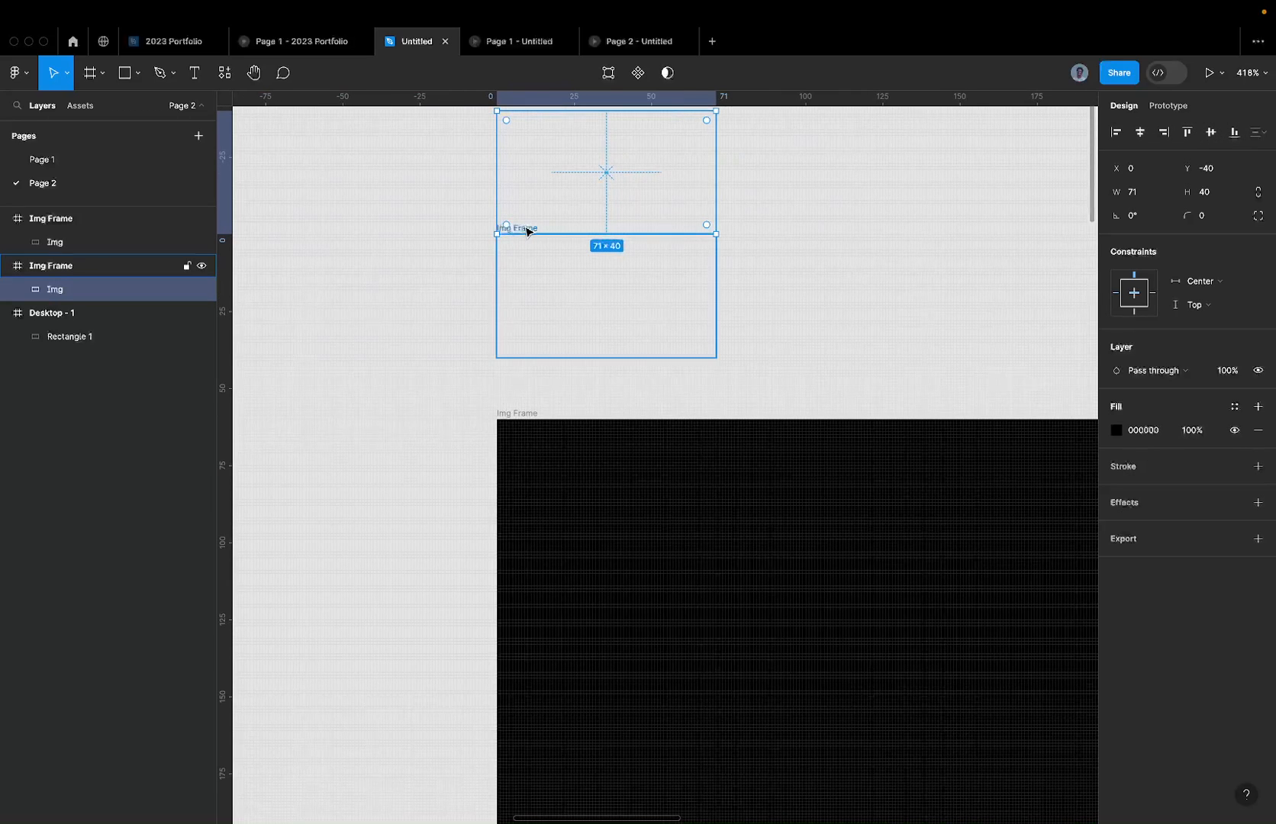
left_click(526, 231)
scroll(527, 231, "down", 2)
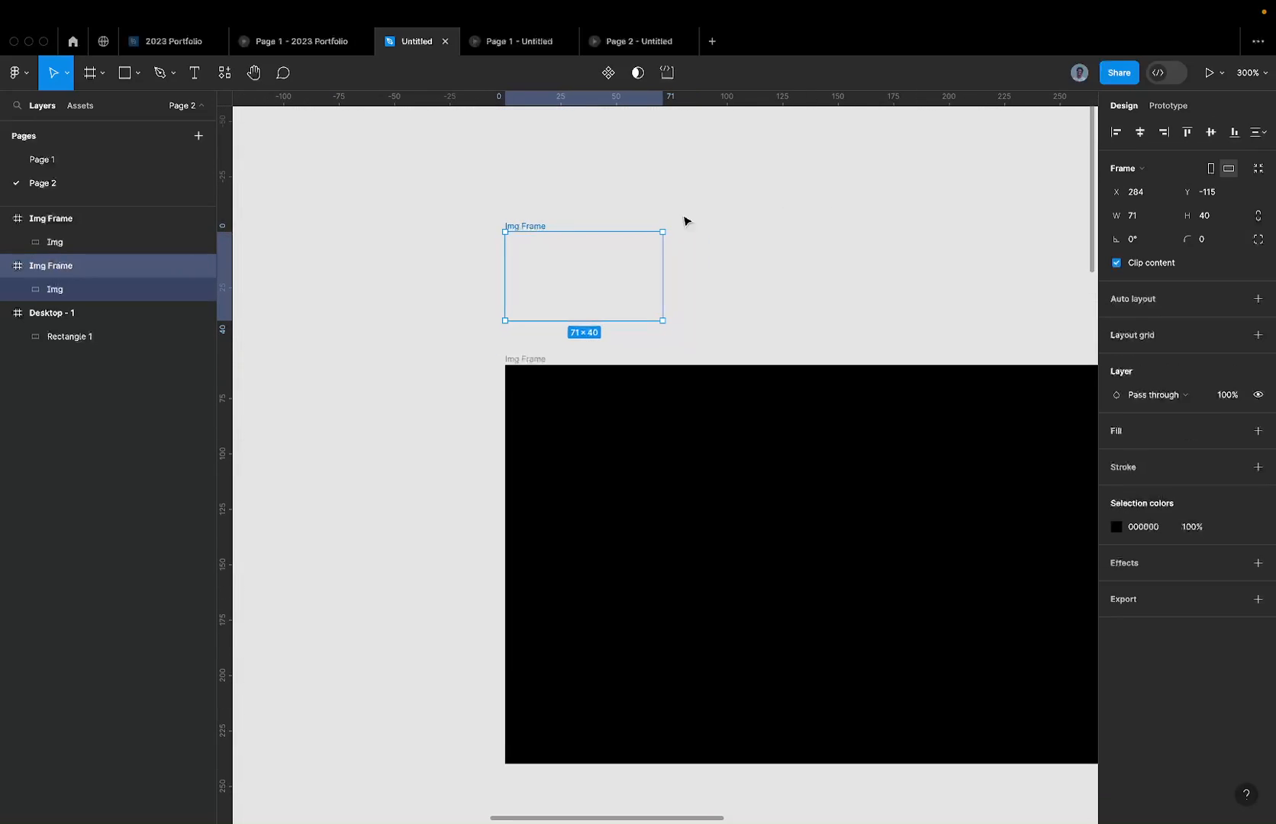
key("Return")
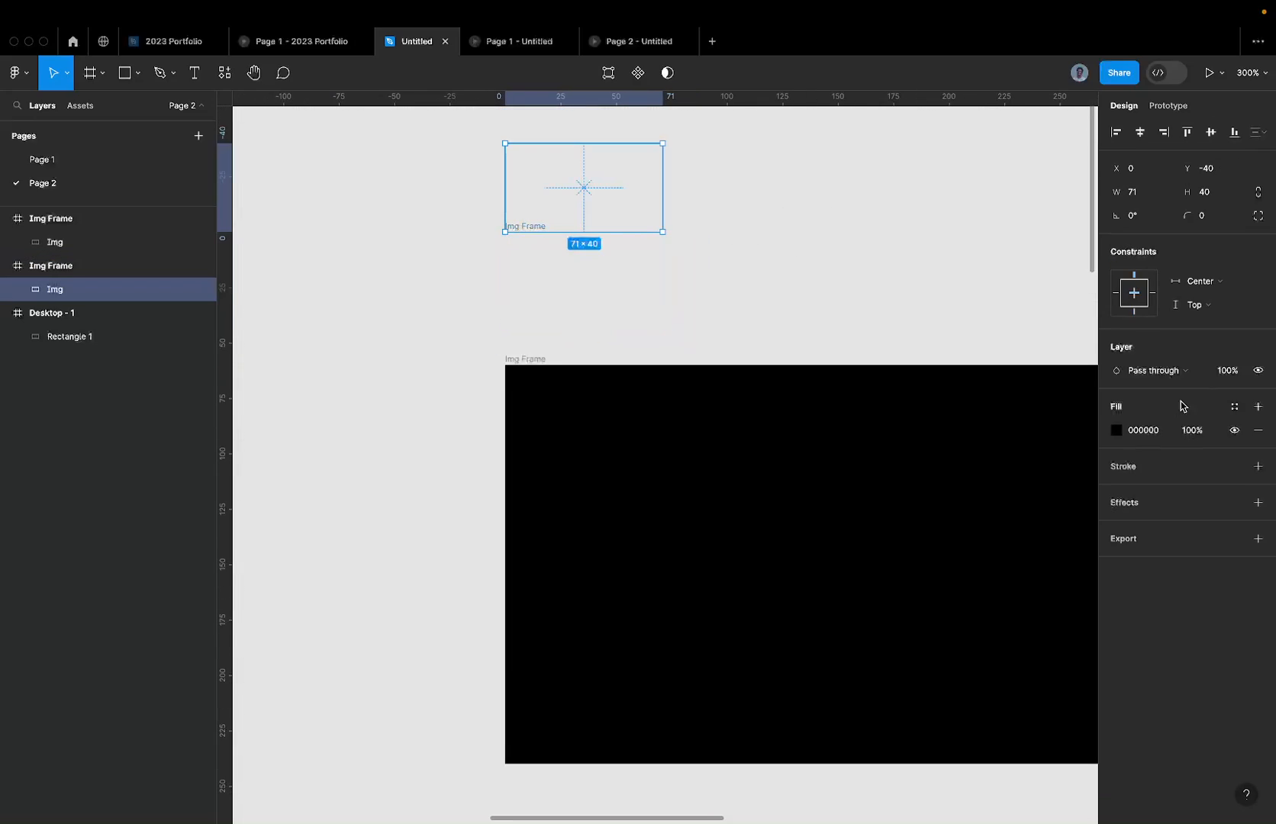
key("shift+Return")
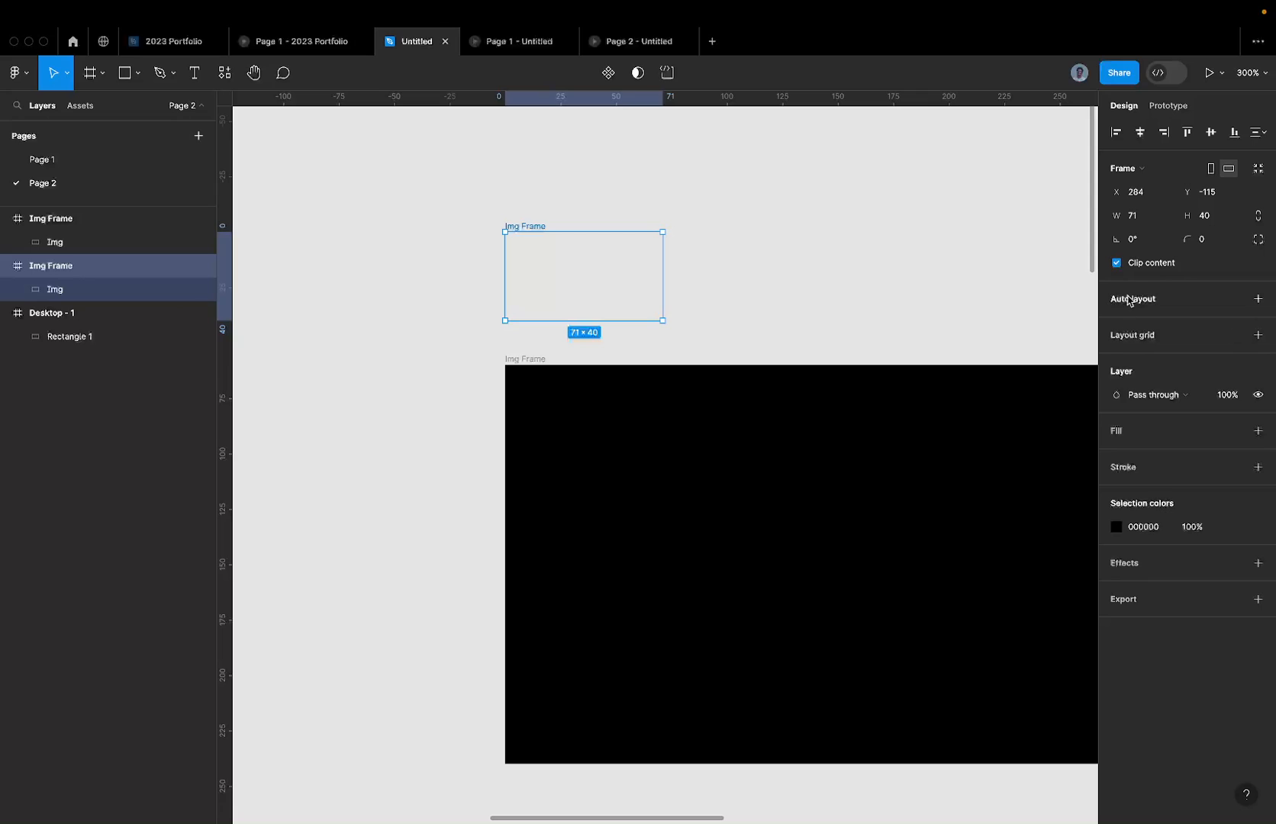
left_click(1128, 265)
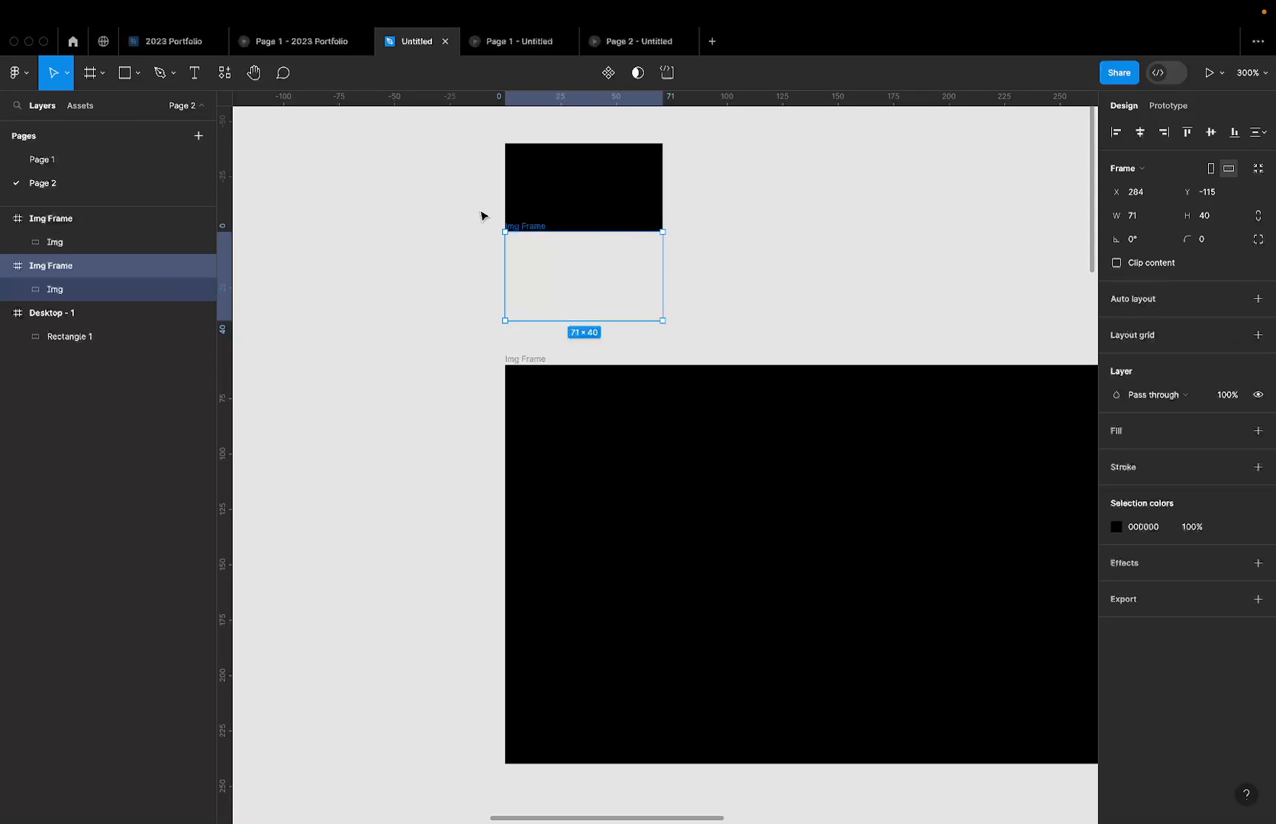
Step: Move the small Img rectangle leftward to X -71 so it meets its frame exactly at the upper-left corner
left_click(564, 208)
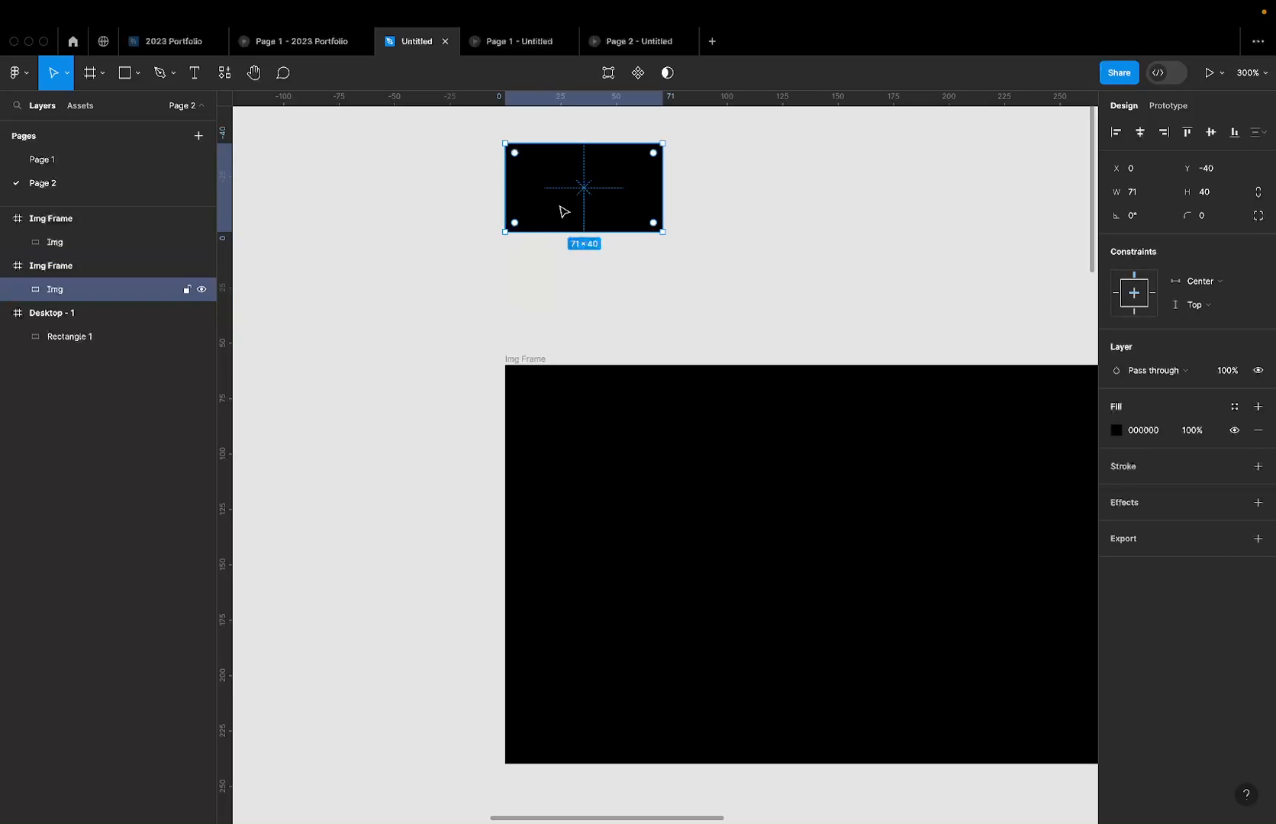
key("shift+Left")
key("shift+Left")
key("shift+Left")
key("shift+Left")
key("shift+Left")
key("shift+Left")
key("shift+Left")
key("shift+Left")
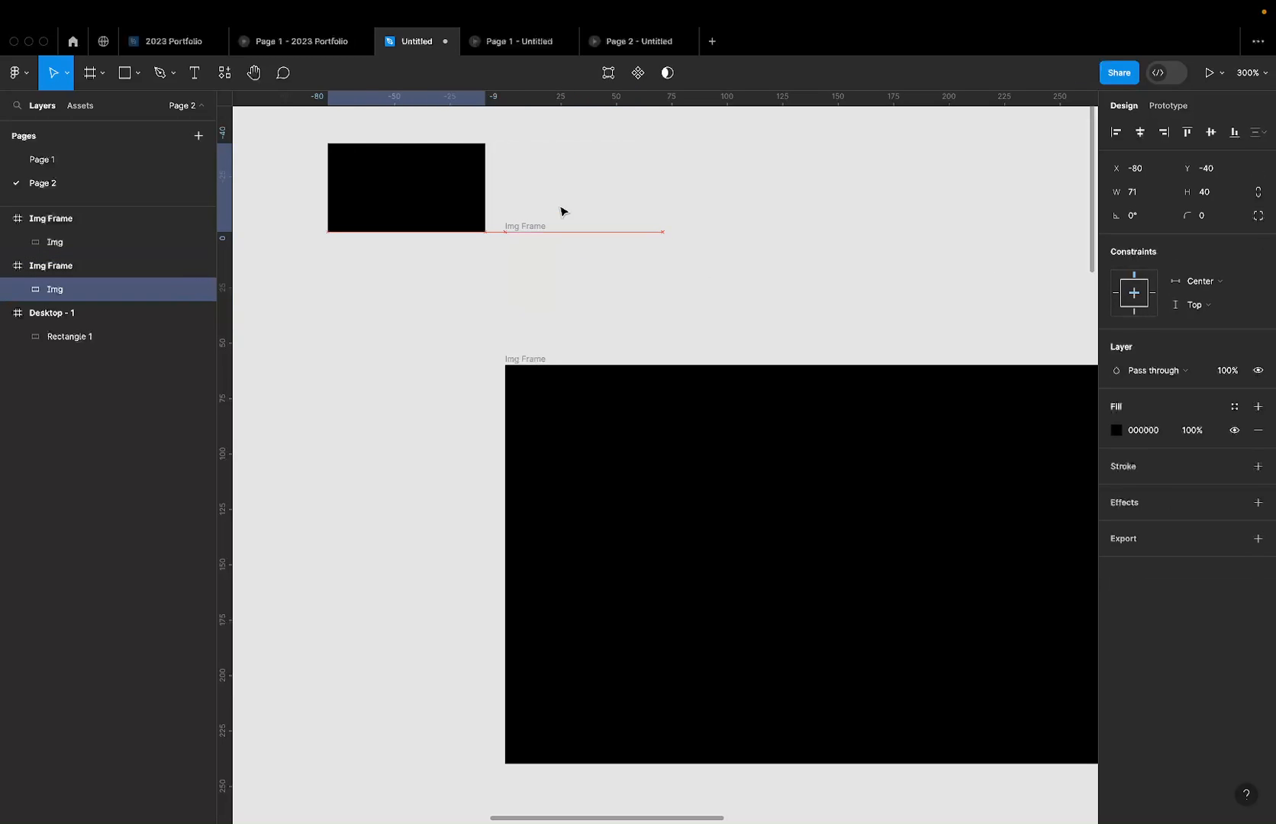
key("Right")
key("Right")
key("Right")
key("Right")
key("Right")
key("Right")
key("Right")
key("Right")
key("Right")
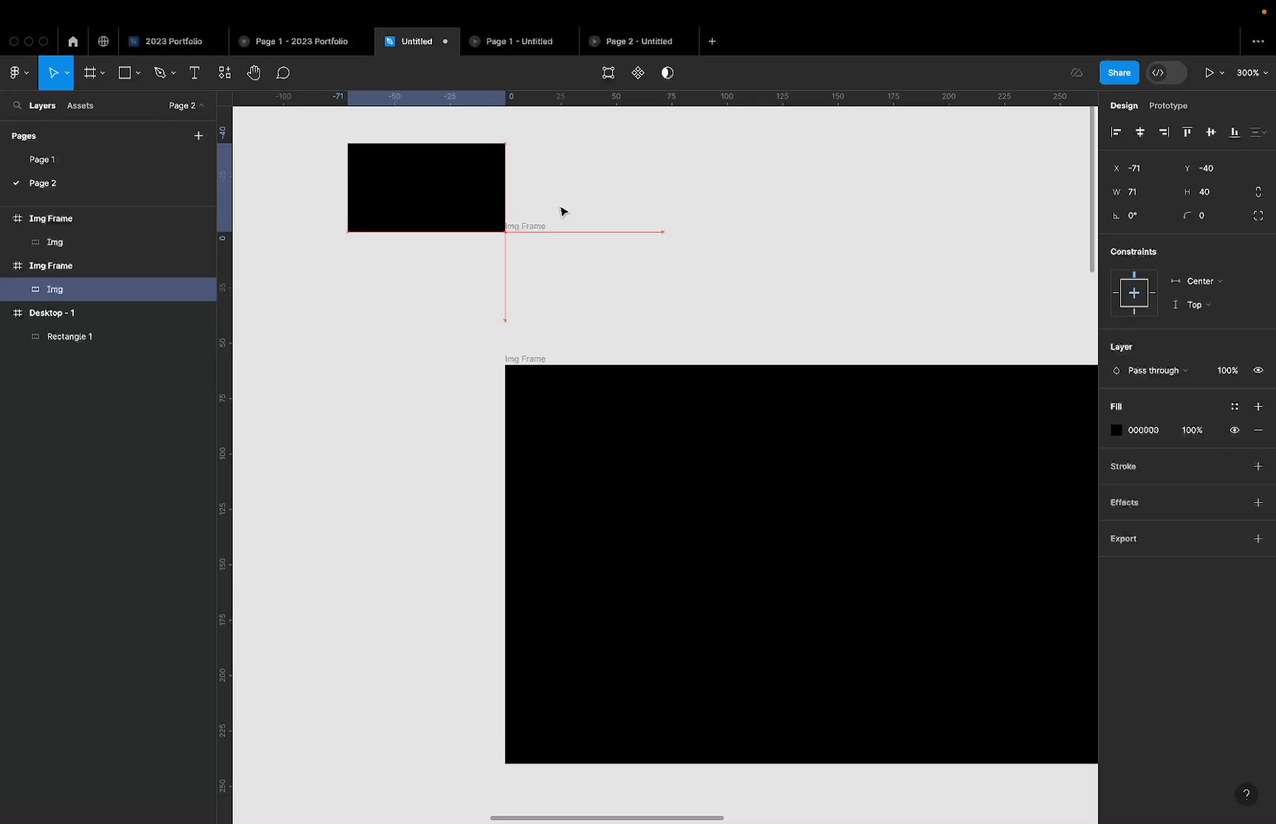
Step: Examine the small Img Frame and its offset rectangle, comparing them with the large Img Frame below
scroll(561, 212, "down", 3)
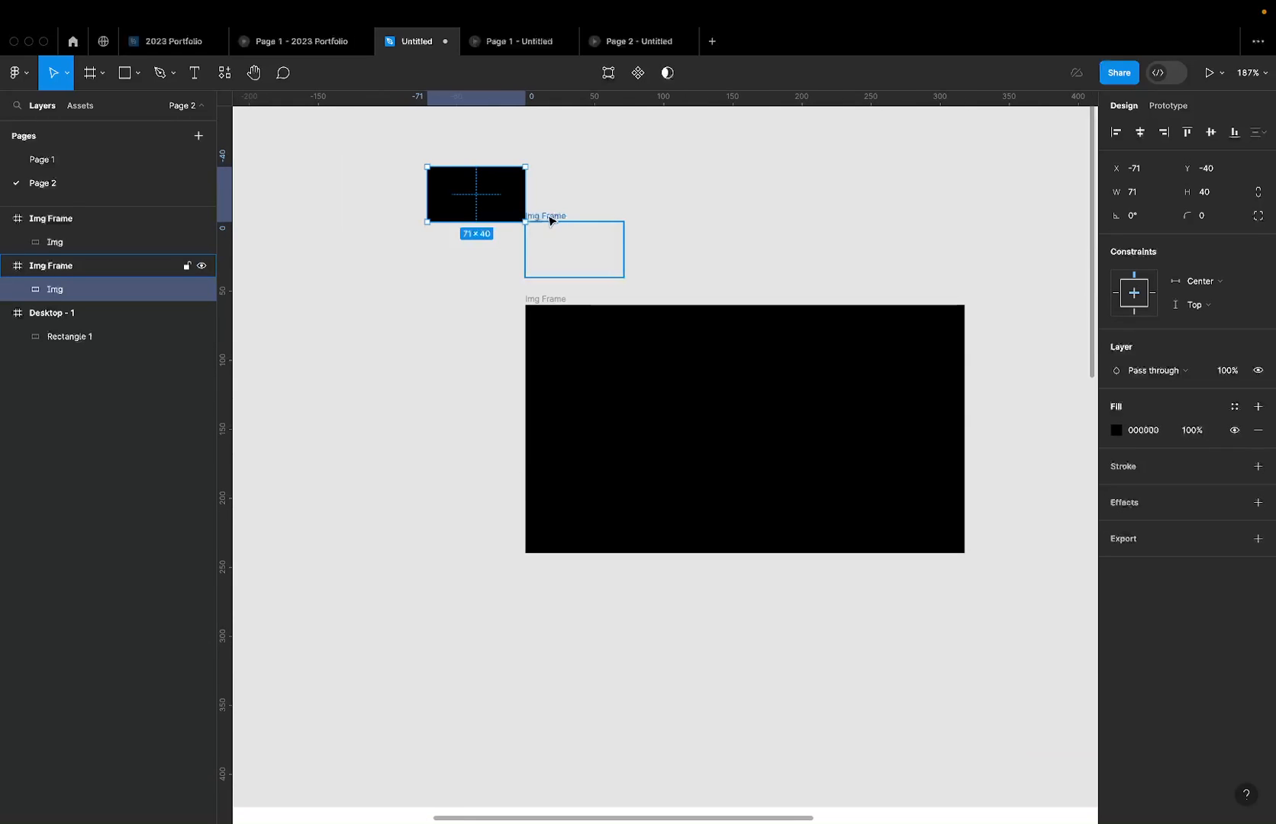
left_click(550, 217)
scroll(561, 216, "down", 3)
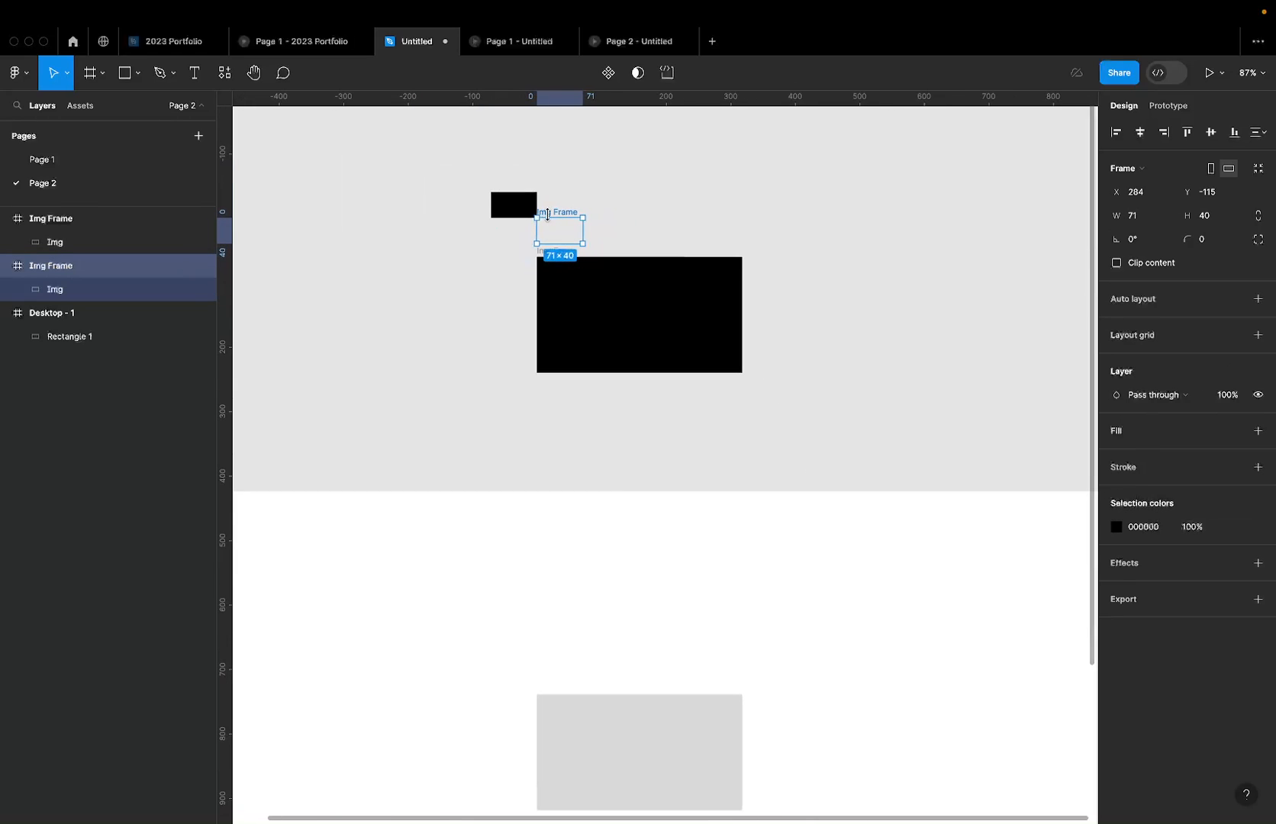
scroll(562, 217, "up", 1)
scroll(561, 218, "down", 3)
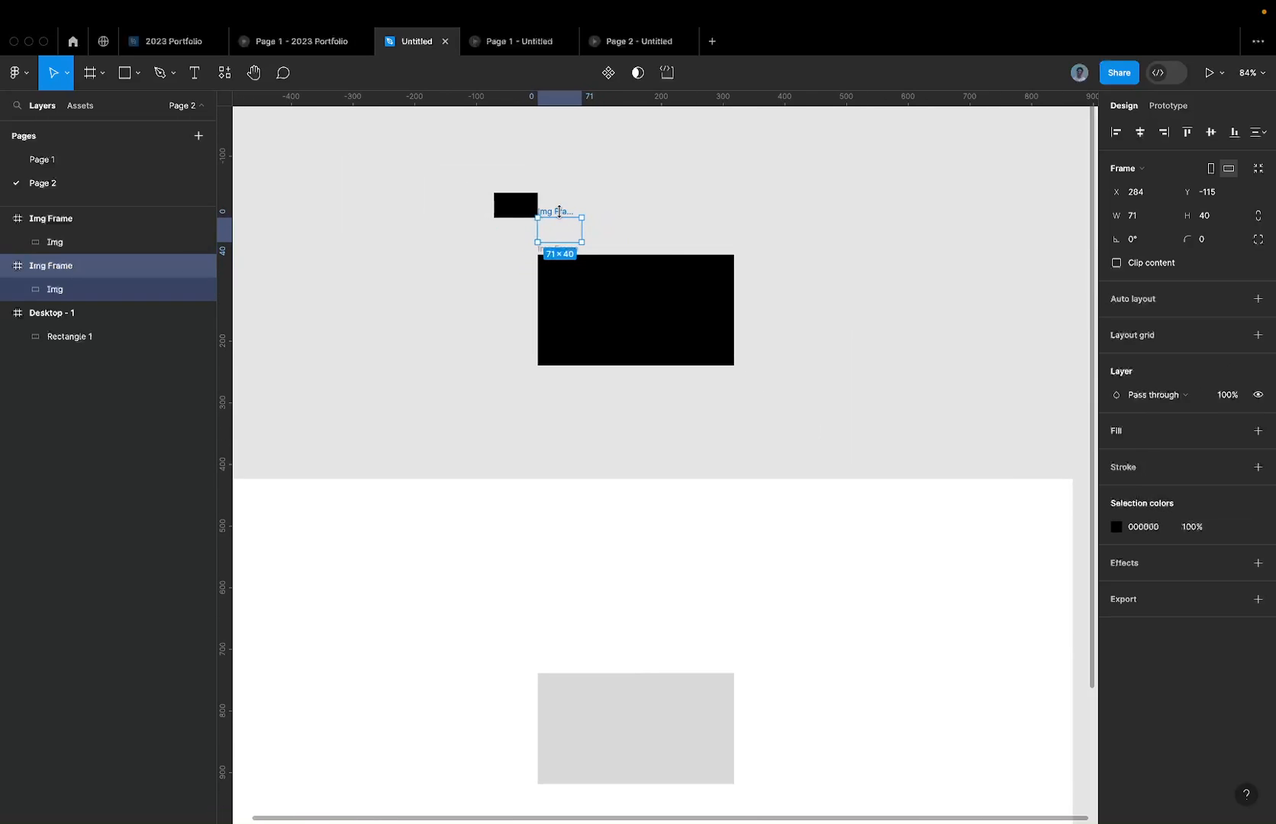
left_click(505, 204)
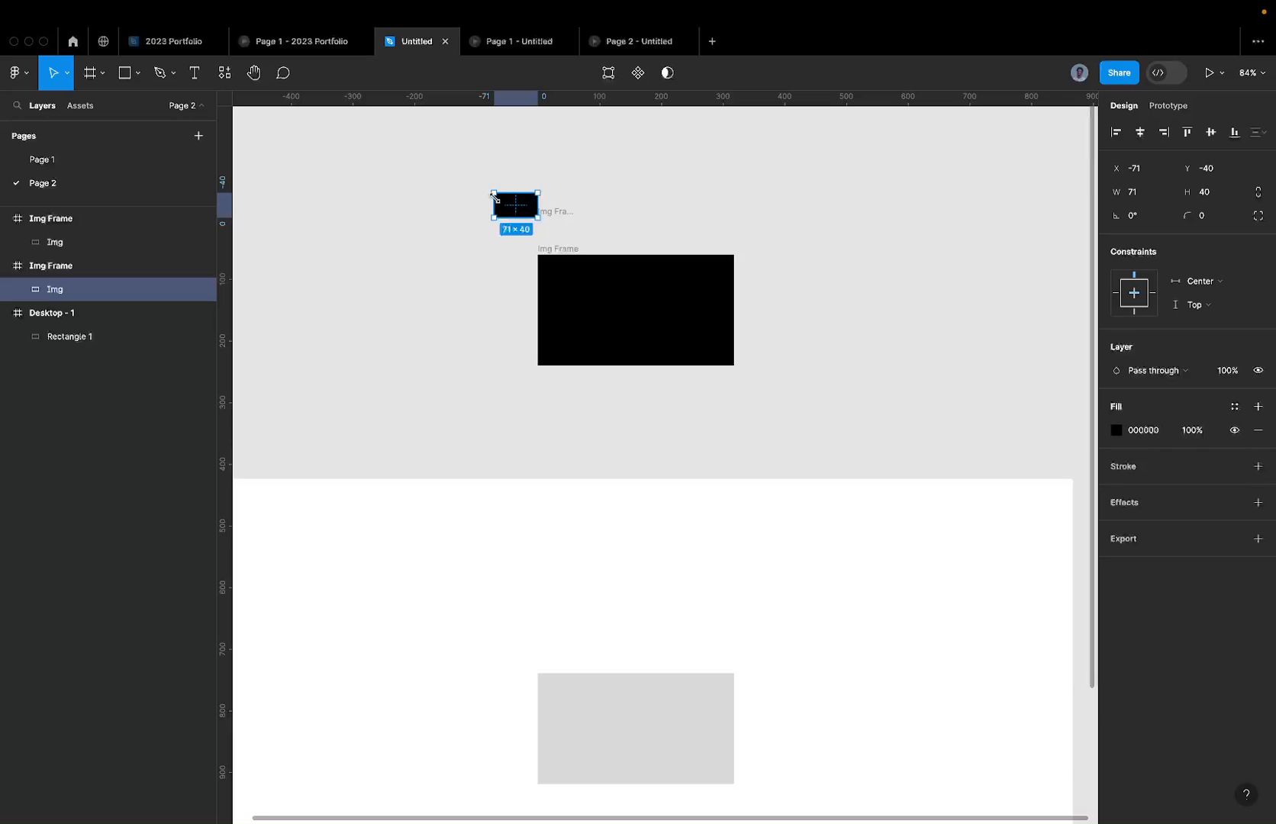
left_click(548, 214)
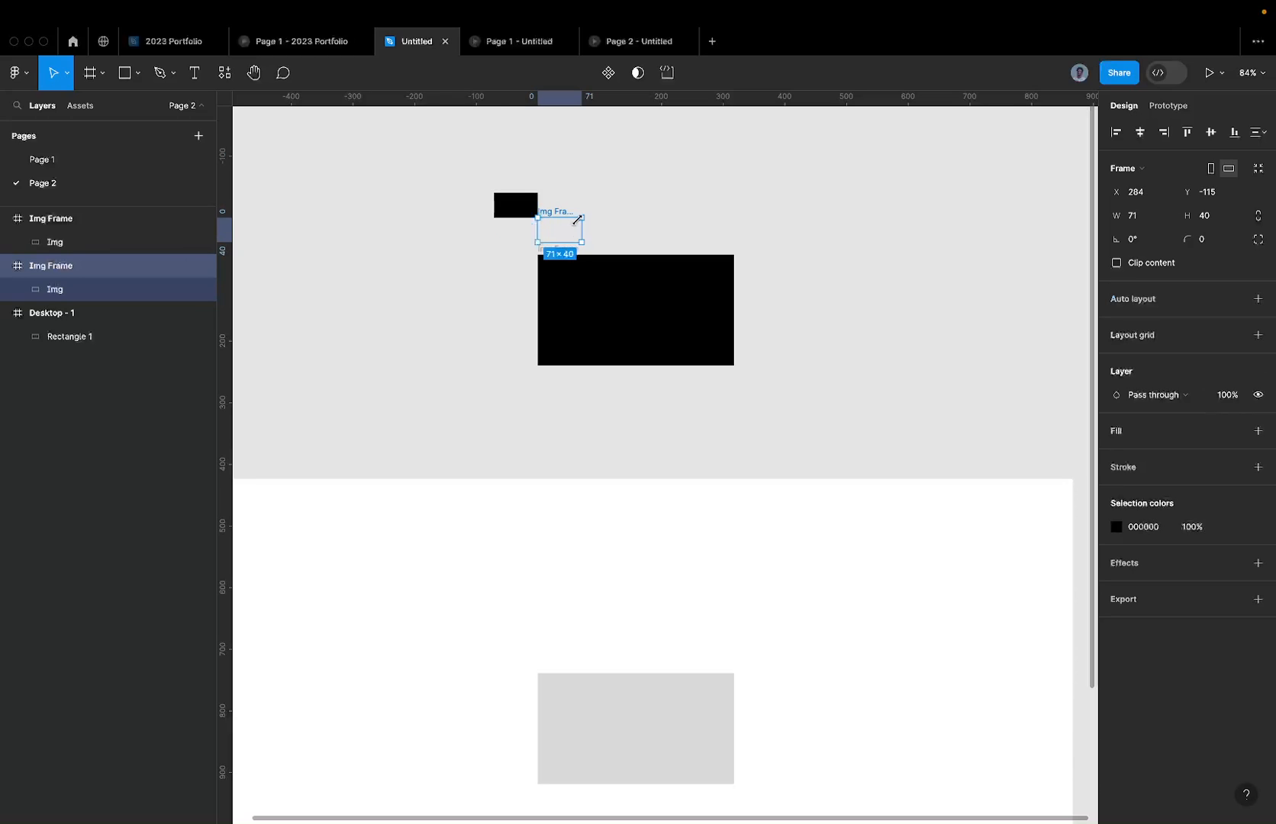
left_click(598, 288)
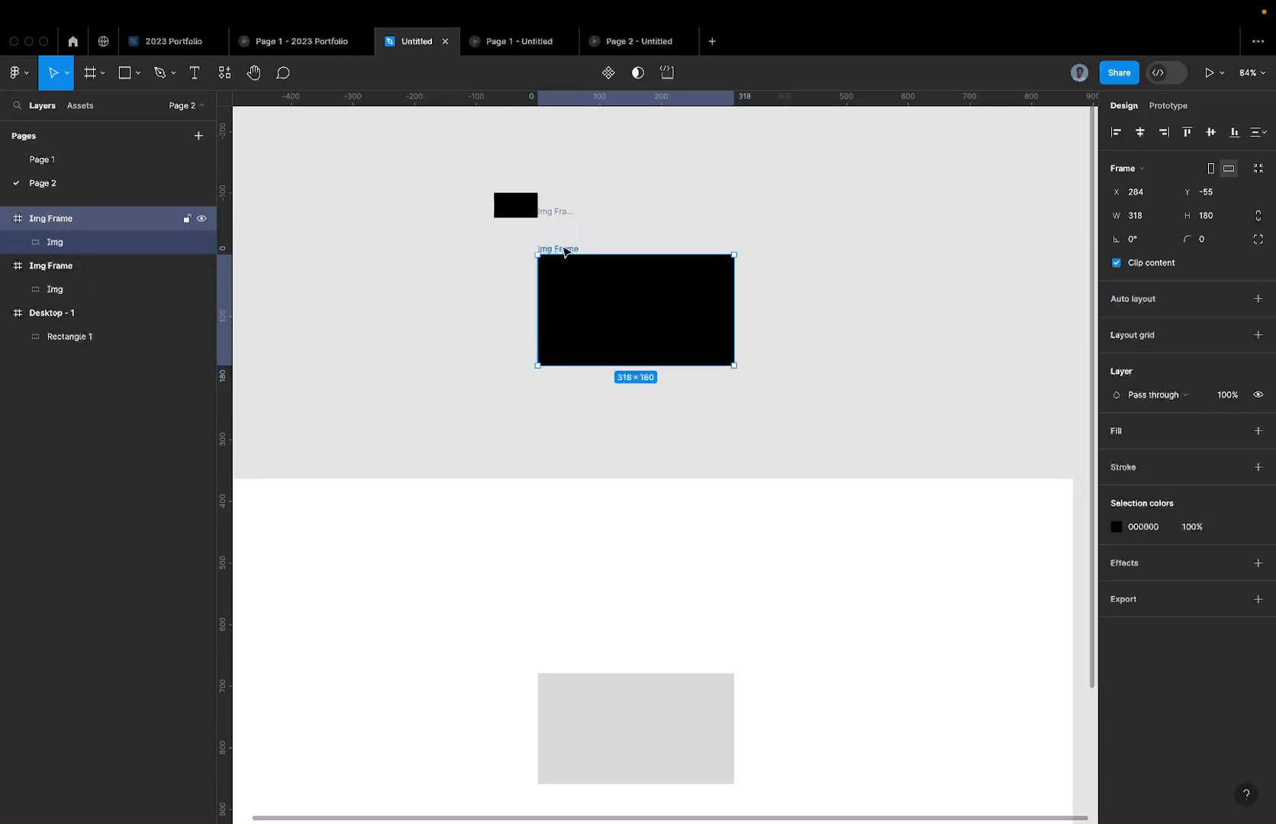
left_click(554, 214)
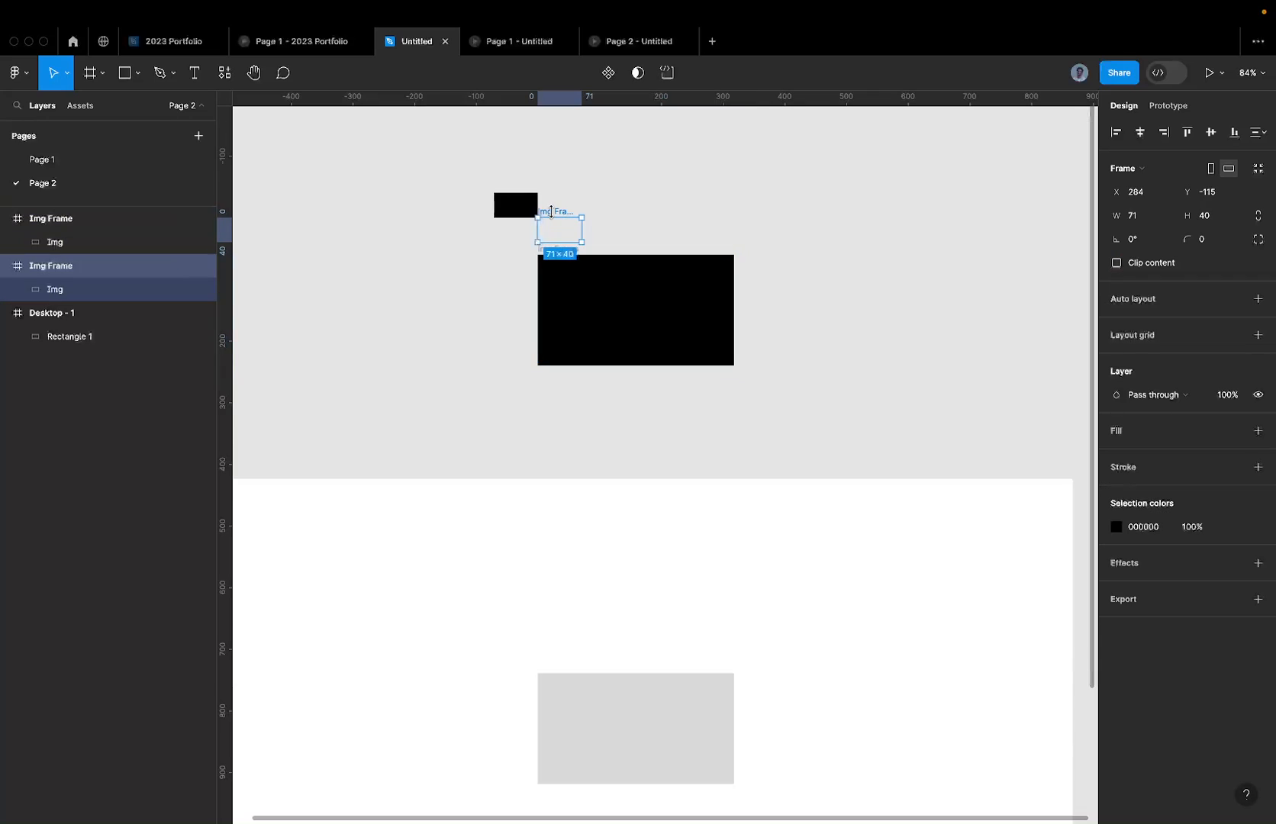
left_click(524, 202)
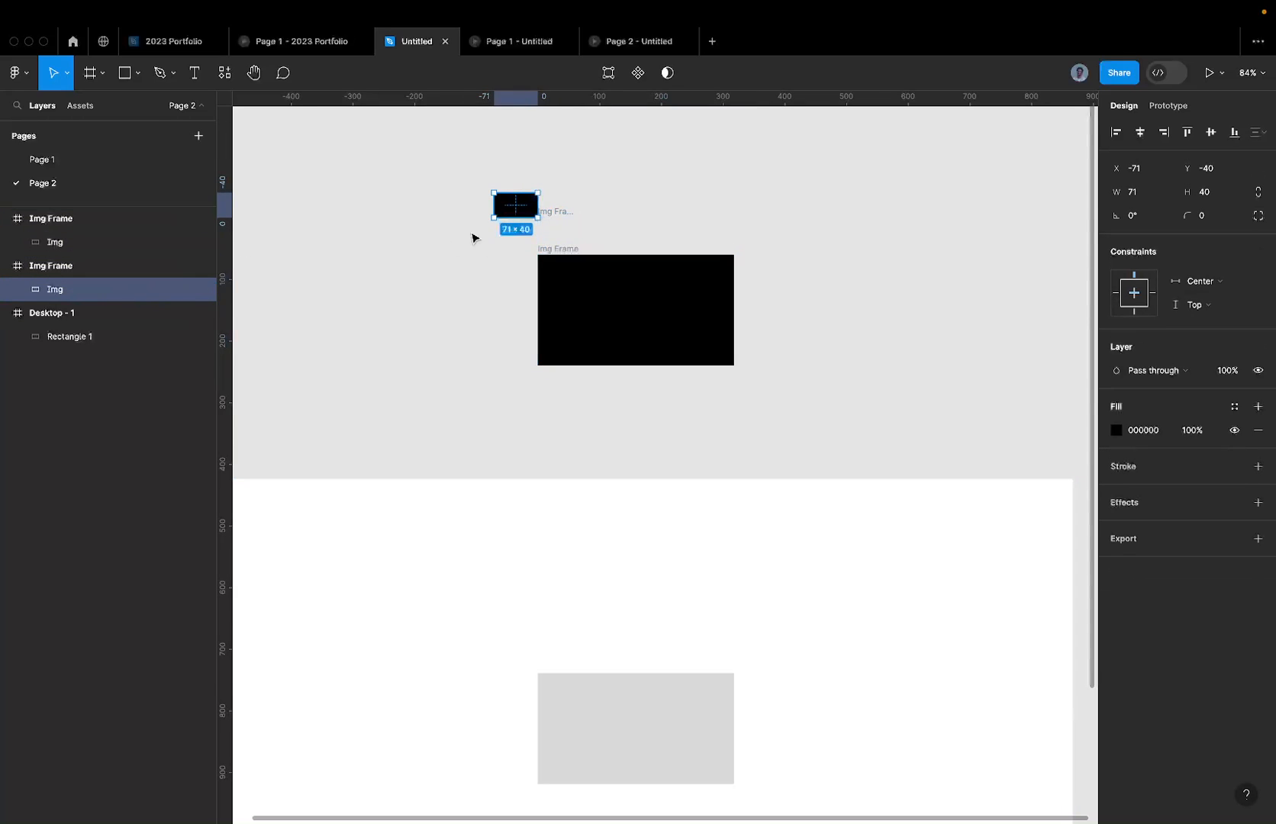
Step: Move the small Img Frame aside to X 25, Y -122, and duplicate the large Img Frame above the original at X 284, Y -302
left_click_drag(556, 212, 400, 209)
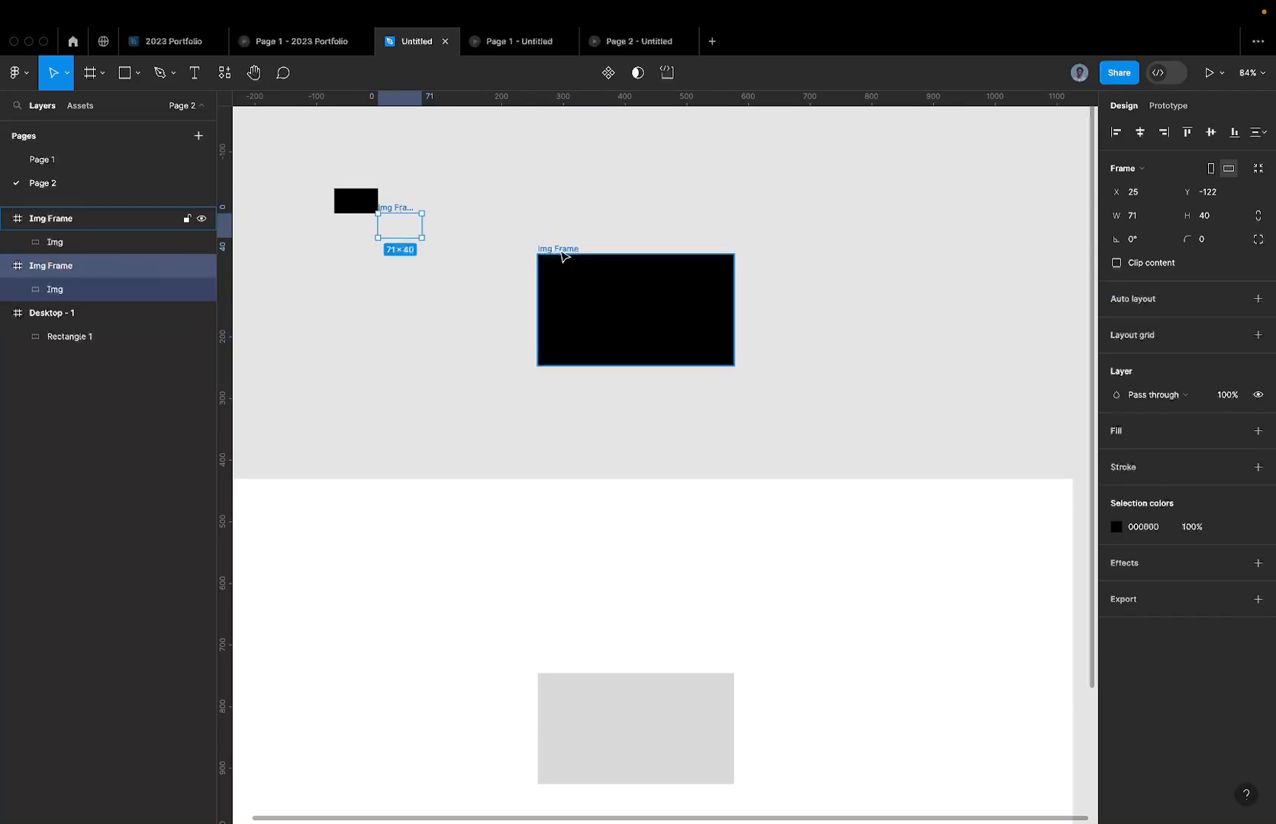
mouse_move(562, 257)
left_mouse_down()
mouse_move(561, 114)
mouse_move(550, 244)
left_mouse_up()
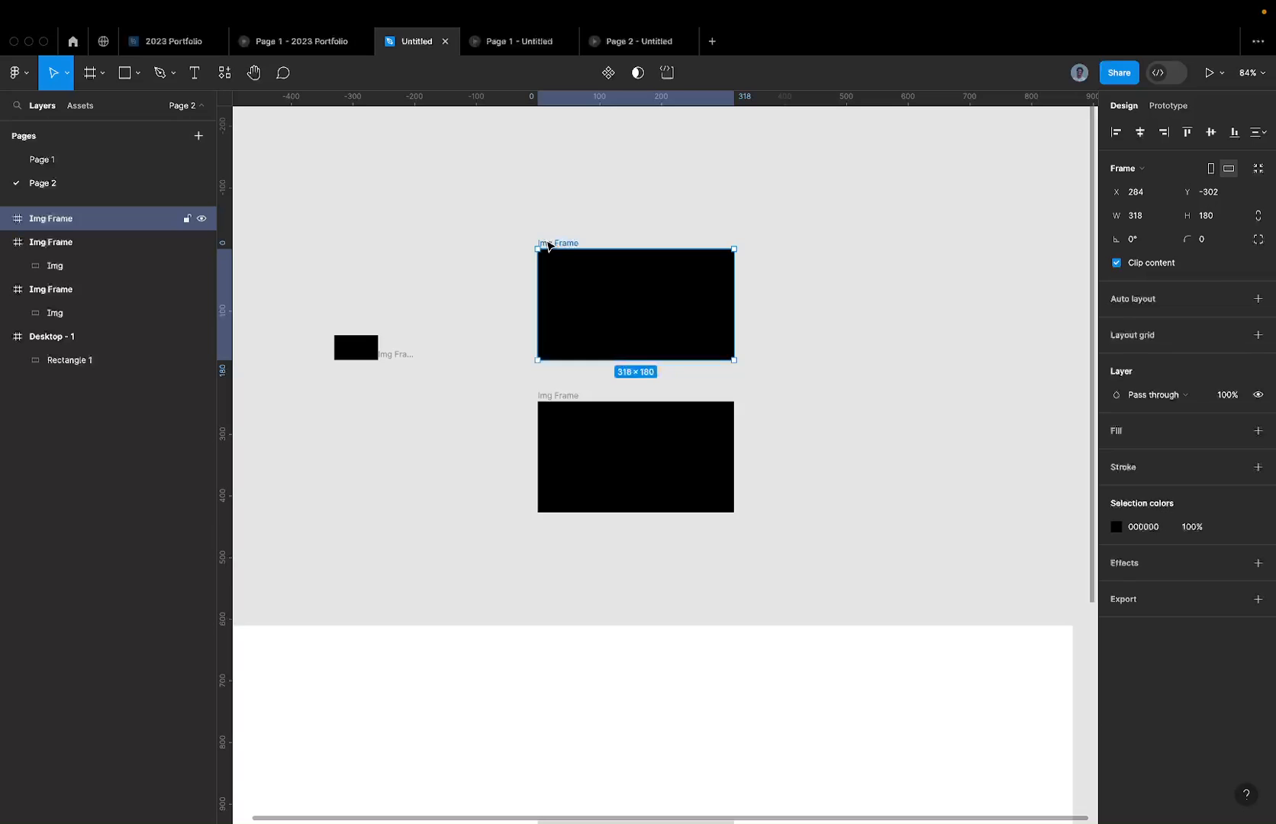
Step: Paste a copy of the small 71 × 40 Img rectangle into the duplicated Img Frame at X -71, Y -40
key("ctrl+v")
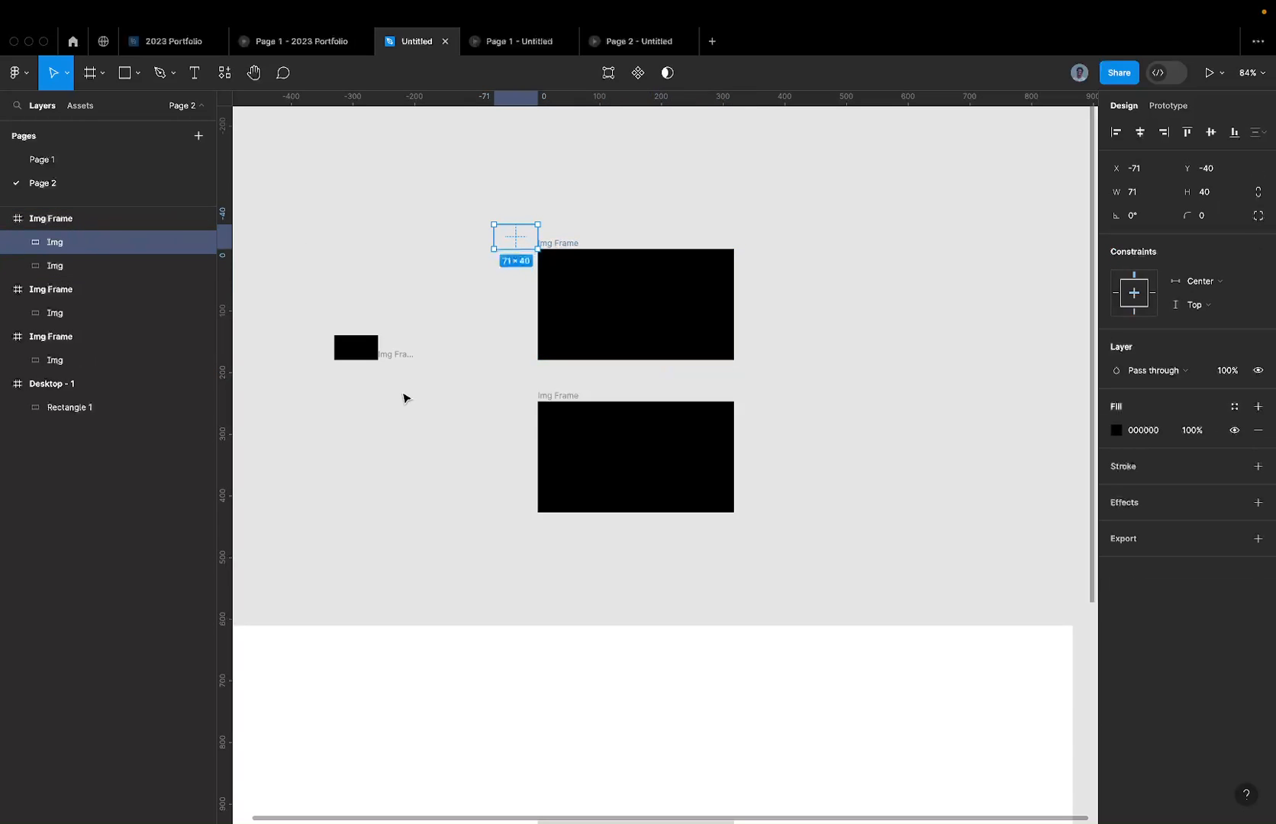
left_click(557, 242)
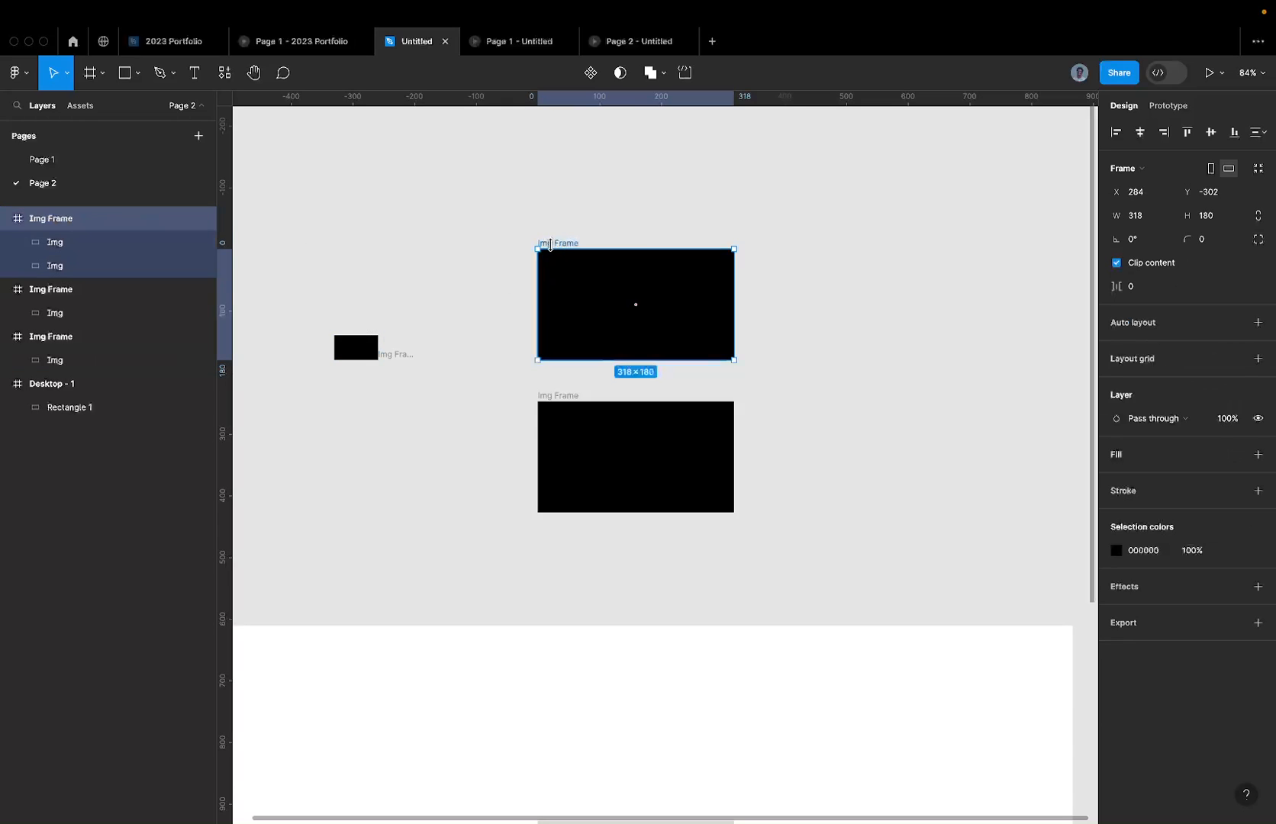
left_click(112, 245)
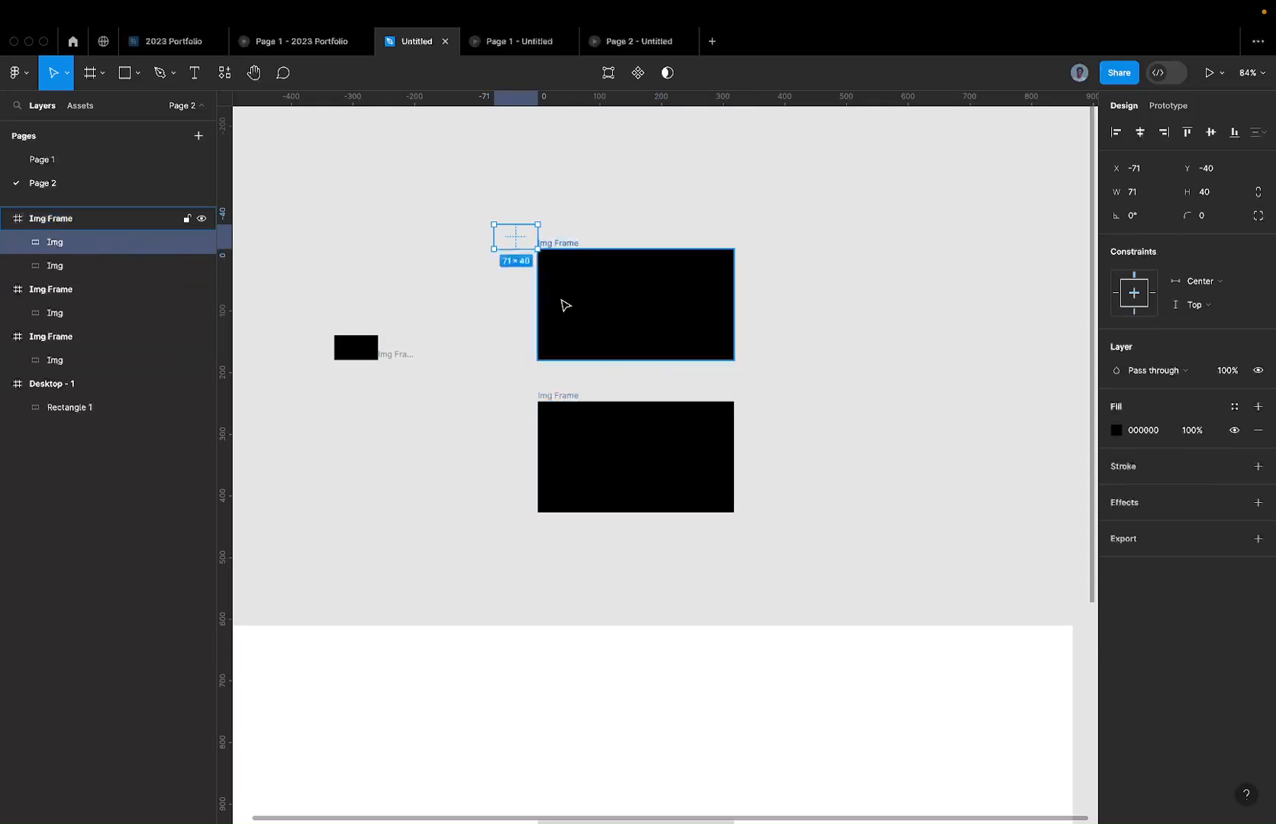
Step: Turn off clip content on the duplicated Img Frame and delete the large black Img inside it
left_click(558, 243)
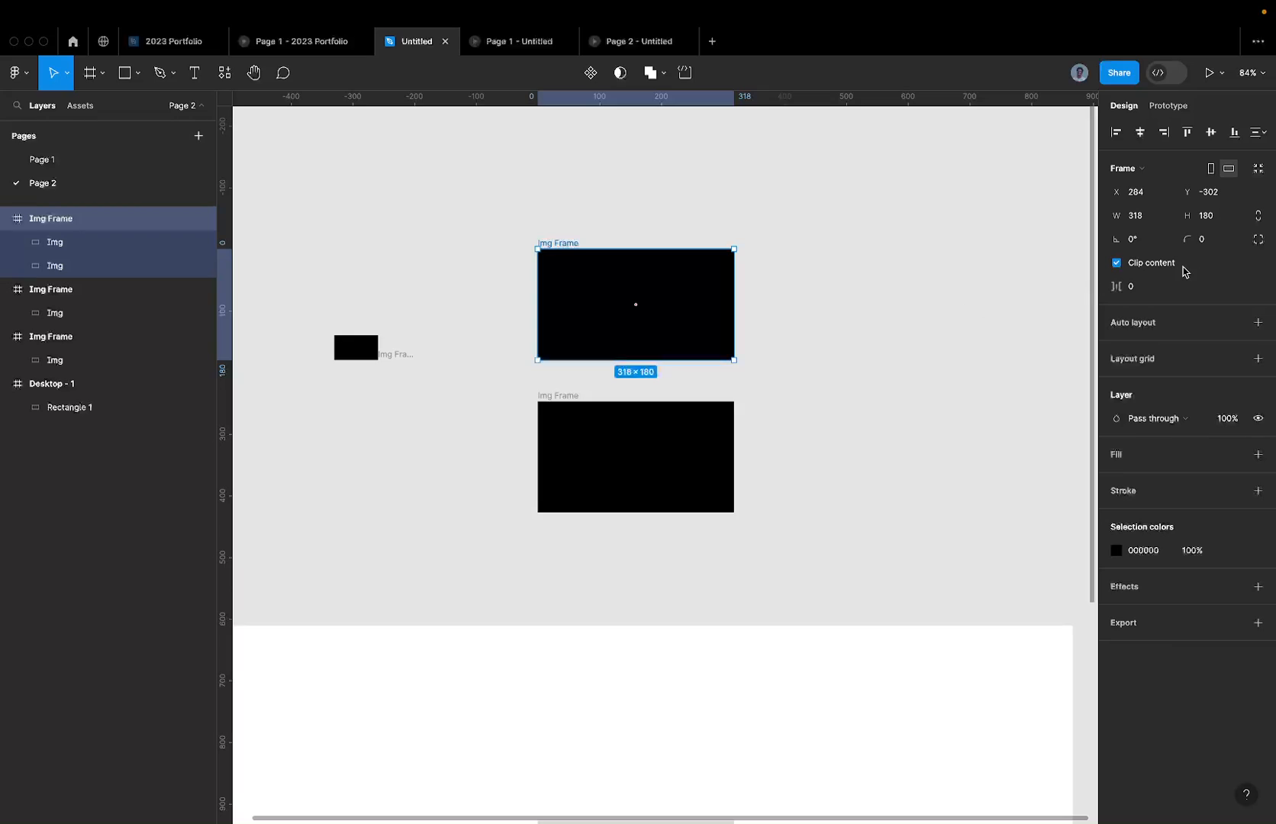
left_click(1151, 263)
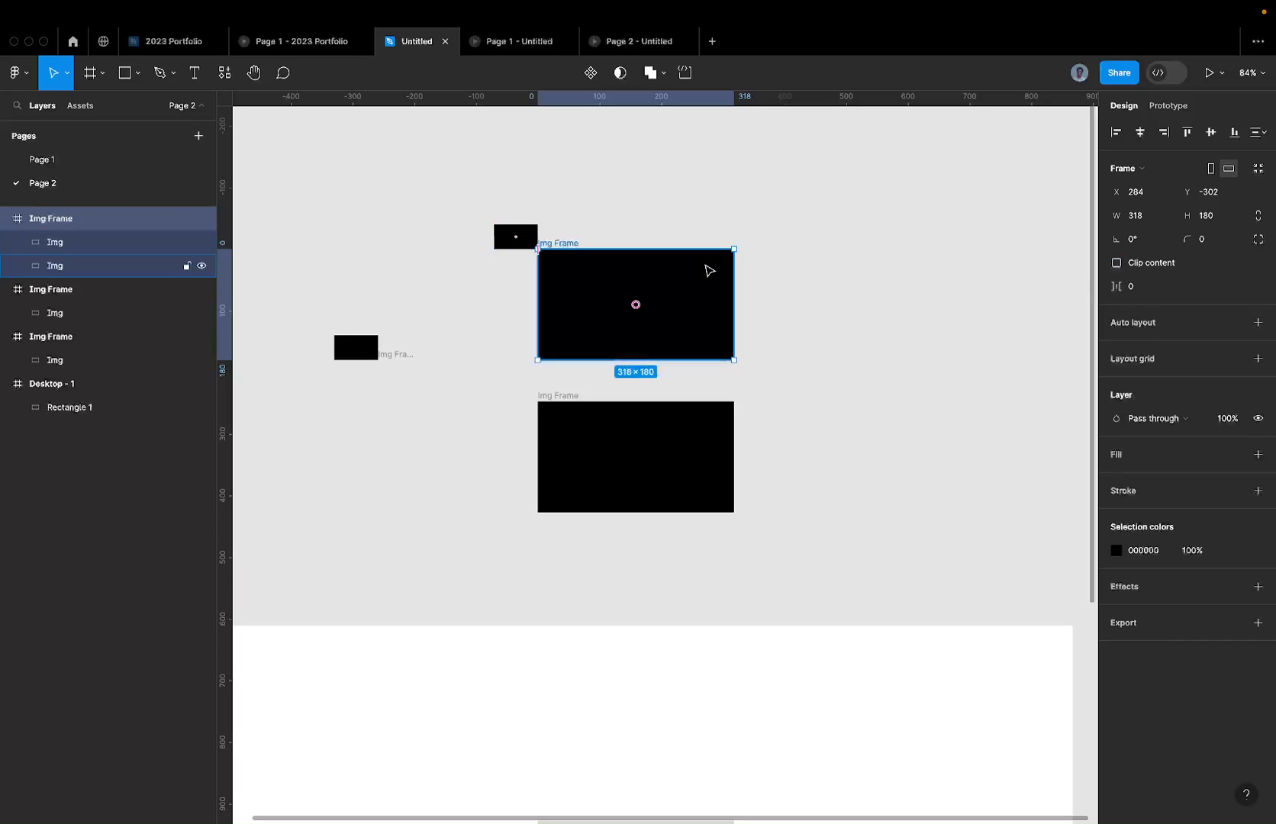
left_click(671, 290)
key("Delete")
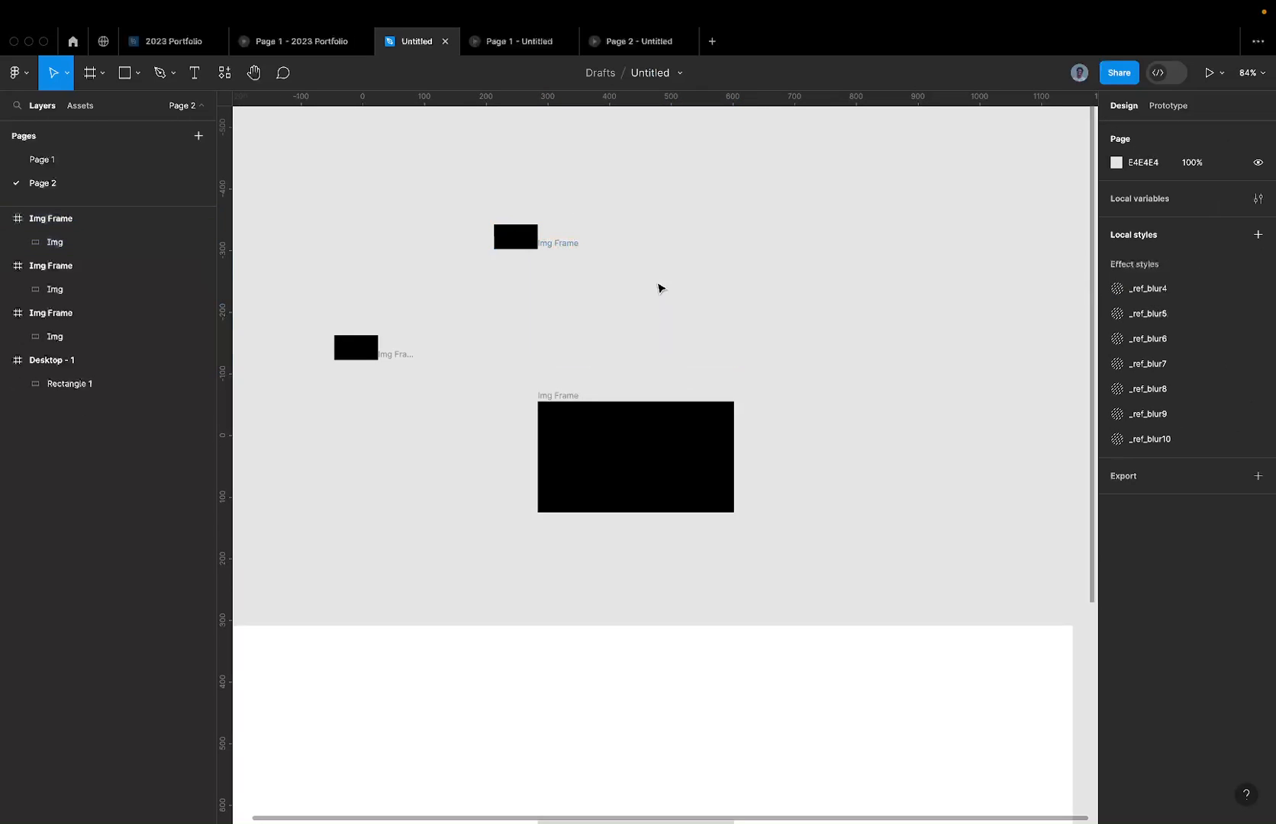
Step: Check the small Img's position outside the duplicated Img Frame, and turn that frame's clip content back on
left_click(517, 241)
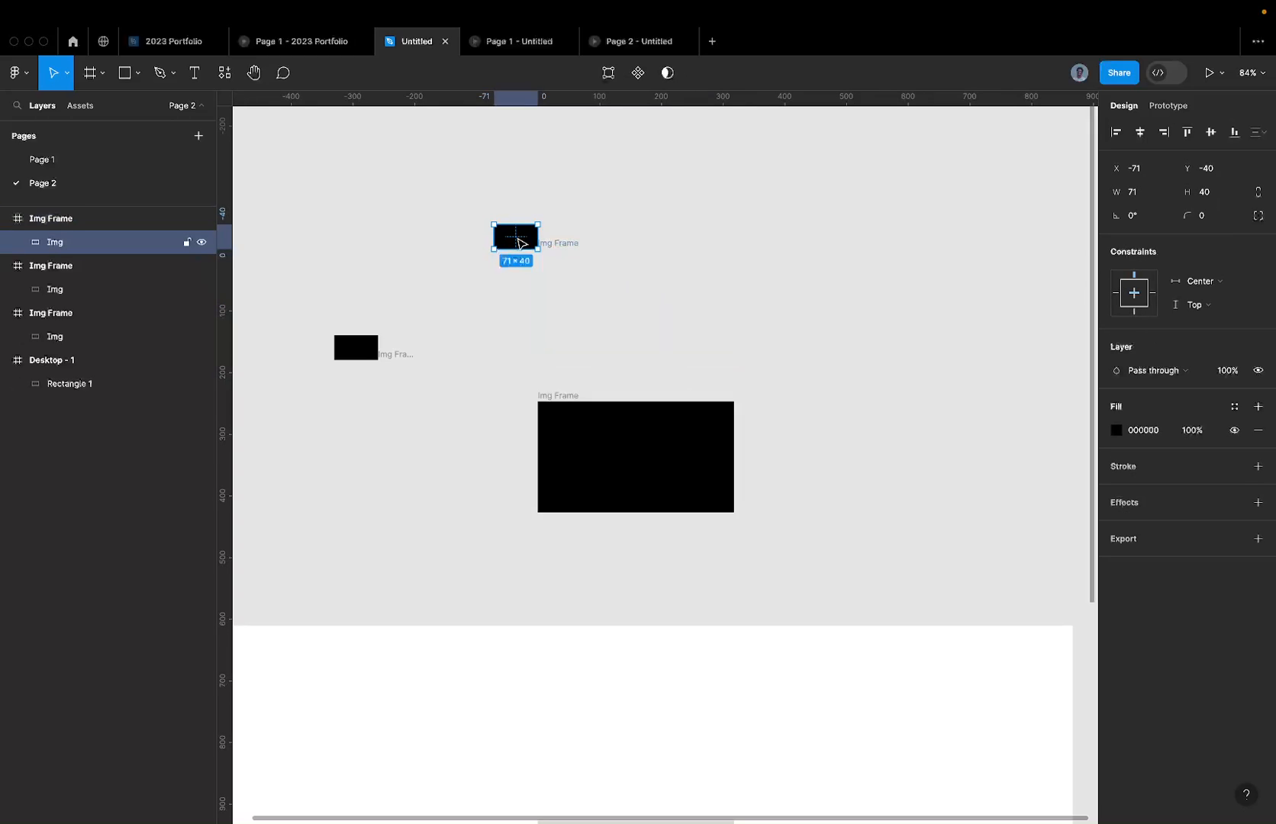
left_click(560, 243)
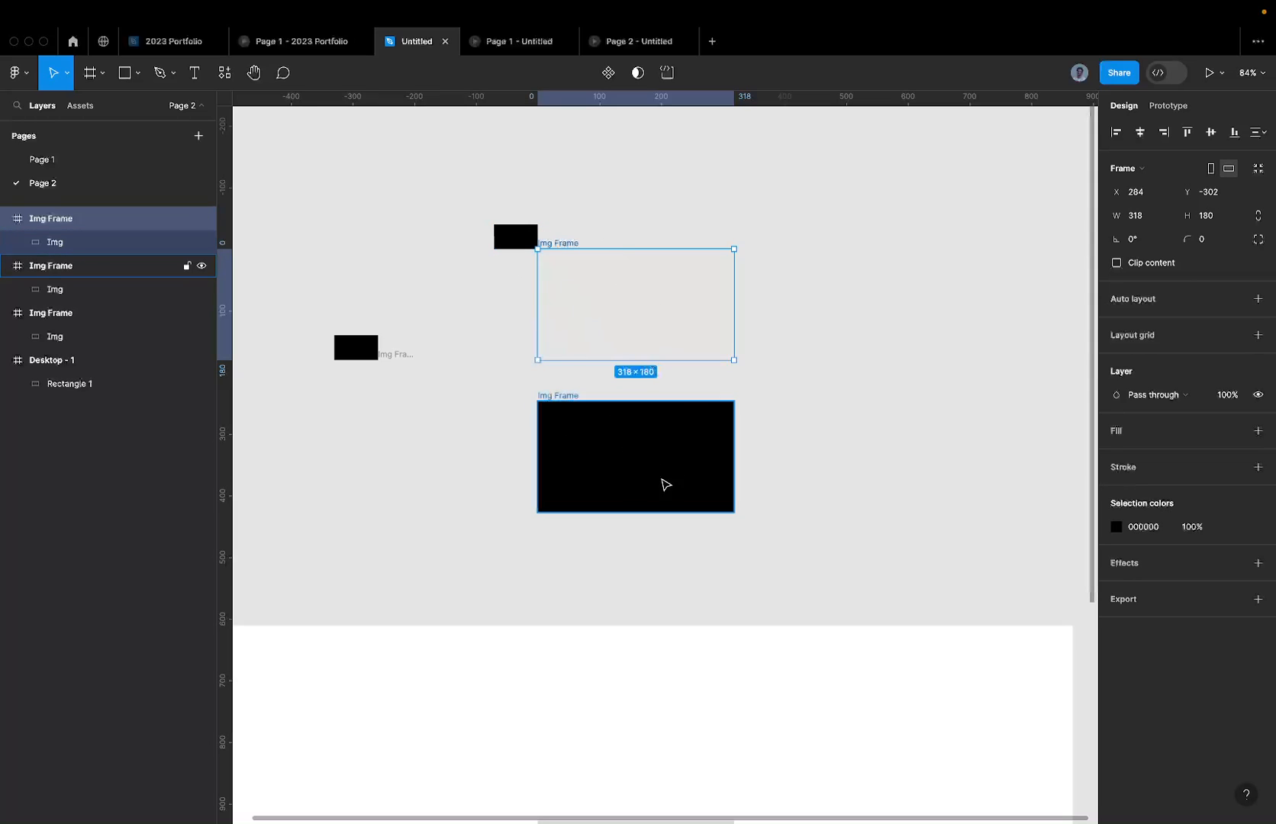
left_click(525, 243)
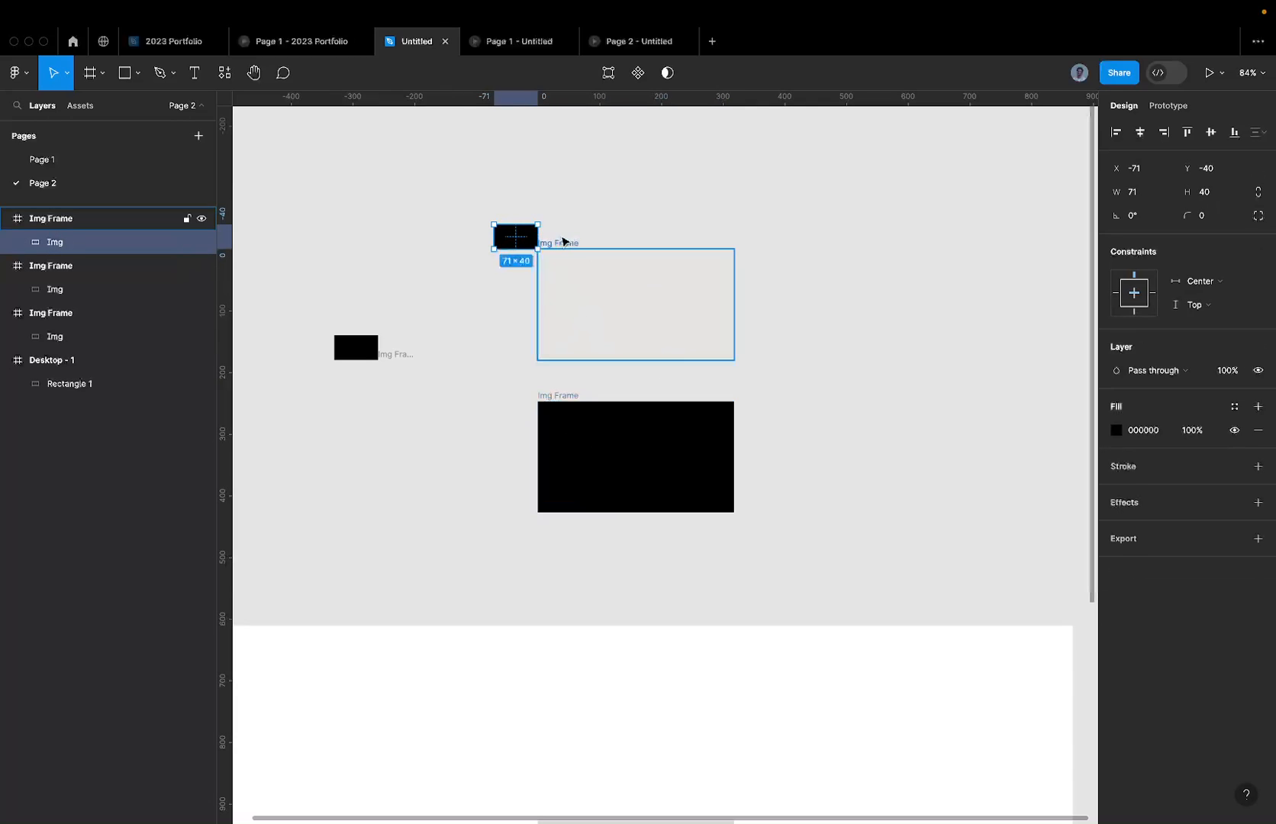
left_click(565, 242)
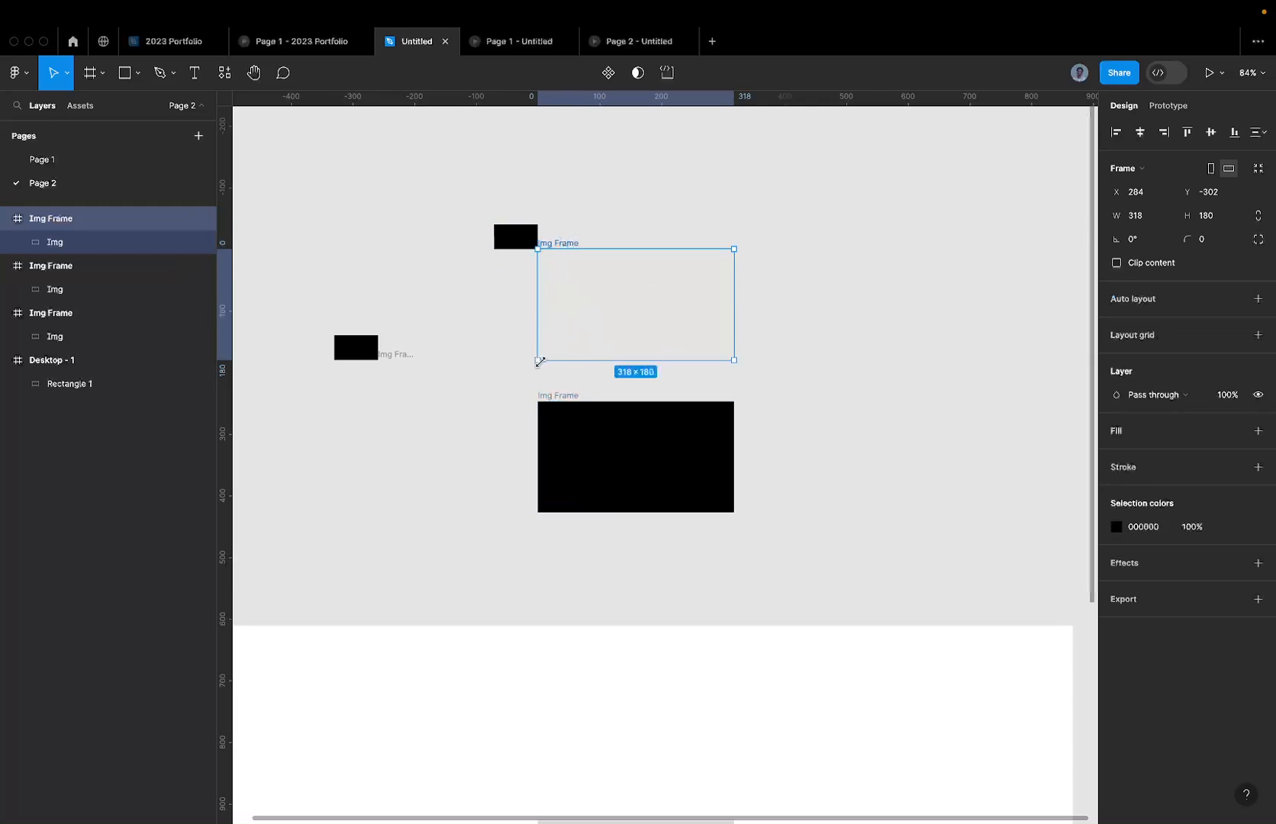
left_click(1166, 266)
Step: Look at the component creation options for the two 318 × 180 Img Frames and dismiss them
left_click_drag(497, 175, 803, 577)
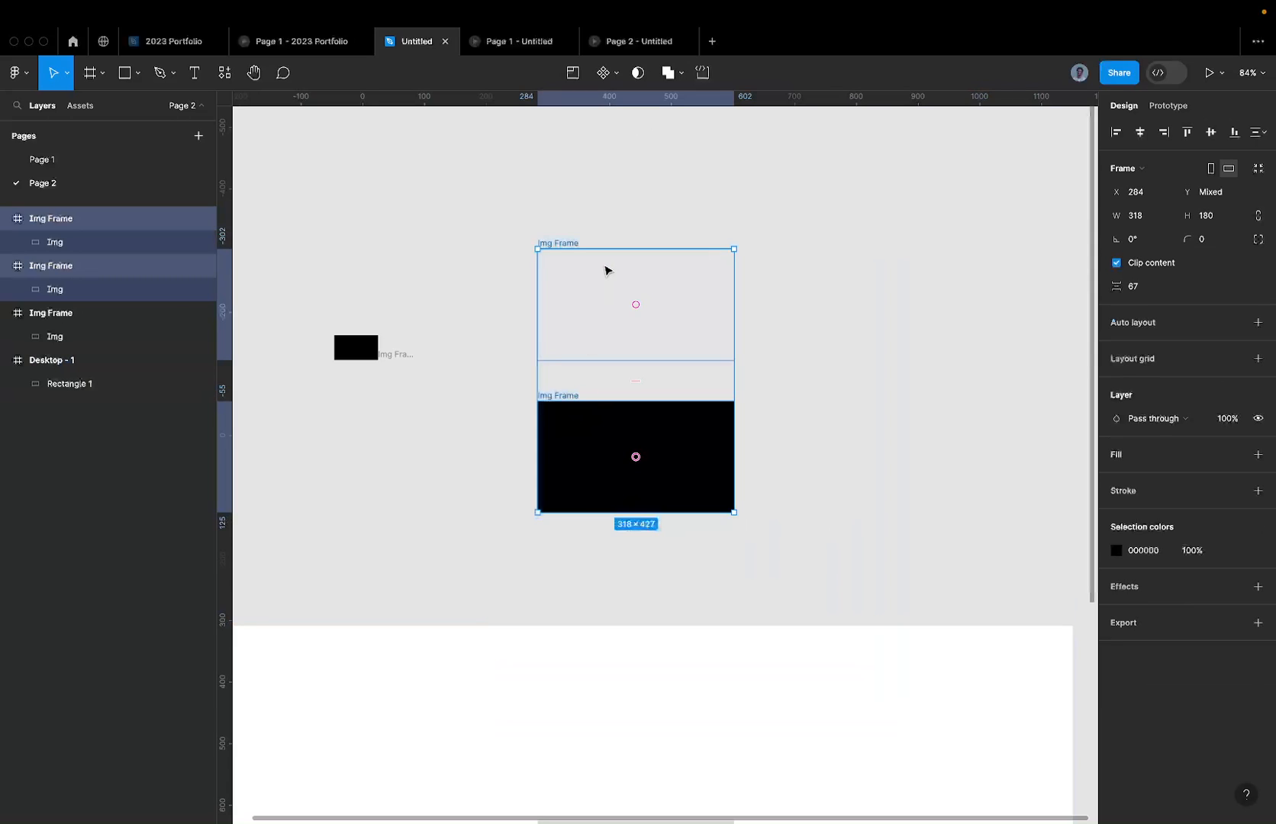
left_click(615, 73)
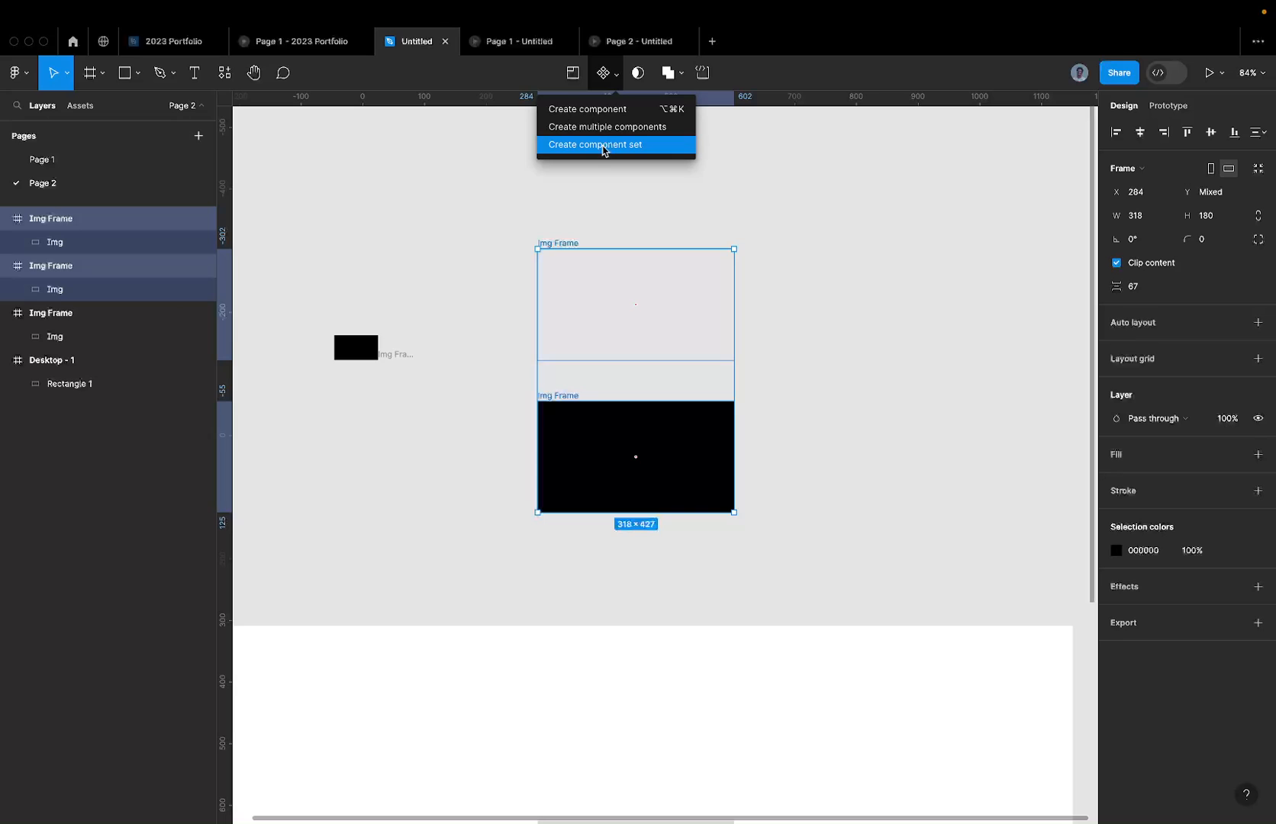
left_click(590, 203)
Step: Move both 318 × 180 Img Frames higher above Desktop - 1, with the upper frame at X 286, Y -626, and select that frame
scroll(562, 228, "down", 3)
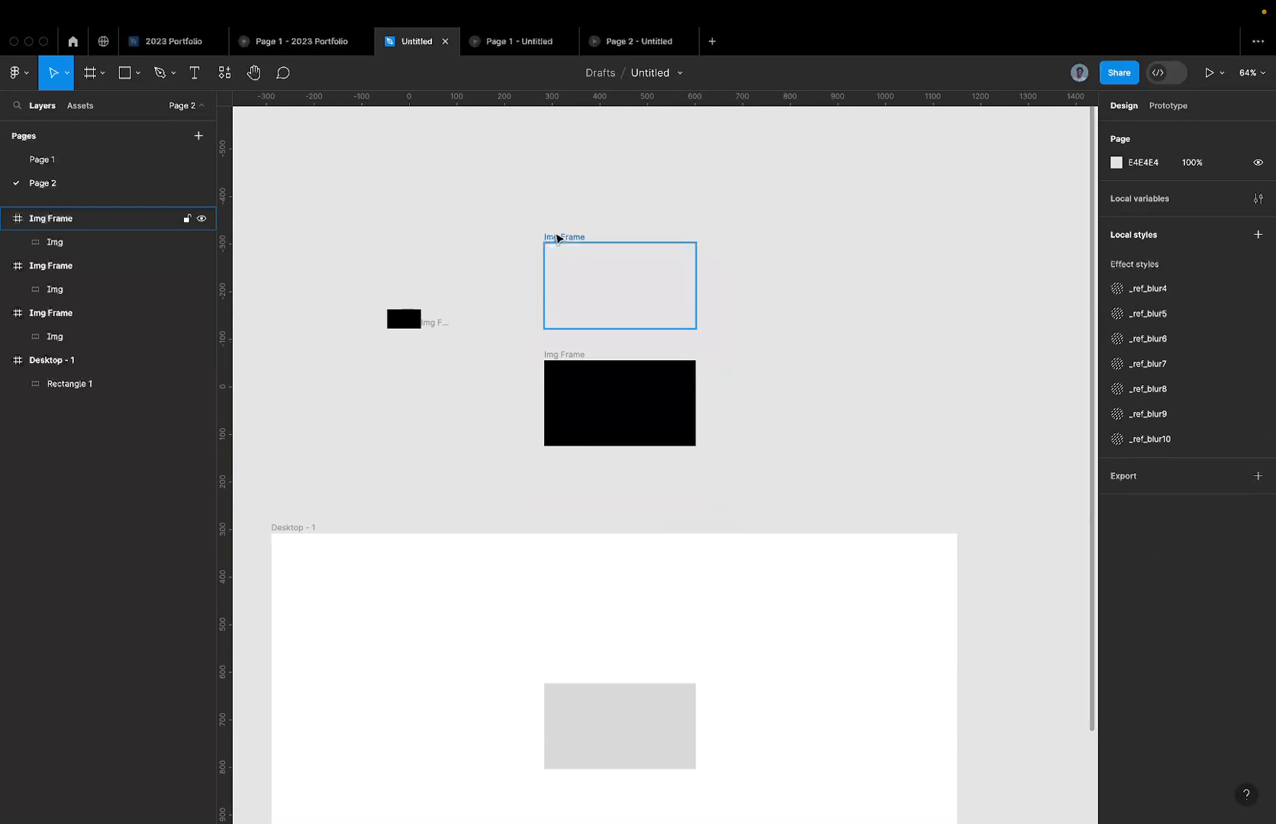
left_click(557, 239)
left_click_drag(514, 210, 715, 445)
left_click_drag(649, 405, 650, 260)
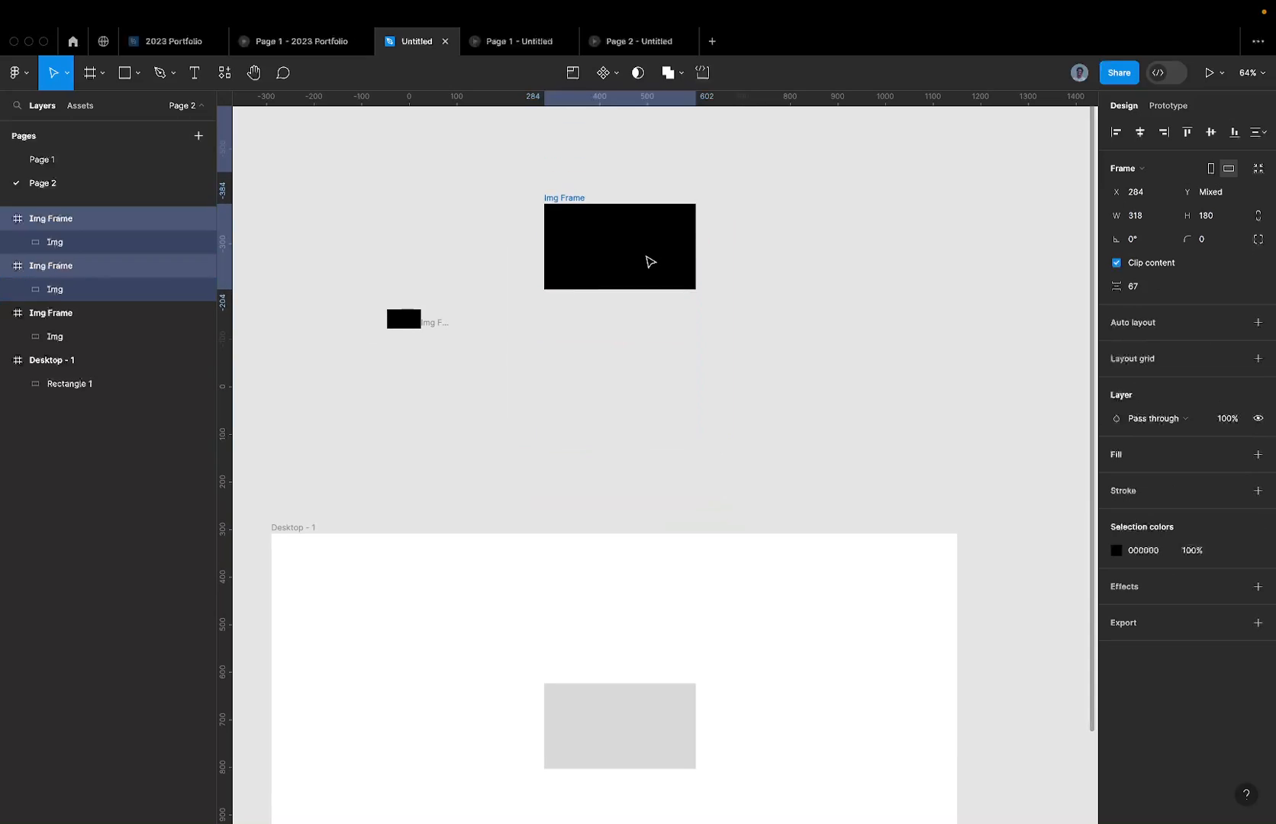
left_click(766, 221)
scroll(611, 171, "up", 2)
left_click(544, 137)
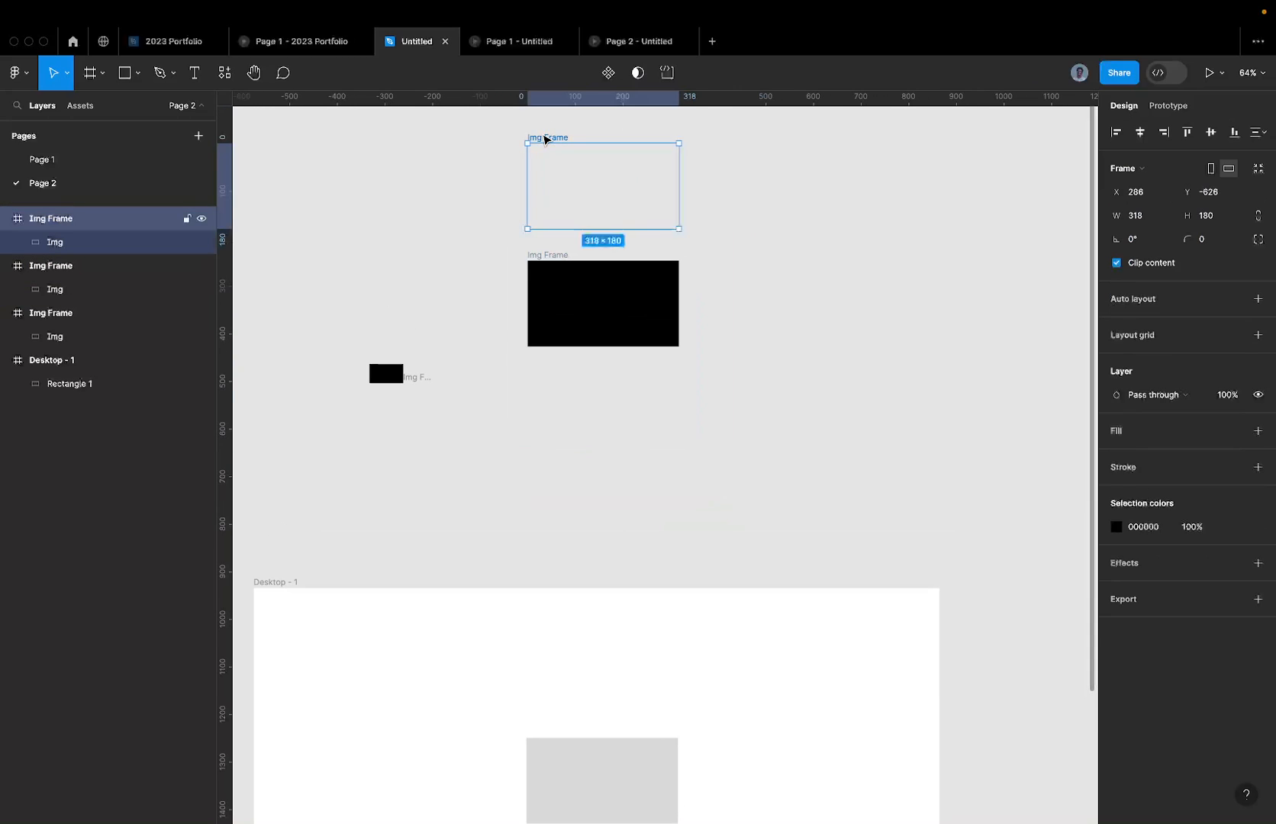
Step: Duplicate the upper 318 × 180 Img Frame below the black one, at X 286, Y -159
left_click_drag(544, 138, 545, 363)
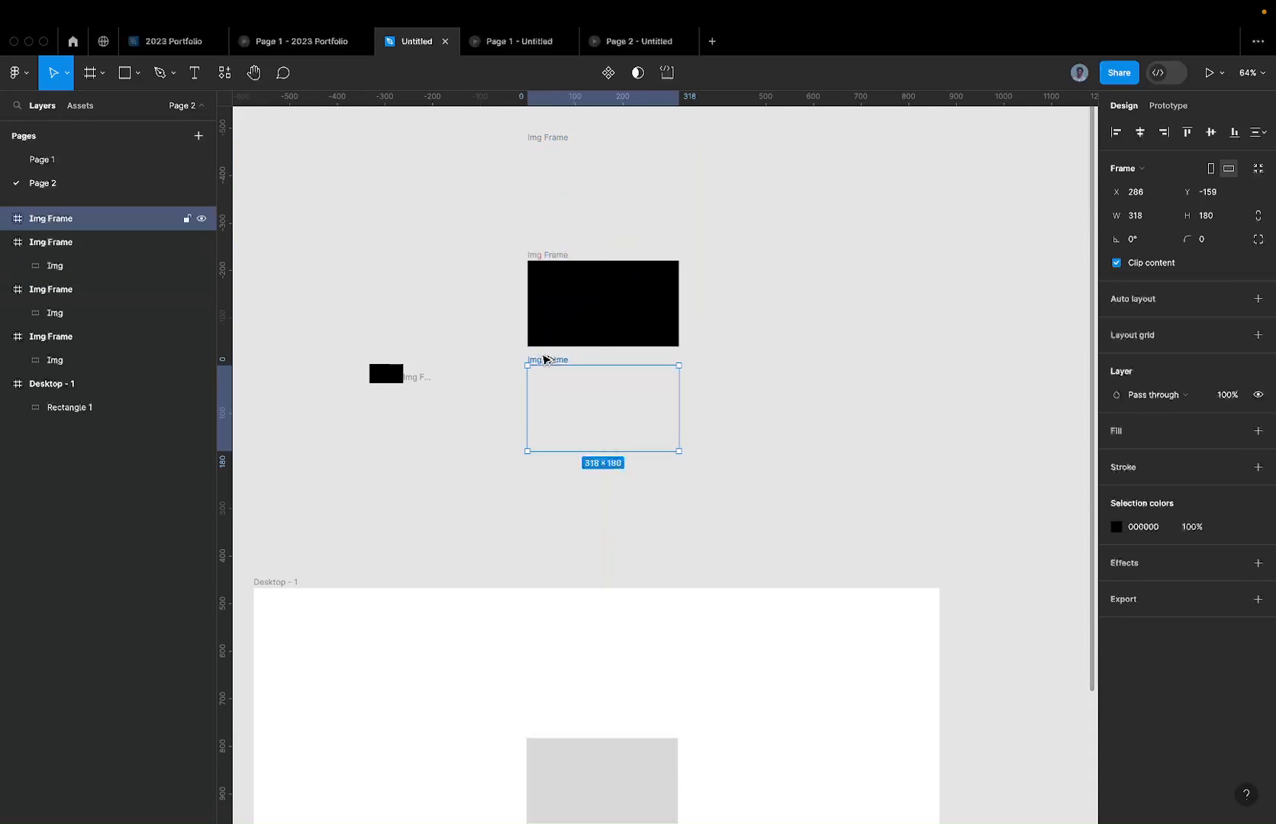
left_click(544, 140)
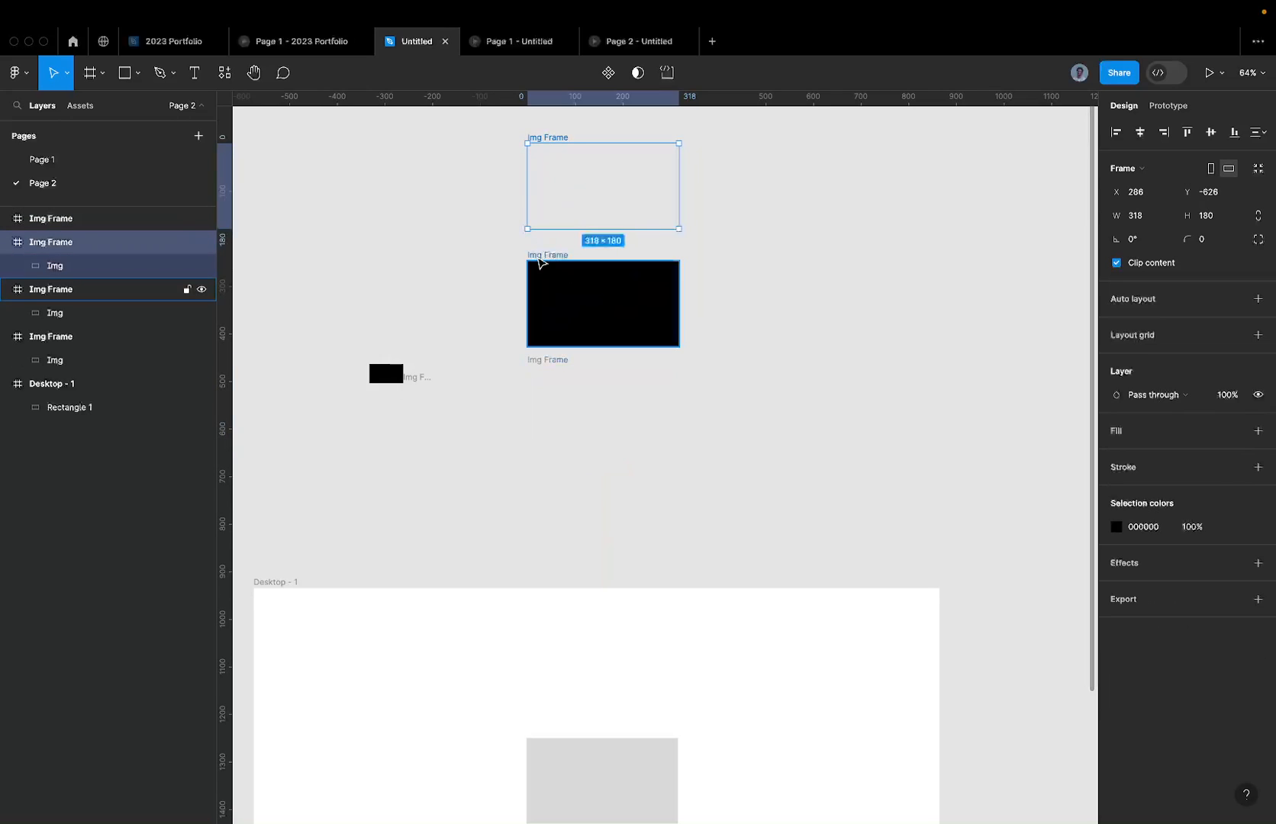
left_click(542, 369)
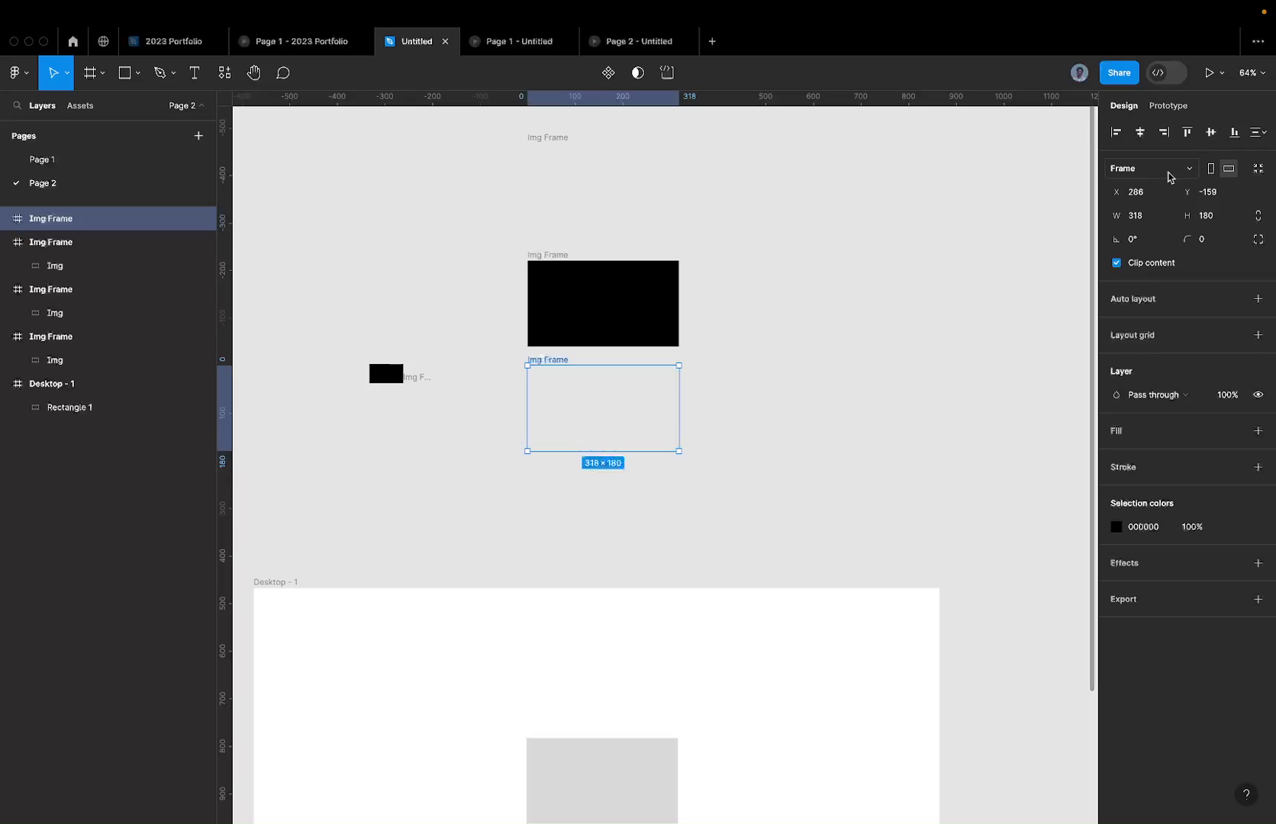
Step: Add the 71 × 40 Img at X -71, Y -40 to the duplicated frame, and turn off clip content on that frame and the uppermost one
left_click(1143, 266)
left_click(510, 358)
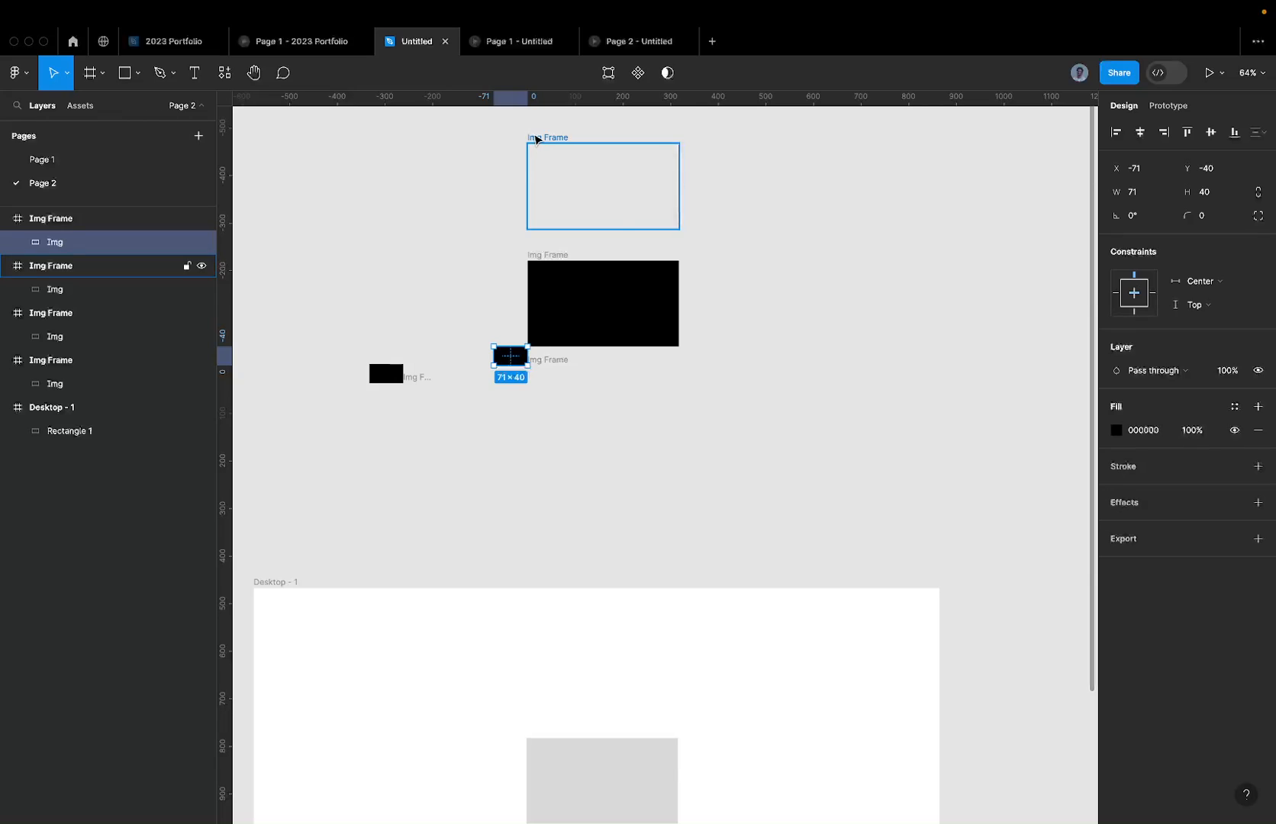
left_click(547, 138)
left_click(1133, 263)
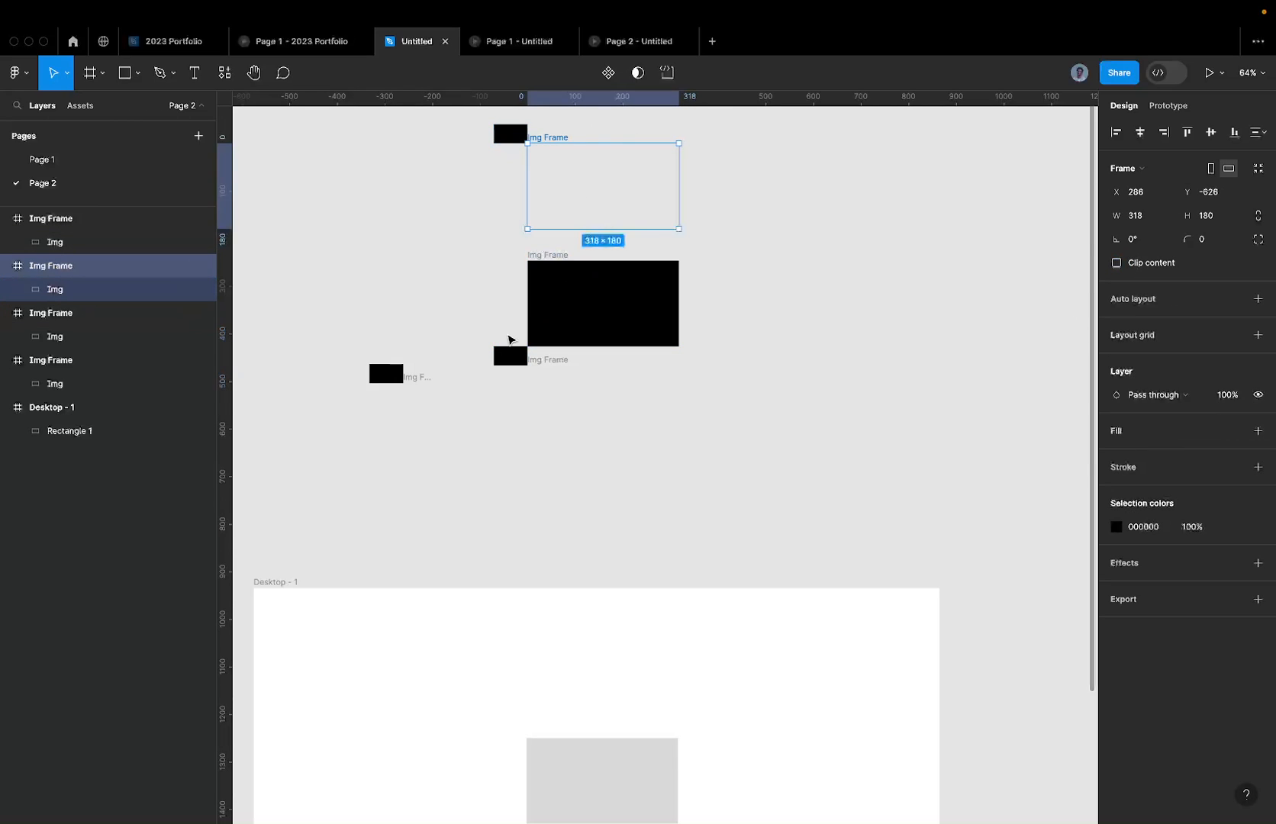
Step: Move the duplicated frame's small Img inside it and align it to the frame's bottom and right edges, at X 247, Y 140
left_click(522, 361)
key("shift+Right")
key("shift+Right")
key("shift+Right")
key("shift+Right")
key("shift+Right")
key("shift+Right")
key("shift+Right")
key("shift+Down")
key("shift+Down")
key("shift+Down")
key("shift+Down")
key("shift+Down")
key("shift+Down")
key("shift+Down")
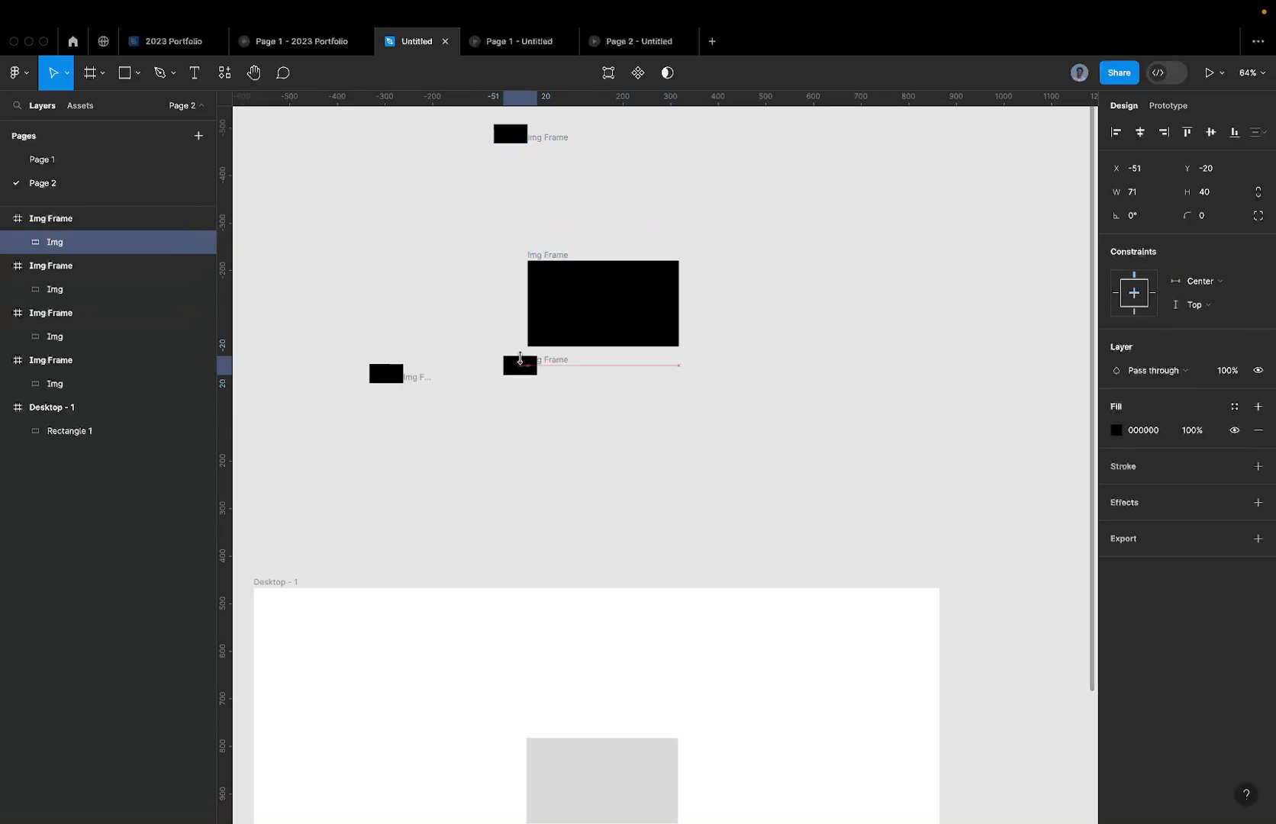
left_click(1234, 132)
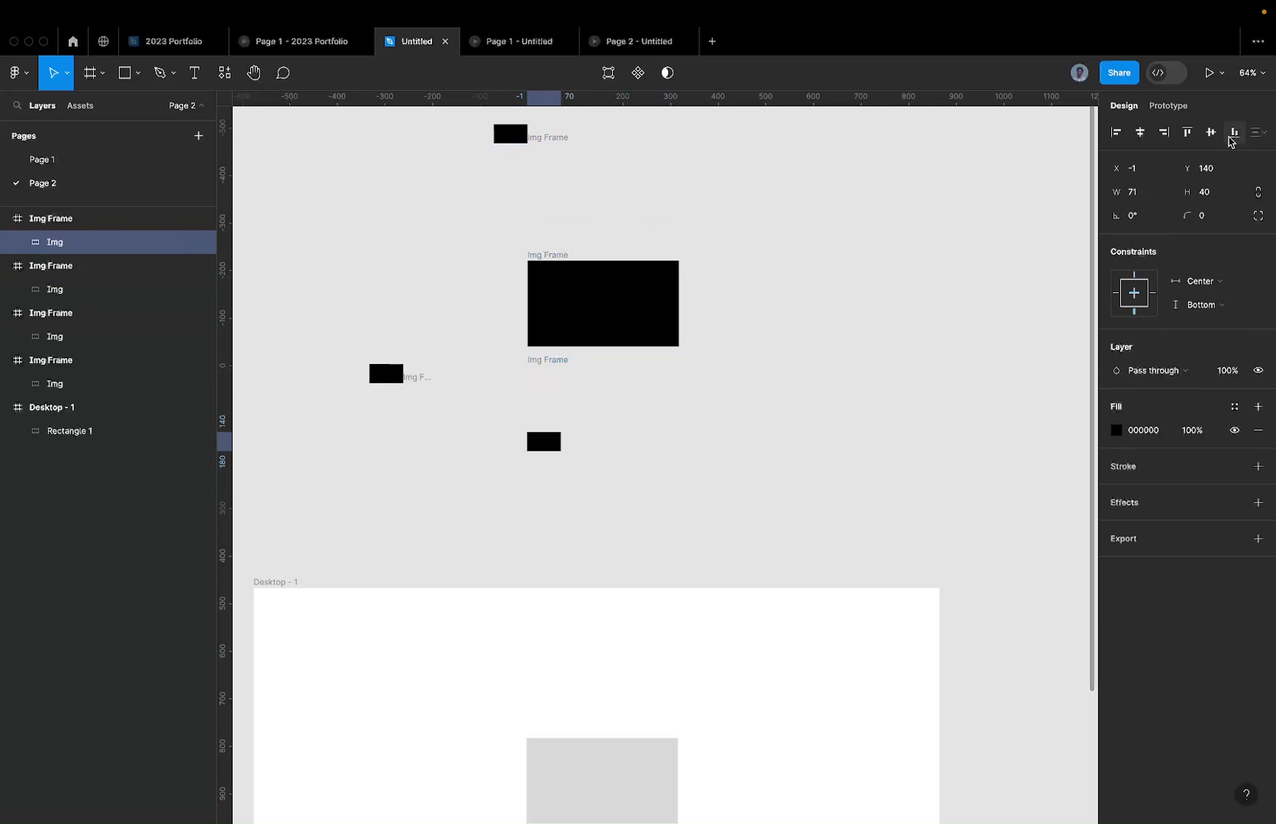
left_click(1164, 132)
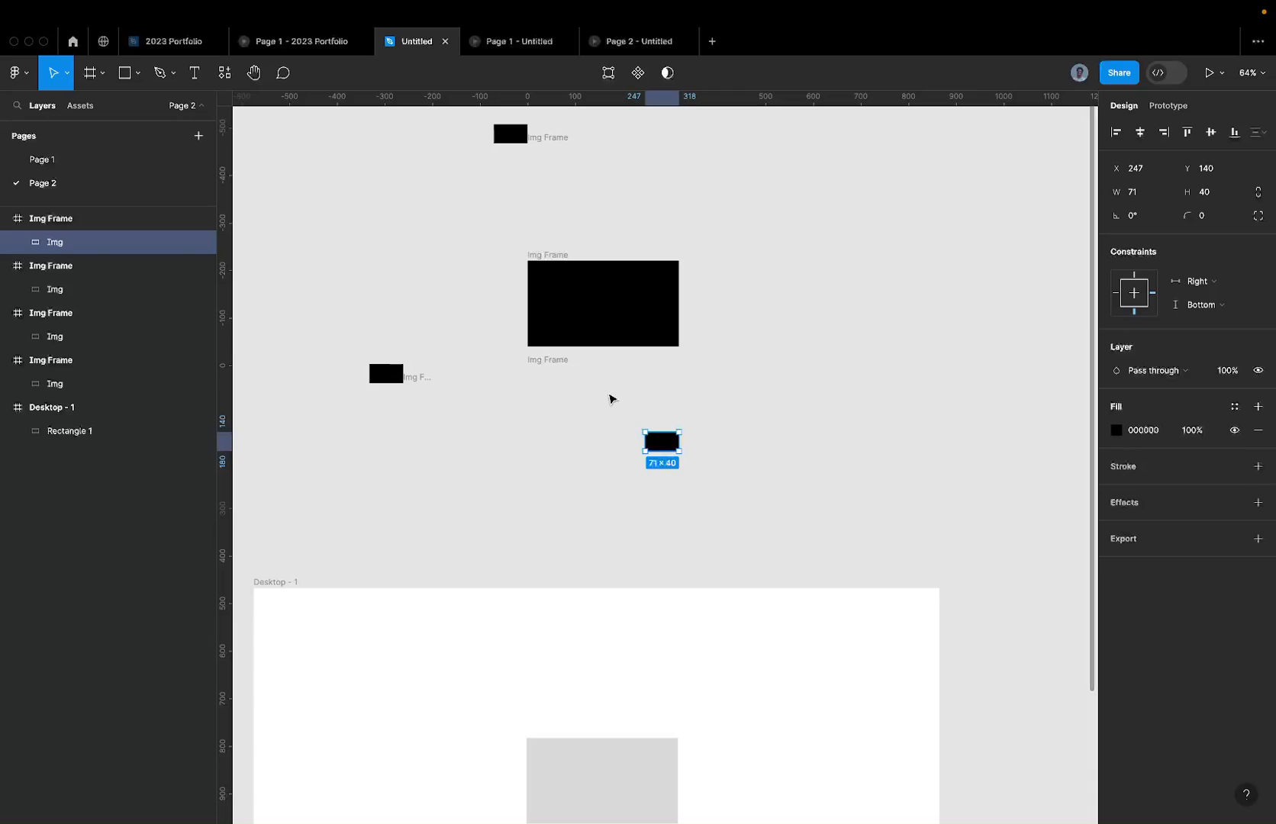
Step: Turn clip content back on for the duplicated Img Frame that holds the corner-aligned Img
left_click(558, 359)
left_click(661, 444)
left_click(544, 360)
left_click(1138, 265)
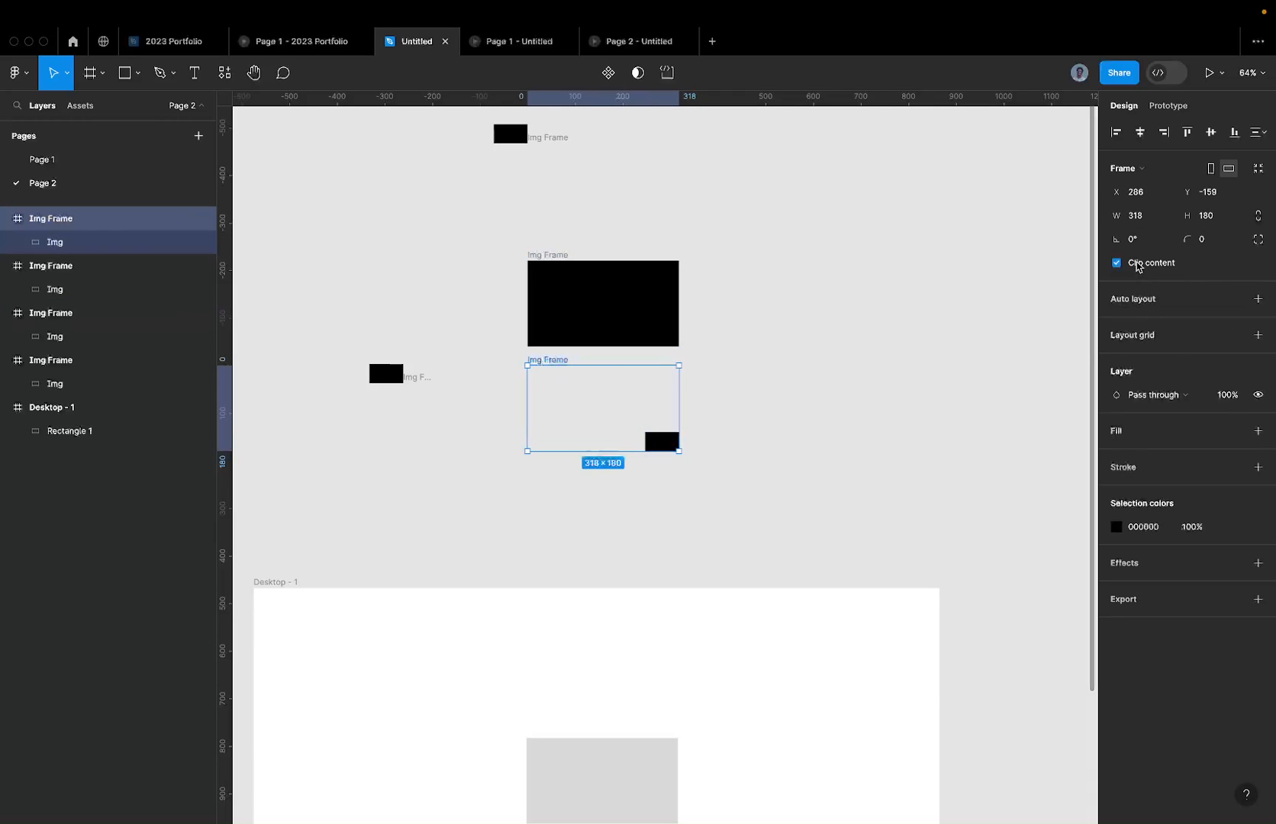
Step: Move the small Img past the frame's lower right corner to X 317, Y 180
key("Return")
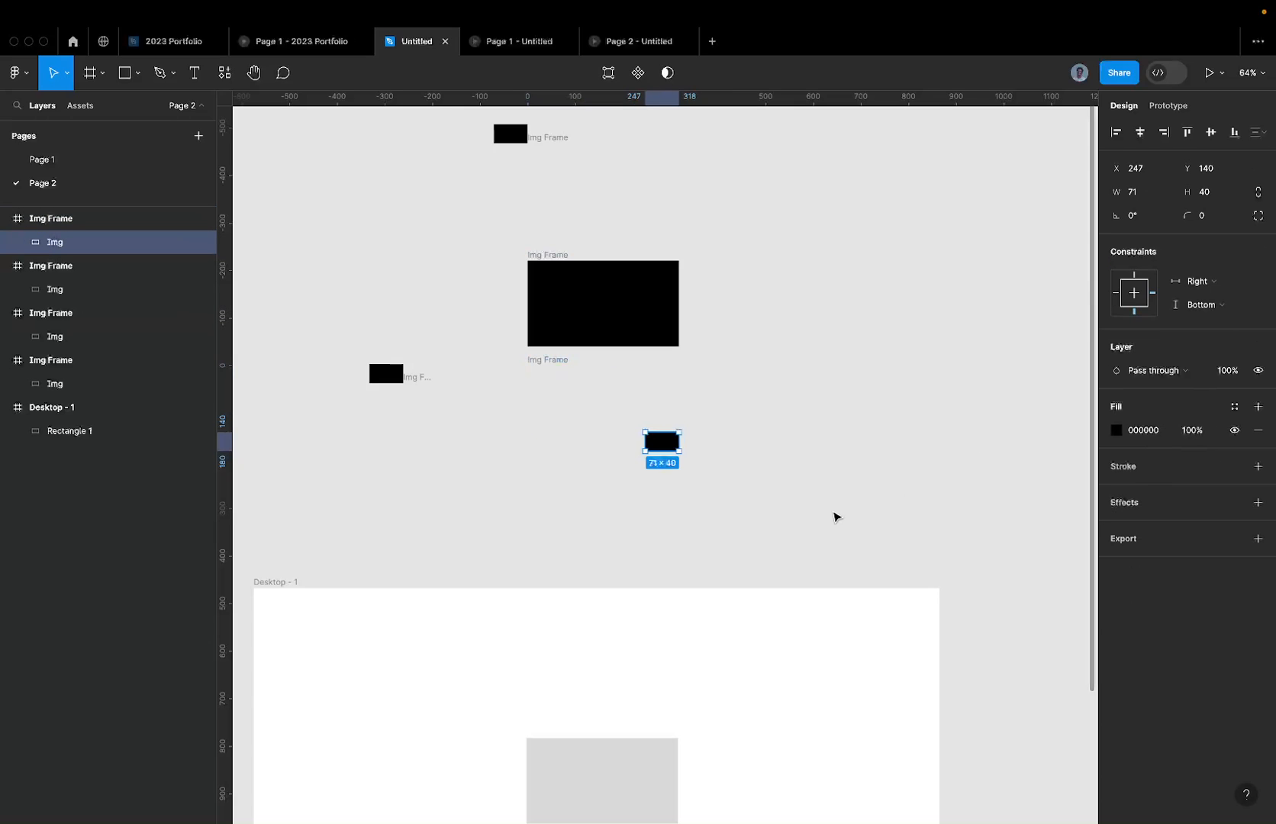
key("shift+Right")
key("shift+Right")
key("shift+Right")
key("shift+Down")
key("shift+Down")
key("shift+Down")
key("shift+Down")
key("shift+Right")
key("shift+Right")
key("shift+Right")
key("shift+Right")
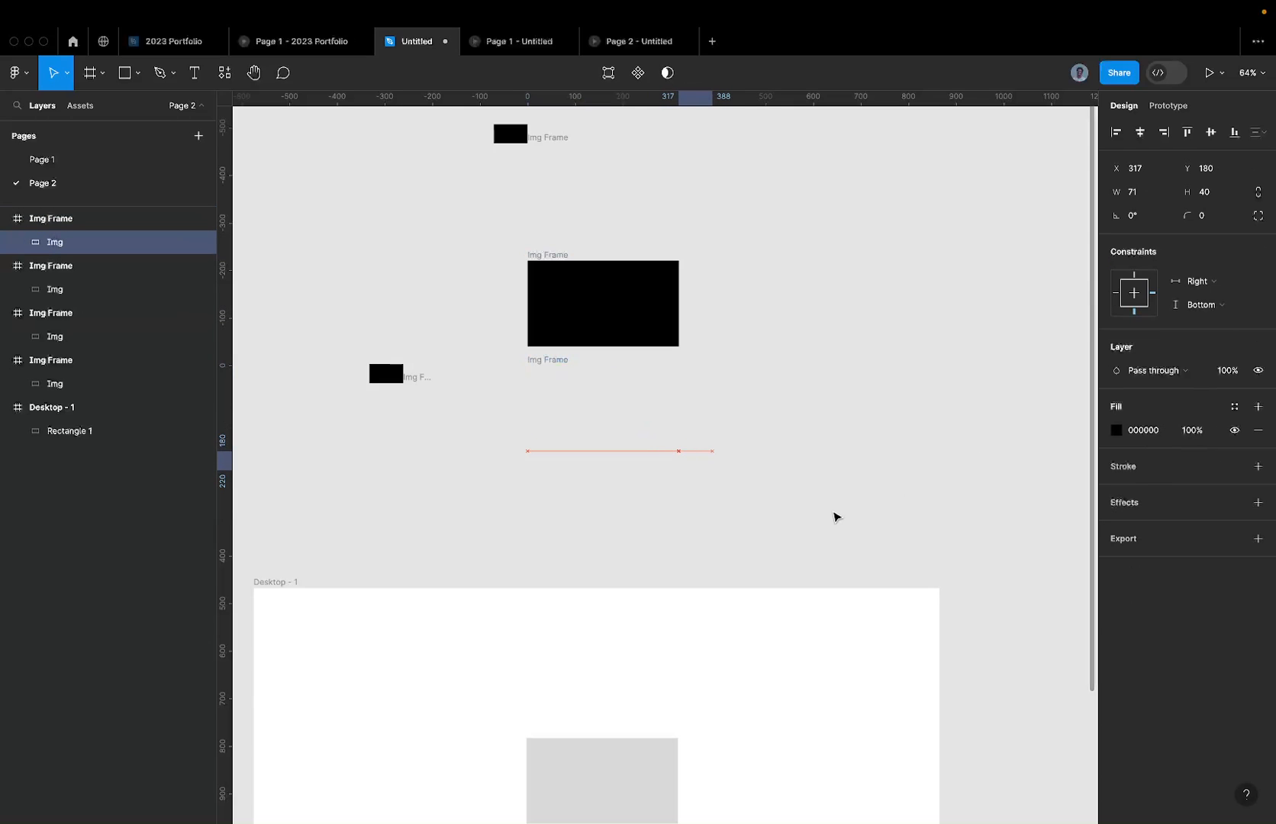
Step: Give the duplicated Img Frame a white FFFFFF fill and turn off its clip content
scroll(711, 586, "up", 5)
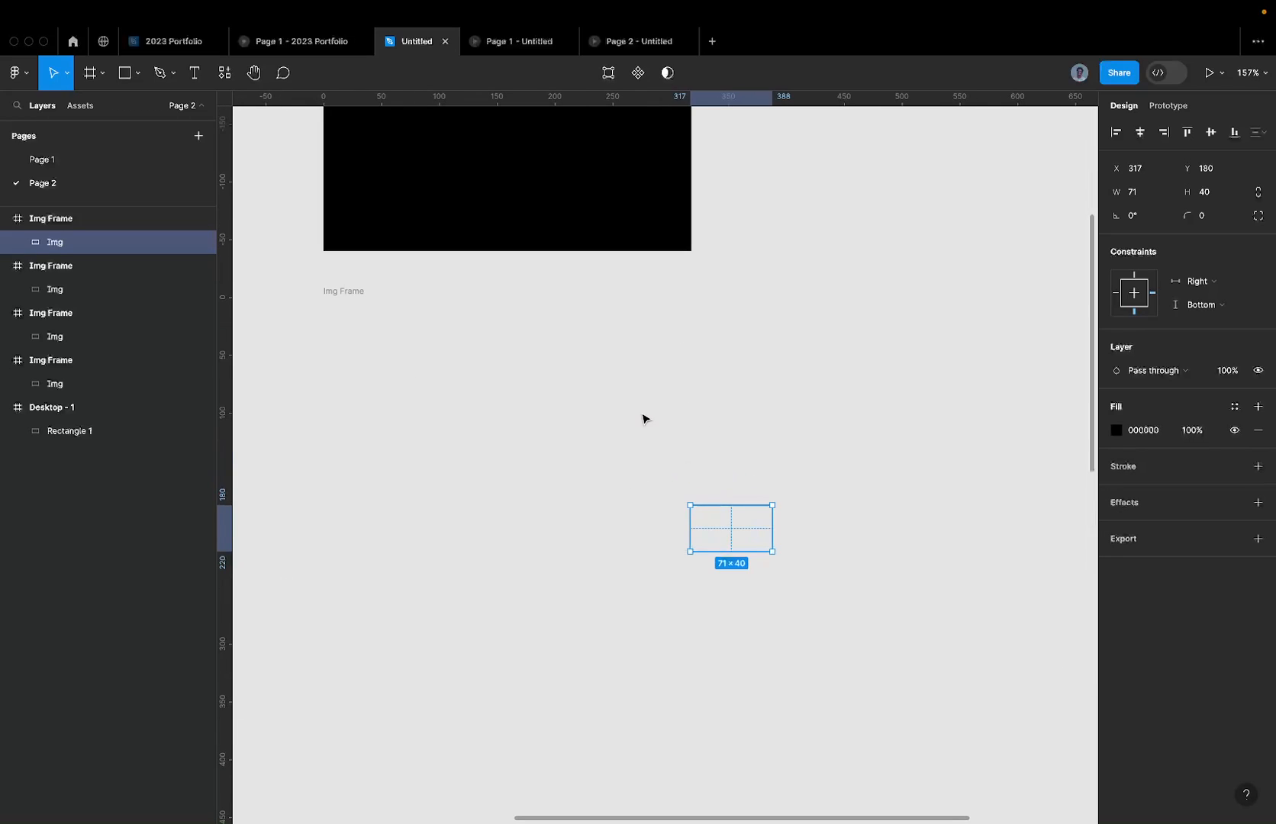
left_click(351, 293)
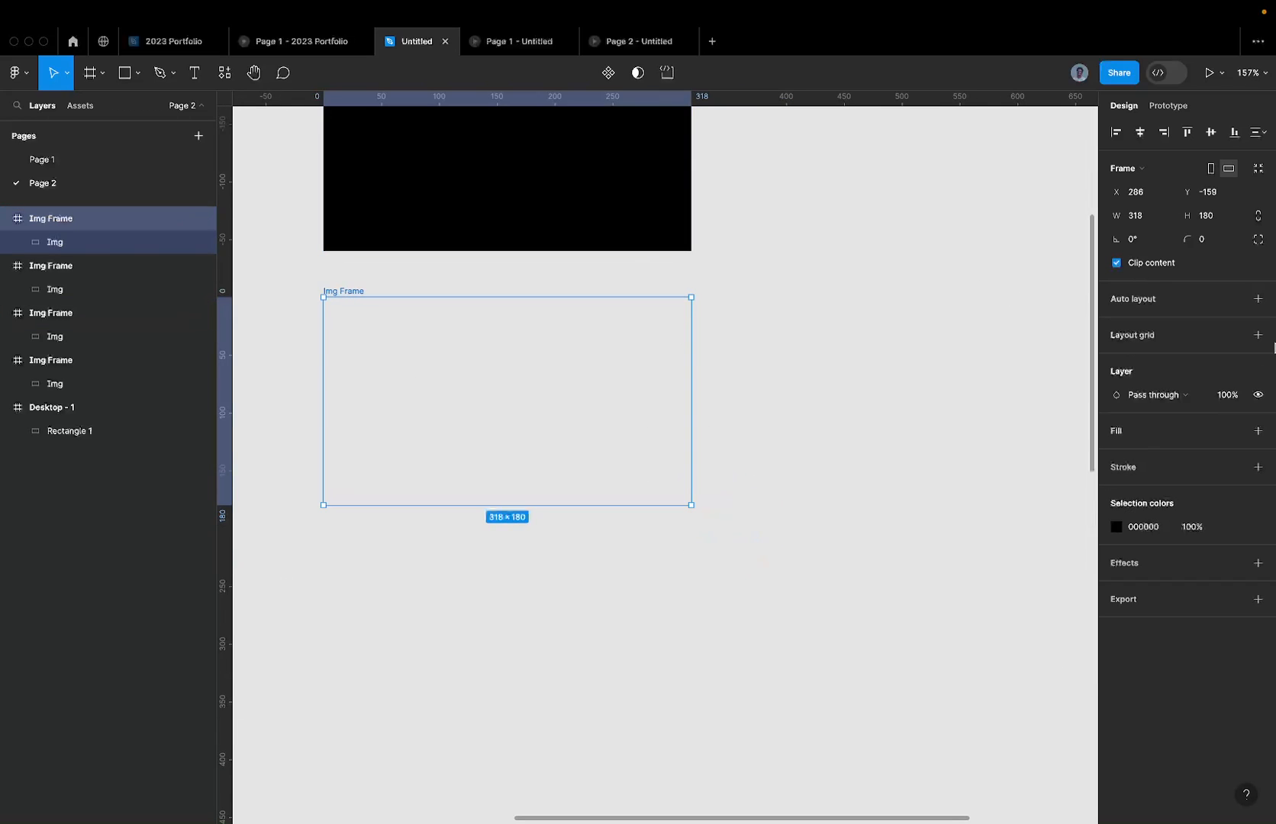
left_click(1258, 431)
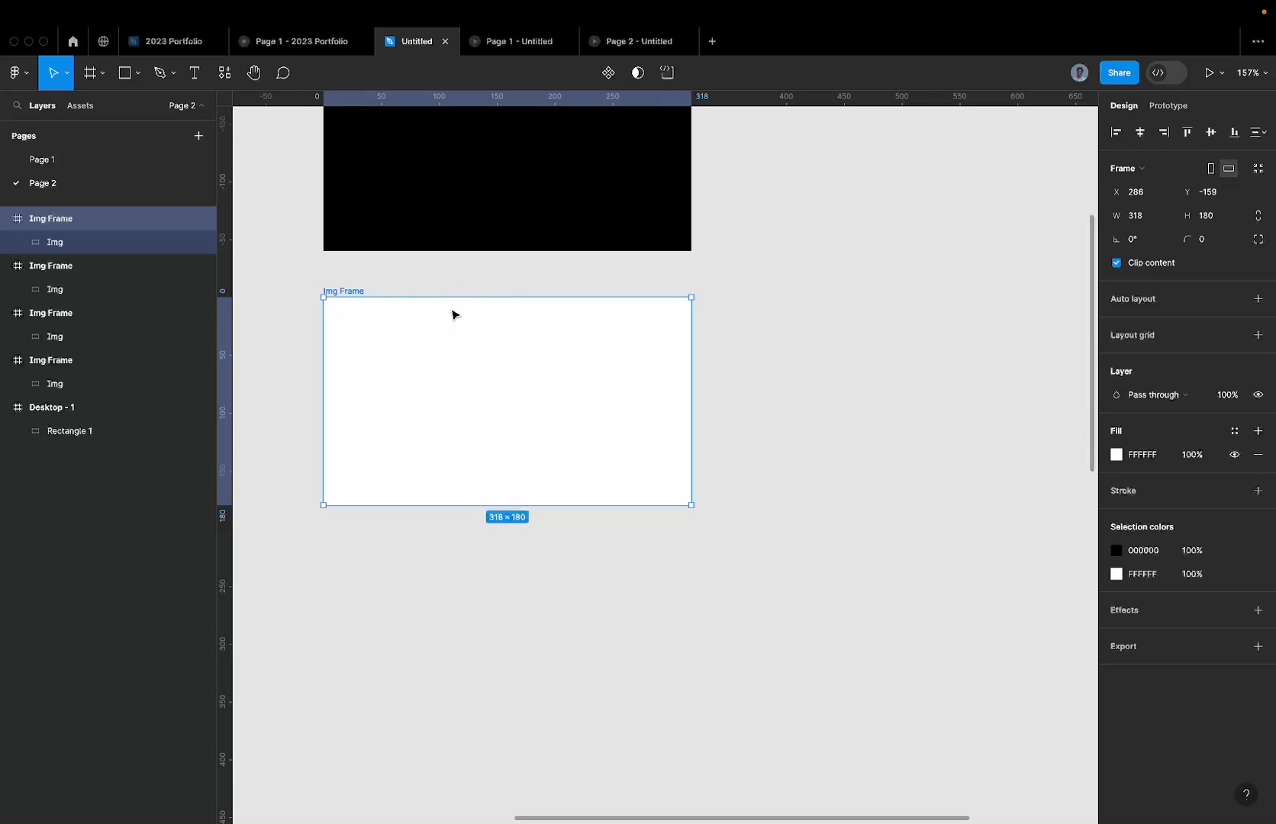
left_click(81, 243)
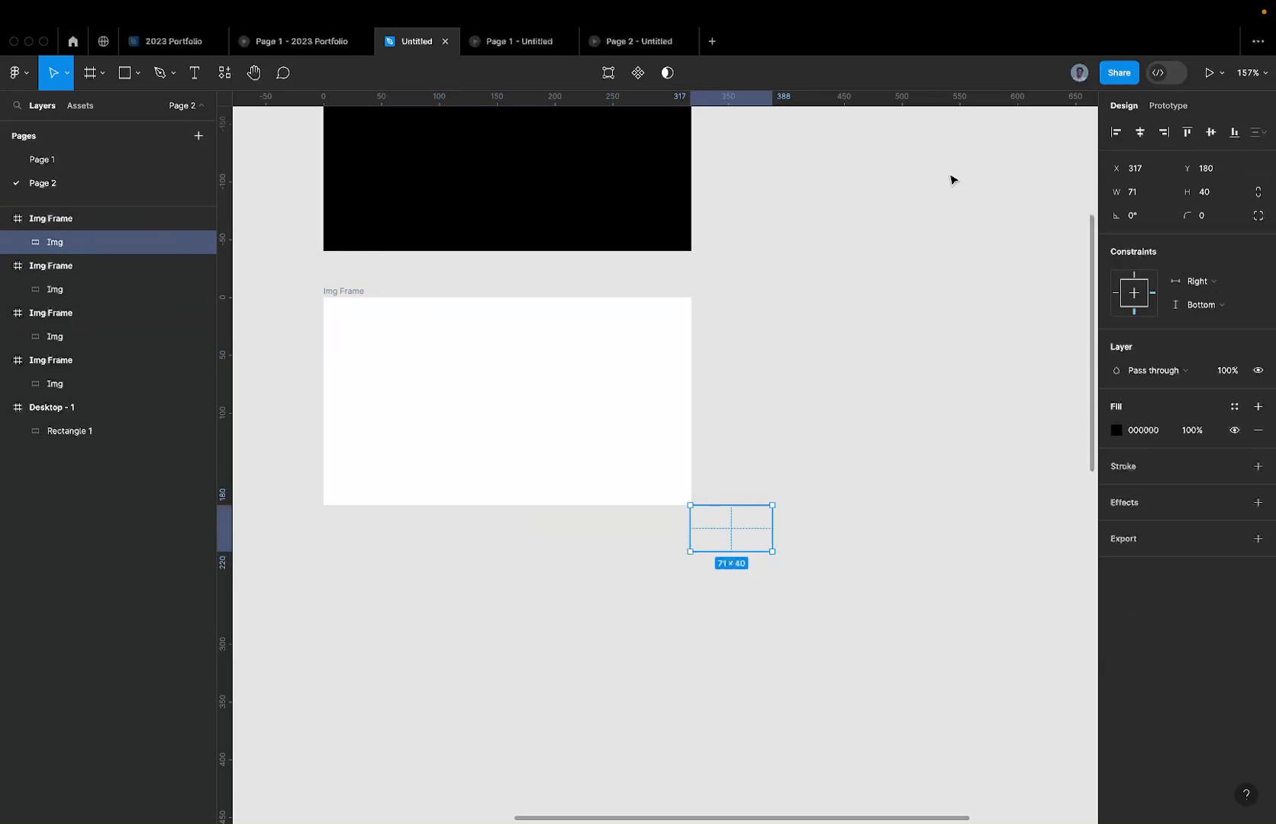
left_click(339, 284)
left_click(1130, 262)
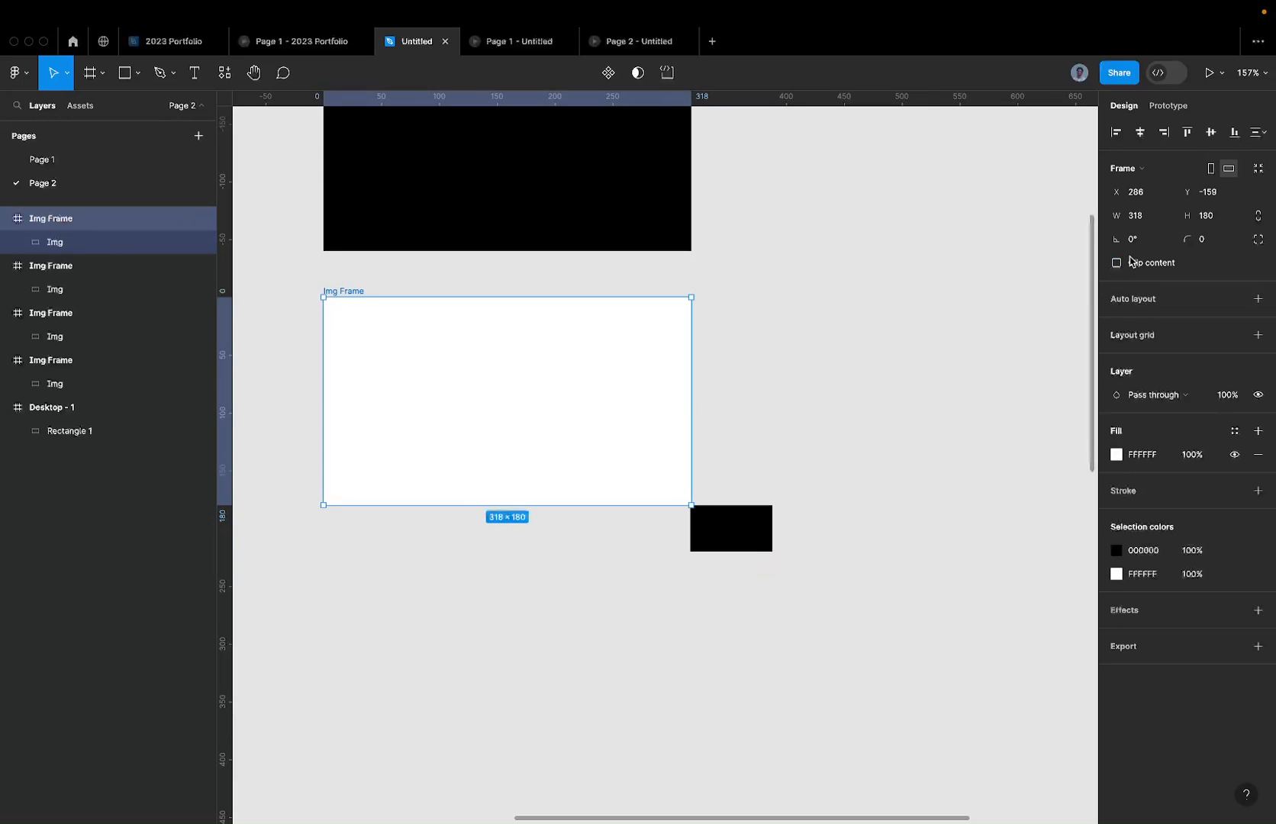
Step: Nudge the small Img to X 318, Y 180 so its corner meets the white frame's corner exactly, and inspect the junction
scroll(633, 572, "up", 10)
left_click(604, 439)
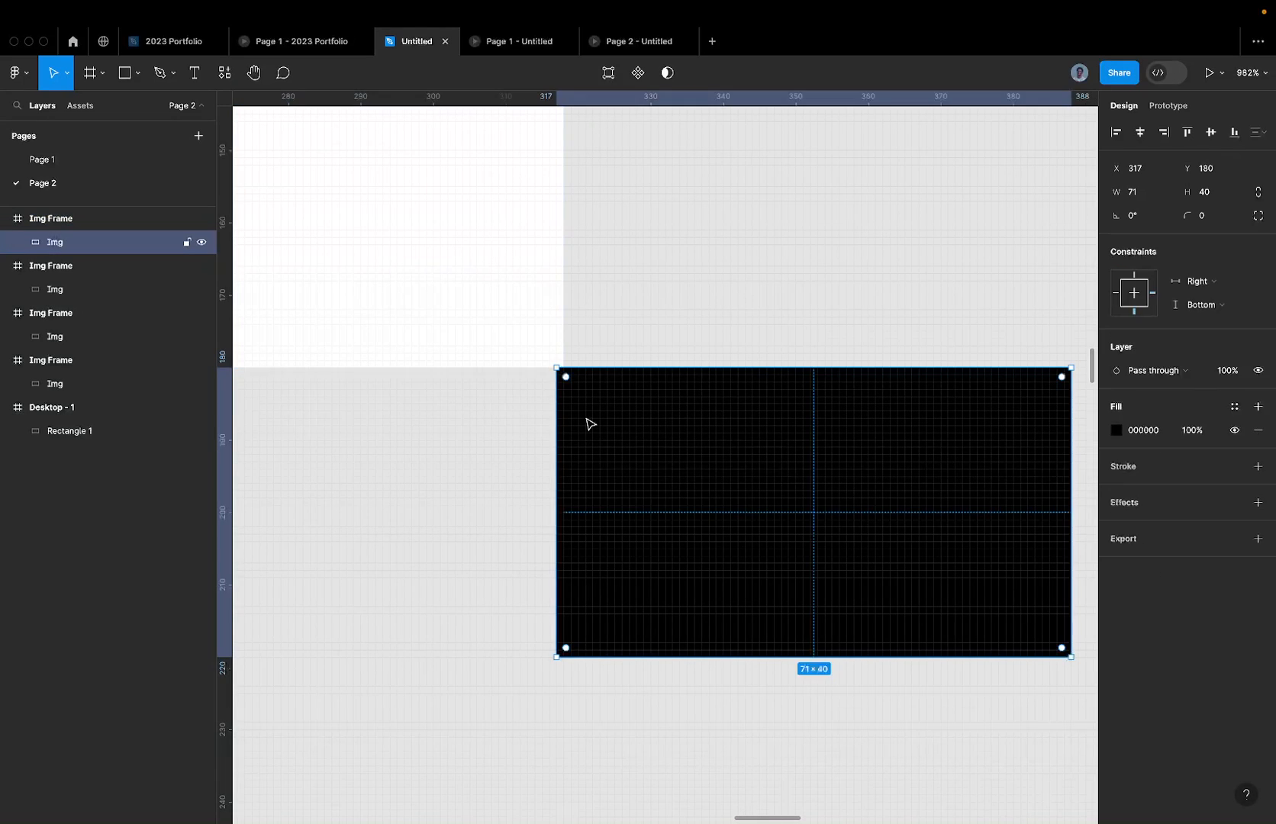
scroll(558, 361, "down", 3)
key("Right")
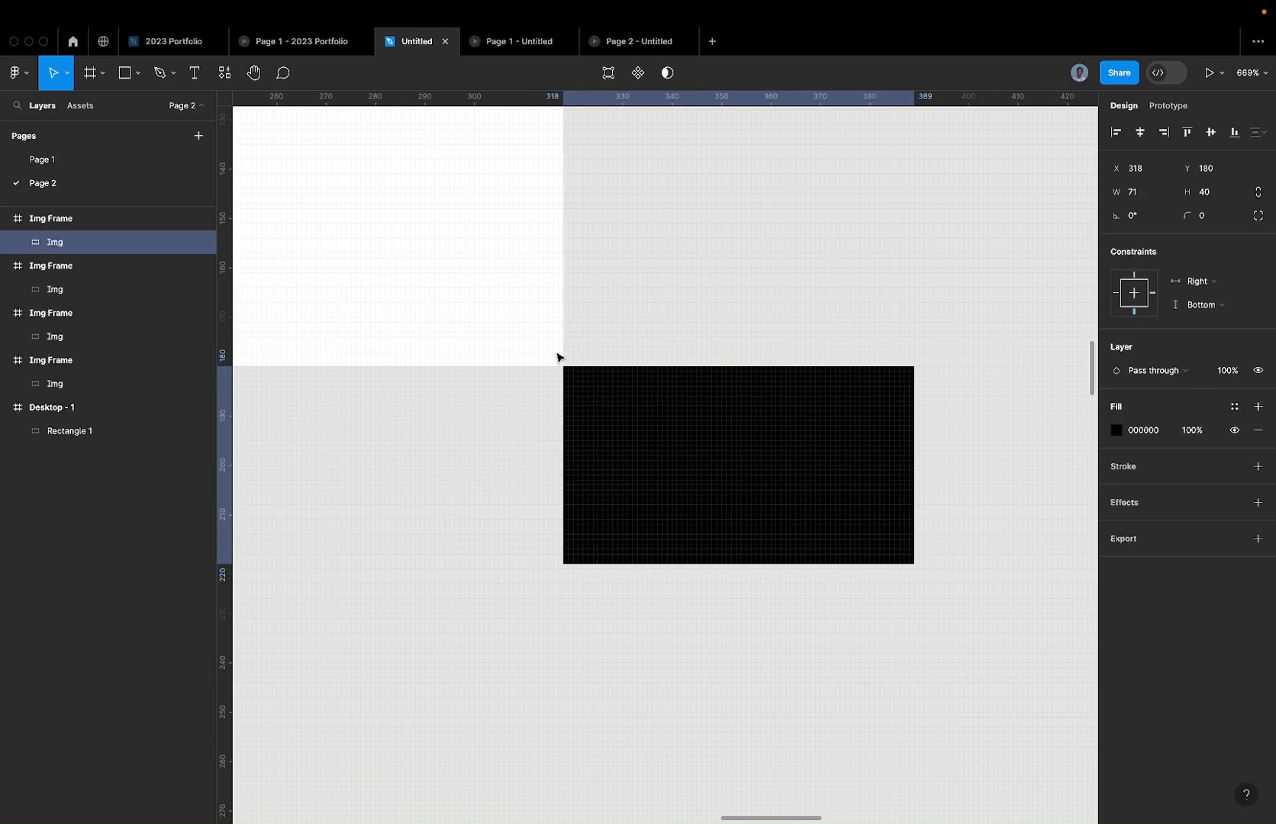
scroll(557, 357, "down", 4)
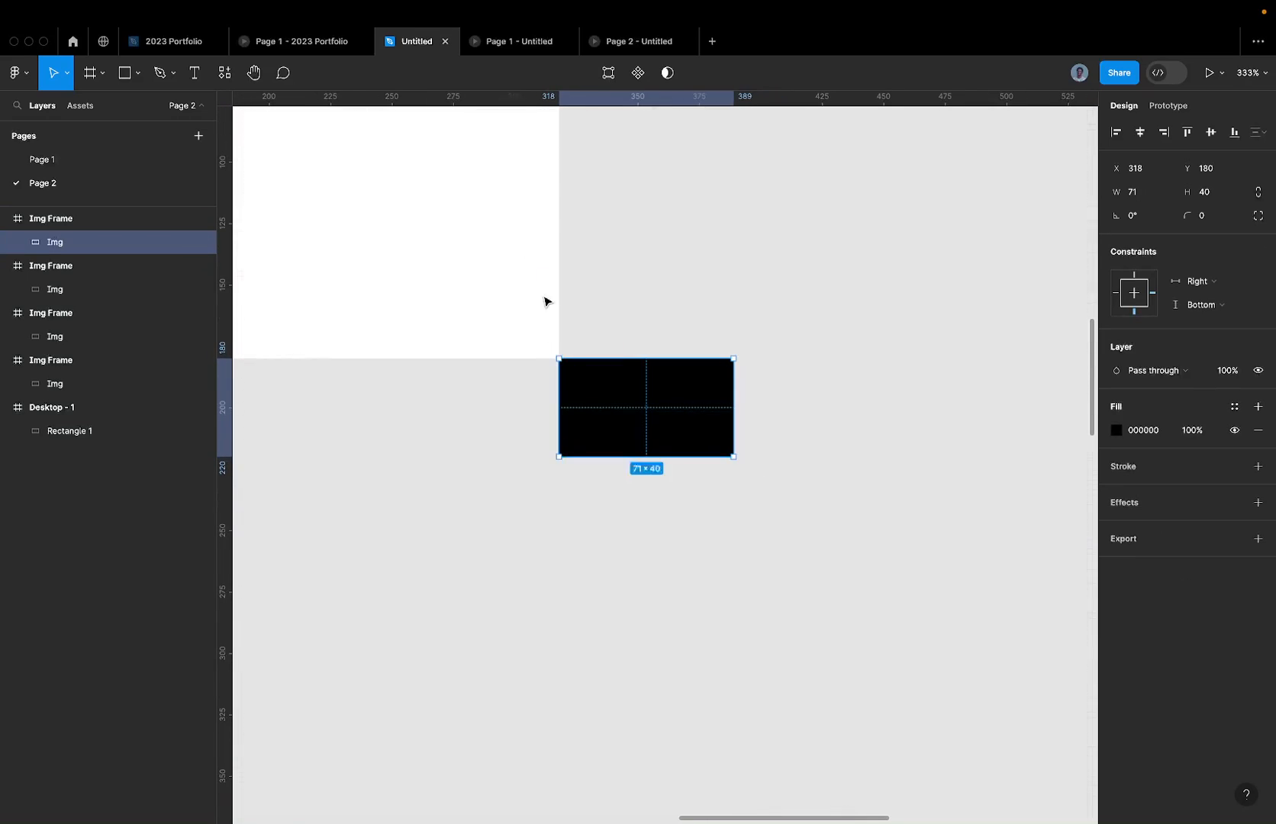
scroll(567, 379, "left", 3)
scroll(648, 369, "down", 2)
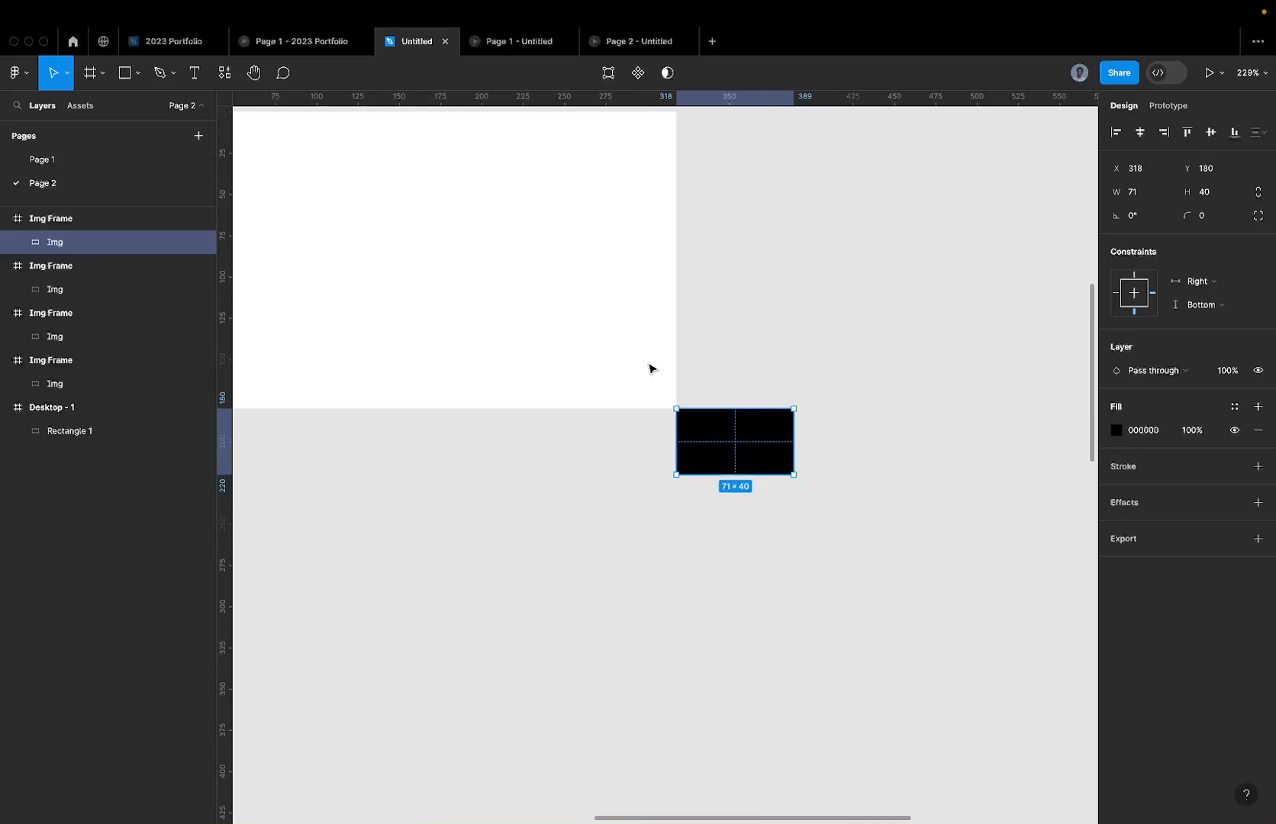
scroll(649, 369, "down", 1)
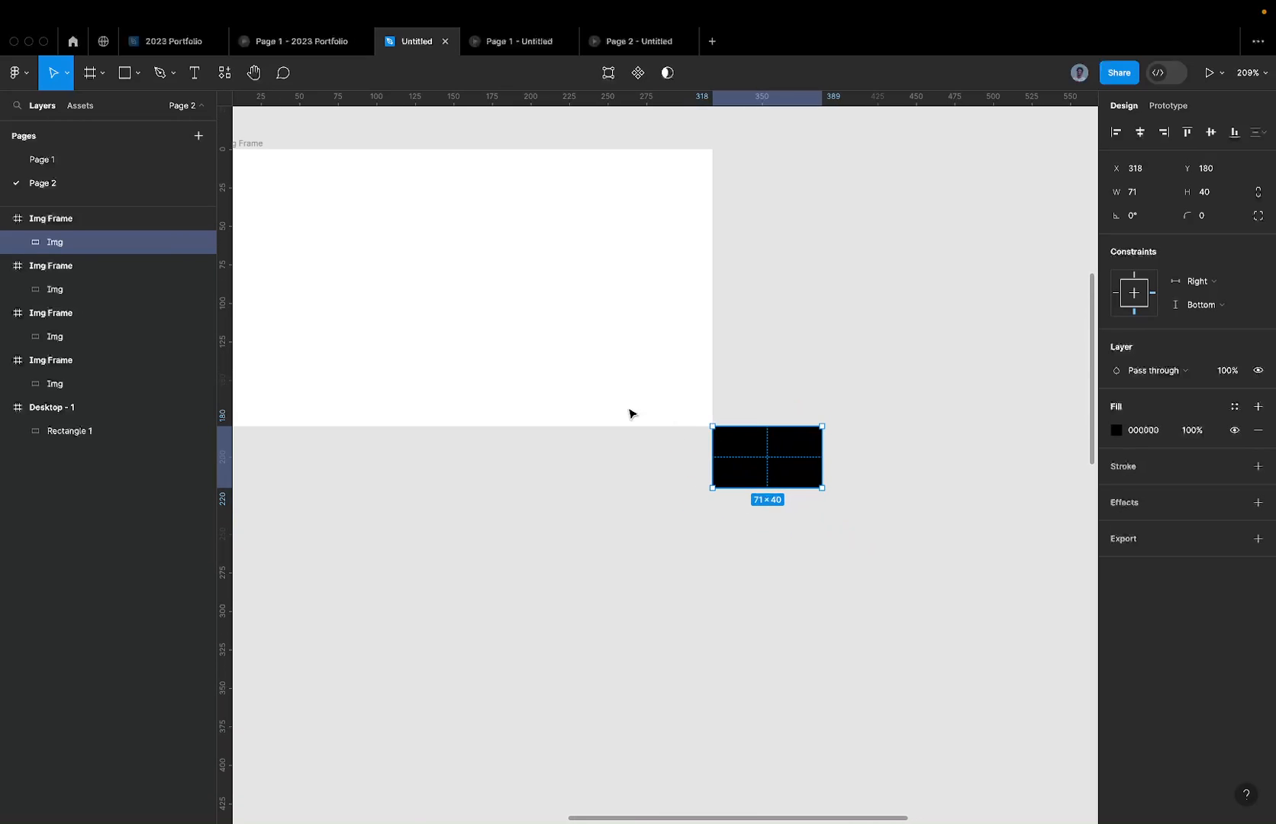
scroll(726, 441, "up", 5)
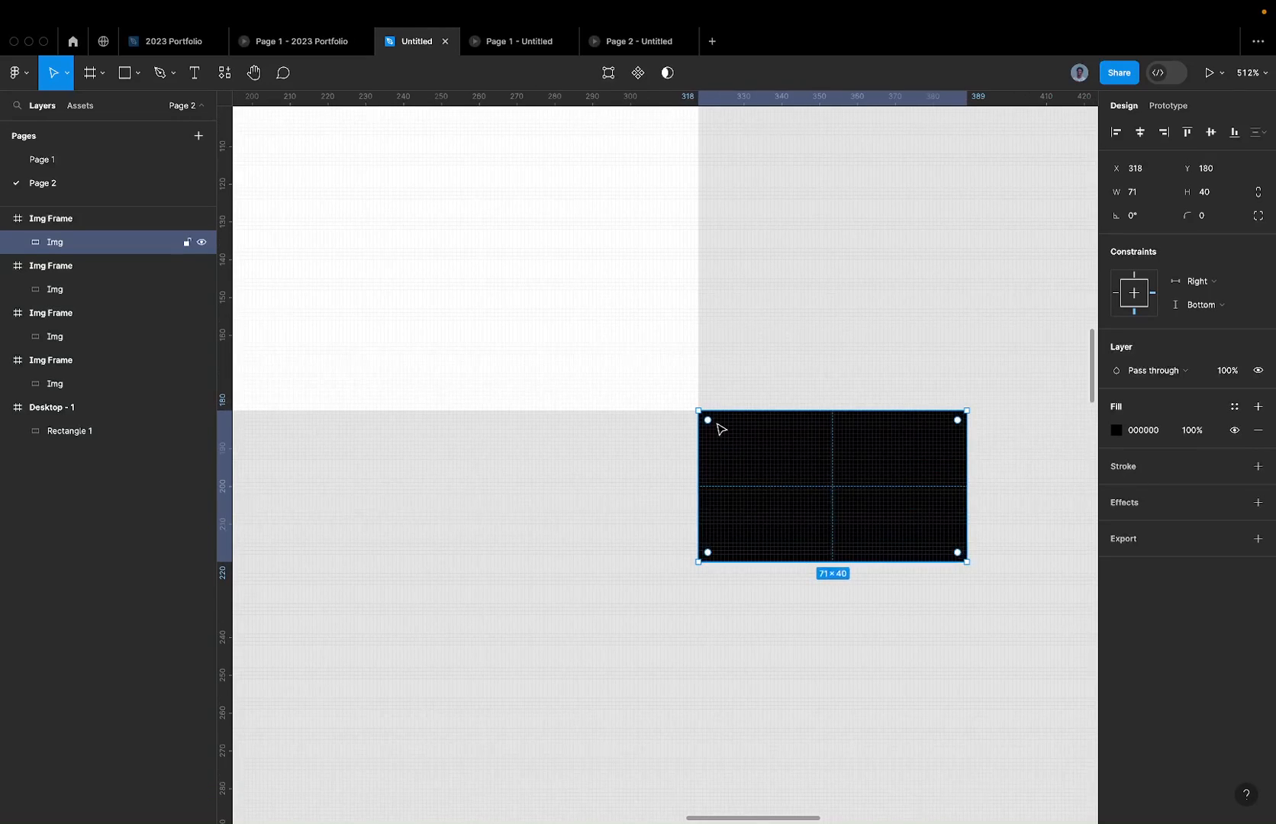
scroll(717, 427, "down", 2)
scroll(710, 422, "down", 5)
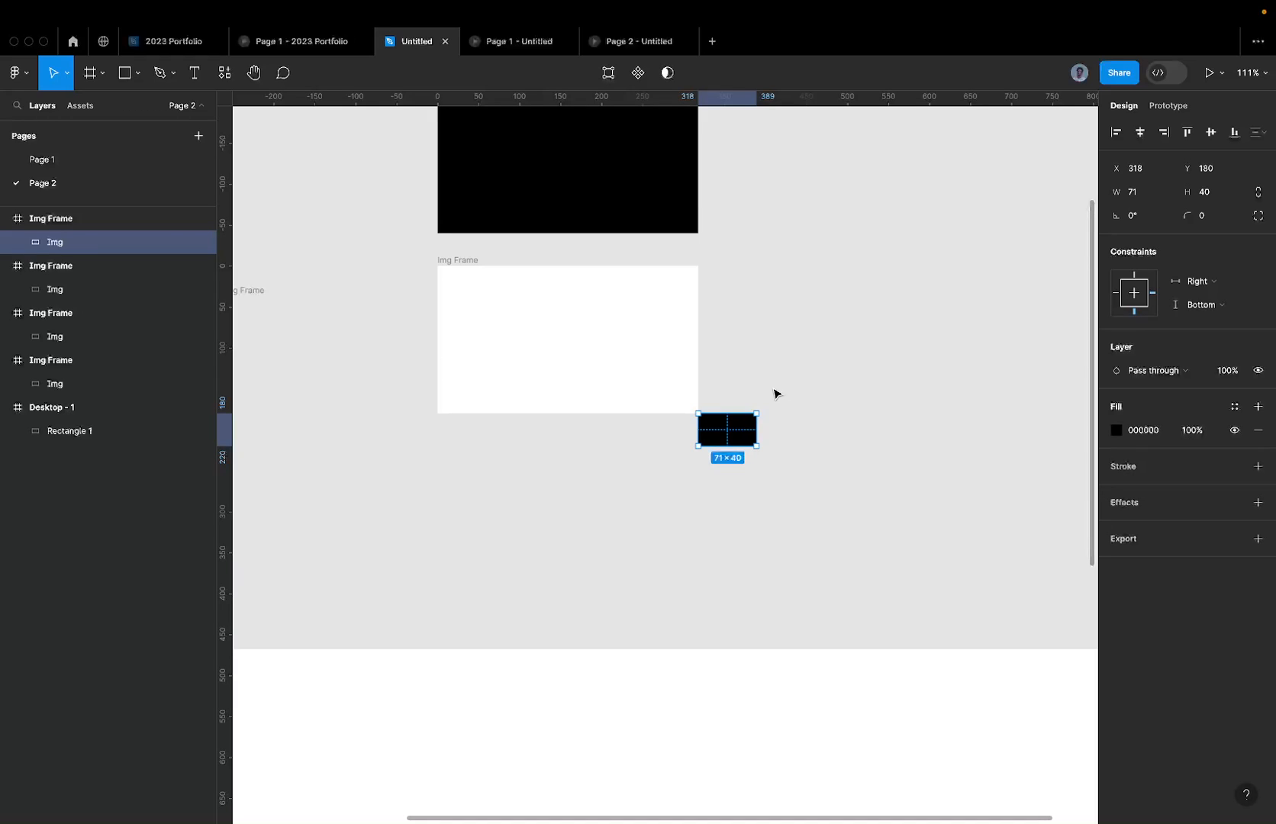
Step: Offset the small Img diagonally from the white frame's corner to X 338, Y 200, and measure its distance from the frame
key("shift+Right")
key("shift+Right")
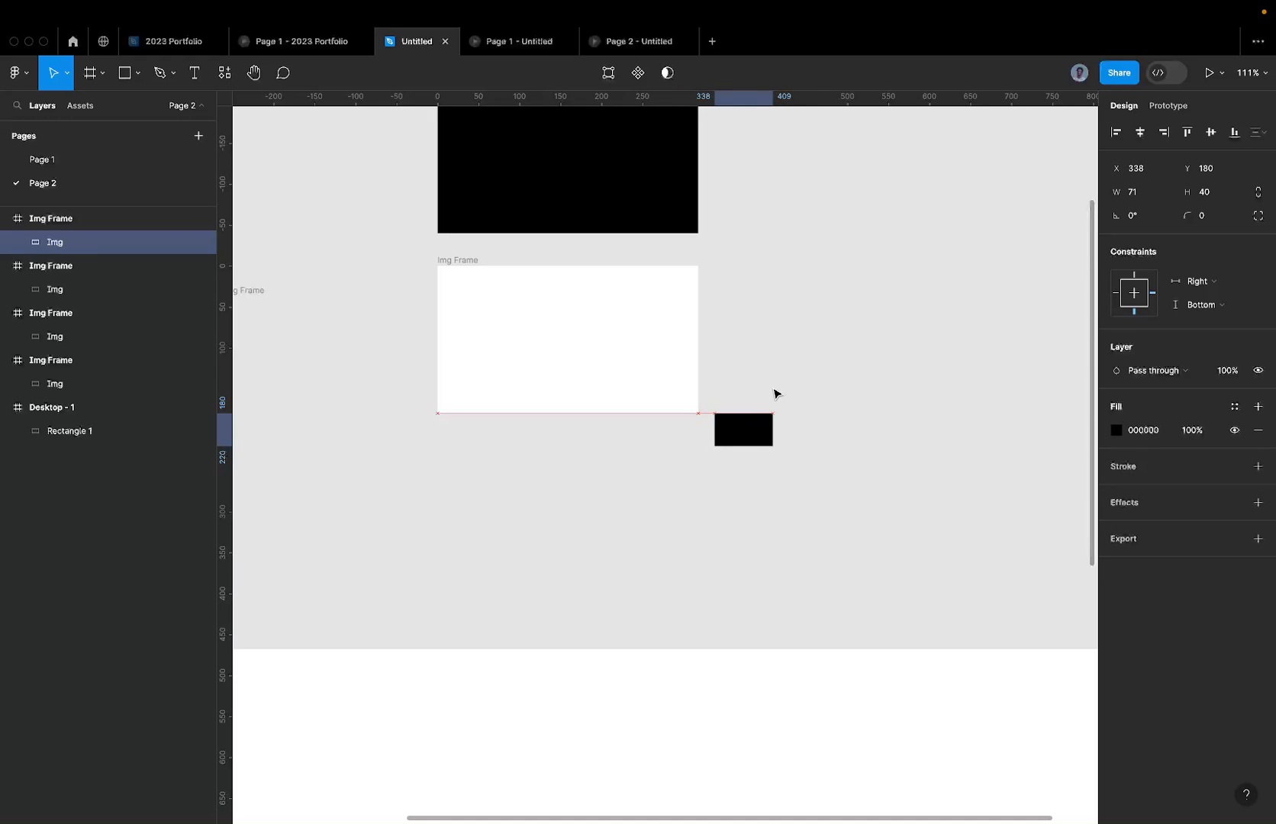
key("shift+Down")
key("shift+Down")
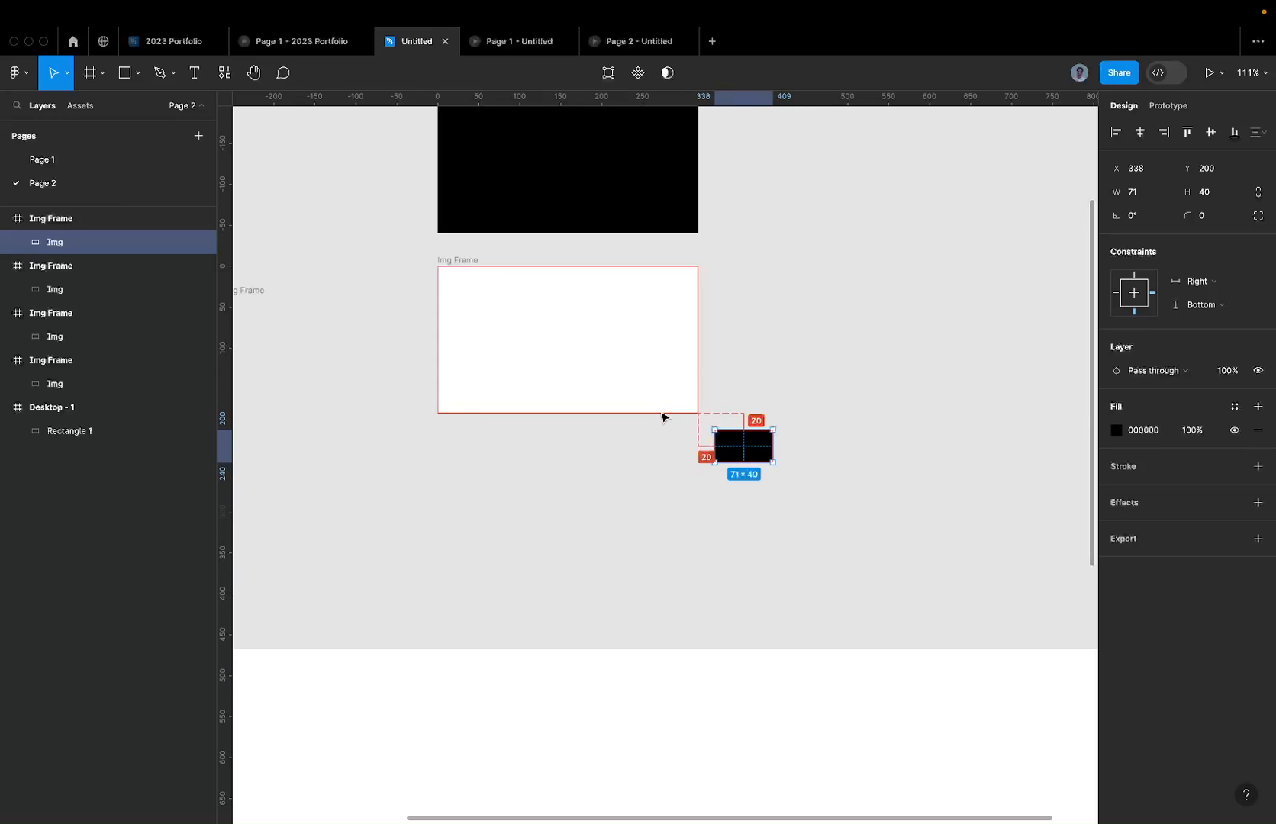
key("alt")
key("alt")
key("alt")
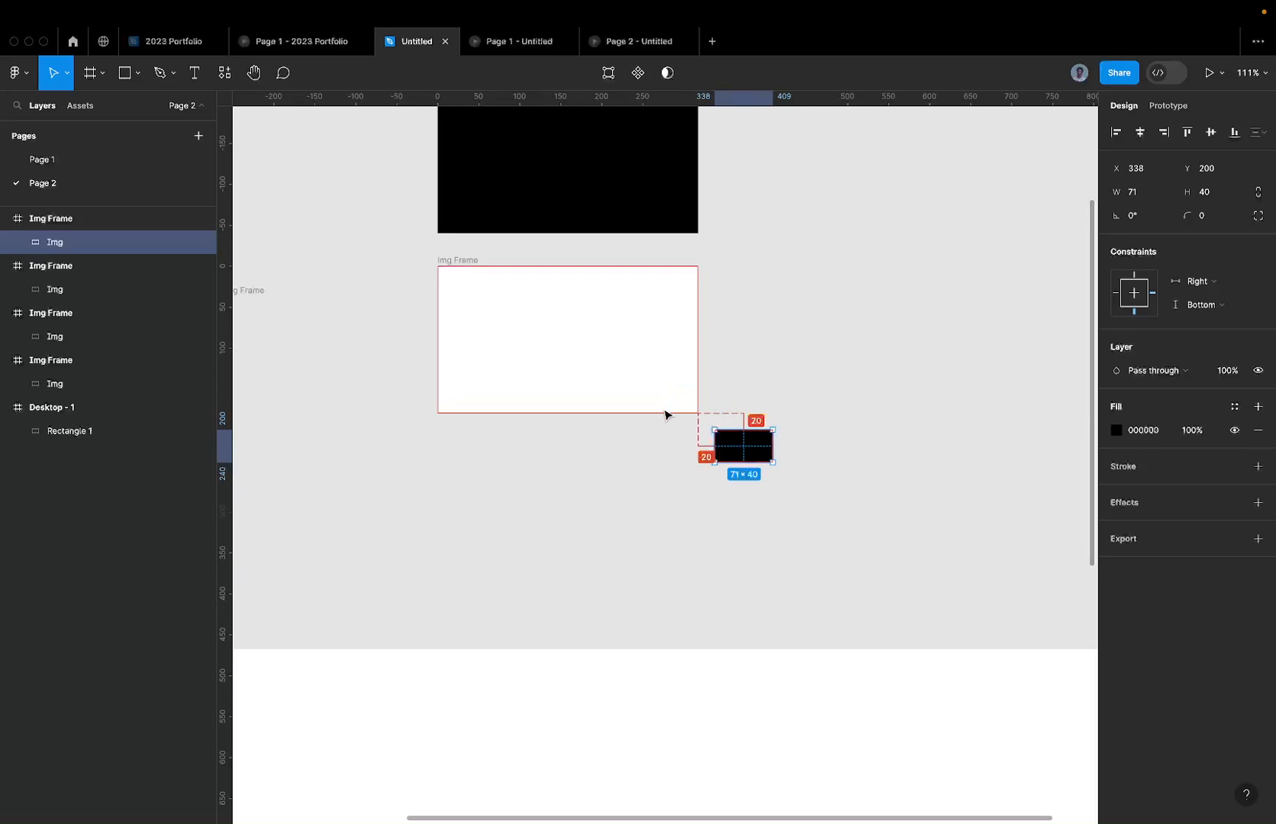
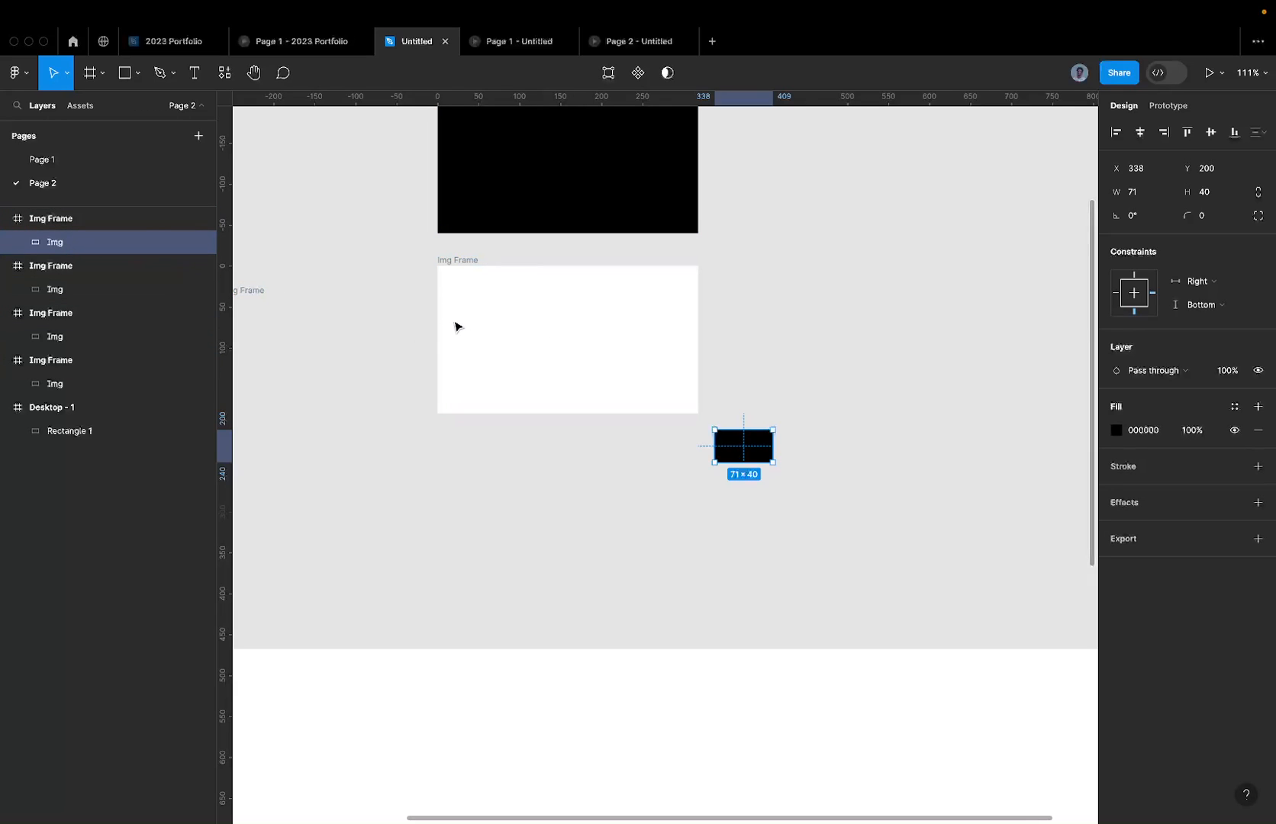
Step: Try moving the small Img out of the white Img Frame onto the open canvas, and undo the move
left_click(449, 262)
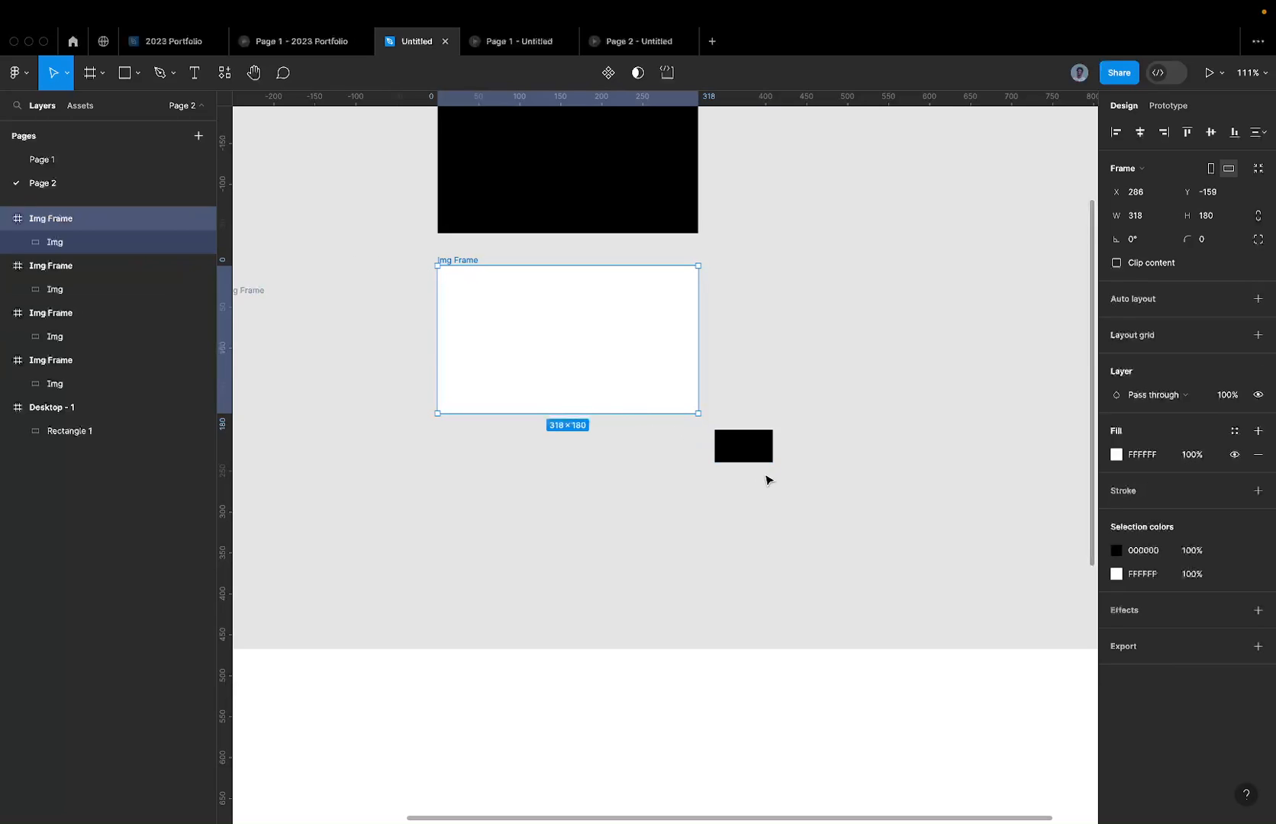
left_click(739, 450)
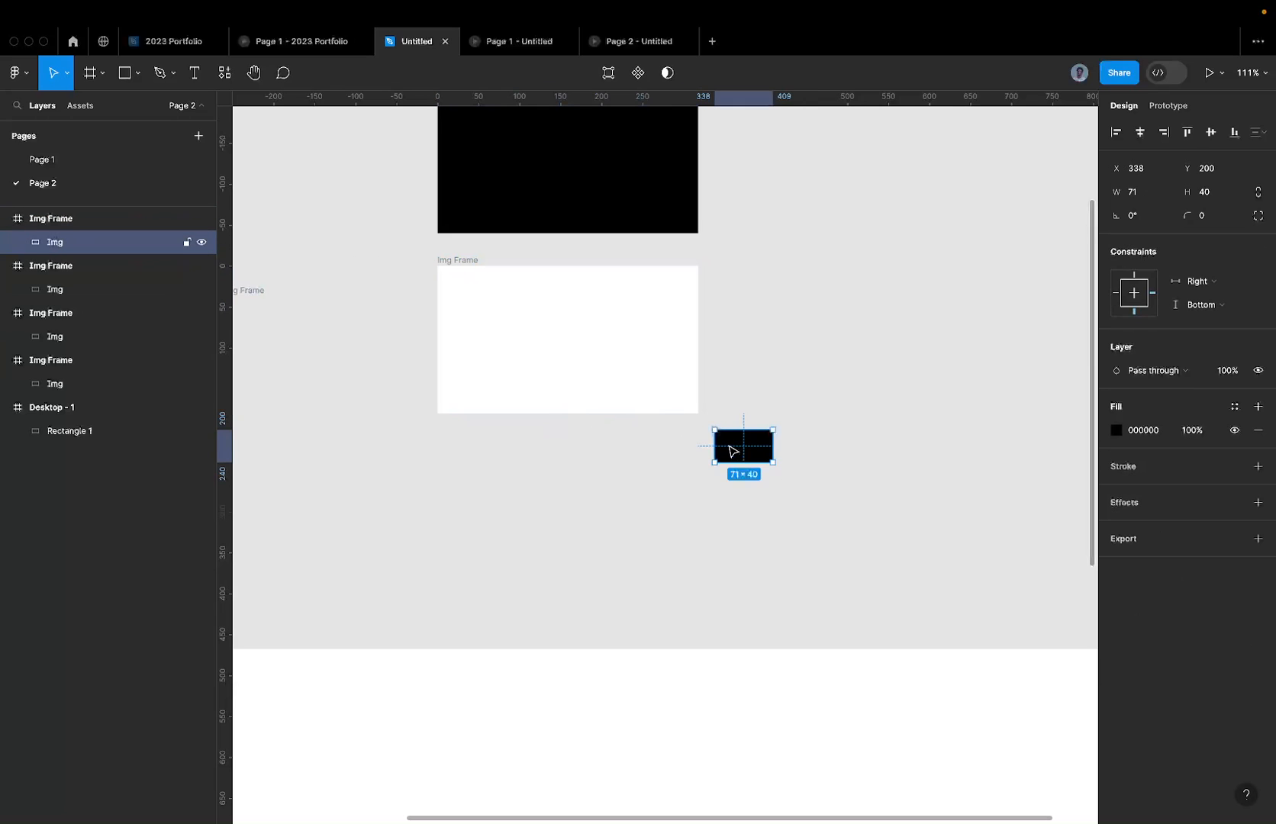
left_click_drag(729, 447, 933, 216)
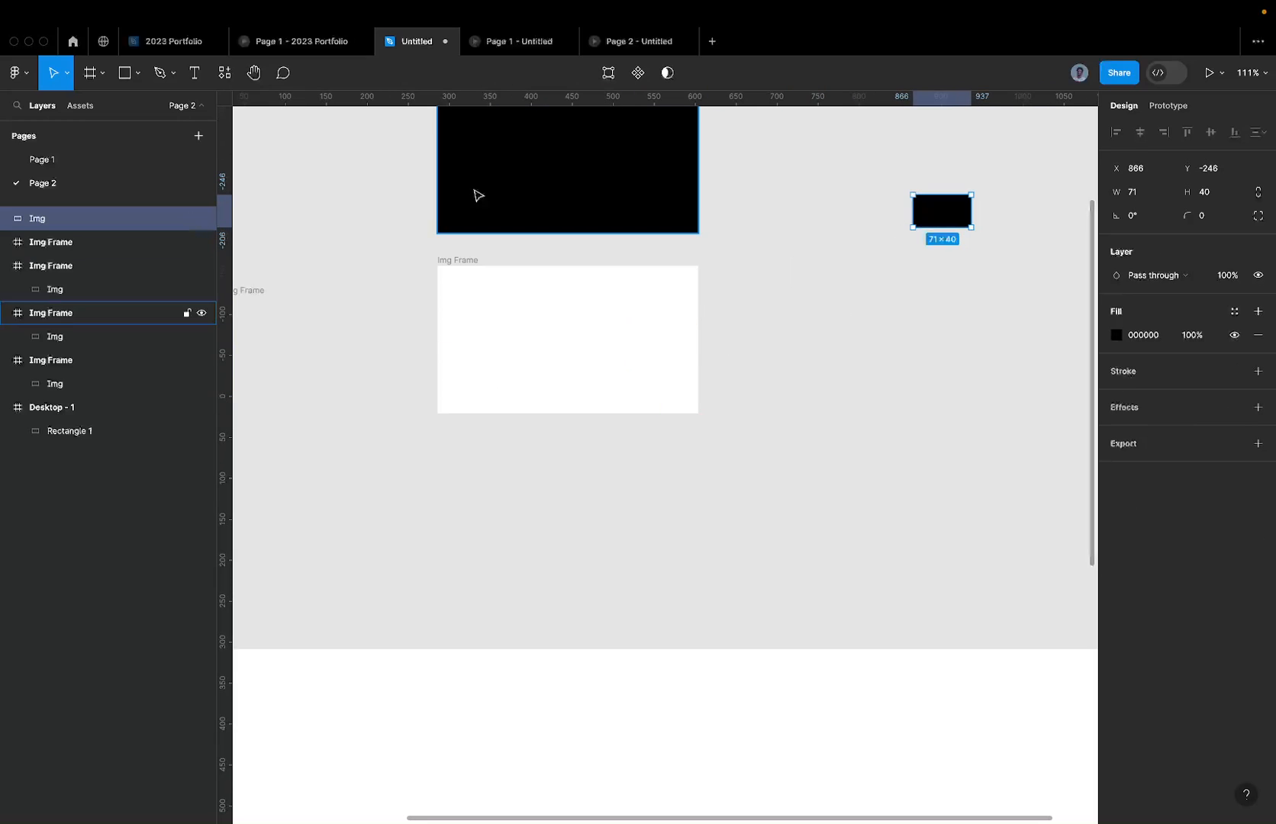
left_click(54, 244)
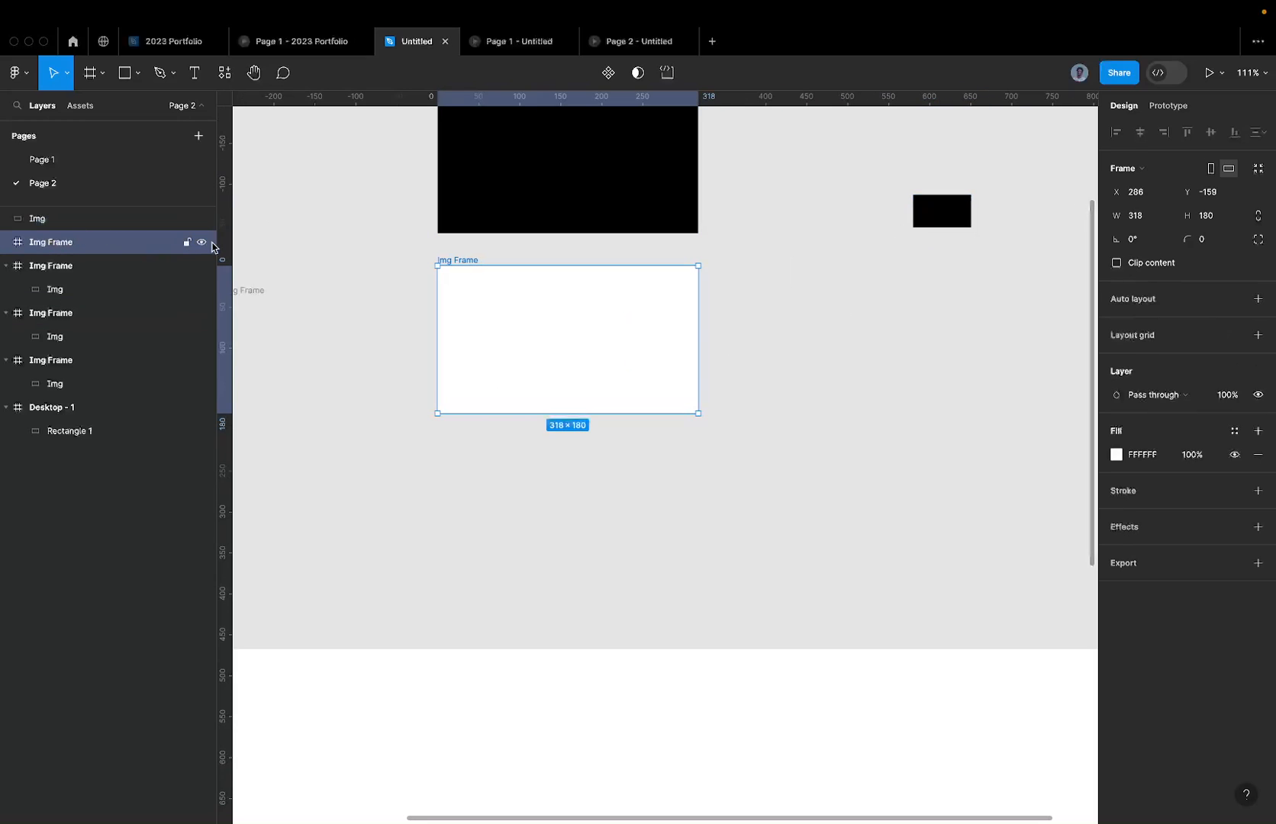
key("super+z")
key("super+z")
key("super+z")
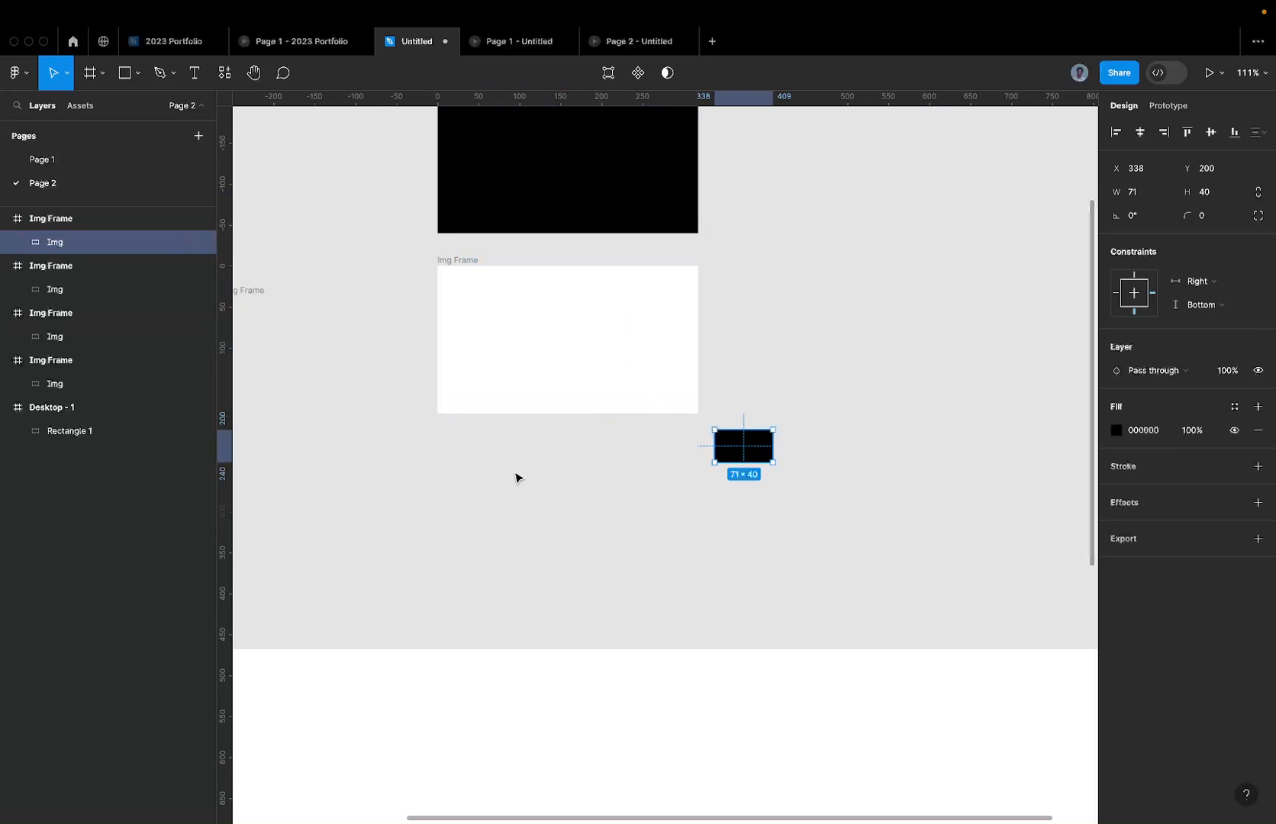
Step: Move the uppermost frame's small Img to X -91, Y -40 and measure its distance from that frame
scroll(669, 282, "up", 5)
scroll(669, 282, "left", 5)
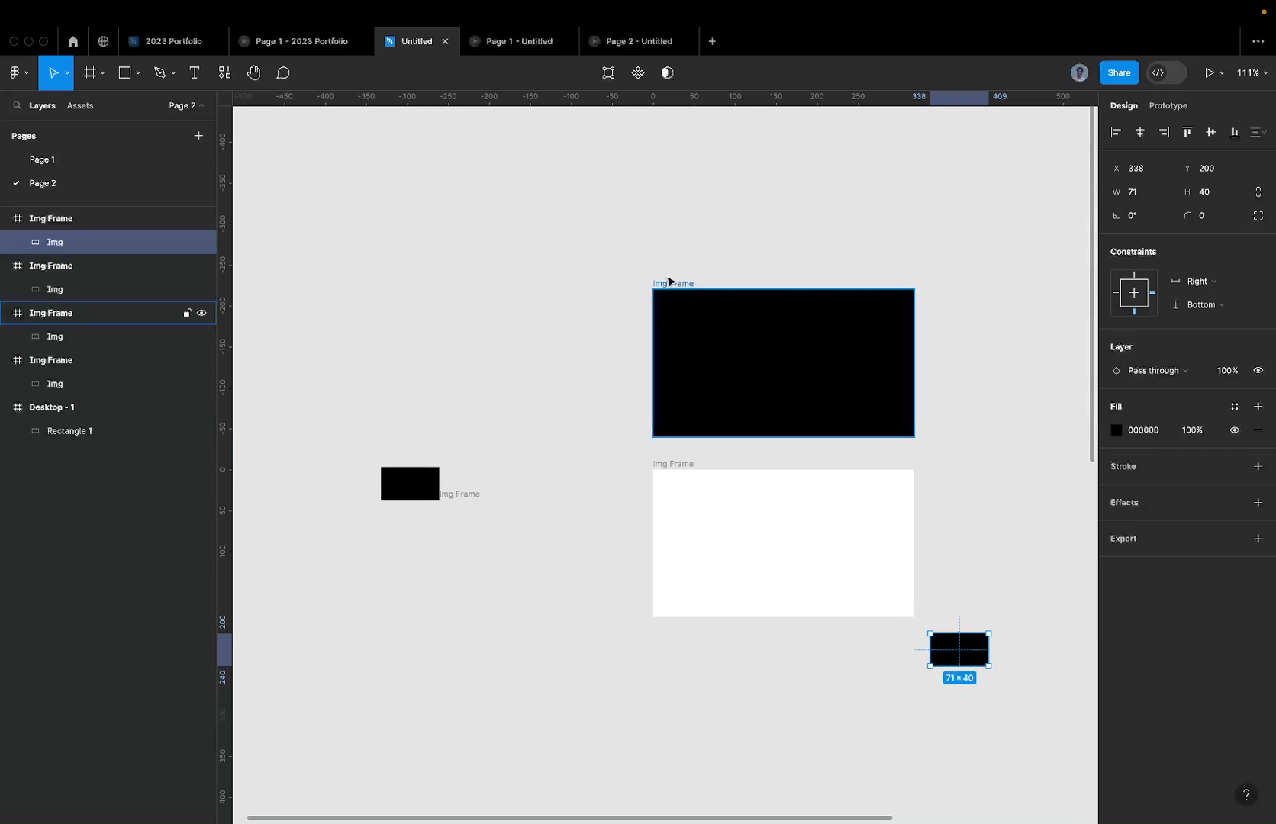
scroll(686, 242, "down", 5)
left_click_drag(654, 155, 706, 169)
key("alt")
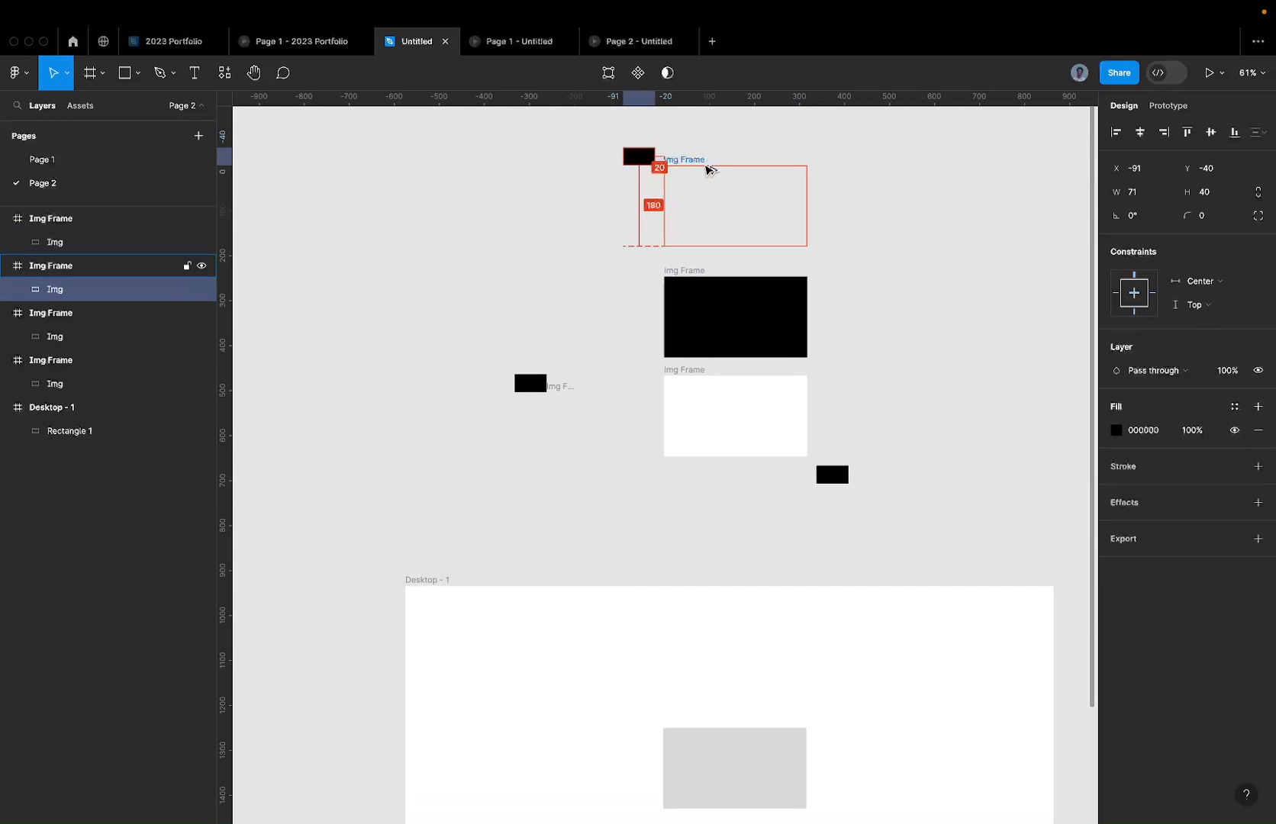
key("alt")
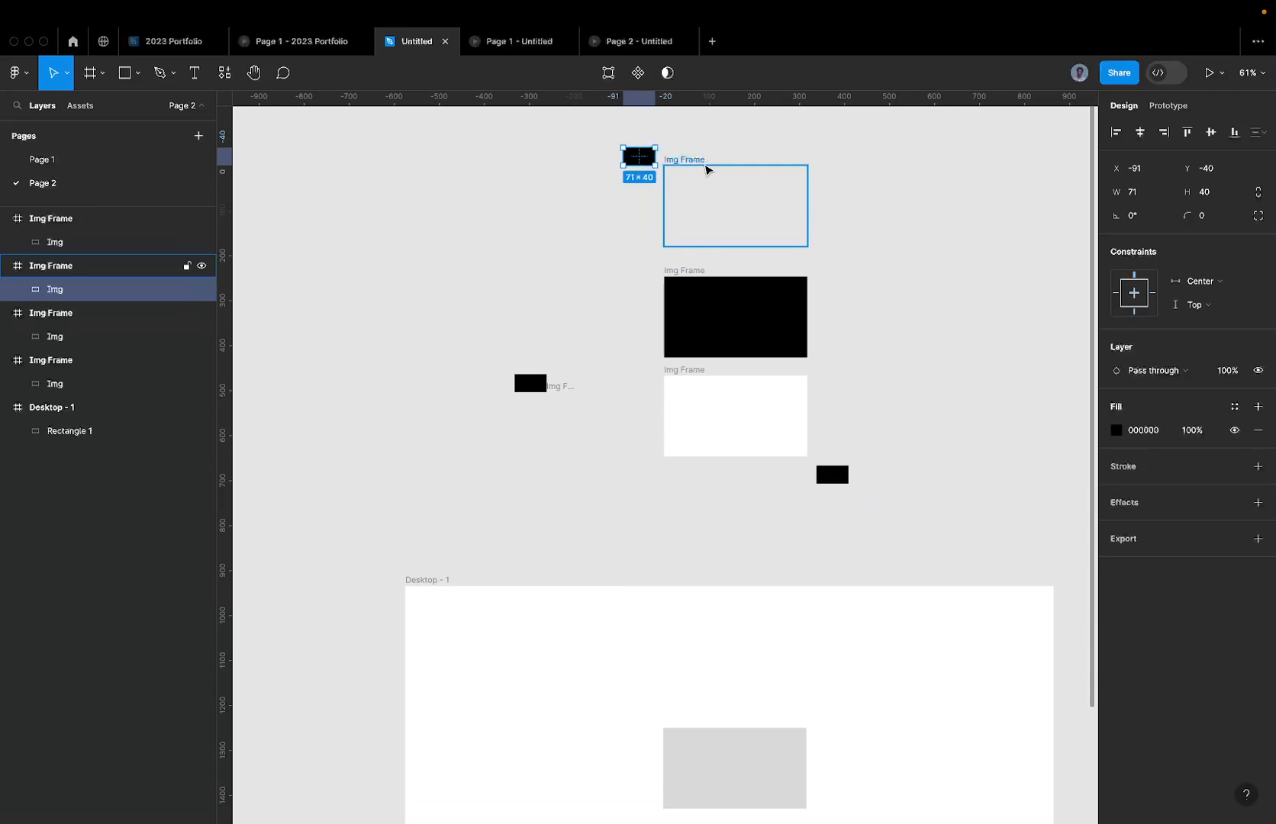
Step: Raise the uppermost frame's small Img to Y -60 and measure its distance from that frame
key("alt")
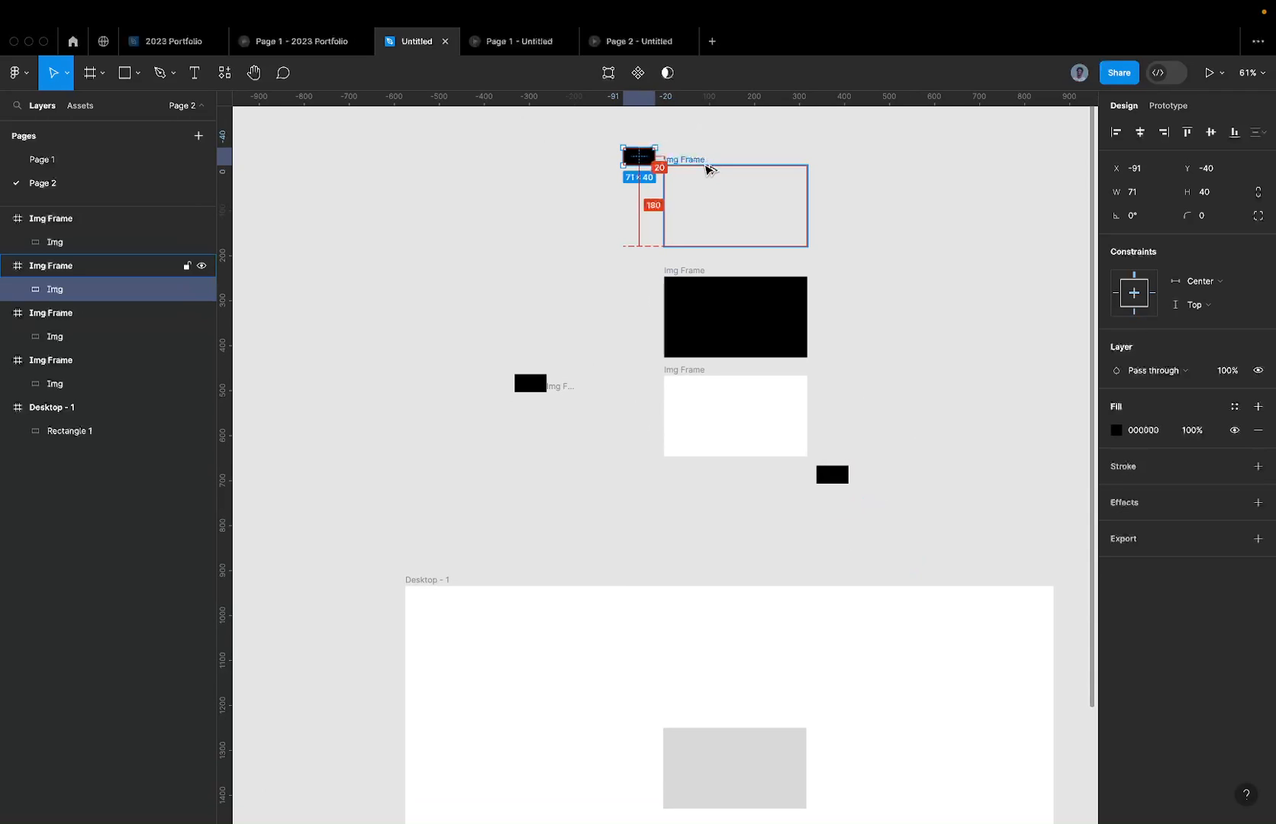
key("shift+Up")
key("shift+Up")
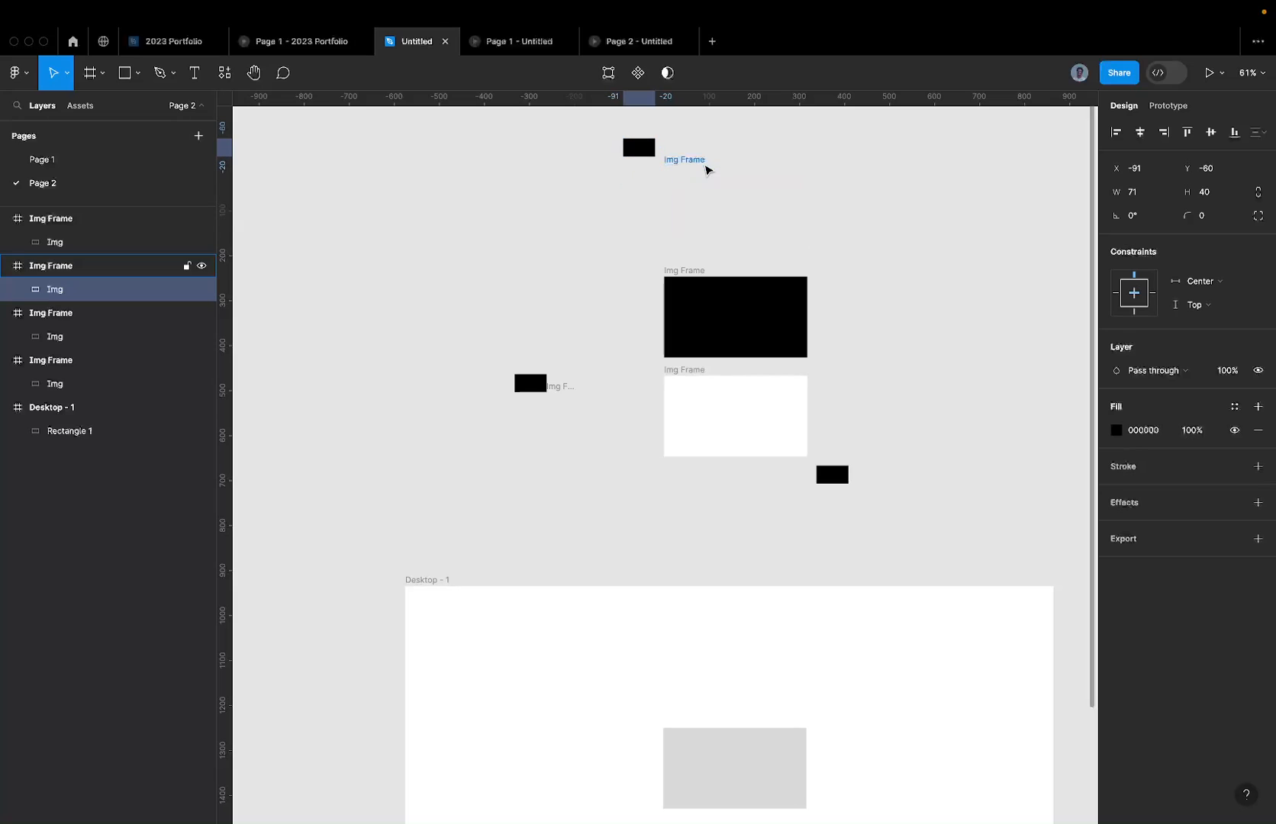
key("alt")
scroll(706, 170, "up", 5)
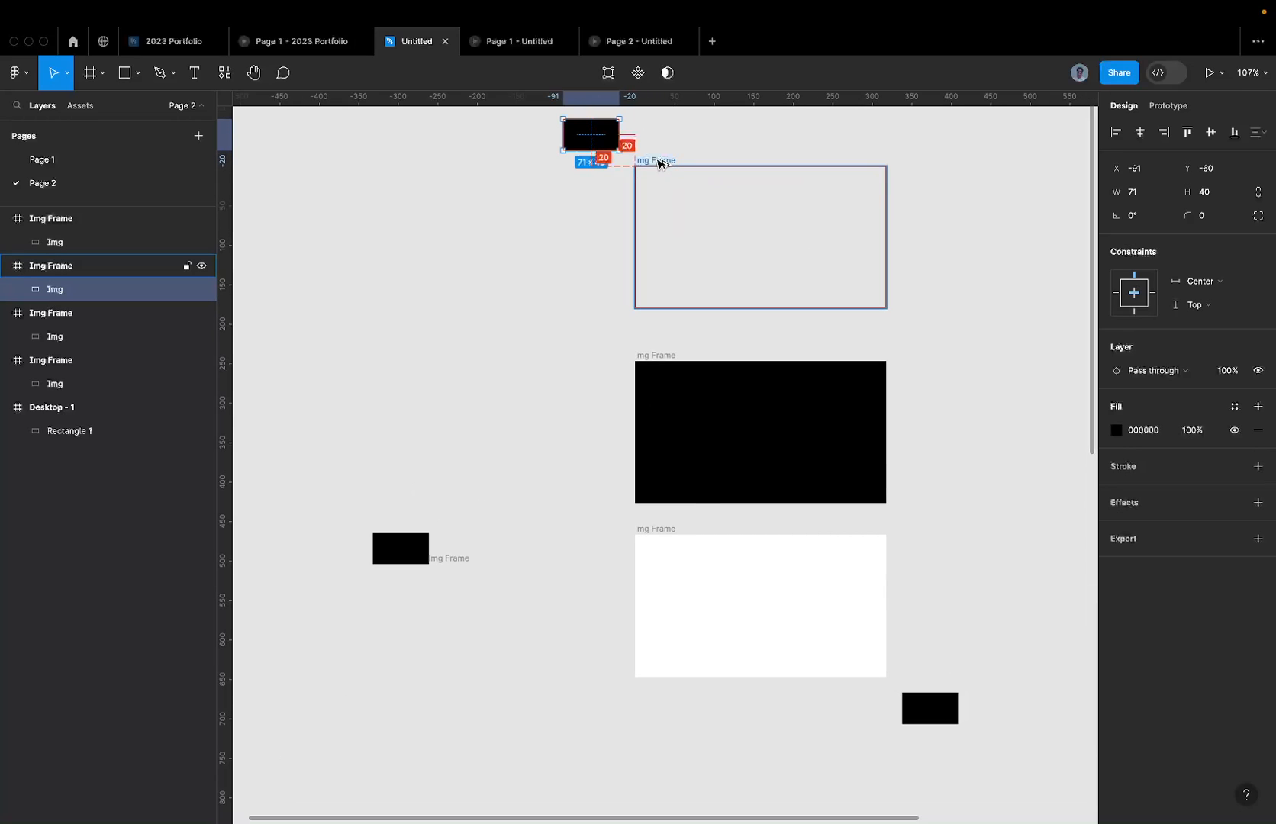
scroll(659, 164, "down", 3)
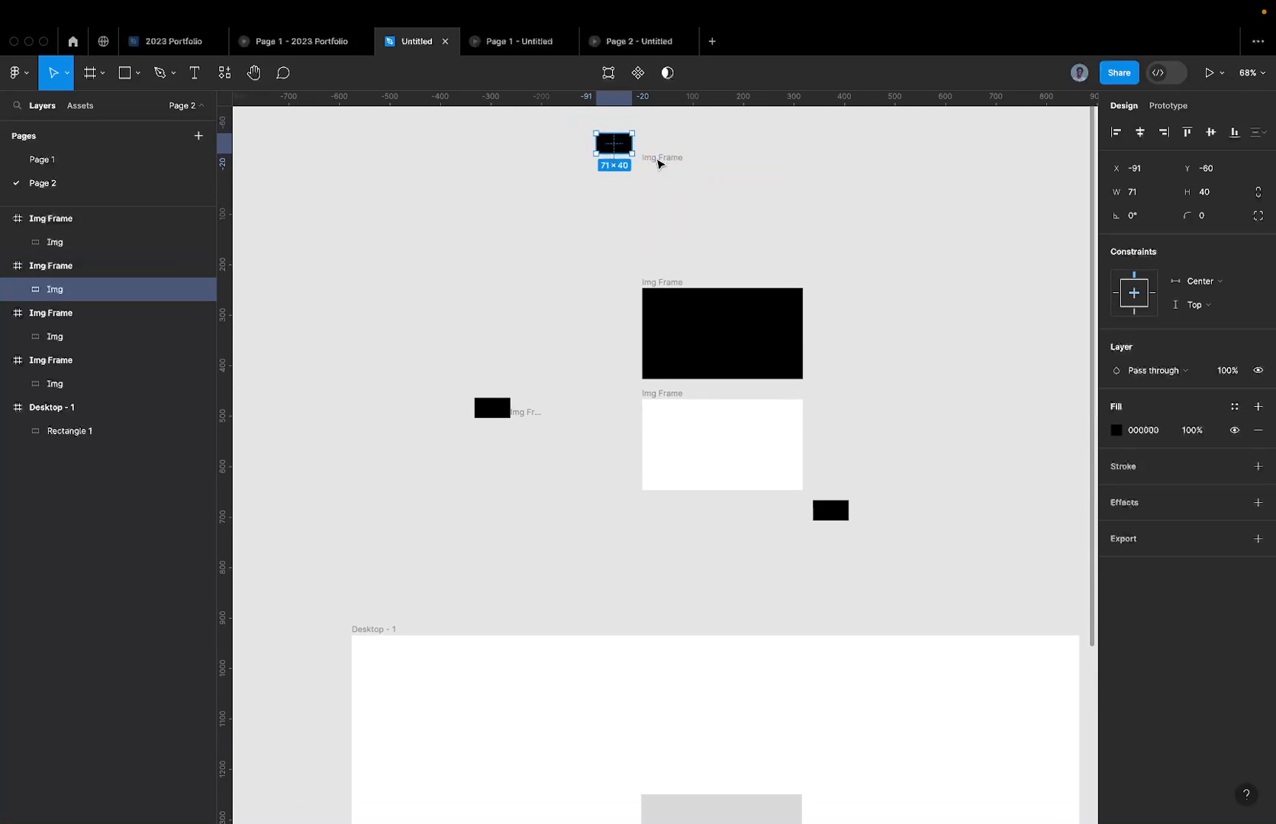
Step: Offset the uppermost frame's small Img further diagonally from the frame to X -111, Y -80
key("shift+Left")
key("shift+Left")
key("shift+Up")
key("shift+Up")
key("alt")
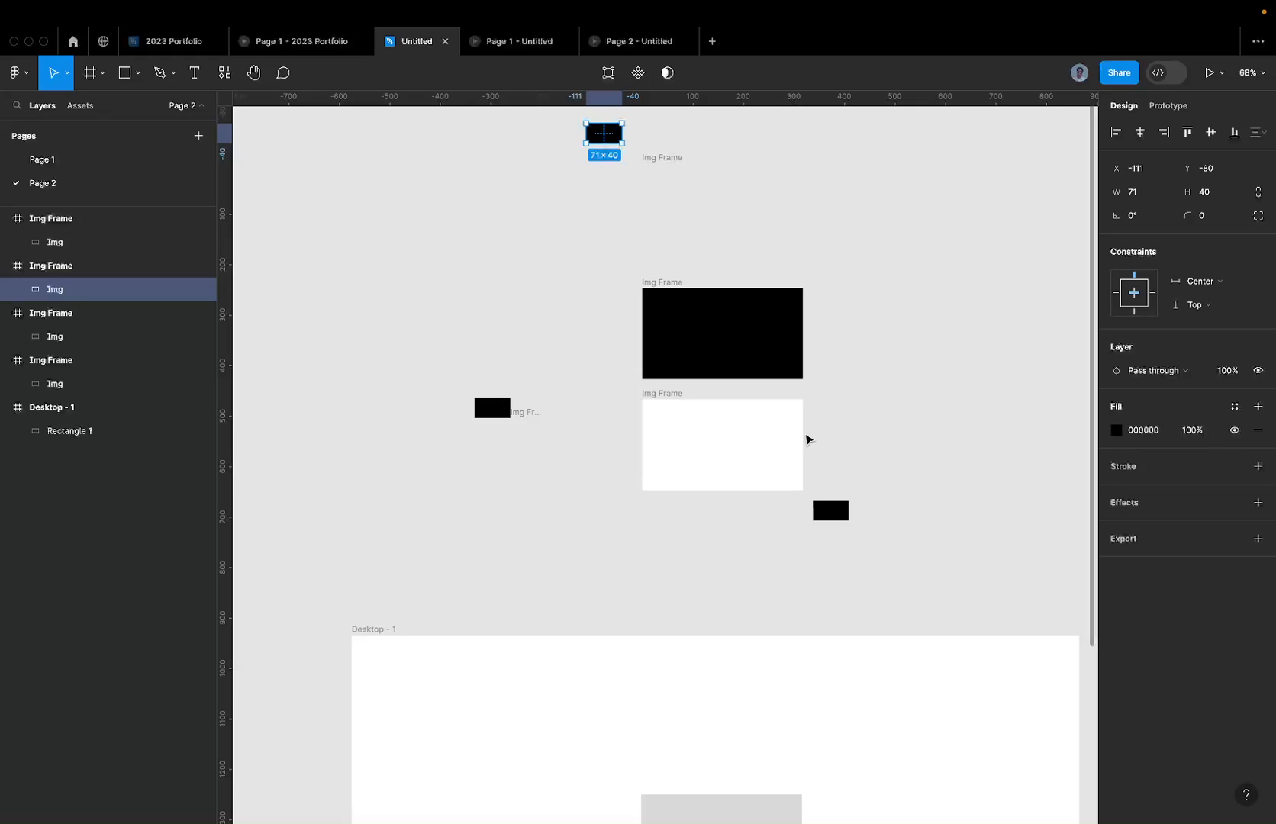
Step: Select the three vertically stacked Img Frames together and turn on Clip content for all of them
left_click(661, 394)
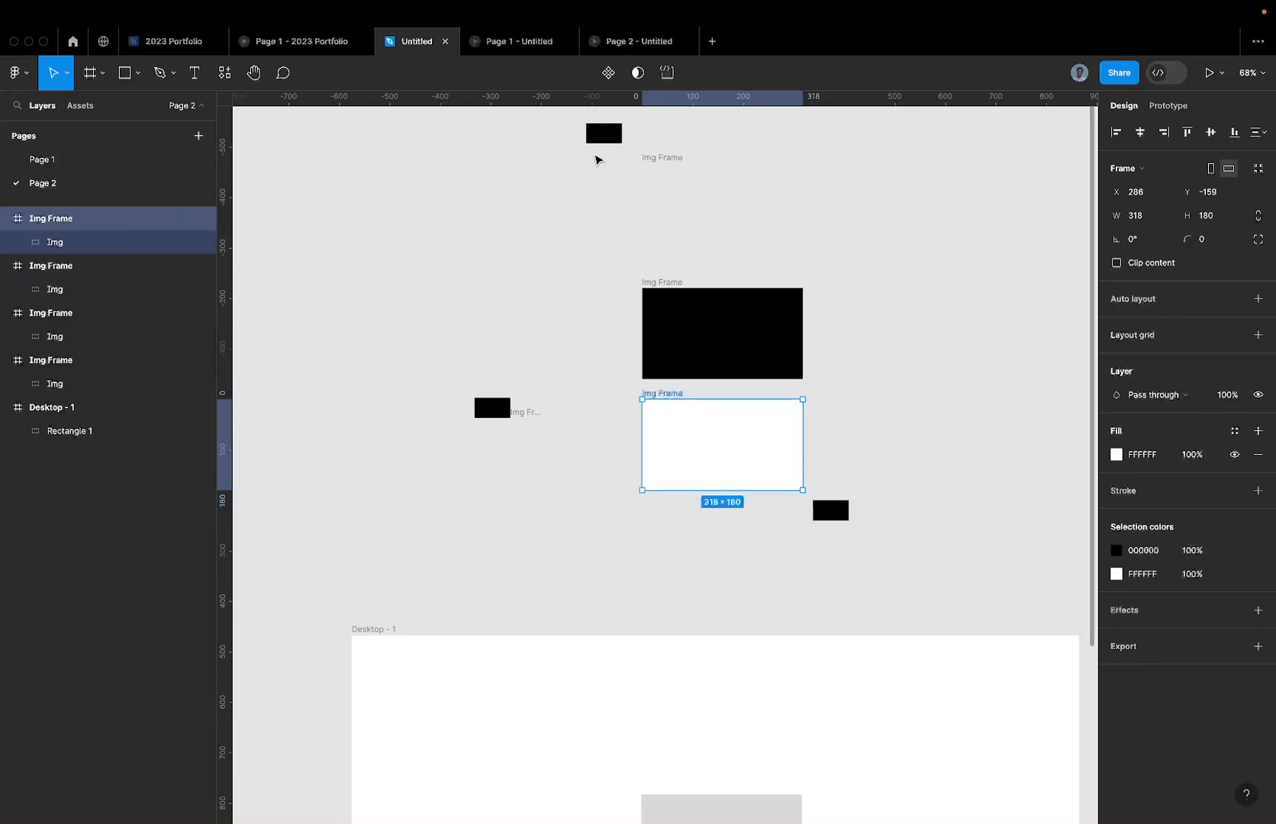
left_click_drag(535, 151, 960, 544)
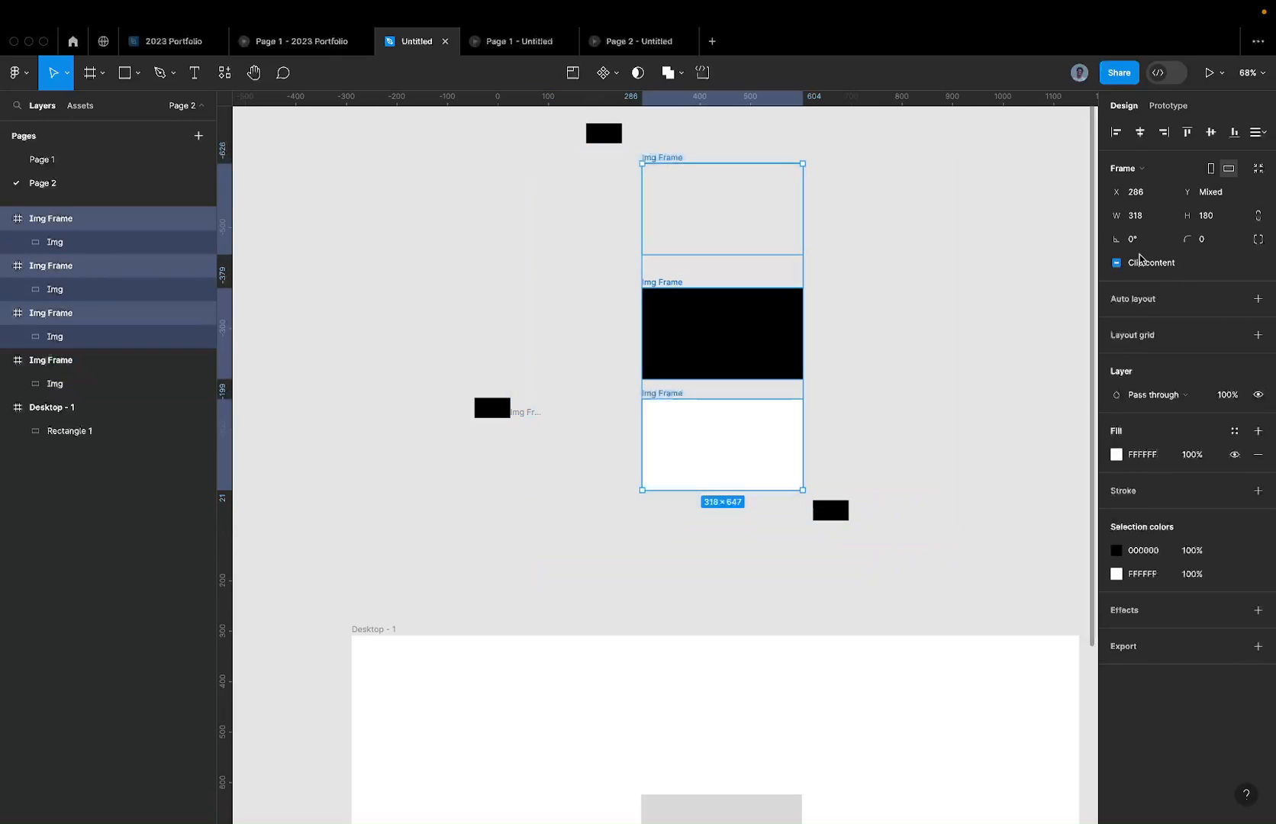
left_click(1117, 263)
scroll(790, 319, "down", 5)
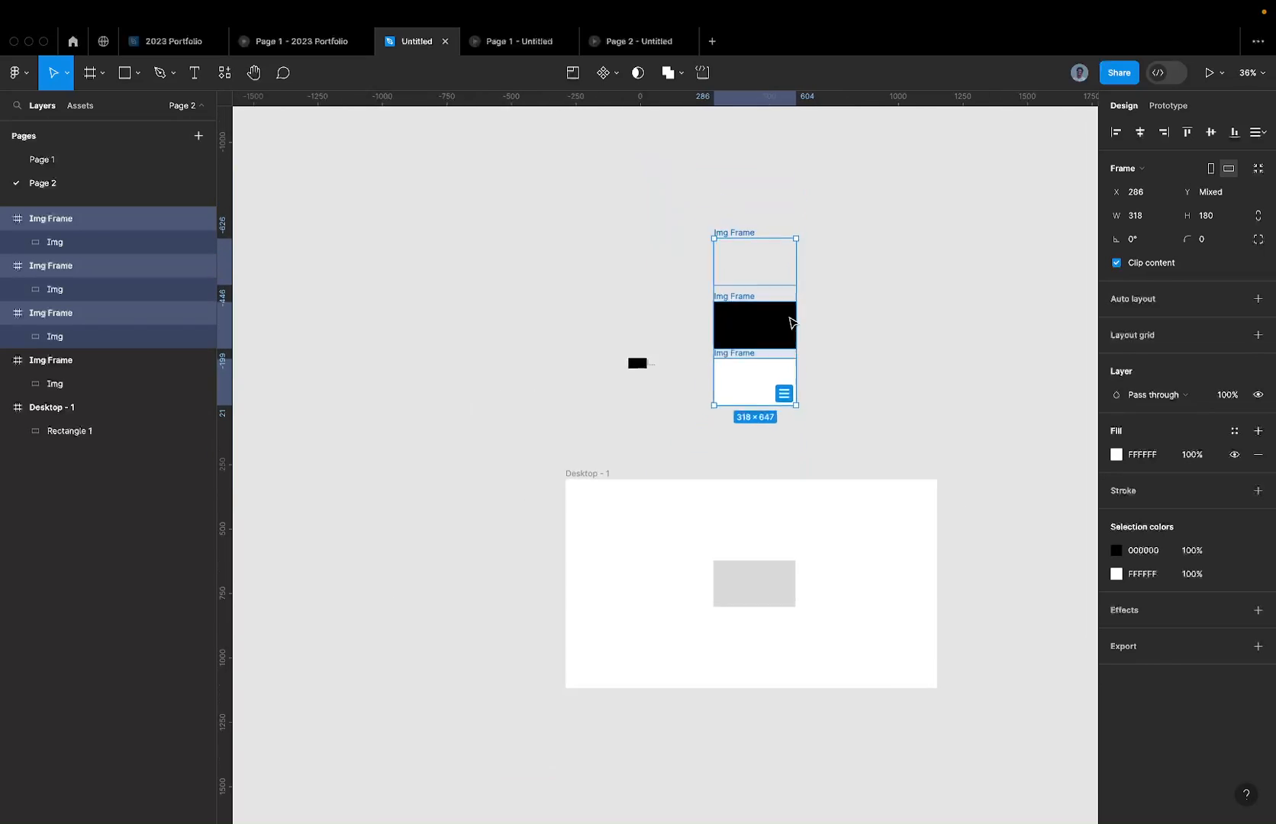
scroll(790, 319, "down", 1)
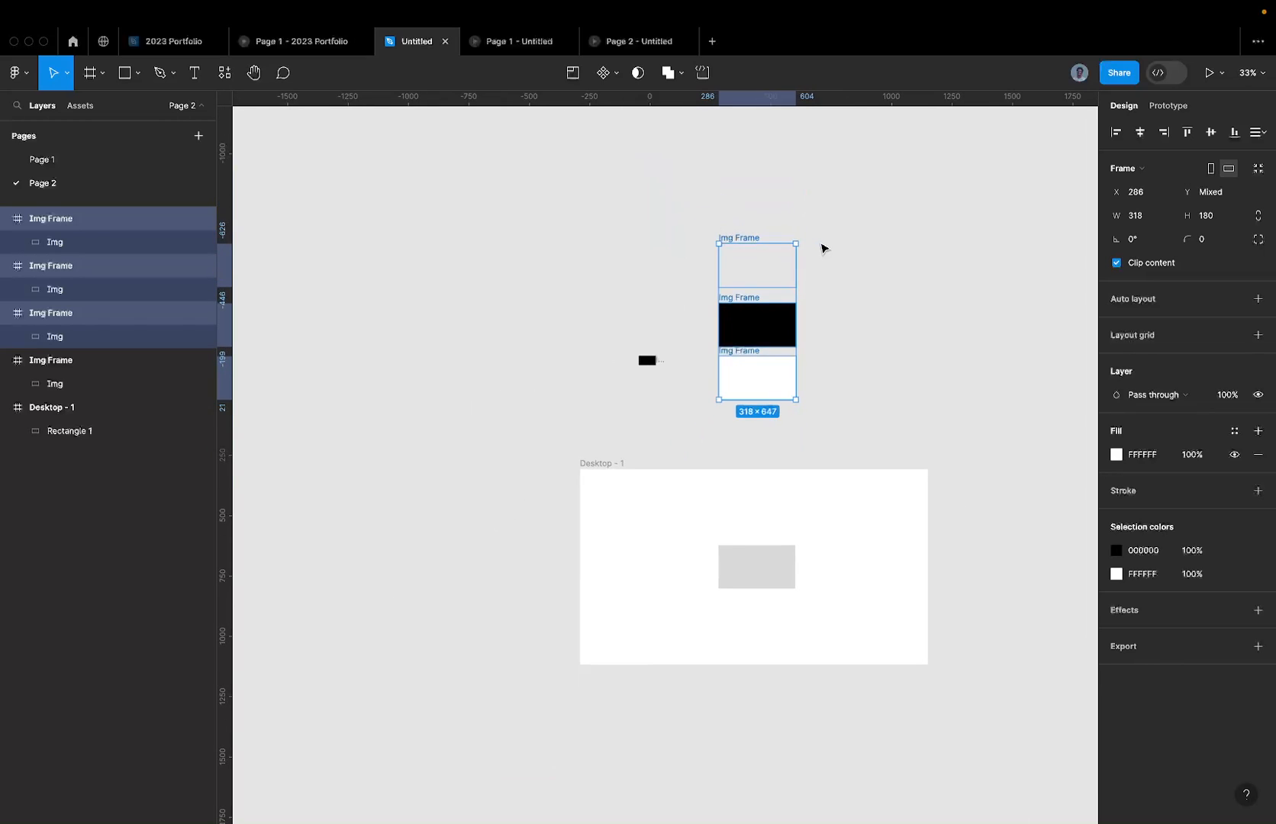
Step: Combine the three selected Img Frames into a component set
left_click(615, 77)
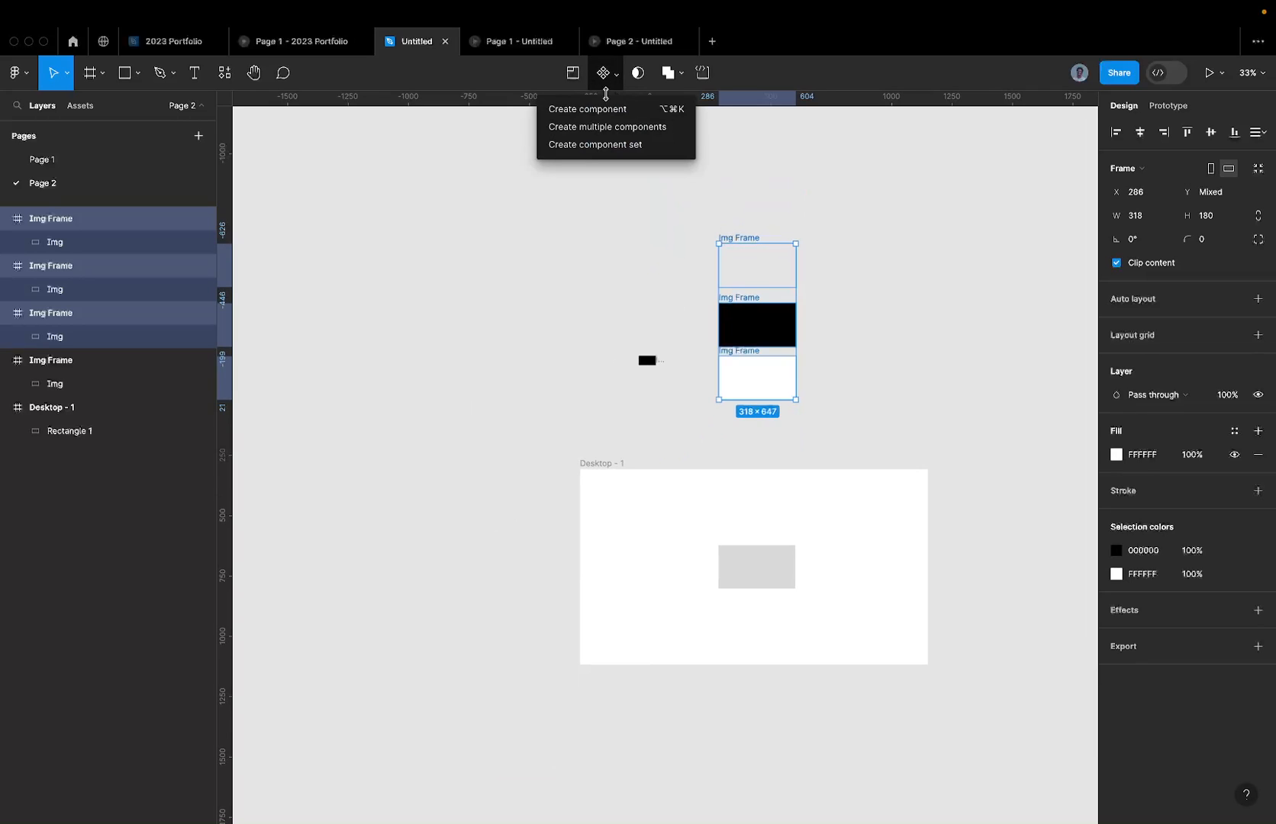
left_click(595, 145)
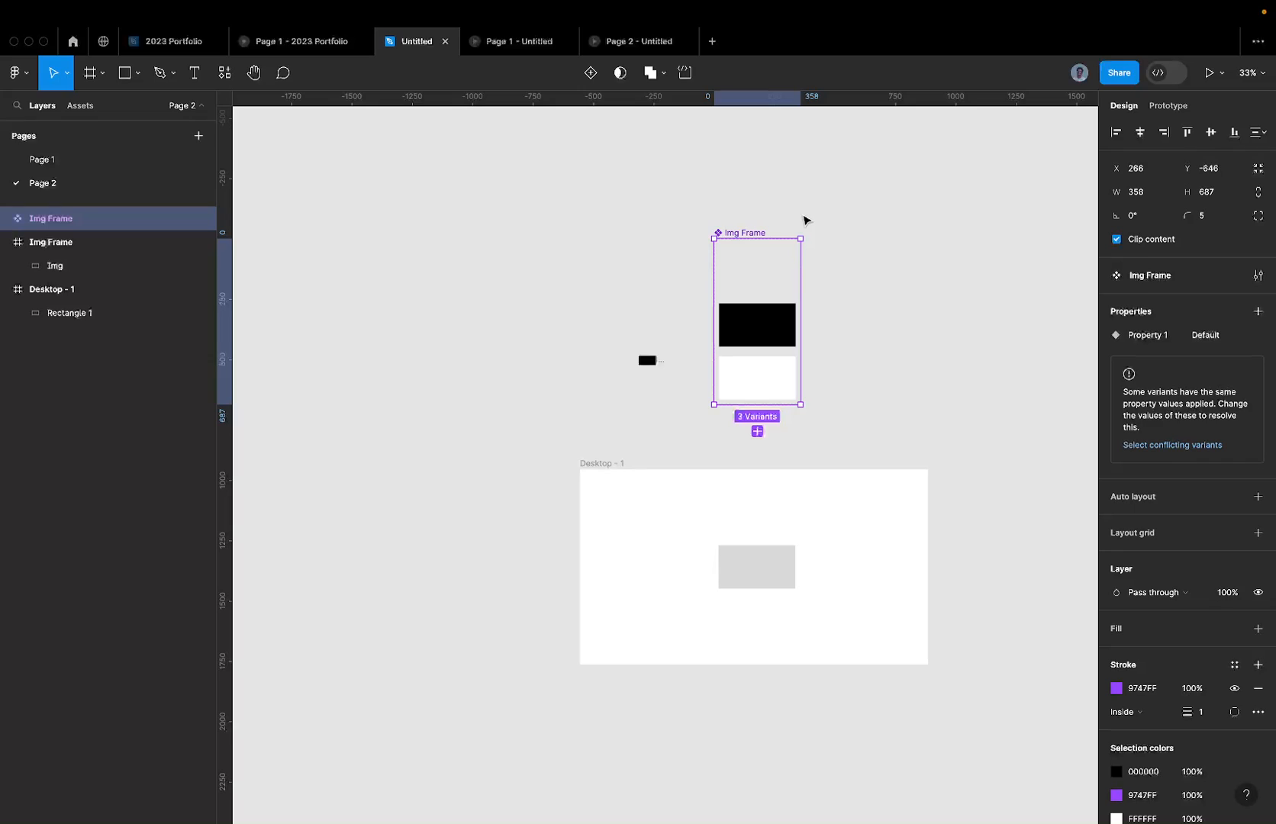
left_click(783, 216)
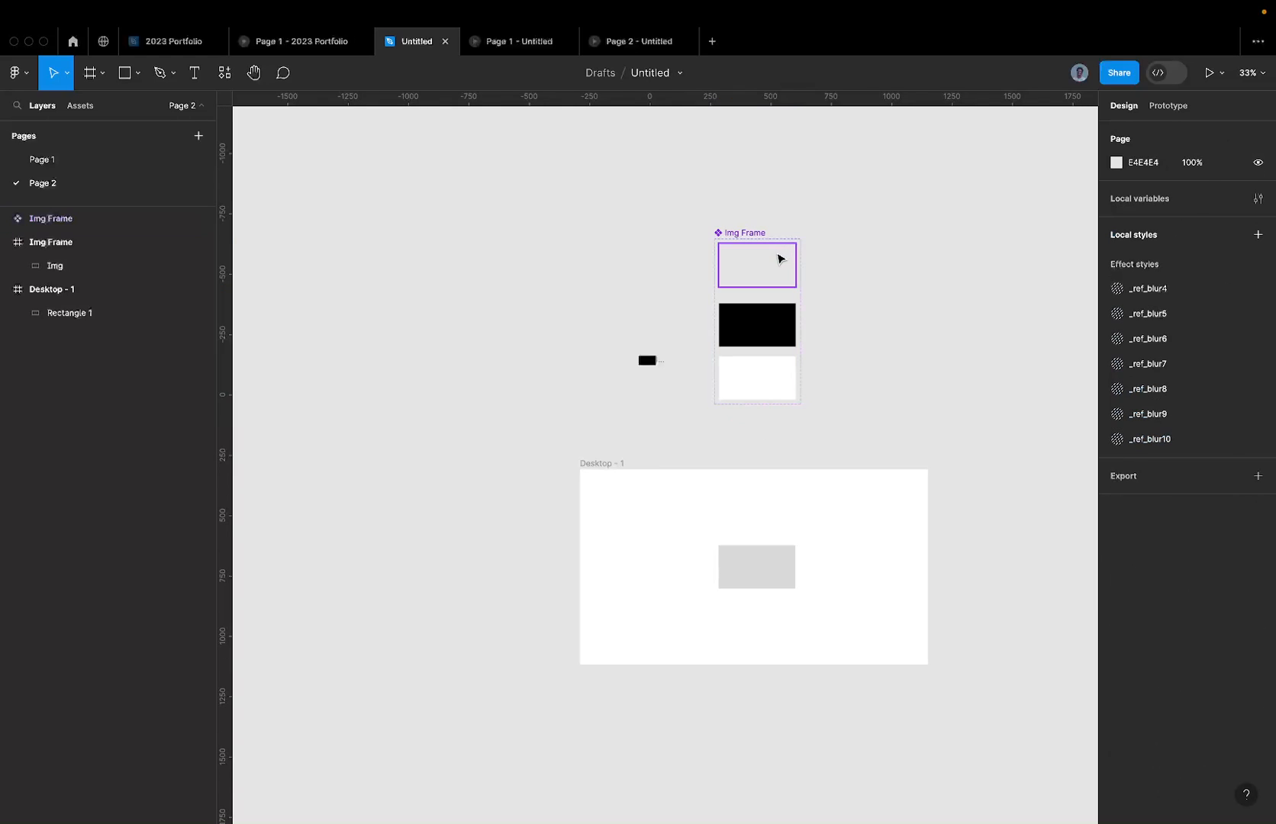
Step: Remove the white fill from the lowest variant of the Img Frame component set
left_click(771, 320)
left_click(774, 396)
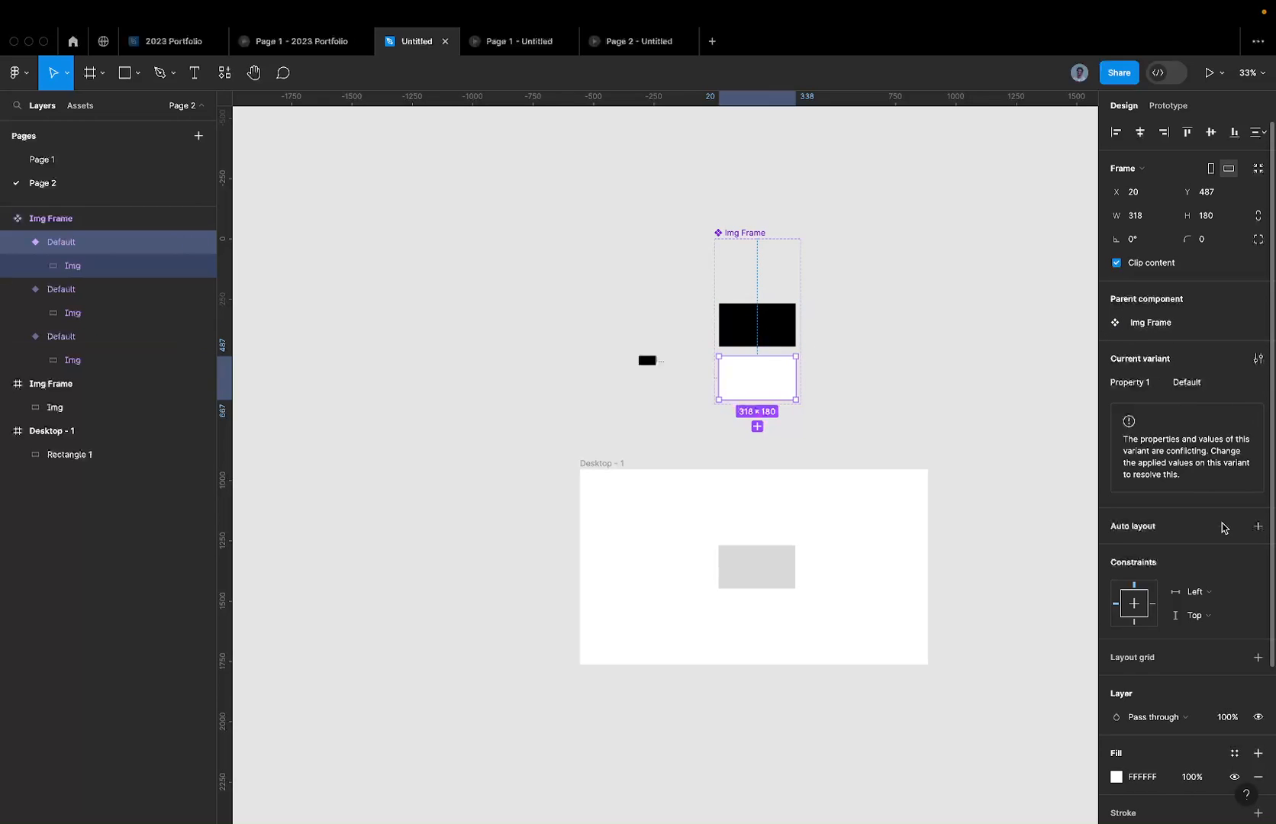
scroll(1246, 725, "down", 3)
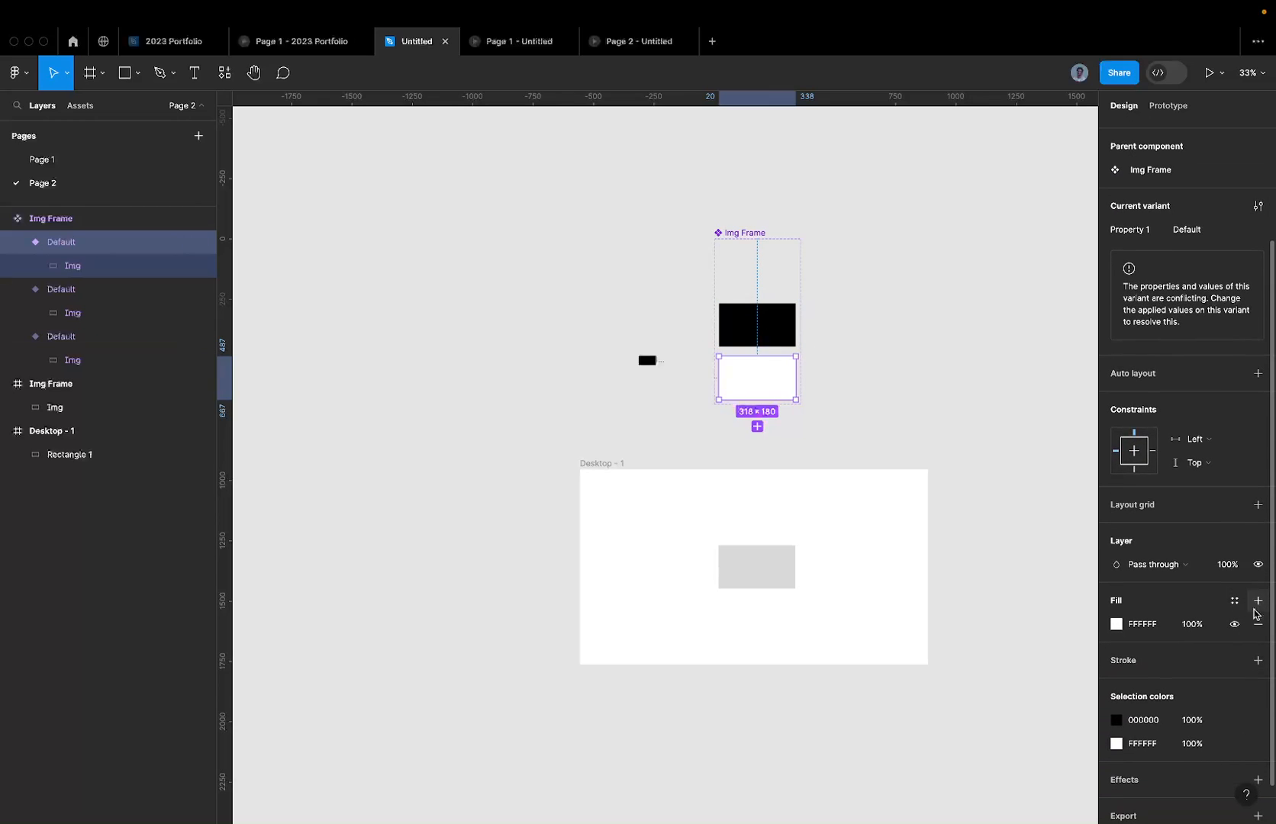
left_click(1258, 624)
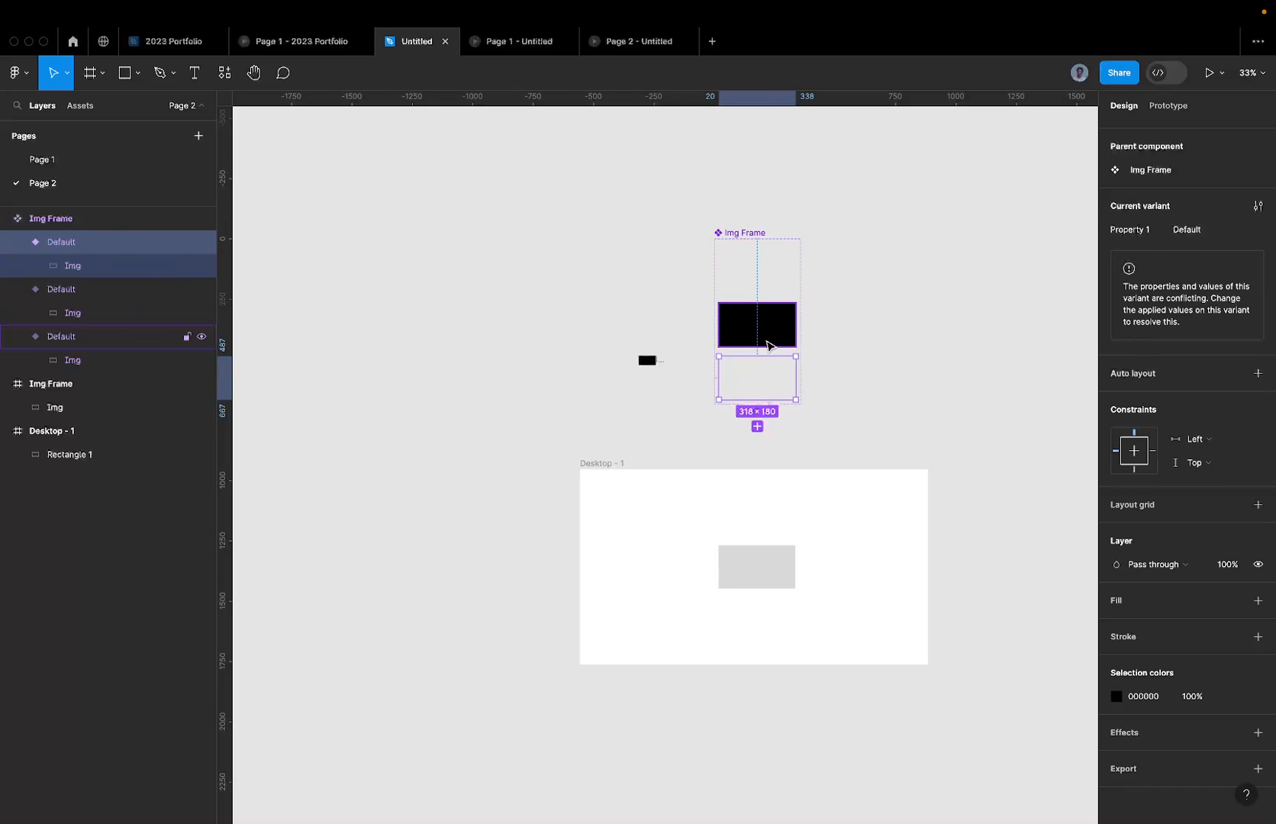
Step: Set the lowest variant's Property 1 value to "out"
left_click(1209, 231)
type("ou")
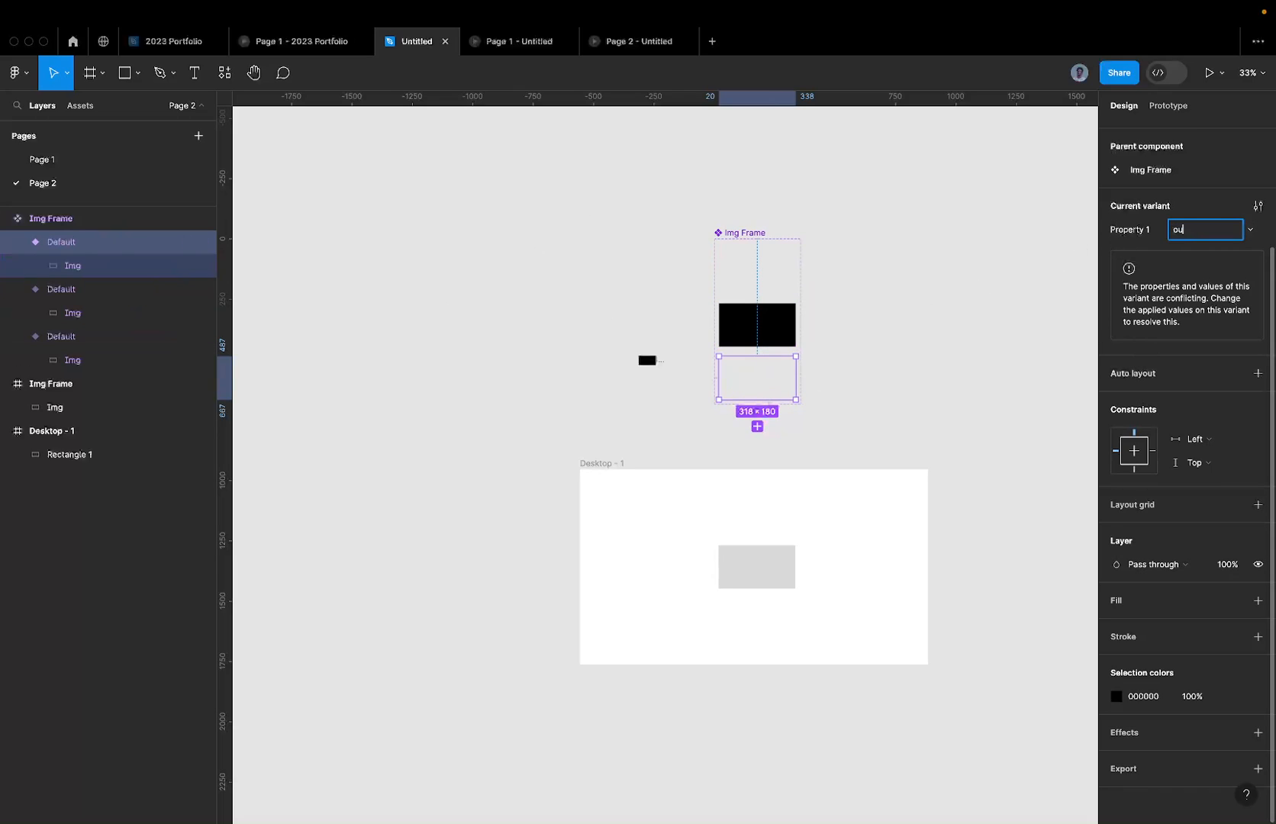
type("t")
key("Return")
Step: Set the Property 1 value of the middle black variant to "main"
left_click(730, 323)
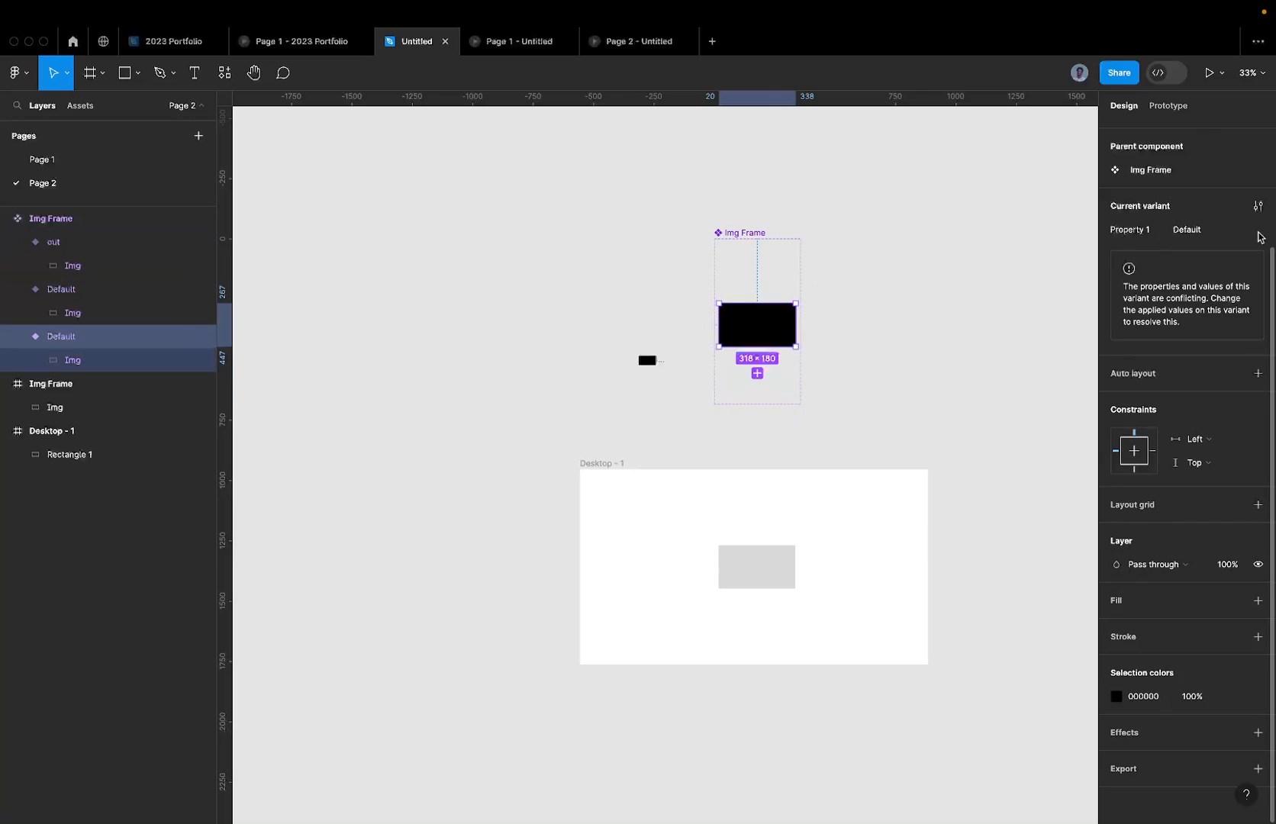
left_click(1214, 235)
type("main")
key("Return")
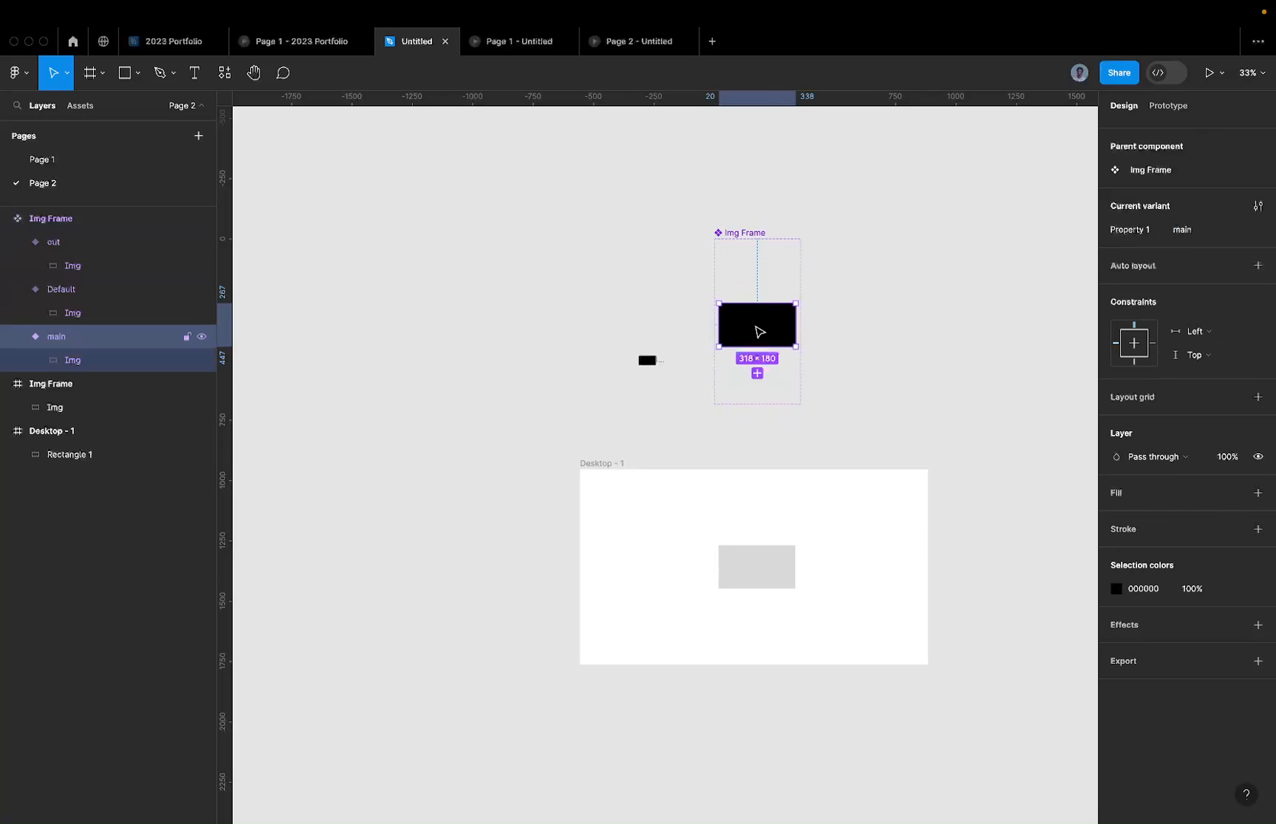
left_click(756, 373)
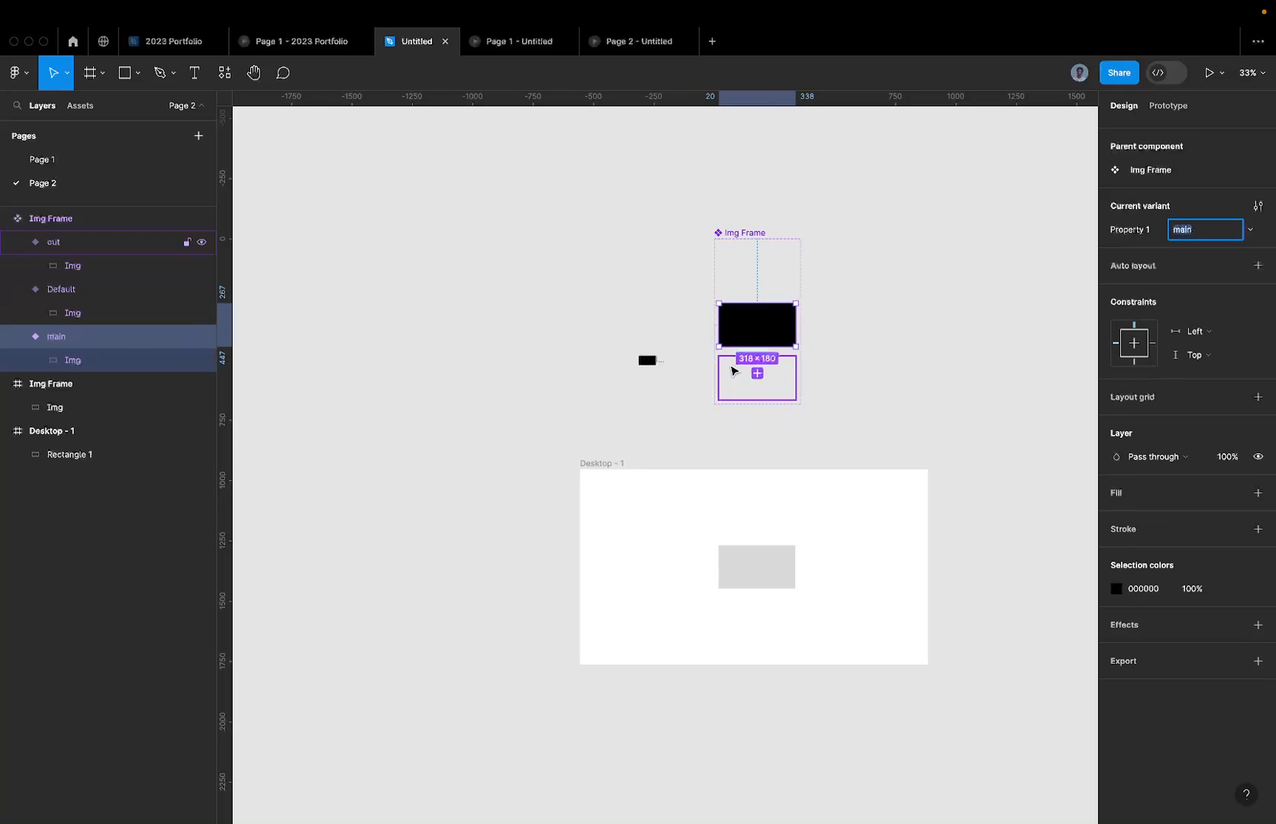
key("ctrl+z")
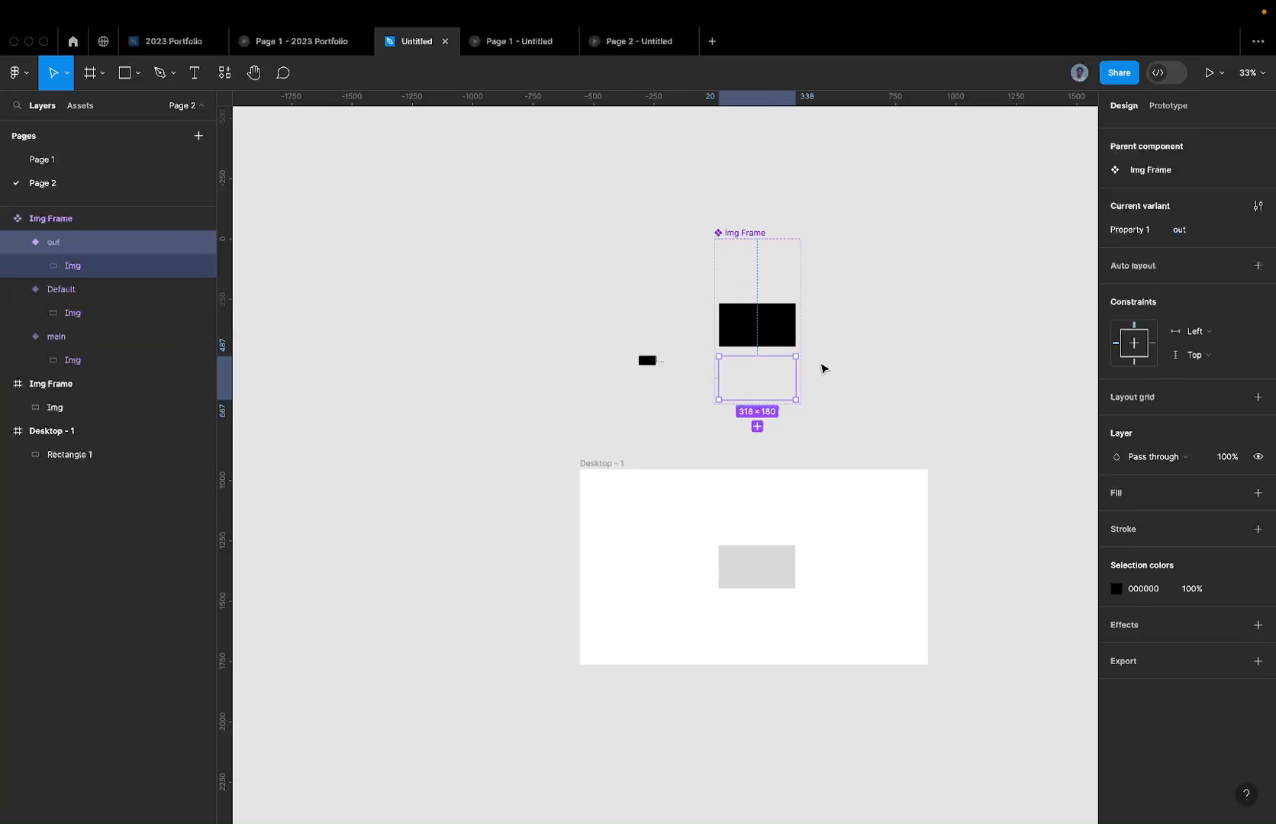
Step: Set the uppermost variant's Property 1 value to "in"
left_click(766, 267)
left_click(1201, 233)
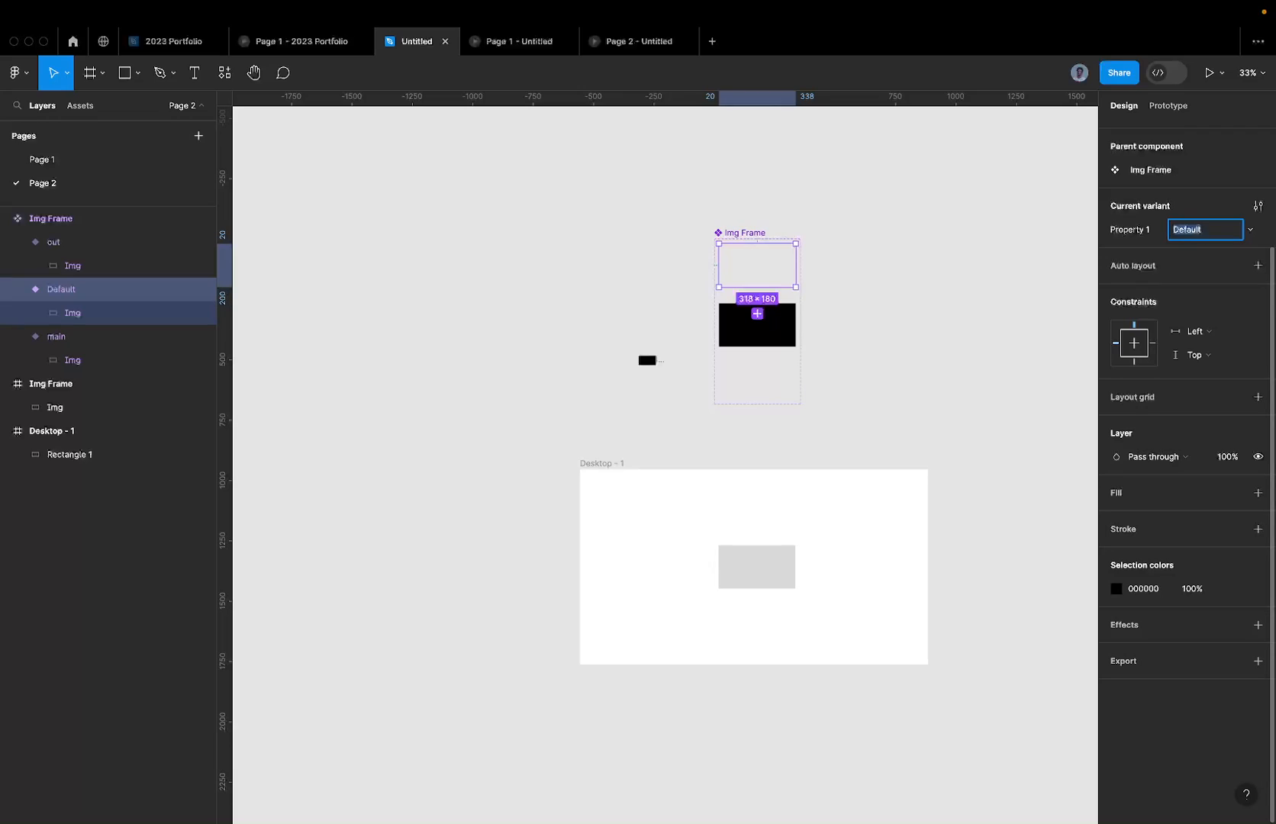
type("in")
key("Return")
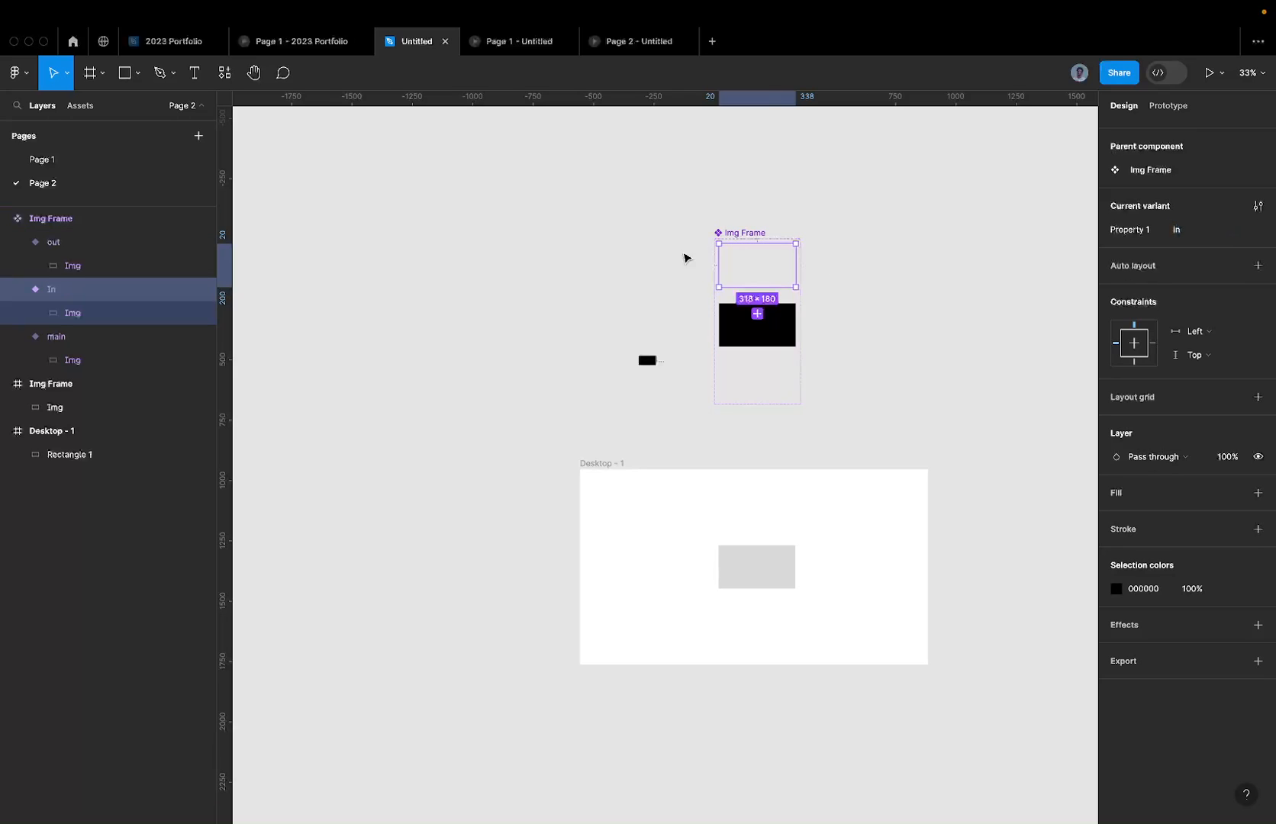
Step: Go through the in, main and out variants one after another to check their Property 1 values
left_click(769, 341)
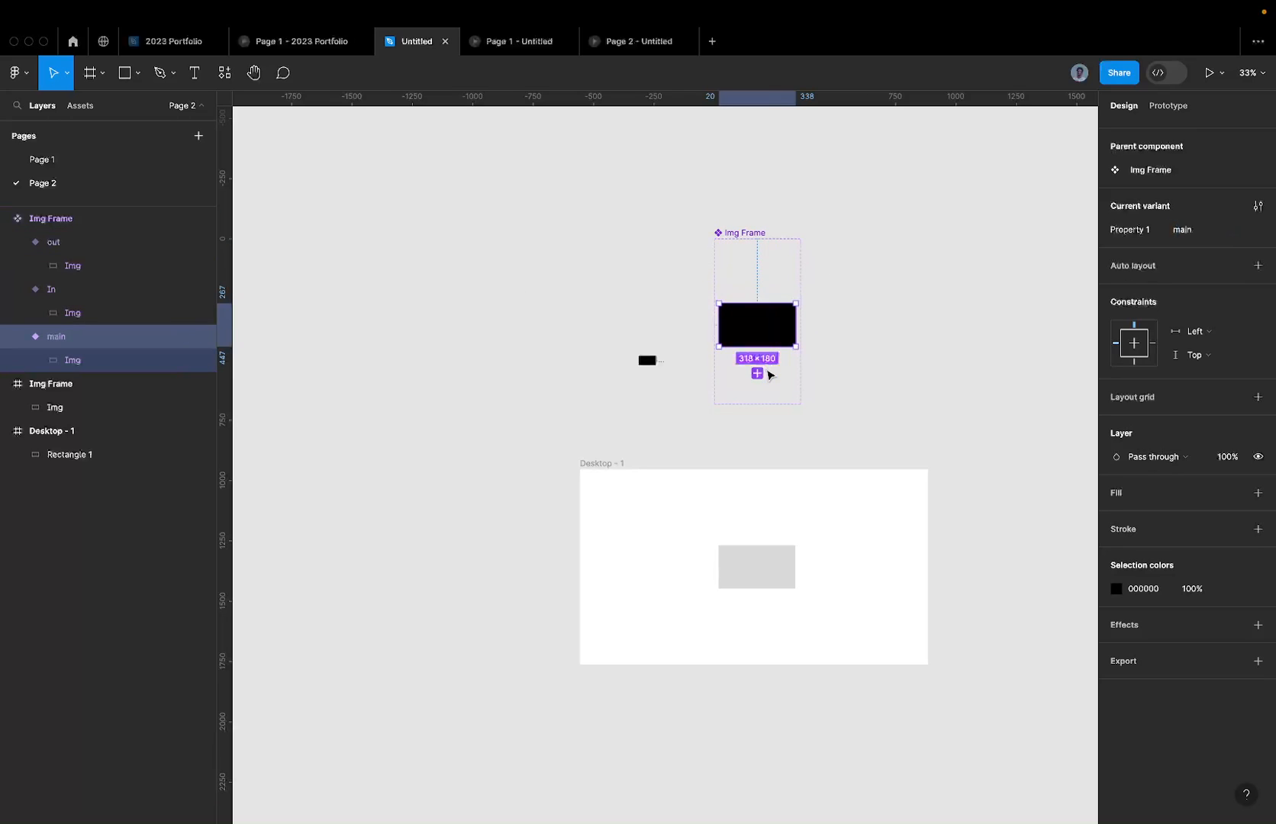
left_click(758, 368)
type("out")
key("Return")
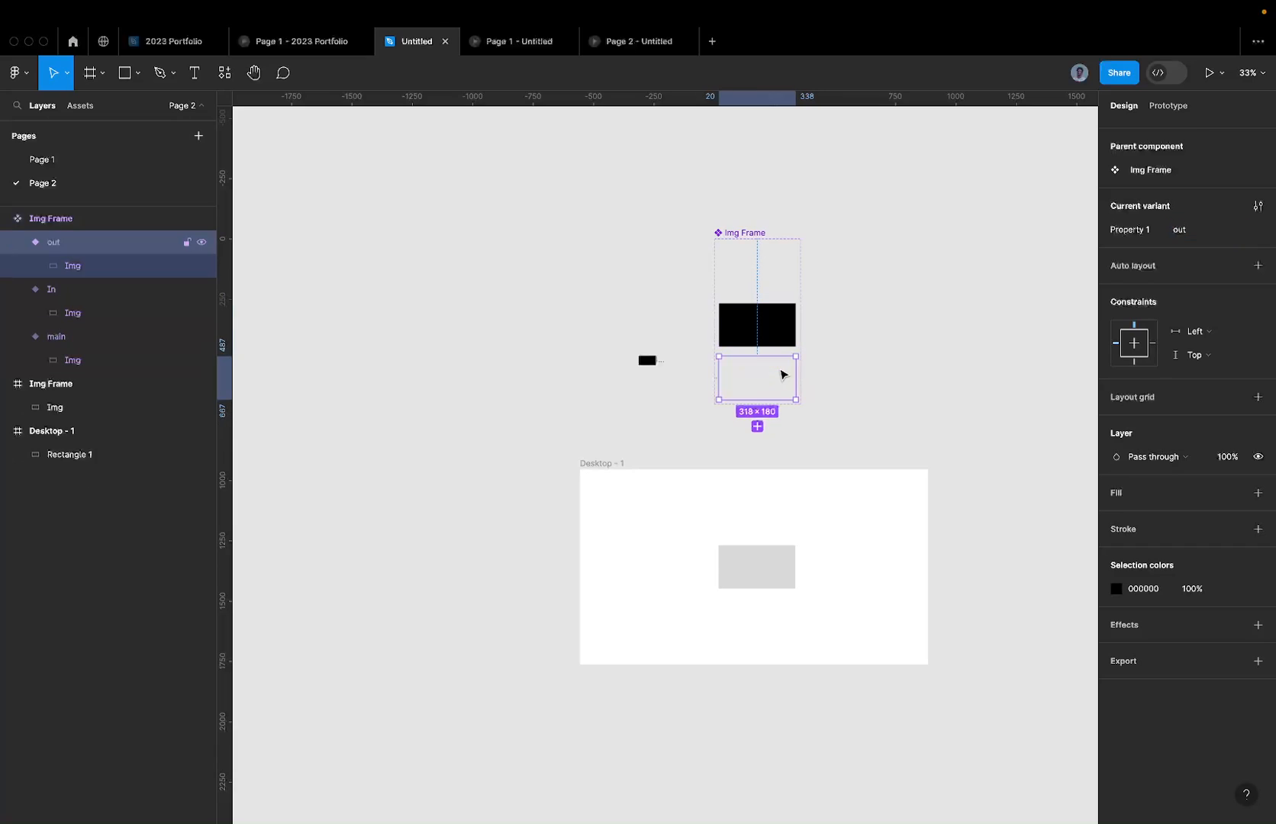
left_click(761, 273)
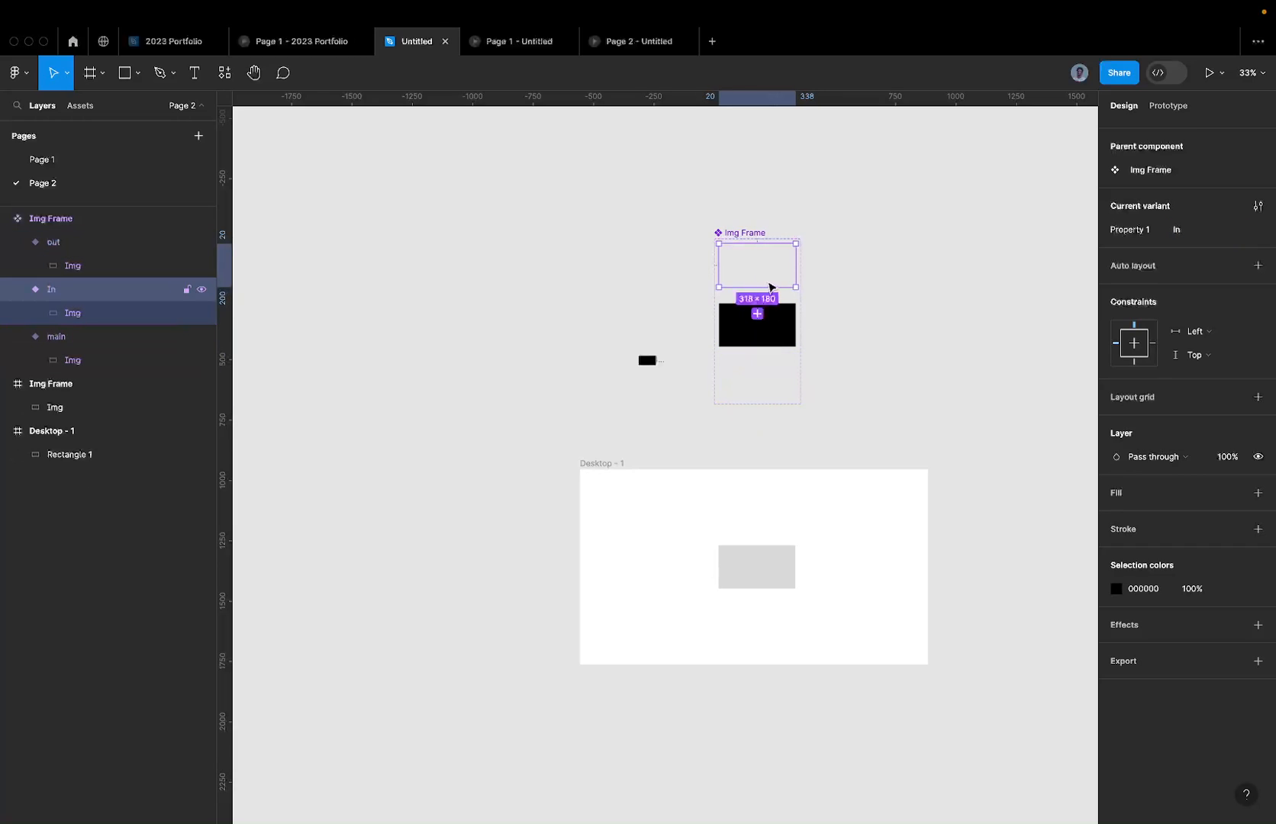
left_click(779, 320)
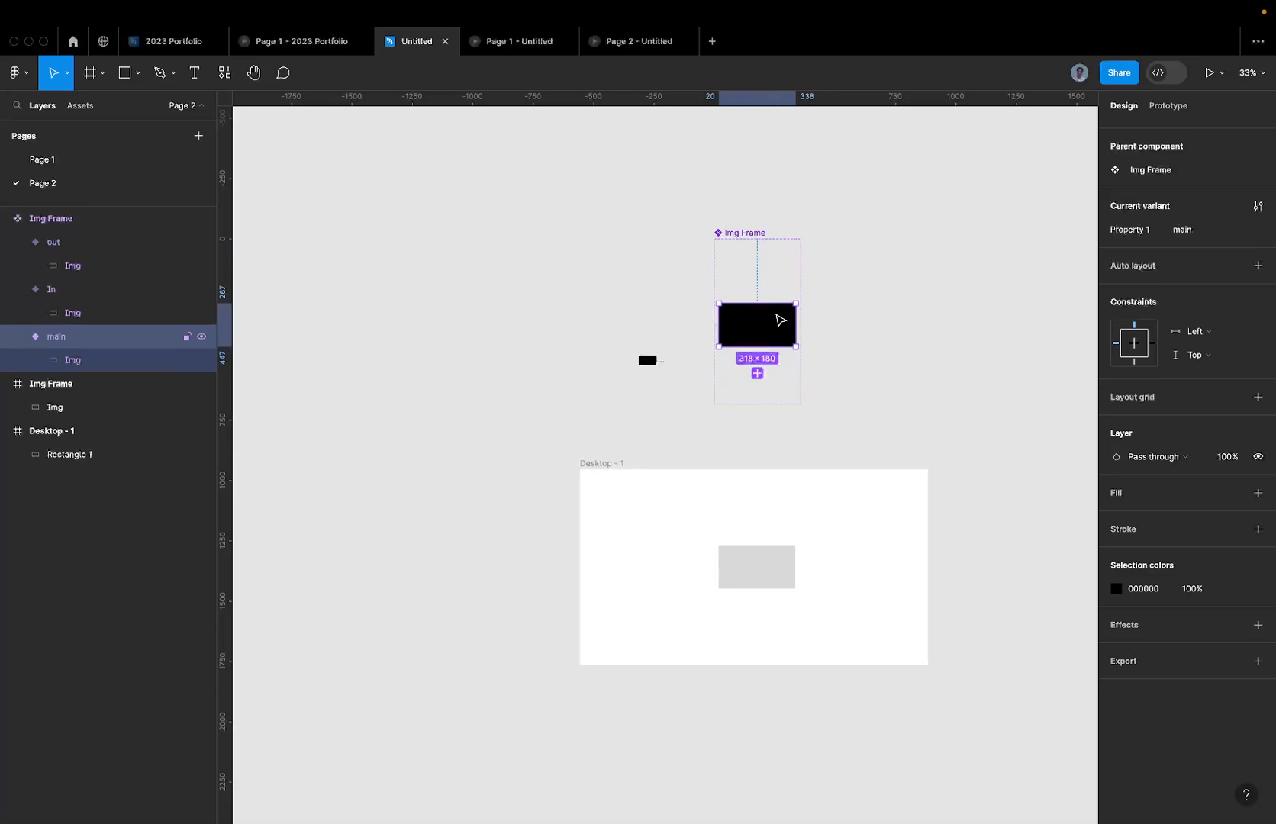
left_click(783, 374)
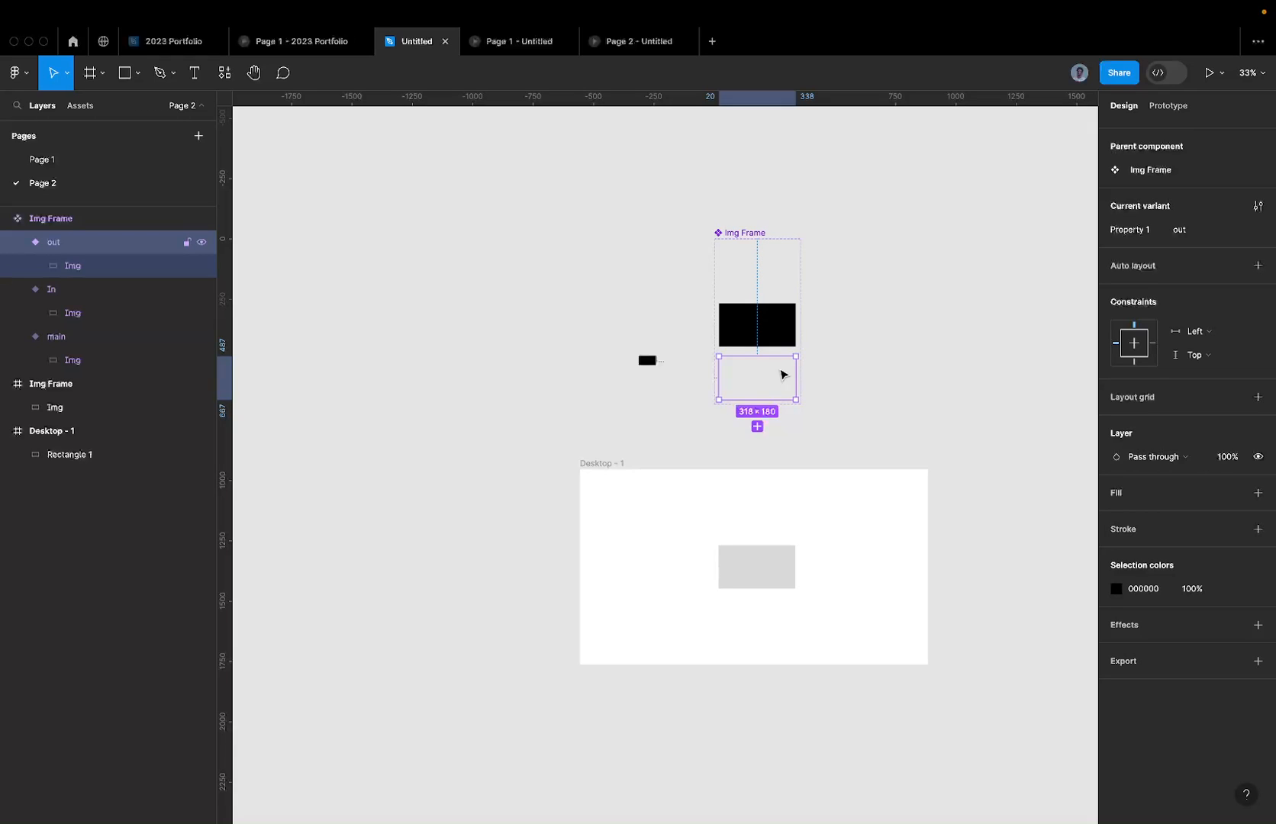
left_click(758, 271)
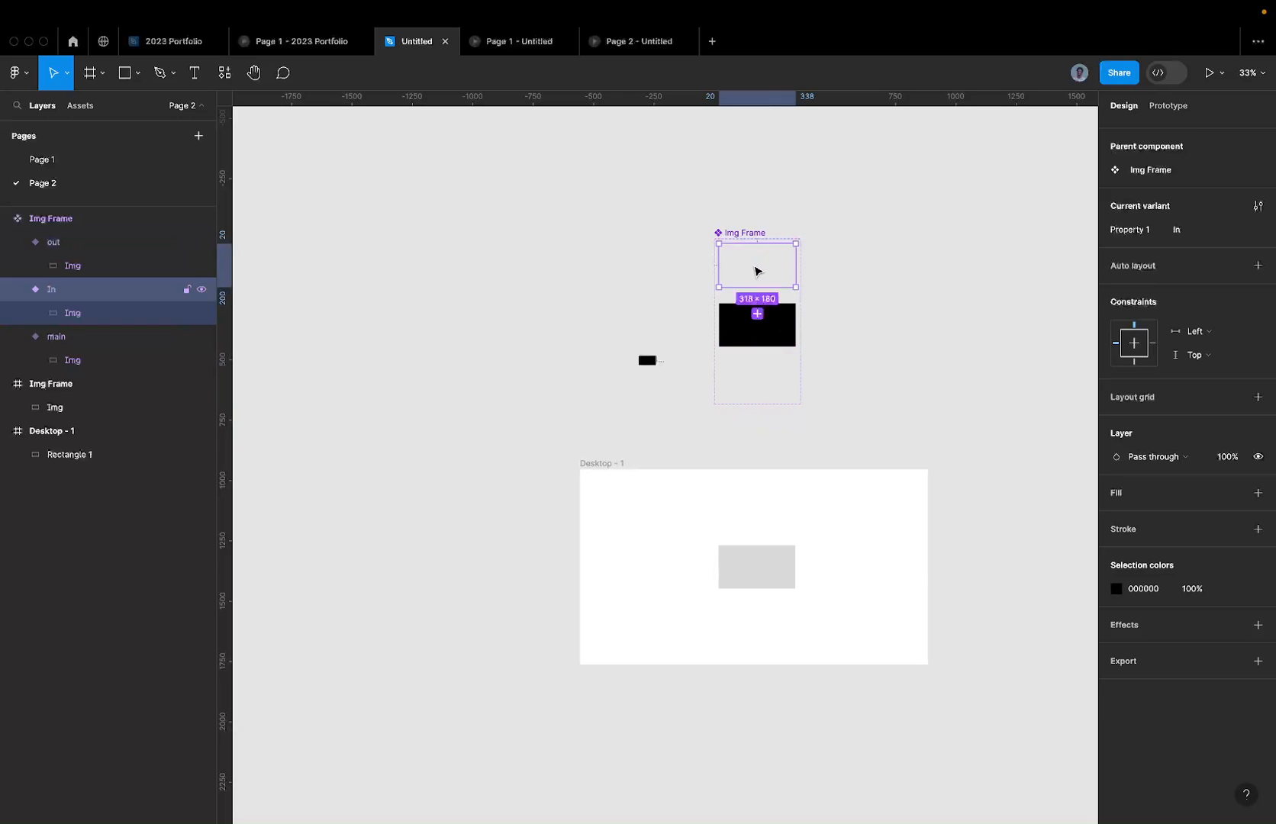
left_click(775, 307)
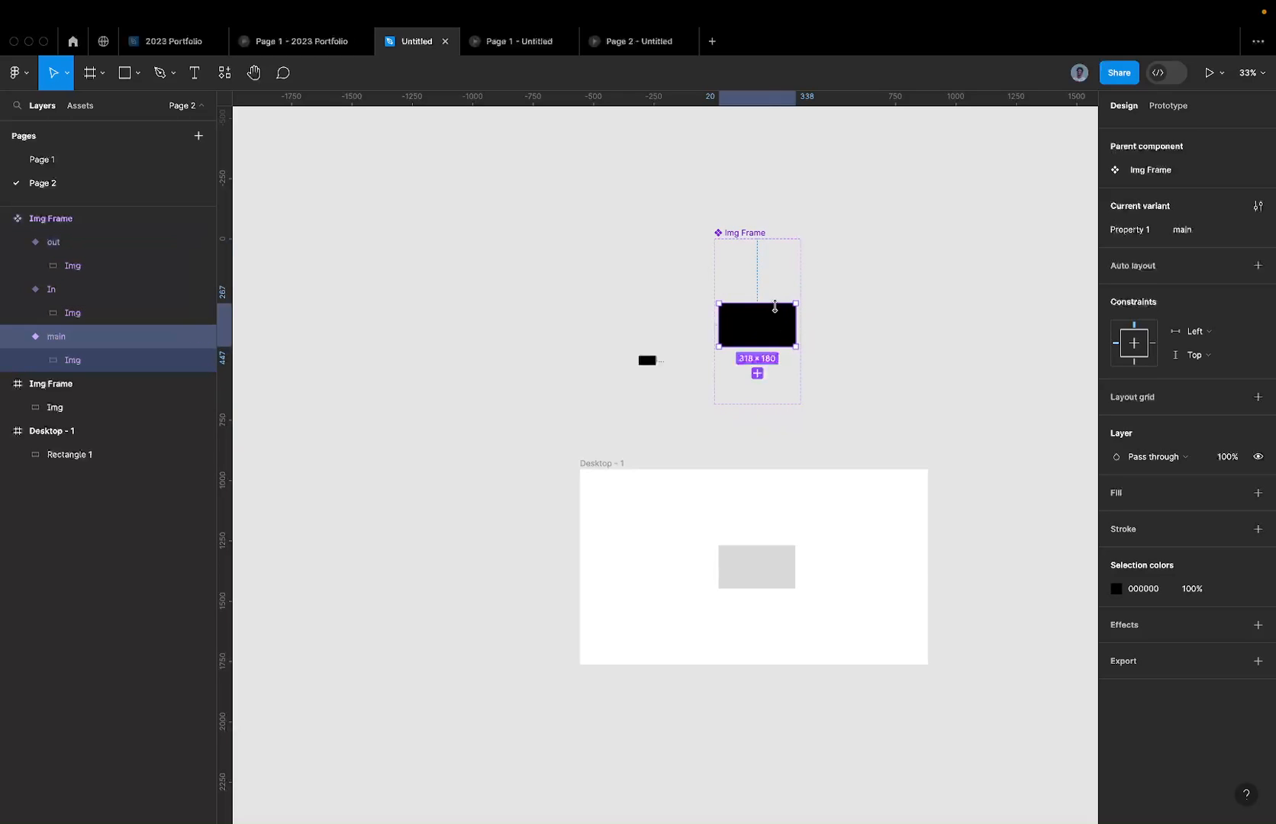
left_click(783, 397)
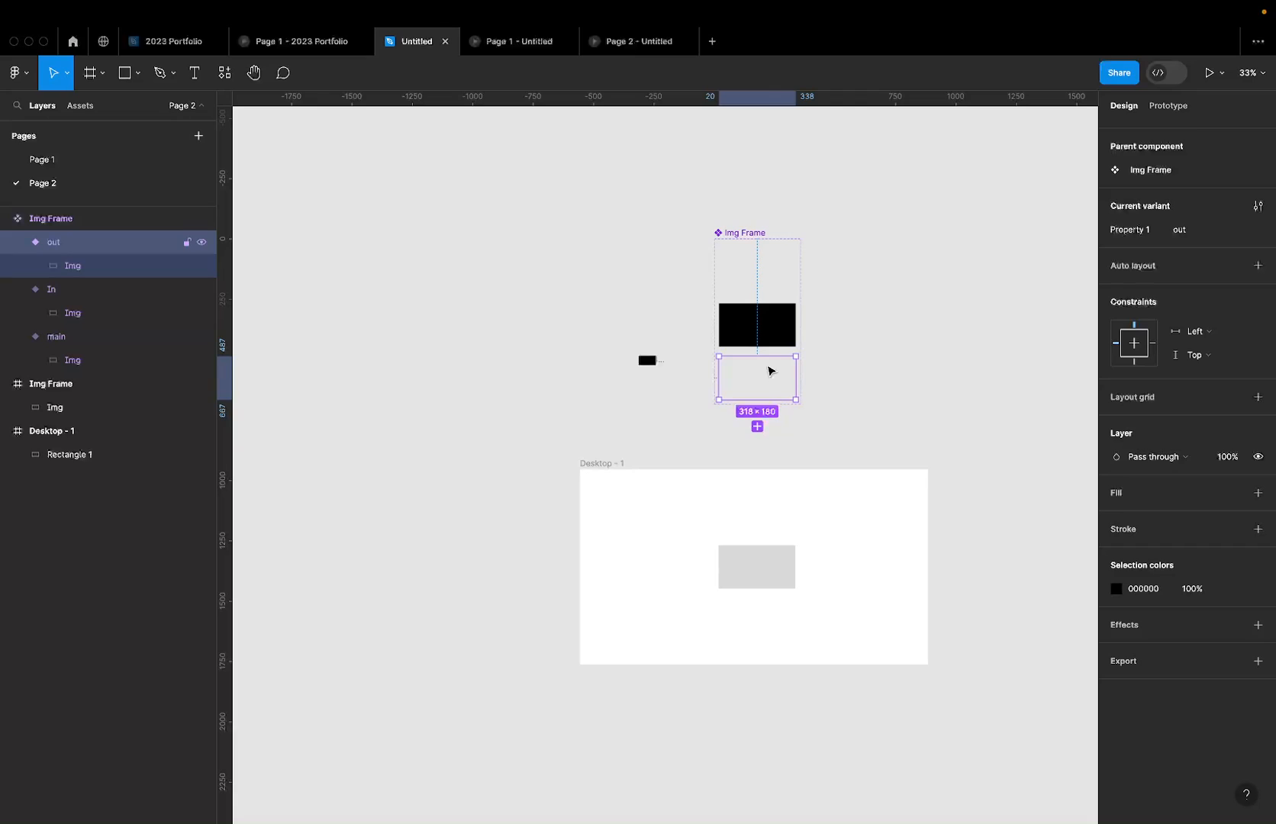
left_click(756, 333)
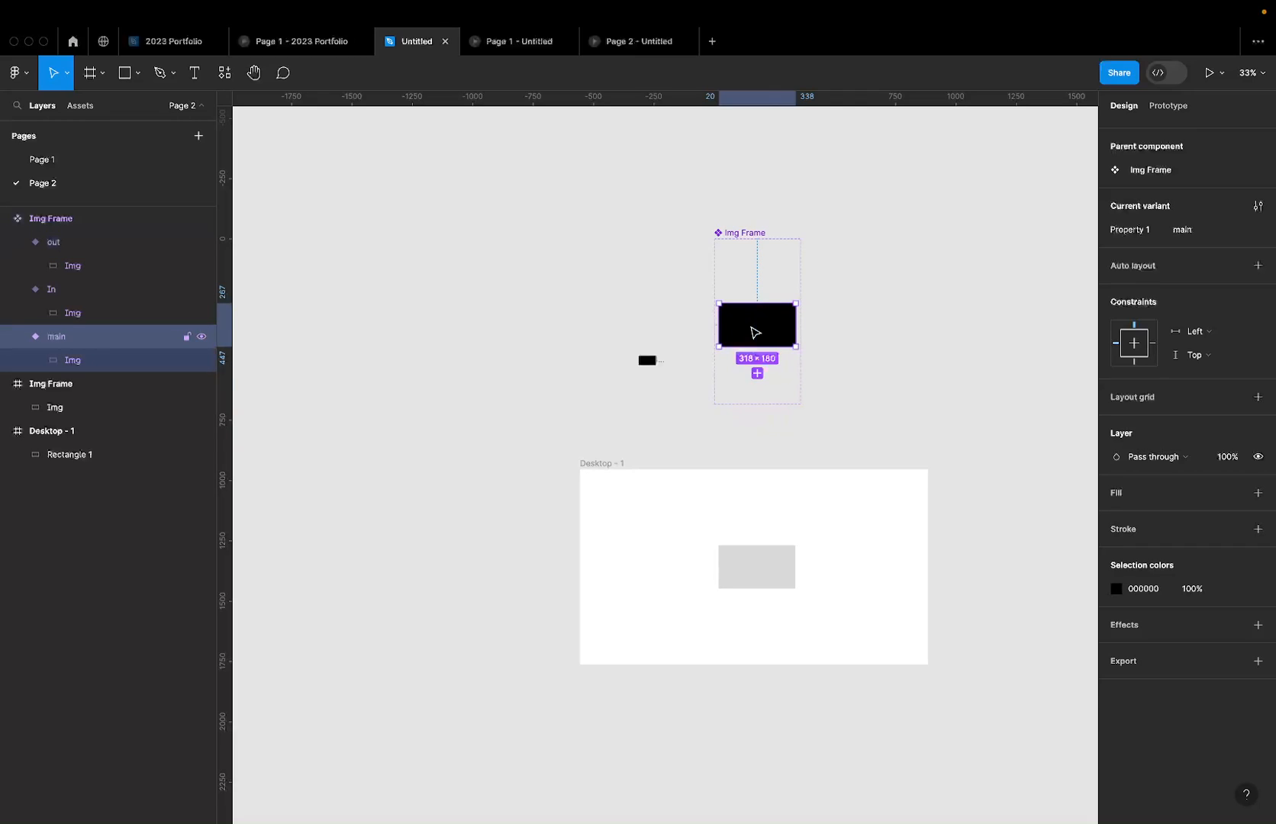
Step: Select the In variant of the Img Frame component and show its prototype settings
left_click(752, 271)
scroll(745, 288, "up", 3)
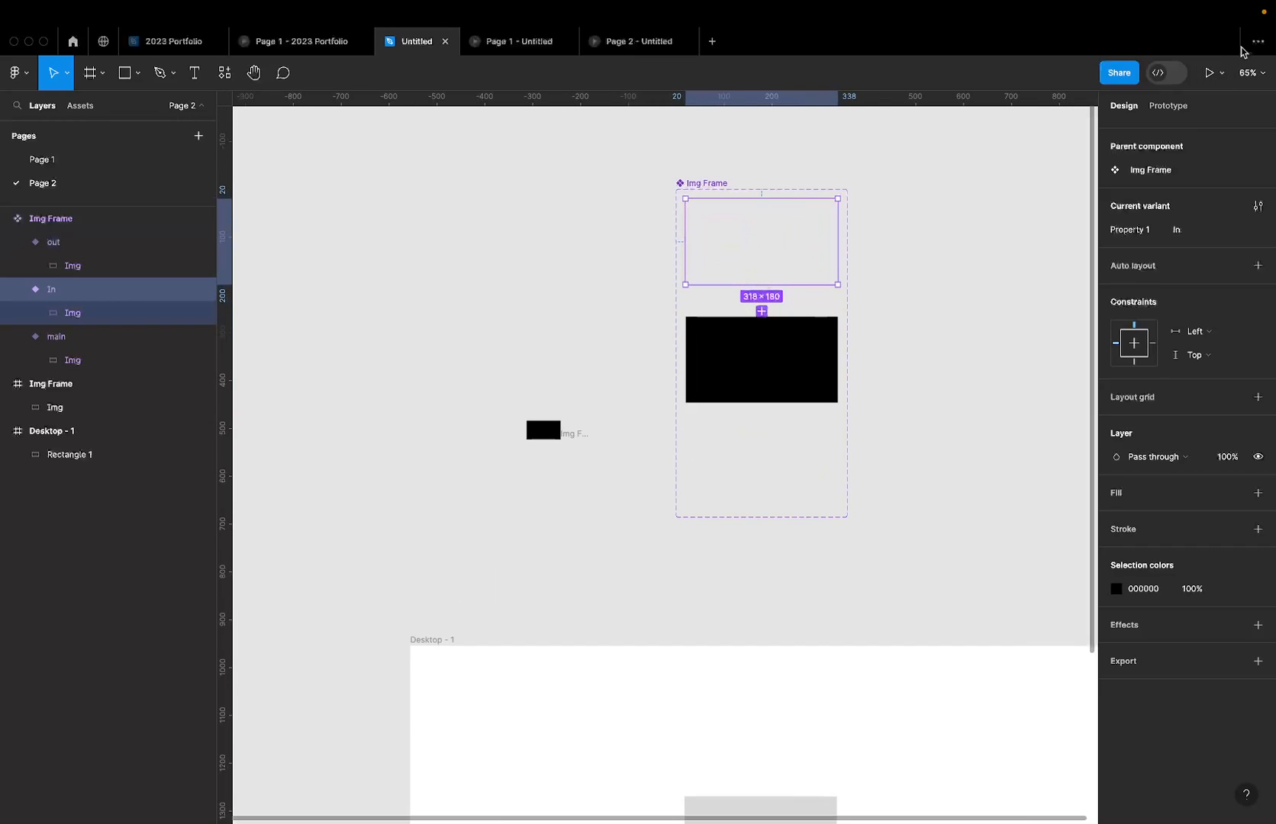
left_click(1167, 108)
scroll(882, 192, "down", 3)
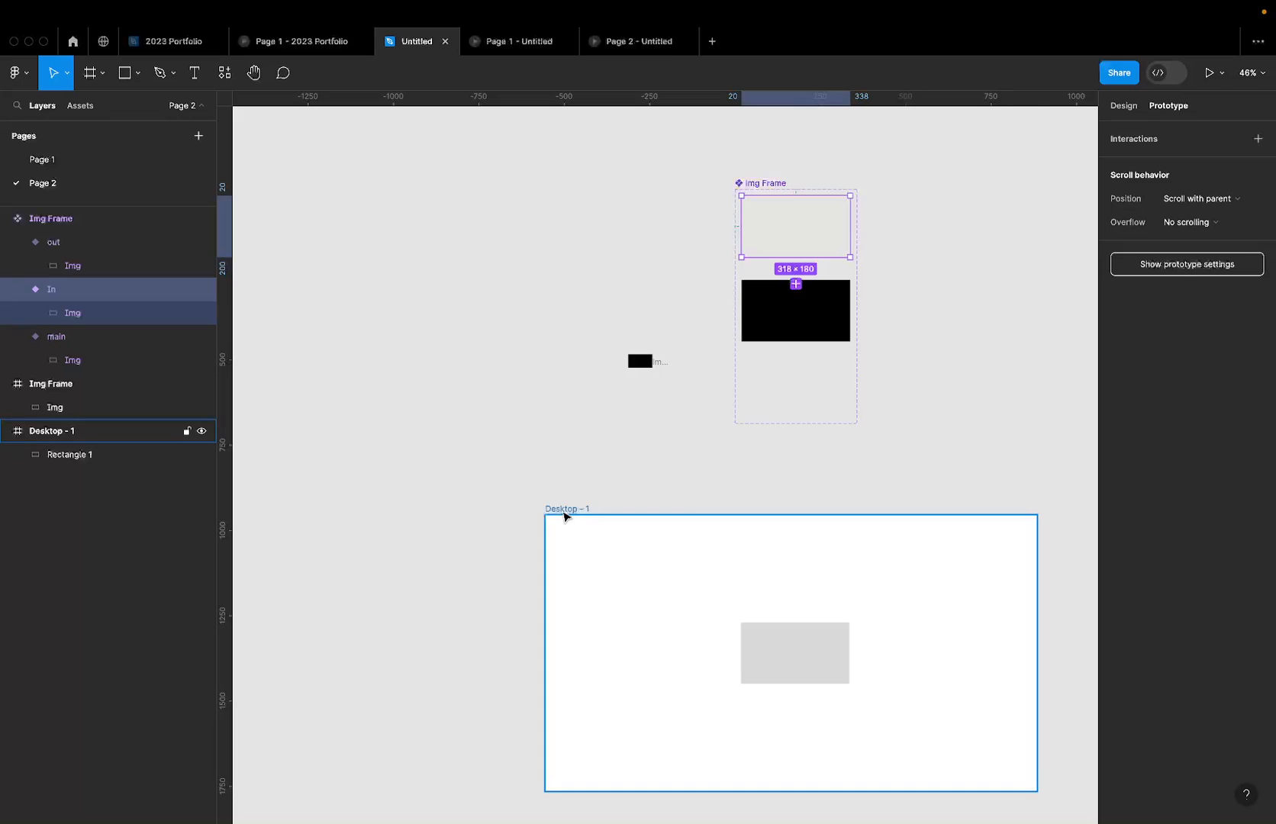
left_click(564, 509)
key("ctrl+v")
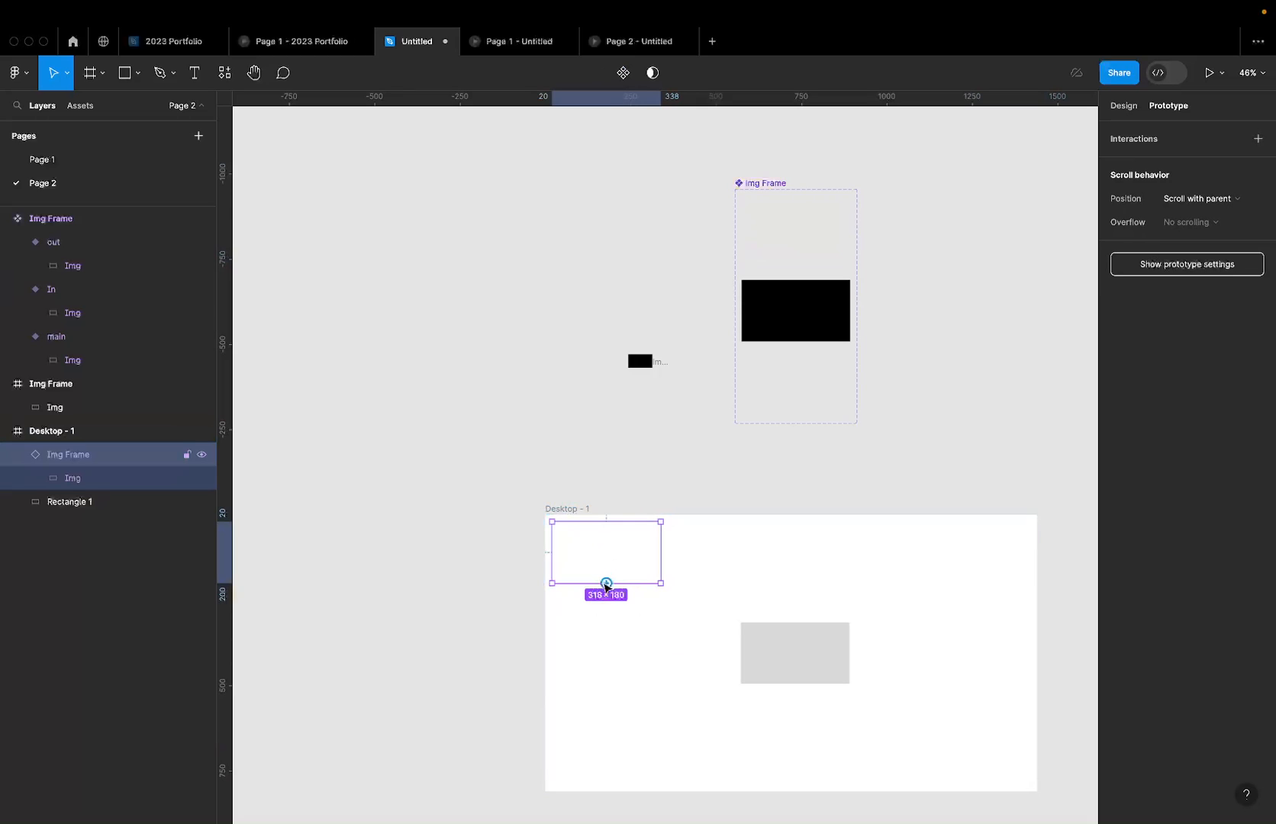
key("ctrl+z")
Step: Connect the In variant to the main variant with a Mouse enter interaction and a 100 ms delay
left_click(805, 240)
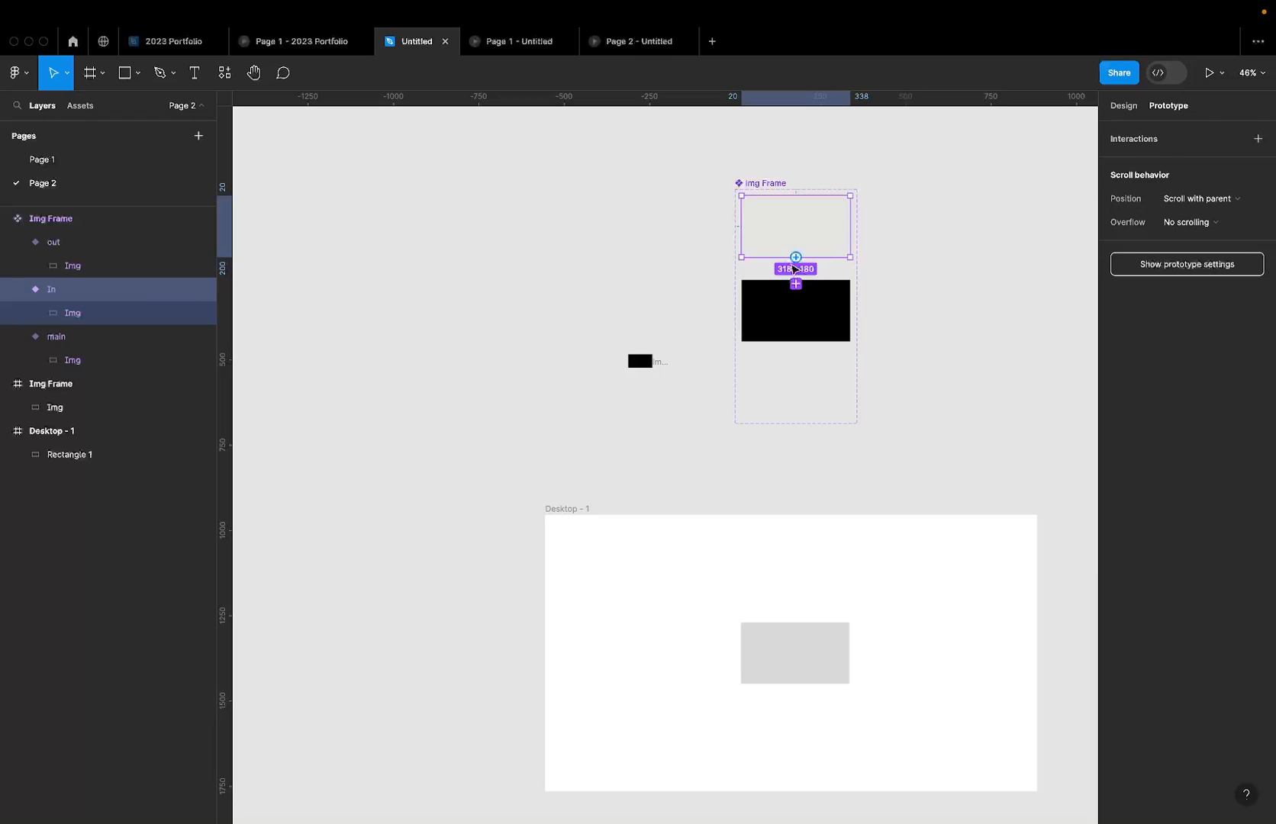
left_click_drag(794, 264, 755, 313)
scroll(806, 252, "up", 5)
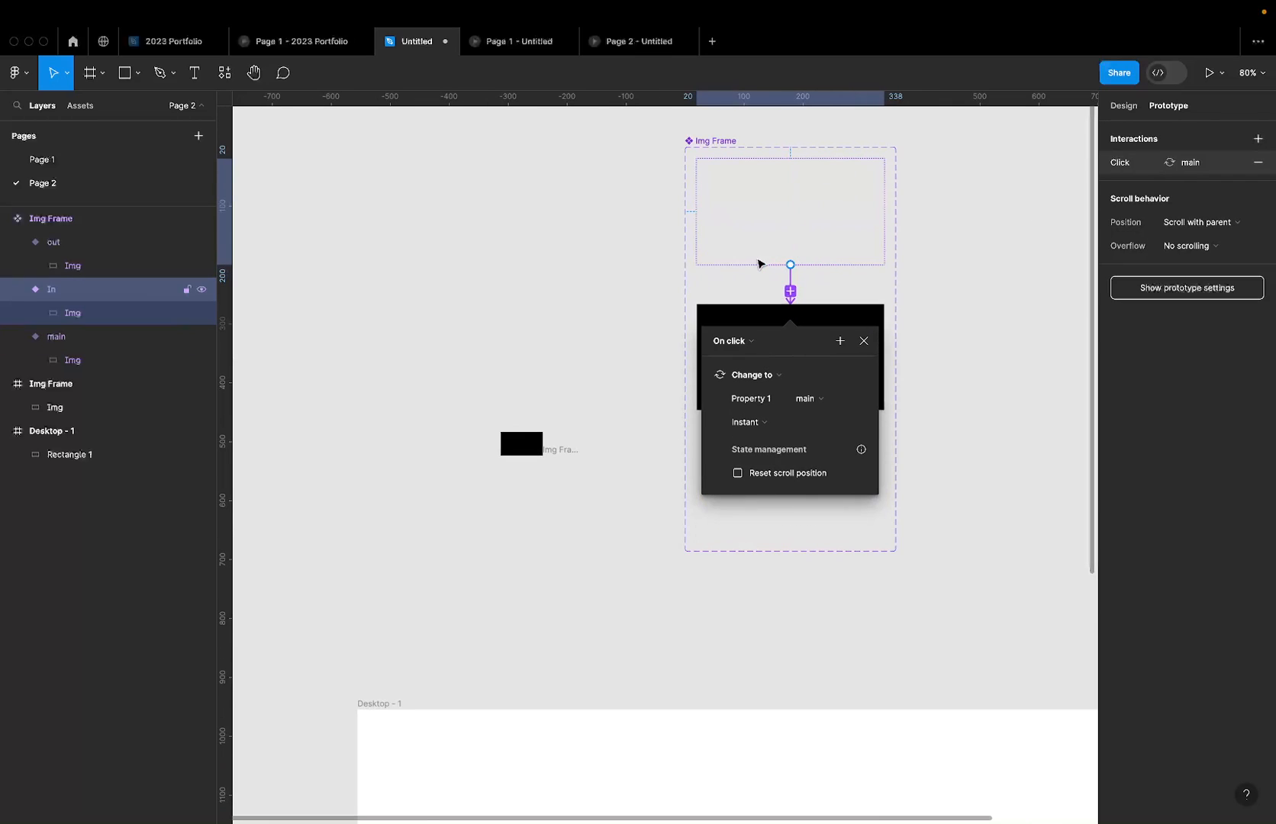
left_click(740, 340)
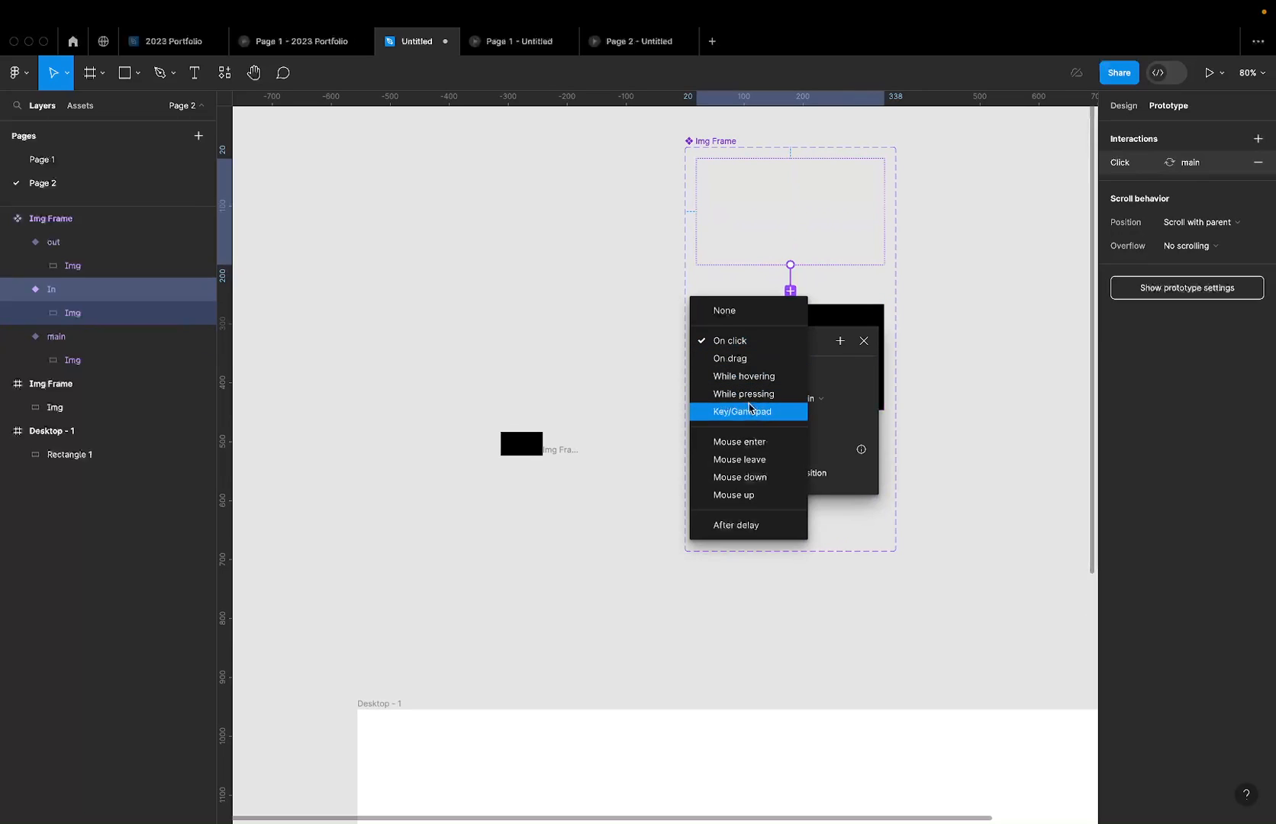
left_click(756, 442)
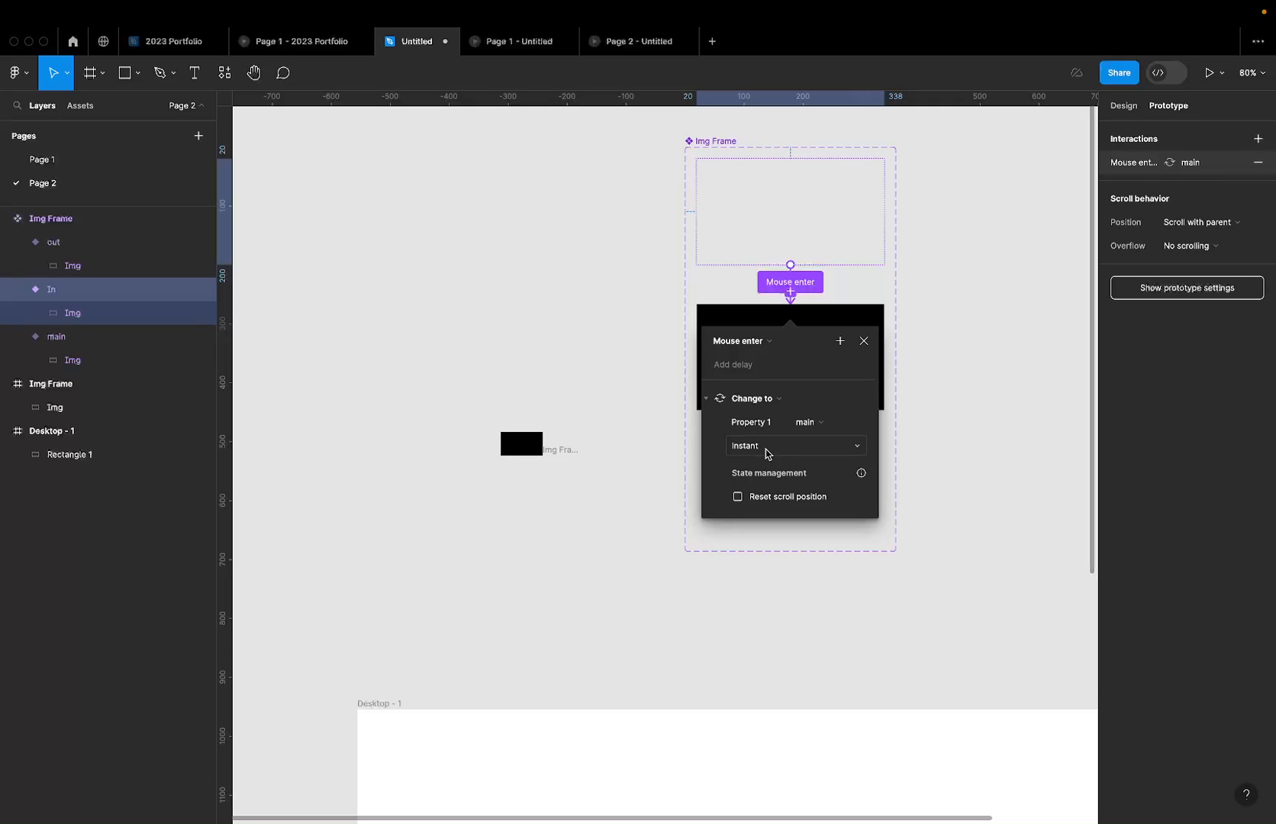
left_click(735, 365)
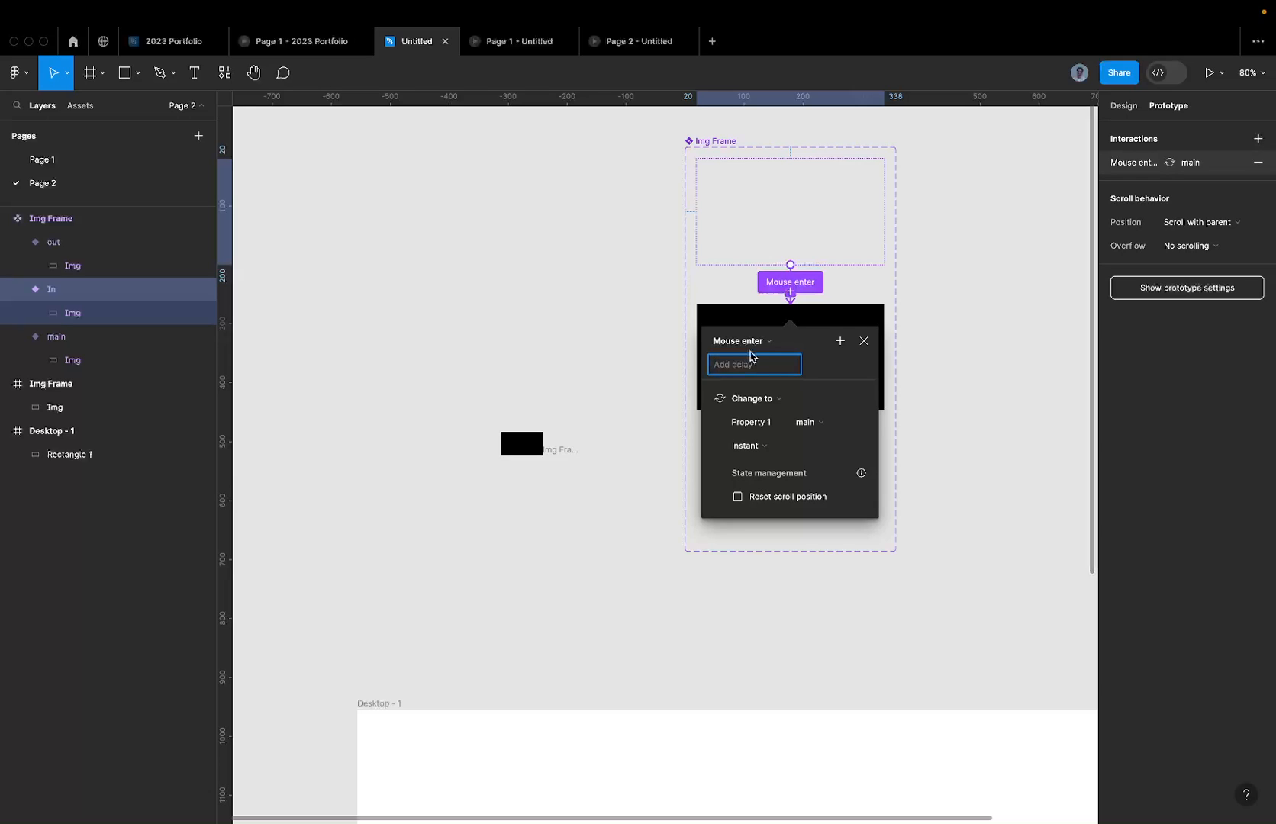
type("100")
key("Return")
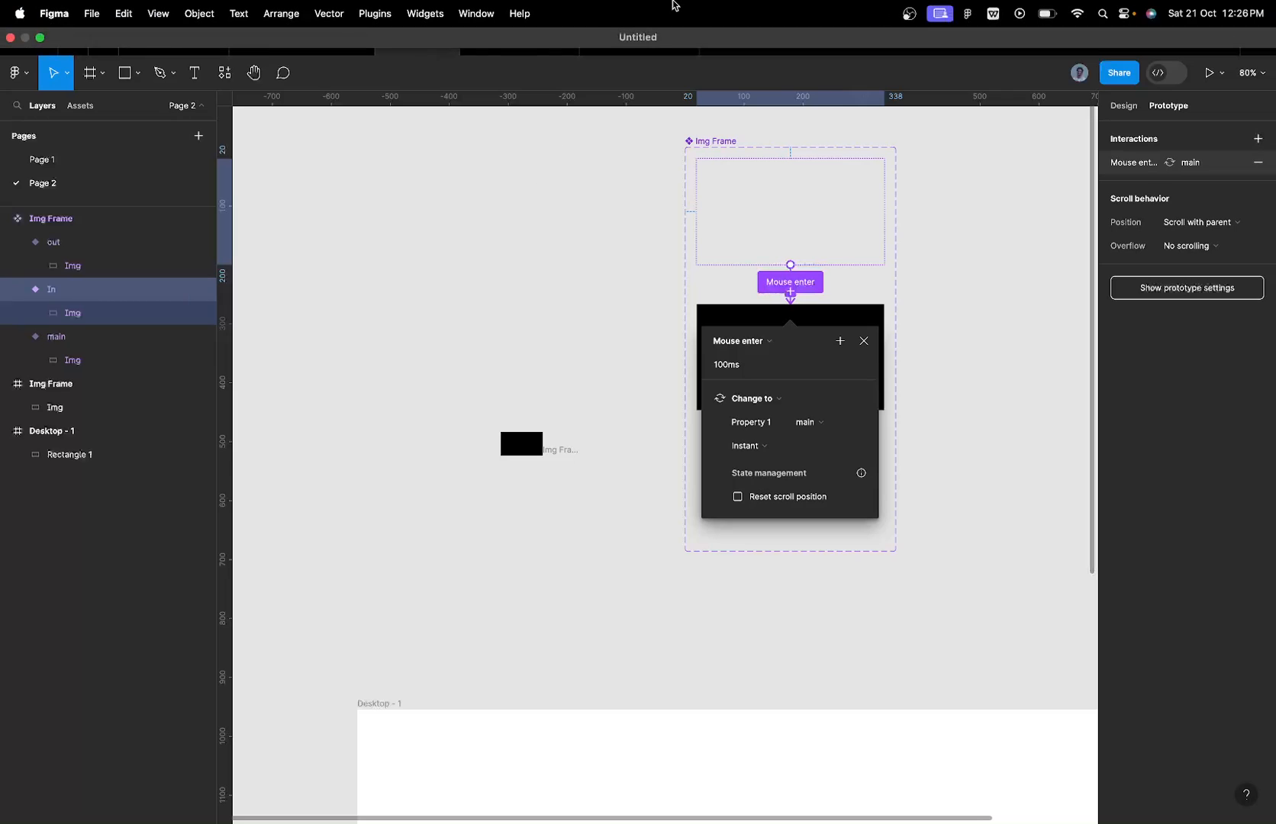
Step: View the Page 2 and Page 1 prototype previews, and return to the Untitled design file
left_click(622, 44)
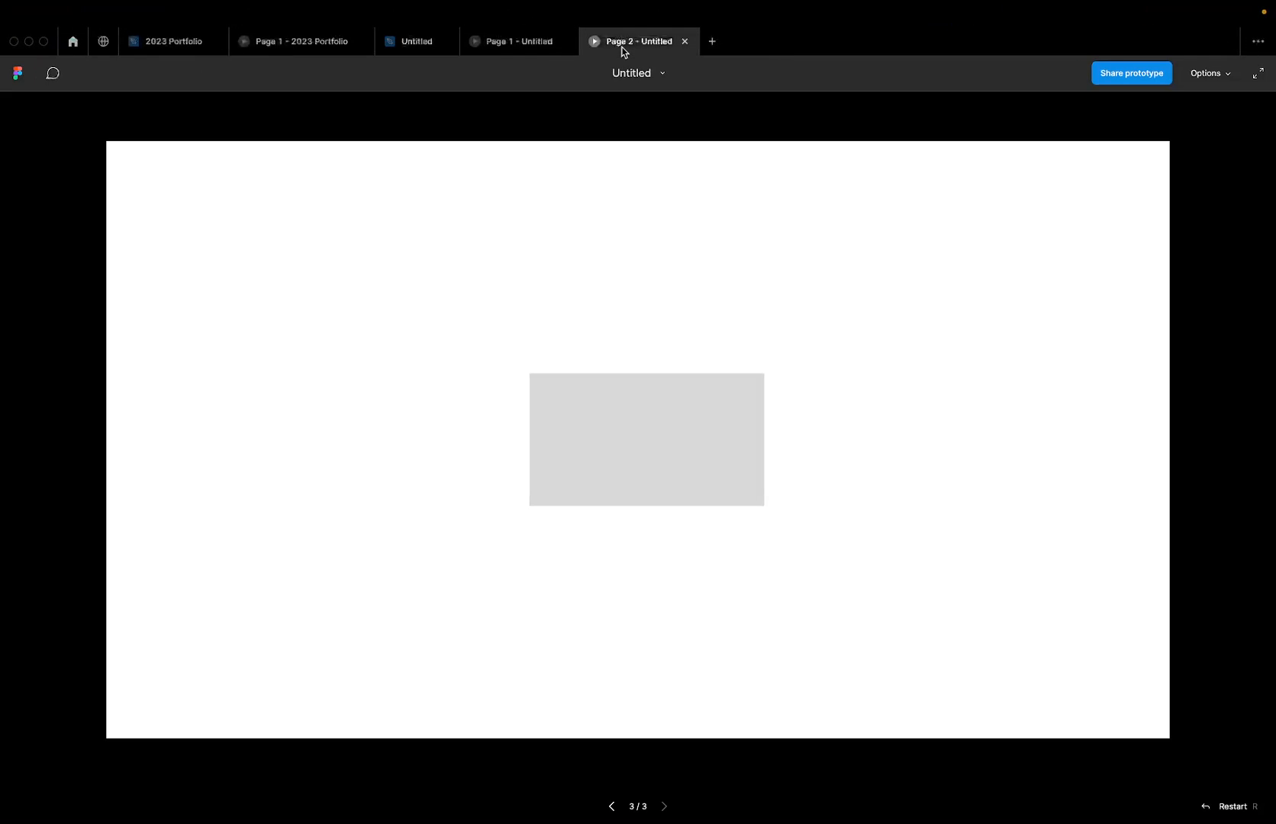
left_click(535, 44)
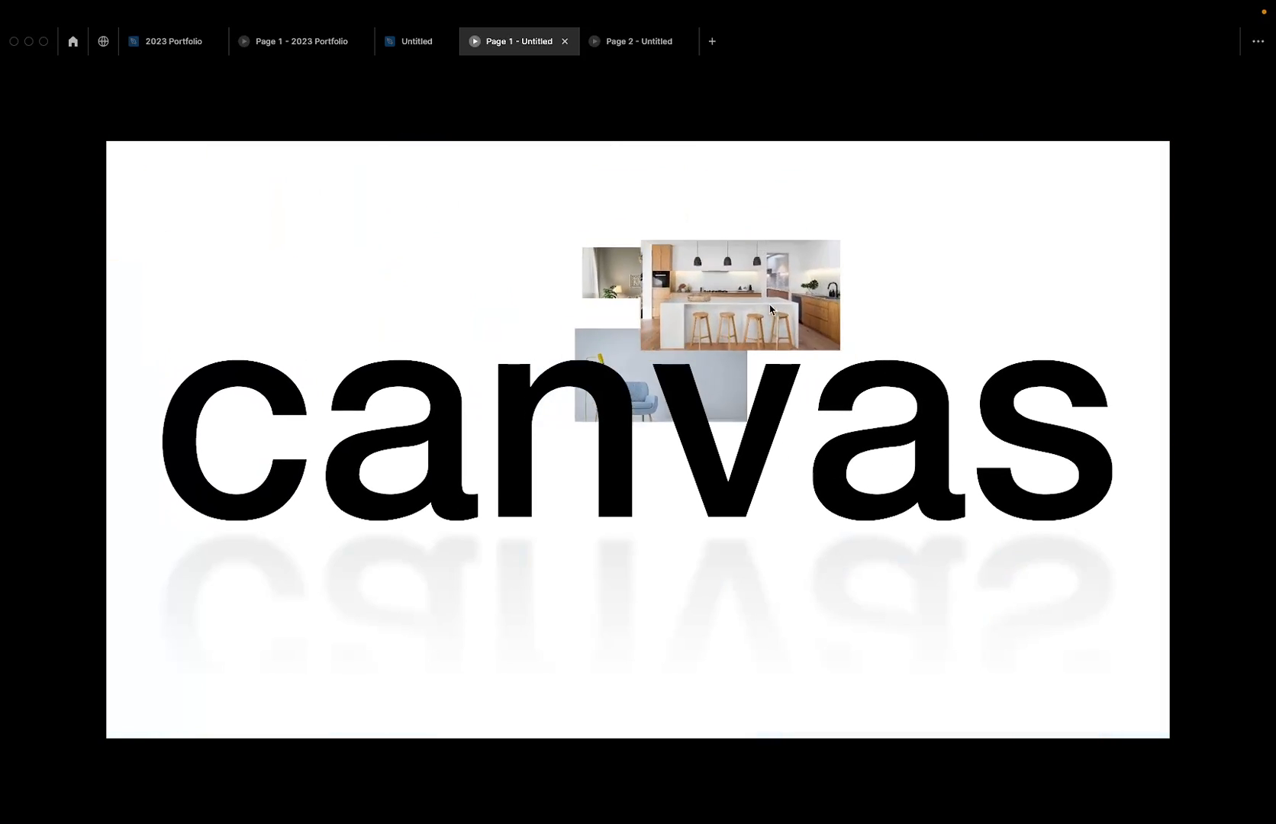
left_click(403, 54)
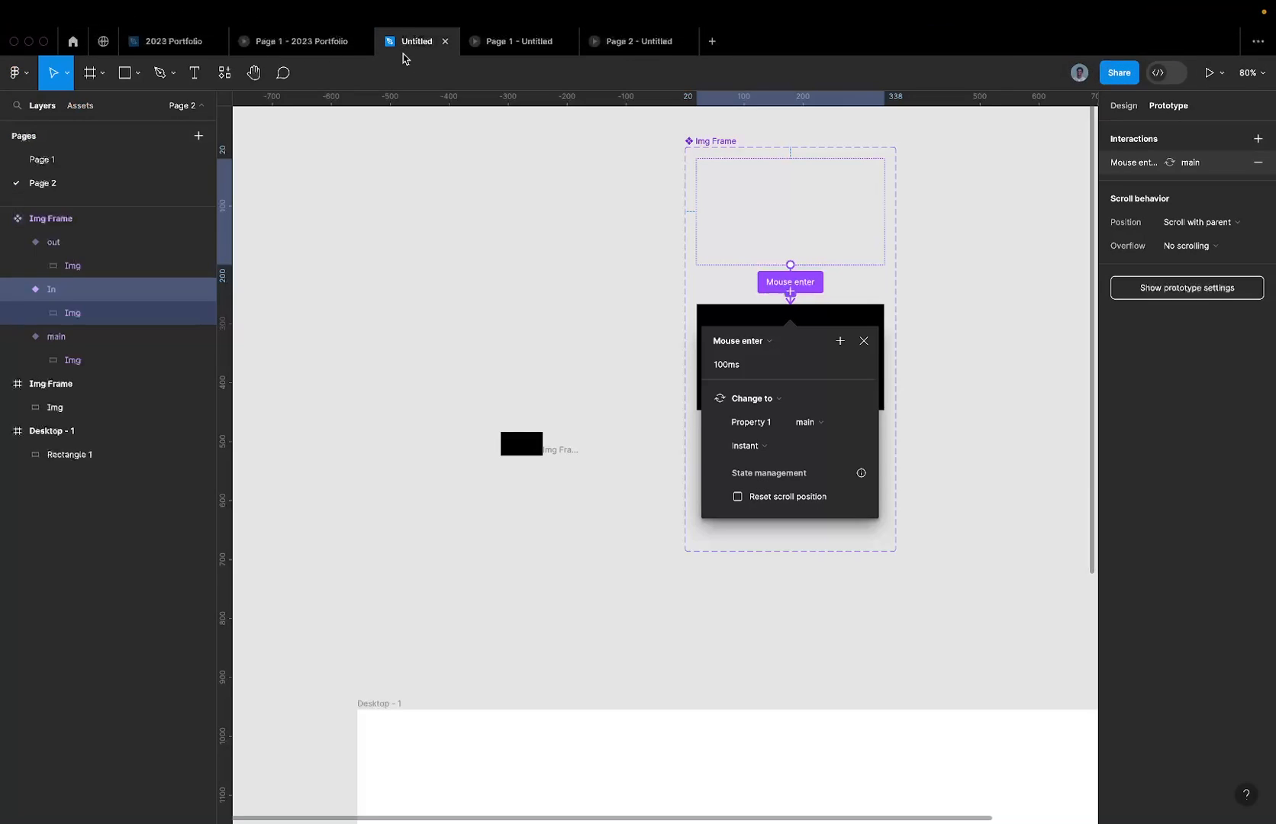
left_click(763, 350)
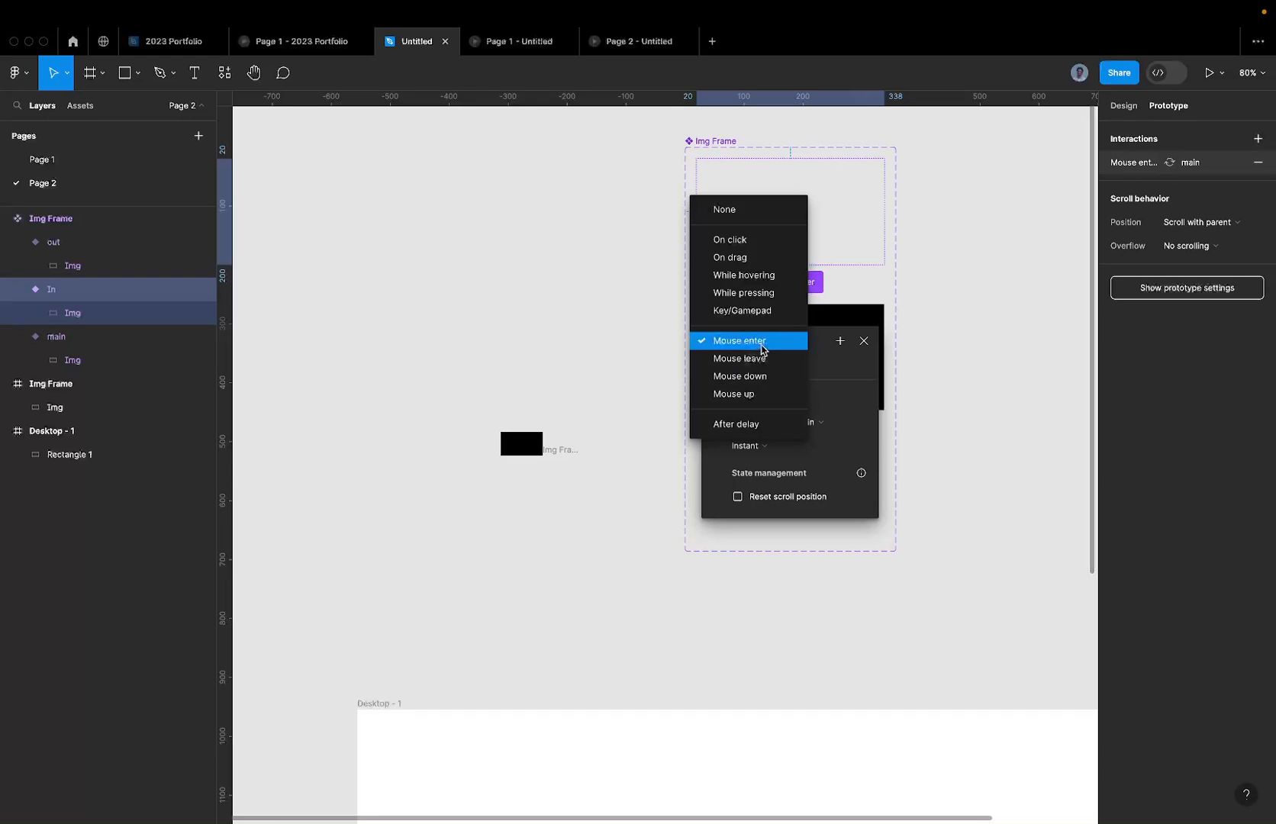
left_click(755, 275)
left_click(744, 350)
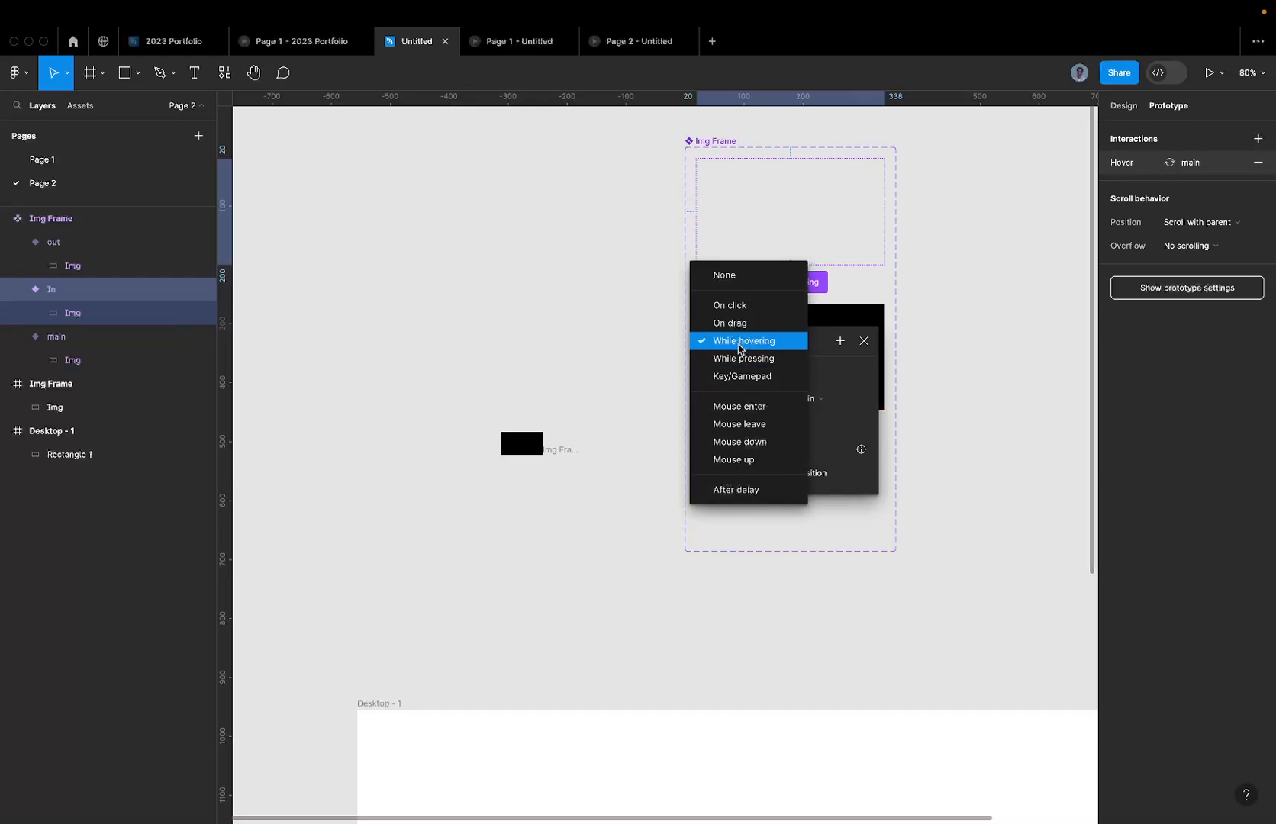
left_click(738, 406)
left_click(741, 366)
type("0")
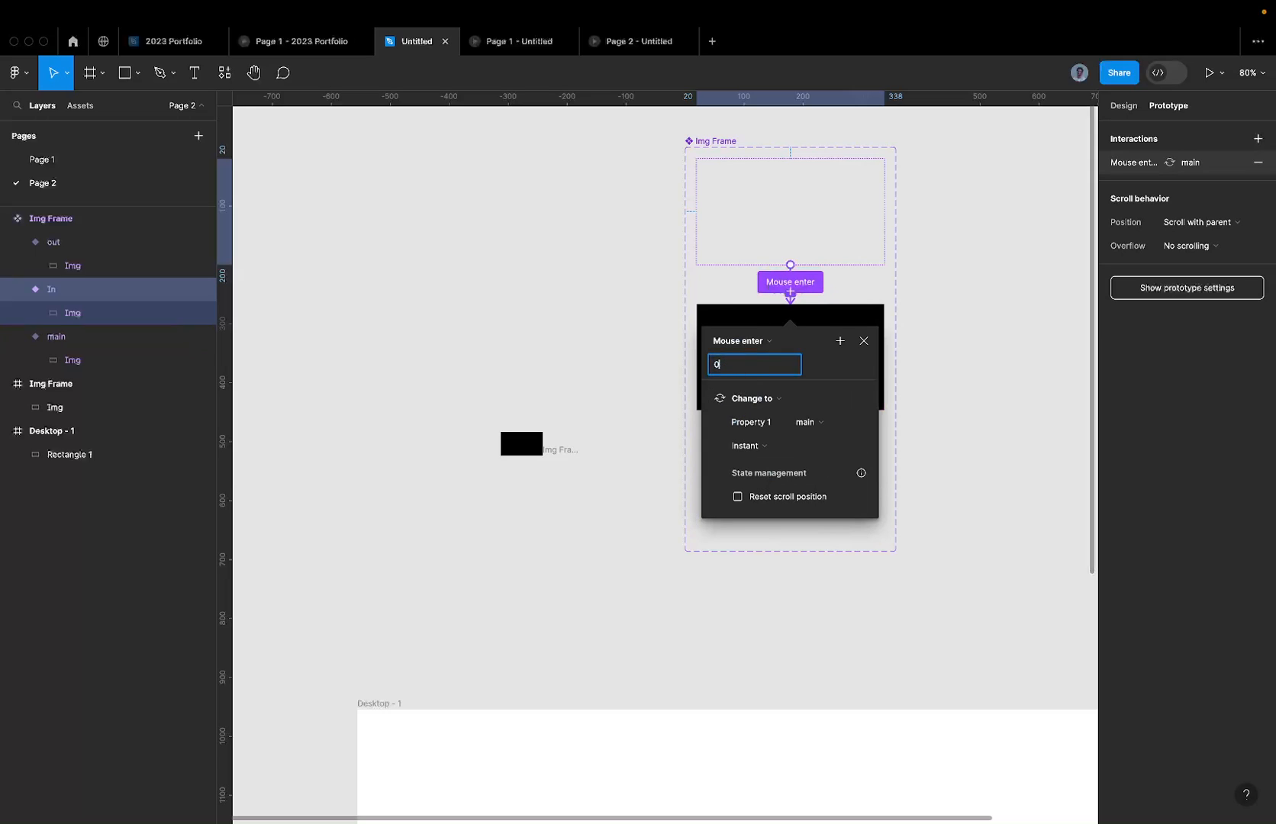
key("Return")
key("super+z")
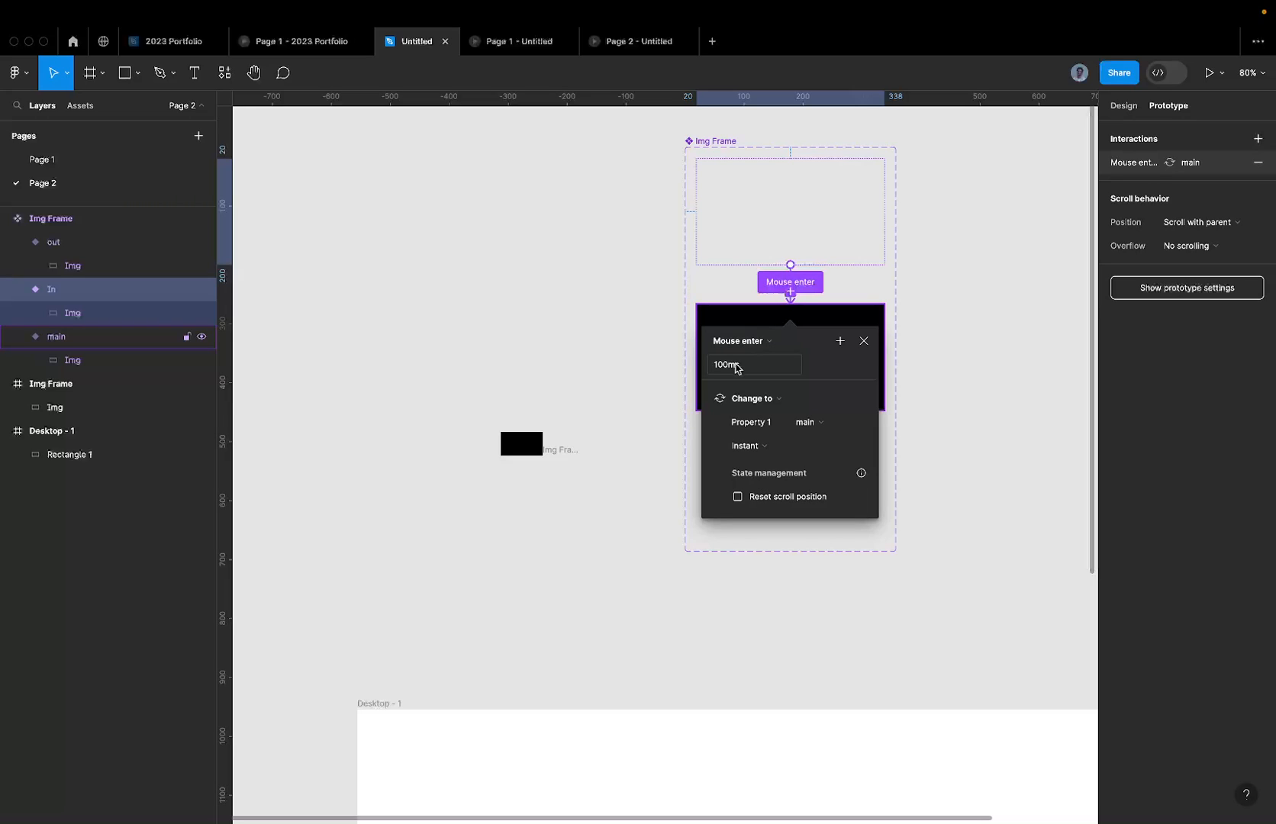
left_click(739, 369)
Step: Connect the main variant to the out variant with a Mouse leave interaction
left_click(773, 308)
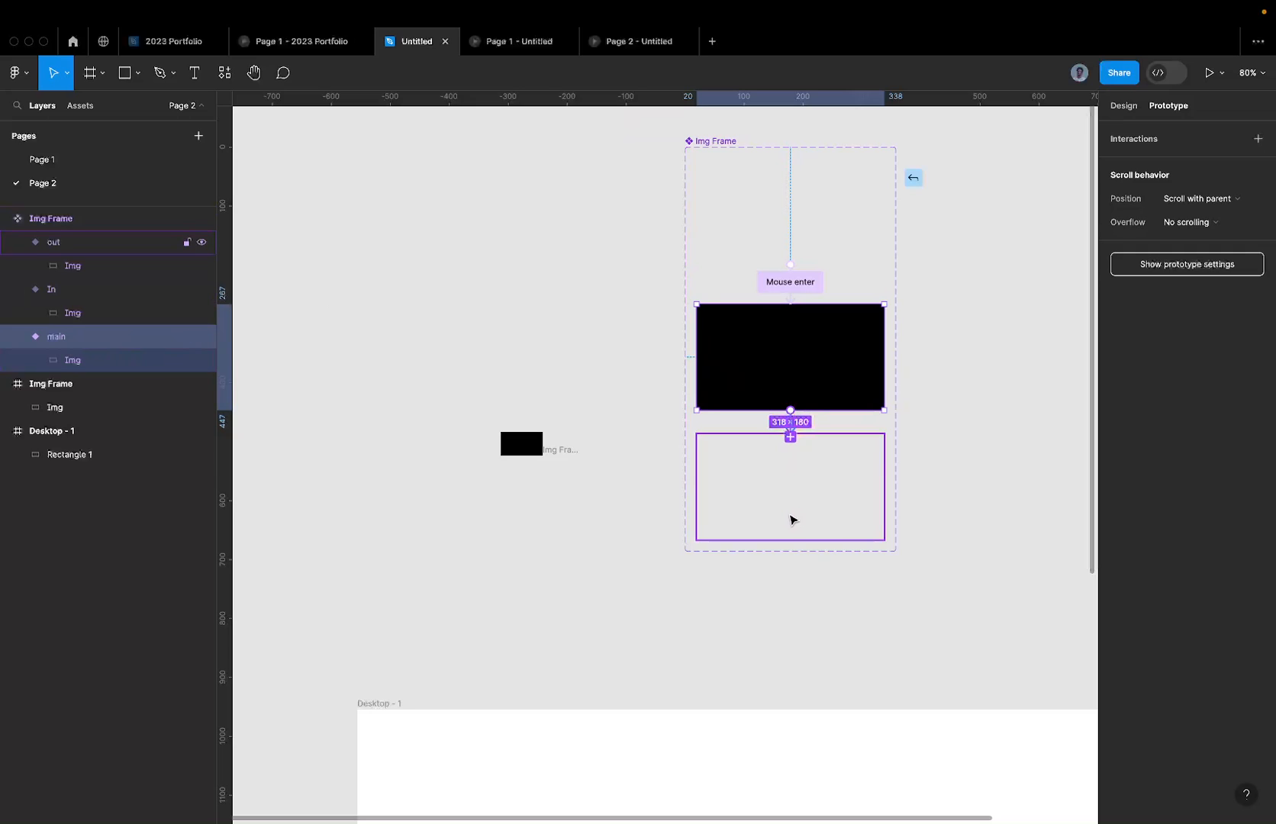
left_click_drag(790, 521, 790, 520)
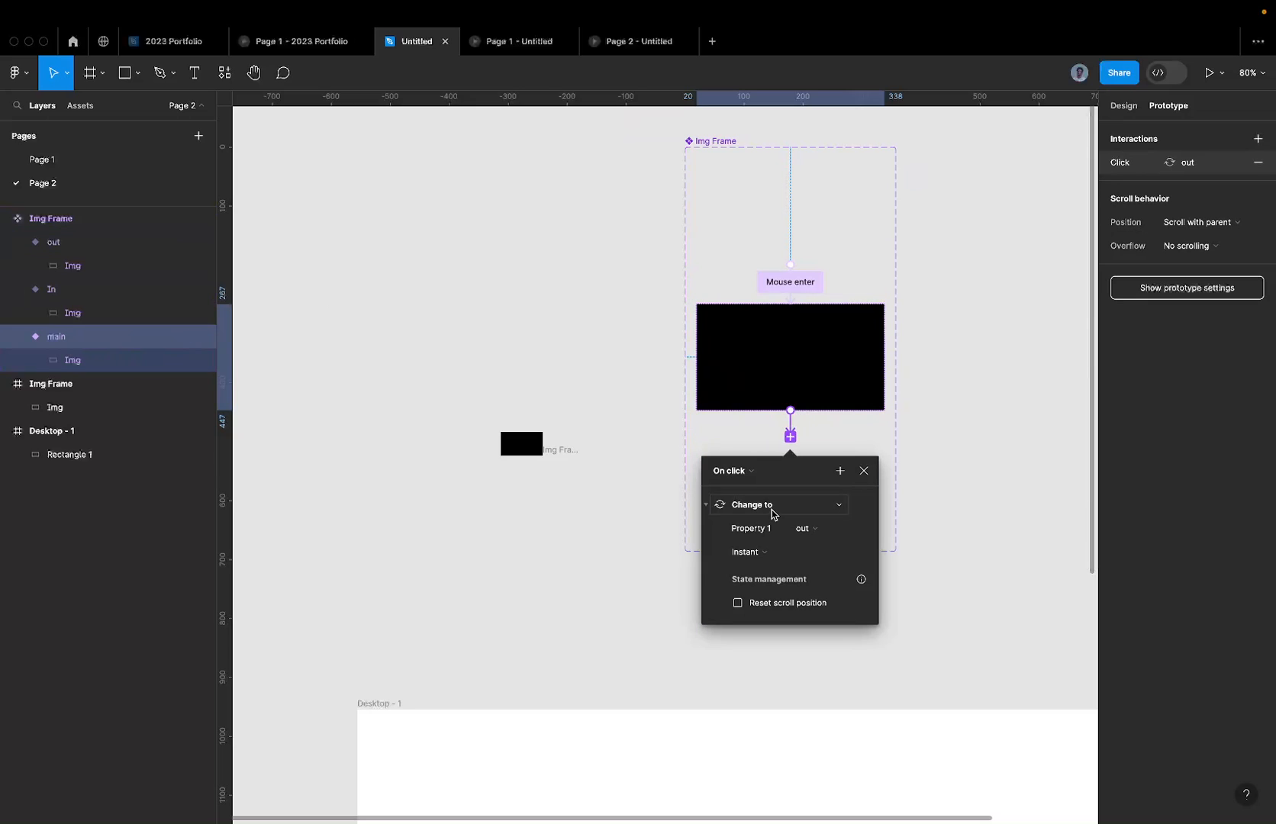
left_click(733, 471)
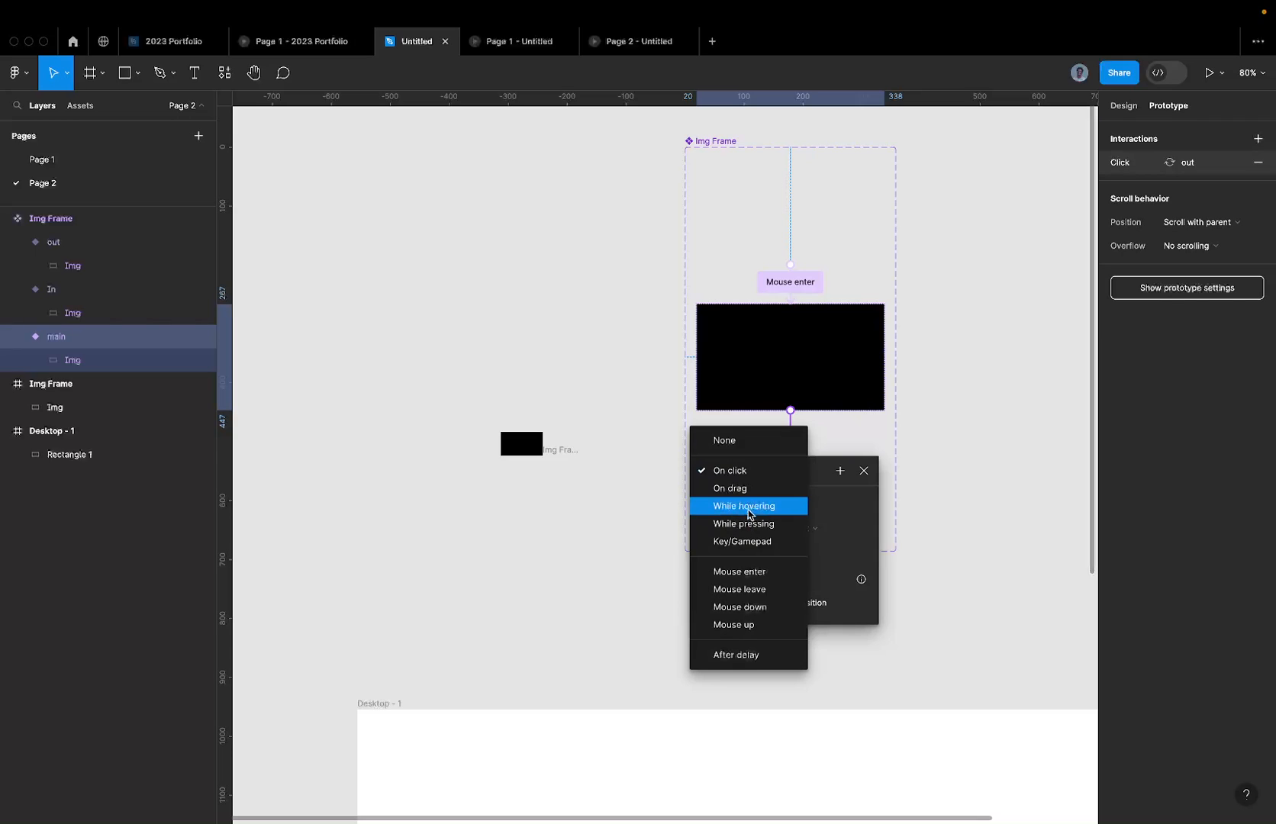
left_click(752, 589)
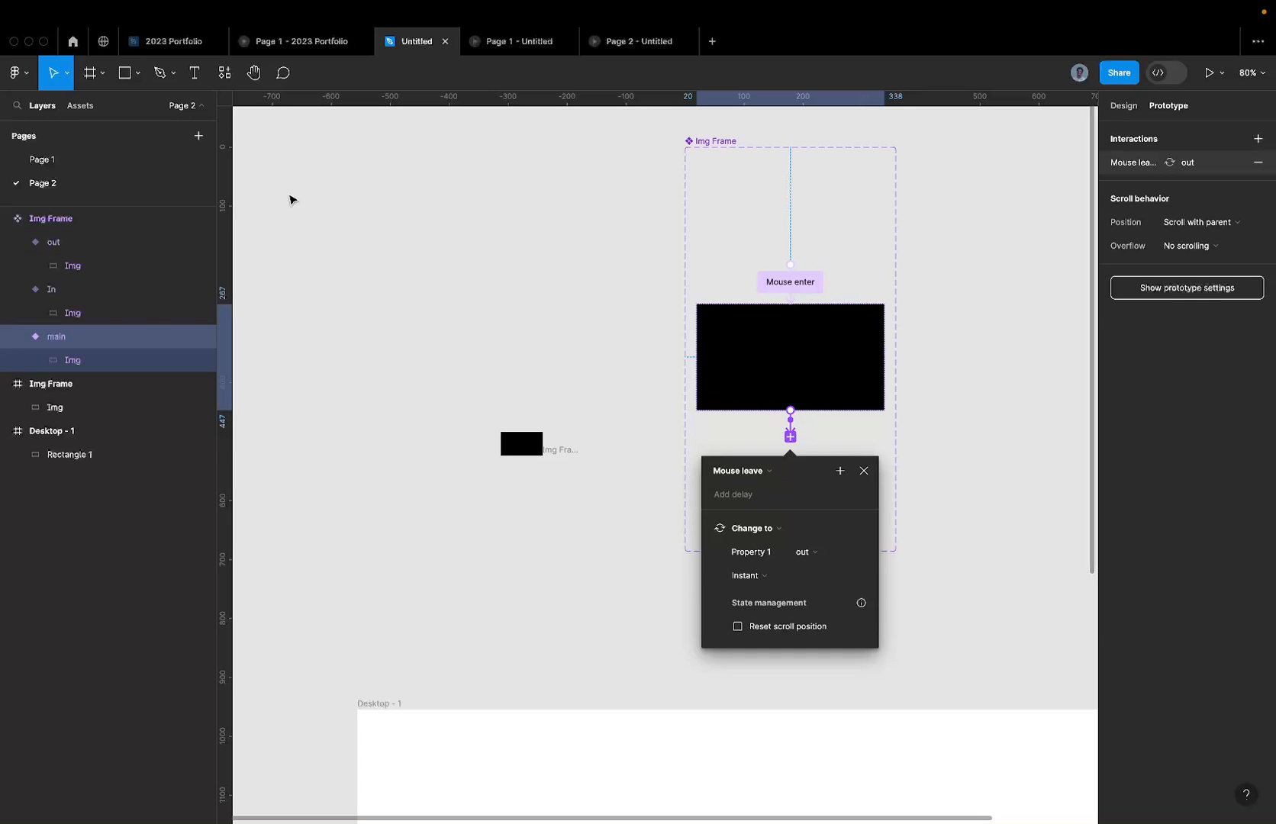
Step: Examine the Mouse leave interaction of the Image Stack component's view variant on Page 1, and return to Page 2
left_click(100, 158)
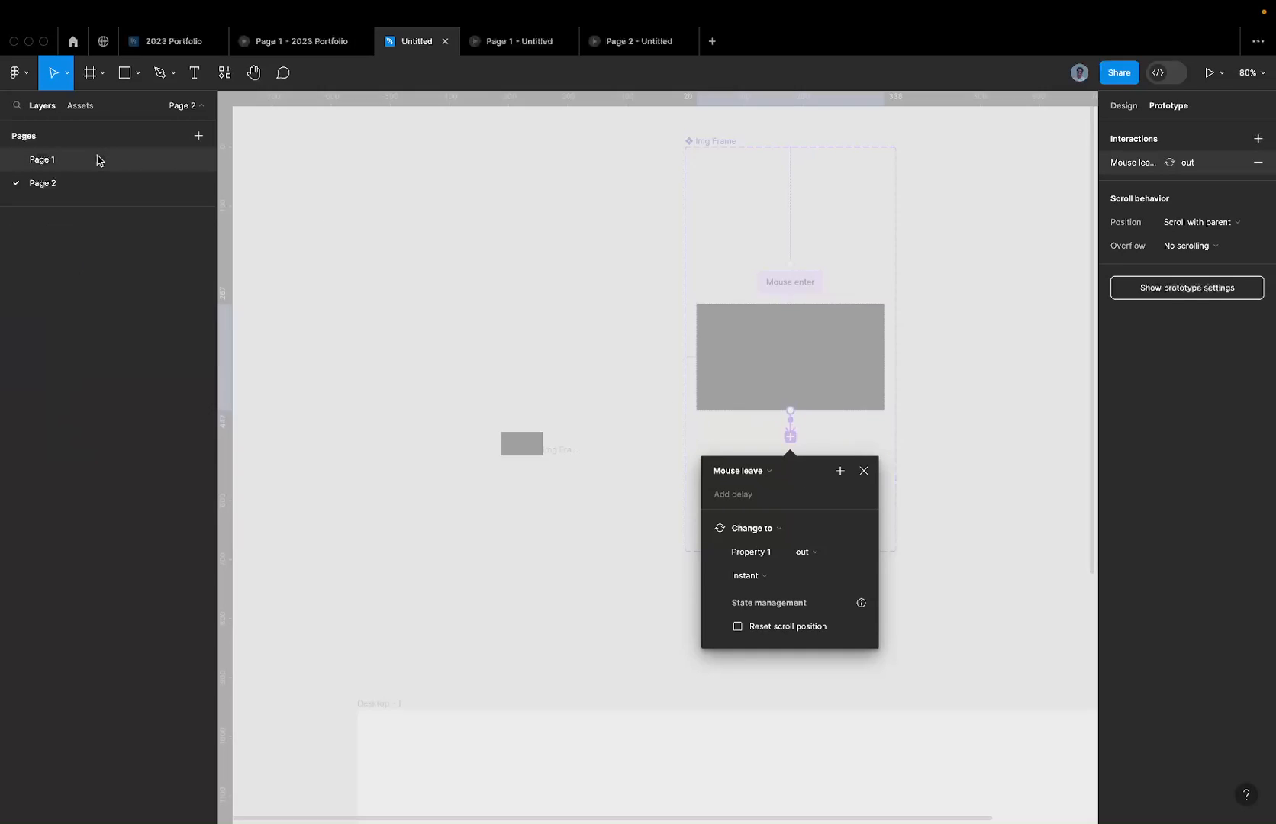
scroll(565, 451, "left", 5)
scroll(650, 525, "down", 2)
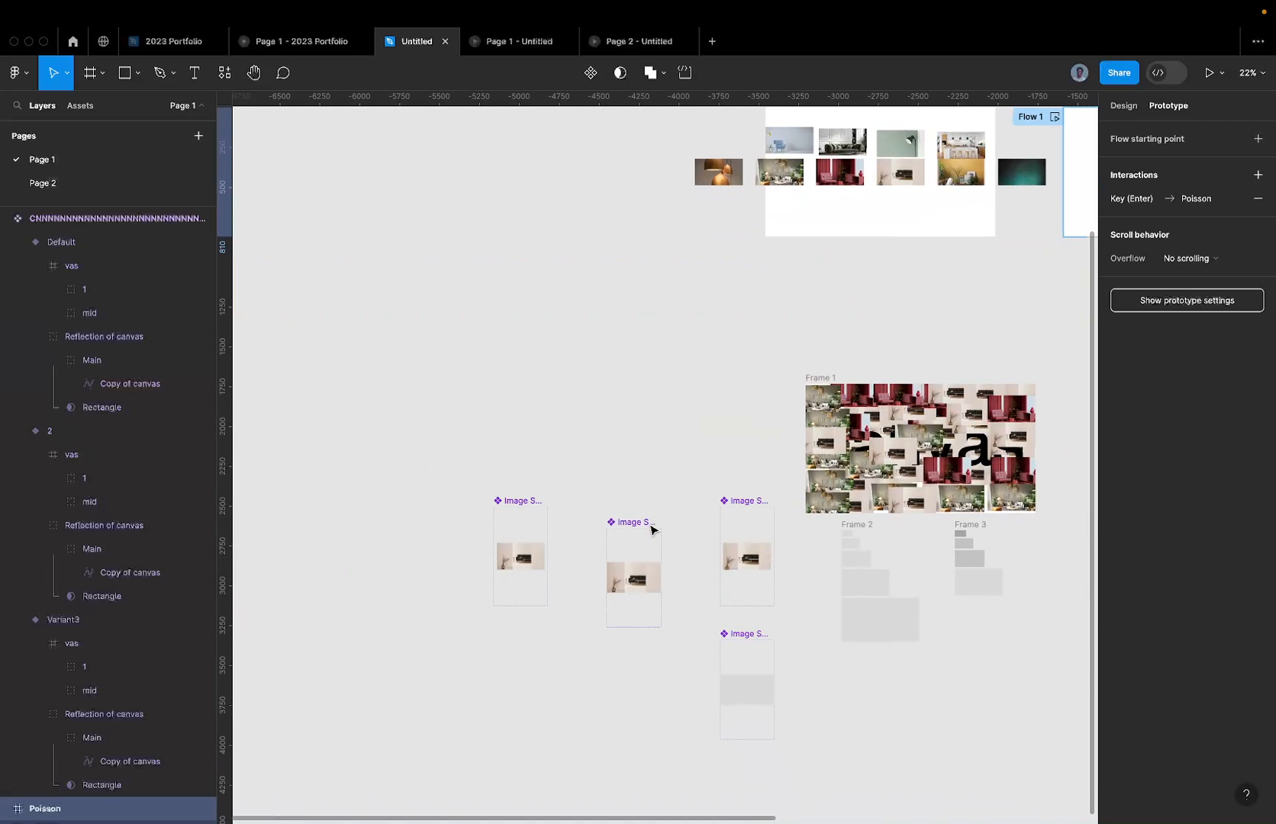
left_click(747, 554)
scroll(747, 559, "up", 3)
scroll(747, 599, "up", 4)
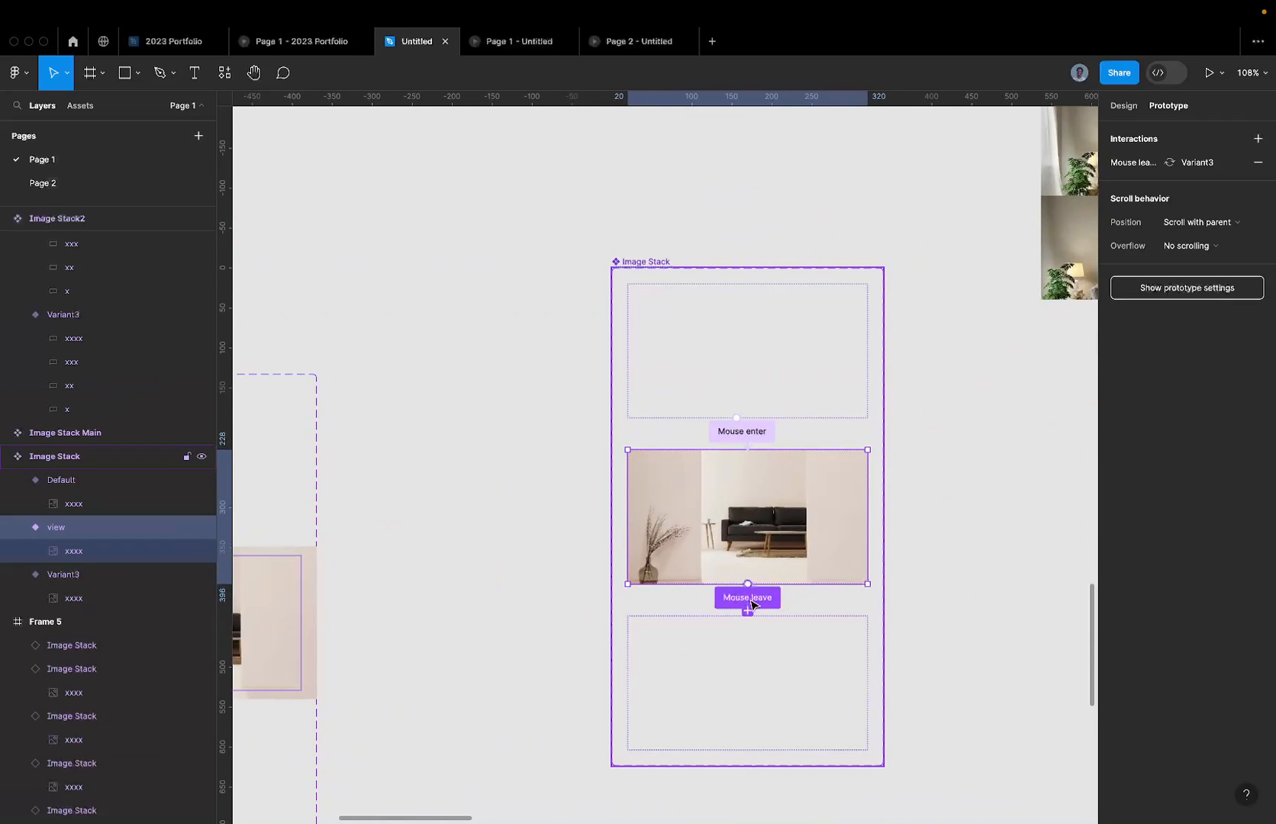
left_click(748, 604)
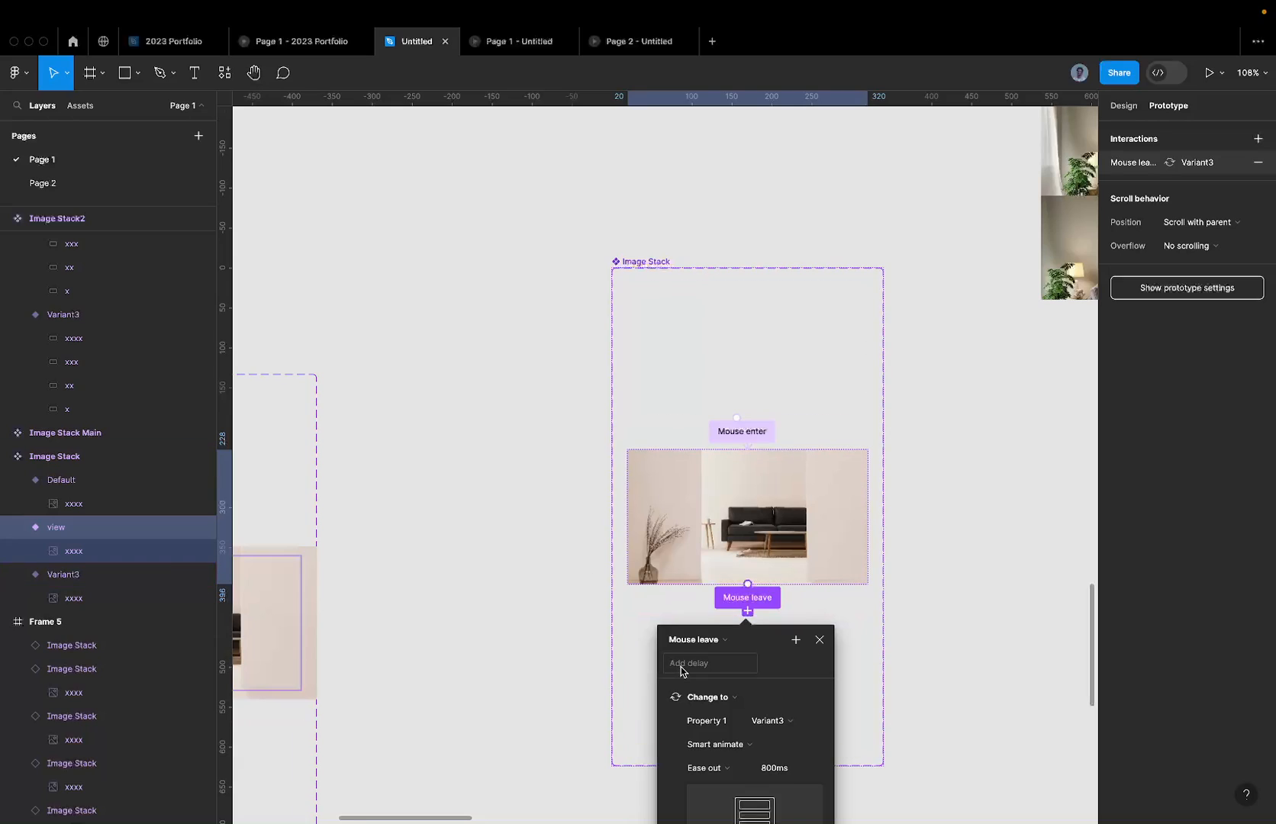
left_click(117, 189)
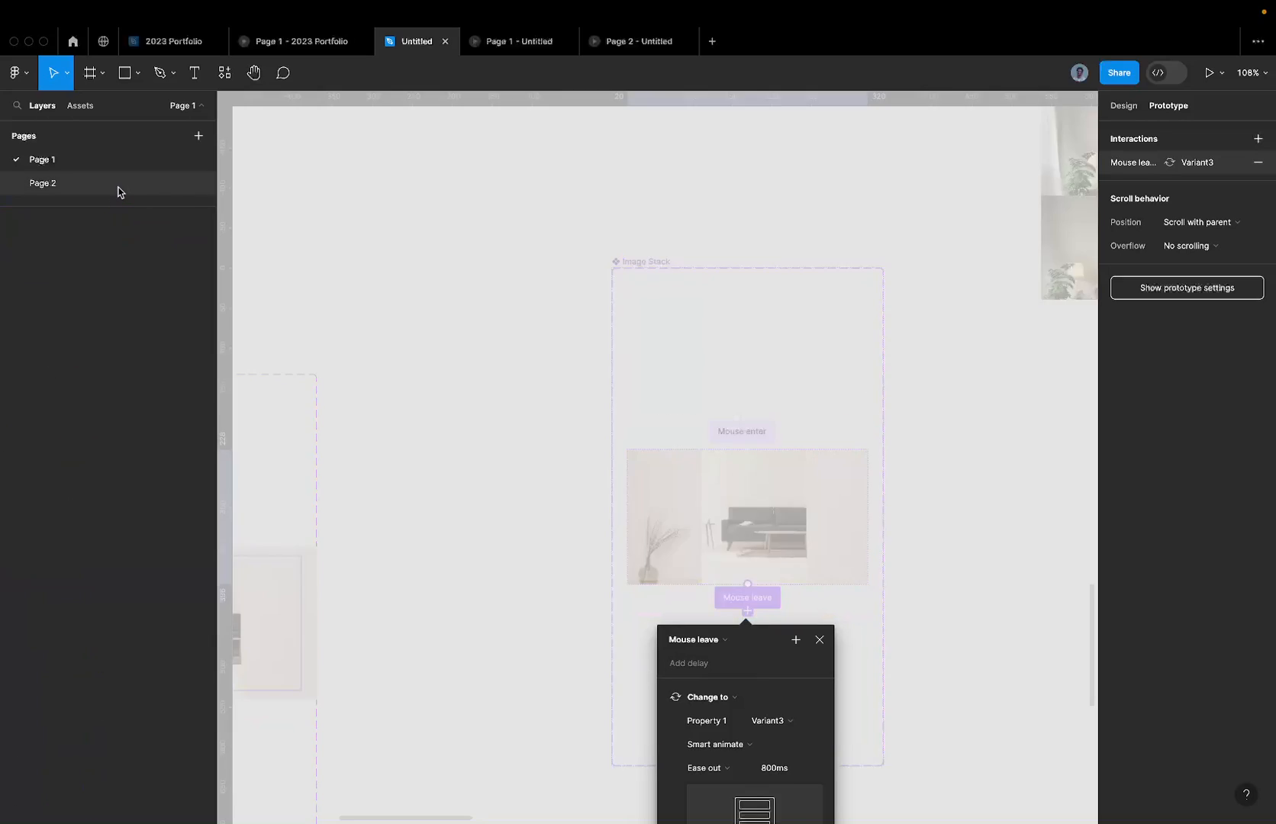
Step: Set the main variant's Mouse leave interaction to Smart animate with Ease out easing and an 800 ms duration
left_click(792, 426)
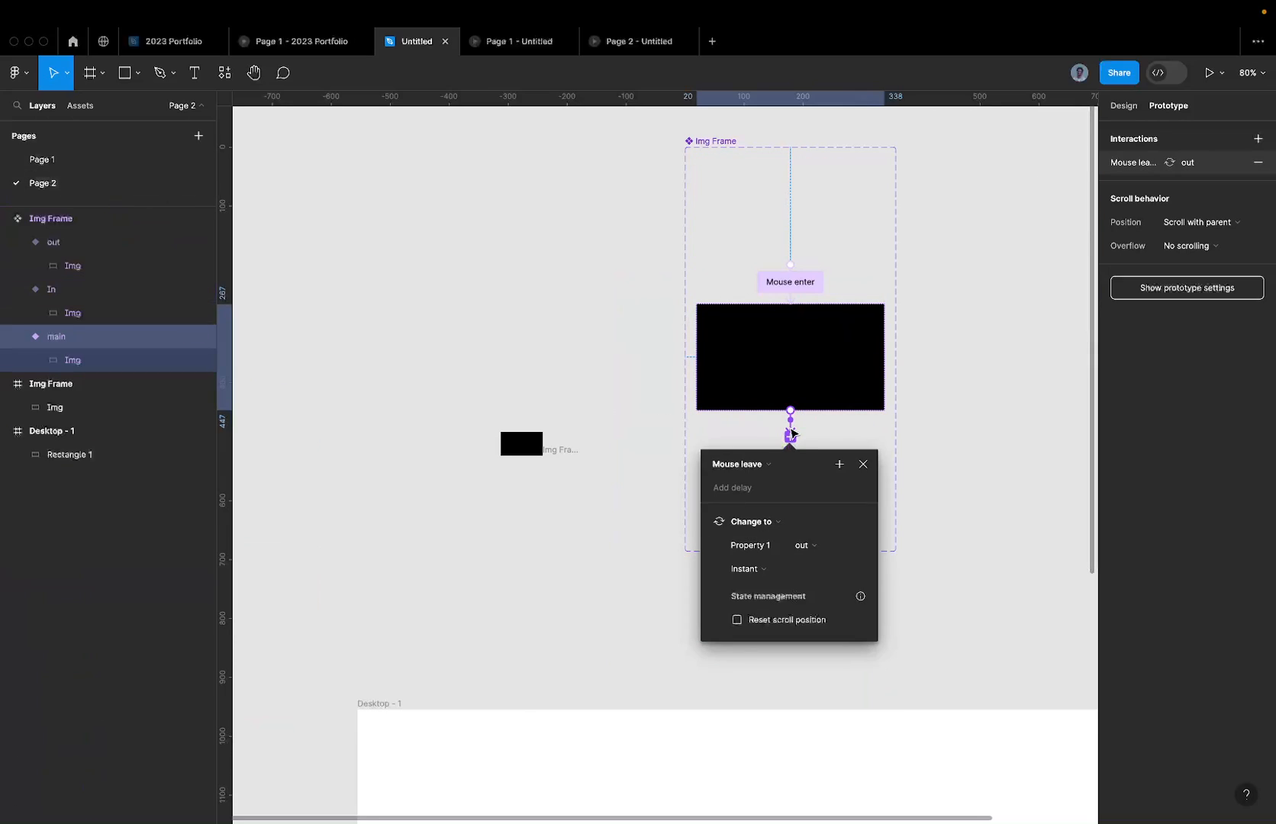
left_click(771, 568)
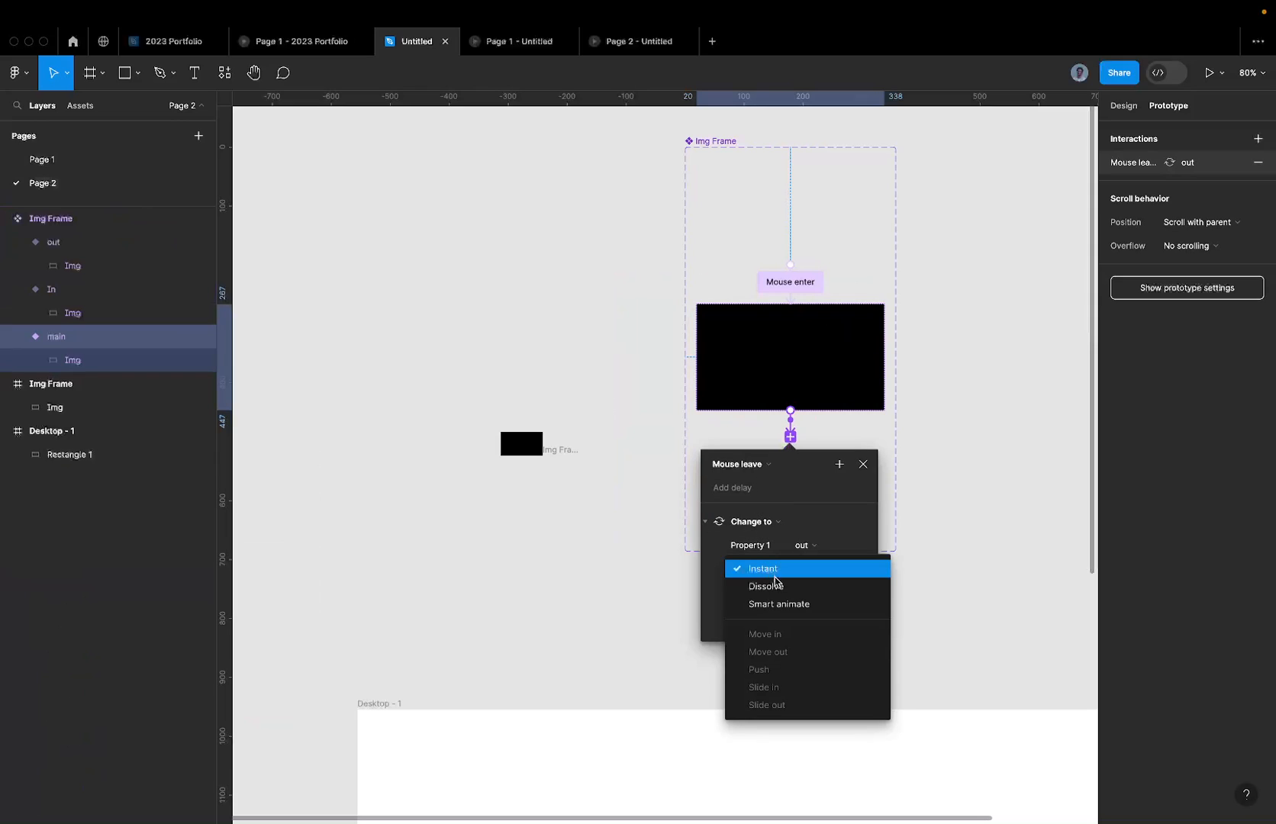
left_click(787, 605)
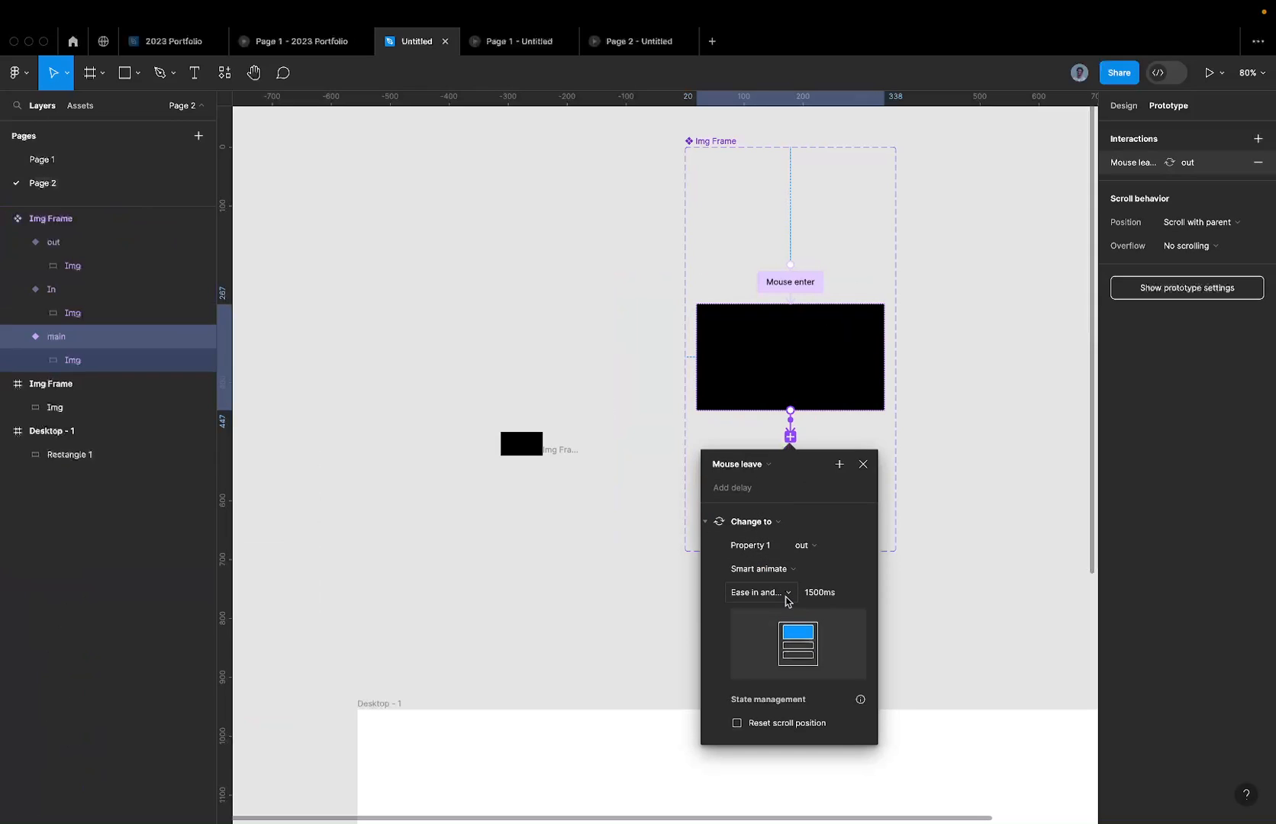
left_click(790, 593)
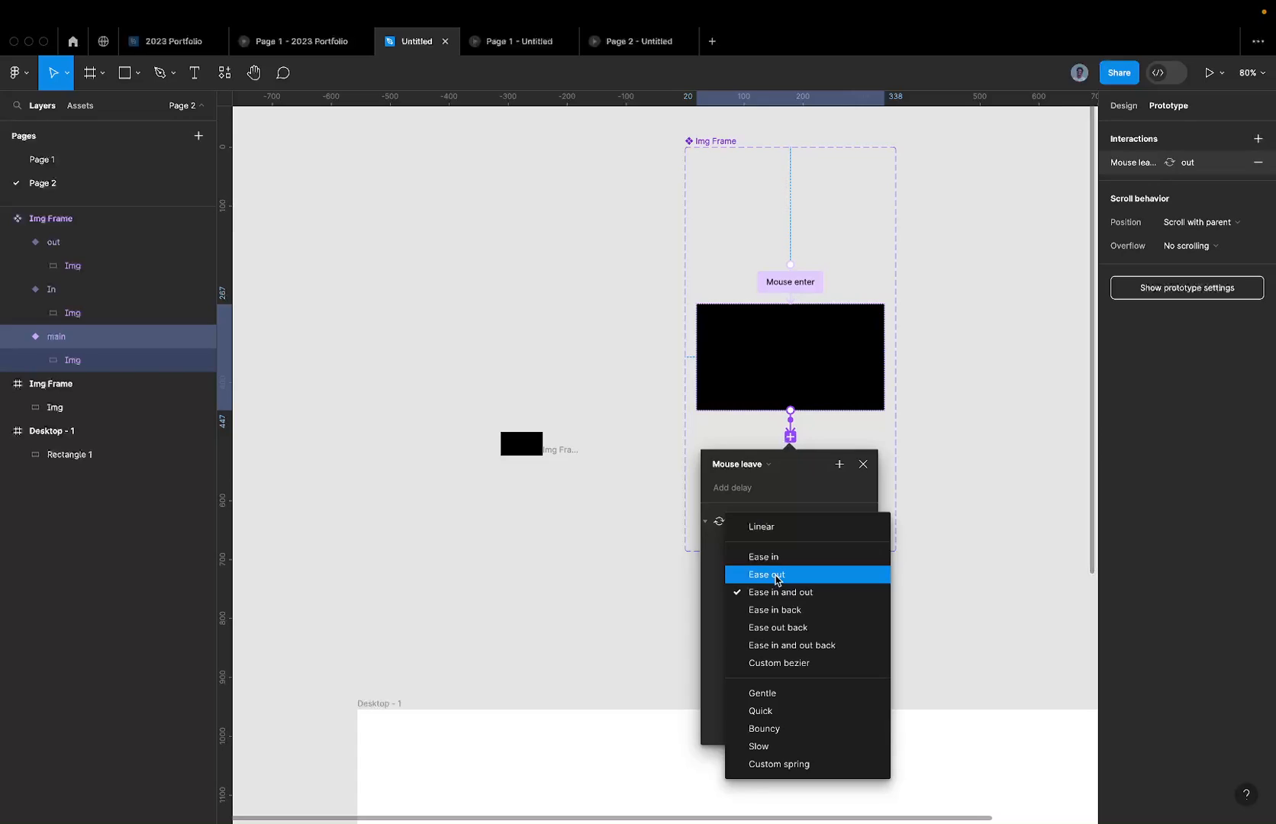
left_click(776, 578)
left_click(838, 599)
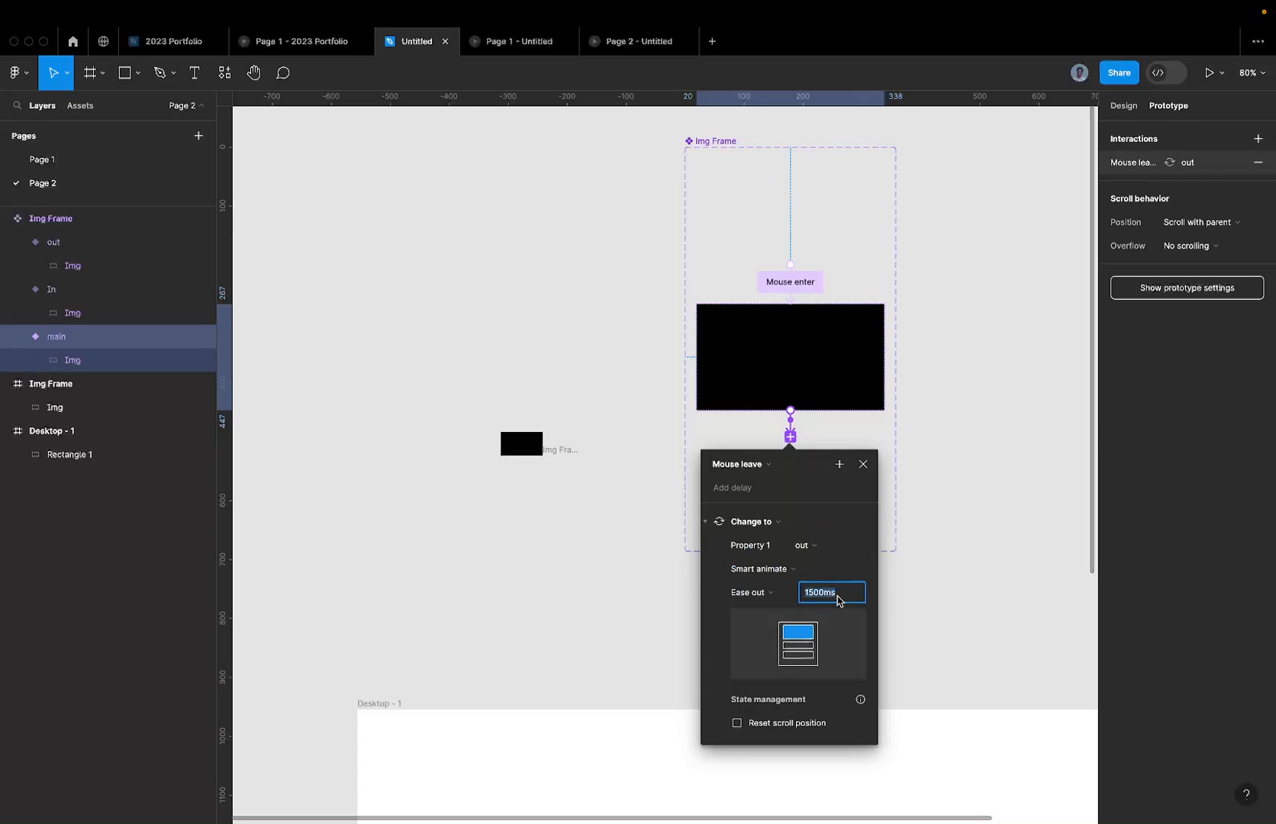
type("800")
key("Return")
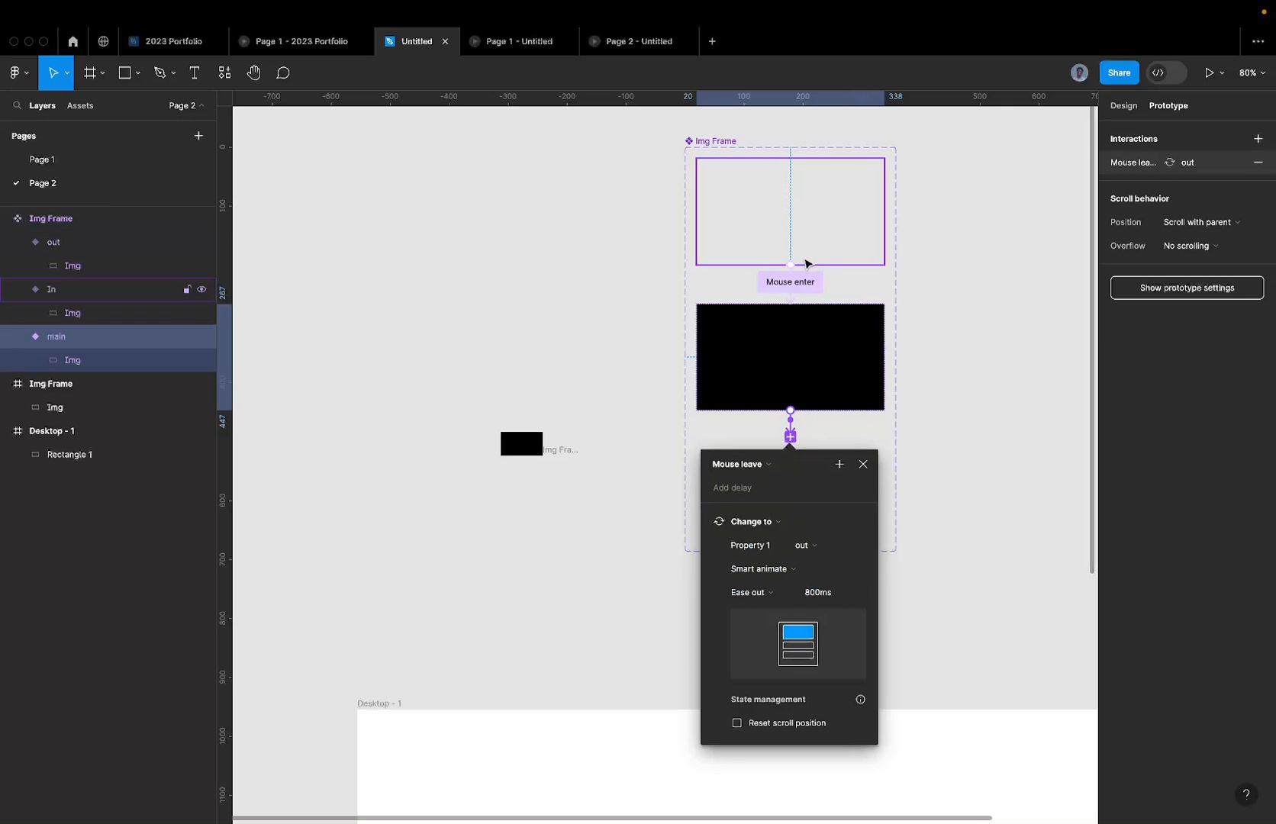
Step: Set the In variant's Mouse enter interaction to Smart animate with a 600 ms duration
left_click(790, 283)
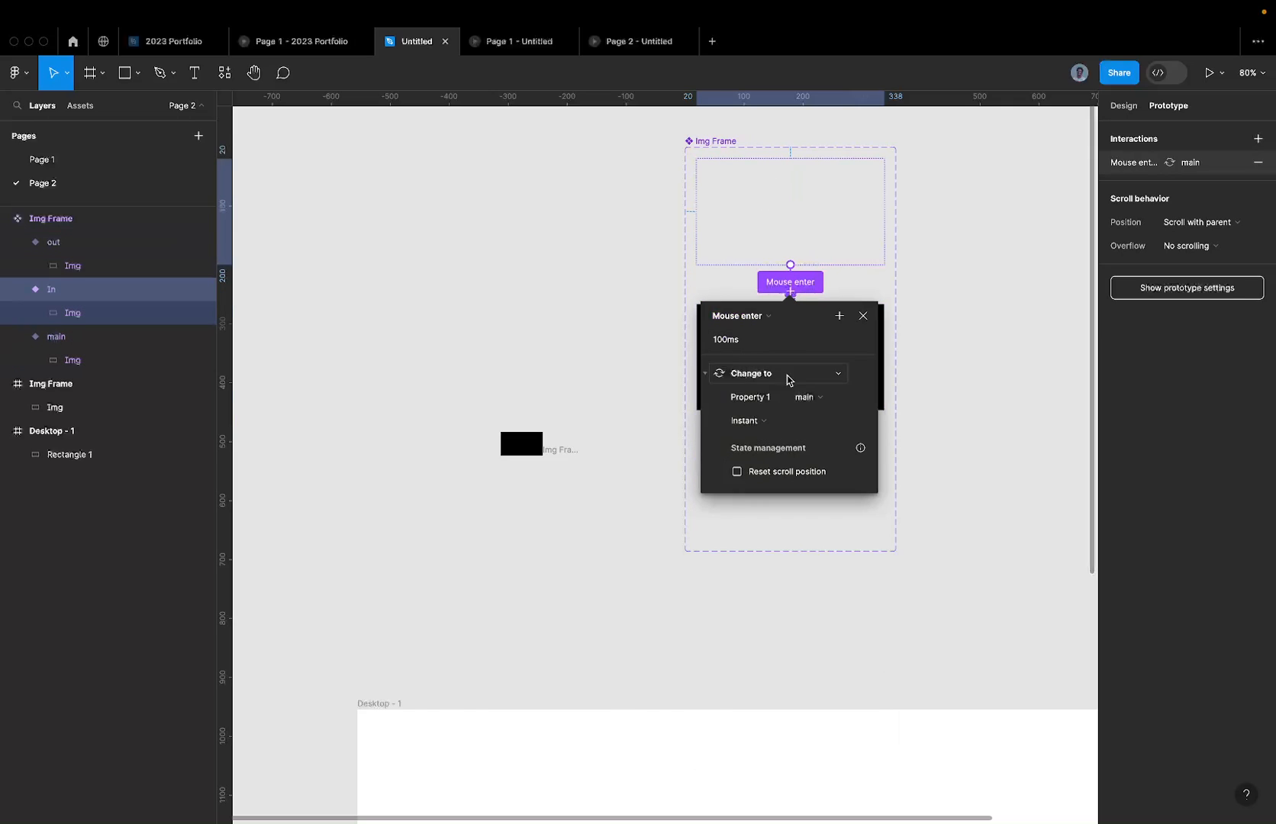
left_click(774, 421)
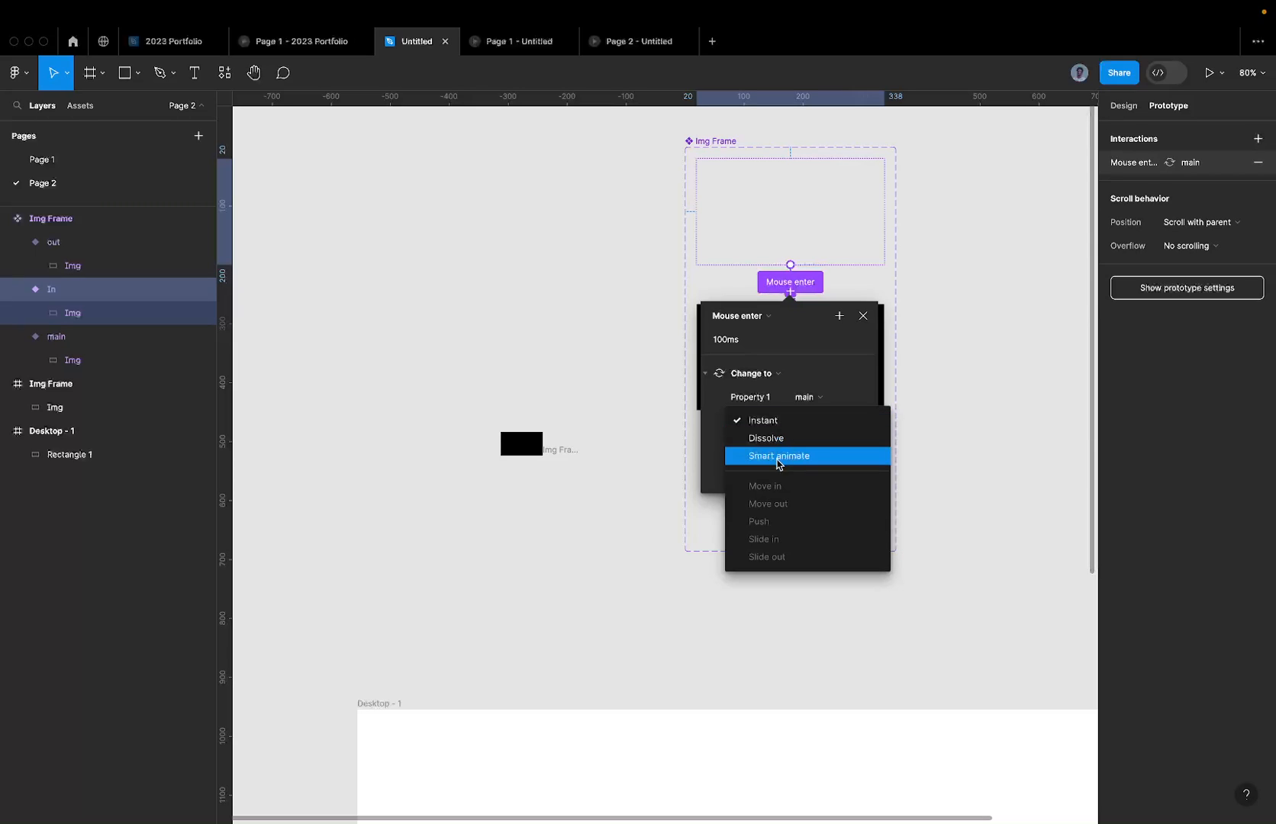
left_click(780, 455)
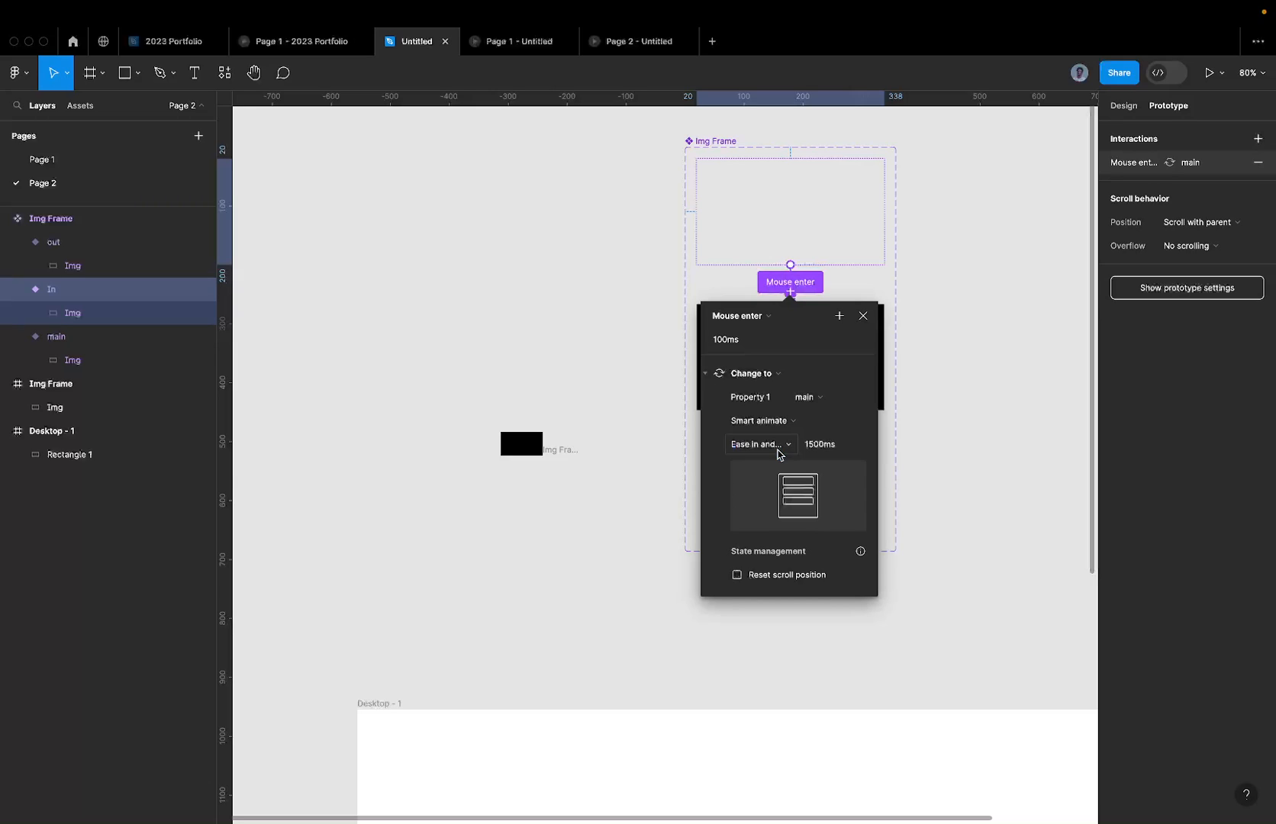
left_click(779, 455)
left_click(777, 451)
left_click(830, 454)
type("600")
key("Return")
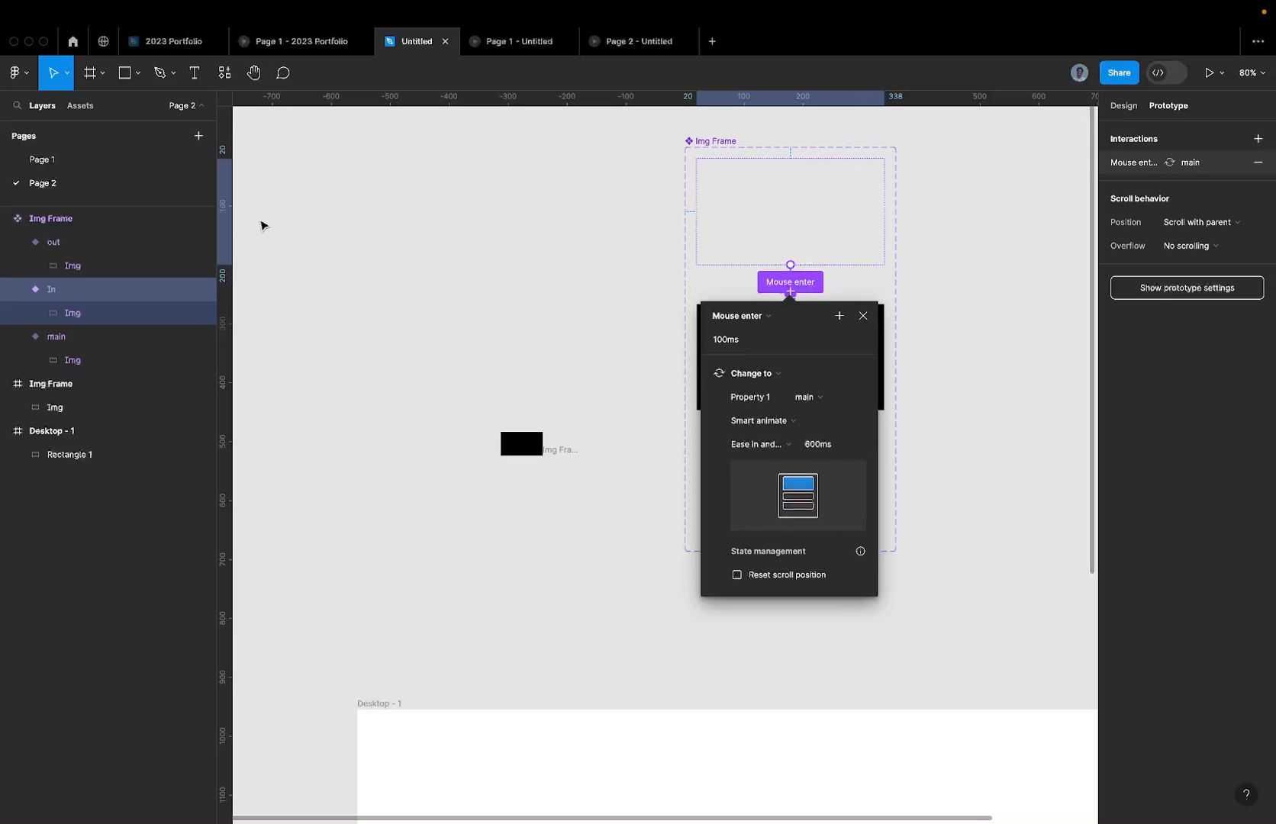
Step: Examine the Mouse enter interaction of the Image Stack component on Page 1, and return to Page 2
left_click(159, 162)
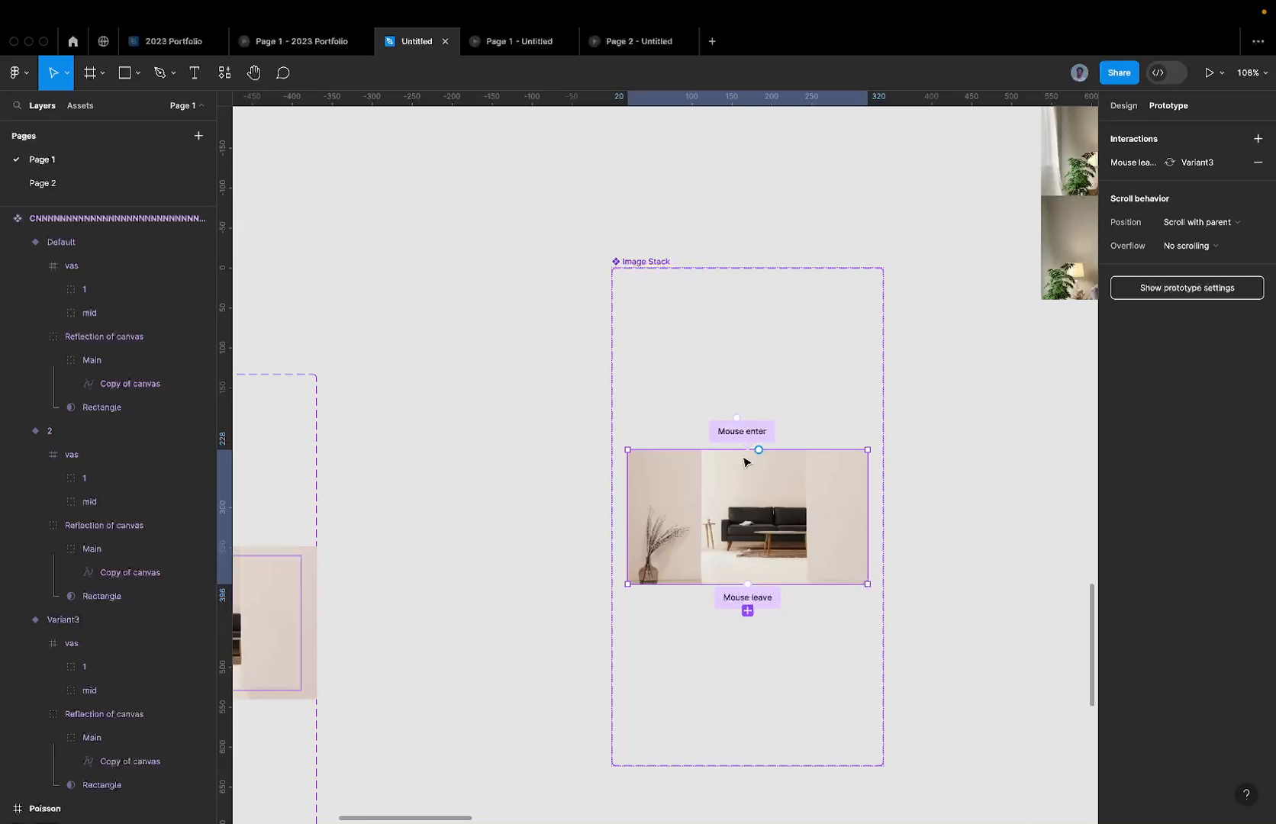
left_click(747, 433)
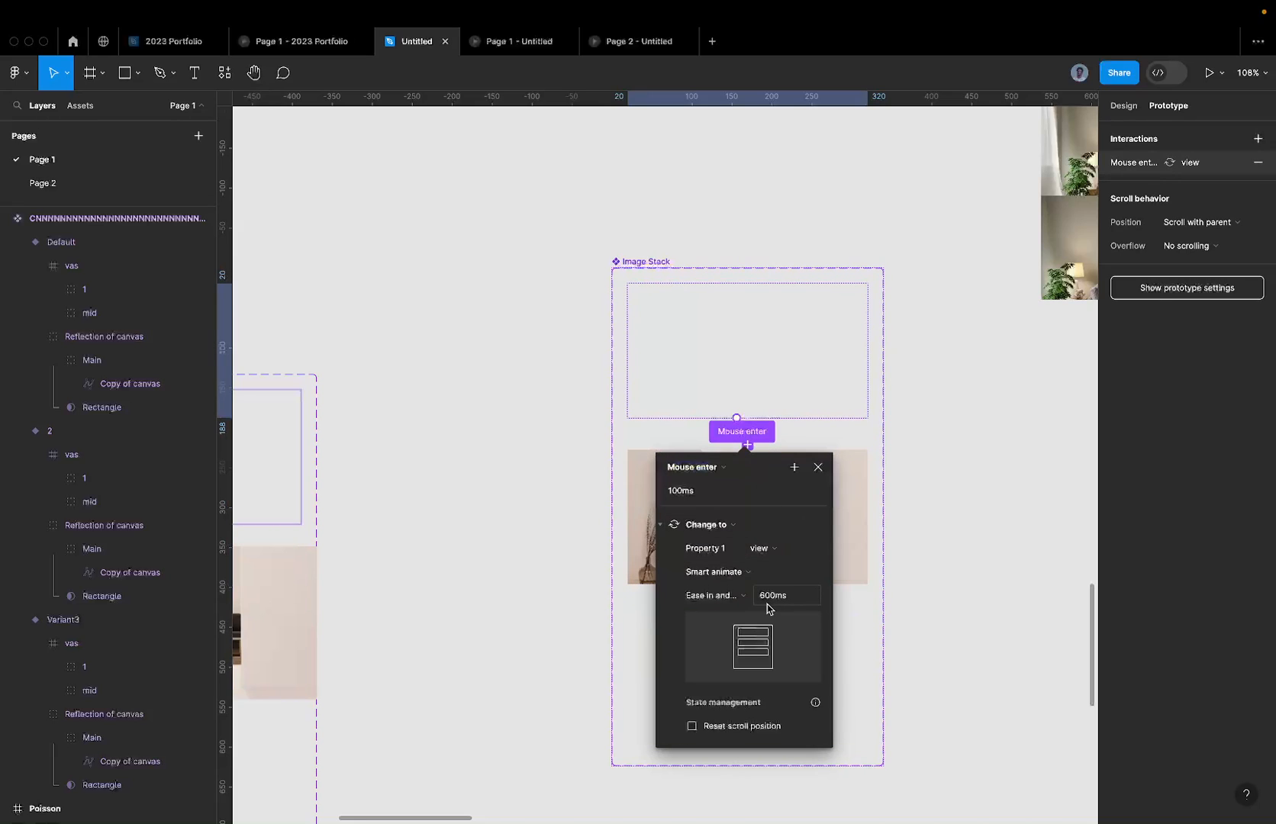
left_click(93, 185)
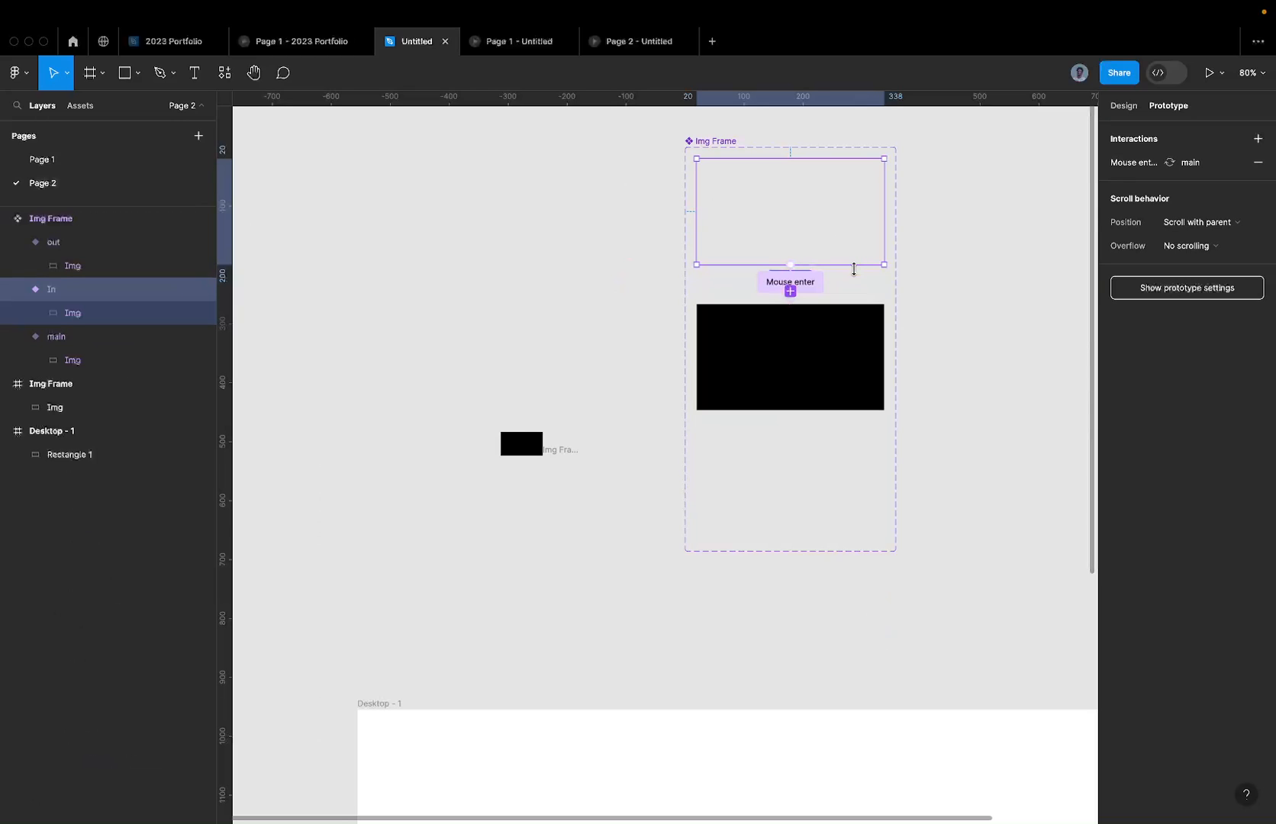
Step: Delete the leftover standalone Img Frame with the small black rectangle beside the component set
scroll(854, 269, "down", 2)
left_click_drag(542, 374, 681, 485)
key("Delete")
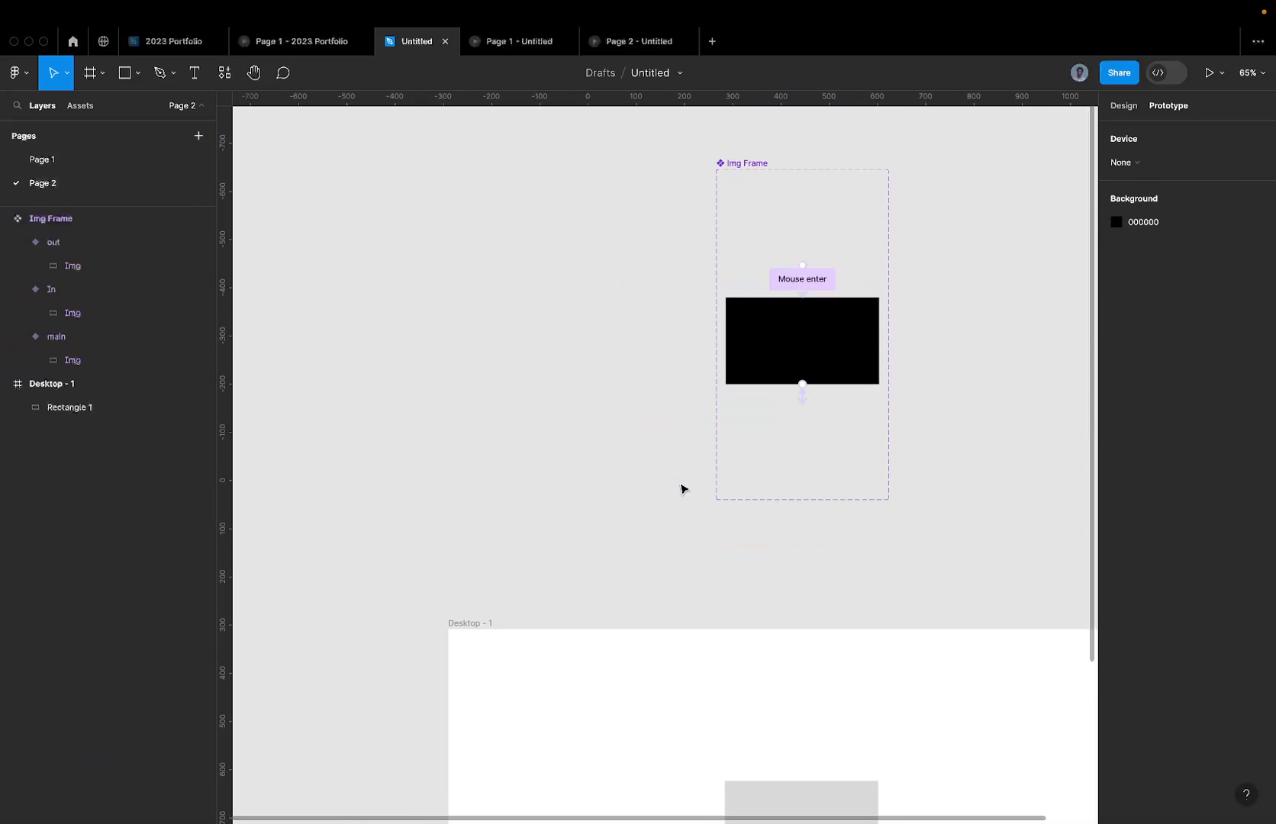
Step: Copy the In variant of the Img Frame component and delete the grey rectangle from the Desktop - 1 frame
left_click(814, 252)
scroll(814, 252, "down", 5)
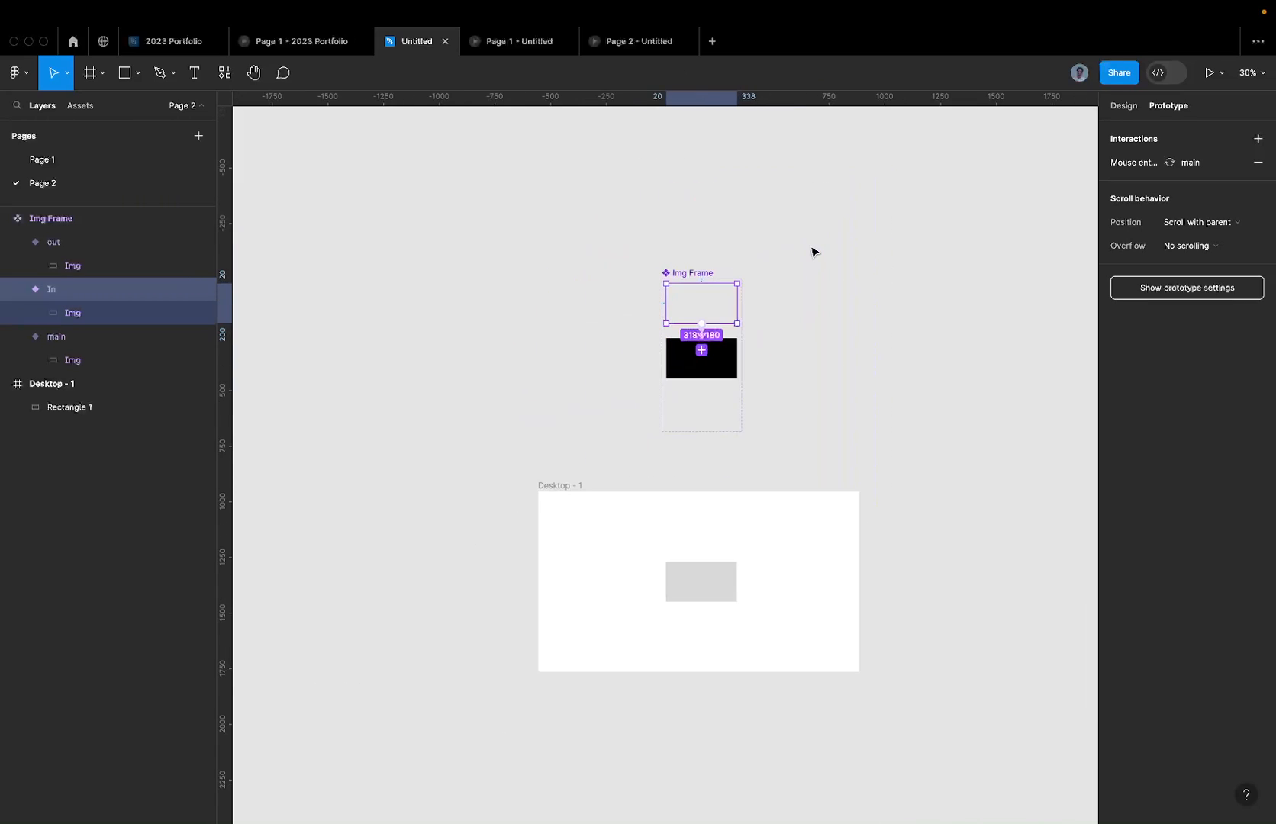
scroll(814, 252, "right", 5)
scroll(814, 252, "up", 3)
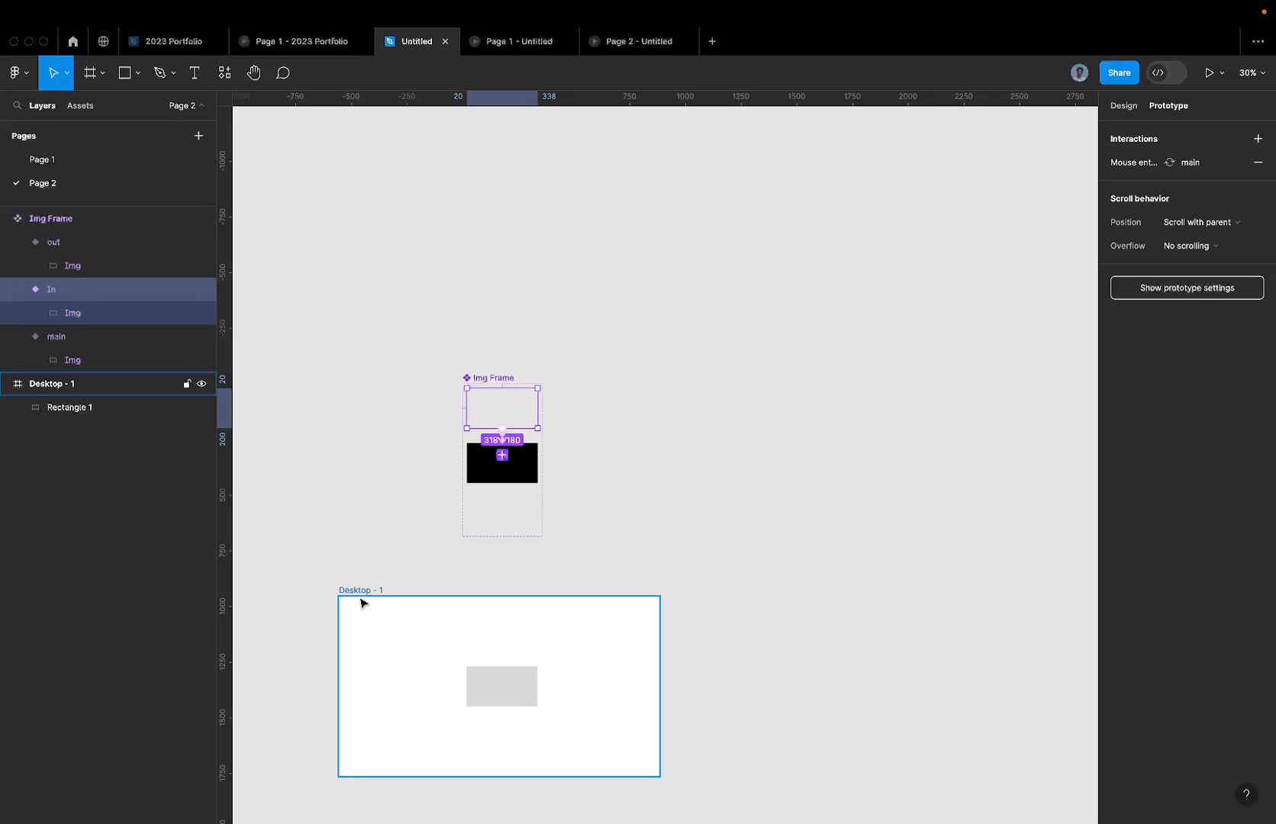
left_click(462, 676)
left_click(498, 689)
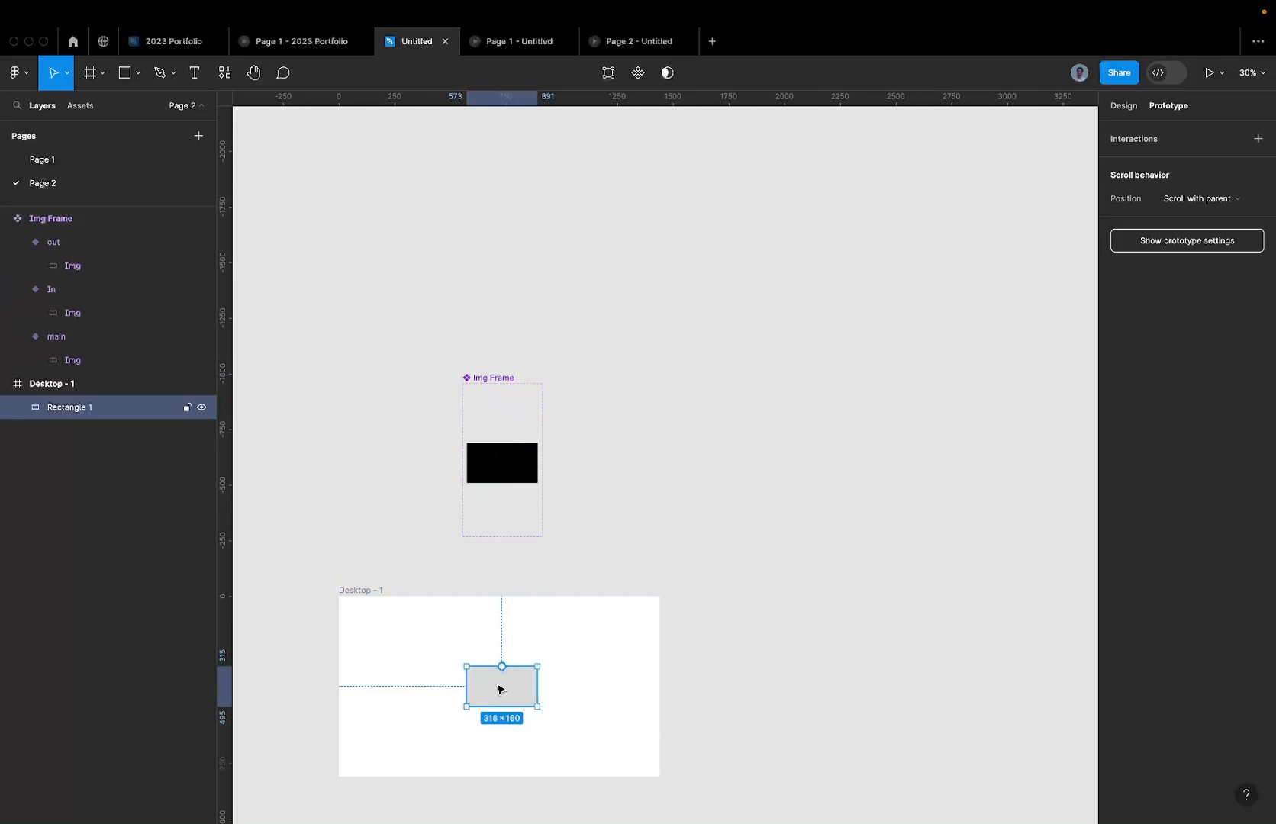
key("Delete")
Step: Try placing a pasted In variant instance near the centre of the Desktop - 1 frame, and undo the placement
left_click(364, 599)
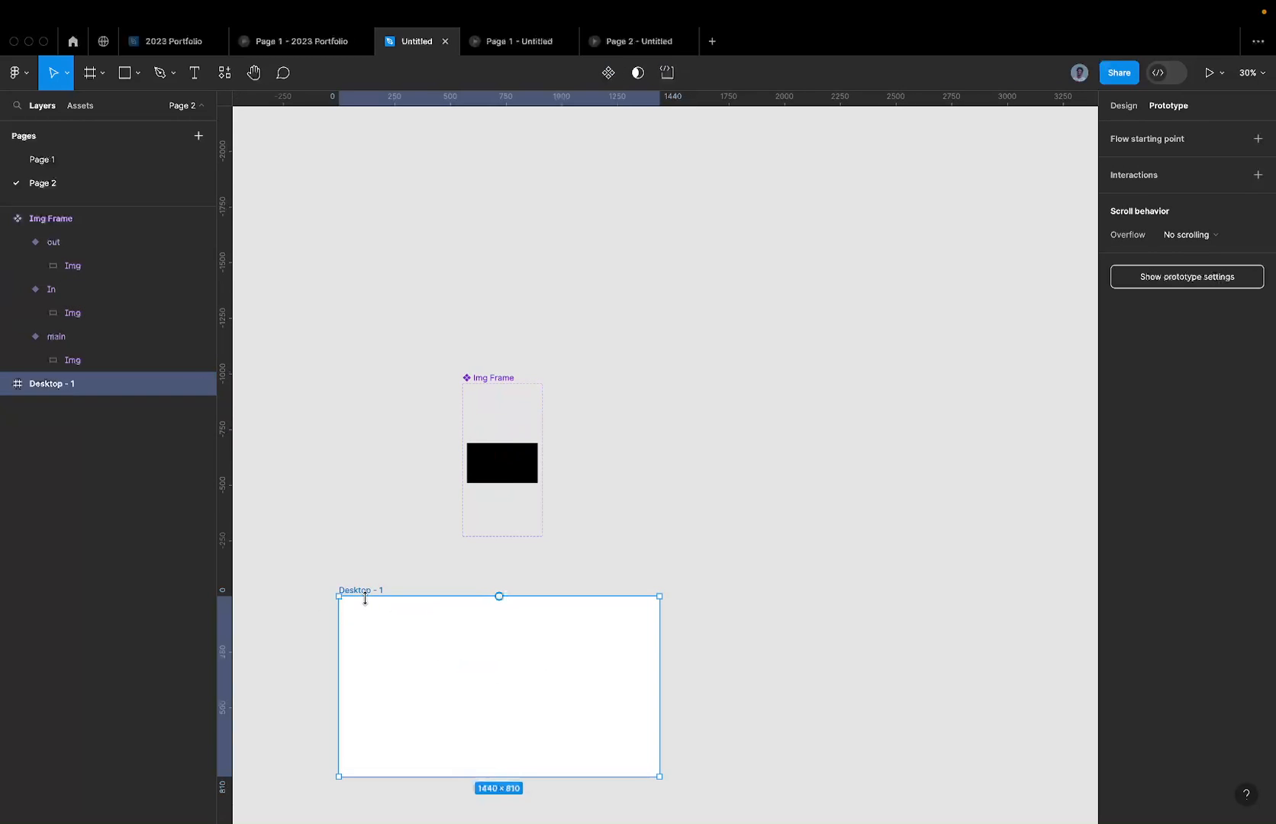
key("ctrl+v")
left_click_drag(378, 632, 501, 696)
key("ctrl+z")
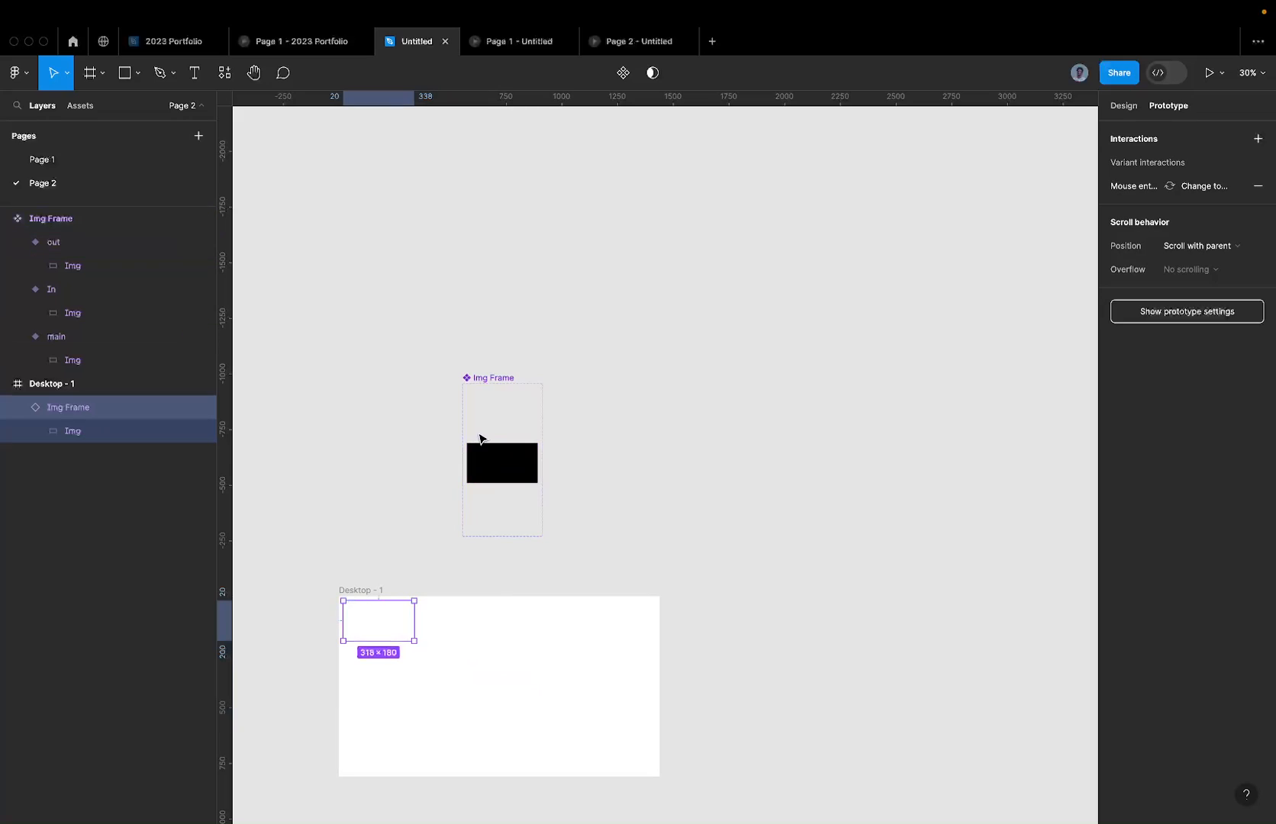
key("ctrl+z")
Step: Copy the In variant from the Img Frame component set and paste it as an instance into the Desktop - 1 frame
left_click(515, 408)
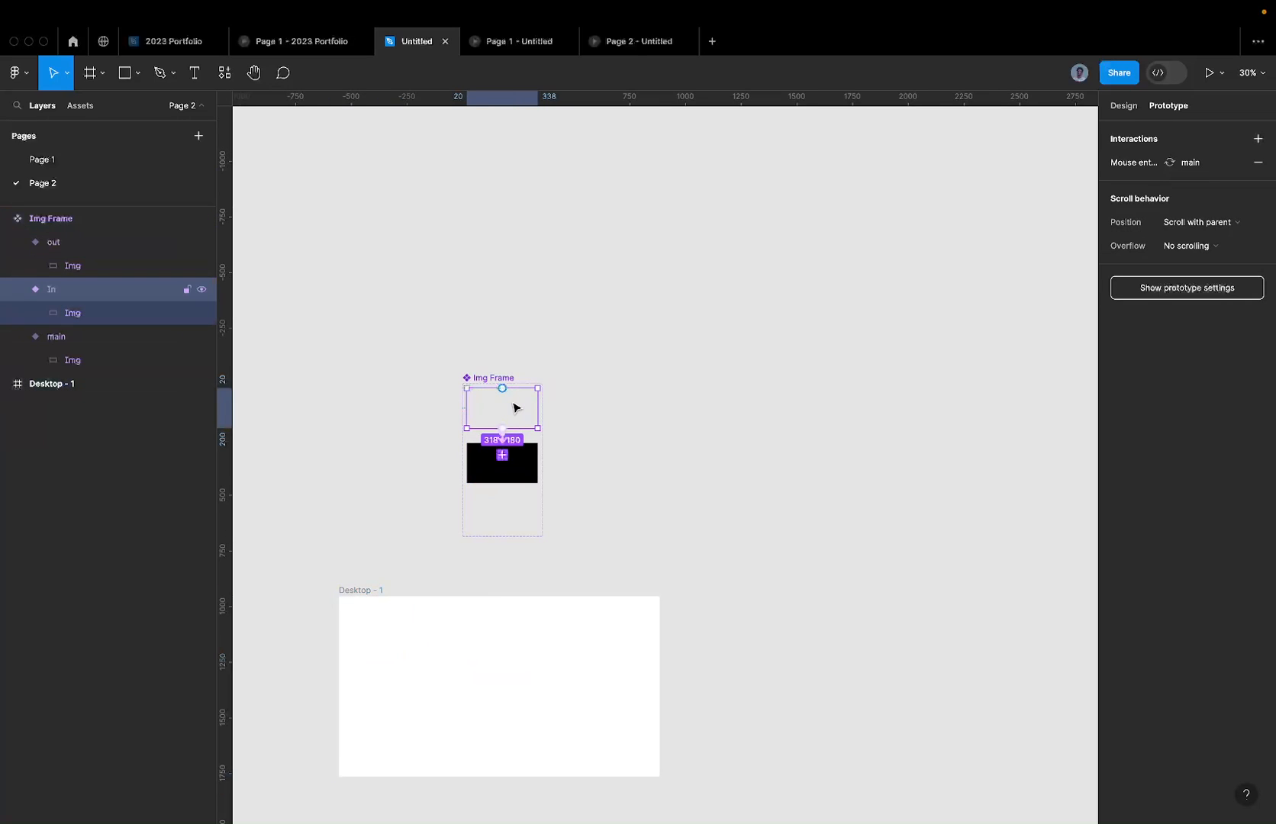
left_click(703, 378)
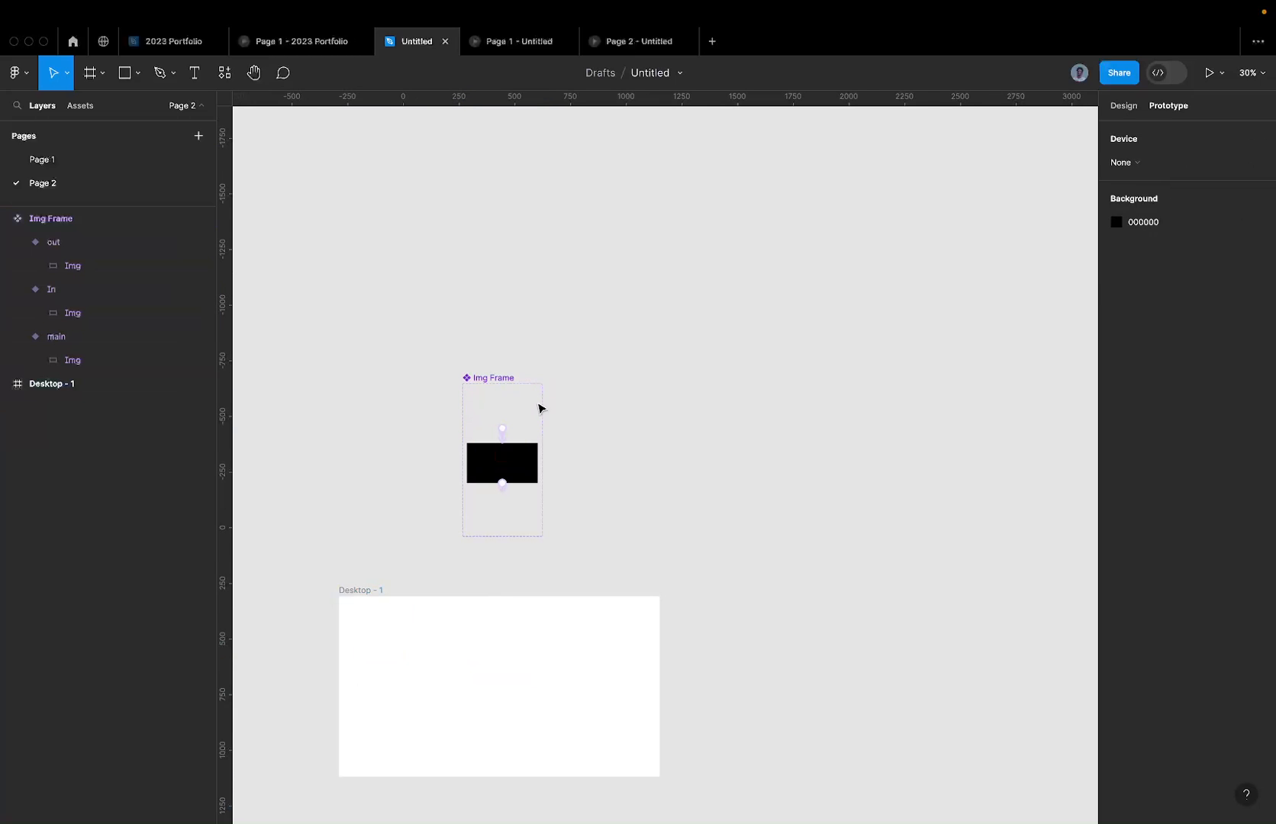
left_click(502, 418)
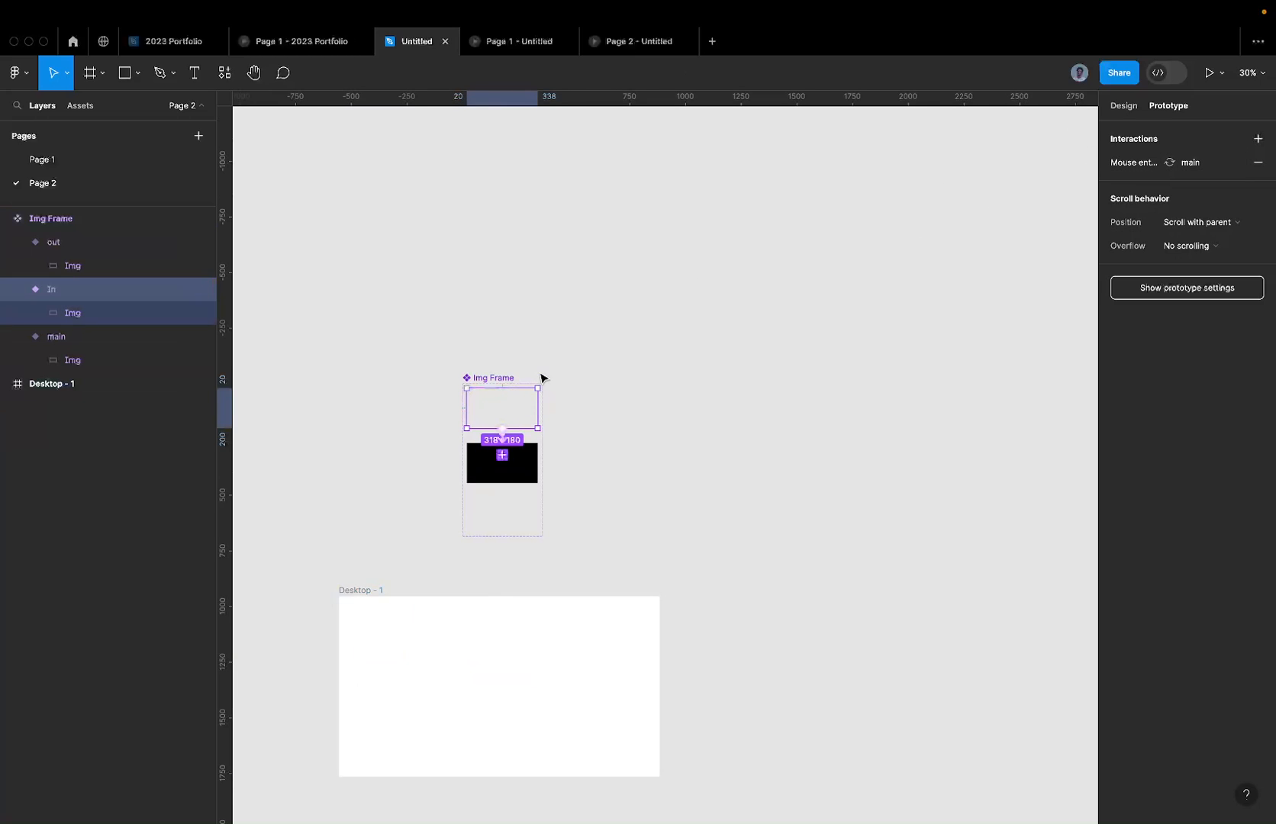
left_click(343, 594)
left_click(504, 407)
left_click(361, 594)
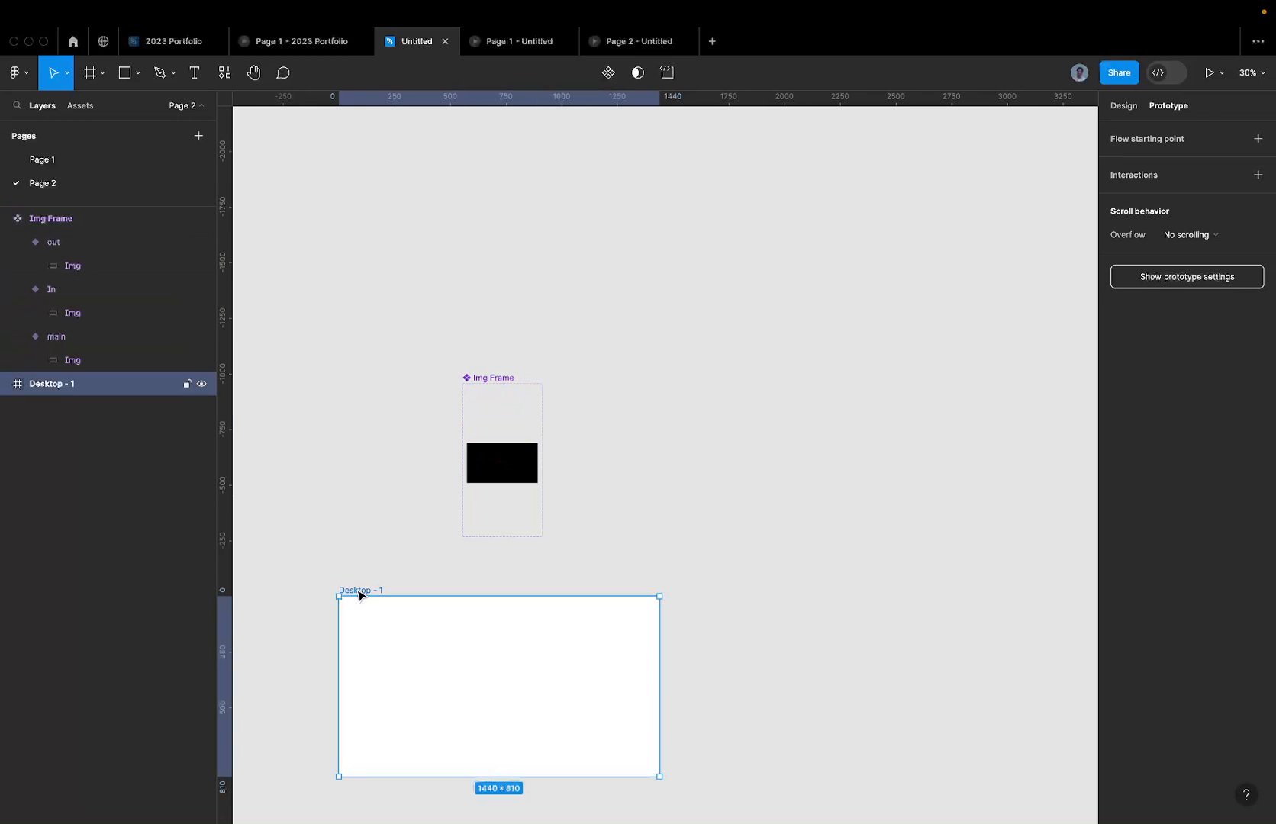
key("ctrl+v")
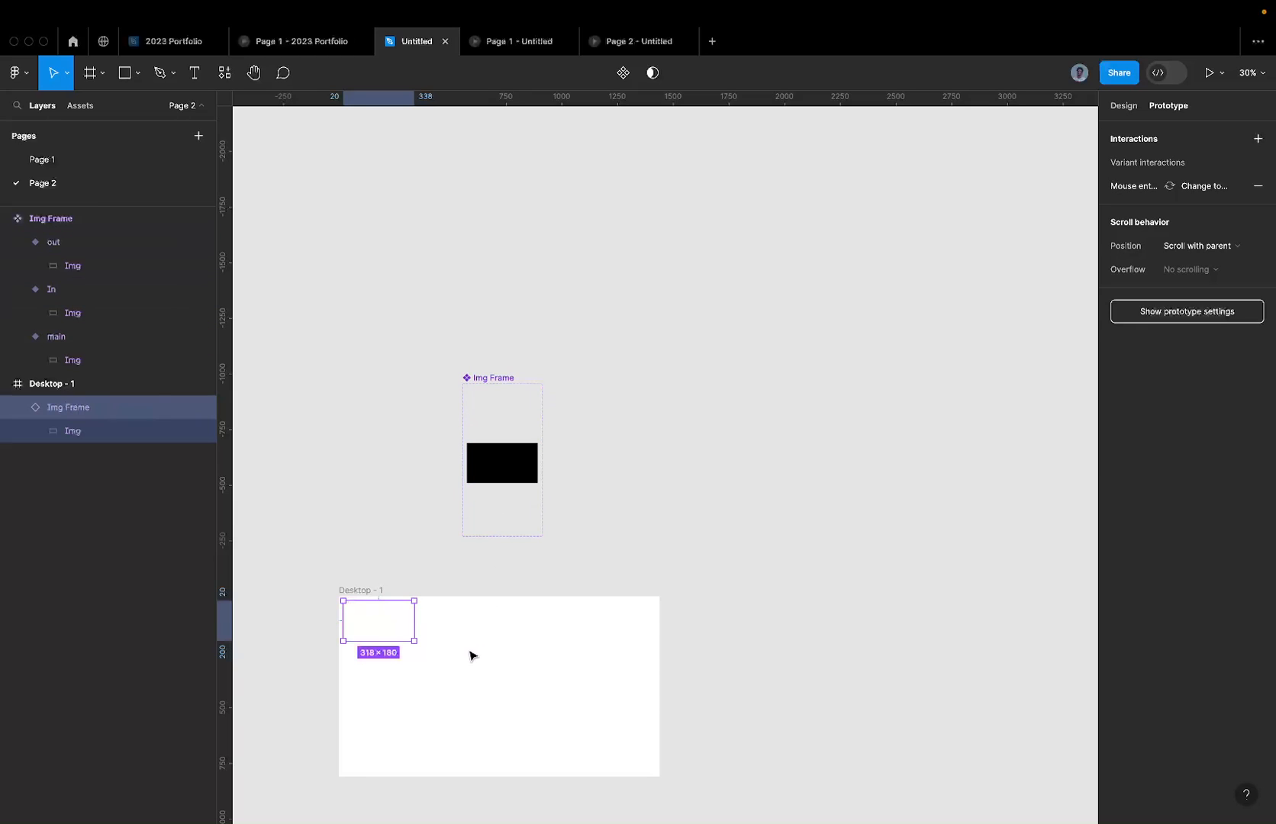
Step: Preview the Page 2 prototype's hover behaviour, compare it with the Page 1 prototype, and return to the Untitled design file
left_click(43, 388)
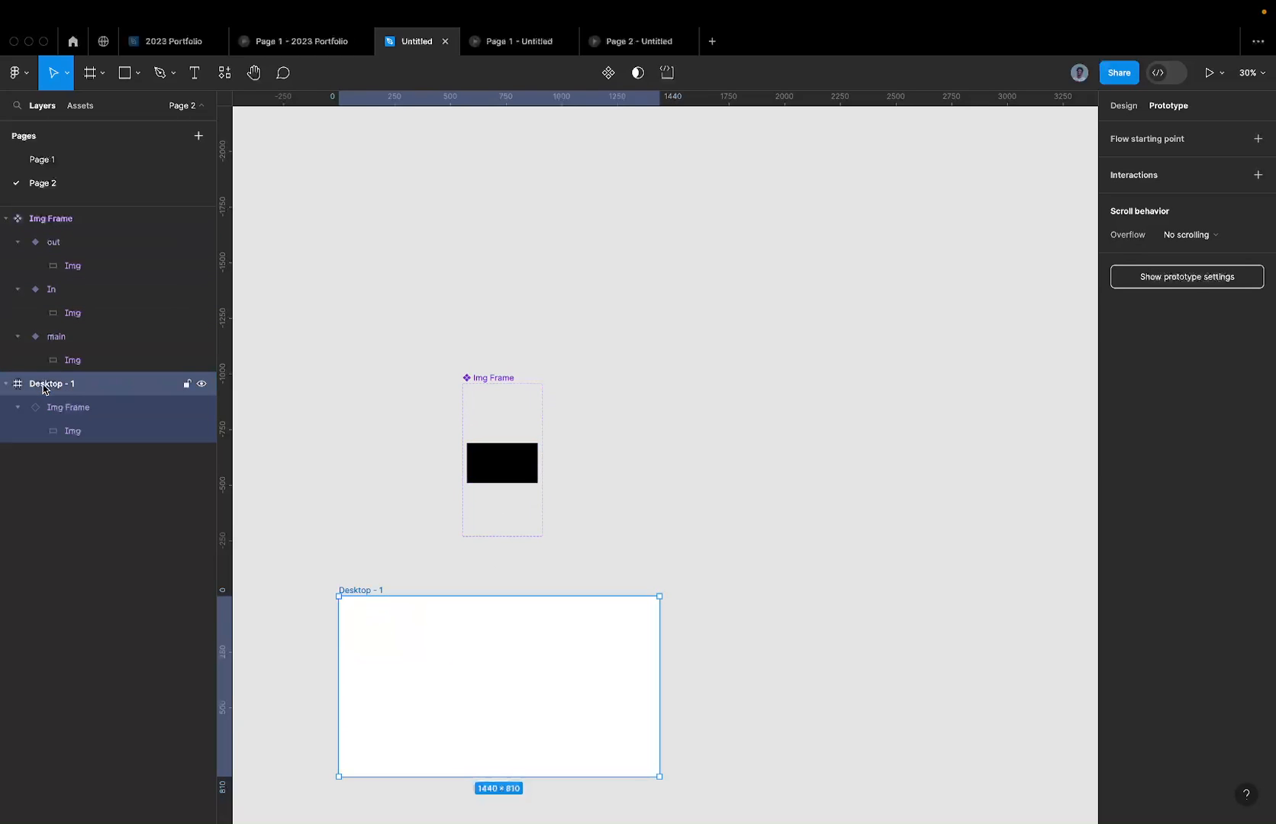
left_click(95, 412)
left_click(1209, 73)
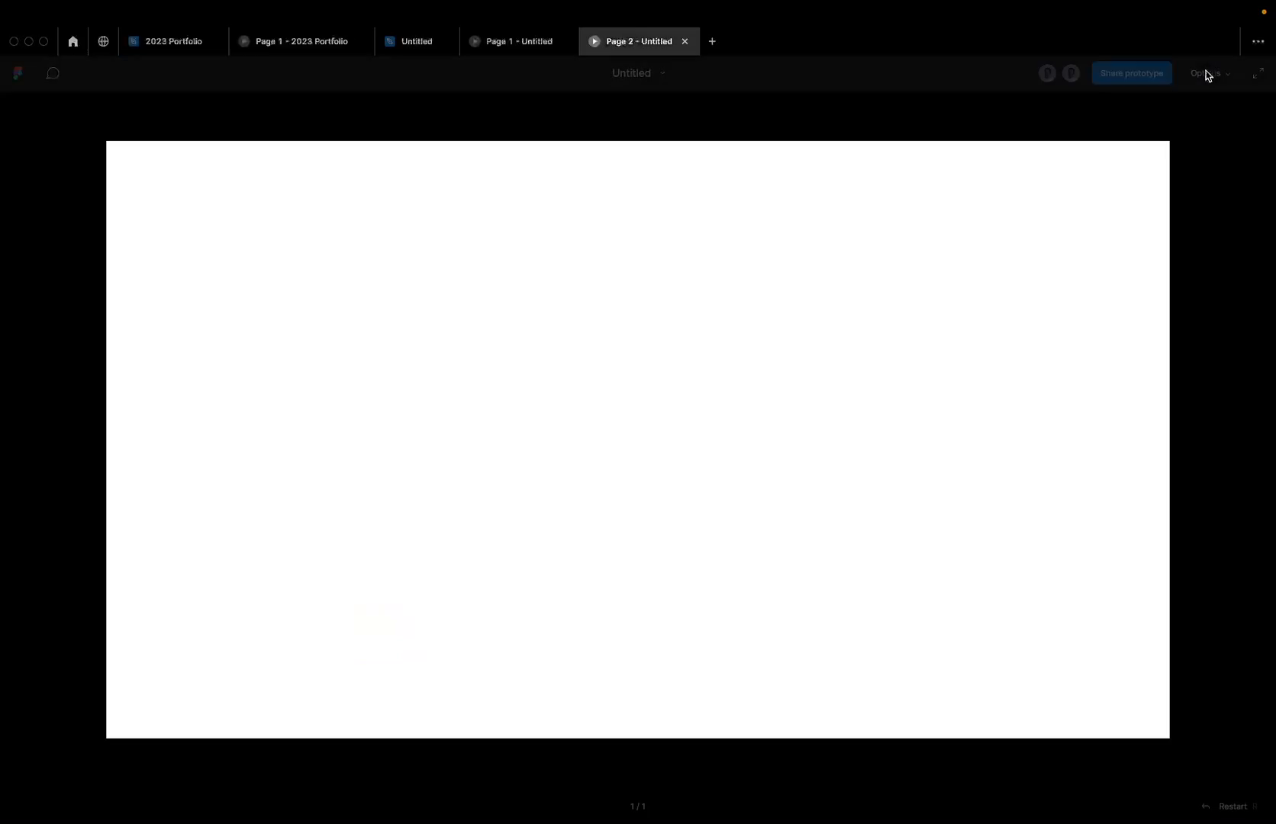
mouse_move(280, 202)
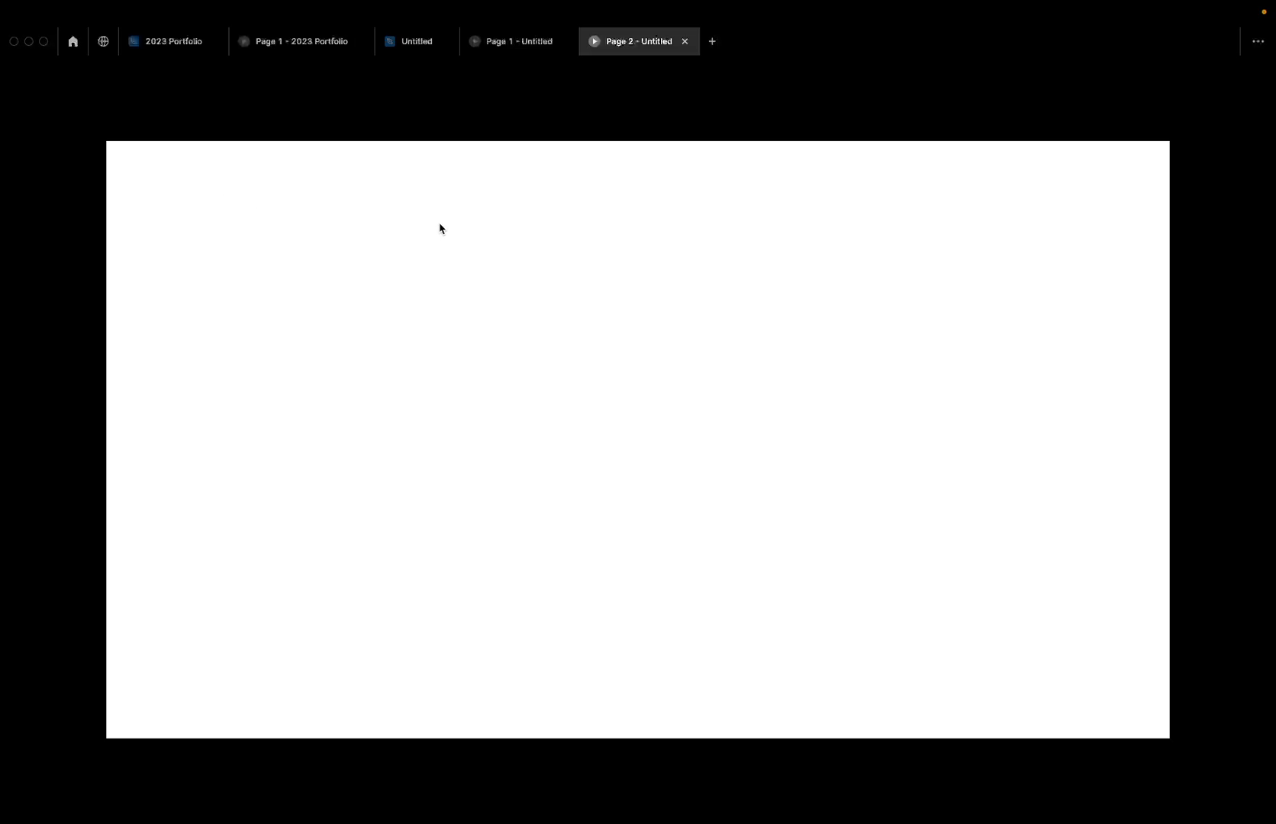
mouse_move(558, 97)
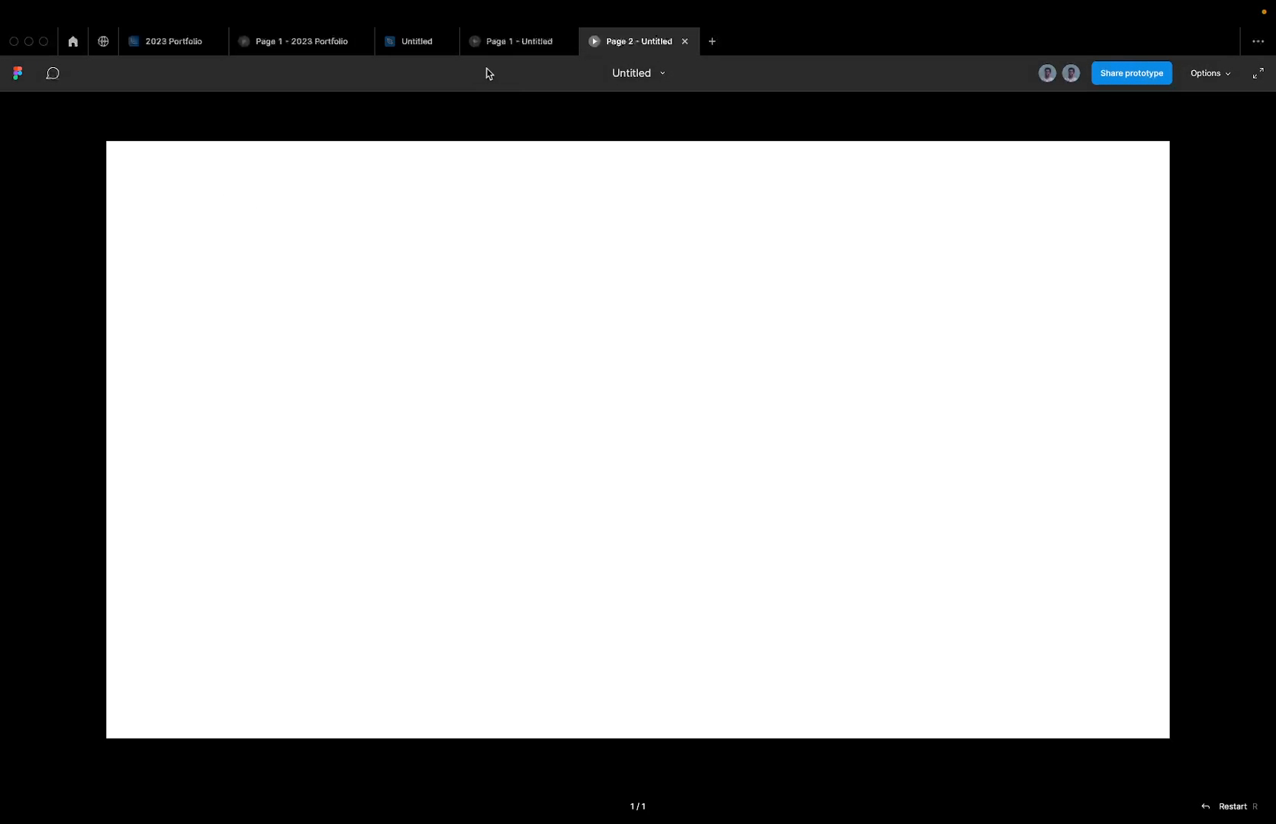
left_click(506, 48)
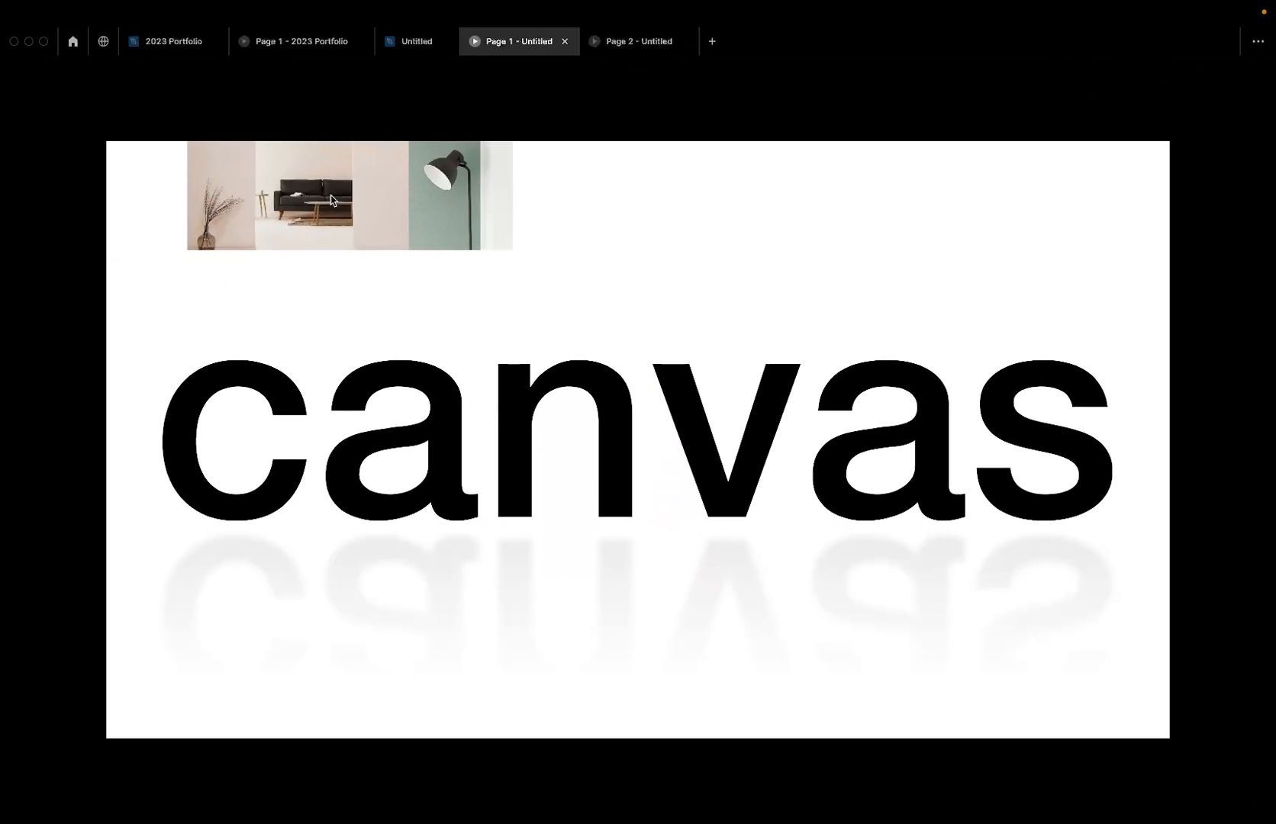
left_click(409, 44)
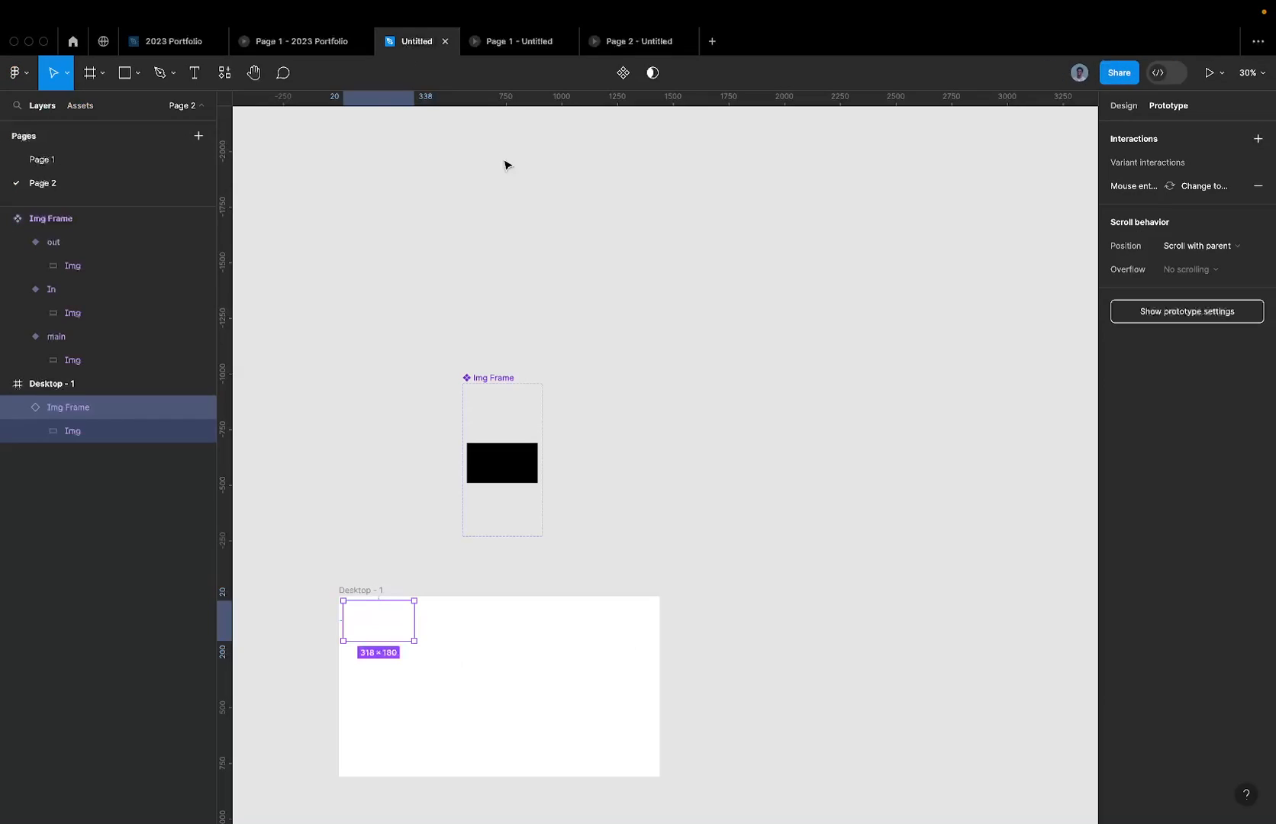
Step: Connect the out variant to the In variant with an After delay interaction using the Instant animation
left_click(502, 509)
scroll(498, 508, "up", 3)
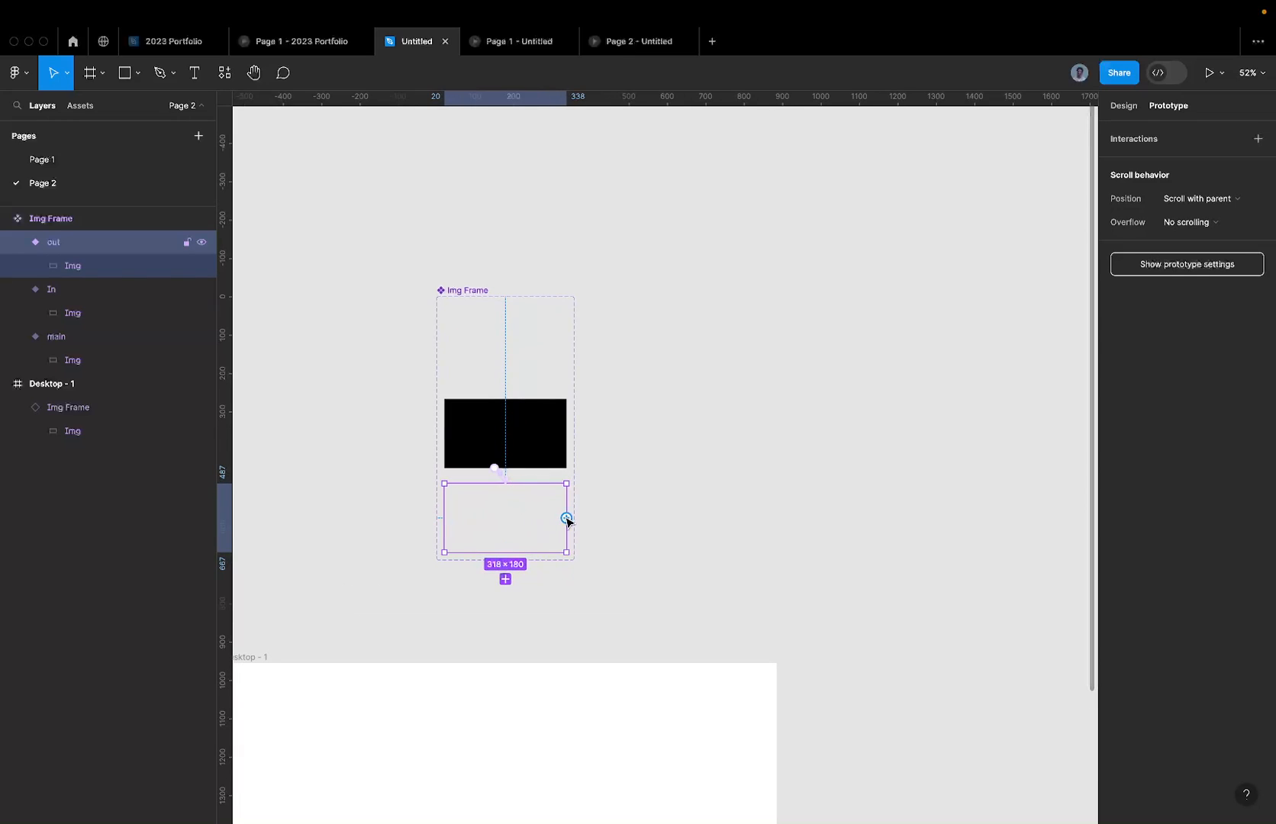
left_click_drag(566, 519, 521, 356)
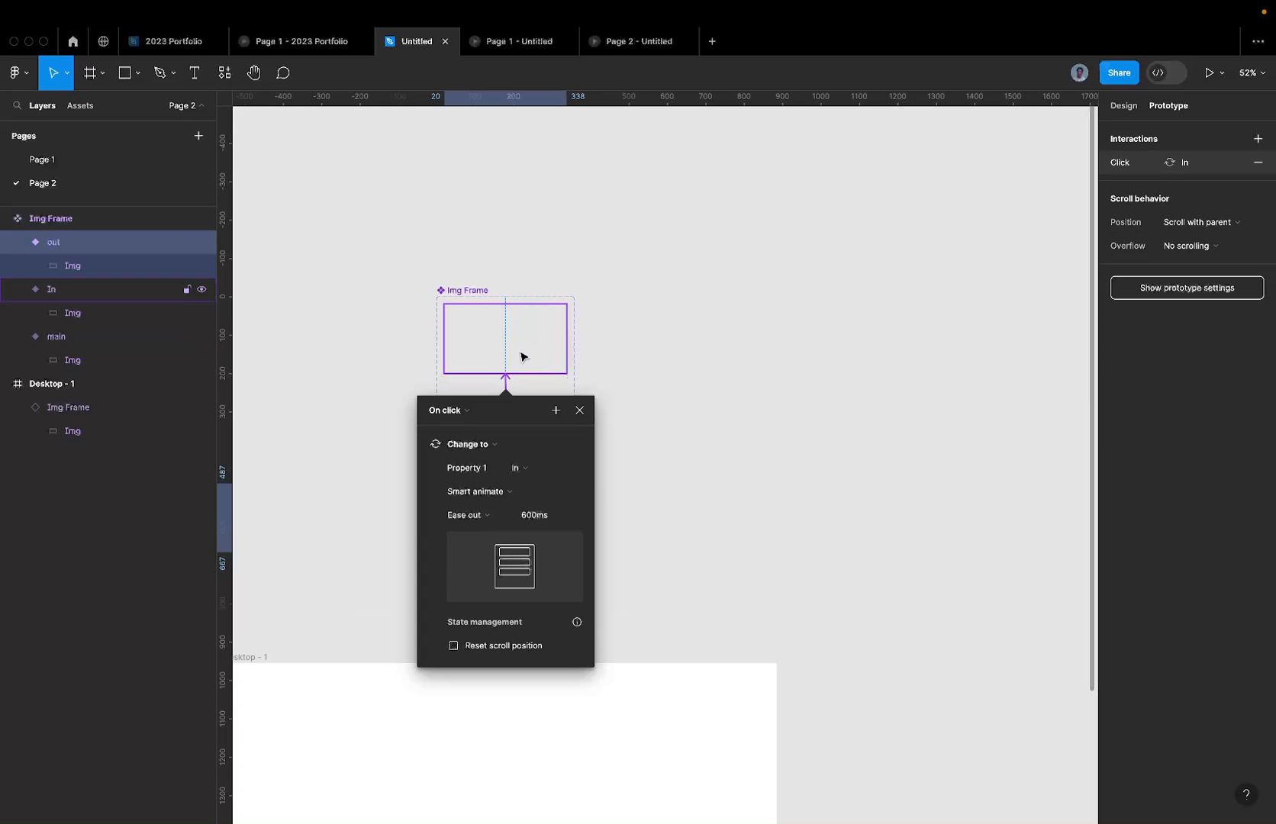
left_click(470, 410)
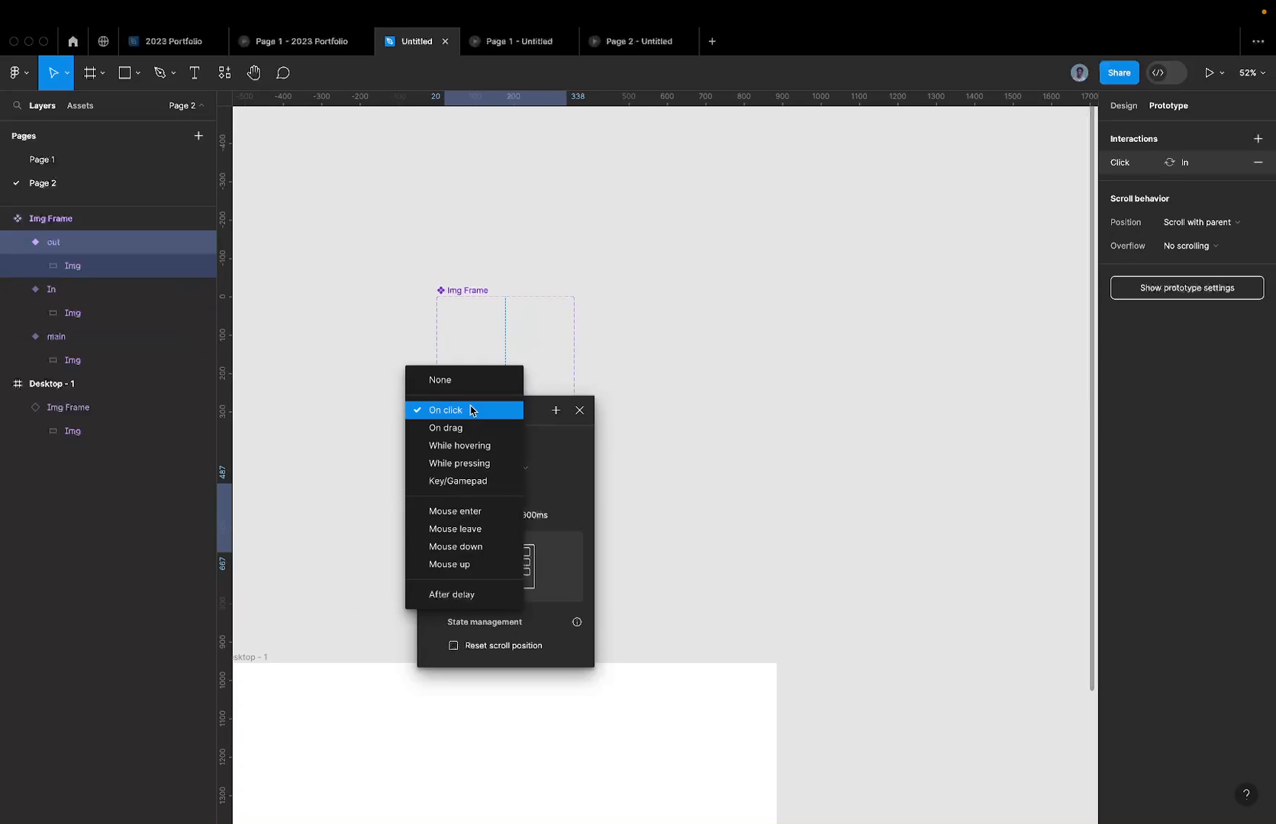
left_click(454, 595)
left_click(496, 525)
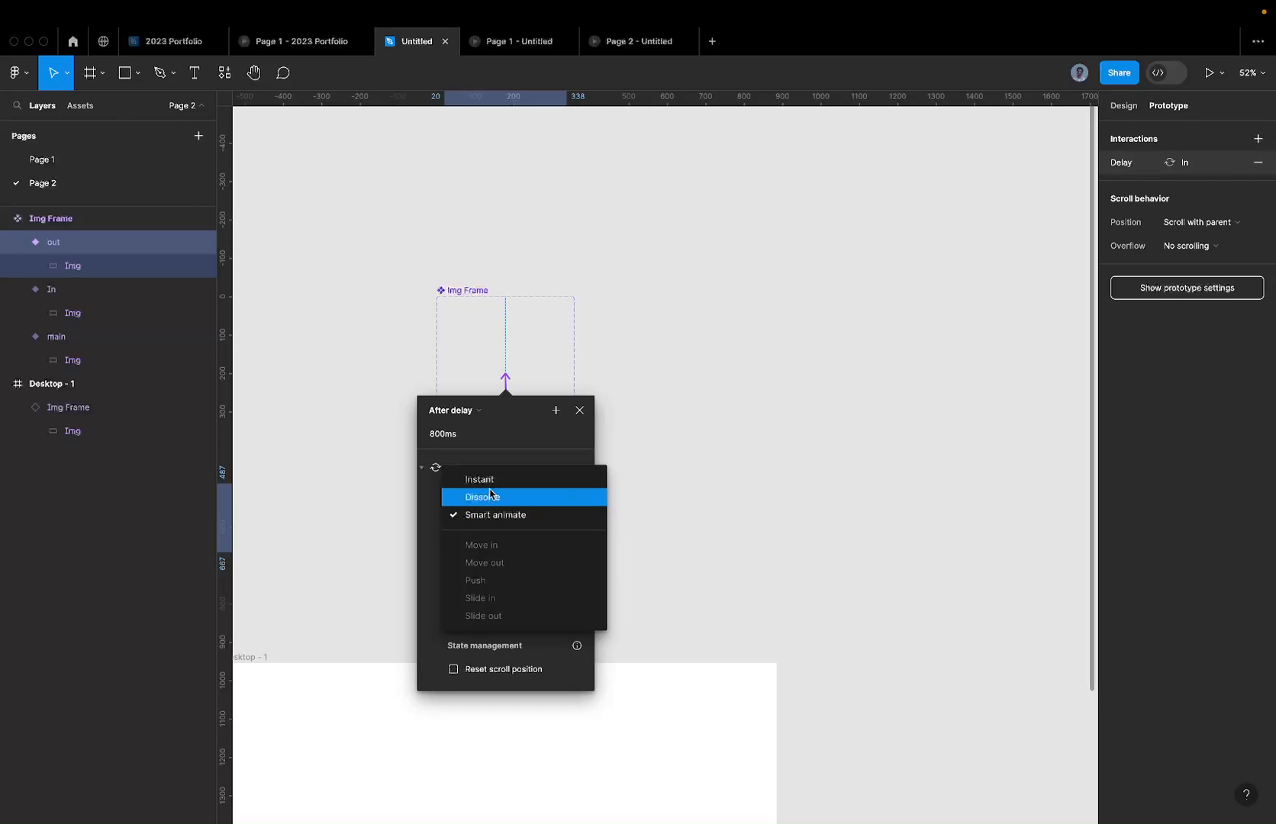
left_click(493, 480)
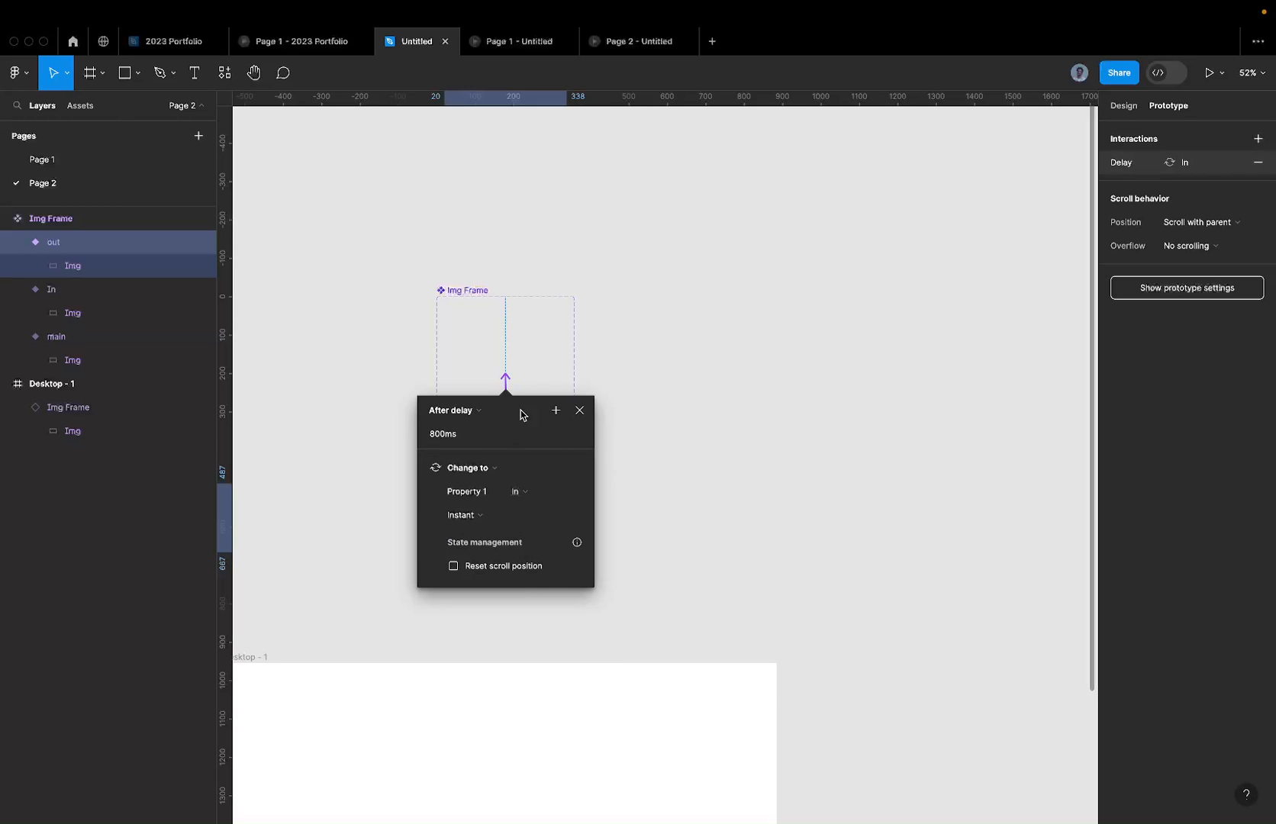
key("Escape")
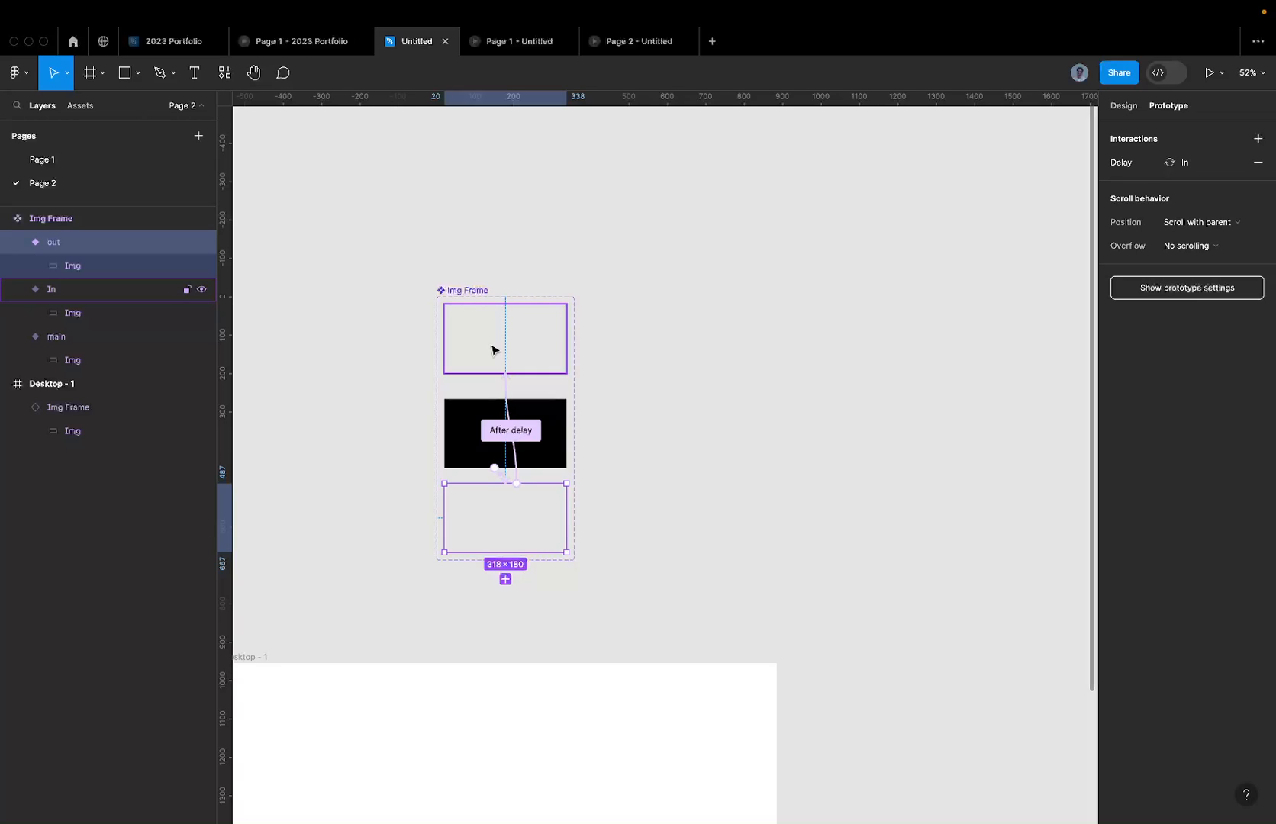
Step: Set the delay of the out variant's After delay interaction to 1 ms
left_click(492, 350)
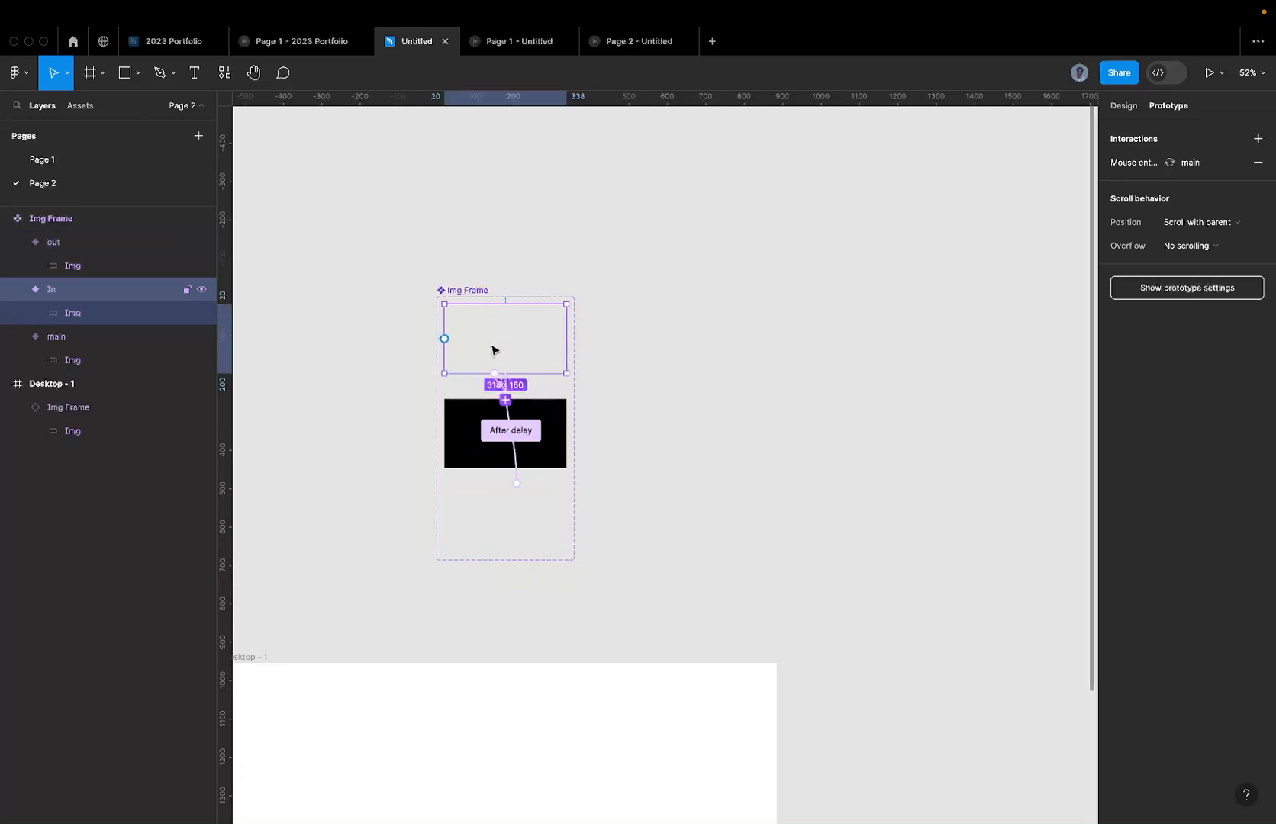
left_click(483, 511)
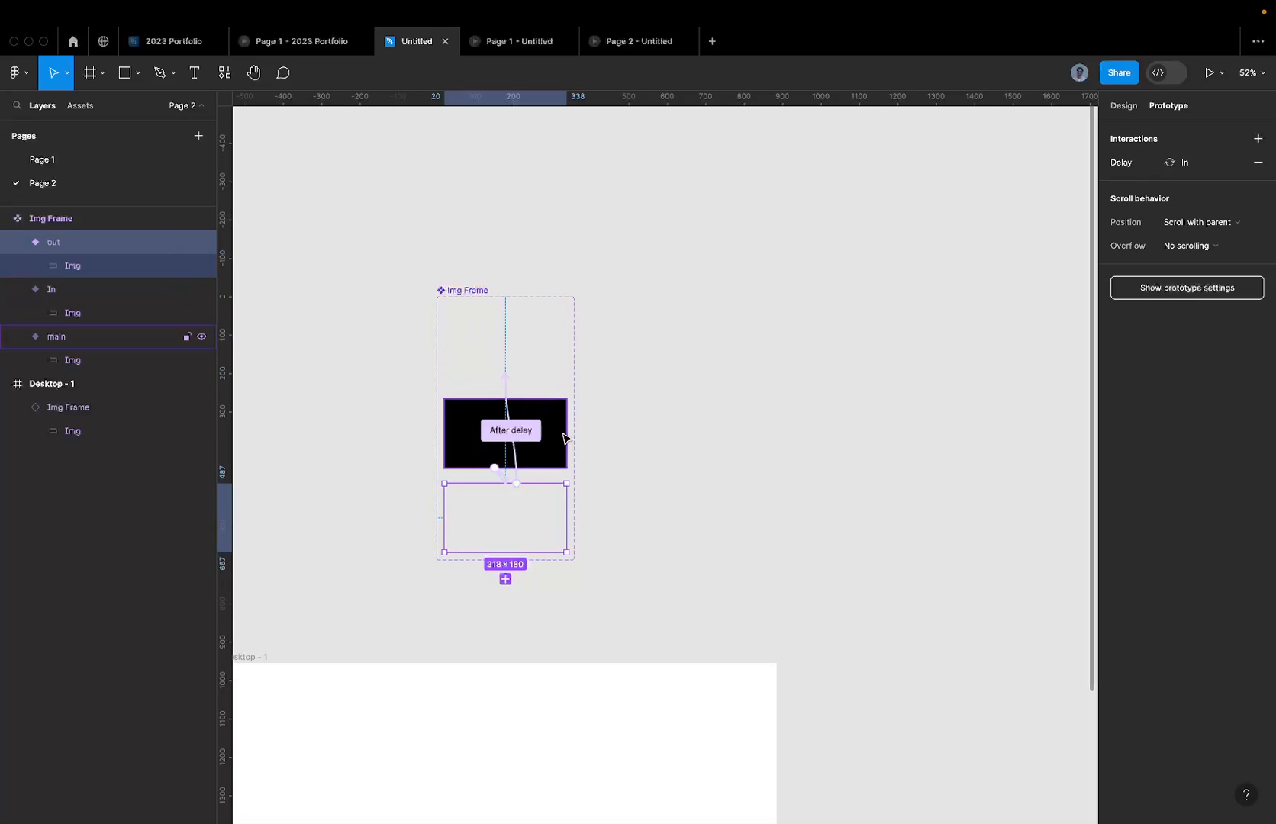
left_click(512, 455)
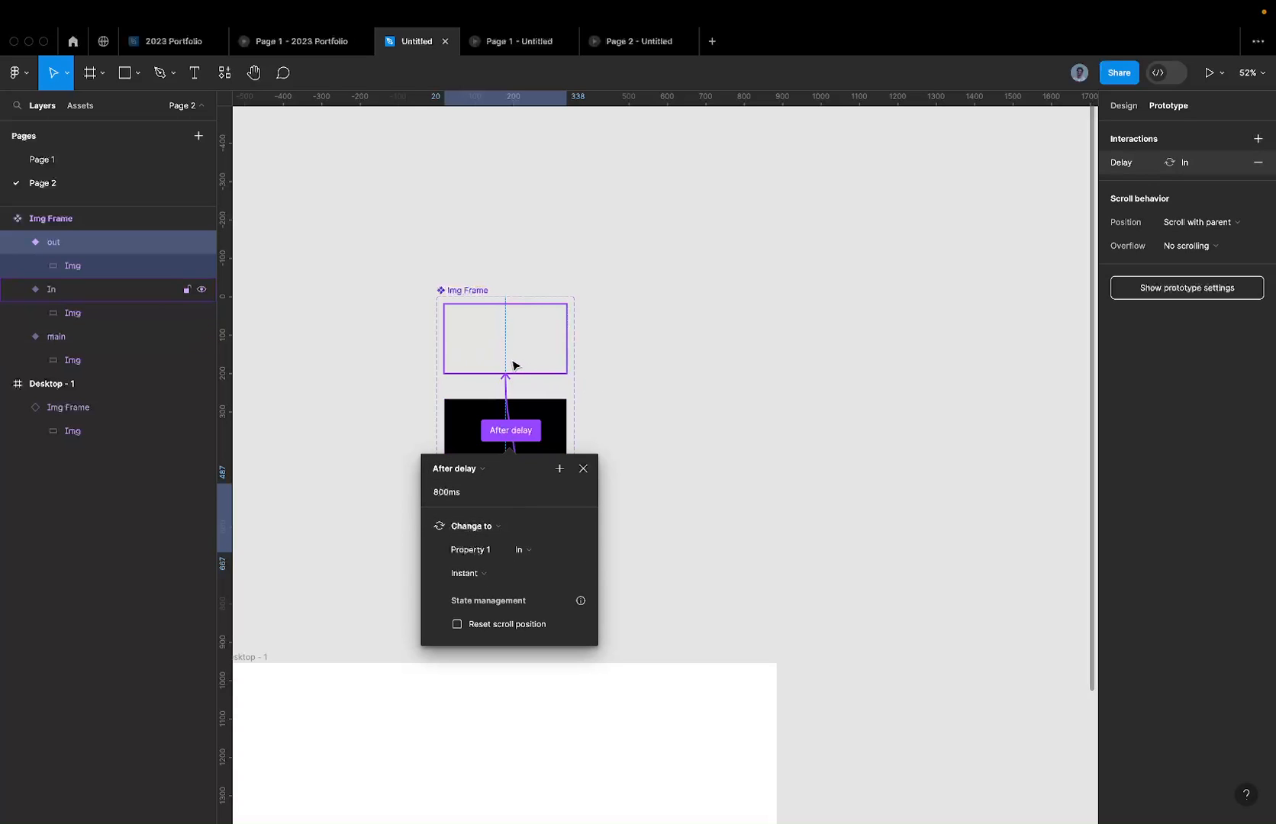
left_click(468, 493)
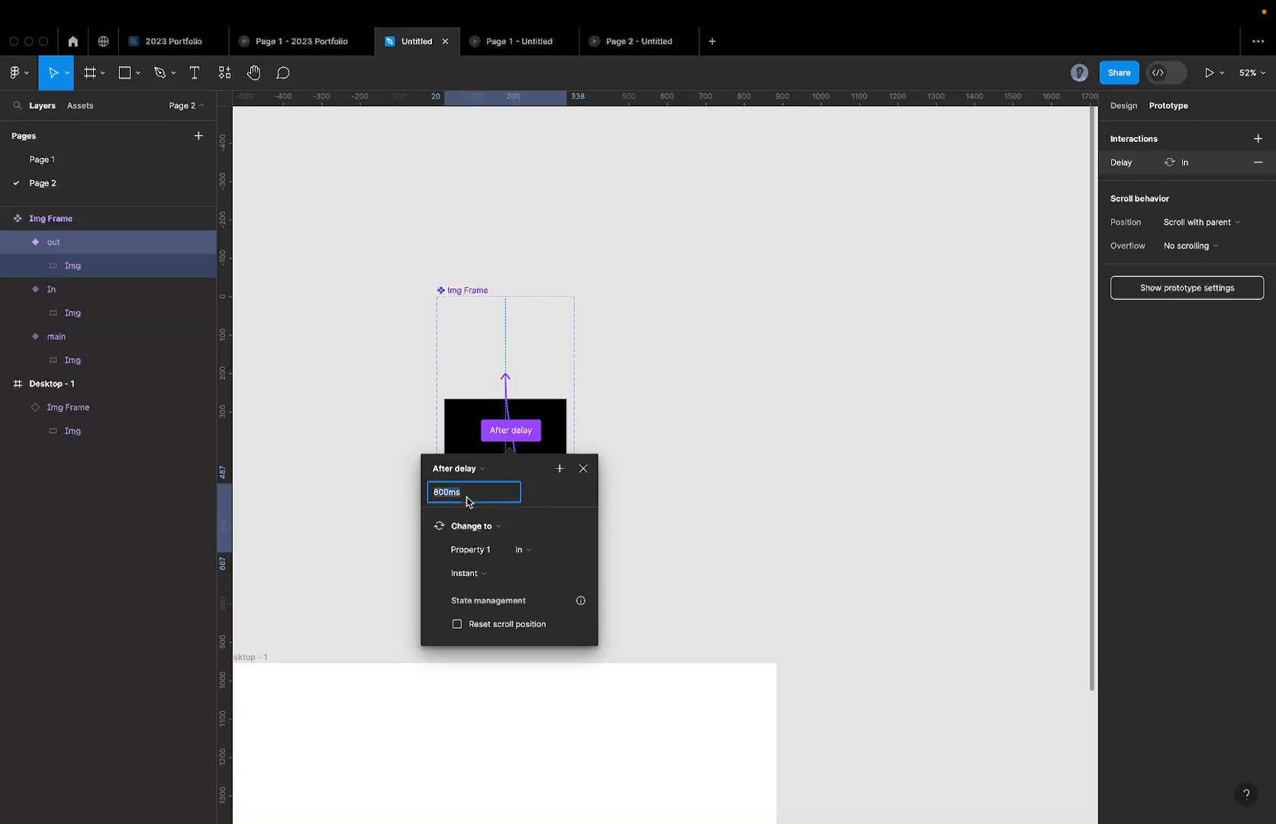
type("1")
key("Return")
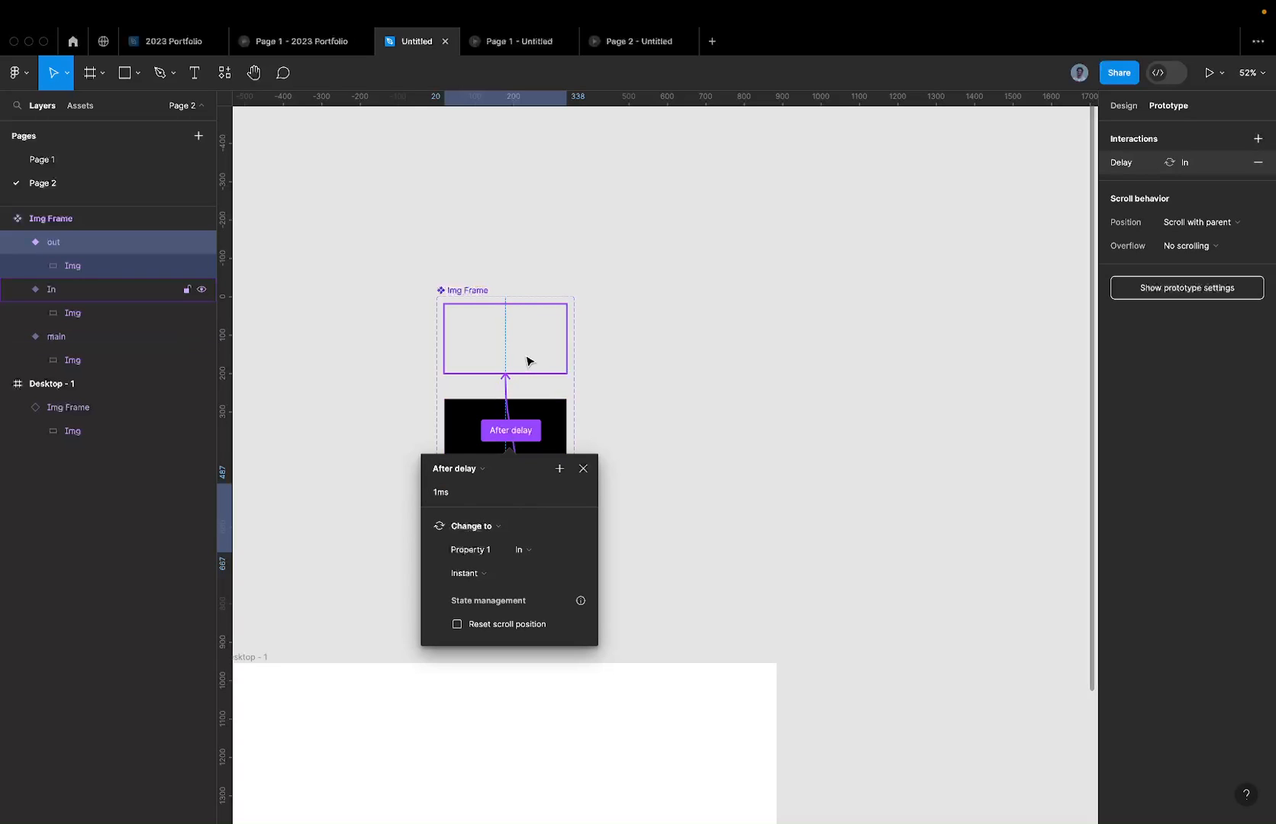
Step: Review the main variant's interaction and the out variant's After delay interaction in the Img Frame component set
left_click(462, 427)
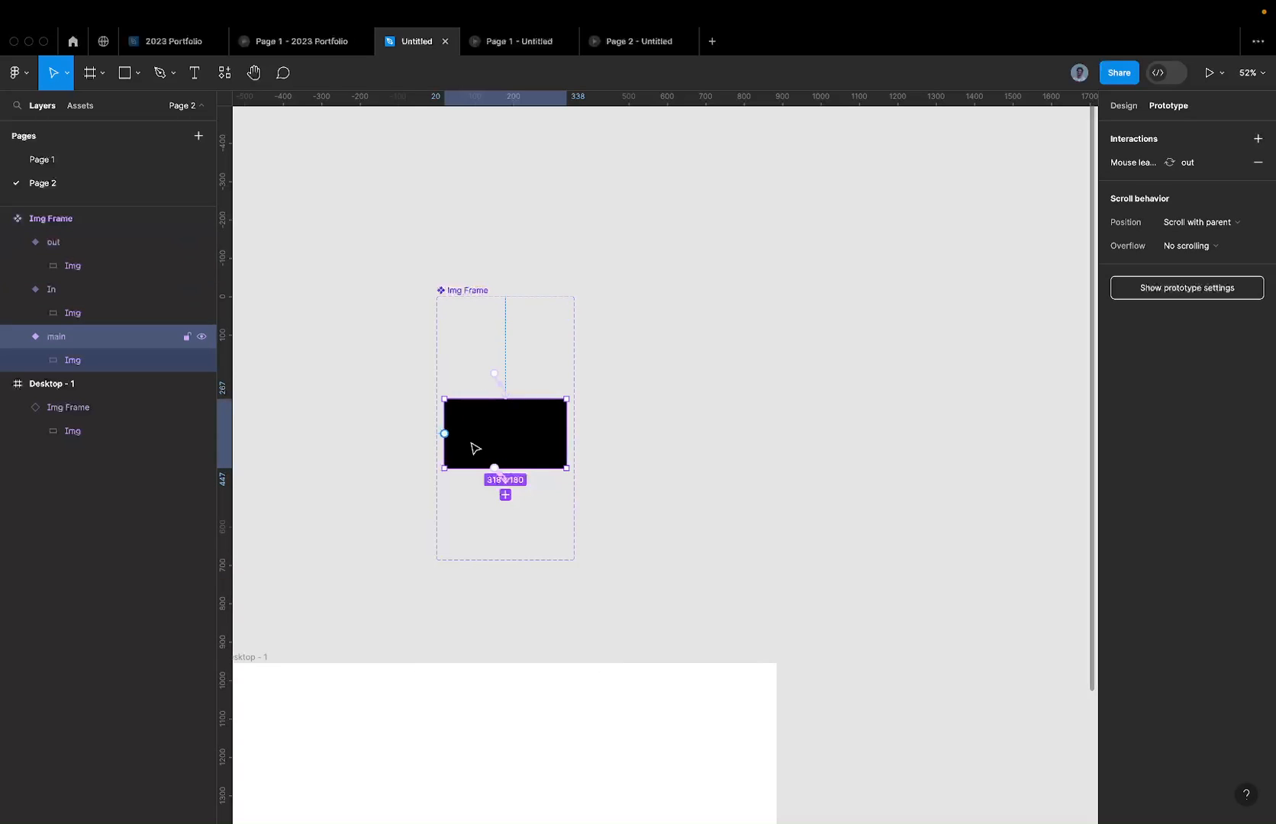
left_click(481, 521)
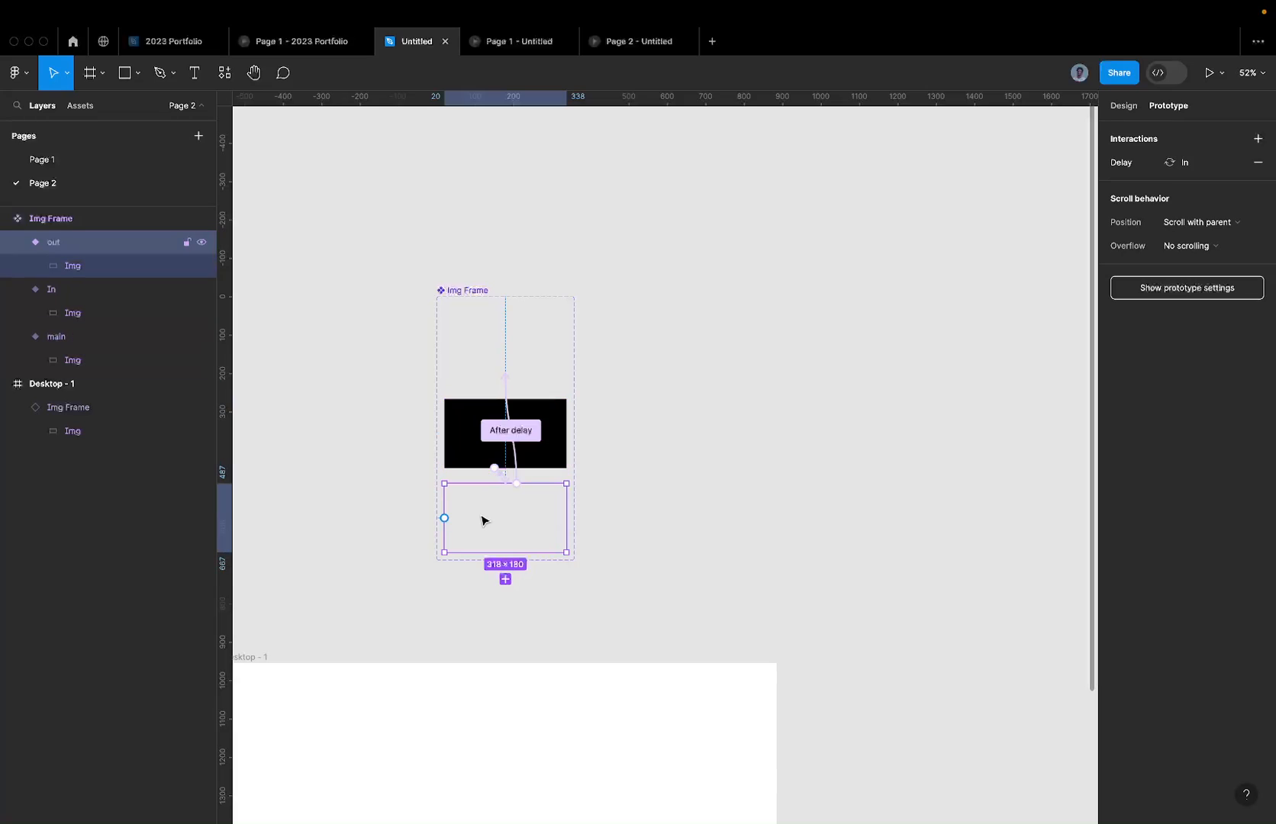
left_click(506, 393)
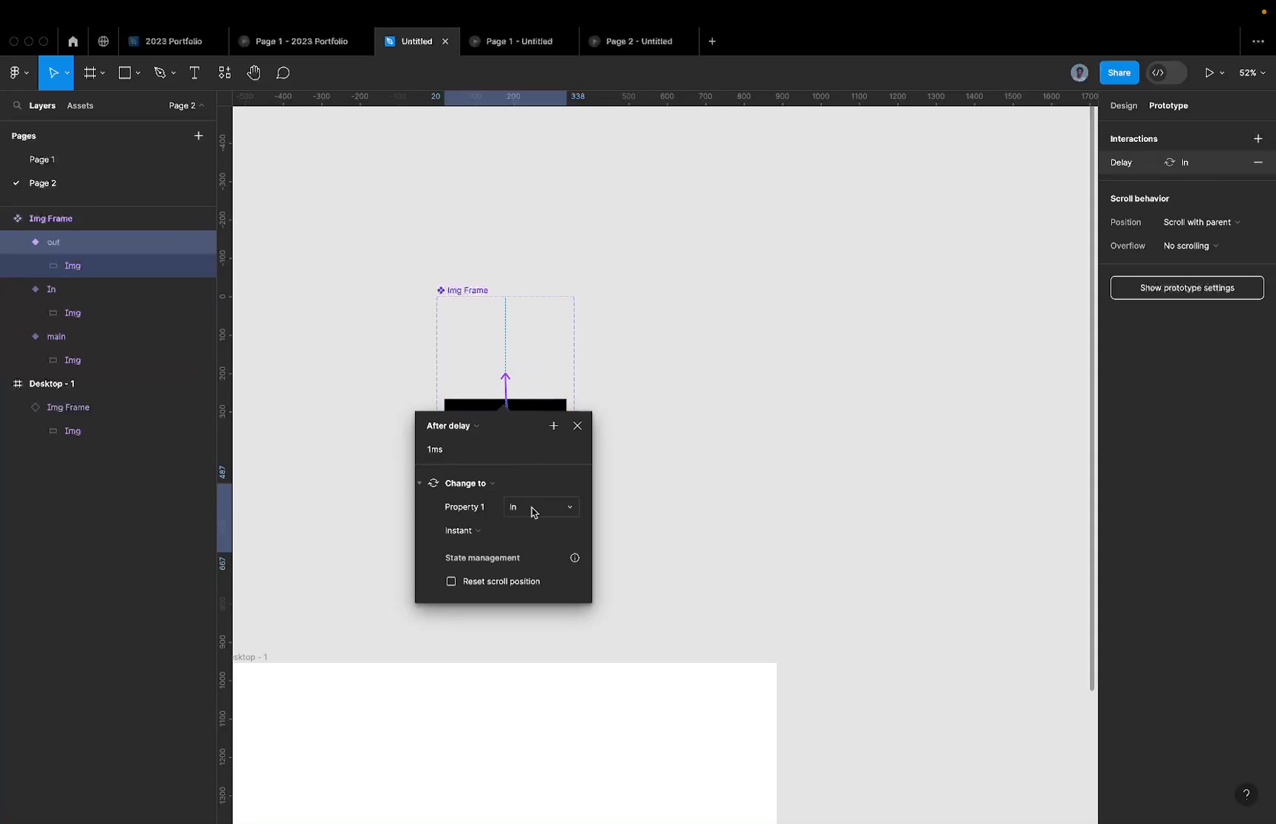
Step: Switch to the Page 2 prototype preview of the Untitled file and reload it
left_click(534, 46)
left_click(624, 45)
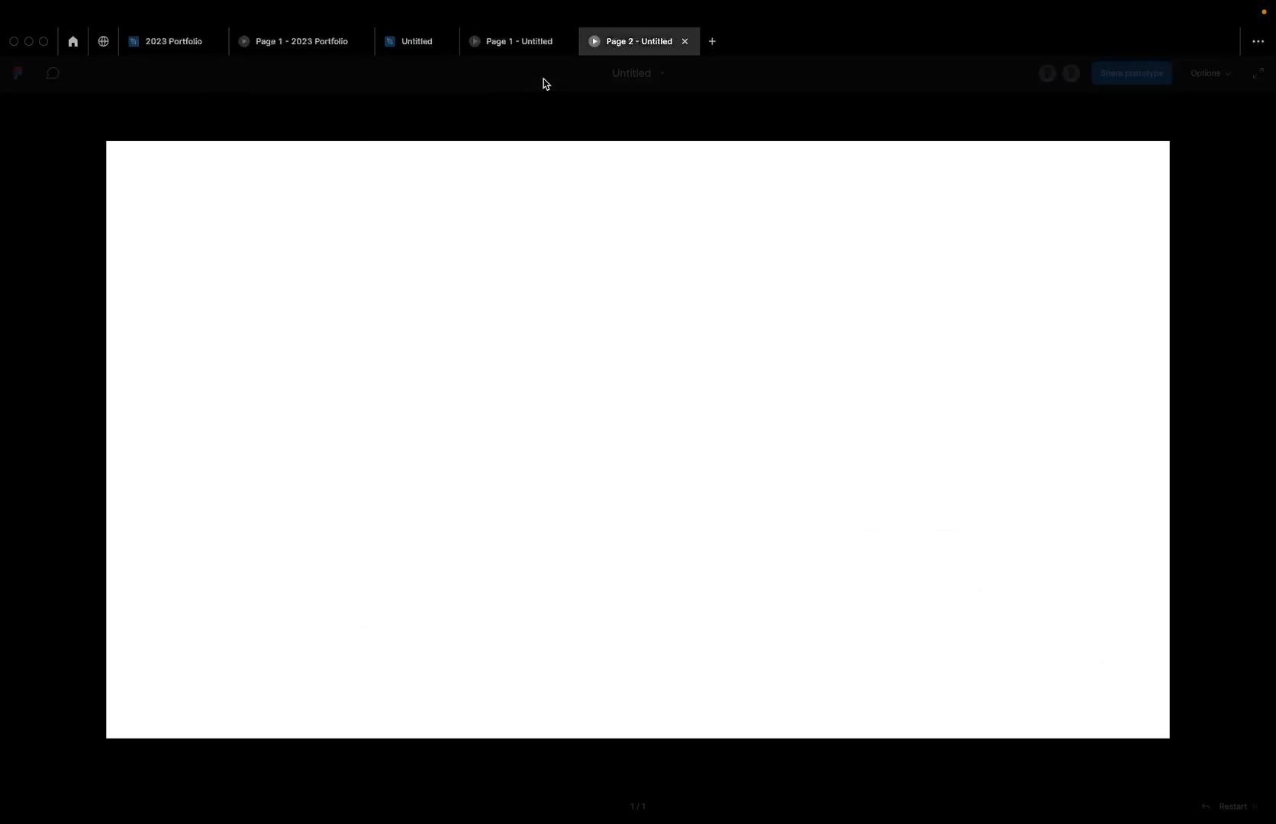
right_click(602, 45)
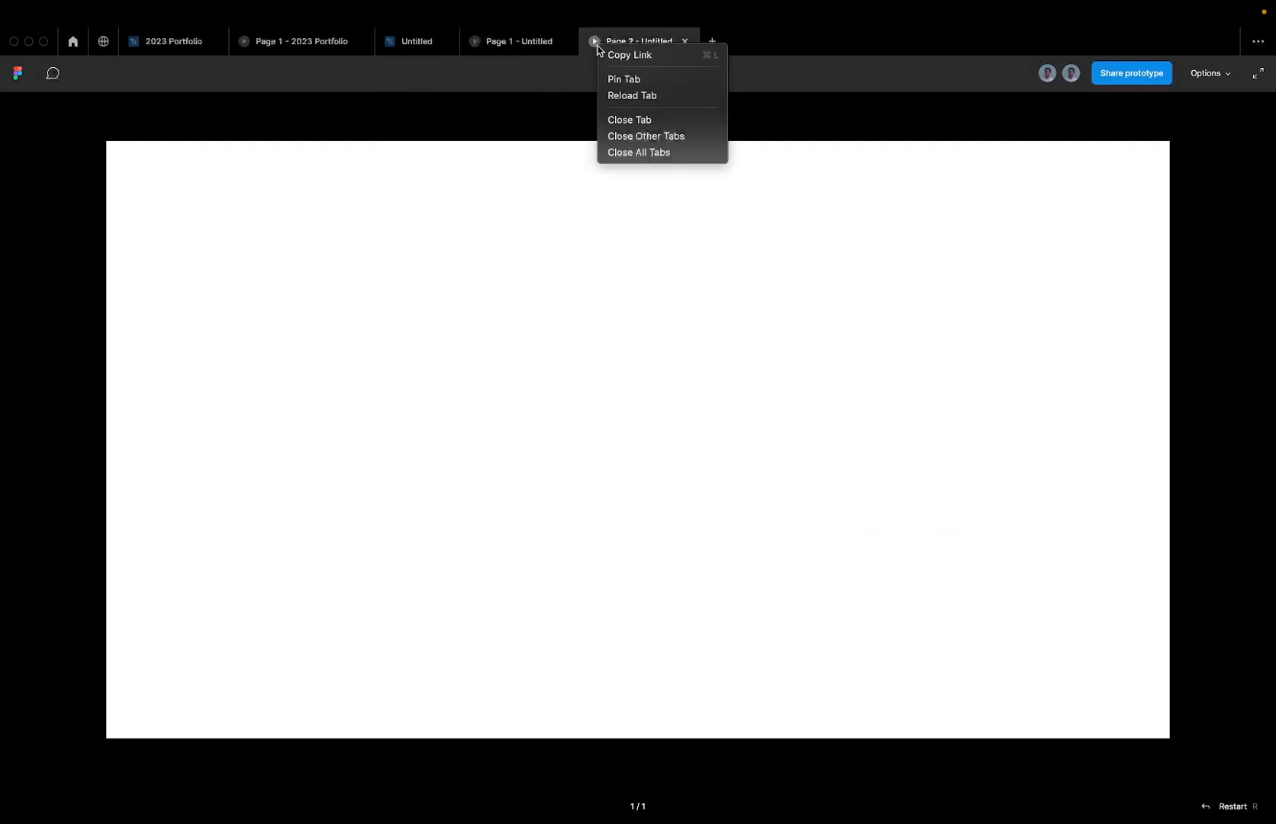
left_click(656, 96)
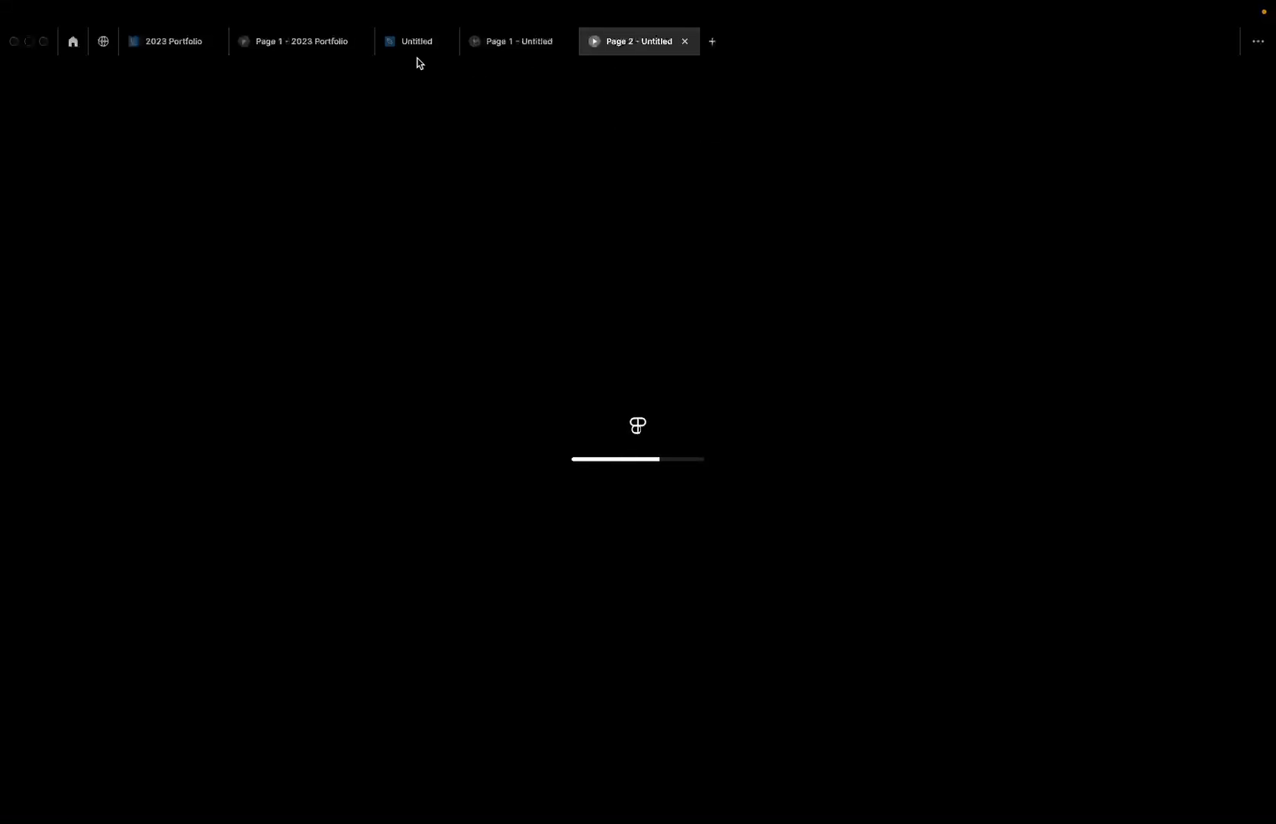
Step: Reorder the open previews so the Page 1 prototype follows the Page 2 prototype, and return to the Untitled design file
left_click(539, 42)
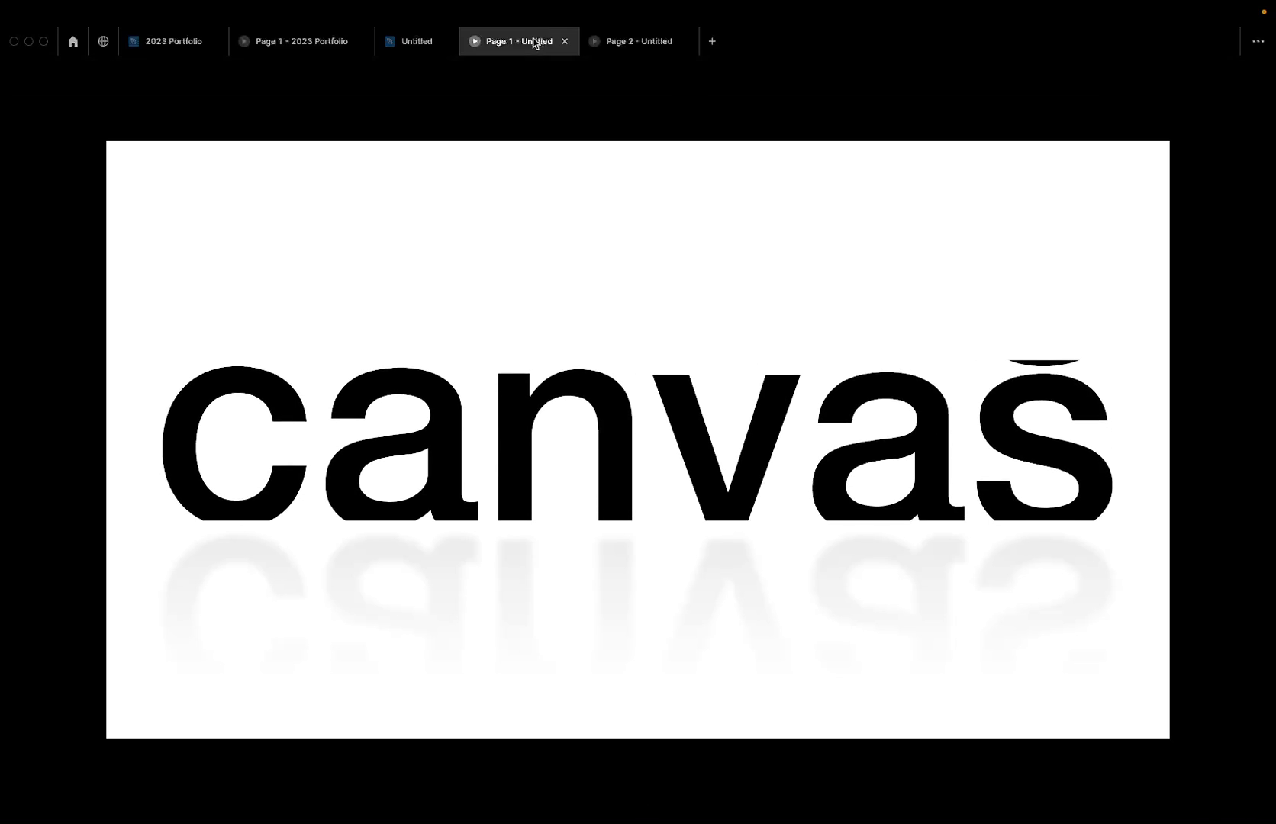
left_click_drag(540, 38, 676, 39)
left_click(507, 46)
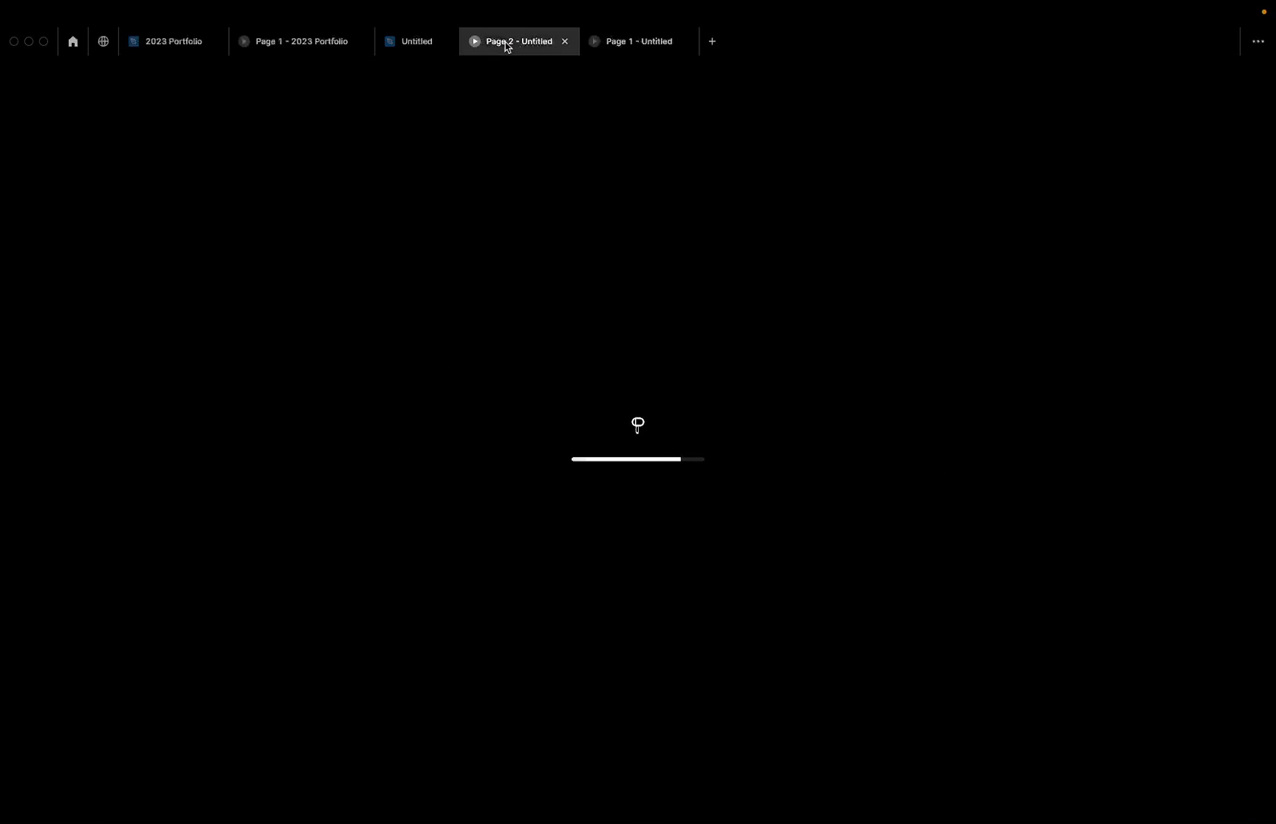
left_click(420, 45)
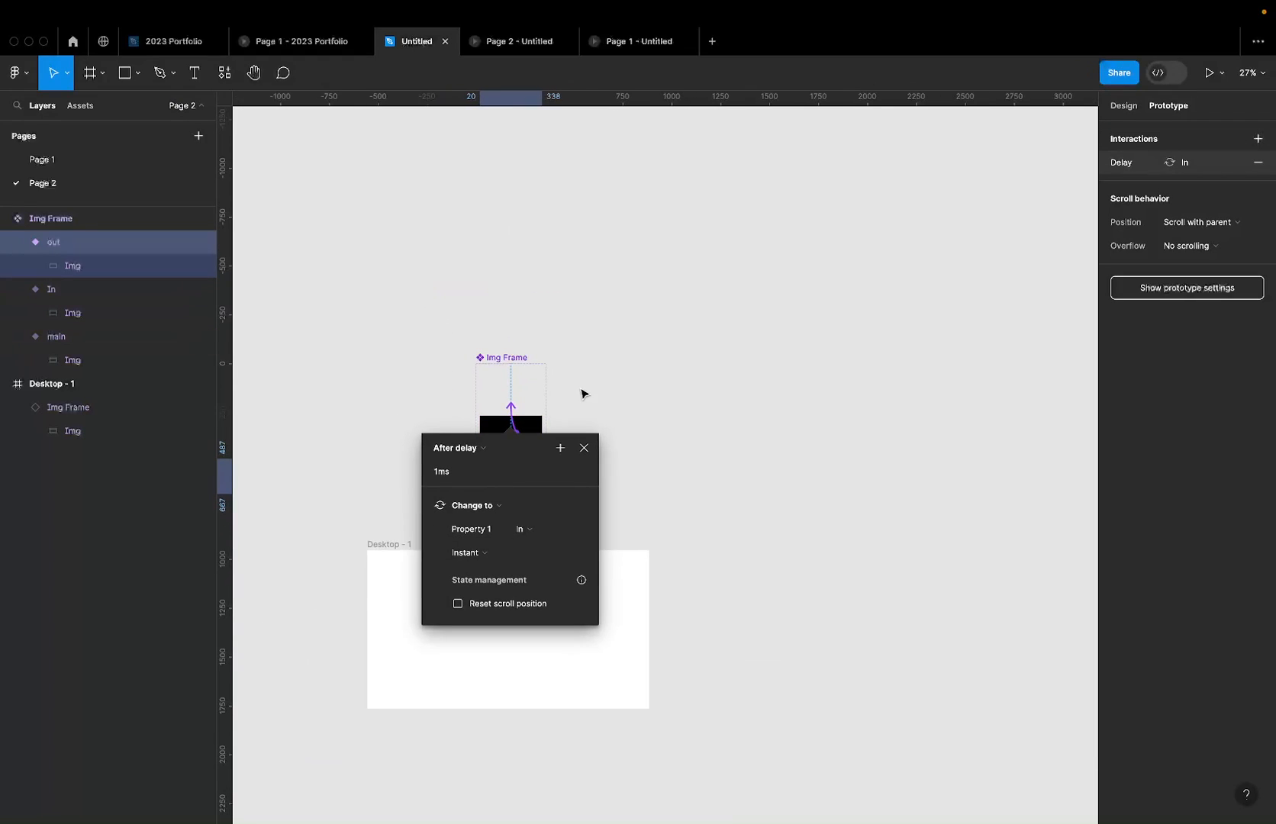
Step: Duplicate the Img Frame instance five times, spreading the copies across the Desktop - 1 frame
left_click(382, 574)
scroll(386, 574, "up", 3)
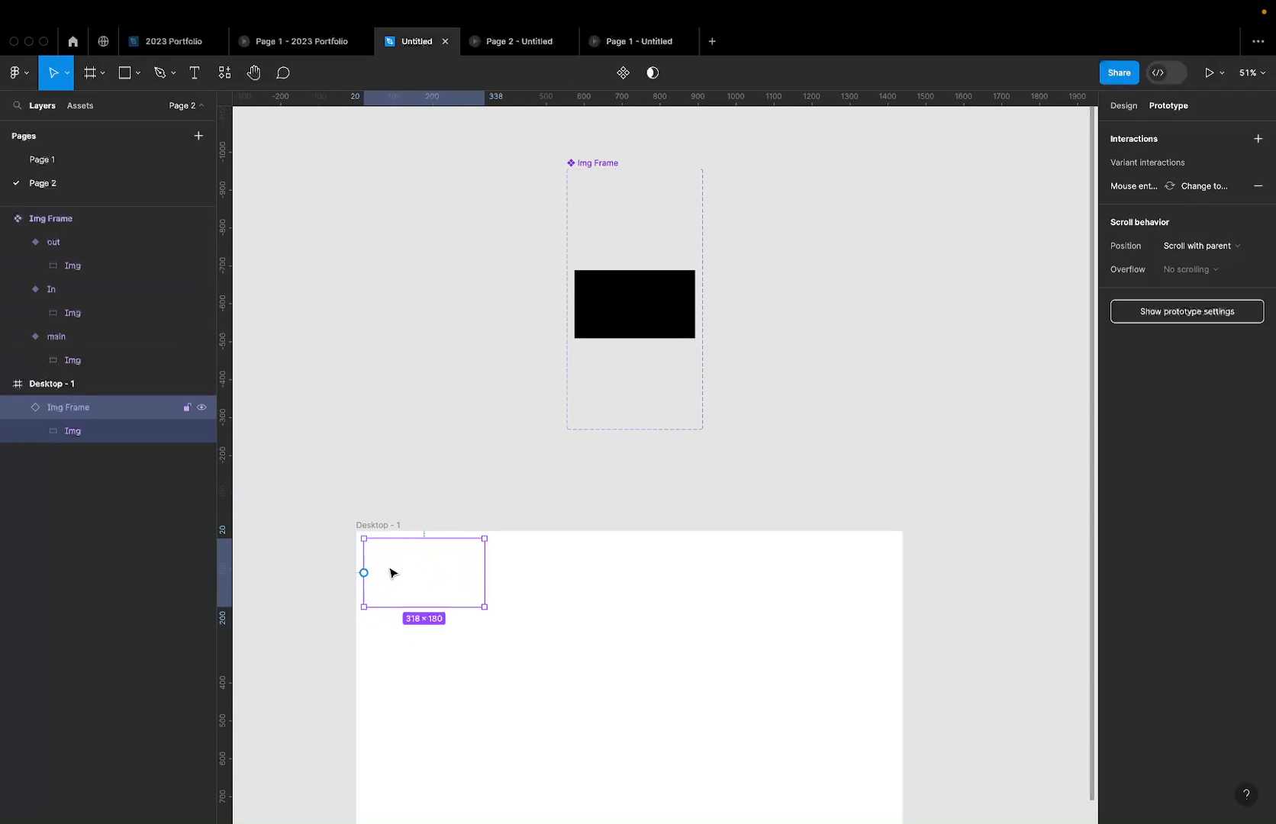
left_click_drag(390, 573, 824, 713, "alt")
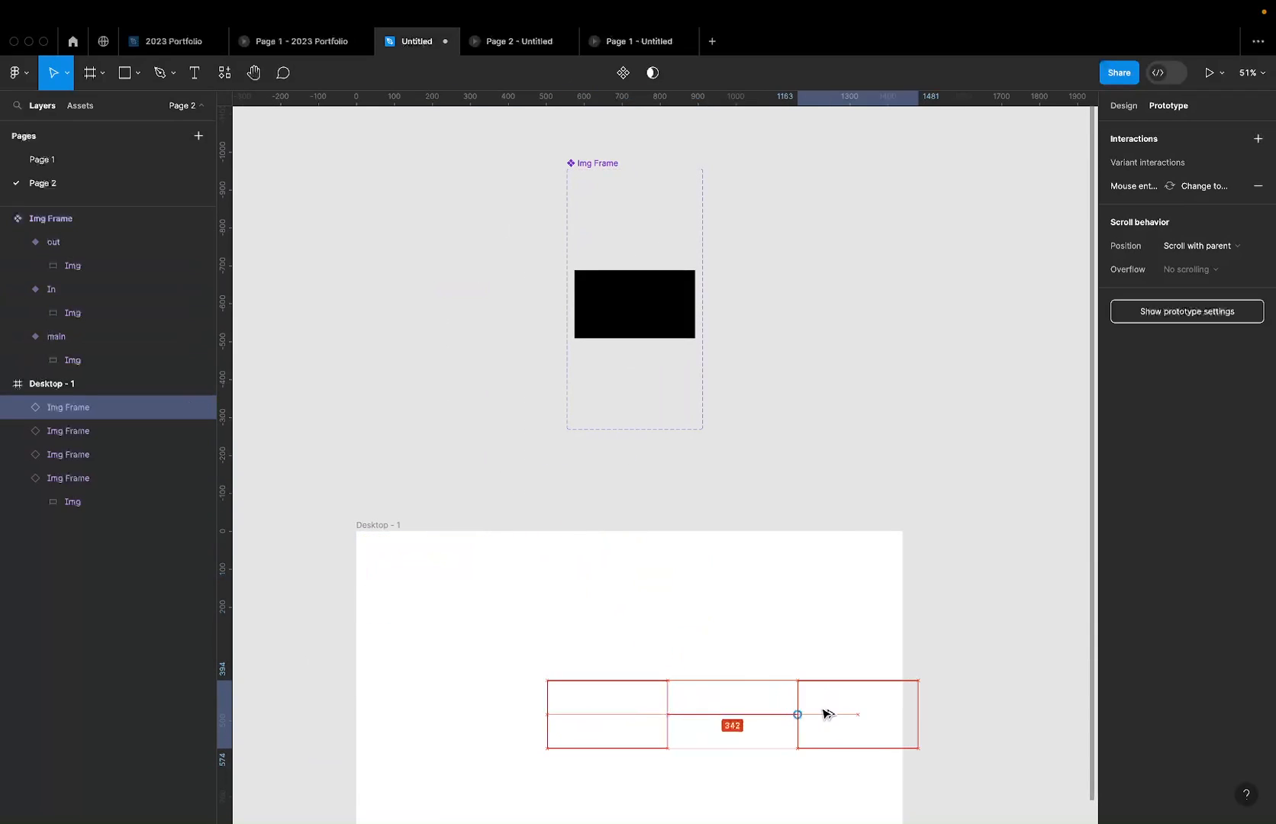
left_click_drag(644, 727, 512, 679, "alt")
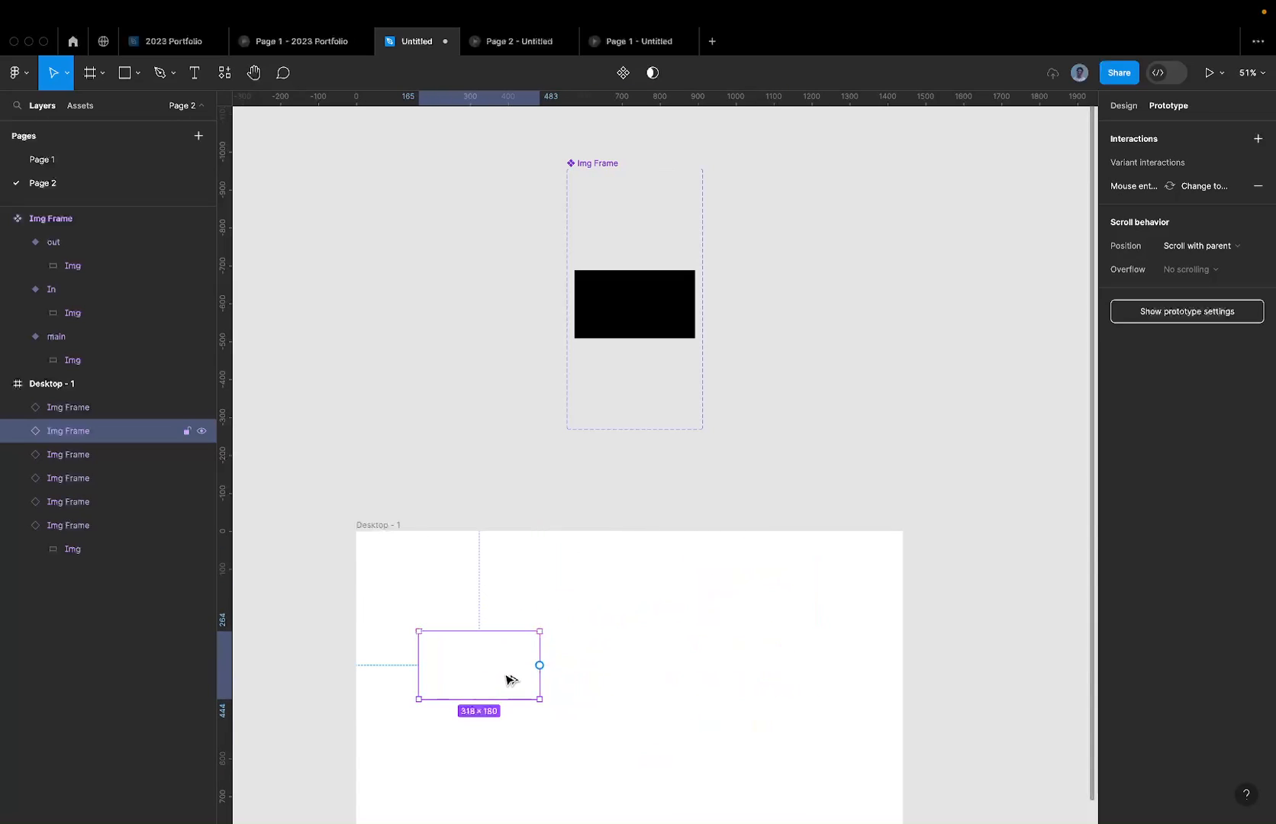
Step: Check the Page 2 and Page 1 prototype previews and return to the Untitled design file
left_click(532, 43)
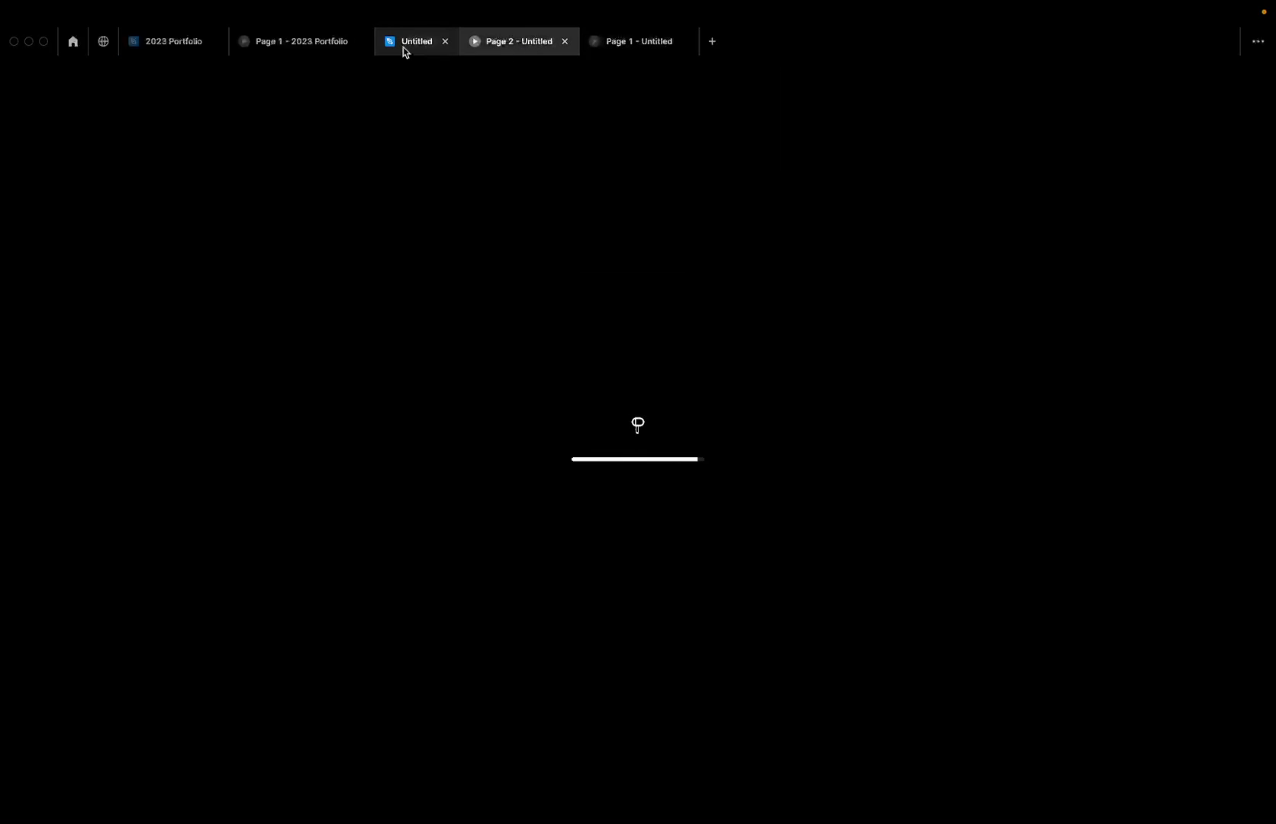
mouse_move(406, 51)
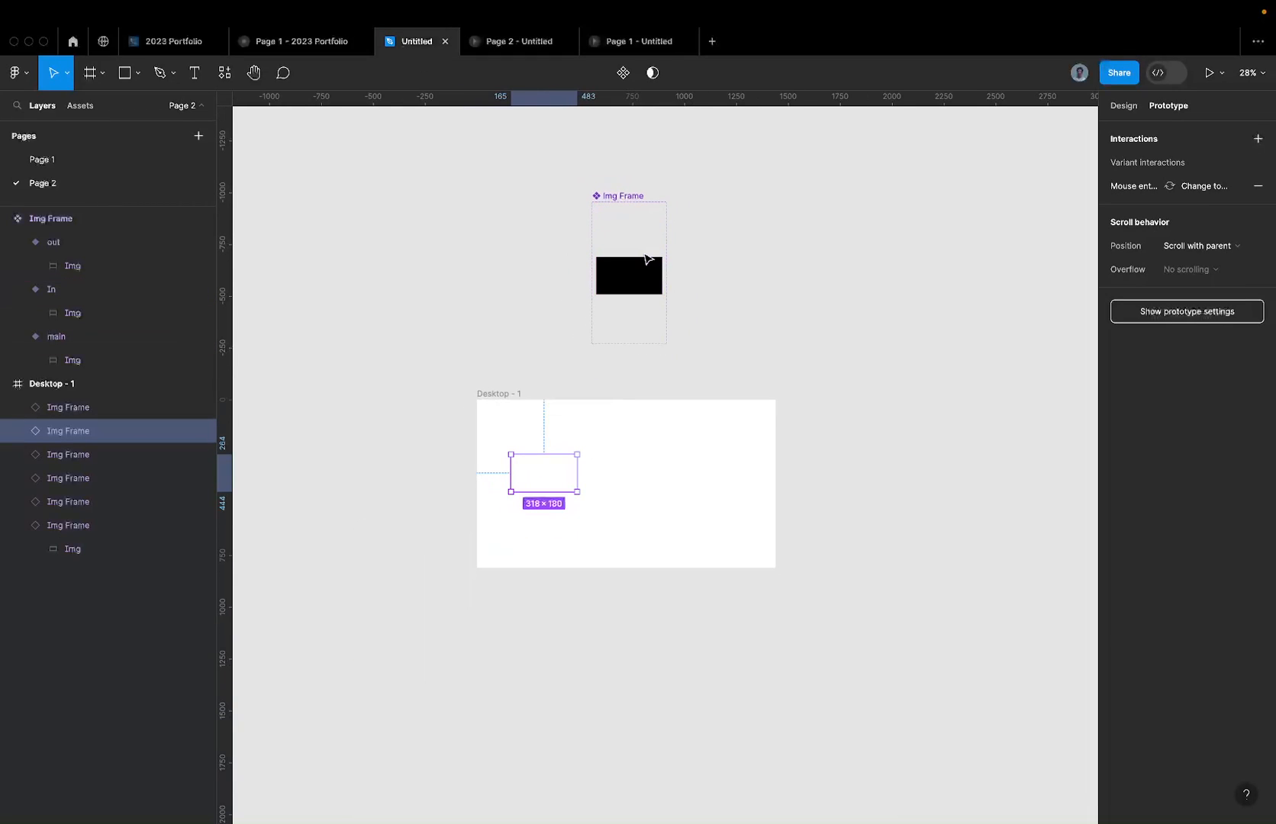
scroll(645, 256, "down", 2)
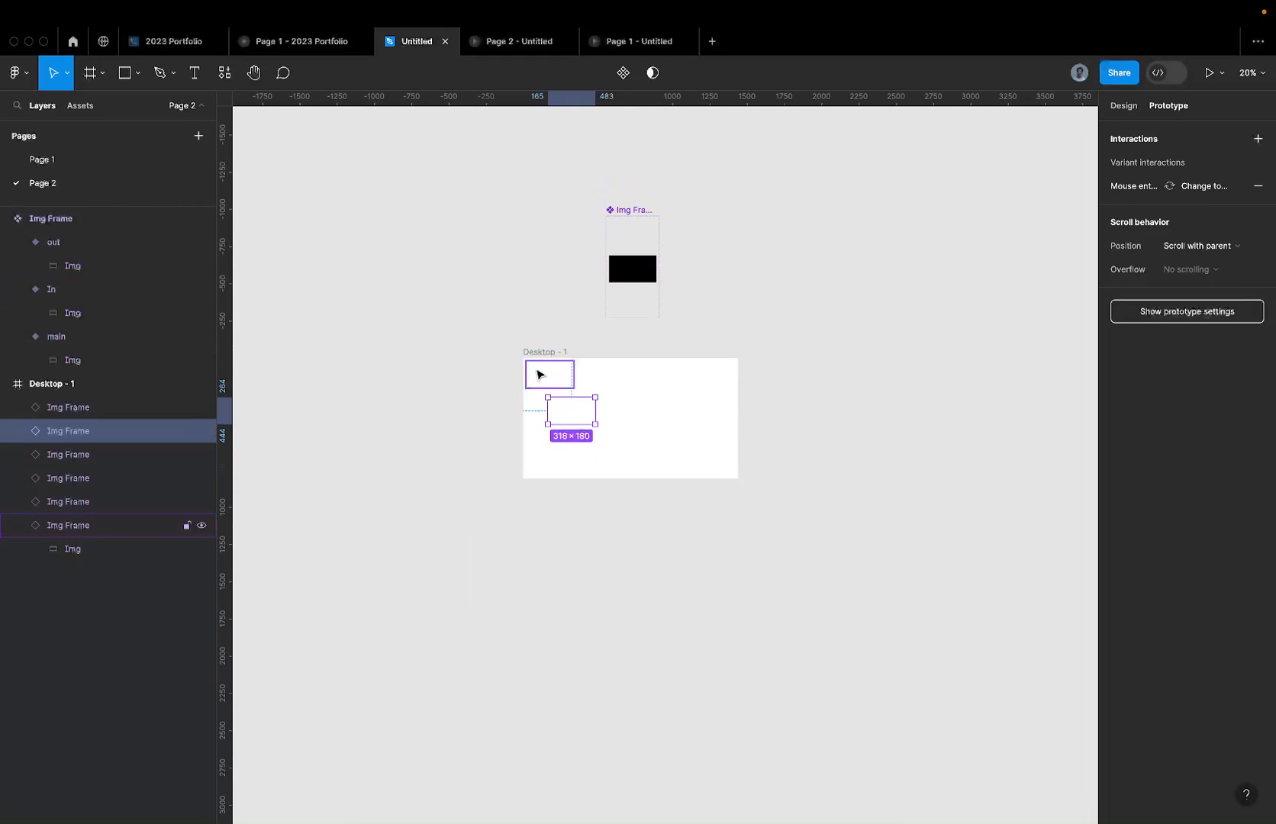
left_click(603, 41)
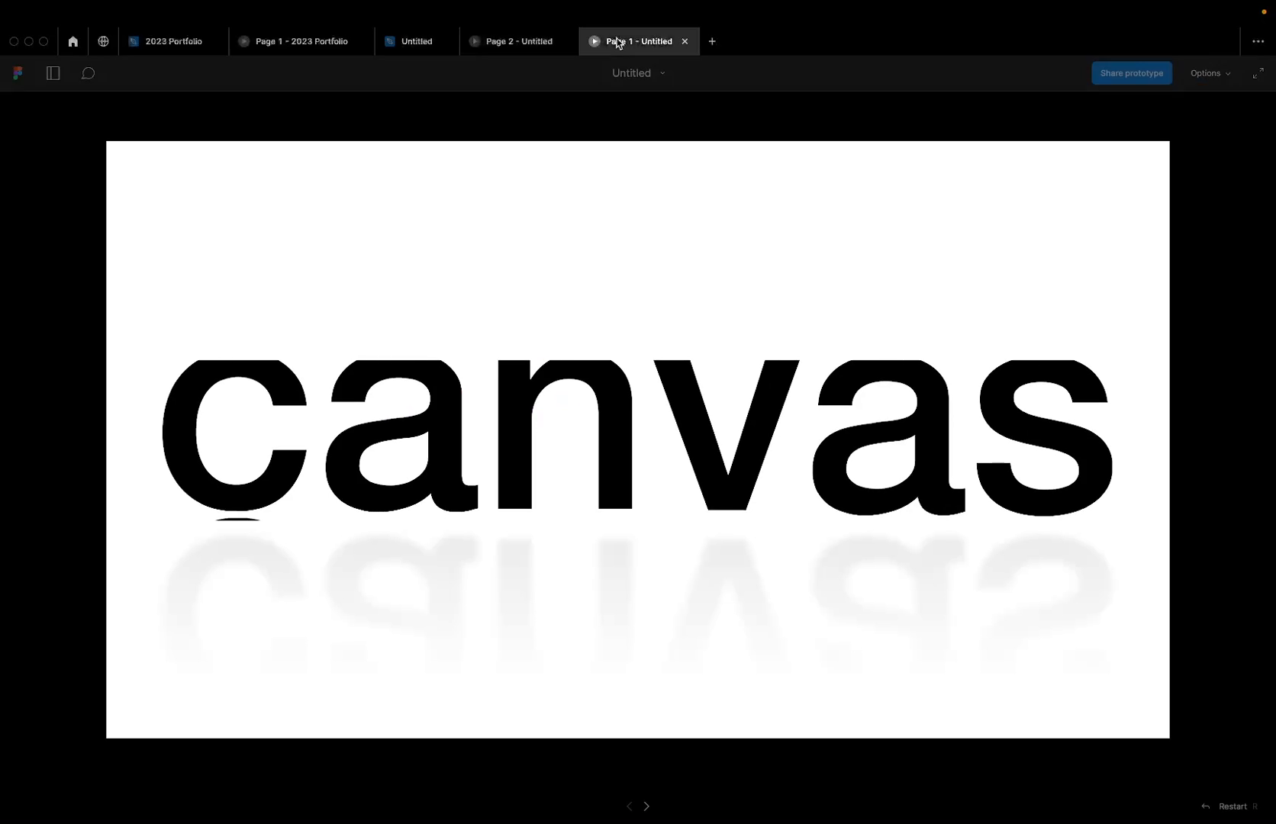
left_click(516, 34)
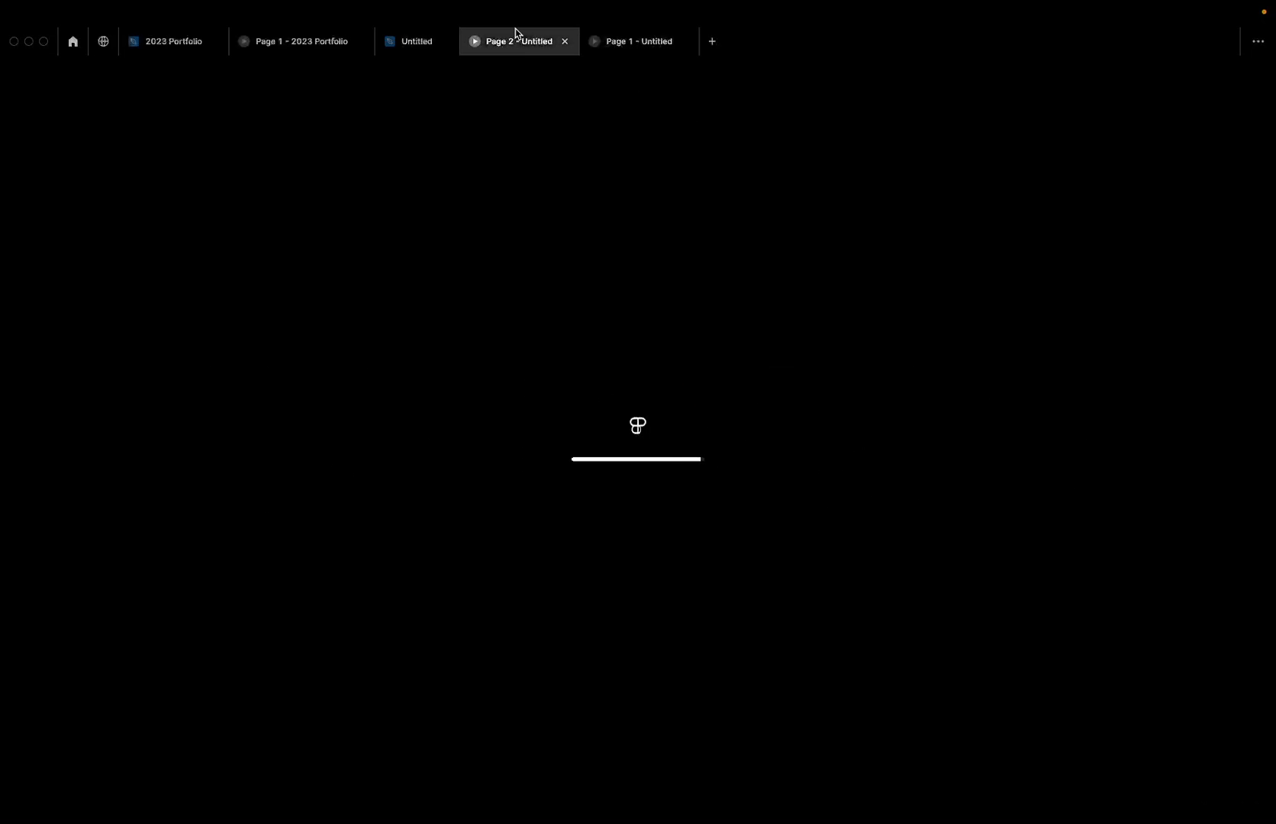
left_click(419, 34)
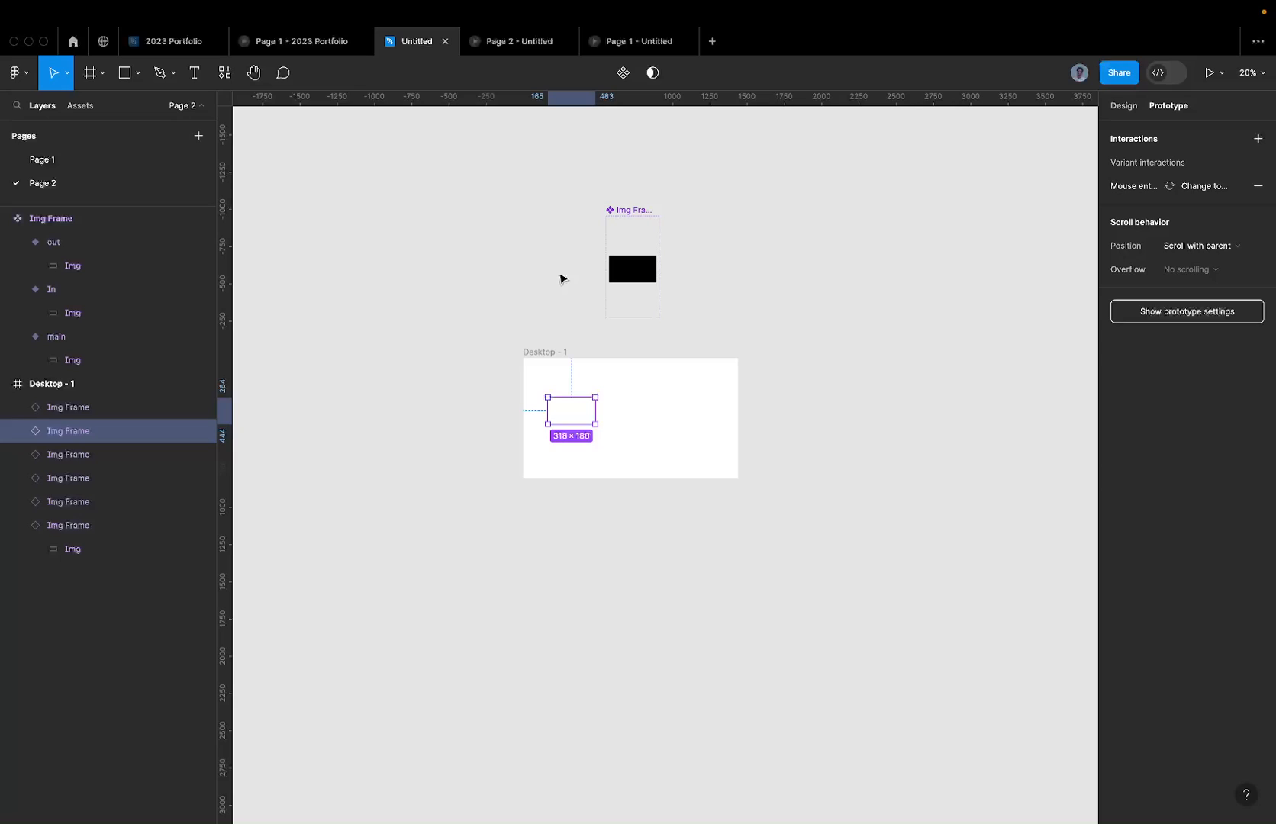
Step: Add a "canvas" text layer in Helvetica Neue Medium and place it near the middle of the Desktop - 1 frame
key("k")
key("f")
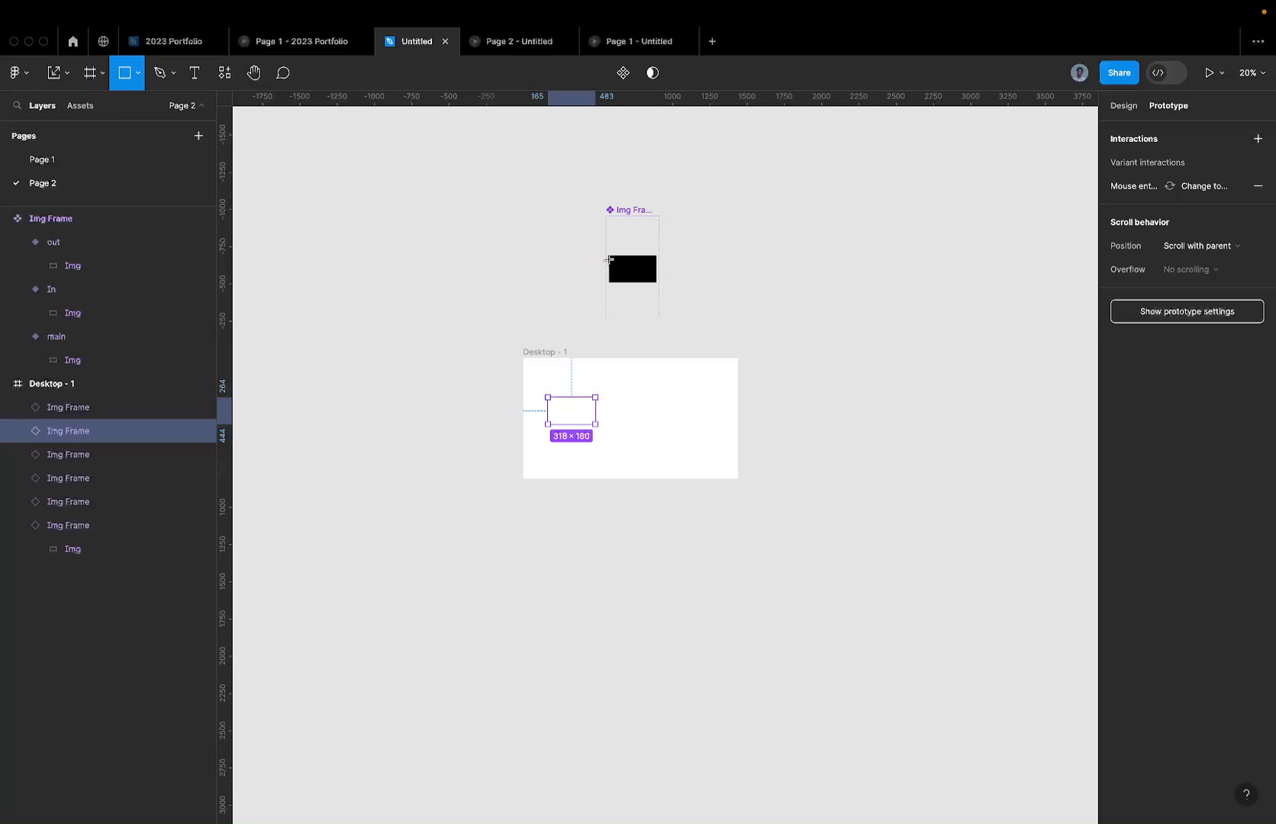
key("t")
left_click(591, 154)
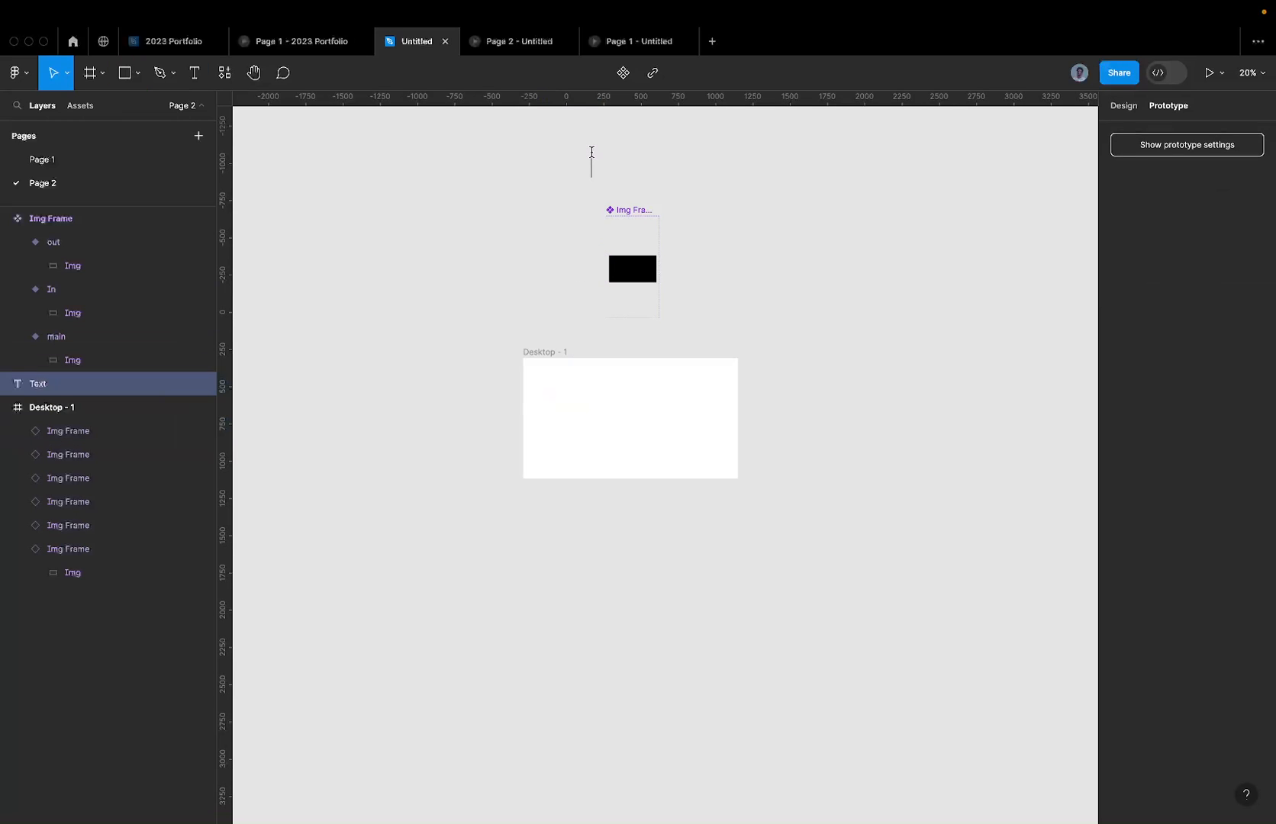
type("canvas")
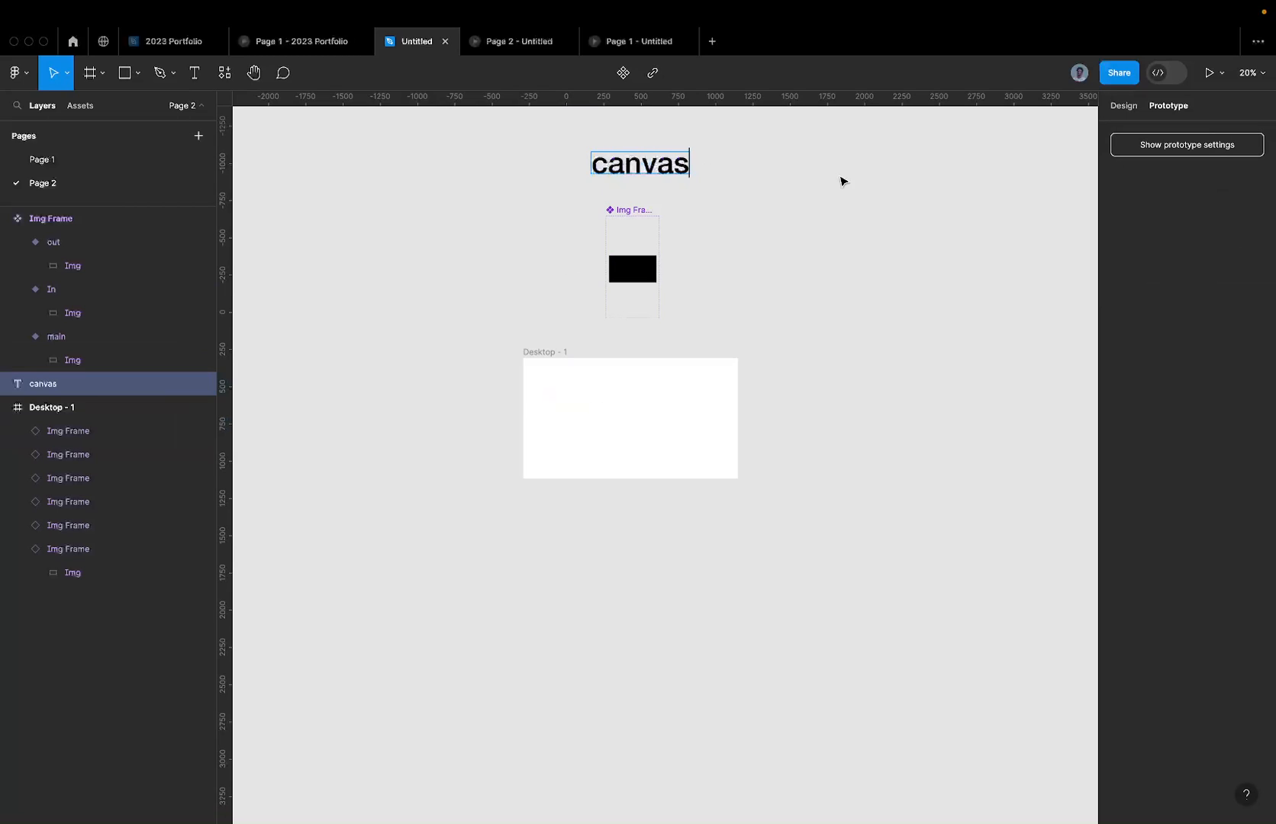
left_click(1124, 107)
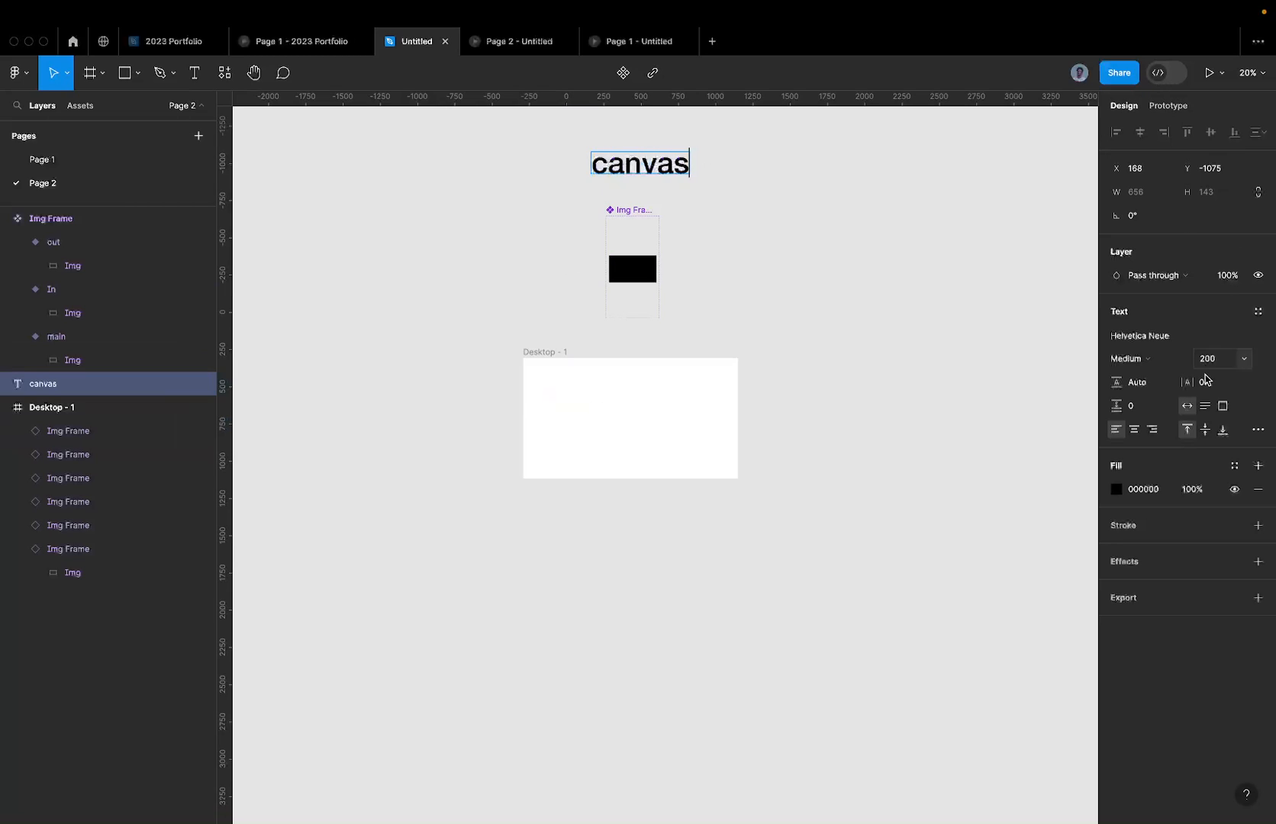
left_click(1157, 357)
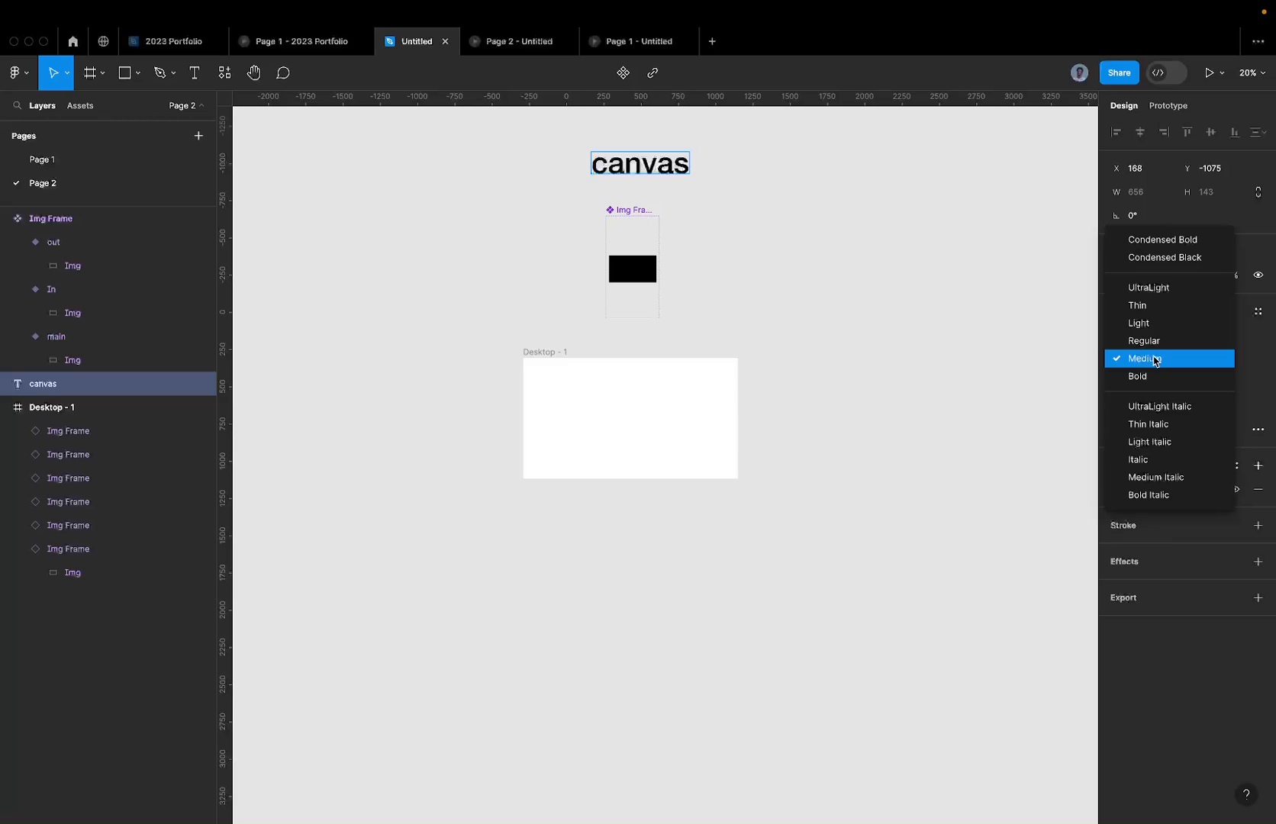
left_click(1155, 359)
scroll(625, 150, "up", 3)
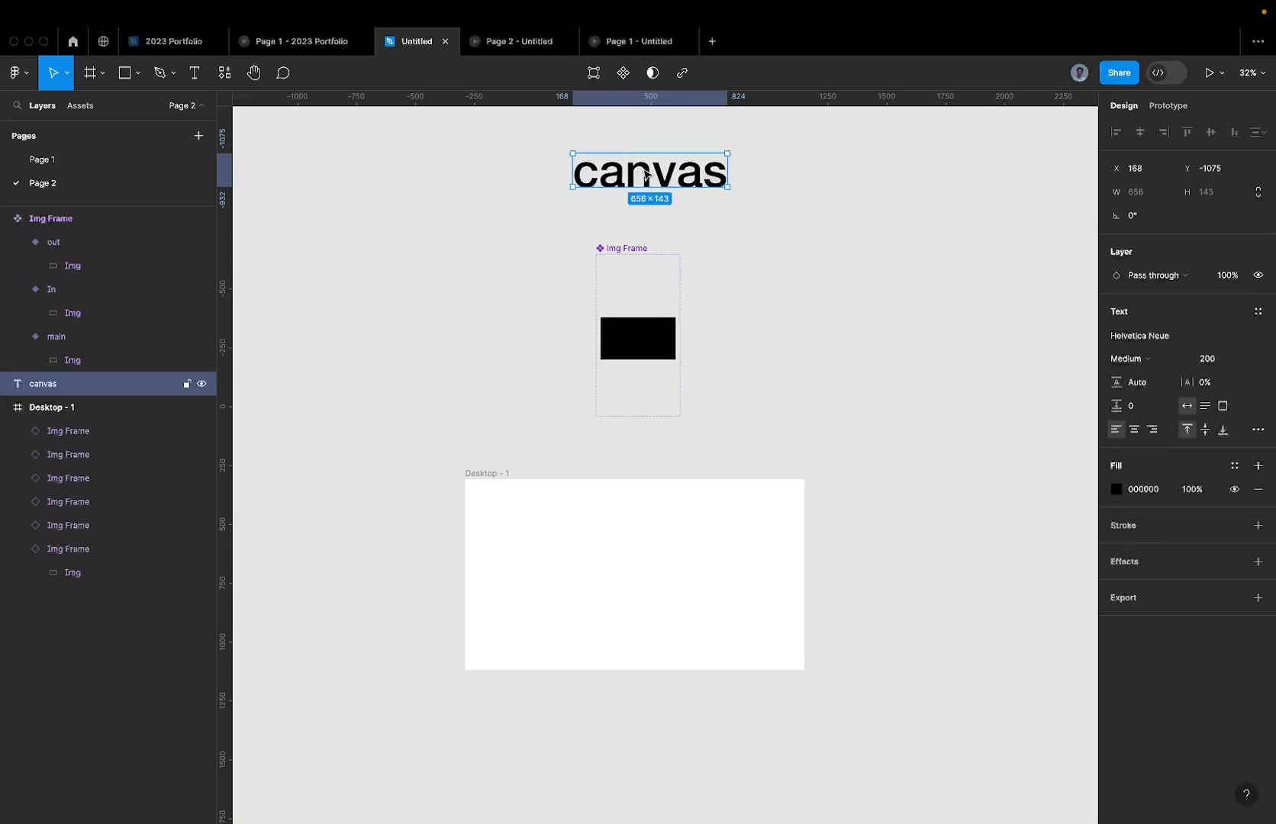
left_click_drag(645, 176, 620, 581)
Step: Try flattening the canvas text into a vector, undo the flattening, and enter and leave text editing
right_click(620, 582)
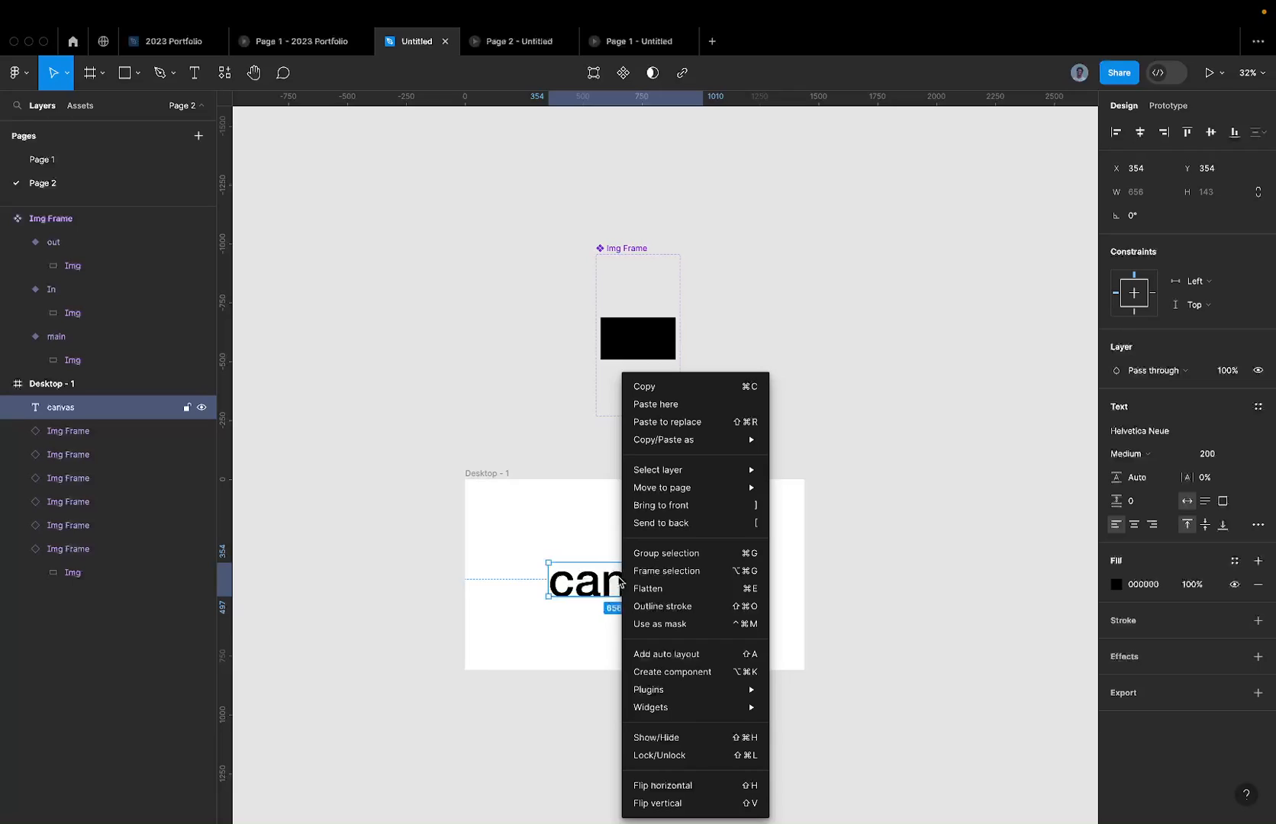
left_click(674, 589)
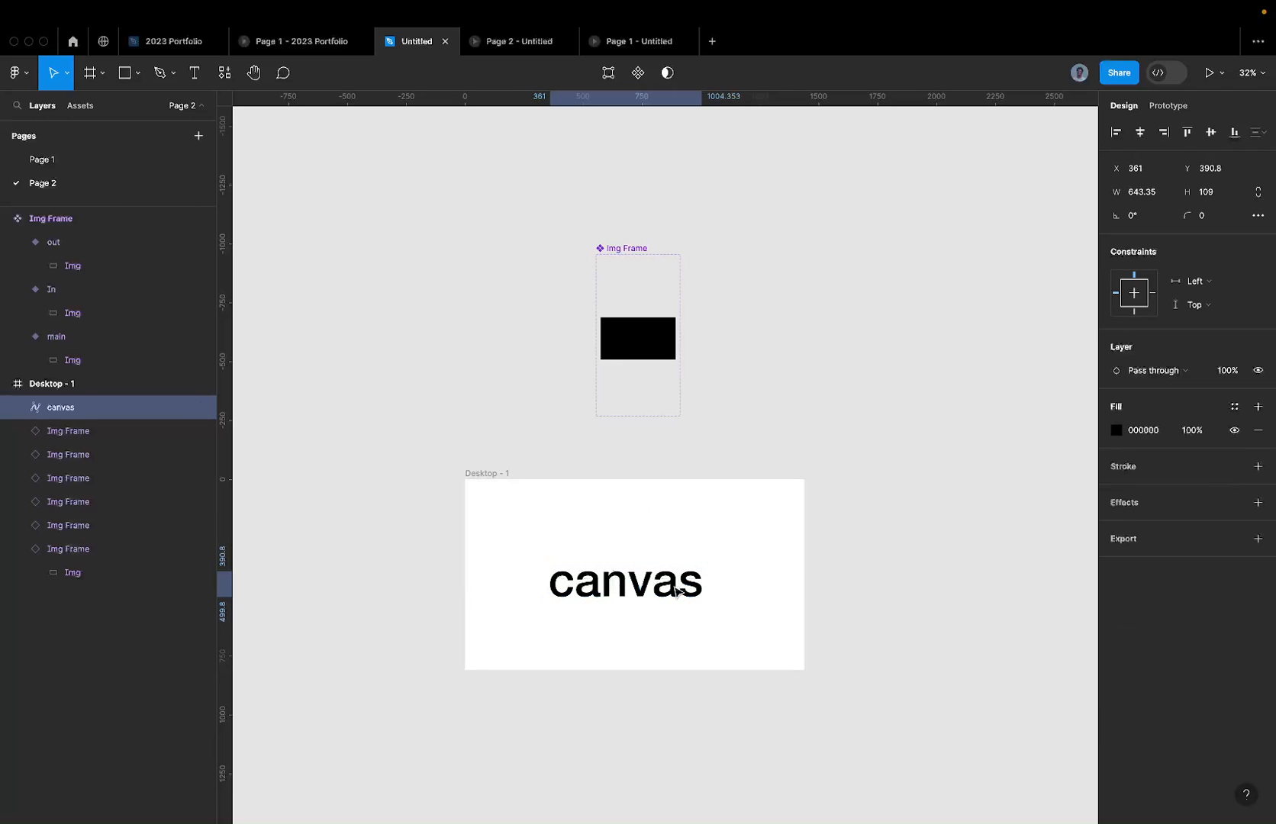
scroll(591, 587, "up", 5)
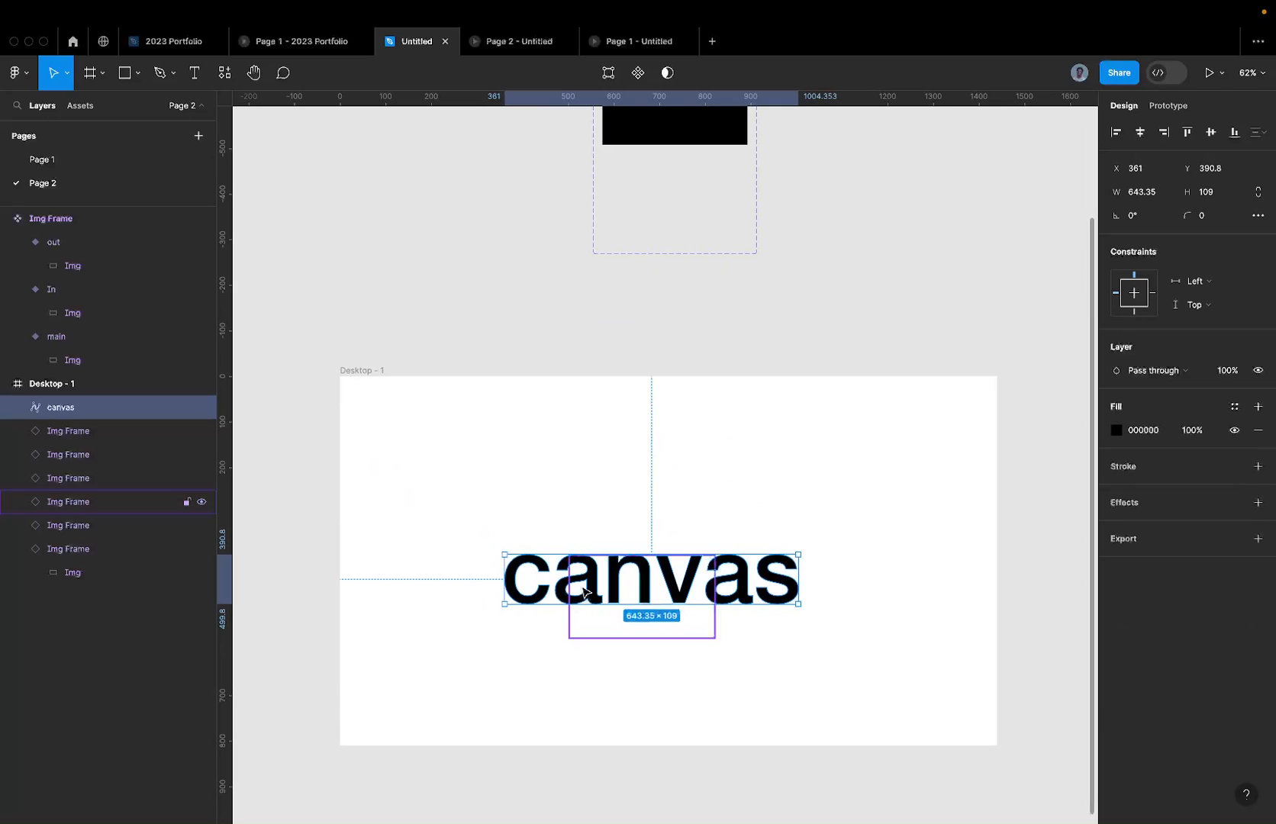
key("super+z")
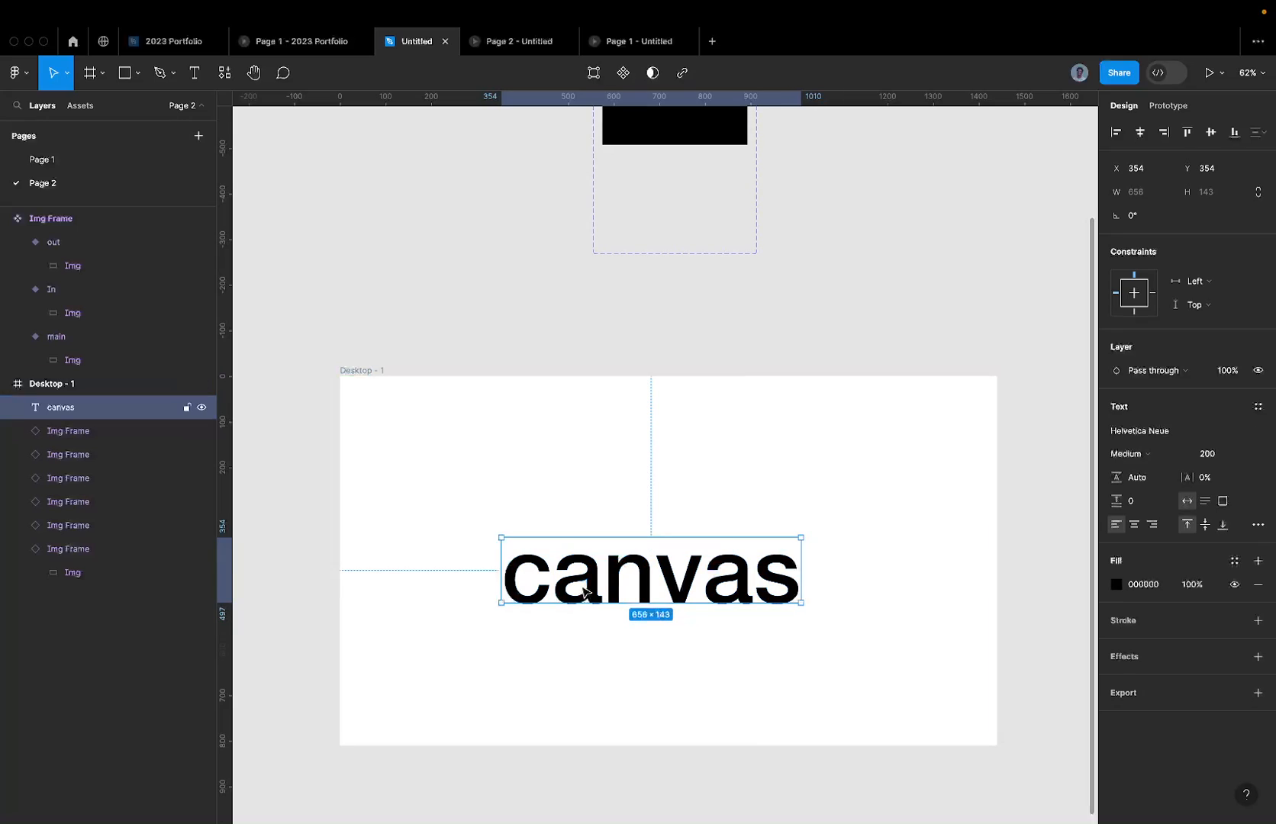
key("Return")
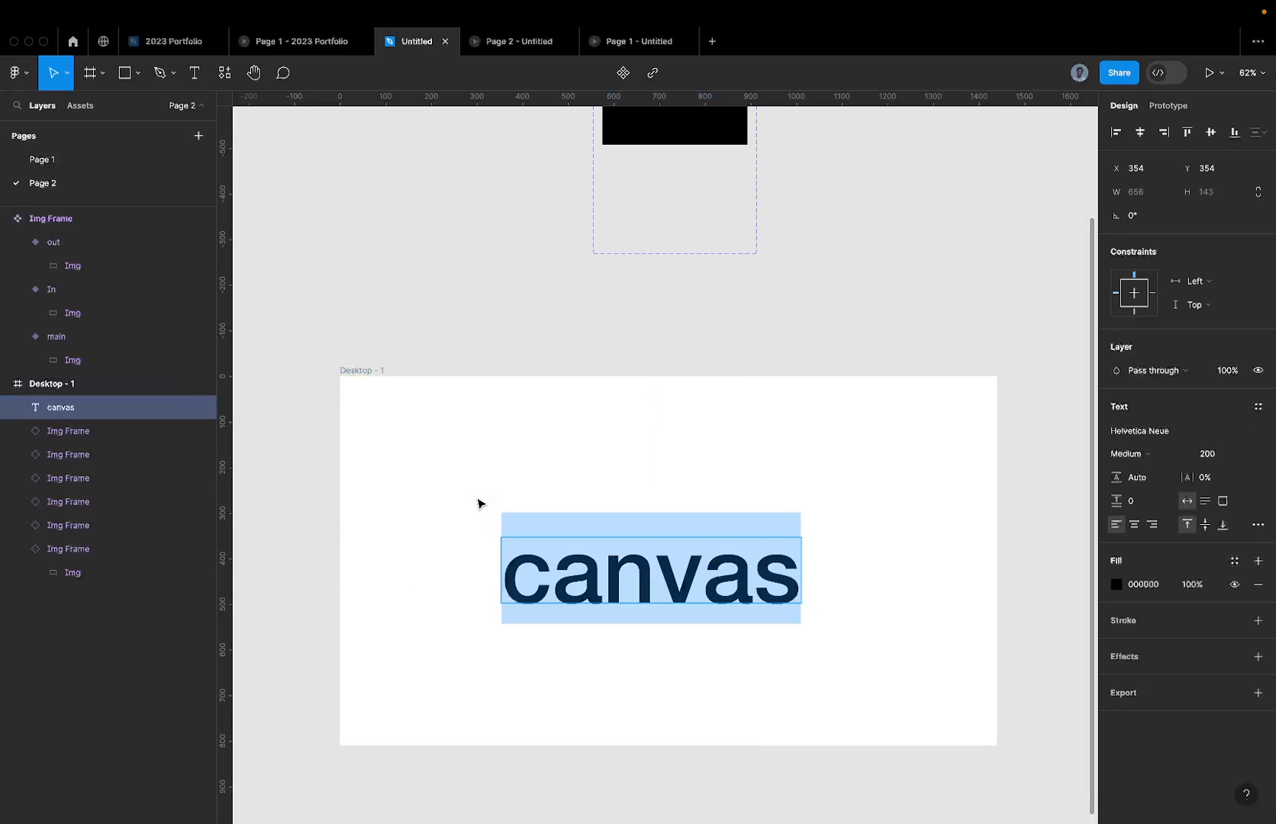
key("Escape")
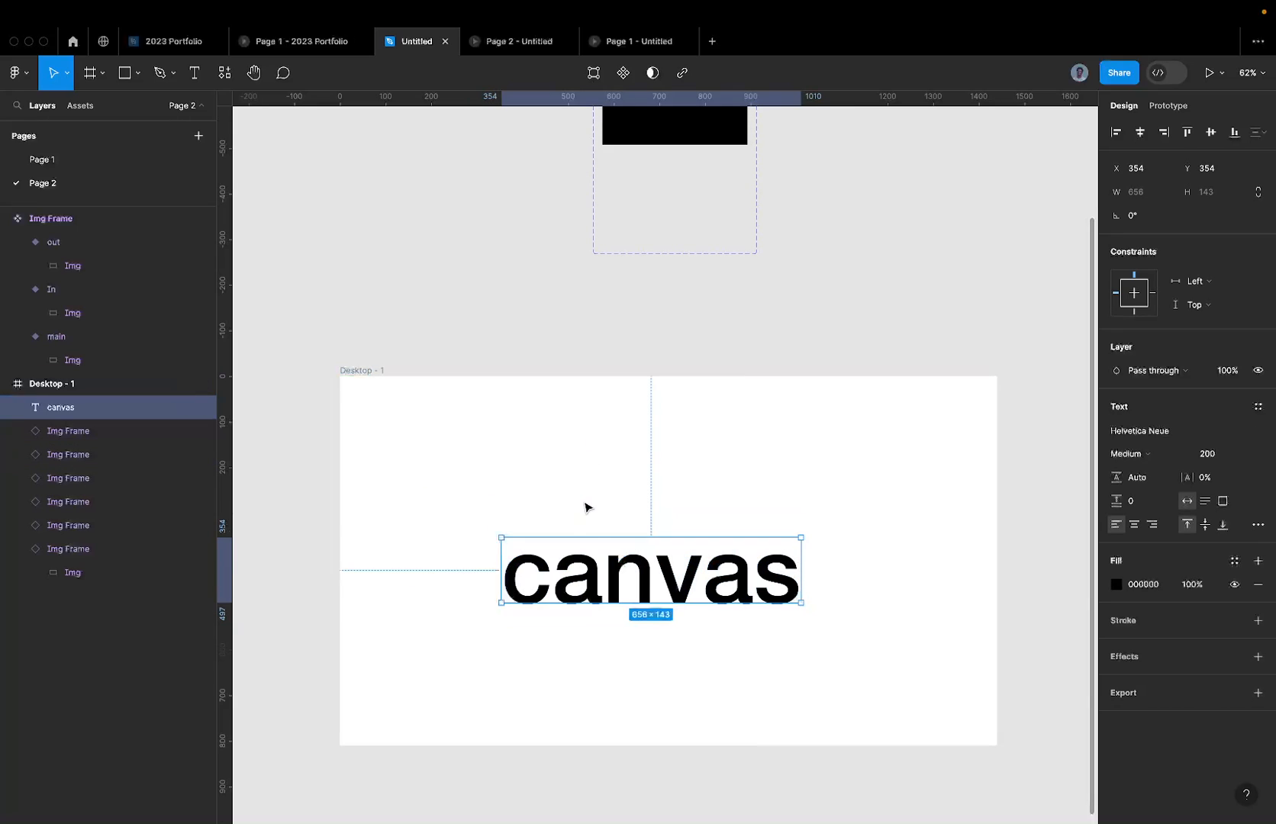
Step: Flatten the canvas text into a vector shape and open its anchor points for editing
right_click(579, 558)
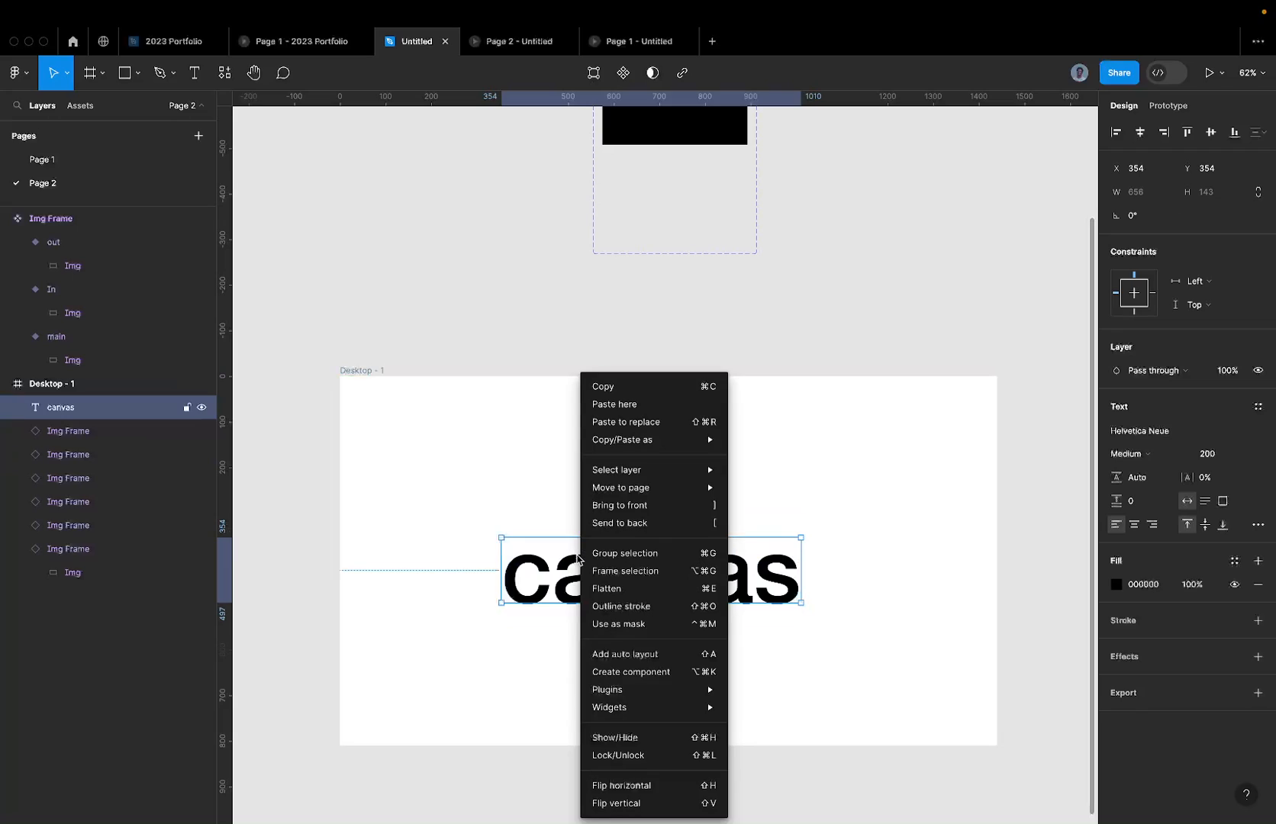
left_click(621, 589)
key("Return")
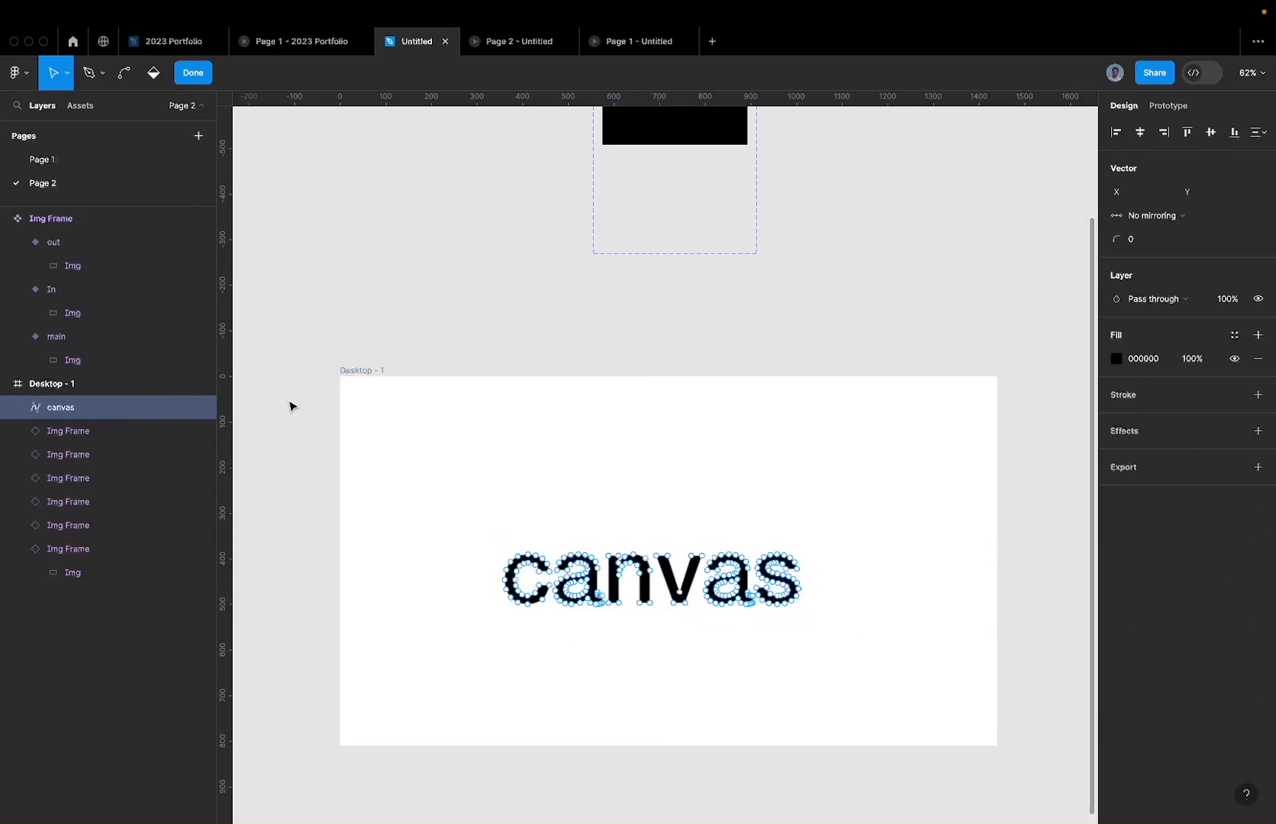
Step: Try moving the upper anchor point of the letter c upward, undo the move, and leave vector editing
scroll(564, 630, "up", 5)
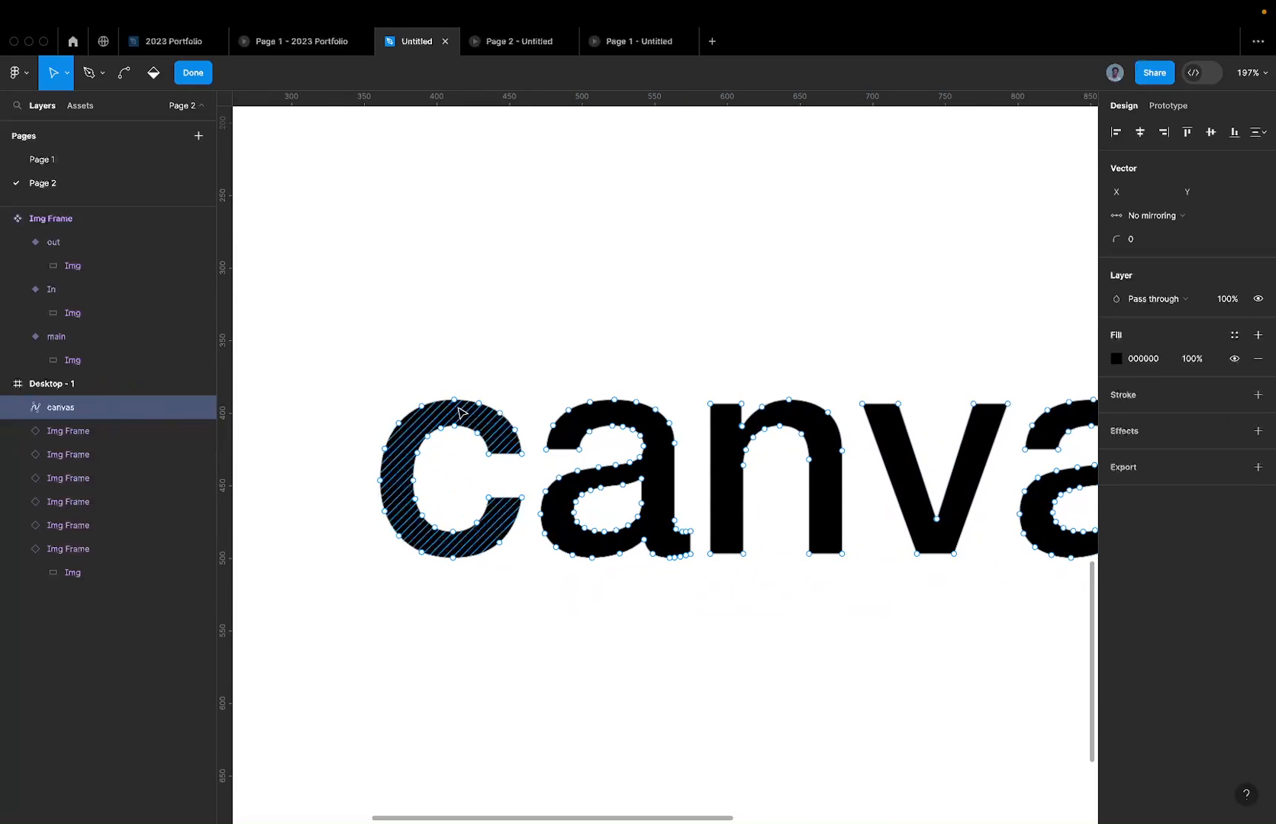
left_click_drag(455, 402, 479, 345)
key("ctrl+z")
key("Escape")
Step: Try scaling the canvas wordmark to 3x with the Scale tool, and undo the scaling
scroll(479, 345, "down", 6)
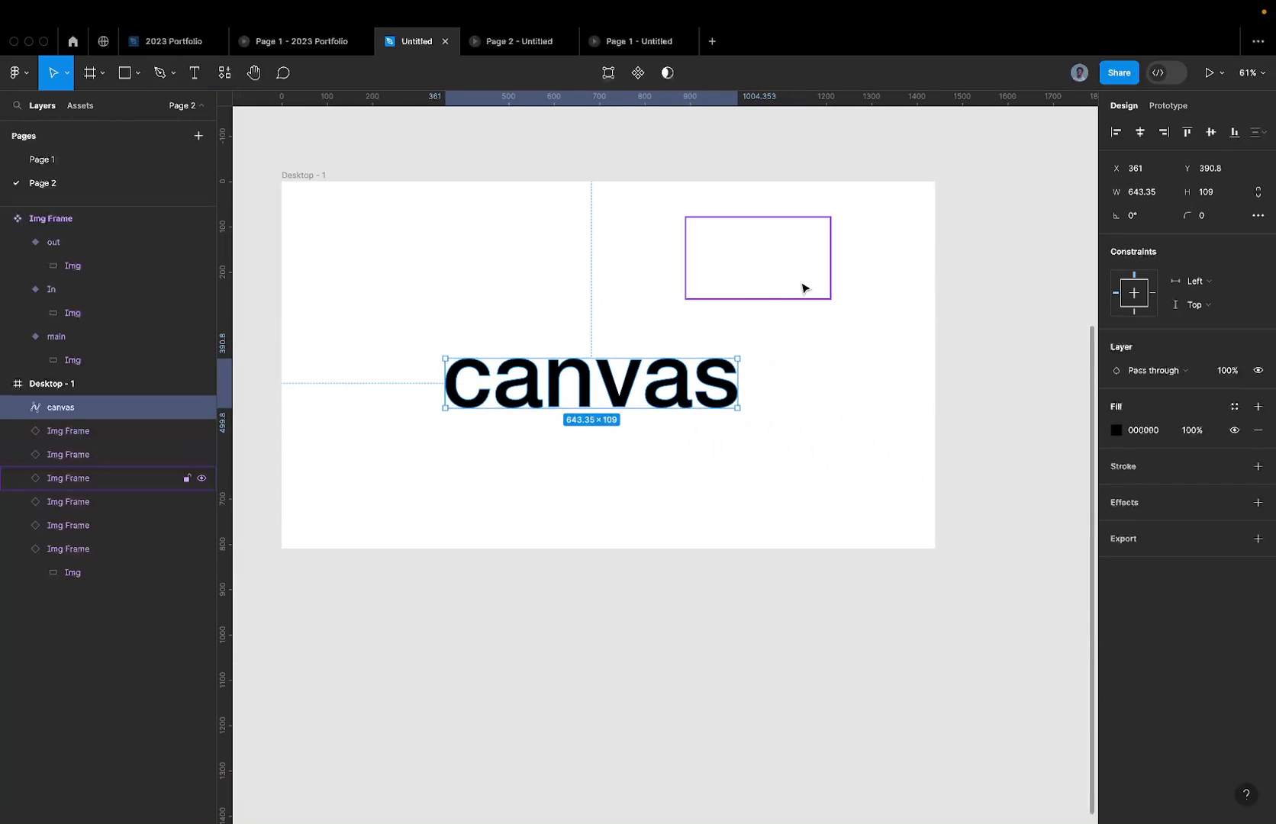
key("k")
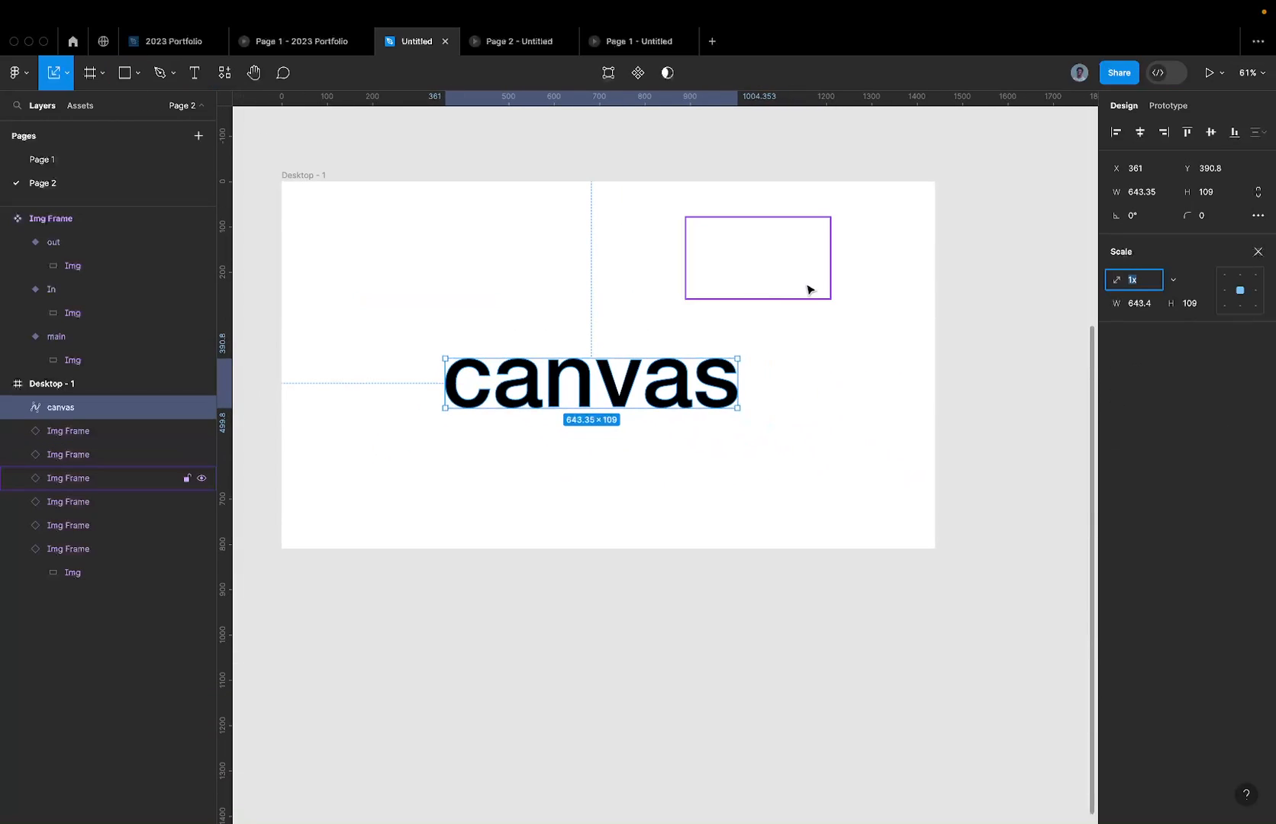
left_click(1015, 288)
left_click(558, 362)
left_click(1171, 285)
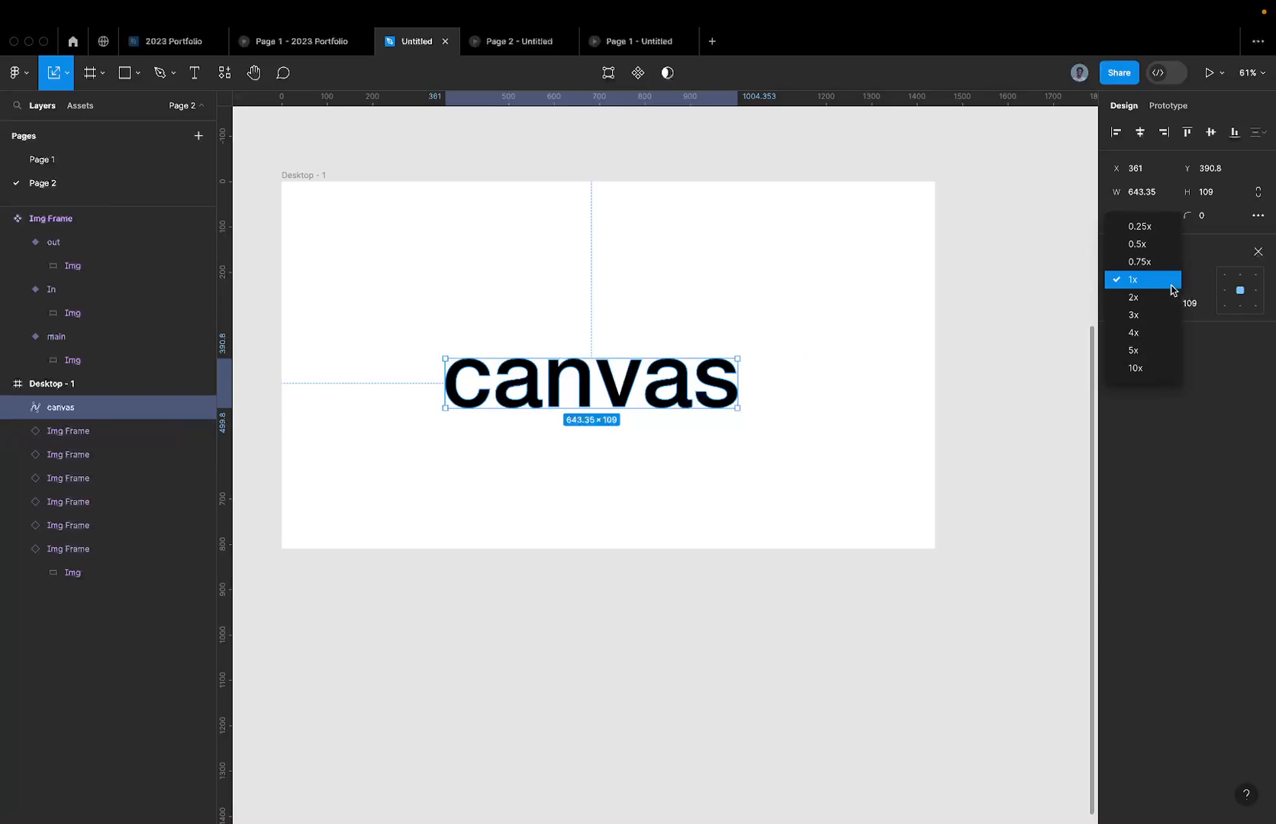
left_click(1137, 313)
key("ctrl+z")
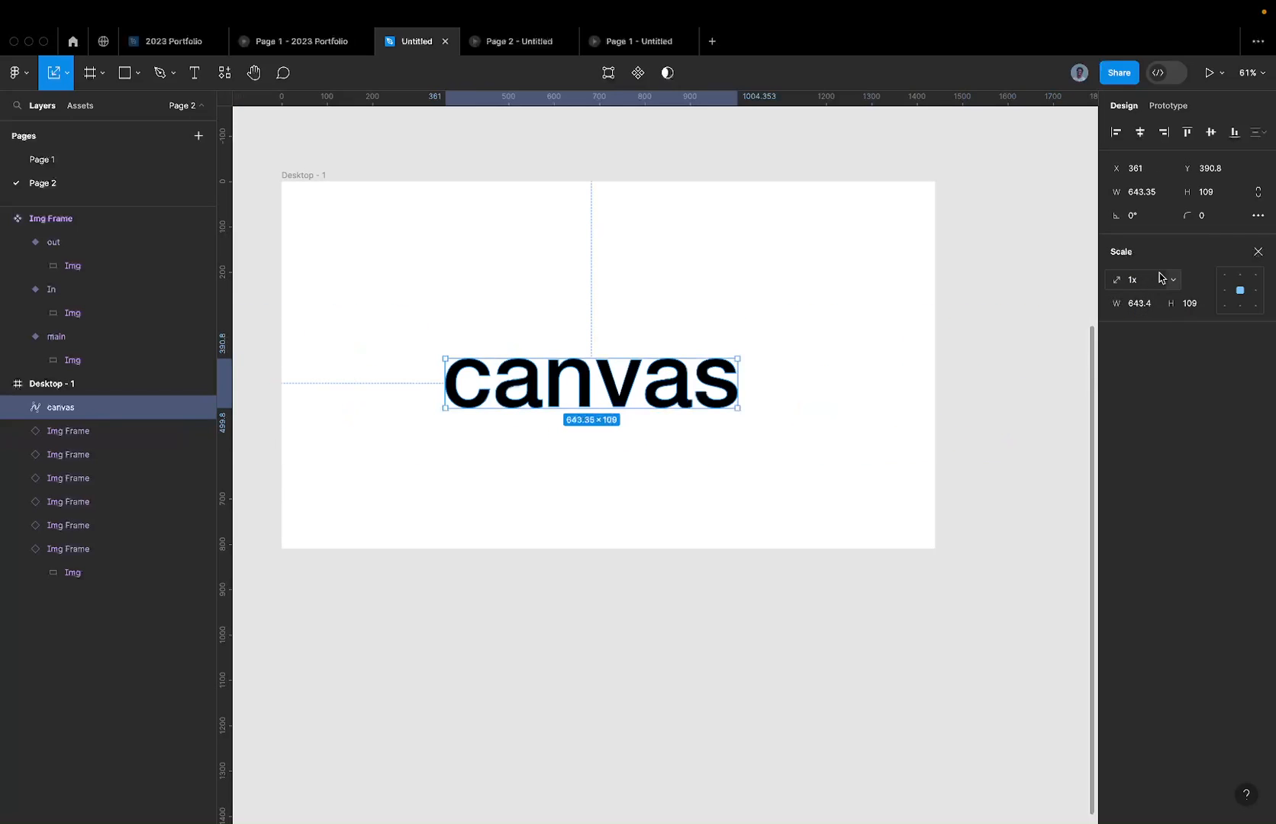
Step: Scale the canvas wordmark to 2x and center it horizontally and vertically in the Desktop - 1 frame
left_click(1179, 284)
left_click(1145, 297)
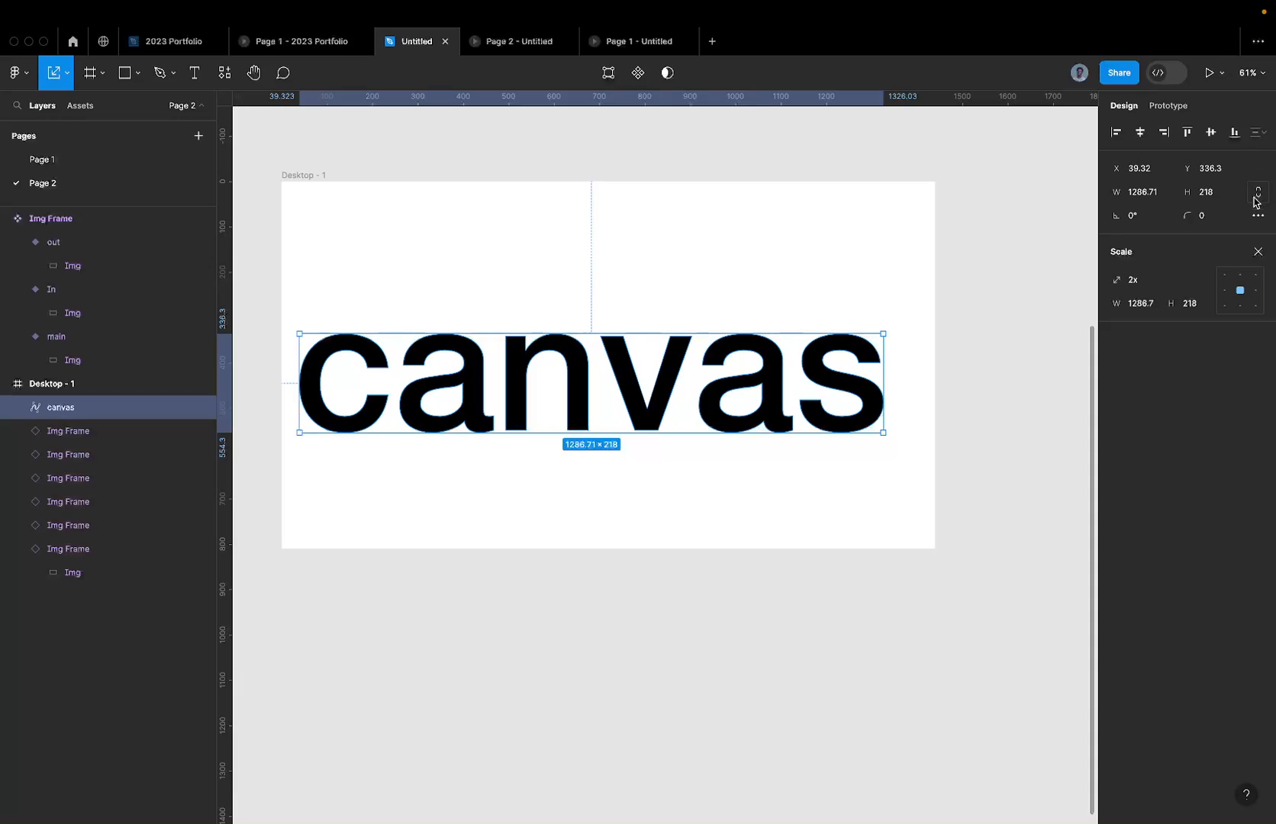
left_click(1258, 252)
left_click(1140, 132)
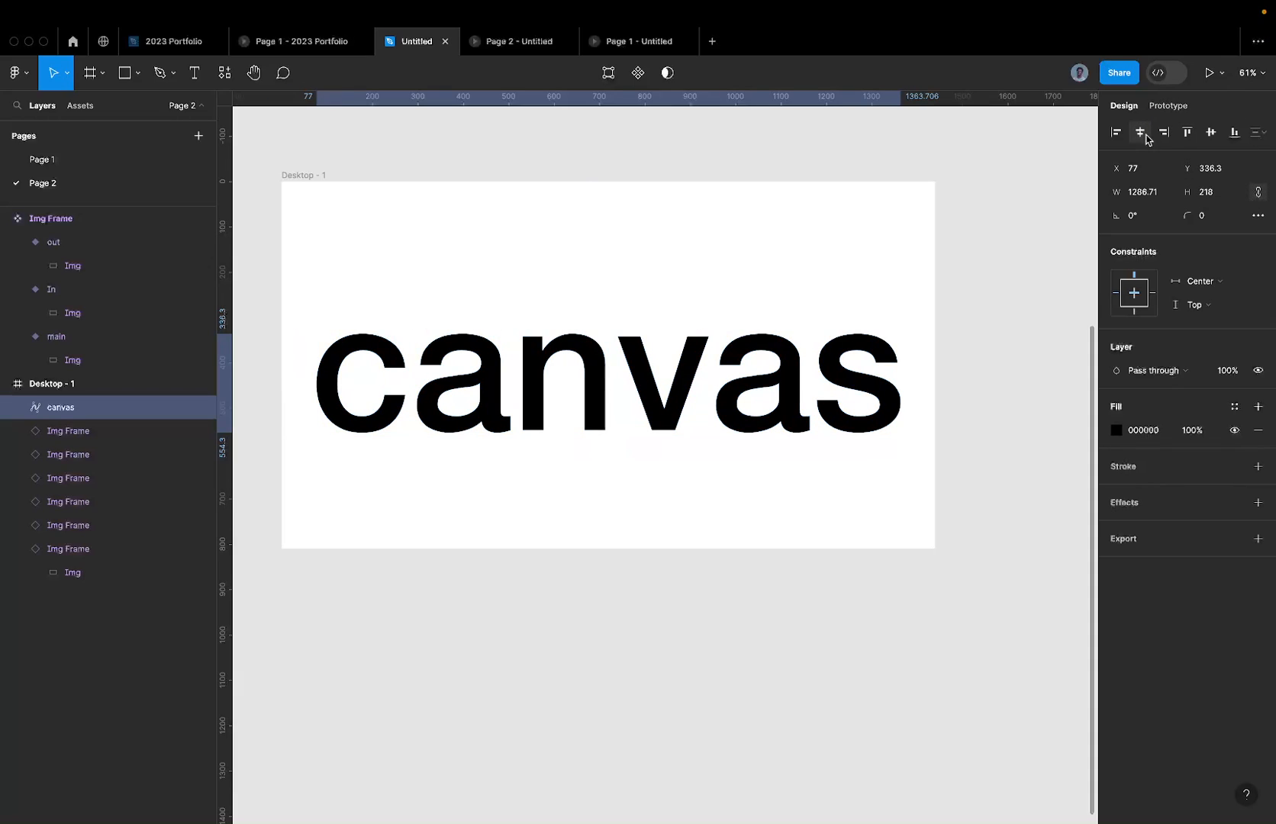
left_click(1210, 134)
left_click(923, 260)
Step: Check the enlarged canvas wordmark in the Page 2 prototype preview
scroll(913, 266, "down", 5)
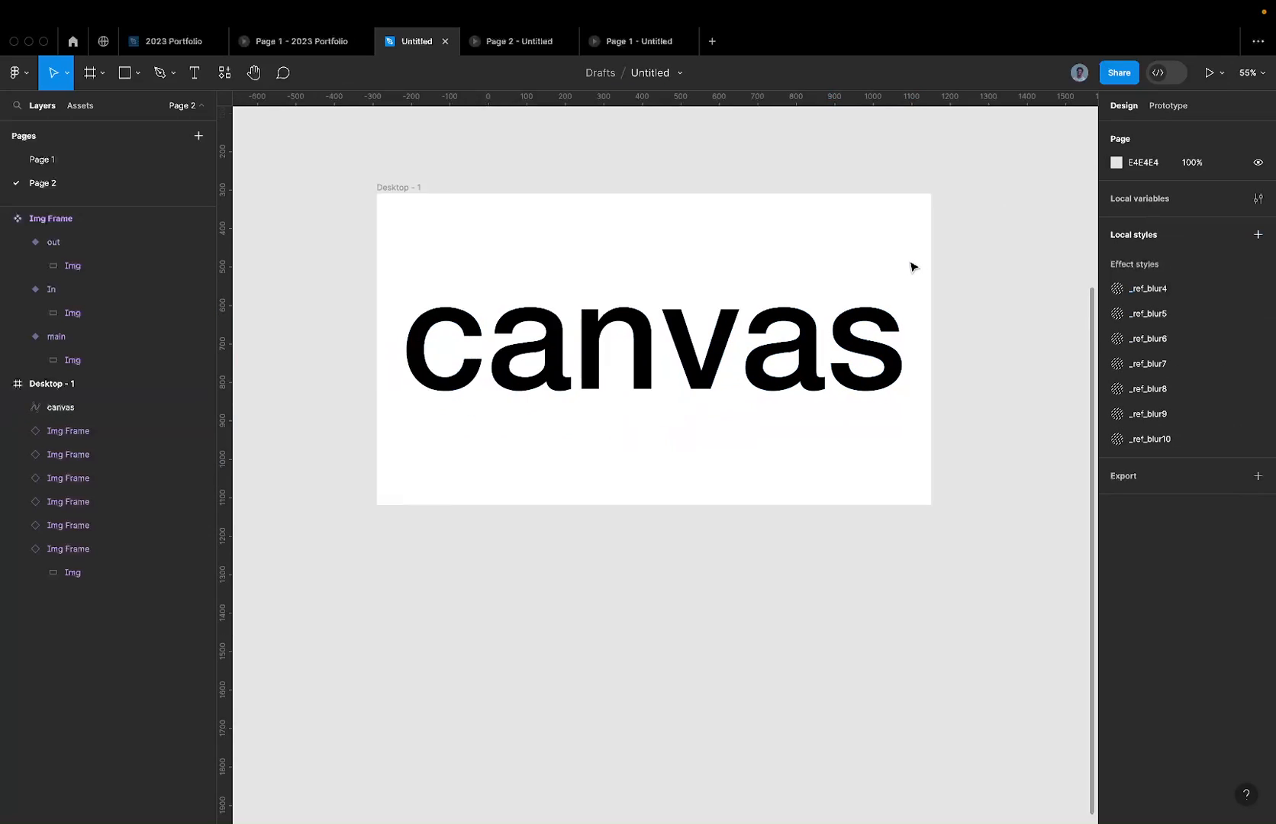
scroll(912, 266, "right", 5)
scroll(912, 265, "up", 2)
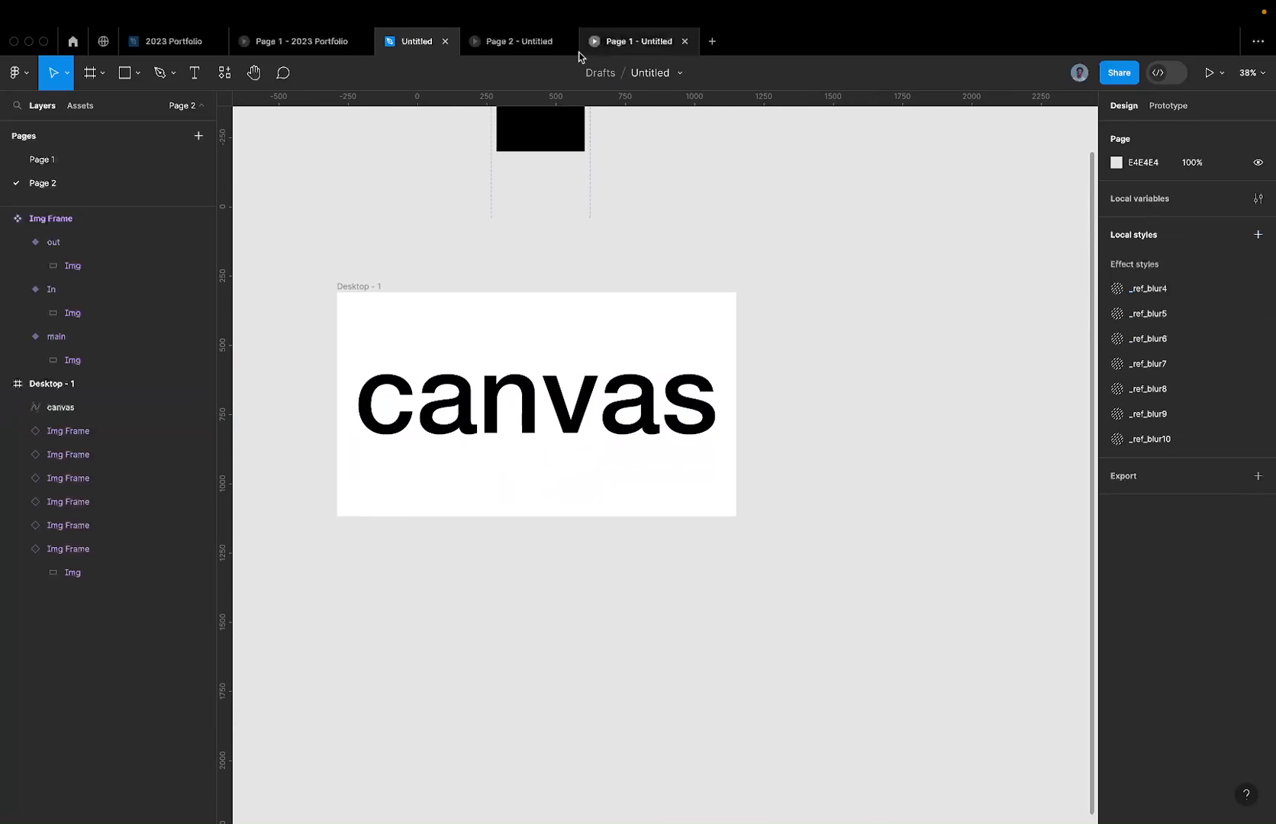
left_click(539, 425)
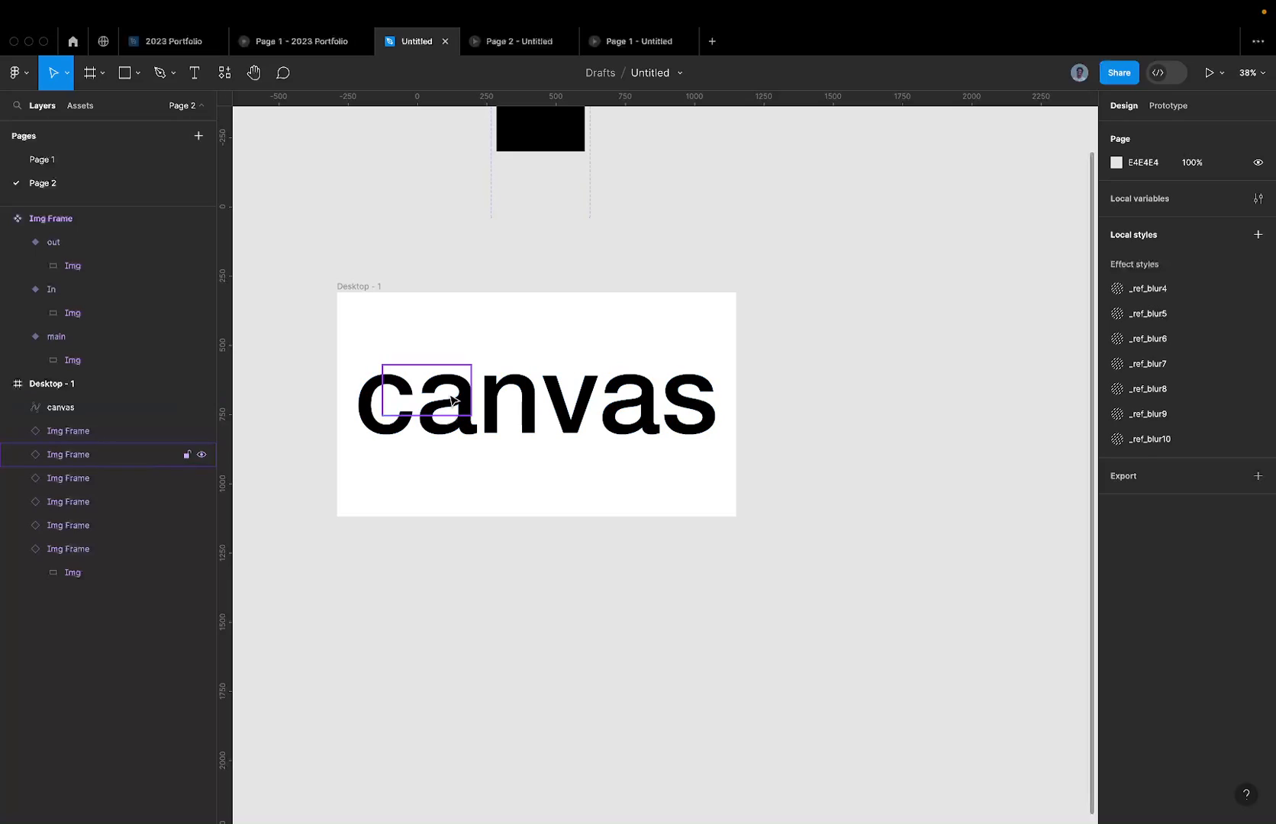
left_click(471, 414)
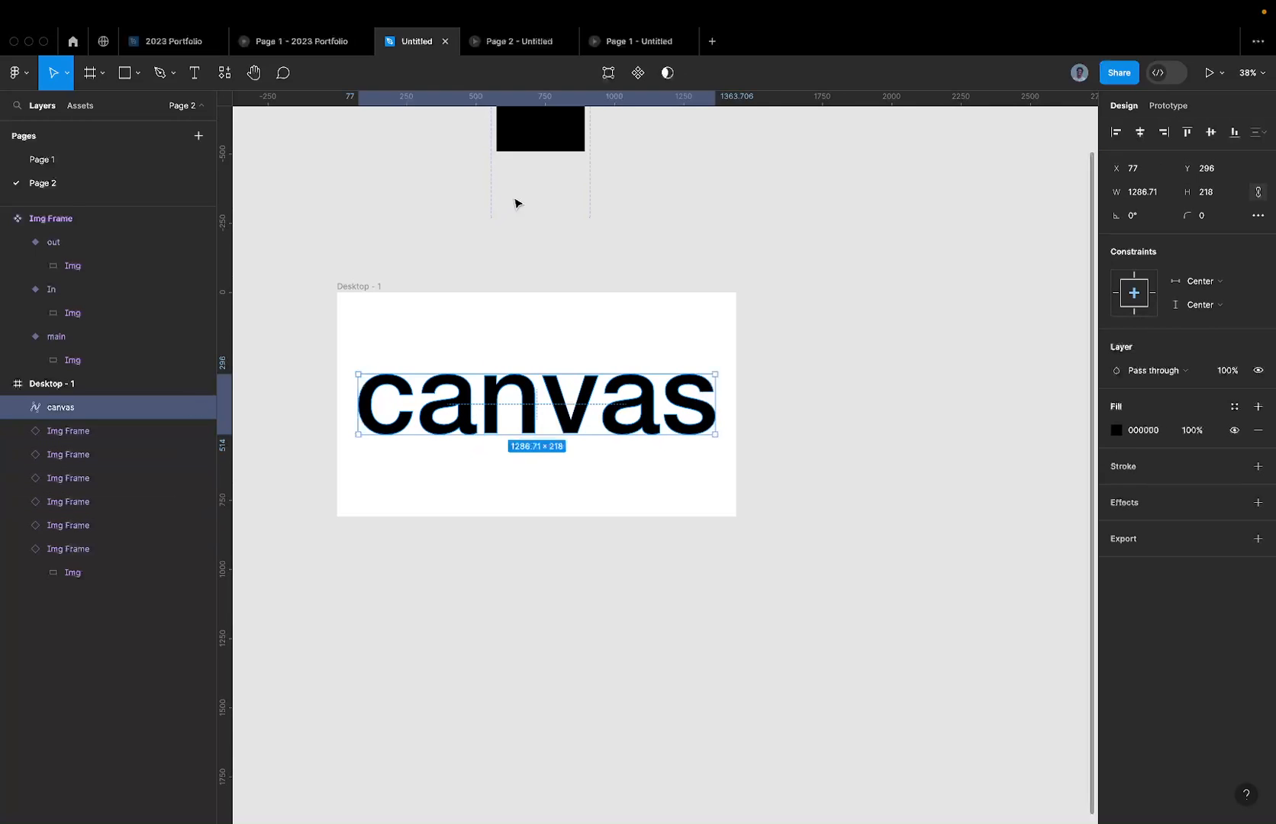
left_click(481, 55)
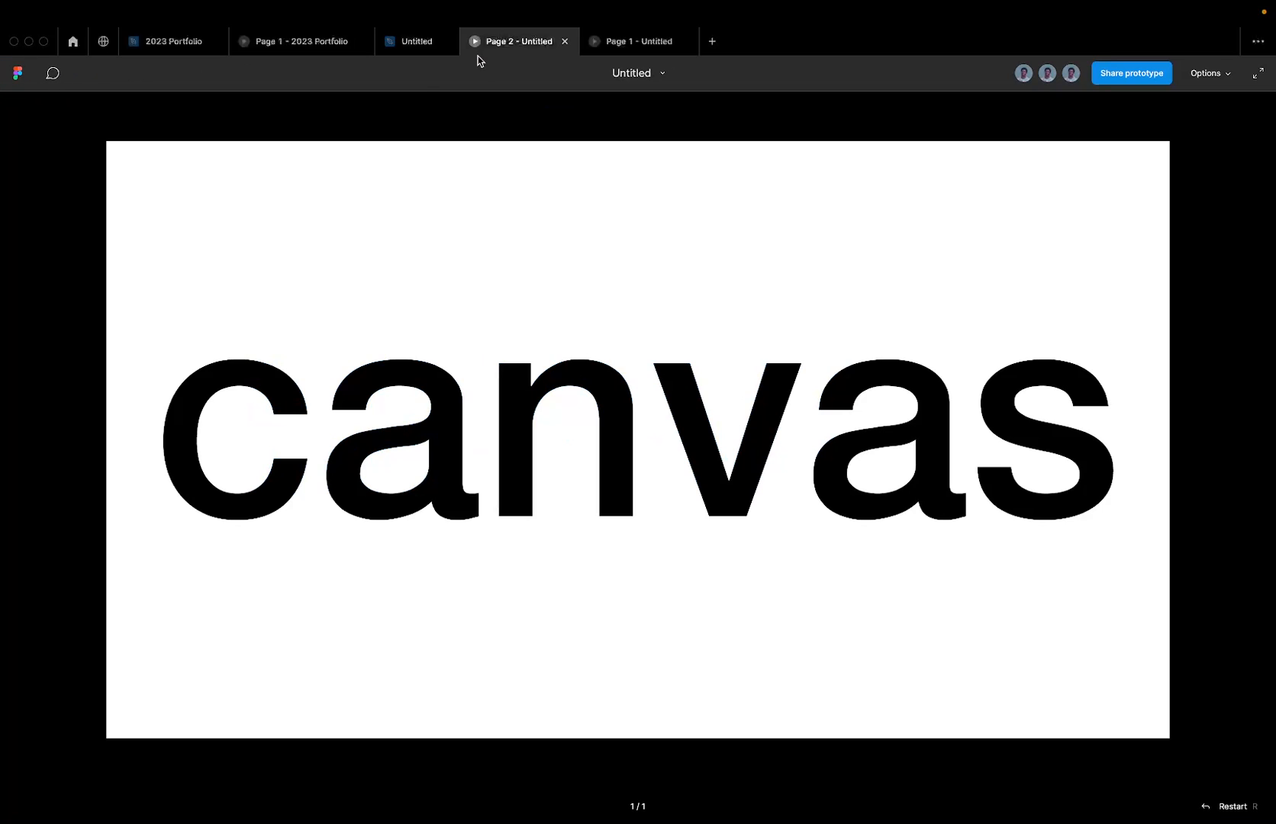
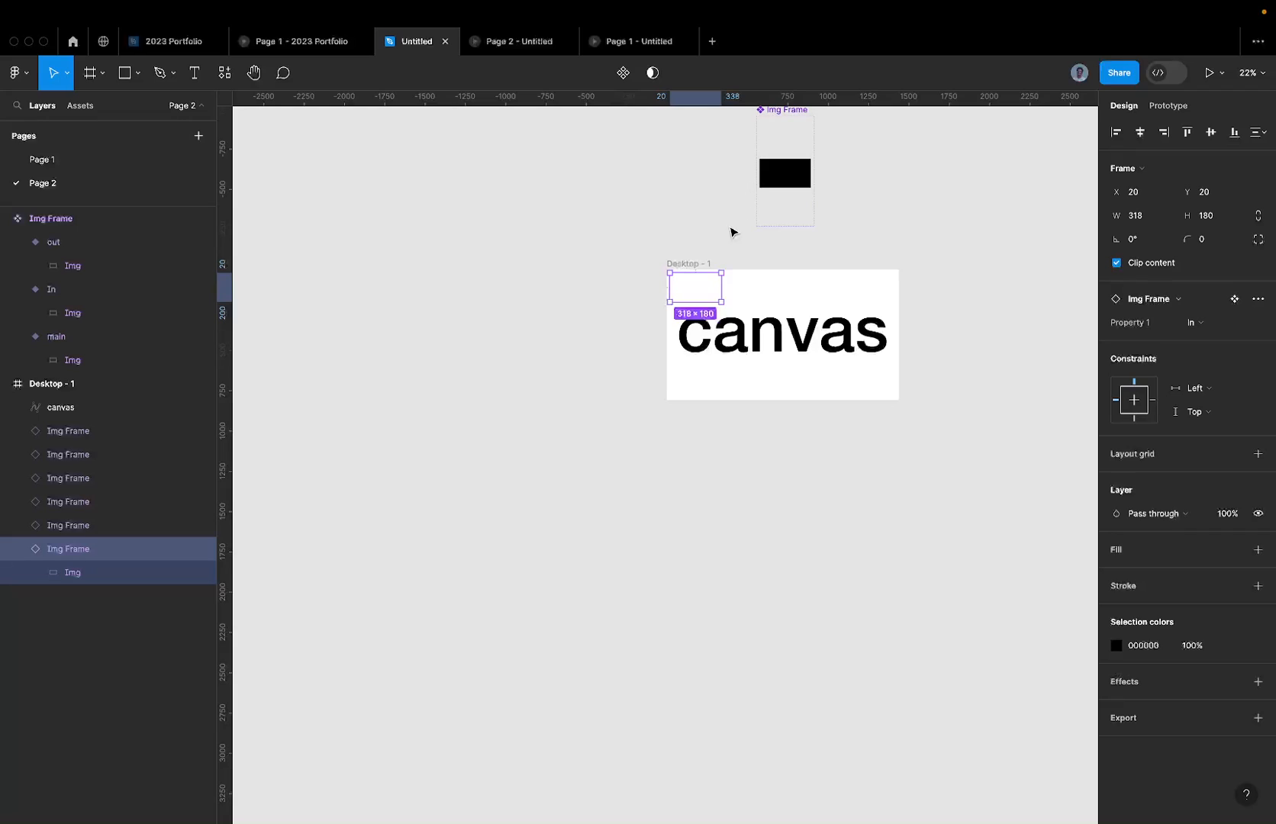
Step: Delete five of the Img Frame copies from Desktop - 1, keeping only the one in the frame's upper-left corner
left_click(76, 530)
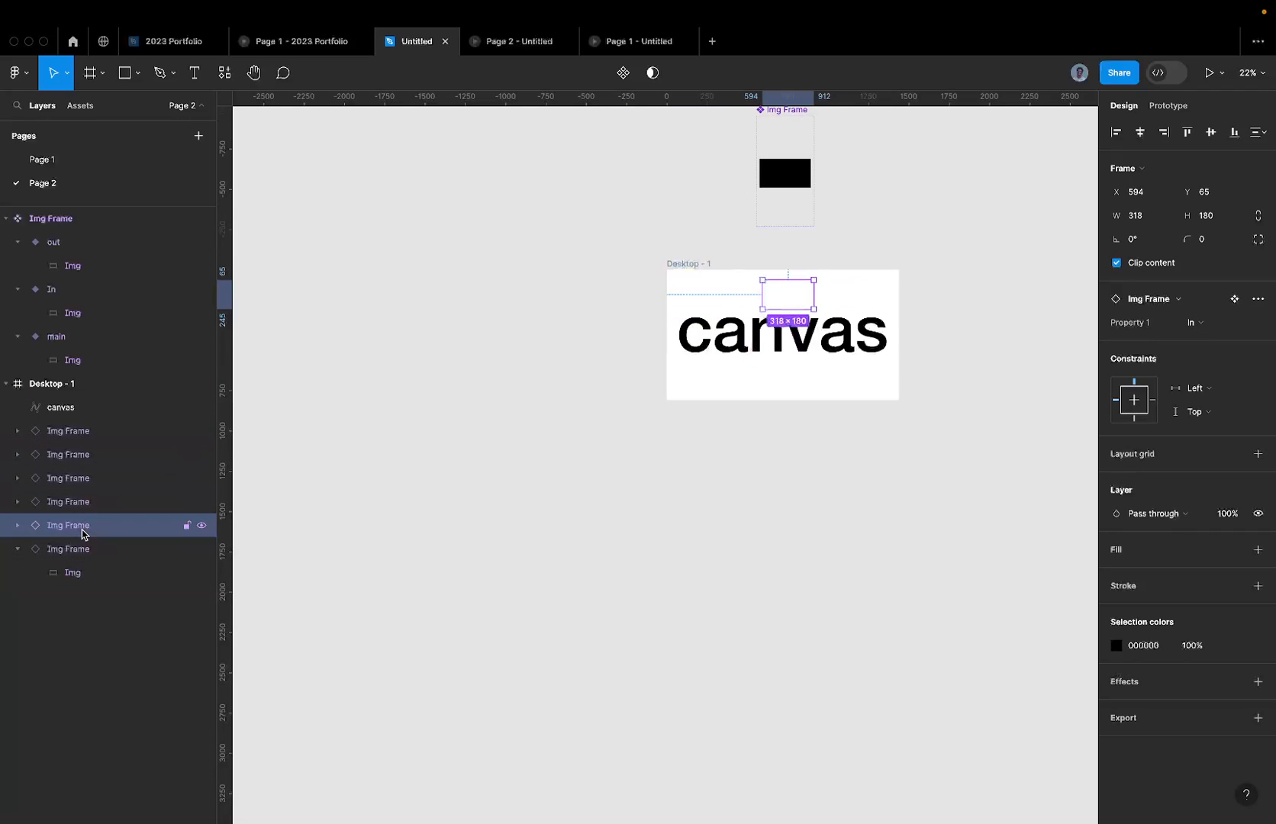
left_click(114, 442, "shift")
key("Delete")
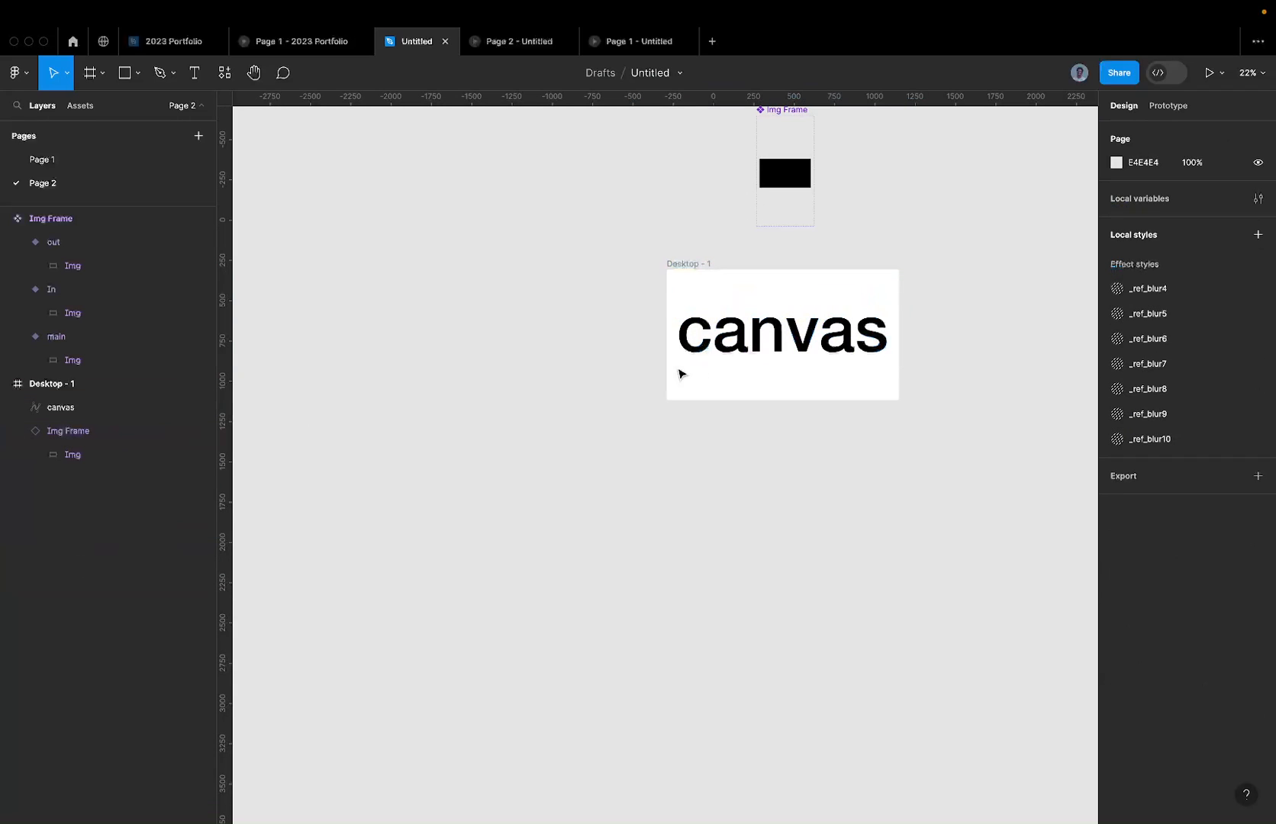
Step: Duplicate the Desktop - 1 frame to its right, and delete the canvas wordmark from the original frame
left_click_drag(698, 265, 971, 257)
left_click(735, 365)
left_click(748, 345)
key("Delete")
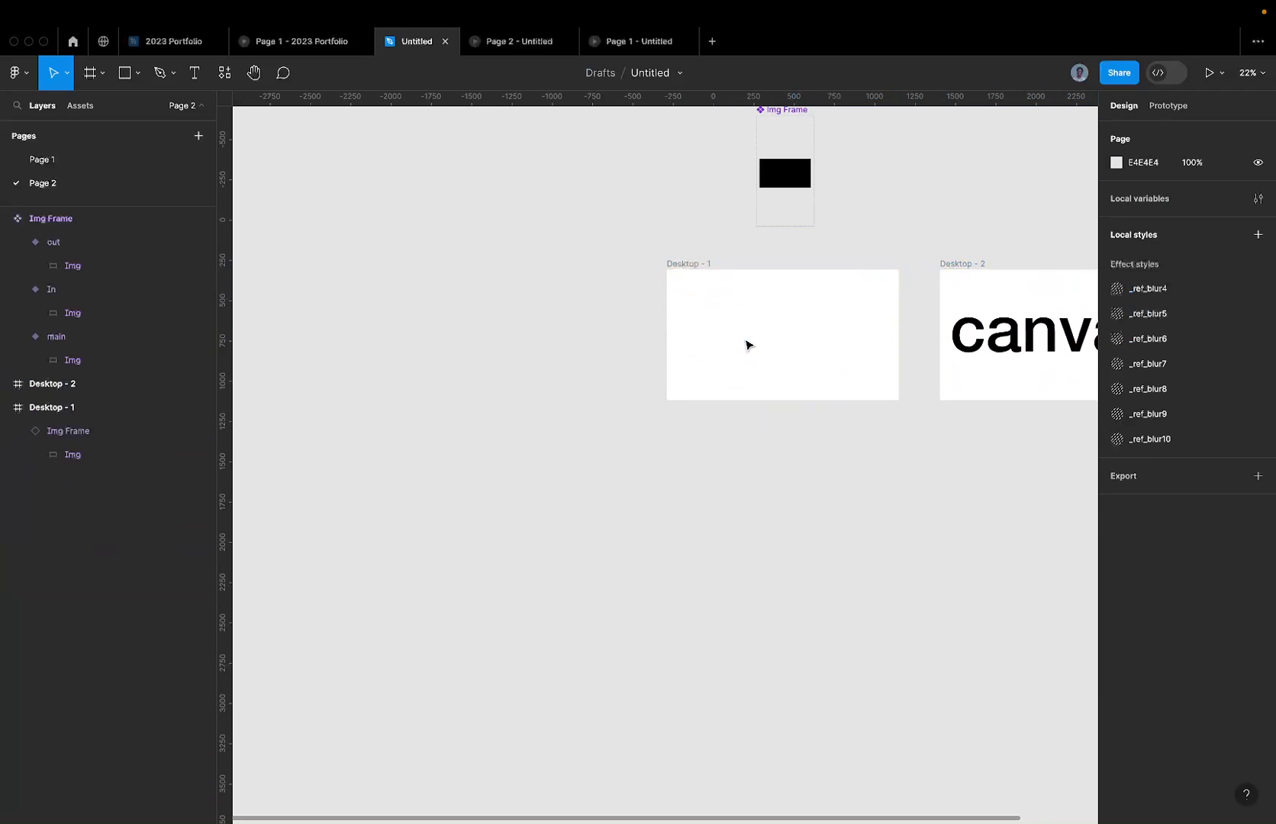
Step: Switch the remaining Img Frame instance in Desktop - 1 to the main variant
left_click(707, 290)
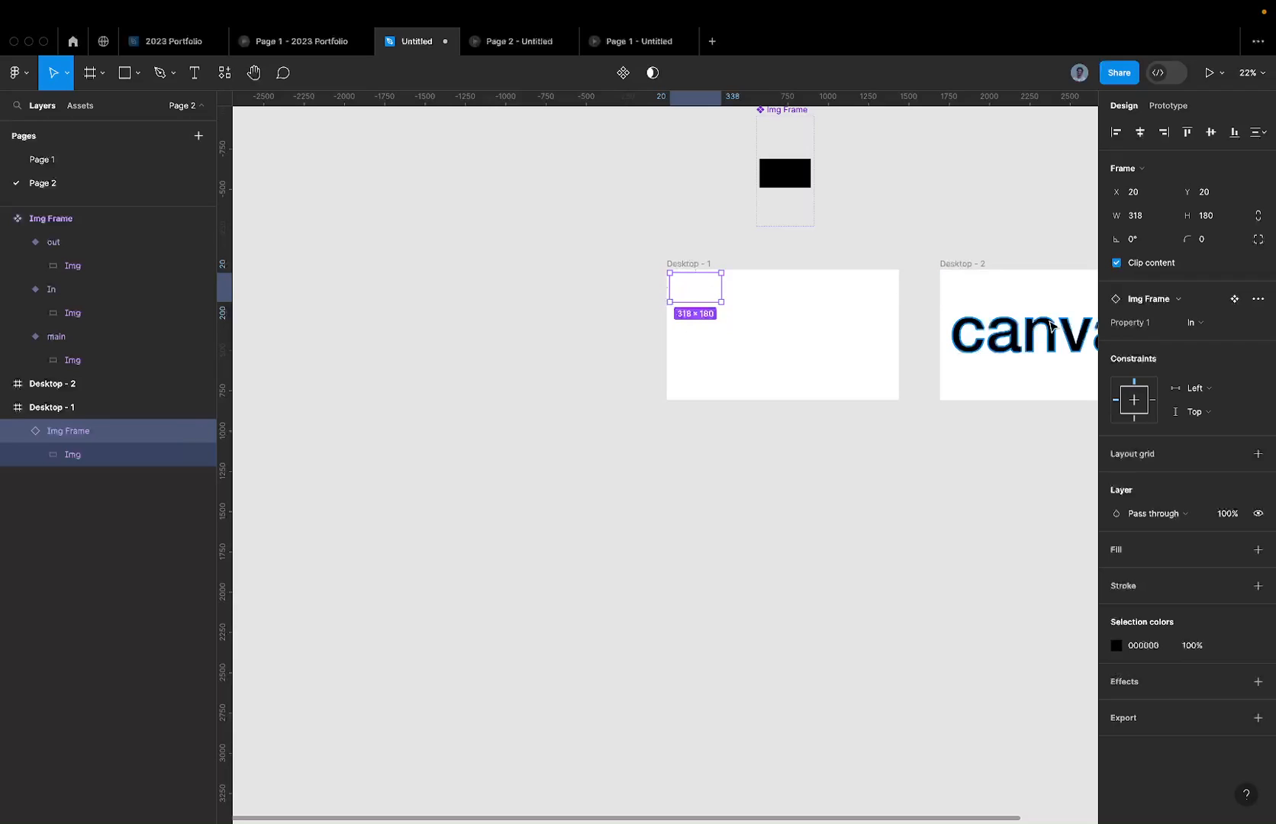
left_click(772, 351)
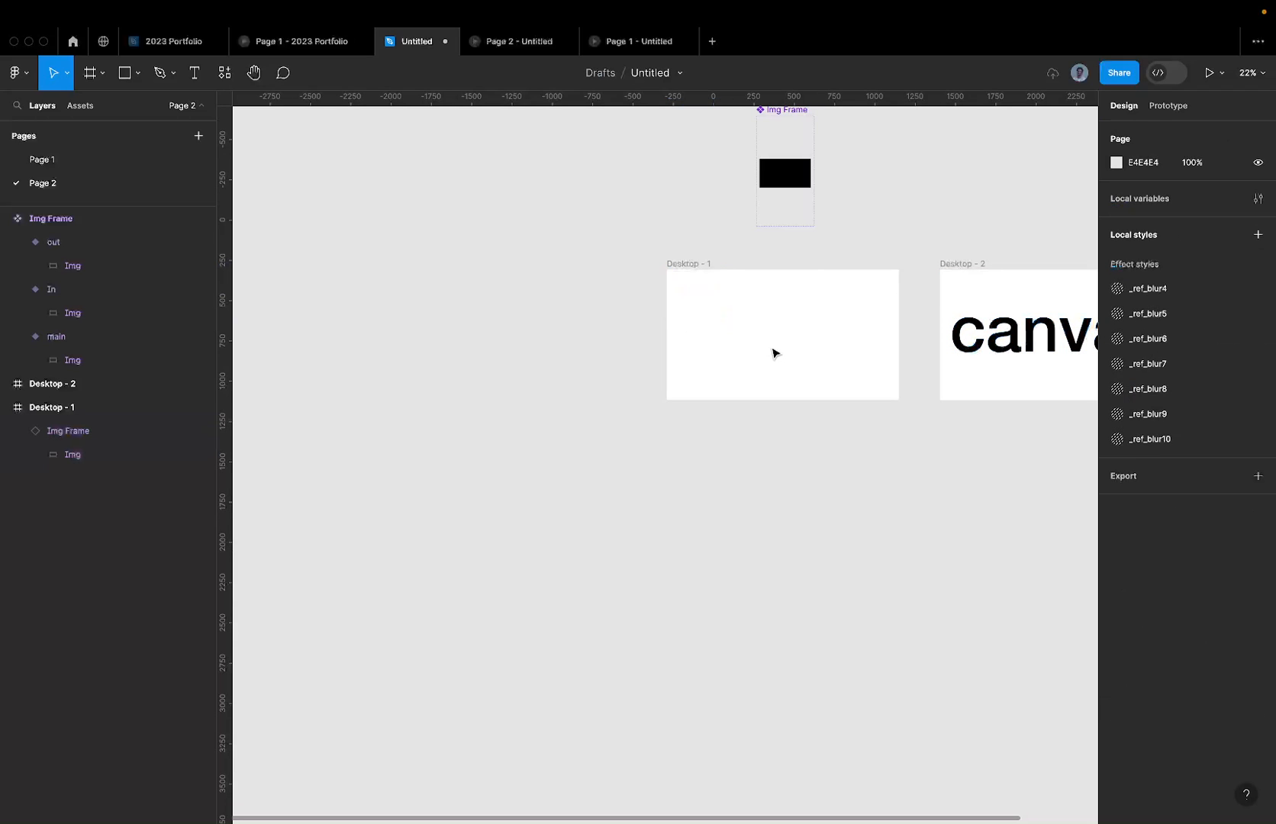
left_click(693, 297)
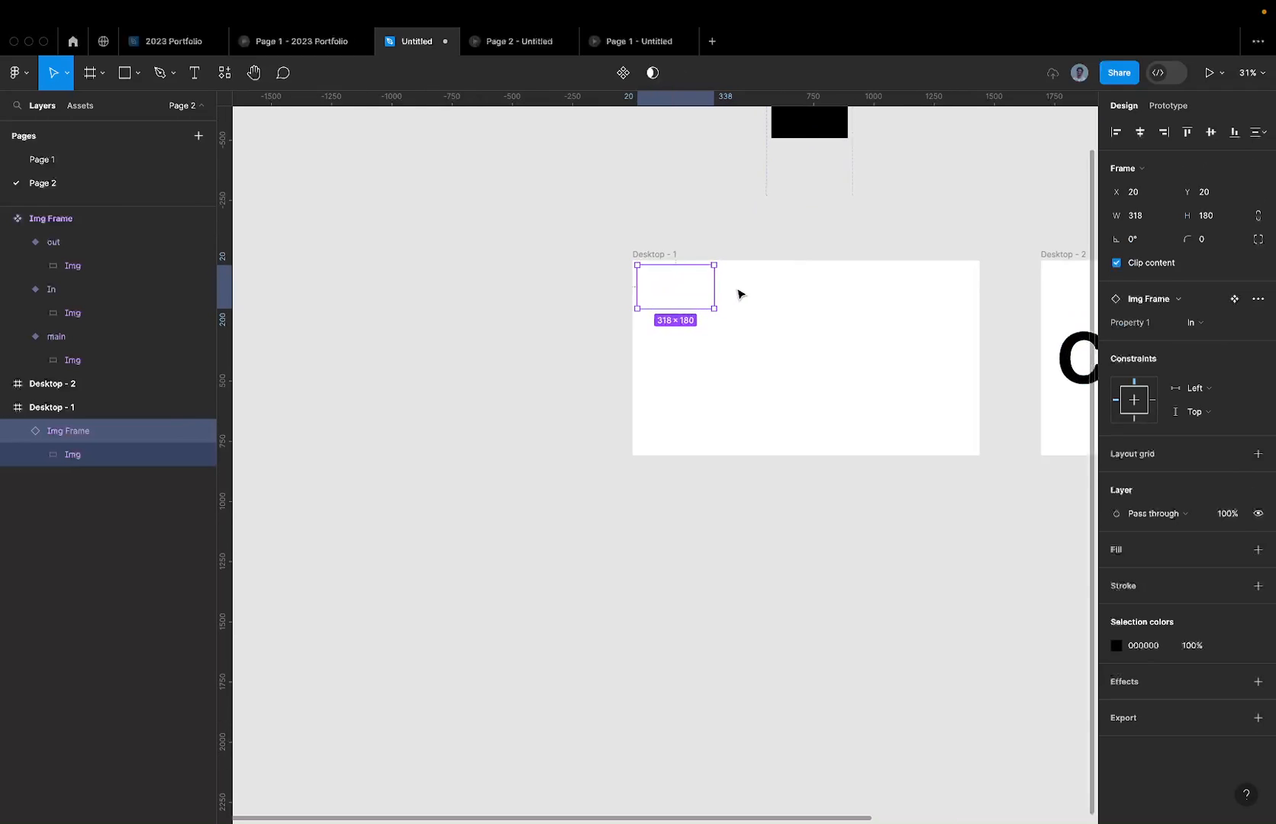
scroll(739, 295, "up", 5)
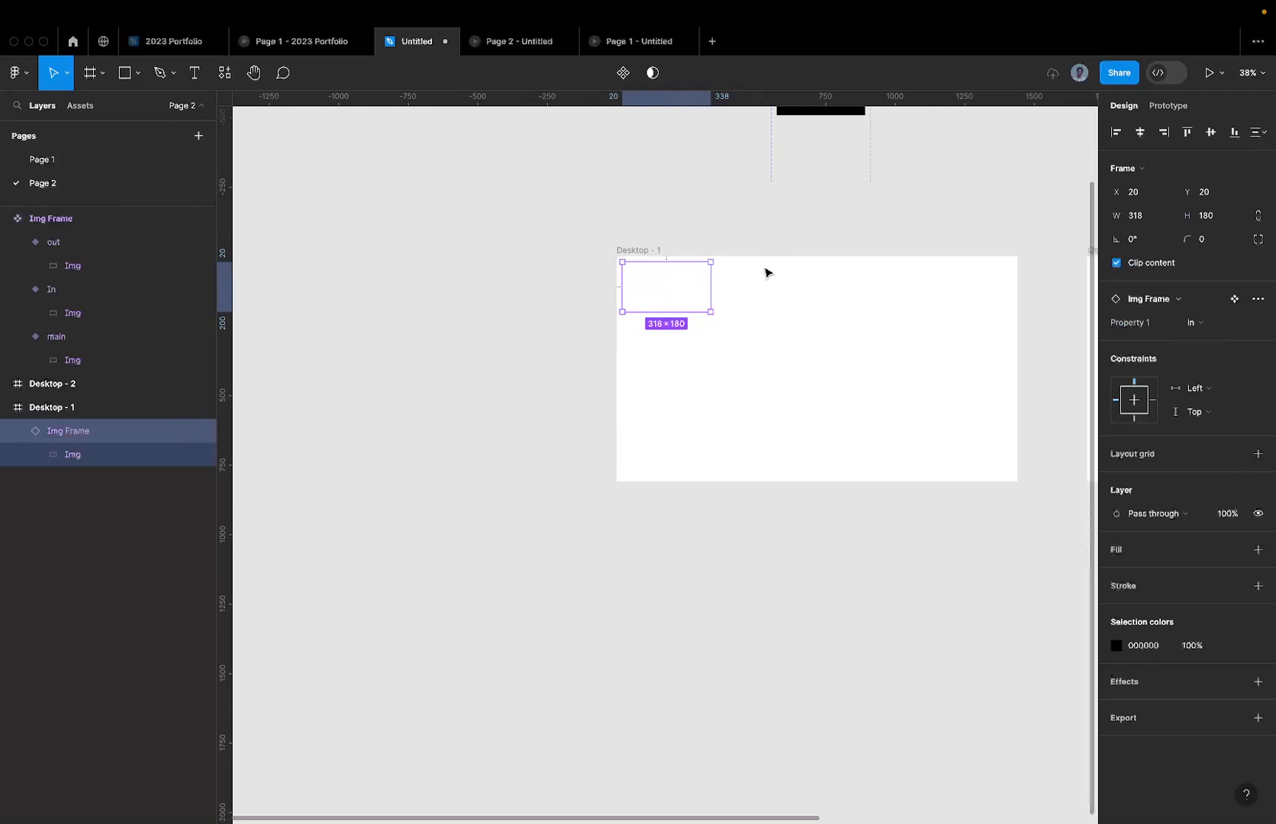
scroll(766, 270, "right", 3)
scroll(766, 271, "up", 2)
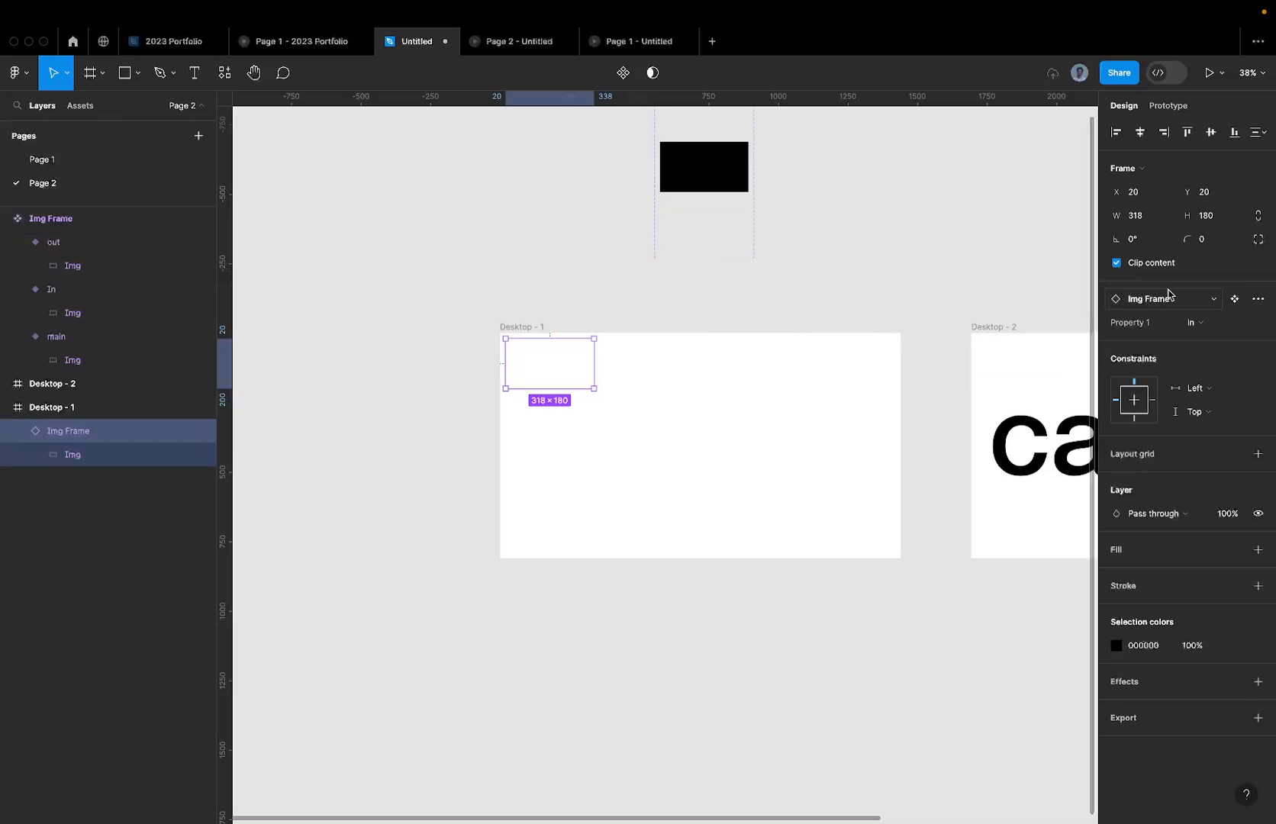
left_click(1195, 322)
left_click(1183, 349)
left_click(1182, 322)
left_click(1181, 340)
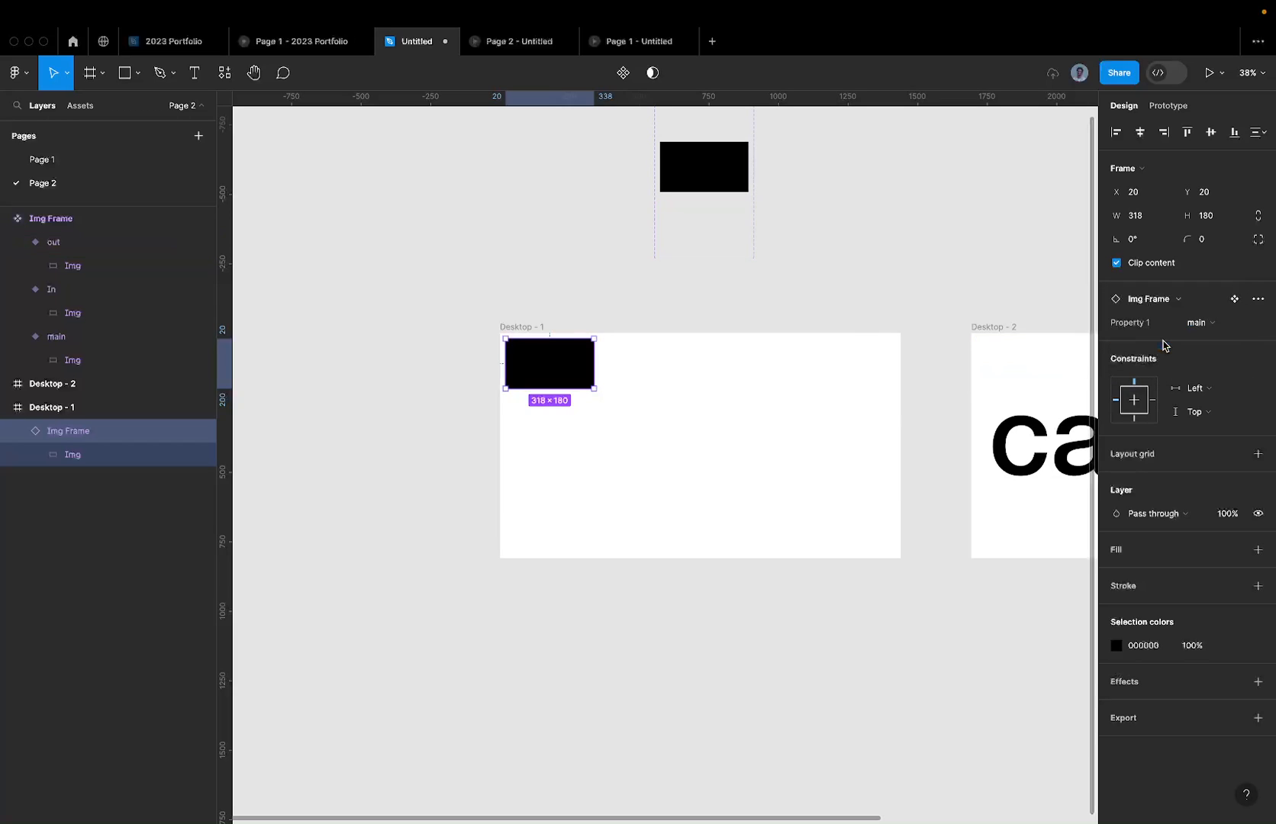
Step: Duplicate the black Img Frame instance until eight copies are spread in loose rows across Desktop - 1
scroll(594, 424, "up", 1)
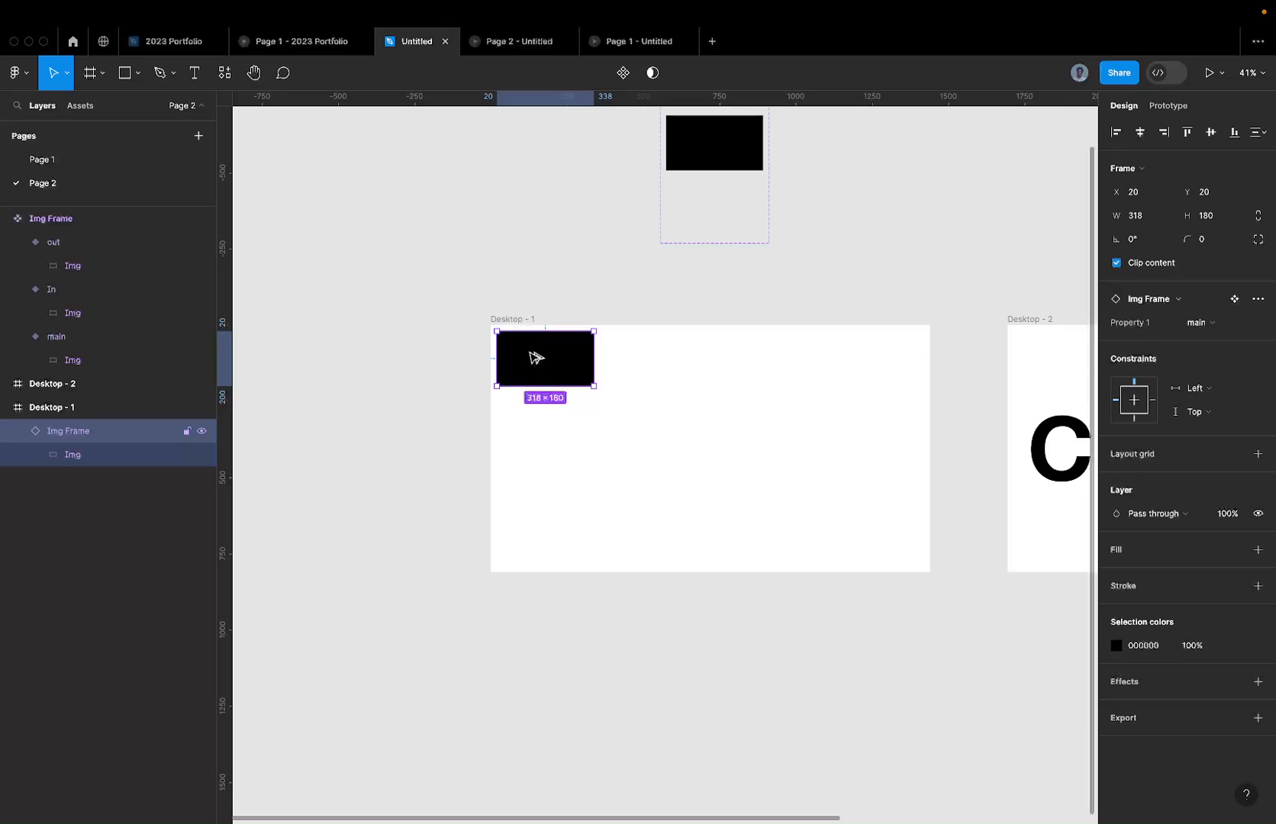
left_click_drag(536, 358, 710, 490)
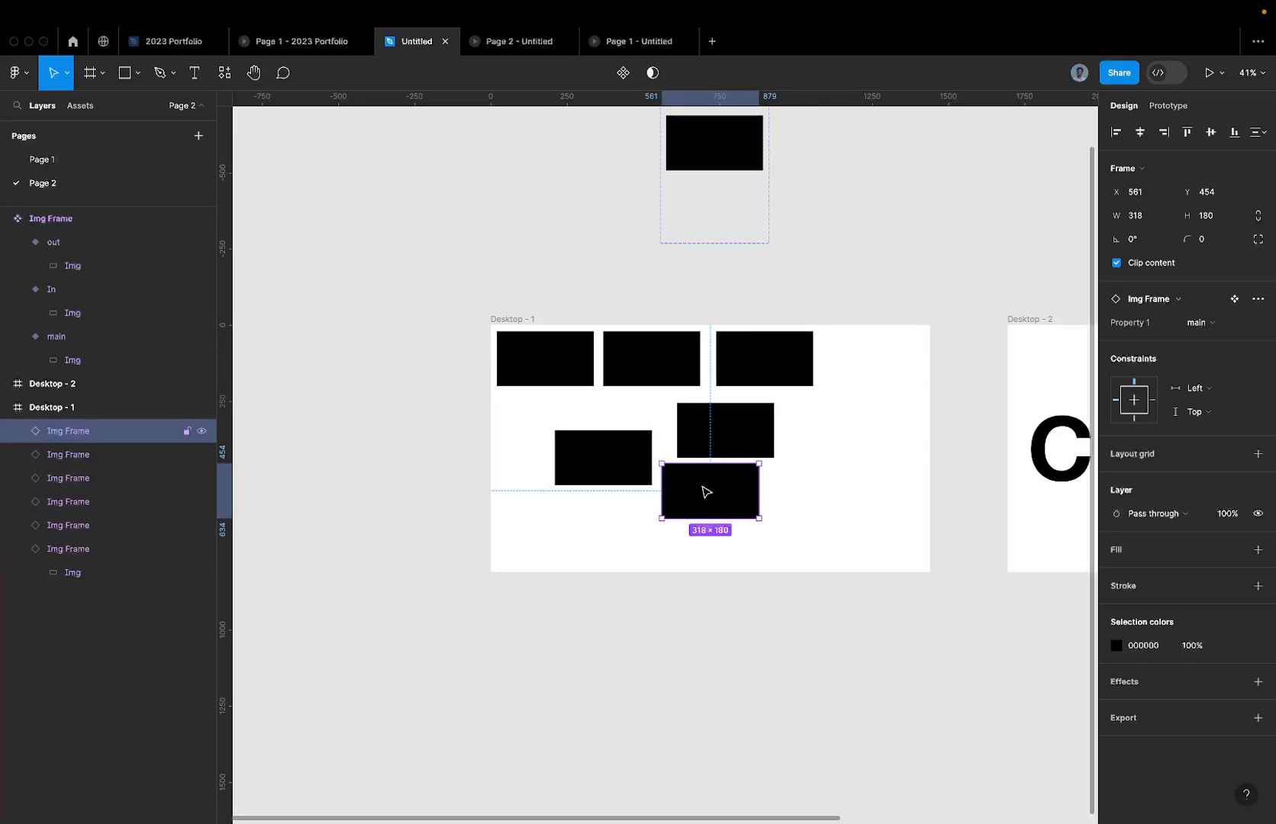
left_click_drag(706, 492, 837, 429)
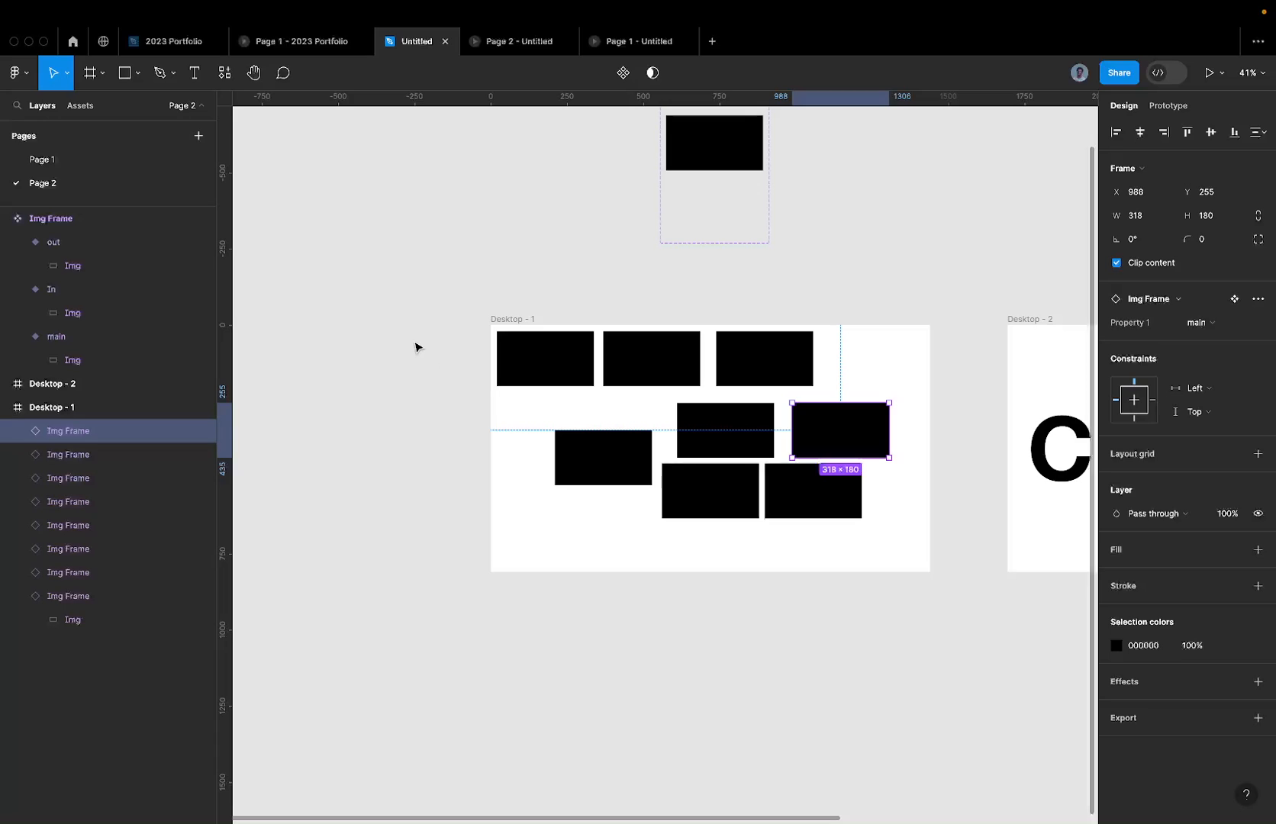
Step: Select the Img layers inside all eight Img Frame copies and search the Unsplash plugin for architecture images
left_click_drag(414, 352, 937, 513)
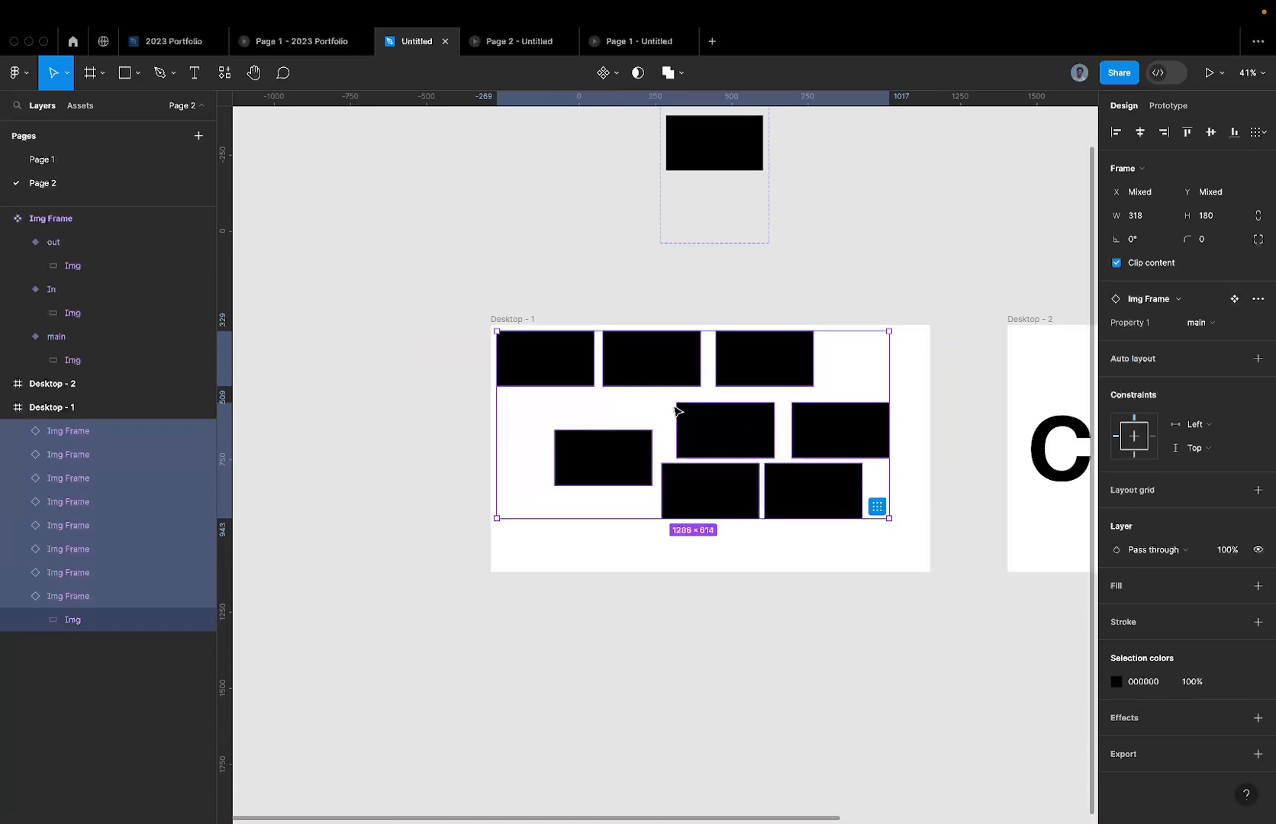
key("Return")
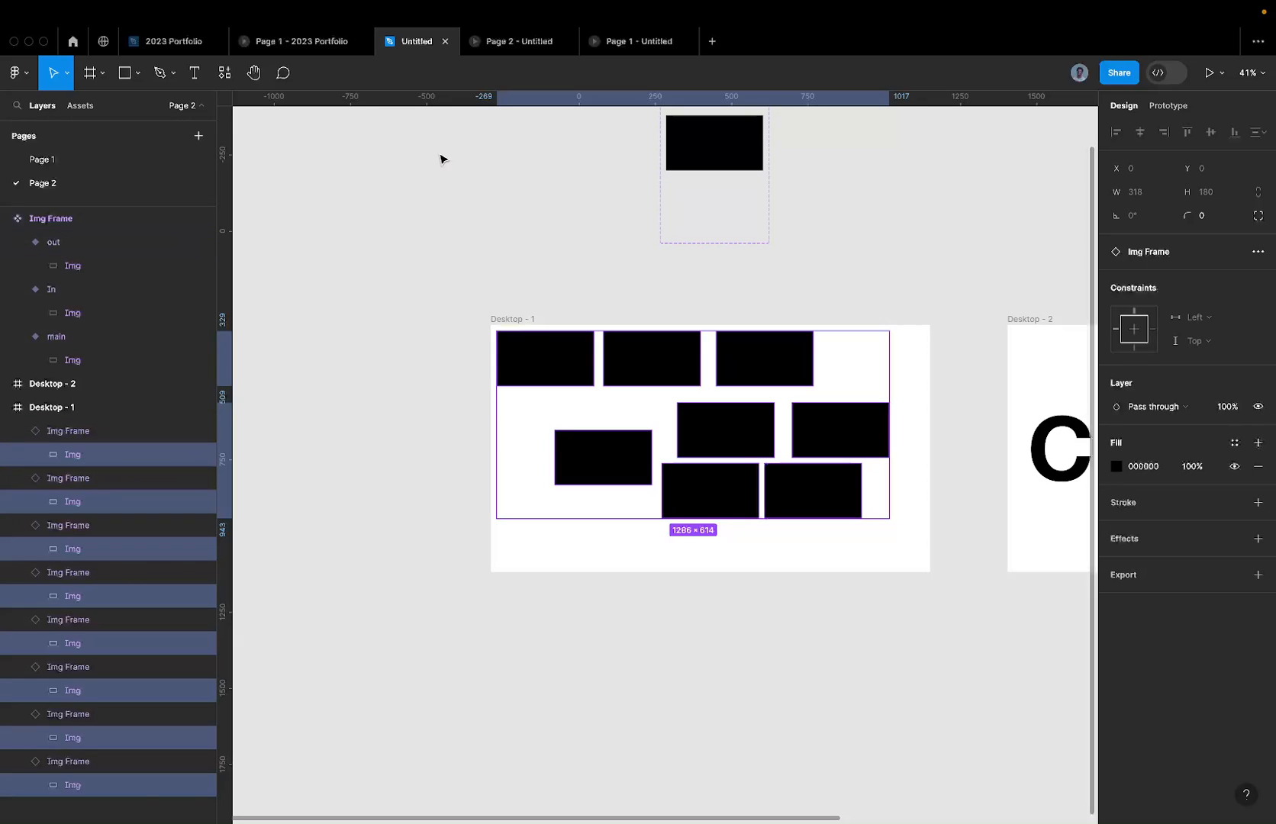
left_click(224, 73)
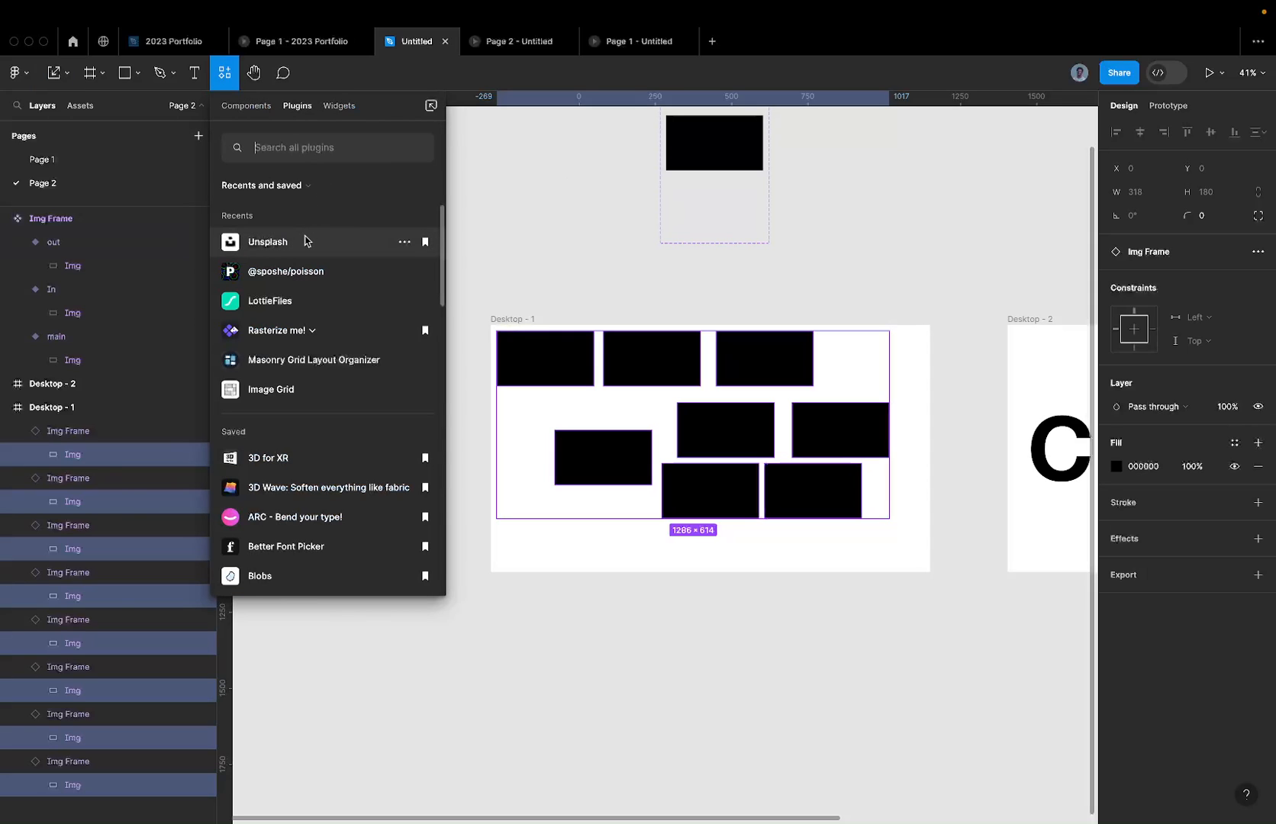
left_click(306, 244)
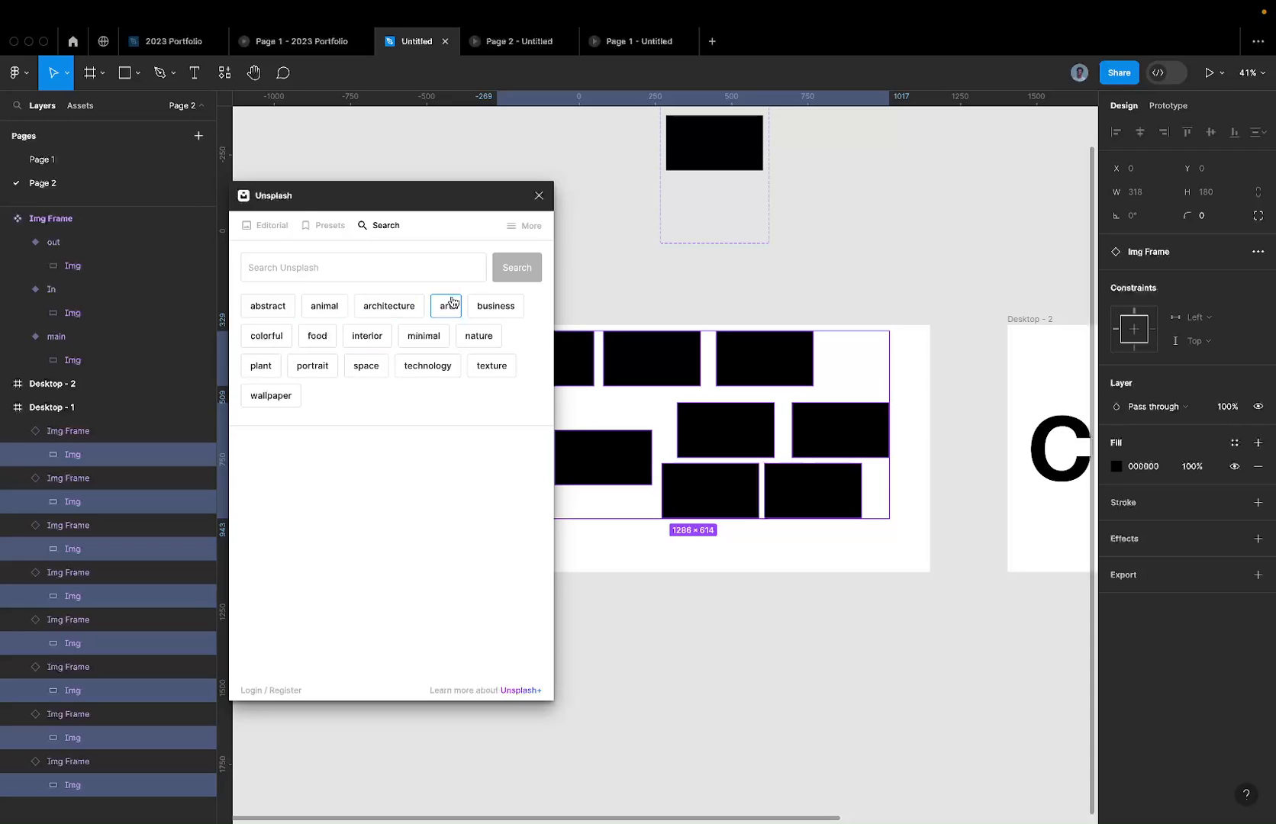
left_click(411, 309)
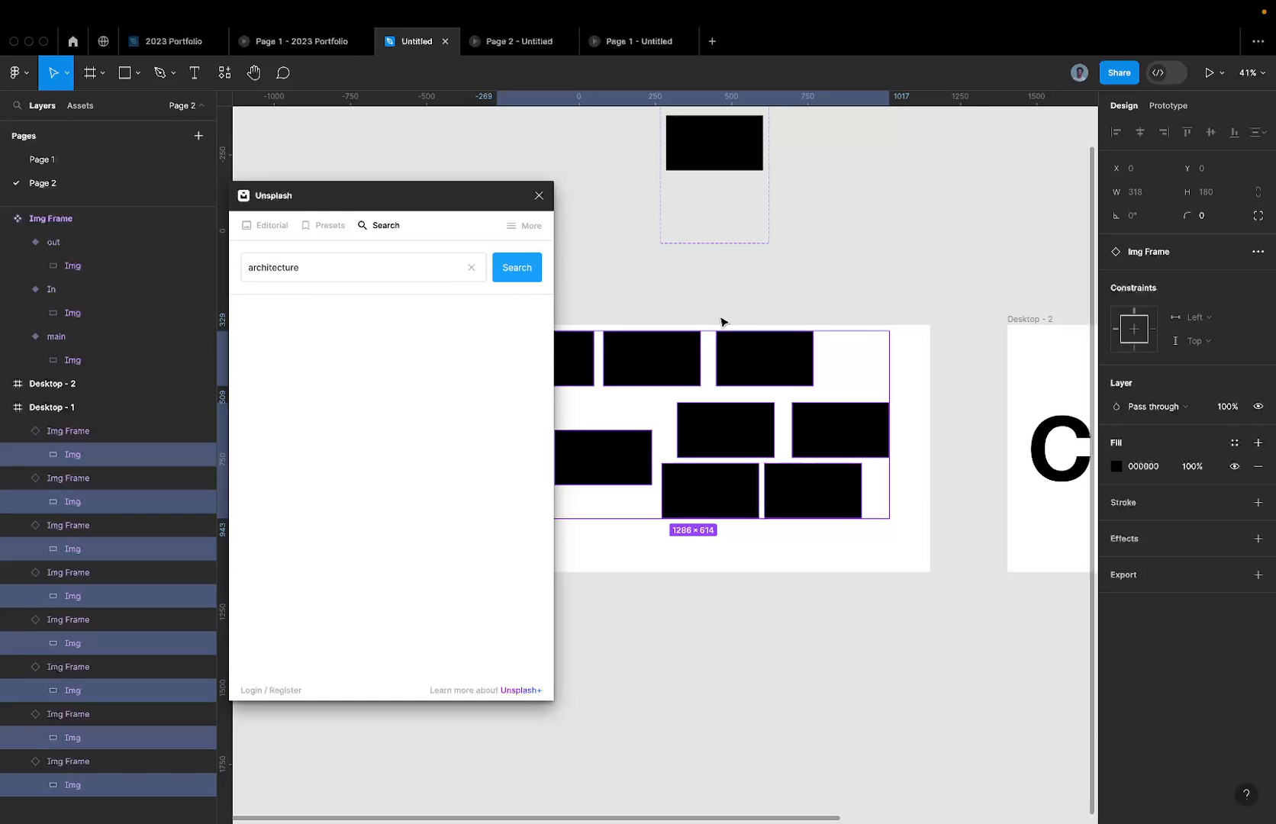
scroll(723, 323, "left", 5)
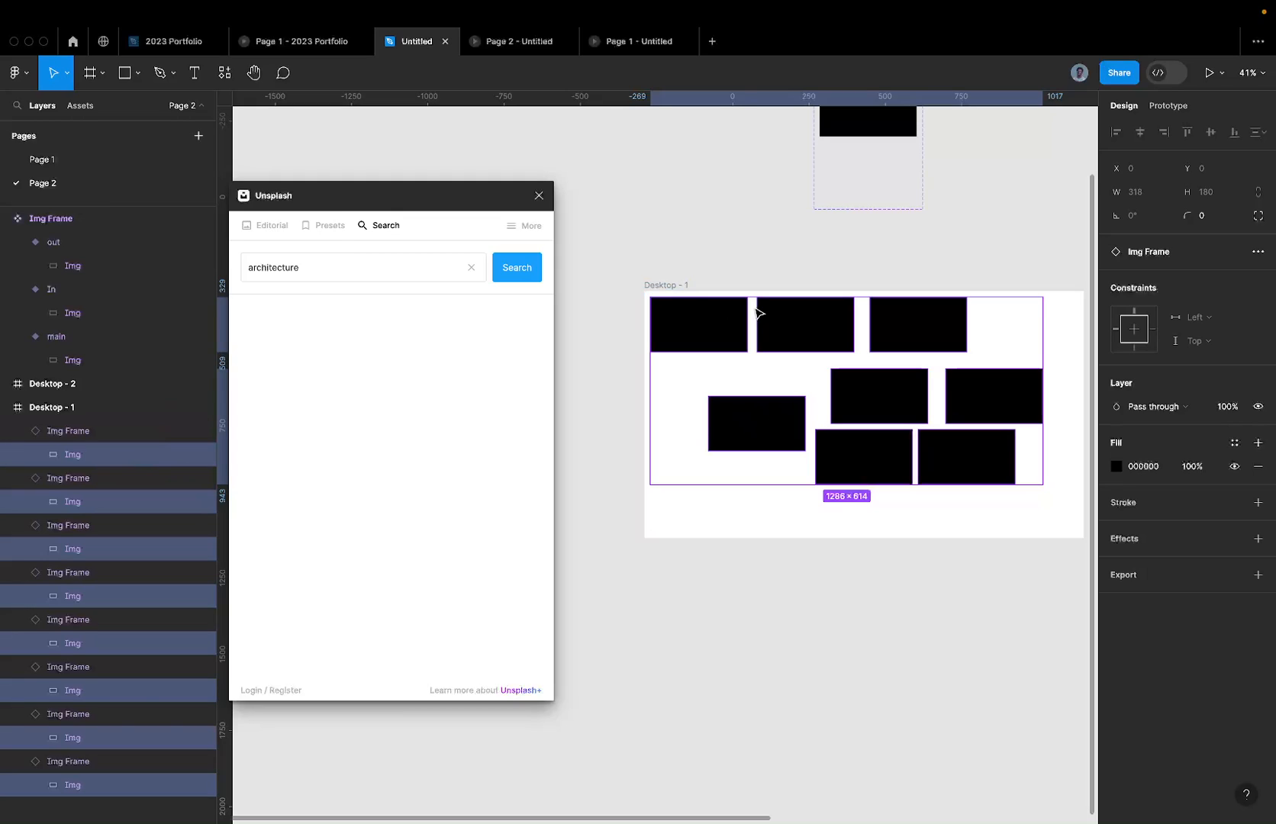
left_click(498, 280)
mouse_move(727, 9)
Step: Delete the Img Frame instance from Desktop - 2 and select the canvas wordmark there
scroll(880, 355, "down", 5)
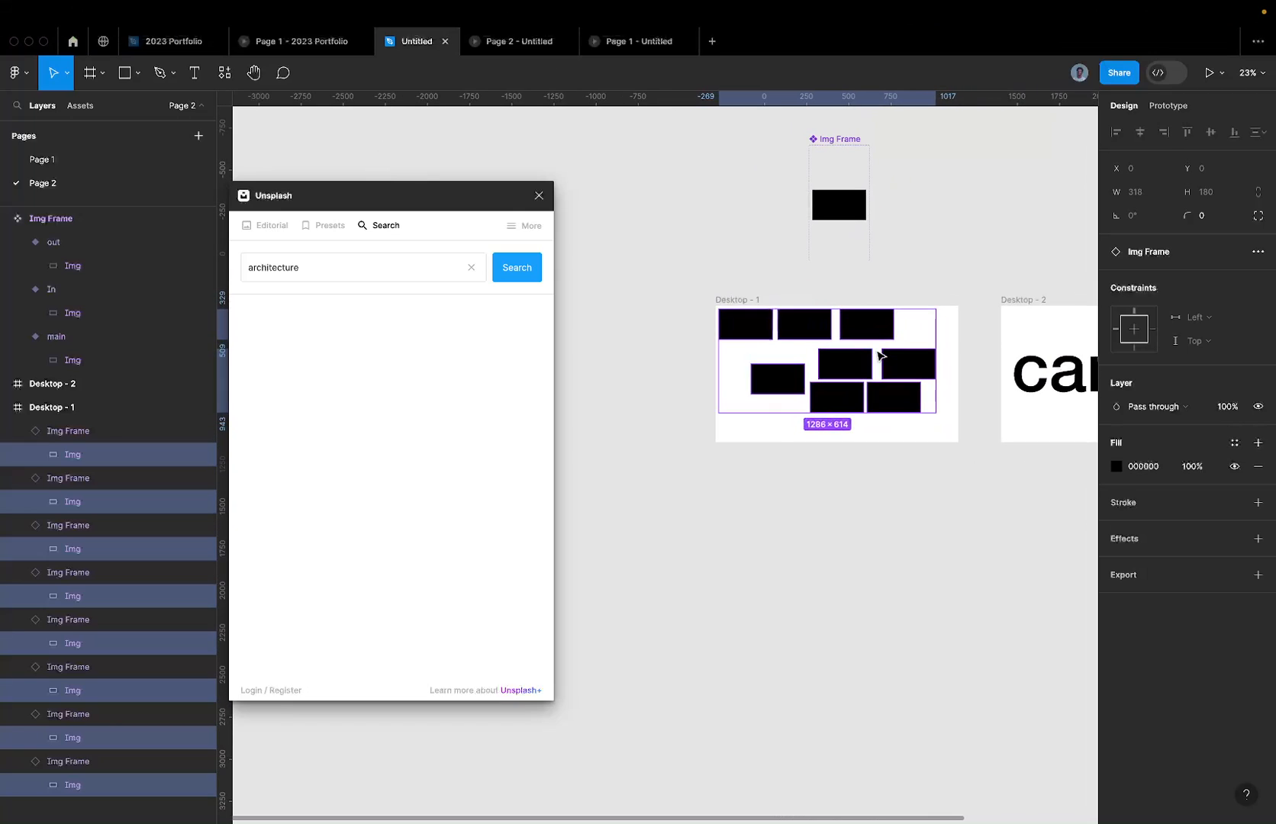
scroll(880, 355, "right", 5)
scroll(880, 355, "down", 2)
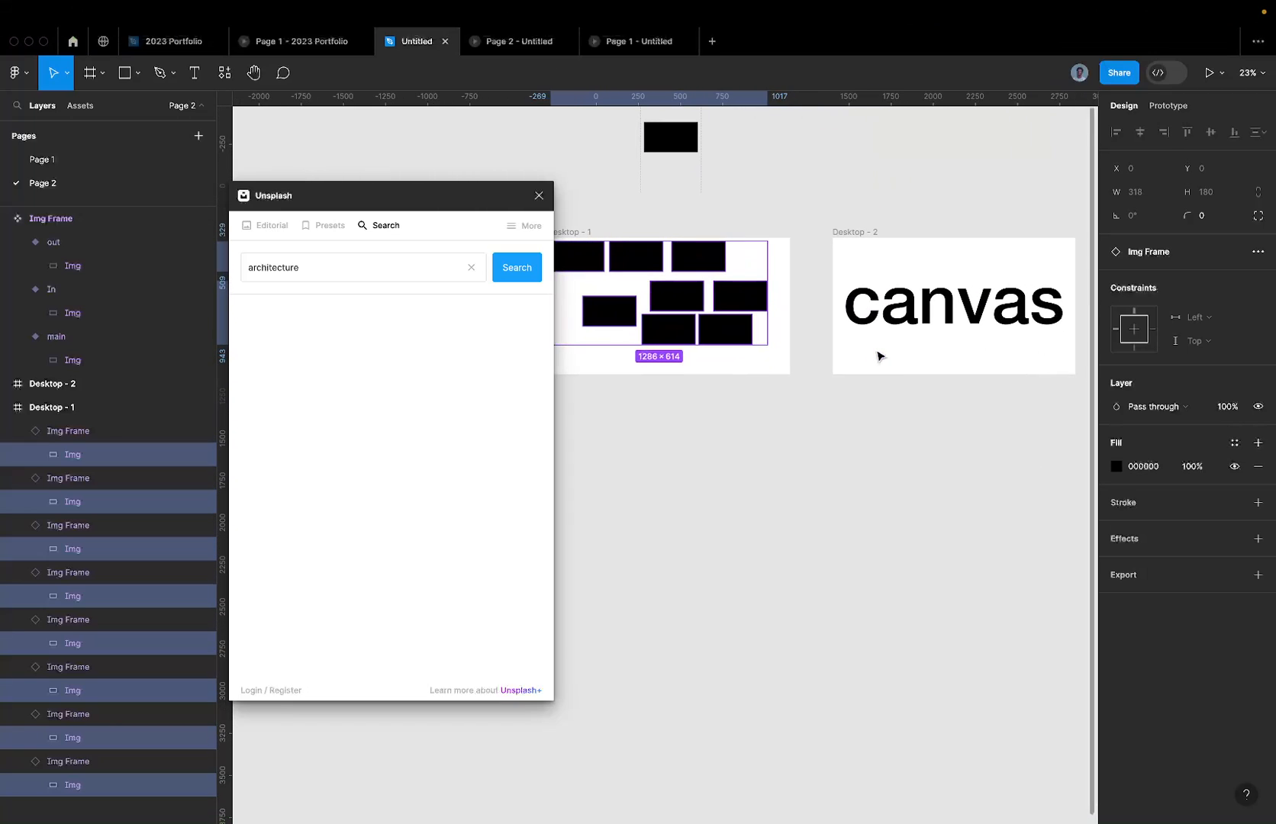
scroll(880, 355, "right", 1)
scroll(880, 355, "down", 2)
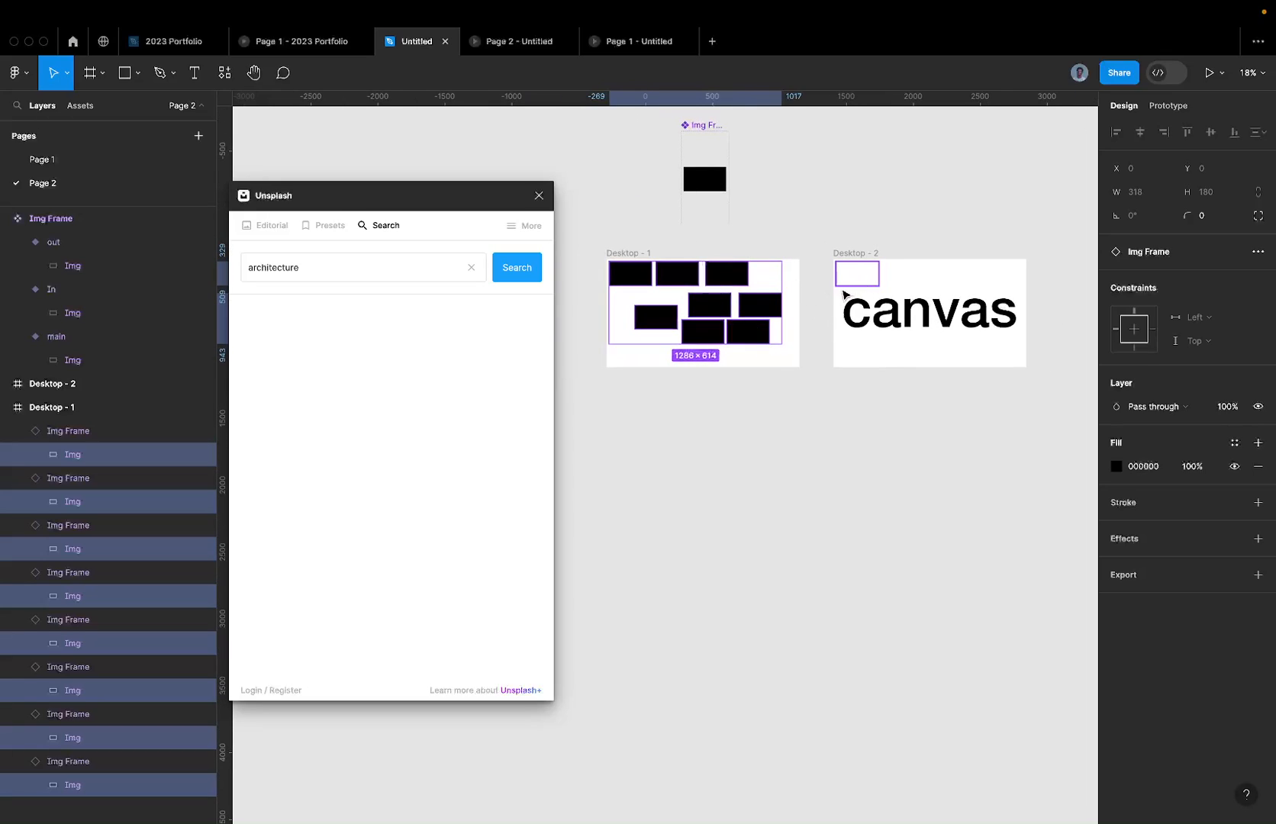
left_click(871, 287)
key("Delete")
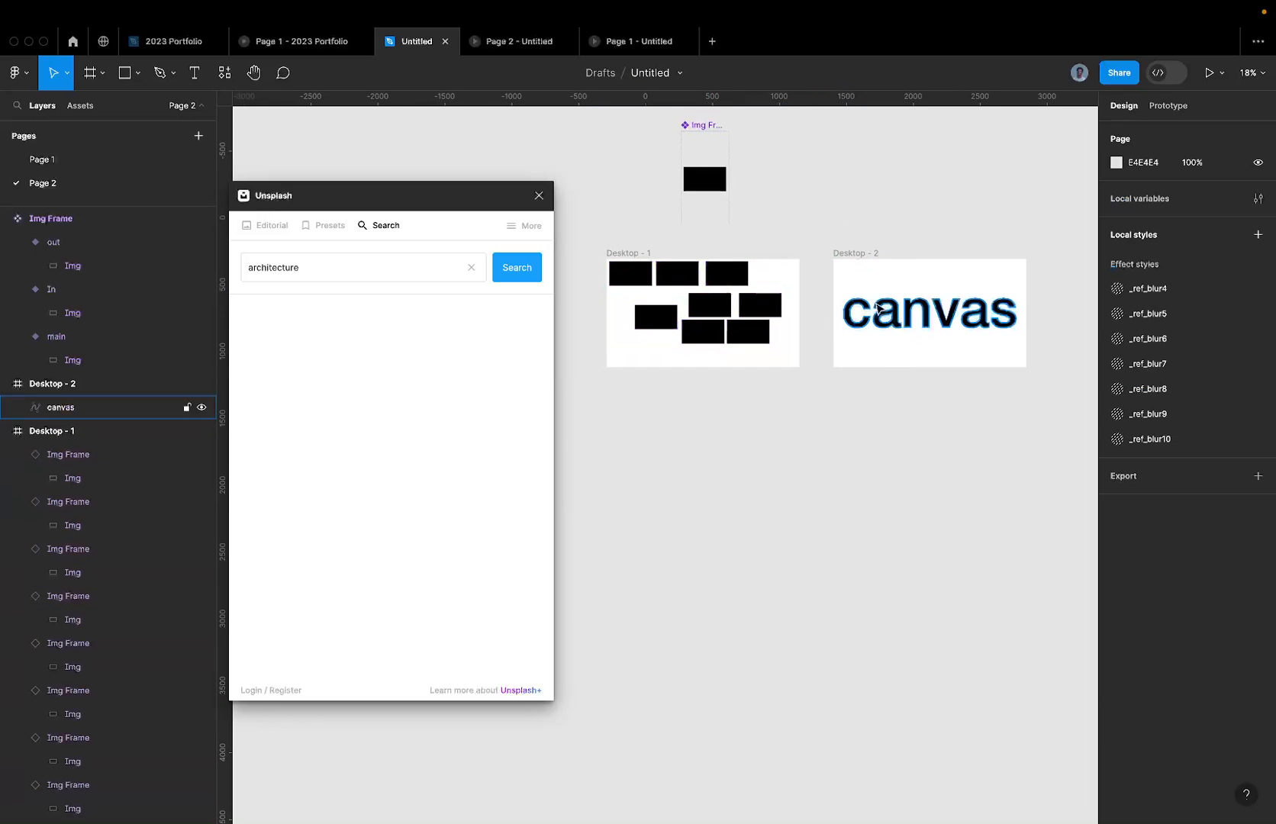
left_click(879, 313)
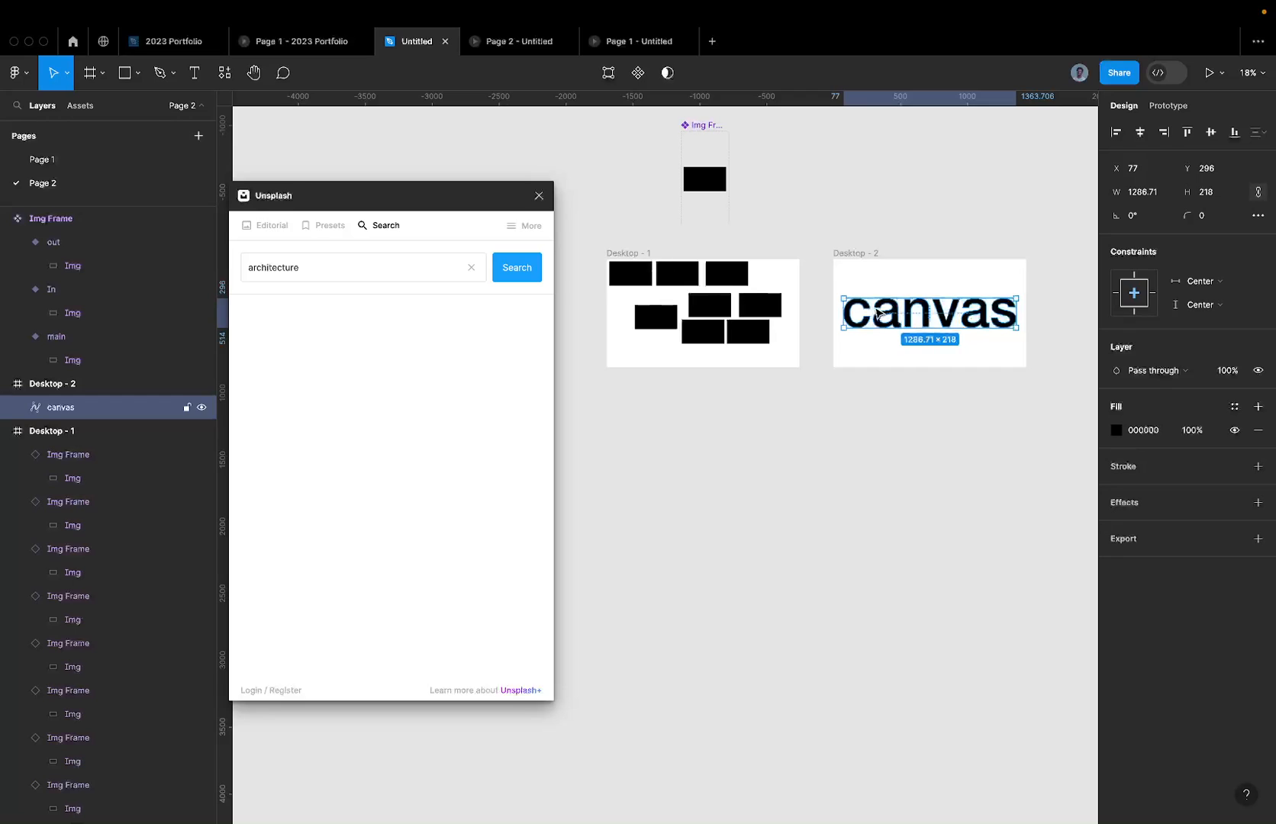
Step: Review the finished canvas animation in the Page 1 prototype and its component variants on Page 1, returning to Page 2
scroll(880, 313, "right", 4)
left_click(639, 41)
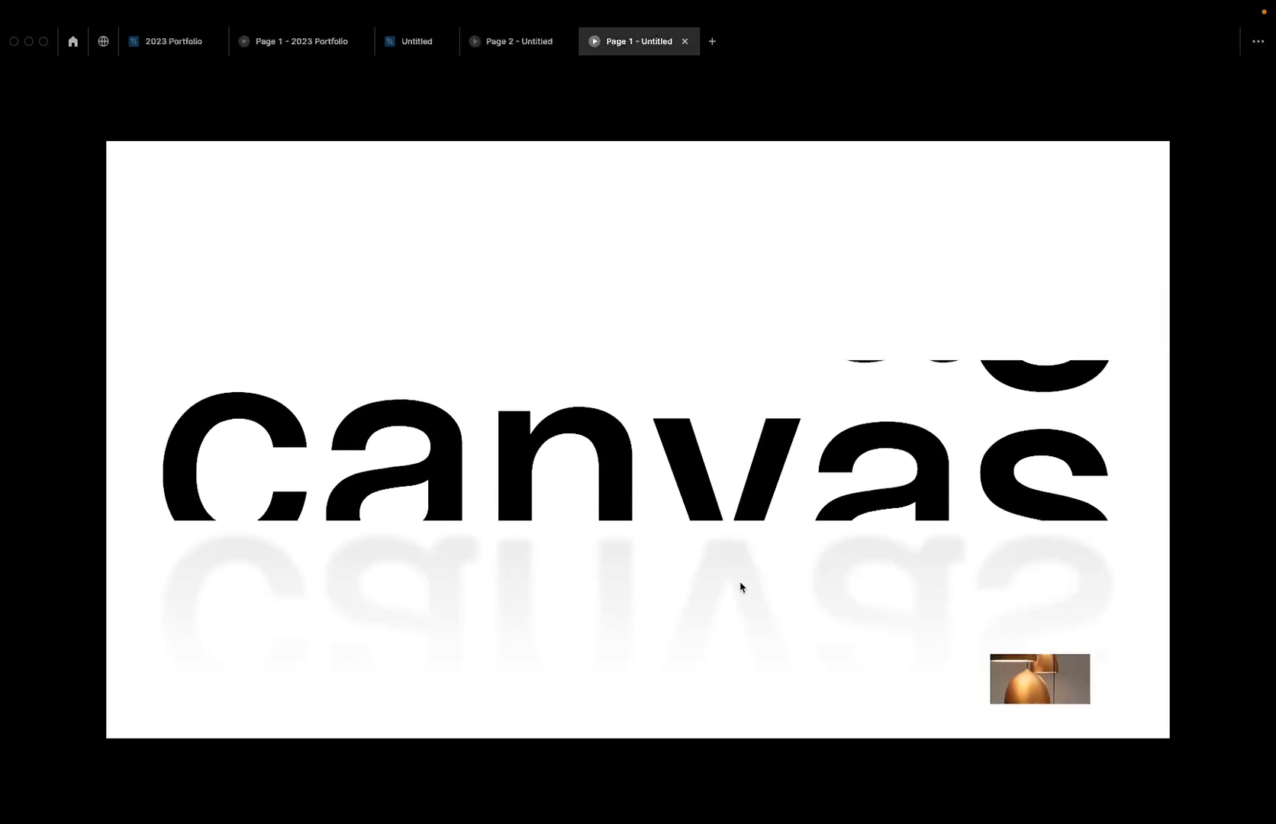
left_click(526, 41)
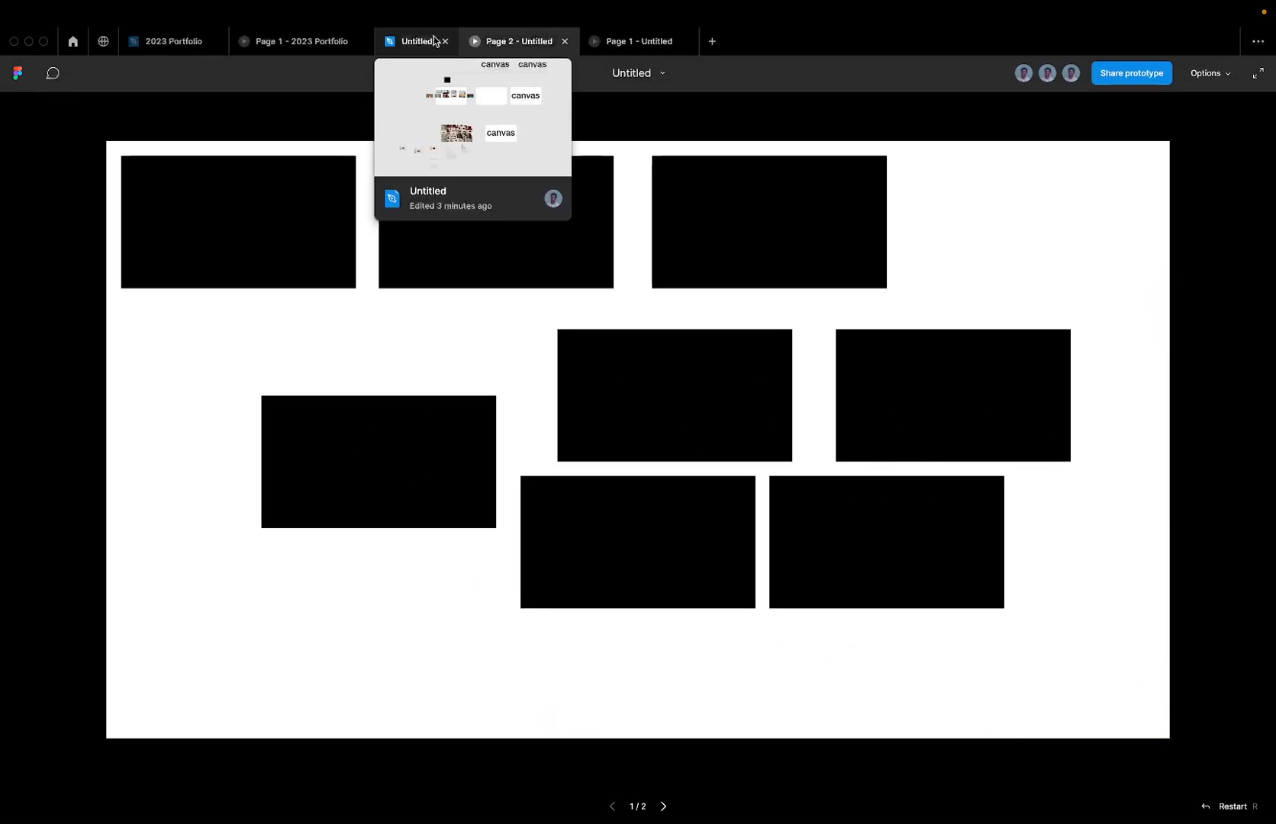
left_click(417, 41)
left_click(108, 161)
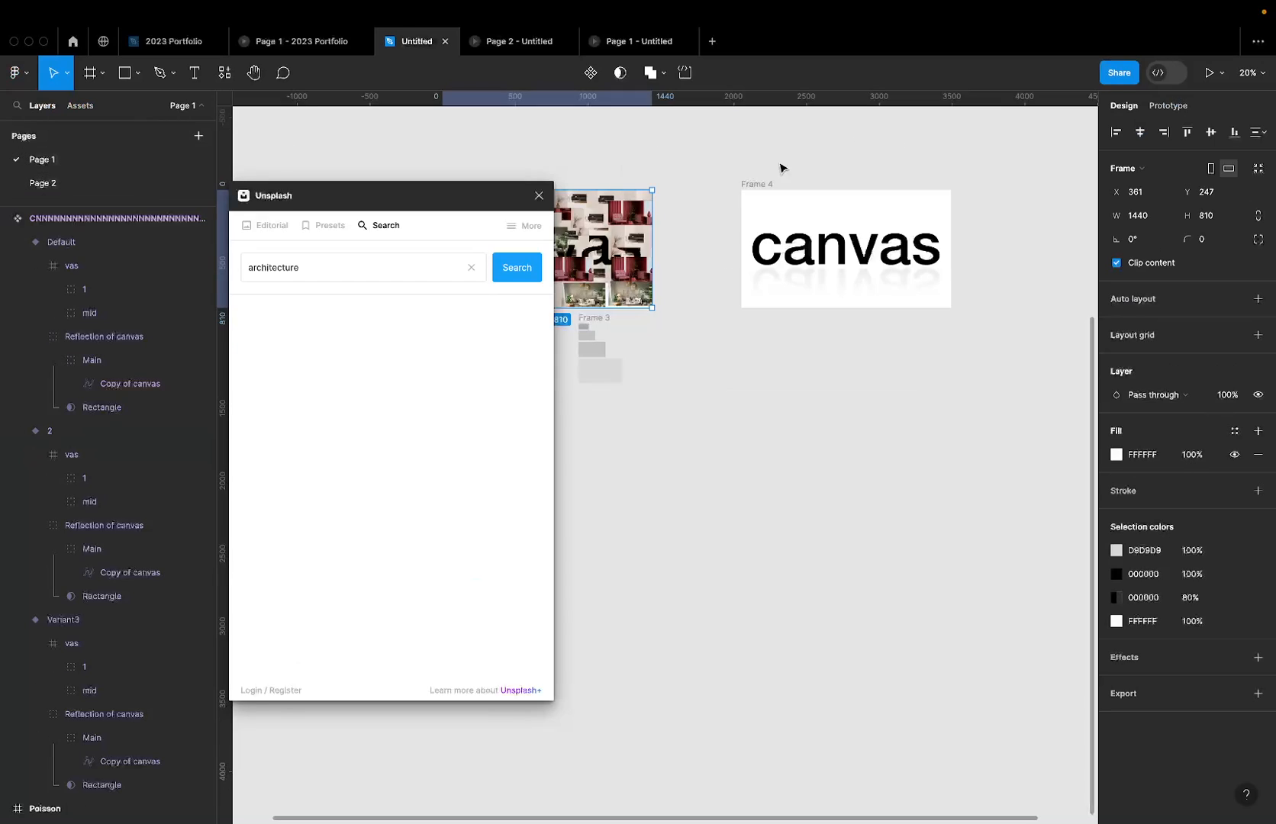
scroll(723, 204, "left", 3)
scroll(723, 203, "down", 3)
scroll(723, 203, "up", 3)
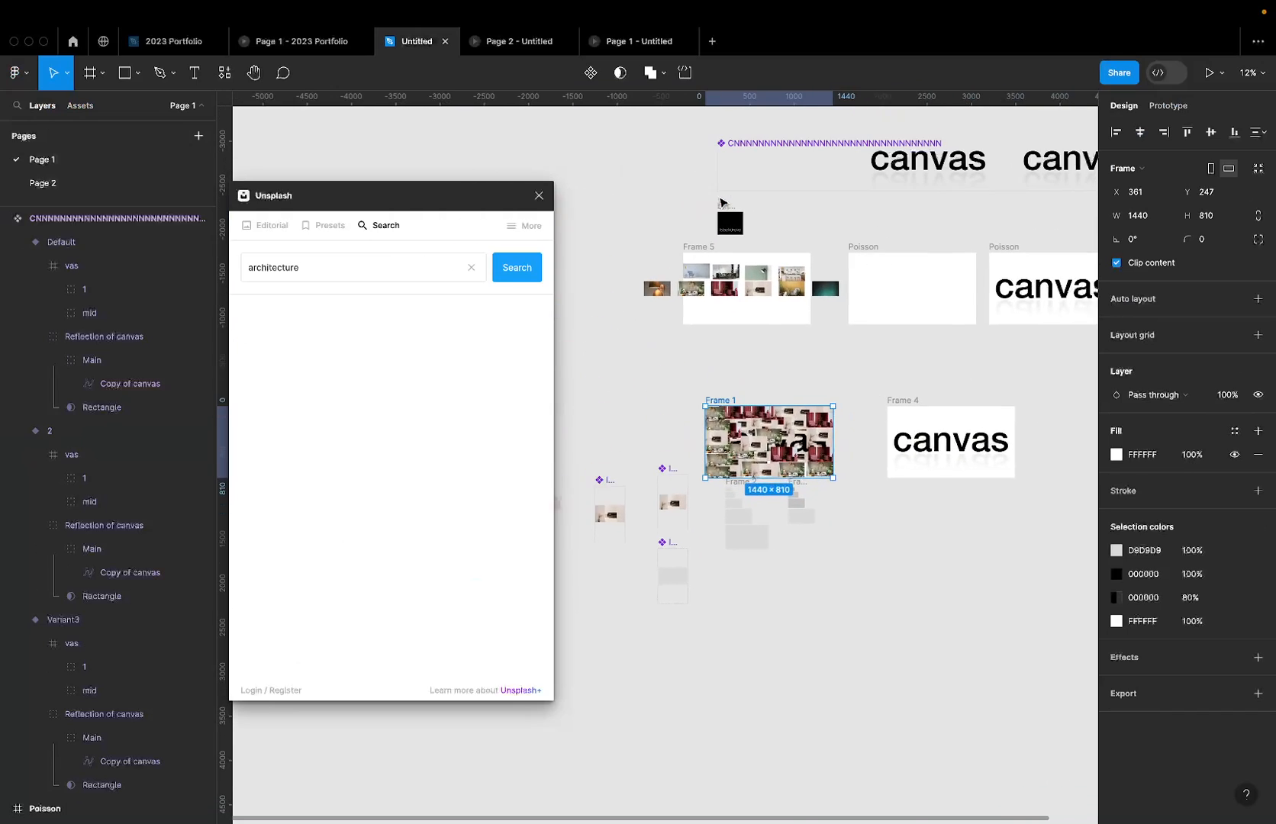
scroll(723, 203, "right", 2)
left_click(713, 185)
left_click(827, 184)
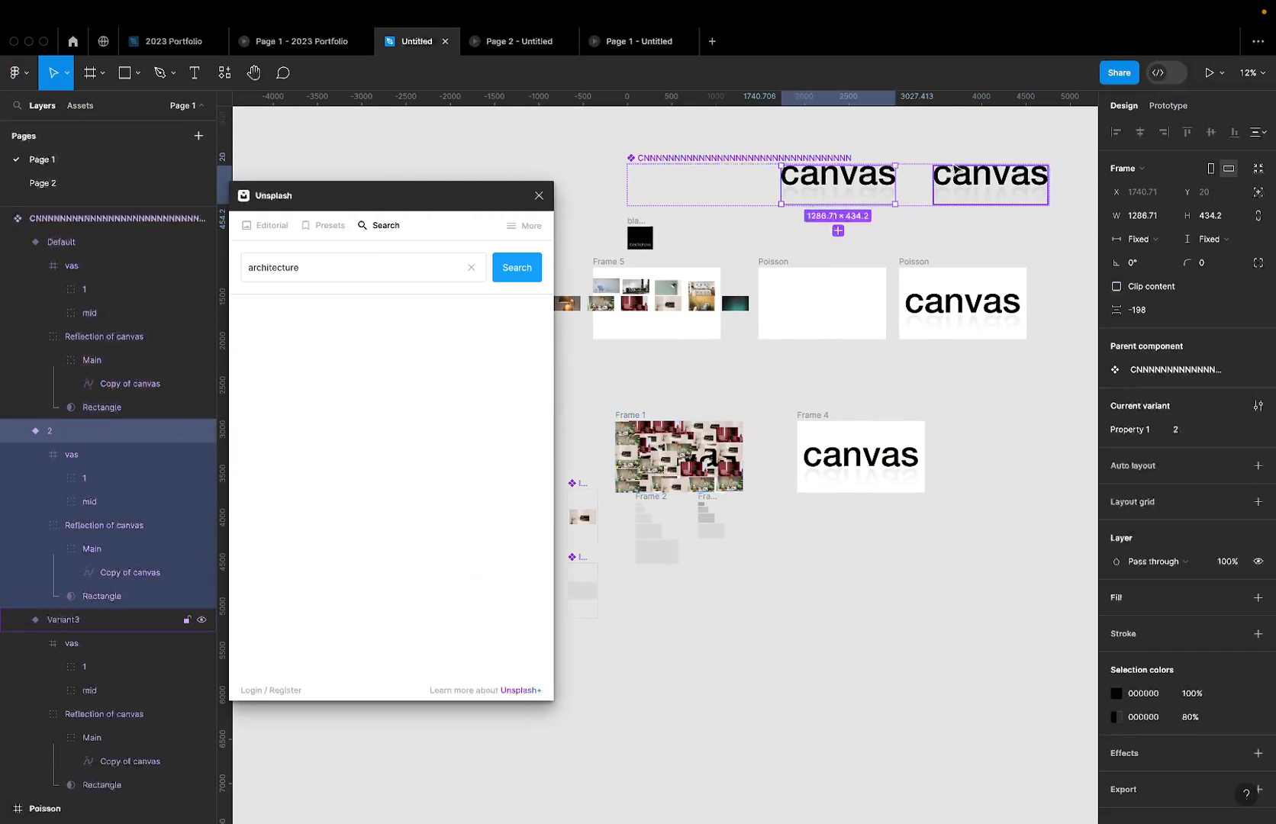
left_click(958, 176)
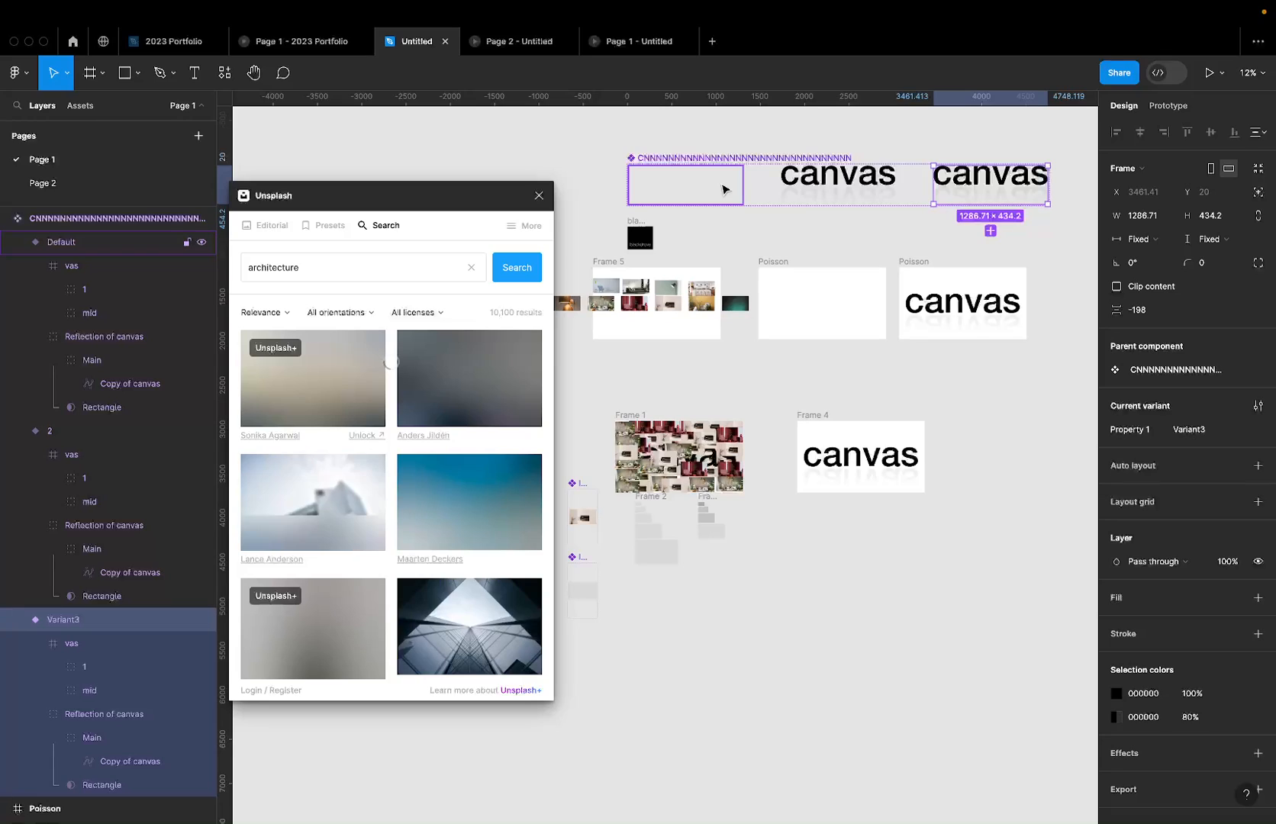
left_click(122, 187)
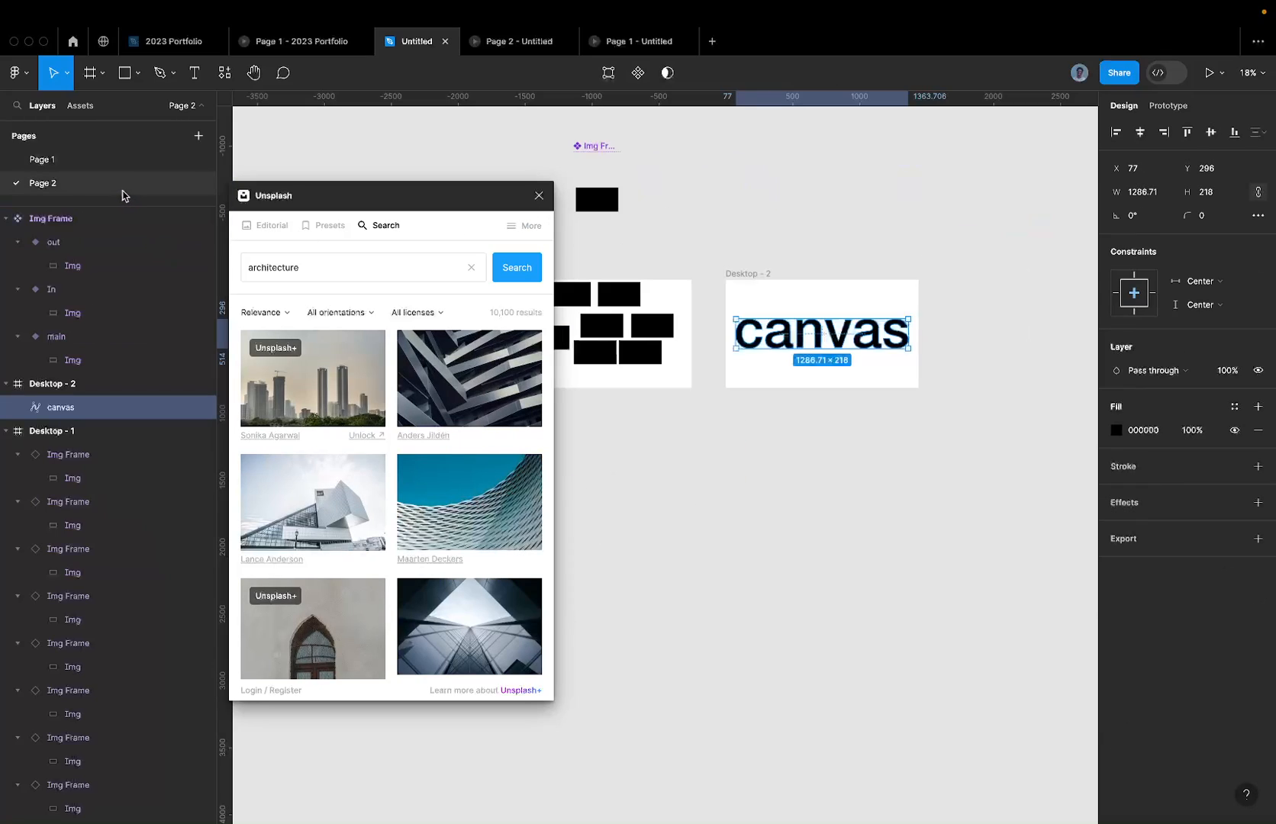
Step: Select the Img layers inside all eight Img Frame instances in Desktop - 1
left_click(714, 299)
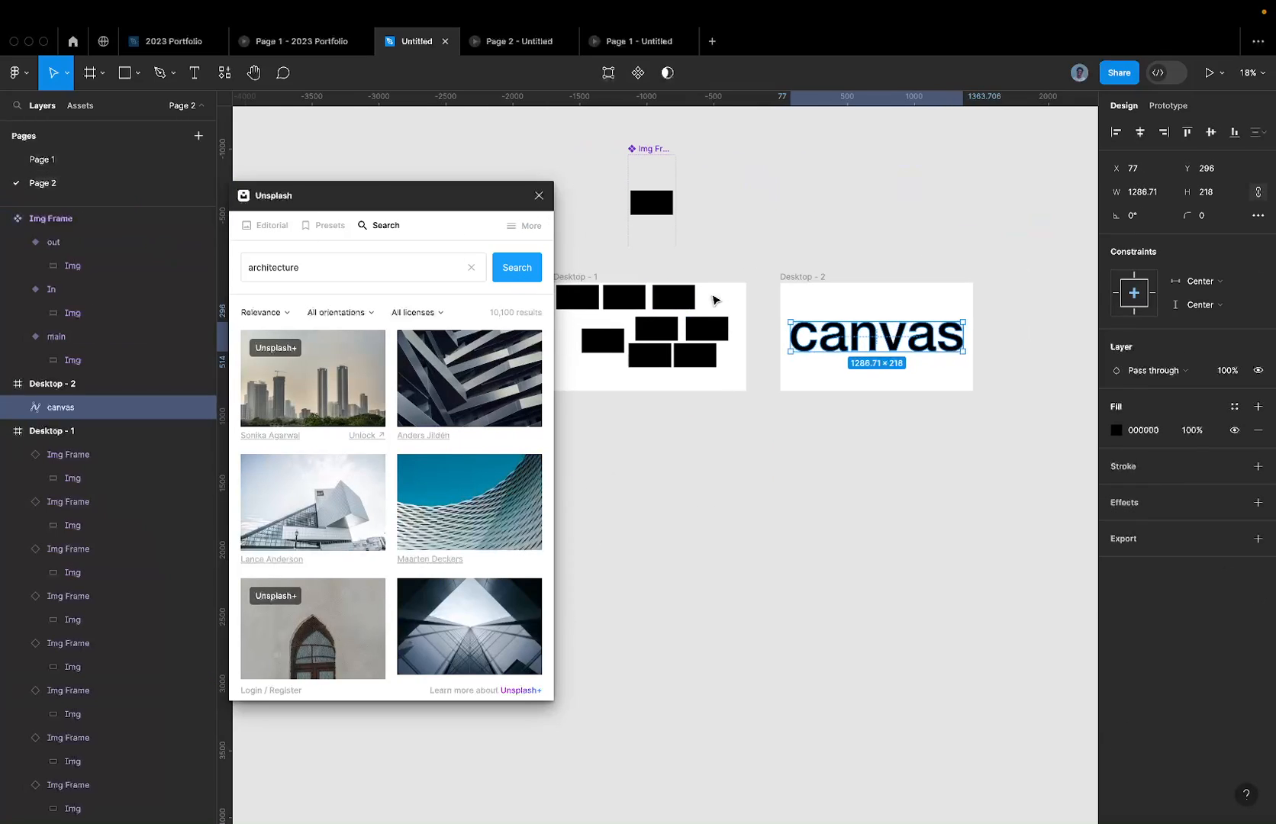
scroll(619, 306, "left", 3)
scroll(618, 305, "up", 1)
left_click(643, 324)
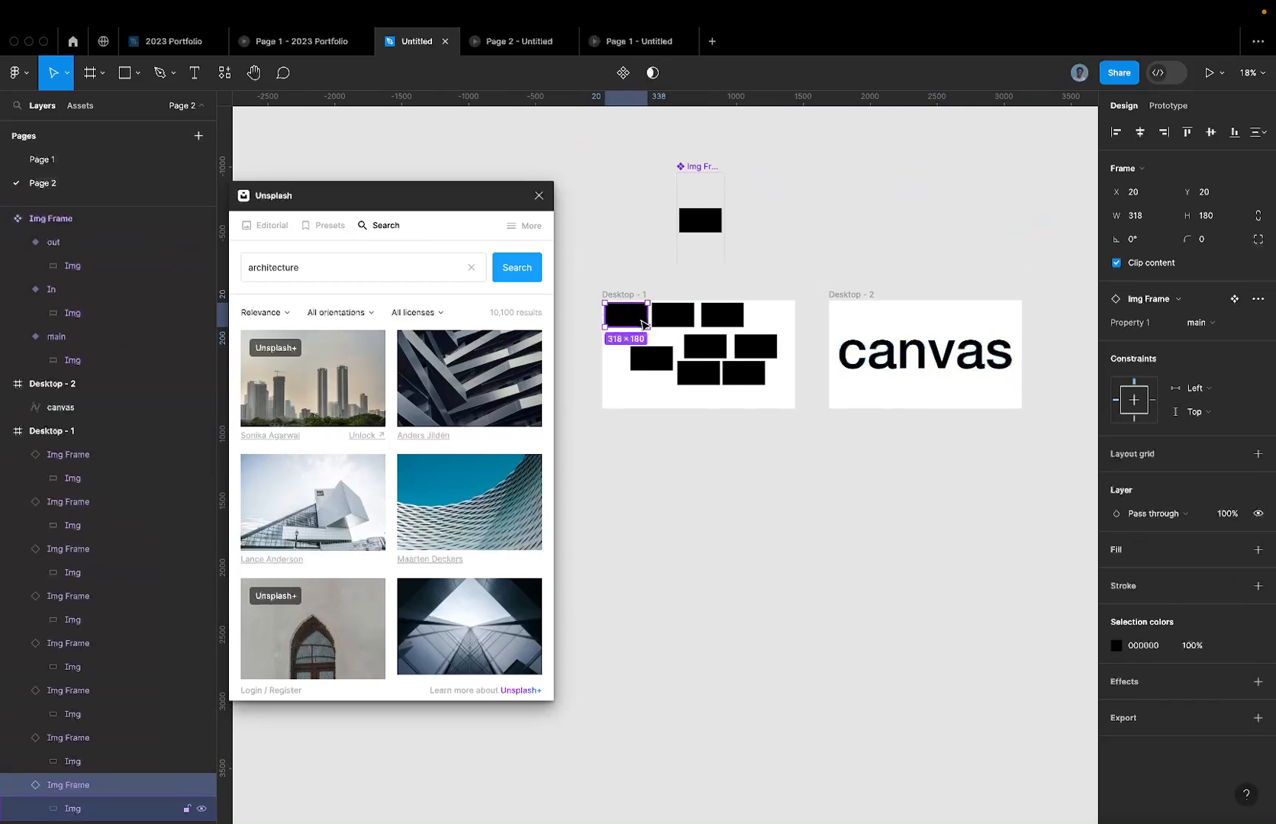
key("super+a")
scroll(624, 296, "up", 2)
left_click(624, 295)
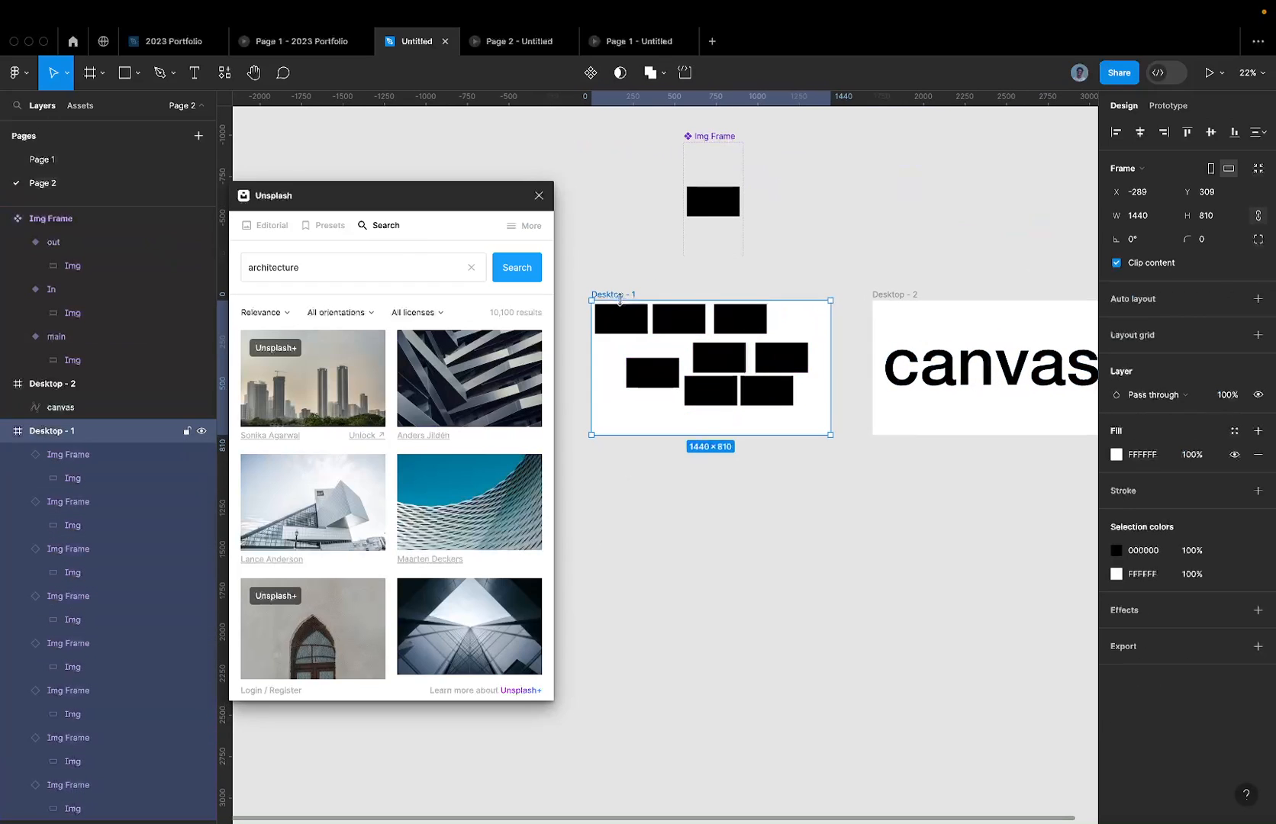
left_click(626, 320)
key("super+a")
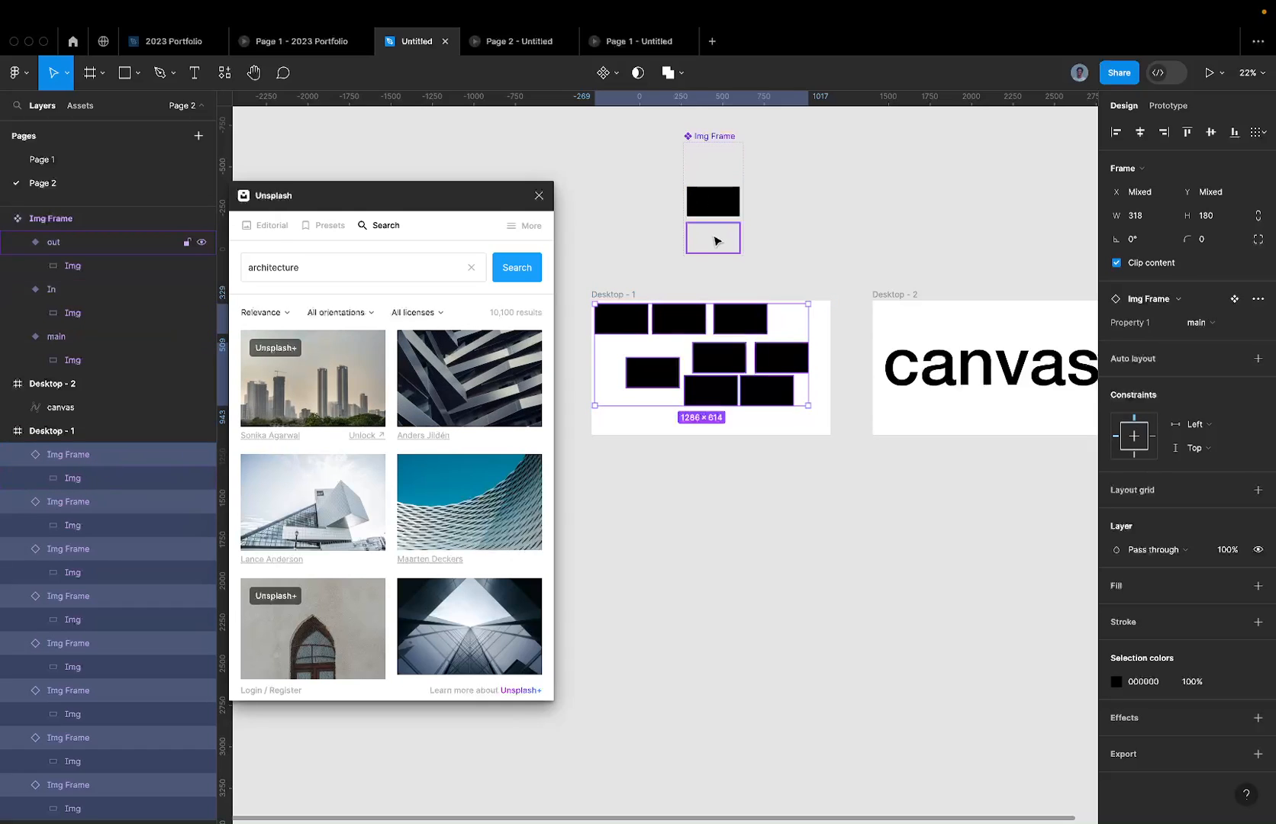
key("Return")
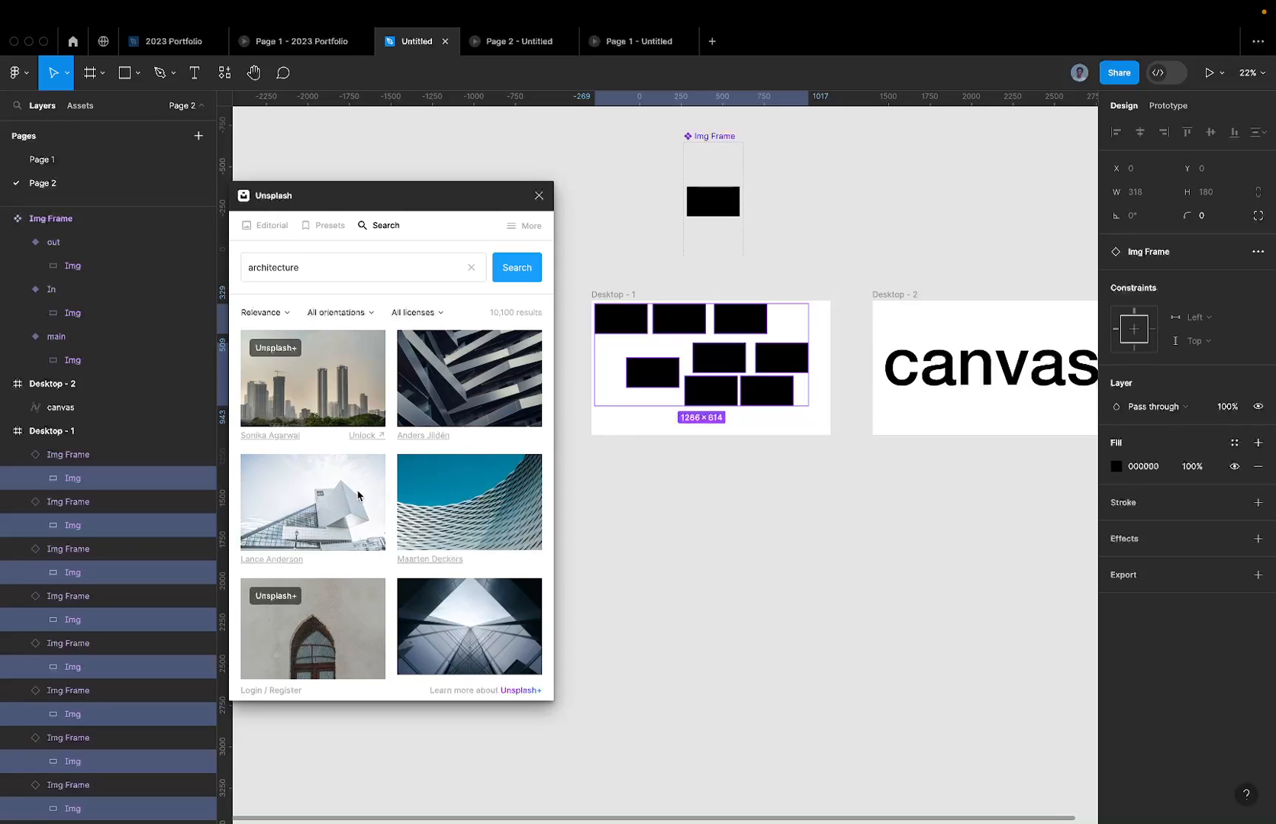
Step: Mark four Unsplash architecture photos: the white angular building, blue curved facade, symmetrical glass tower and pale curved interior
scroll(358, 495, "down", 2)
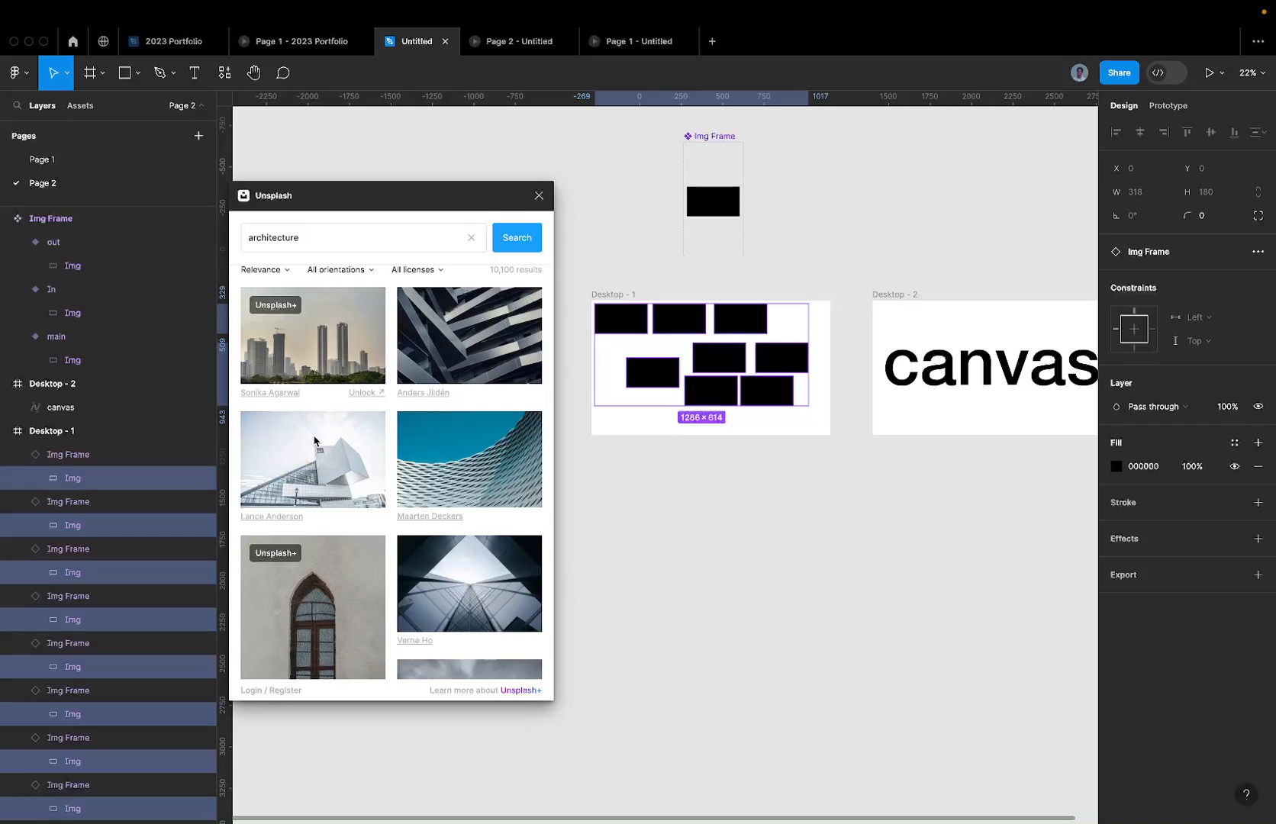
left_click(348, 440)
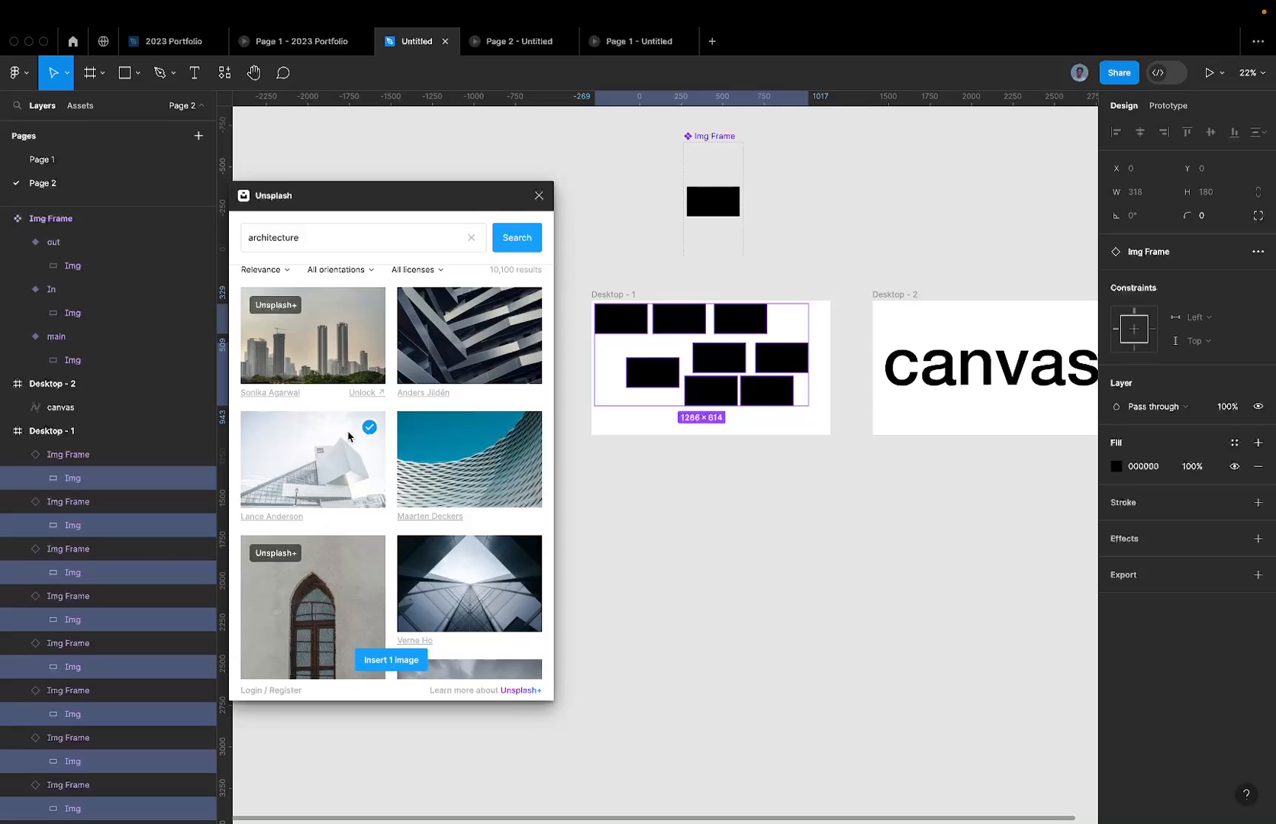
left_click(442, 479)
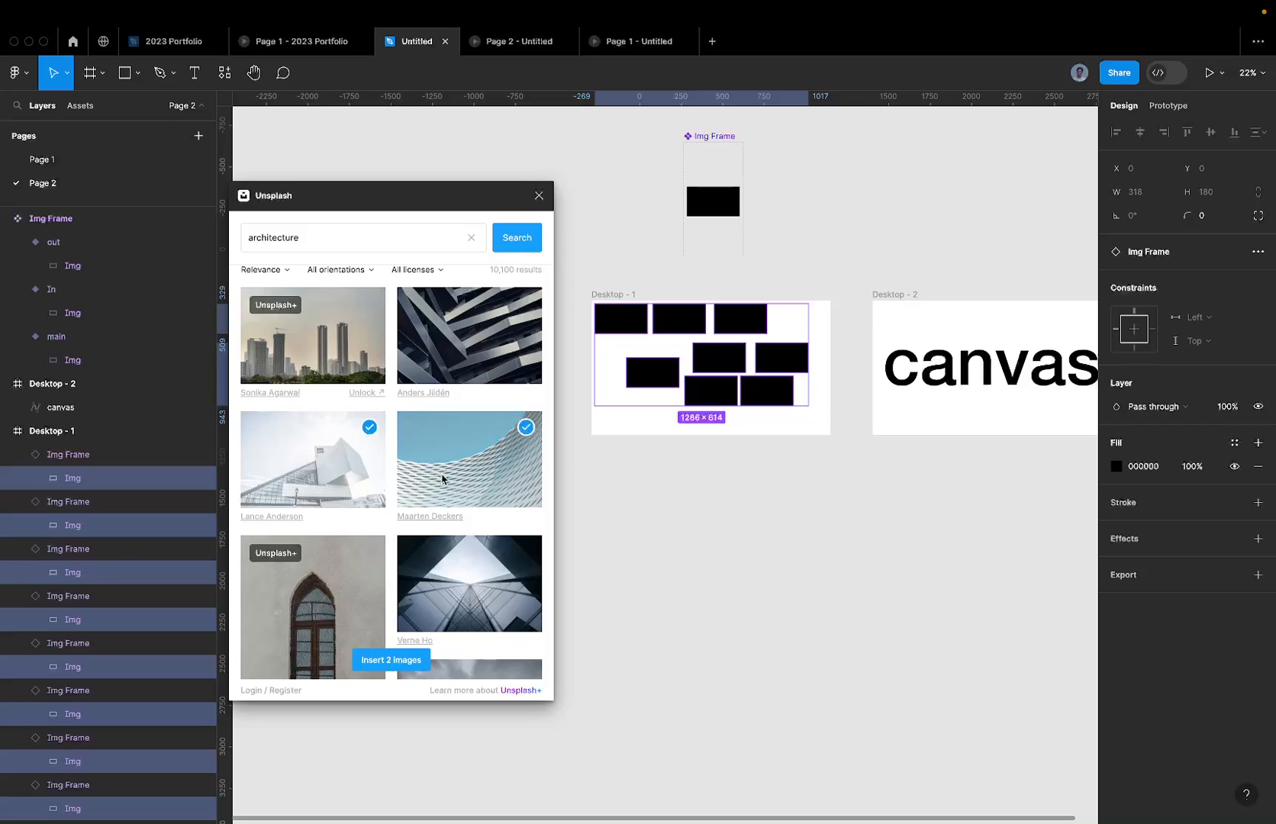
left_click(458, 569)
scroll(458, 569, "down", 3)
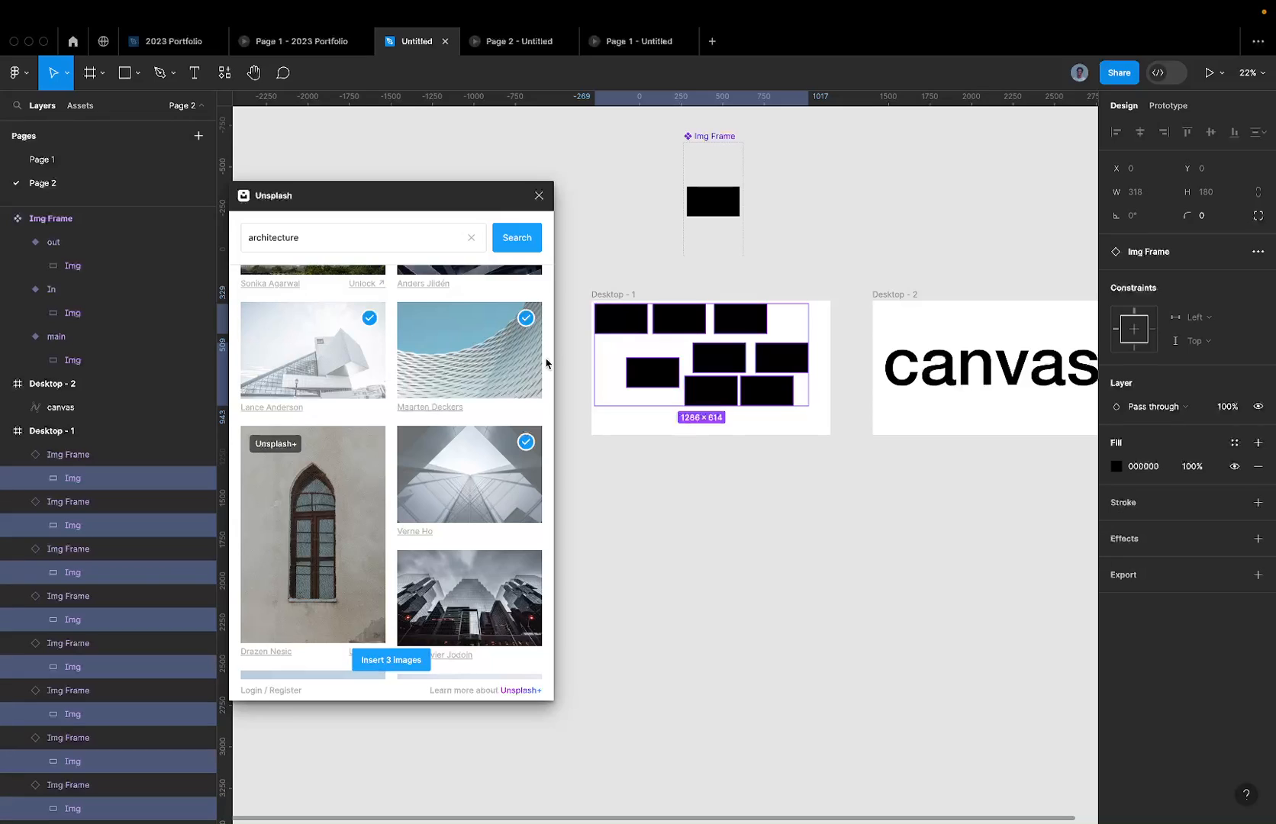
scroll(458, 458, "down", 2)
scroll(433, 524, "down", 4)
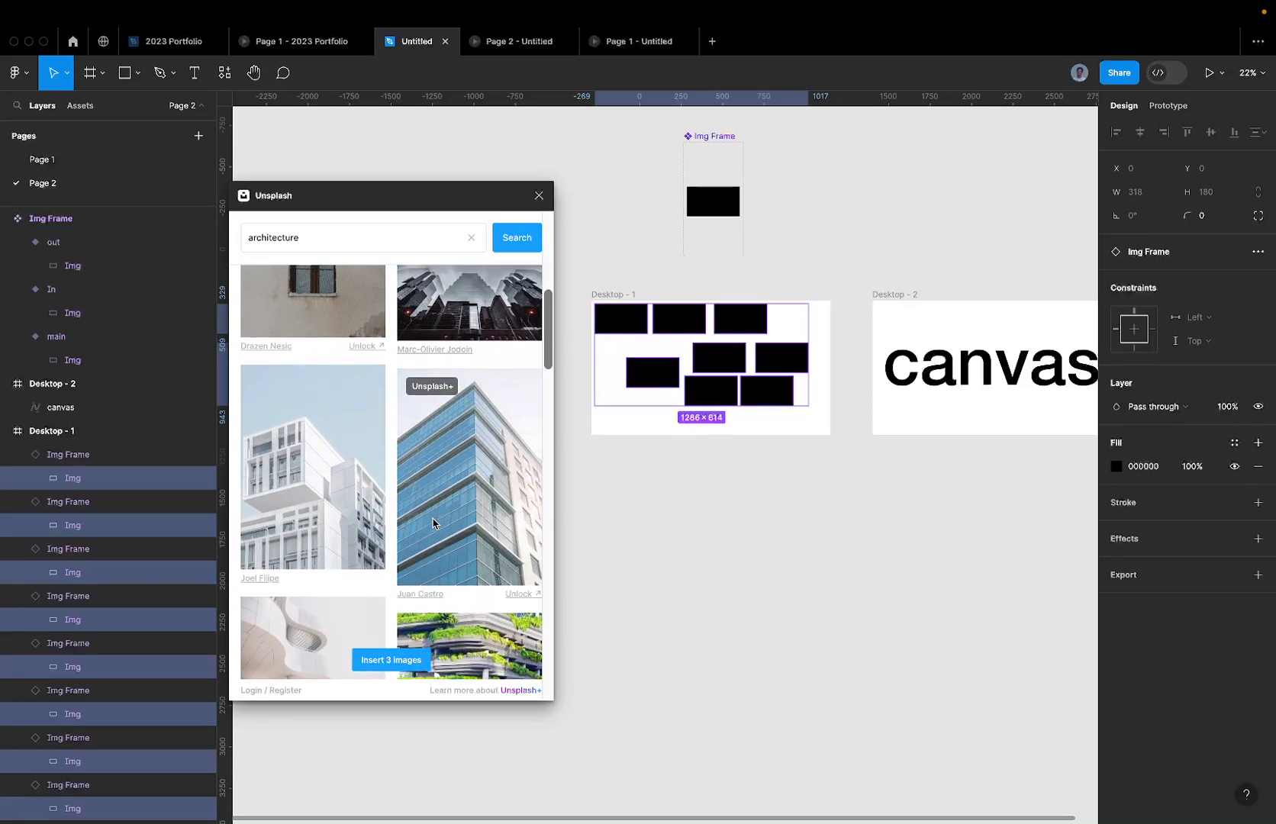
scroll(433, 524, "down", 5)
left_click(313, 402)
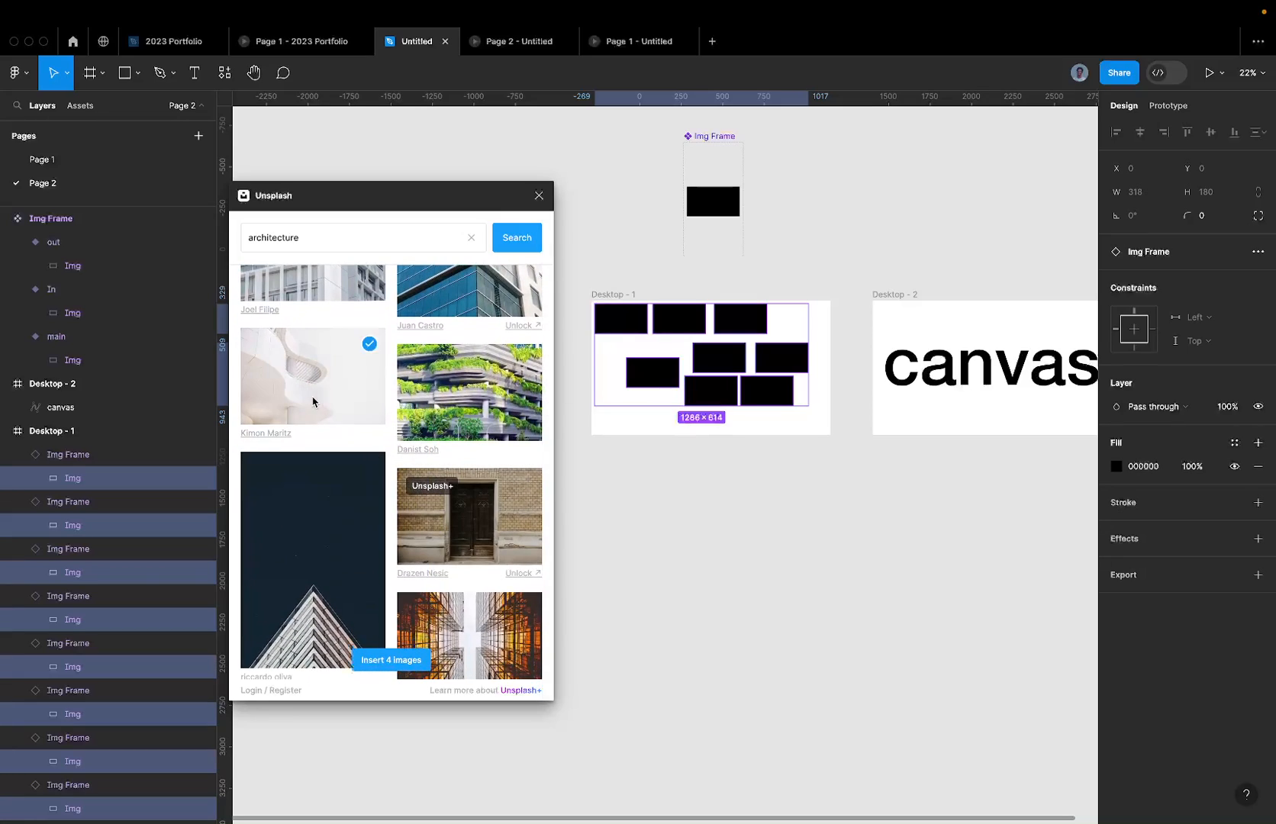
Step: Mark four more photos, including the orange-lit facade, curved bridge, desert ruins and white terraced building, and insert all eight images
scroll(313, 403, "down", 5)
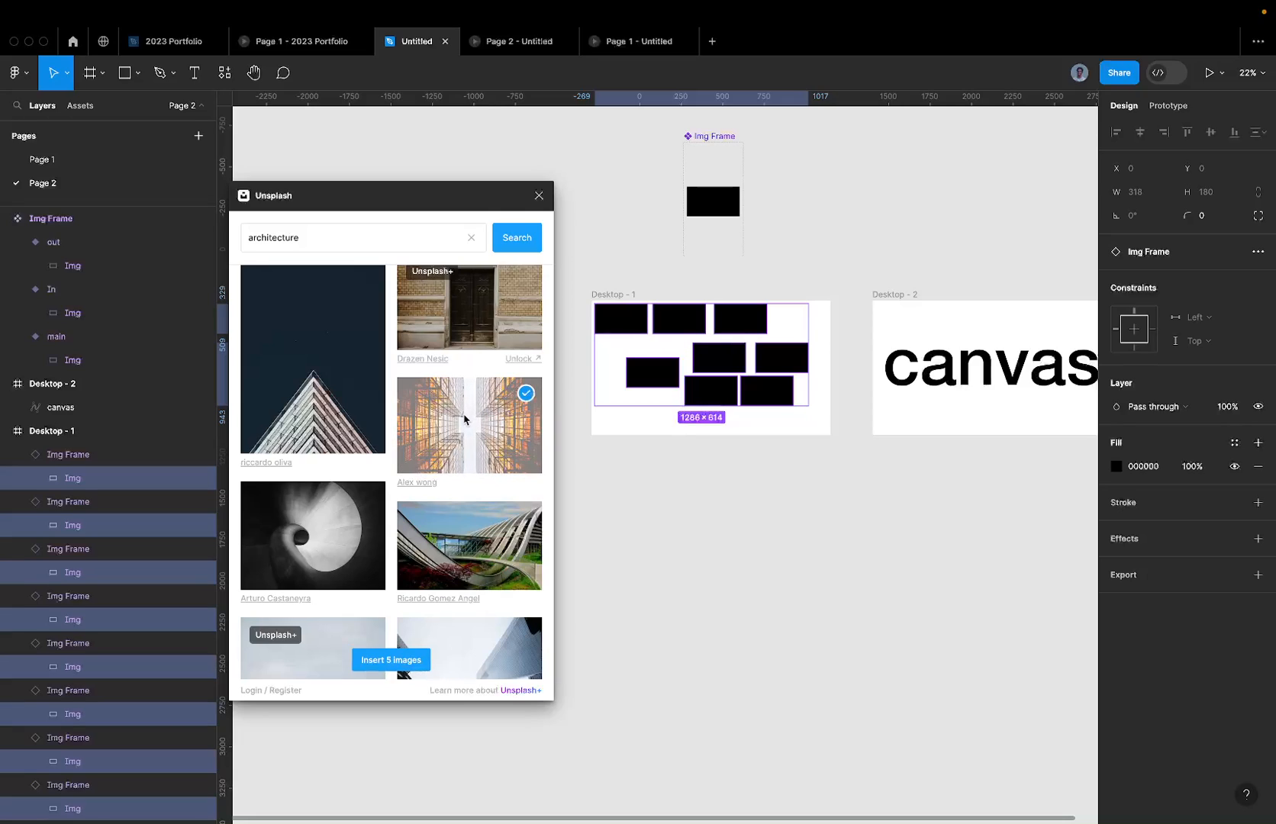
scroll(465, 419, "up", 1)
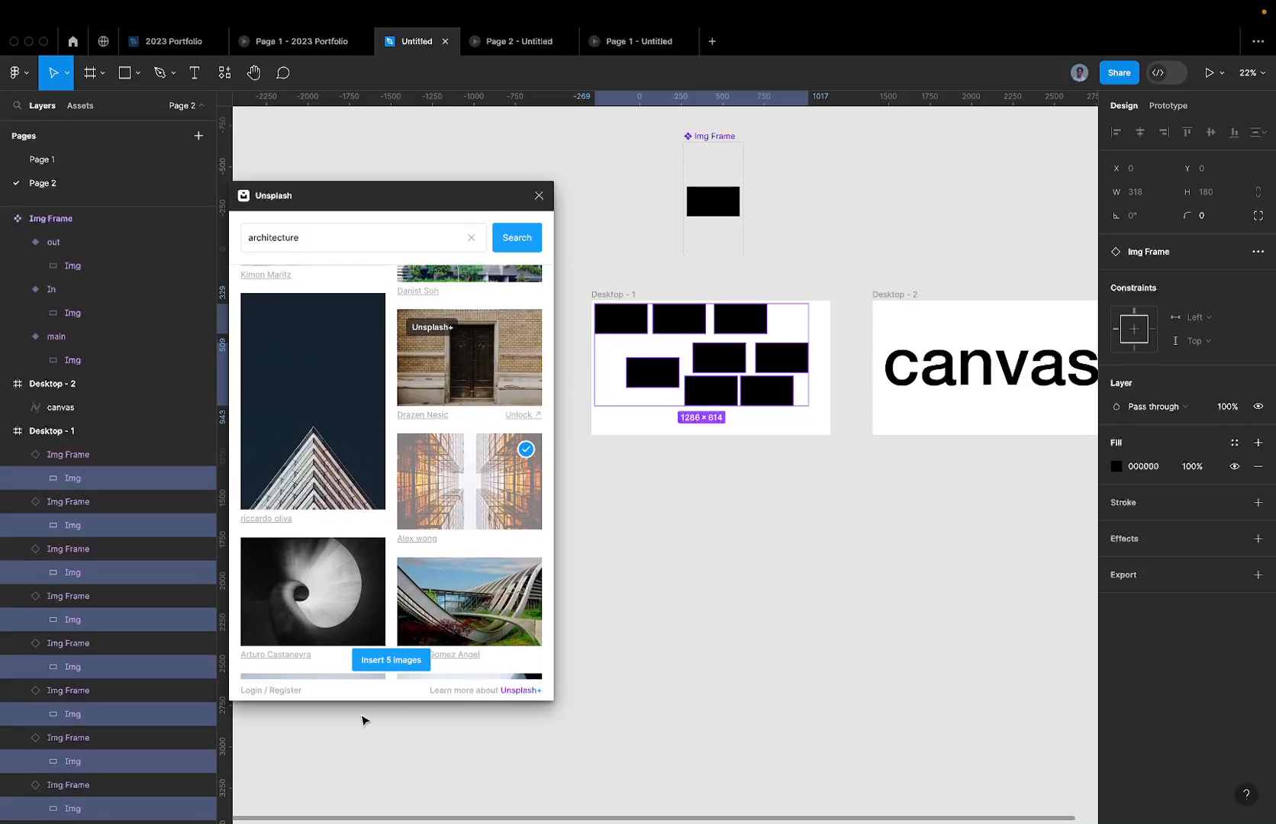
left_click(350, 645)
scroll(328, 598, "down", 5)
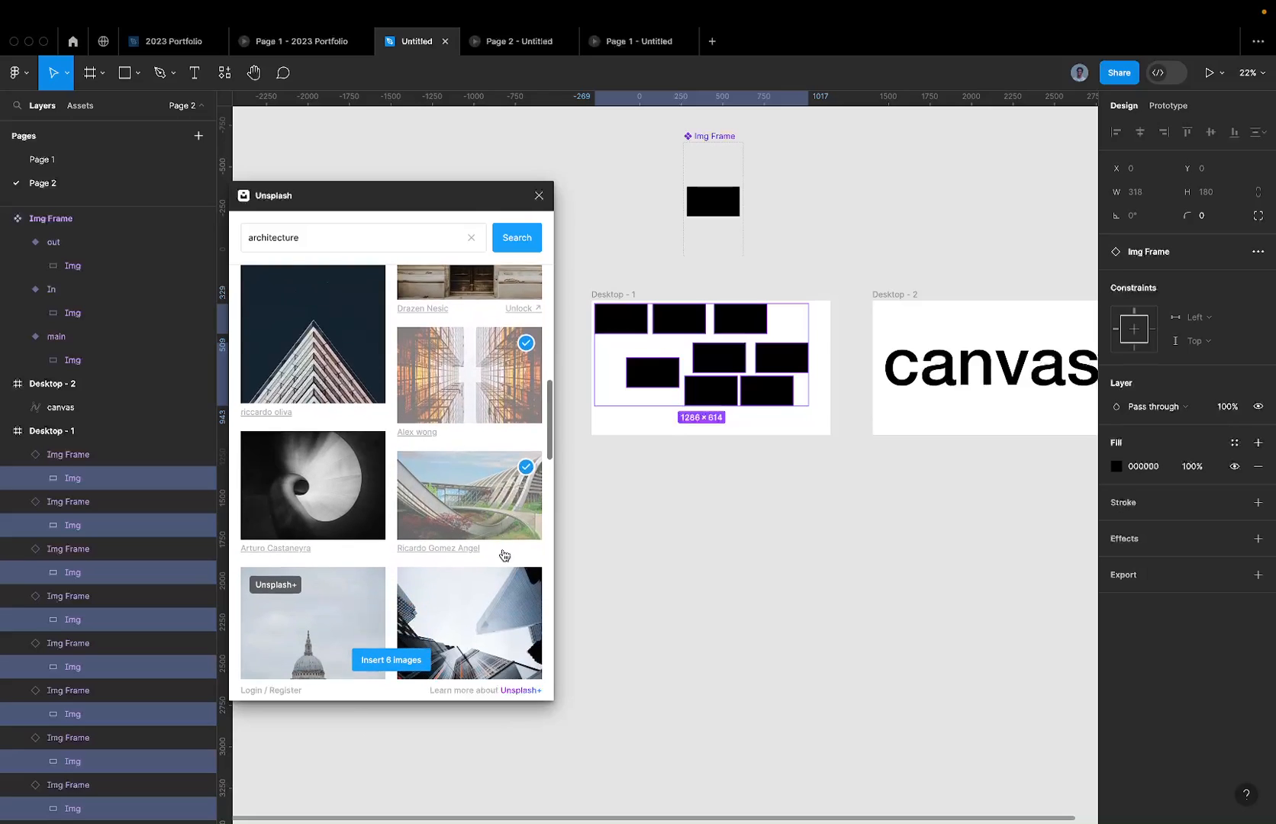
scroll(448, 513, "down", 8)
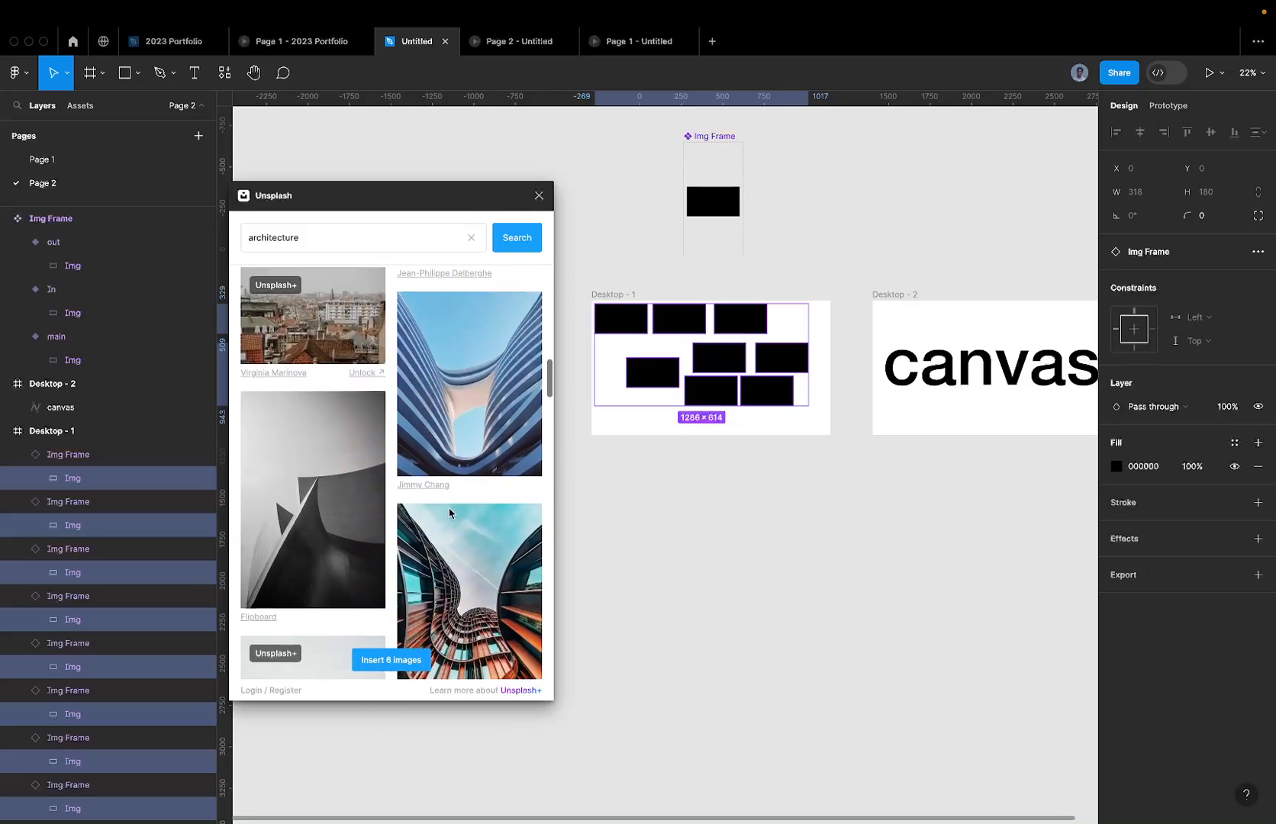
scroll(388, 400, "down", 10)
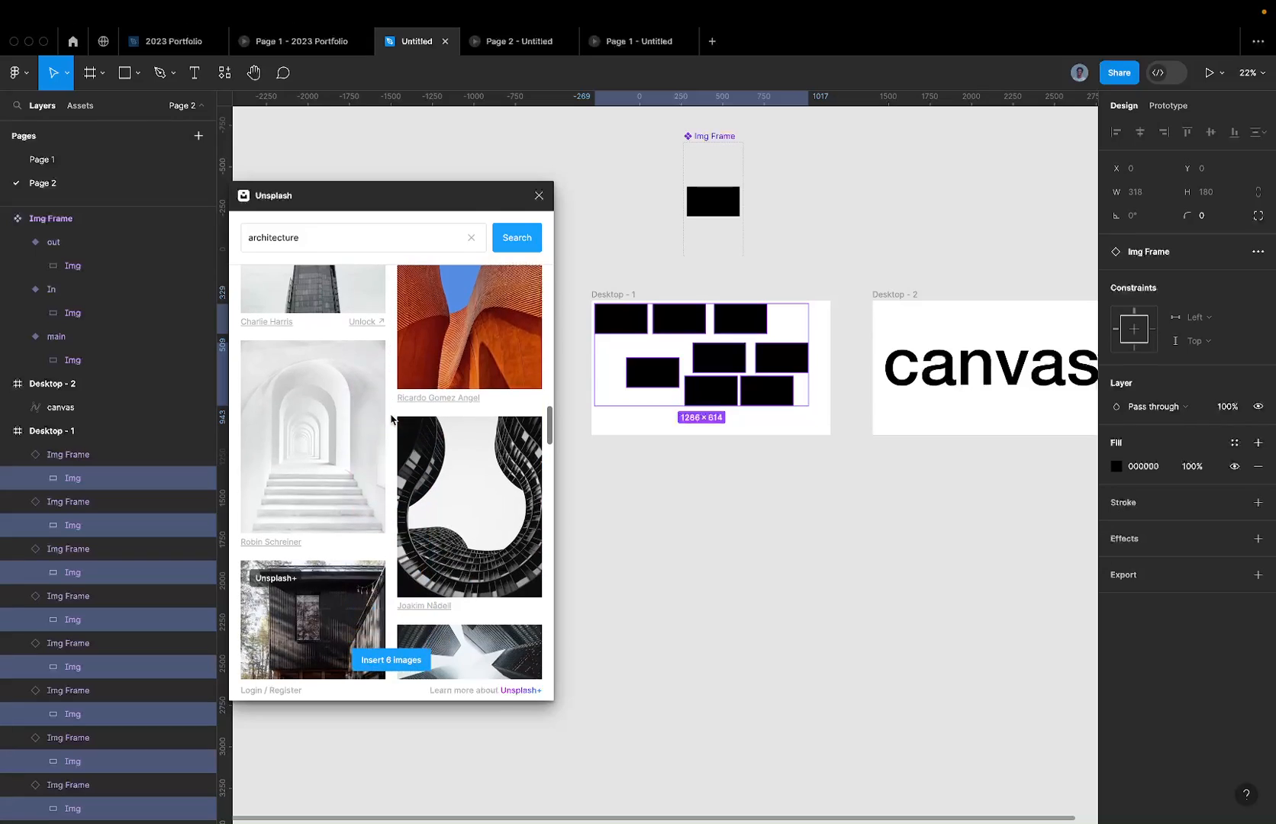
scroll(391, 418, "down", 10)
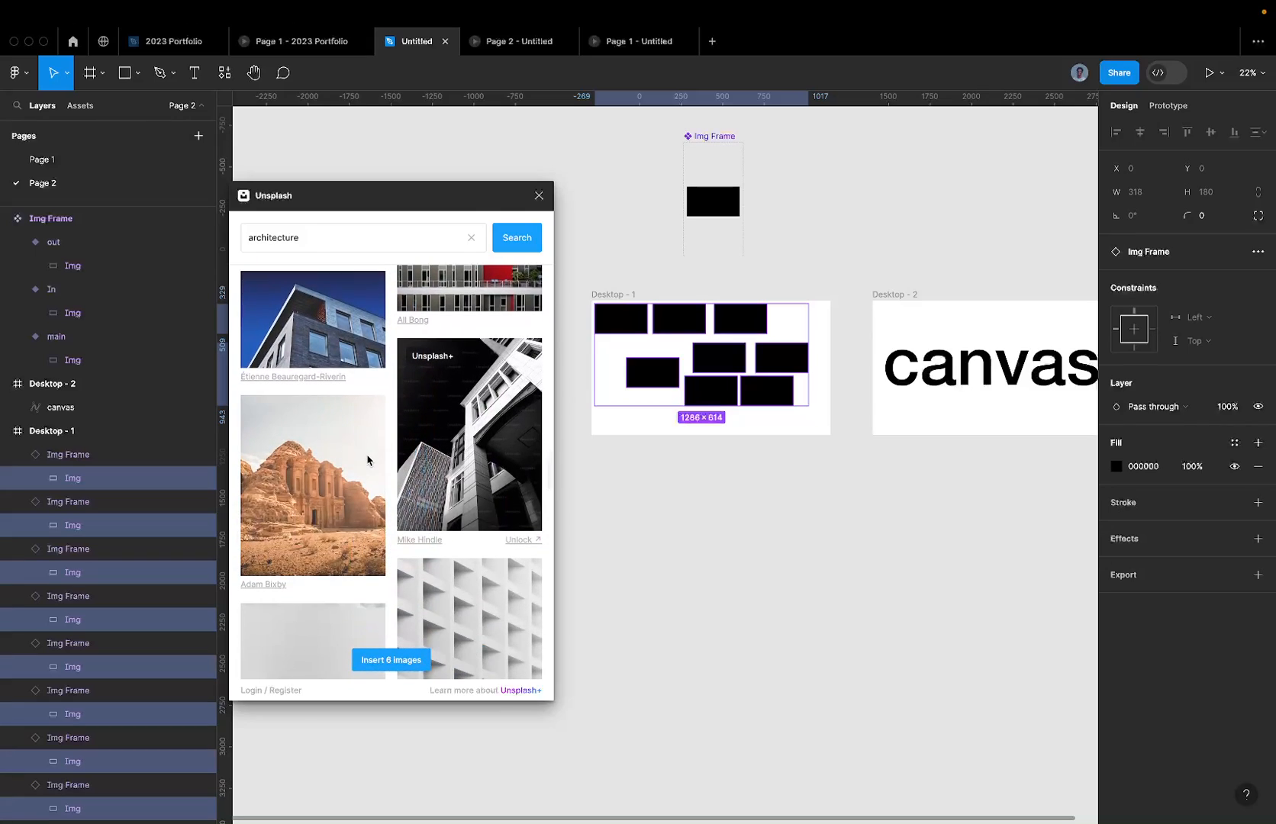
scroll(367, 460, "down", 1)
left_click(368, 458)
scroll(343, 447, "down", 5)
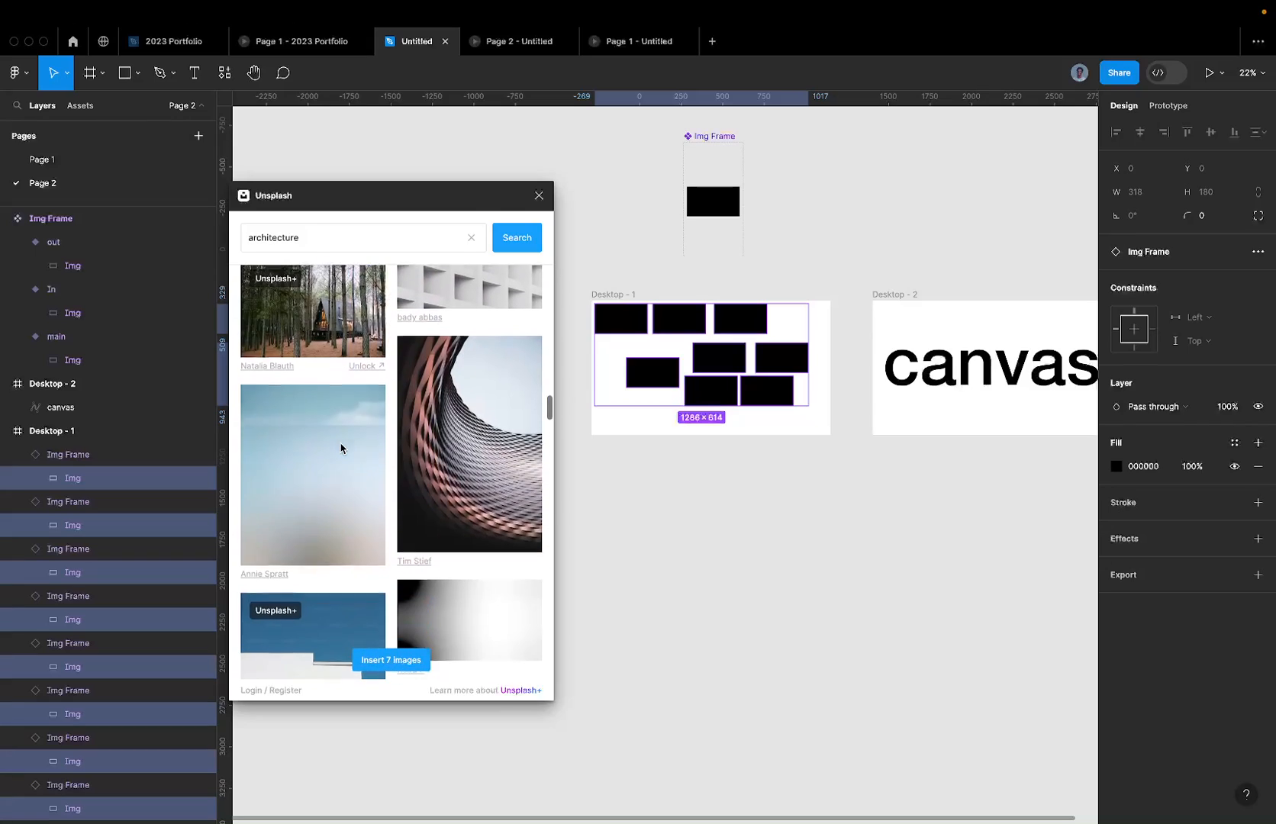
scroll(364, 469, "down", 5)
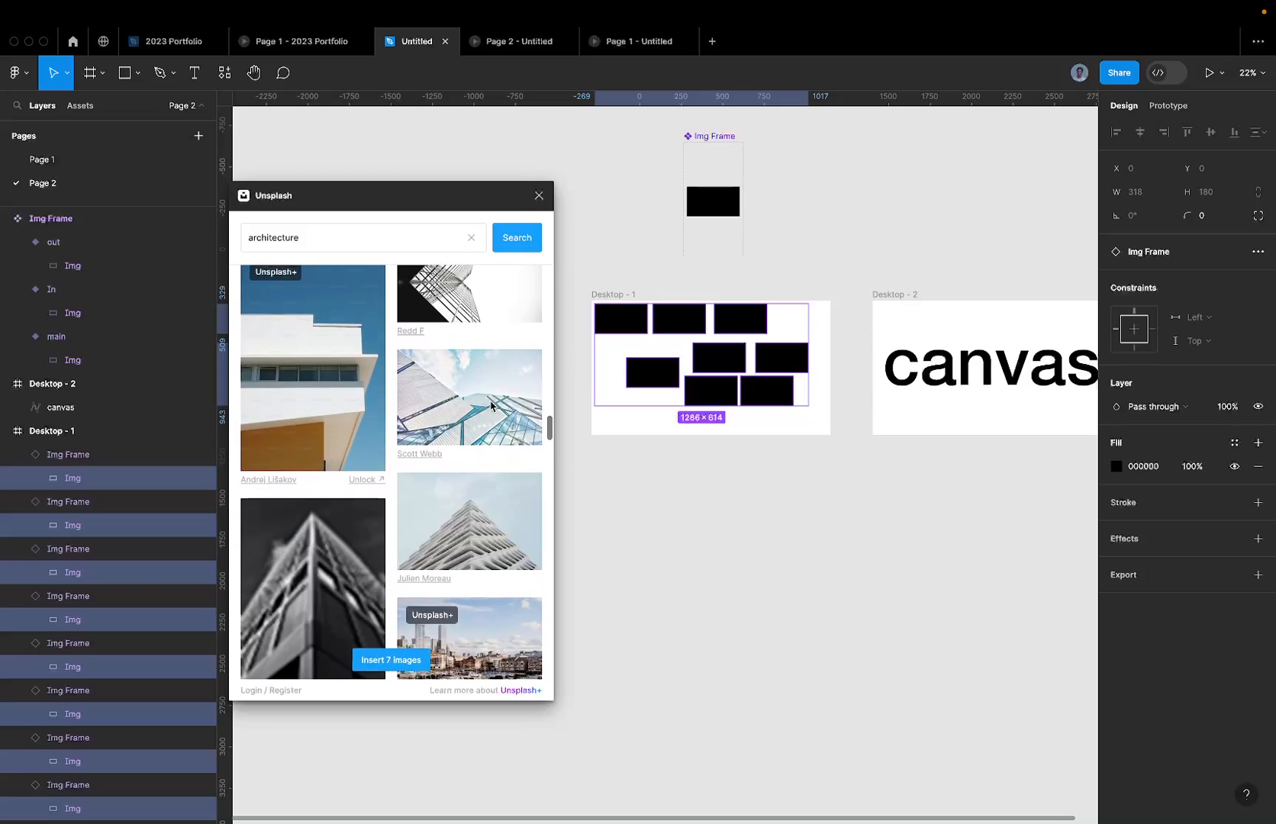
left_click(473, 489)
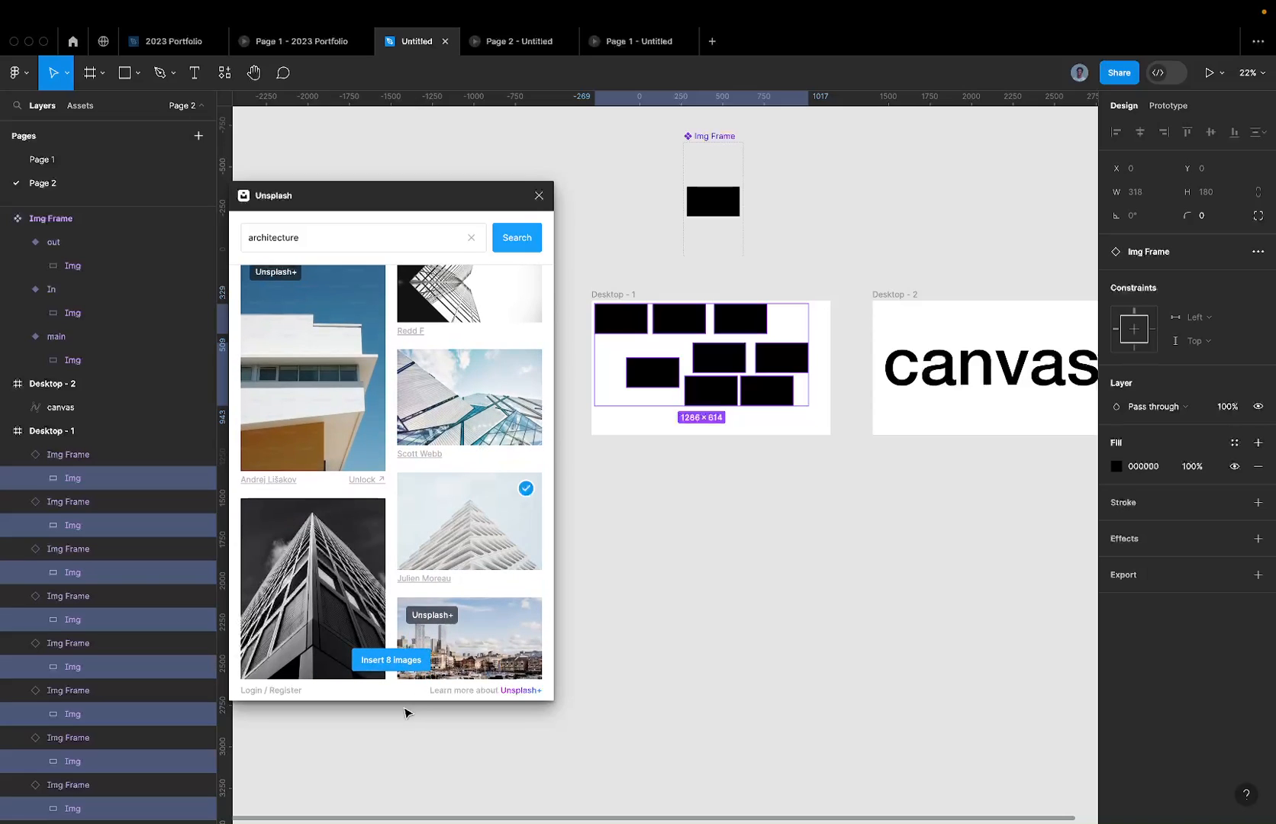
left_click(384, 661)
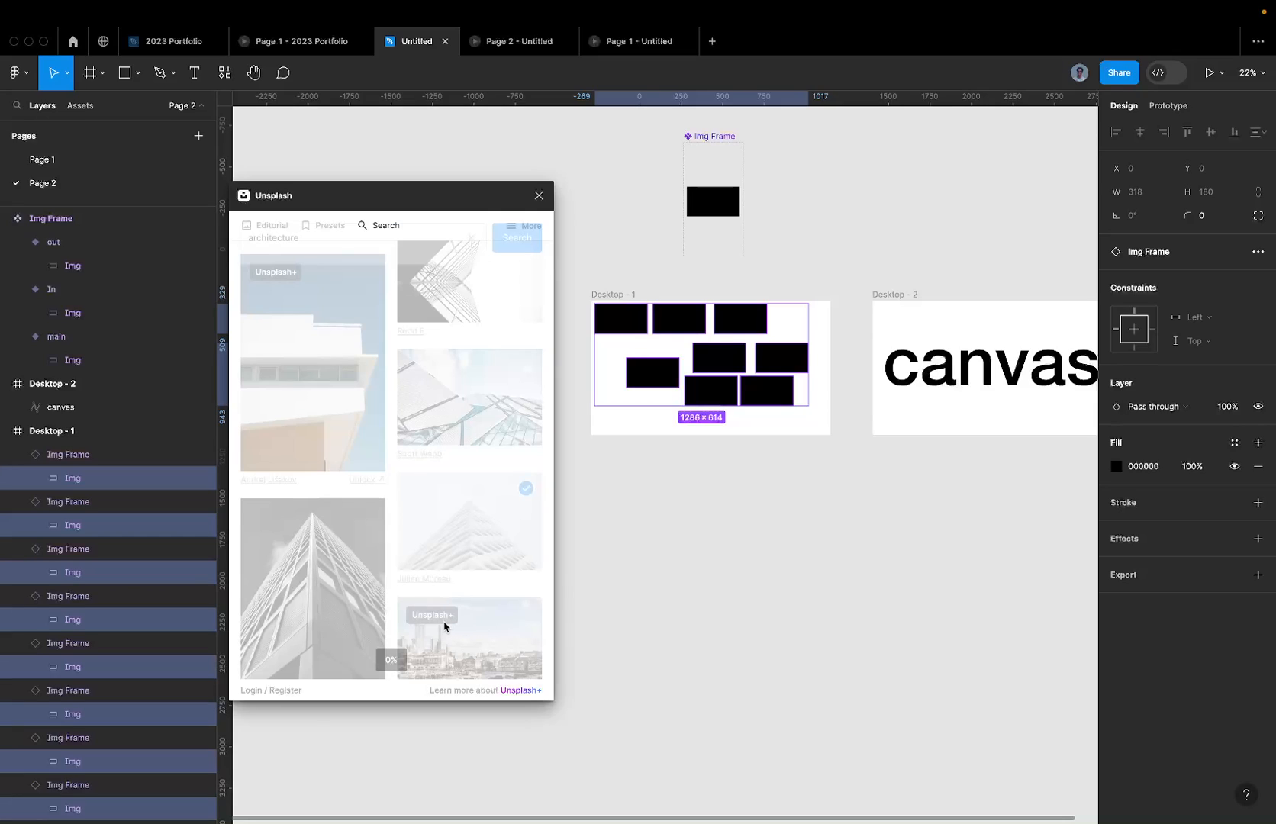
Step: Duplicate the canvas wordmark from Desktop - 2 onto the empty area directly below that frame, at about X 1482, Y 1557
scroll(849, 498, "right", 1)
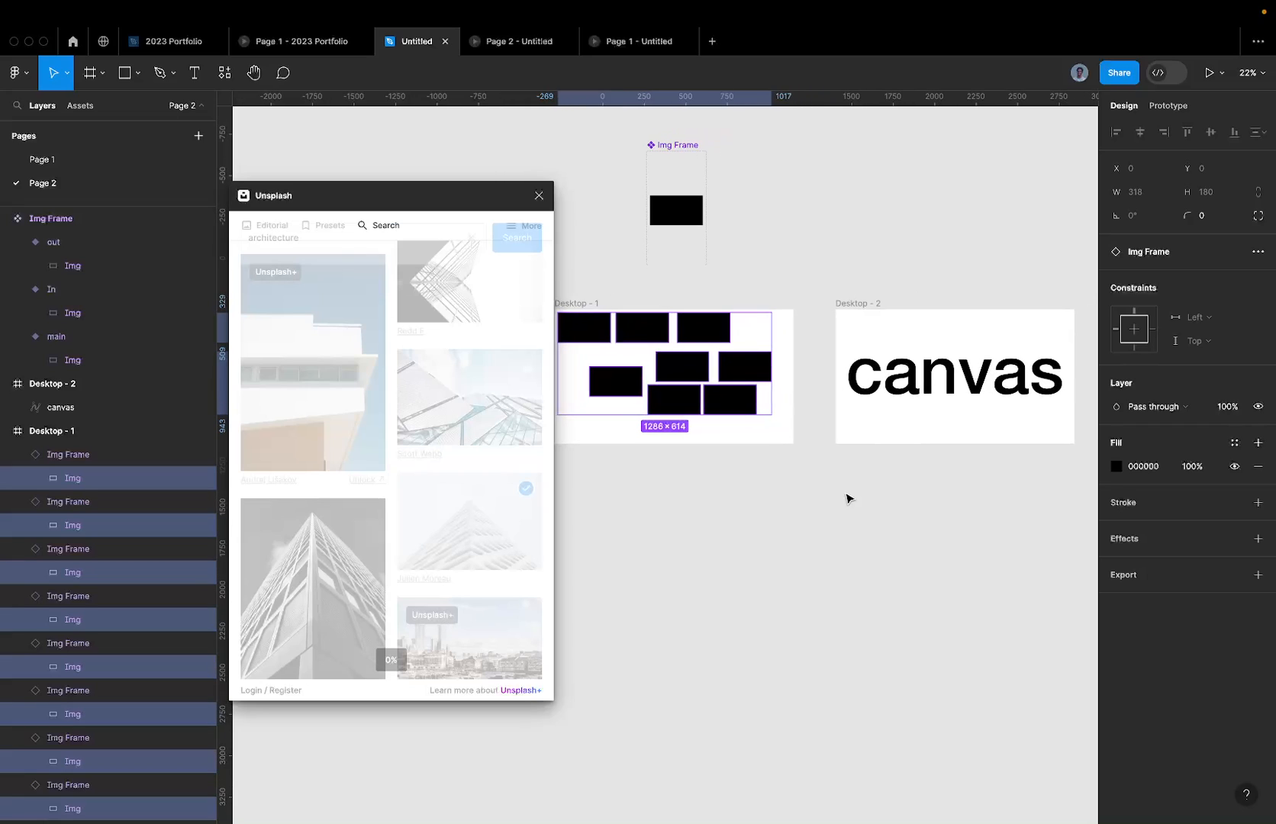
left_click(889, 383)
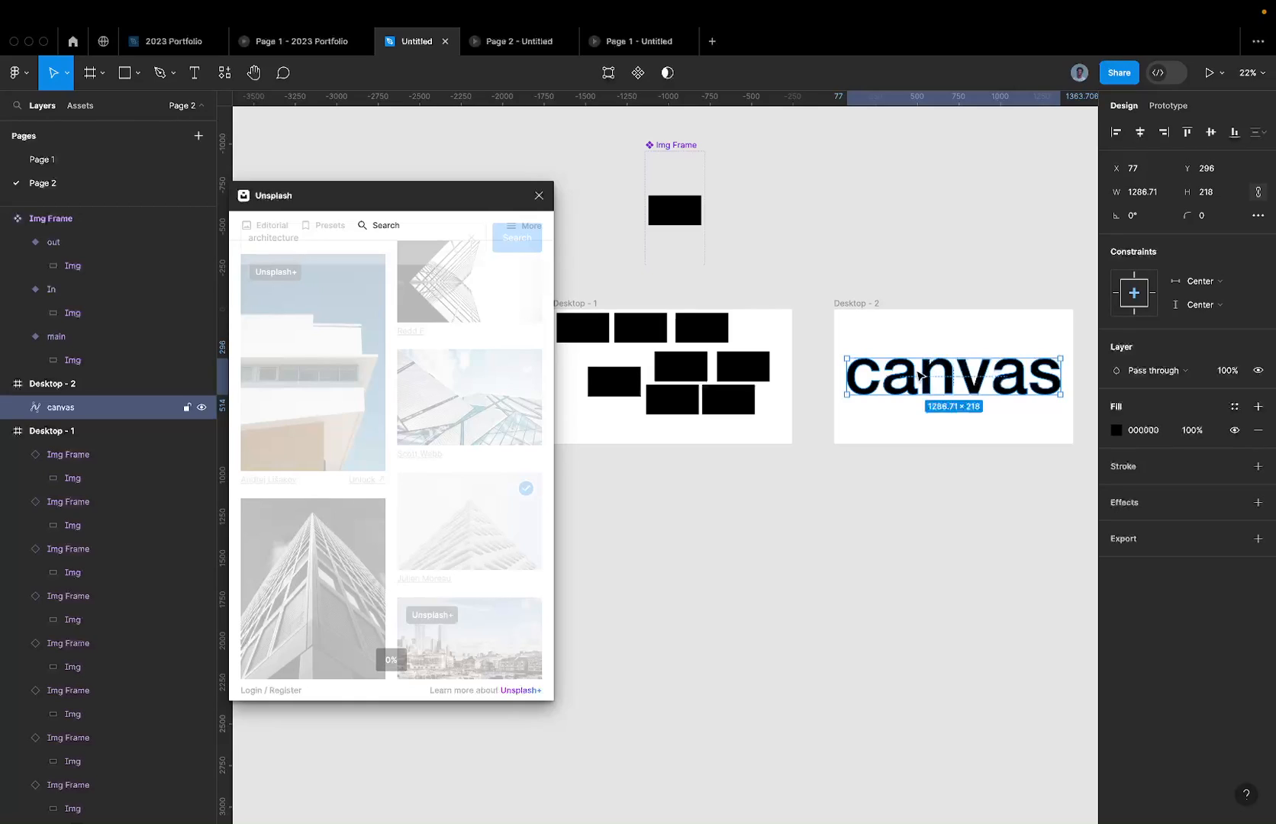
scroll(920, 375, "up", 2)
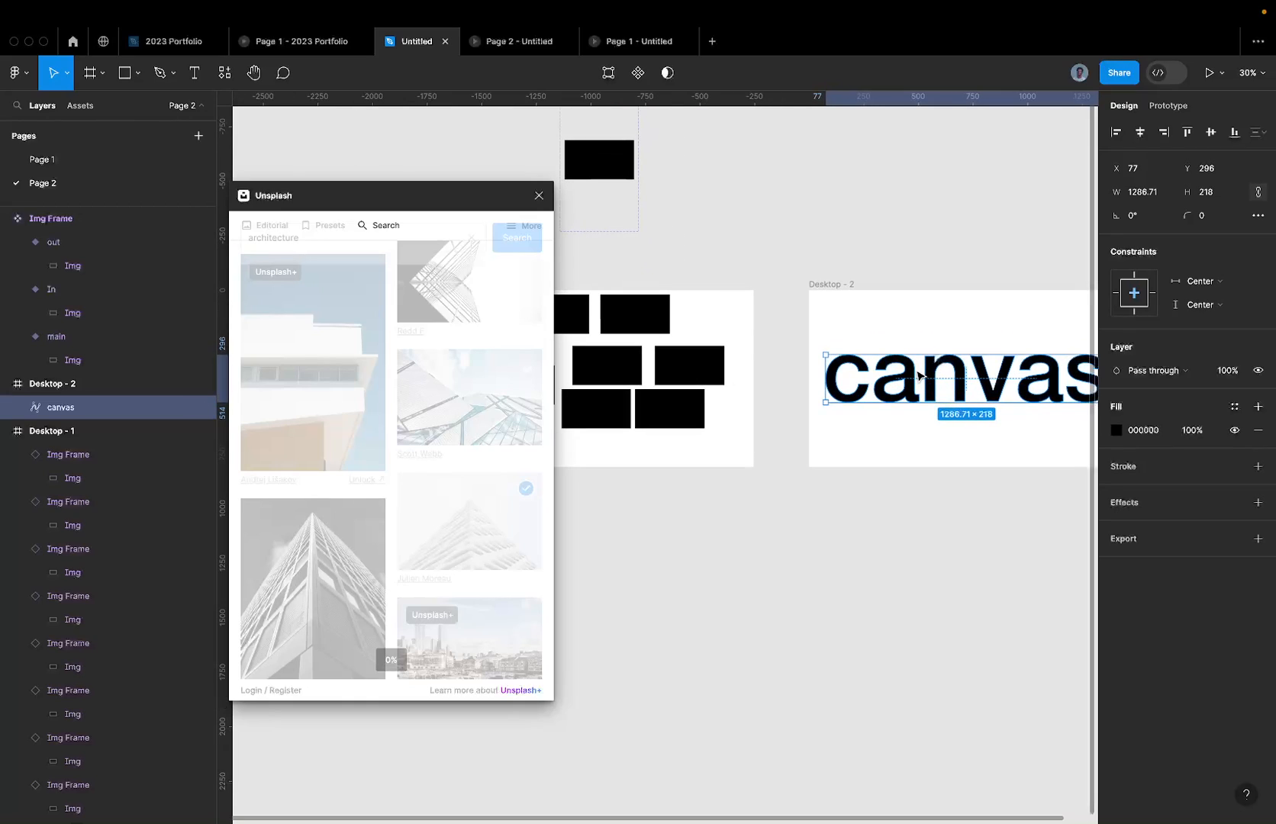
scroll(919, 376, "down", 2)
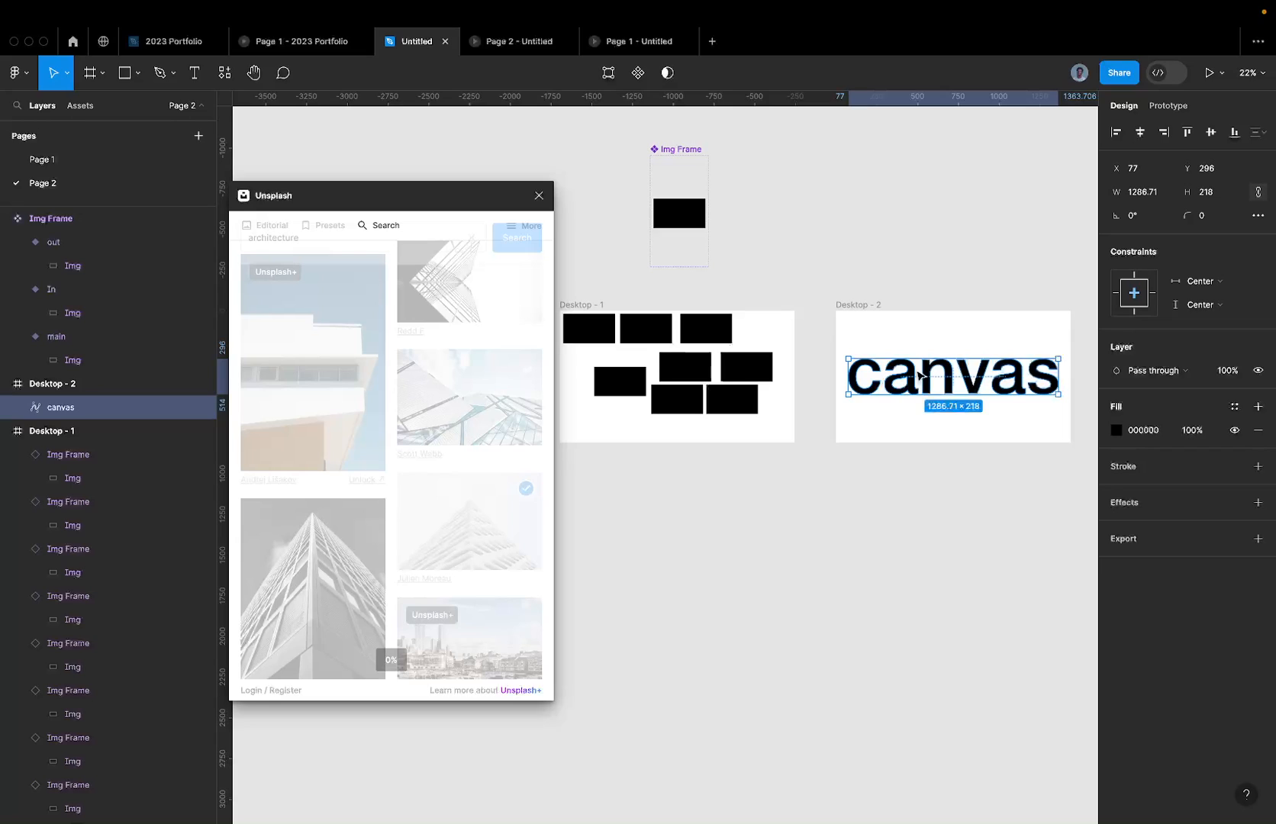
left_click_drag(919, 376, 908, 530)
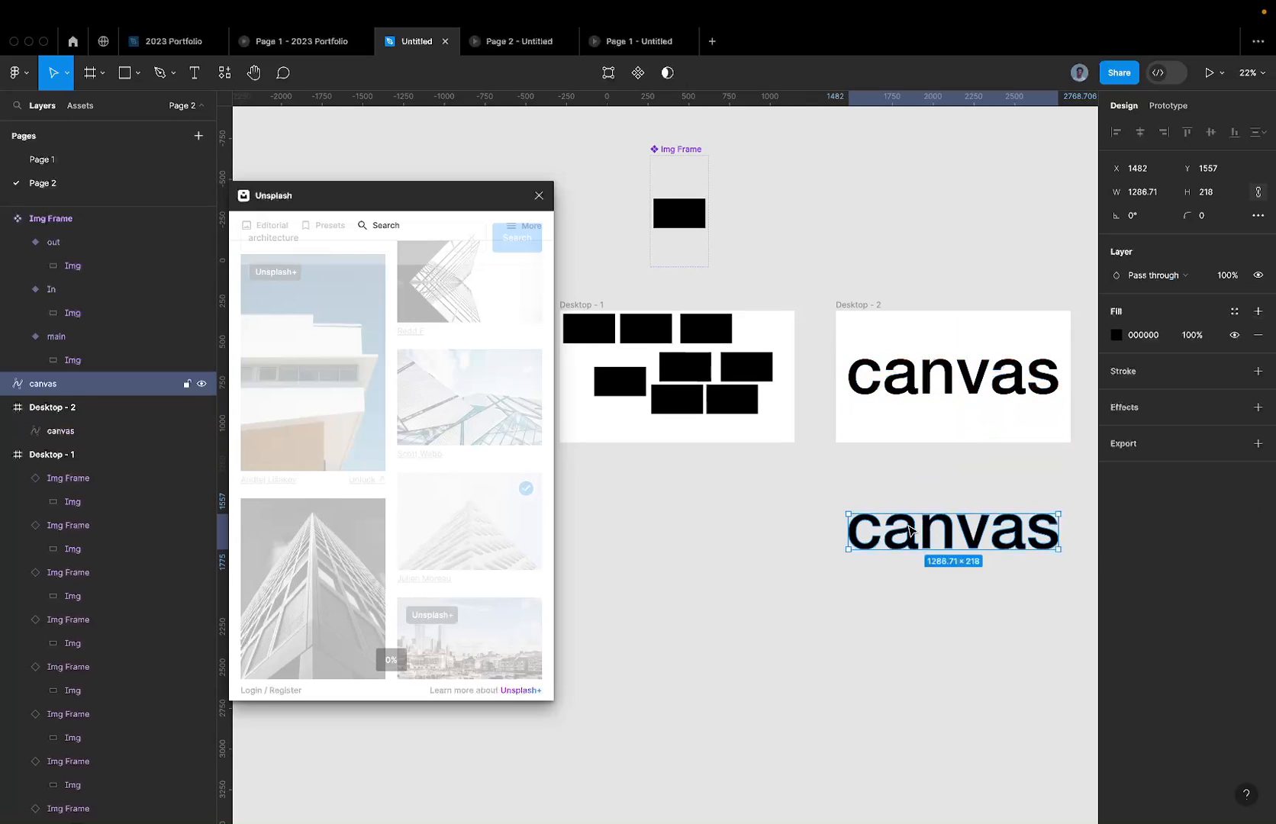
scroll(893, 534, "up", 5)
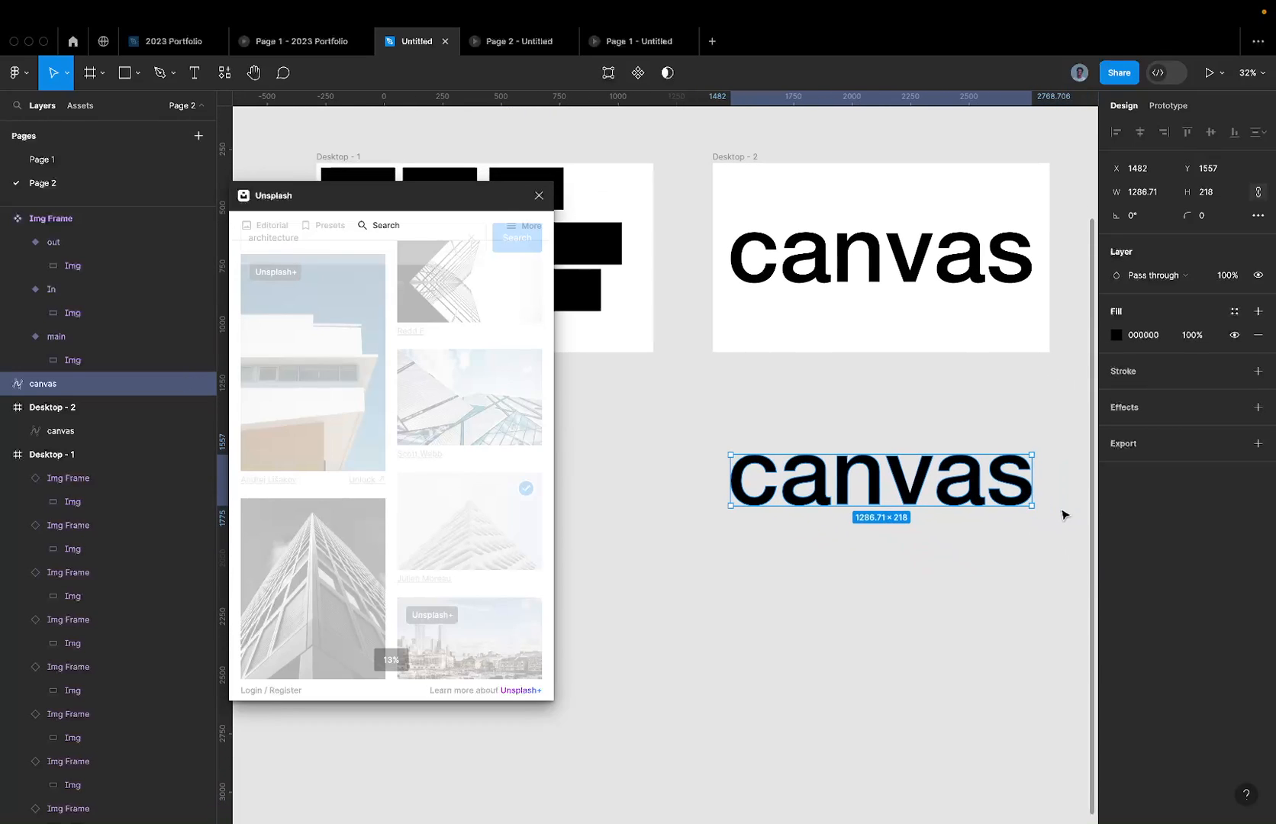
scroll(935, 313, "down", 3)
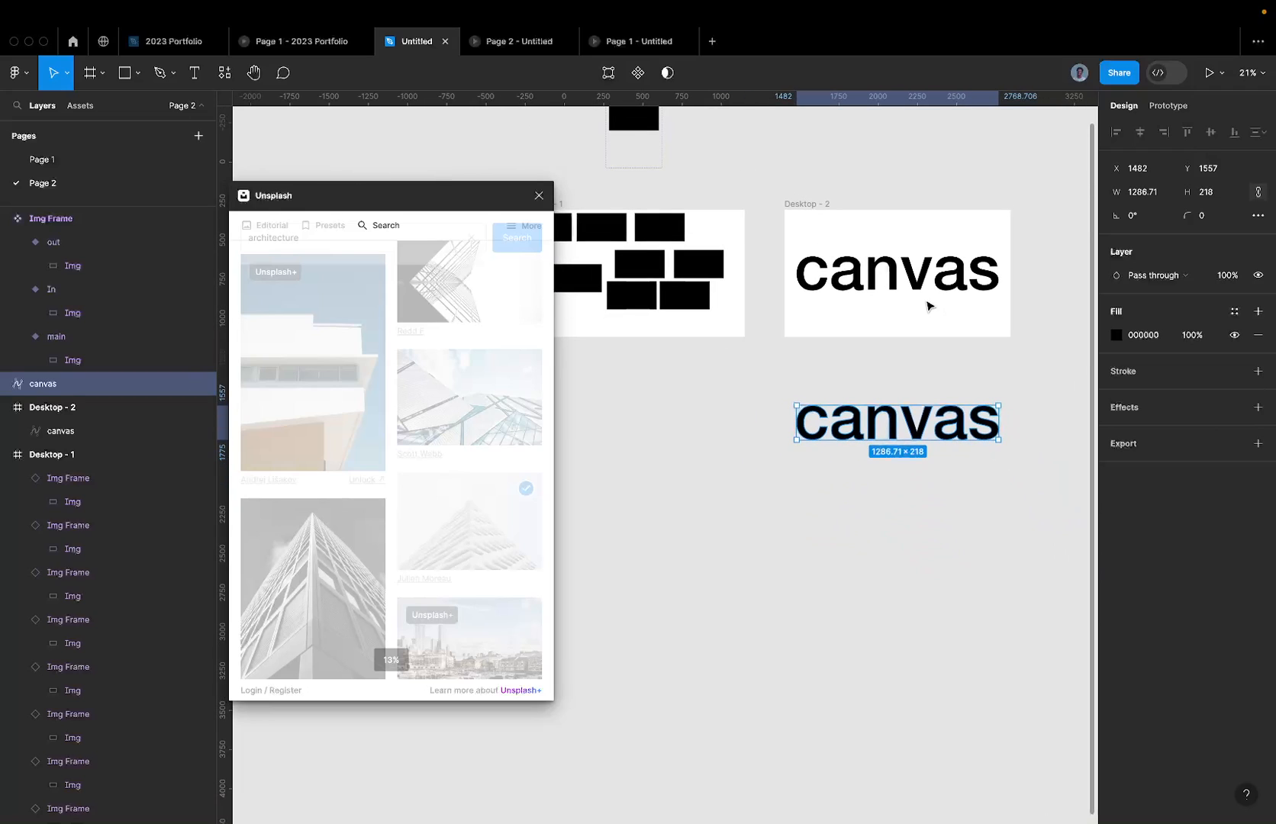
Step: Add a Helvetica Neue Medium text layer reading "canvas" in Desktop - 2, over the start of the existing wordmark at about X 153, Y 176
left_click(838, 243)
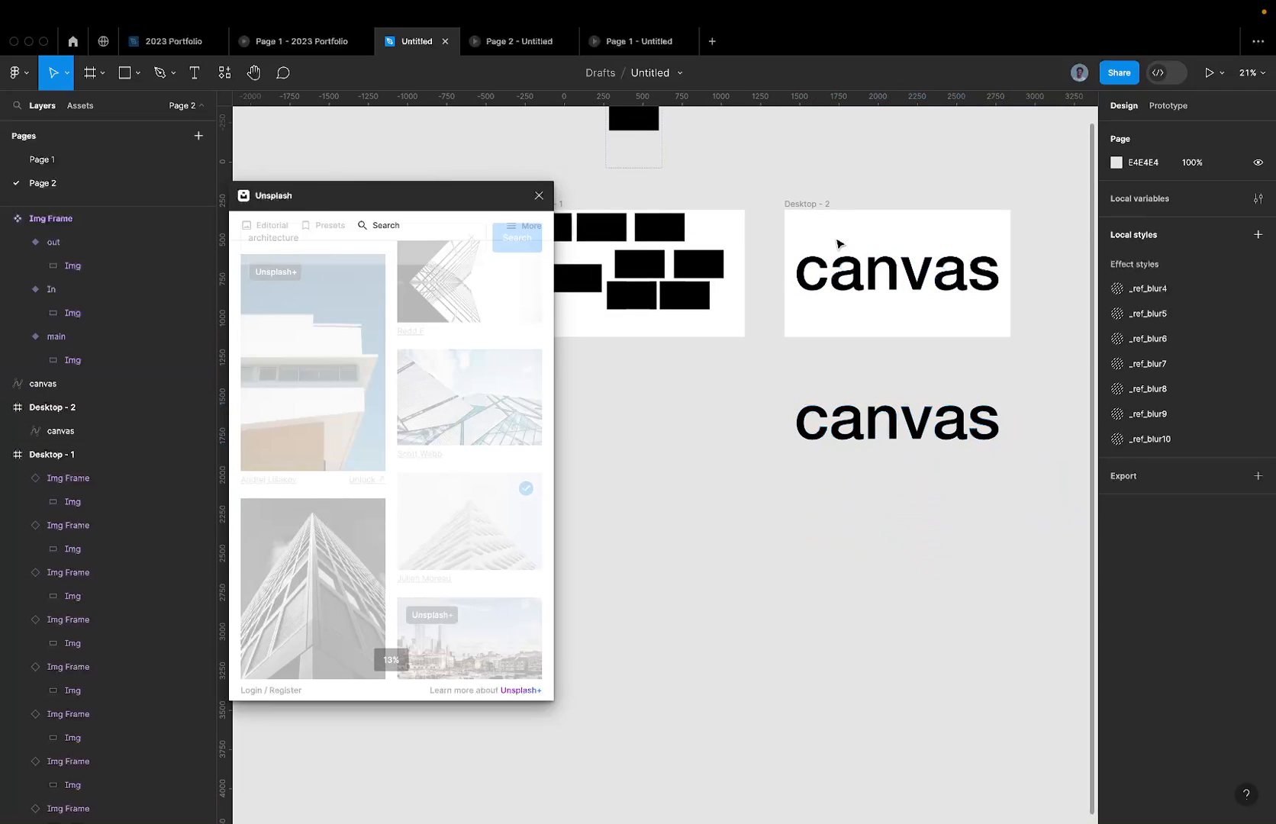
key("t")
left_click(810, 239)
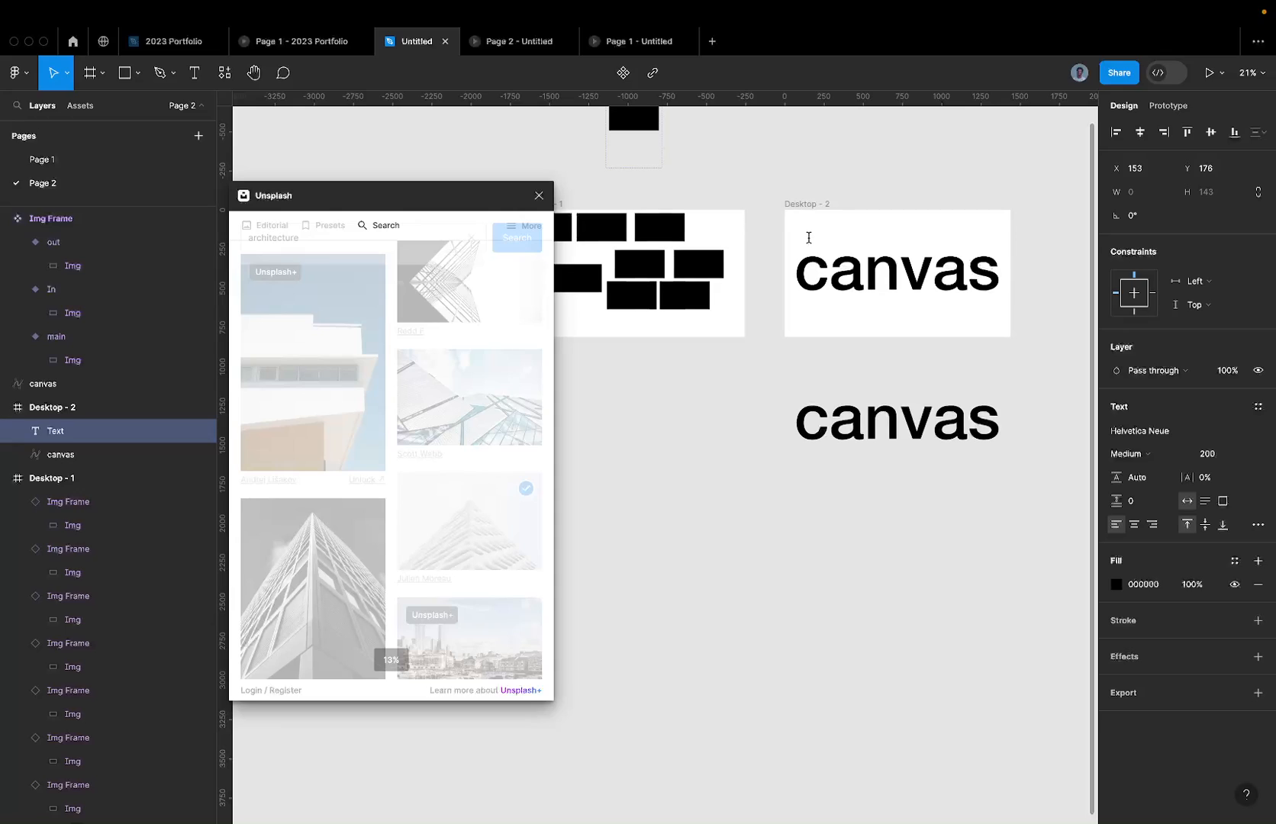
type("cava")
key("BackSpace")
key("BackSpace")
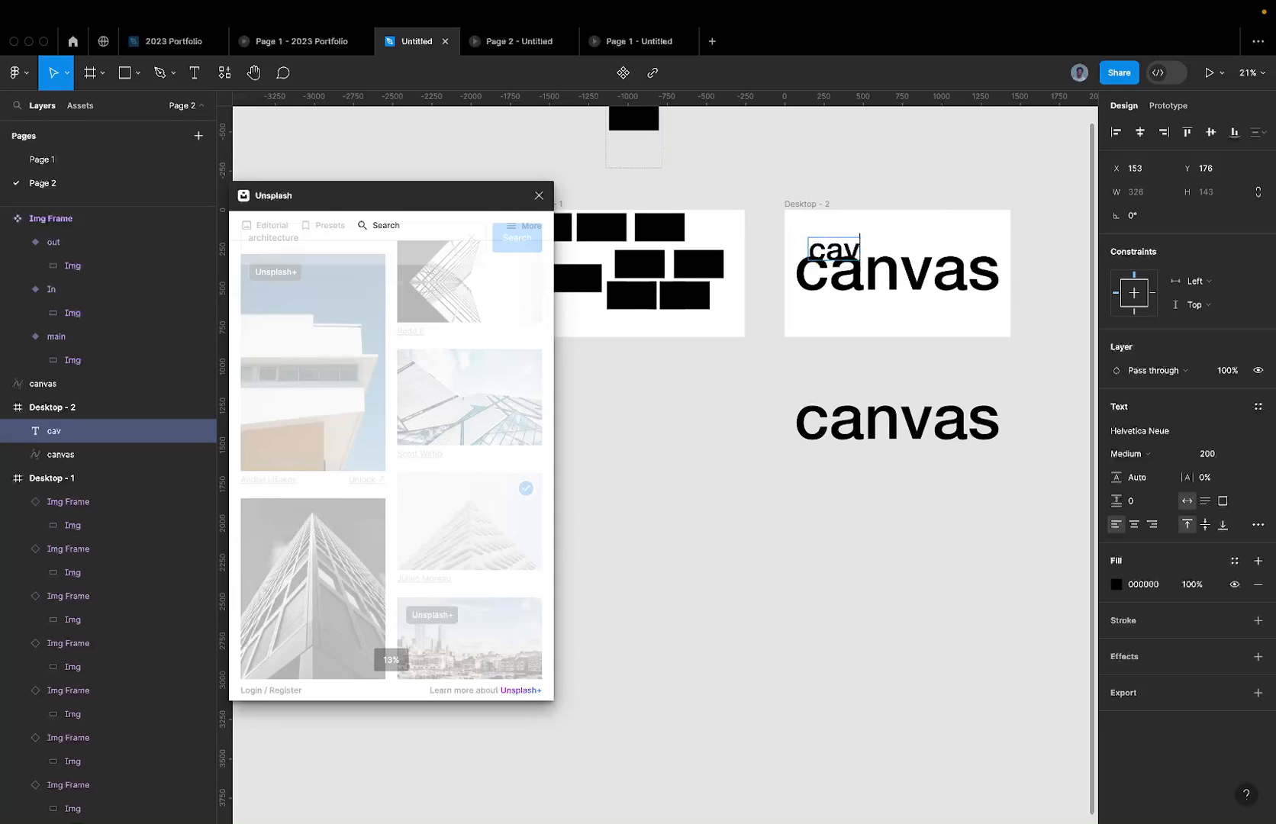
type("nvas")
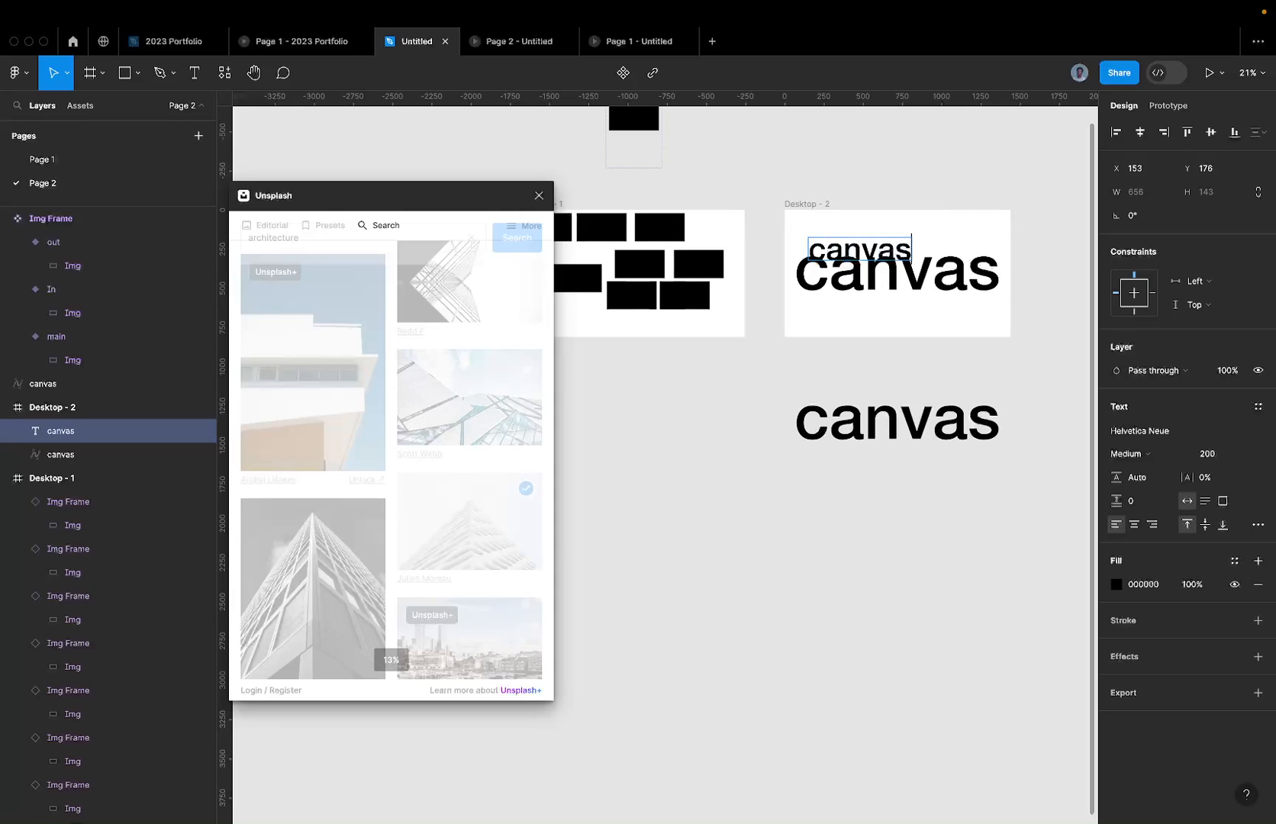
key("Escape")
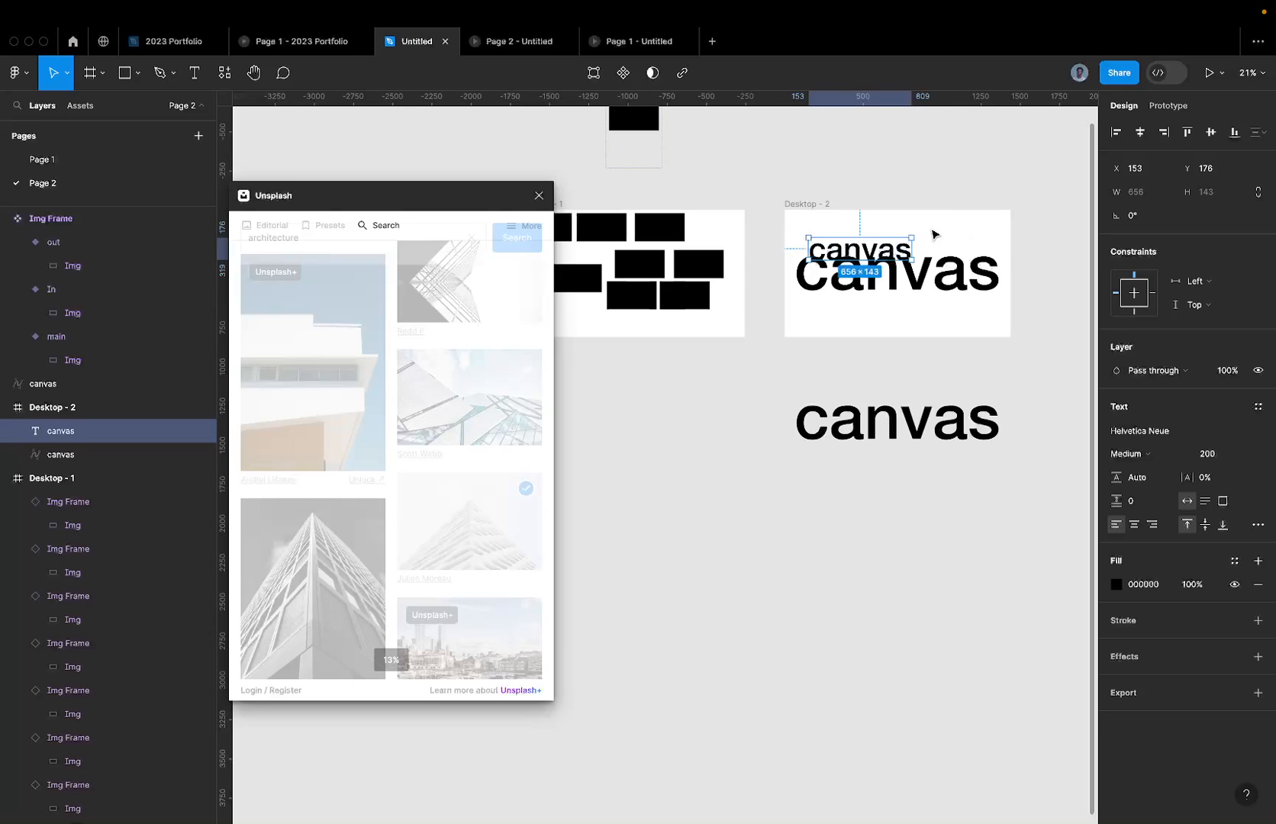
Step: Scale the new canvas text layer 2x and centre it vertically and horizontally in Desktop - 2
key("k")
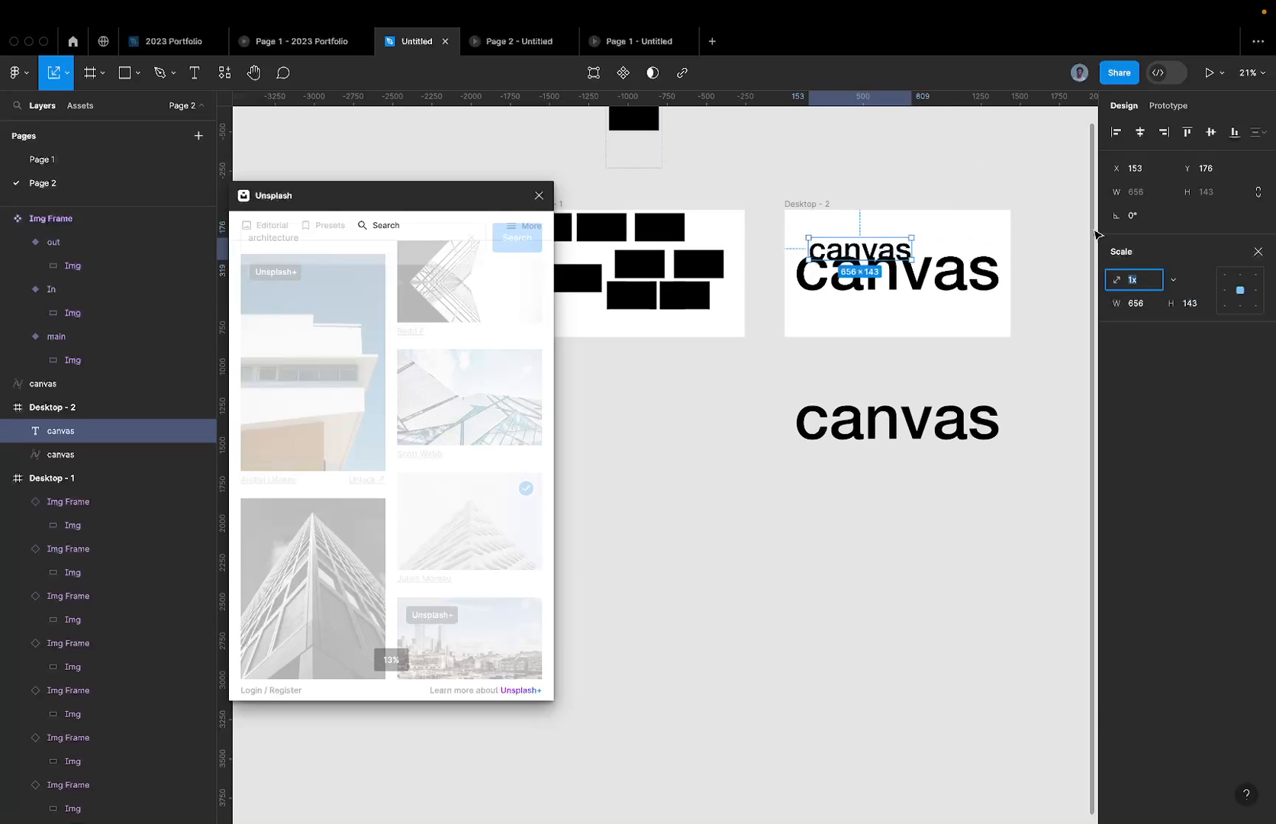
left_click(1173, 279)
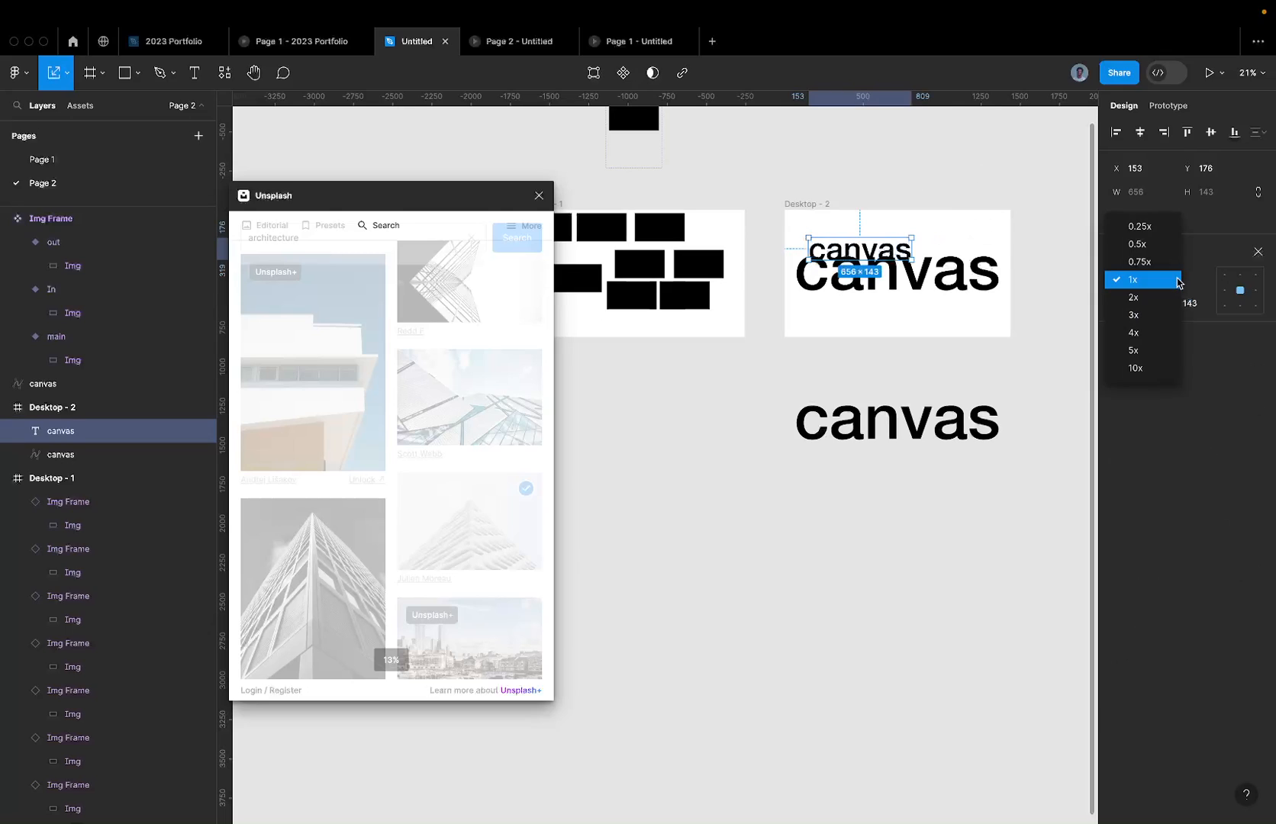
left_click(1145, 304)
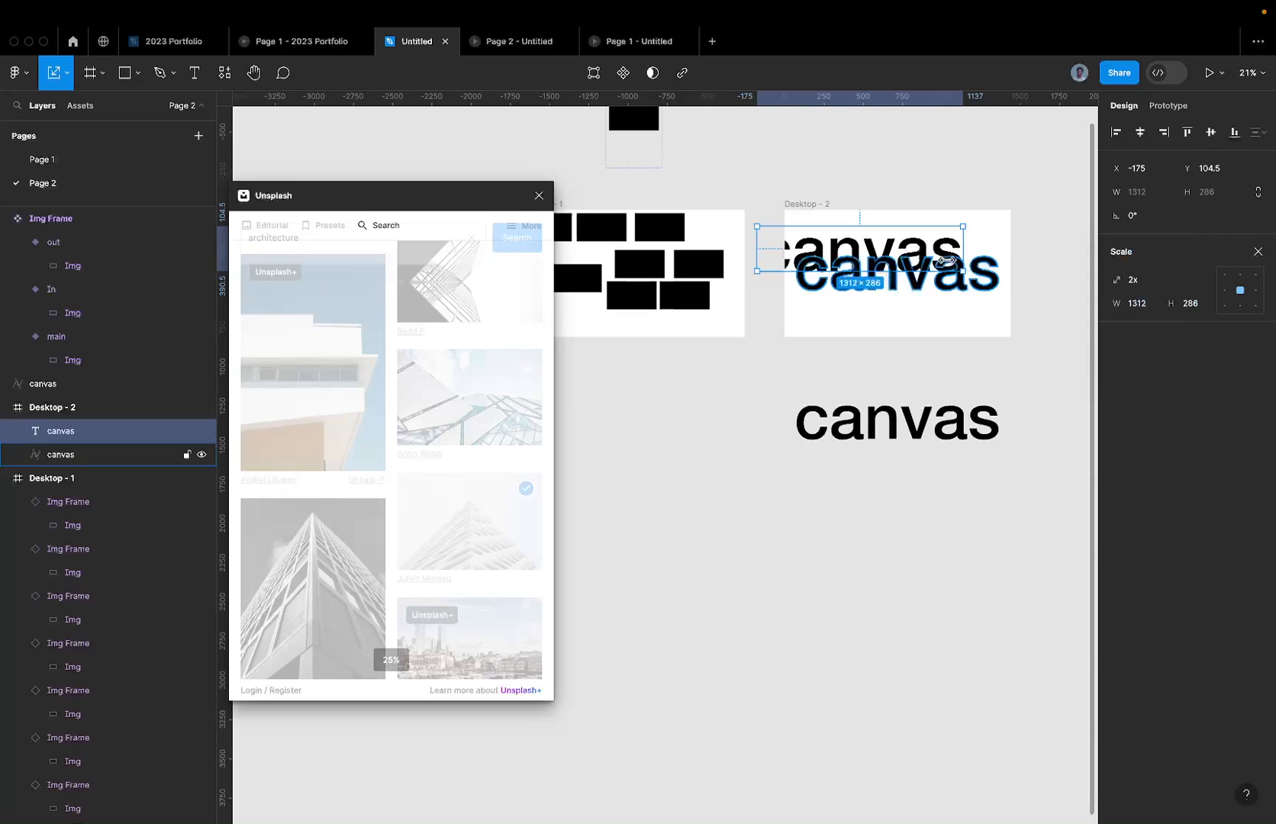
left_click(1211, 132)
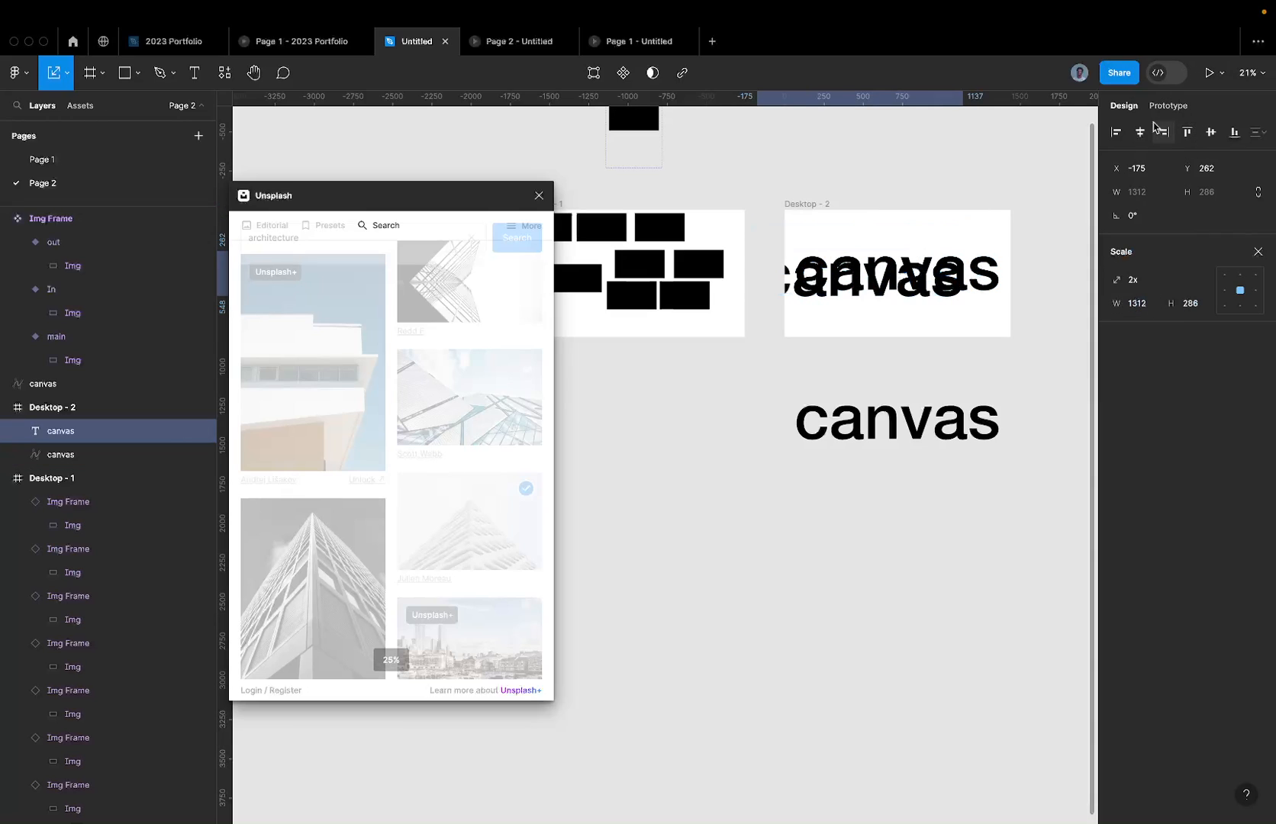
left_click(1140, 132)
scroll(995, 226, "up", 3, "ctrl")
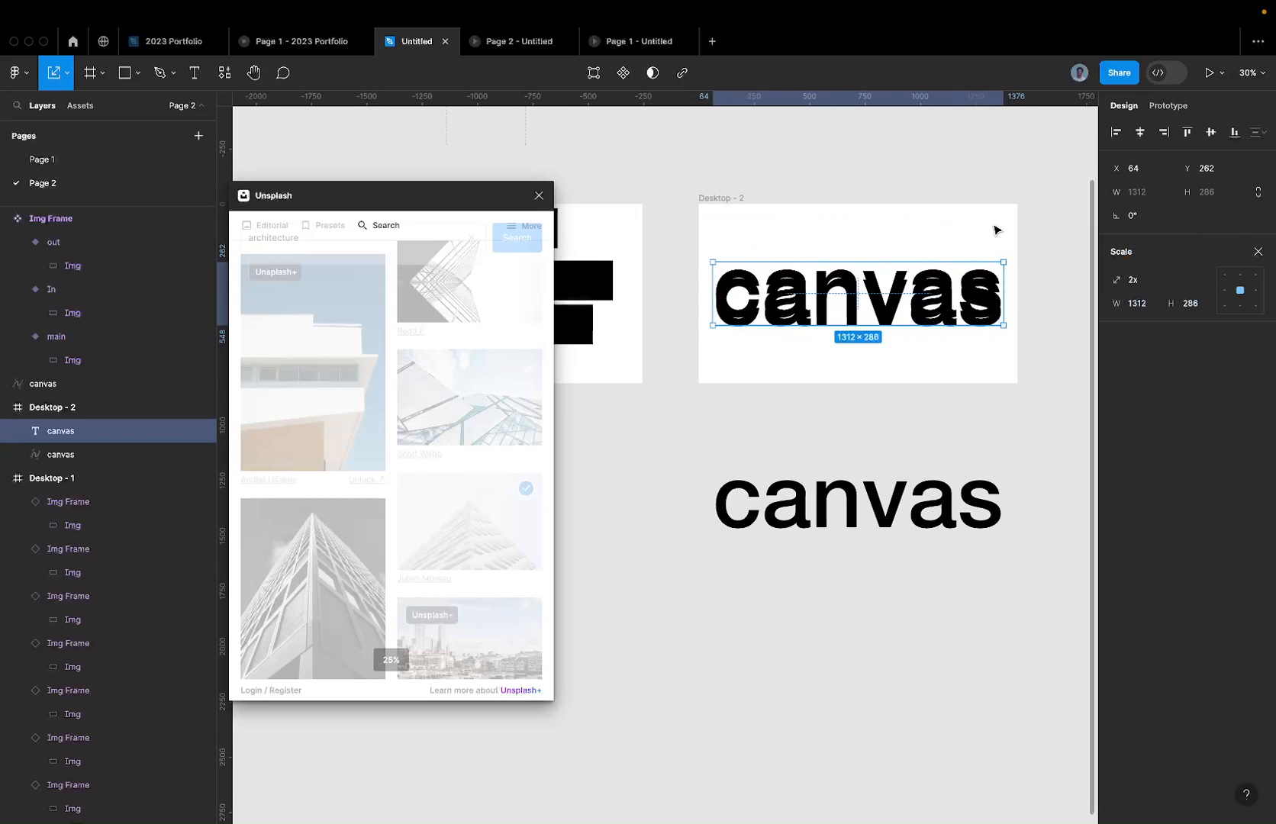
key("Up")
key("Up")
key("Up")
key("Up")
key("Up")
key("Up")
key("Up")
key("Up")
key("Up")
key("Up")
key("Up")
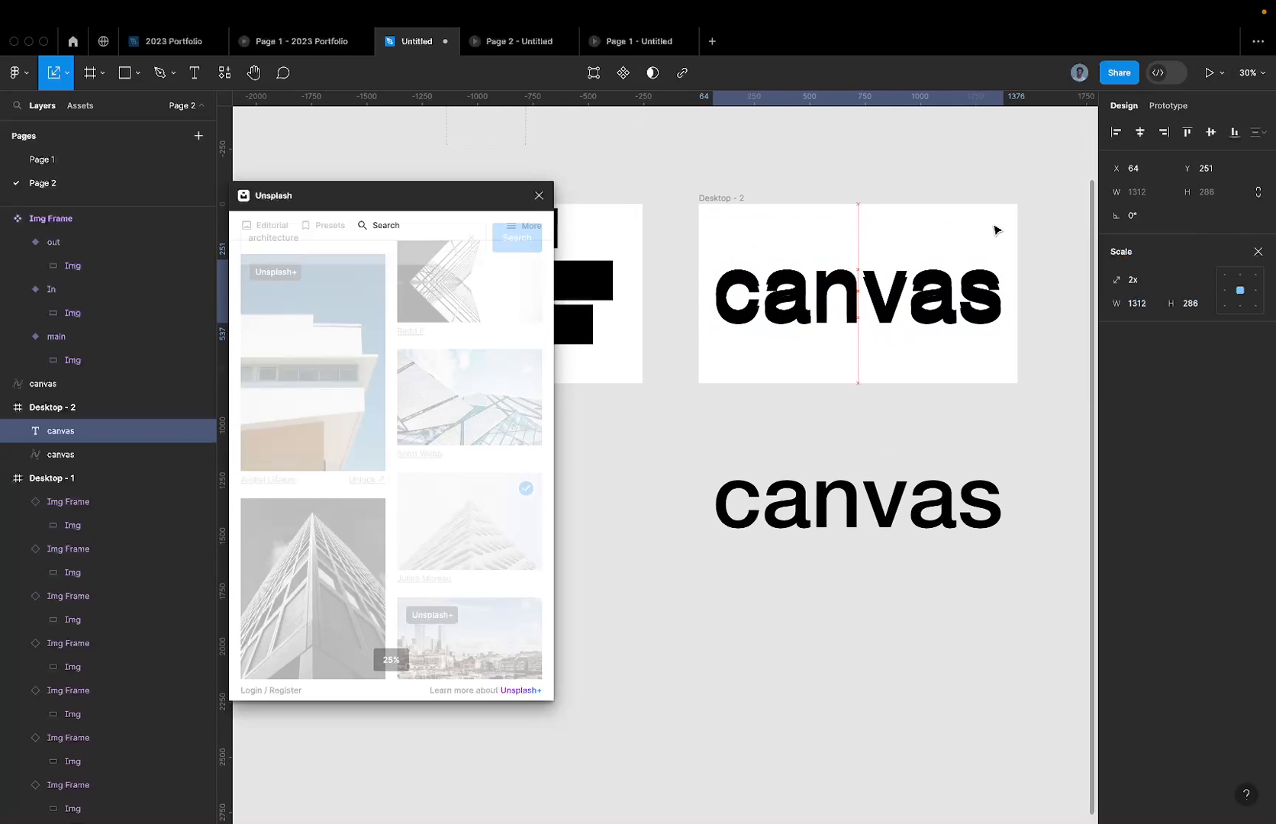
key("super+z")
key("super+z")
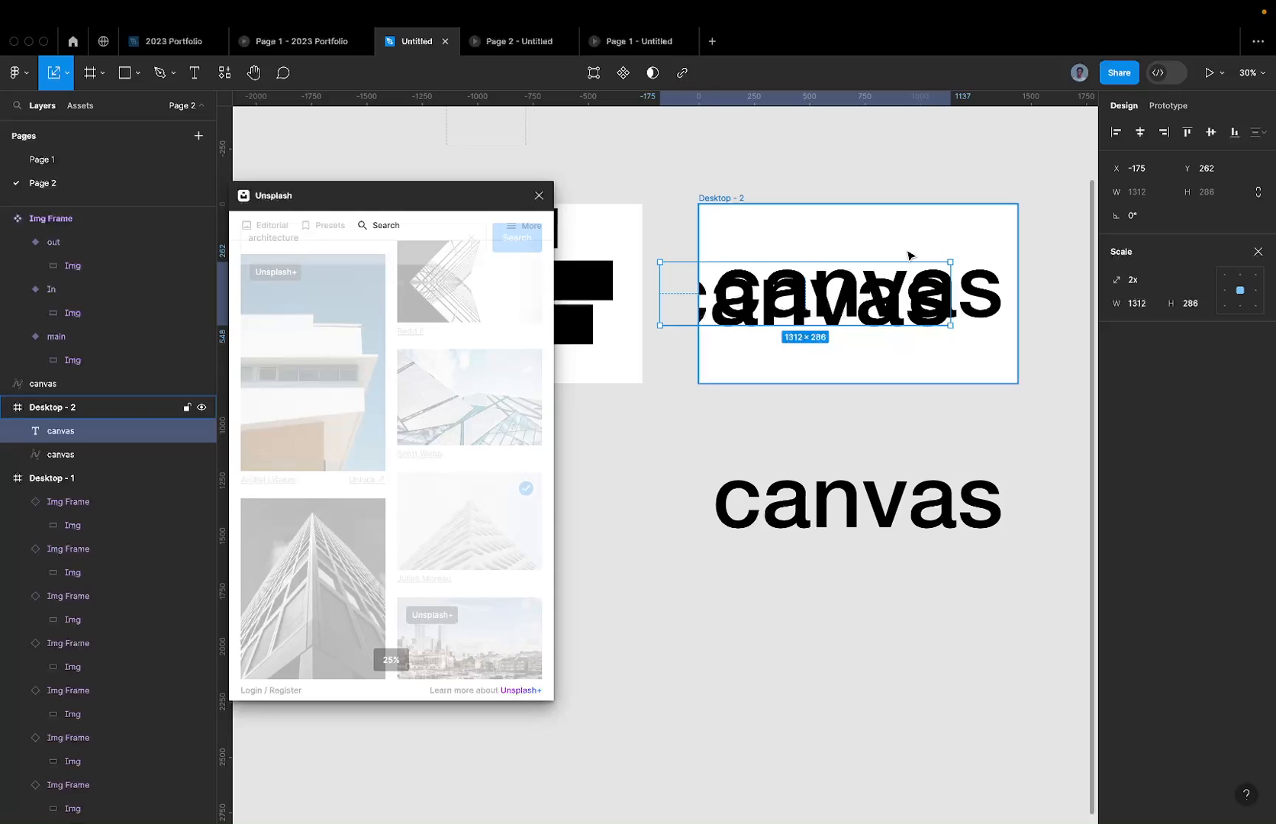
key("super+shift+z")
Step: Leave scaling and delete both vector canvas wordmarks, the one inside Desktop - 2 and the copy below the frame
left_click(1258, 253)
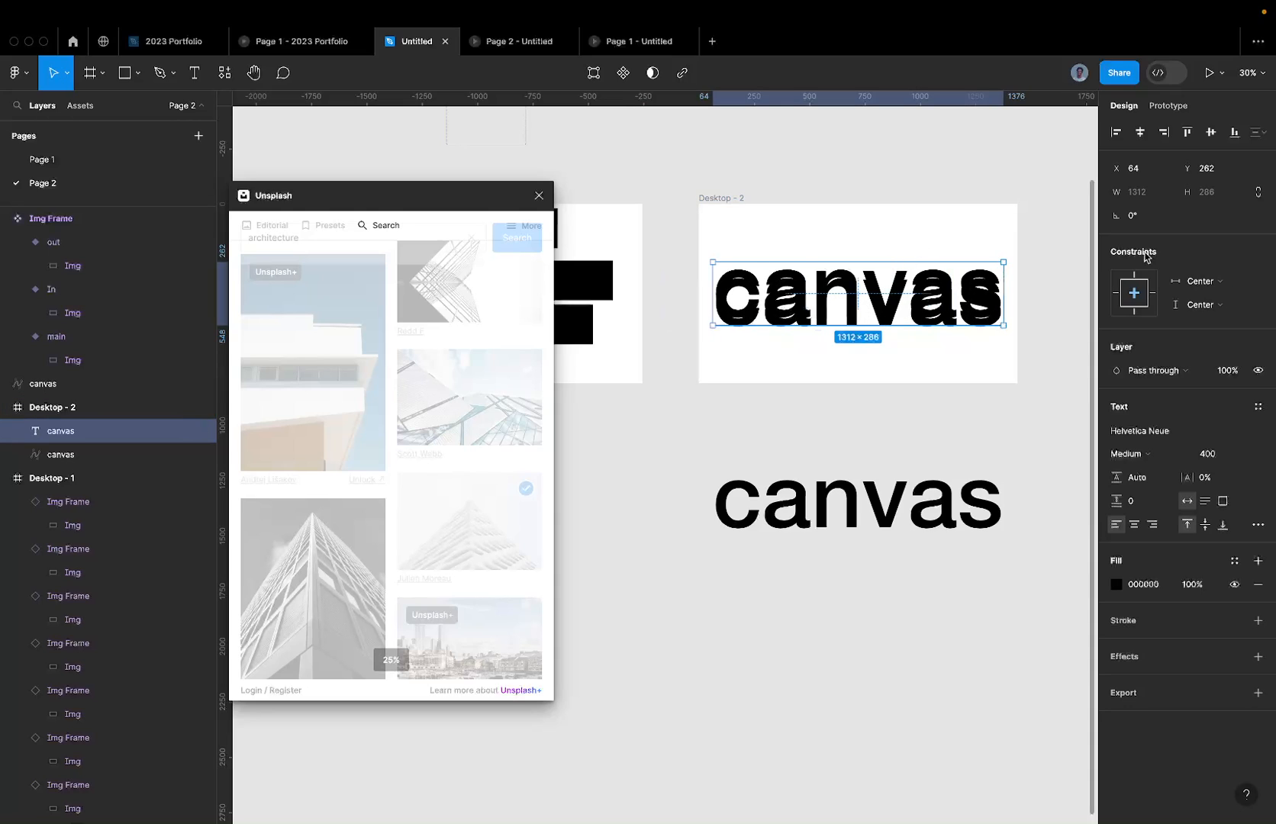
left_click(117, 454)
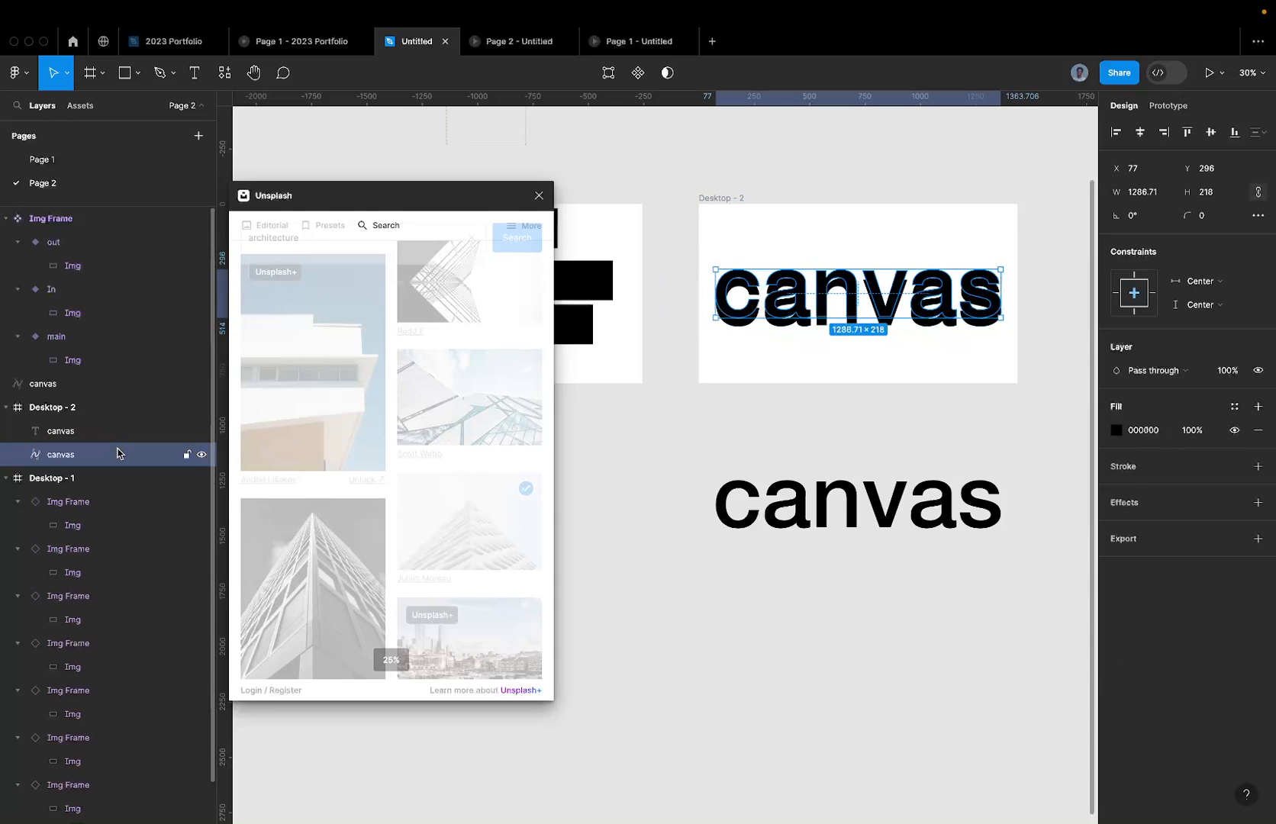
key("BackSpace")
left_click(83, 429)
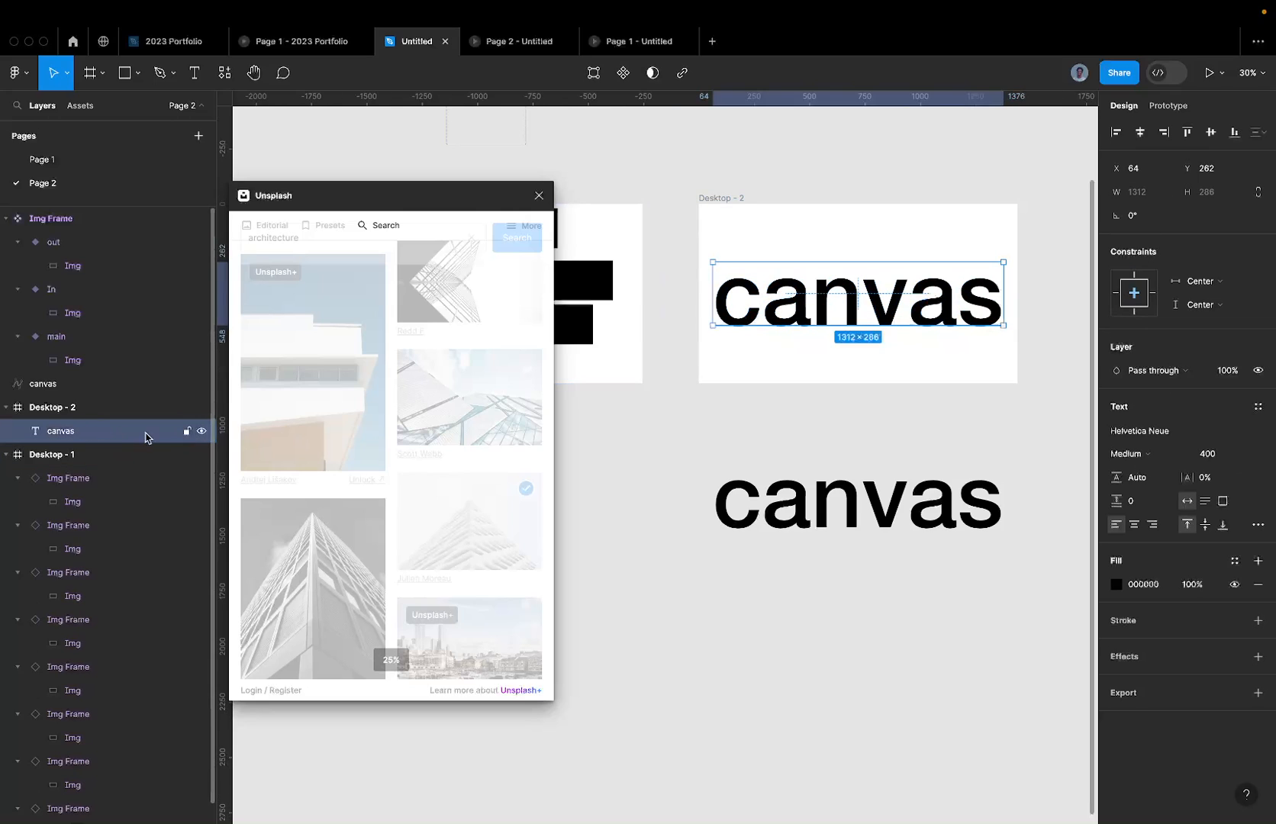
left_click(855, 492)
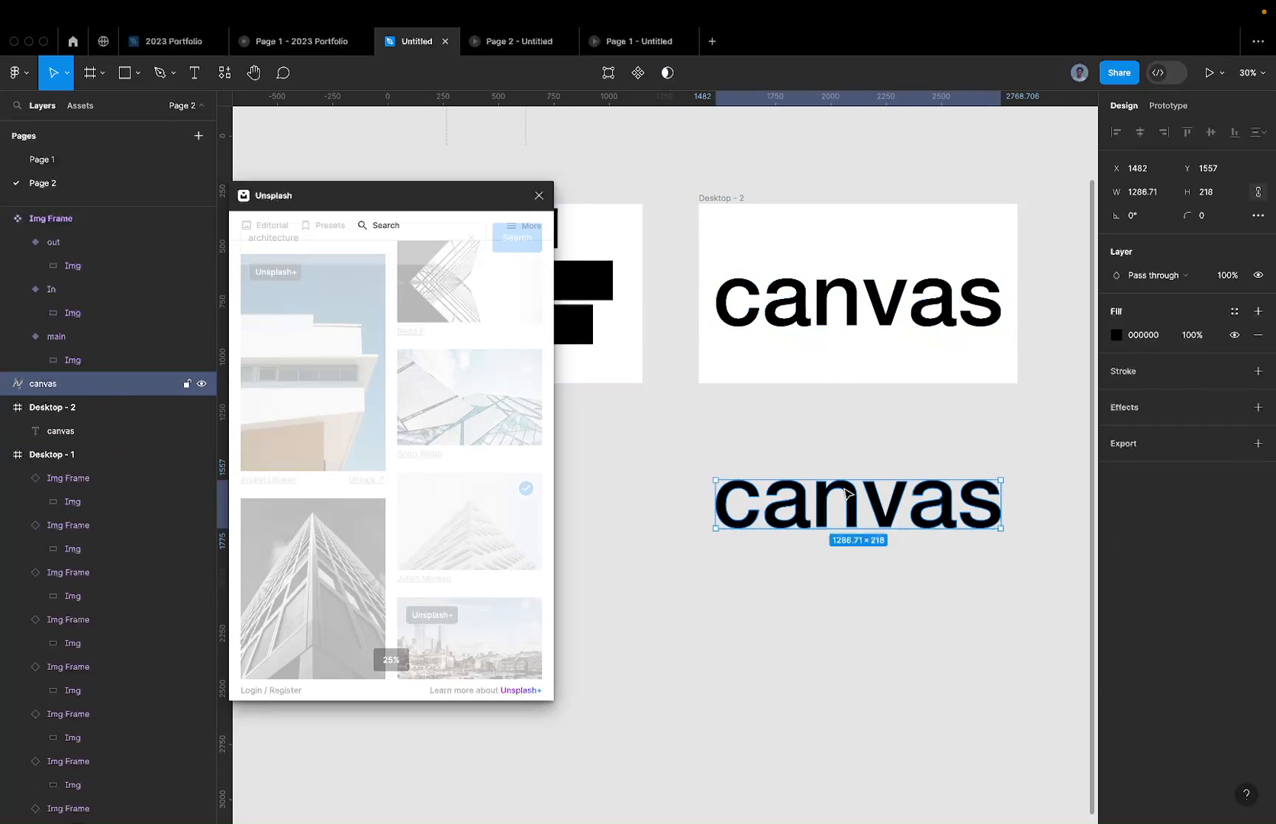
key("BackSpace")
Step: Duplicate the canvas text straight up to X 64, Y 0 in Desktop - 2 and replace the copy's text with "c"
left_click(837, 310)
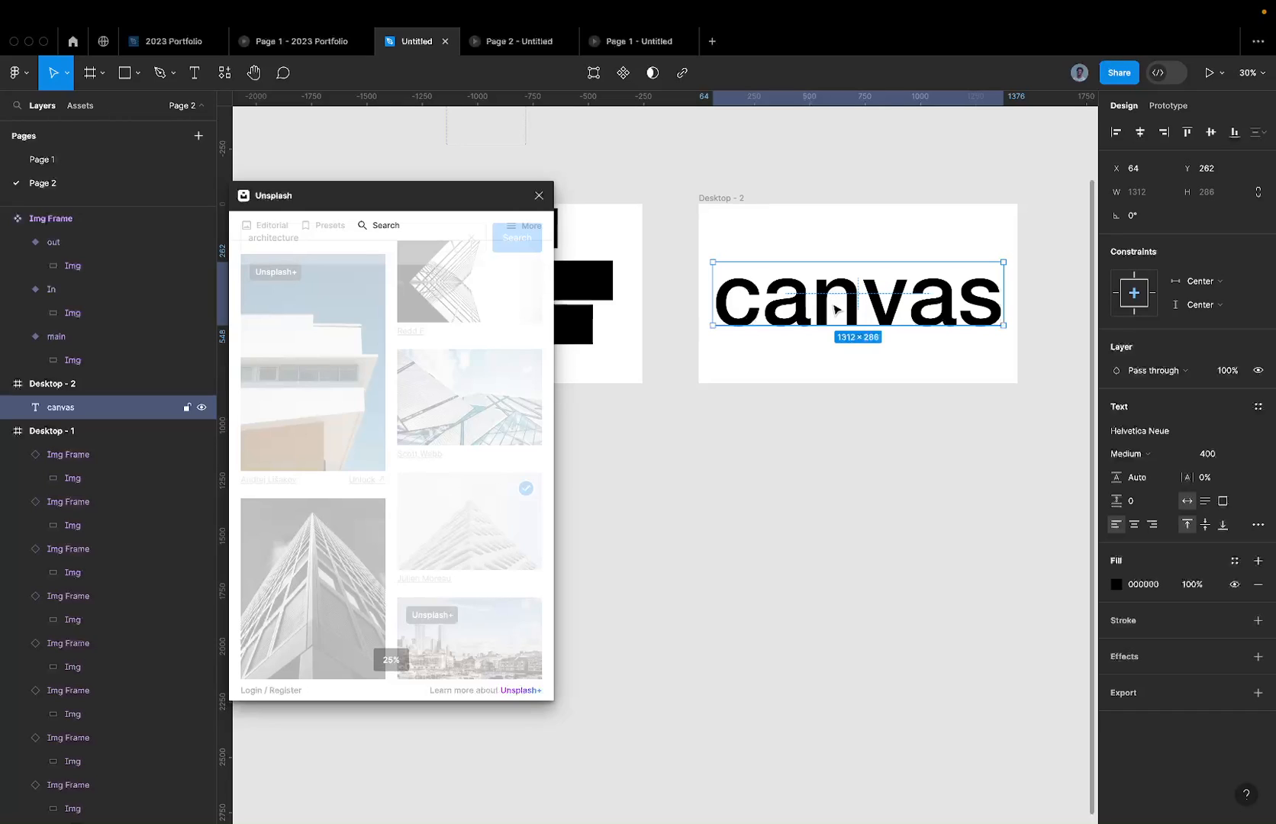
scroll(837, 309, "down", 1)
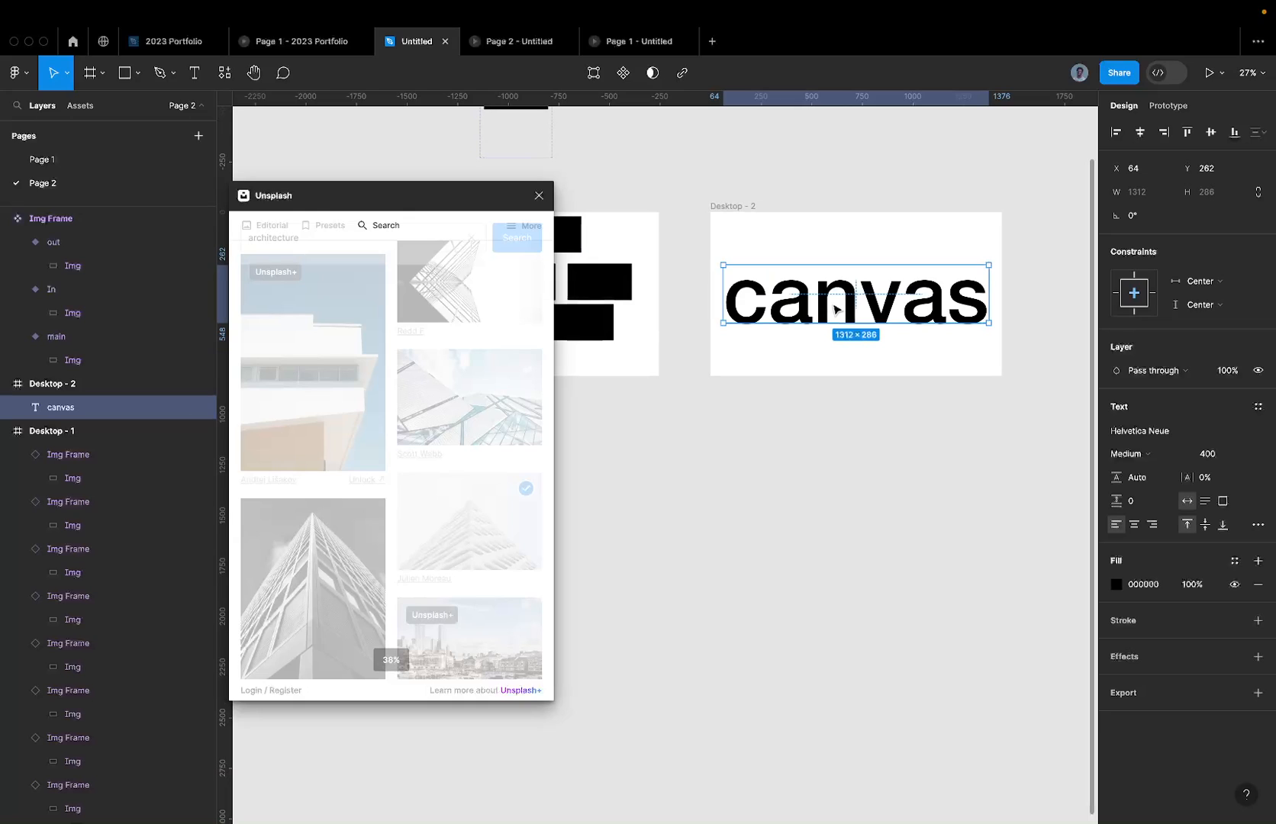
scroll(837, 309, "up", 2)
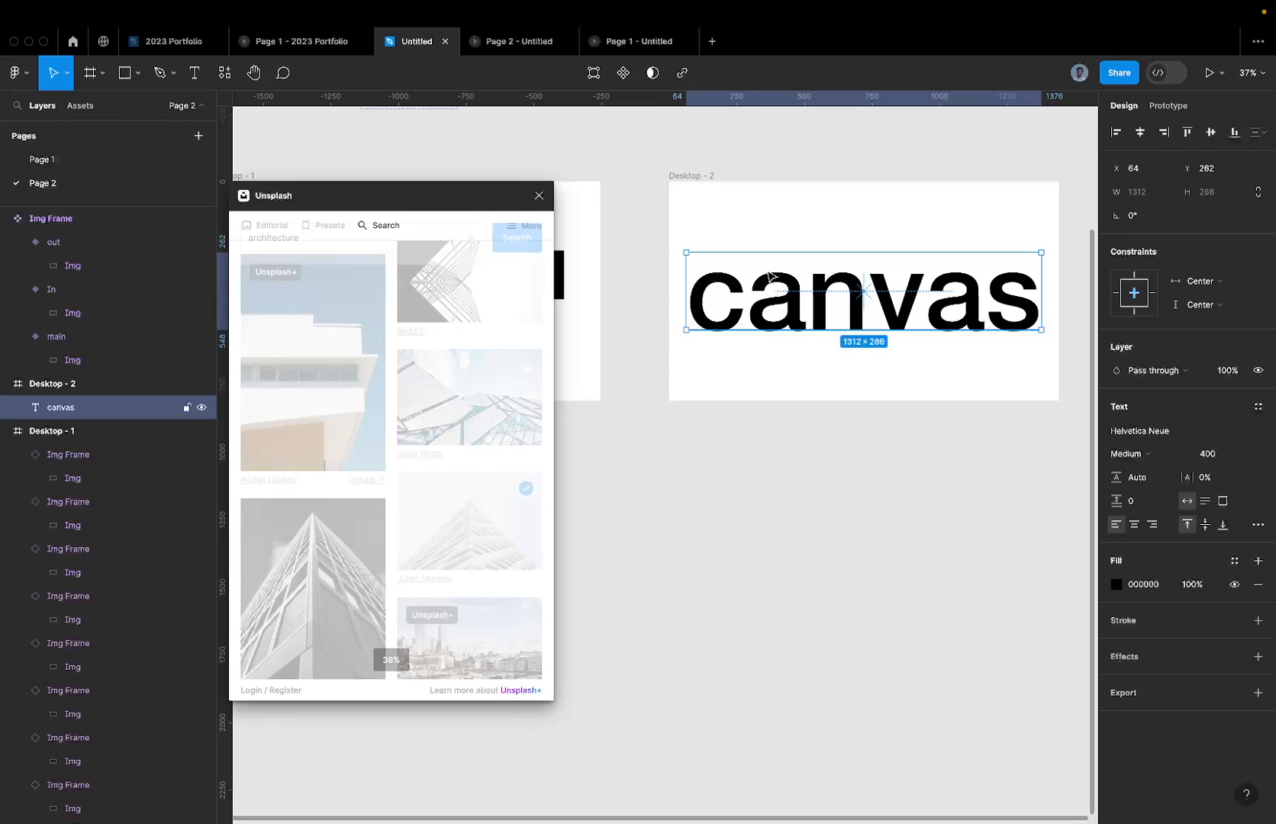
left_click_drag(780, 282, 784, 212)
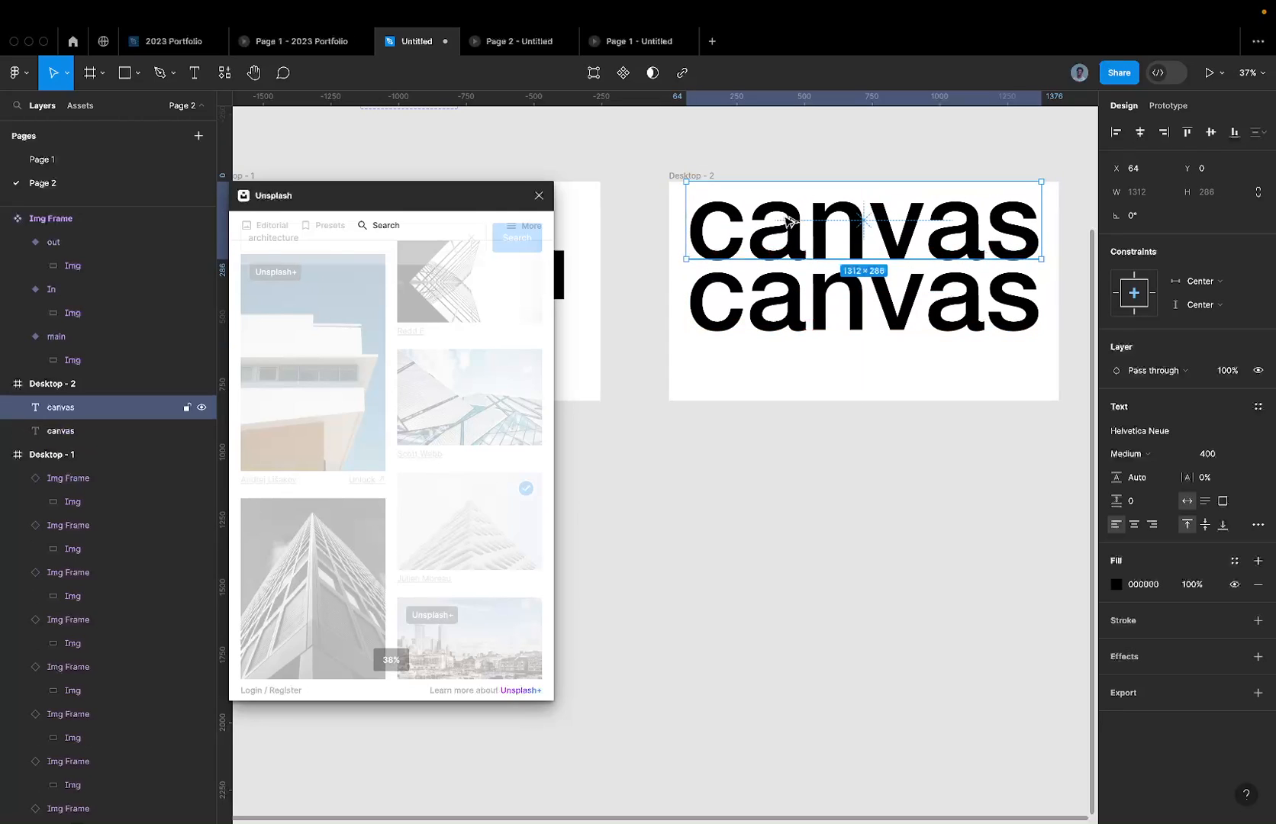
double_click(784, 216)
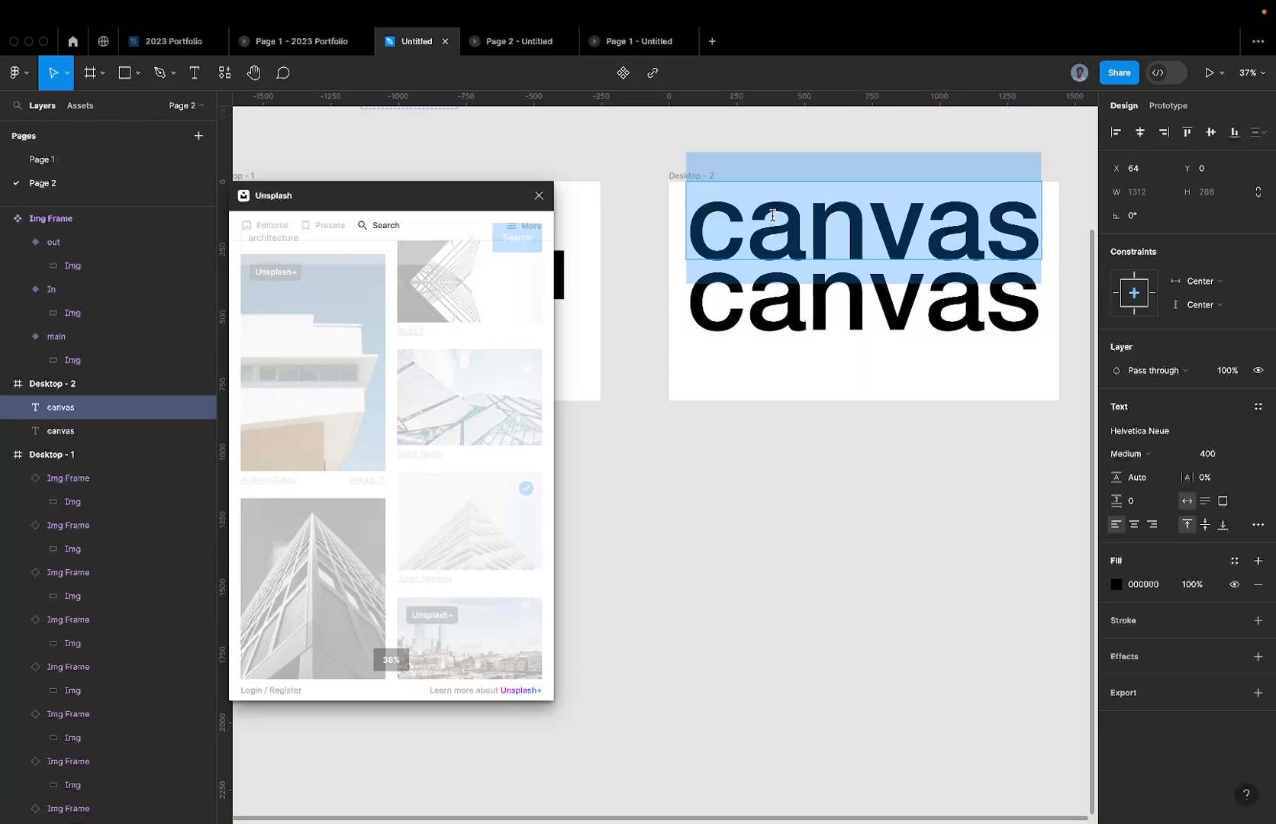
type("c")
key("Escape")
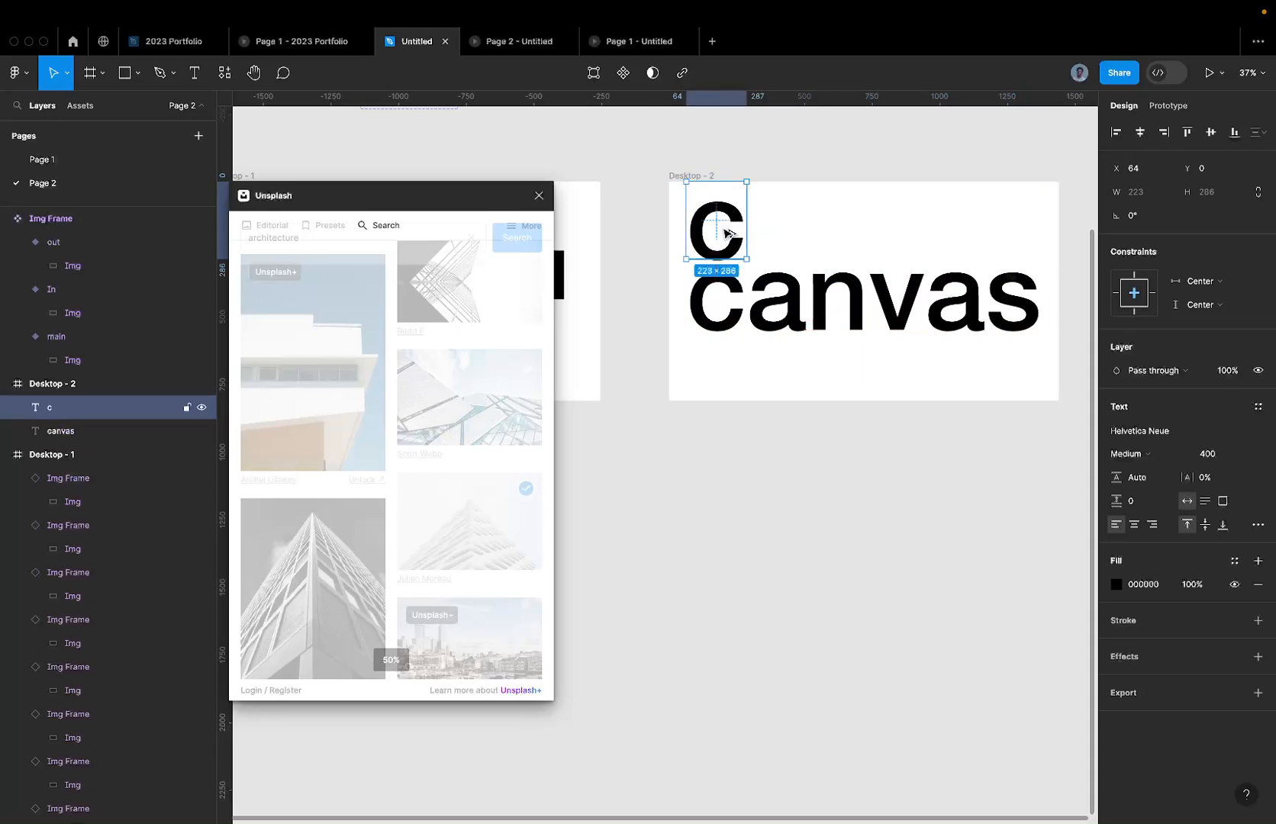
Step: Make two evenly spaced copies of the c in the same row and change them to "a" and "n", the latter at X 718
left_click_drag(712, 228, 903, 229)
double_click(809, 227)
type("a")
key("Escape")
double_click(901, 227)
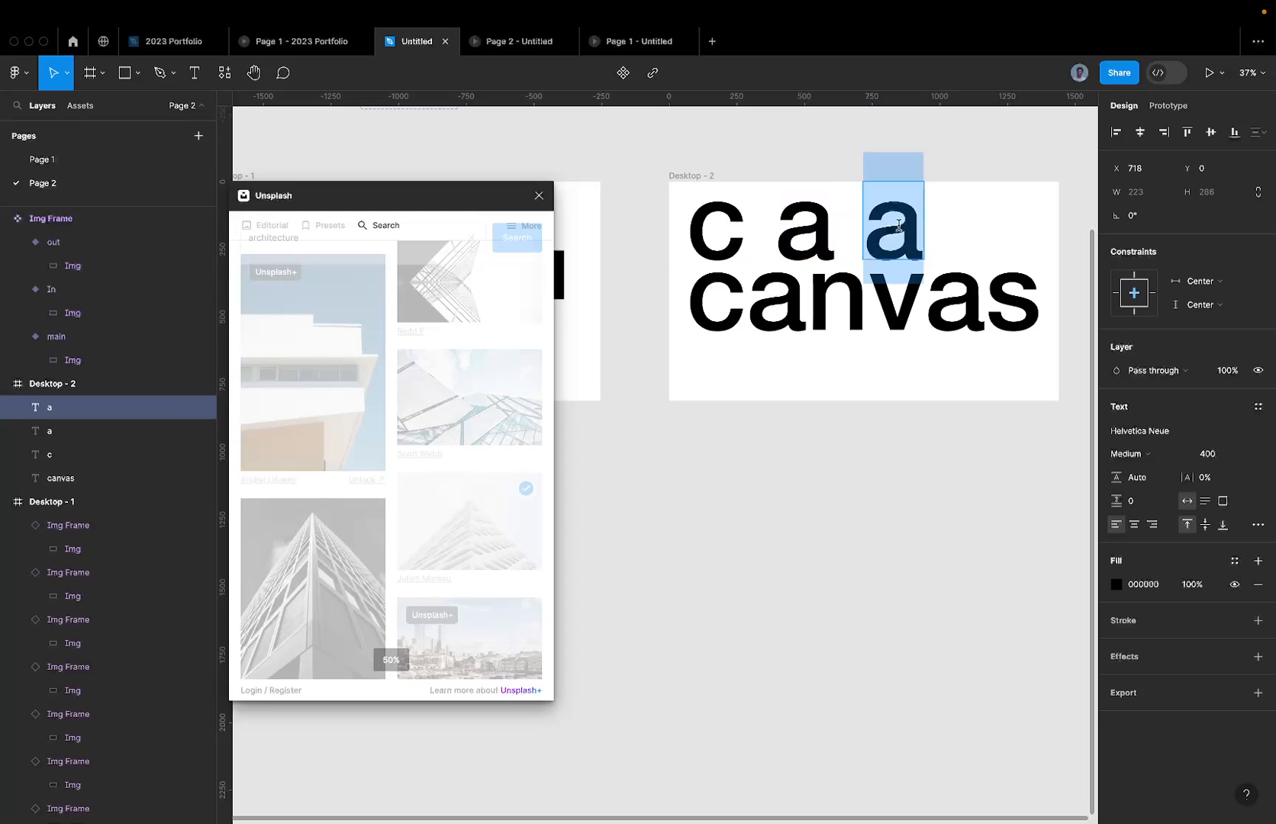
type("n")
key("Escape")
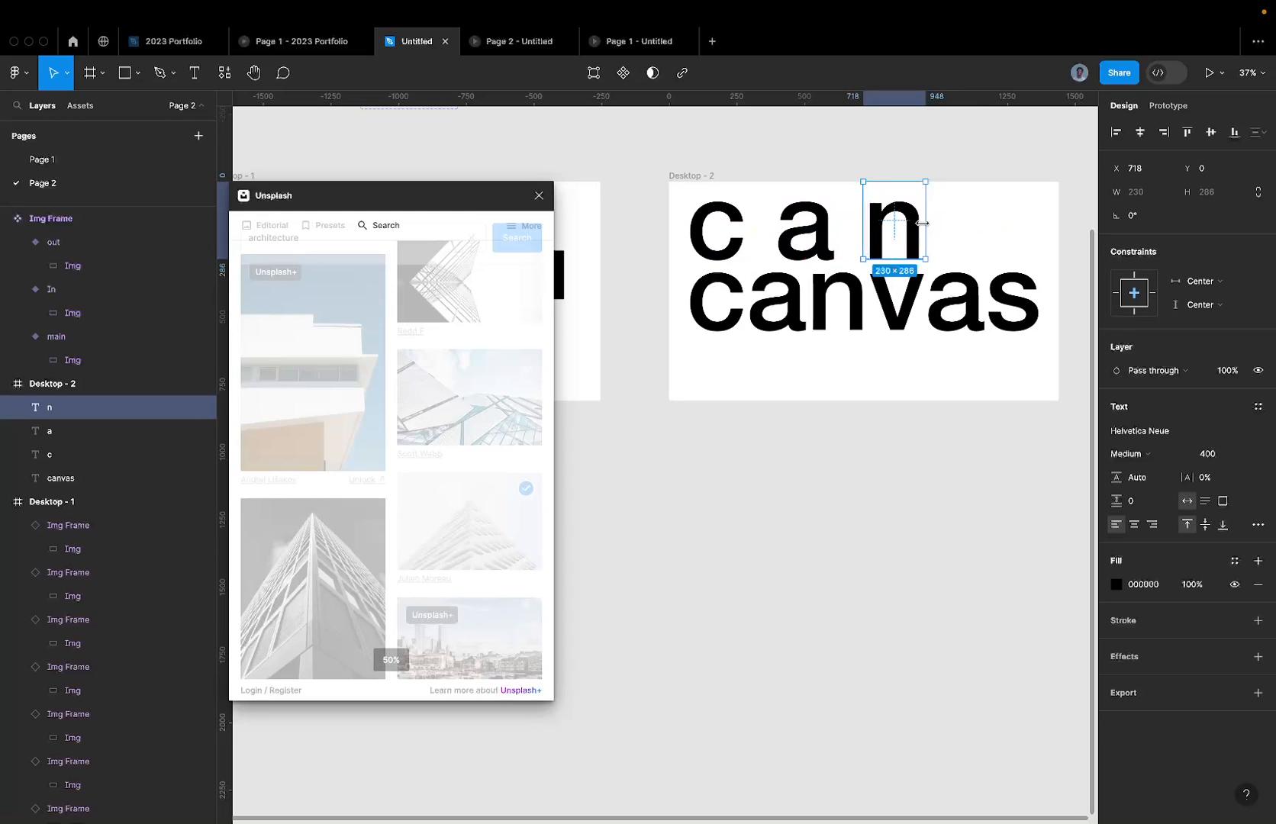
Step: Continue the letter row with two more copies, changing them to "v" at X 1089 and "a" directly beside it
left_click_drag(925, 221, 996, 223)
double_click(995, 224)
type("v")
key("Escape")
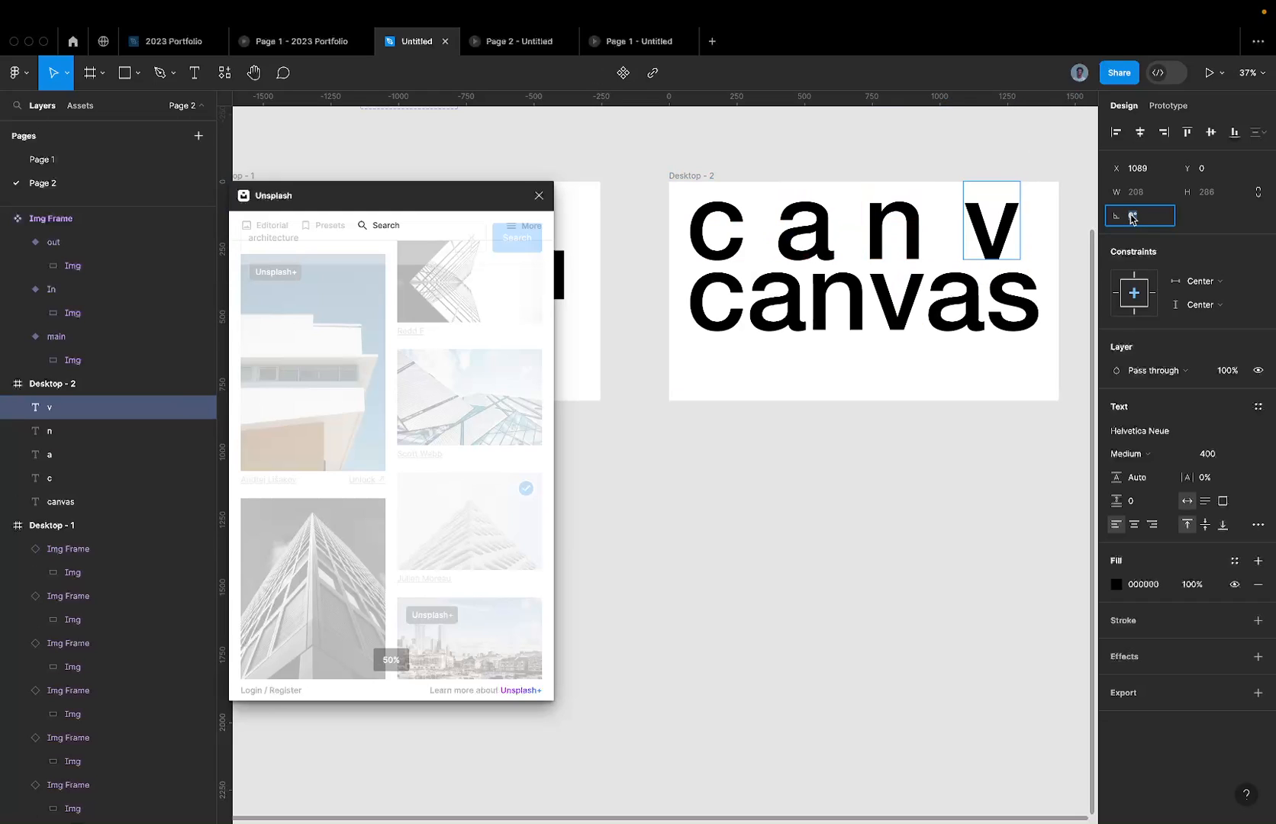
left_click_drag(1013, 221, 1071, 222)
double_click(1070, 221)
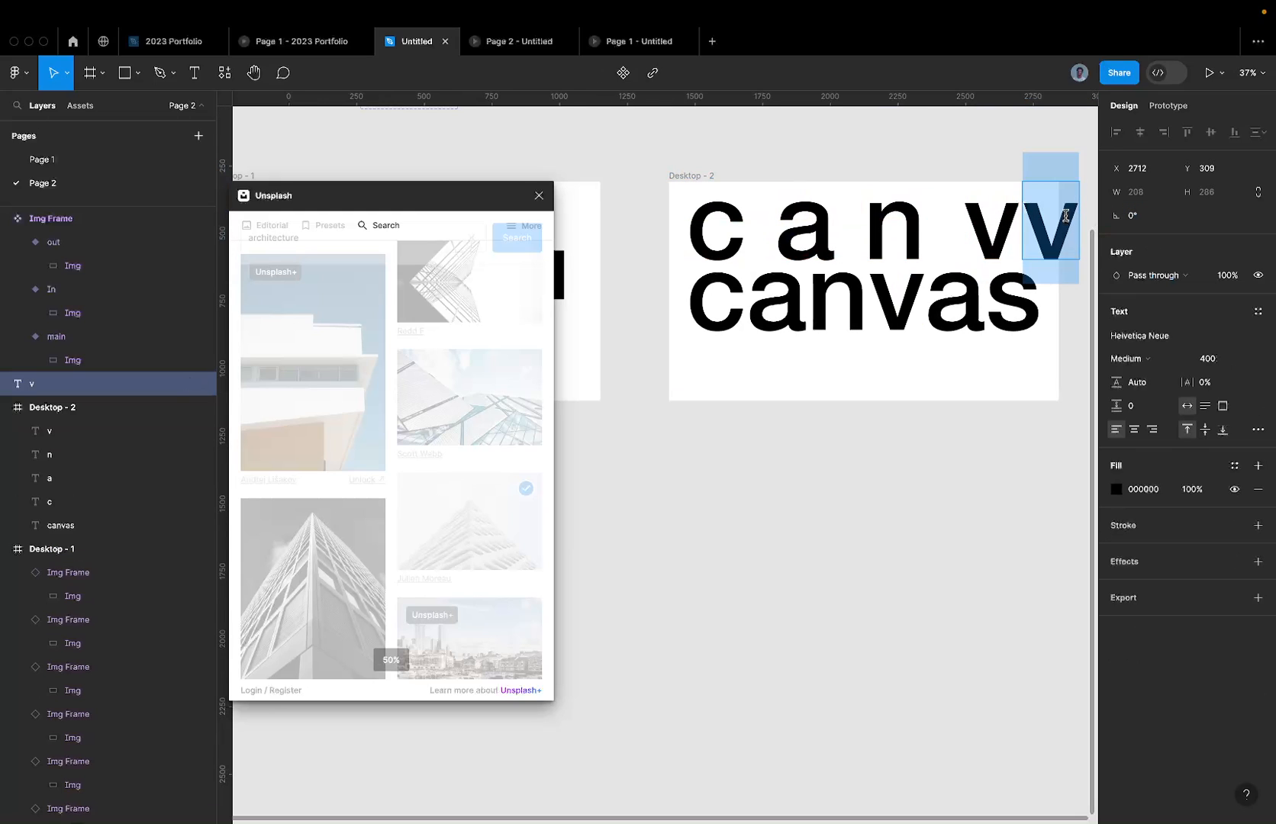
type("a")
scroll(946, 224, "right", 5)
left_click(993, 155)
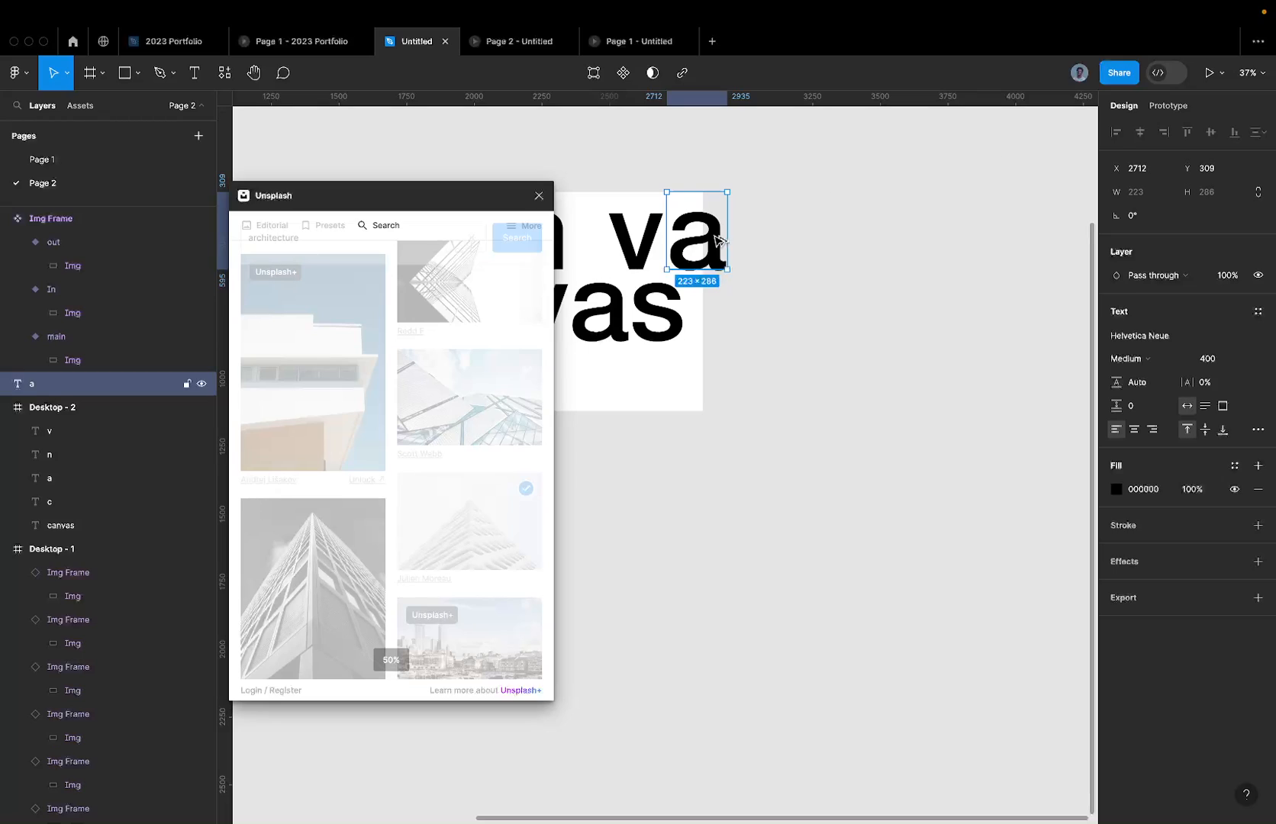
Step: Duplicate the last a further along the row to X 3091, Y 309 on the canvas and change the copy to "s"
left_click_drag(715, 238, 815, 239)
double_click(812, 239)
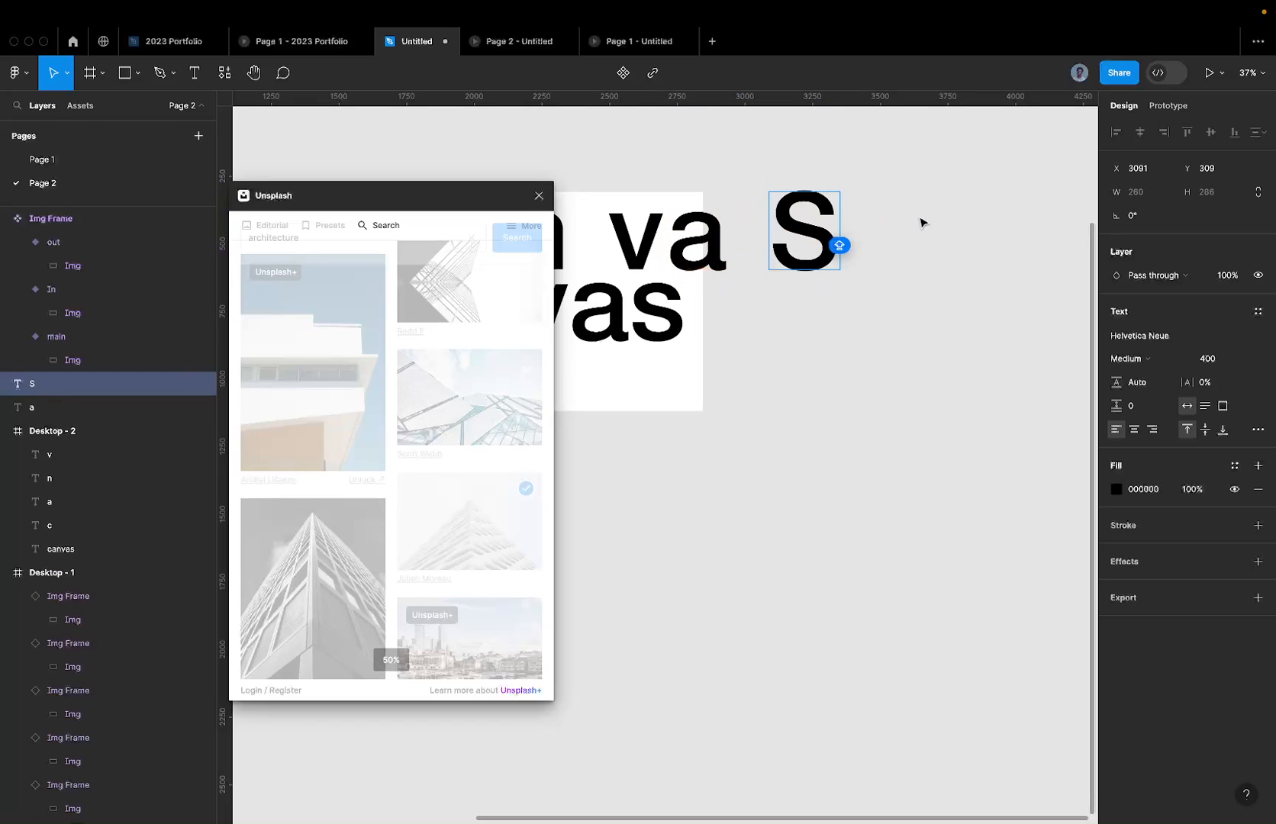
type("s")
key("Escape")
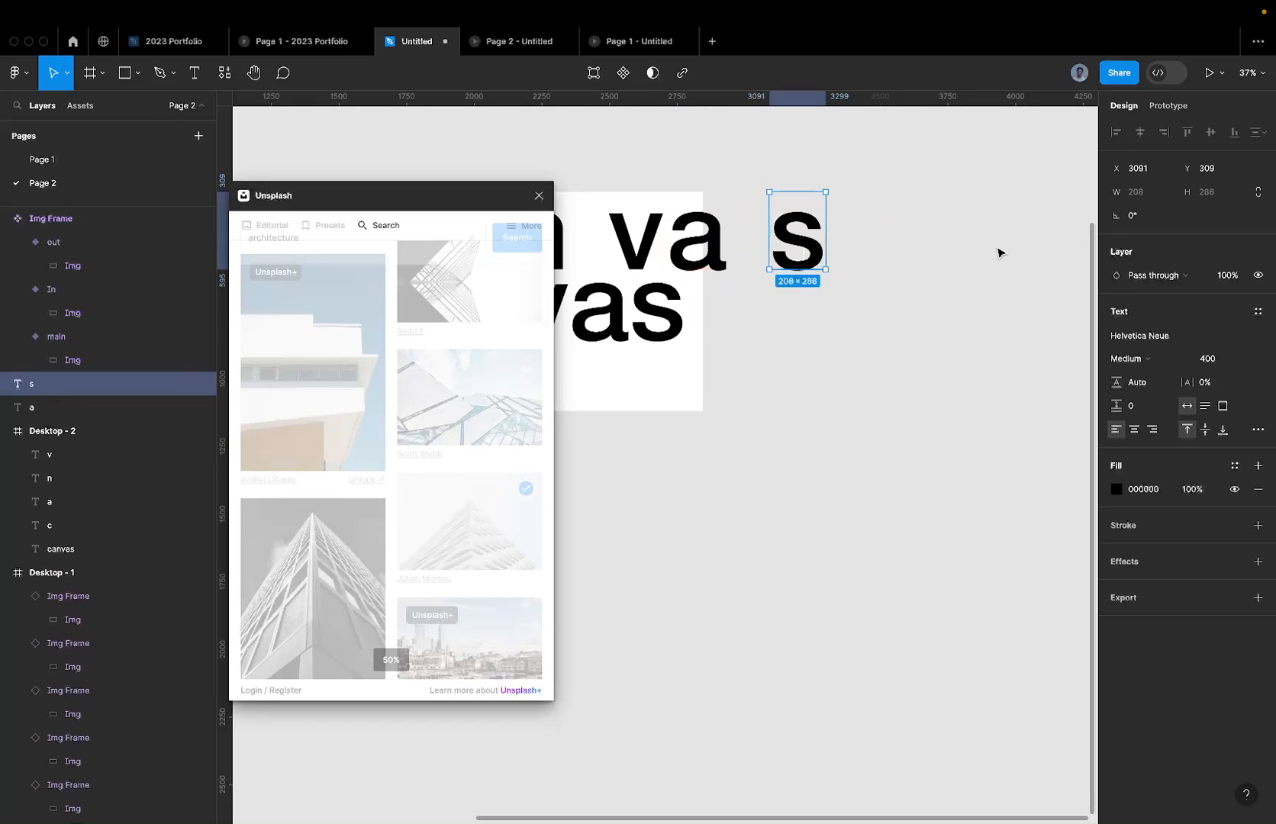
Step: Move the separate c and first a down onto the matching letters of the canvas word, placing the a at X 287, Y 262
scroll(997, 251, "down", 5)
left_click_drag(660, 232, 663, 307)
scroll(661, 272, "up", 5)
key("super+z")
left_click_drag(715, 213, 710, 284)
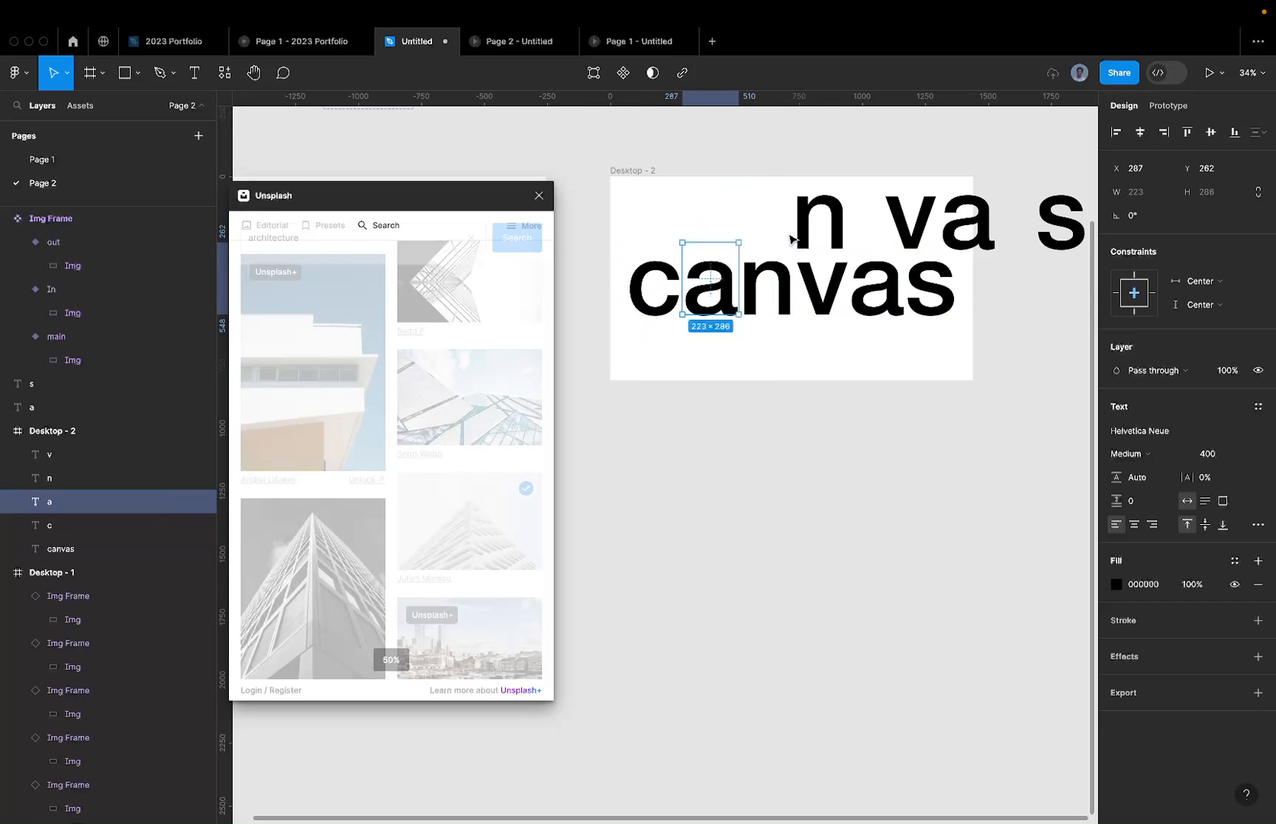
Step: Place the n, v, second a and s over their matching letters in the canvas word, with the a at X 948 and s at X 1168
left_click_drag(820, 221, 771, 288)
left_click_drag(910, 233, 829, 297)
left_click_drag(983, 248, 901, 301)
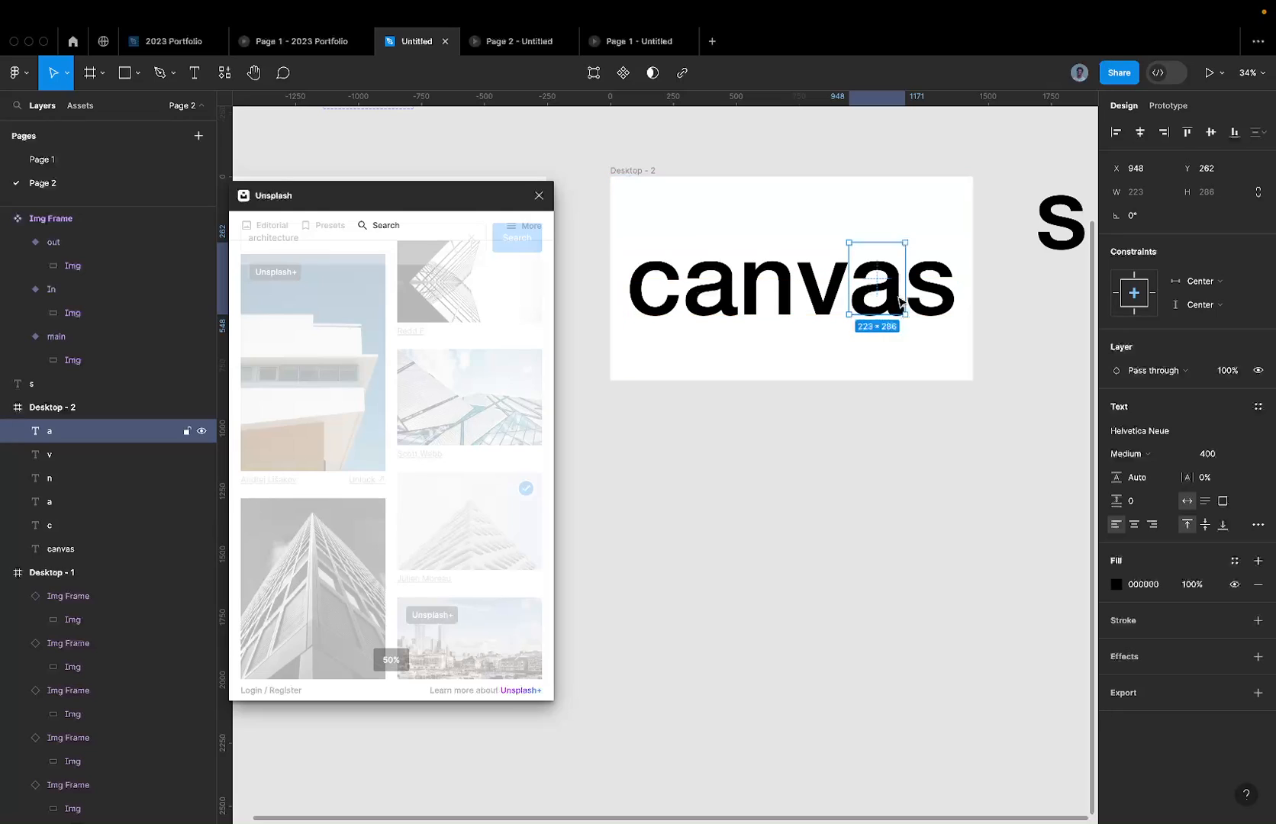
left_click_drag(1065, 221, 924, 276)
scroll(920, 276, "right", 5)
scroll(966, 260, "left", 3)
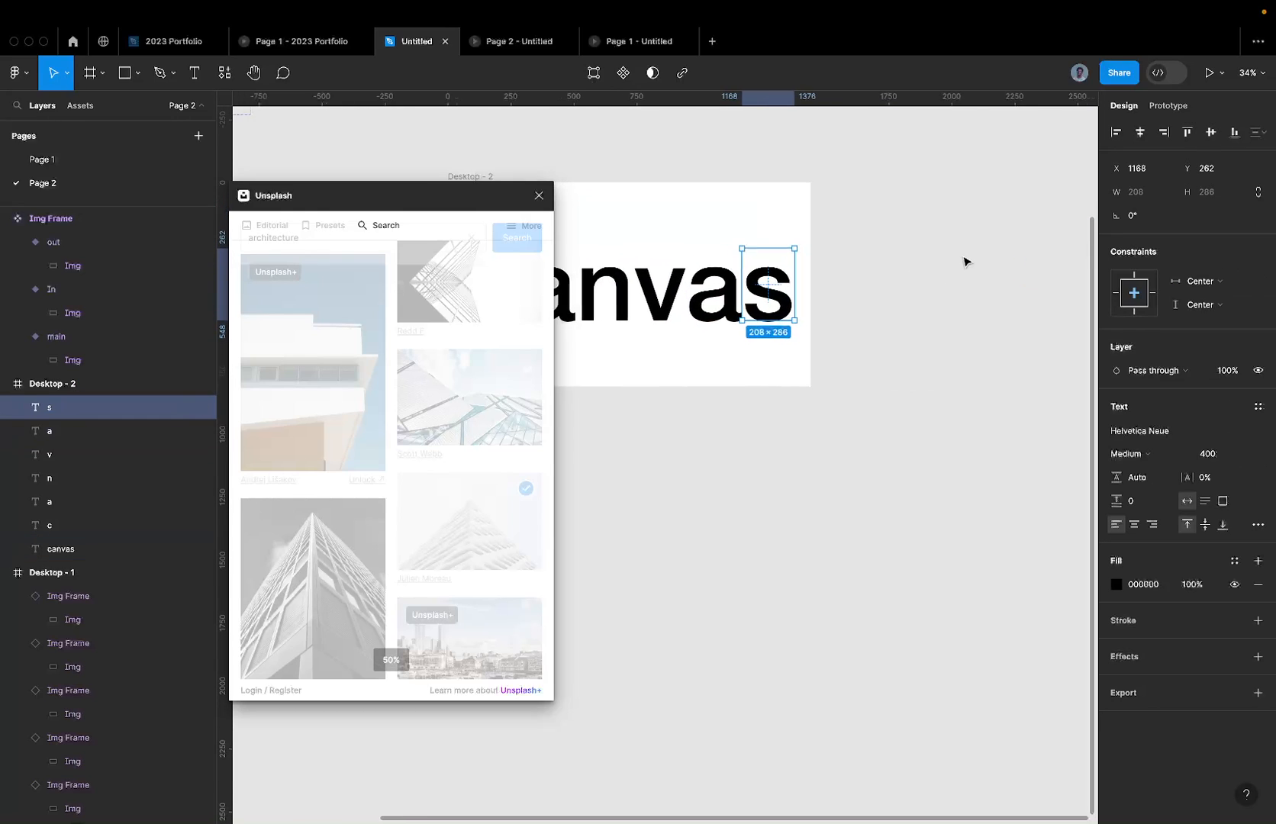
Step: Delete the original one-piece canvas text layer from Desktop - 2, keeping the separate letter layers
left_click(96, 551)
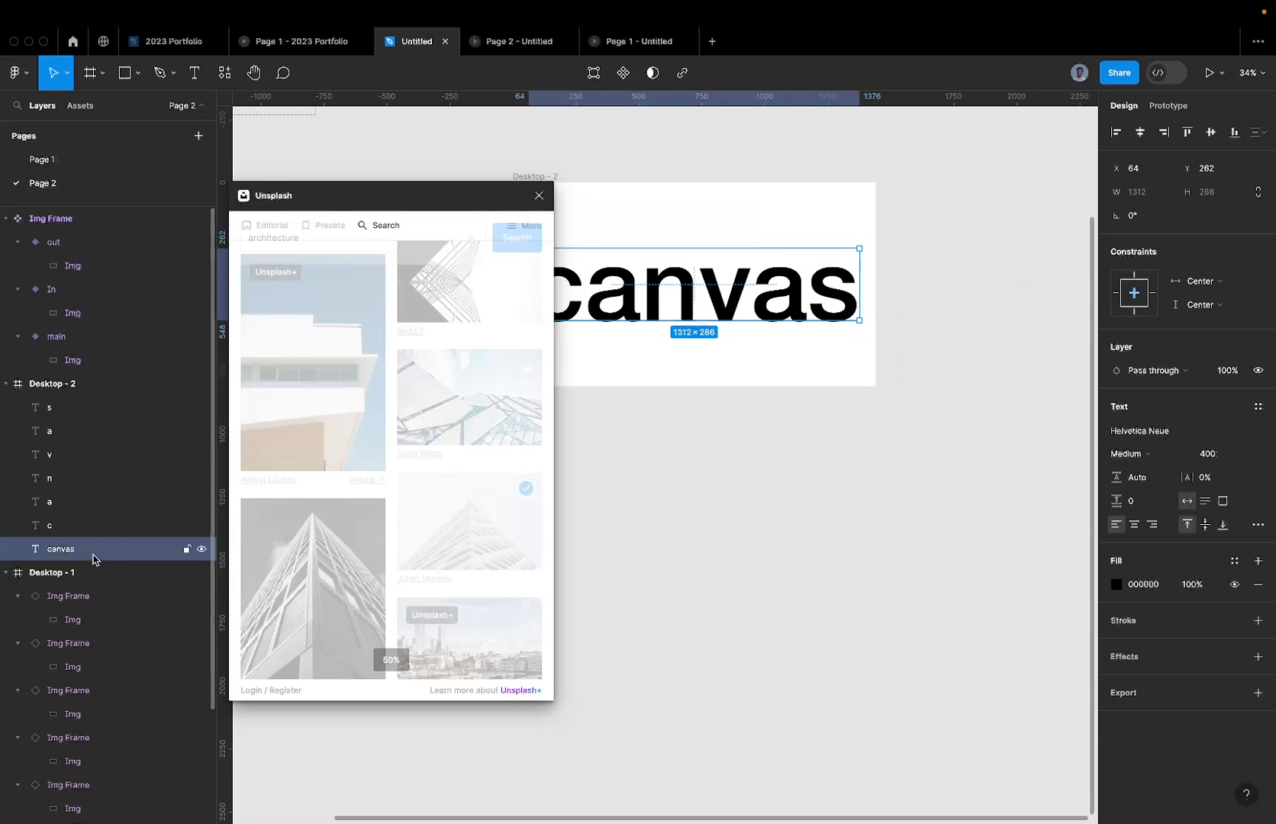
scroll(809, 278, "left", 3)
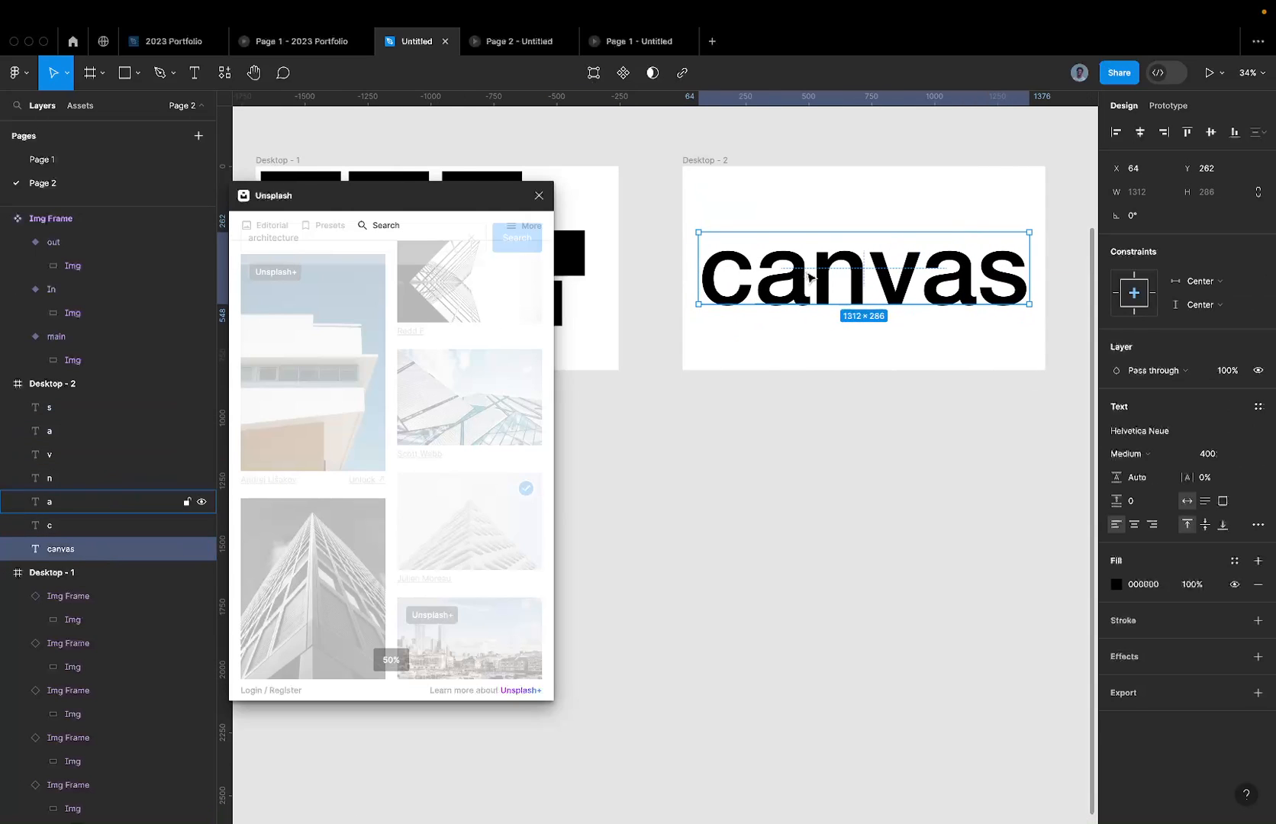
scroll(794, 290, "up", 10)
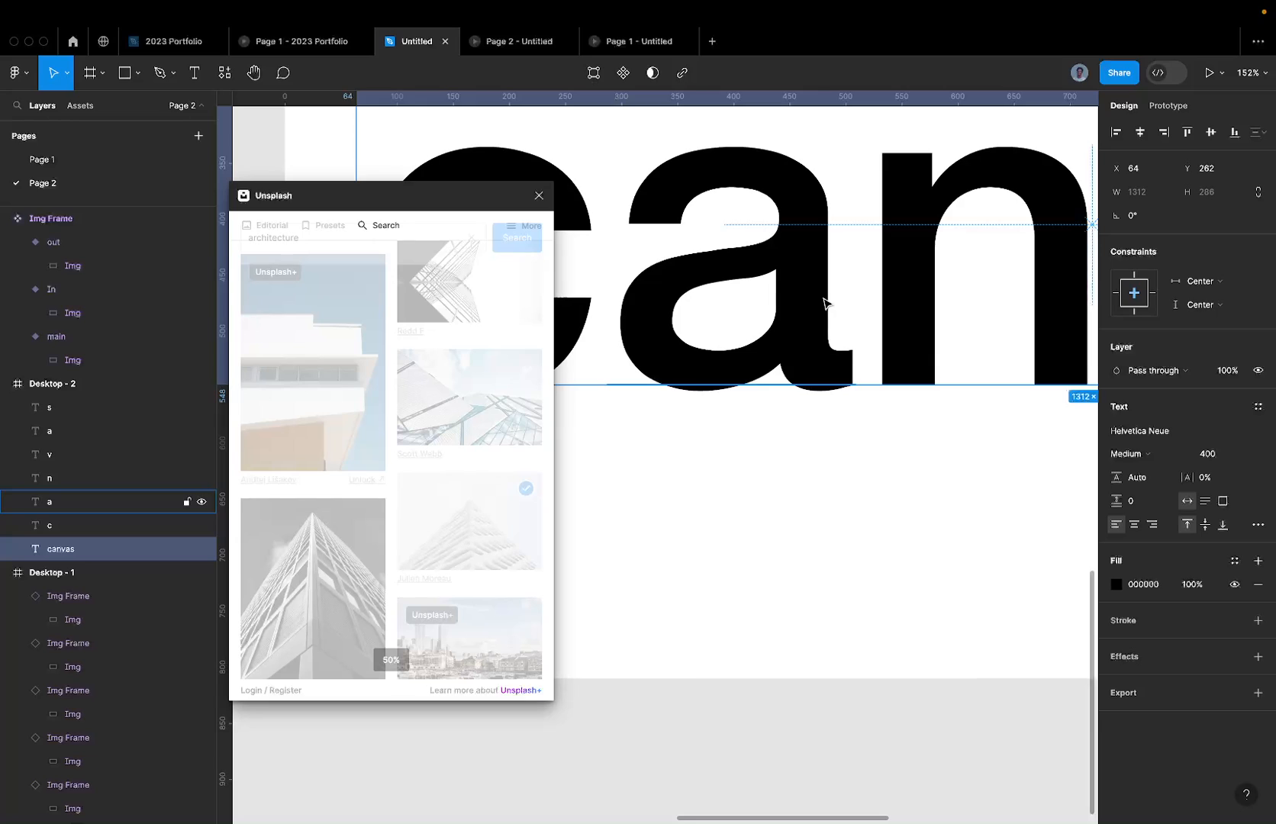
scroll(824, 303, "down", 6)
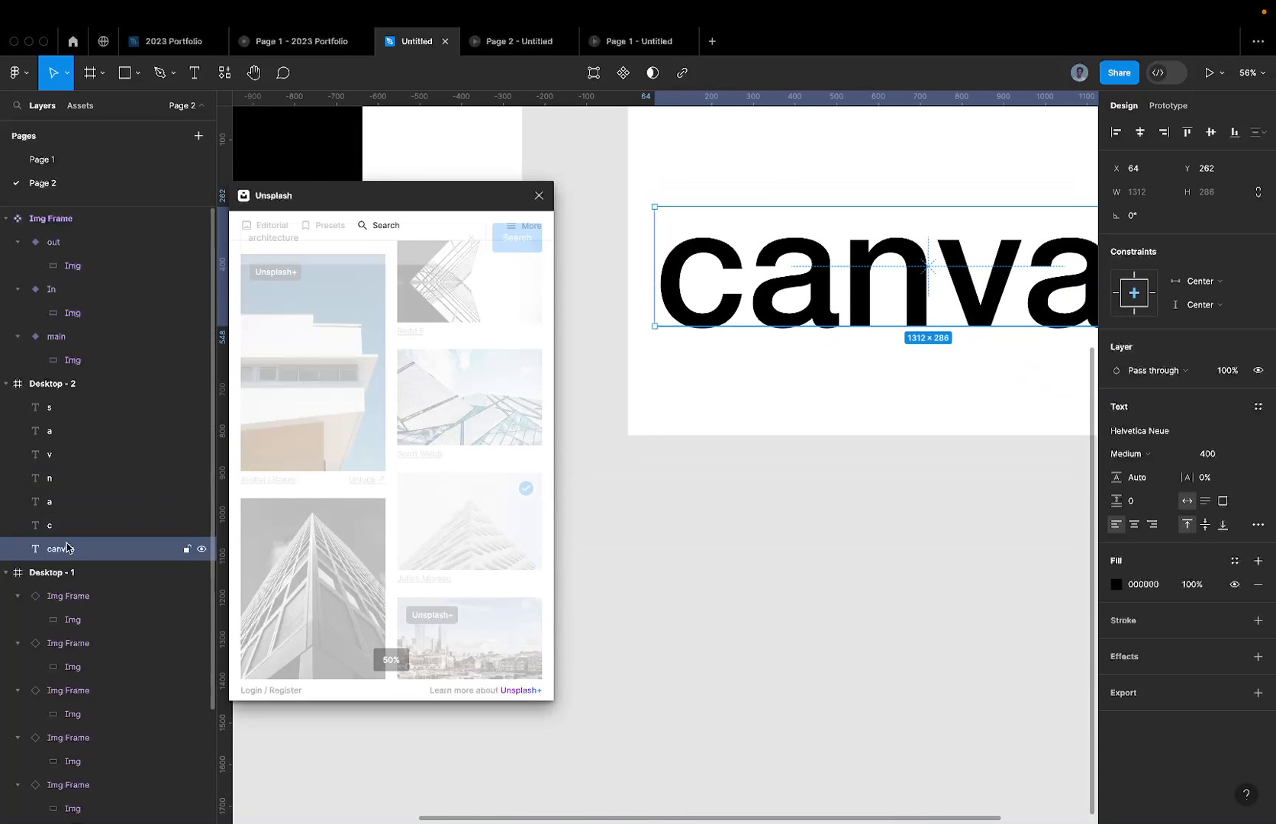
key("Delete")
scroll(697, 533, "down", 3)
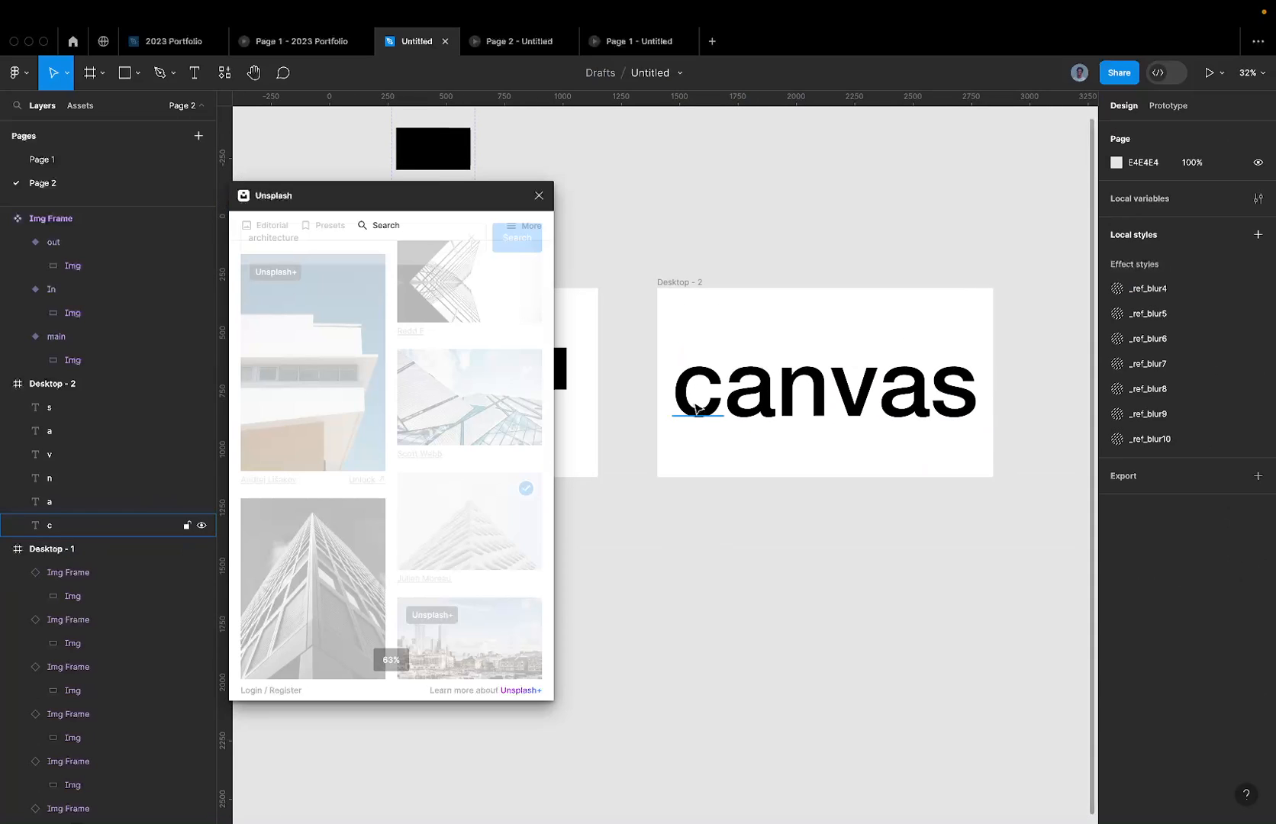
left_click(697, 410)
left_click_drag(655, 389, 997, 393)
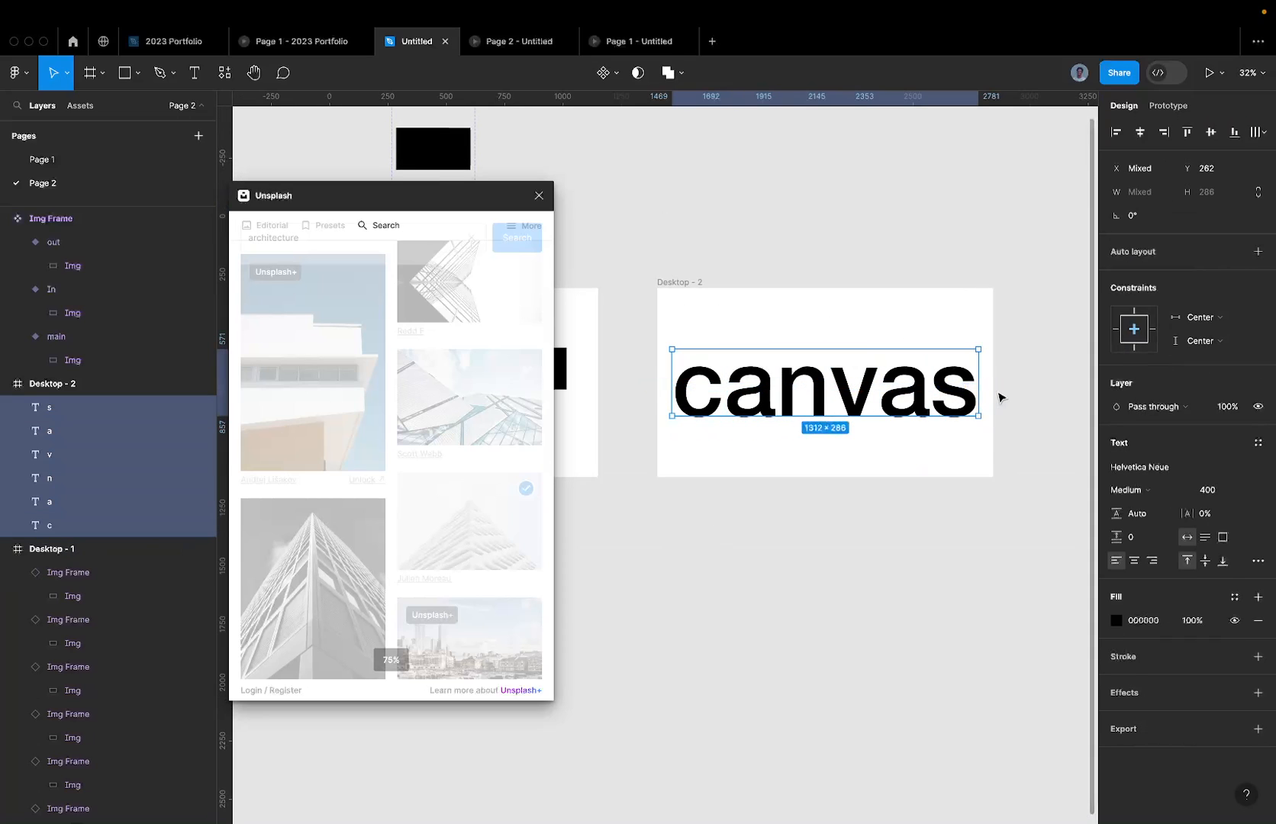
right_click(884, 400)
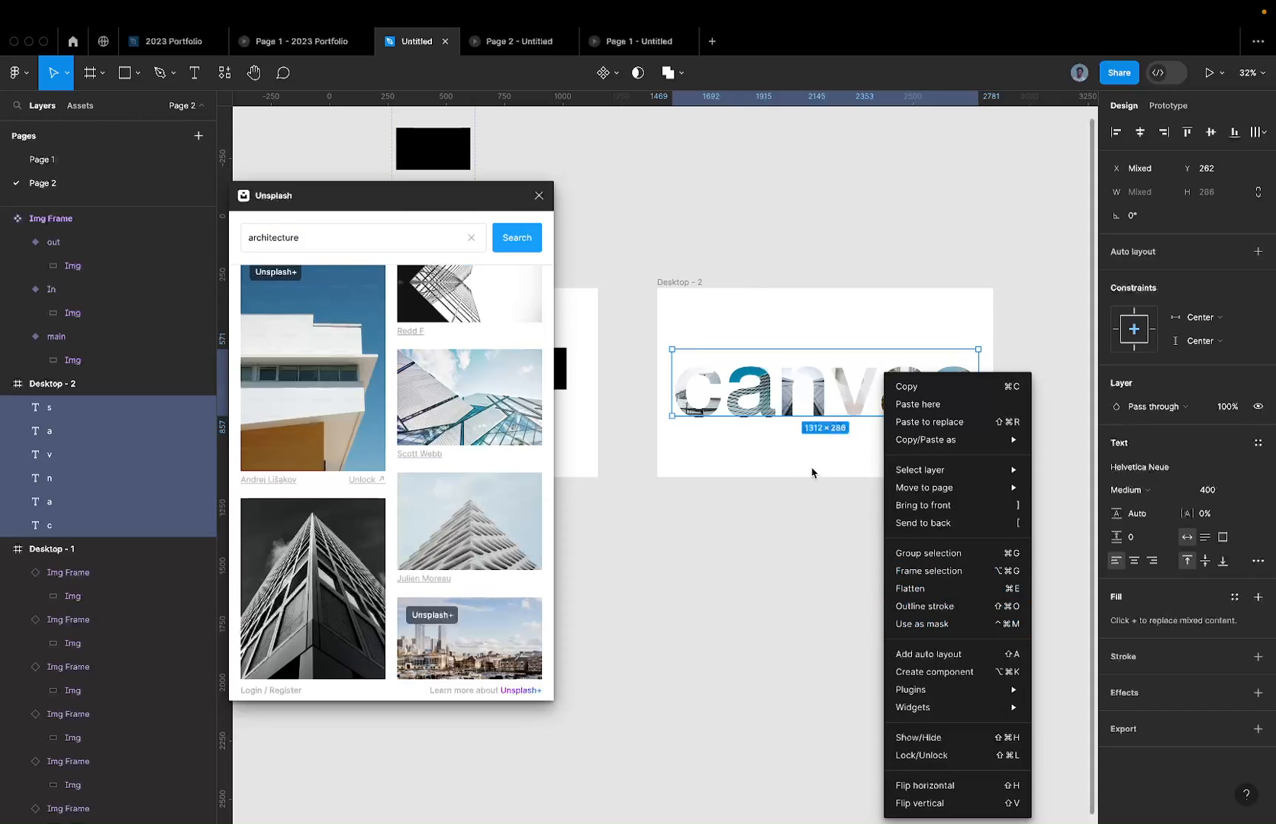
left_click(908, 300)
Step: Undo the image fills applied to the six canvas letters on Desktop - 2
scroll(908, 300, "left", 5)
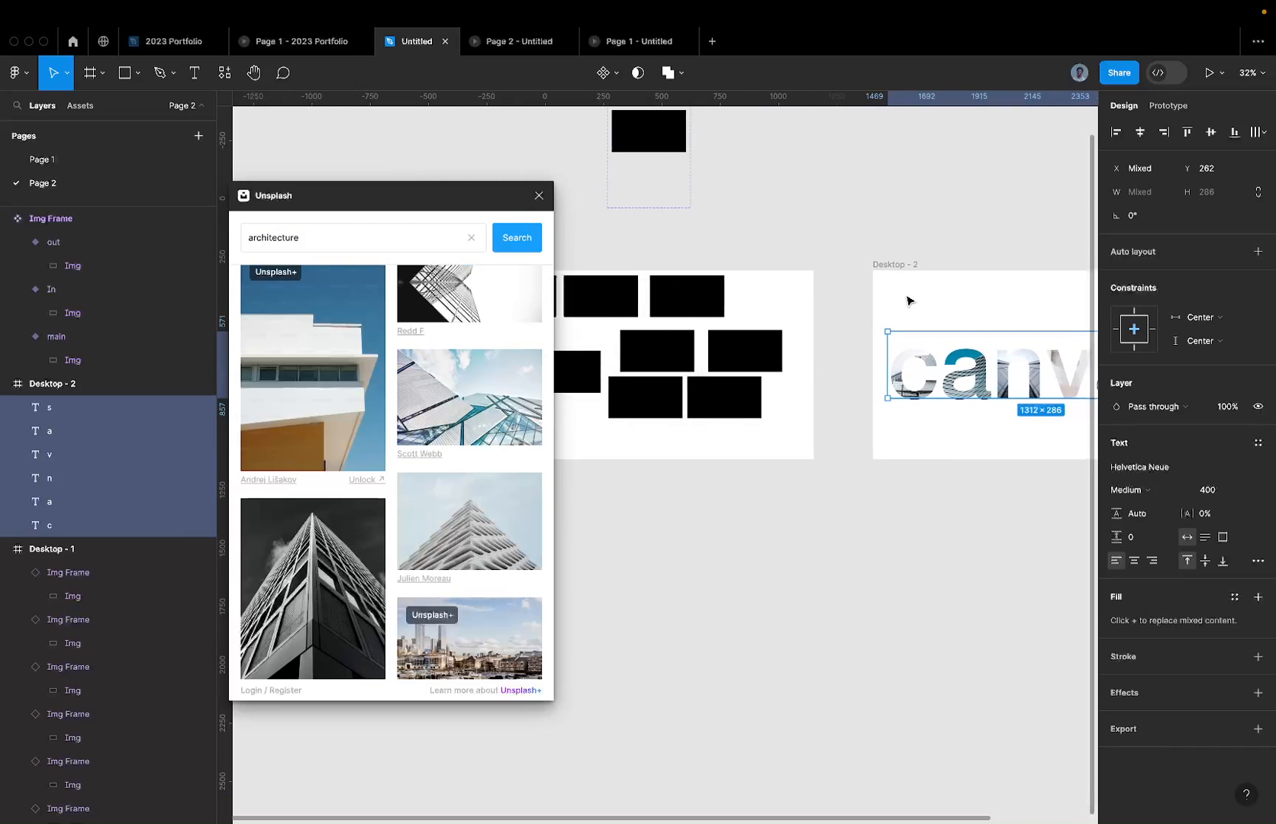
scroll(909, 300, "right", 3)
scroll(908, 300, "down", 1)
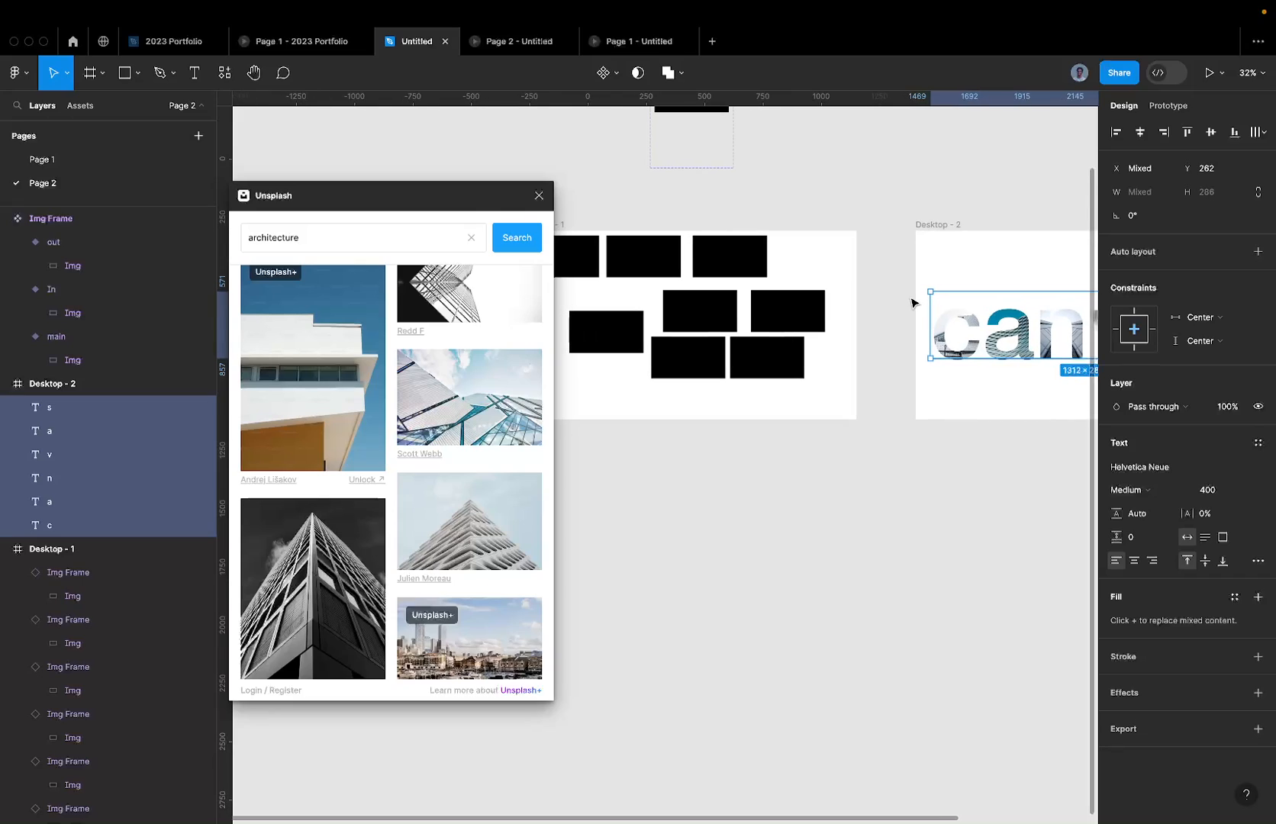
scroll(837, 294, "right", 1)
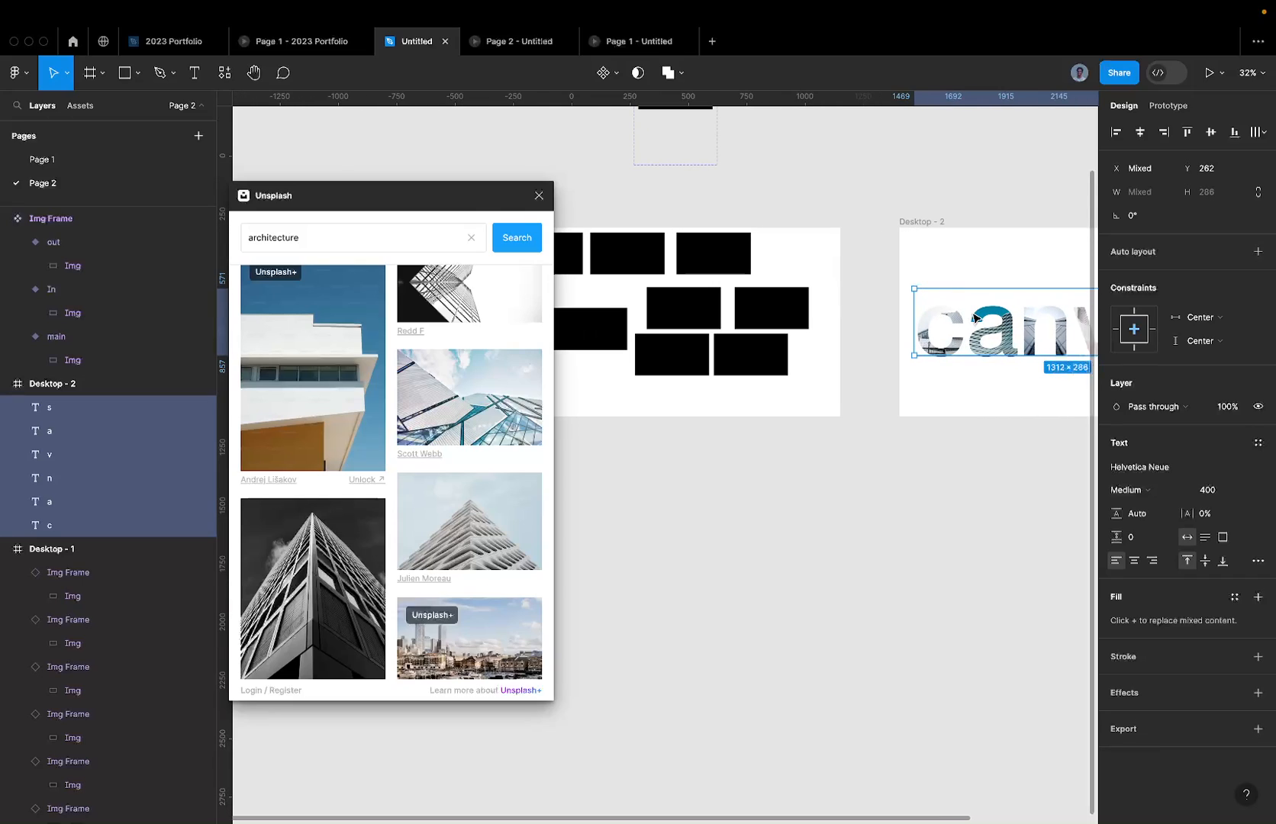
left_click(726, 263)
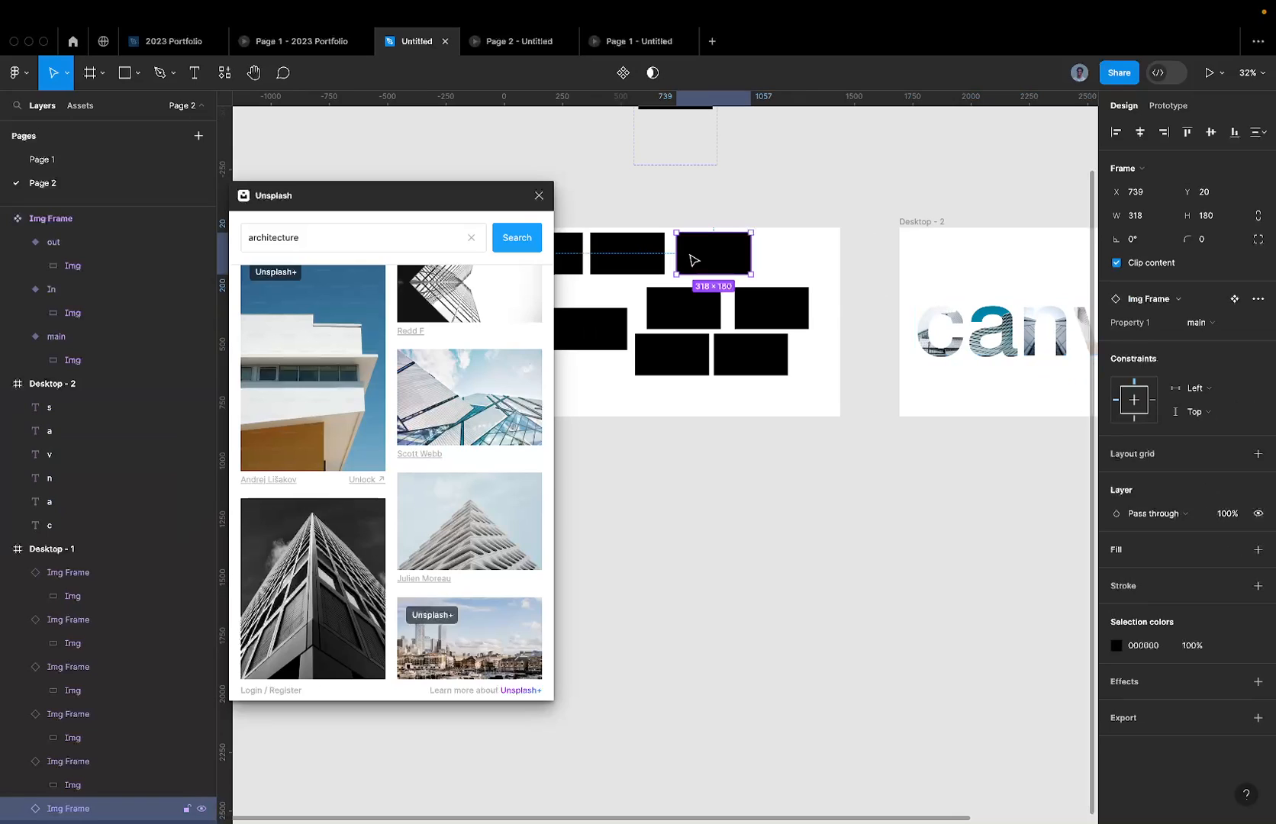
scroll(694, 260, "right", 5)
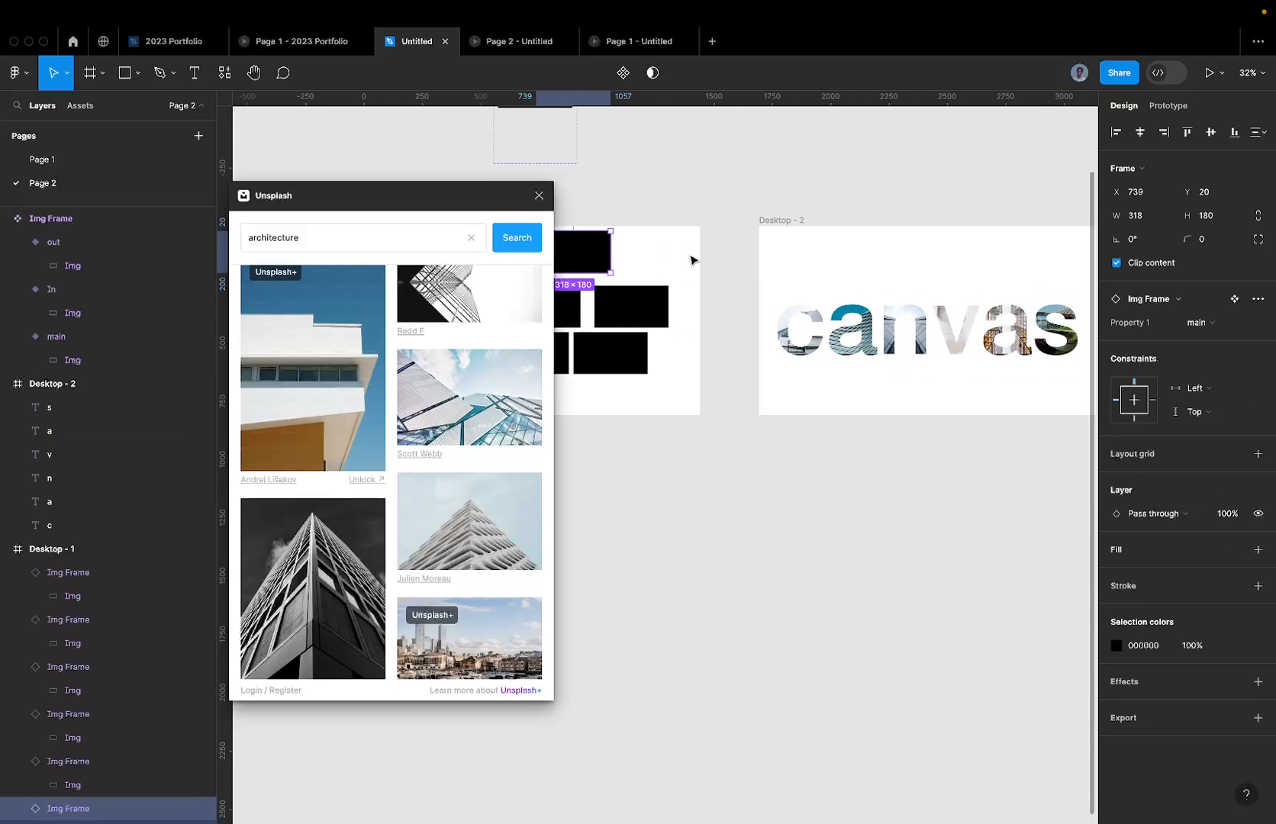
key("super+z")
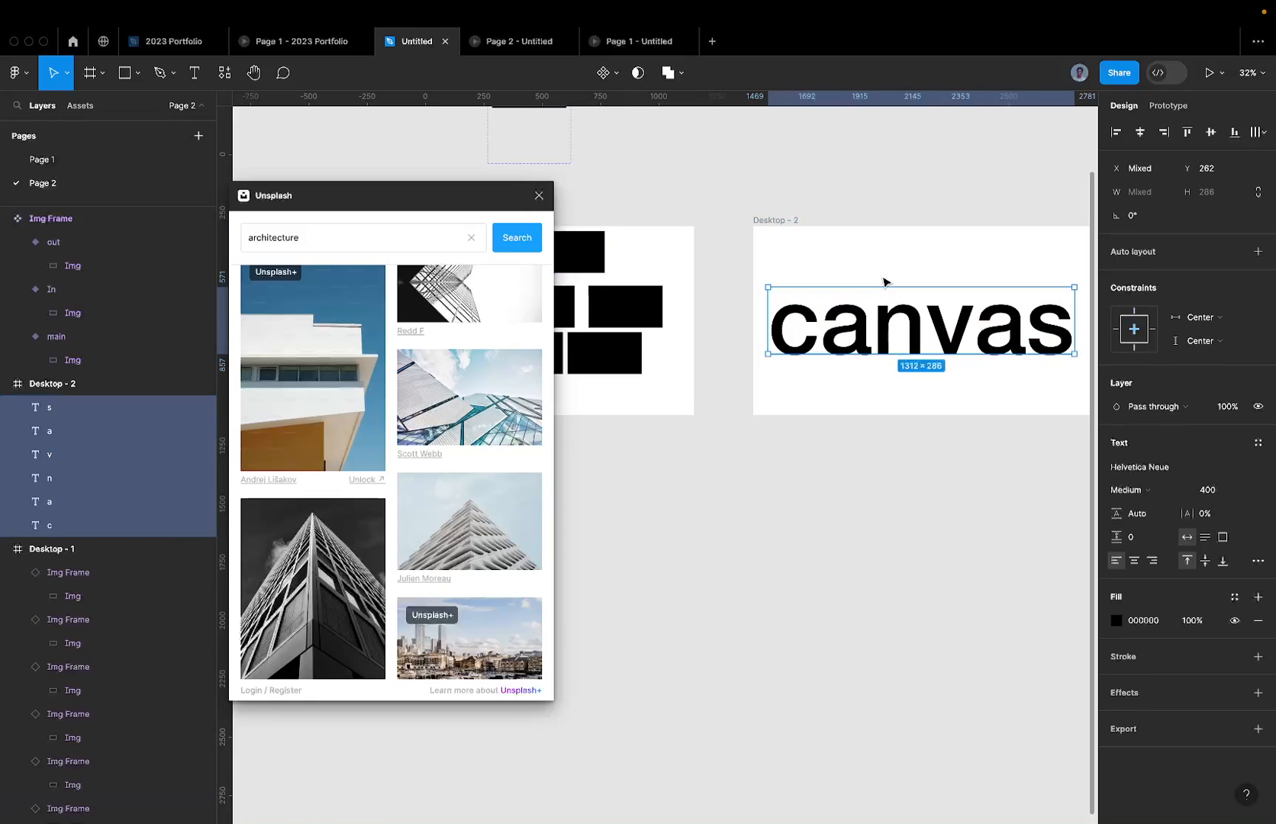
Step: Select the eight Img Frame copies on Desktop - 1 and mark five architecture photos, including the white pyramid and red-block facade, for insertion
scroll(884, 282, "left", 10)
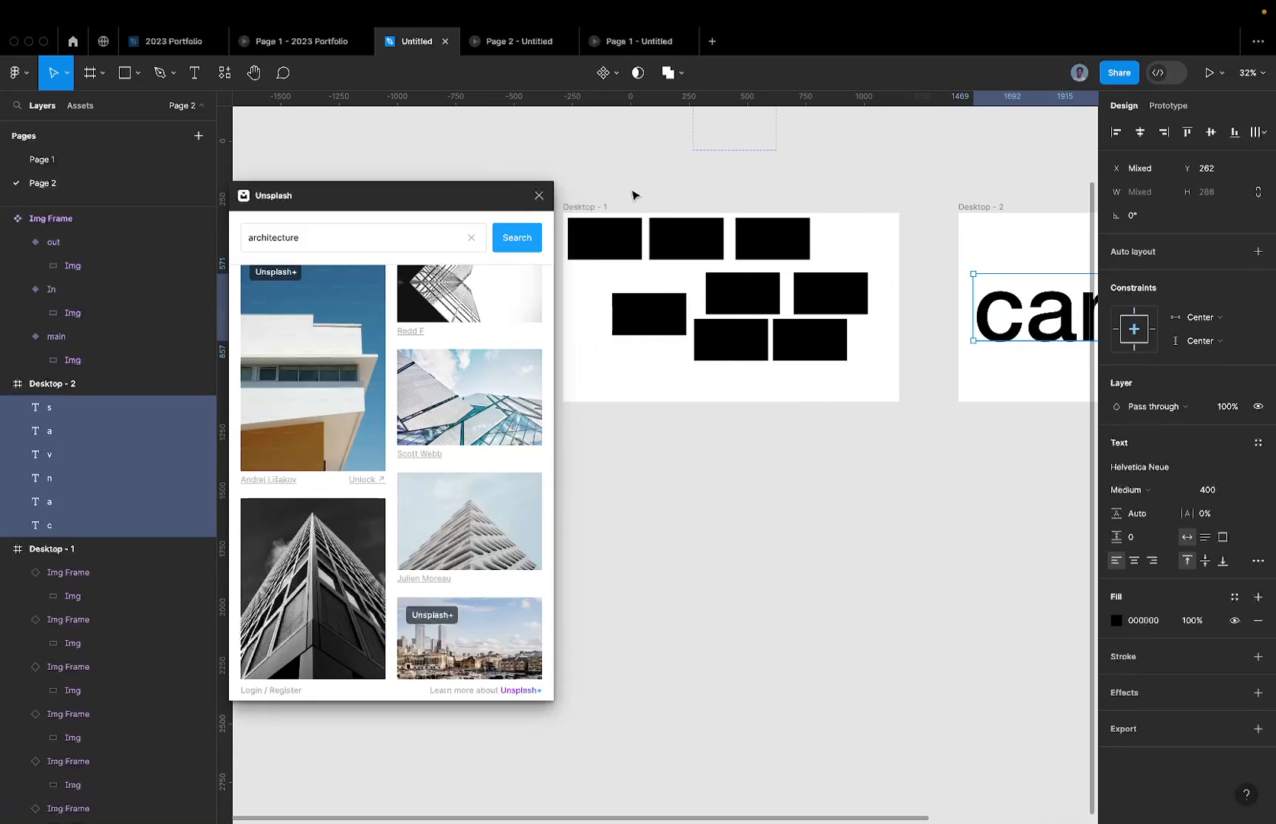
left_click_drag(690, 268, 973, 370)
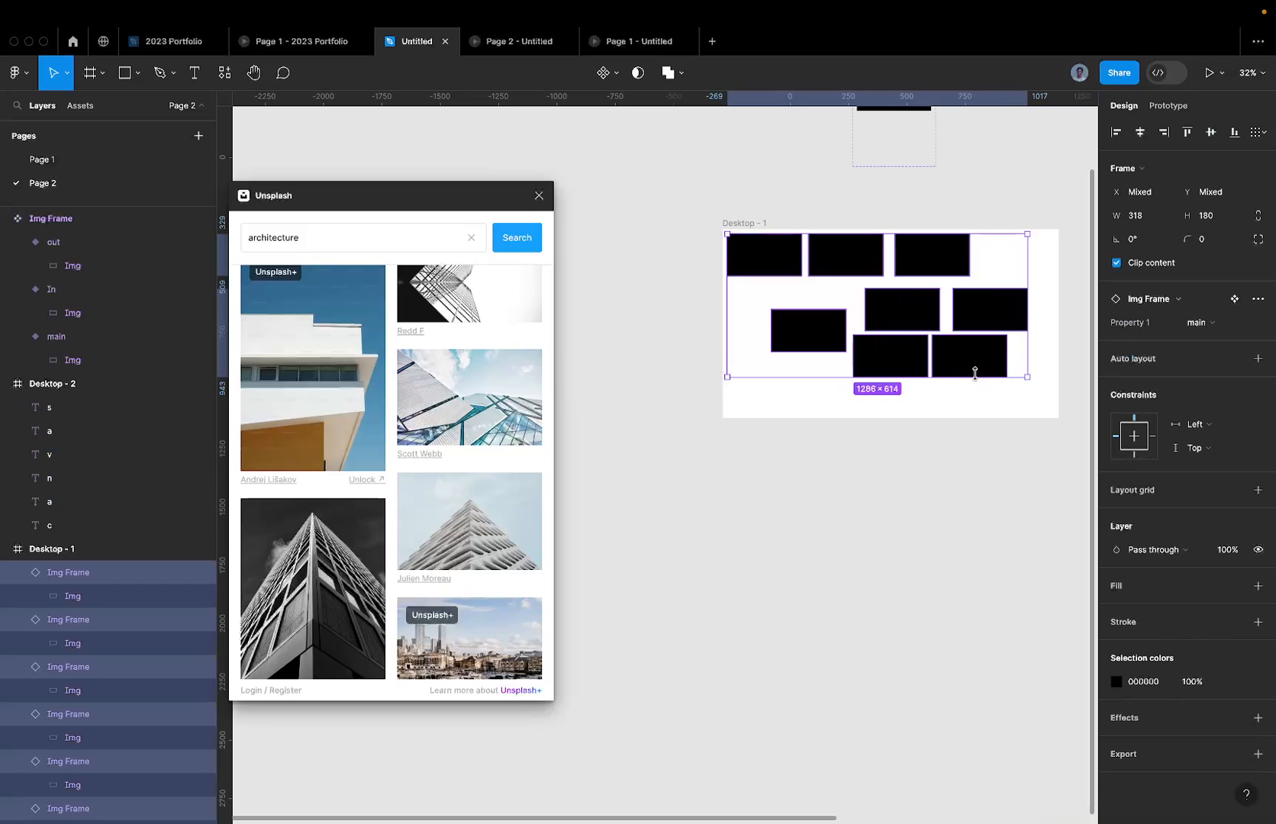
left_click(477, 495)
scroll(477, 495, "up", 5)
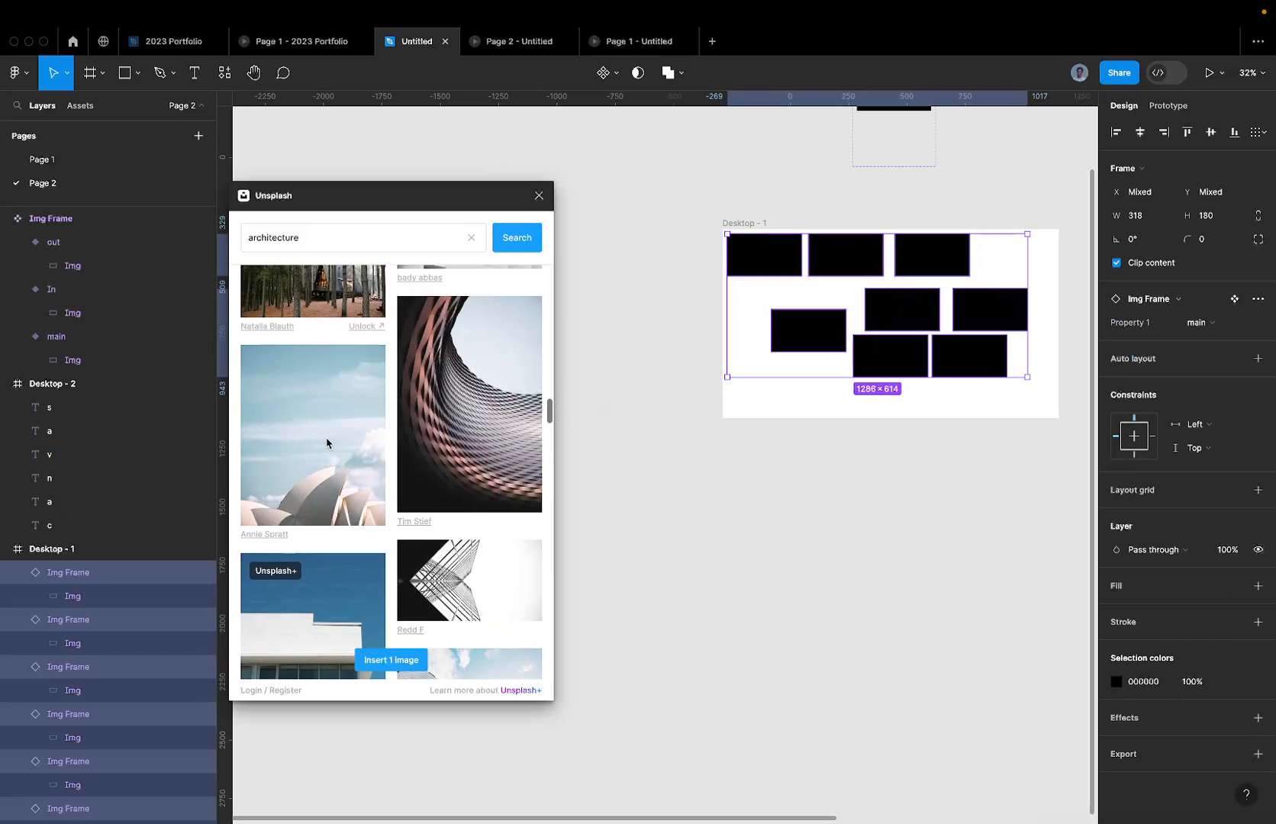
scroll(327, 443, "up", 4)
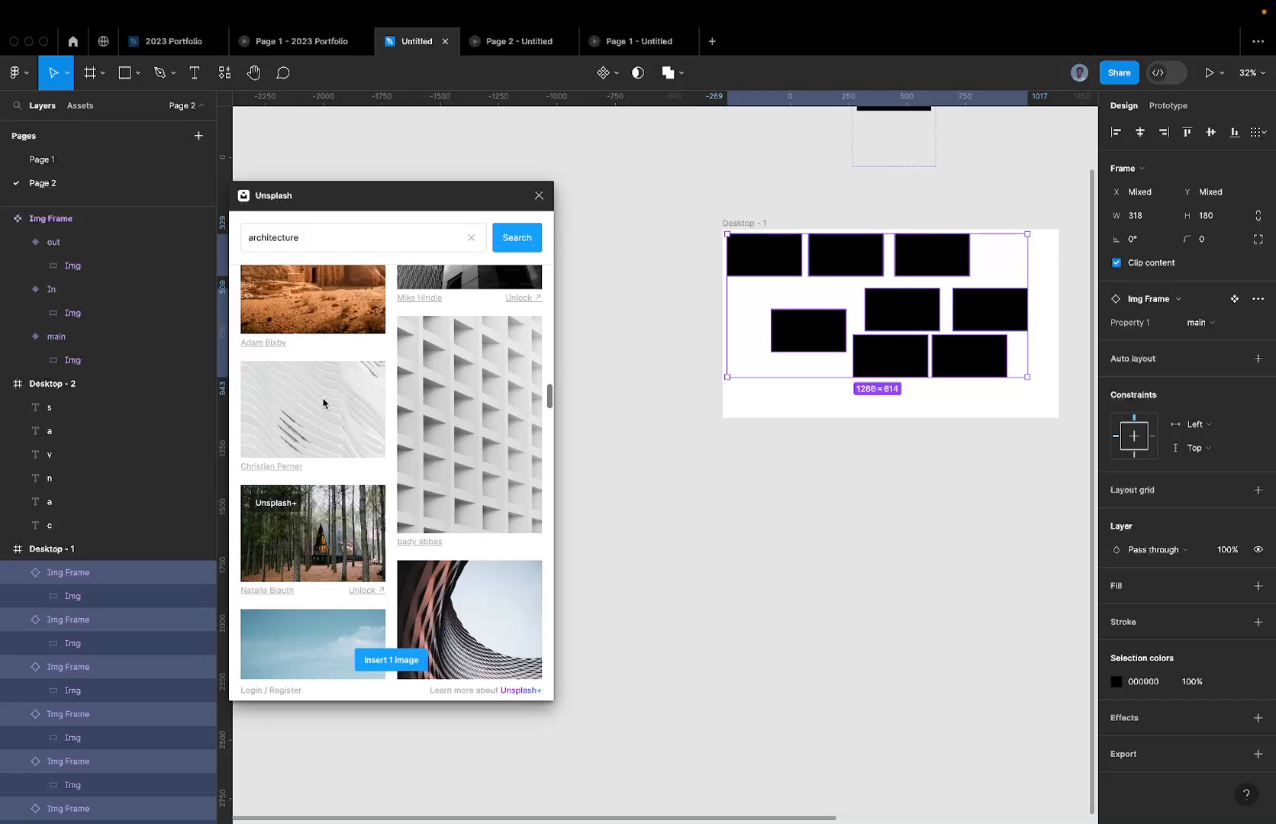
left_click(323, 403)
scroll(323, 403, "up", 4)
scroll(339, 396, "up", 2)
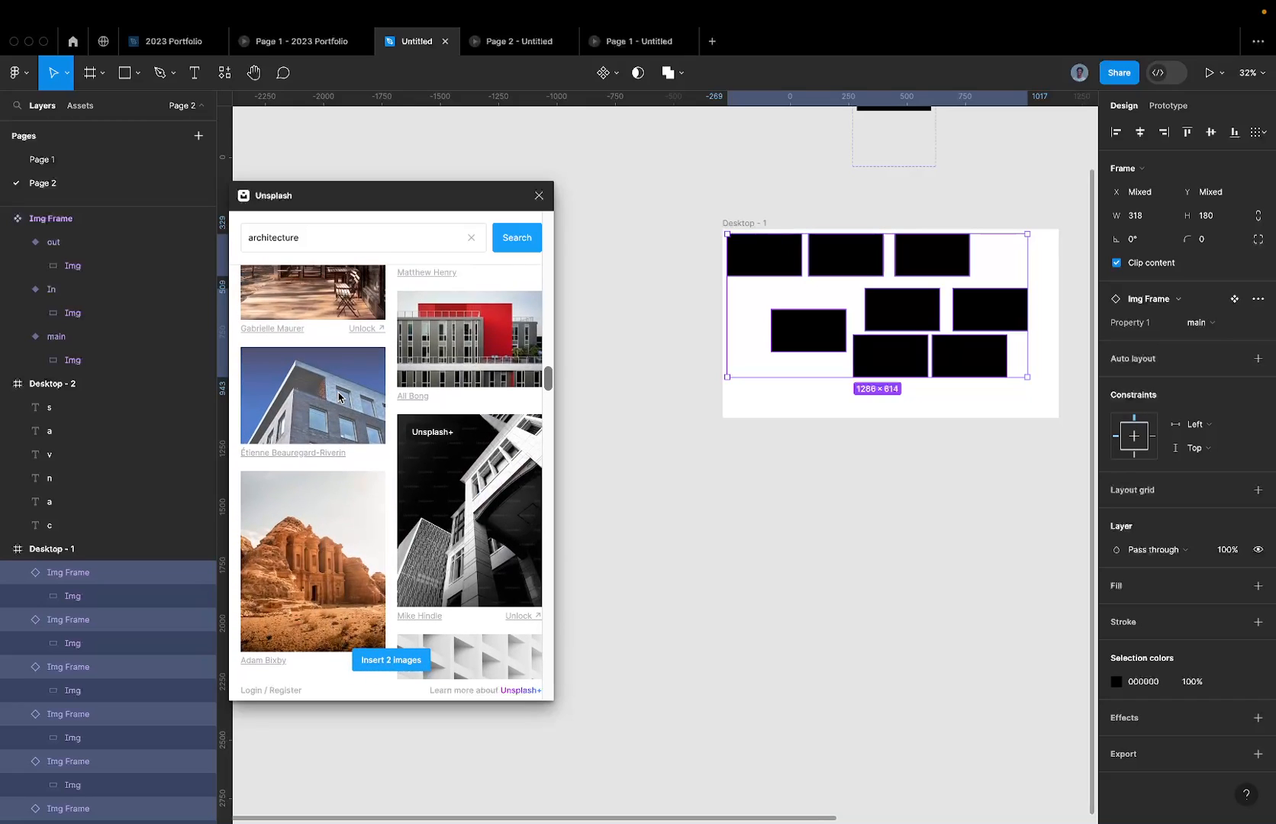
left_click(339, 397)
scroll(339, 397, "up", 4)
left_click(463, 540)
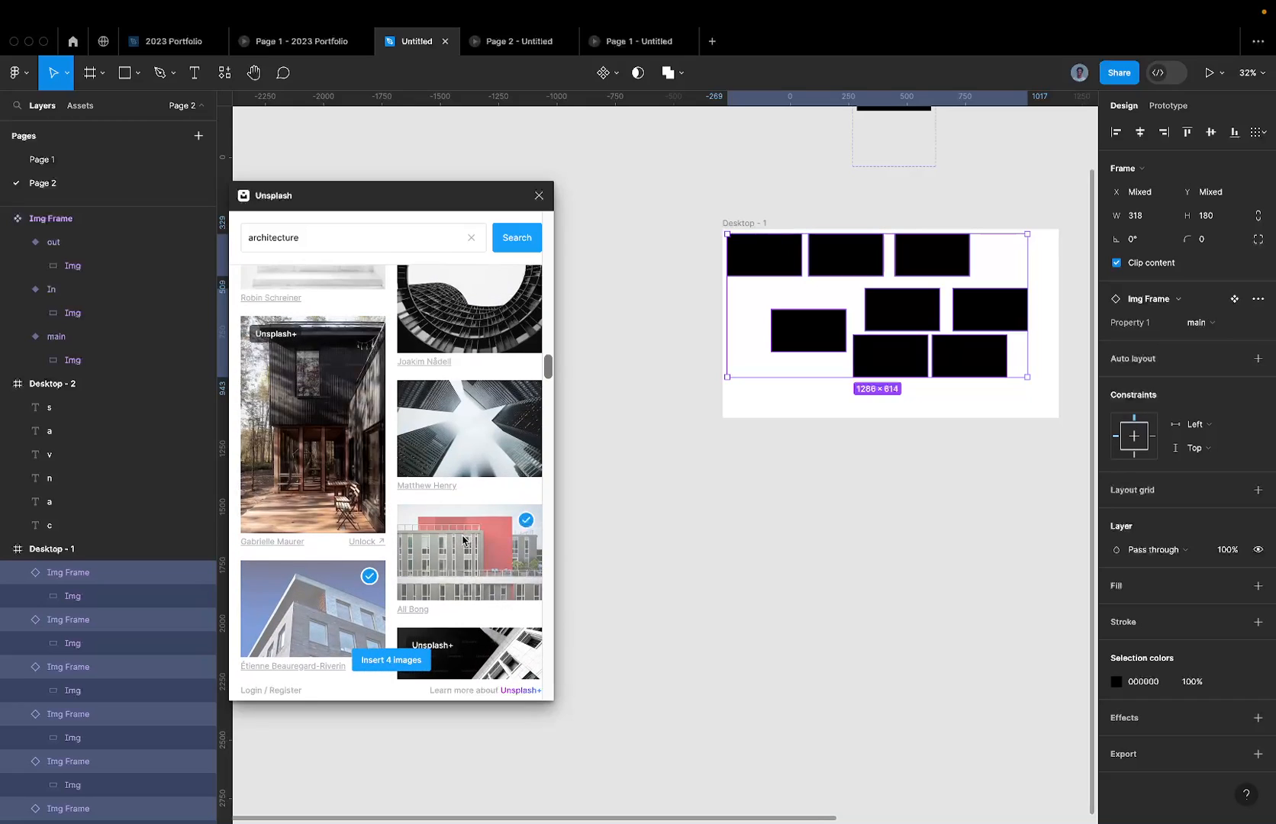
left_click(458, 439)
Step: Mark the amber glass towers and white curved-wall photos too, and try to insert all seven images into the selected frames
scroll(360, 383, "up", 3)
scroll(360, 383, "up", 3)
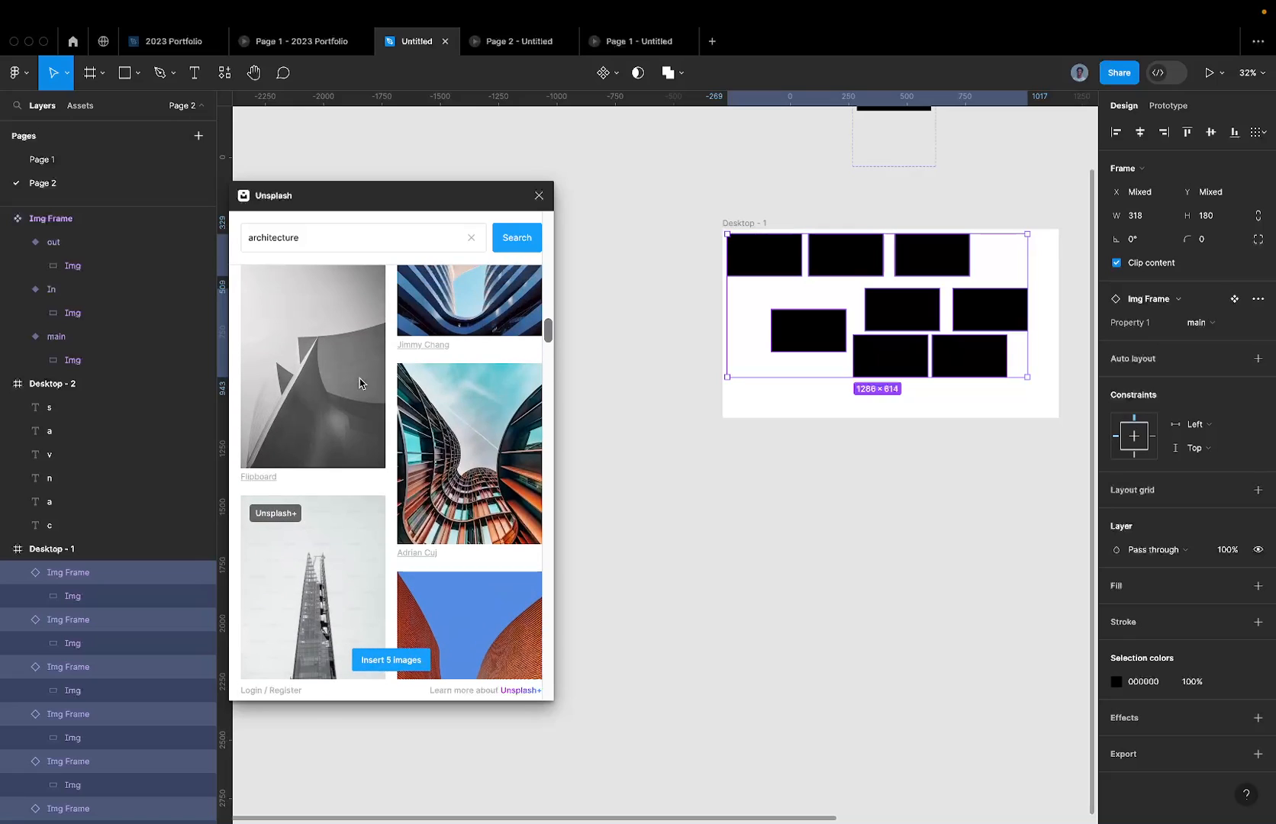
scroll(364, 412, "up", 3)
scroll(339, 401, "up", 5)
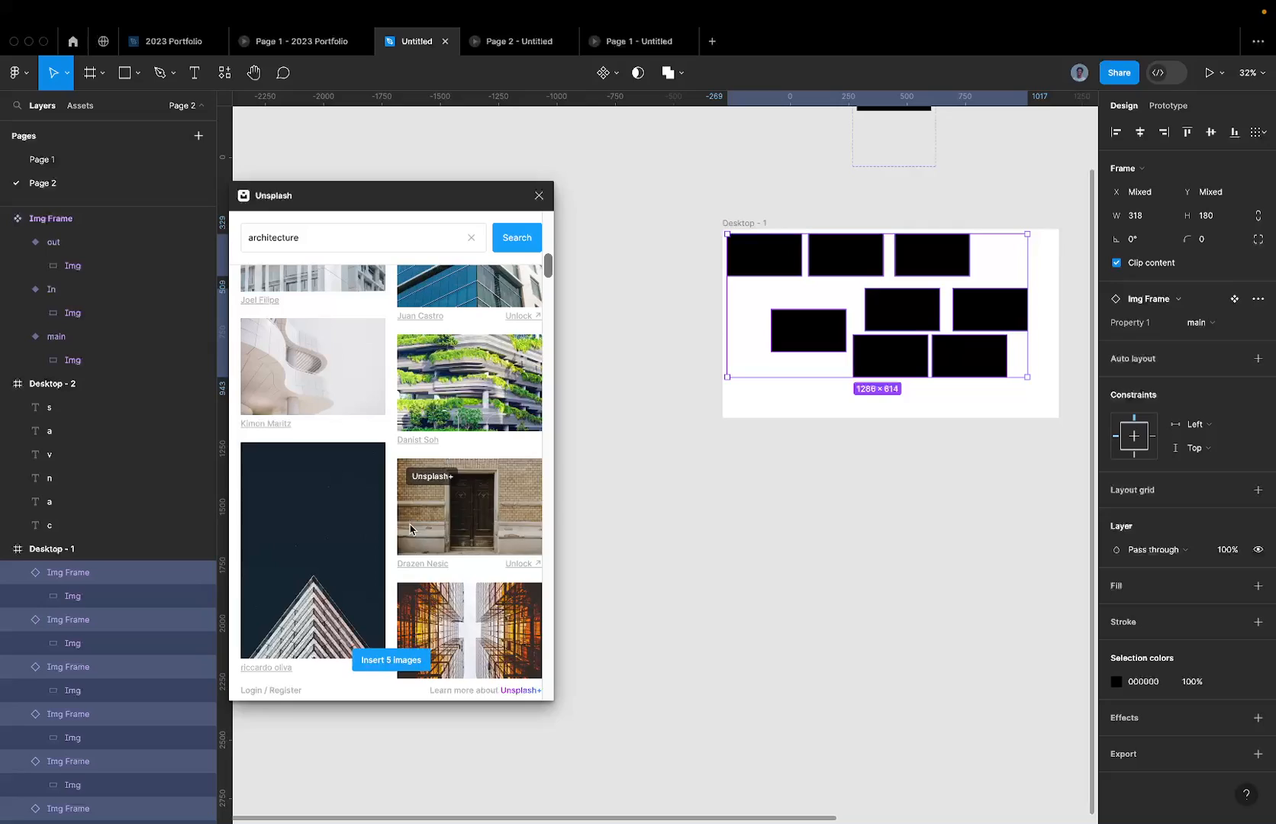
left_click(441, 619)
left_click(355, 381)
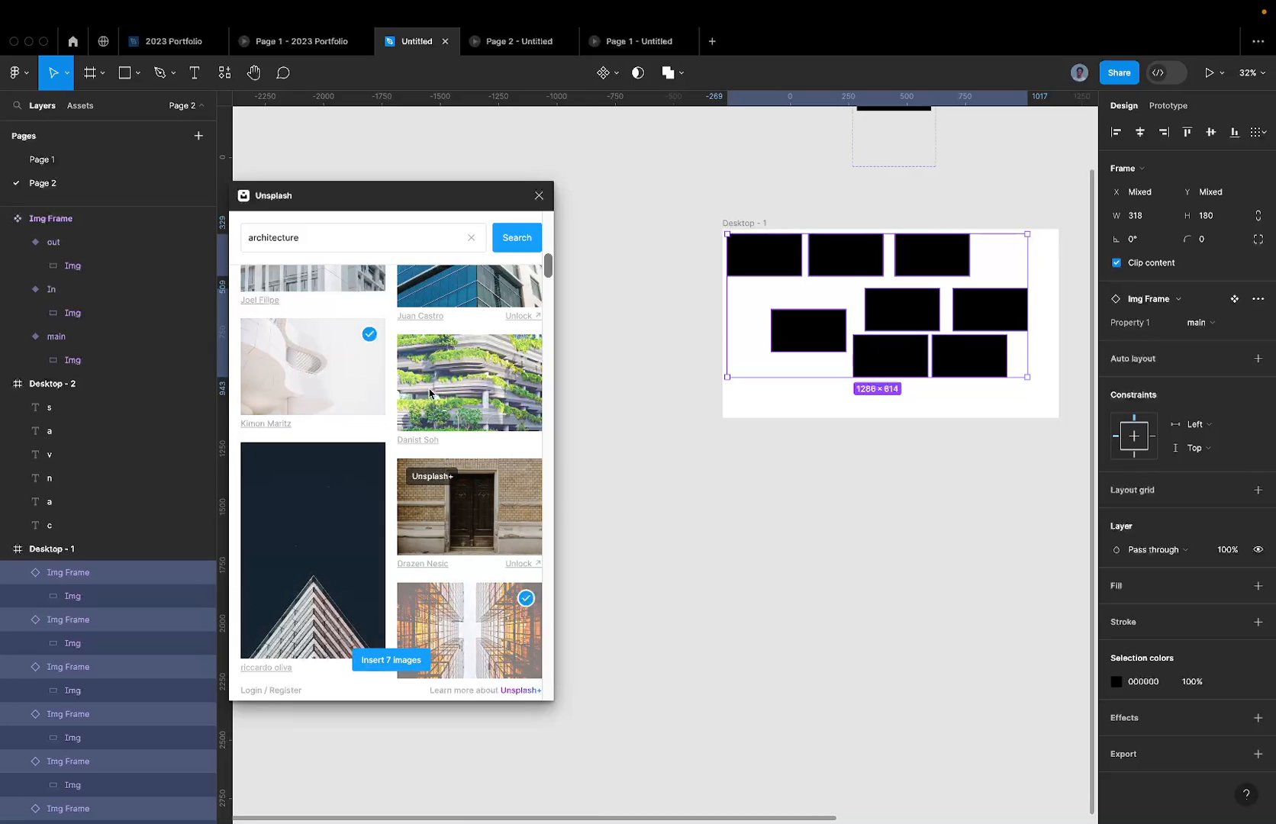
left_click(384, 656)
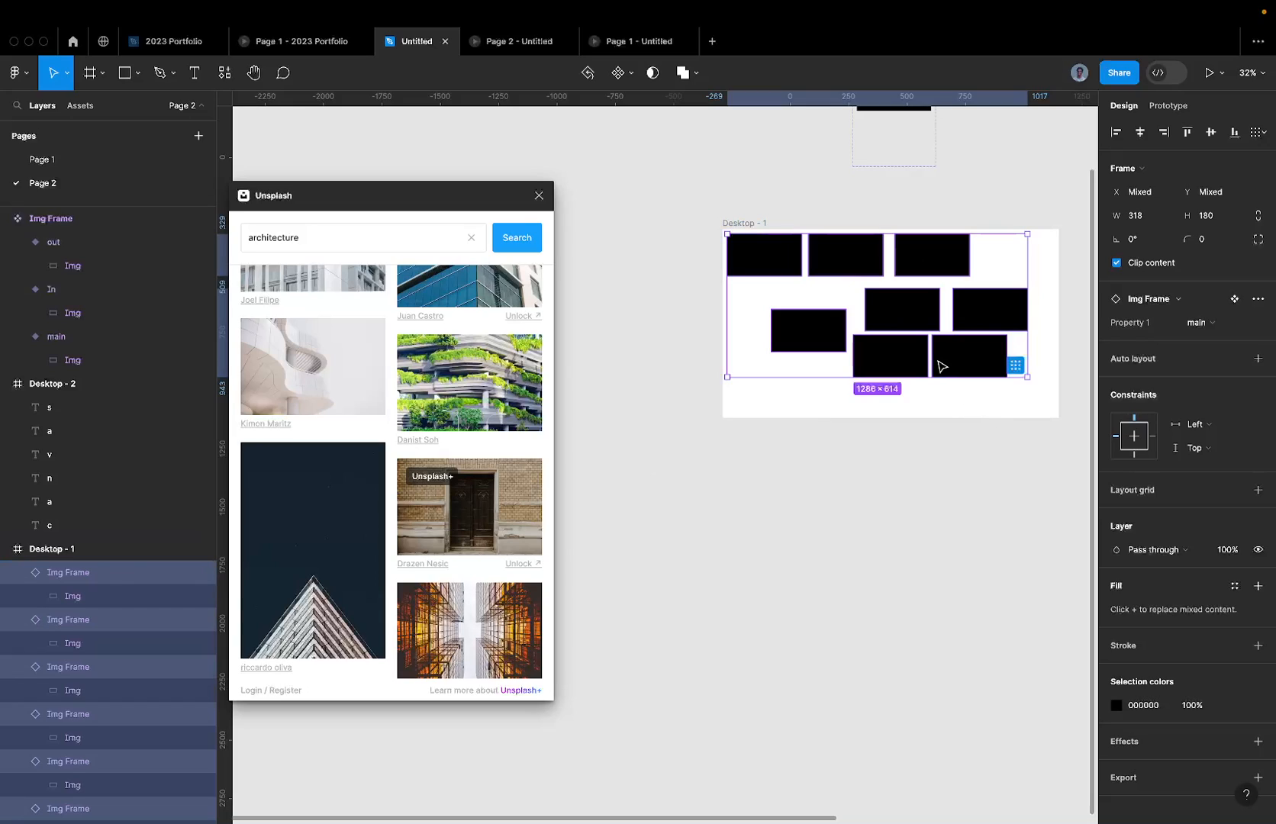
left_click(837, 218)
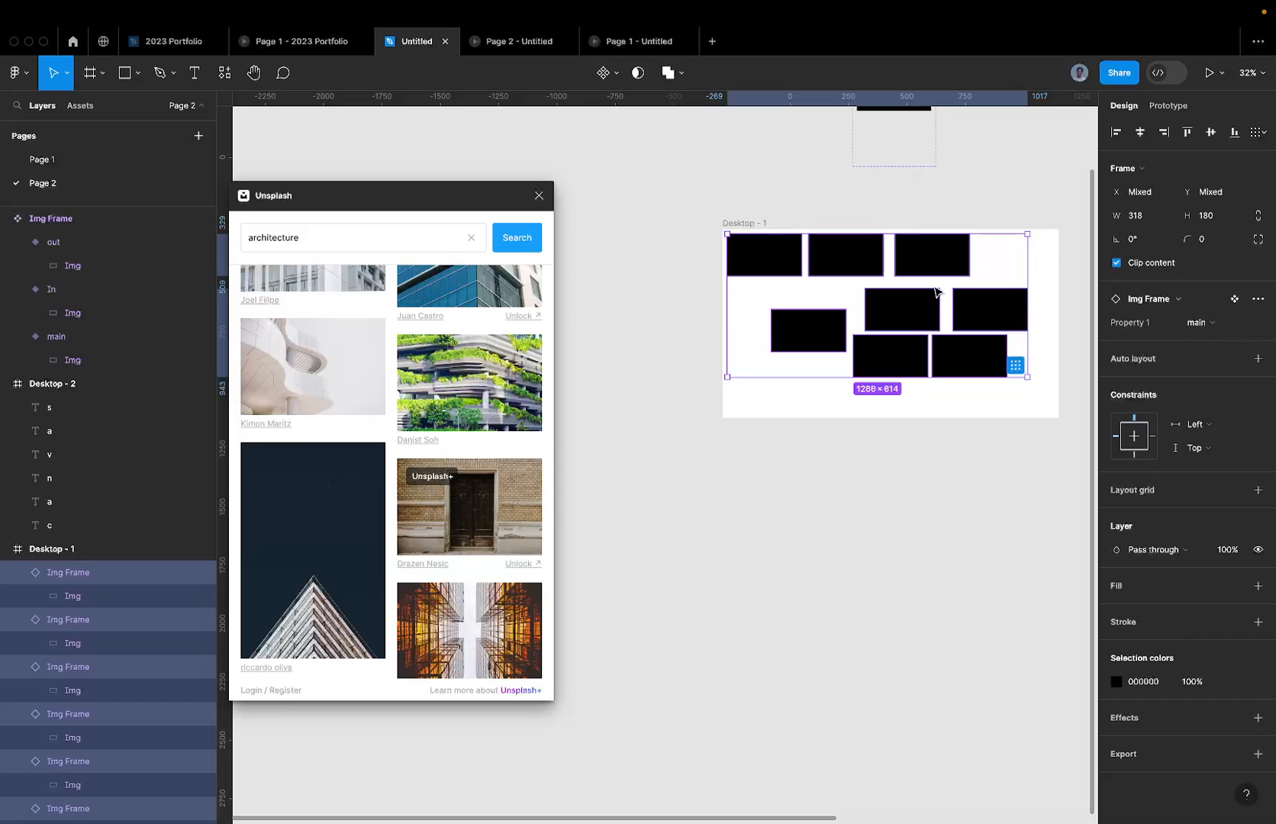
Step: Select the nested Img layers inside all eight frames and fill them with the white curved-wall photo
key("Return")
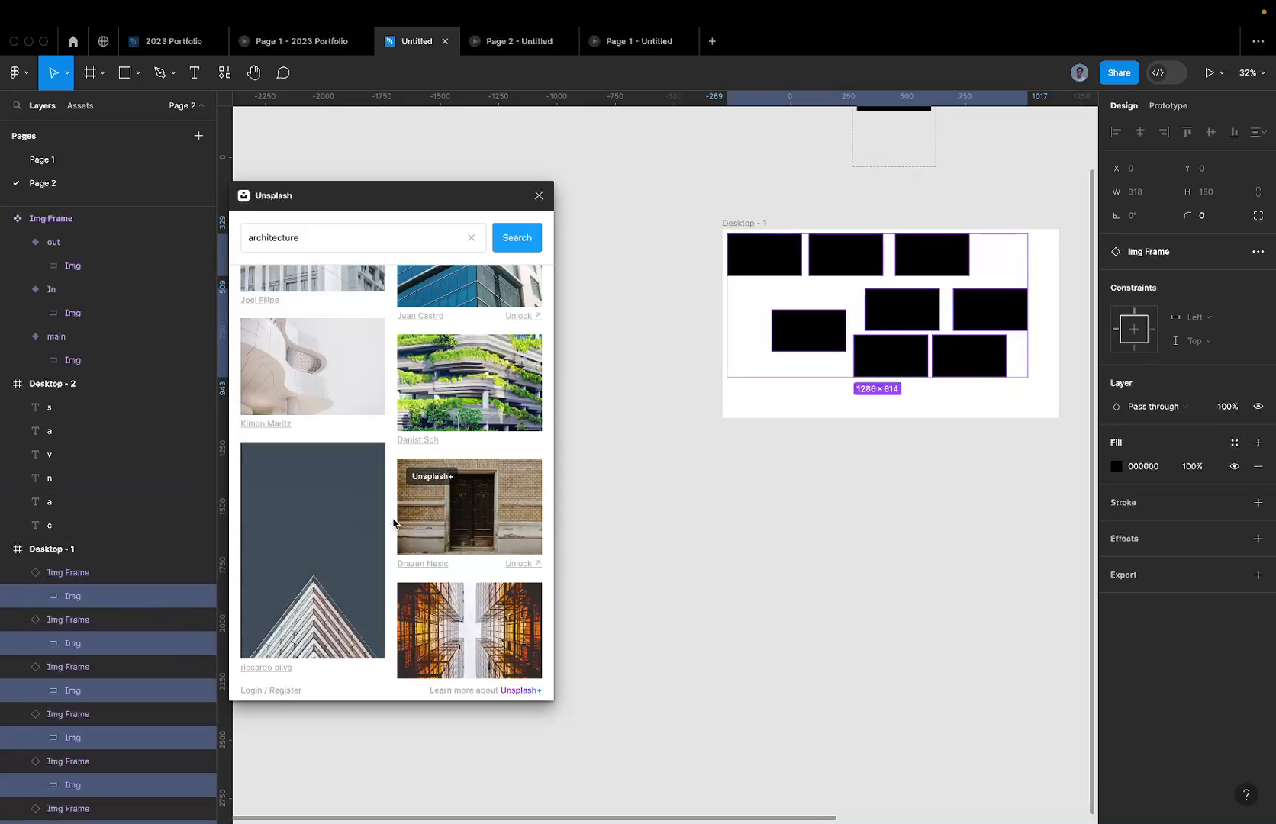
left_click(290, 343)
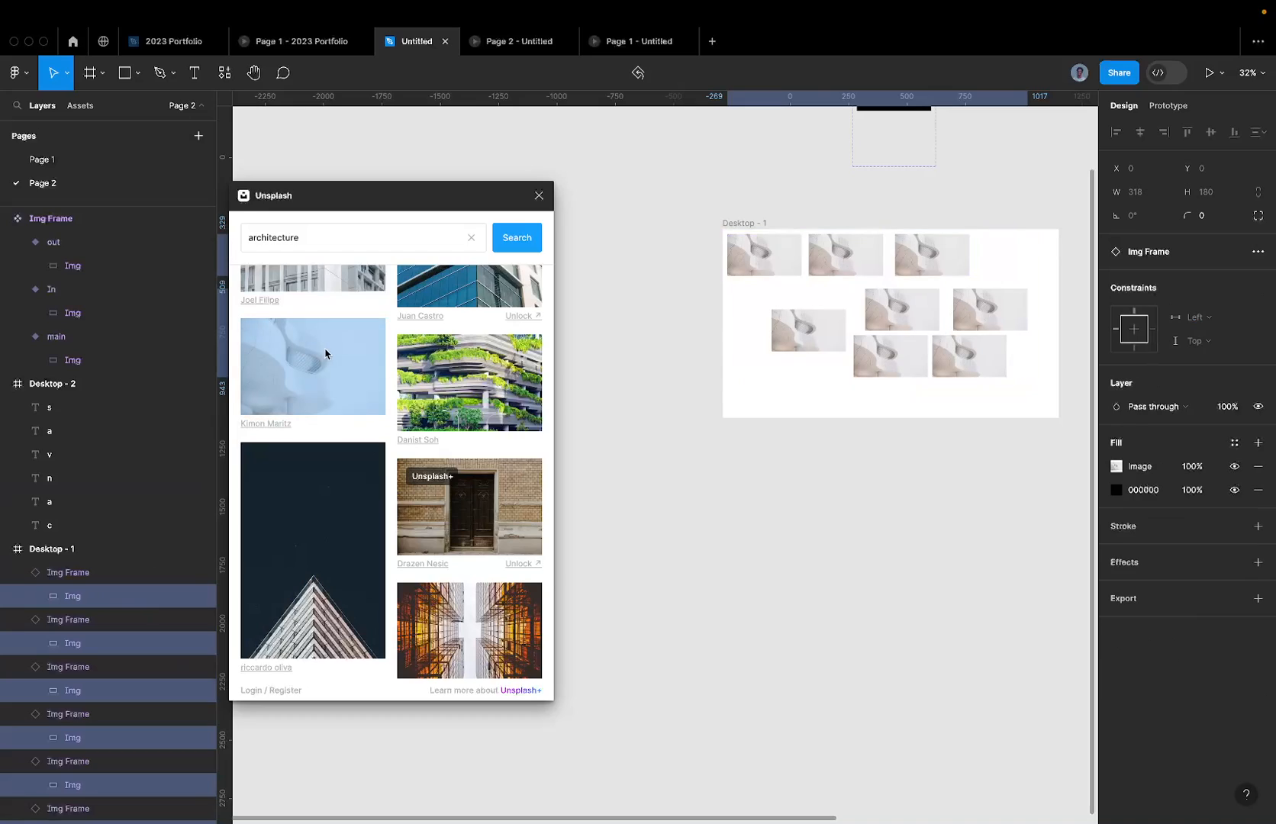
Step: Mark four Unsplash photos for the Img layers: white curved wall, green terraced building, amber glass towers and curved roof over grass
left_click(361, 375, "shift")
left_click(464, 372, "shift")
scroll(466, 382, "down", 3)
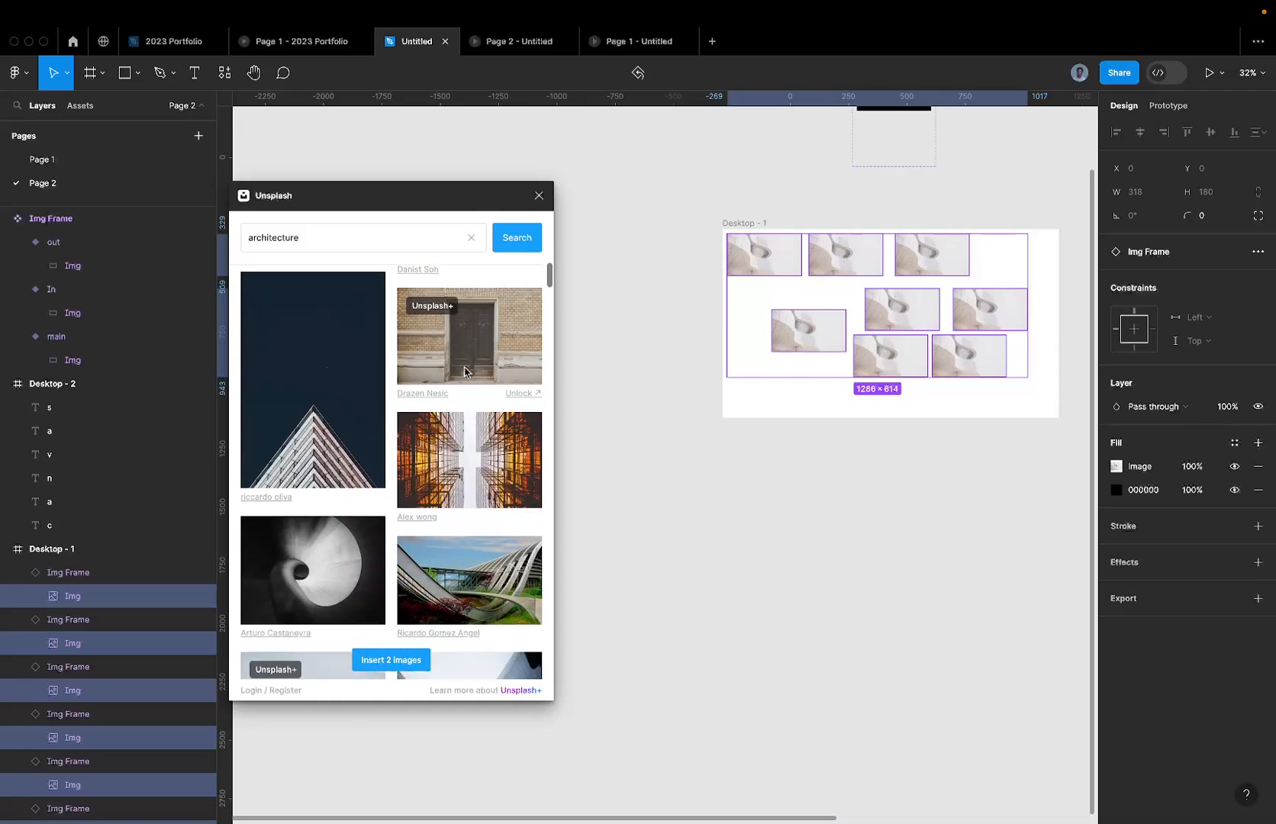
left_click(480, 440, "shift")
scroll(477, 440, "down", 3)
left_click(474, 441, "shift")
Step: Add the gray corner building under blue sky and the facade with the red block to the marked photos
scroll(471, 441, "down", 5)
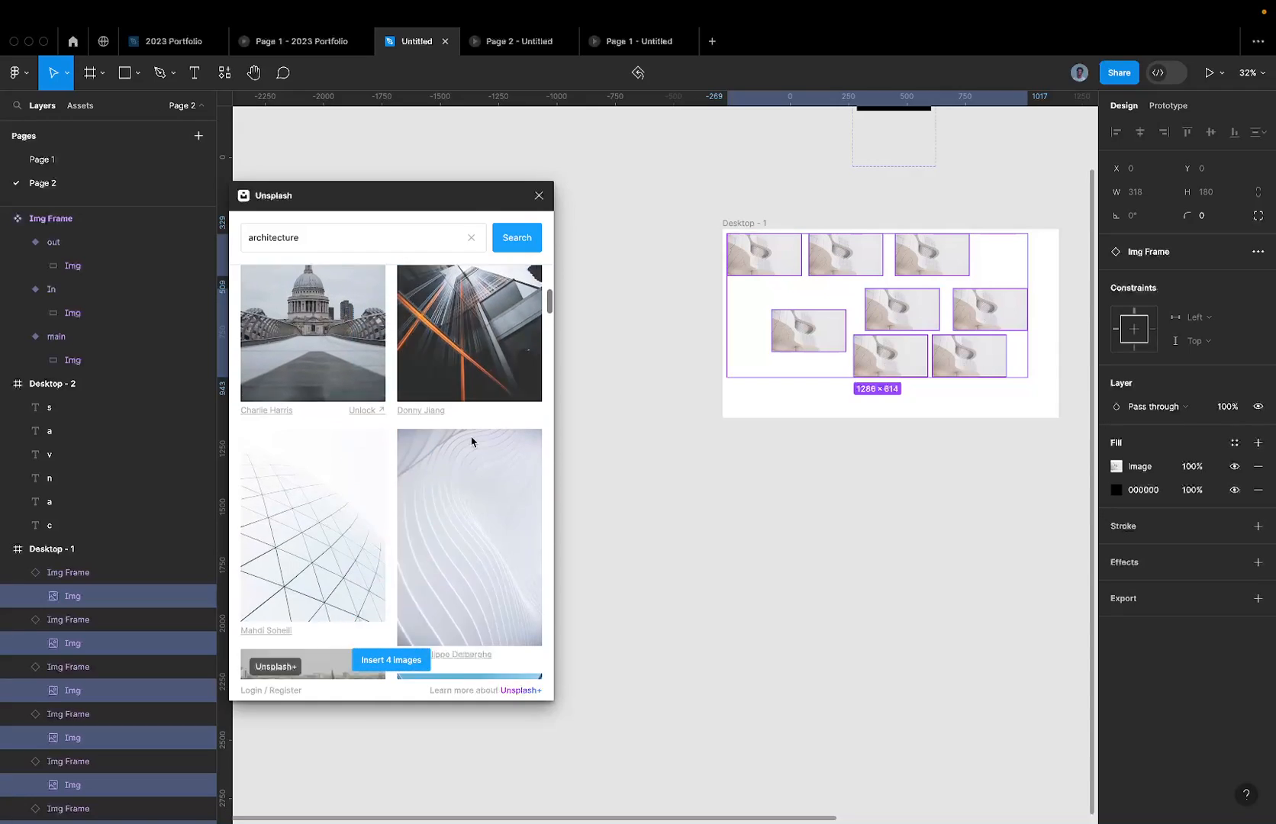
scroll(458, 444, "down", 4)
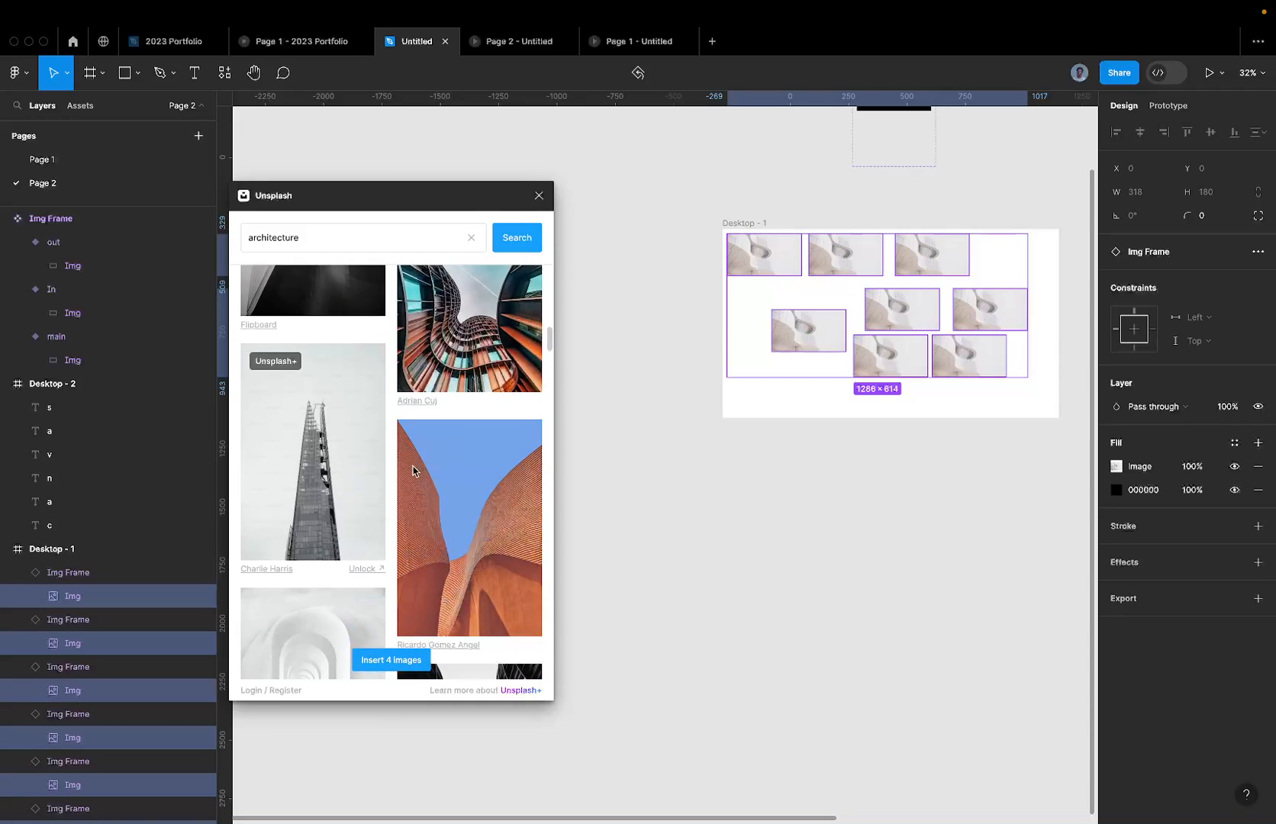
scroll(413, 466, "down", 3)
scroll(413, 471, "down", 10)
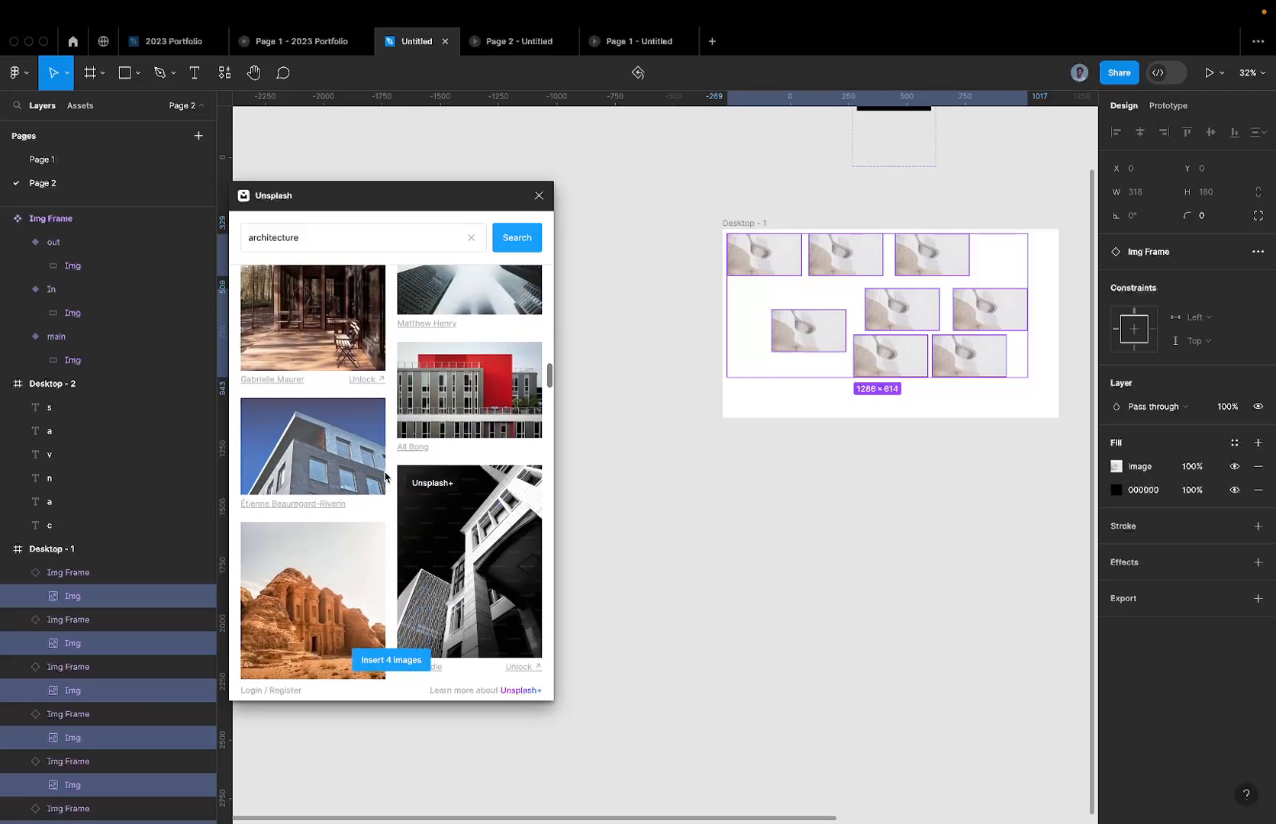
left_click(367, 434, "shift")
left_click(427, 434, "shift")
Step: Add the white wavy relief and angular glass building photos, and insert all eight images into the selected Img layers
scroll(426, 433, "down", 5)
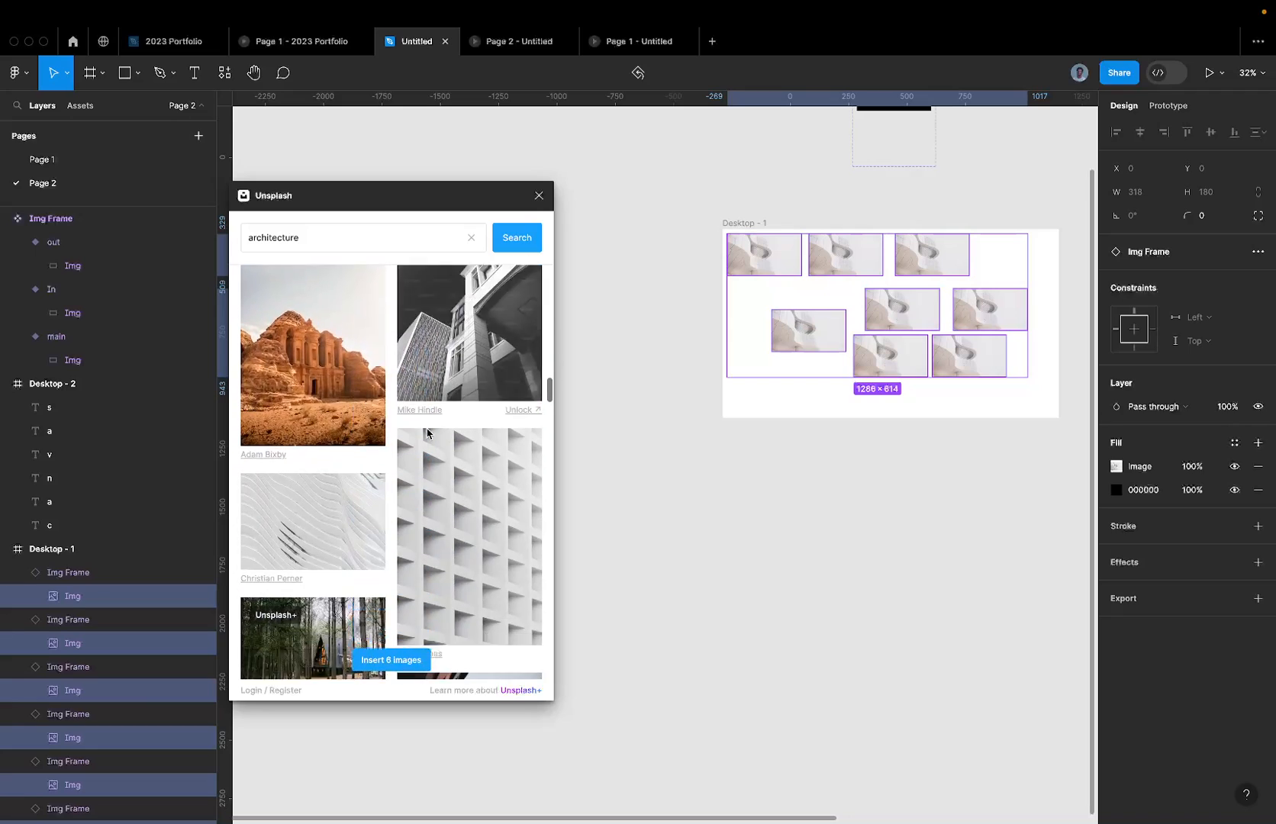
left_click(347, 399, "shift")
scroll(347, 400, "down", 5)
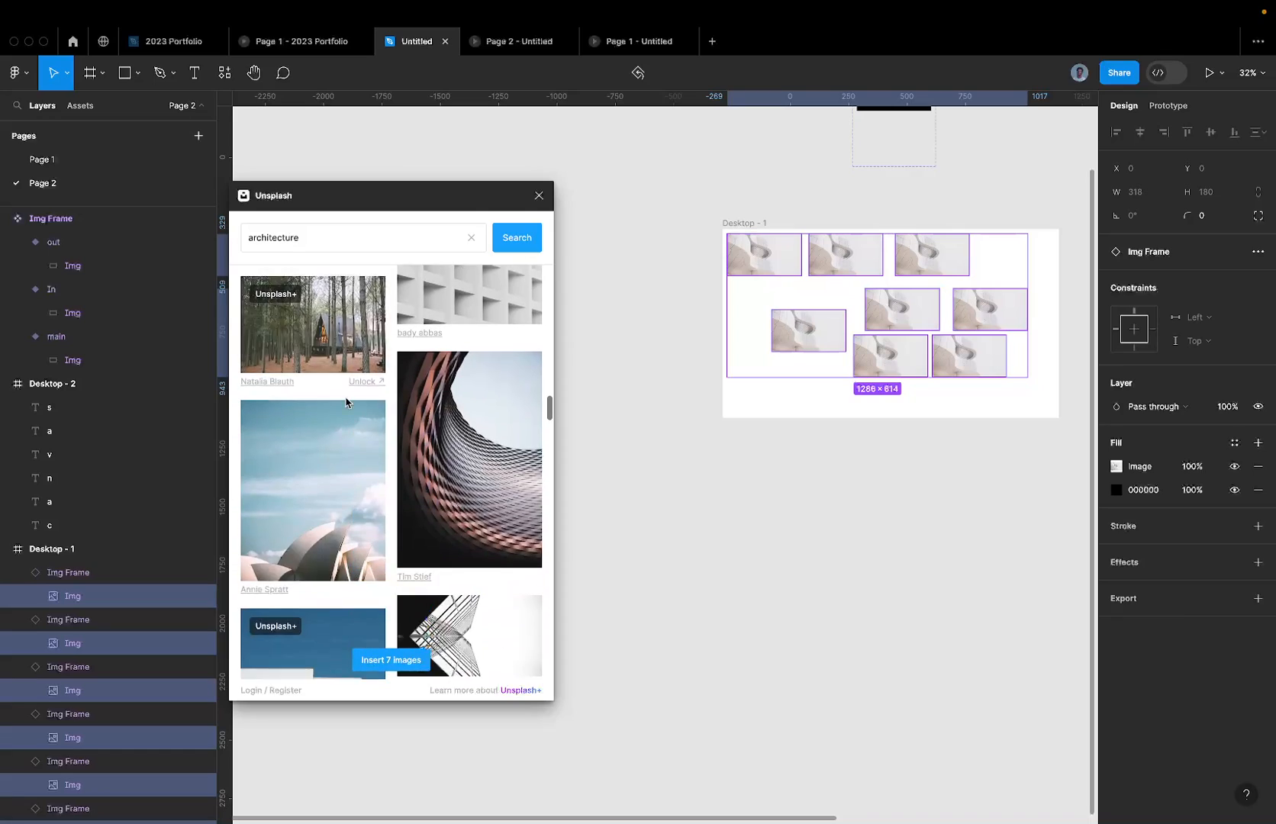
scroll(347, 401, "down", 3)
left_click(471, 447, "shift")
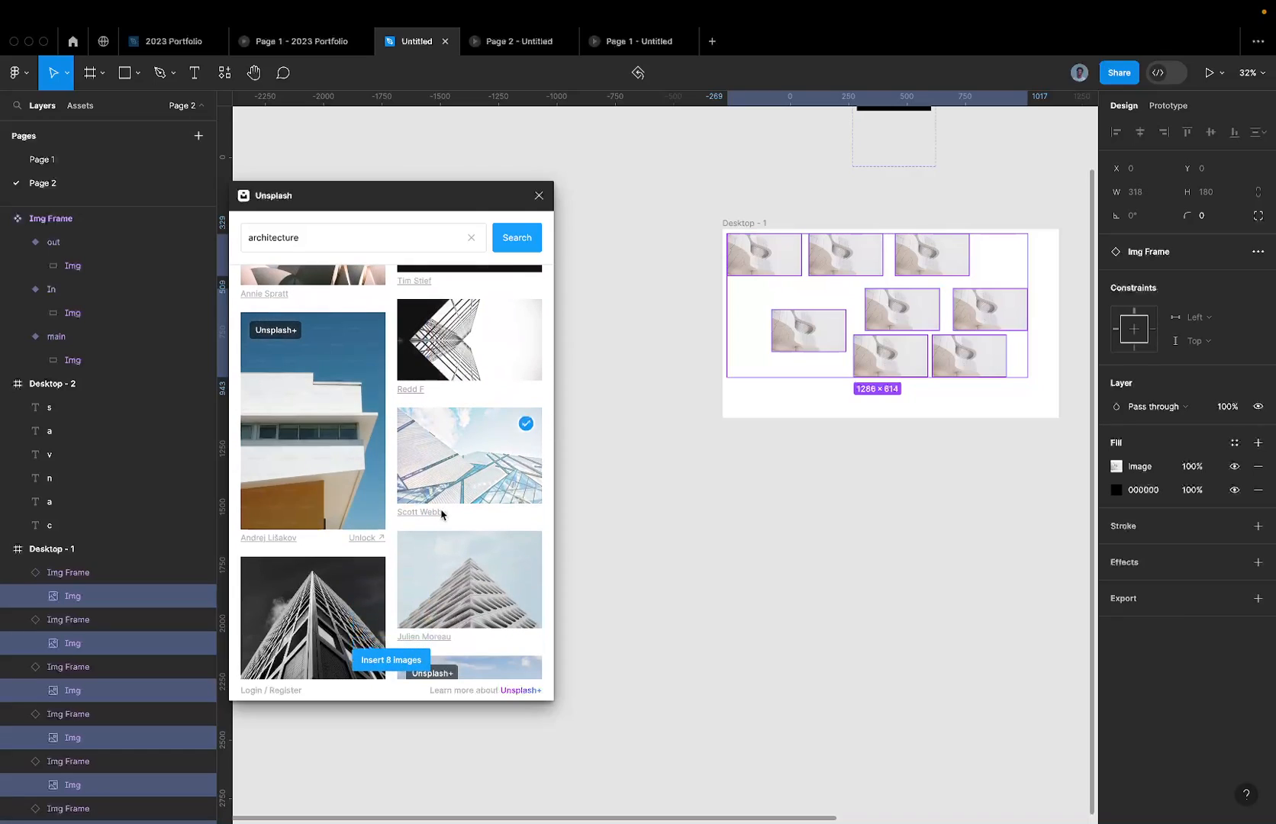
left_click(393, 661)
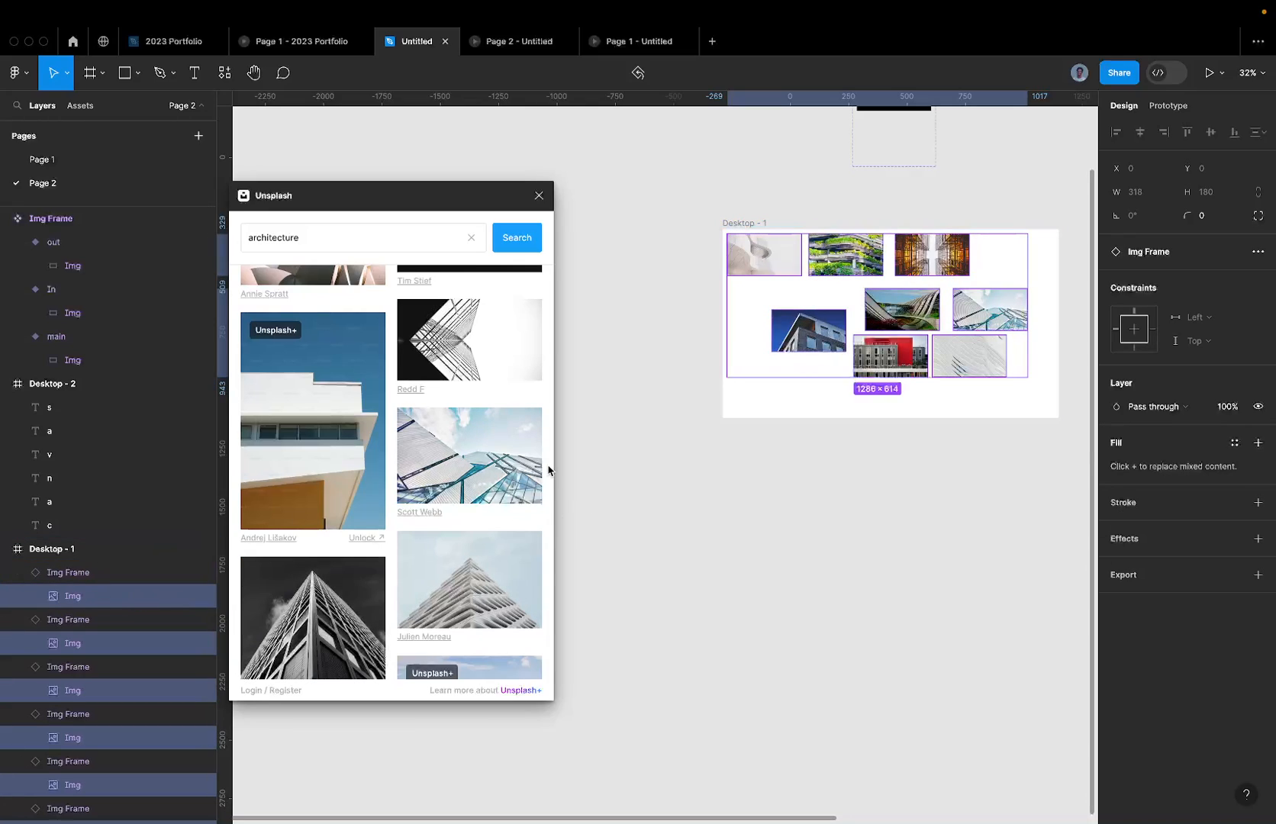
Step: Close the Unsplash plugin and bring Desktop - 1 and Desktop - 2 into view together
left_click(539, 195)
scroll(761, 271, "right", 5)
scroll(754, 273, "down", 2)
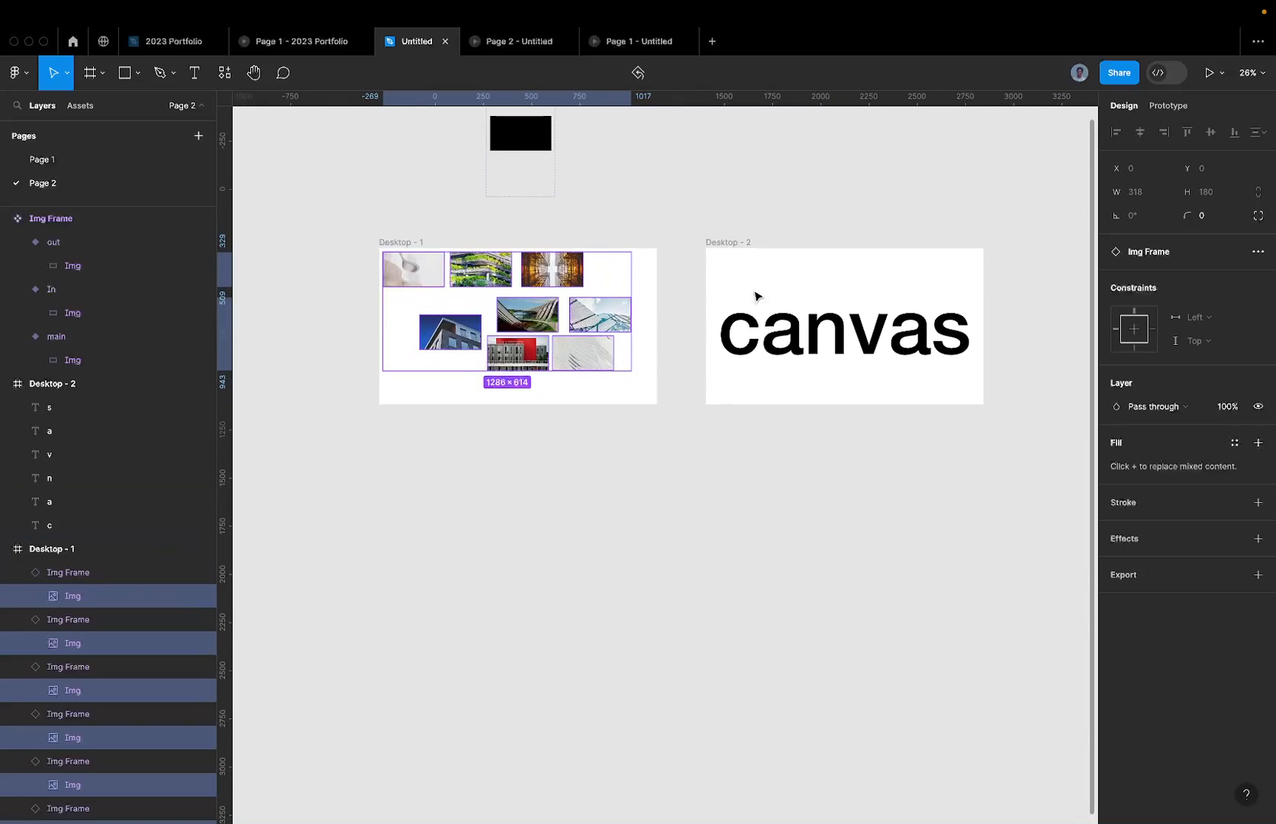
left_click(772, 320)
left_click_drag(709, 333, 984, 343)
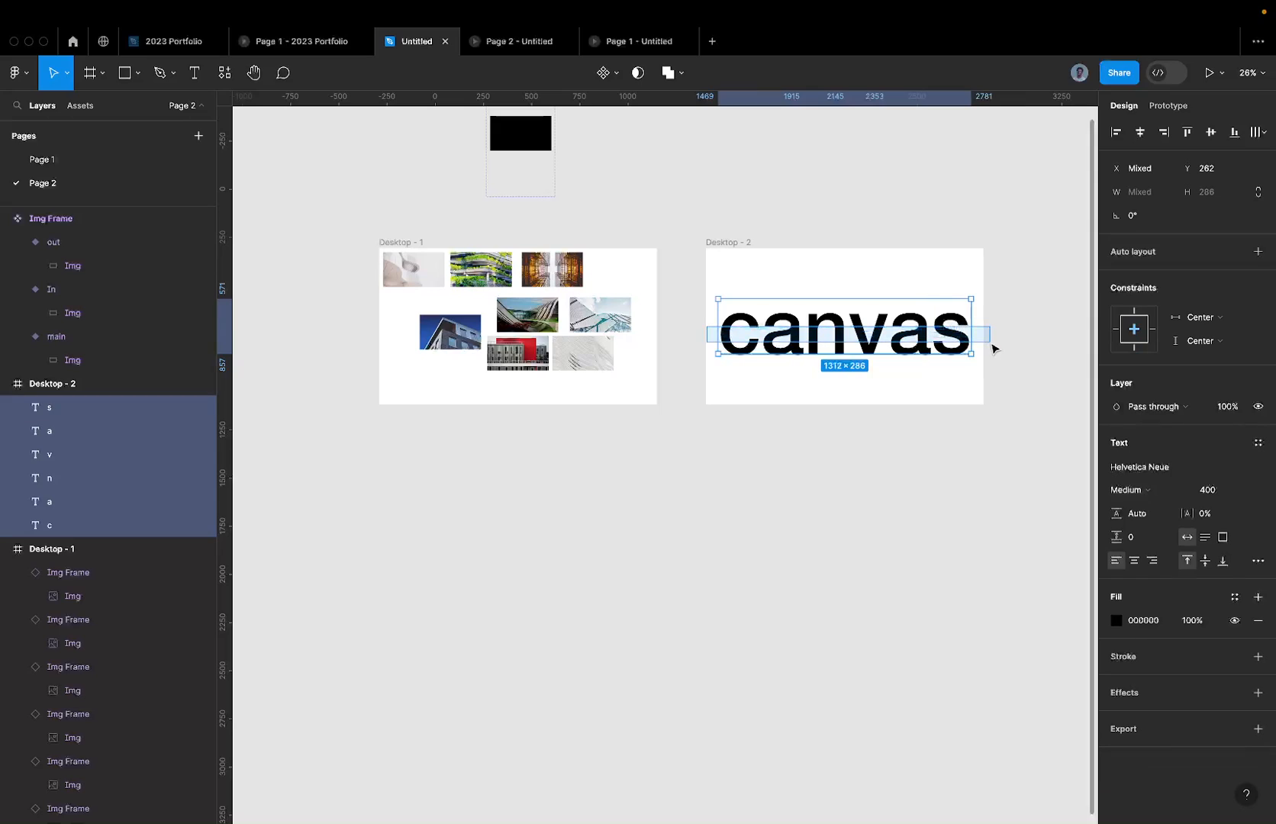
left_click_drag(885, 330, 886, 608)
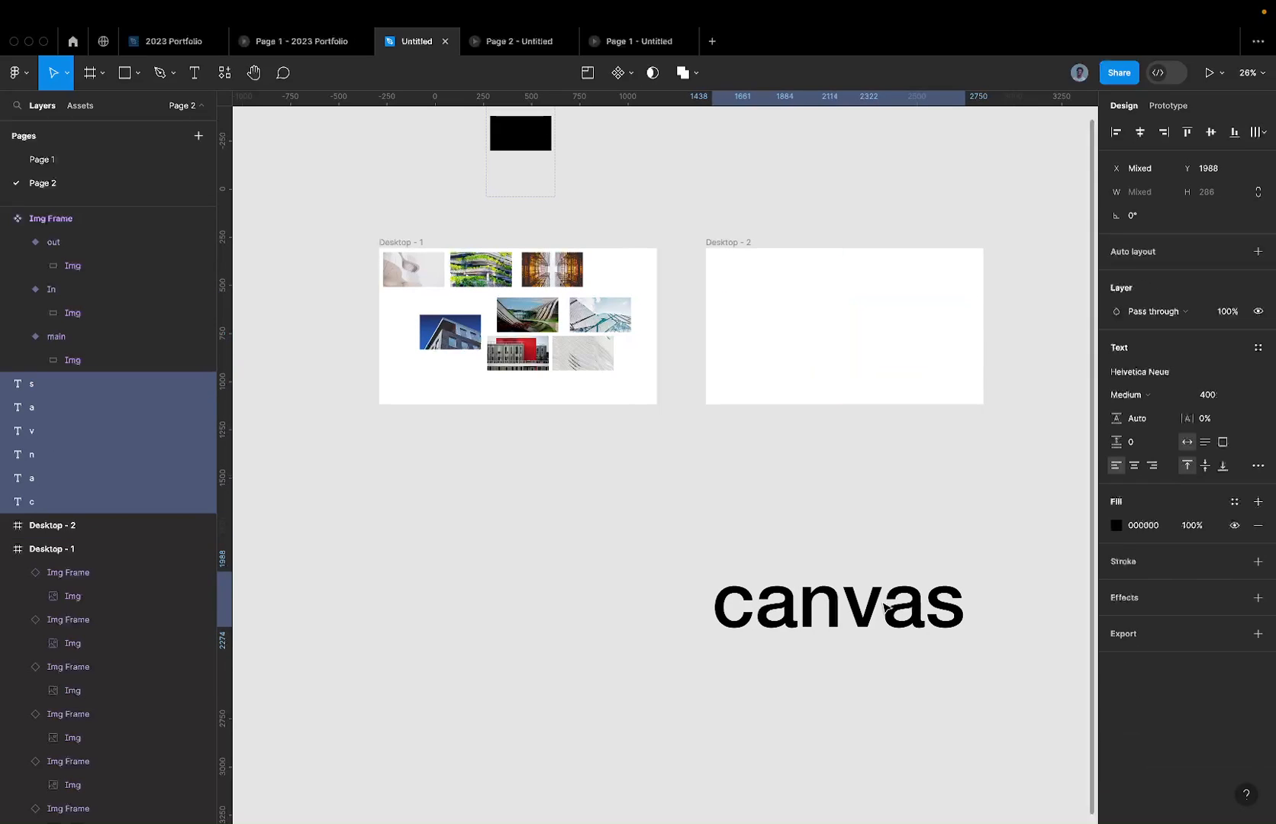
key("super+z")
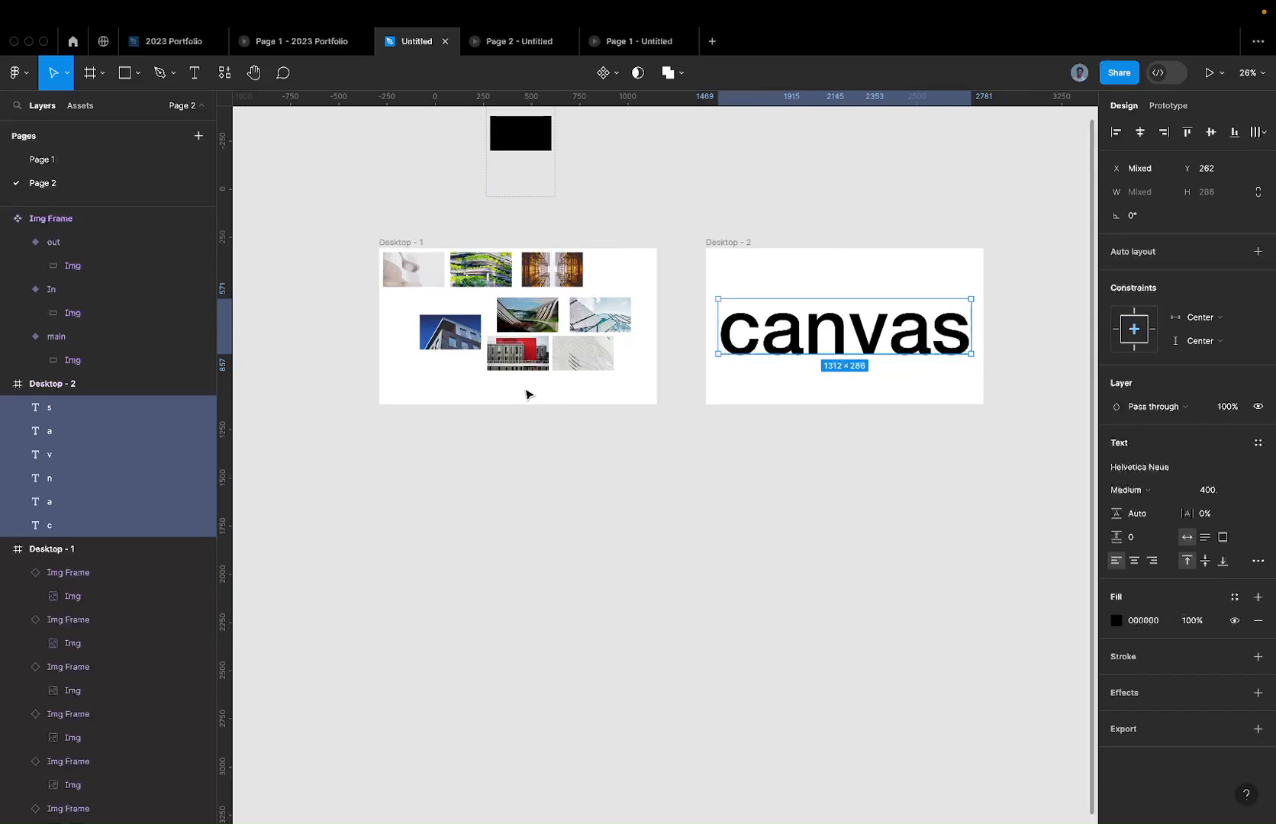
scroll(526, 395, "left", 5)
left_click_drag(569, 219, 414, 221)
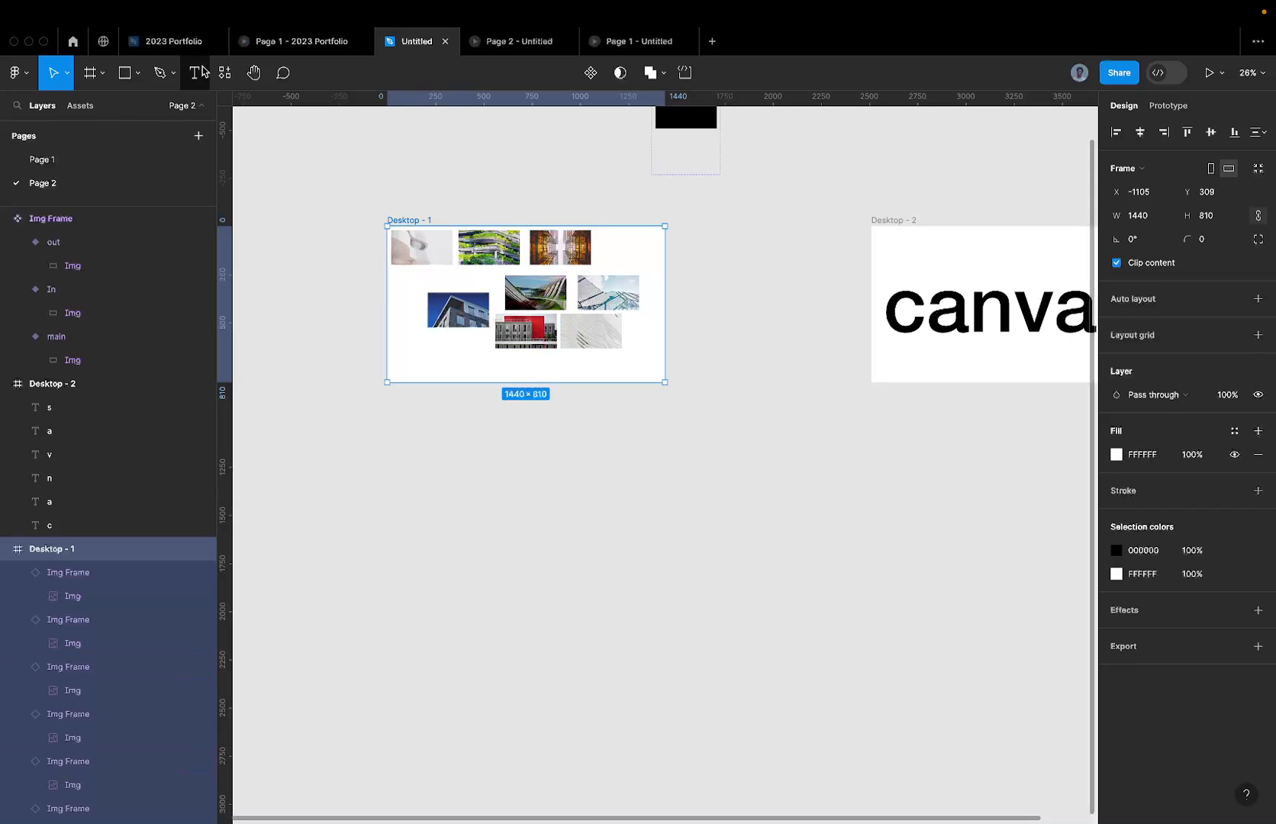
left_click(224, 72)
type("po")
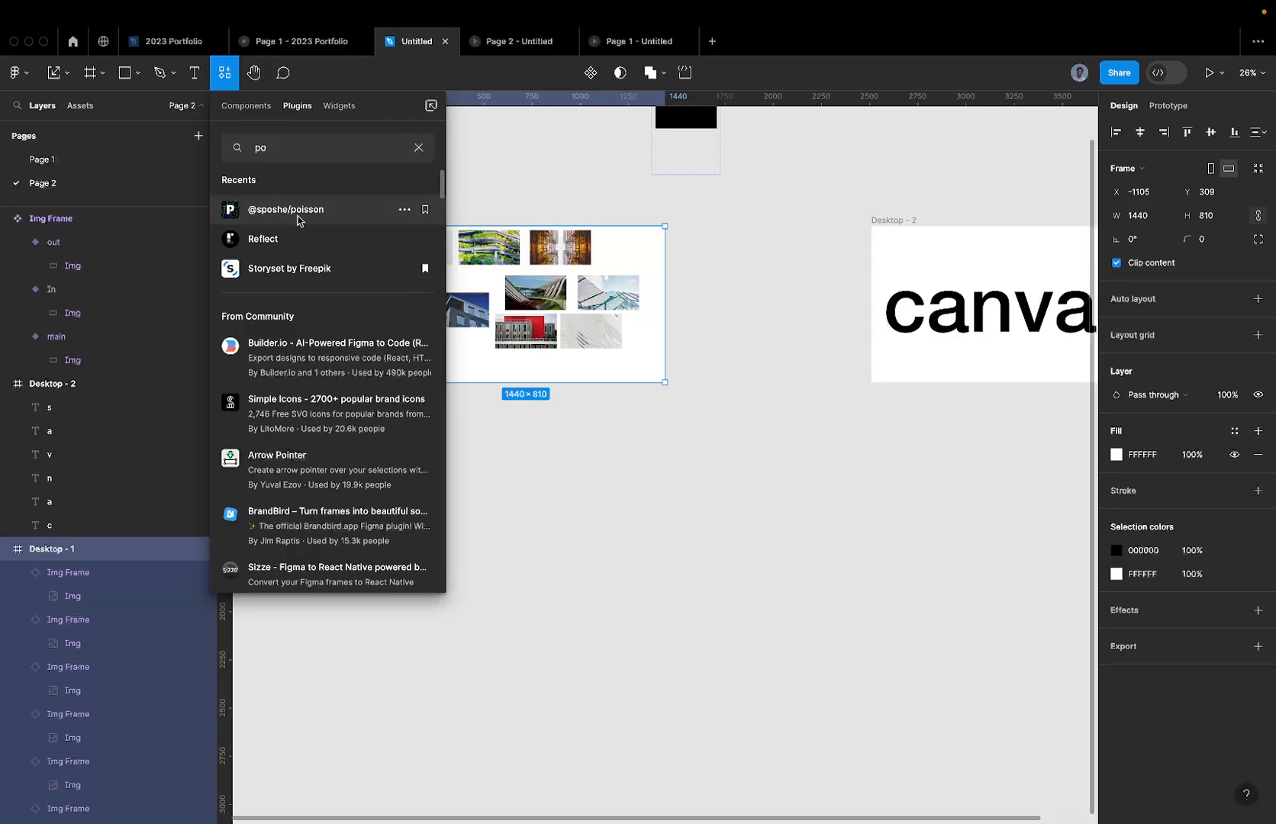
type("isson")
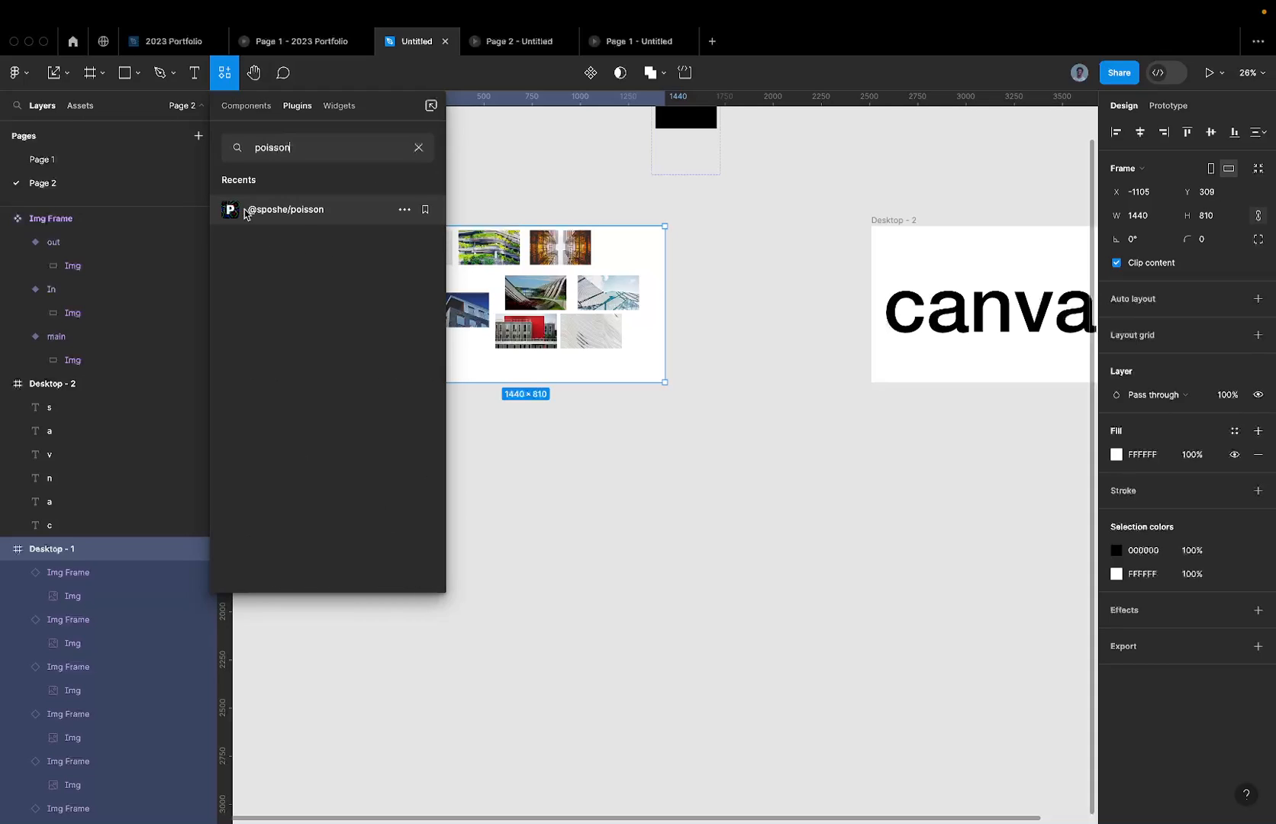
left_click(287, 216)
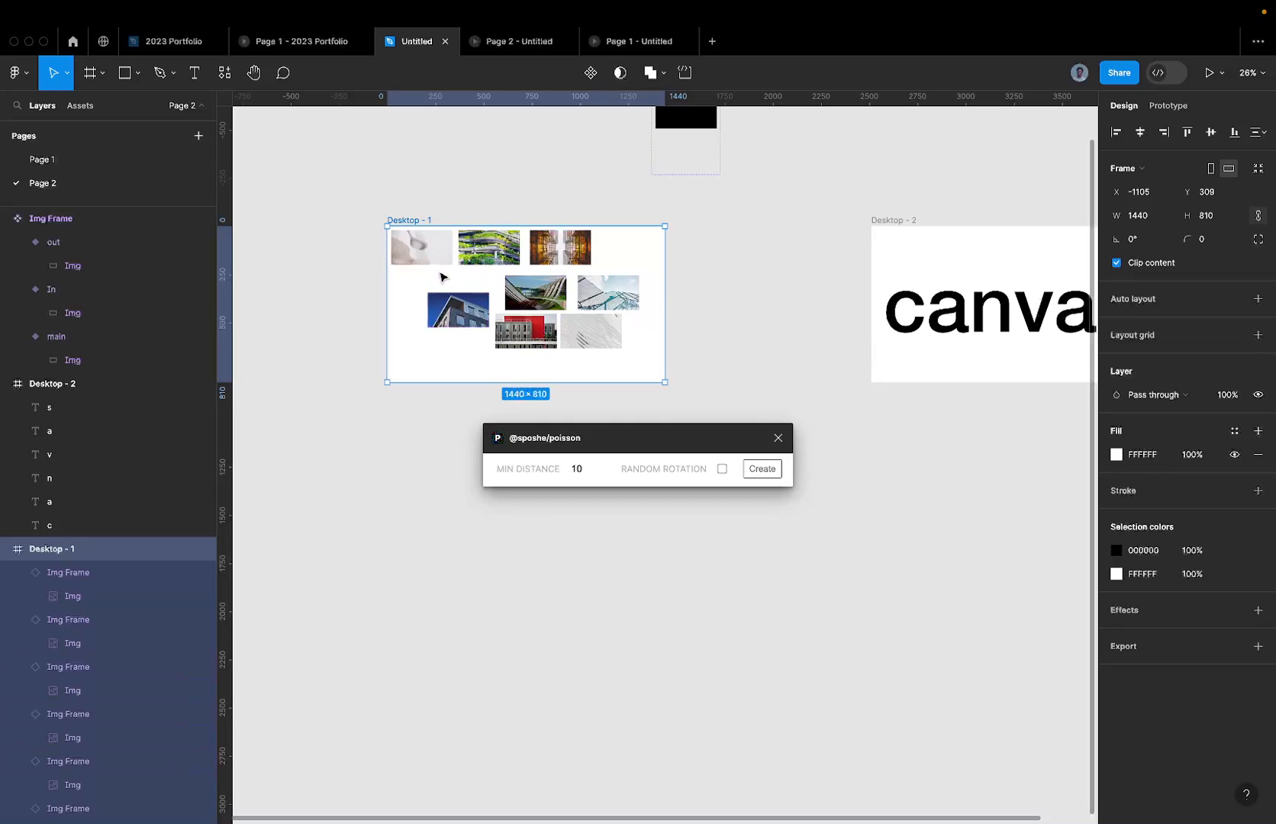
Step: Generate a Poisson scatter of Desktop - 1's images with minimum distance 140, and delete the generated frame
double_click(581, 470)
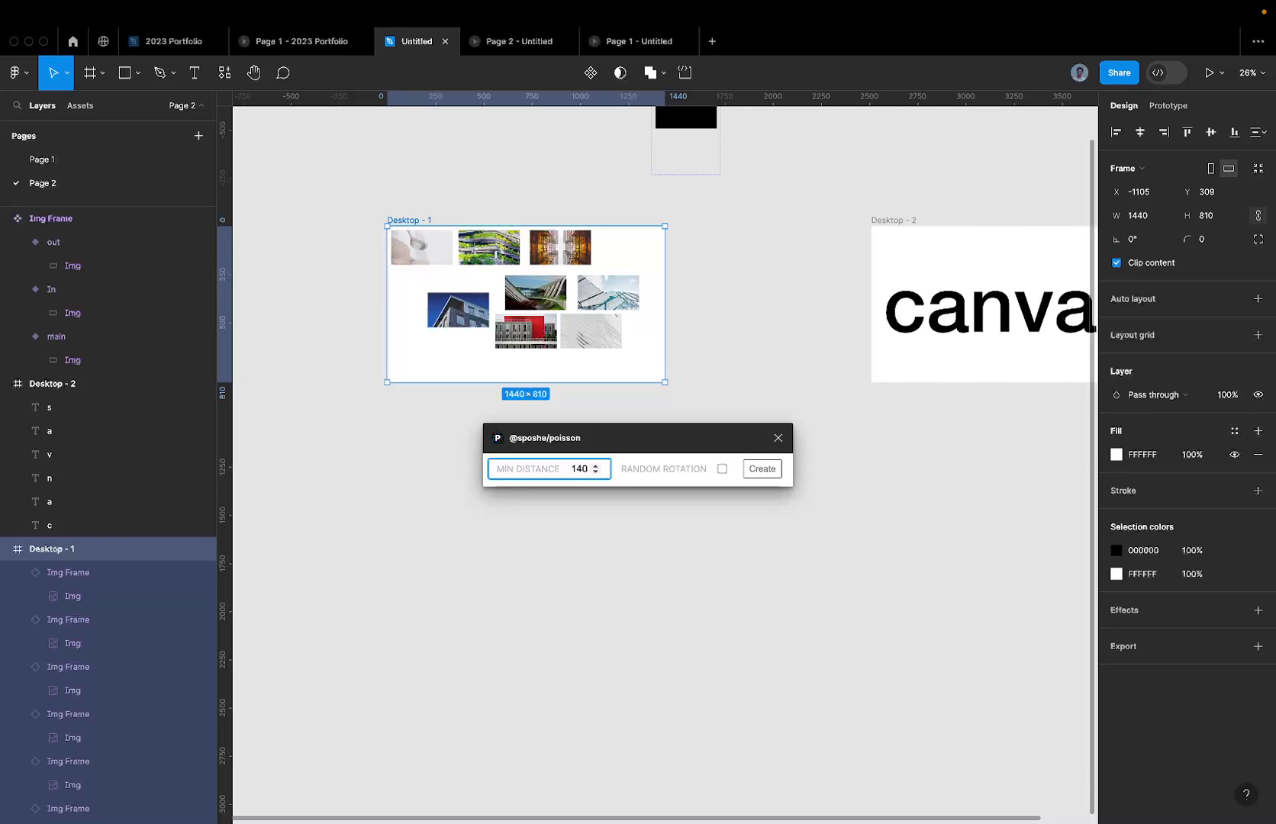
key("Return")
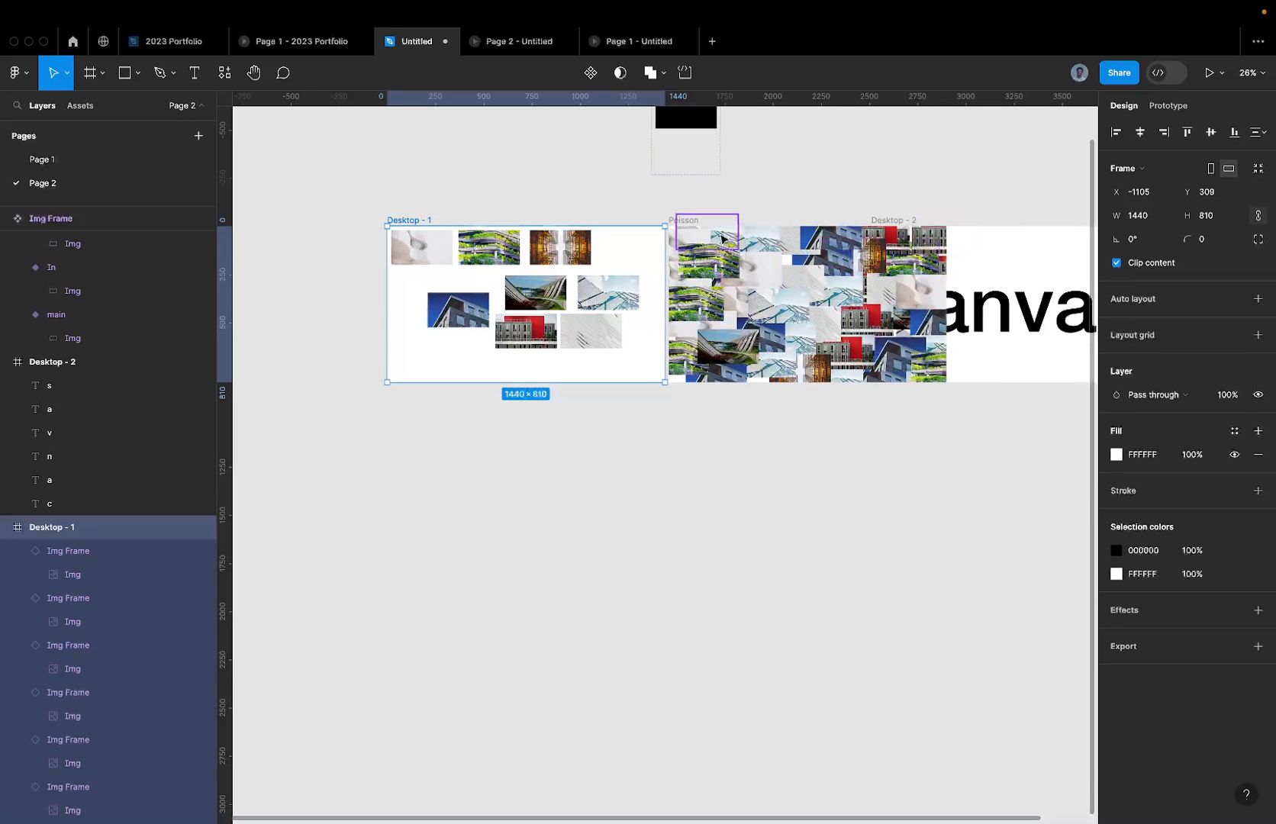
scroll(722, 238, "up", 5)
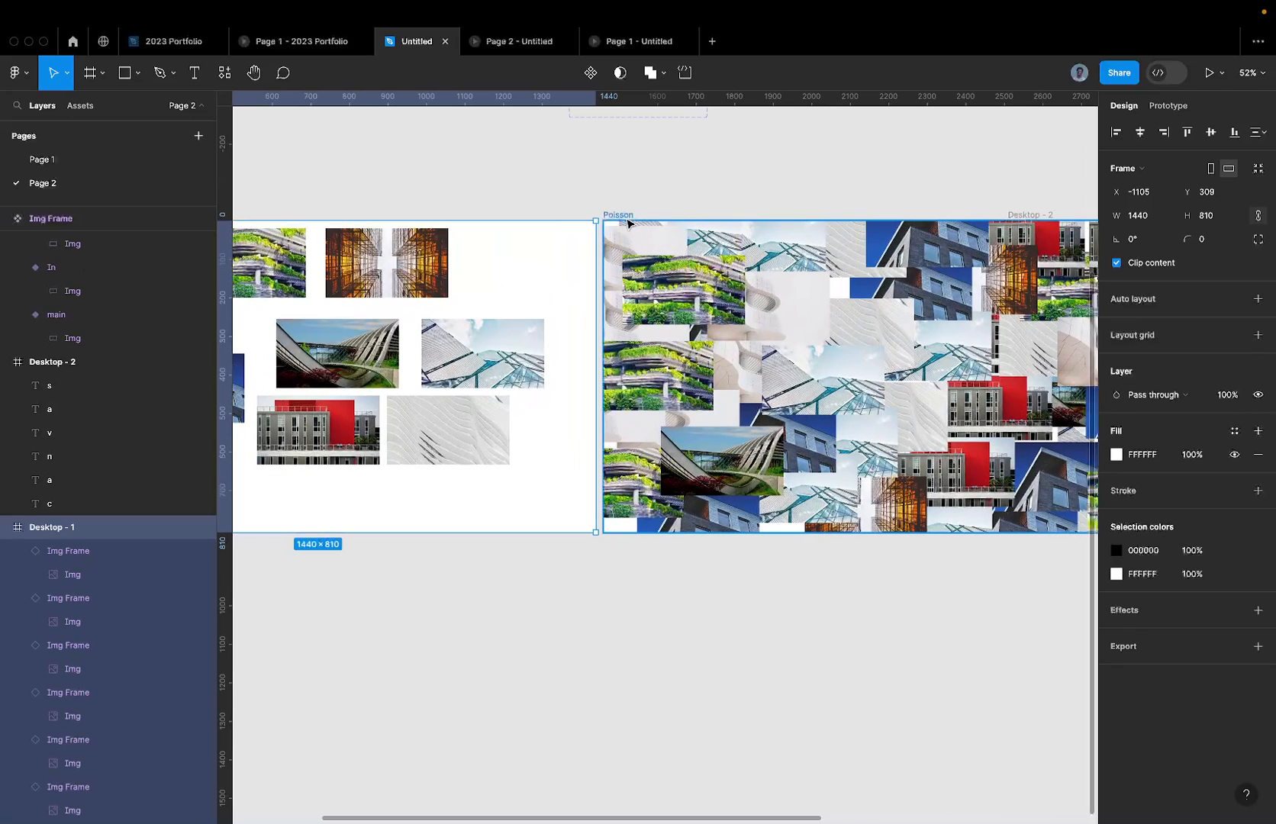
scroll(627, 221, "down", 3)
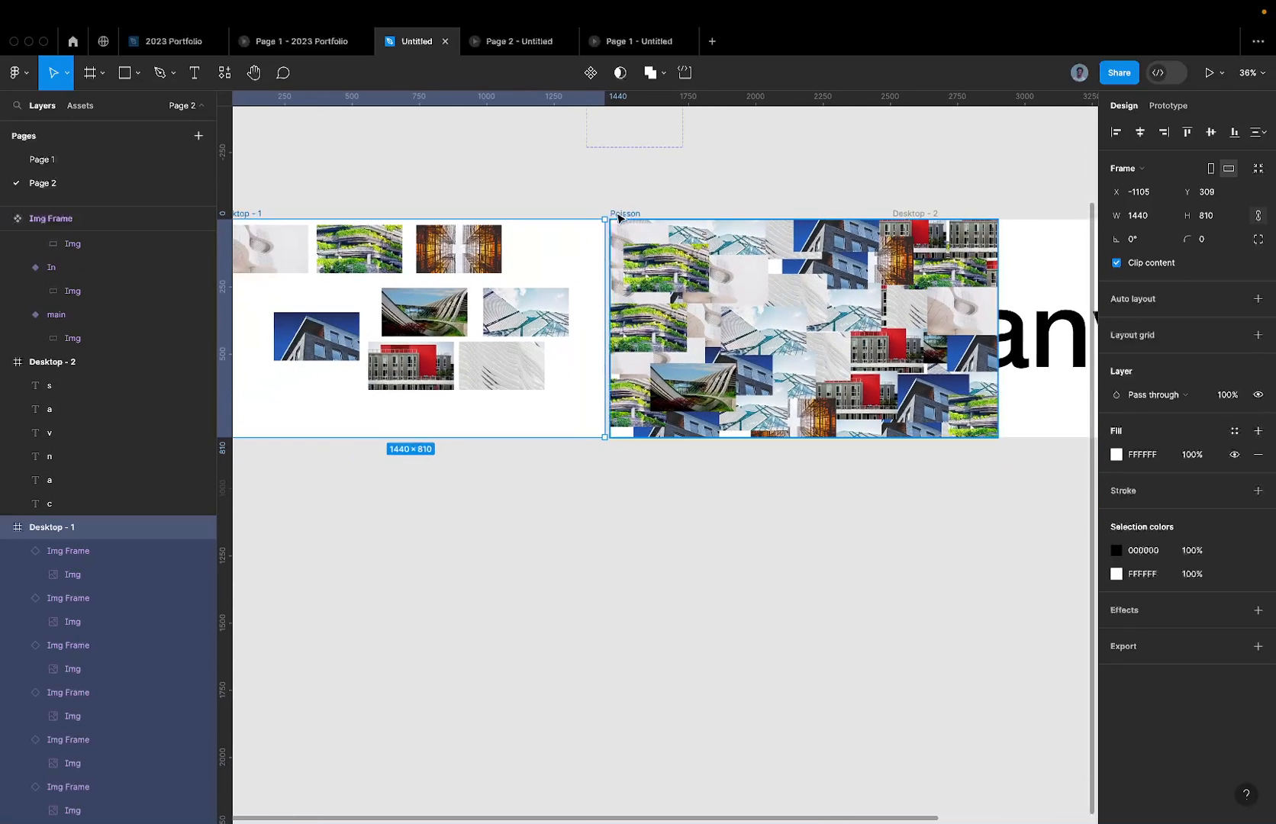
left_click(619, 217)
key("Delete")
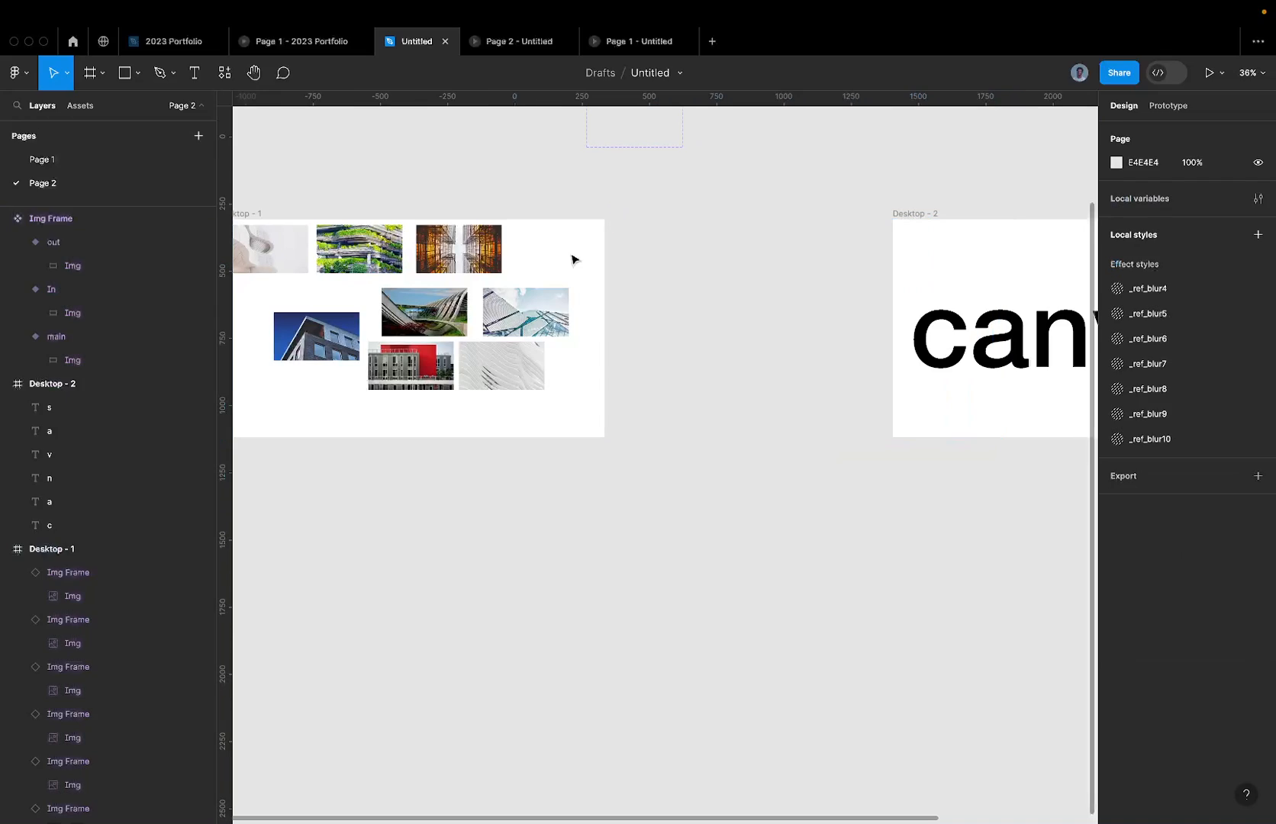
Step: Run the poisson plugin again on Desktop - 1 with a minimum distance of 120
scroll(317, 282, "left", 1)
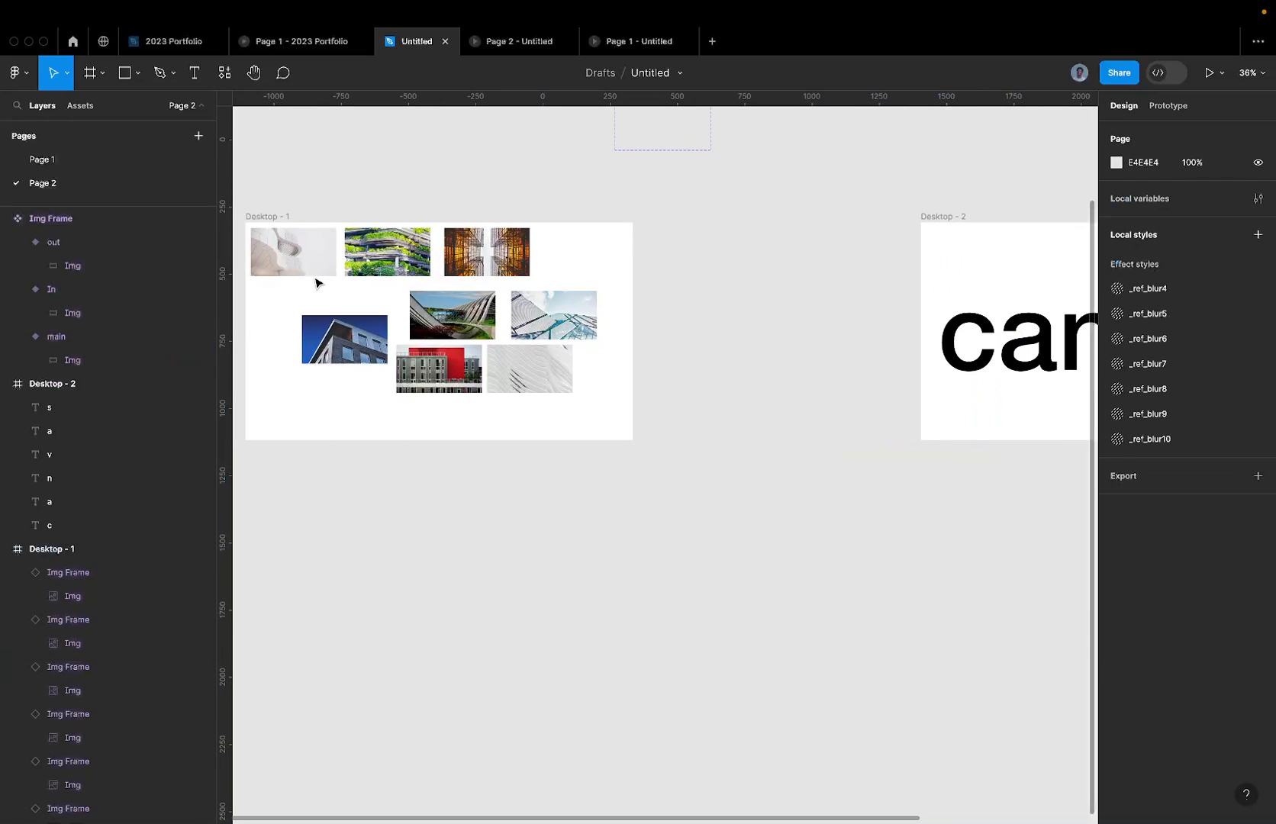
left_click(273, 217)
key("super+alt+p")
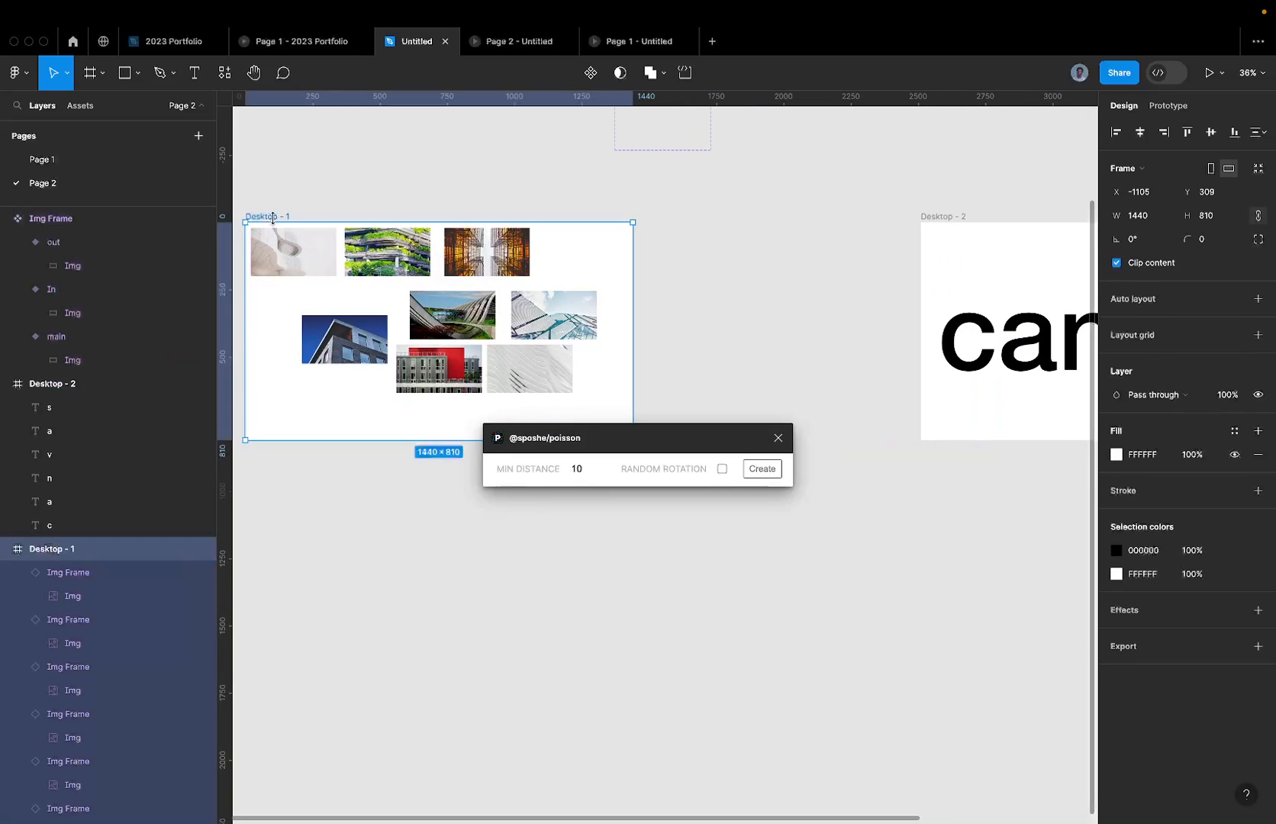
left_click(577, 471)
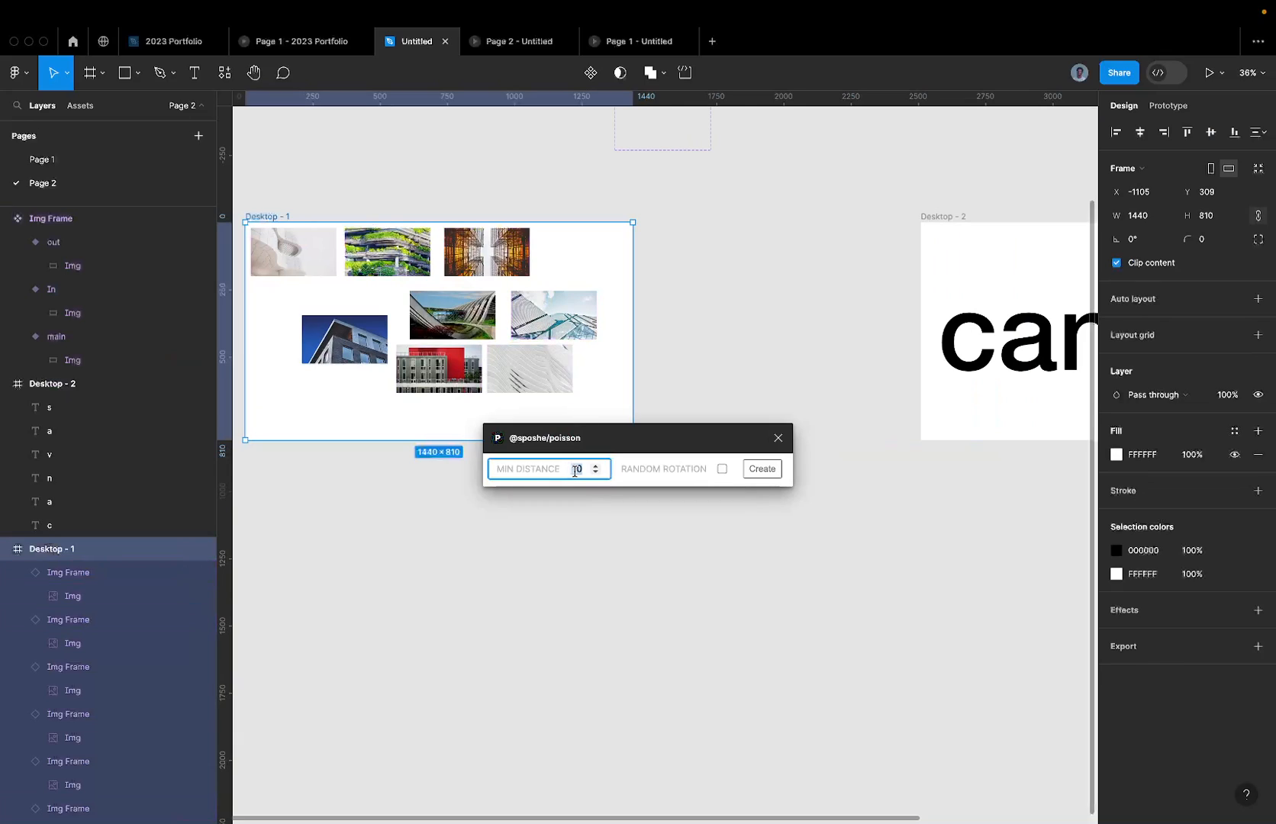
type("120")
left_click(761, 469)
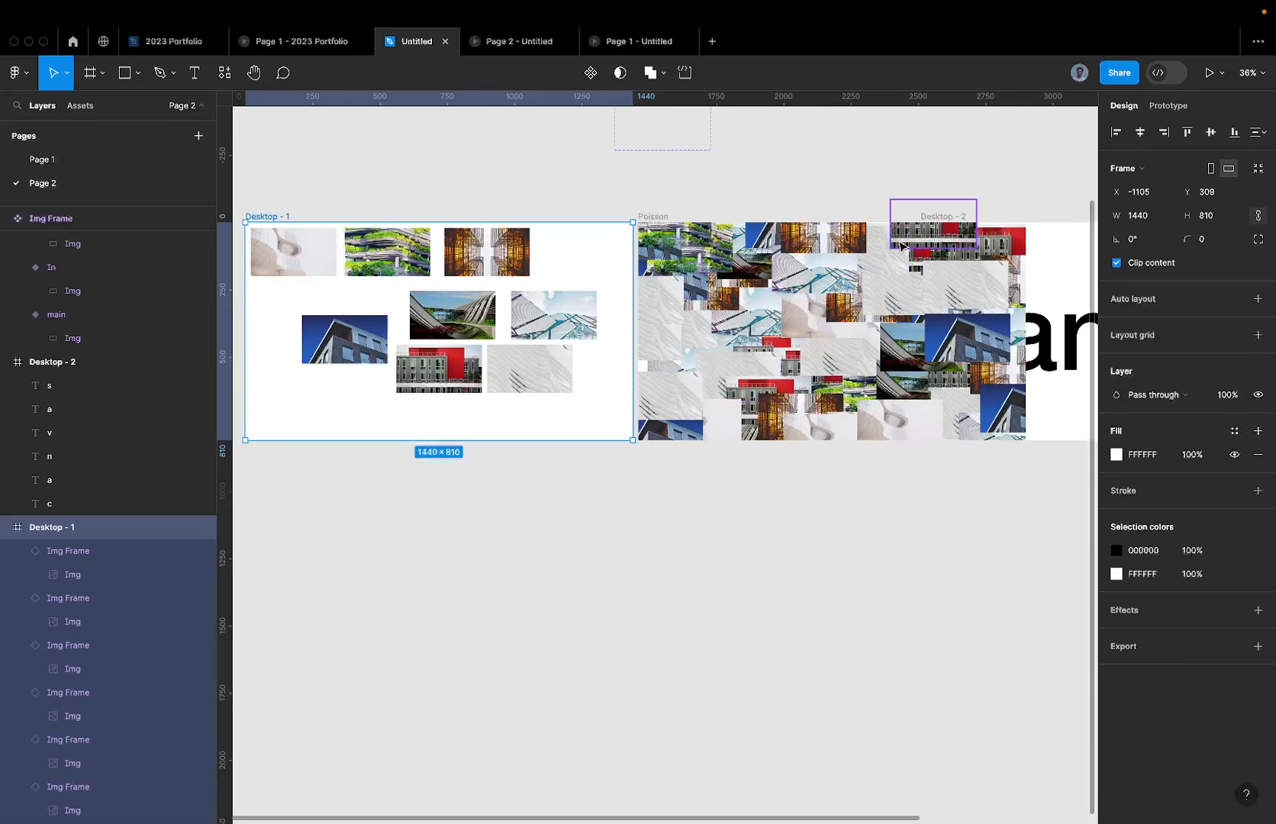
Step: Move the generated Poisson frame directly below Desktop - 2, at X 1405, Y 1228
scroll(901, 246, "up", 5)
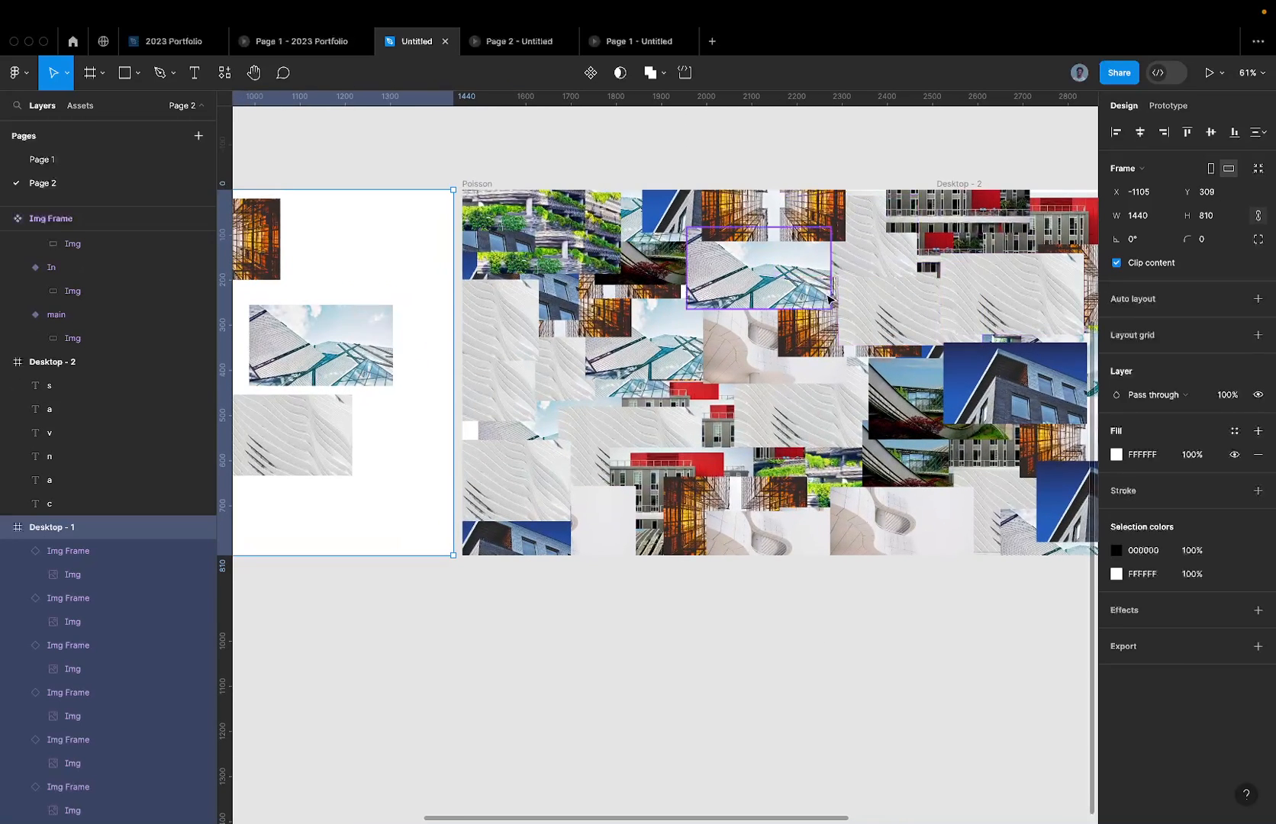
scroll(901, 305, "down", 5)
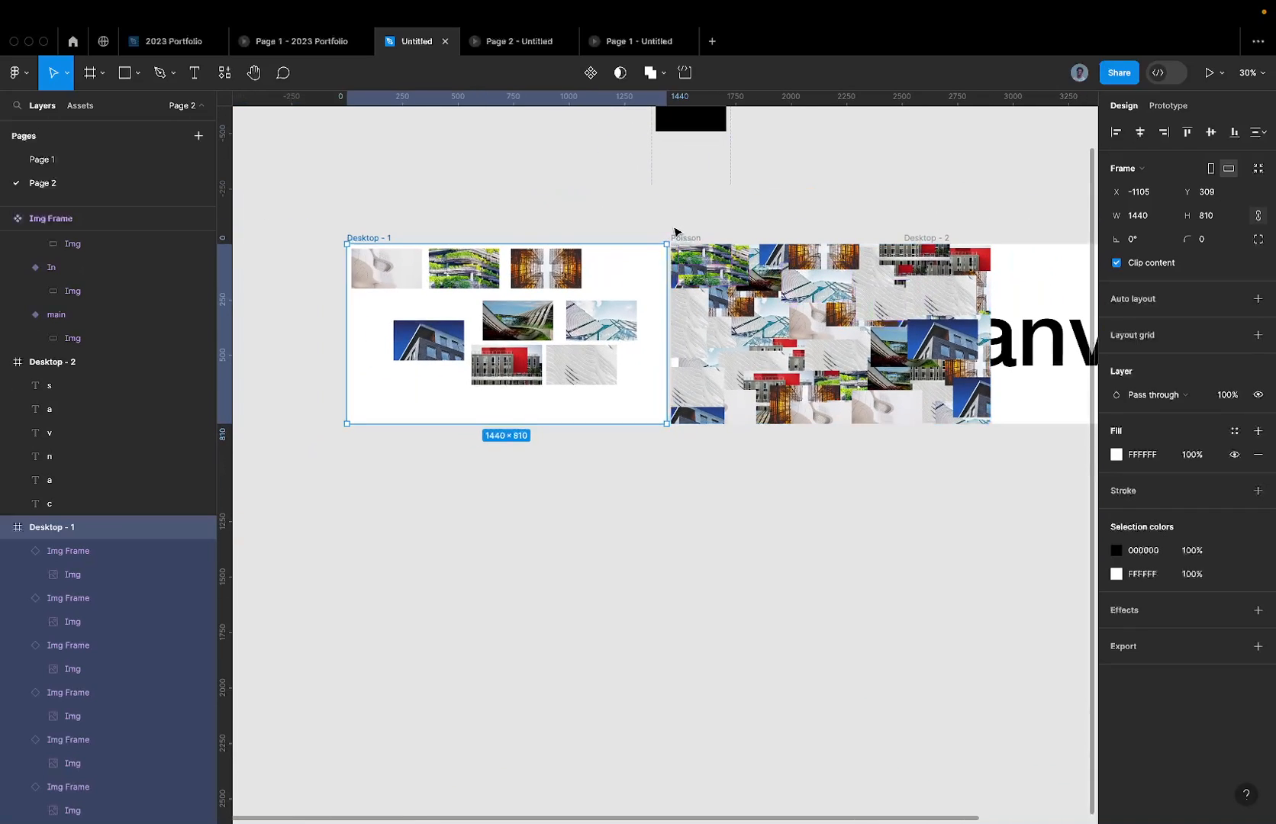
left_click_drag(683, 241, 919, 445)
scroll(919, 445, "right", 6)
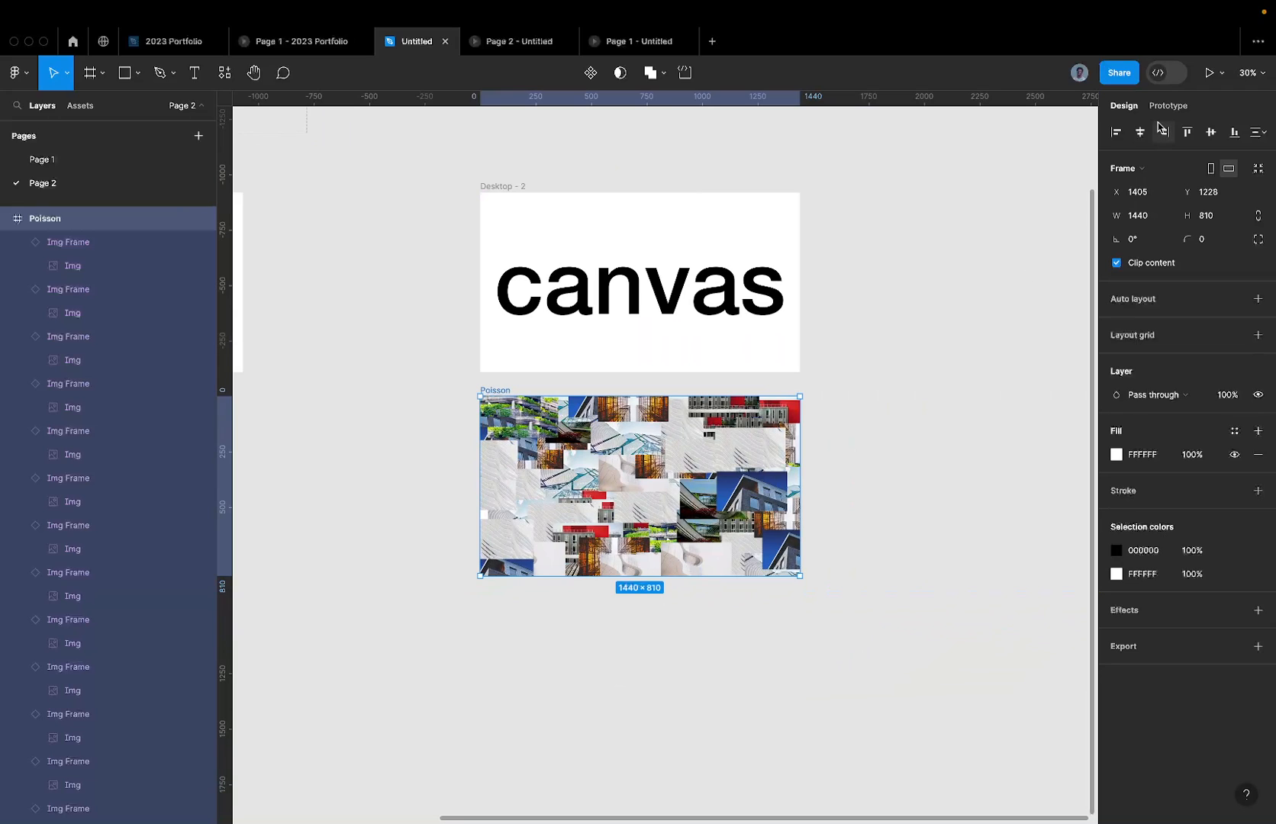
Step: Replace the old Page 2 prototype tab with a new presentation of the Poisson frame, and return to the design file
left_click(1209, 72)
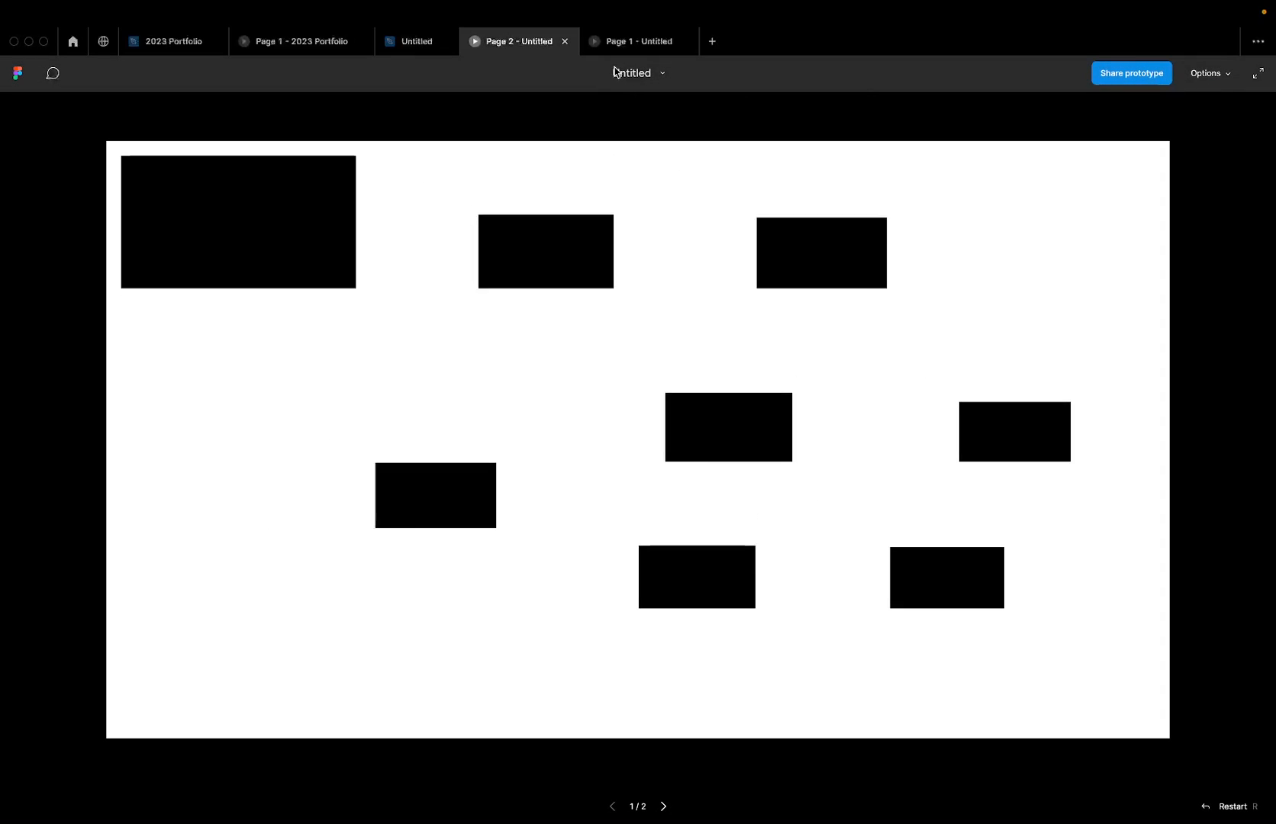
left_click(564, 41)
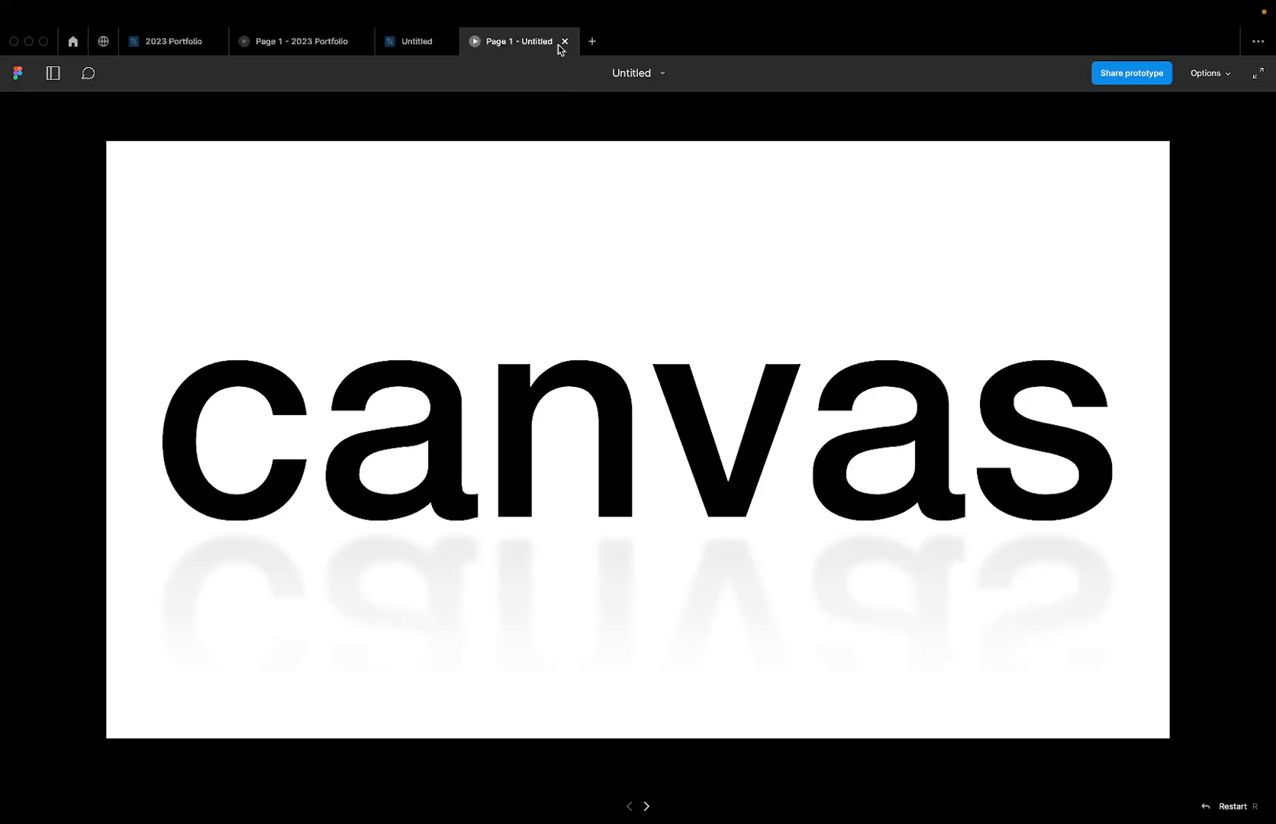
left_click(419, 44)
left_click(1206, 70)
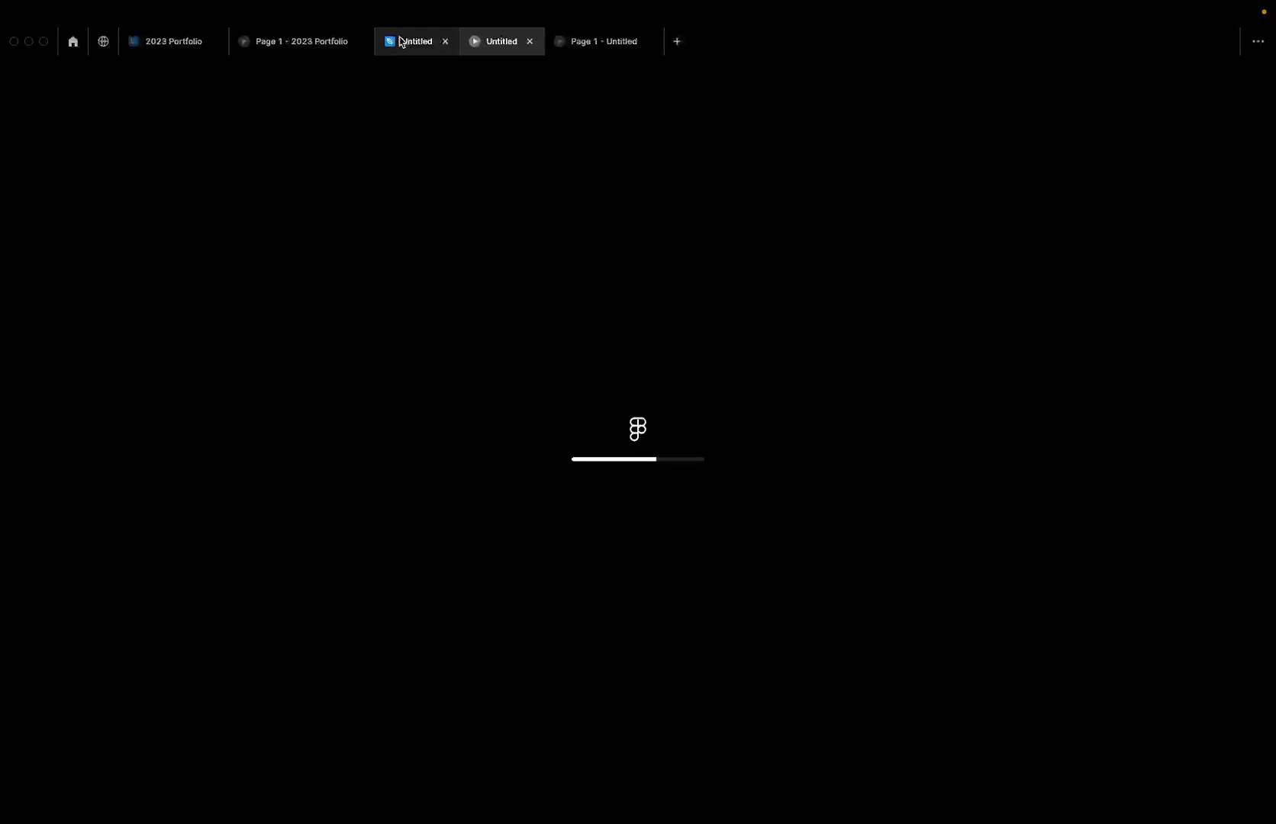
mouse_move(401, 41)
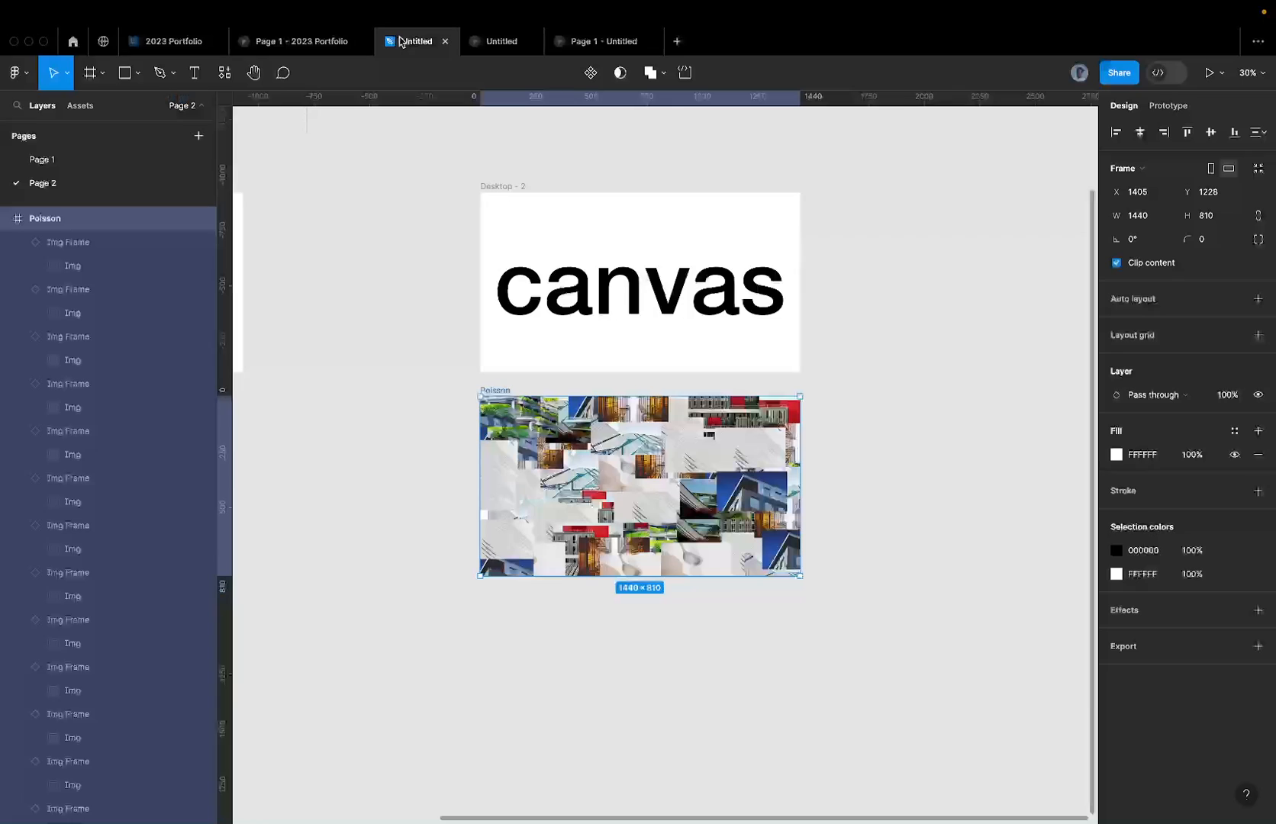
left_click(401, 41)
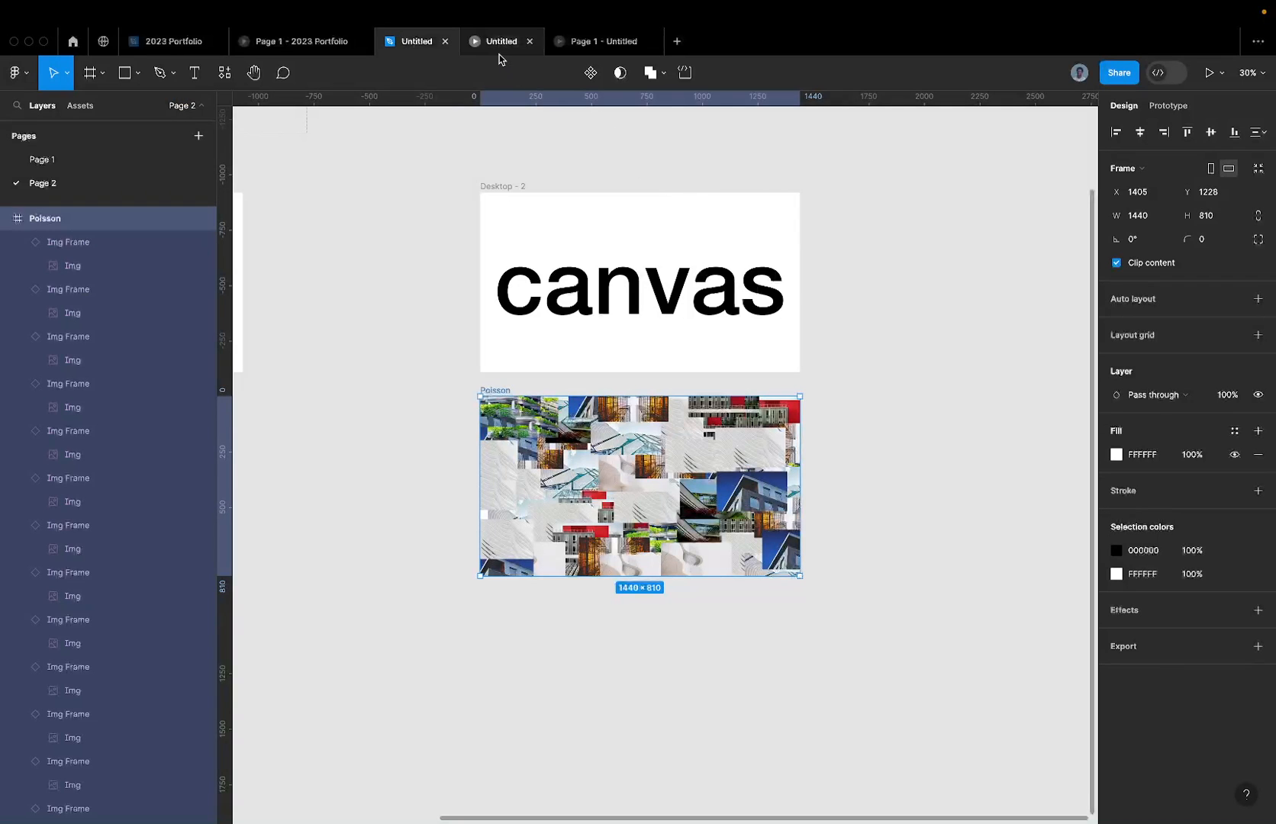
Step: Examine the separate letter layers of the canvas wordmark in Desktop - 2, especially the bounds of c and a
left_click(638, 294)
scroll(638, 294, "up", 3)
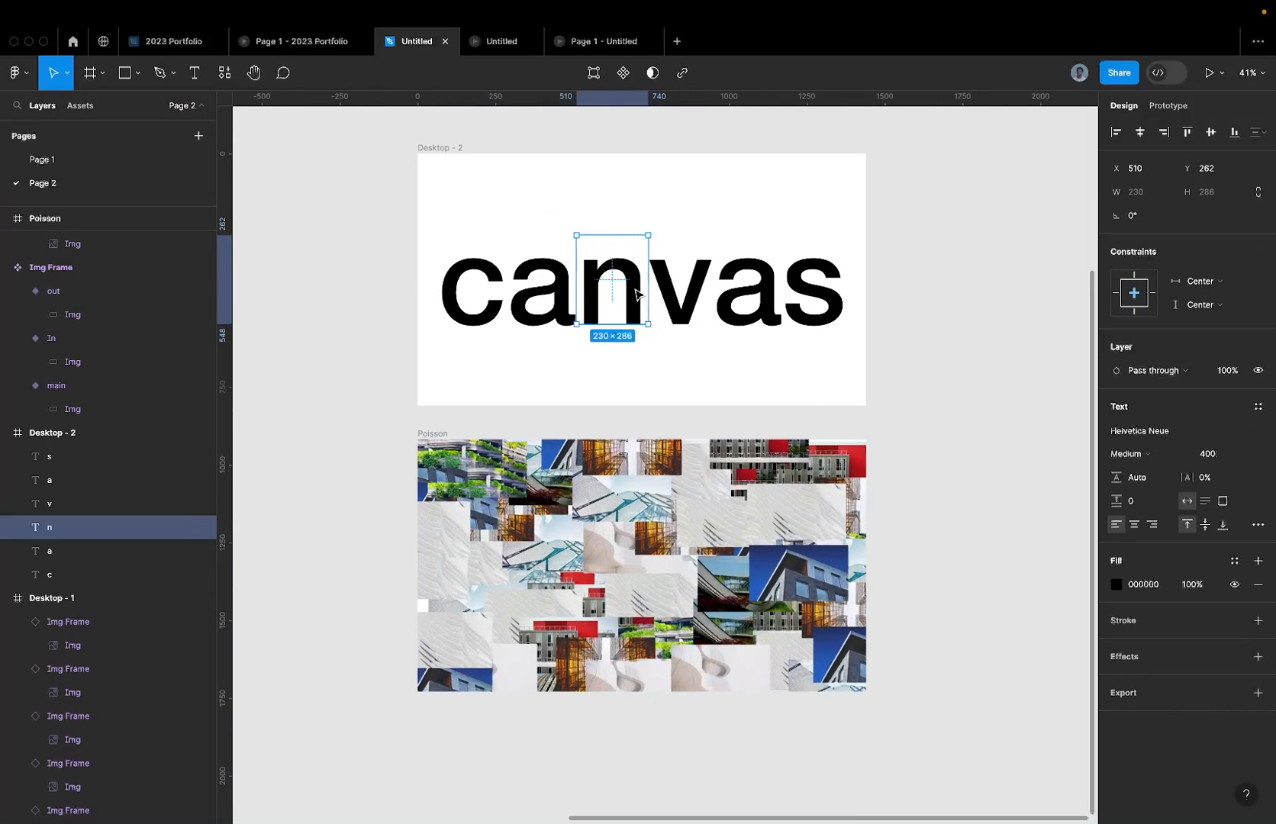
left_click_drag(326, 272, 830, 313)
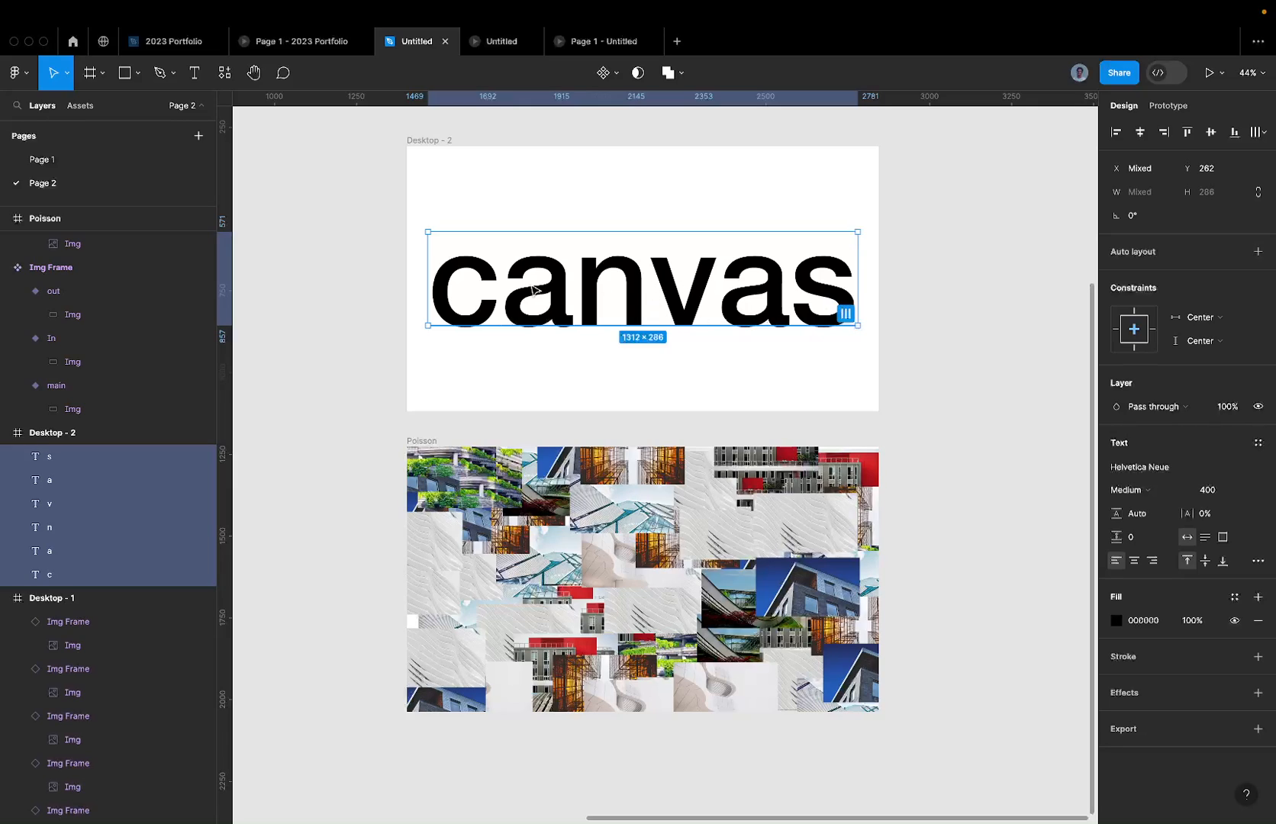
left_click(484, 293)
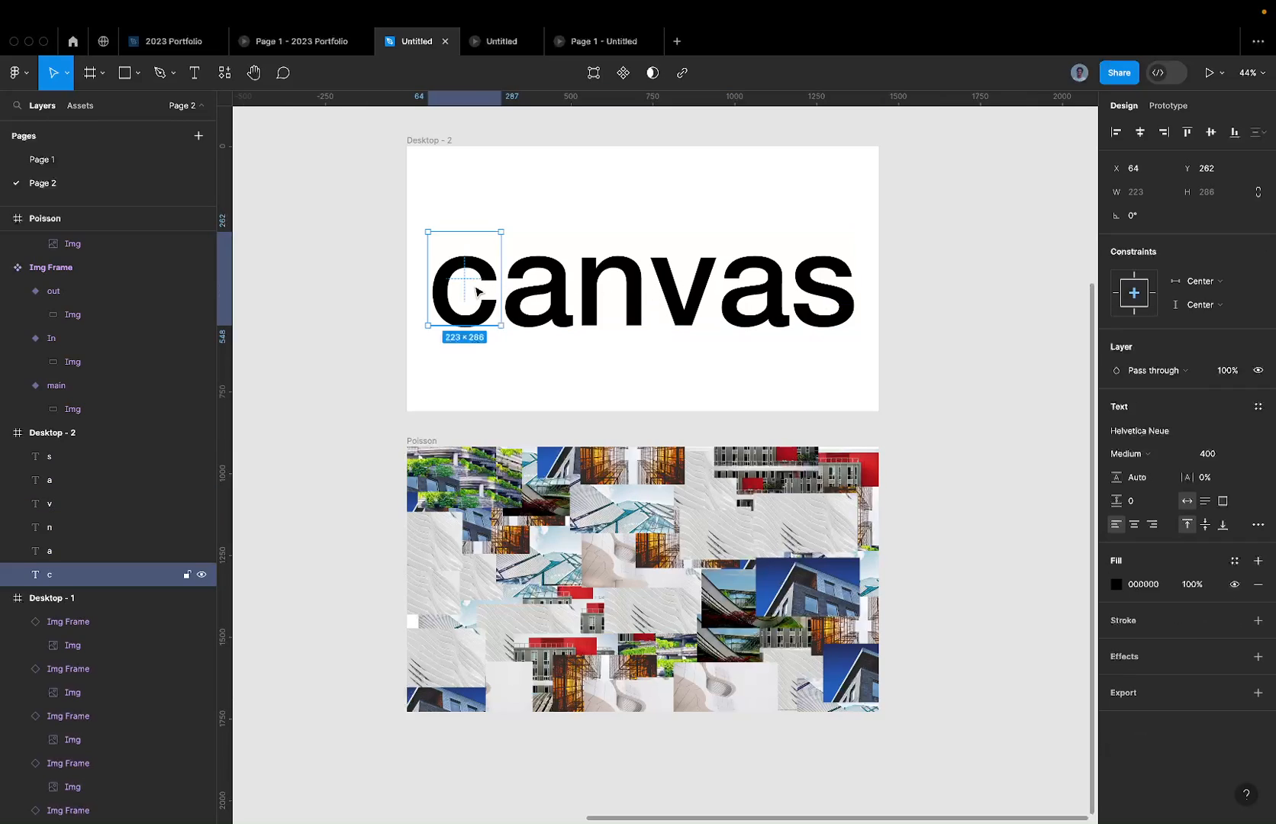
left_click(511, 295)
scroll(507, 296, "up", 5)
scroll(509, 297, "up", 1)
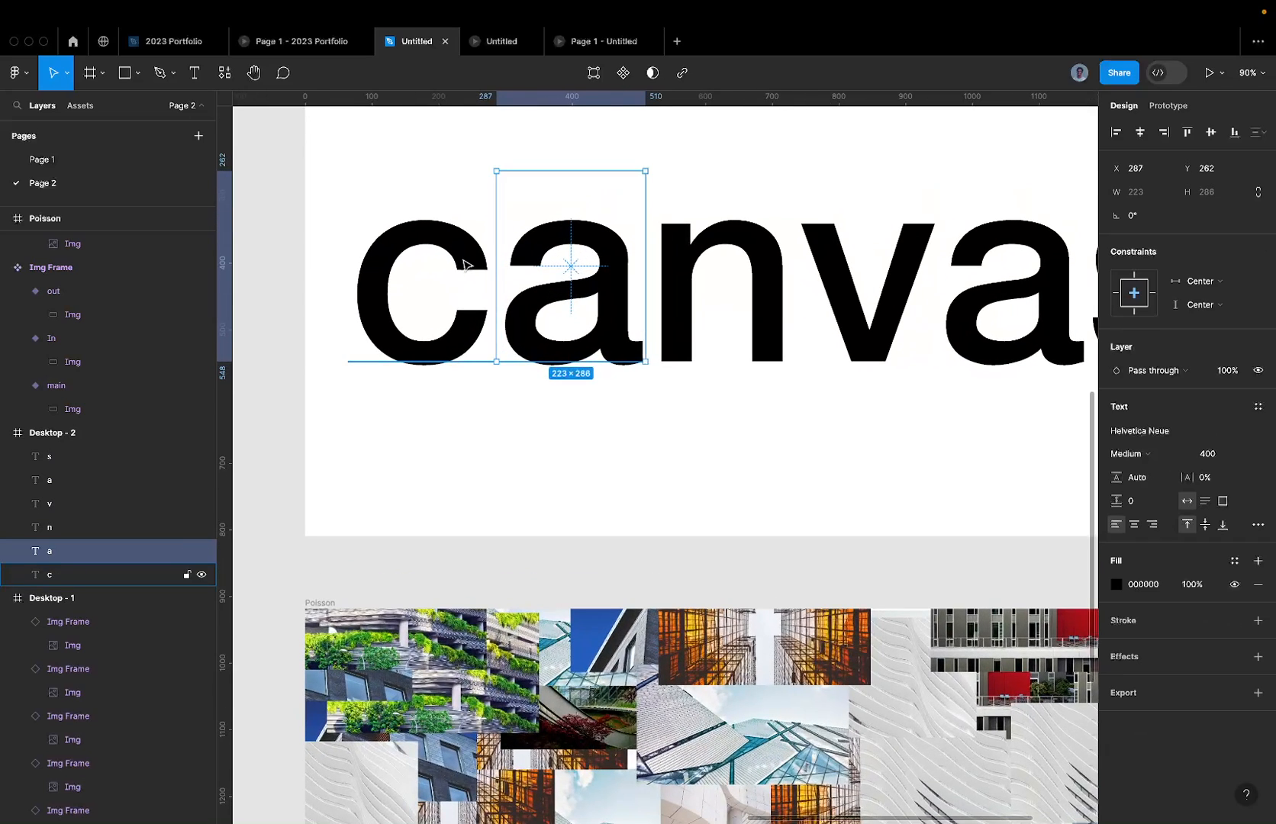
left_click(466, 265)
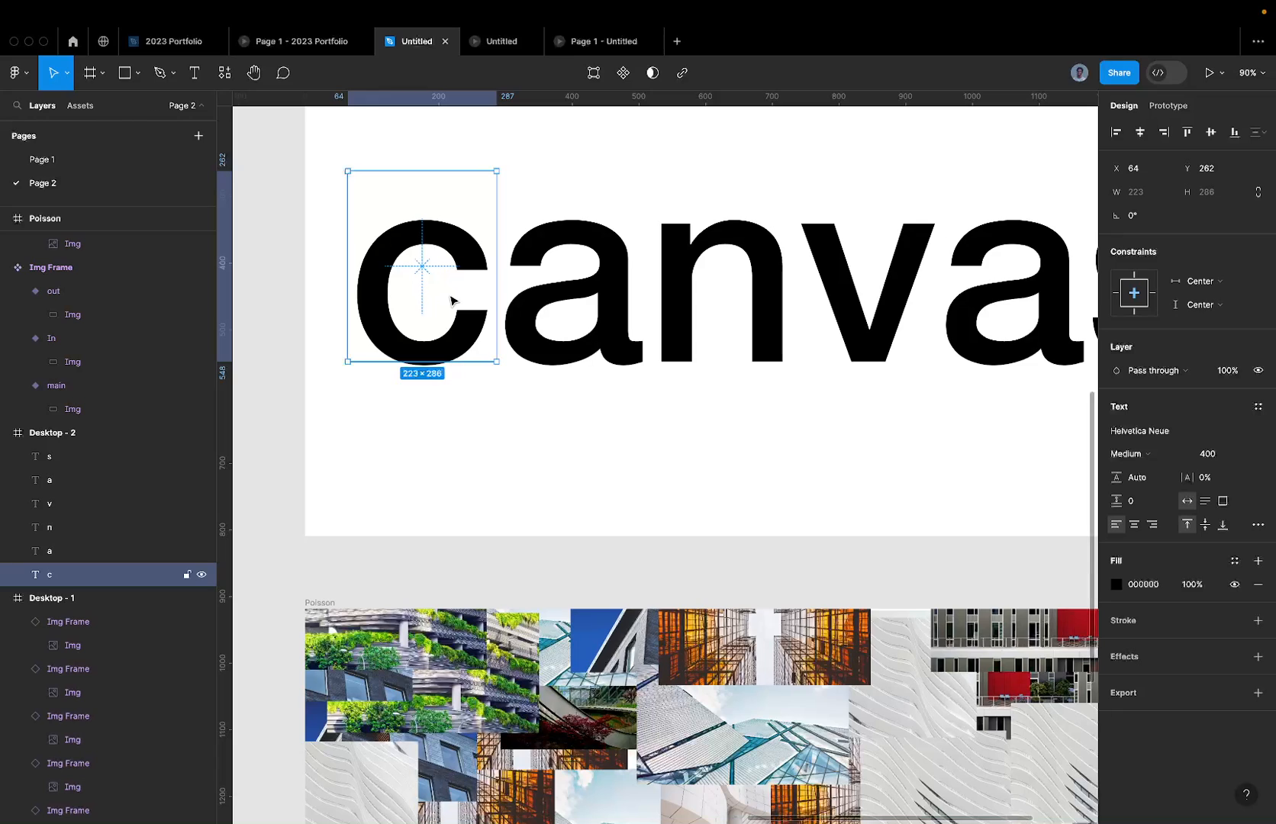
scroll(469, 263, "down", 2)
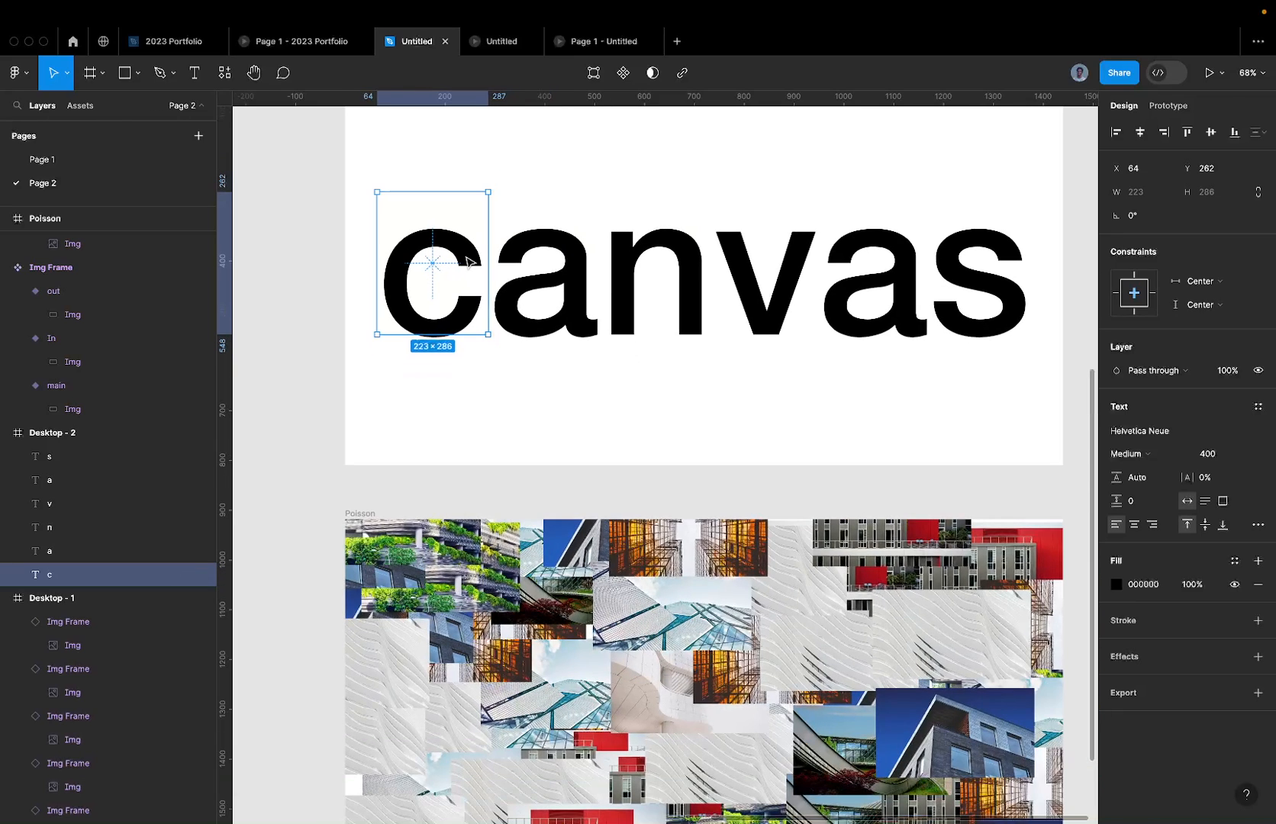
Step: Check the hover animation of the canvas letters in the Page 1 prototype and return to the design file
left_click(585, 41)
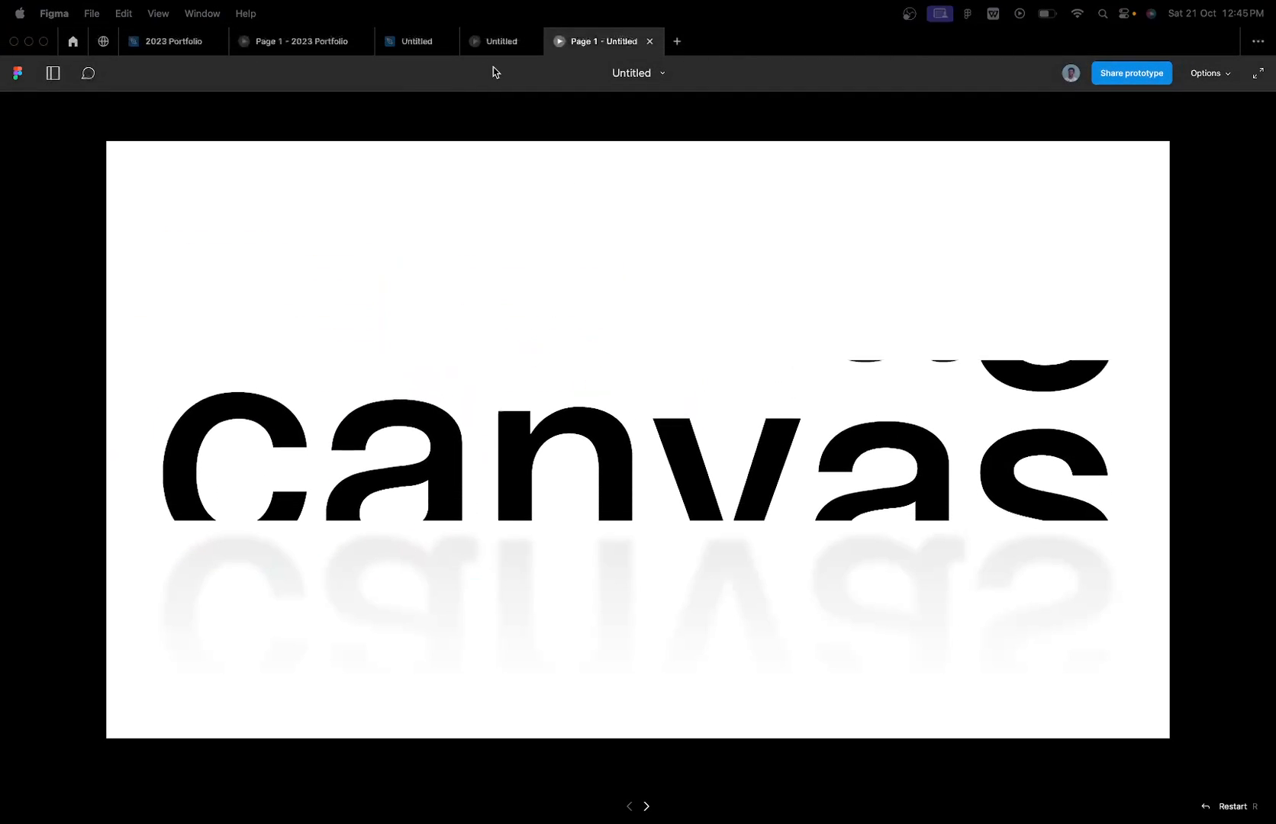
left_click(491, 45)
left_click(415, 46)
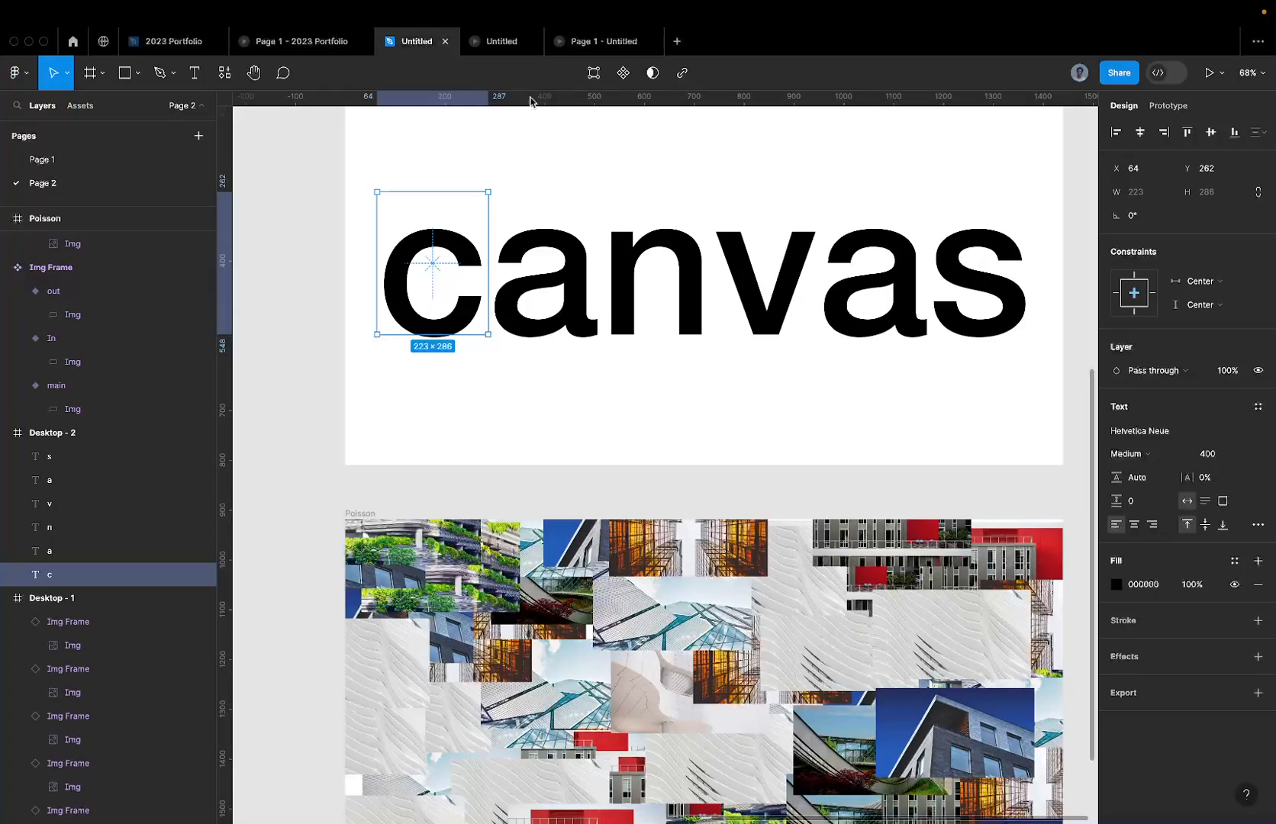
scroll(619, 322, "down", 3)
scroll(561, 323, "up", 5)
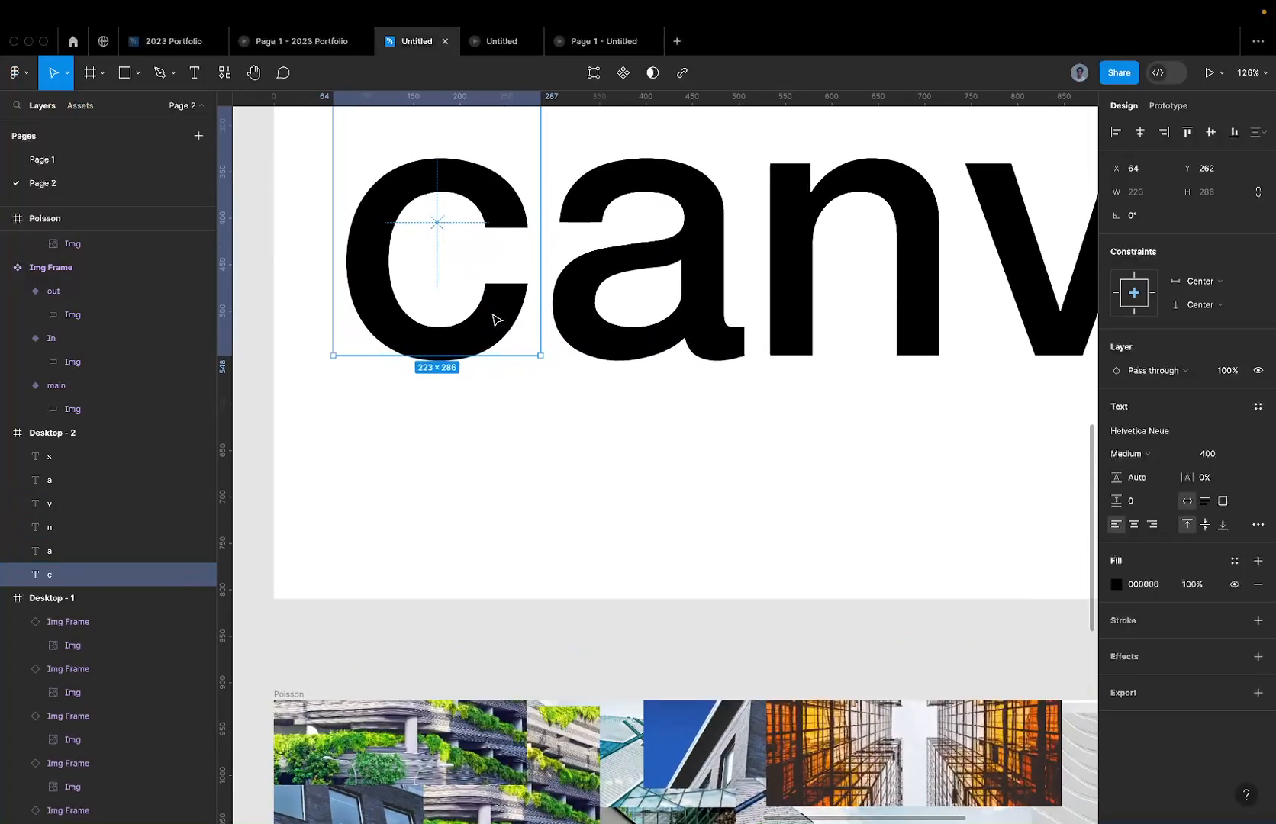
scroll(493, 322, "down", 4)
left_click(347, 260)
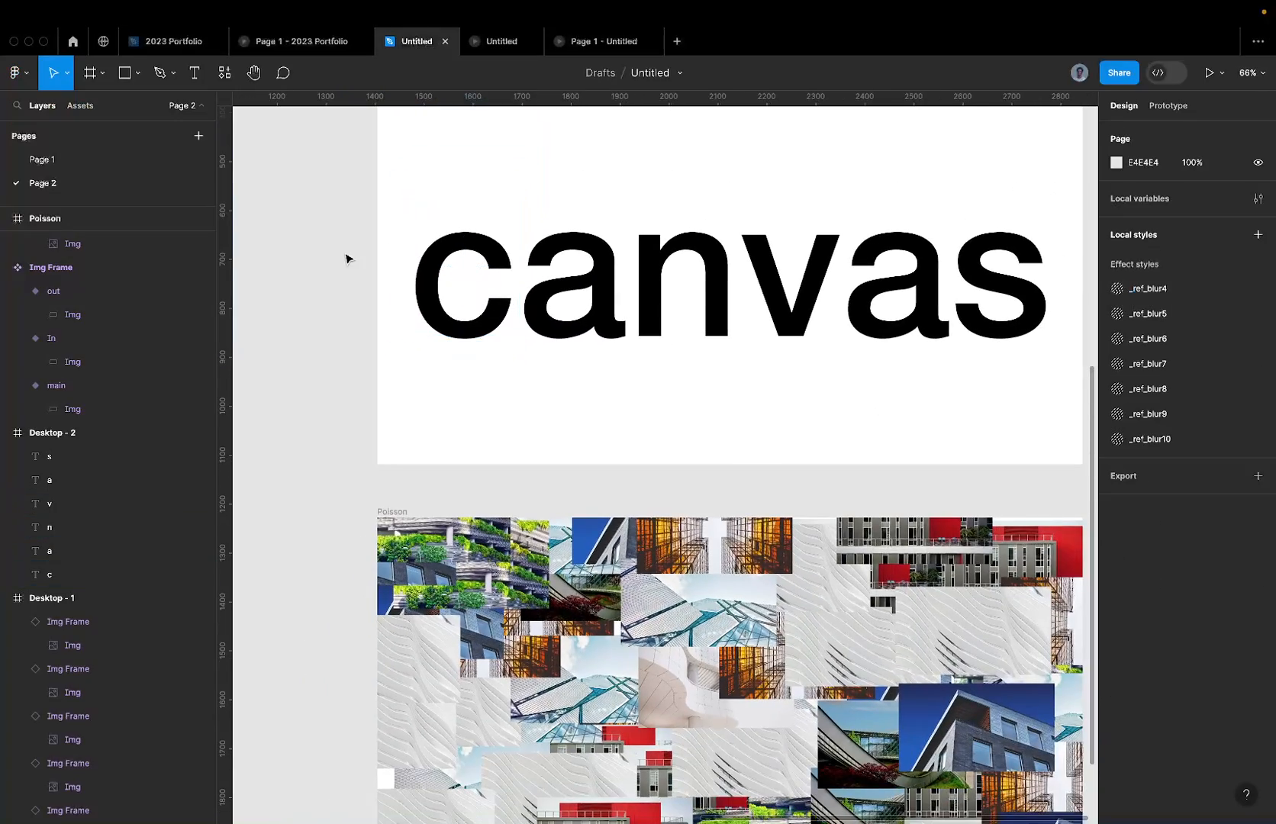
left_click_drag(347, 259, 645, 264)
left_click(568, 264)
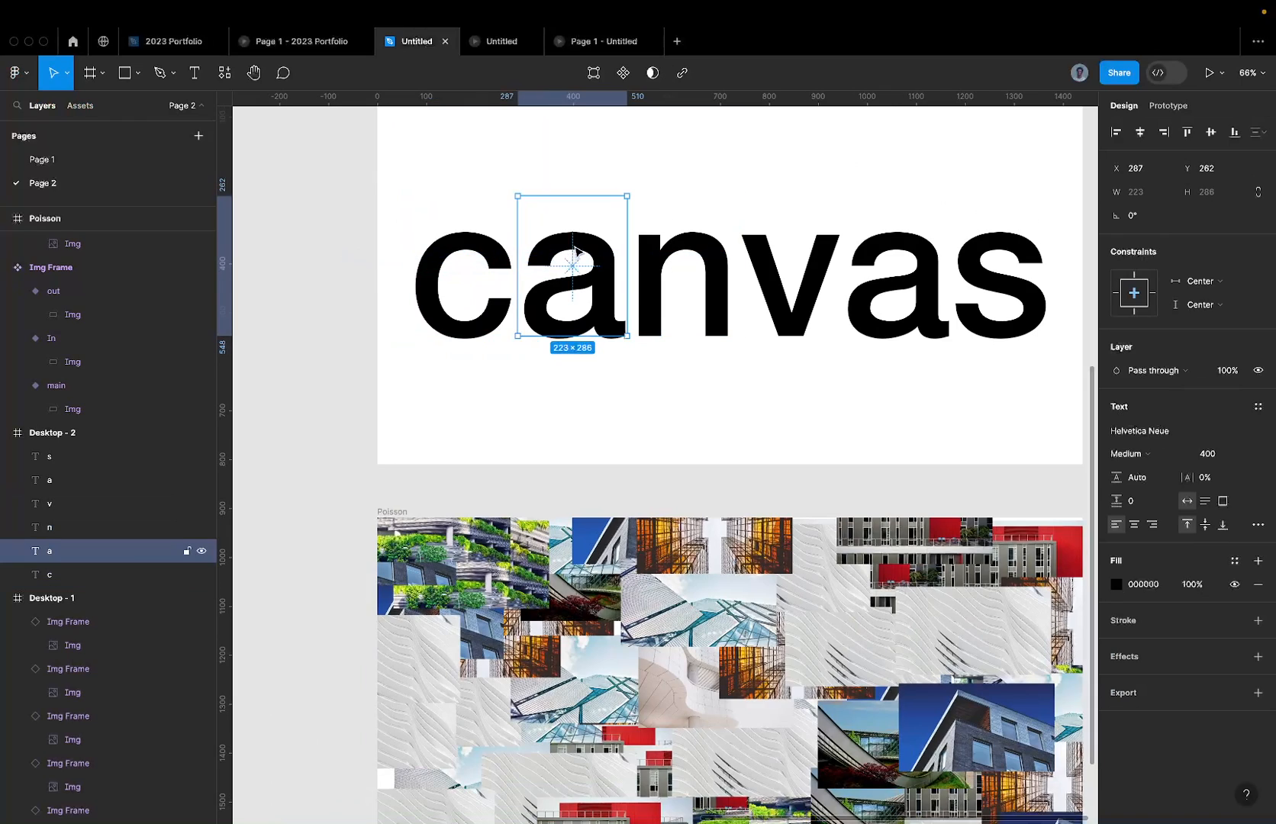
Step: Examine how the text bounds of the letter c in Desktop - 2 fit its glyph, especially along the baseline
left_click(508, 259)
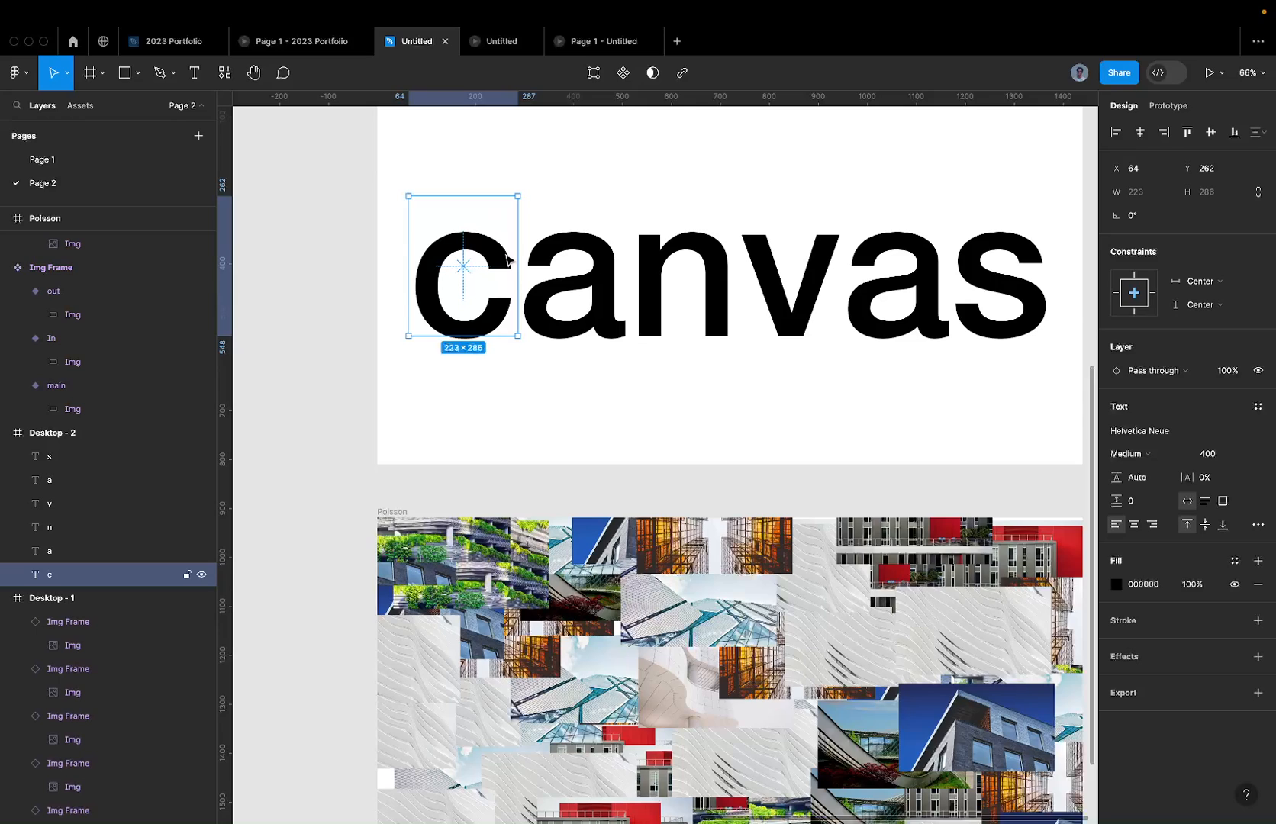
scroll(508, 260, "up", 3)
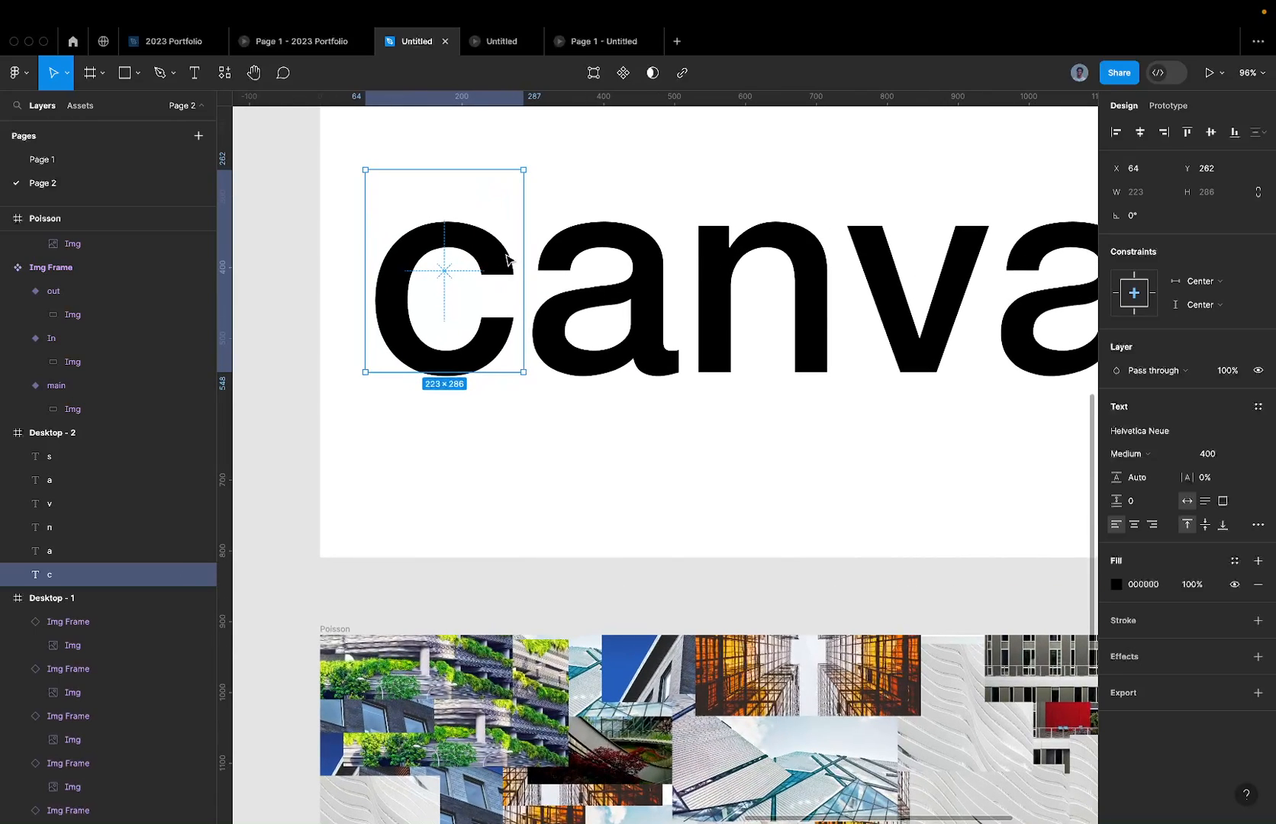
scroll(448, 366, "up", 5)
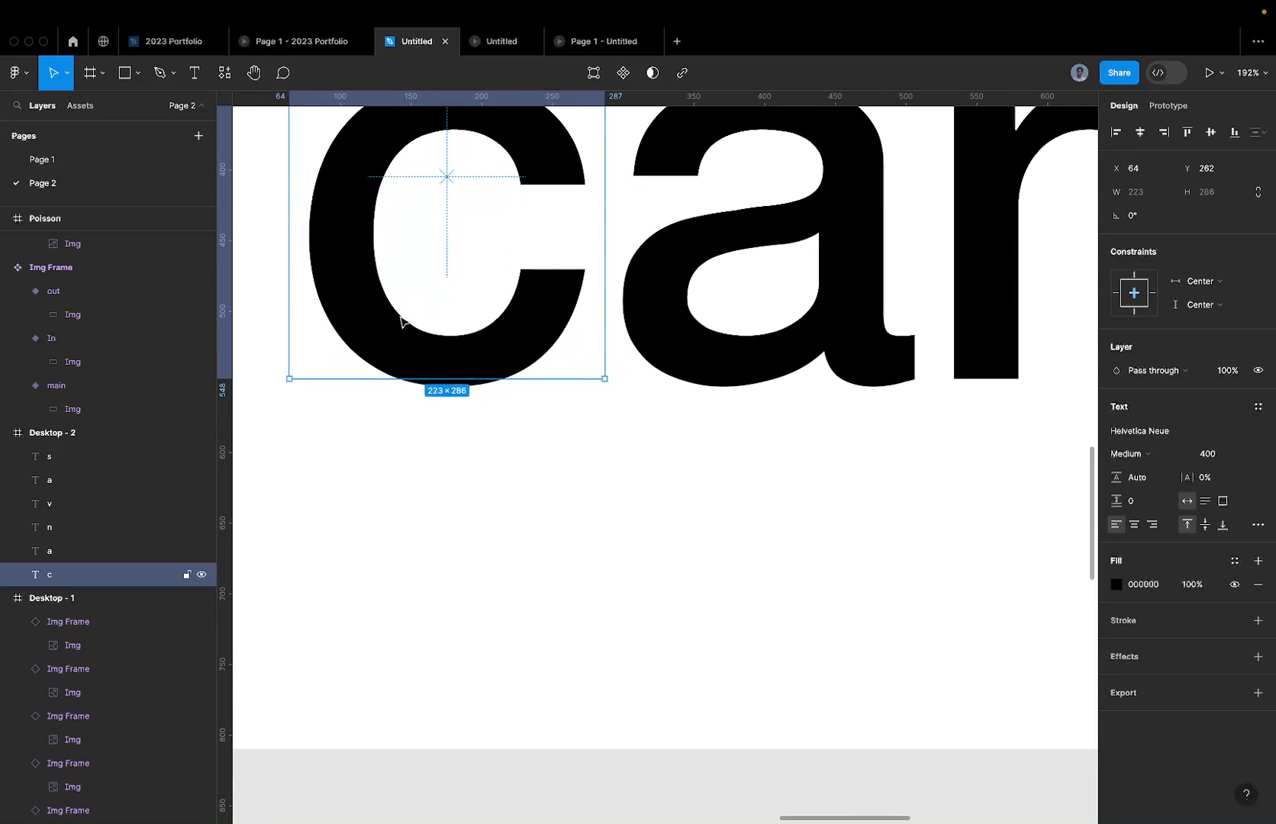
scroll(402, 321, "up", 3)
scroll(402, 320, "left", 2)
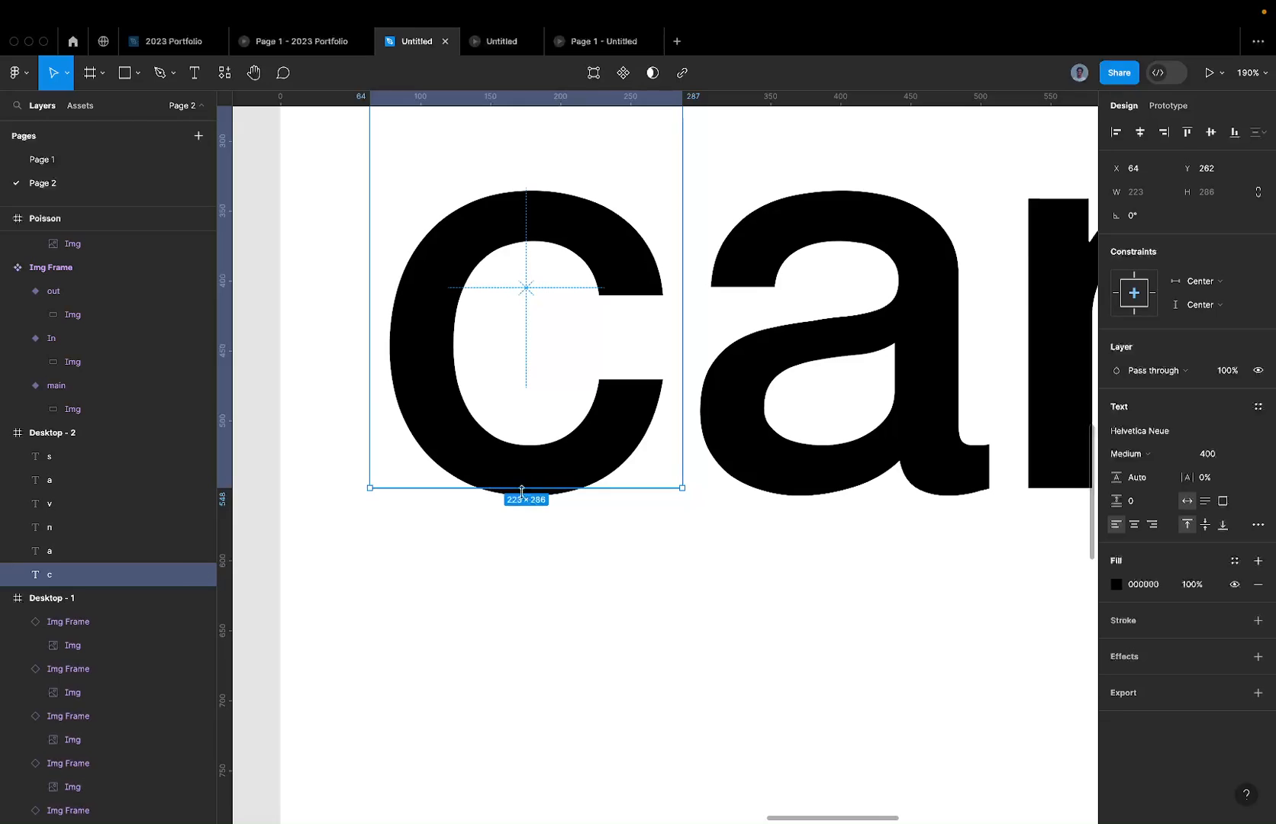
scroll(542, 509, "up", 3)
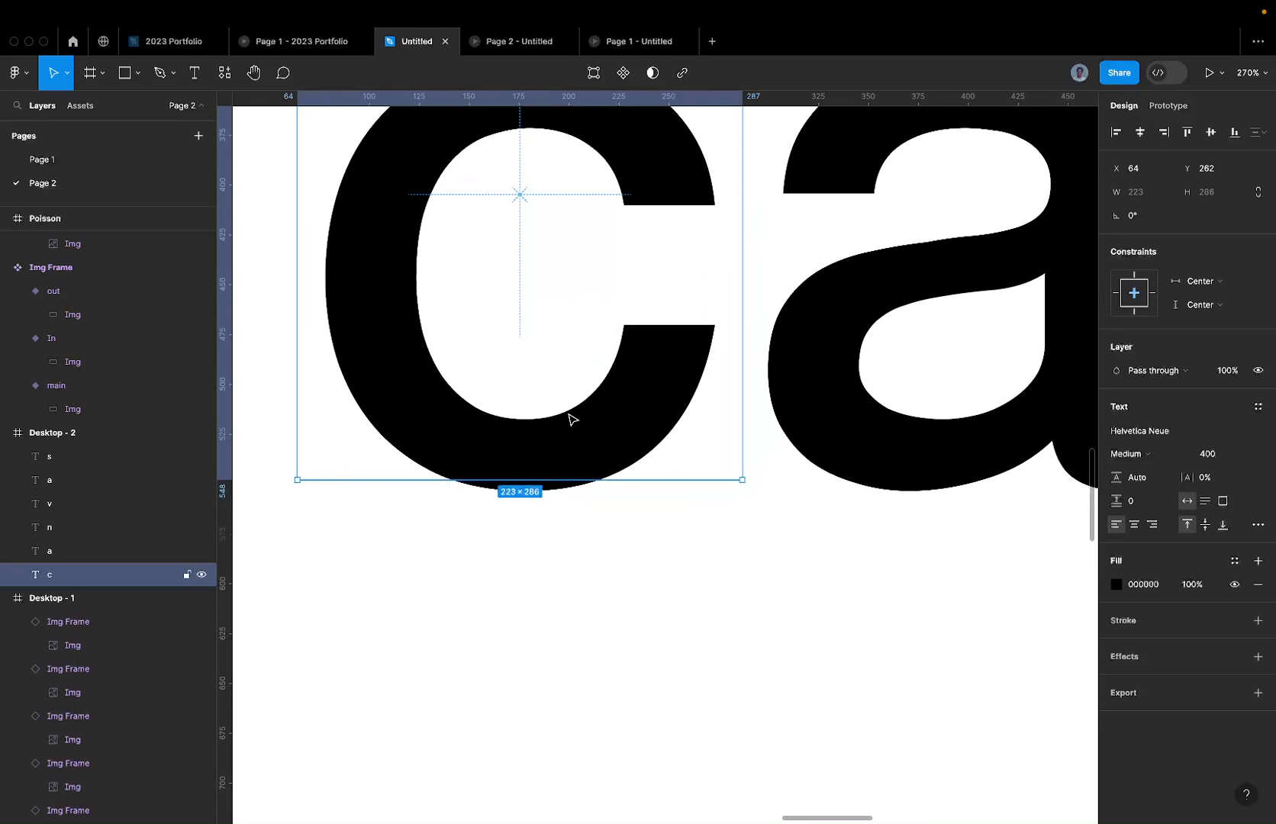
scroll(607, 412, "up", 1)
scroll(607, 413, "right", 1)
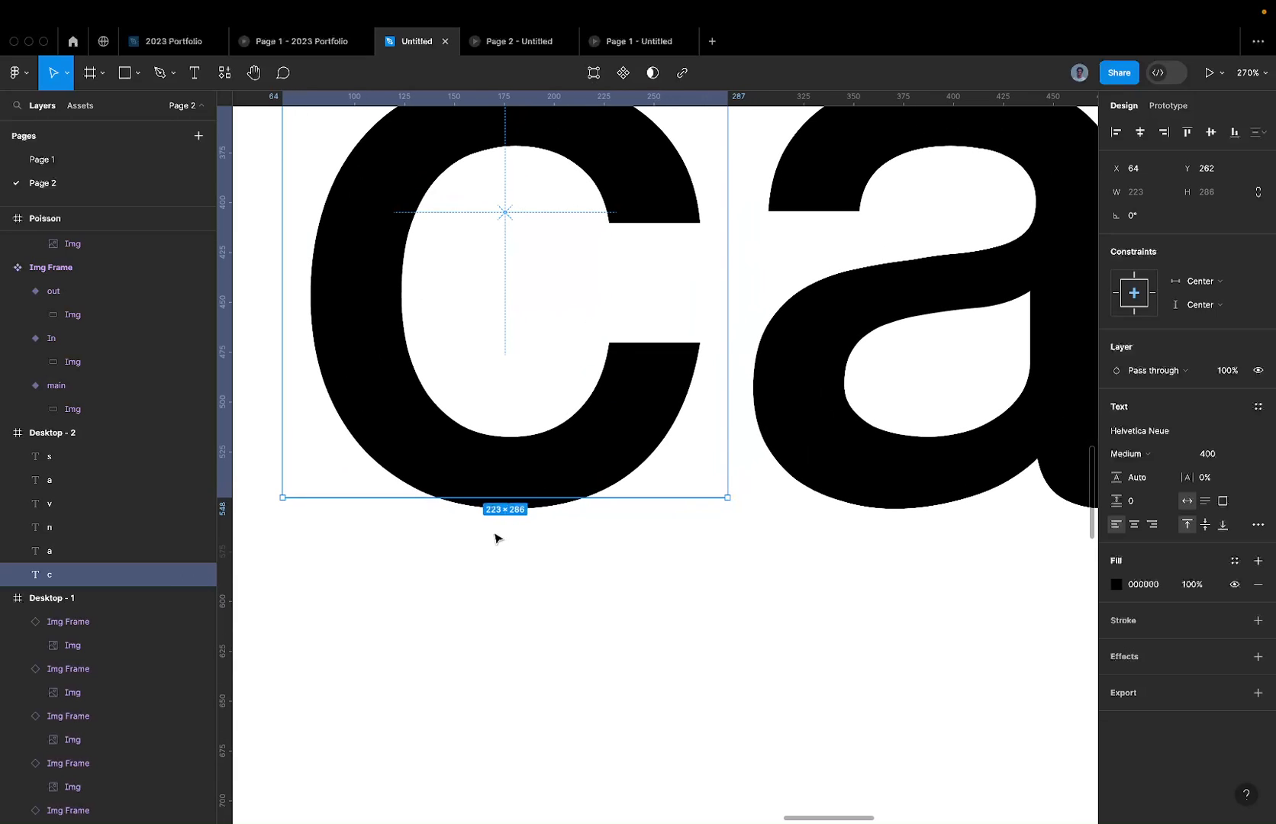
scroll(489, 508, "up", 5)
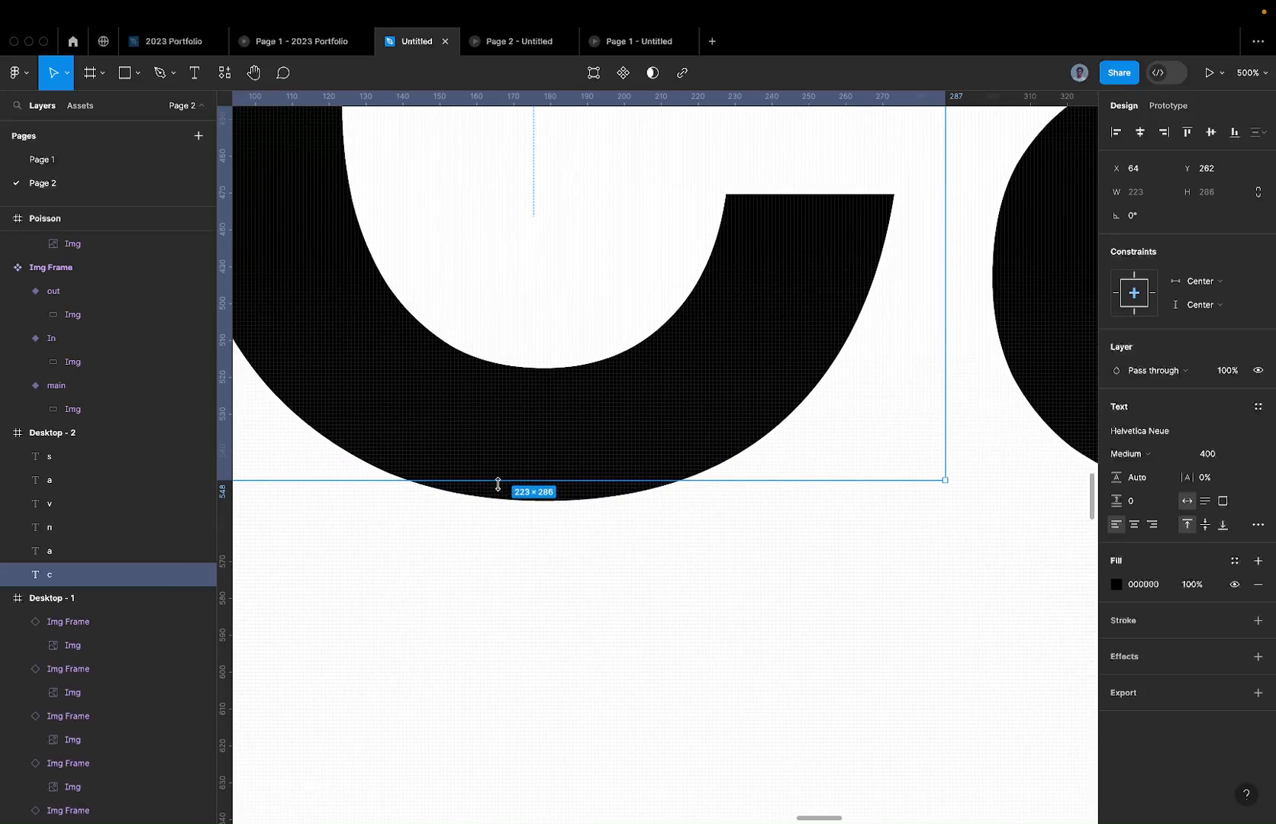
scroll(496, 498, "down", 10)
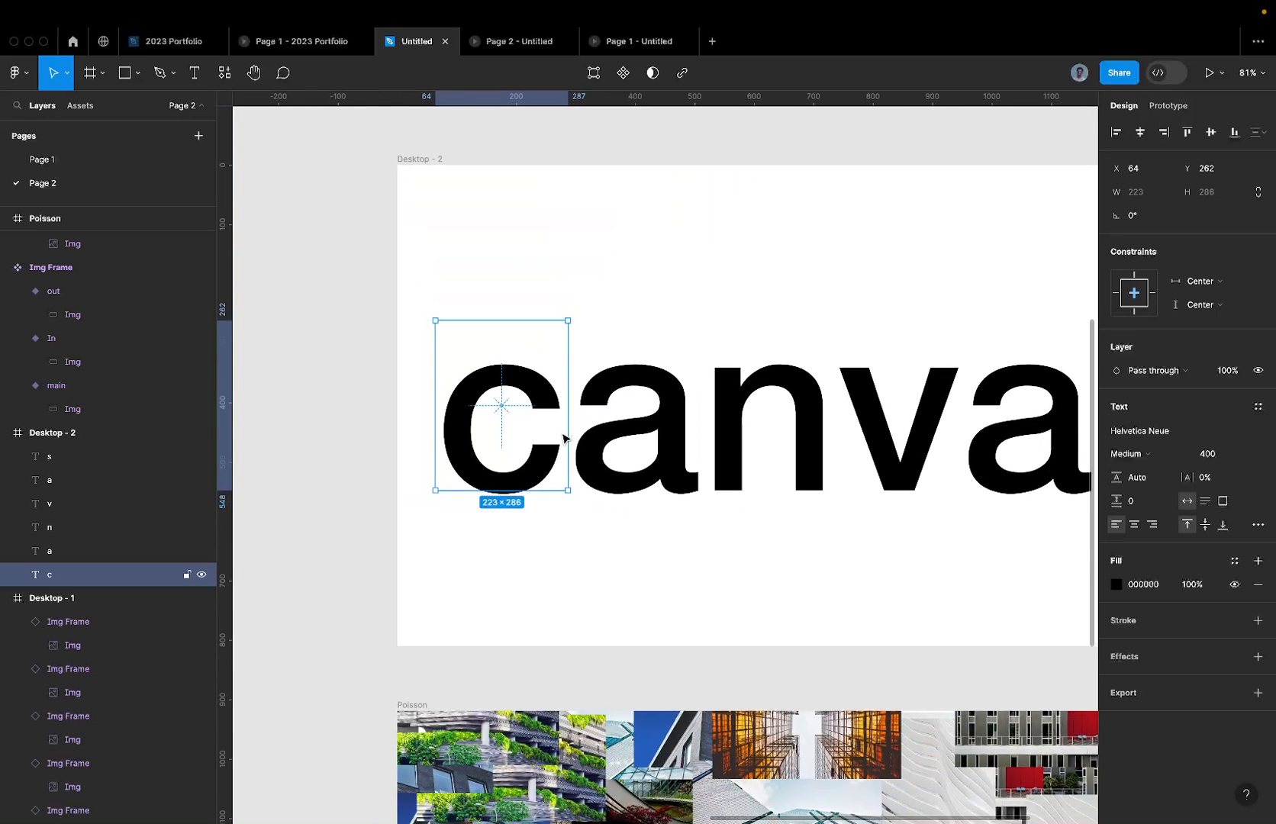
scroll(564, 438, "up", 1)
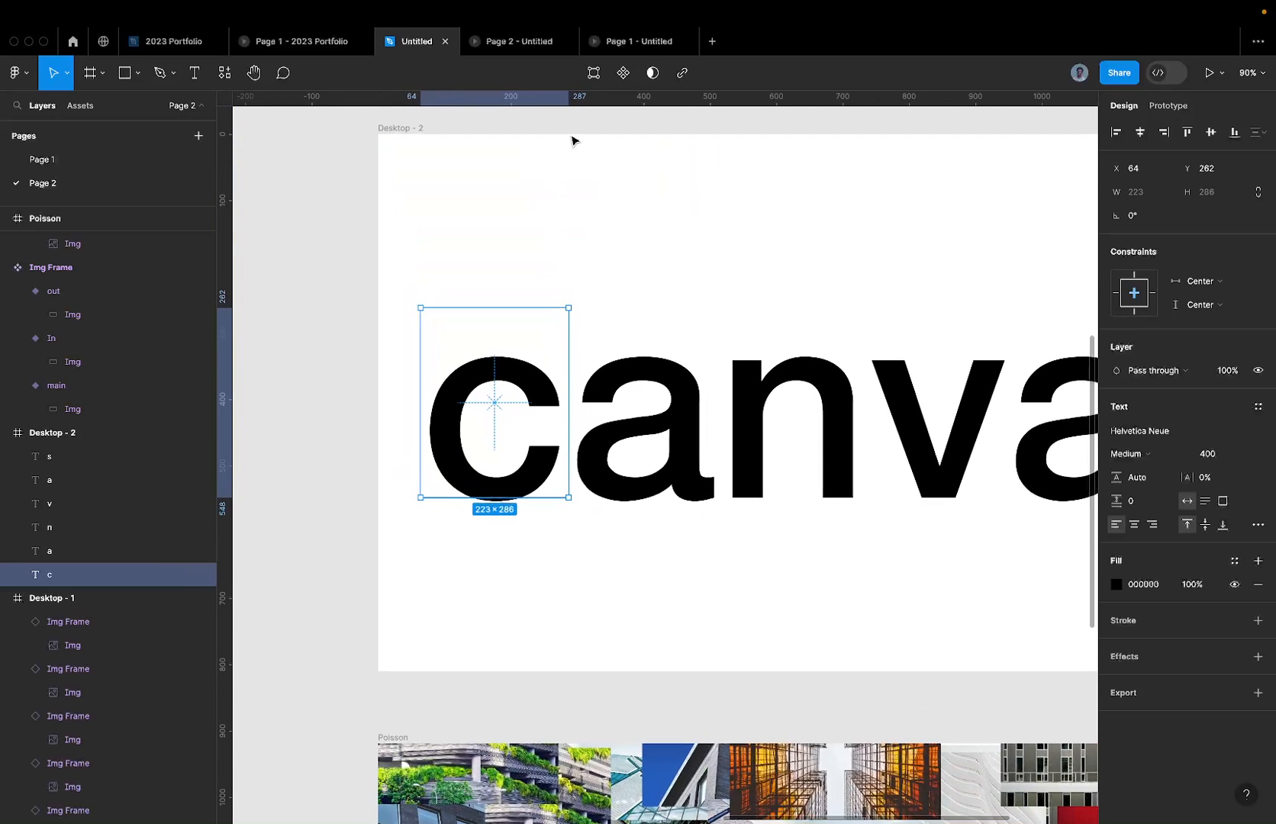
Step: Convert all six letter text layers of the canvas wordmark in Desktop - 2 into separate outlined vectors
right_click(527, 379)
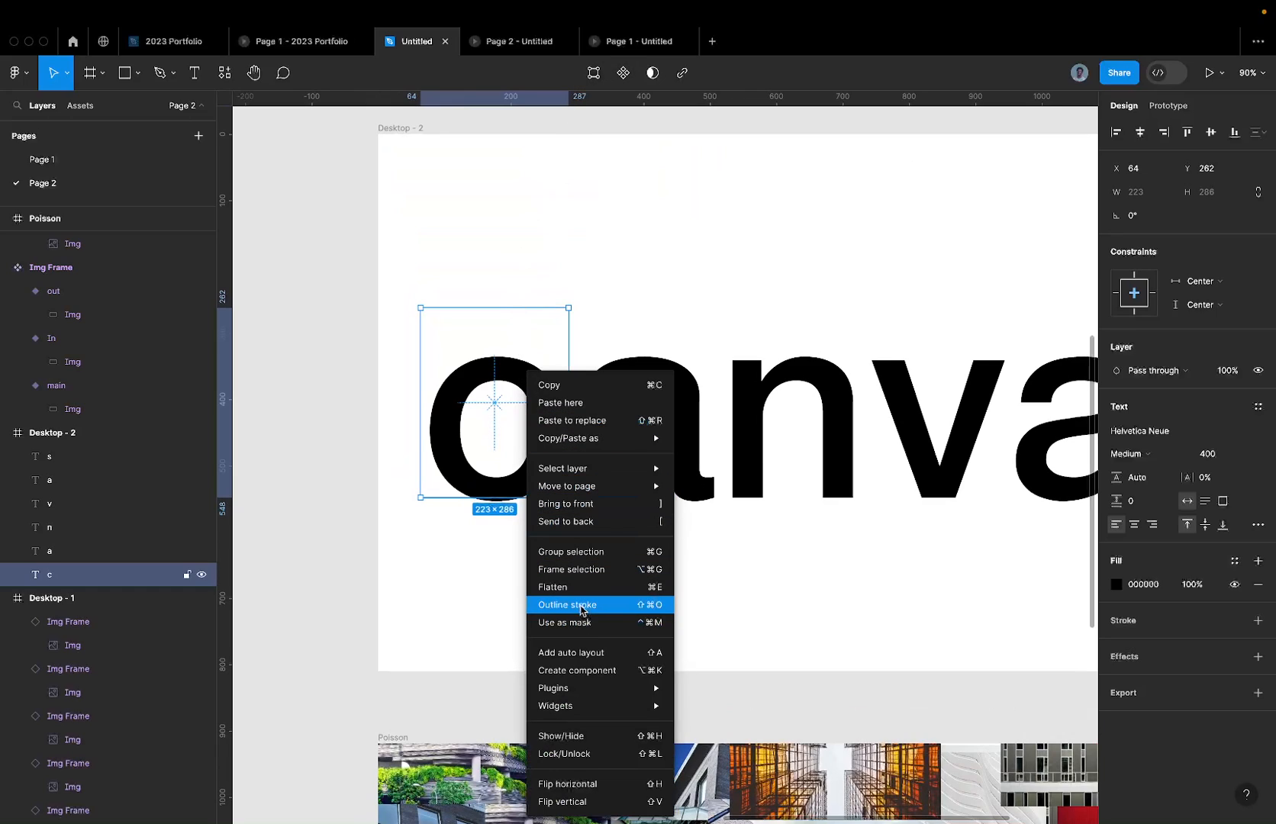
left_click(418, 467)
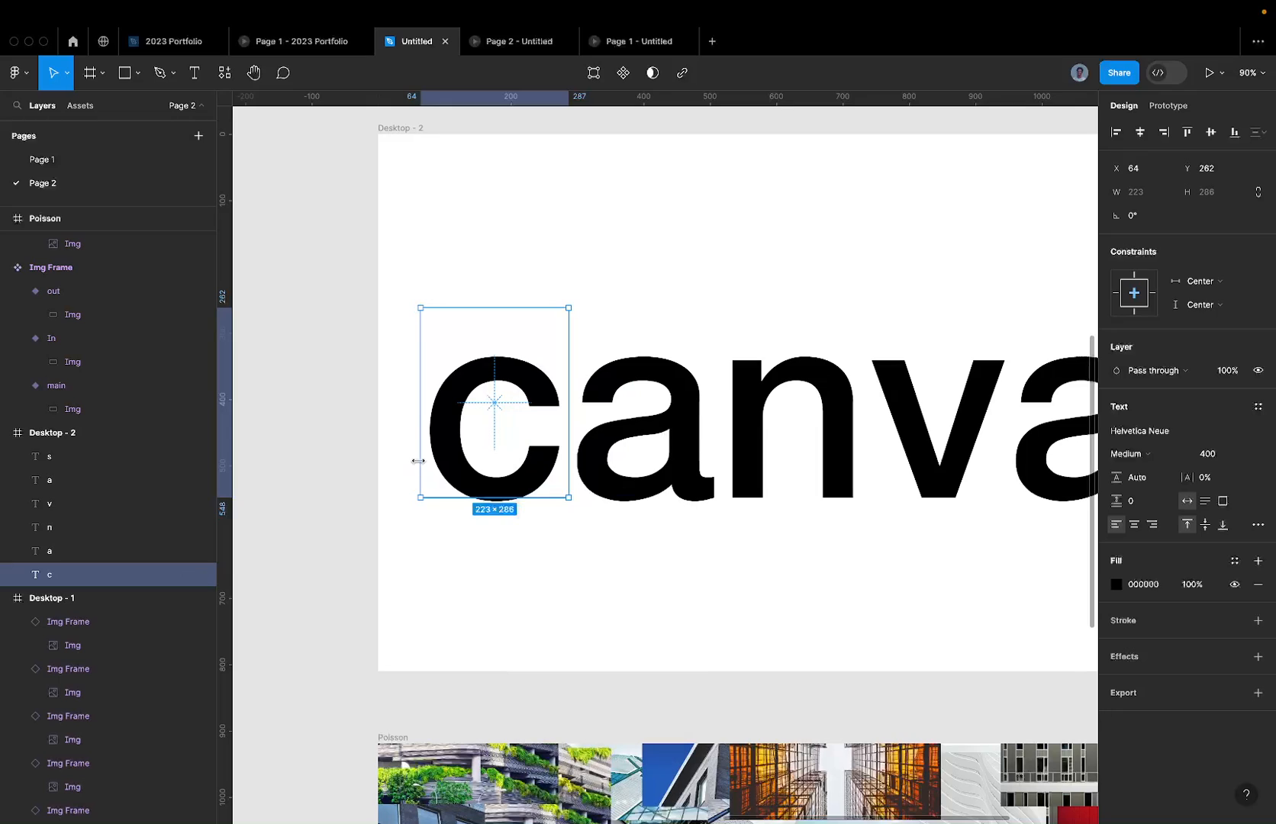
left_click_drag(374, 442, 827, 405)
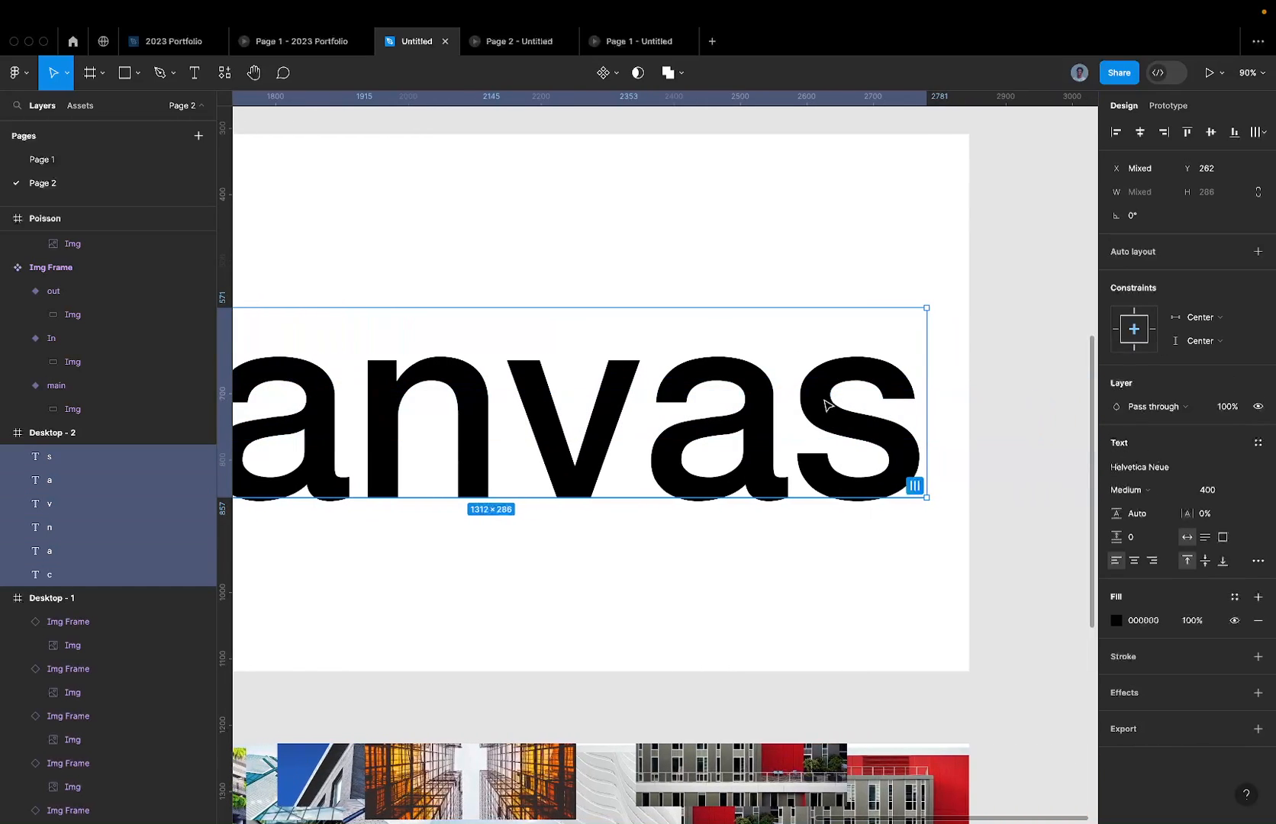
right_click(831, 396)
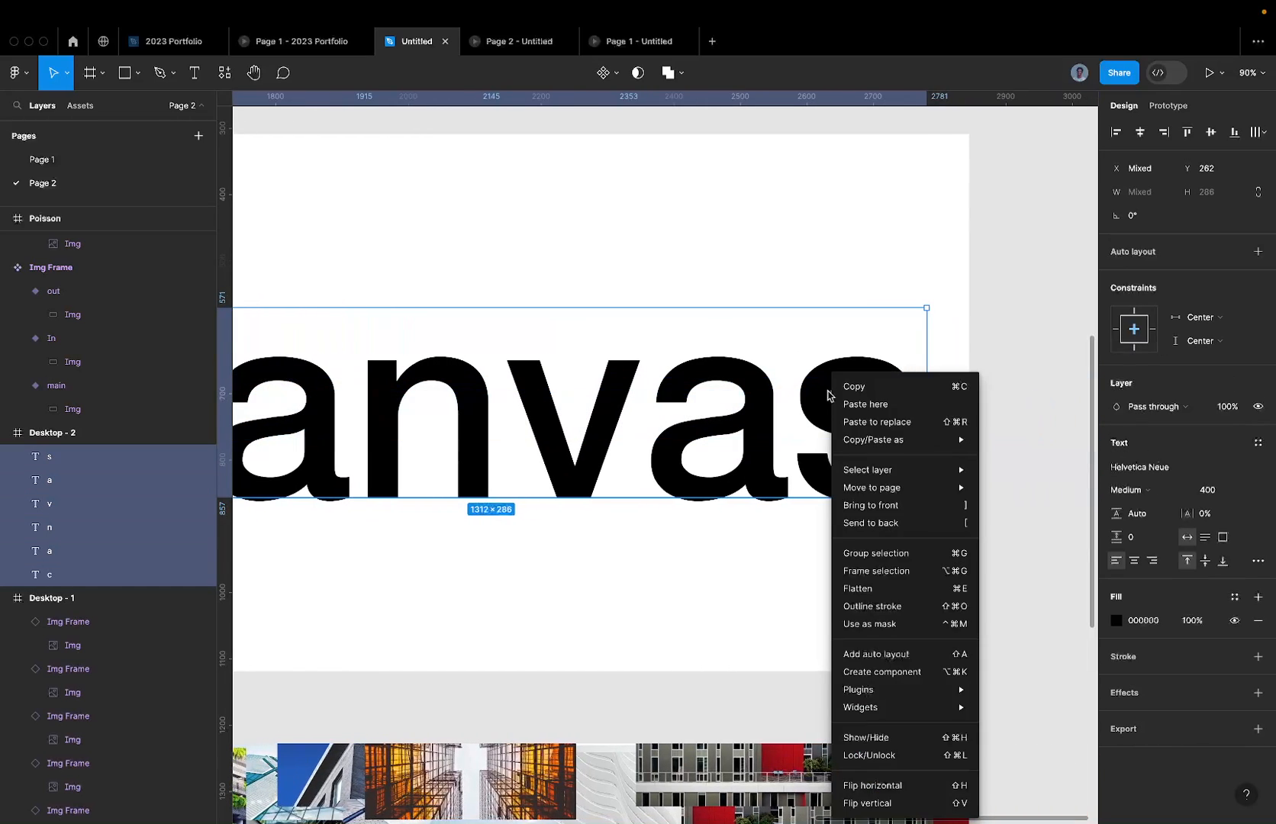
left_click(877, 606)
scroll(797, 548, "down", 5)
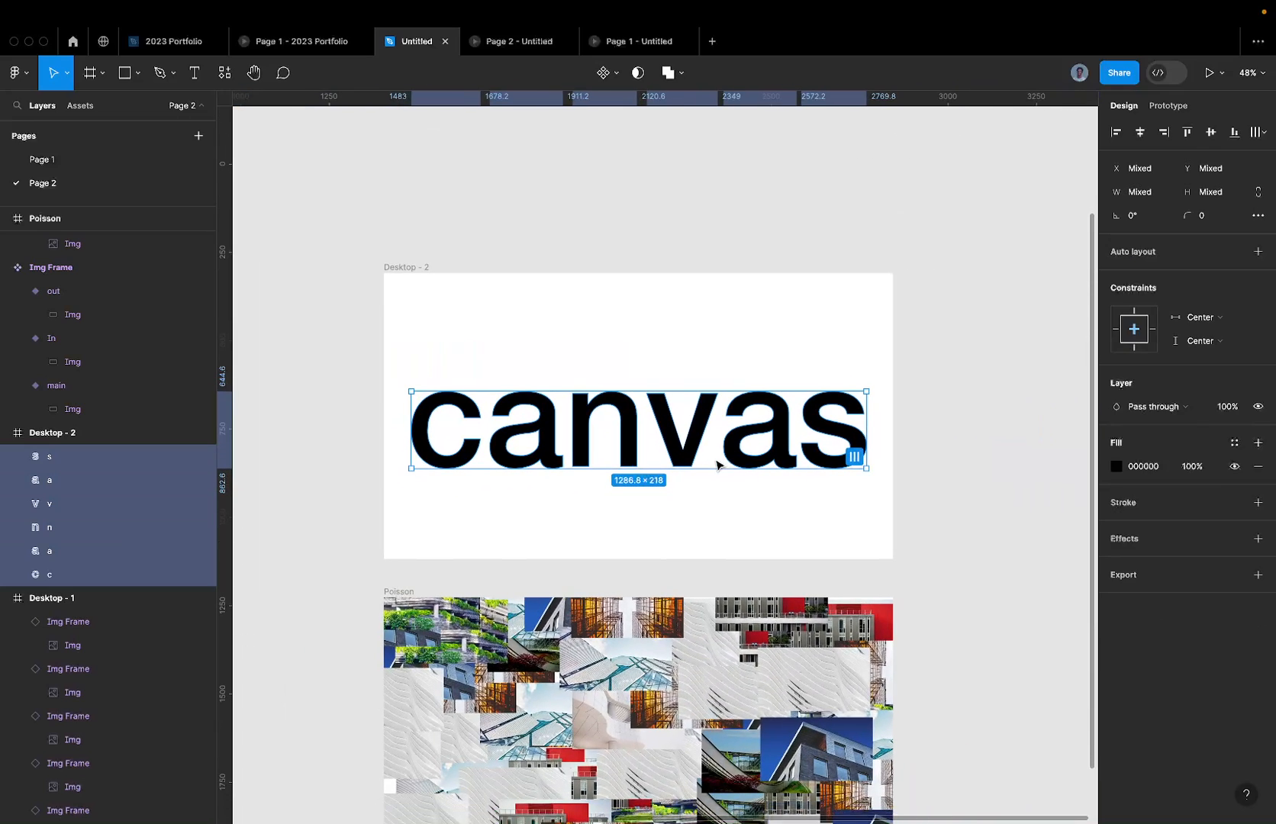
Step: Undo the outlining to try merging the letters into a single vector, and restore the separately outlined letters
key("super+z")
right_click(576, 436)
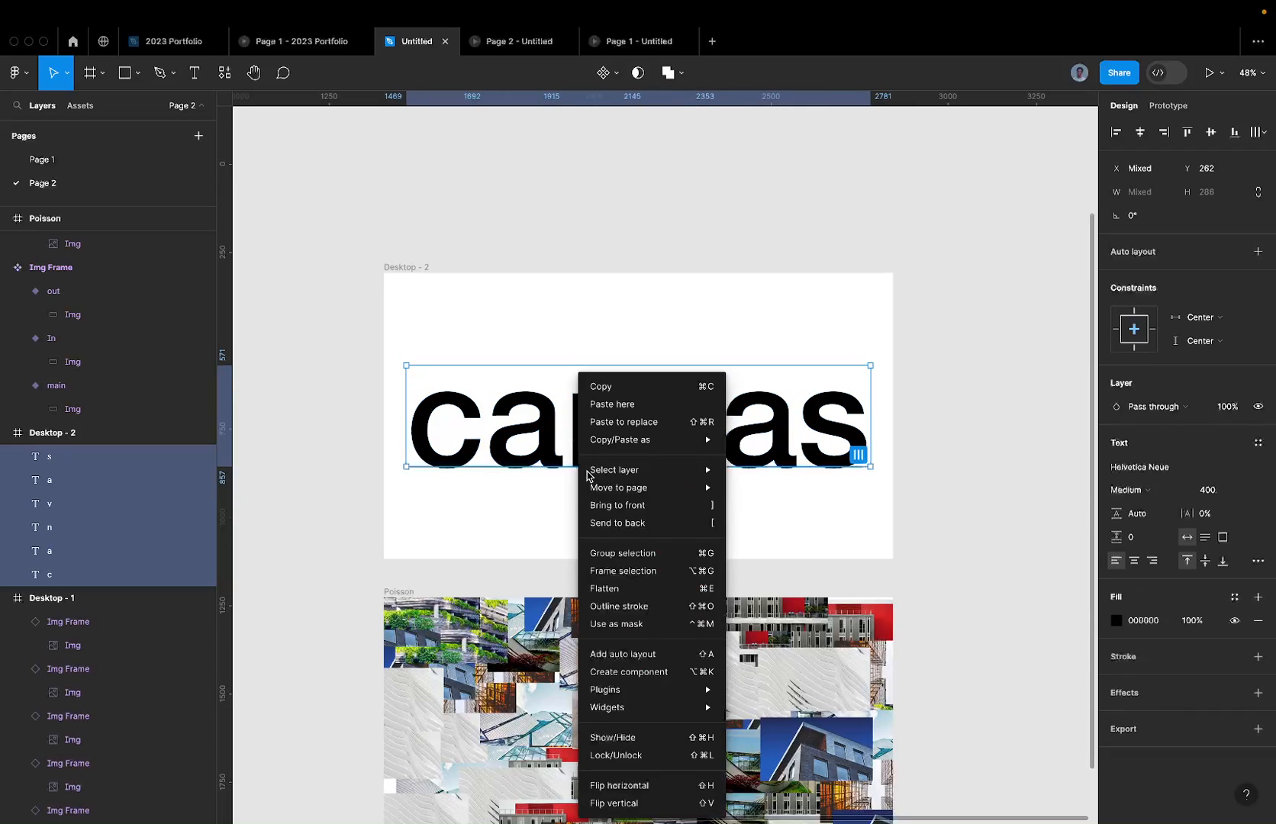
left_click(619, 604)
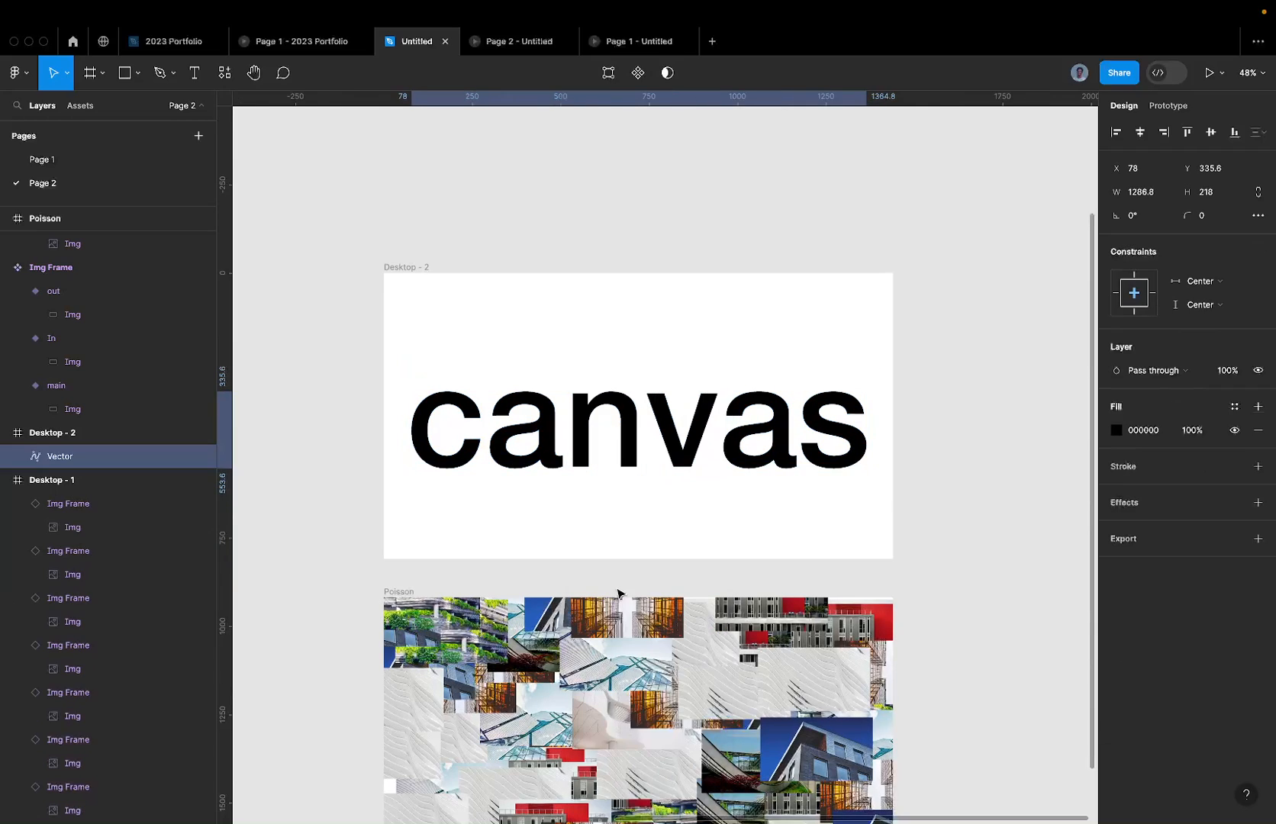
key("super+z")
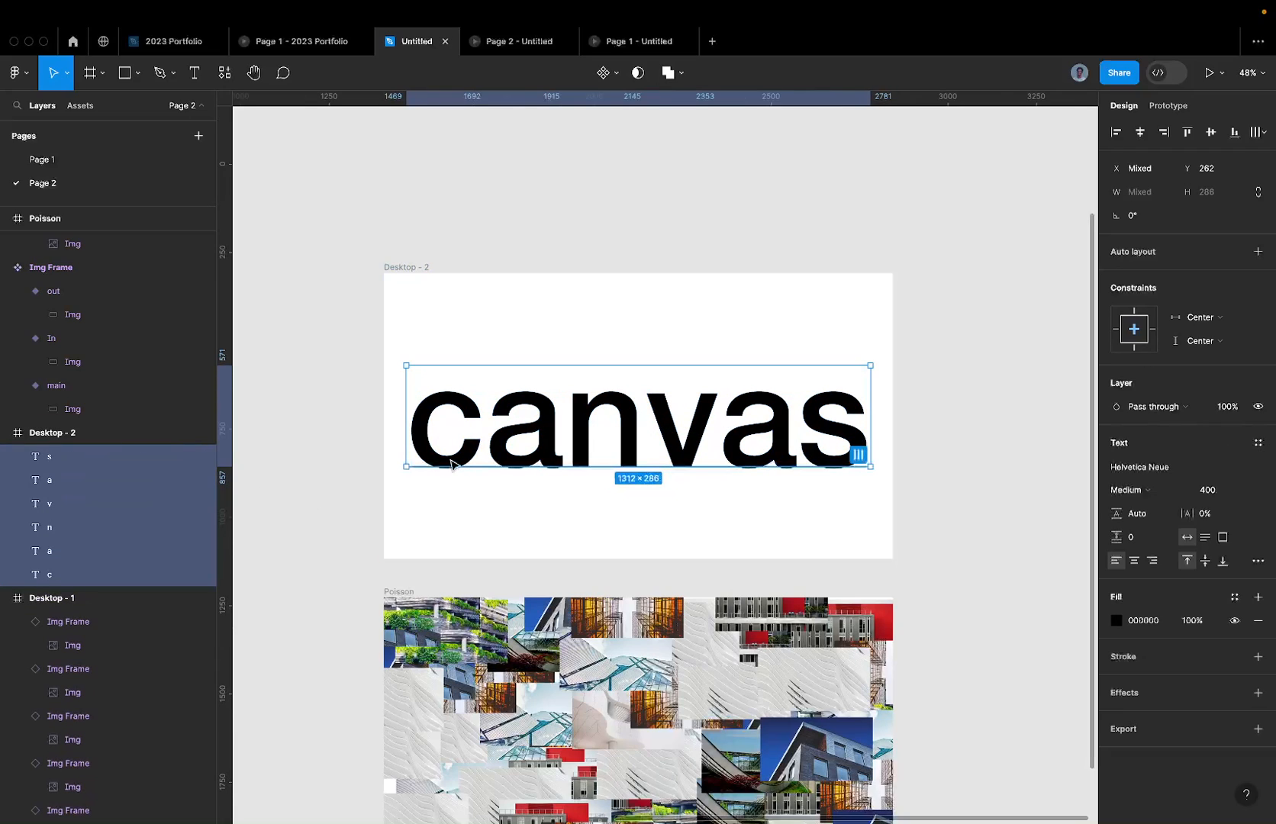
right_click(525, 441)
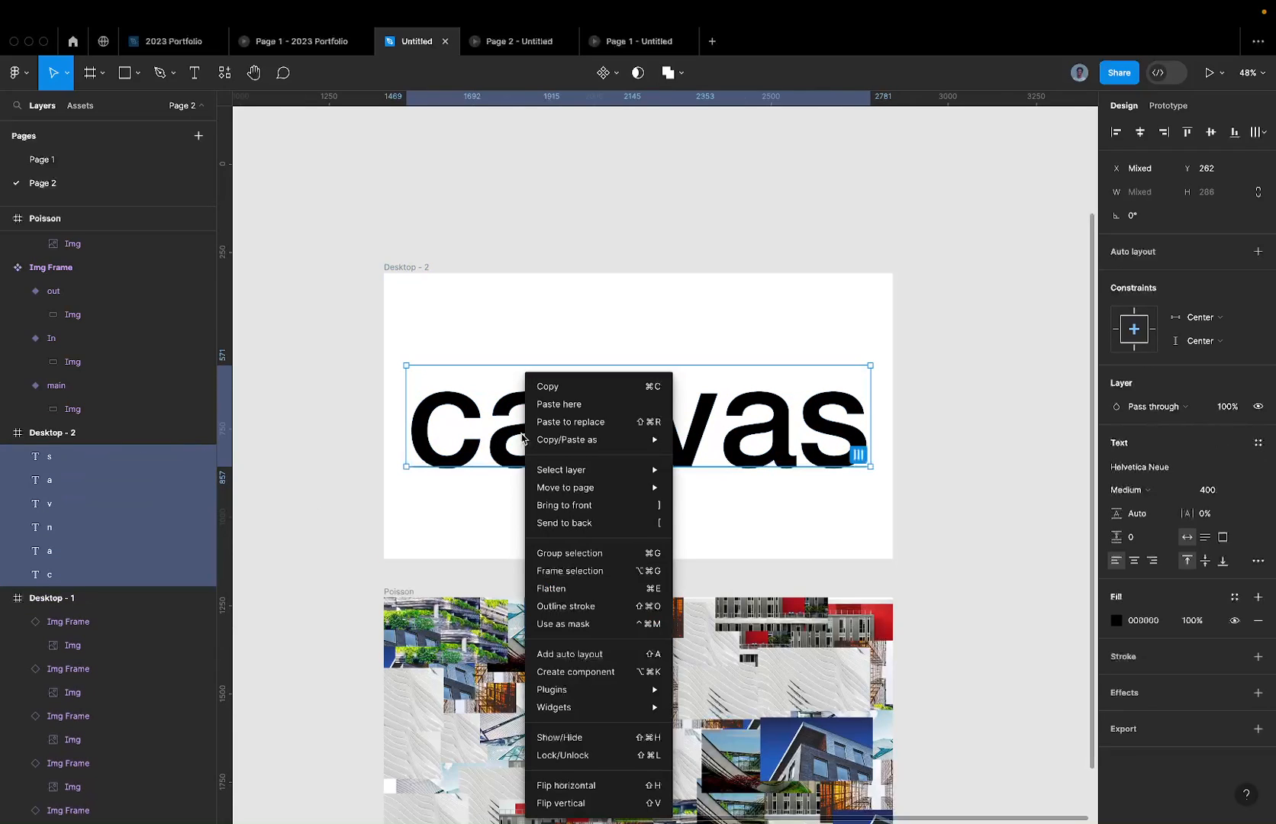
left_click(602, 605)
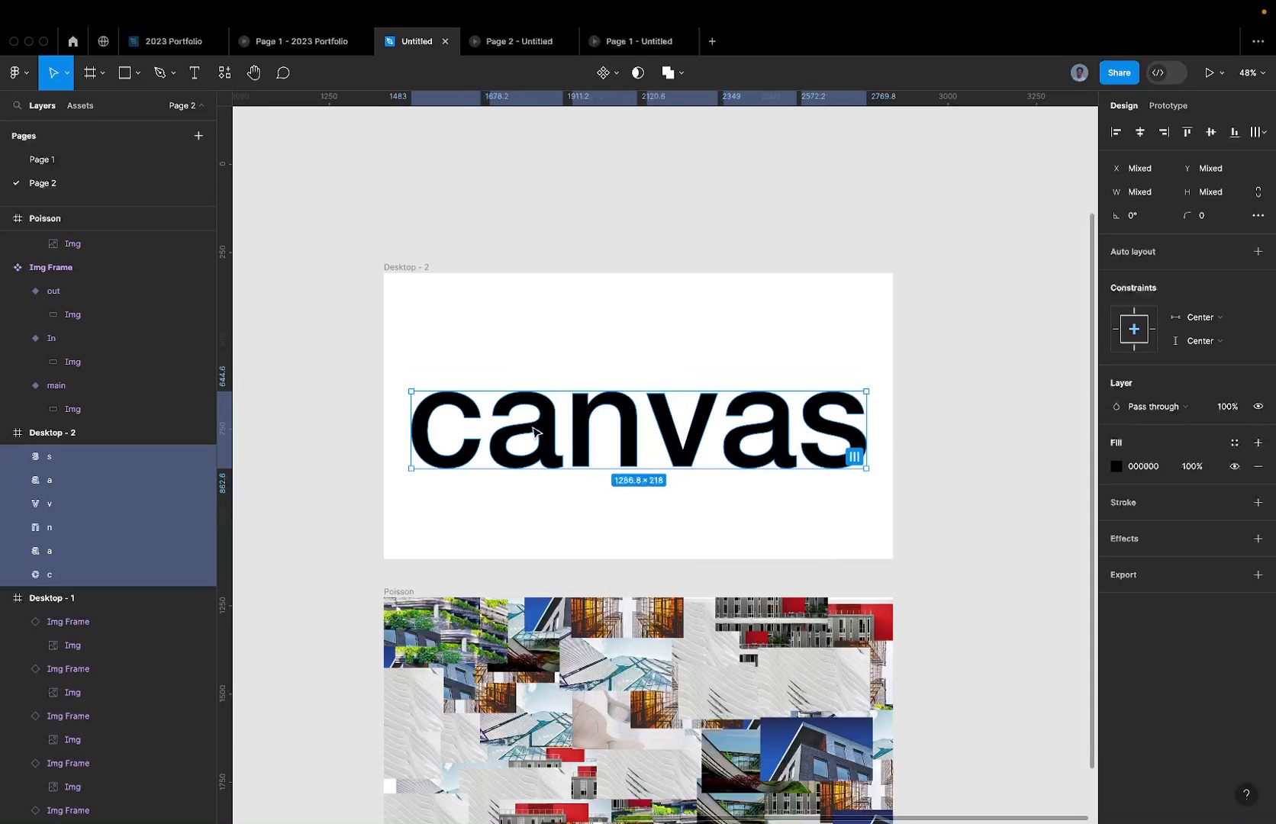
Step: Examine how the bounds fit the outlined canvas letters, especially around the top edge of the c
scroll(532, 432, "up", 5)
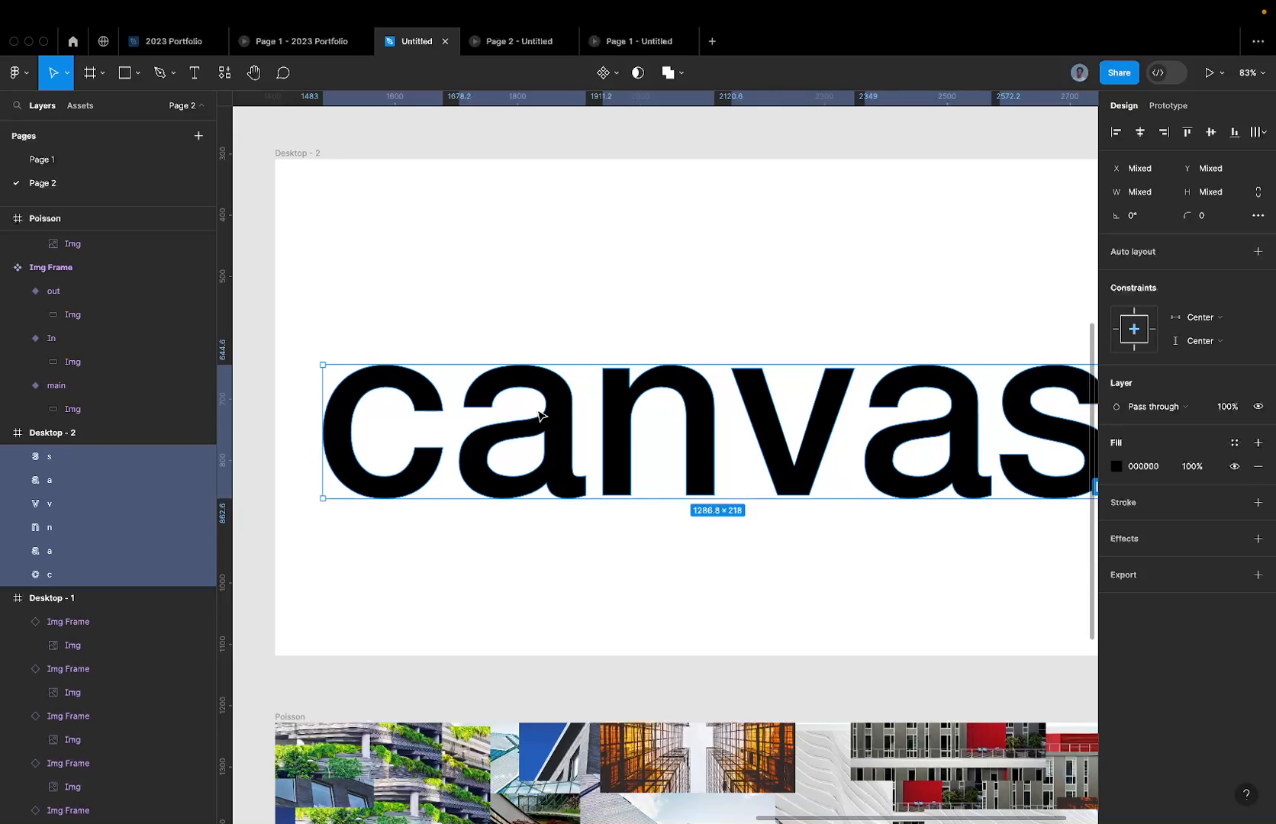
scroll(539, 415, "down", 3)
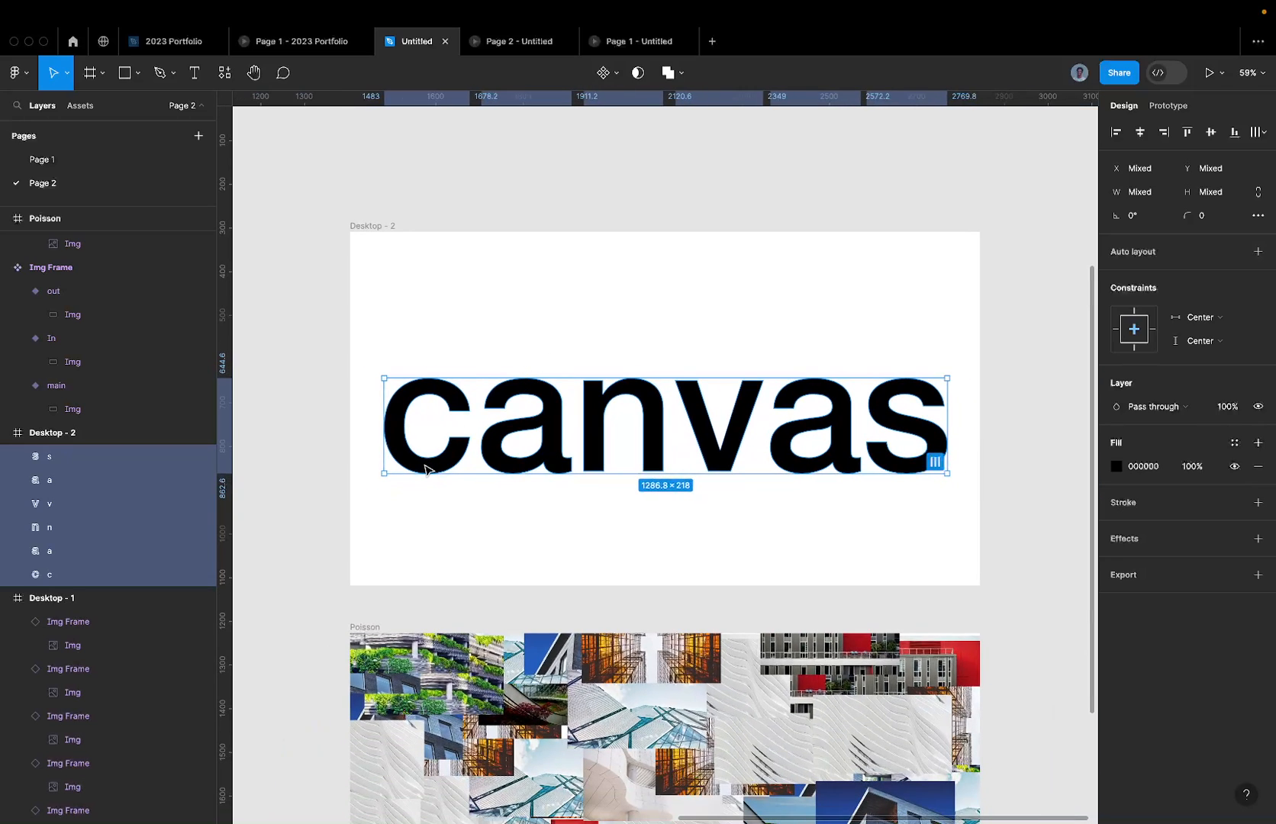
scroll(426, 469, "up", 5)
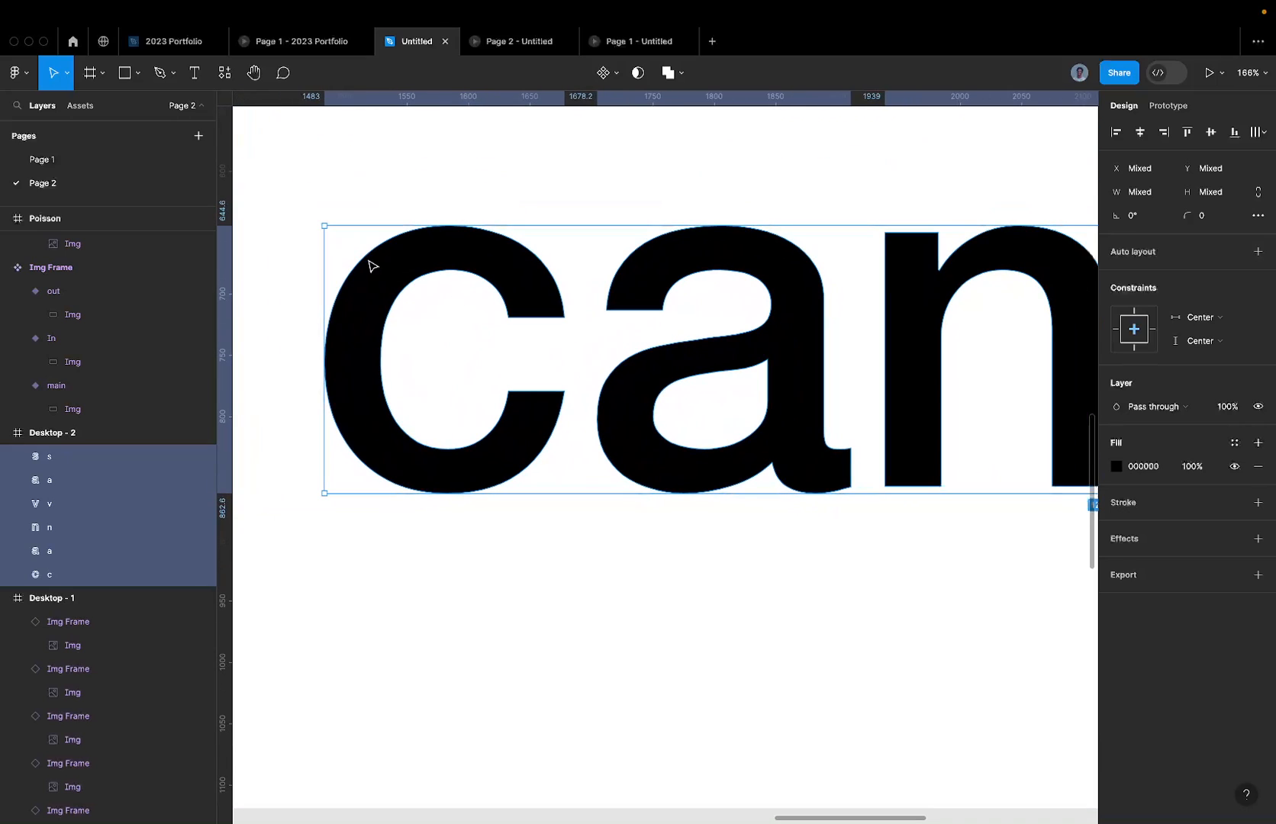
scroll(369, 262, "right", 1)
scroll(314, 214, "up", 2)
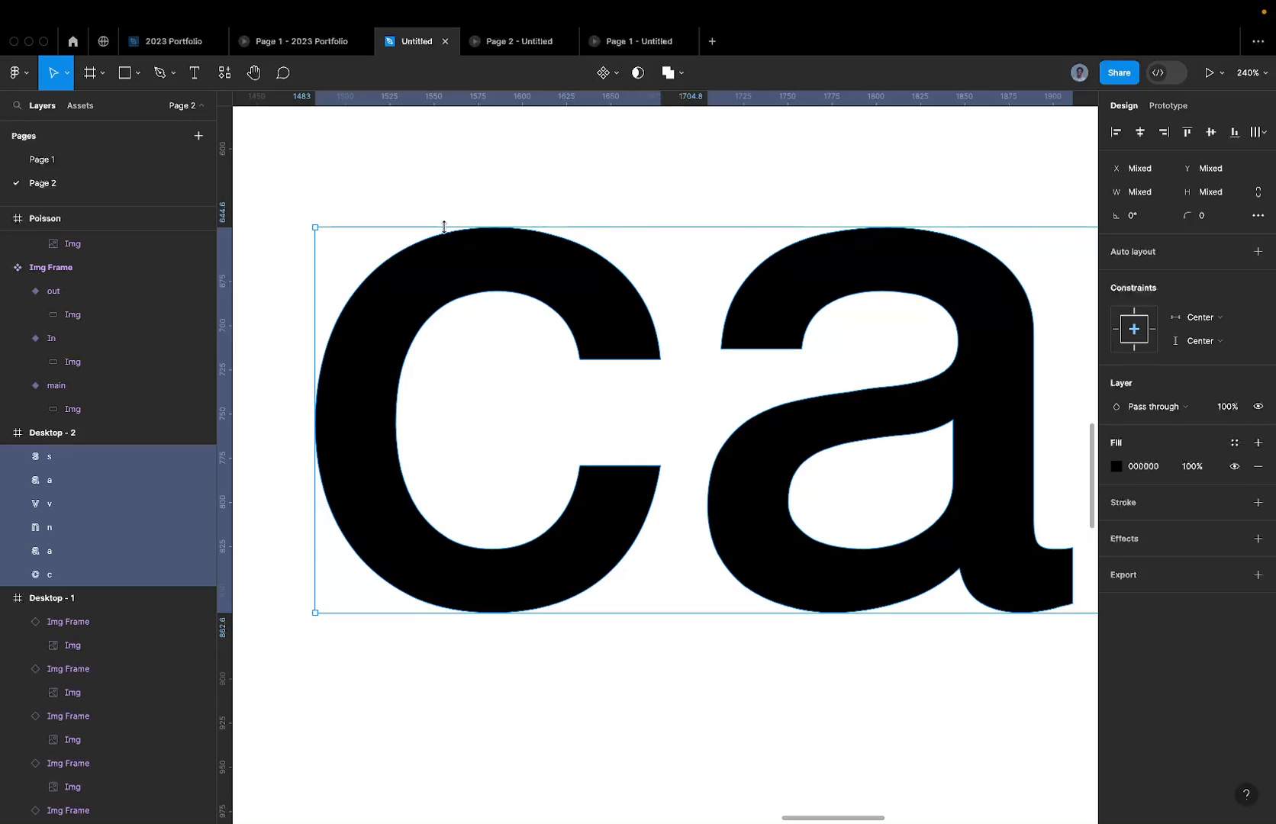
scroll(504, 221, "up", 3)
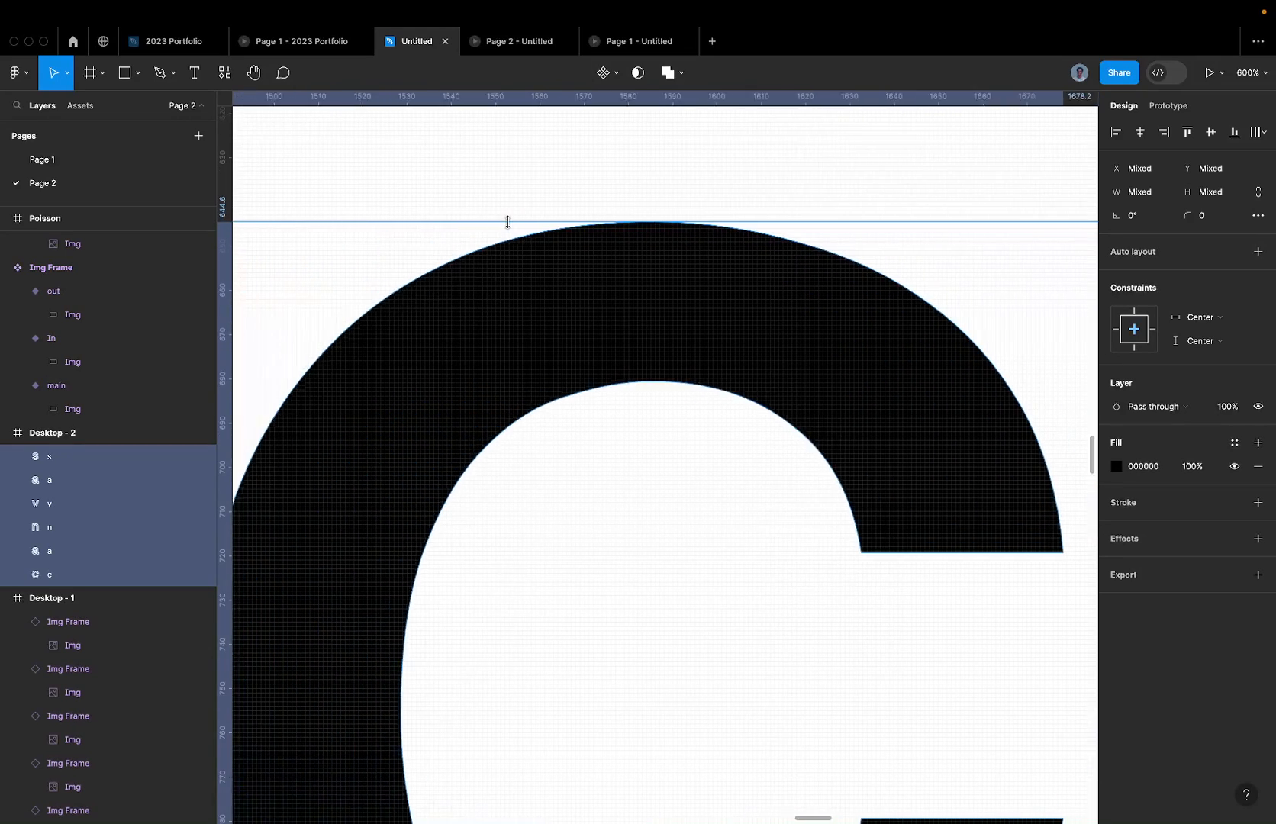
scroll(506, 219, "down", 4)
scroll(609, 279, "right", 3)
scroll(609, 278, "down", 6)
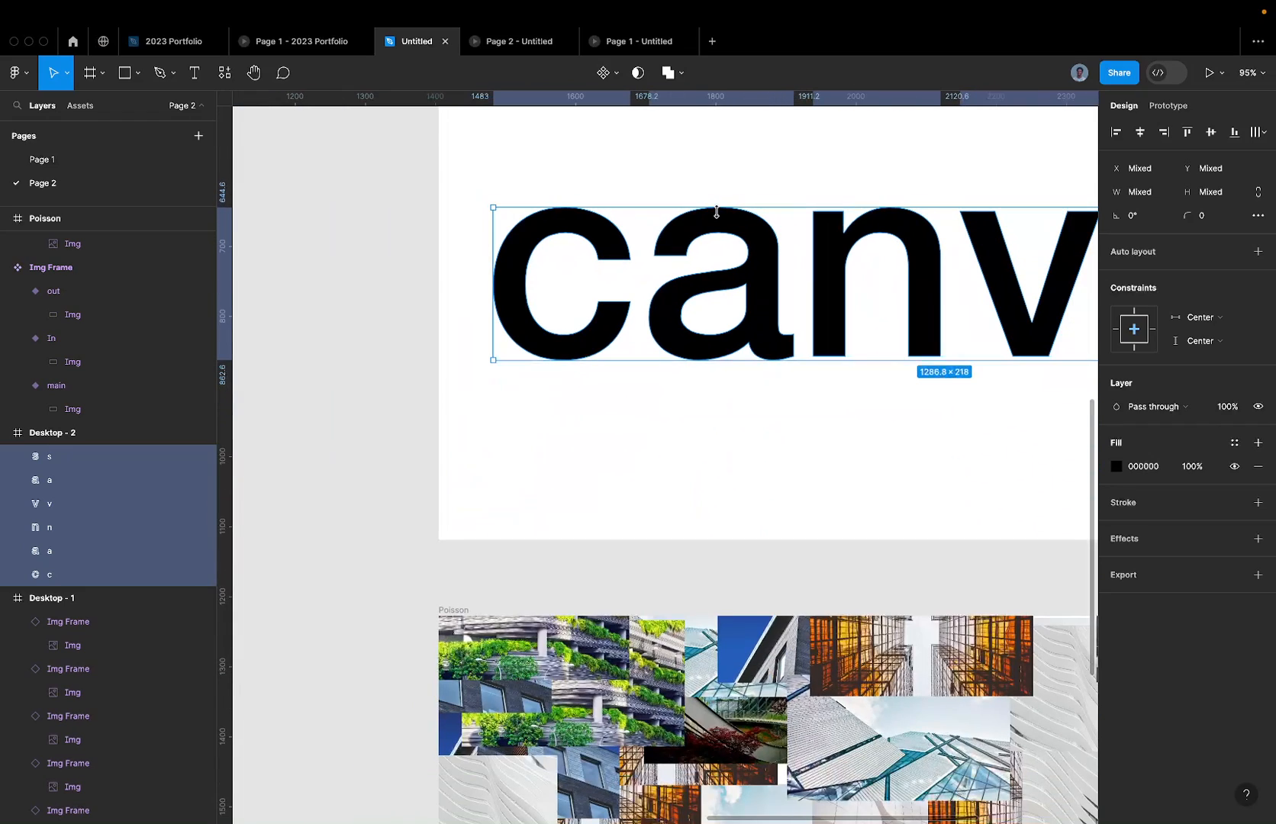
scroll(603, 237, "right", 3)
scroll(603, 237, "up", 2)
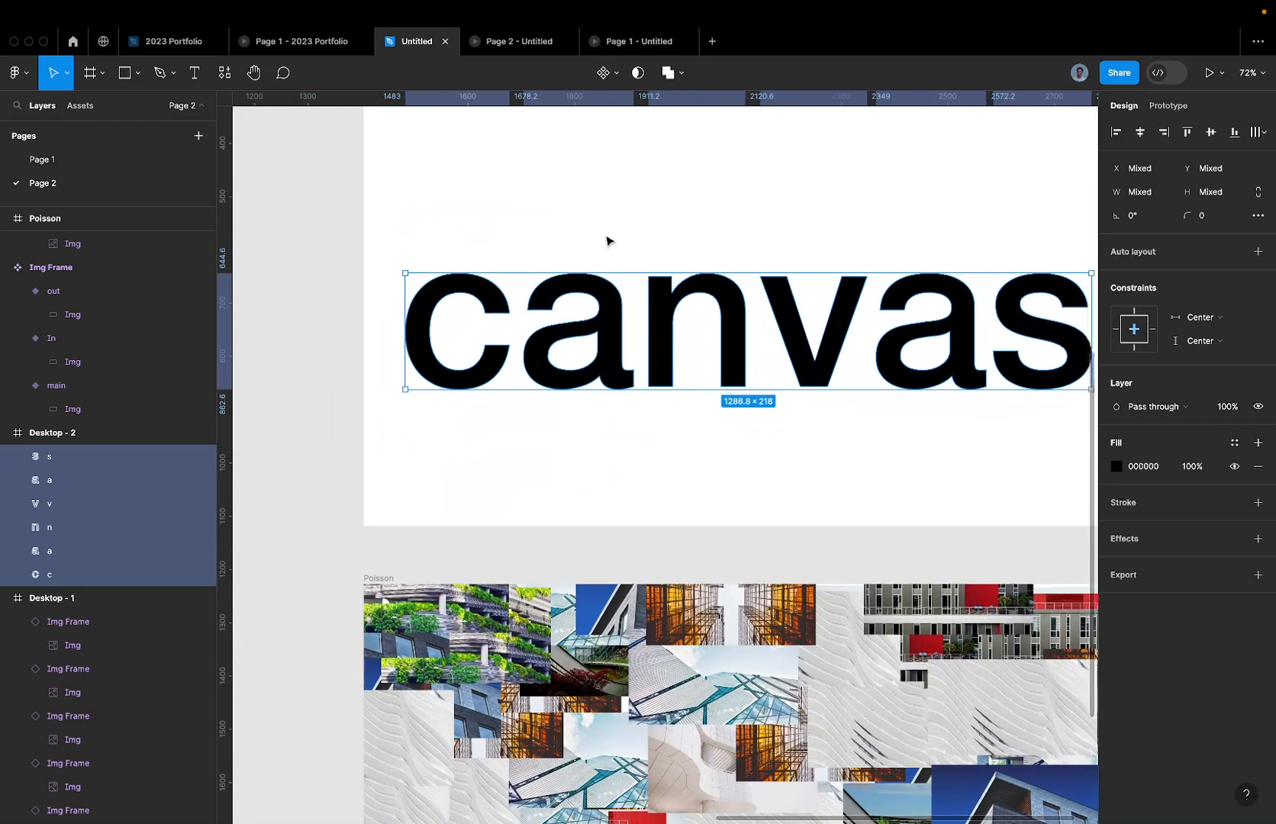
Step: Wrap the six outlined canvas letters in one frame inside Desktop - 2 and rename that frame Can
right_click(608, 327)
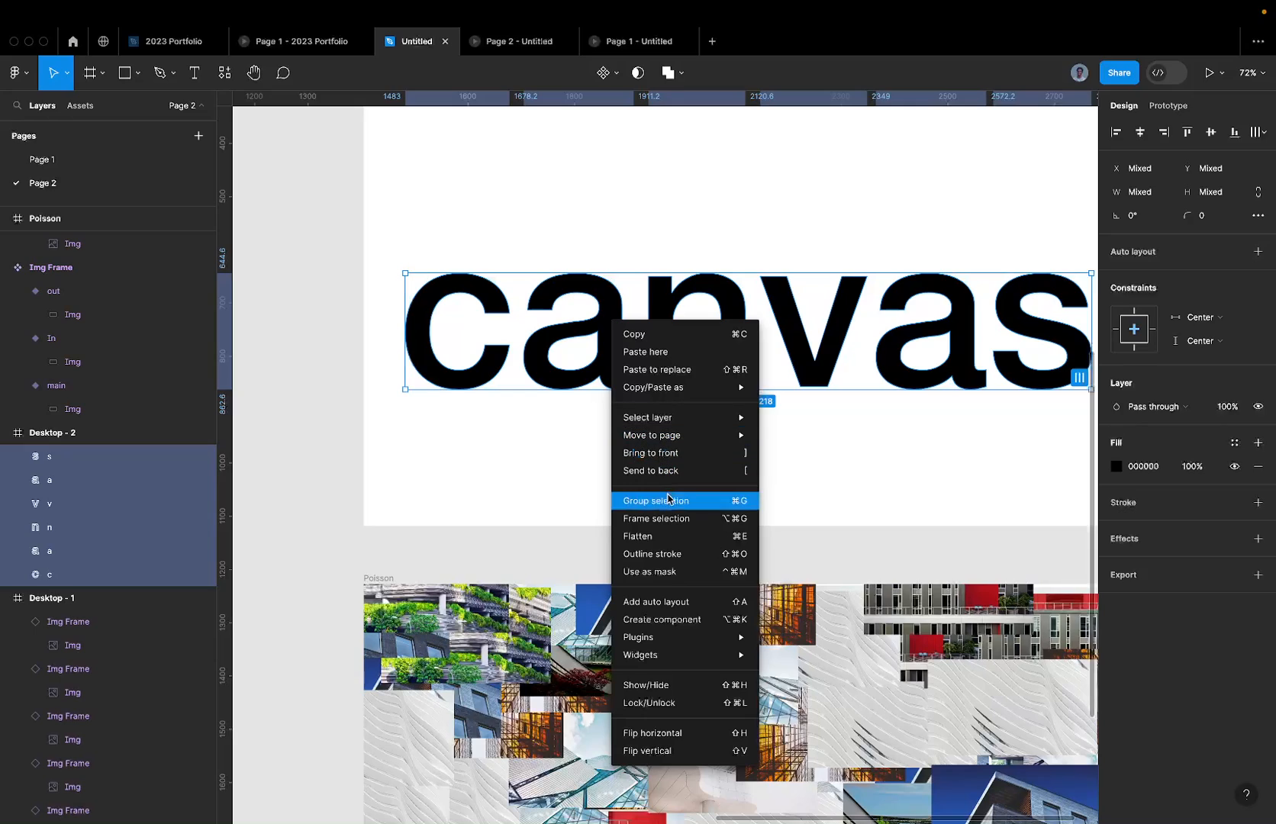
left_click(657, 520)
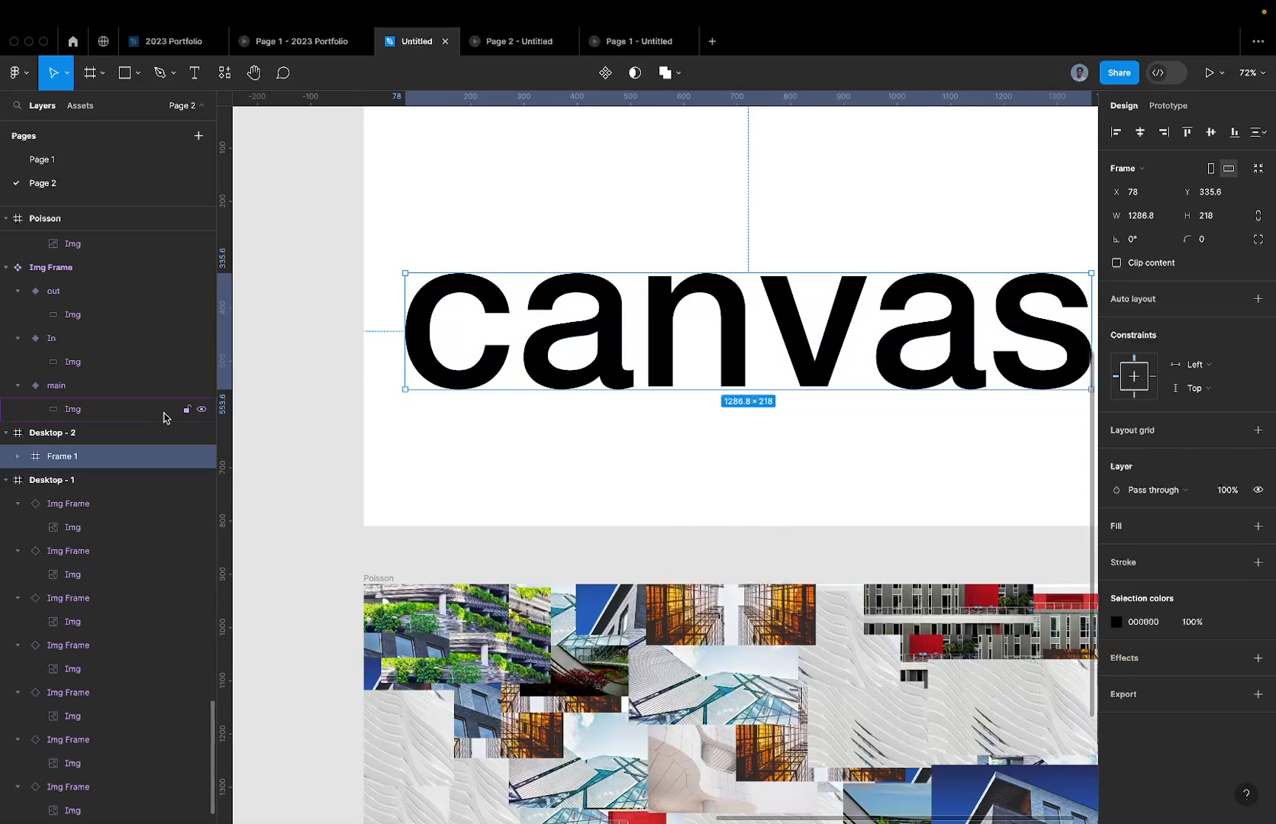
double_click(63, 456)
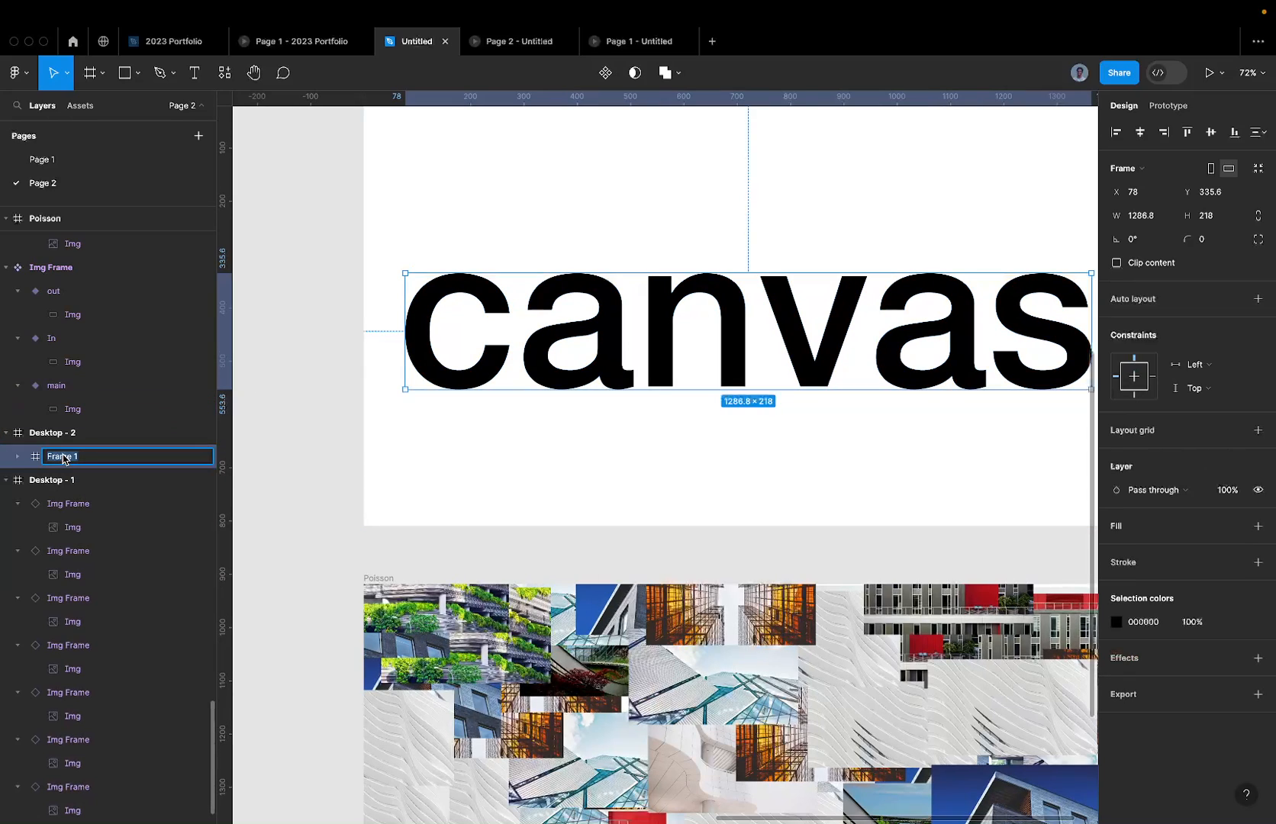
type("Cabnn")
key("Return")
scroll(413, 393, "down", 3)
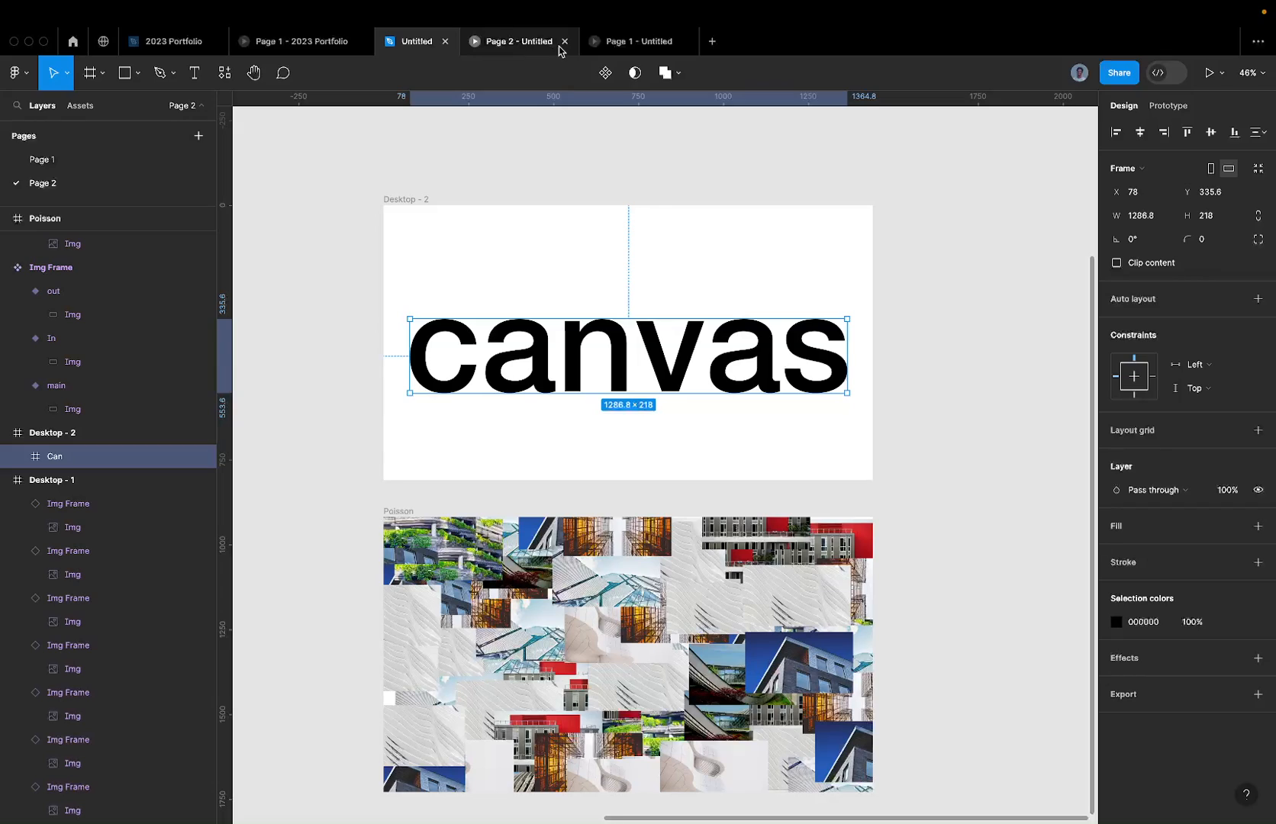
Step: Check the Page 2 prototype presentation, return to the design file and select an Img Frame instance in Poisson
left_click(534, 46)
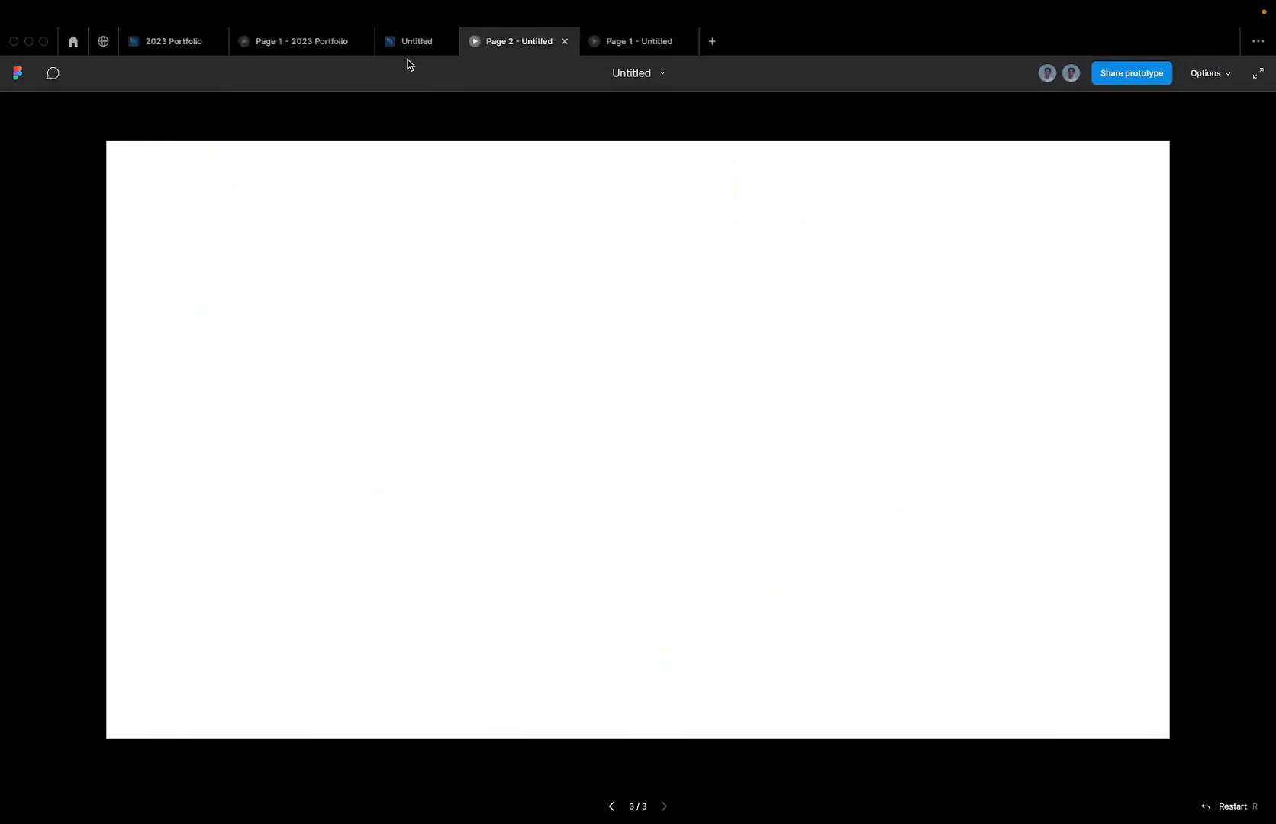
left_click(408, 55)
scroll(638, 517, "down", 5)
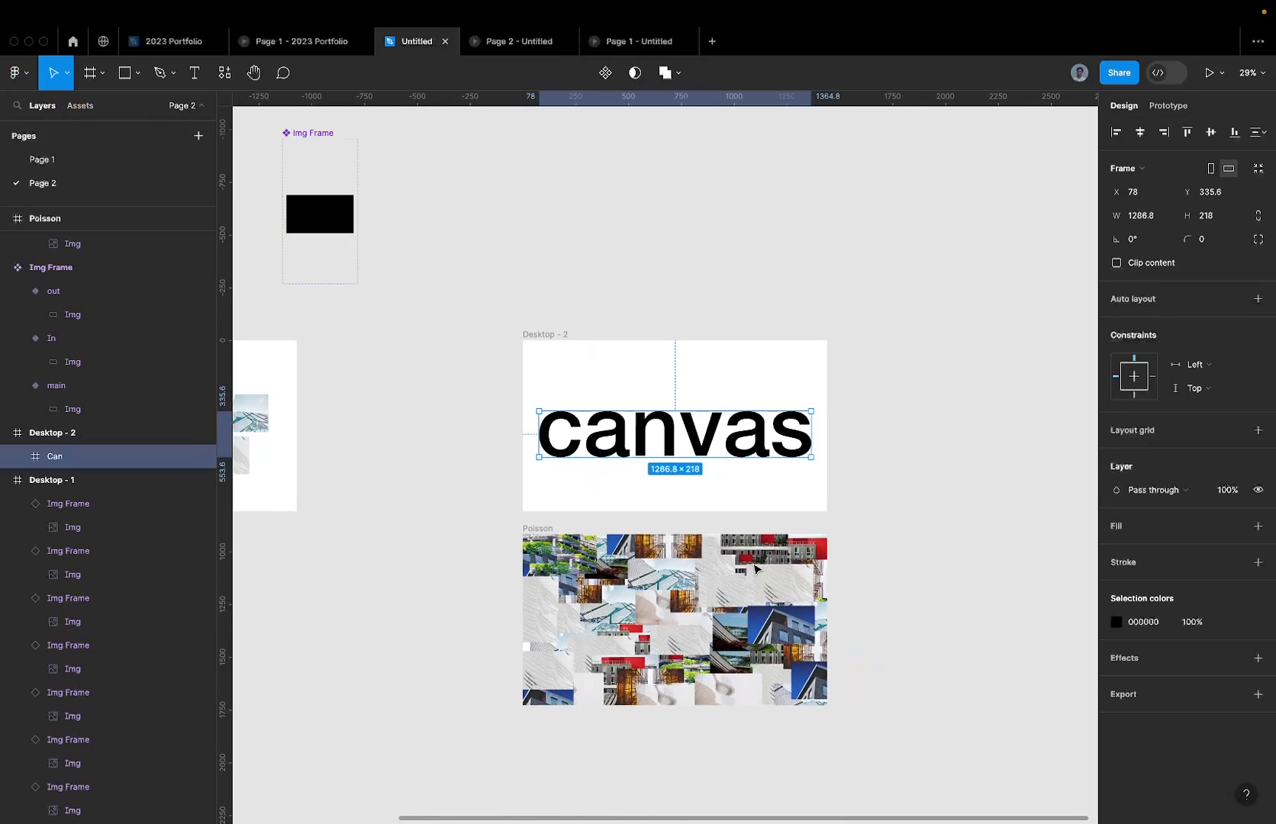
left_click(603, 494)
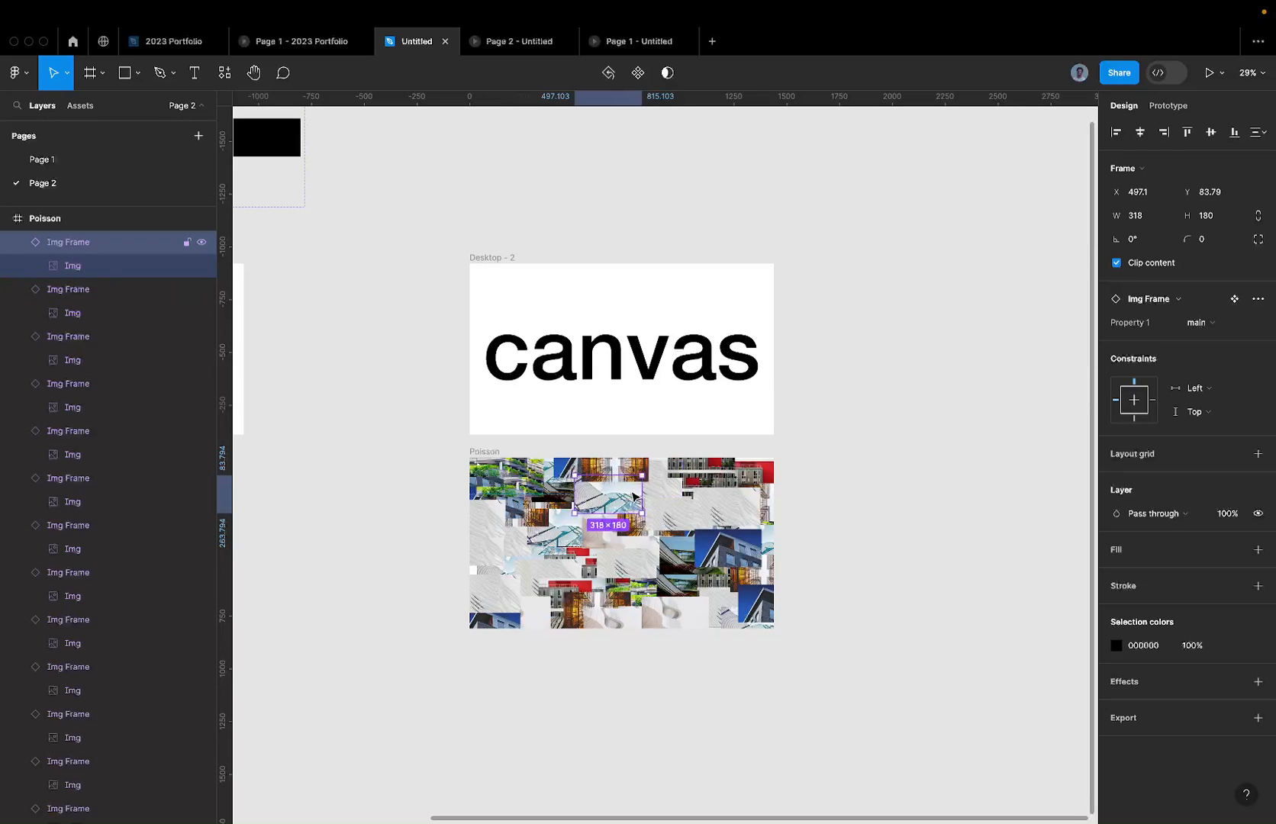
Step: Set all image frames inside the Poisson frame to the In variant and check the image effect in the Page 2 prototype preview
key("super+a")
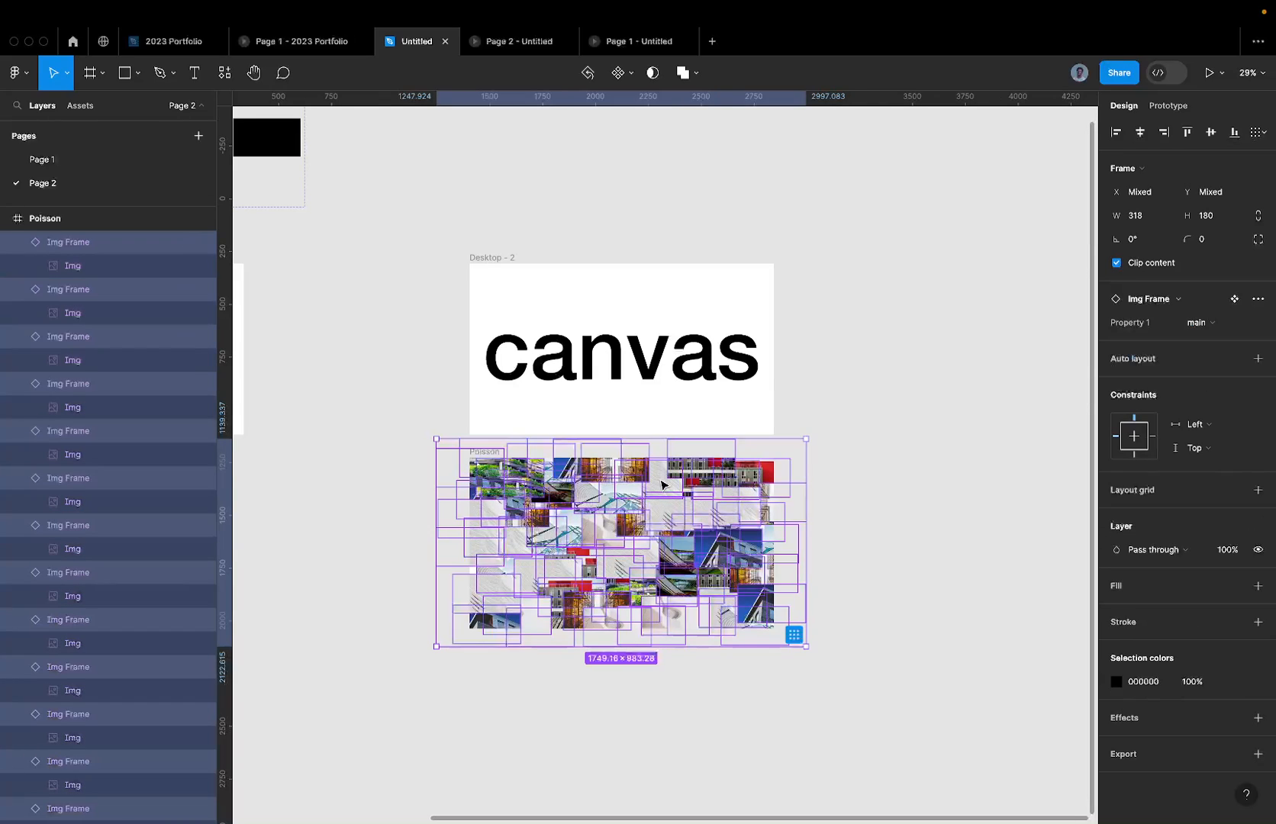
left_click(421, 452)
left_click(491, 452)
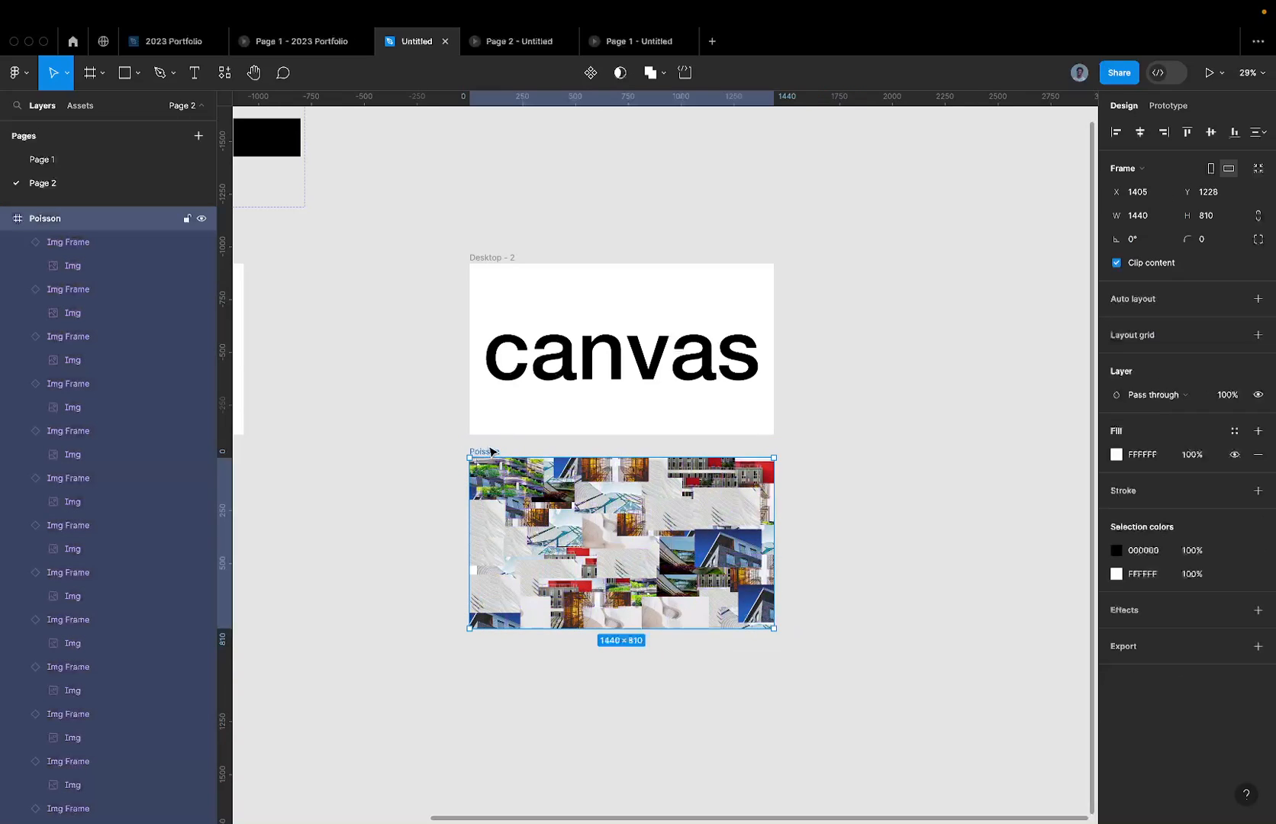
key("Return")
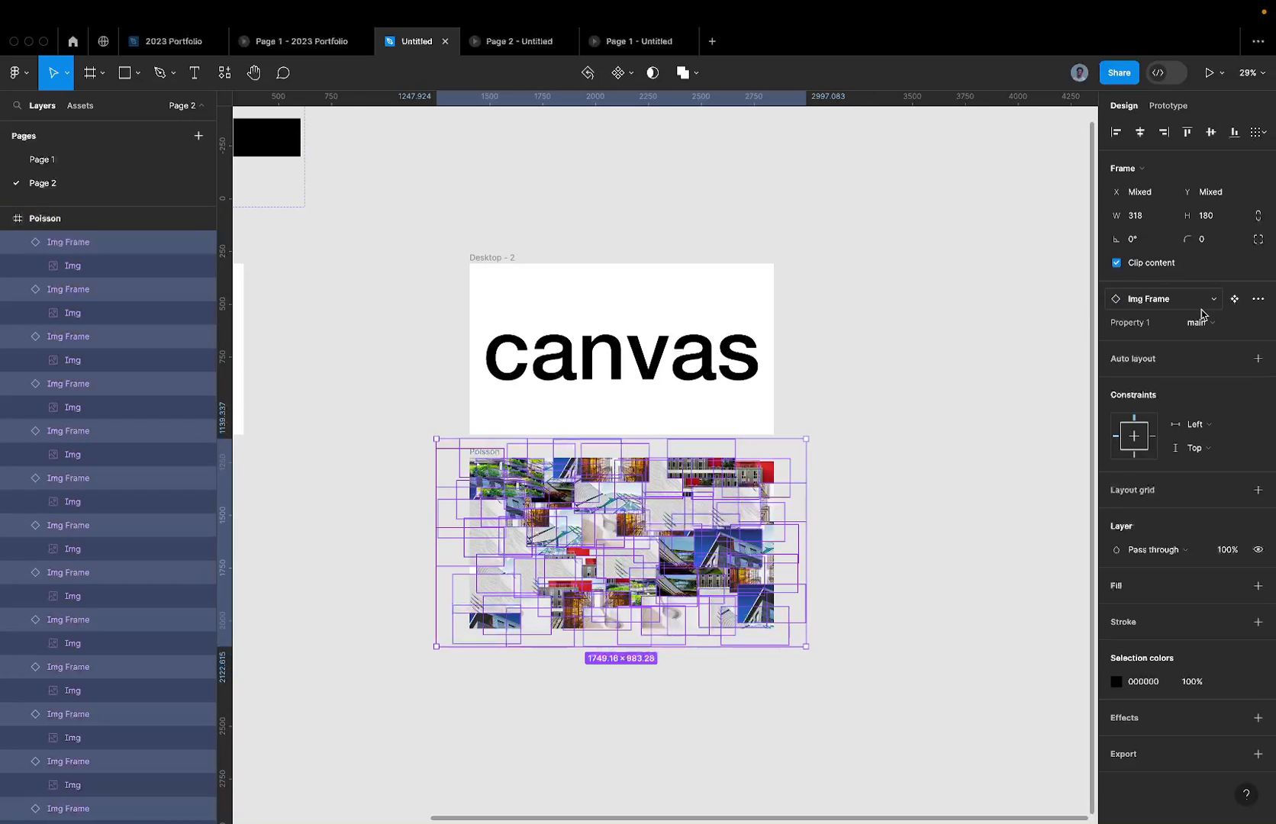
left_click(1224, 326)
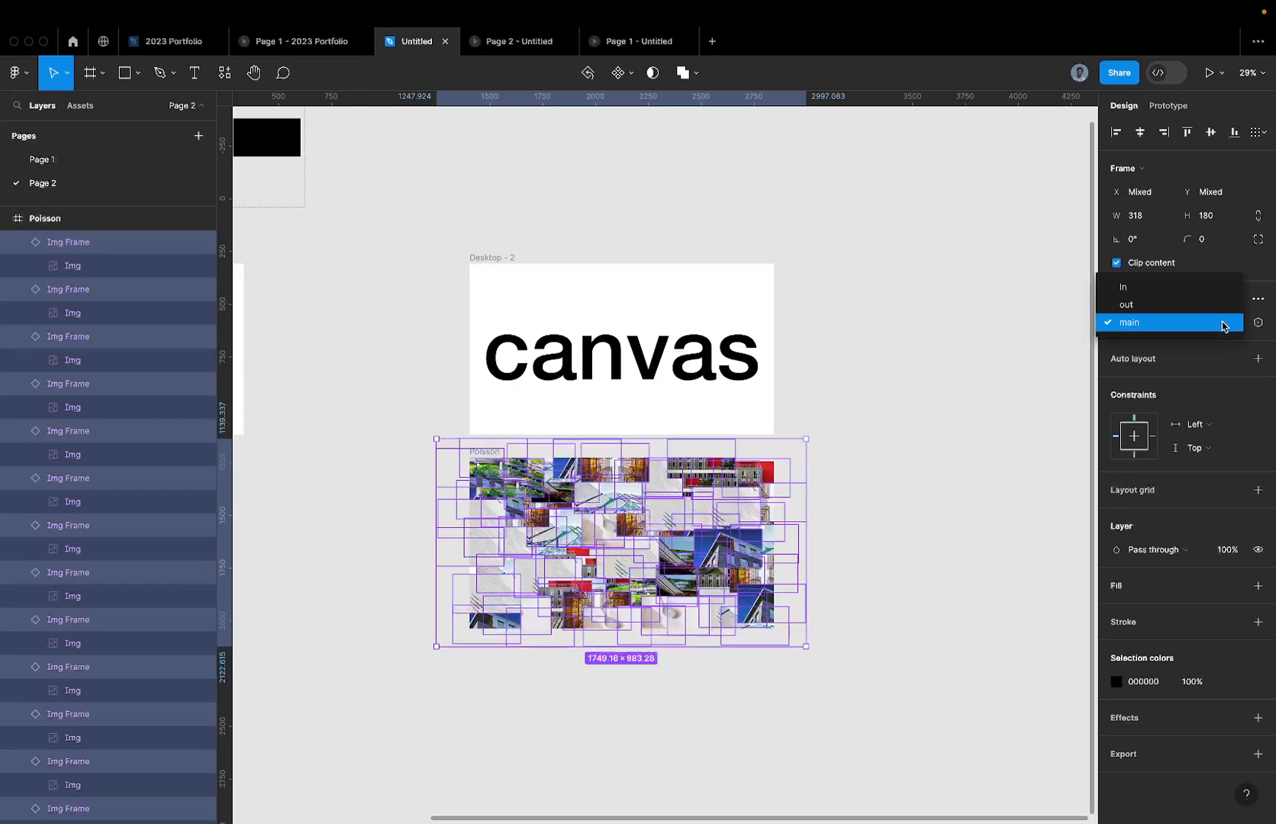
left_click(1136, 288)
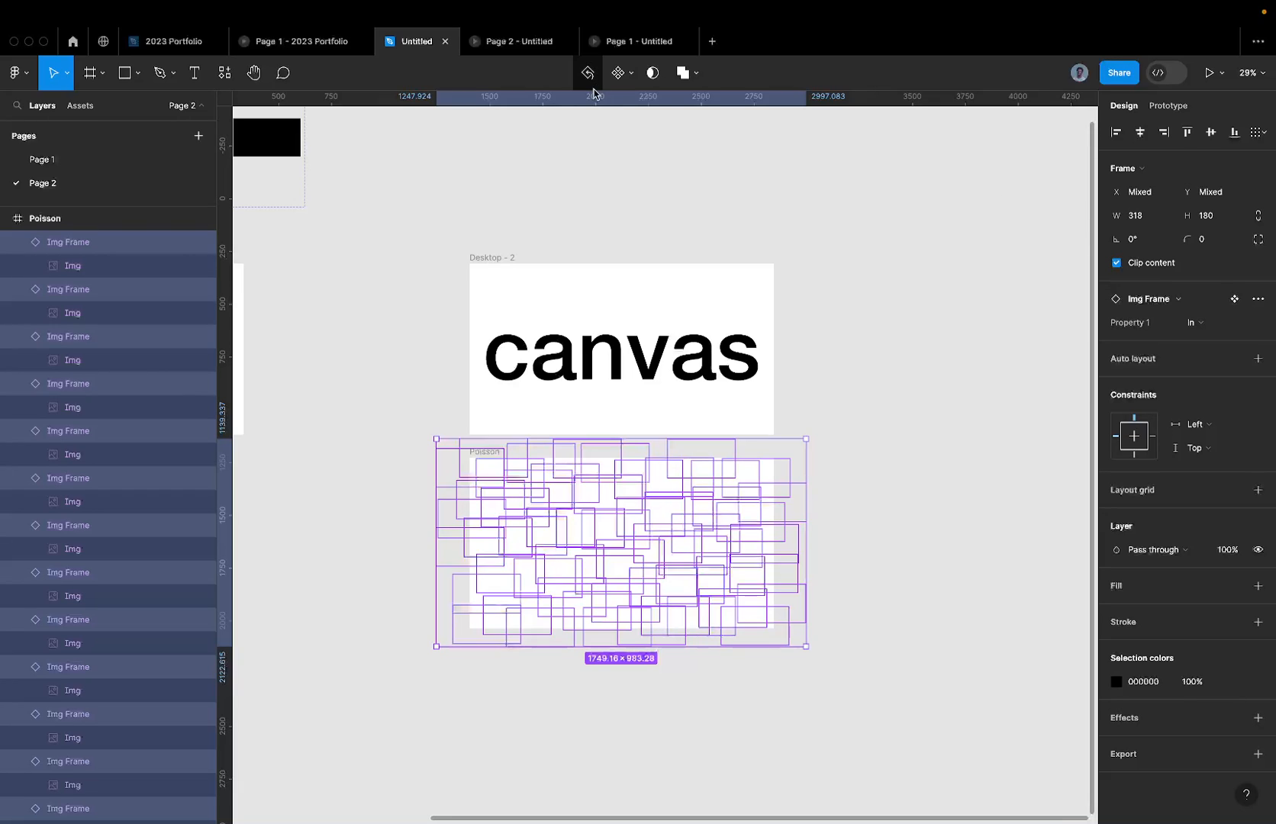
left_click(509, 42)
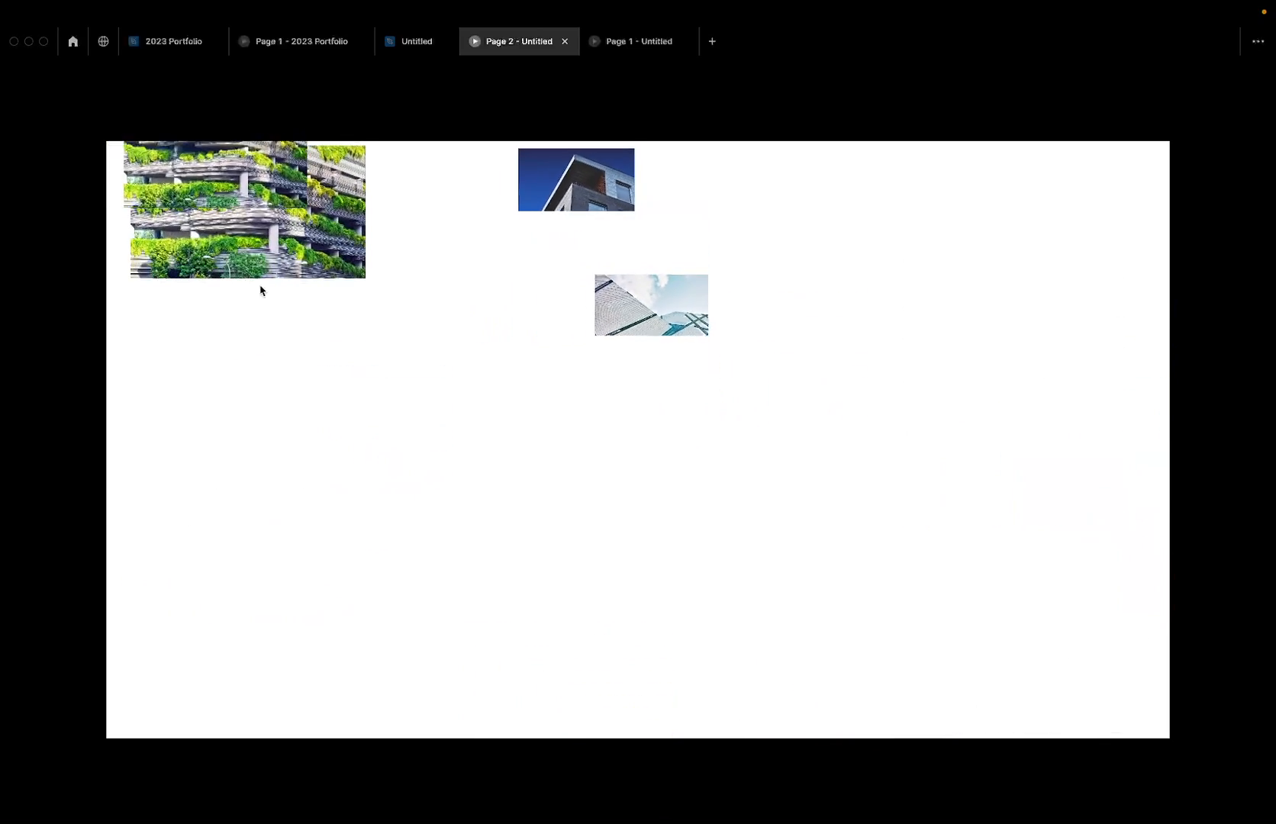
left_click(411, 42)
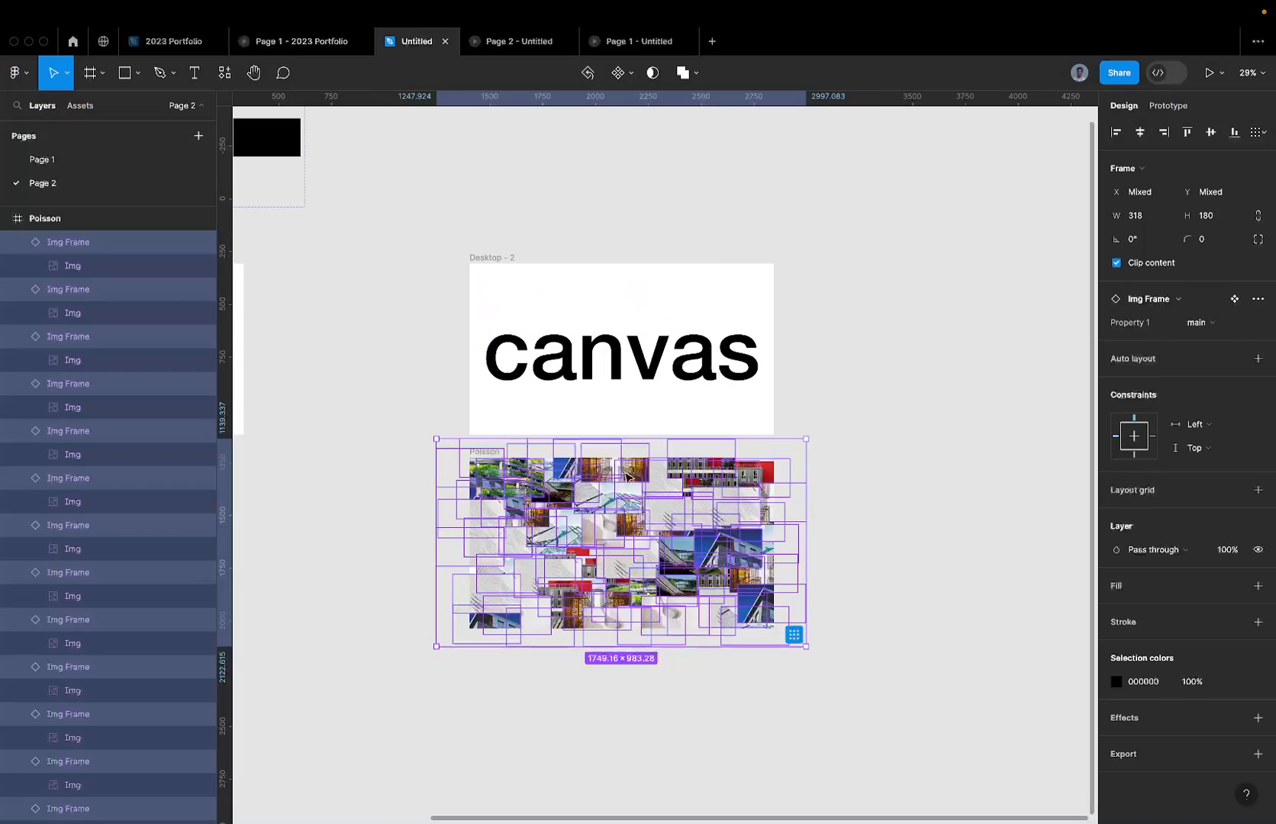
Step: Rearrange overlapping image frames to cover gaps in the Poisson frame, sending a wavy white facade image at X 873, Y 449 to the back
left_click(566, 521)
scroll(760, 569, "up", 5)
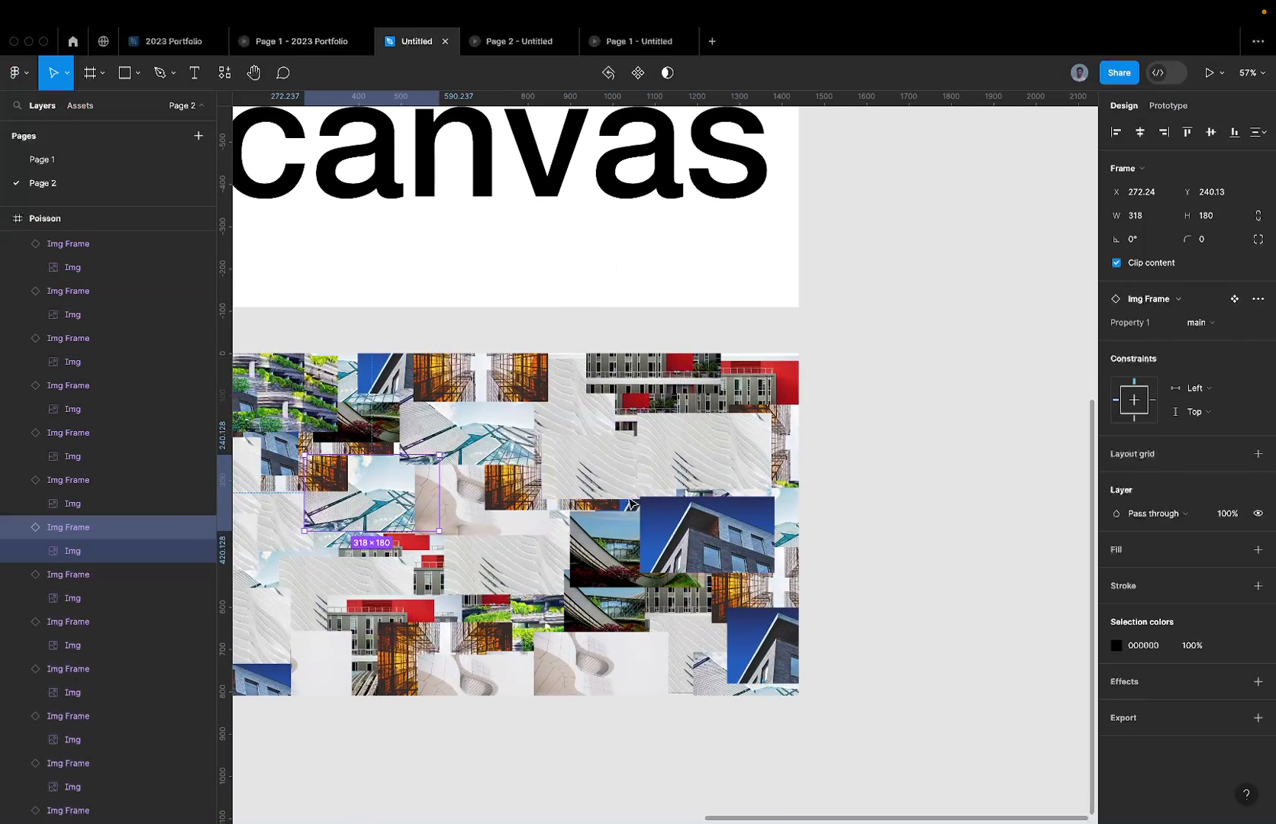
scroll(524, 487, "up", 5)
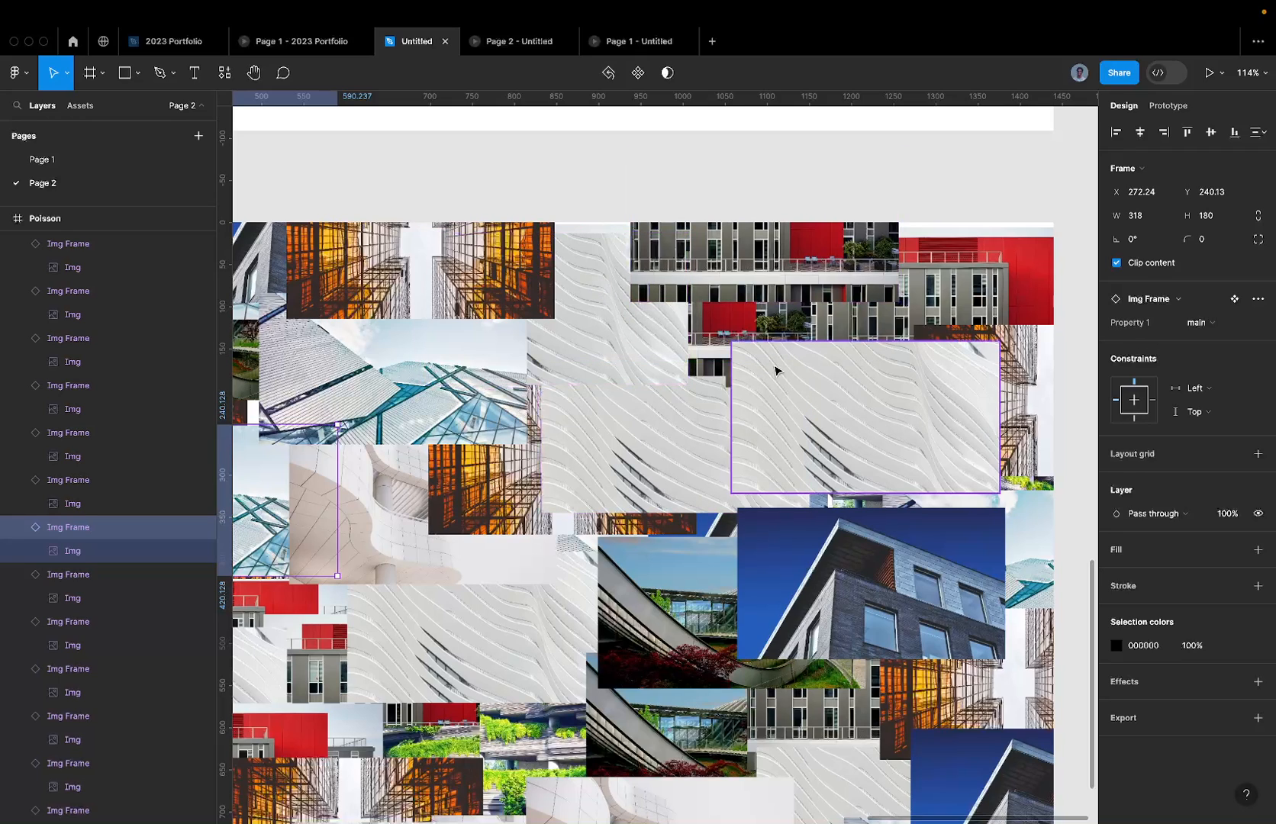
scroll(680, 371, "down", 5)
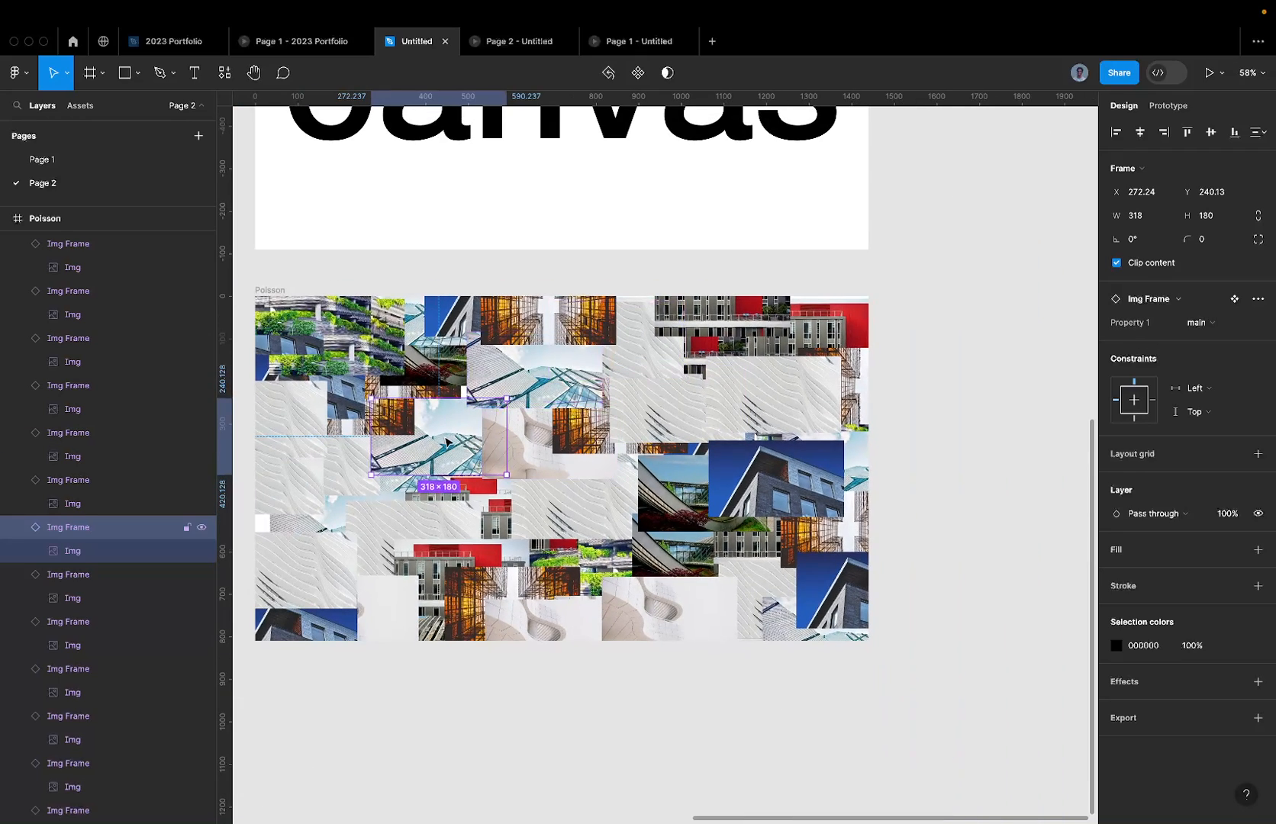
left_click_drag(447, 442, 314, 595)
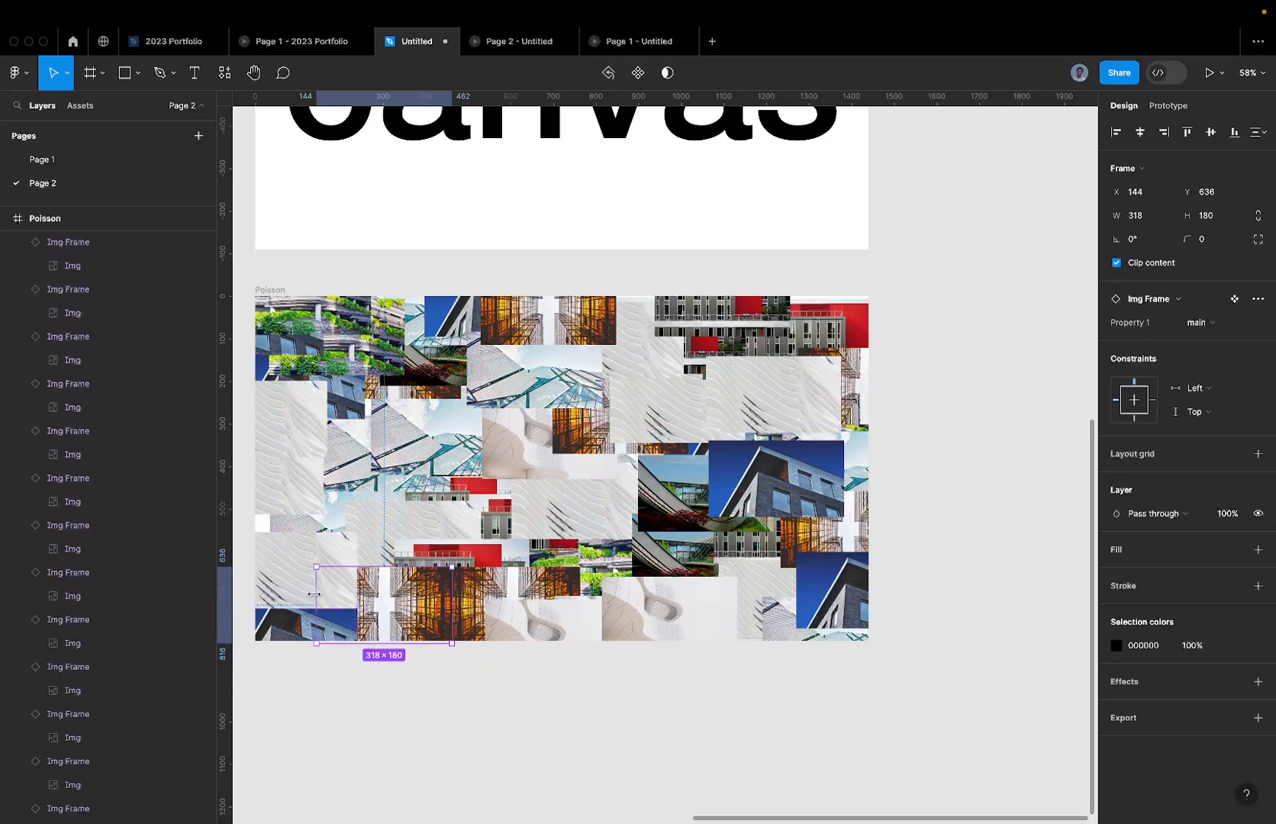
left_click_drag(296, 407, 336, 432)
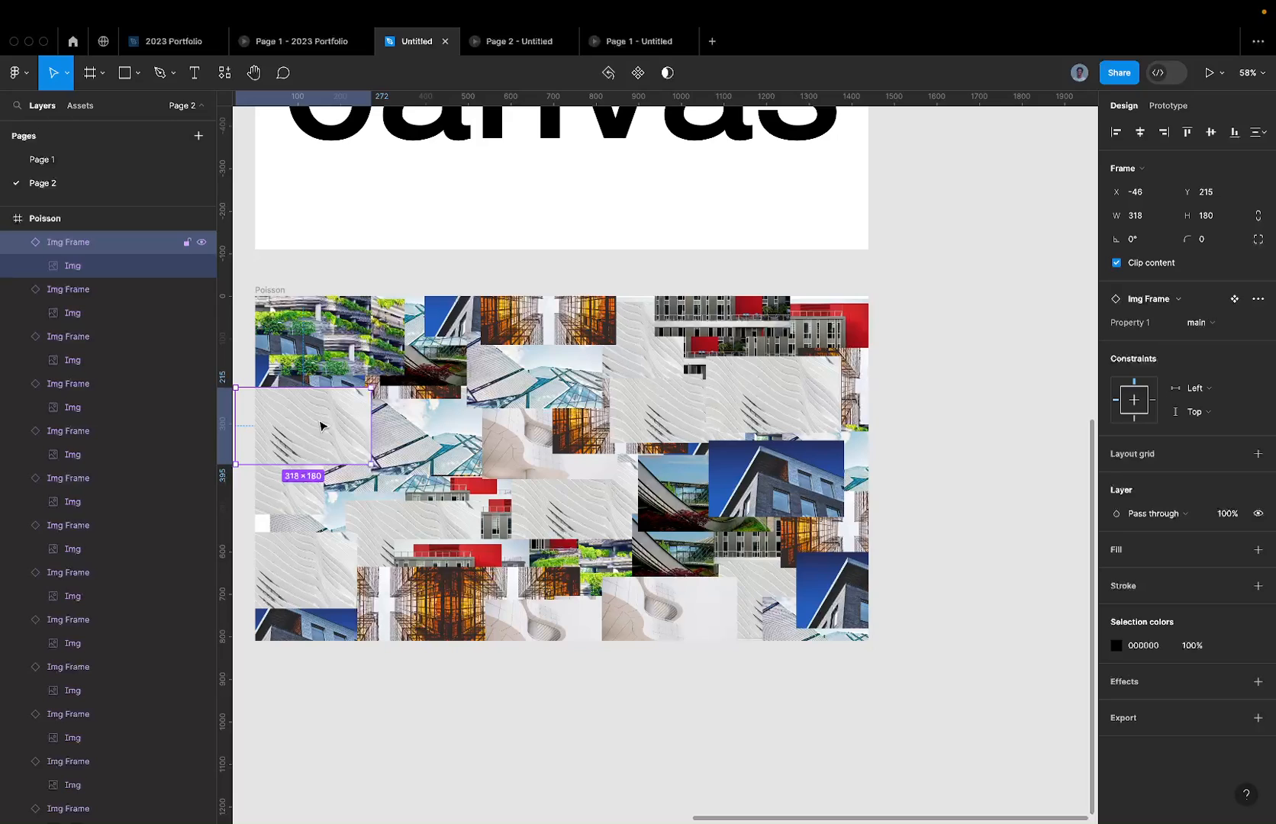
left_click_drag(297, 446, 688, 545)
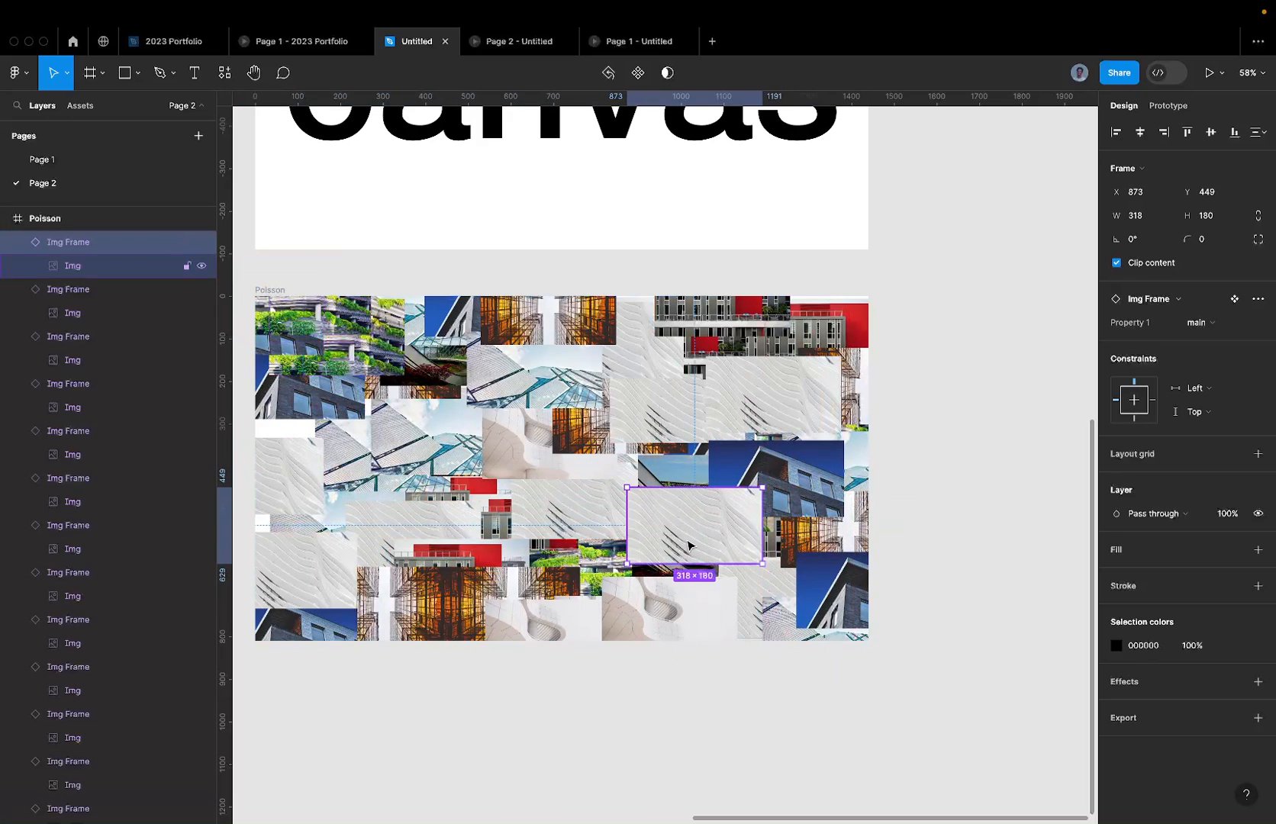
key("alt+super+bracketleft")
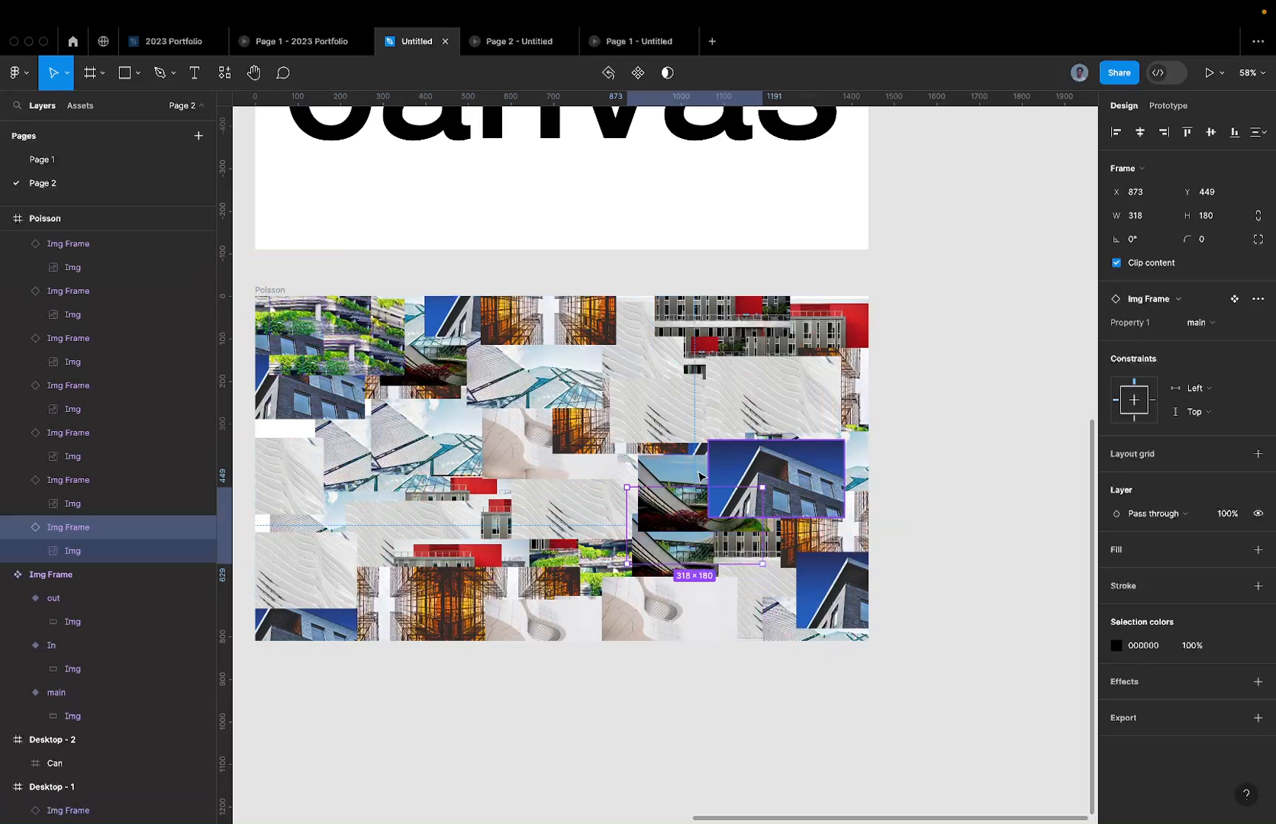
Step: Switch the rearranged image frames in the Poisson frame from main to the In variant and test the Page 2 prototype
scroll(699, 477, "down", 5)
key("super+a")
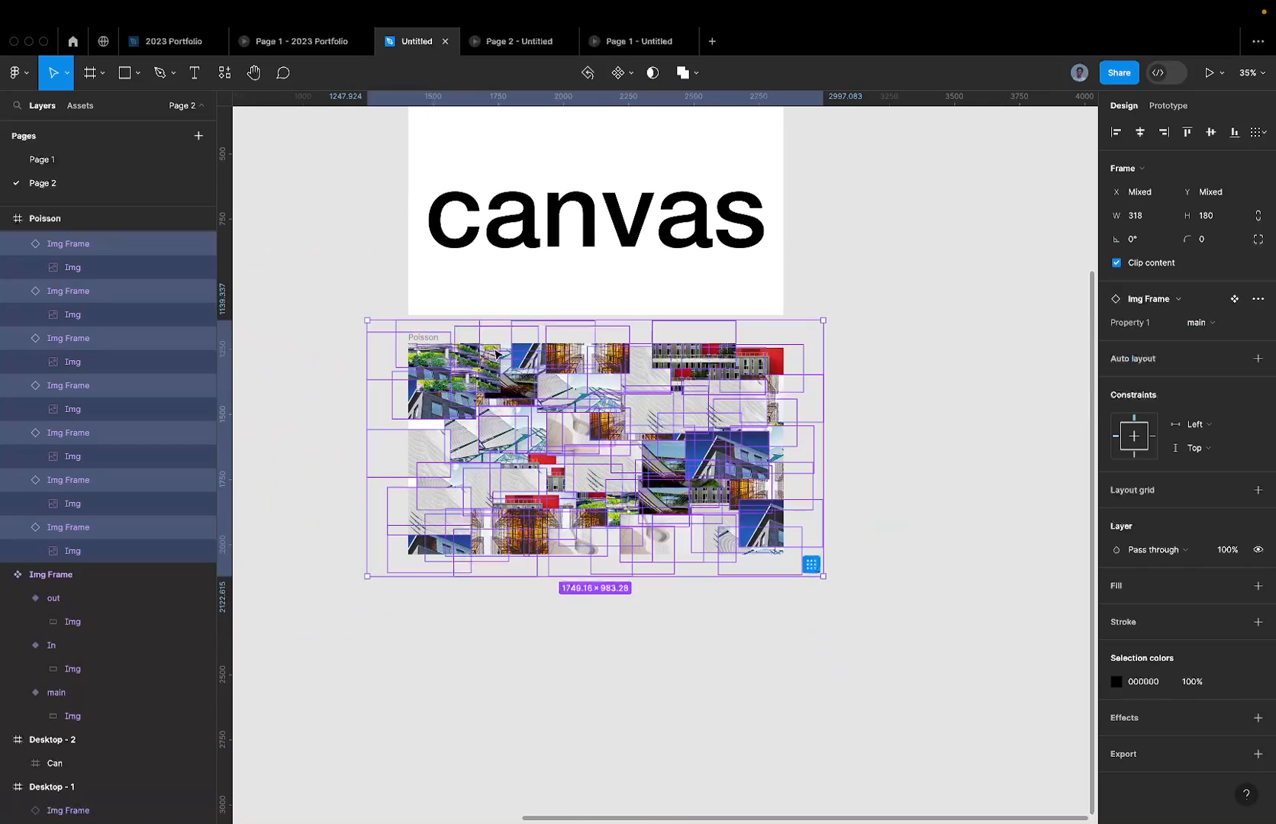
left_click(1196, 316)
left_click(1152, 289)
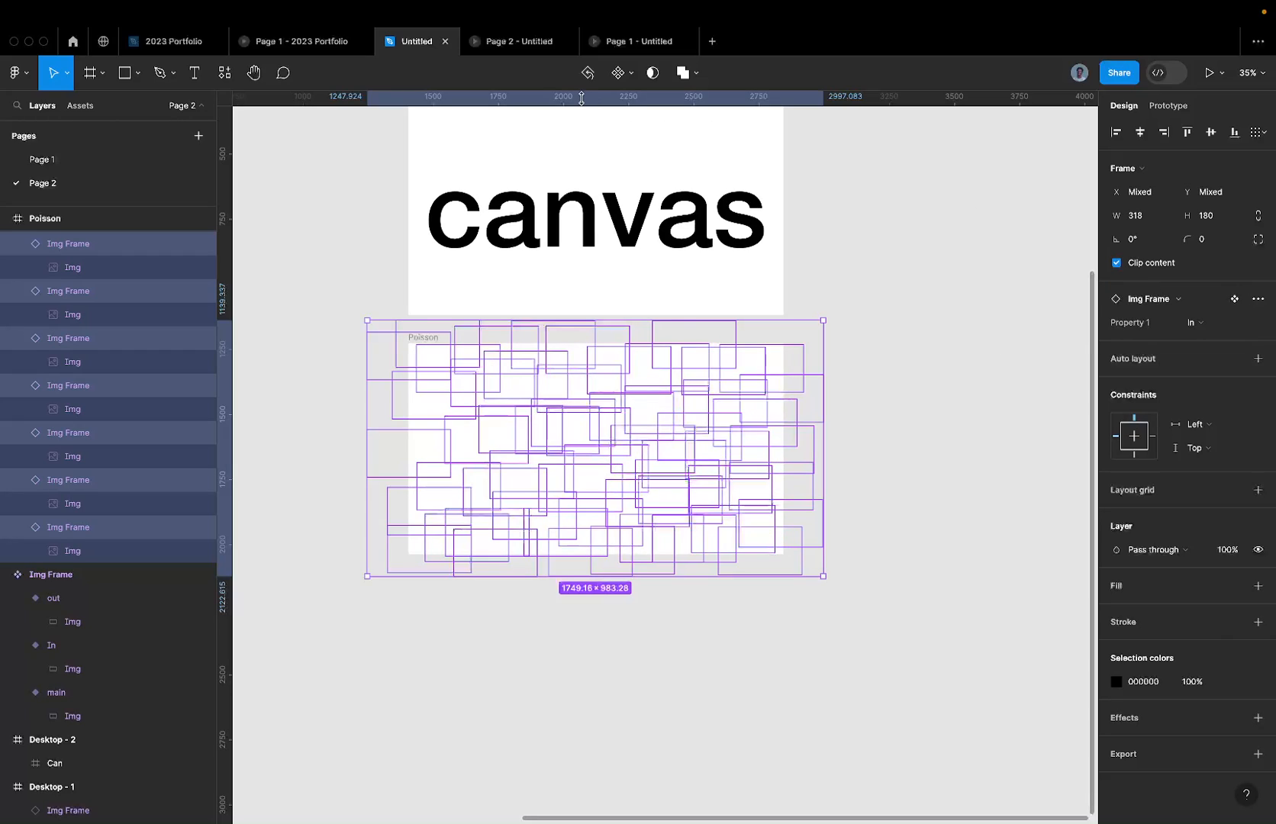
left_click(511, 43)
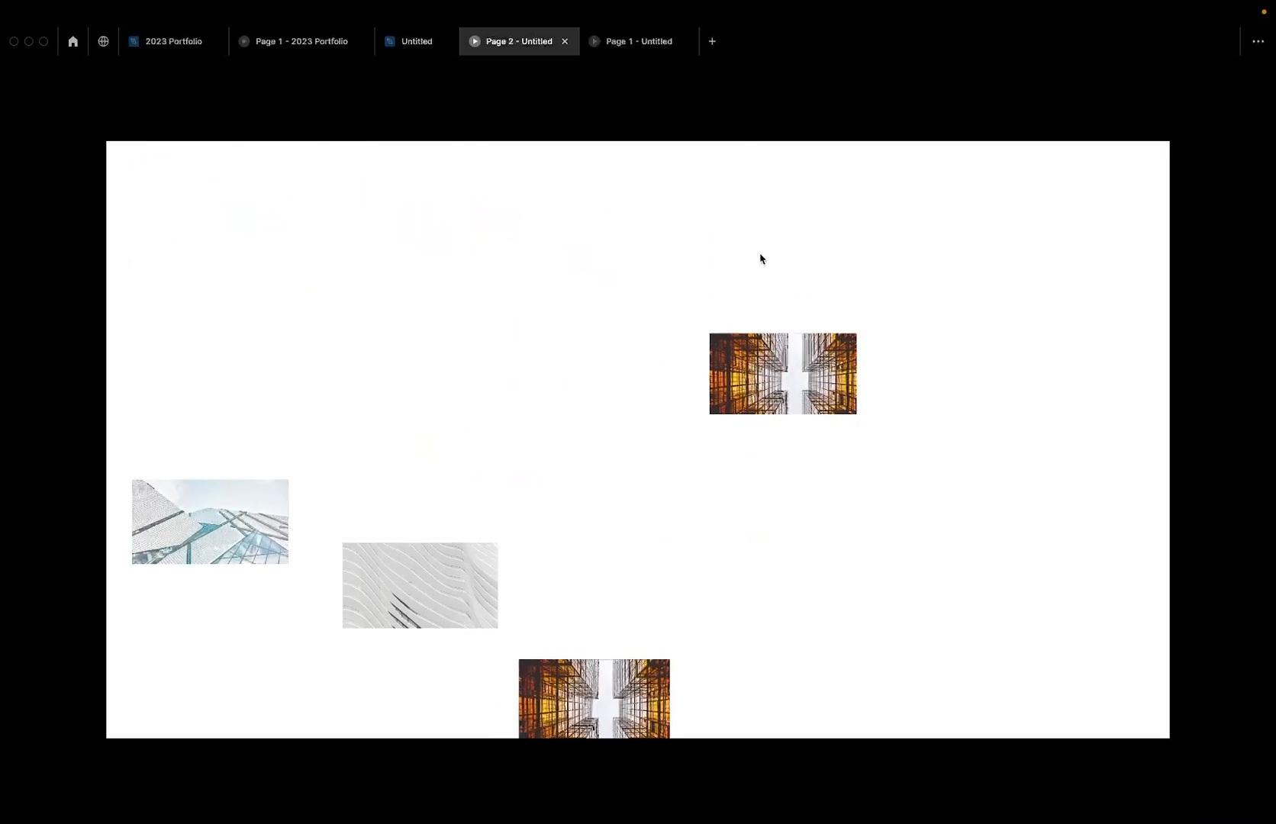
left_click(400, 50)
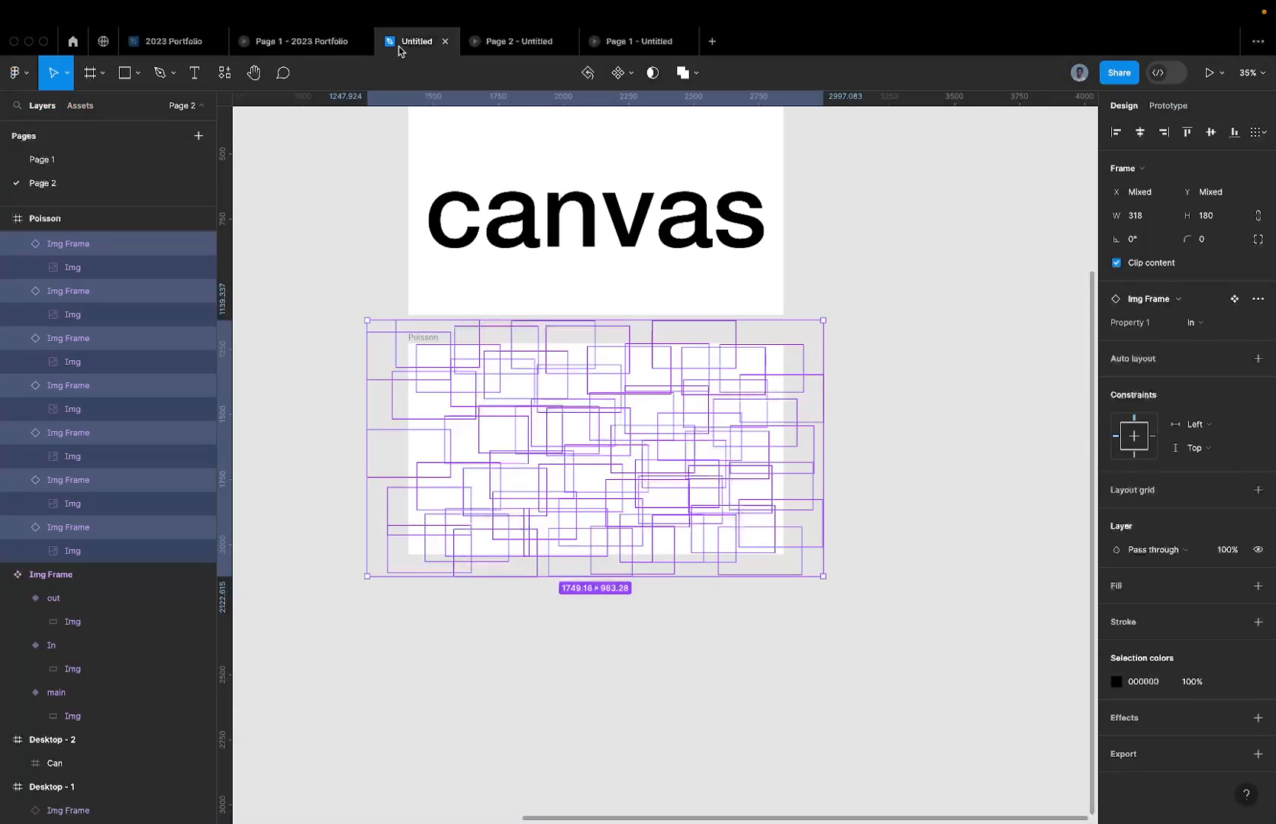
Step: Center the Img layer of the Img Frame component's In variant horizontally at X 124 and preview the reveal animation
scroll(838, 279, "down", 5)
scroll(485, 280, "up", 2)
scroll(486, 280, "left", 2)
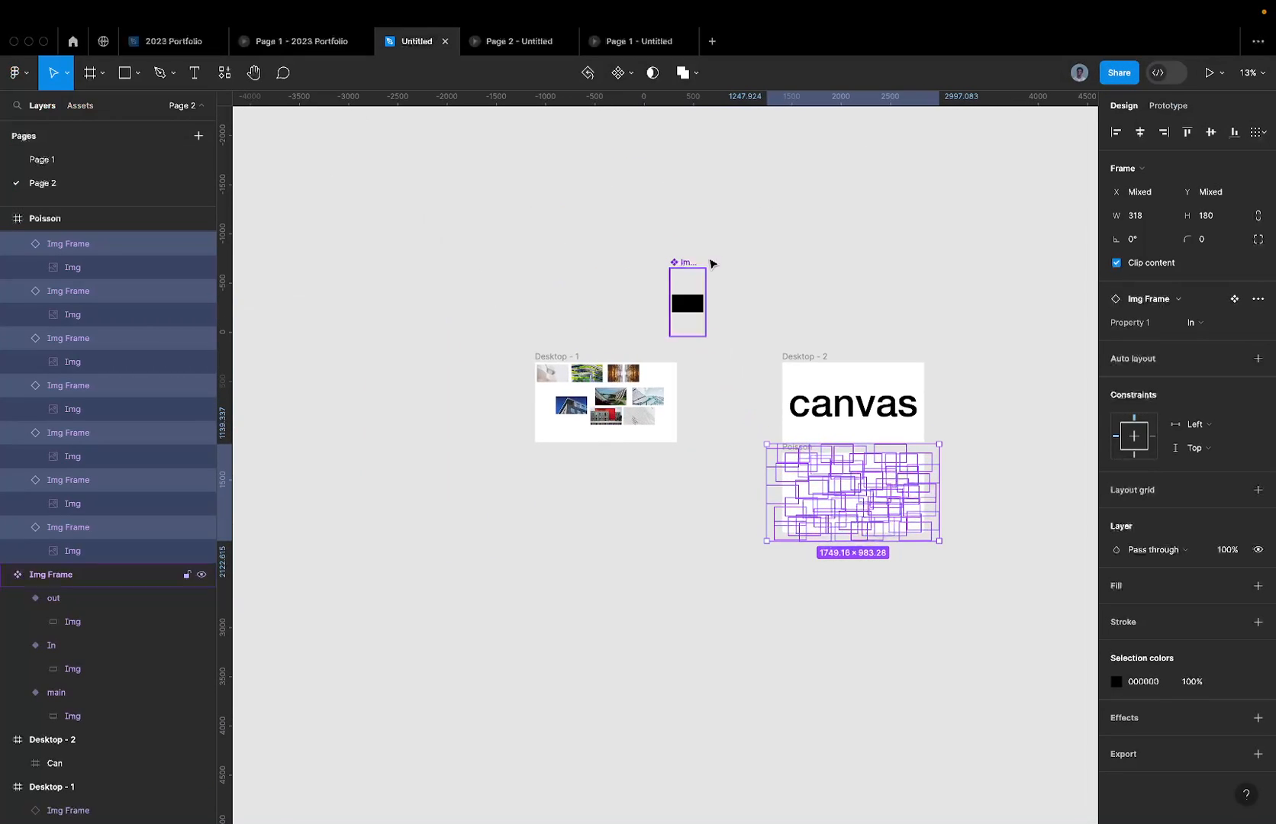
left_click(699, 291)
scroll(689, 286, "up", 10)
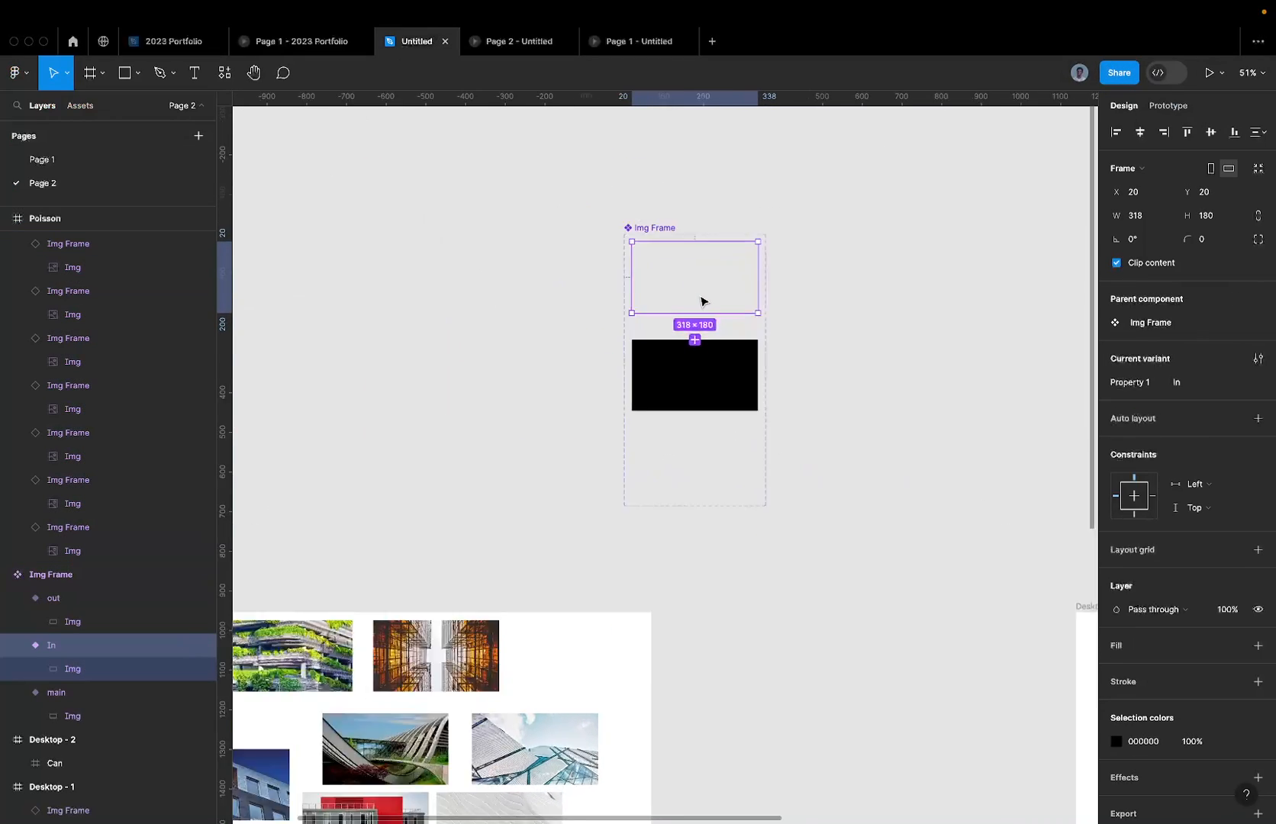
scroll(639, 321, "down", 2)
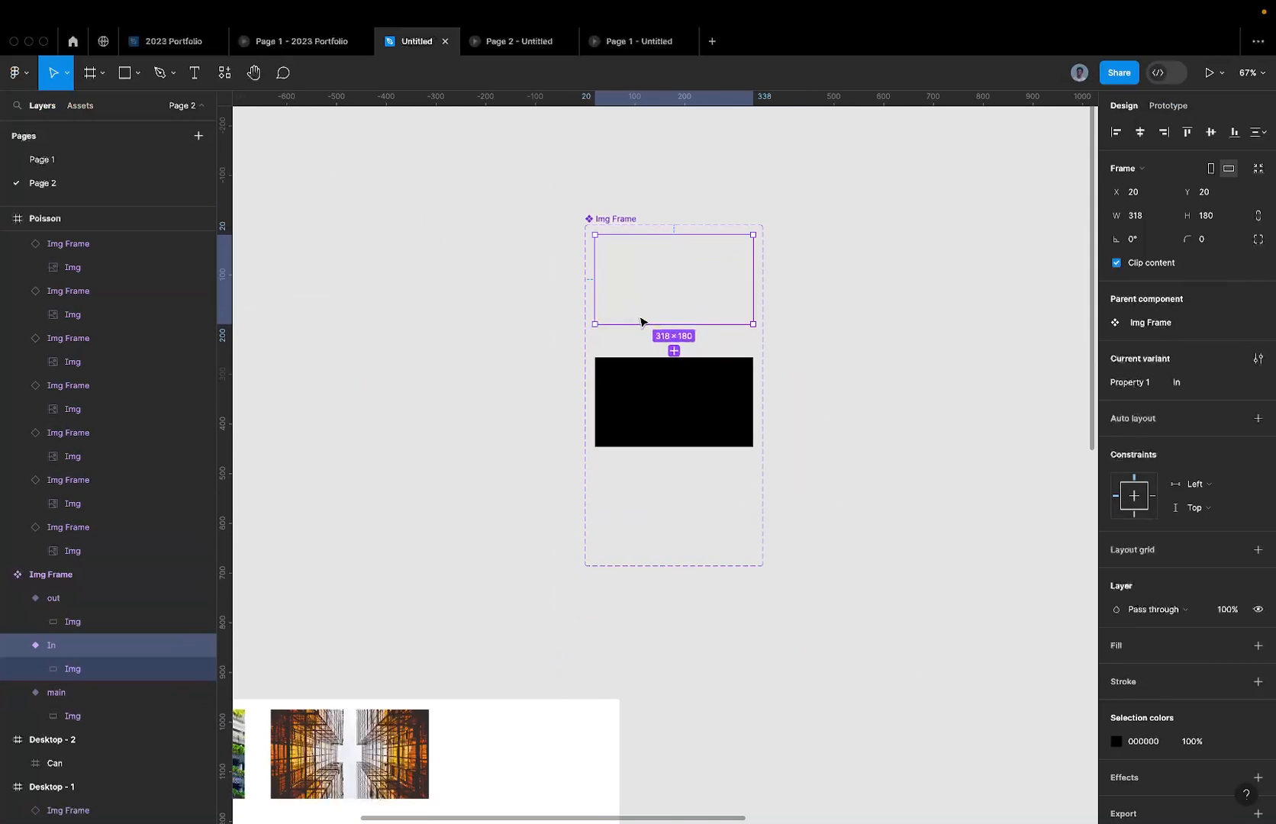
key("Return")
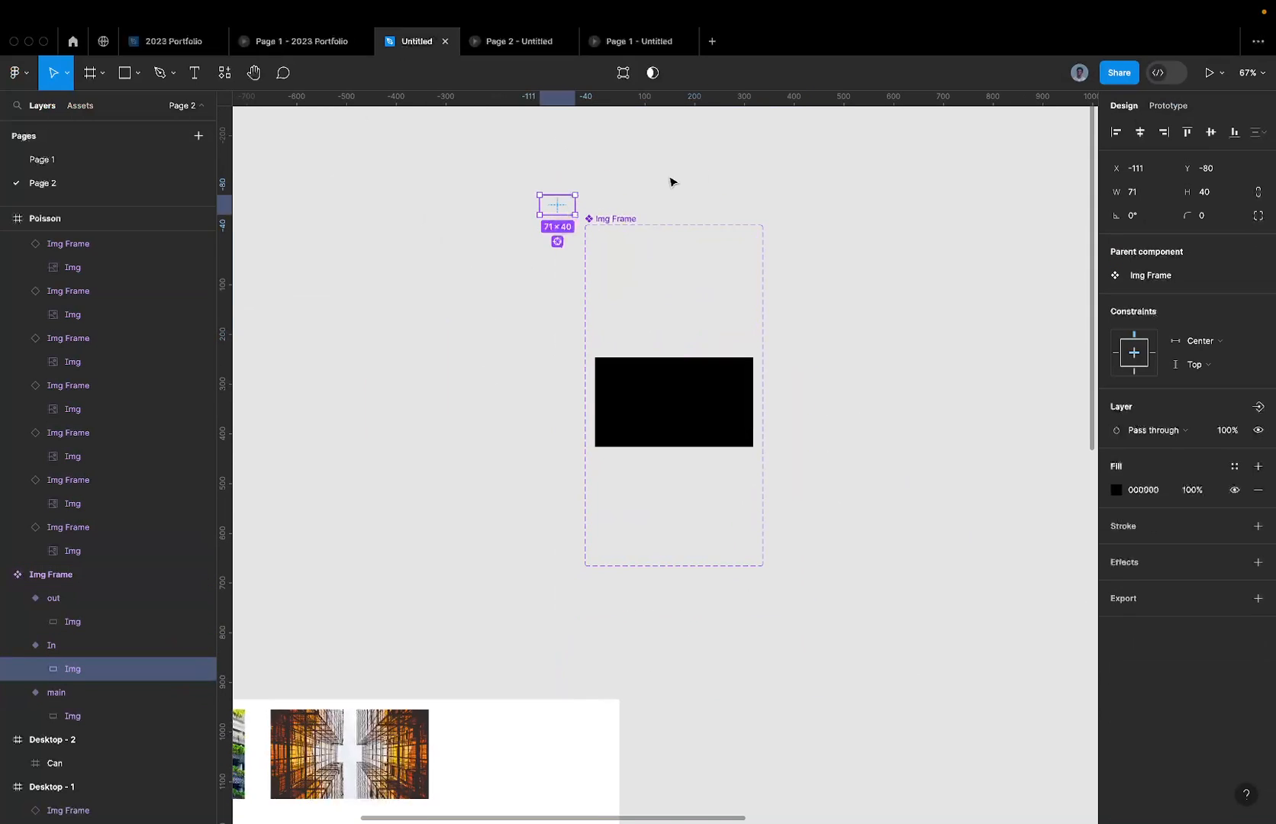
left_click(531, 46)
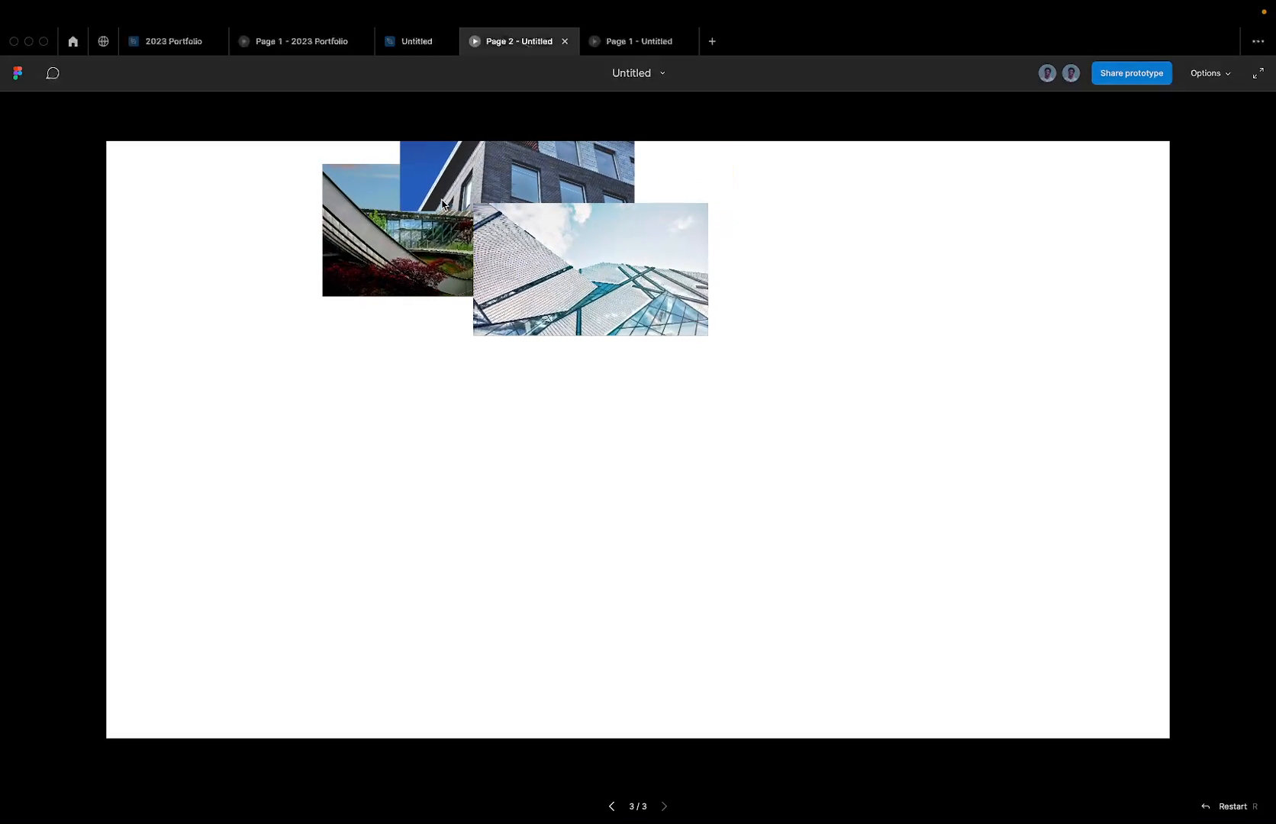
left_click(417, 49)
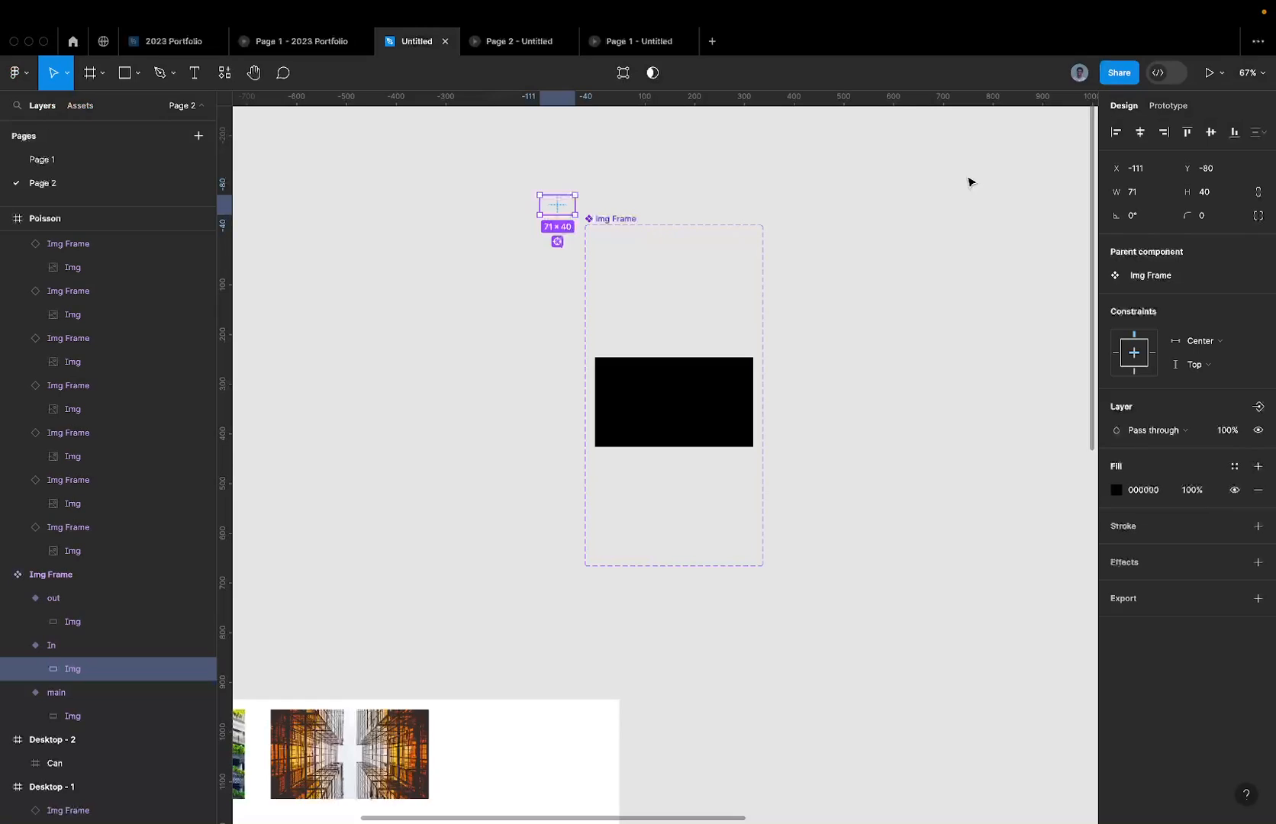
left_click(1141, 134)
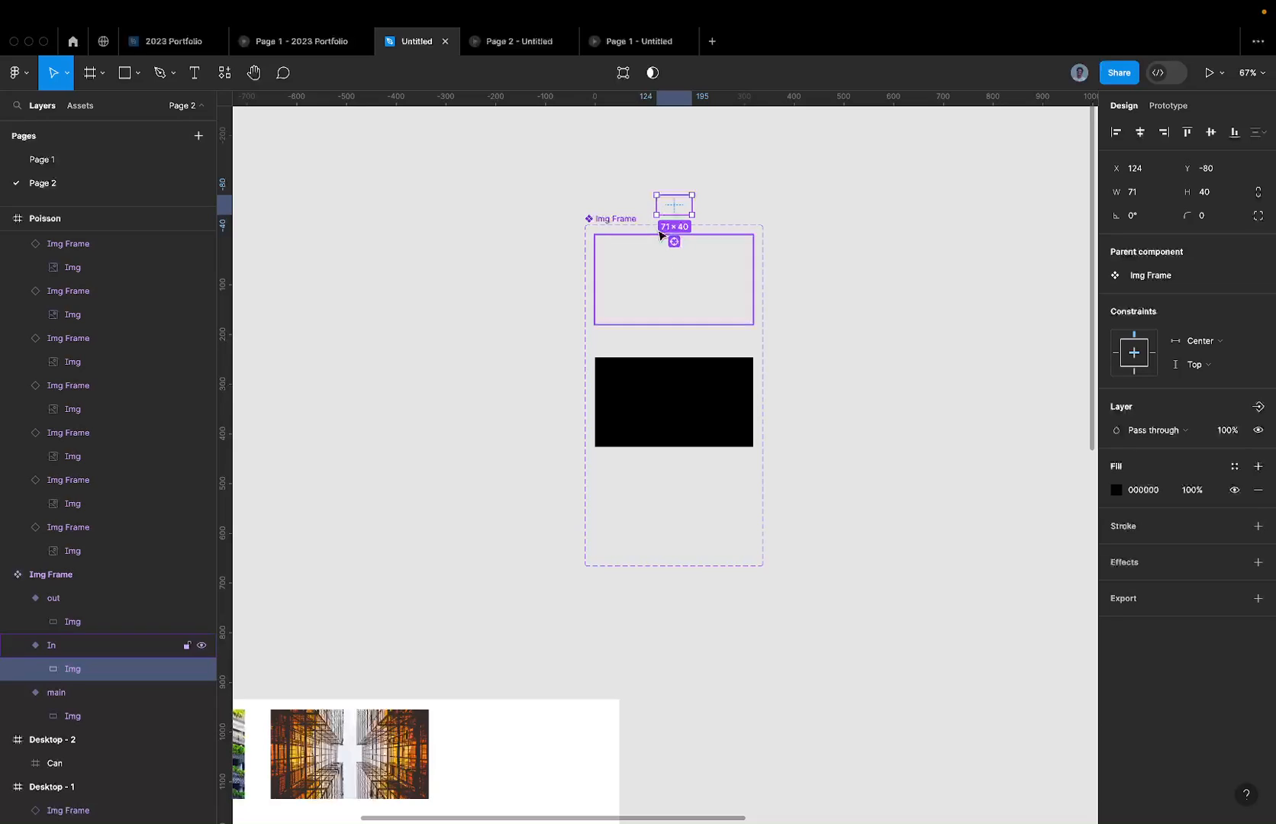
left_click(503, 34)
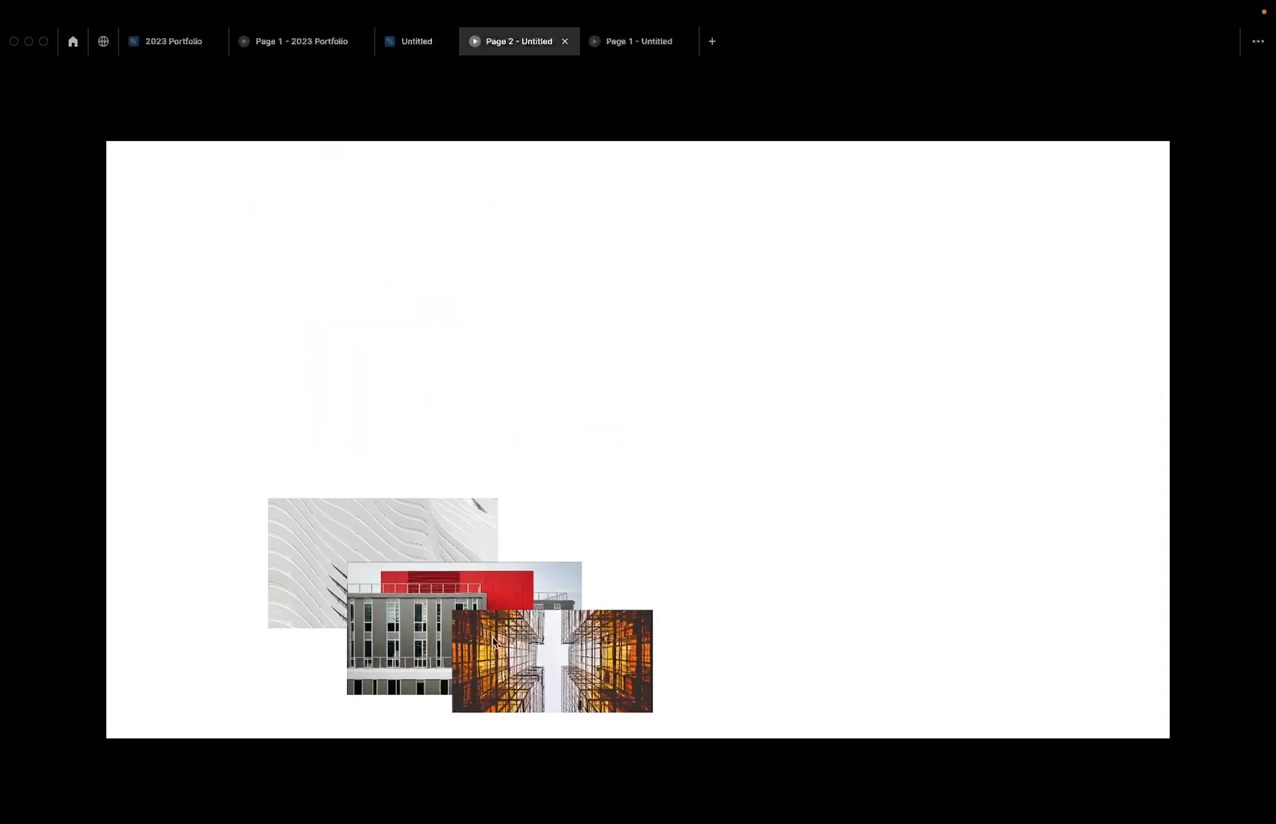
left_click(403, 45)
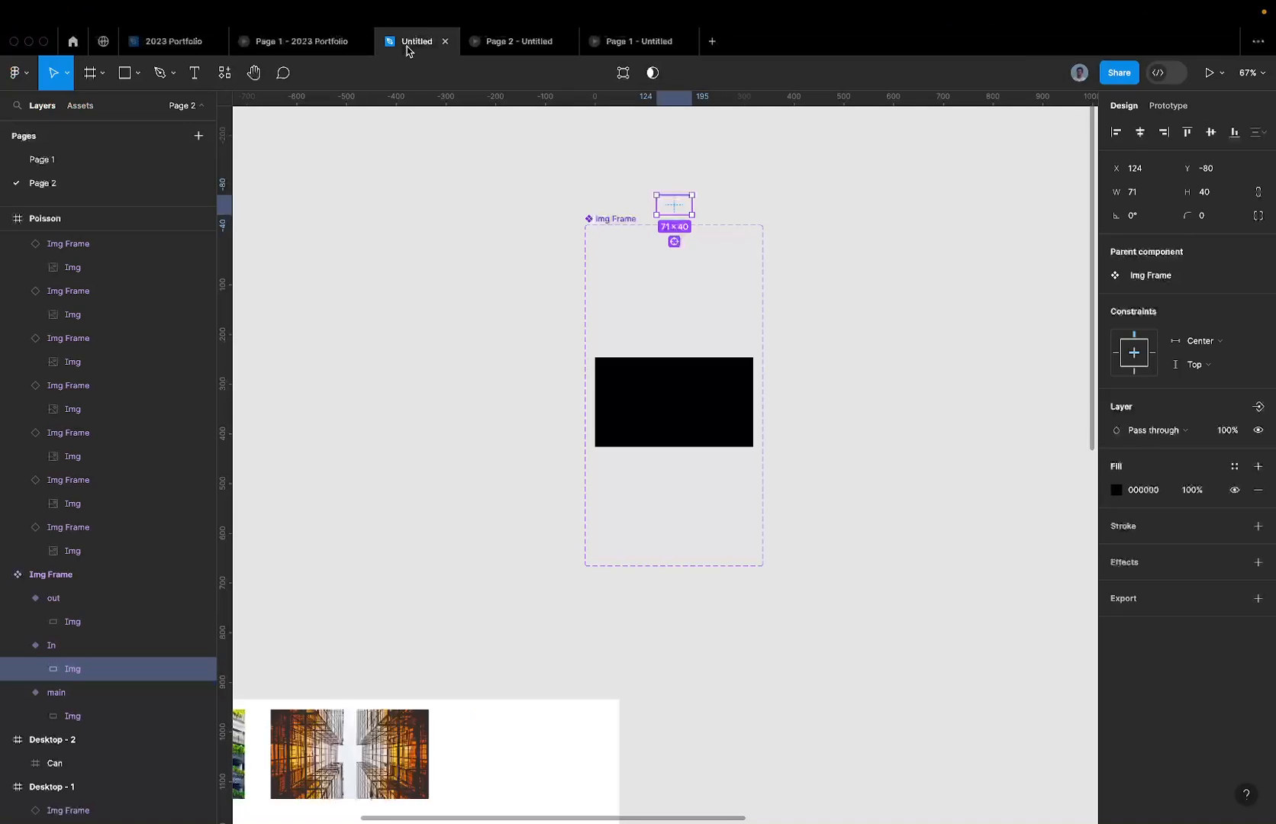
Step: Center the Img layer of the component's out variant horizontally at X 124 and preview the exit animation
left_click(698, 539)
left_click(699, 542)
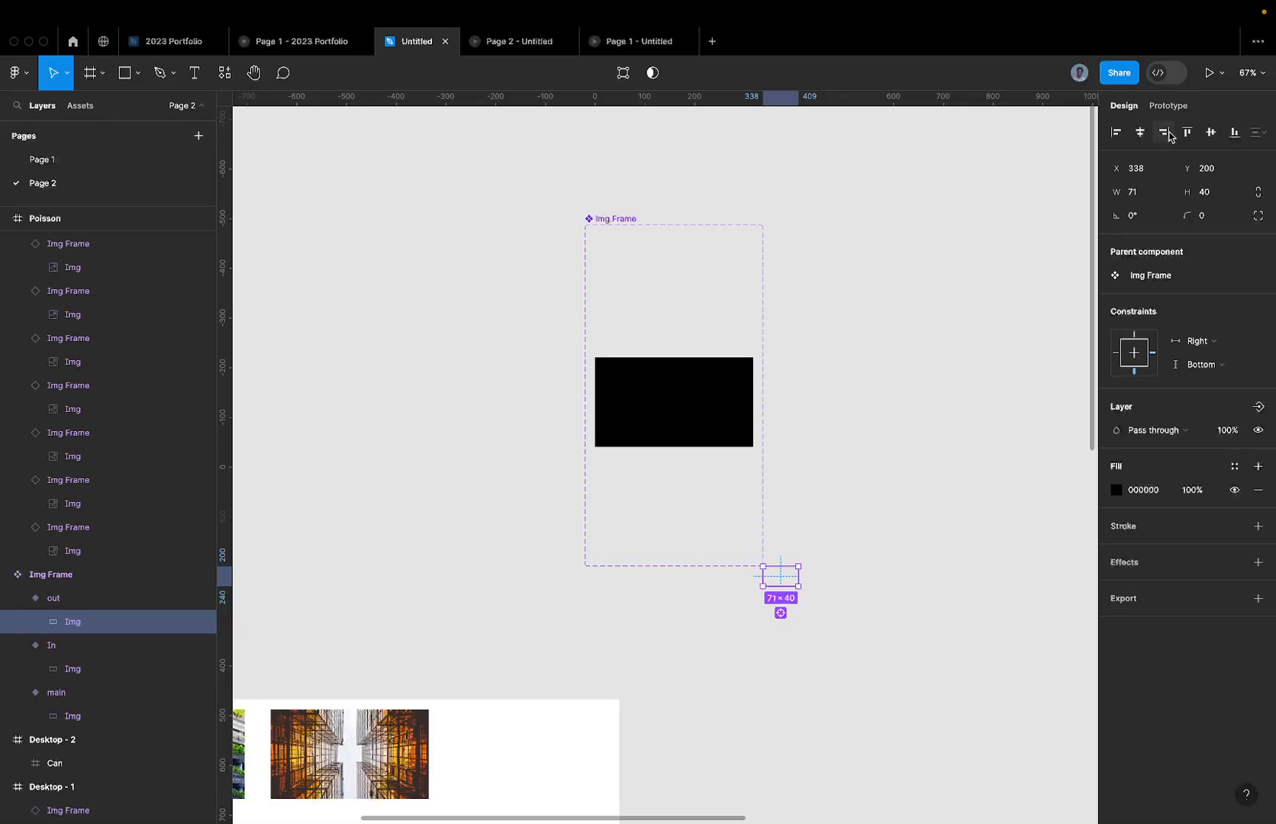
left_click(1139, 131)
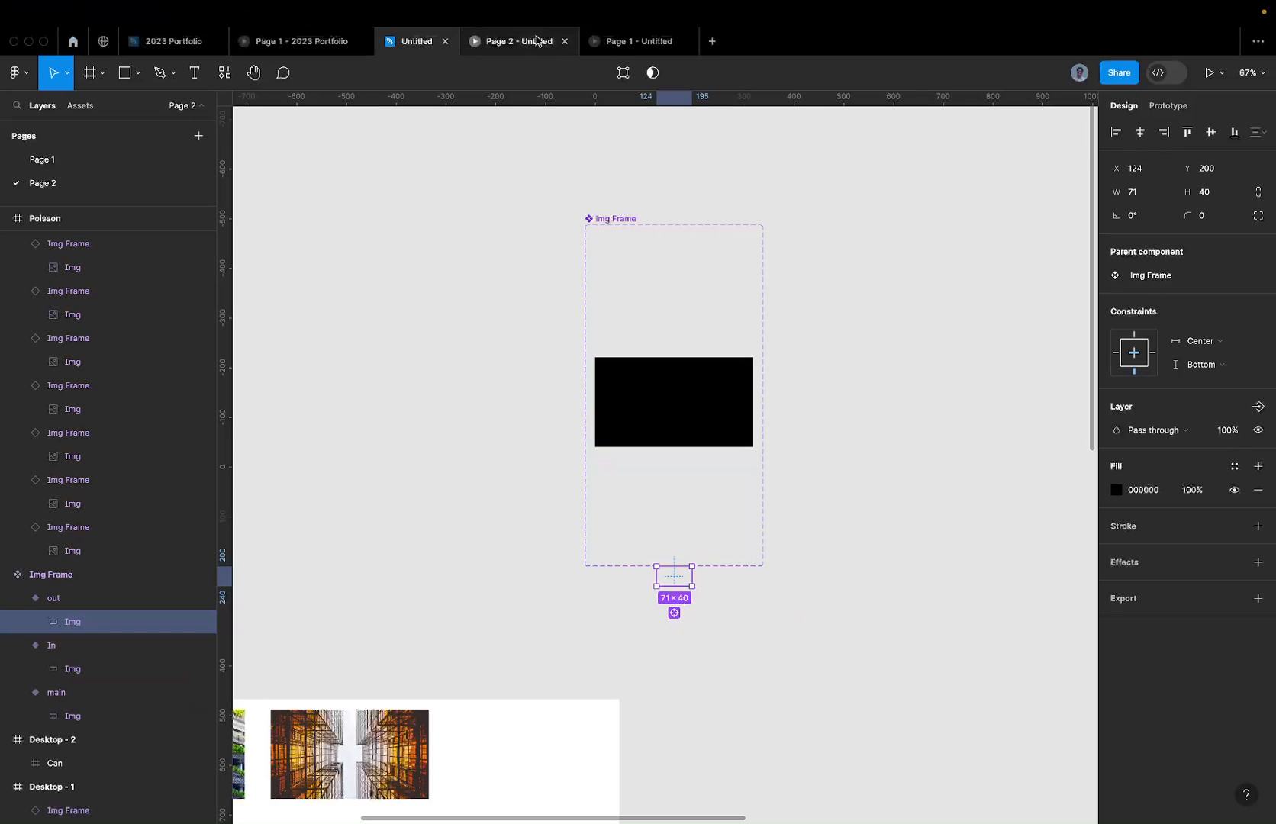
mouse_move(510, 41)
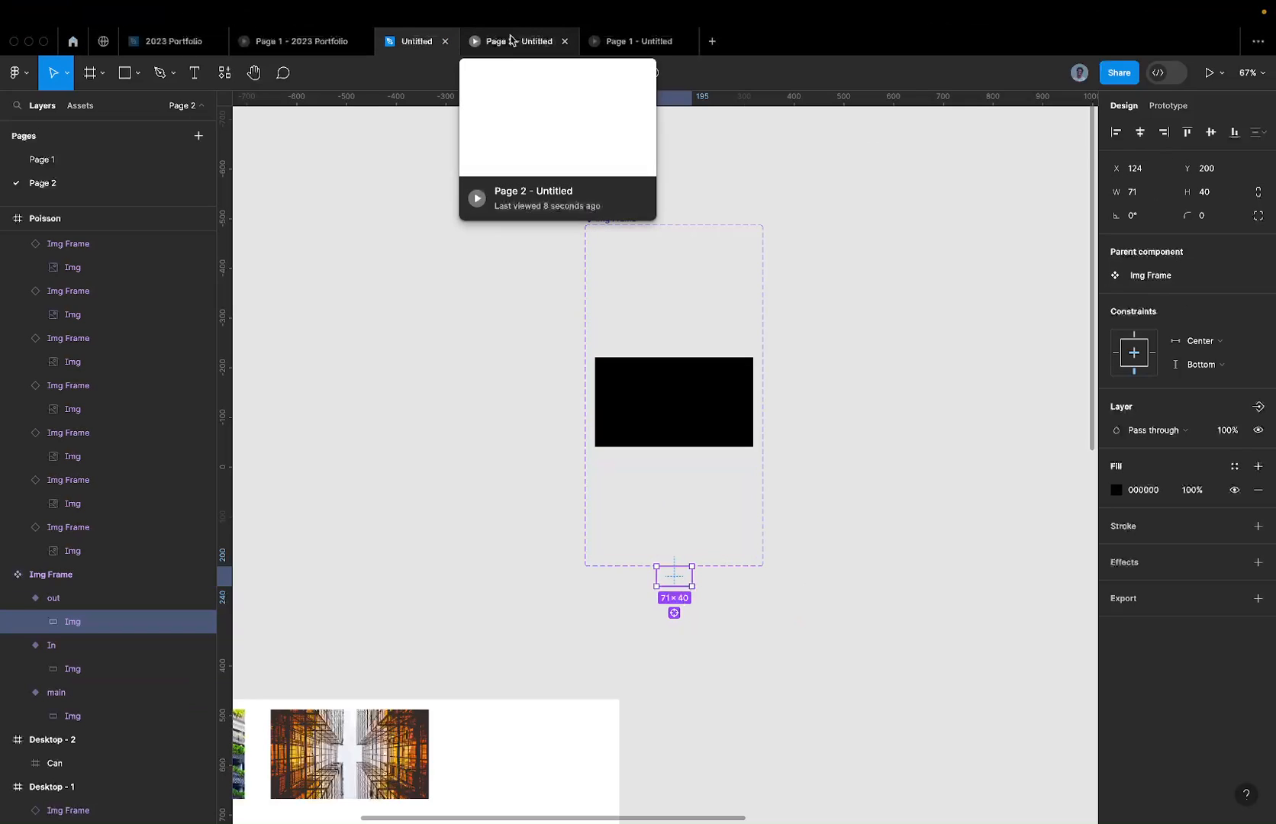
left_click(510, 41)
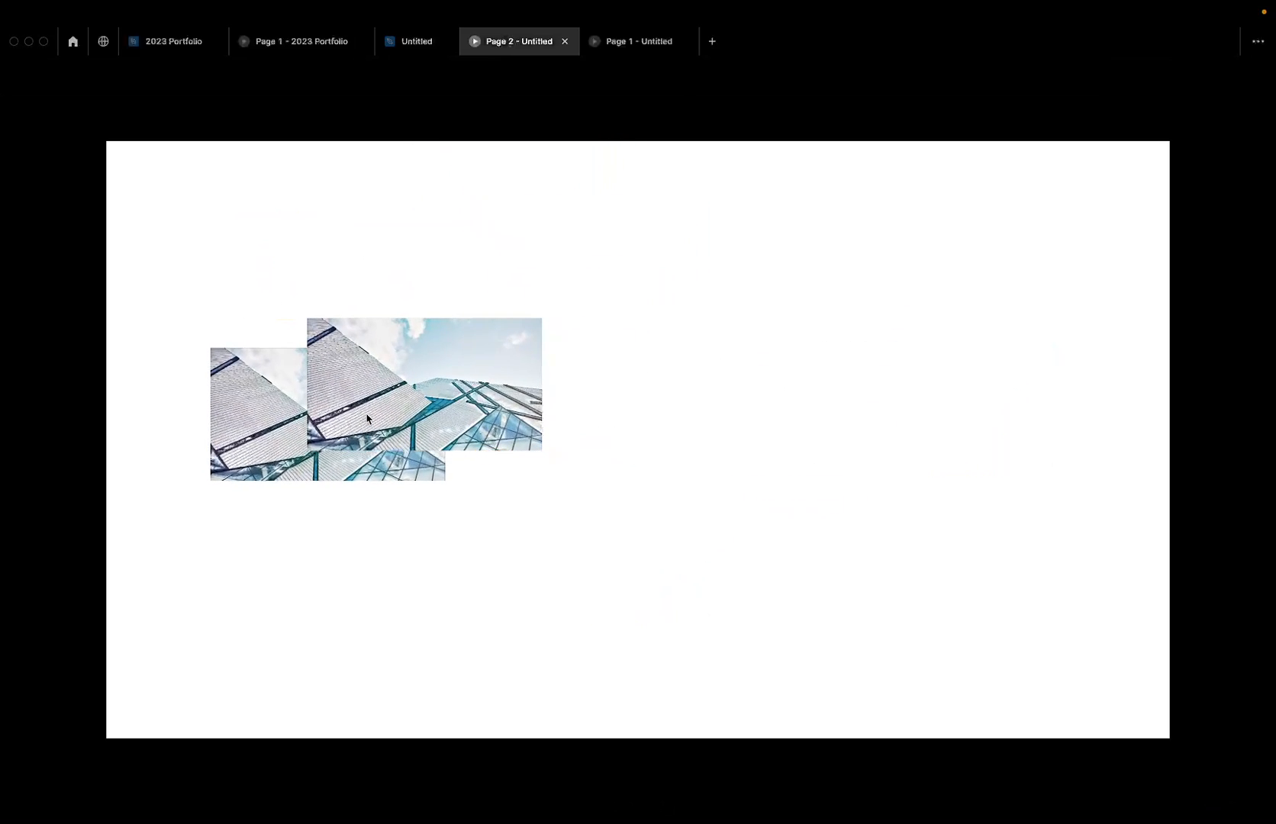
left_click(405, 44)
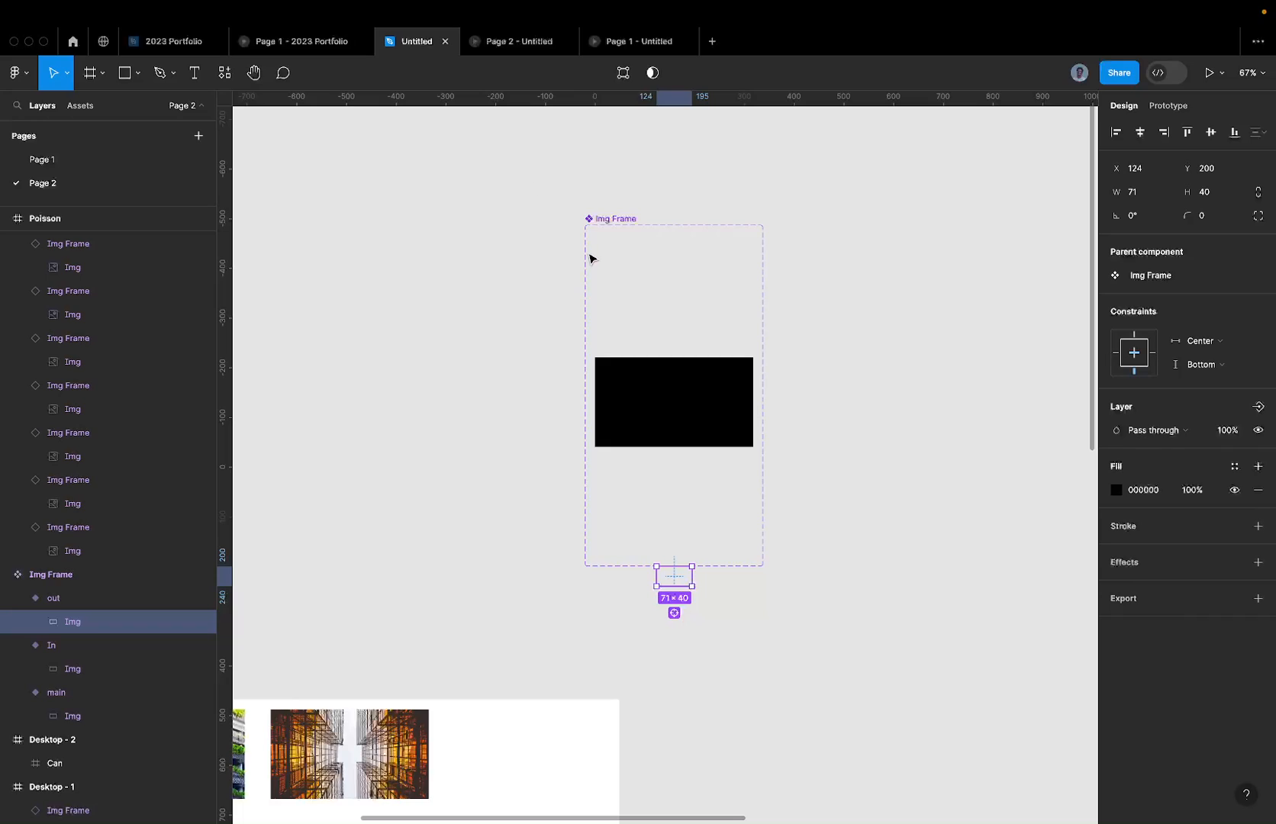
Step: Undo the horizontal centering of the Img layers in the out and In variants and recheck the Page 2 prototype
key("super+z")
key("super+z")
key("super+z")
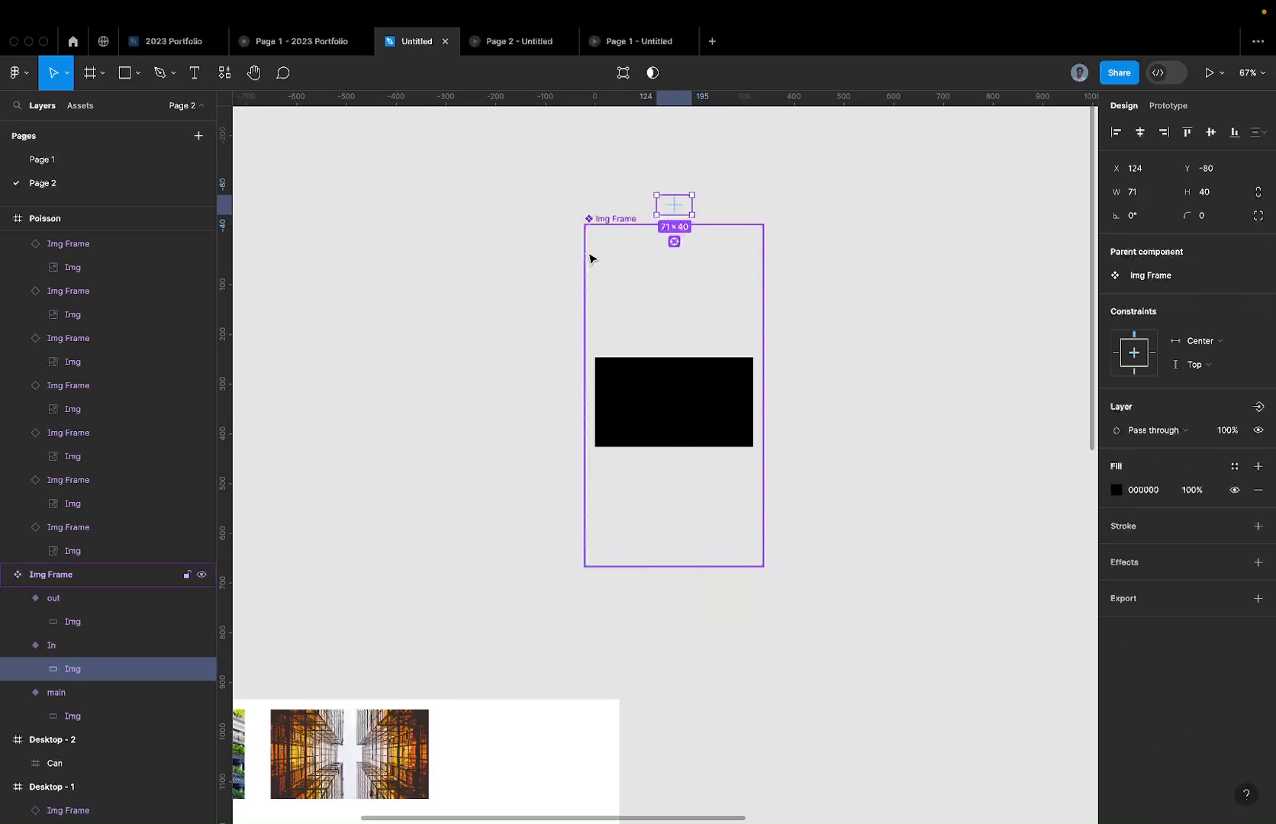
key("super+z")
left_click(493, 42)
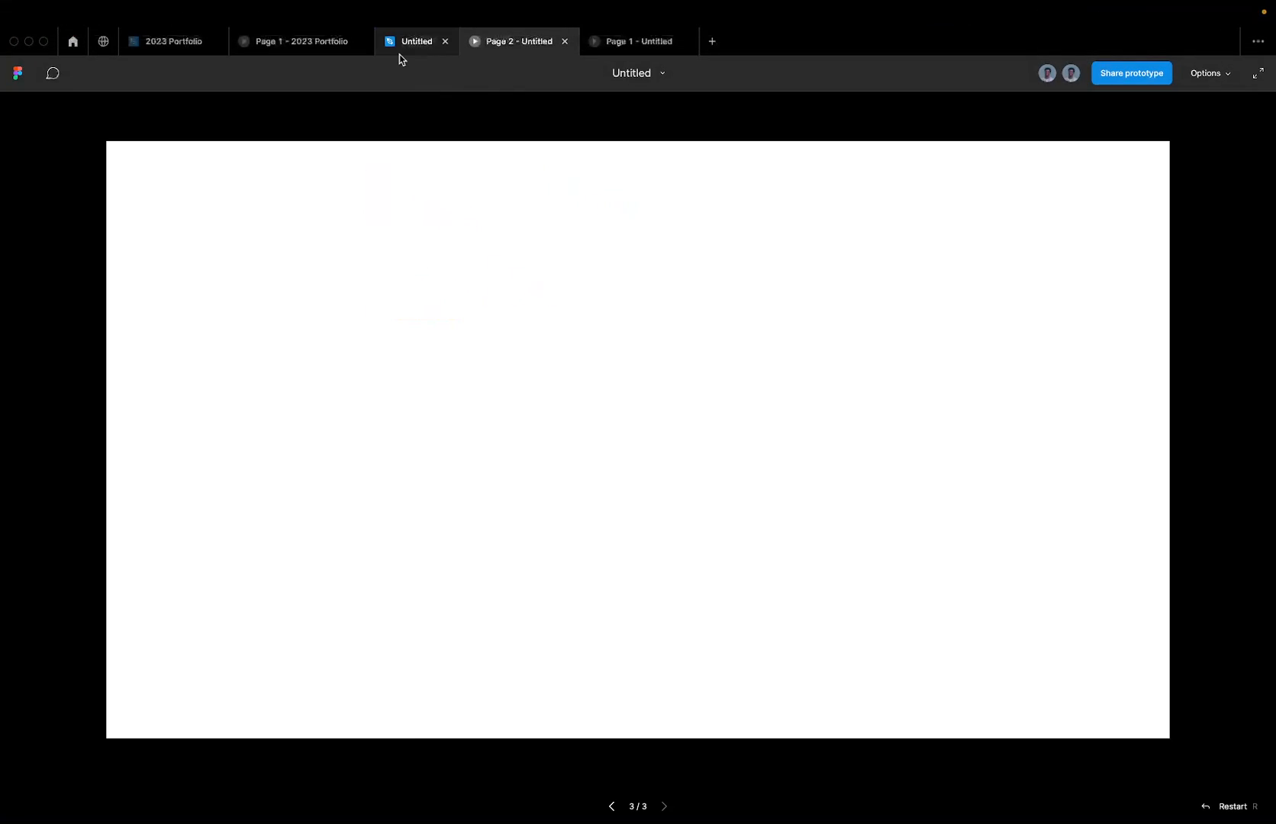
left_click(398, 50)
scroll(527, 254, "down", 5)
scroll(529, 255, "down", 3)
scroll(529, 255, "right", 2)
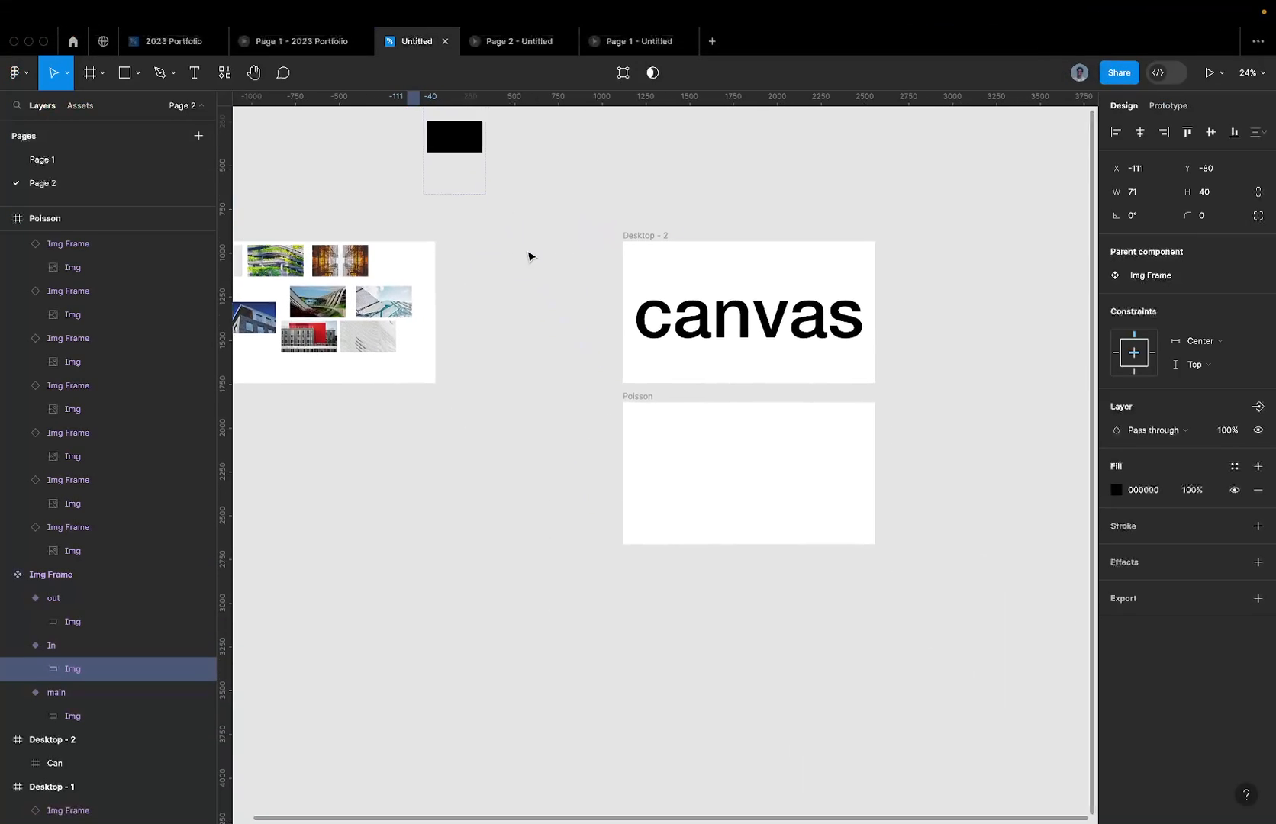
Step: Duplicate the Can frame with the canvas lettering from Desktop - 2 onto the empty canvas beside it at X 2976, Y 644.6
left_click(796, 311)
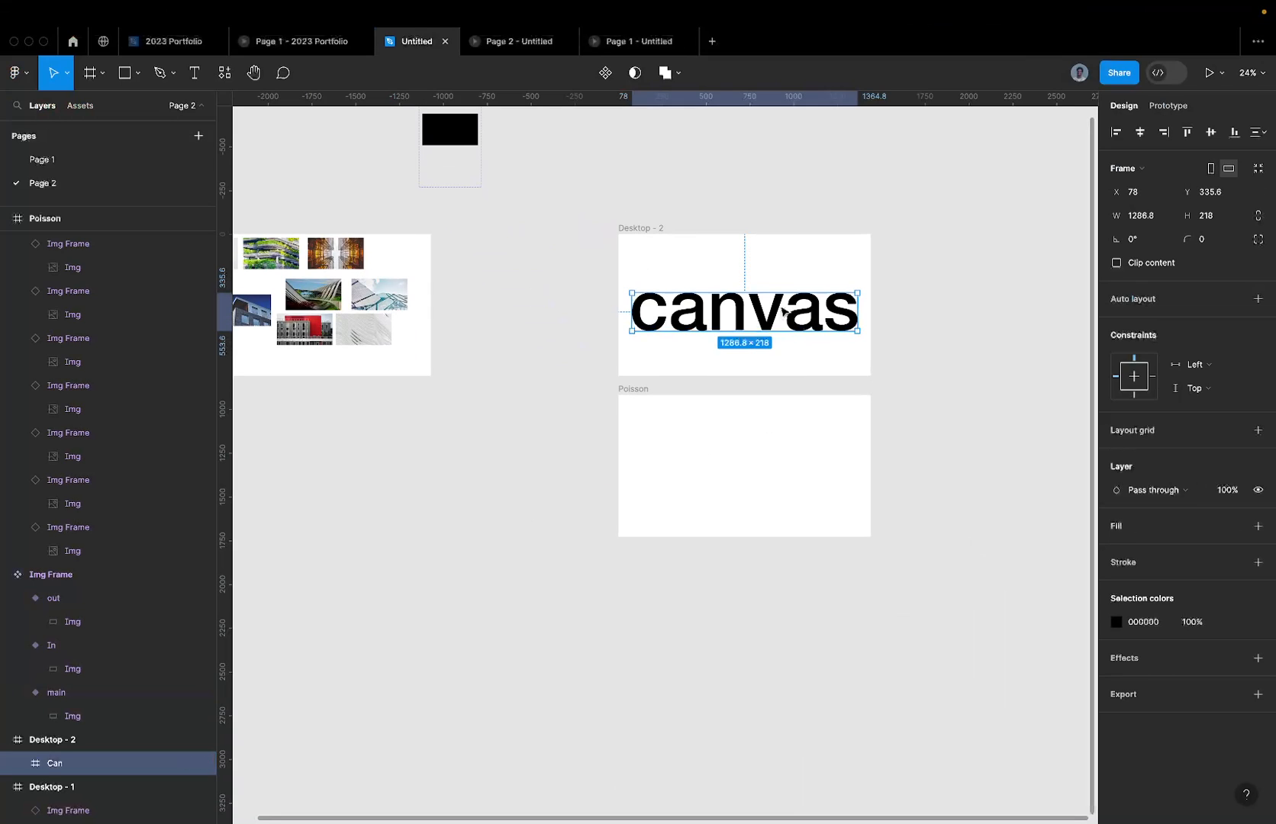
scroll(782, 311, "up", 2)
scroll(771, 313, "down", 5)
scroll(765, 315, "up", 1)
scroll(765, 315, "right", 1)
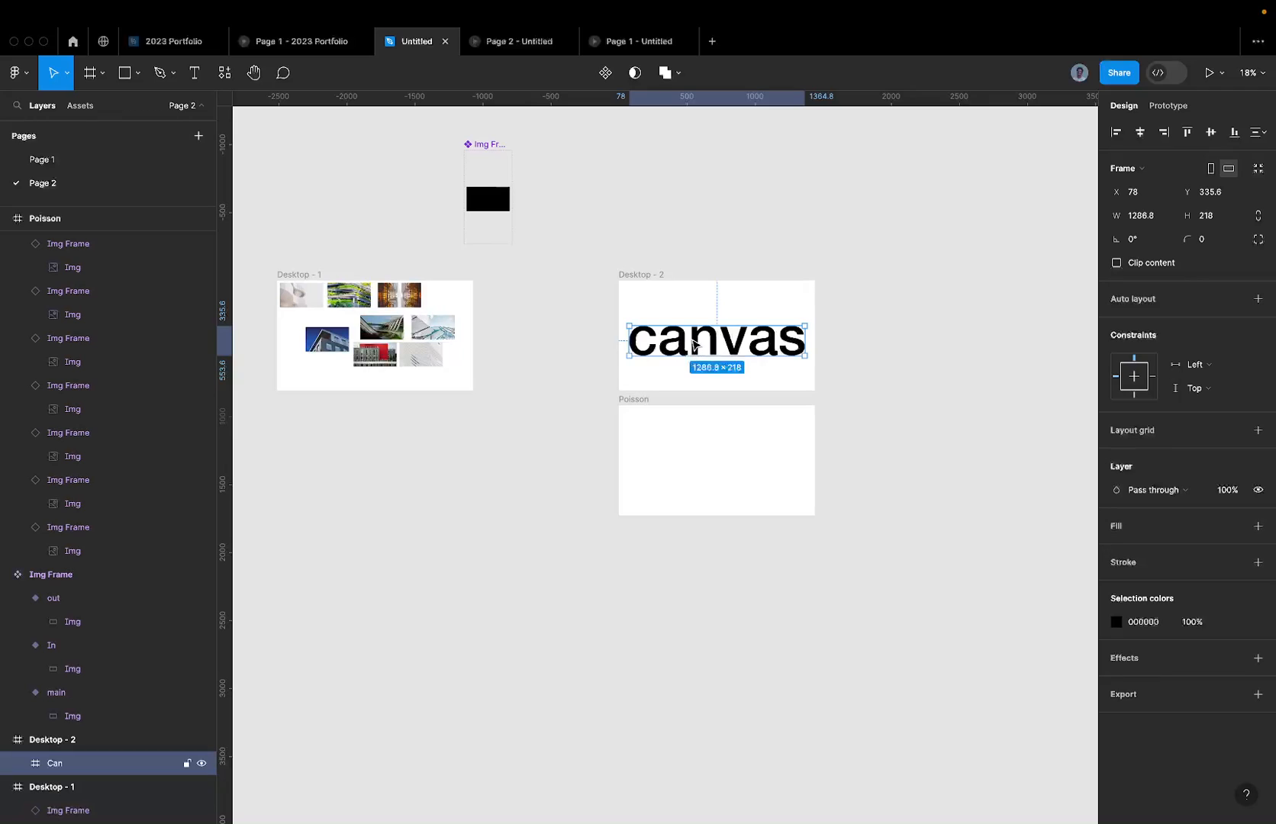
scroll(736, 367, "up", 3)
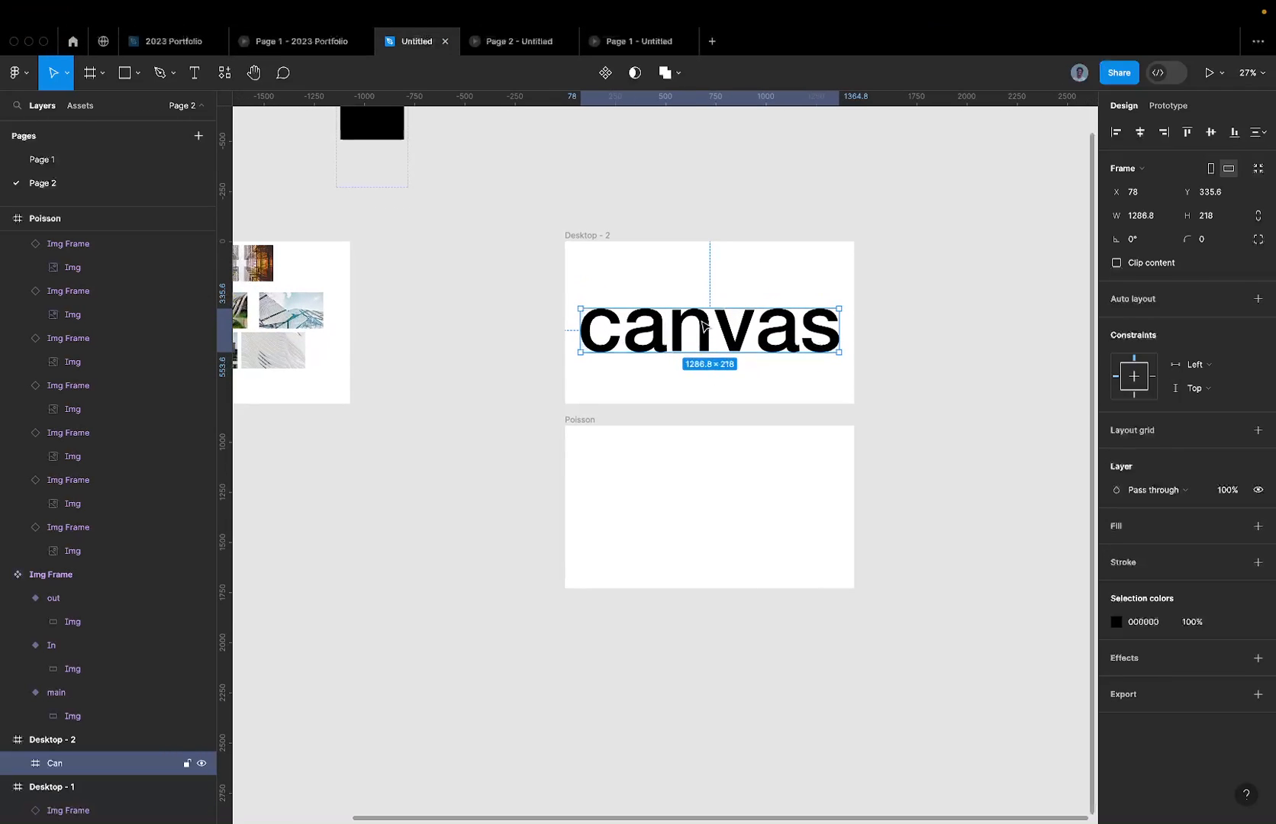
left_click_drag(702, 329, 1002, 330)
scroll(840, 329, "right", 2)
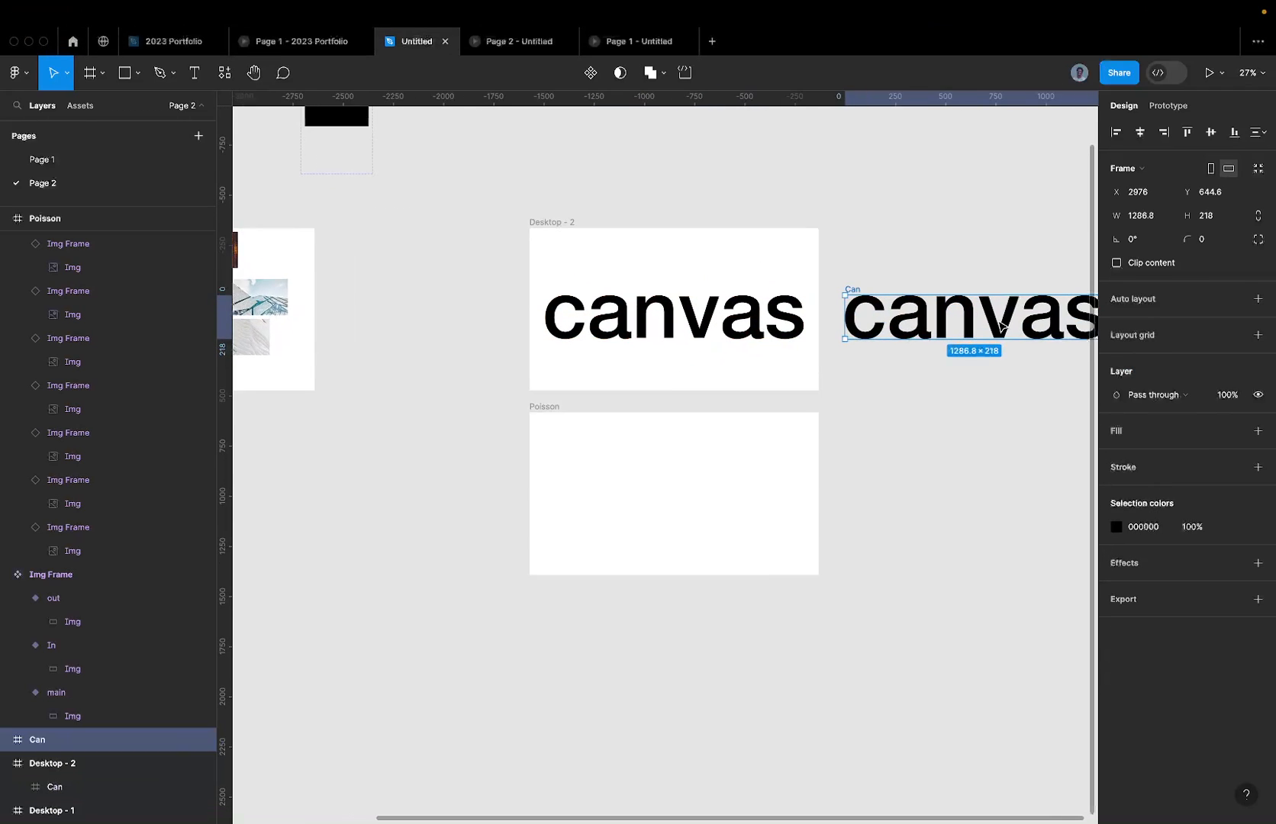
scroll(843, 276, "right", 3)
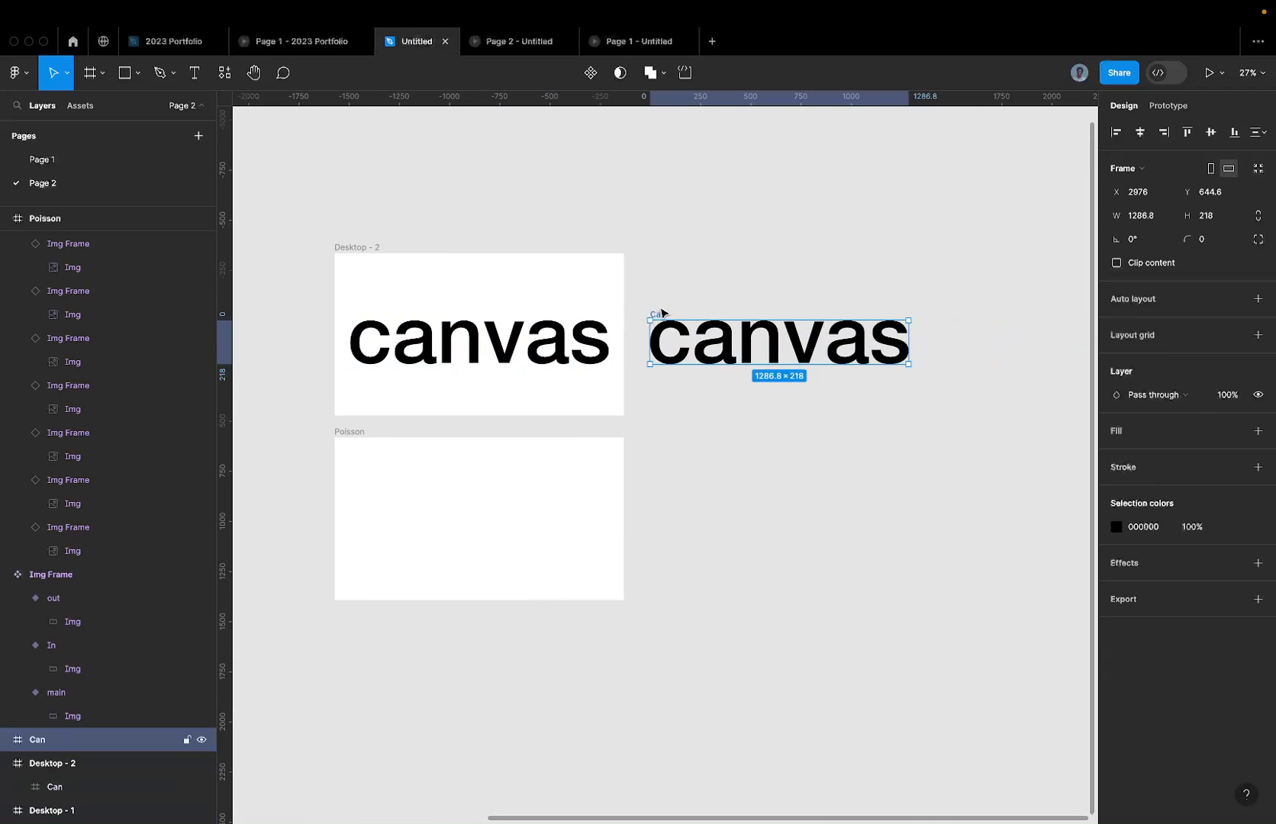
Step: Duplicate the standalone Can frame alongside itself at X 4362, Y 644.6
left_click_drag(662, 313, 940, 315)
left_click(658, 315)
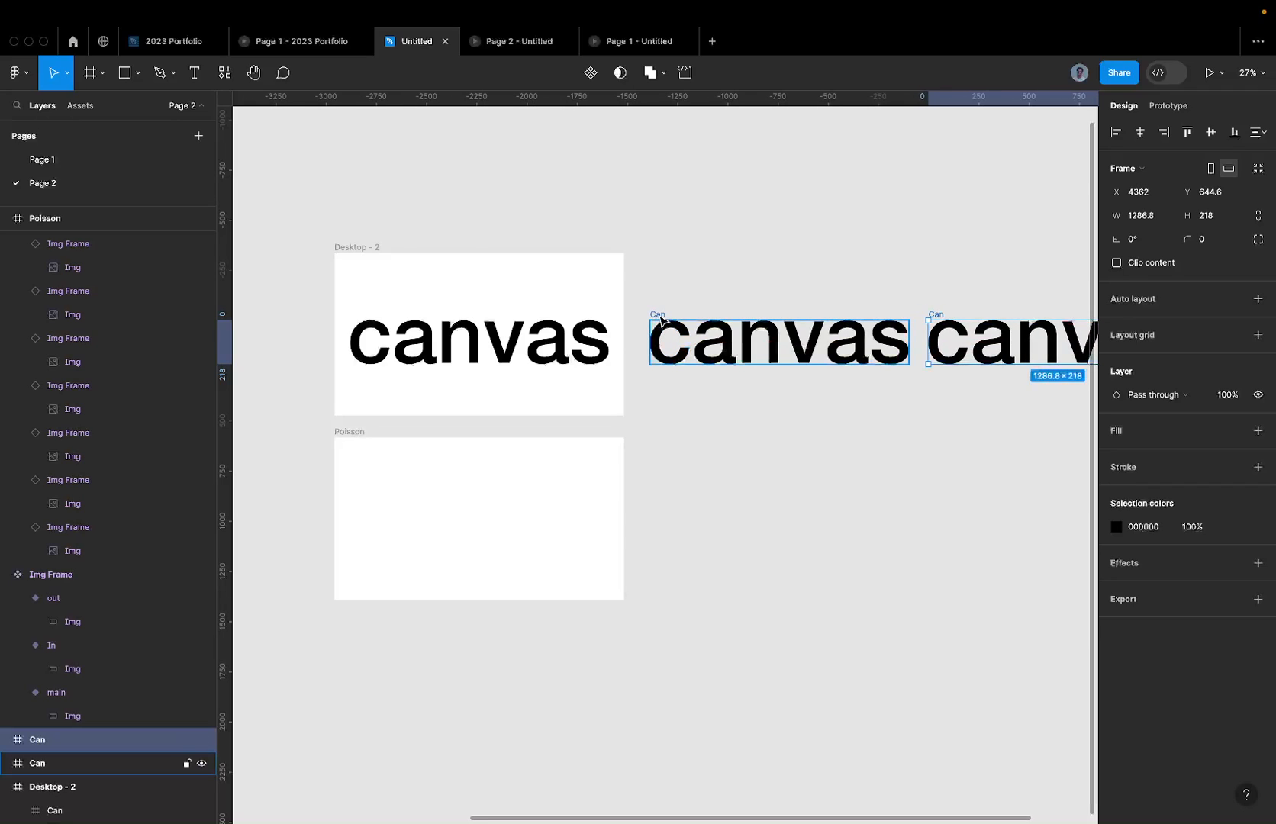
left_click(931, 326)
scroll(884, 328, "right", 3)
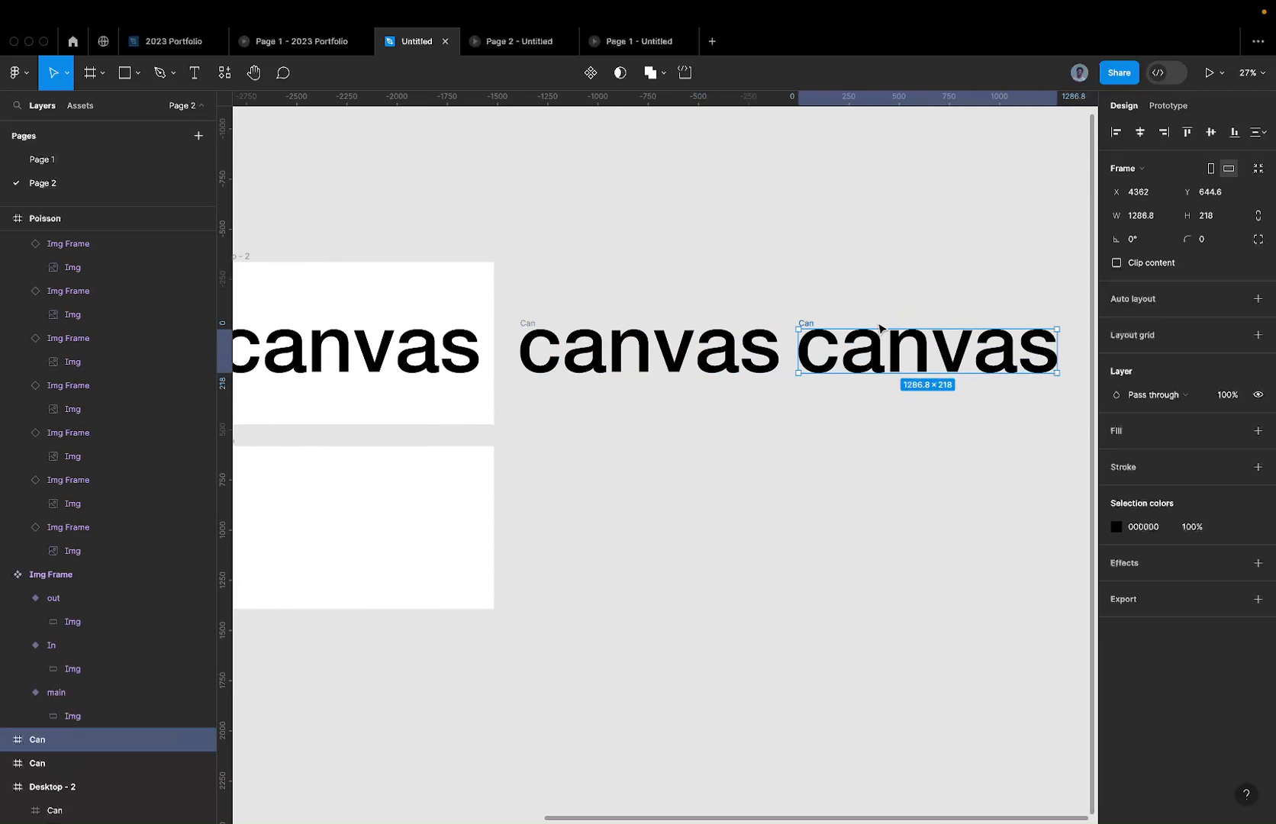
Step: Group all the letters inside the first standalone Can frame and select both standalone Can frames
left_click(601, 354)
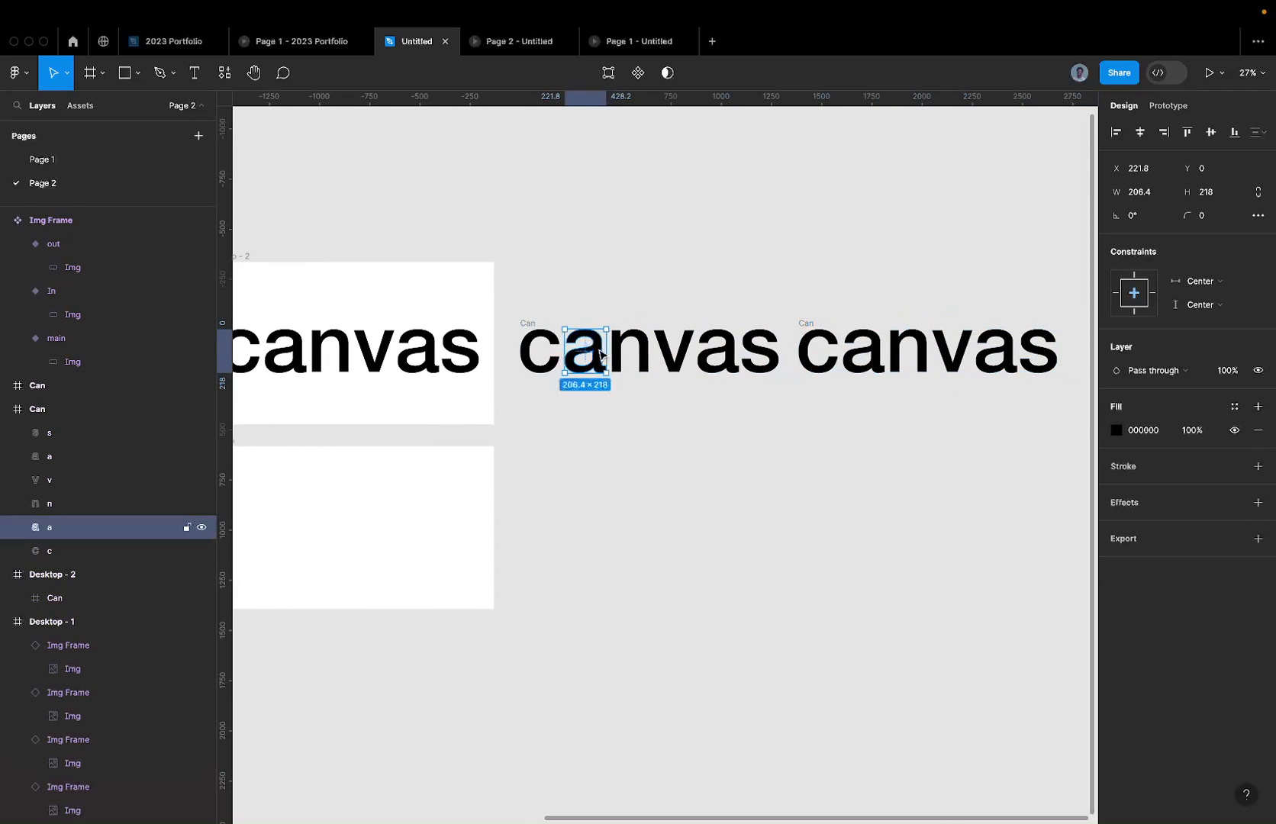
key("super+a")
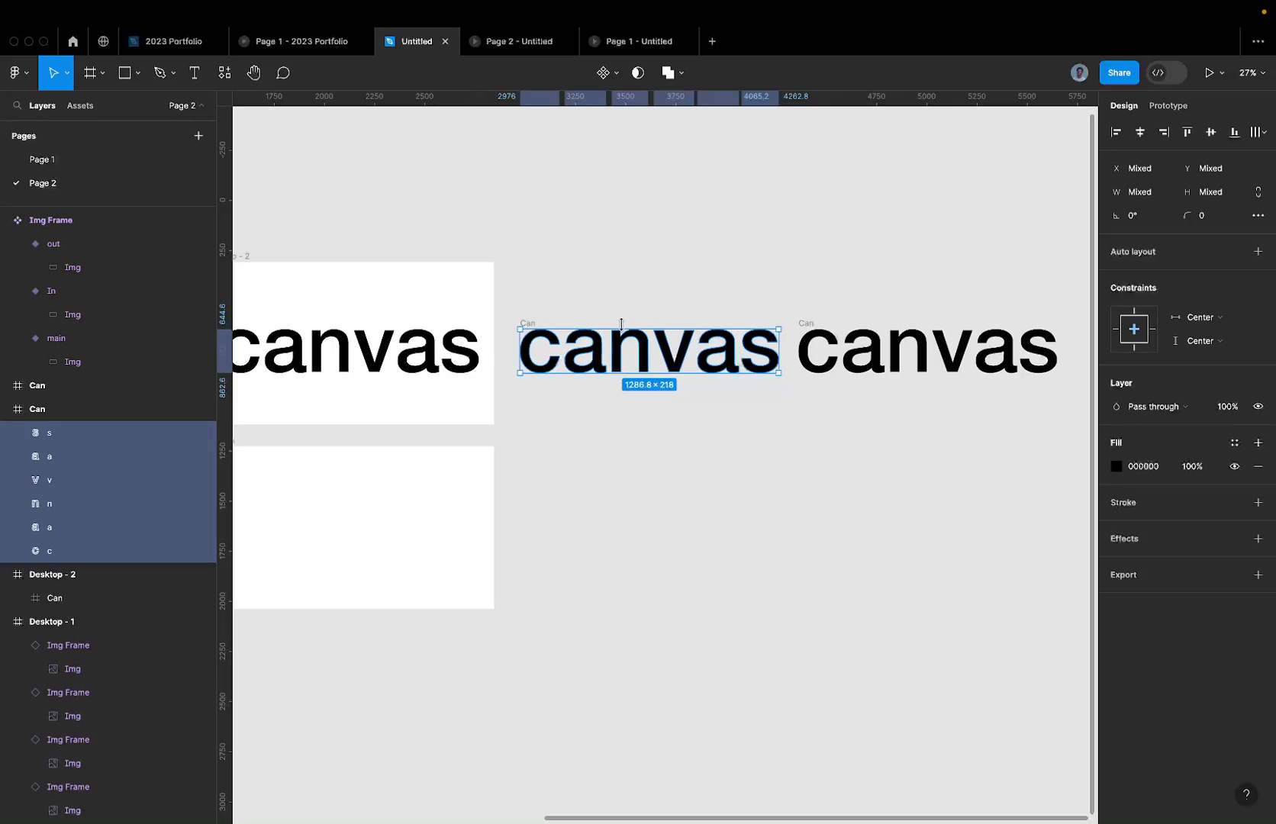
key("super+g")
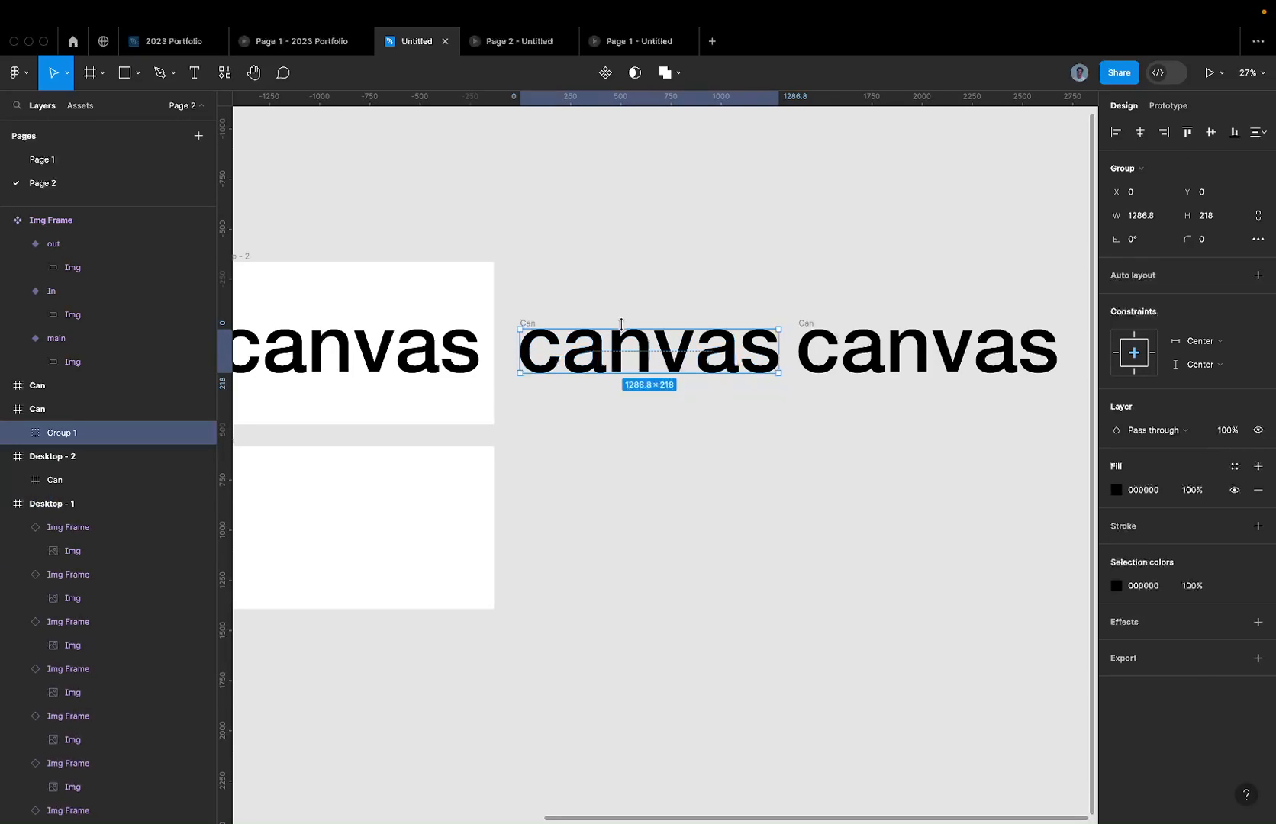
left_click(532, 325)
left_click(807, 324, "shift")
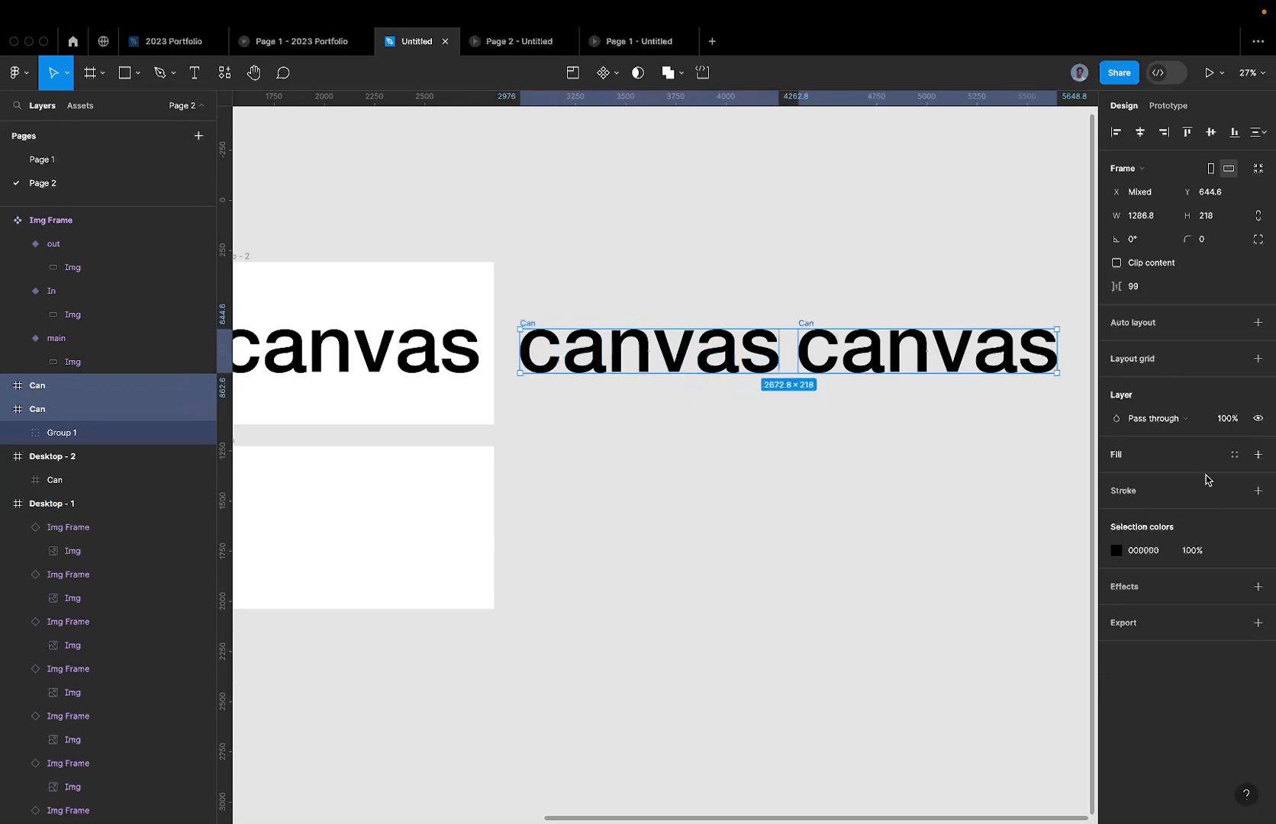
left_click(1258, 454)
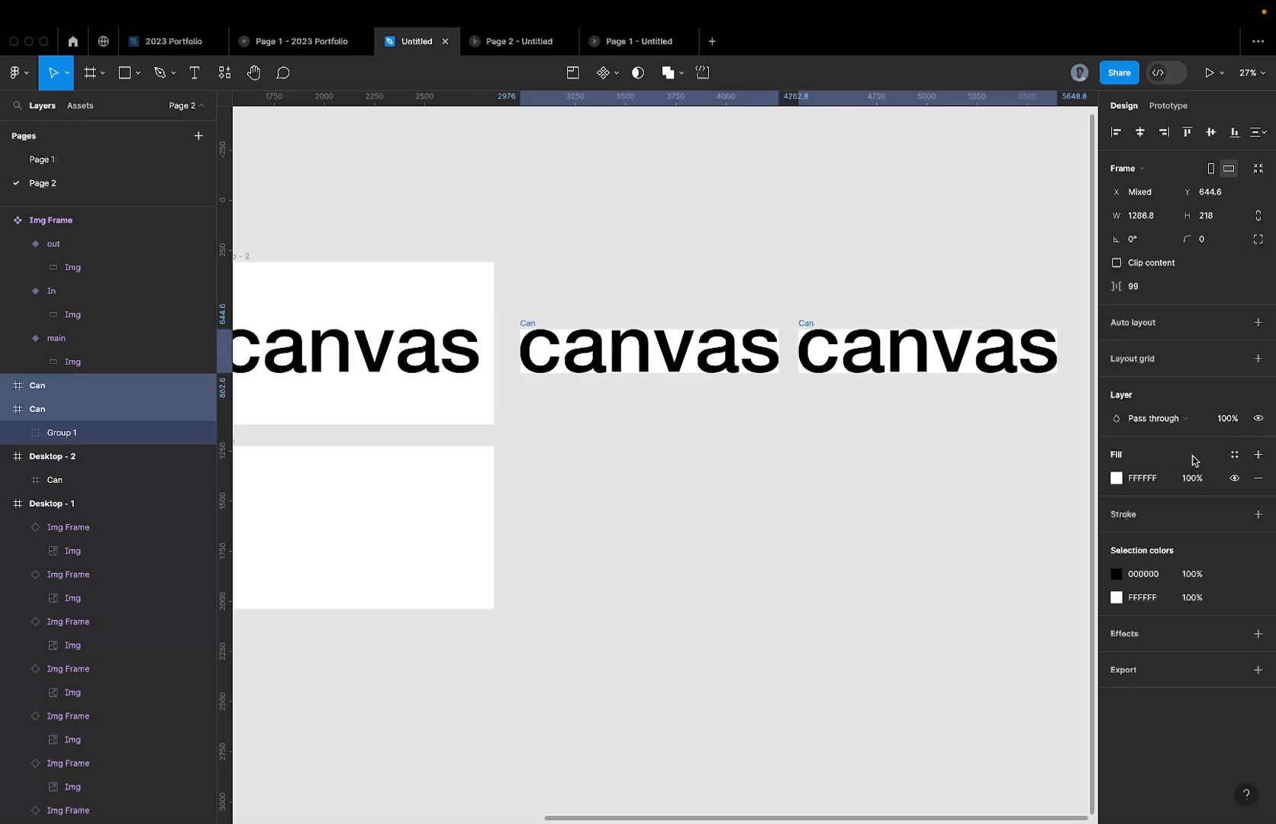
left_click(1145, 479)
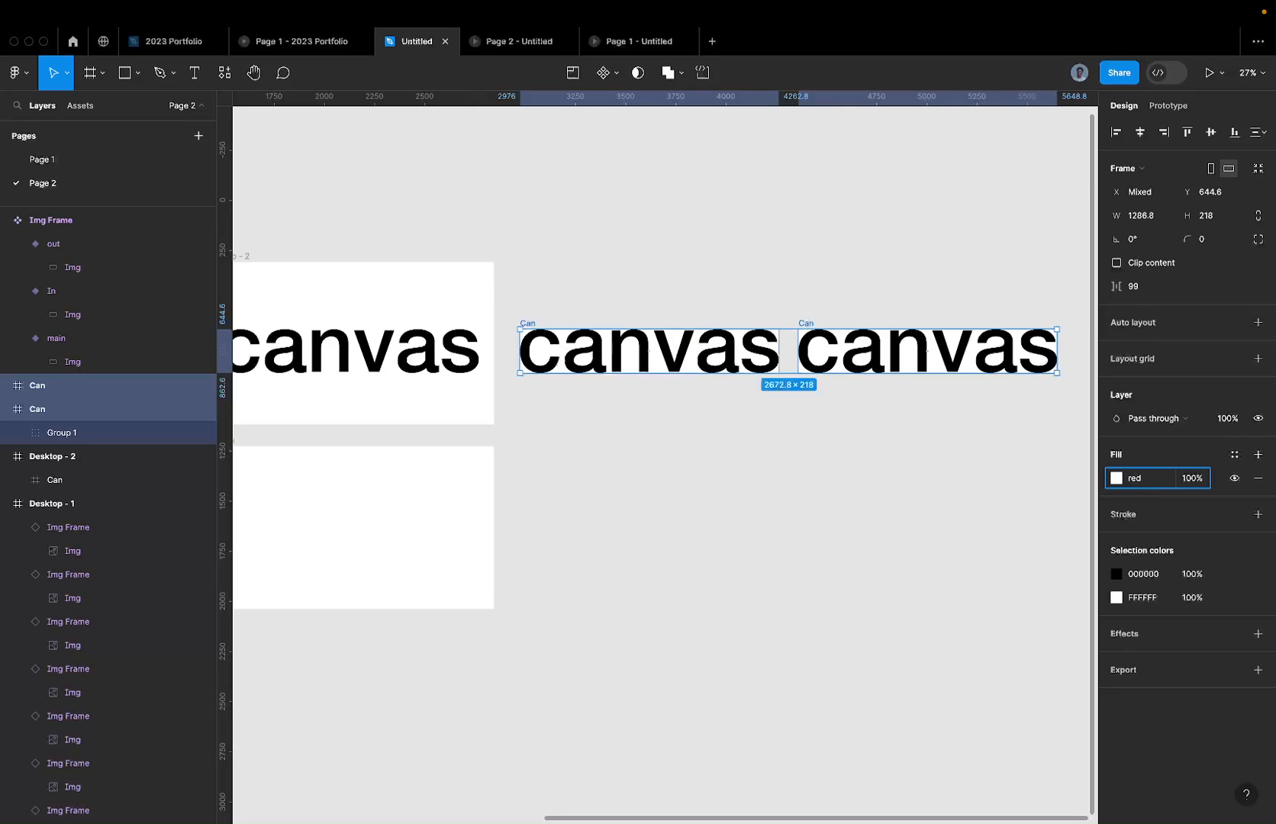
key("Return")
left_click(1258, 478)
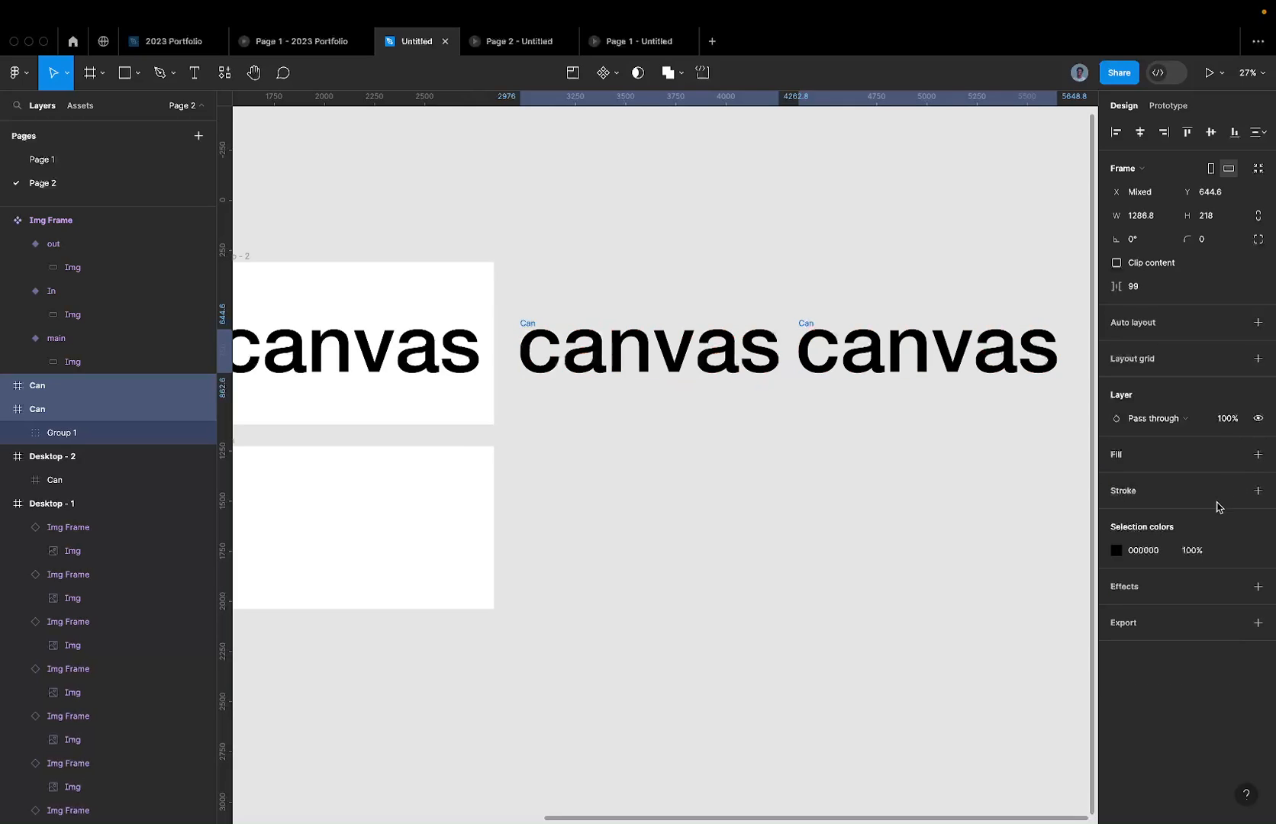
Step: Give both standalone Can frames a red fill (FF0000)
left_click(1189, 455)
left_click(1159, 483)
type("re")
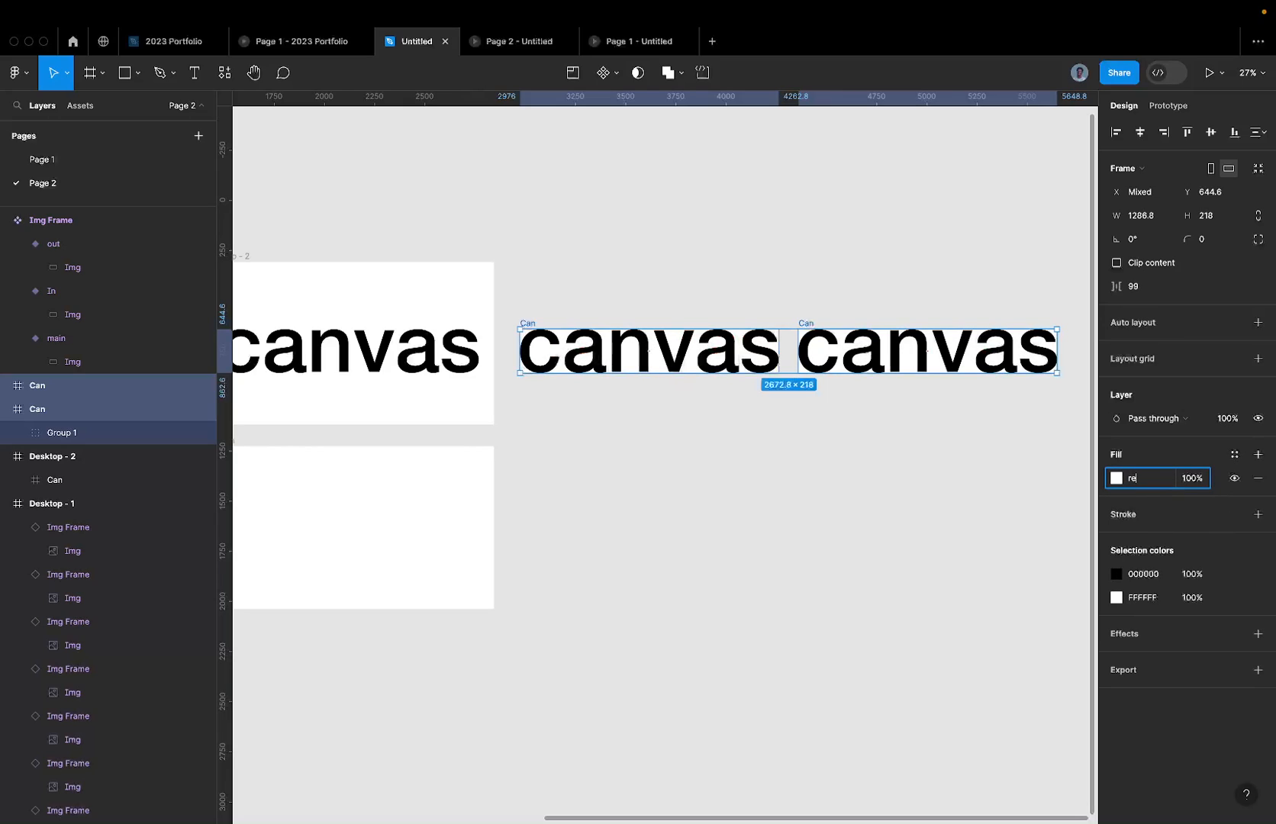
type("d")
key("Return")
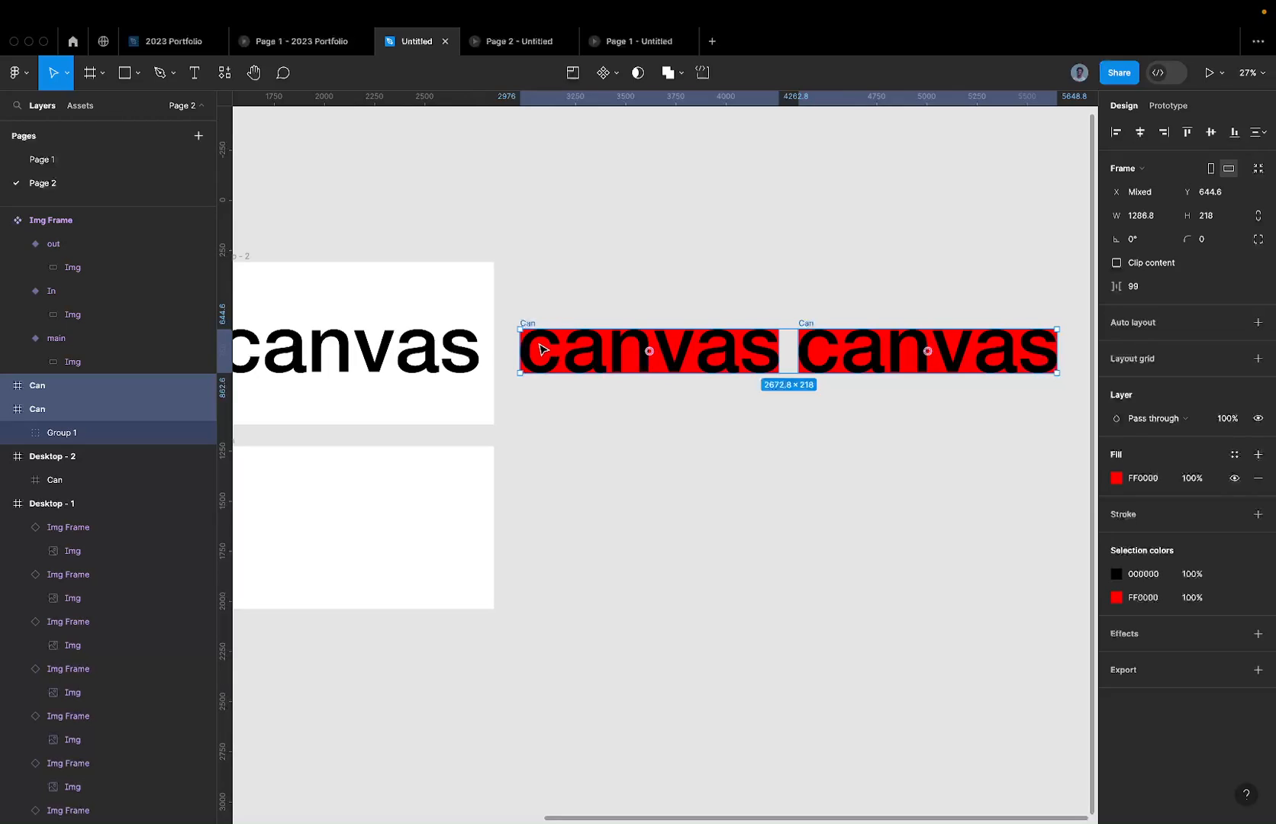
key("Escape")
Step: Duplicate the letter group in place inside the first standalone Can frame
left_click(524, 325)
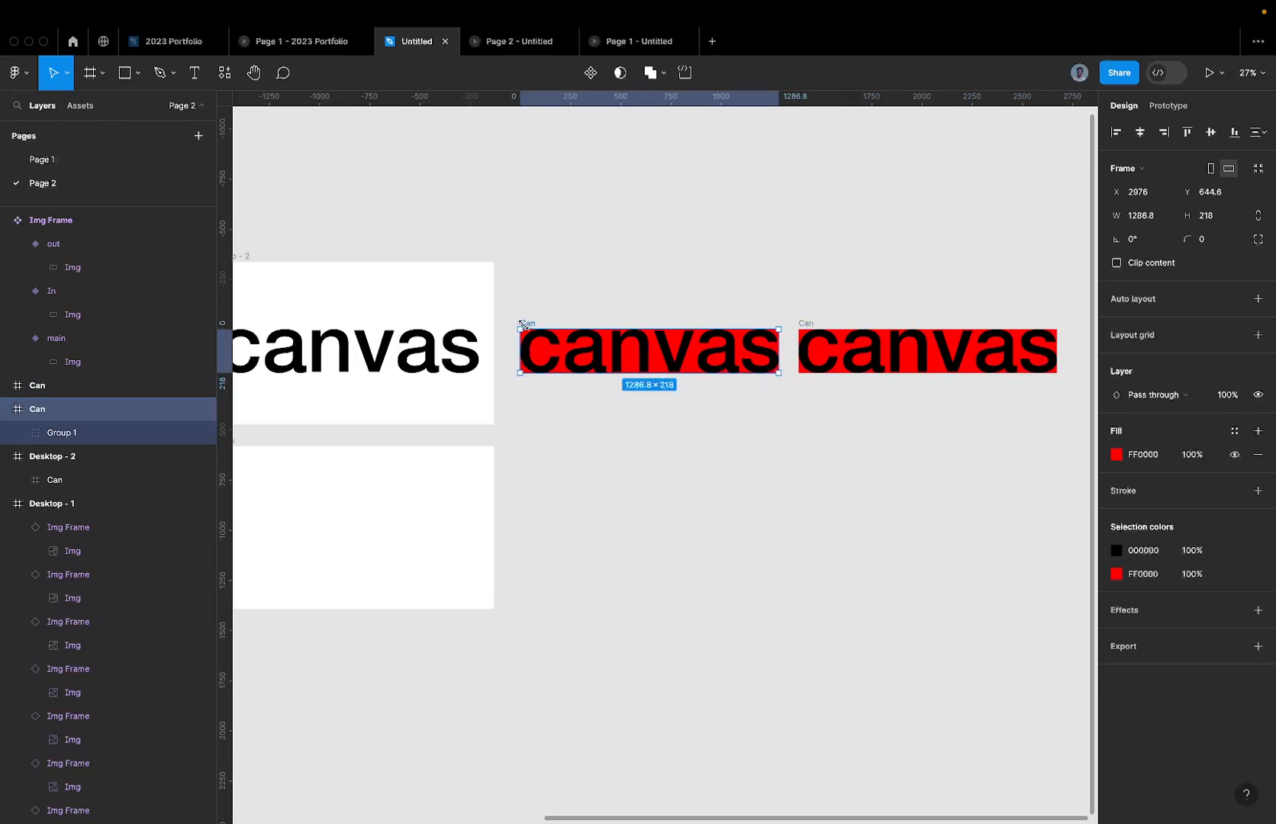
key("Return")
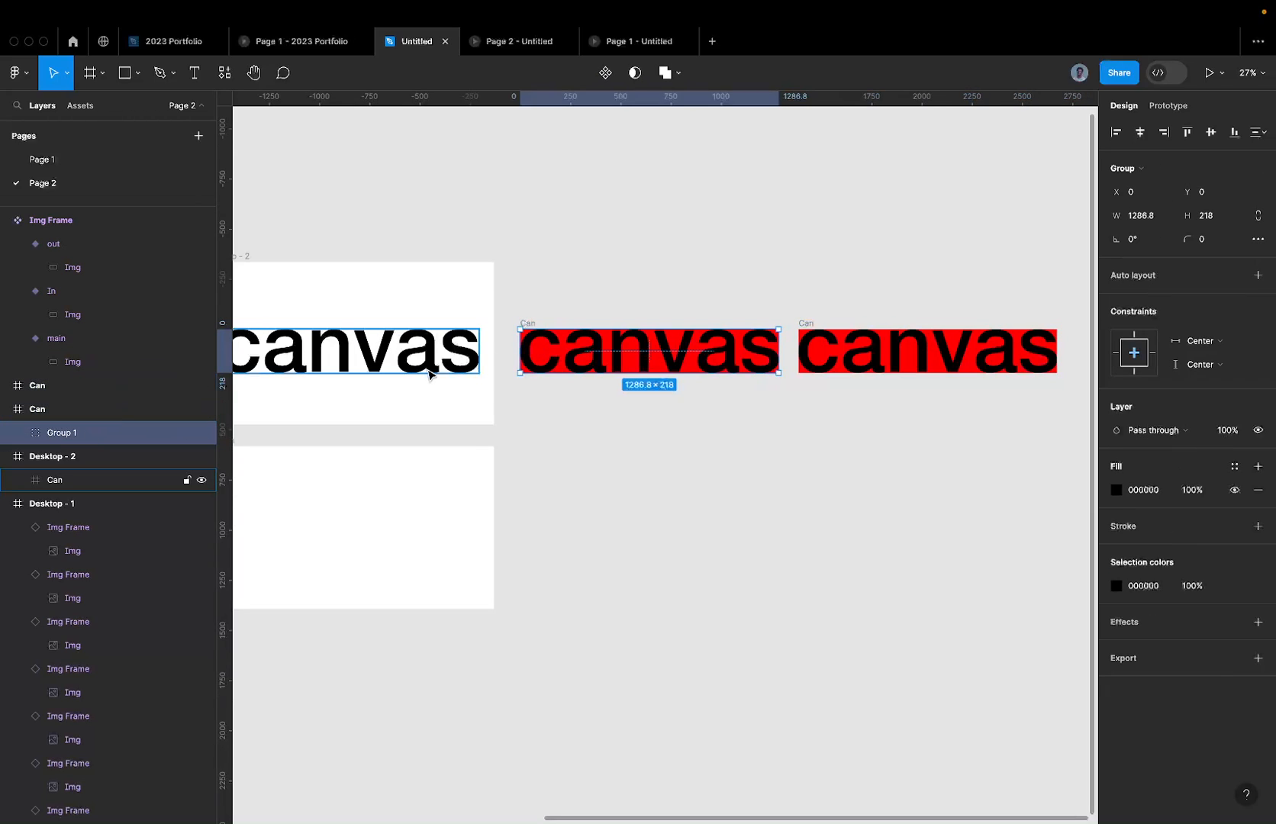
key("super+d")
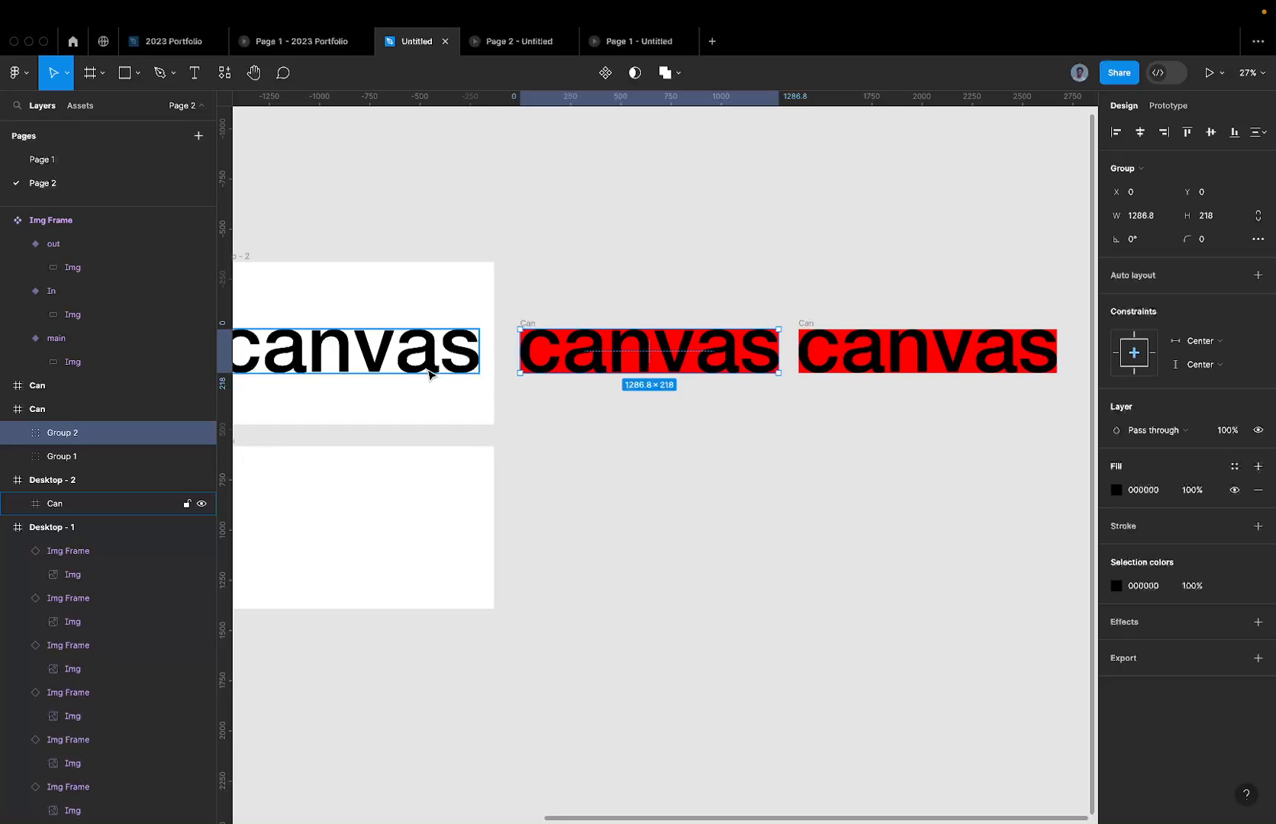
Step: Rename the original letter group first and its duplicate second, and move first above second in the layer order
left_click(73, 457)
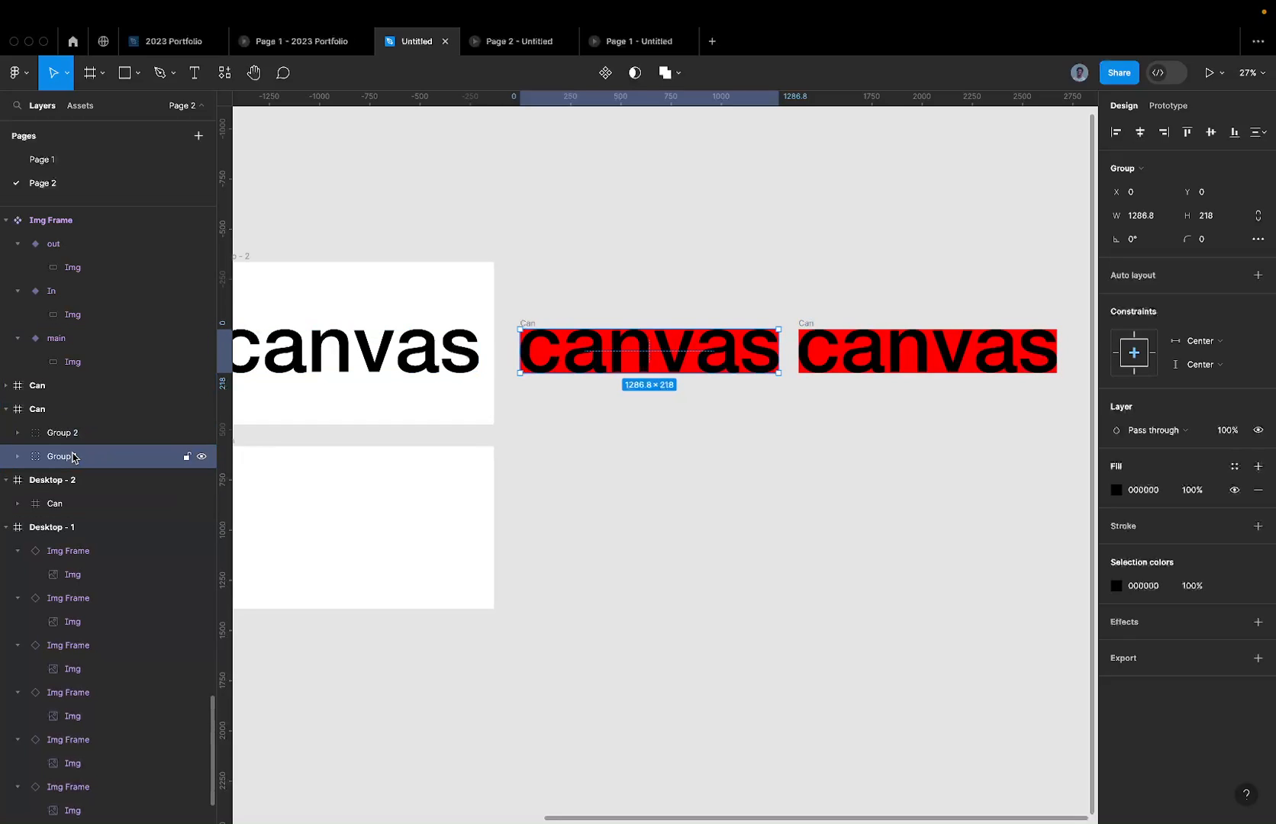
double_click(73, 456)
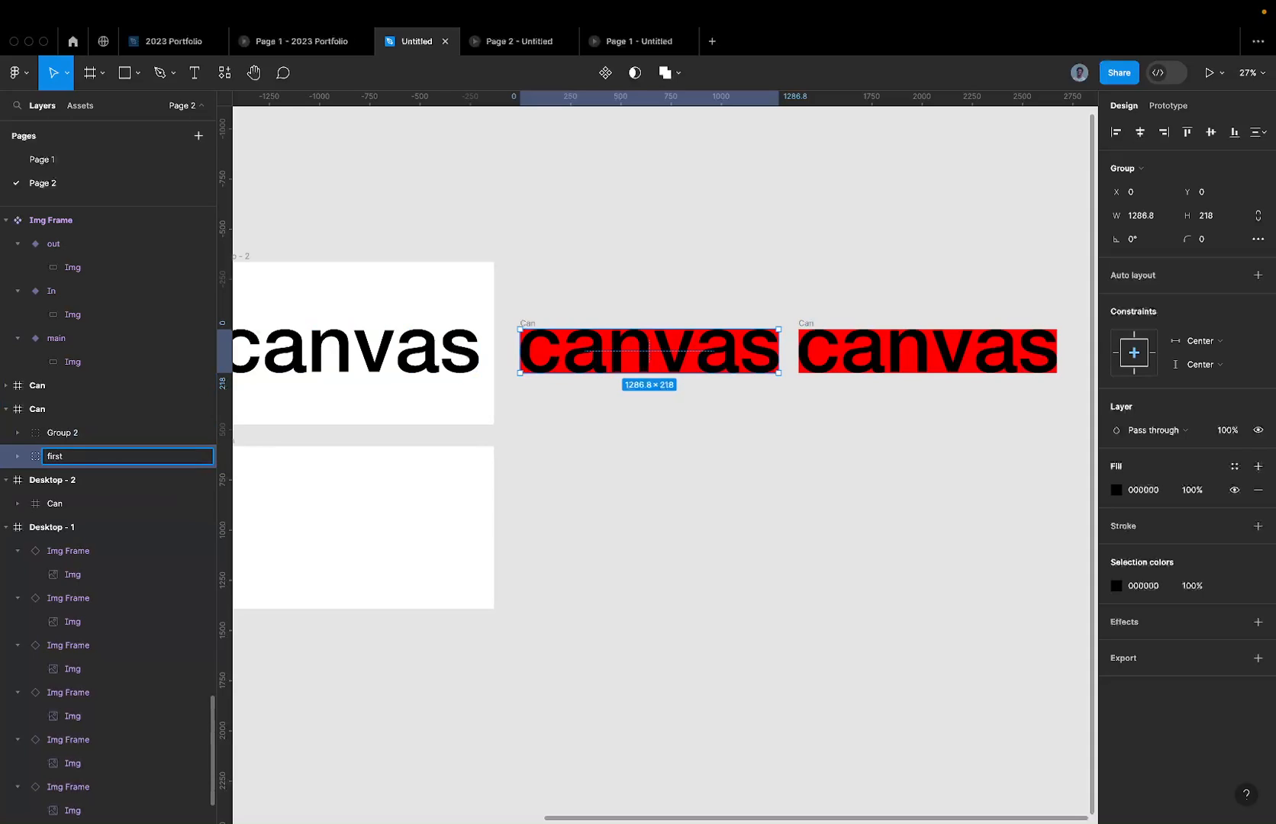
type("first")
key("Return")
double_click(66, 433)
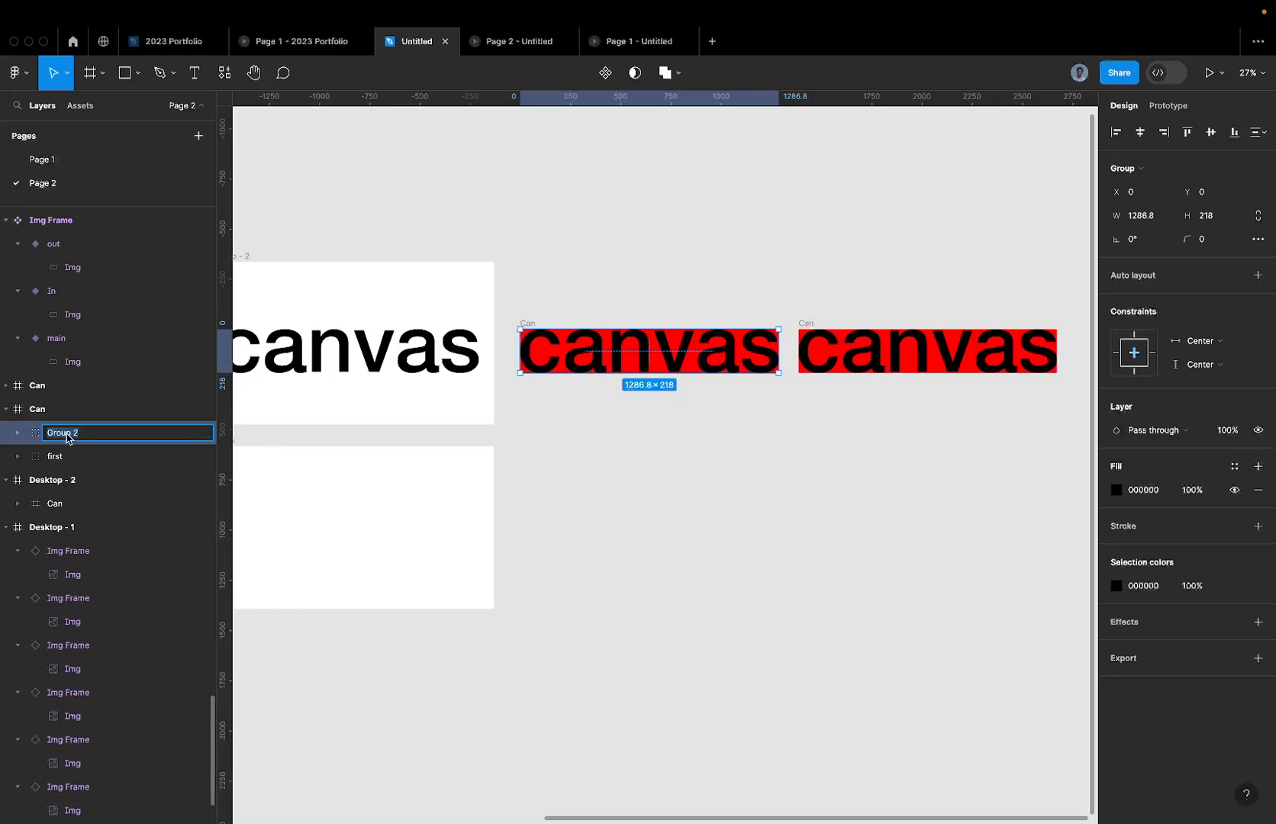
type("sec")
double_click(60, 457)
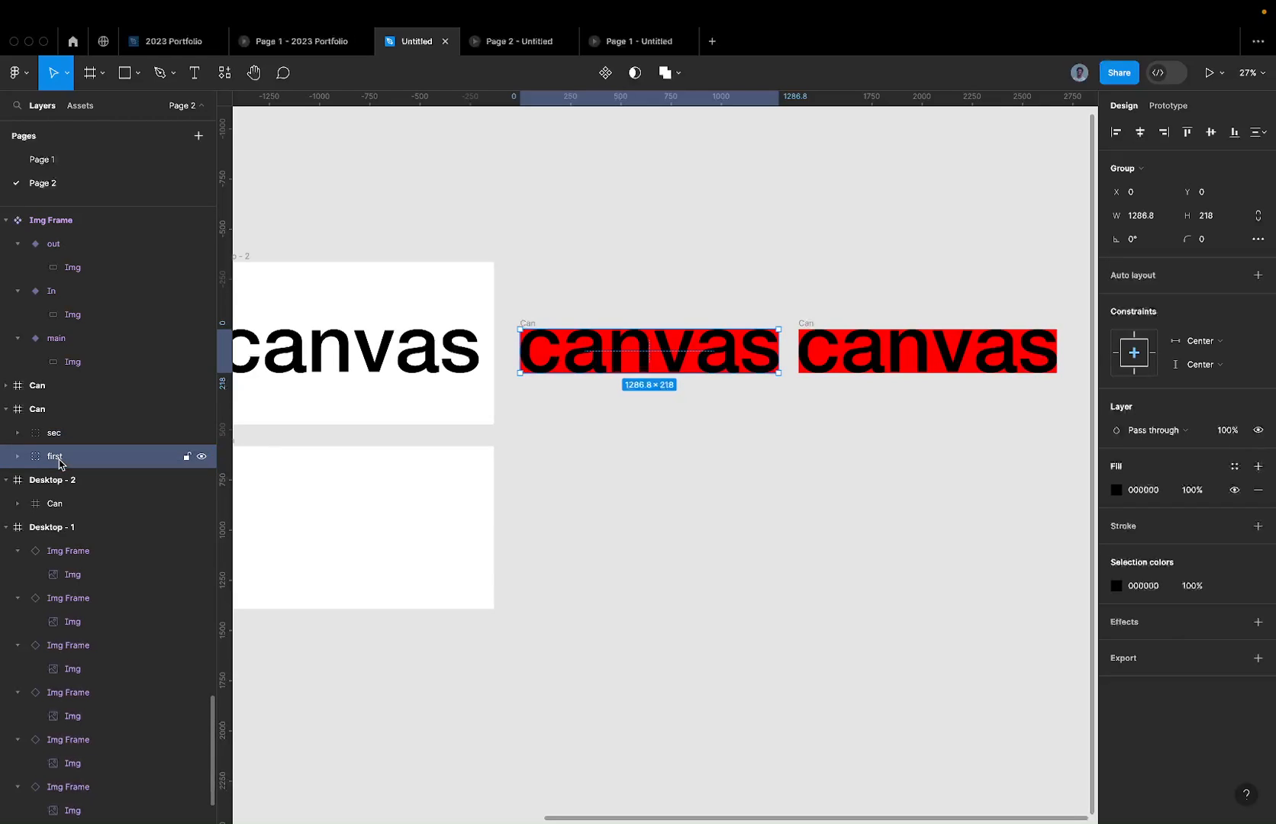
left_click(69, 433)
double_click(69, 433)
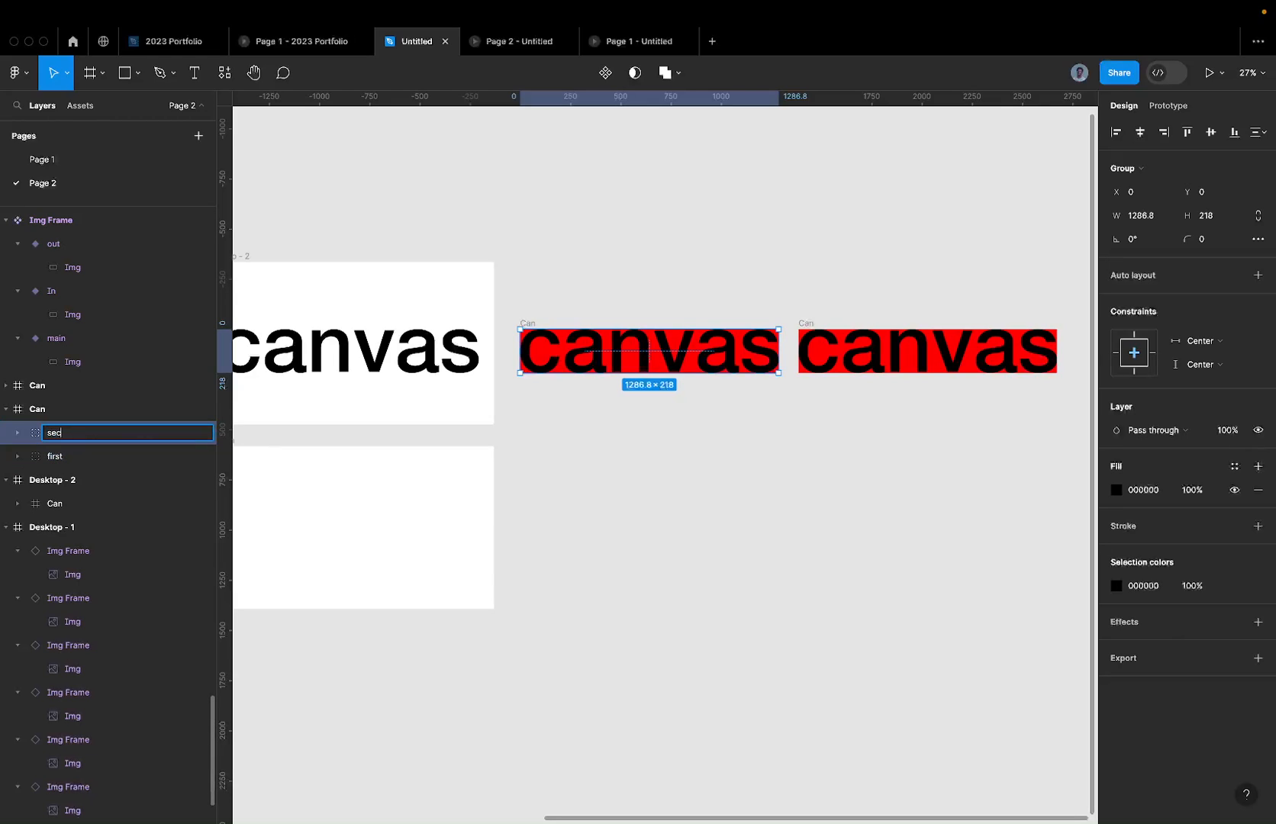
key("Return")
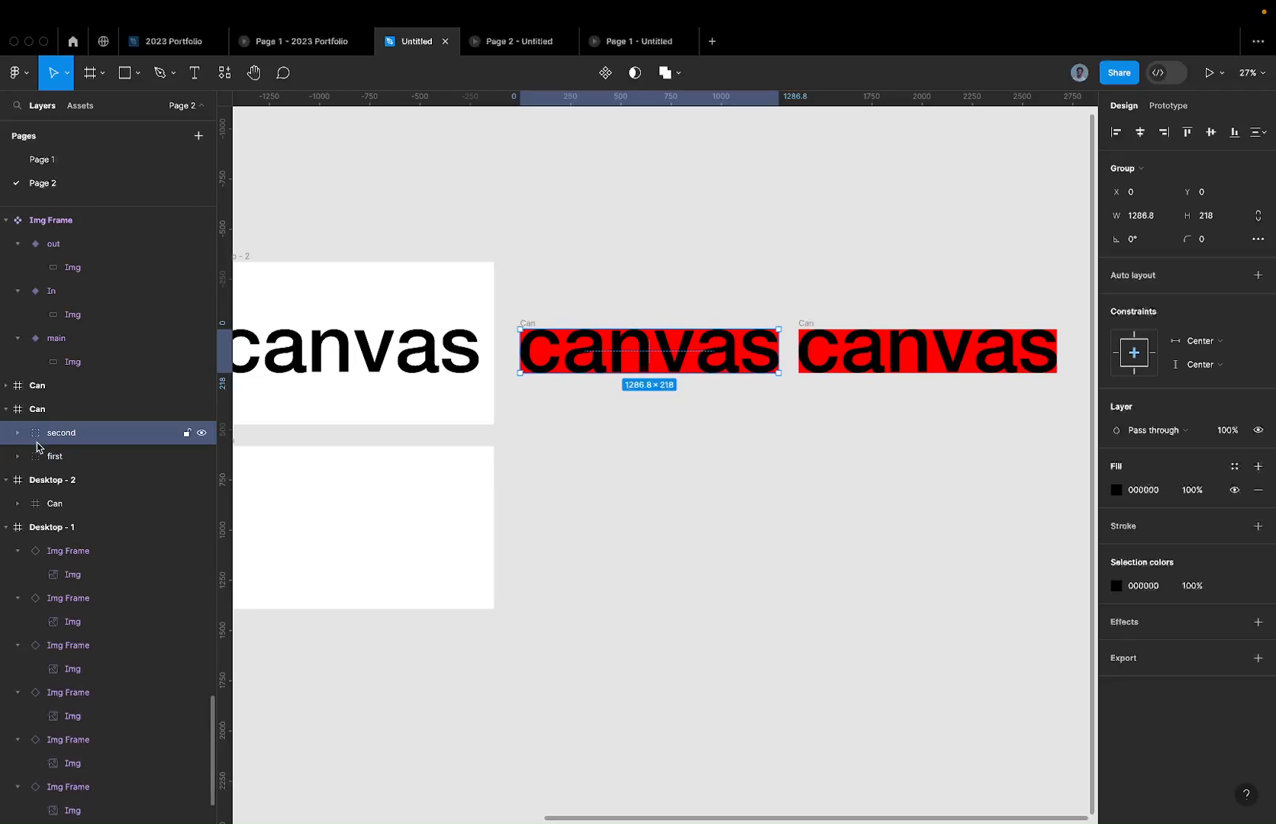
left_click(68, 457)
left_click_drag(69, 458, 128, 433)
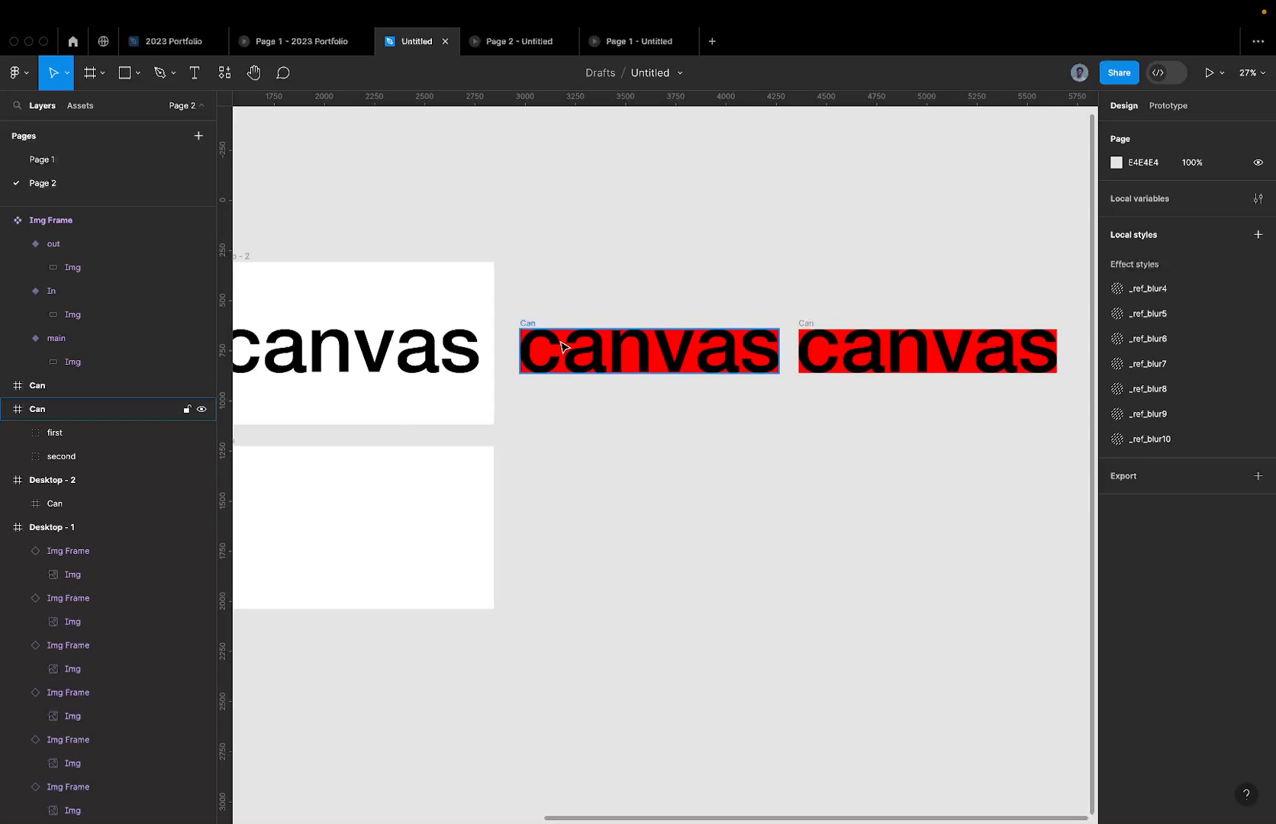
Step: Replace the ungrouped standalone Can frame with a duplicate of the grouped one, placed at X 4394, Y 645
left_click_drag(537, 326, 816, 394)
left_click(807, 325)
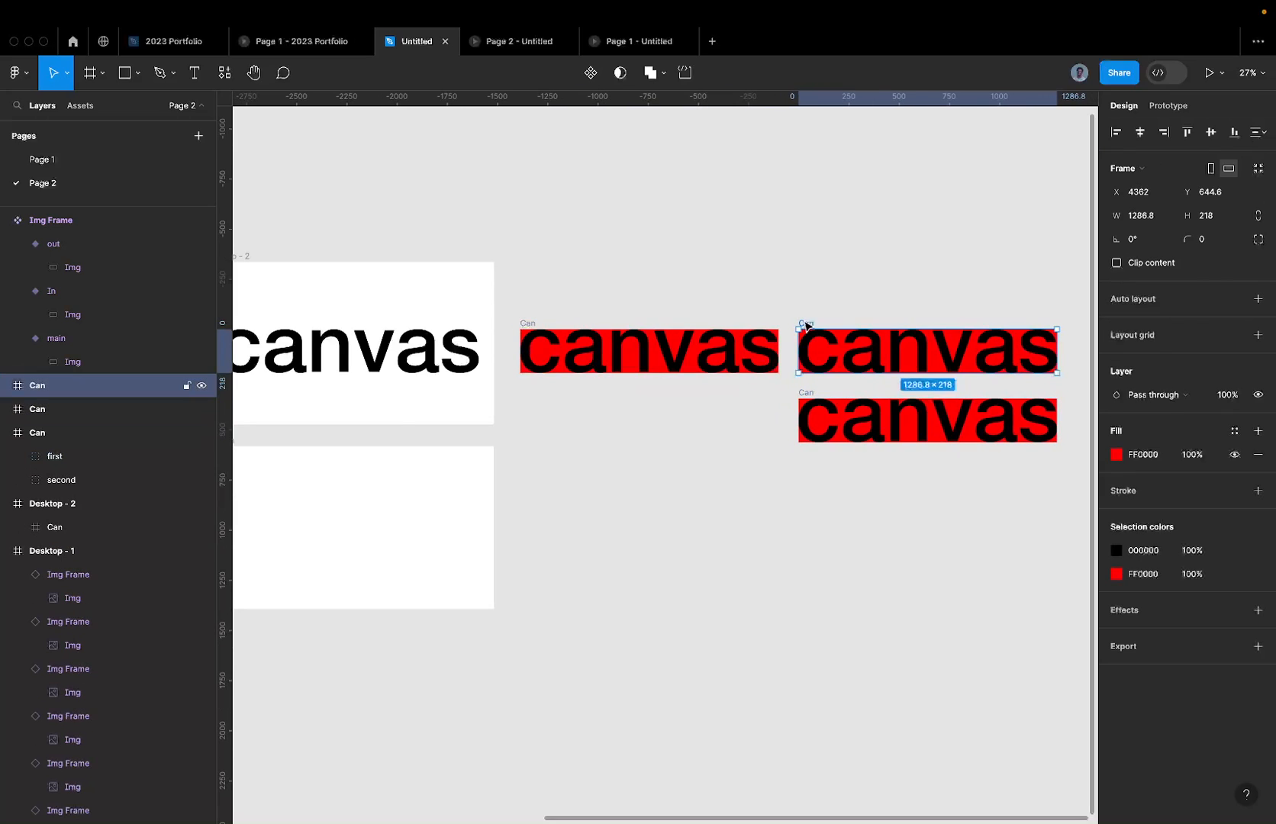
key("Delete")
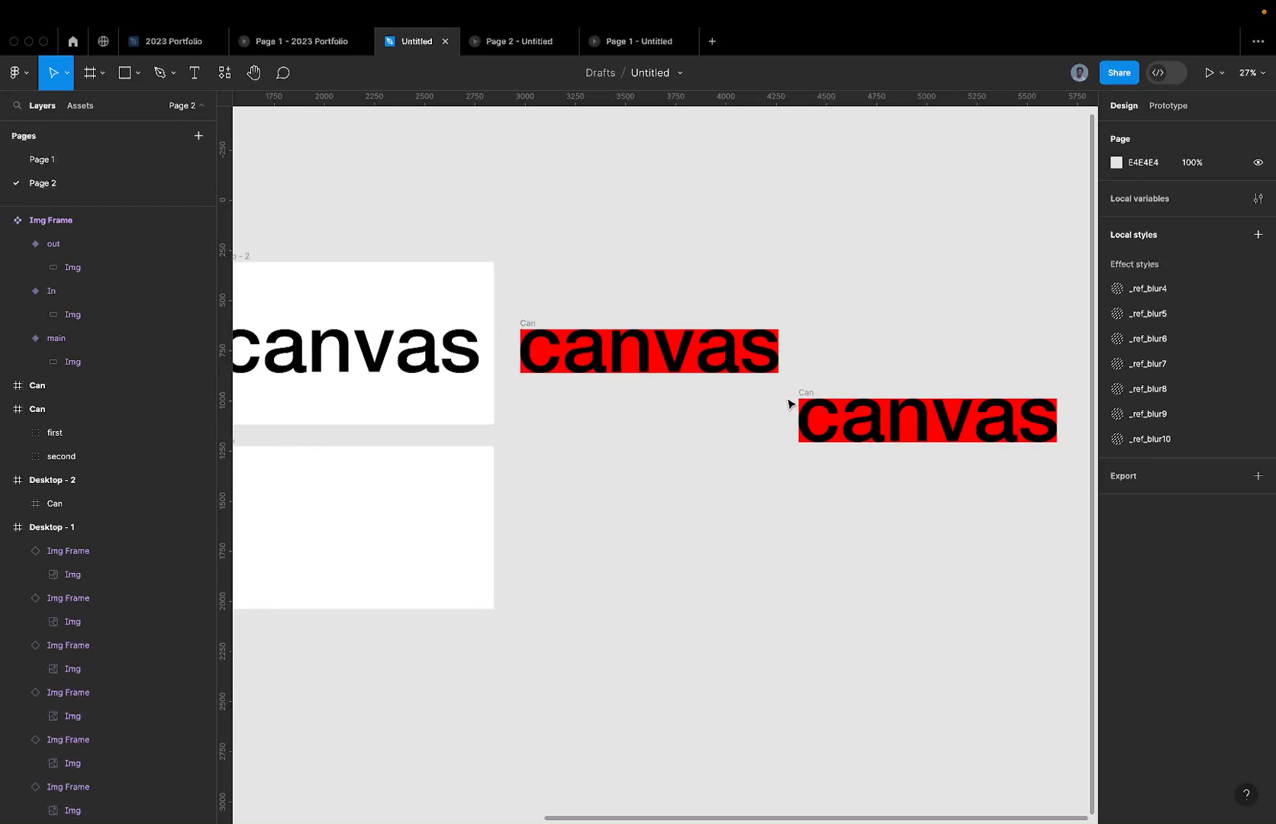
left_click_drag(798, 399, 808, 329)
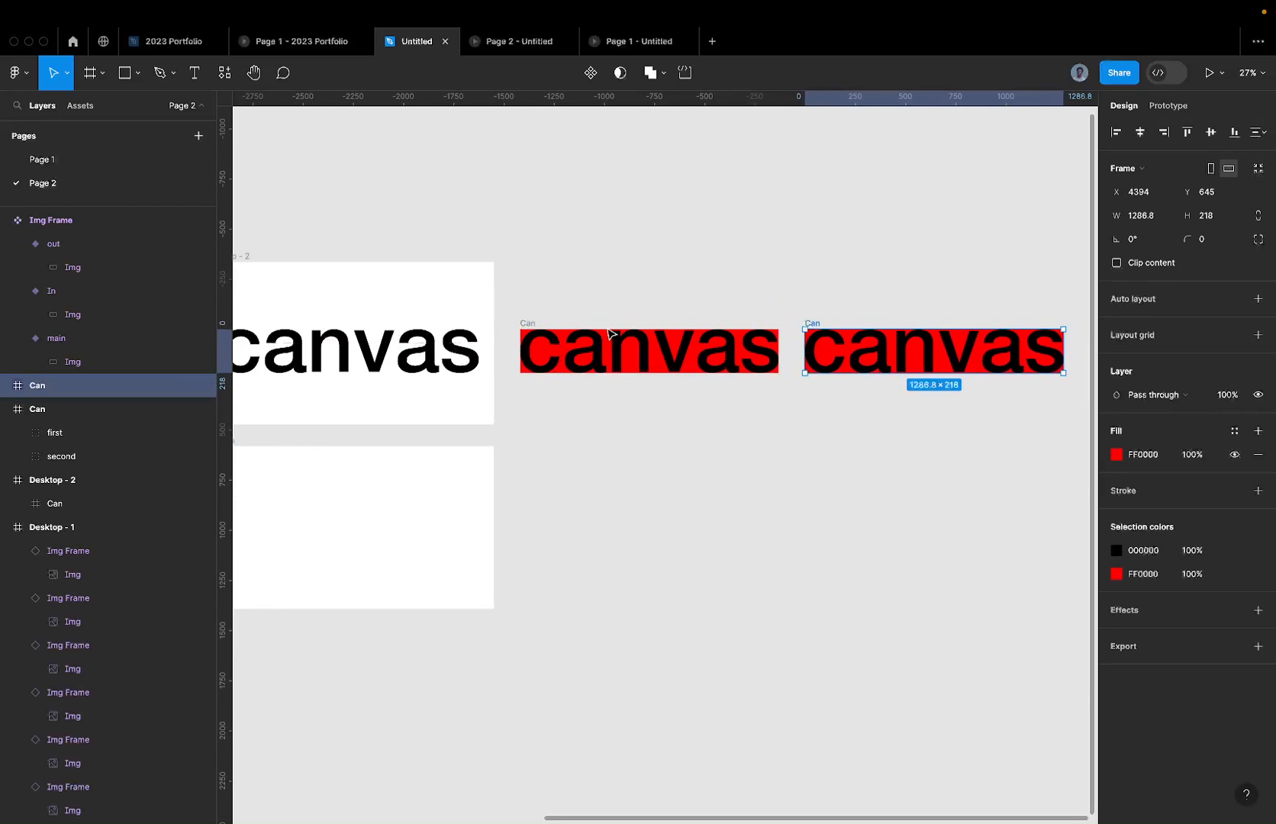
Step: Check the Page 2 and Page 1 prototypes for how the canvas lettering is presented, and return to the design file
left_click(534, 357)
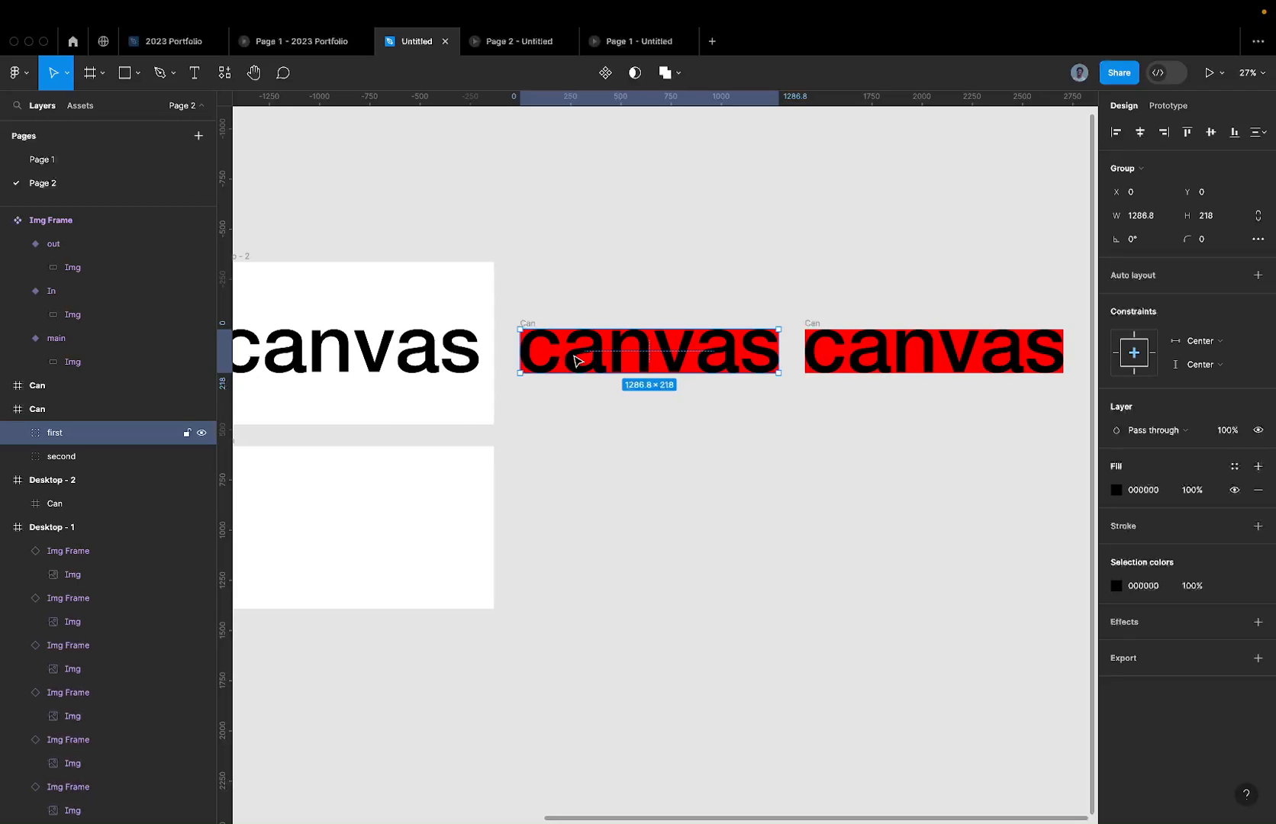
left_click(515, 45)
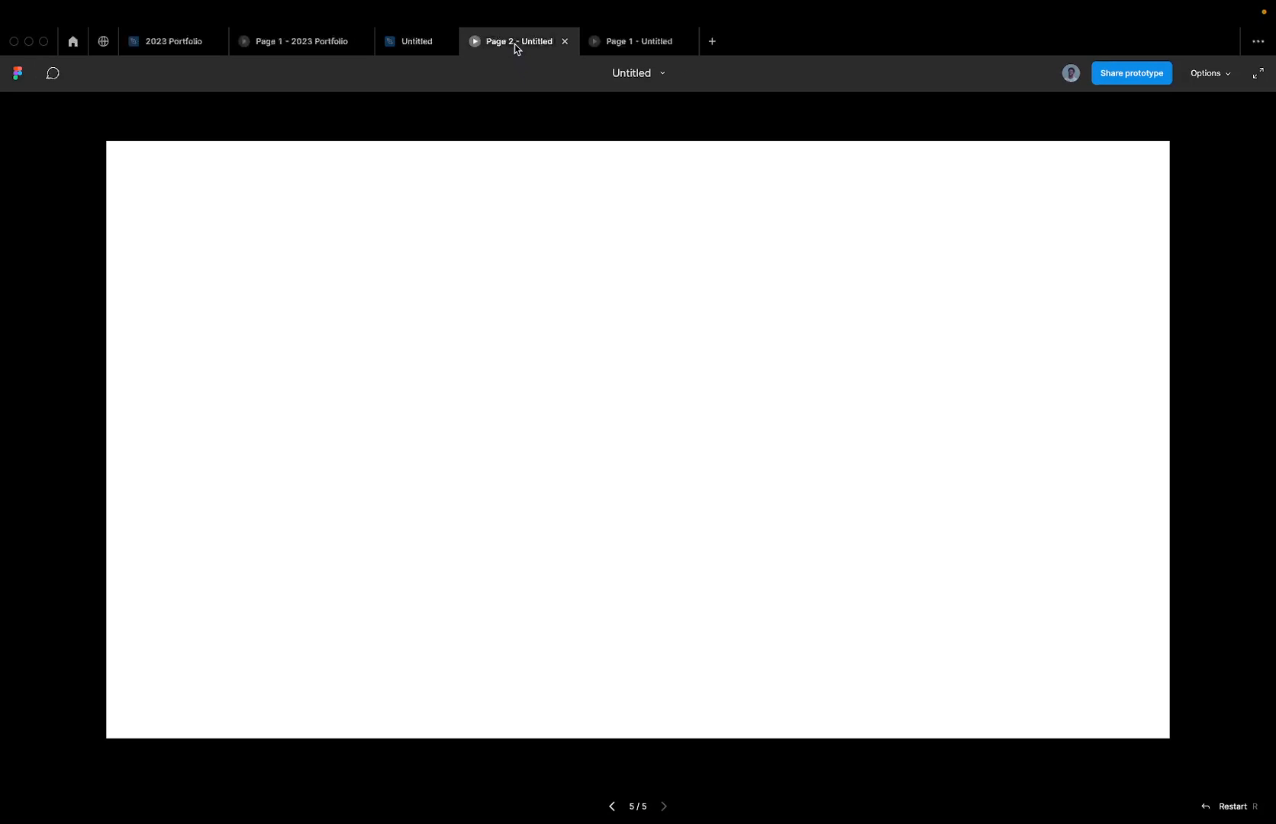
left_click(611, 41)
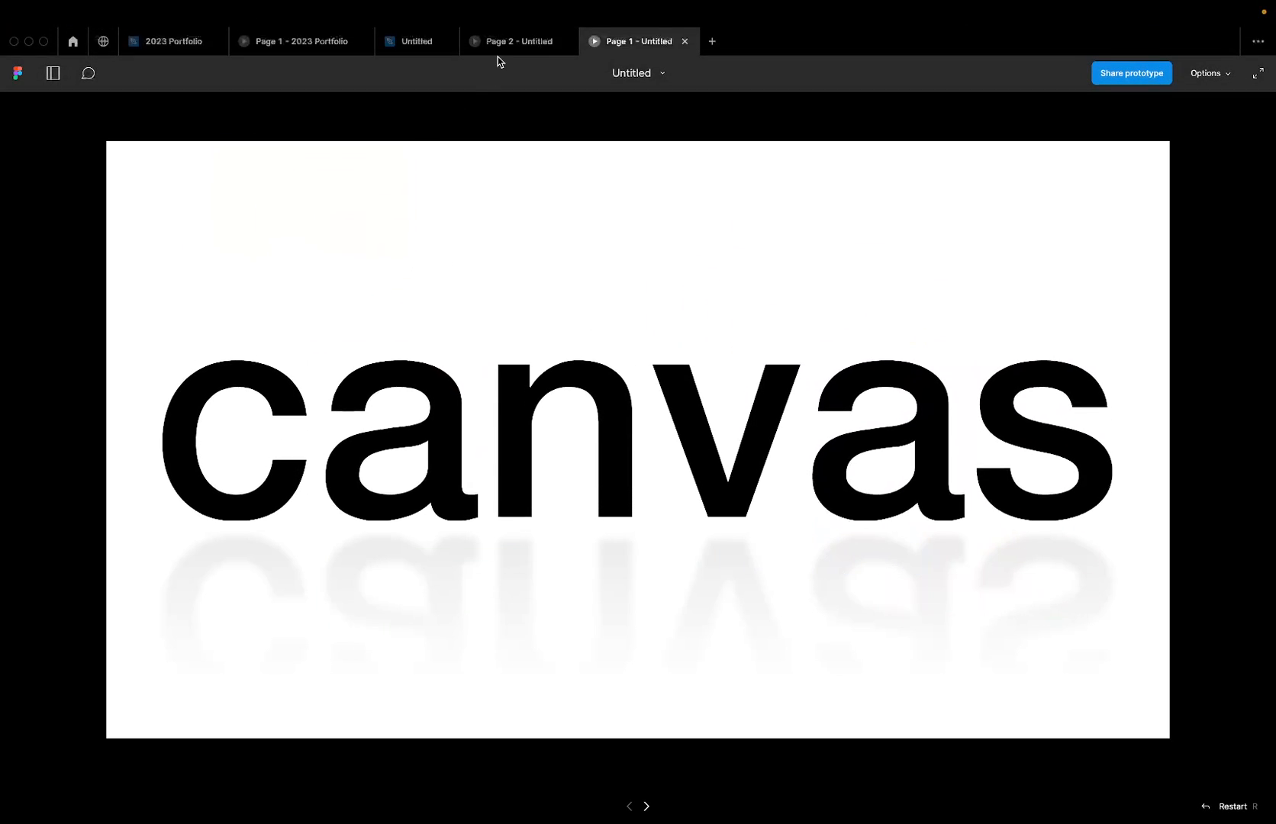
left_click(518, 41)
left_click(415, 41)
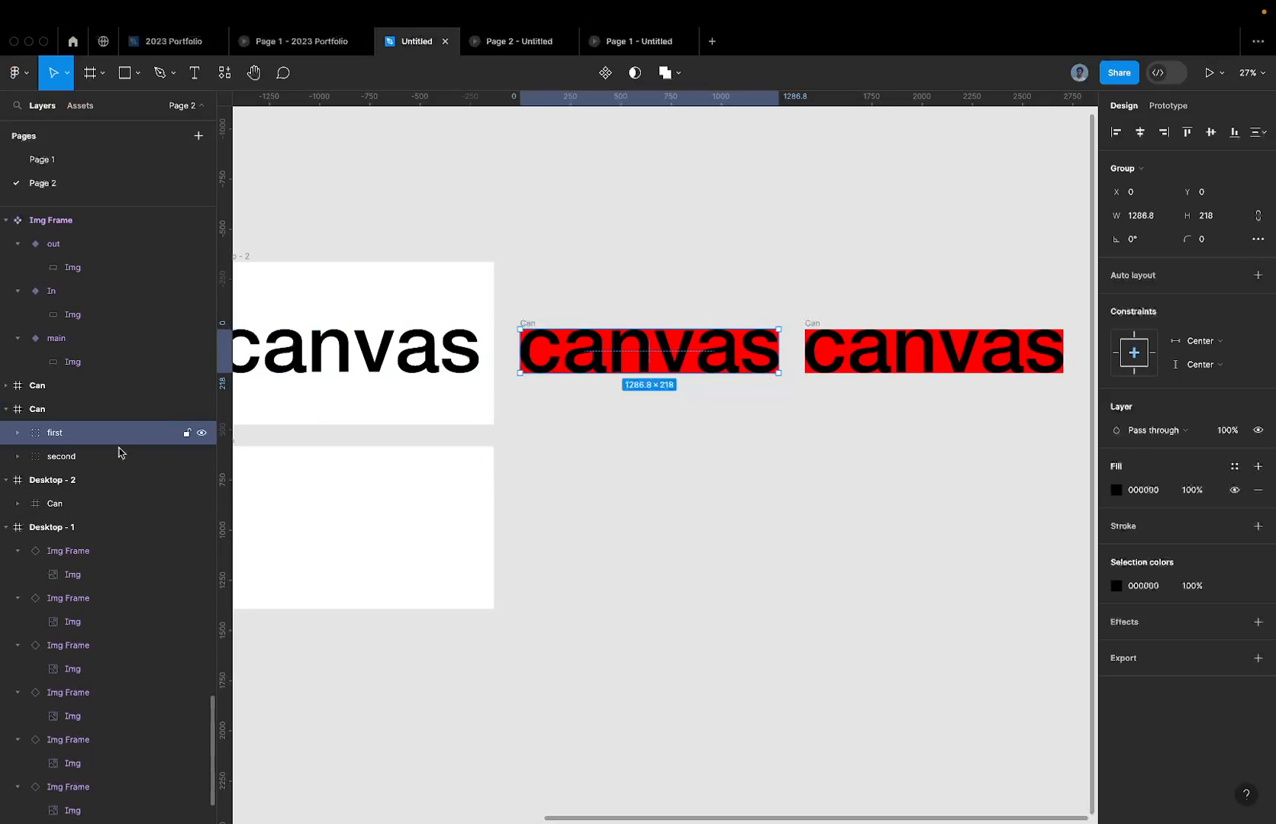
Step: Colour the first letter group in the original standalone Can frame blue (0000FF) and move it down to Y 140
left_click(529, 322)
left_click(127, 444)
left_click_drag(660, 330, 661, 337)
left_click(1156, 496)
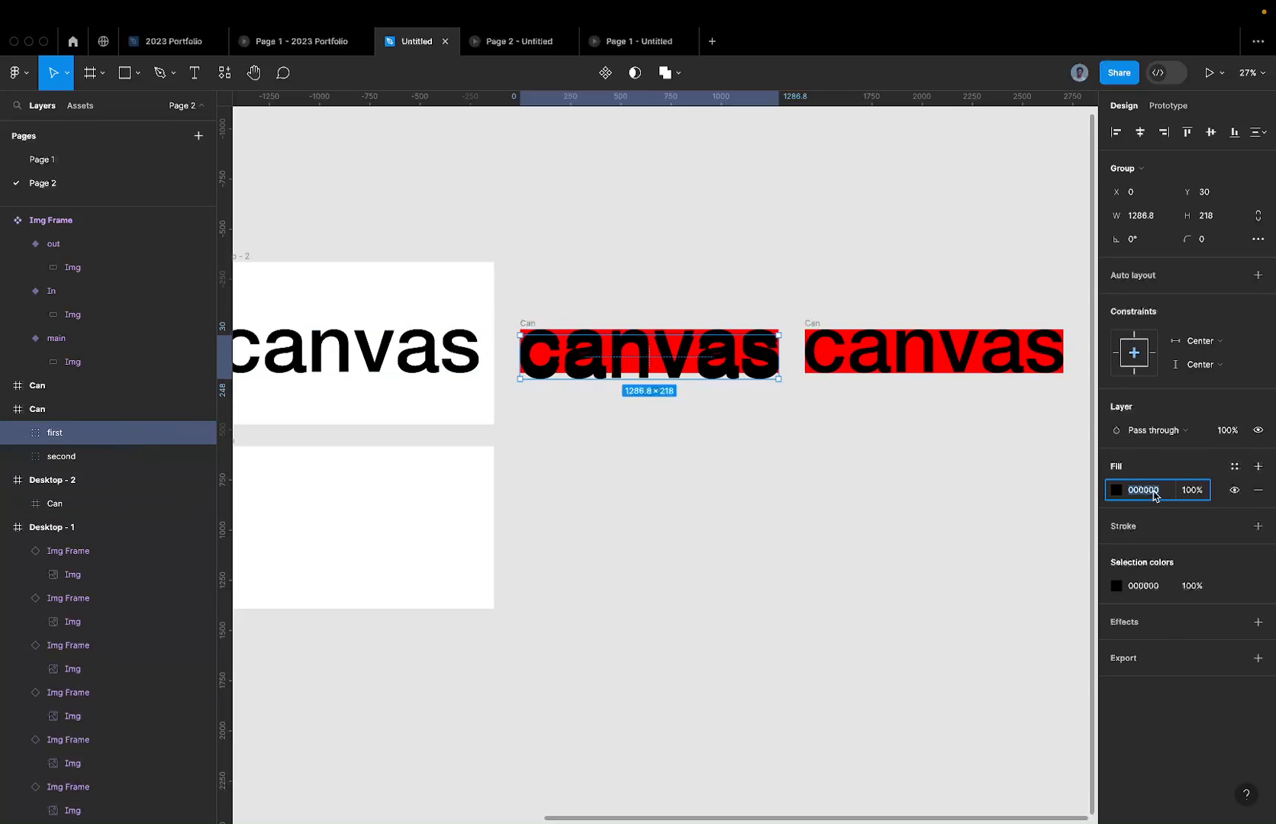
type("blue")
key("Return")
left_click_drag(737, 369, 738, 388)
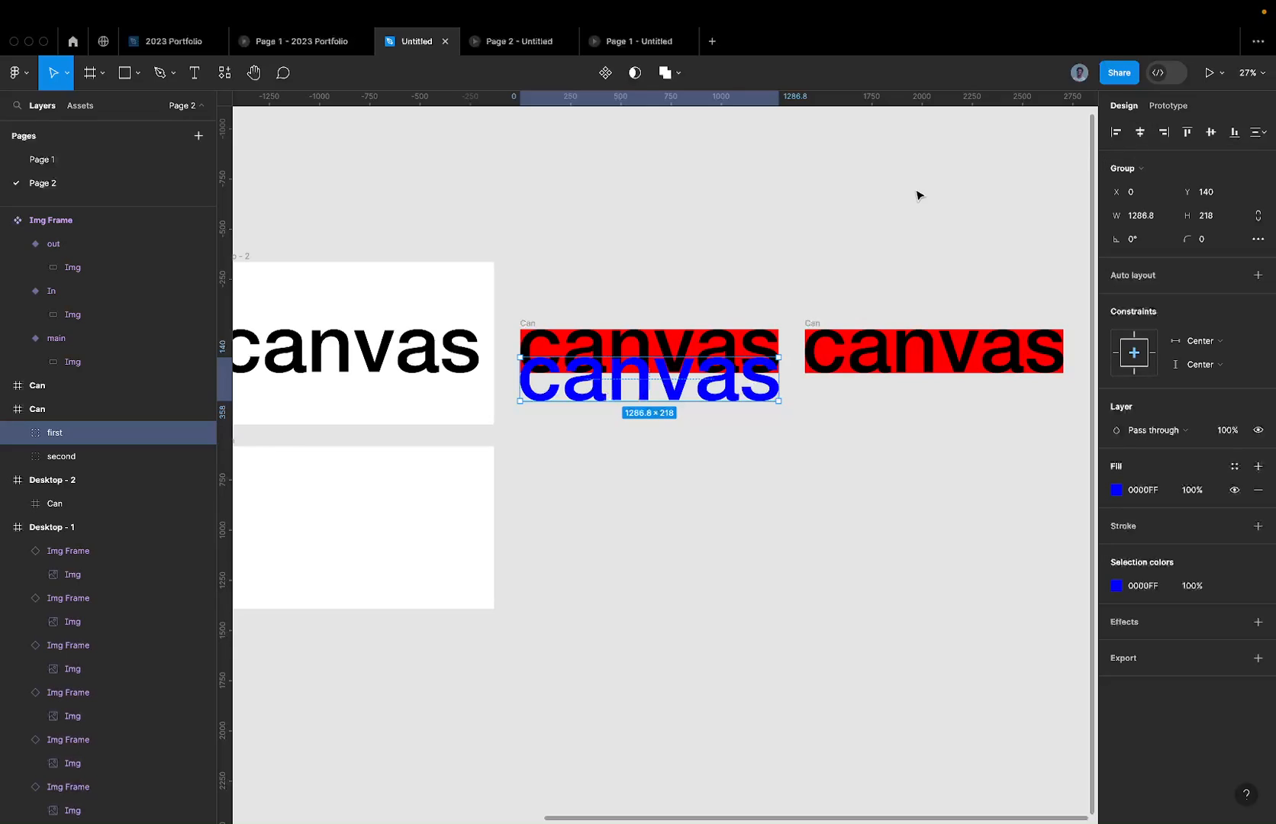
Step: Move the blue letter group in the original standalone Can frame down to Y 240
key("shift+Down")
key("shift+Down")
key("shift+Down")
key("shift+Down")
key("shift+Down")
key("shift+Down")
key("shift+Down")
key("shift+Down")
key("shift+Down")
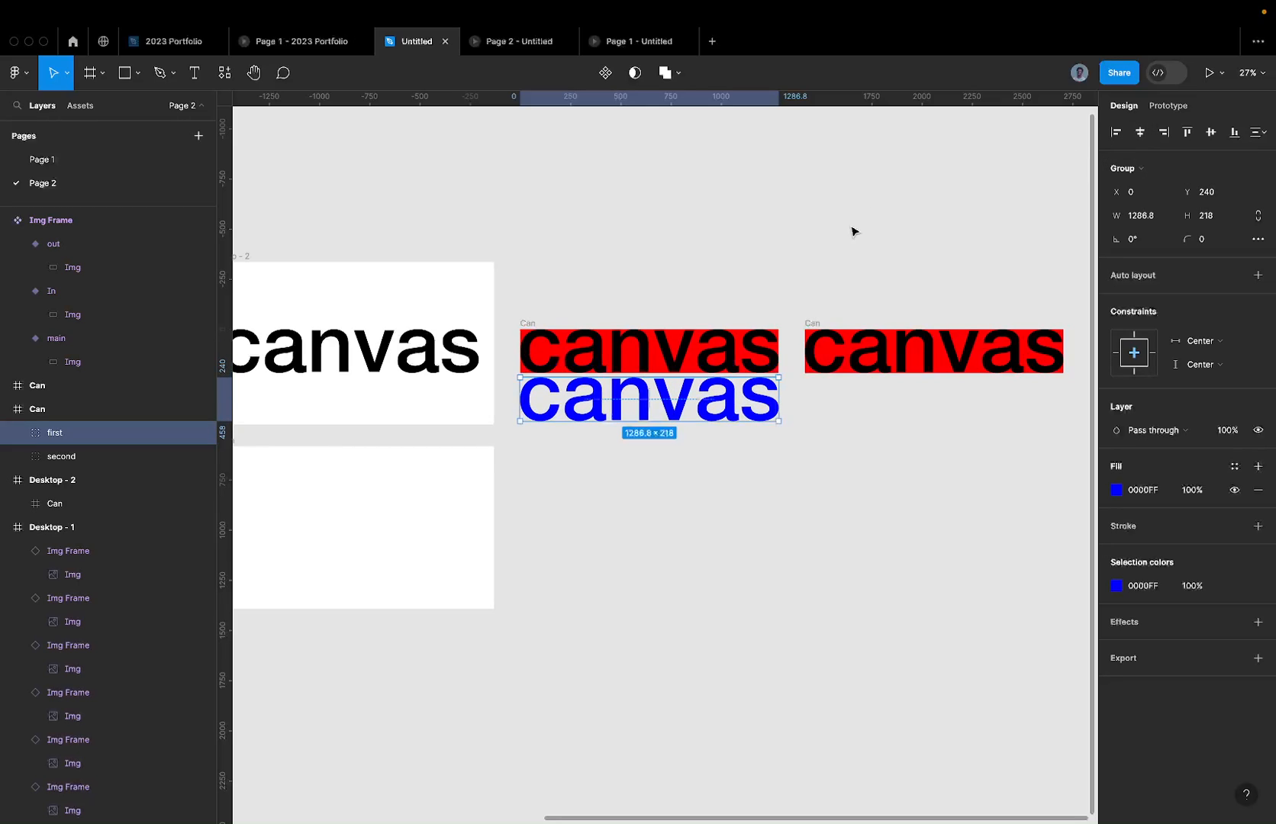
Step: Fine-tune the blue letter group's spacing below the red Can frame, settling it at Y 238
scroll(549, 367, "up", 3)
key("shift+Up")
key("shift+Up")
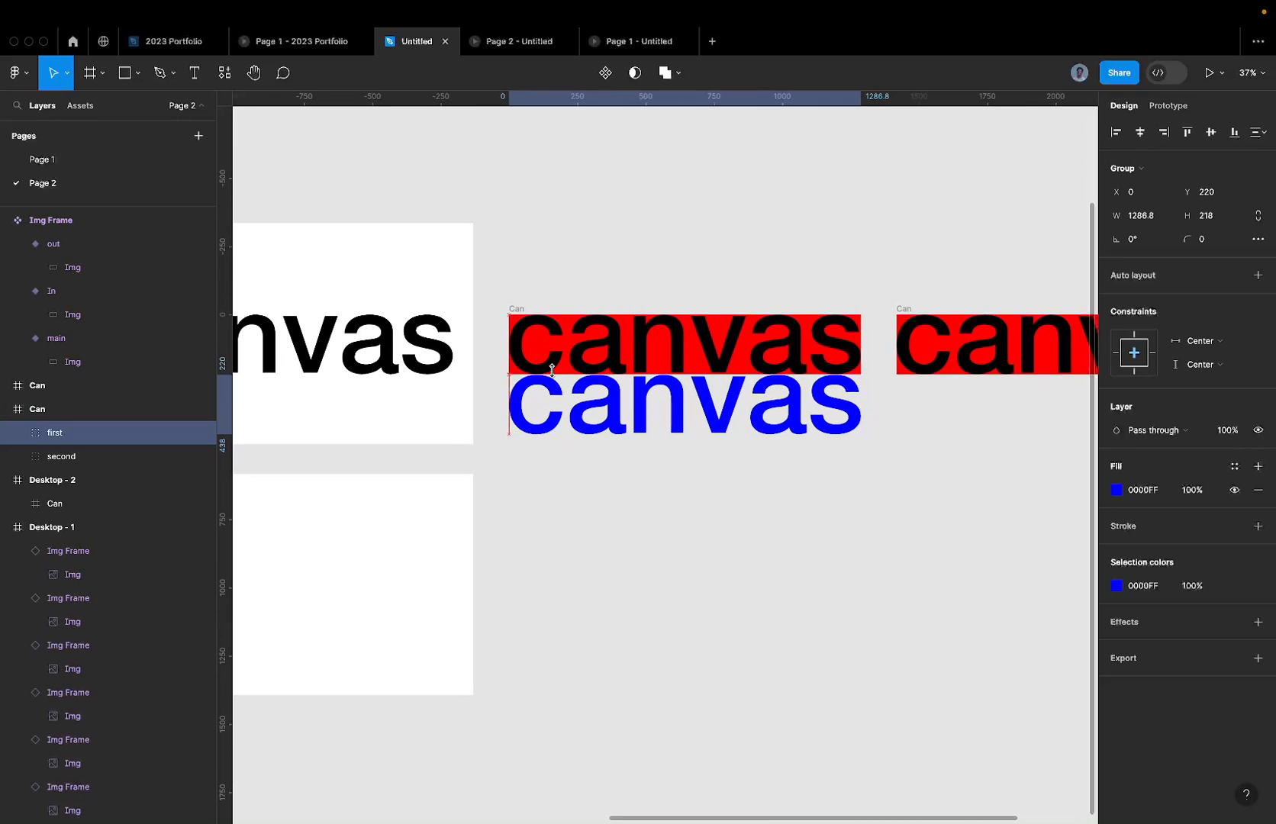
key("shift+Up")
key("alt")
key("shift+Down")
key("alt")
key("shift+Down")
key("shift+Down")
key("alt")
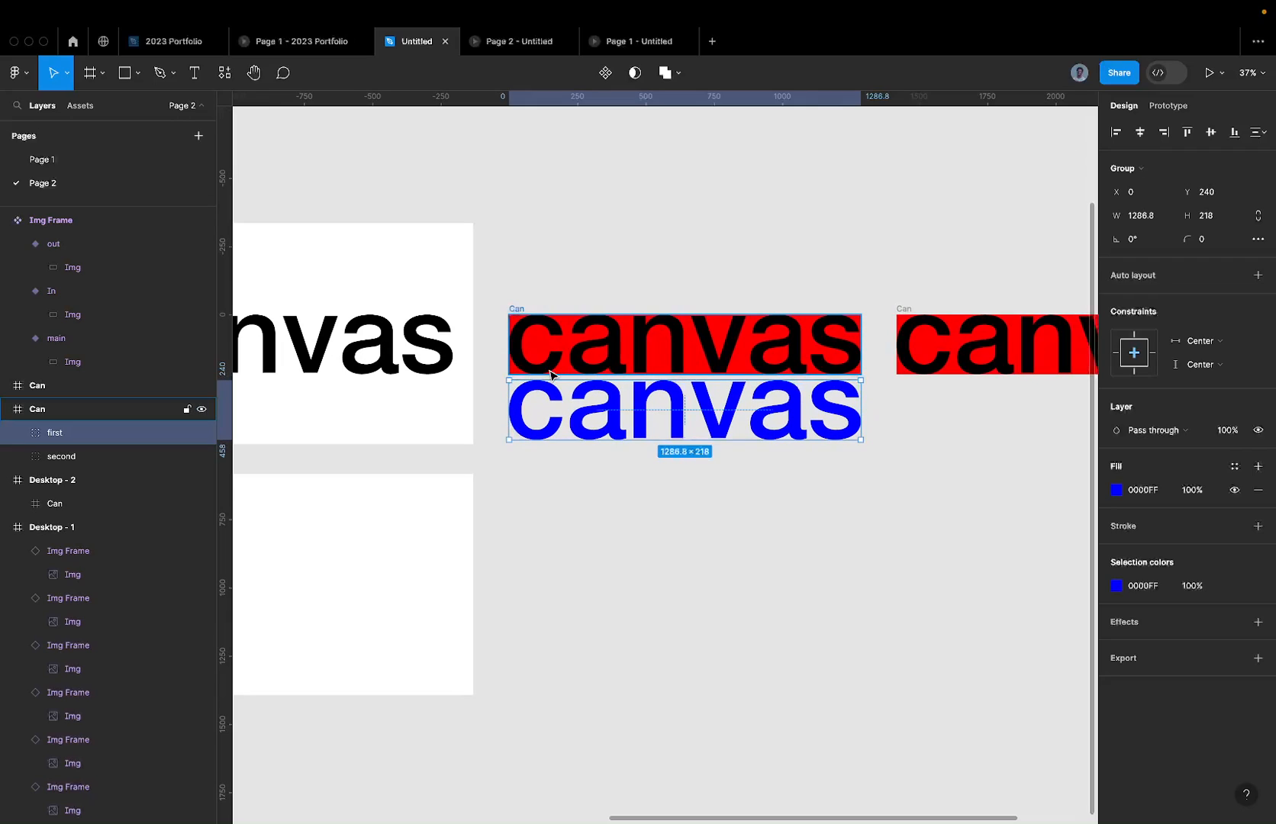
key("Up")
key("Up")
key("alt")
key("alt")
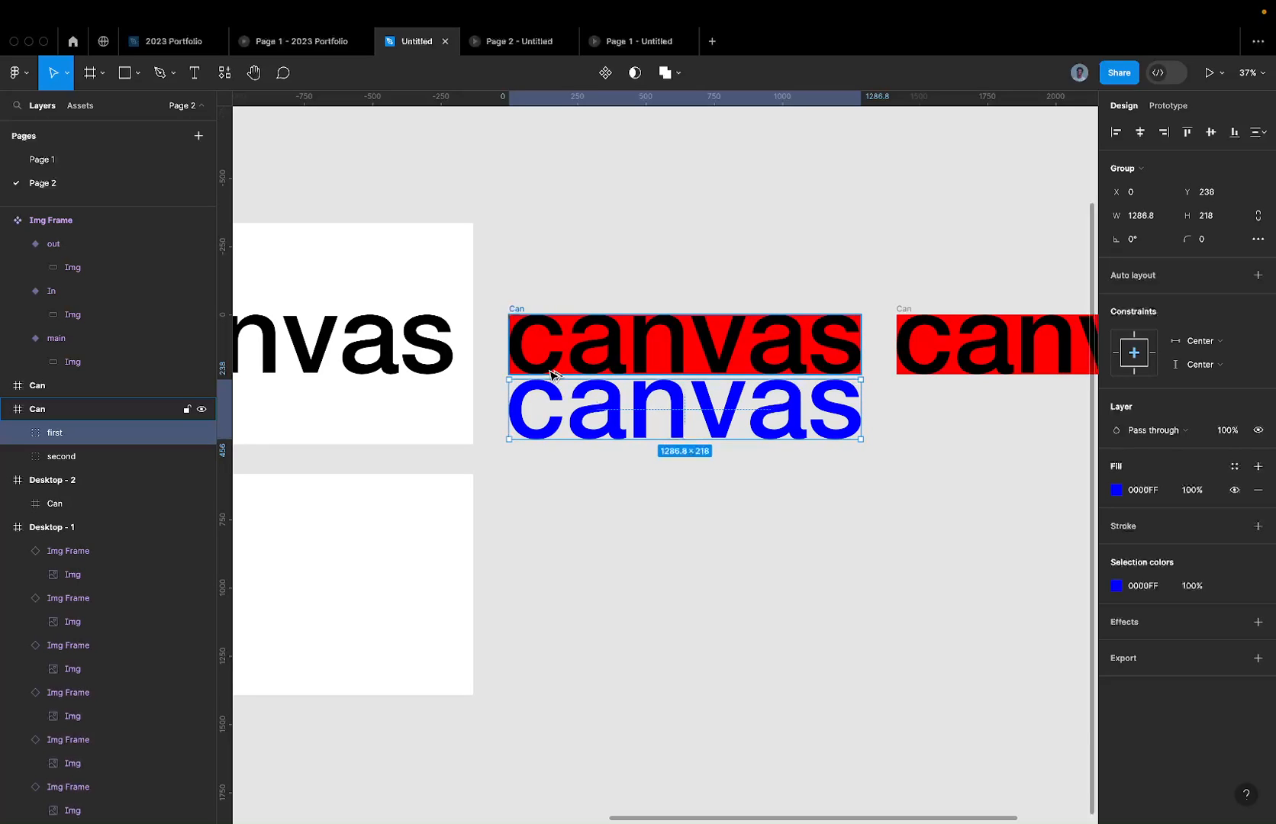
Step: Move the black second group above the blue first group in the Can frame's layer order
scroll(553, 374, "up", 2)
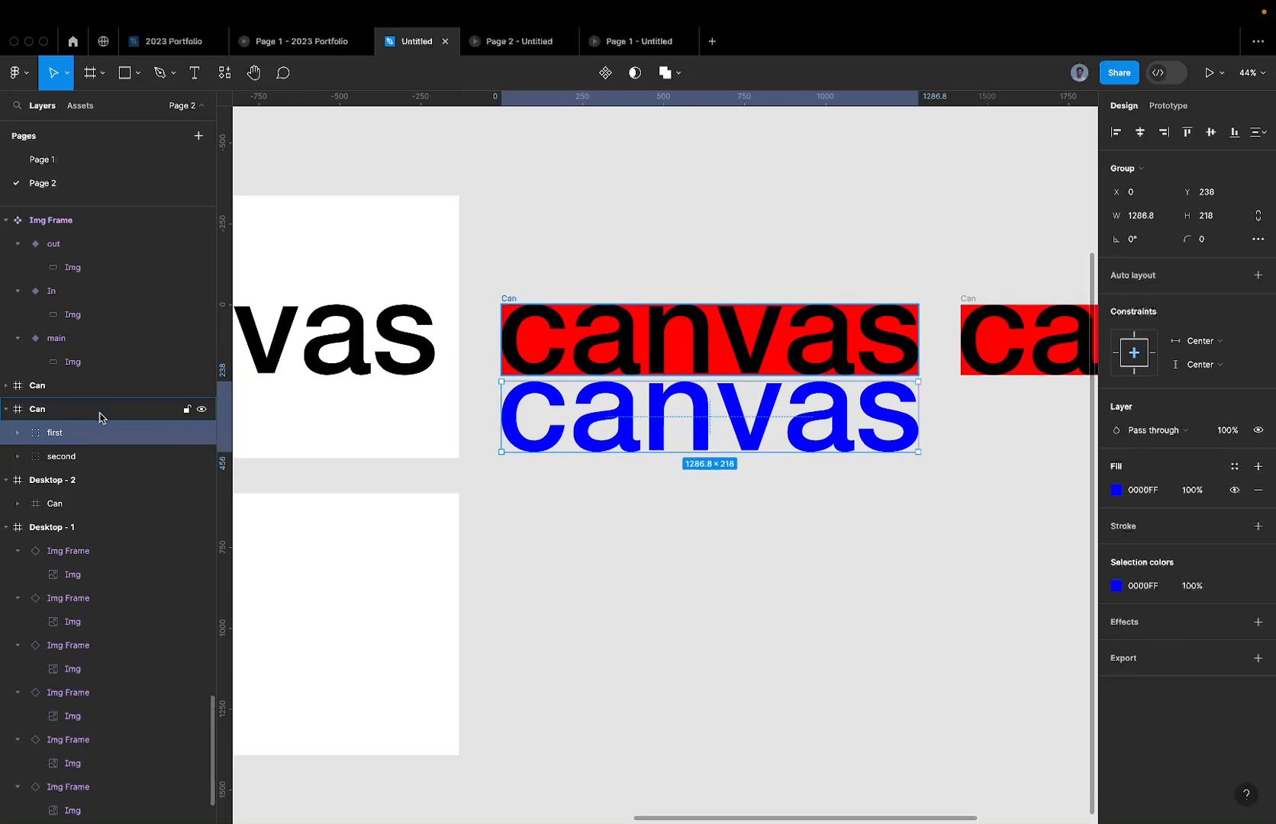
scroll(73, 449, "up", 2)
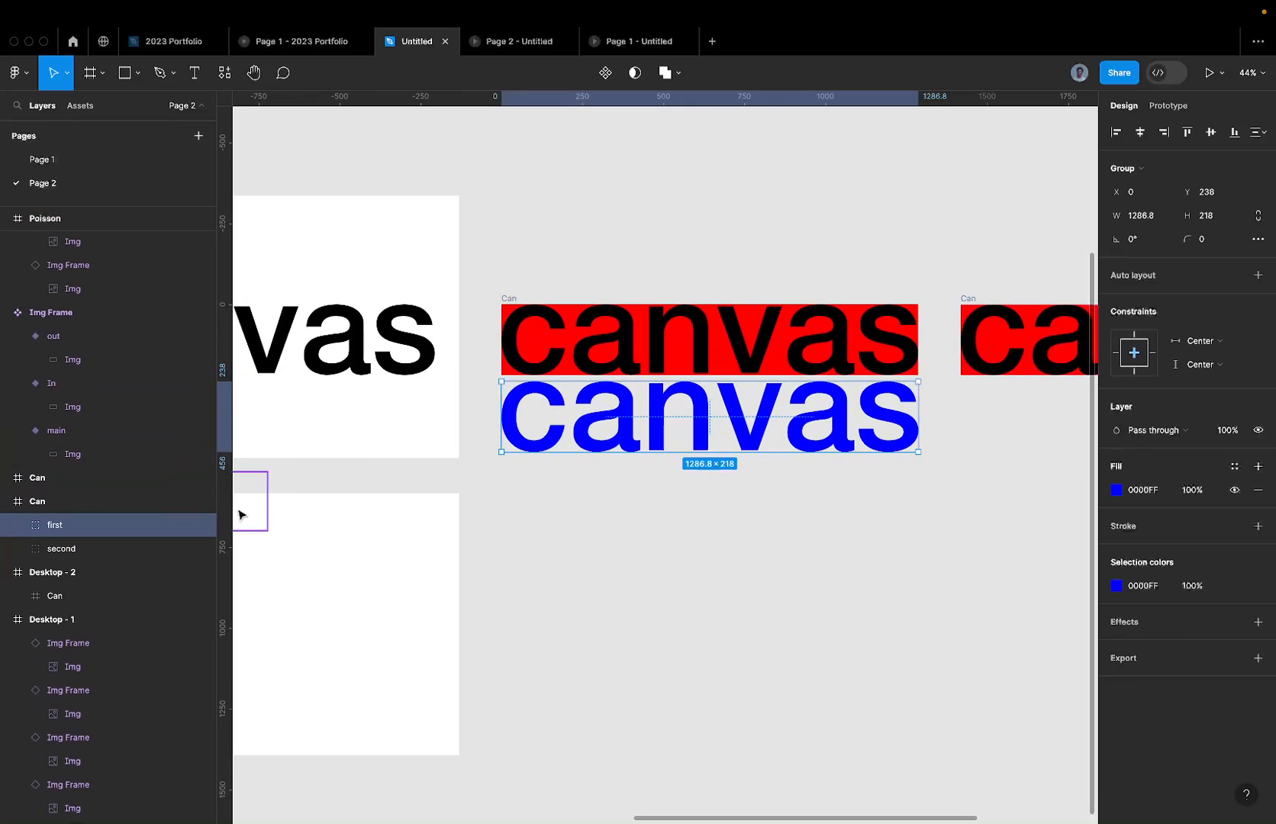
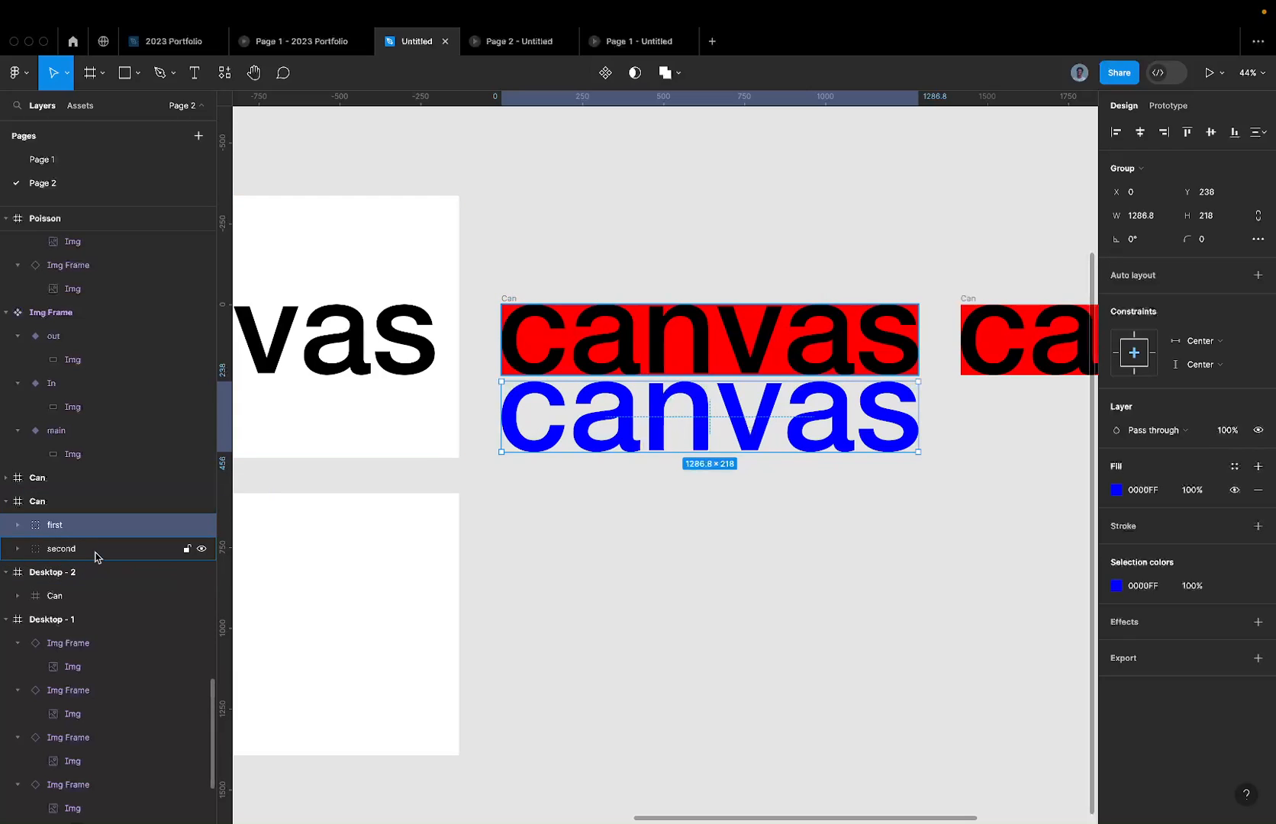
double_click(59, 531)
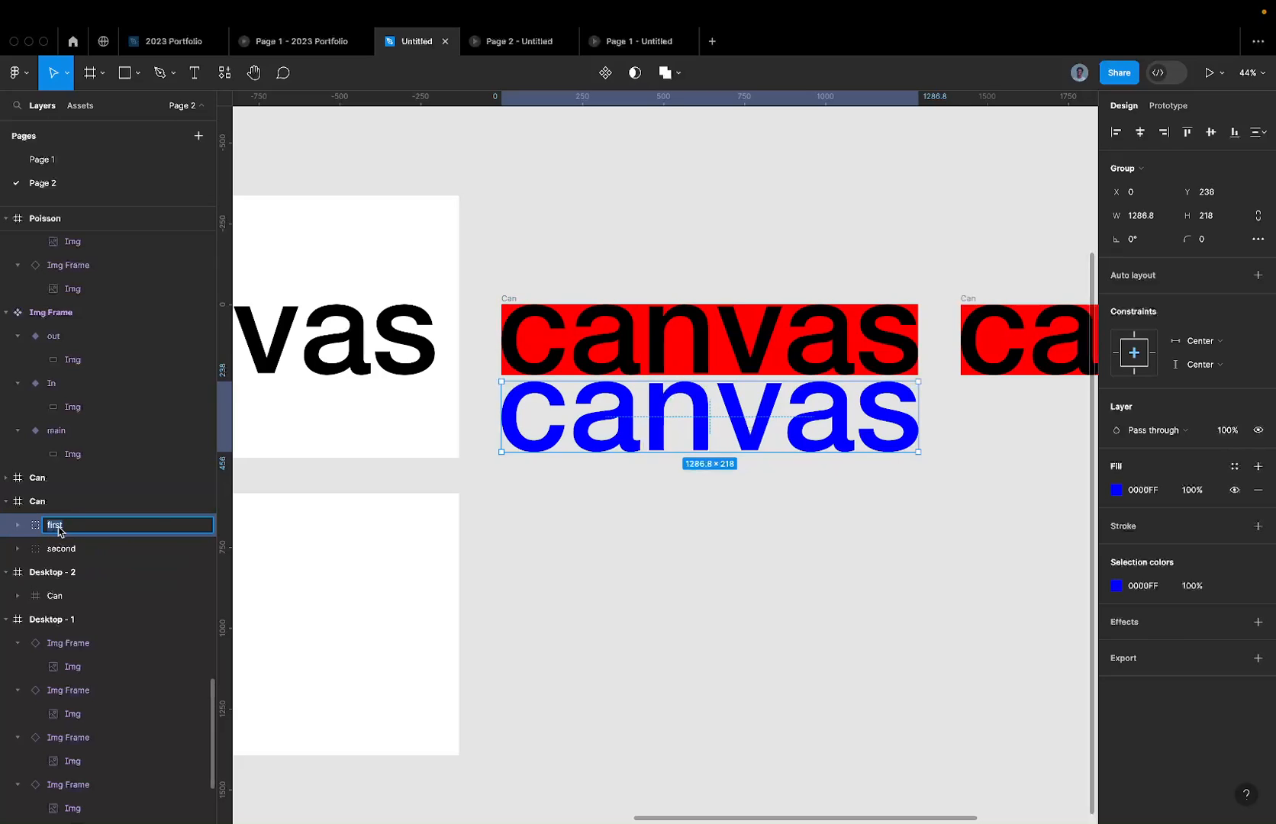
left_click(515, 571)
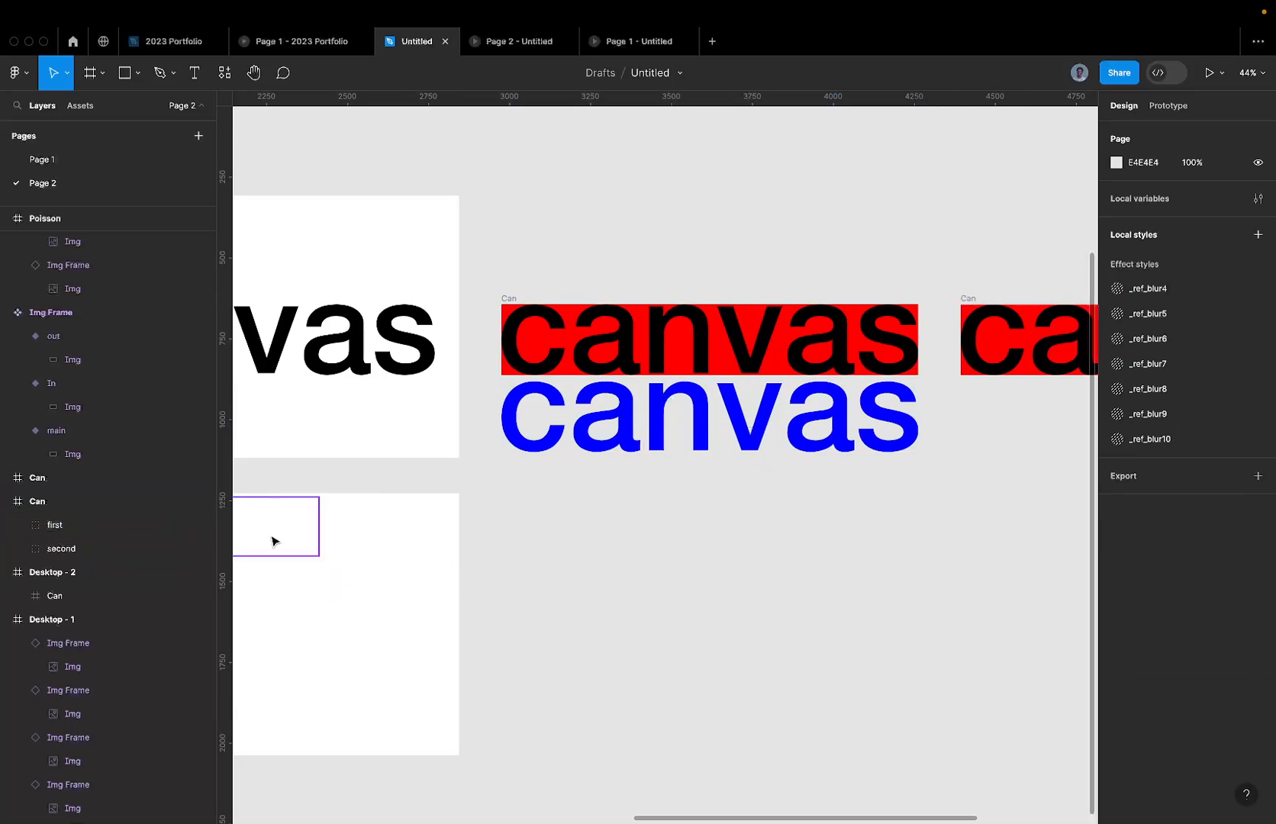
left_click(126, 525)
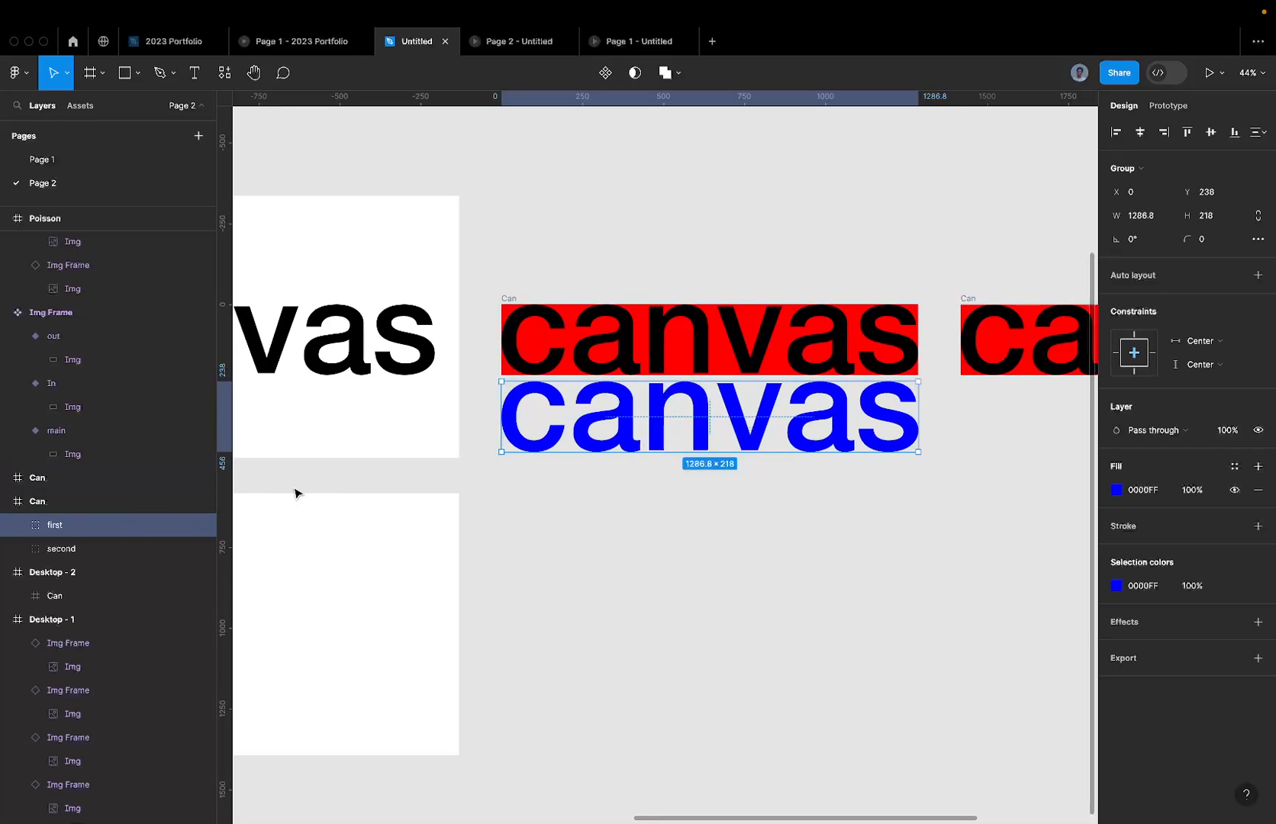
left_click(86, 550)
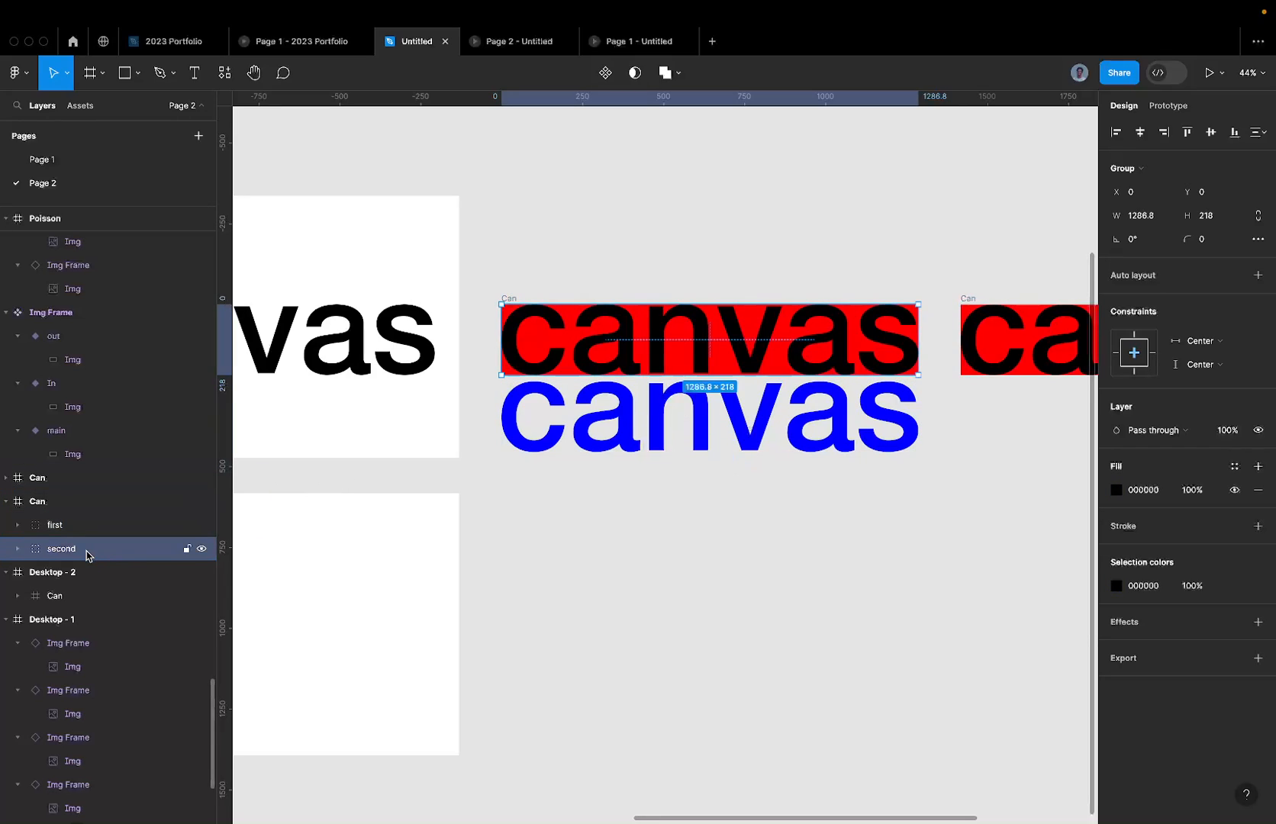
left_click_drag(86, 551, 76, 527)
Step: Rename the black upper letter group first and the blue lower letter group second
double_click(68, 526)
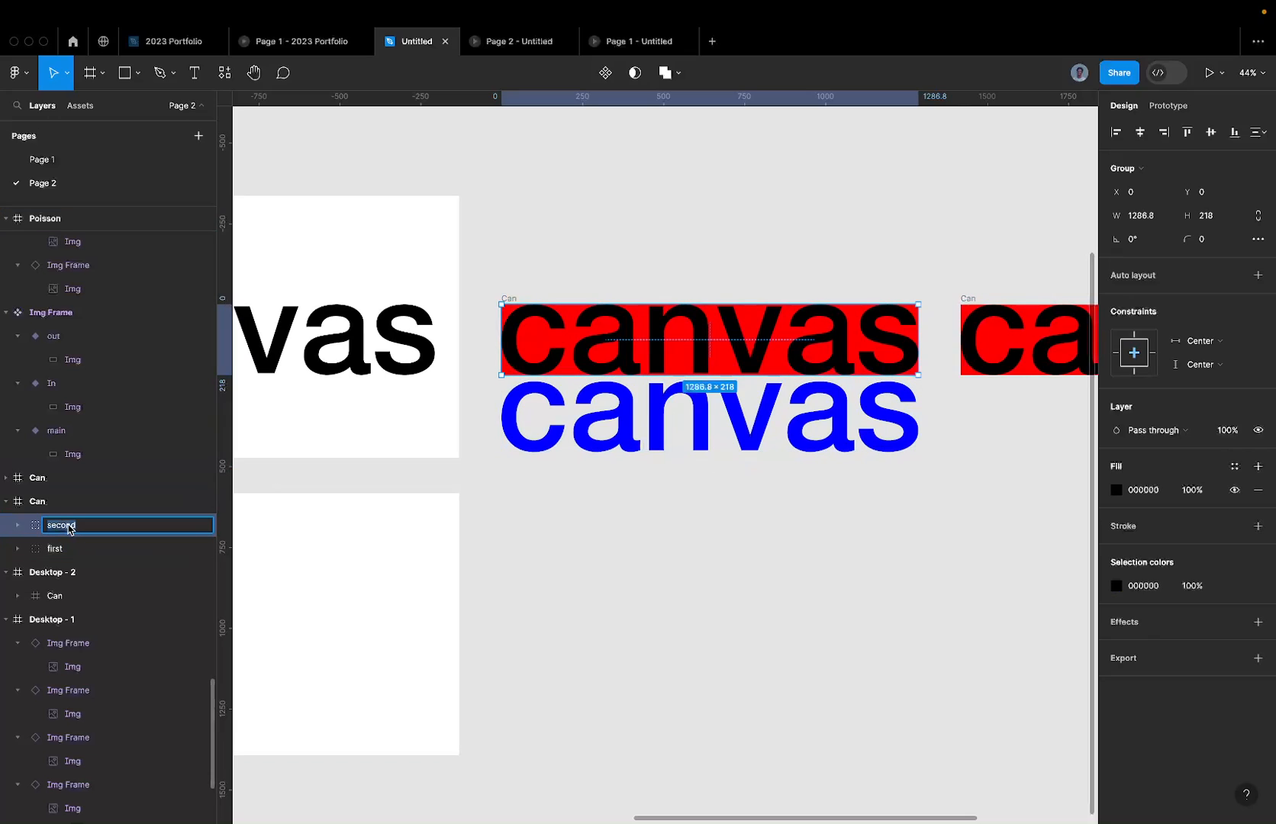
type("fil")
key("Return")
left_click(50, 544)
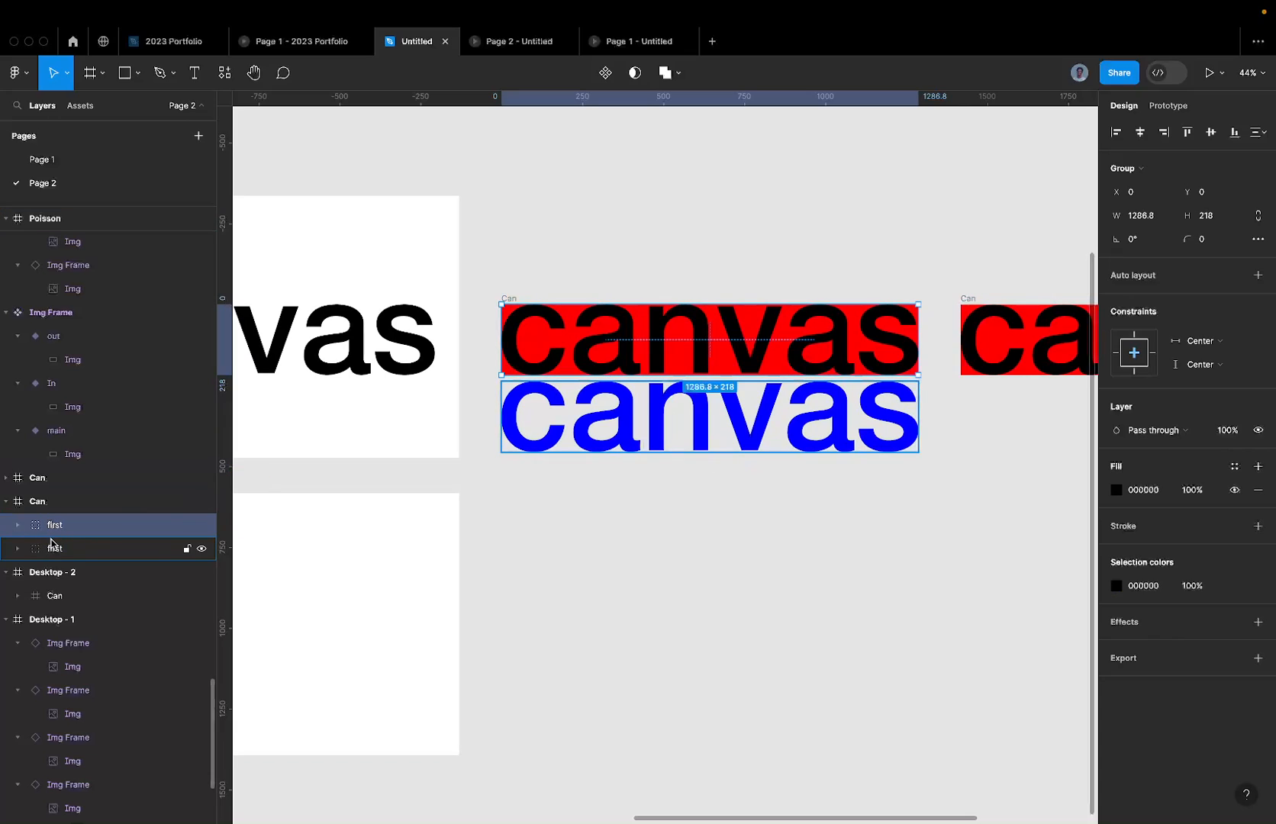
right_click(50, 544)
left_click(60, 554)
key("ctrl+z")
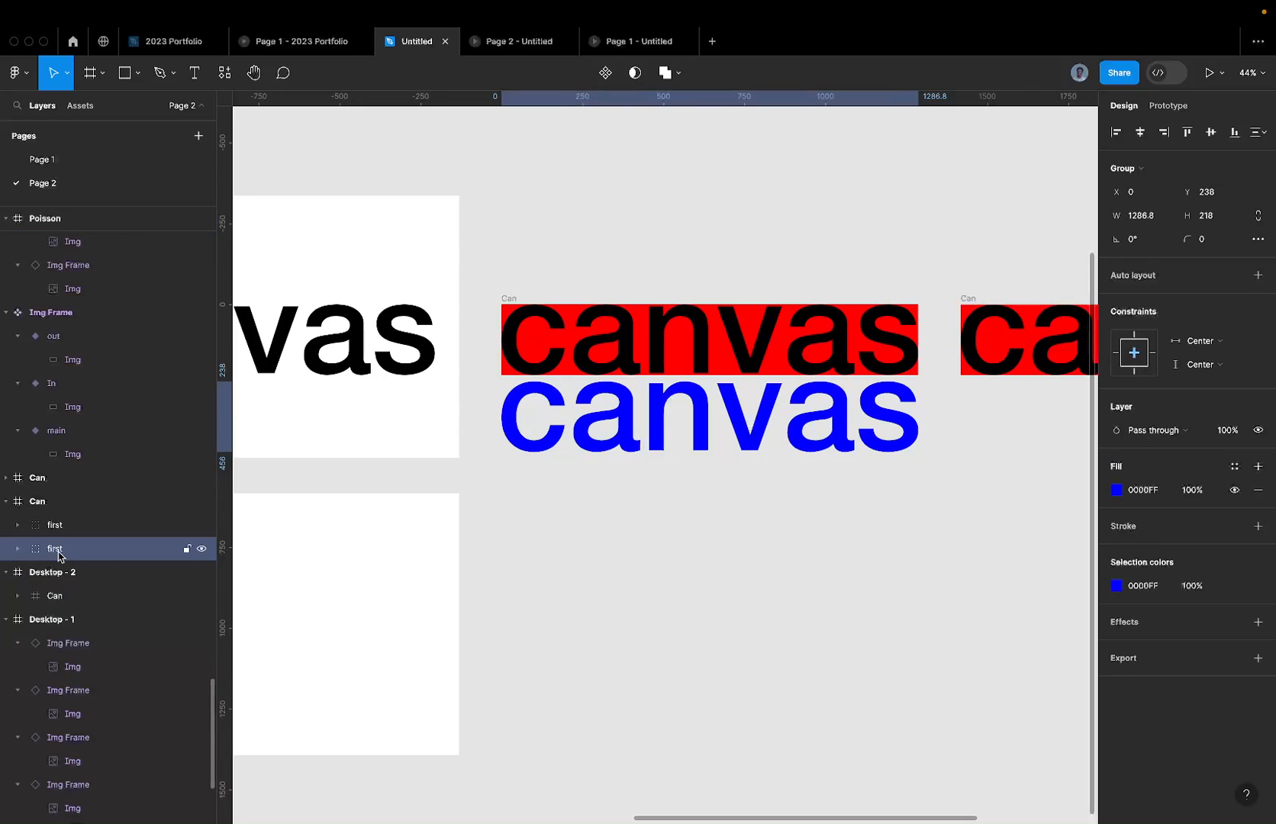
double_click(53, 550)
type("secon")
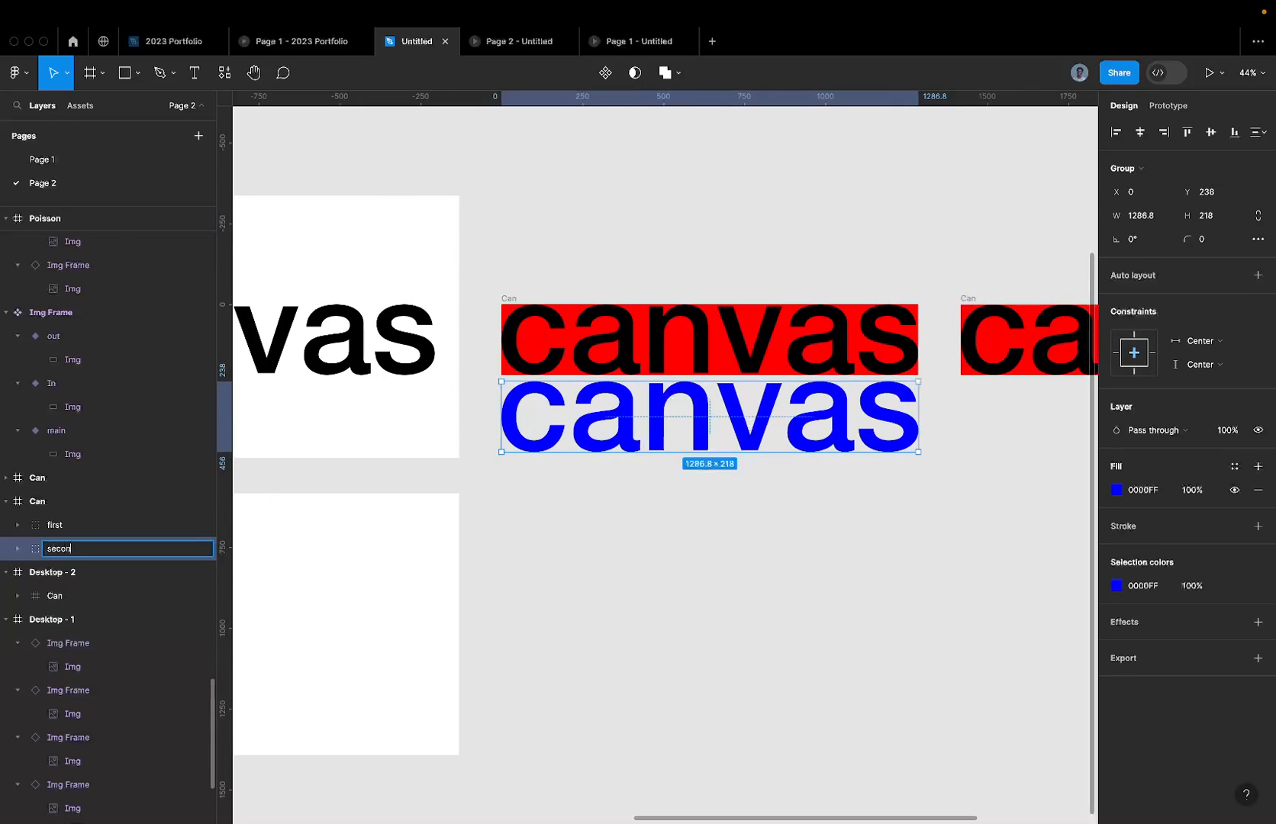
type("d")
key("Return")
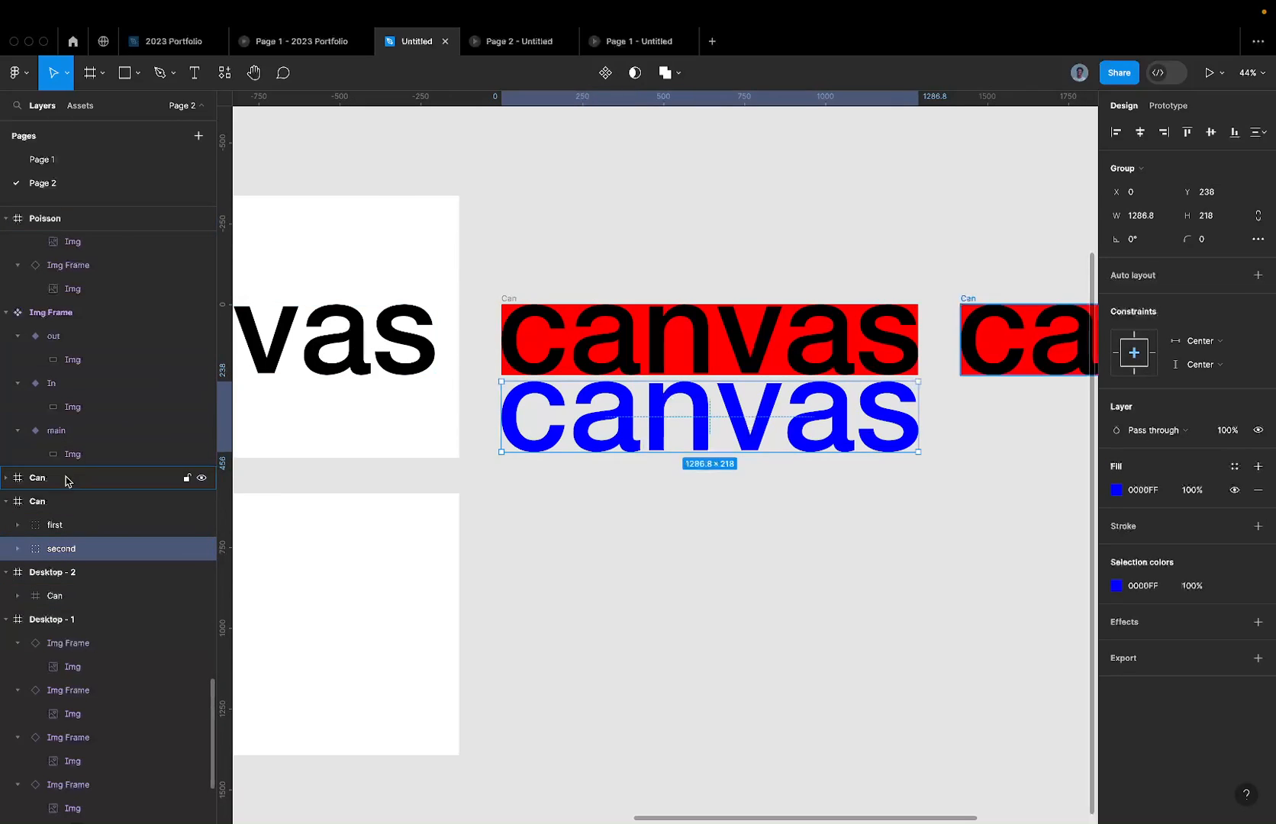
Step: Check which canvas lettering belongs to the first group and which to the second group
left_click(87, 533)
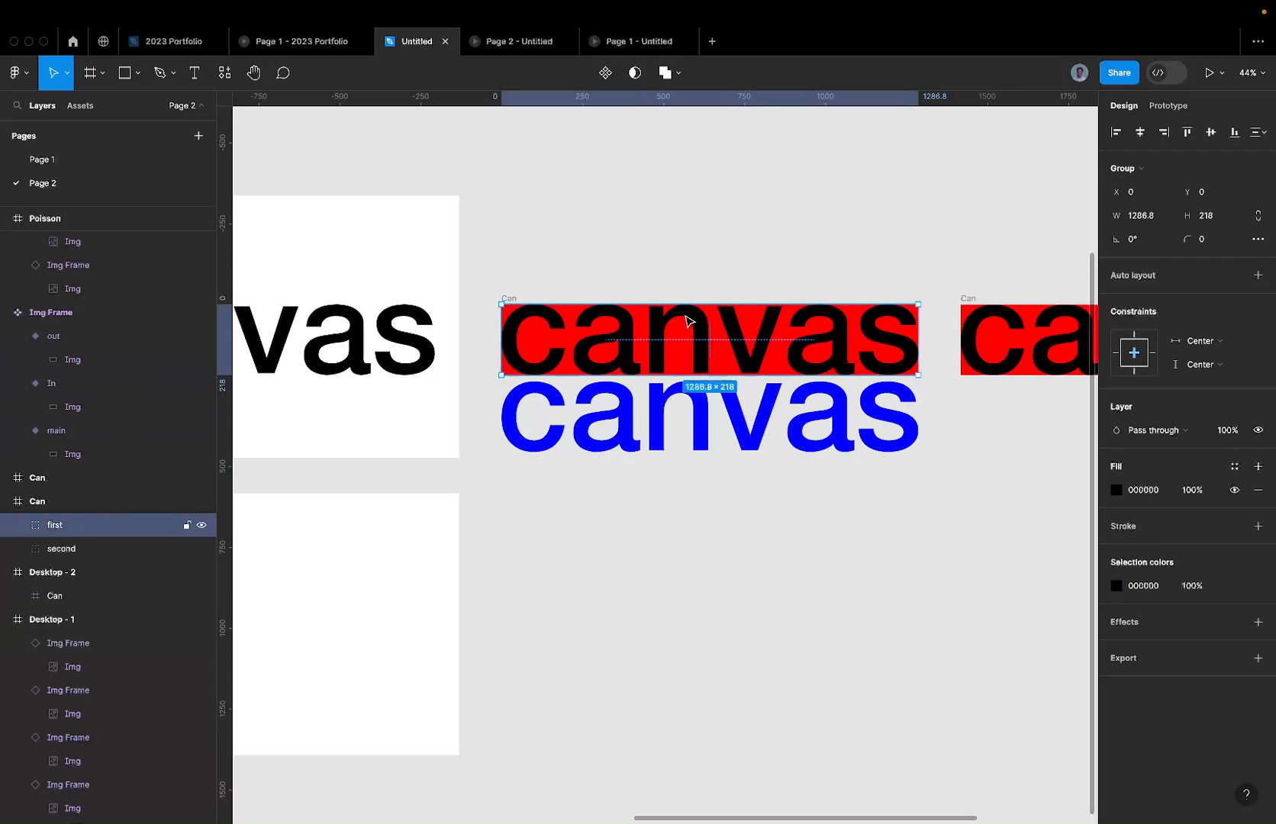
left_click(585, 413)
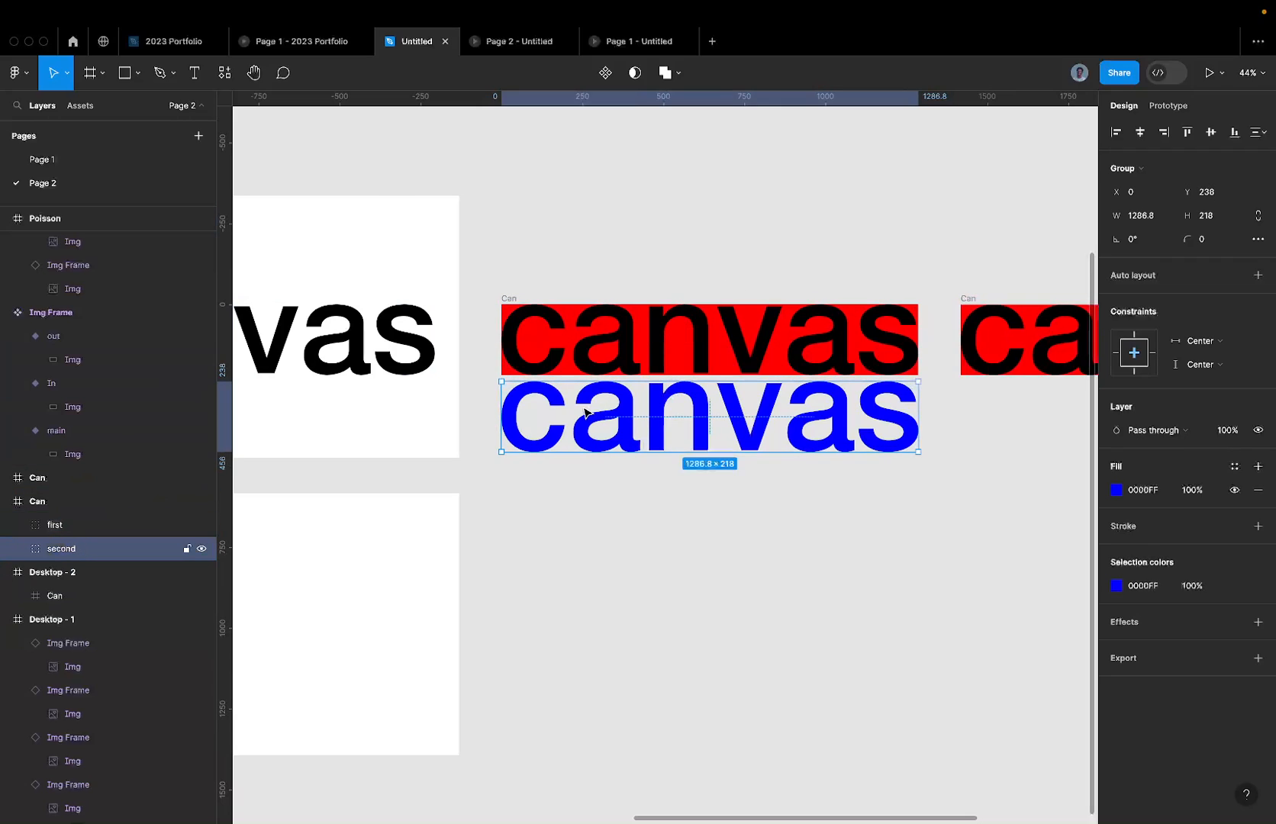
left_click(96, 532)
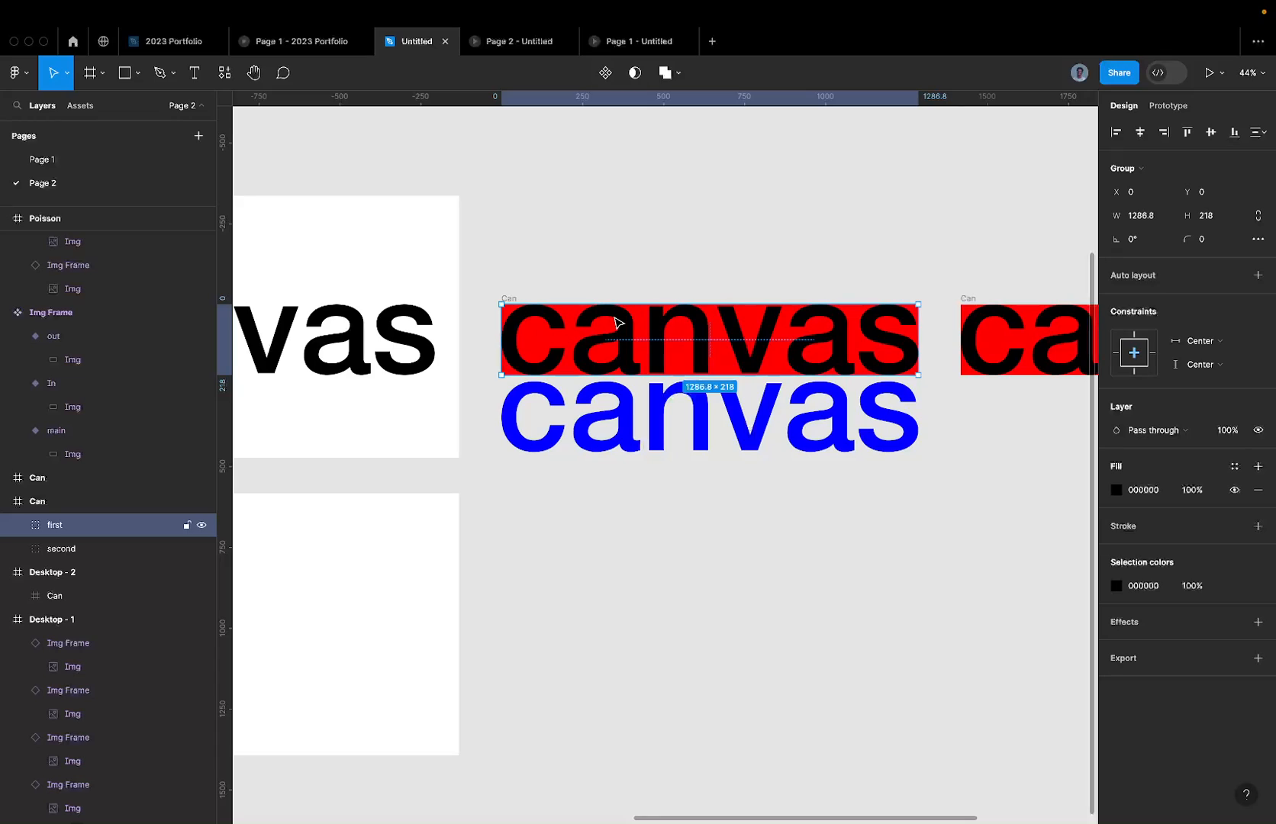
left_click(622, 408)
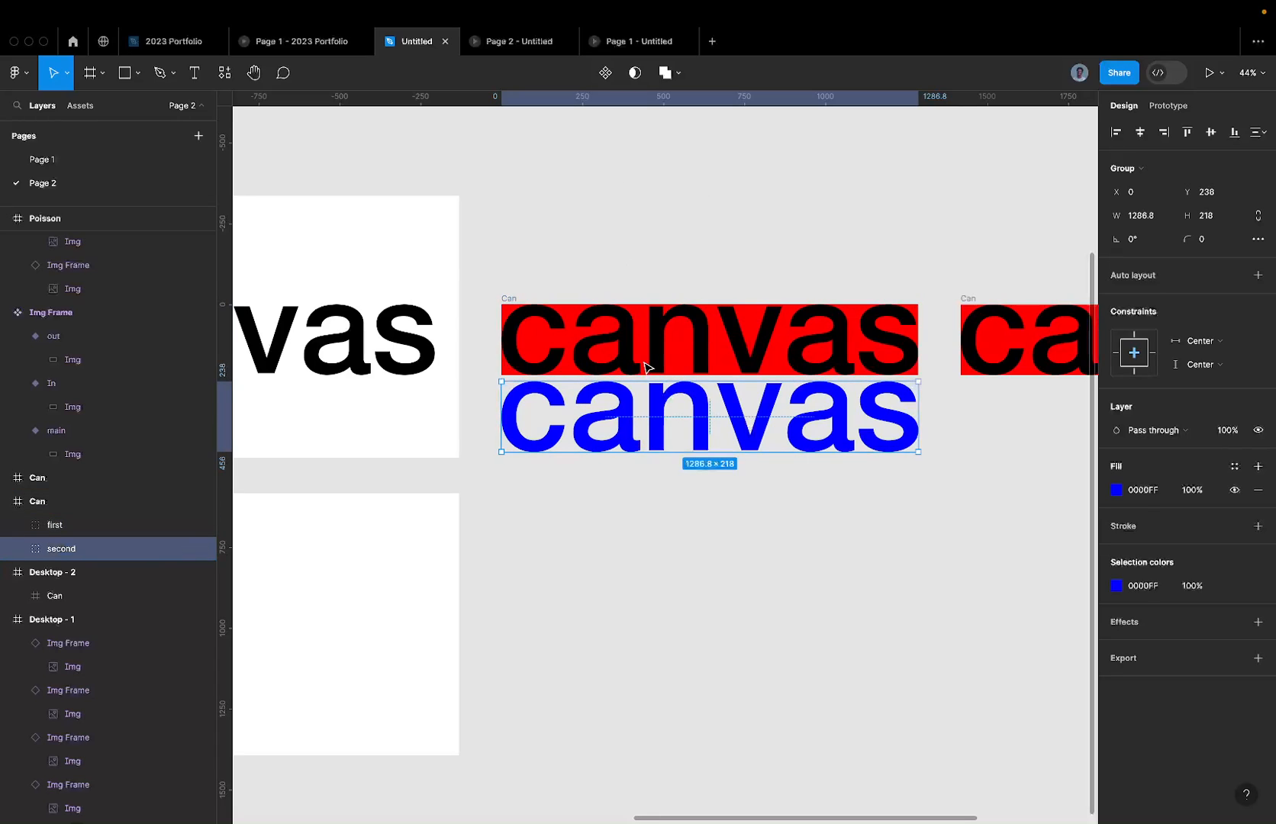
Step: Compare the Page 2 and Page 1 prototypes and return to the Untitled design file
left_click(523, 44)
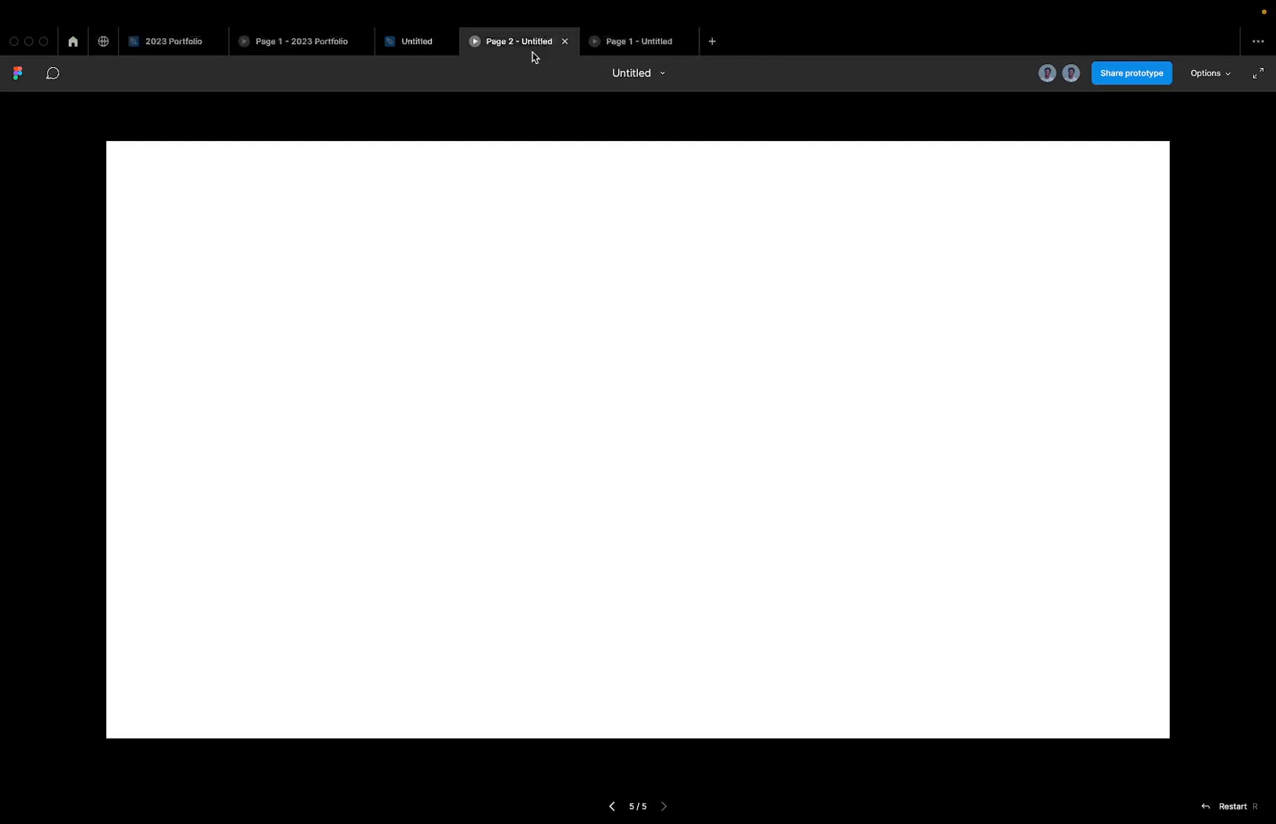
left_click(625, 46)
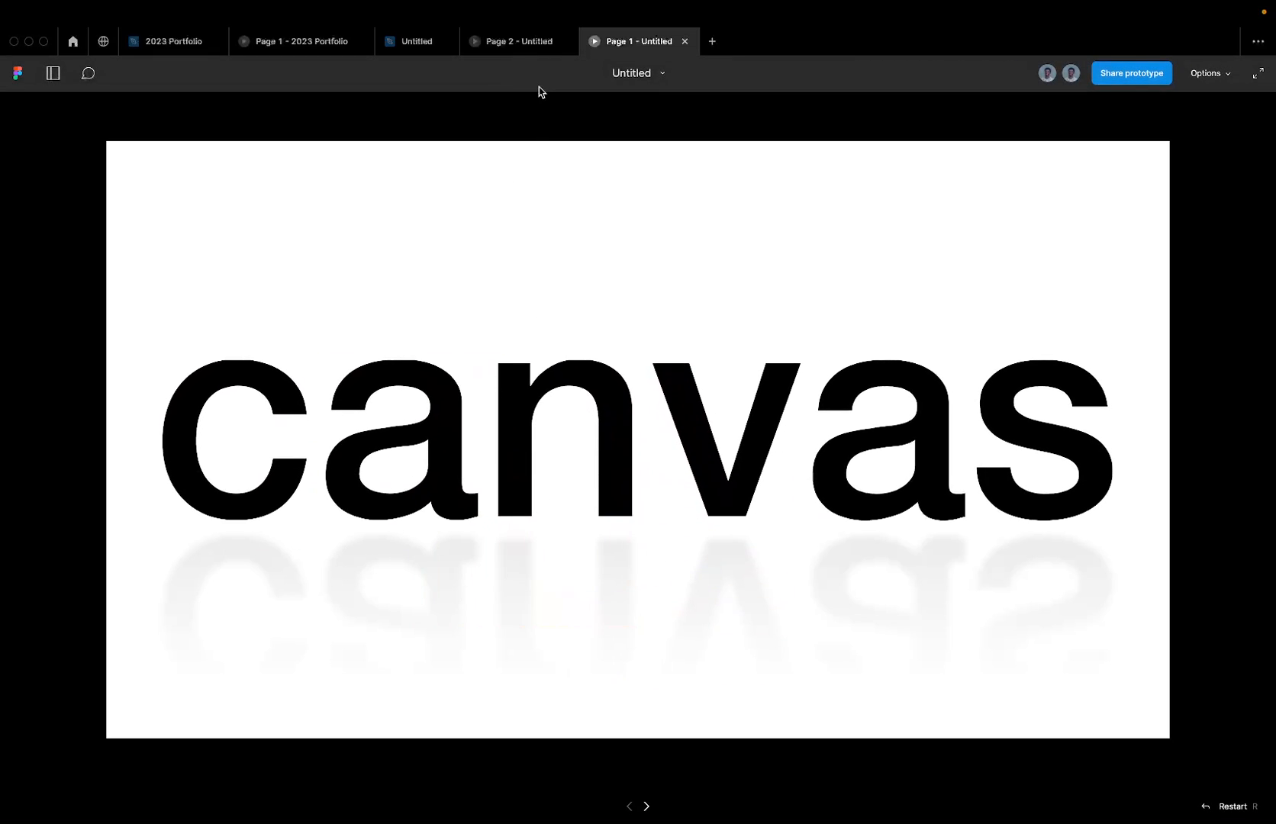
left_click(526, 46)
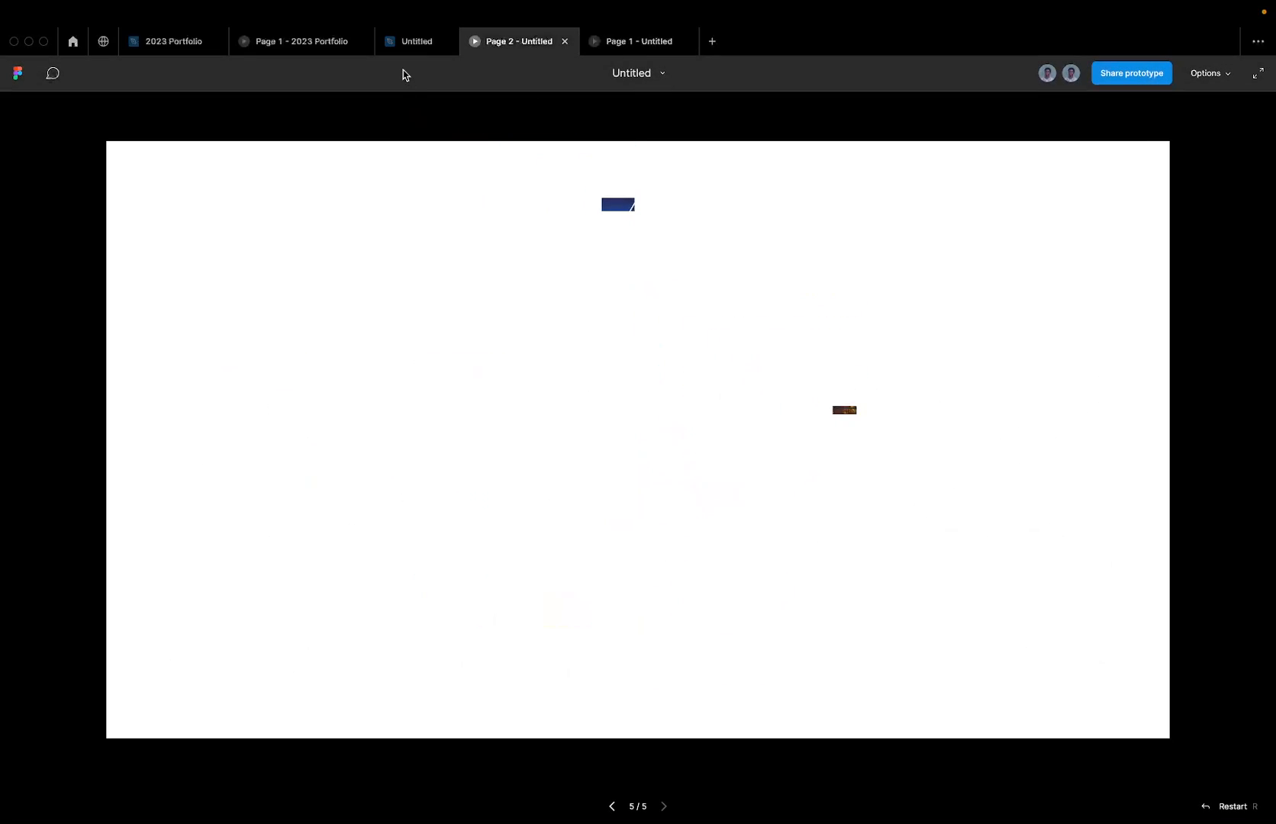
left_click(406, 44)
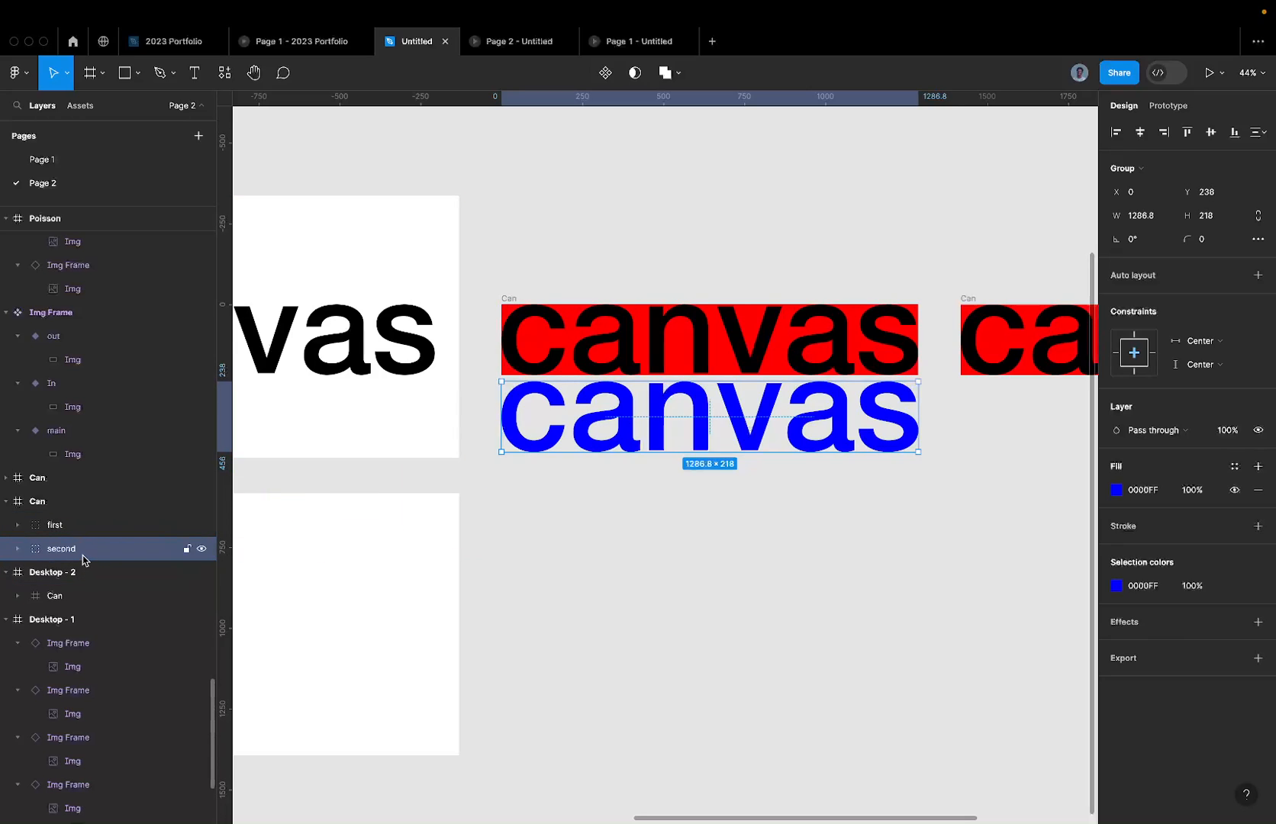
Step: Select all individual letters inside the blue second group except the c
key("Return")
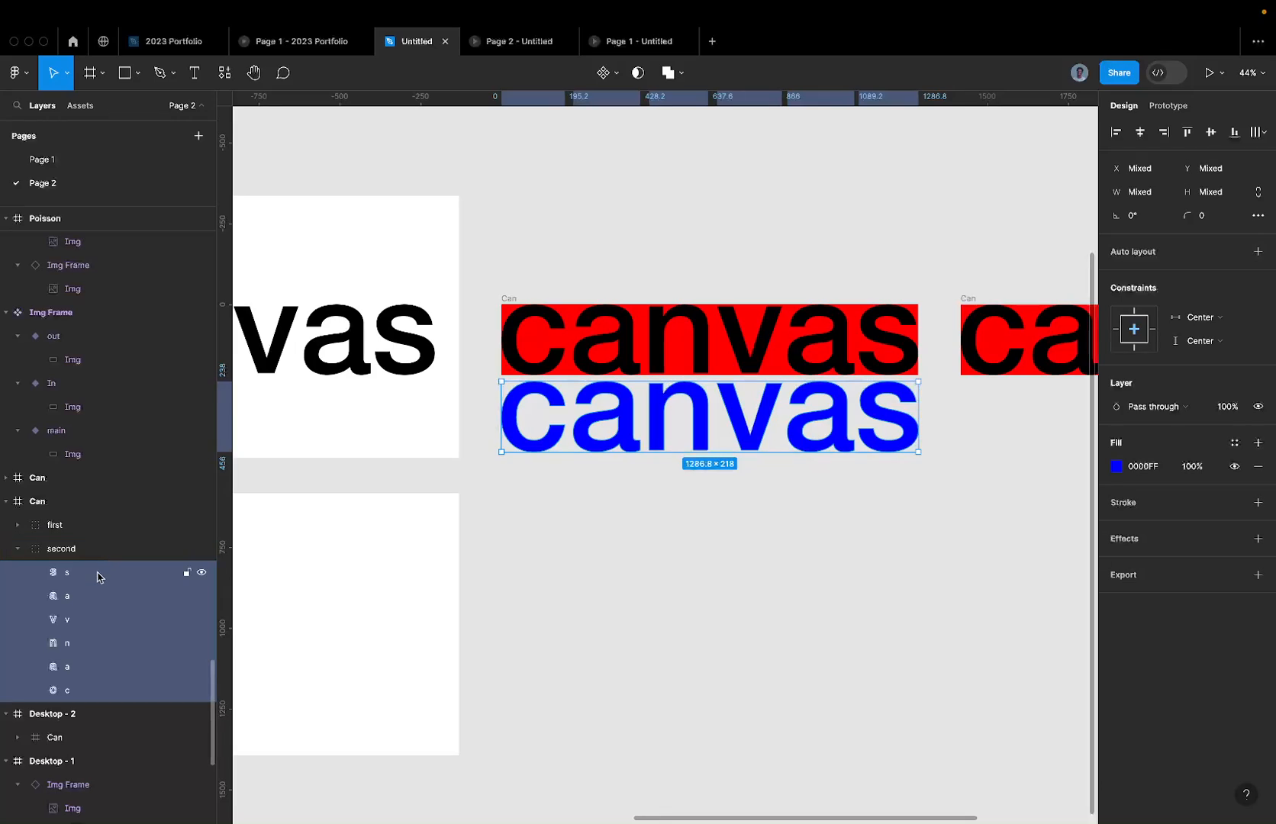
left_click(543, 397, "shift")
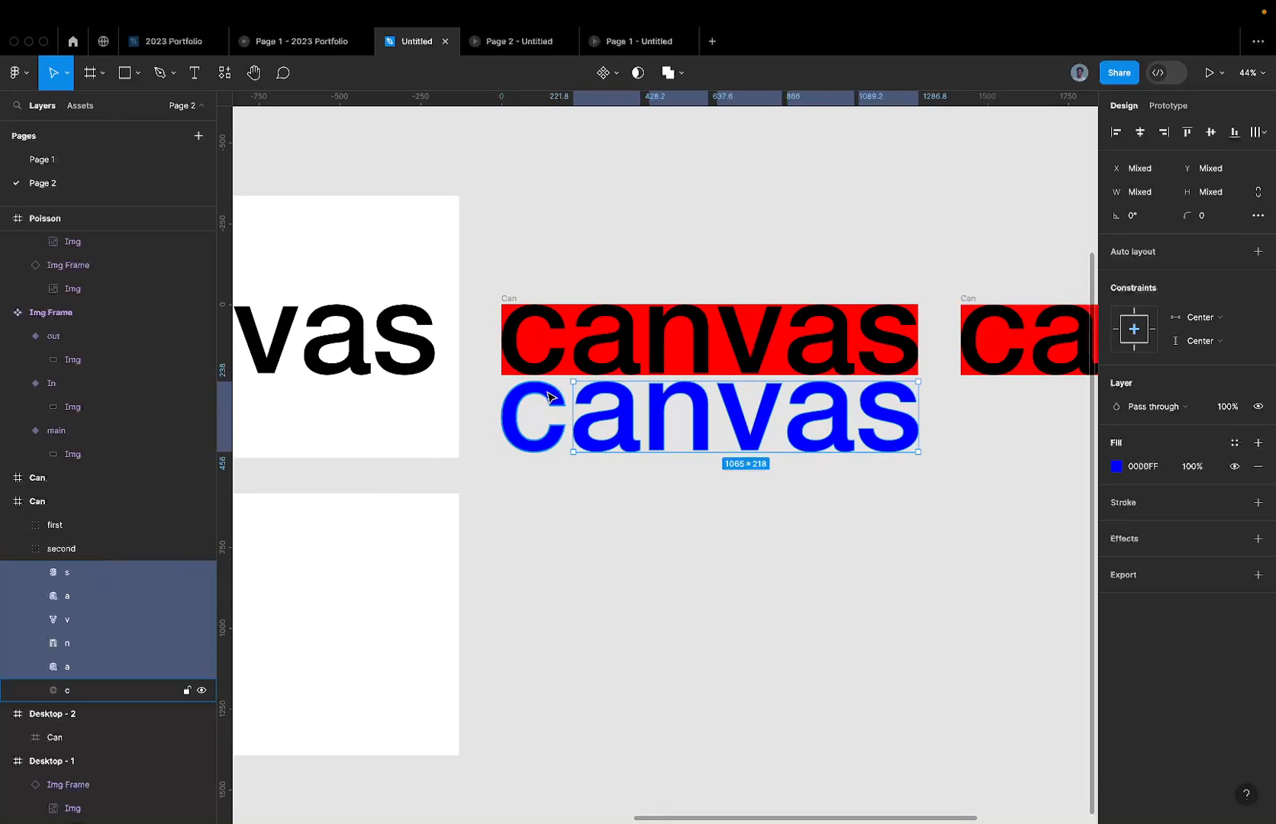
left_click(548, 397, "shift")
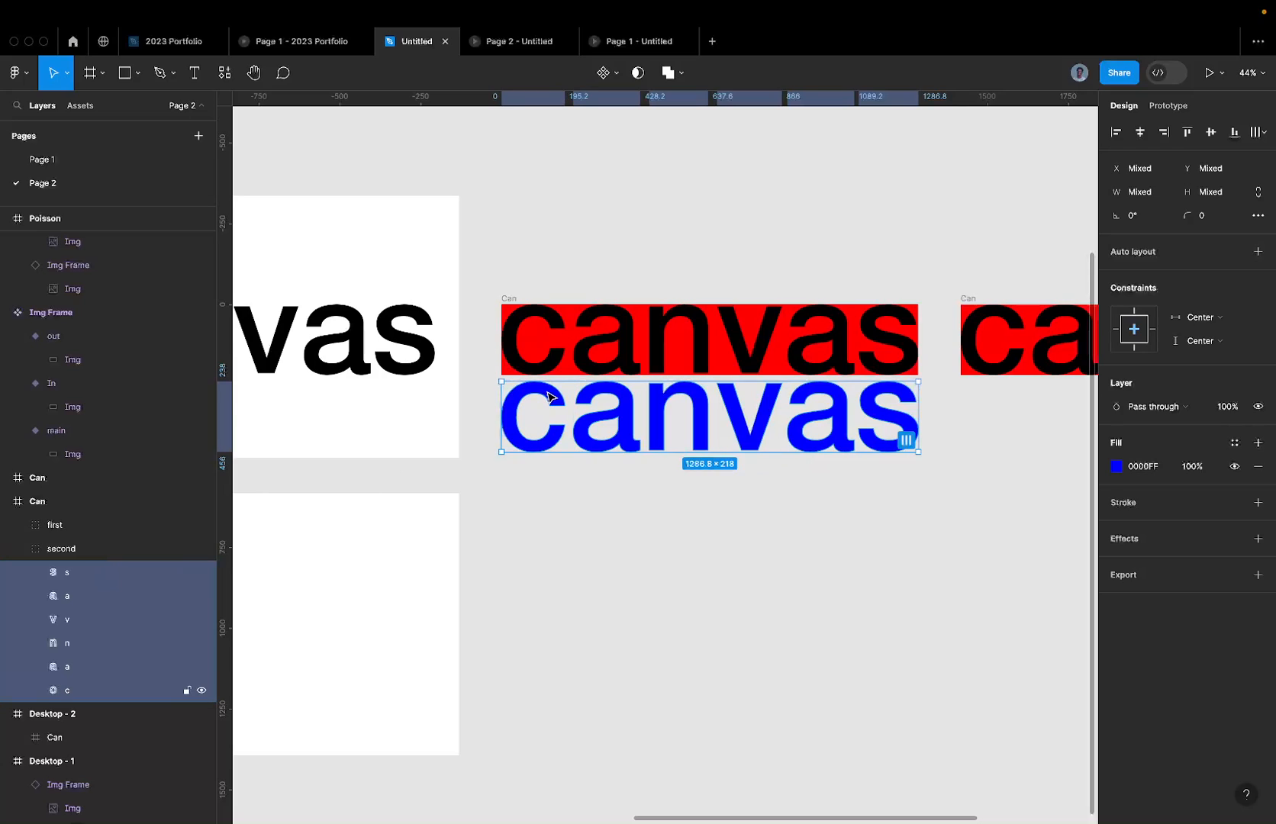
left_click(548, 397, "shift")
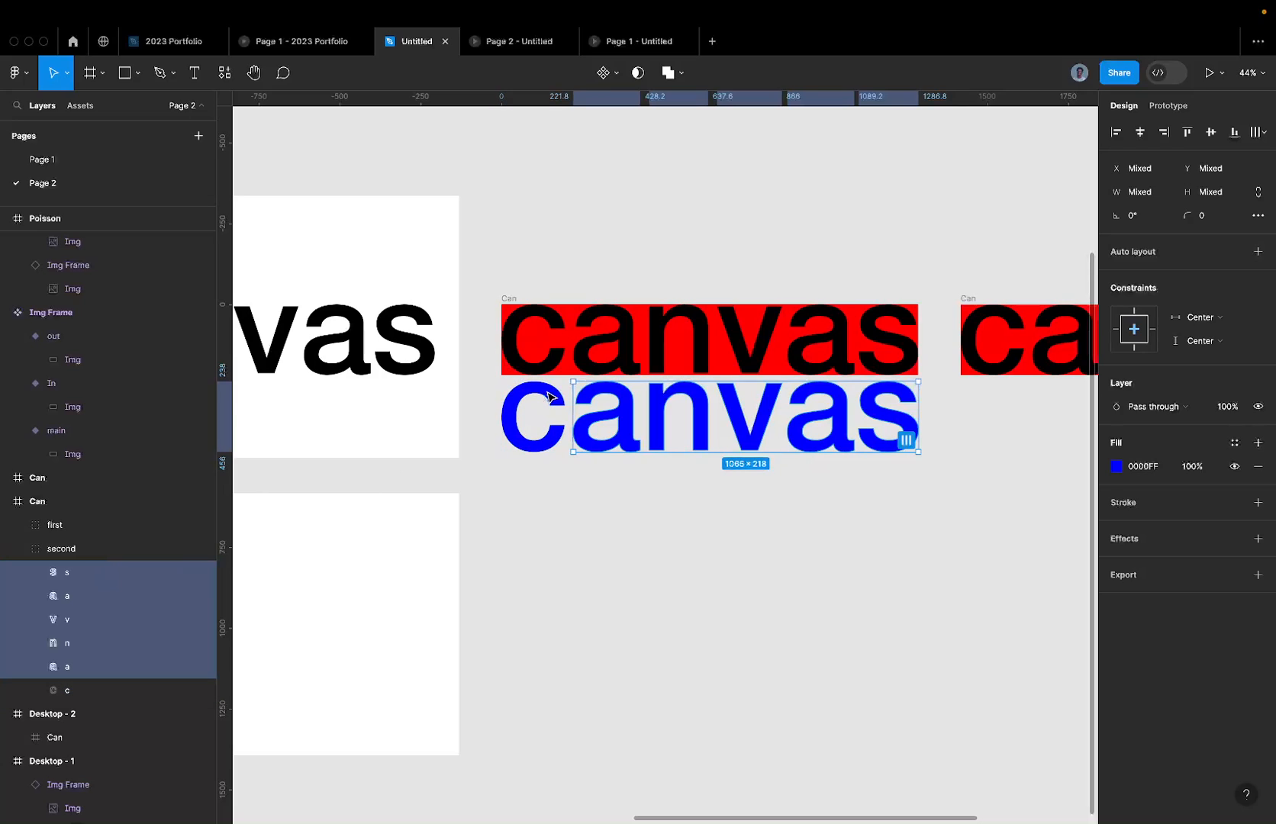
left_click(629, 410, "shift")
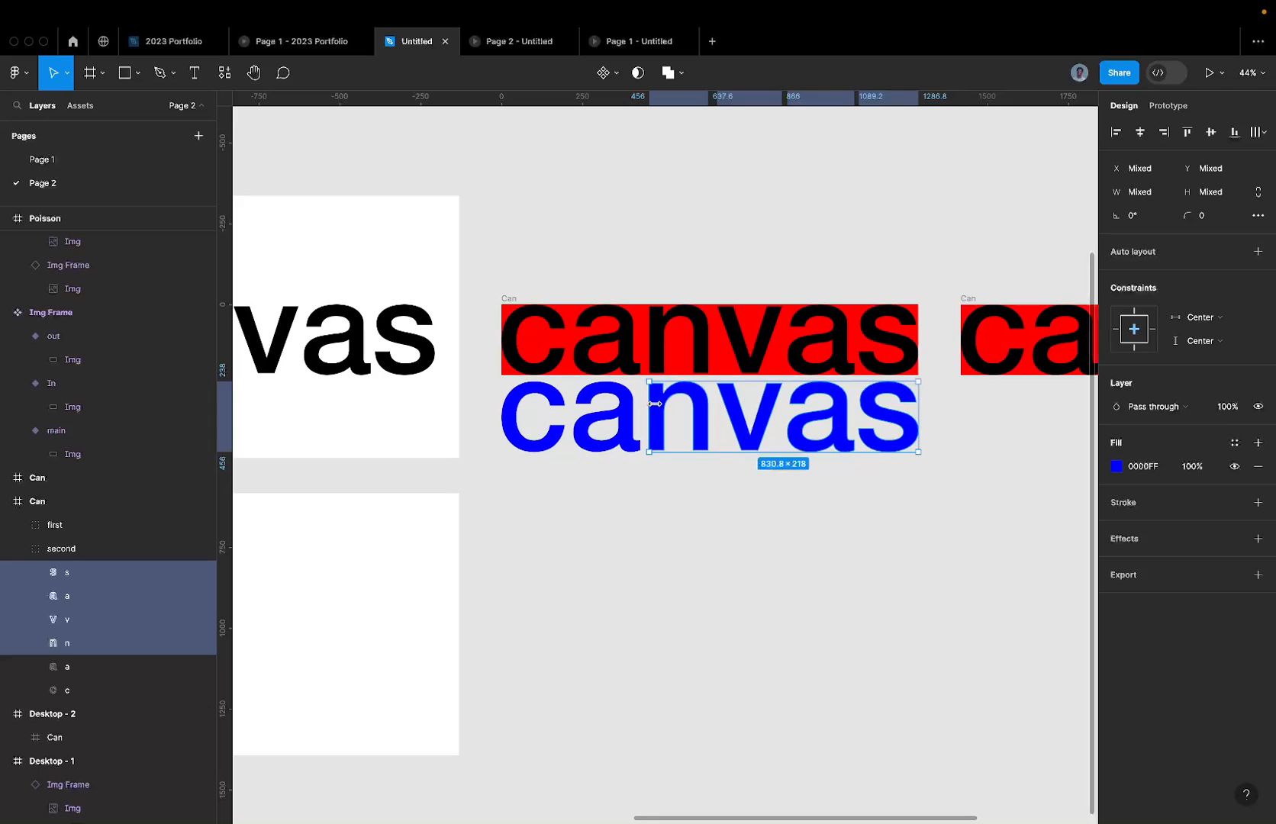
left_click(667, 407, "shift")
key("super+z")
key("super+z")
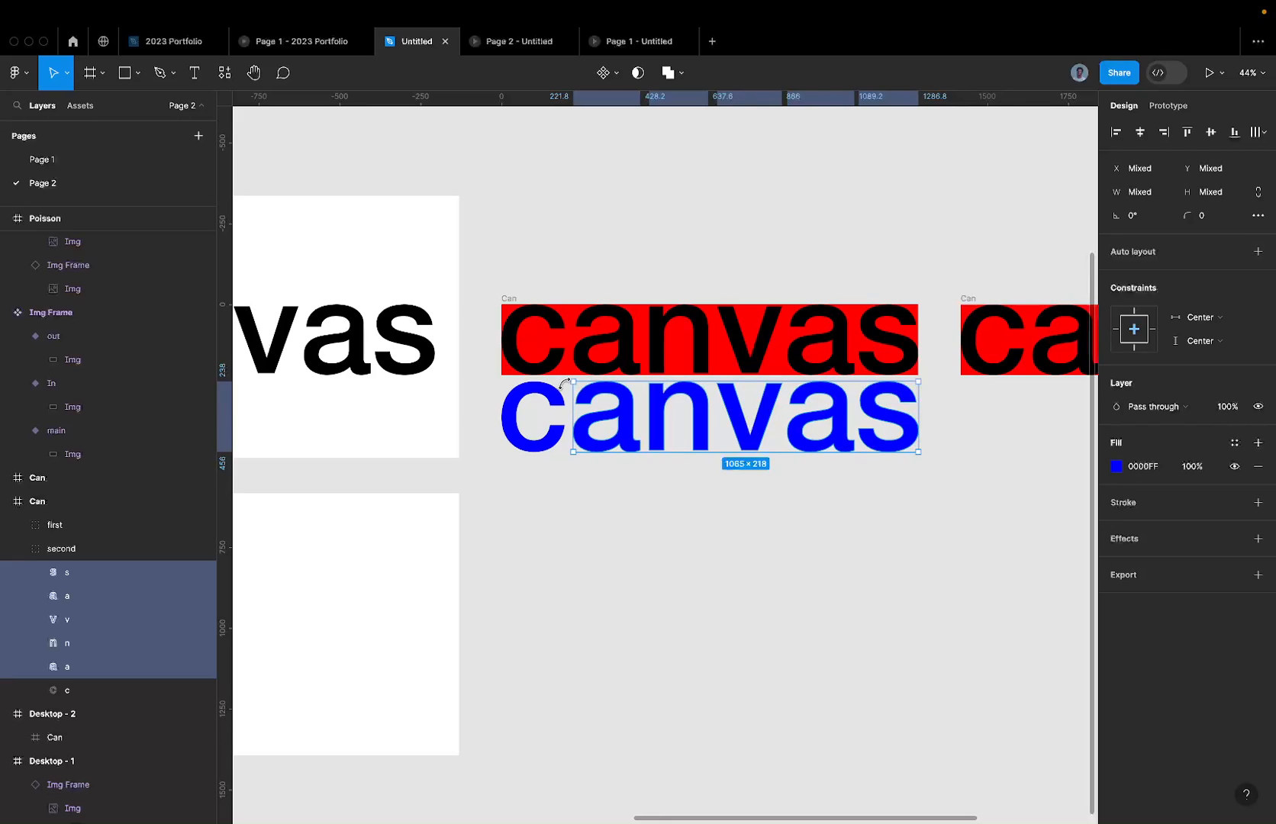
Step: Move the blue letters a, n, v, a and s down 80 px to Y 318, leaving the c in place
key("shift+Down")
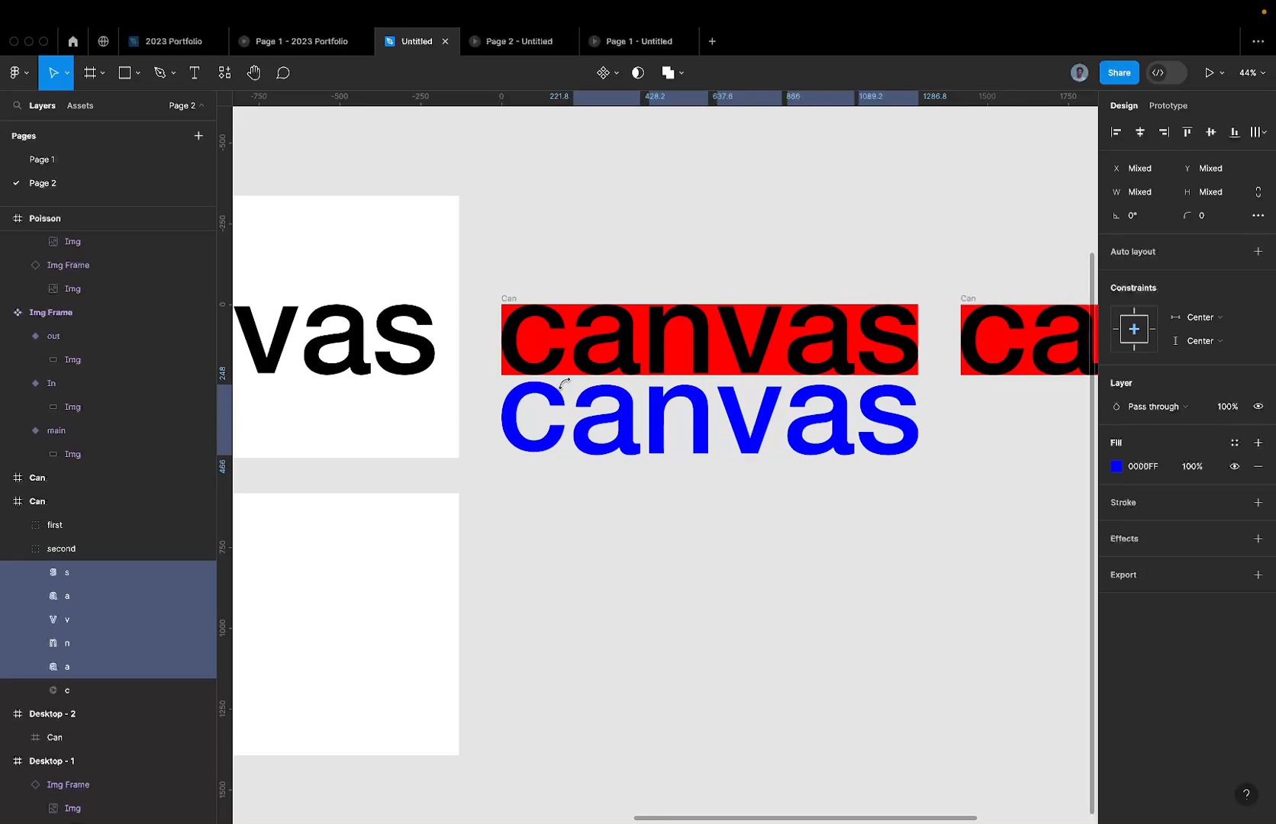
key("shift+Down")
key("shift+Down")
key("shift+Down")
key("shift+Down")
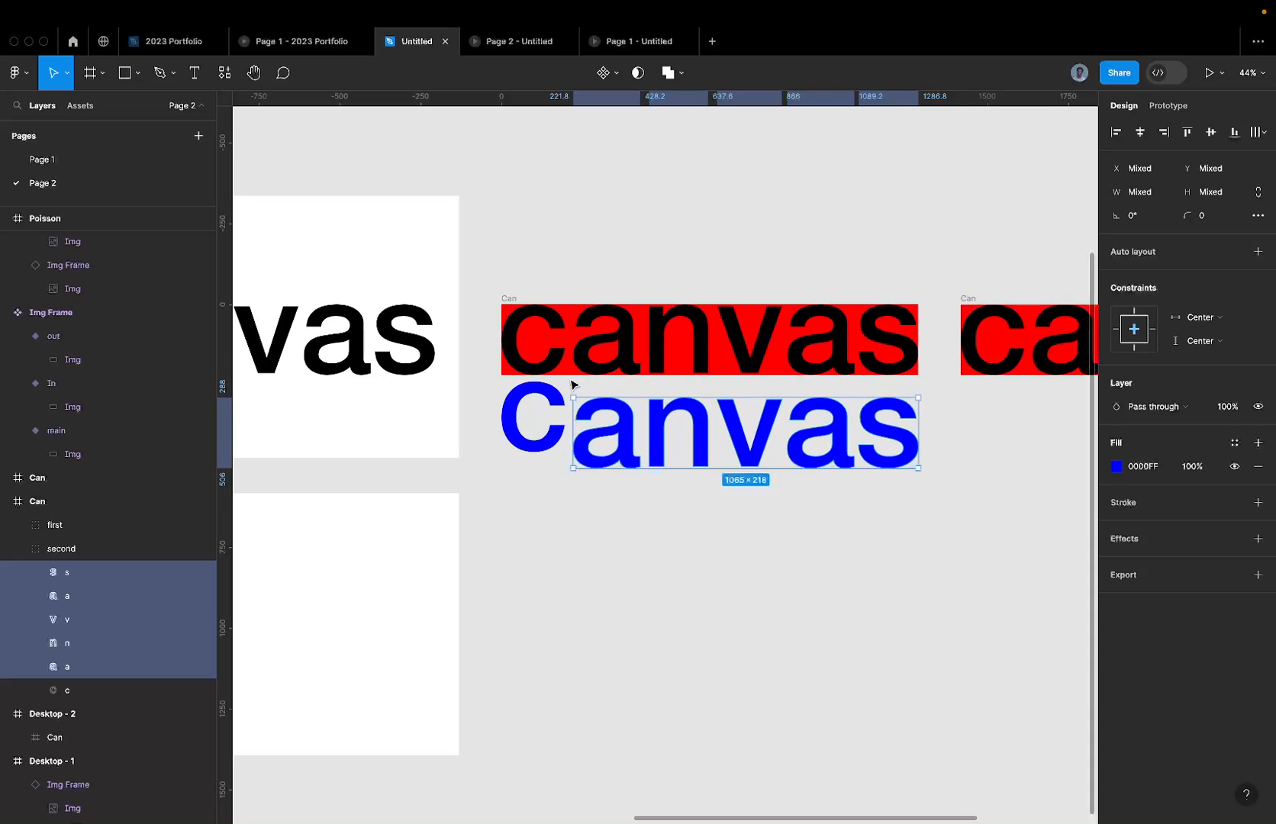
key("shift+Down")
key("shift+Down")
key("shift+Down")
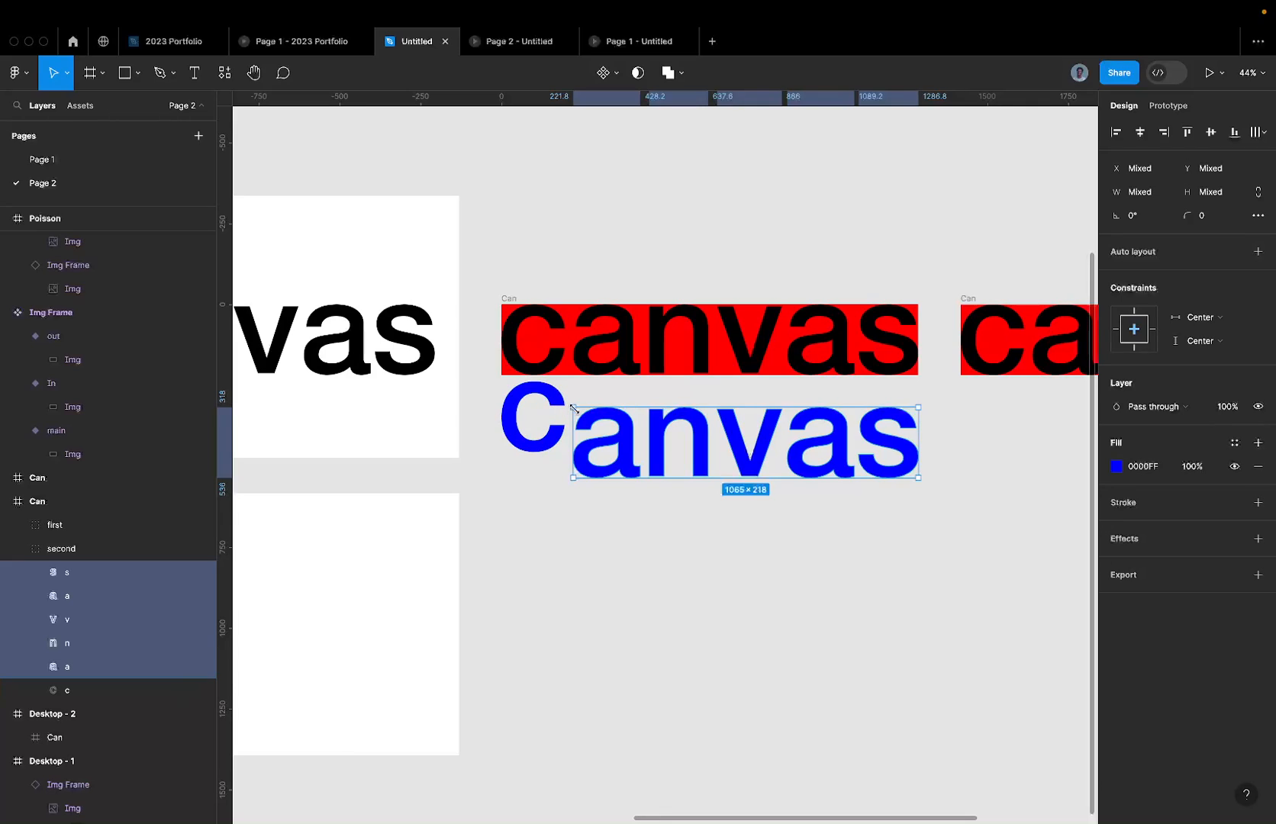
Step: Leave out the first blue a and move the letters n, v, a and s down to Y 378
left_click(610, 419, "shift")
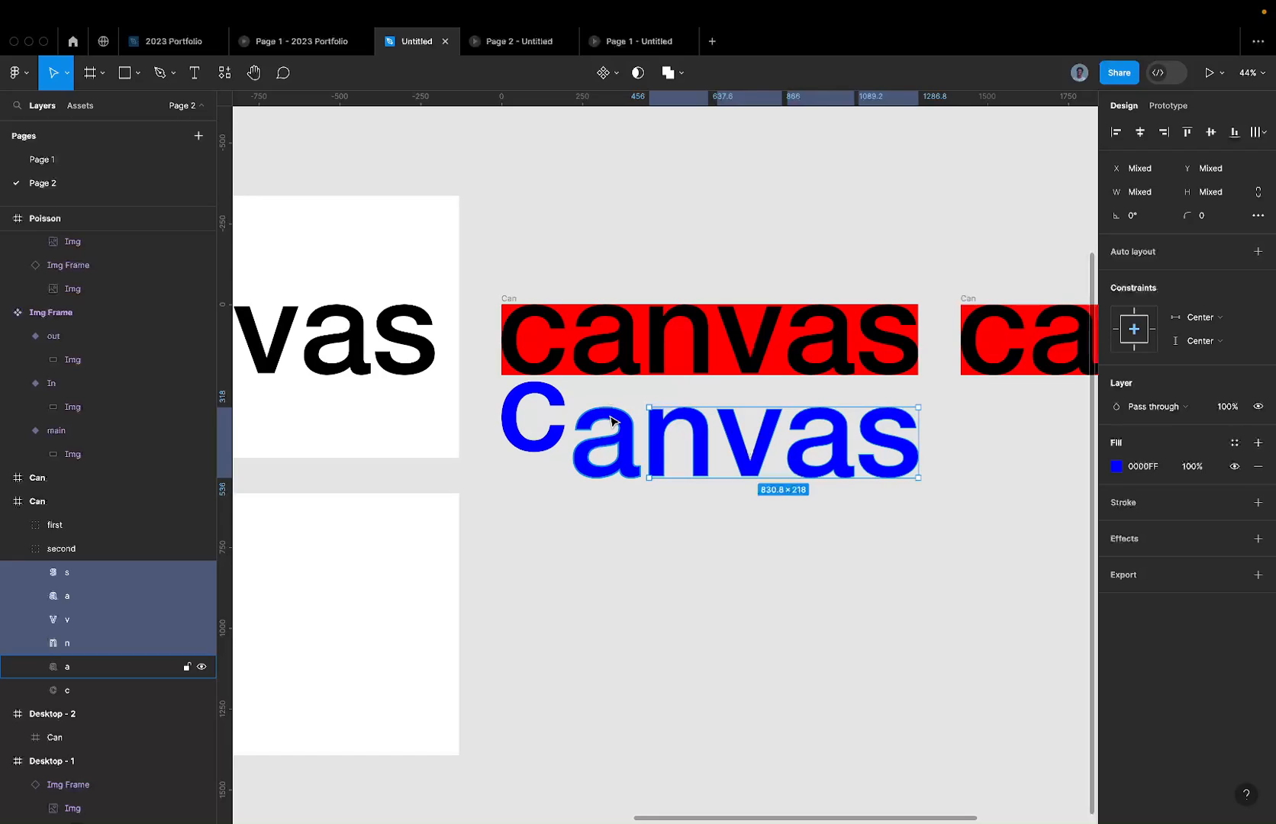
key("shift+Down")
key("shift+Down")
key("shift+Down")
key("shift+Down")
key("shift+Down")
key("shift+Down")
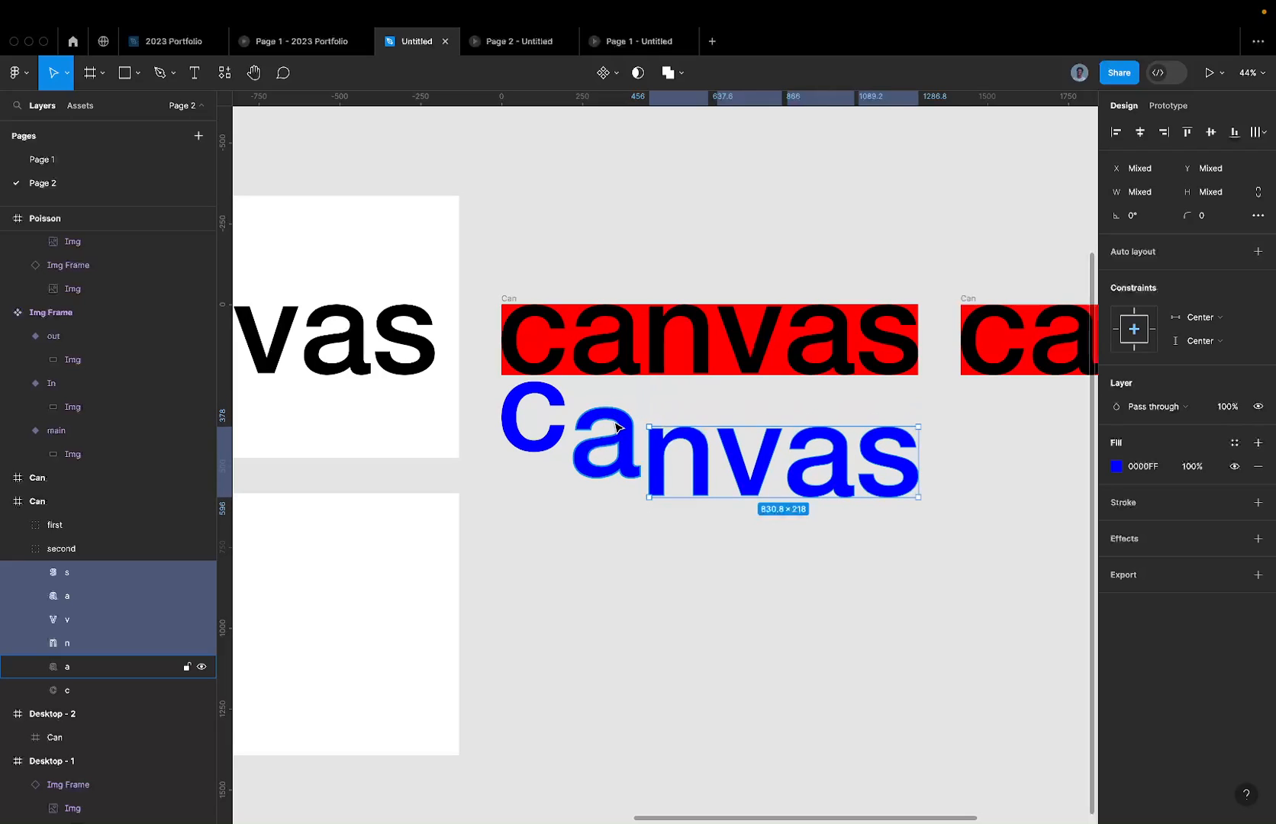
Step: Leave out the blue n and move the letters v, a and s down 60 px to Y 438
left_click(661, 456, "shift")
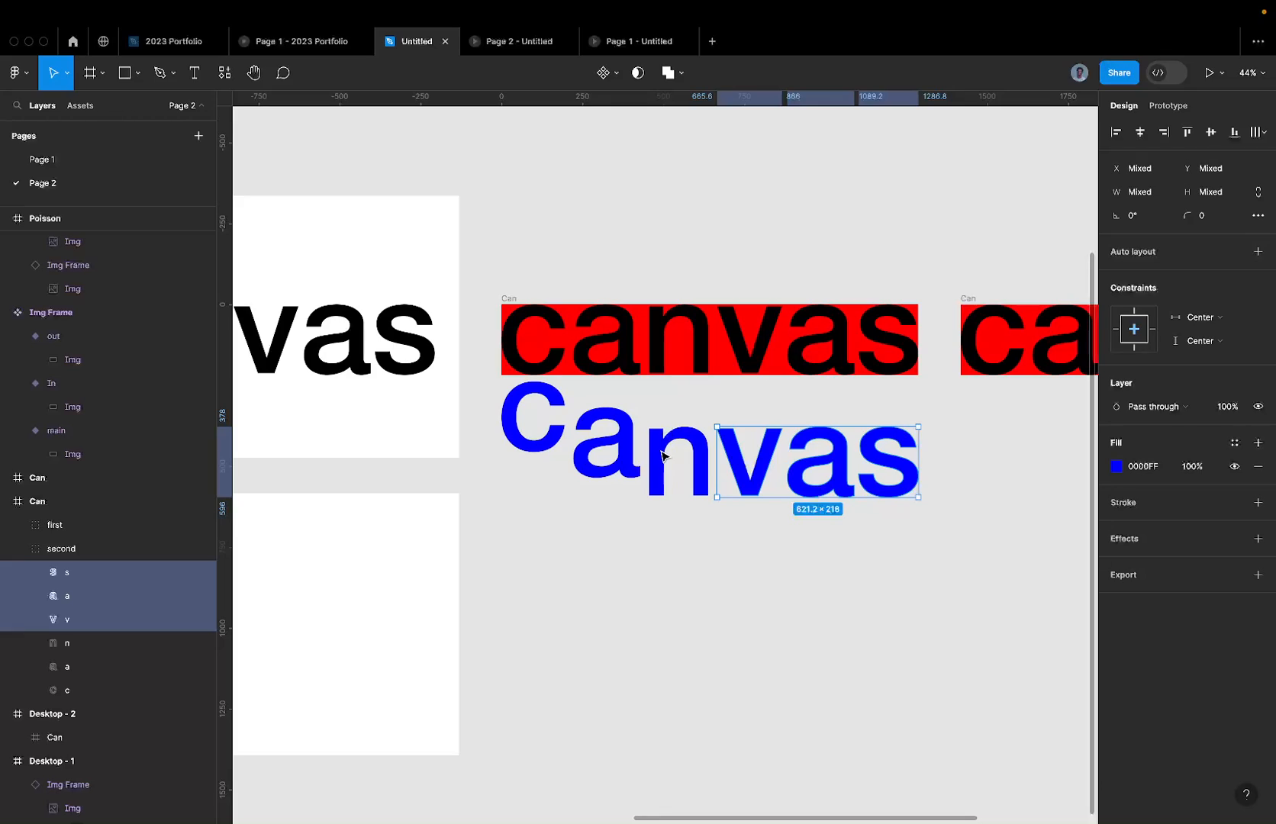
key("shift+Down")
key("shift+Down")
key("shift+Down")
key("shift+Down")
key("shift+Down")
key("shift+Down")
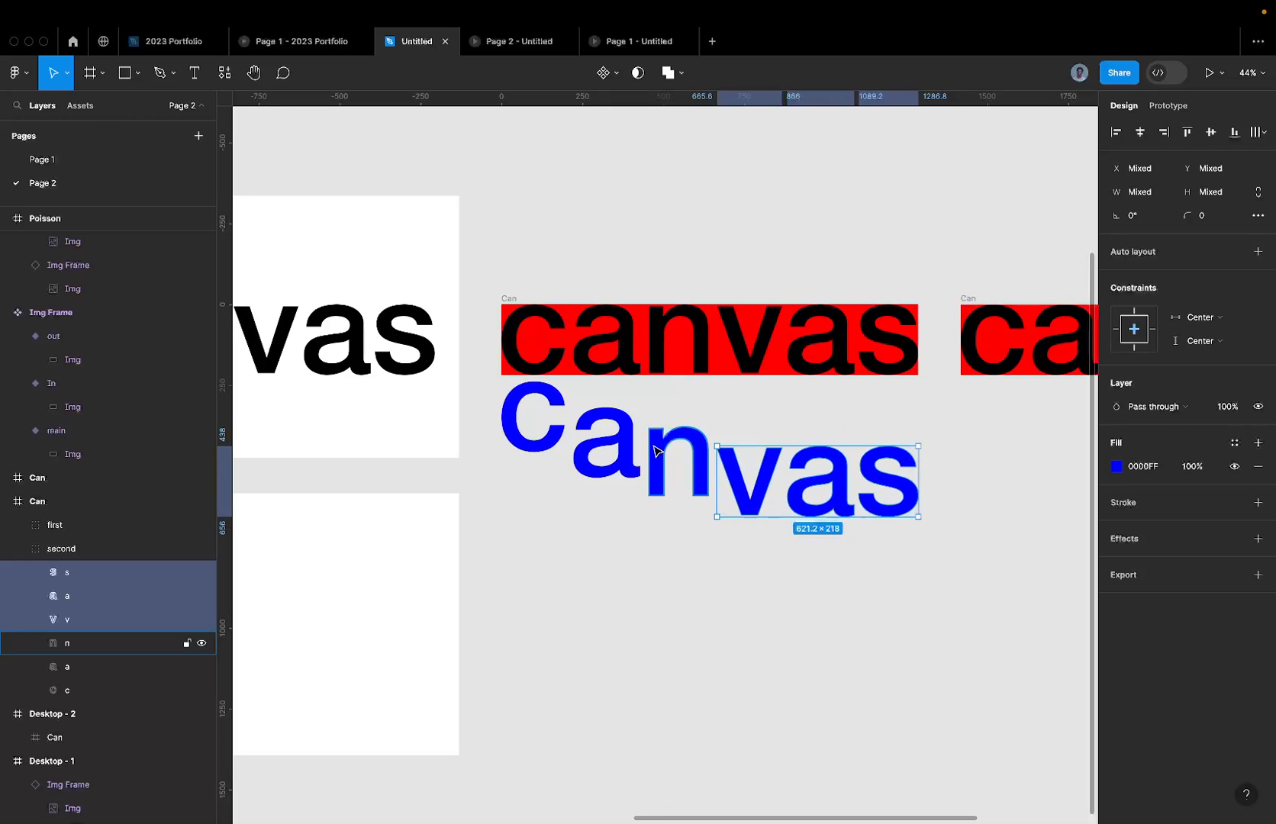
Step: Undo the staggering moves of the blue letters until all six share one row and are selected again
key("super+z")
key("super+z")
key("super+z")
key("super+z")
key("super+shift+z")
key("super+z")
key("super+z")
key("super+z")
key("super+z")
key("super+z")
key("super+z")
key("super+z")
key("super+z")
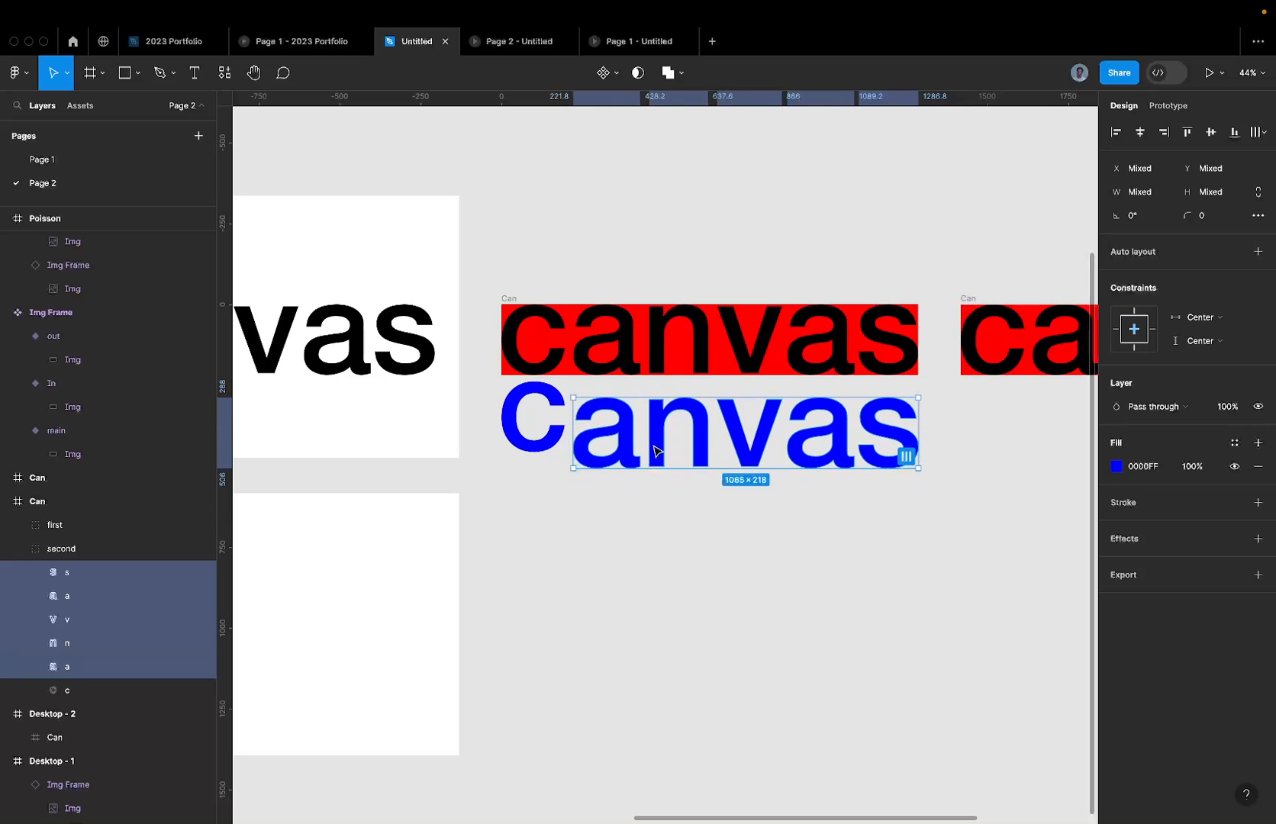
key("super+z")
key("super+z")
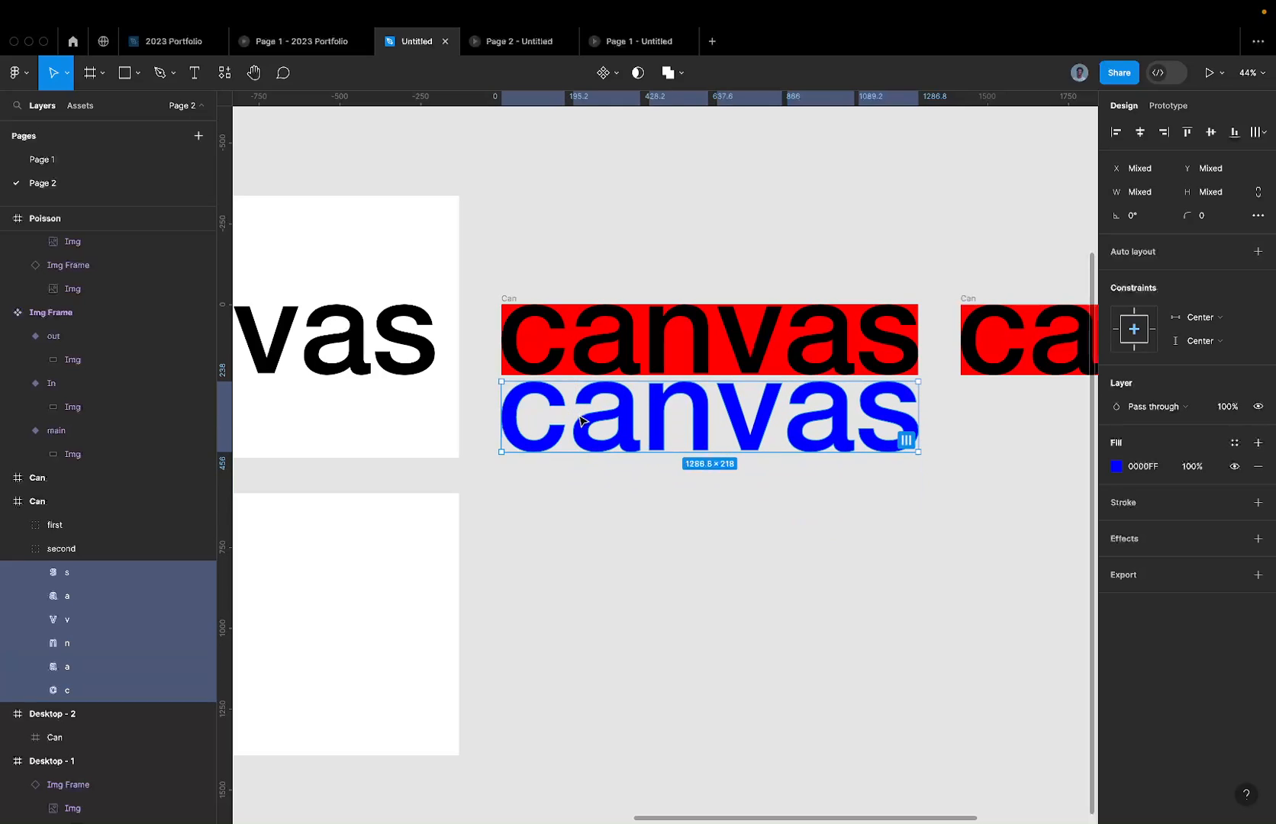
Step: Leave out the blue c and move the letters a, n, v, a and s down 80 px to Y 318
left_click(554, 400, "shift")
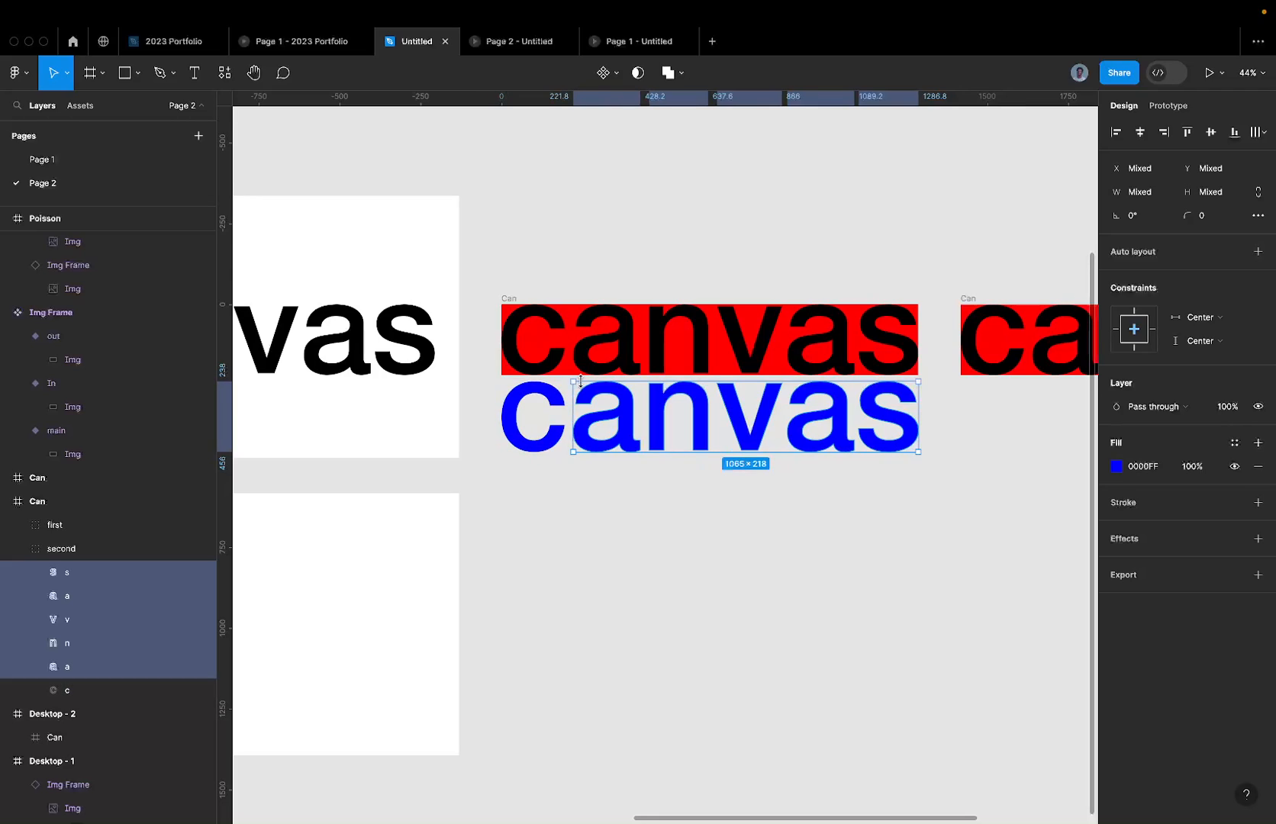
key("shift+Down")
key("shift+Down")
key("shift+Down")
key("shift+Down")
key("shift+Down")
key("shift+Down")
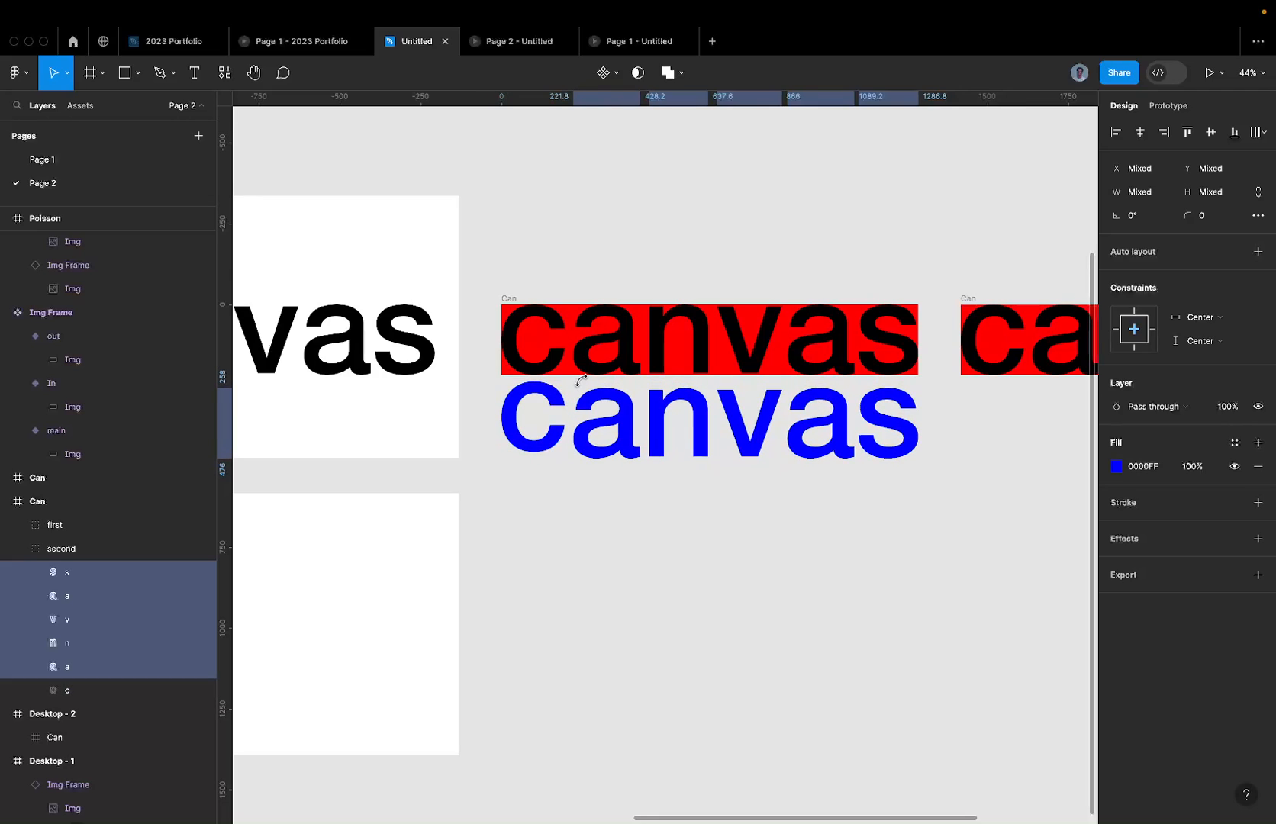
key("shift+Down")
key("shift+Down")
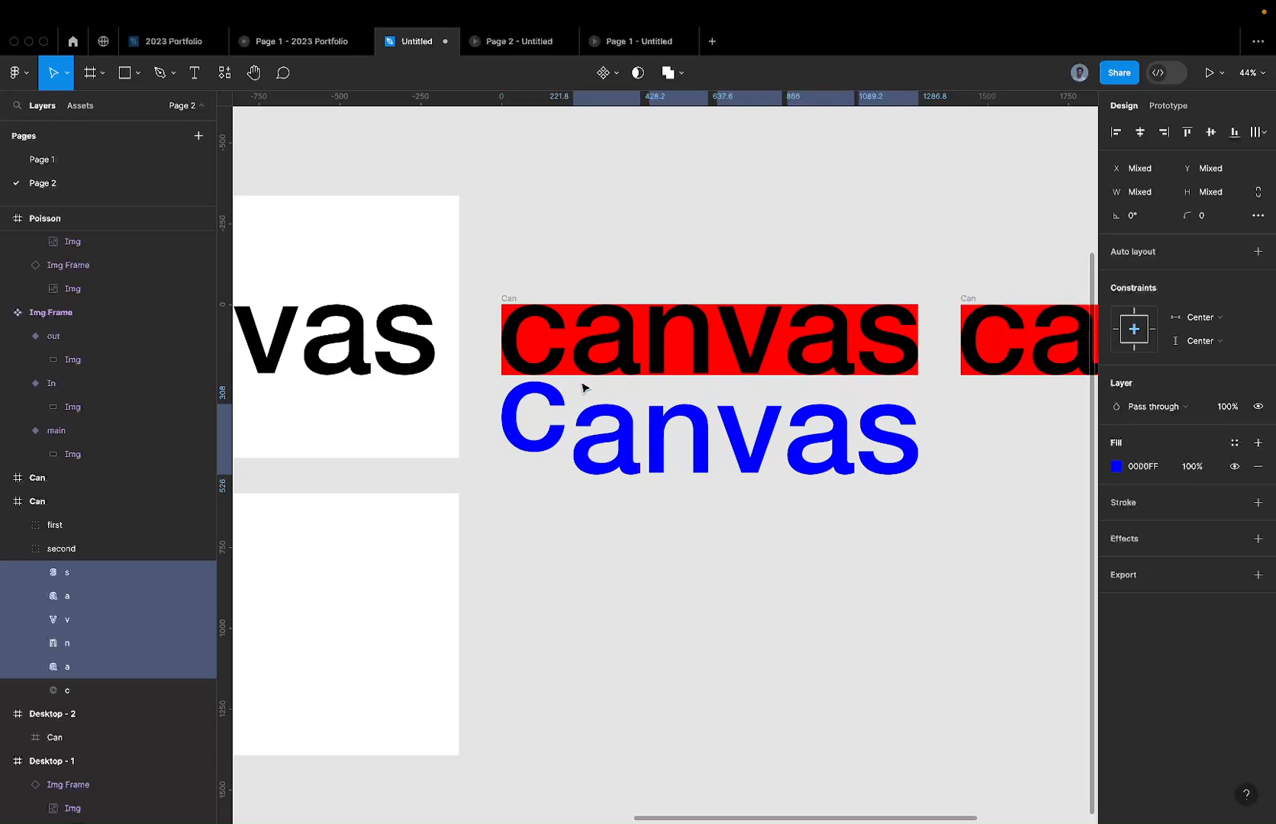
Step: Leave out the first blue a and move the letters n, v, a and s down 80 px to Y 398
left_click(623, 440, "shift")
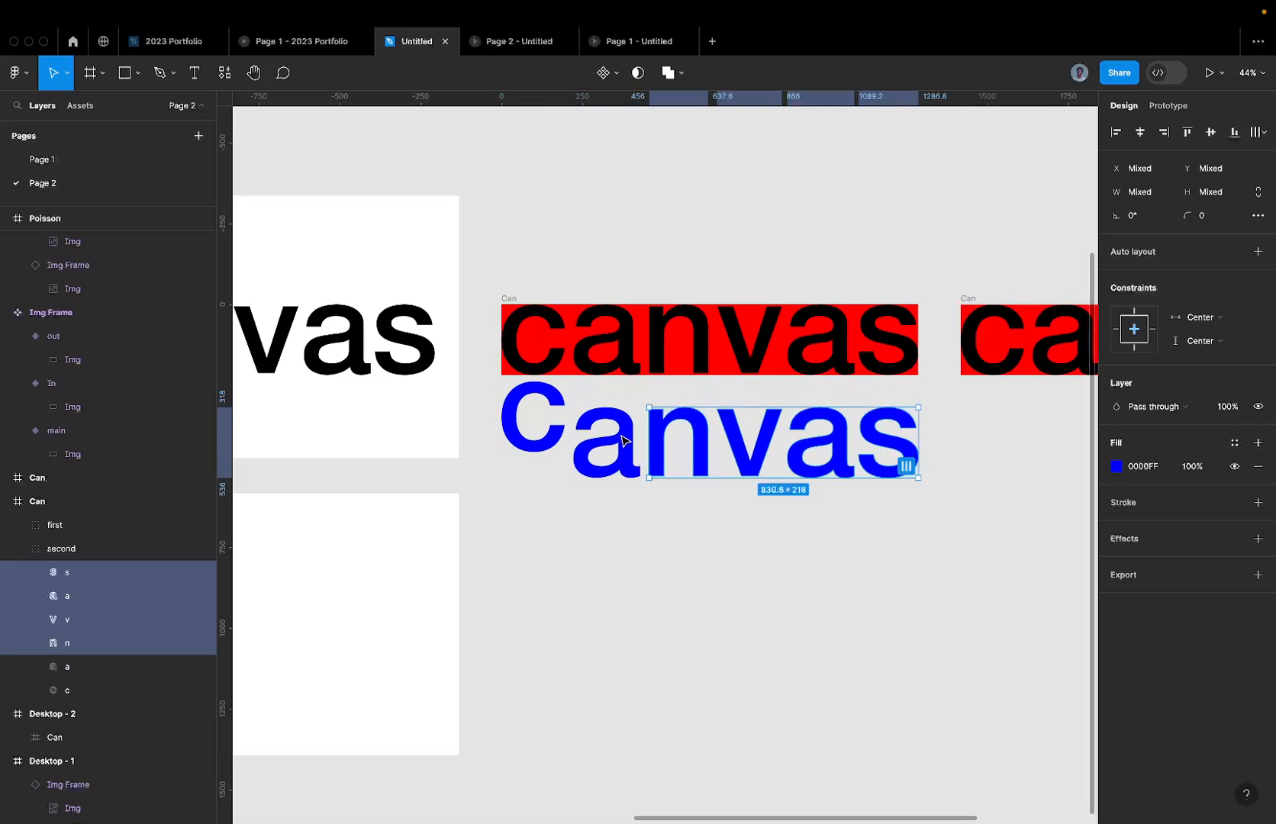
key("shift+Down")
key("shift+Down")
key("shift+Down")
key("shift+Down")
key("shift+Down")
key("shift+Down")
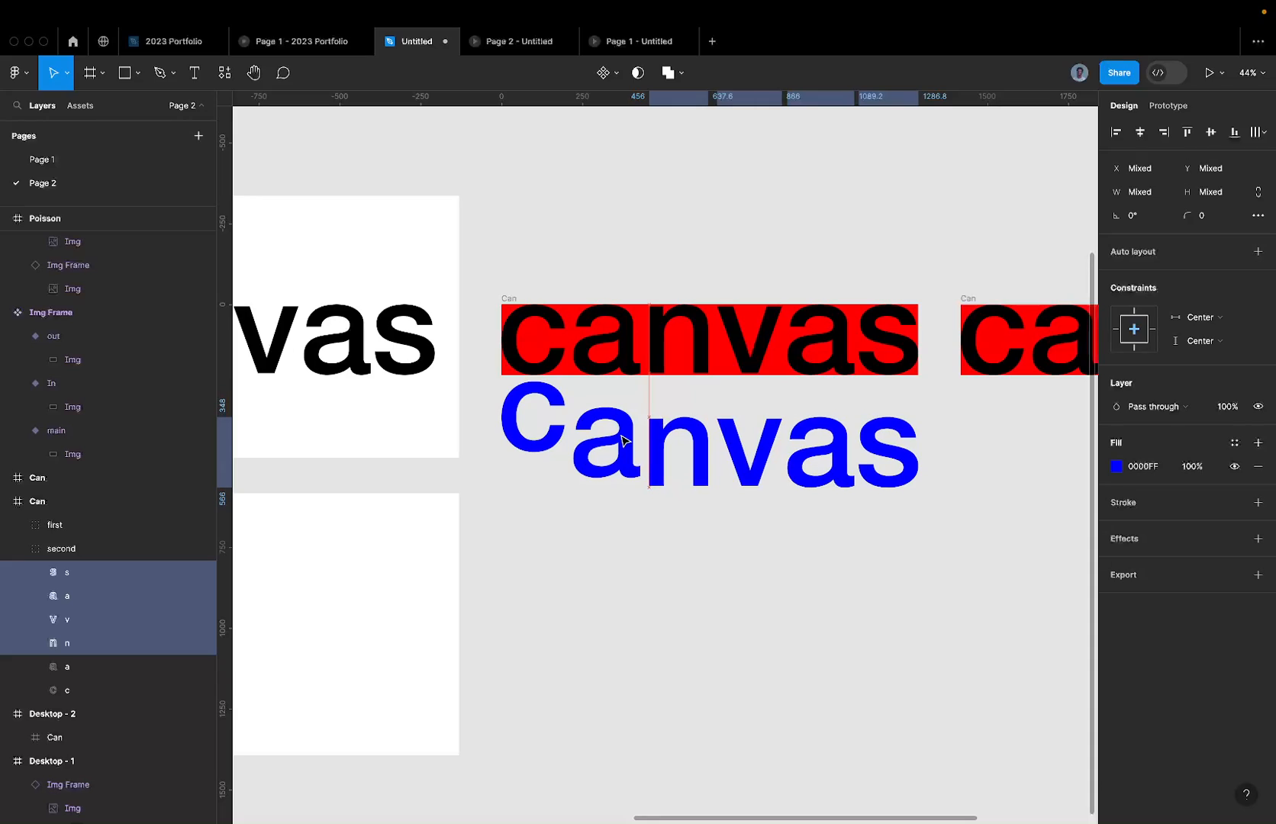
key("shift+Down")
key("shift+Down")
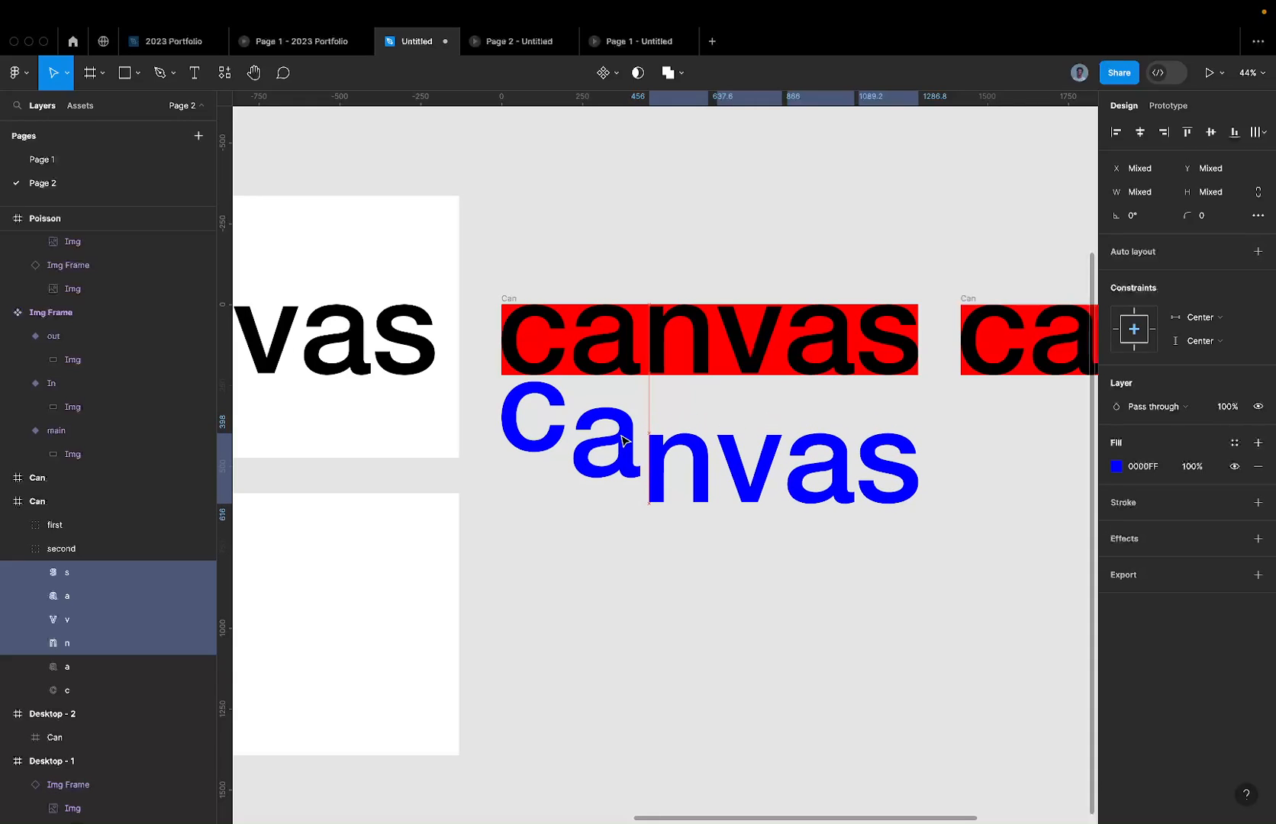
Step: Leave out the blue n and move the letters v, a and s down 80 px to Y 478
left_click(666, 457, "shift")
key("shift+Down")
key("shift+Down")
key("shift+Down")
key("shift+Down")
key("shift+Down")
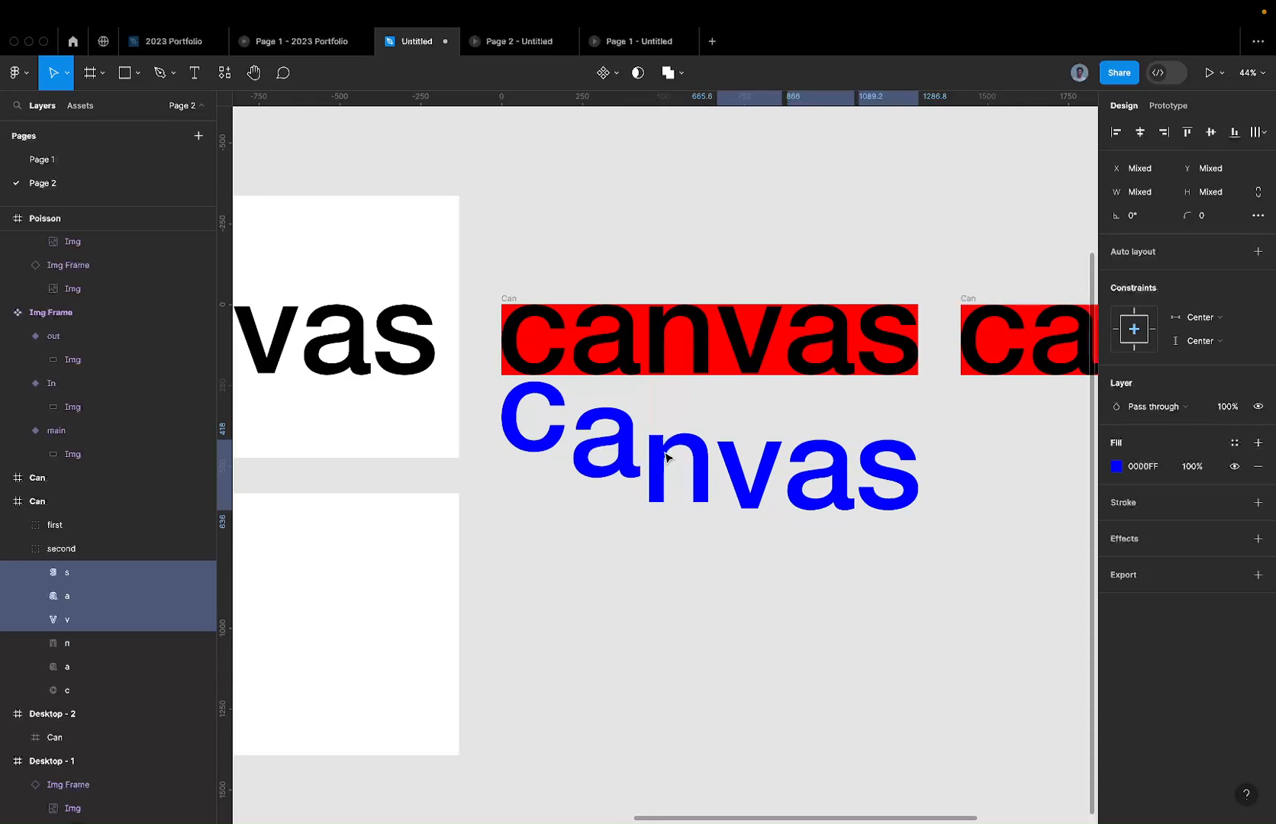
key("shift+Down")
key("shift+Down")
key("shift+Down")
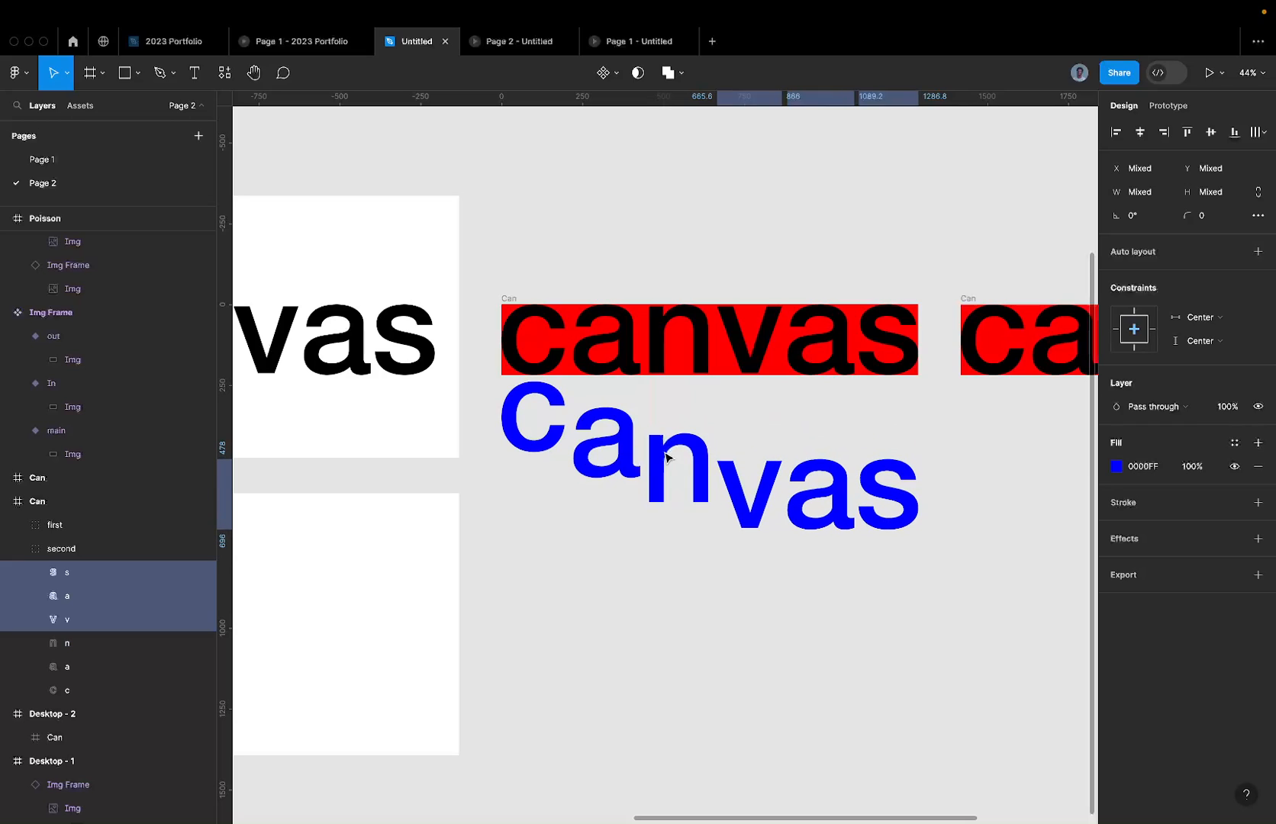
Step: Leave out the blue v and move the last a and the s down 80 px to Y 558
left_click(750, 524, "shift")
key("shift+Down")
key("shift+Down")
key("shift+Down")
key("shift+Down")
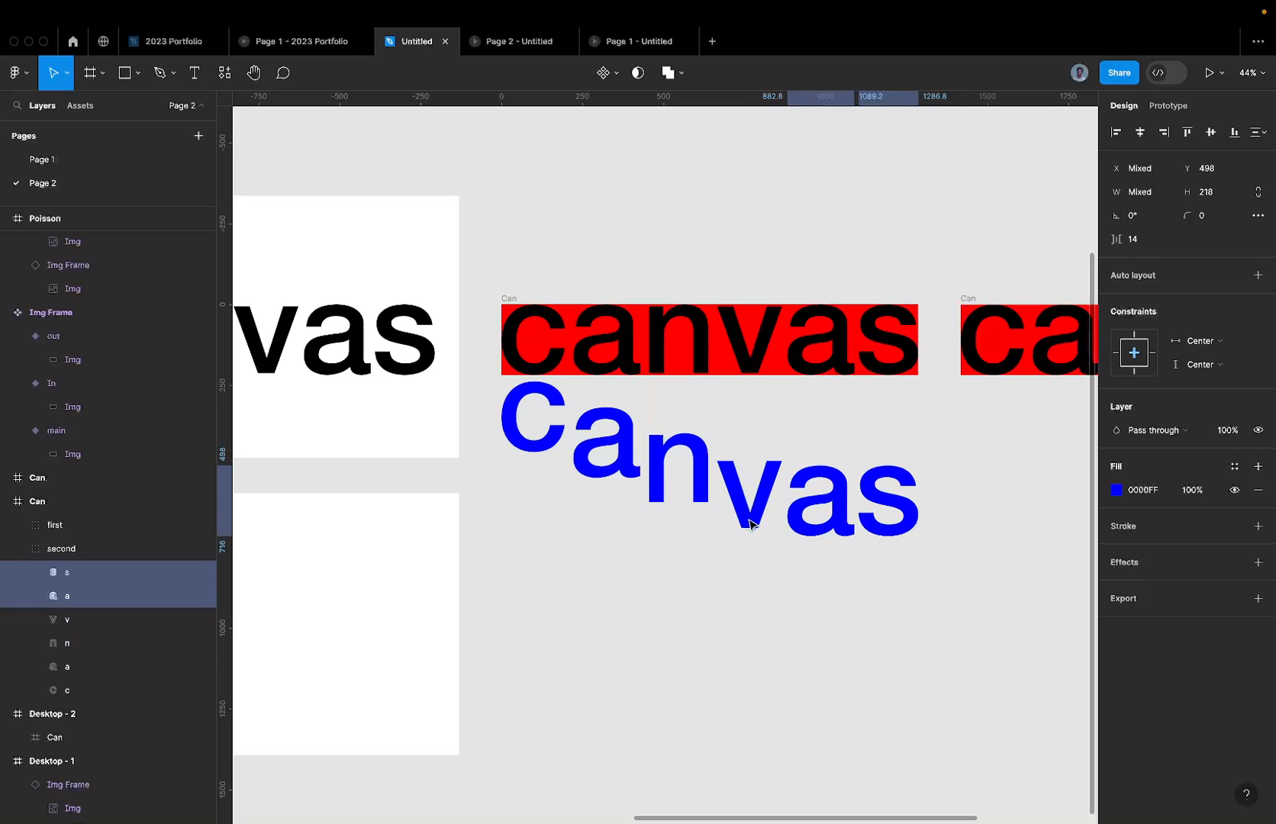
key("shift+Down")
key("shift+Down")
key("shift+Down")
key("shift+Down")
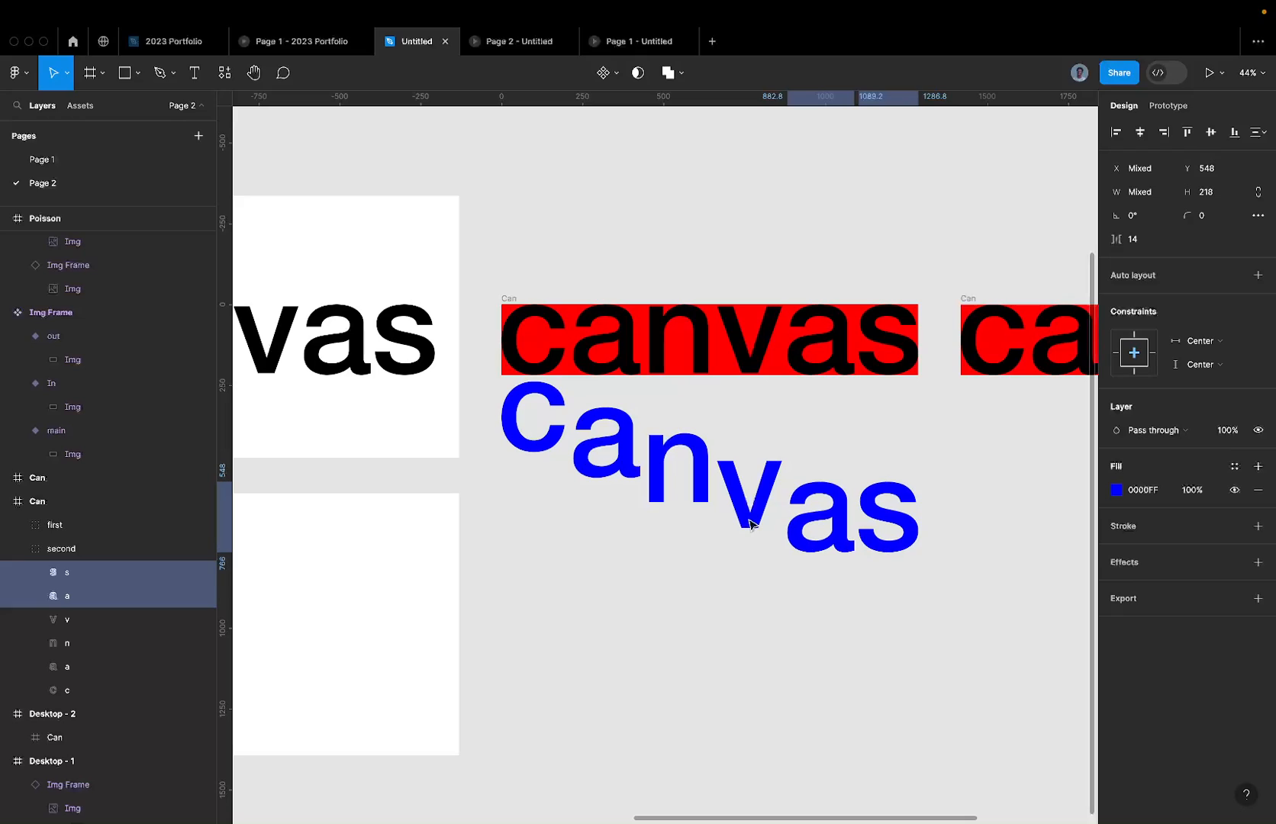
Step: Move only the blue s down 80 px to Y 638 and clear the selection
left_click(843, 525, "shift")
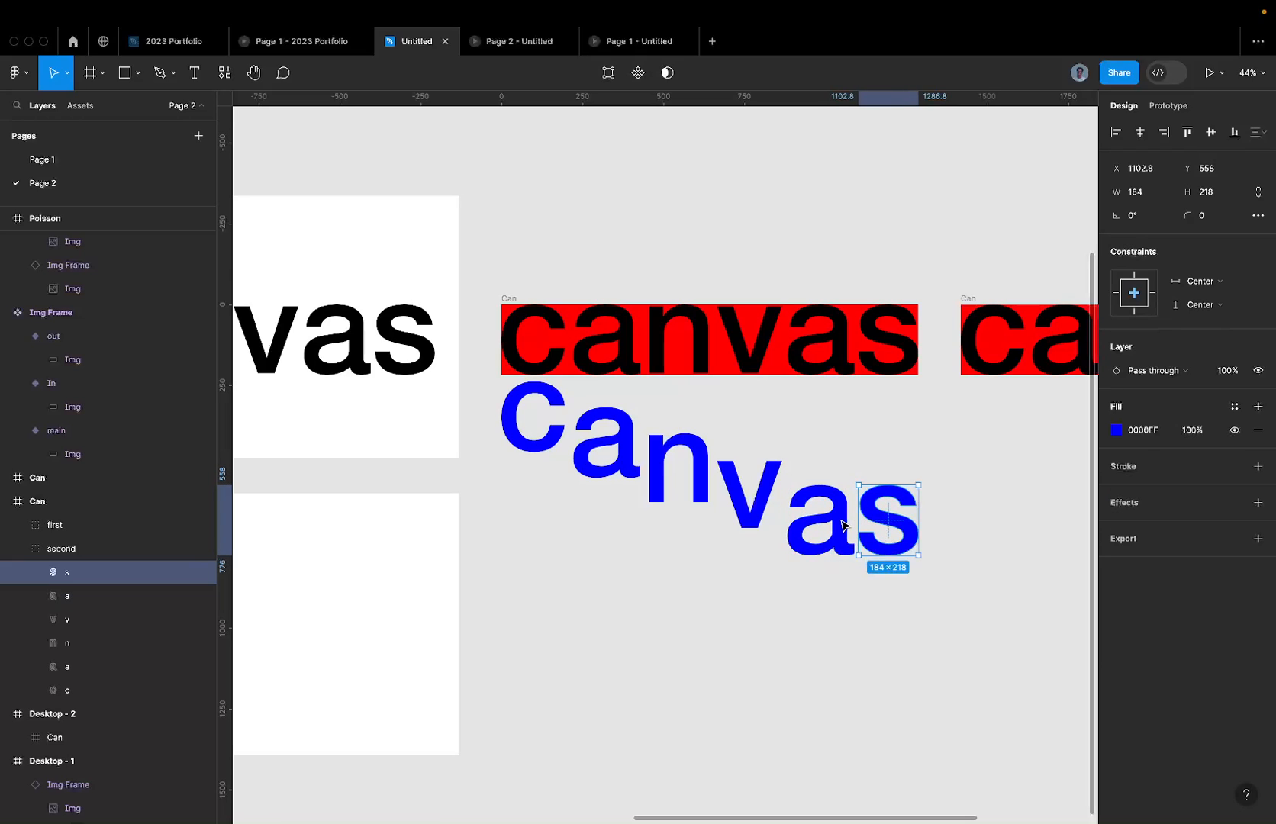
key("shift+Down")
key("shift+Down")
key("shift+Down")
key("shift+Down")
key("shift+Down")
key("shift+Down")
key("shift+Down")
key("shift+Down")
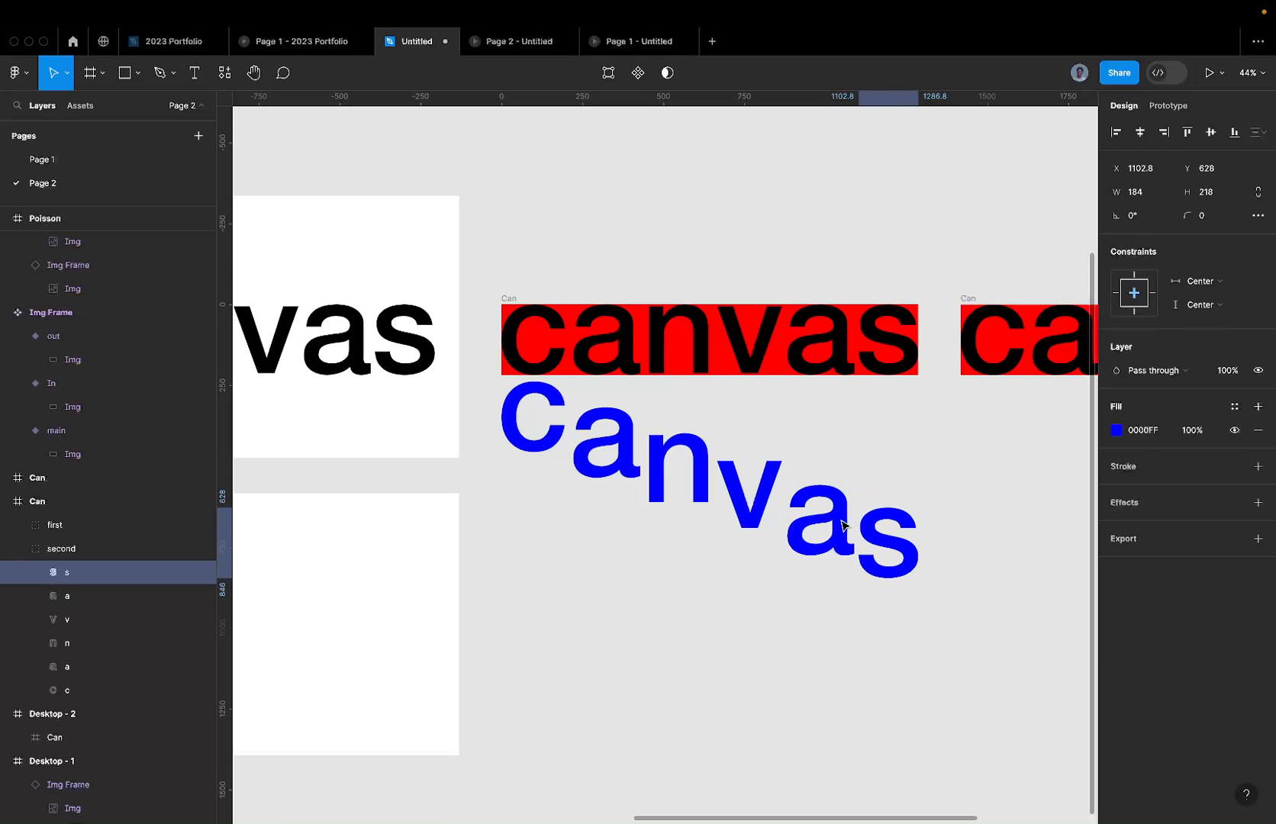
scroll(671, 558, "down", 5)
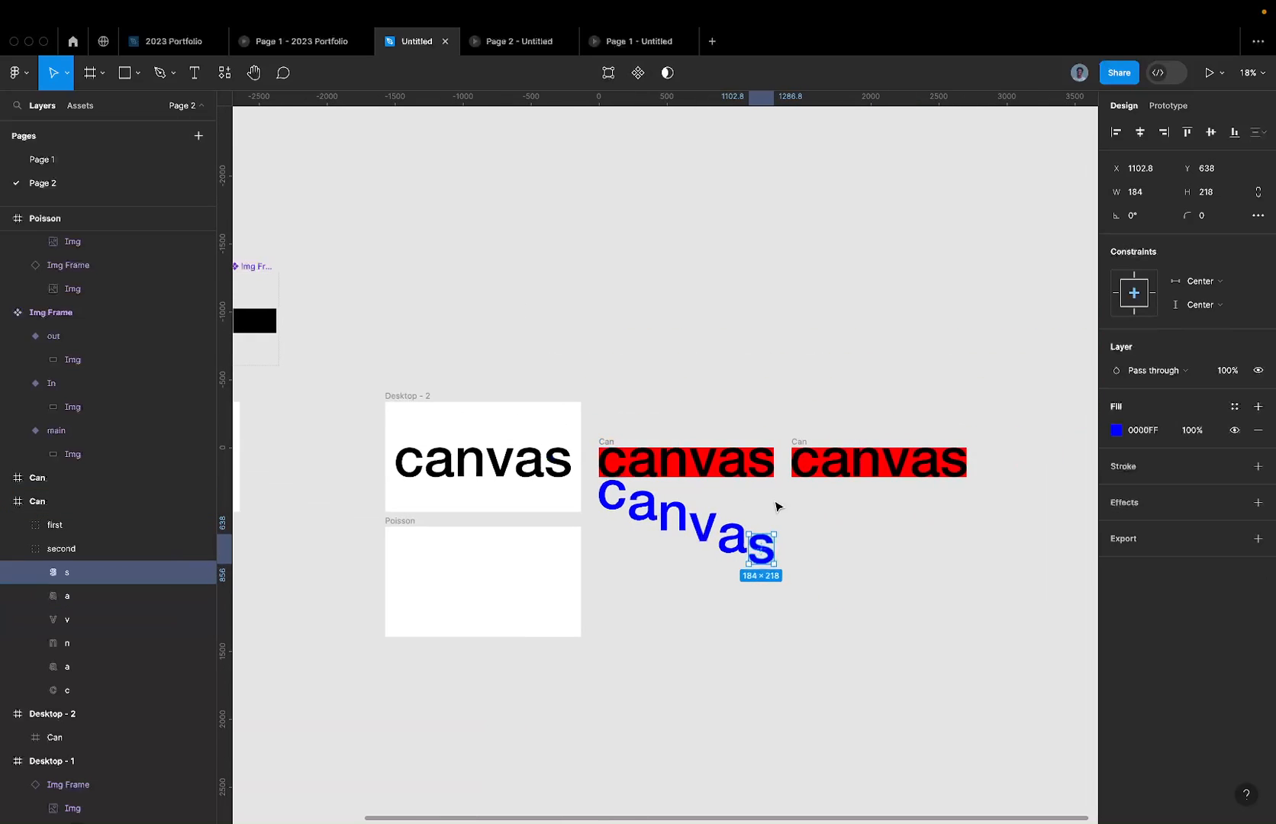
left_click(791, 524)
Step: Select the staggered blue group, check the lettering animation in the Page 1 prototype and return to the Untitled design file
left_click(718, 527)
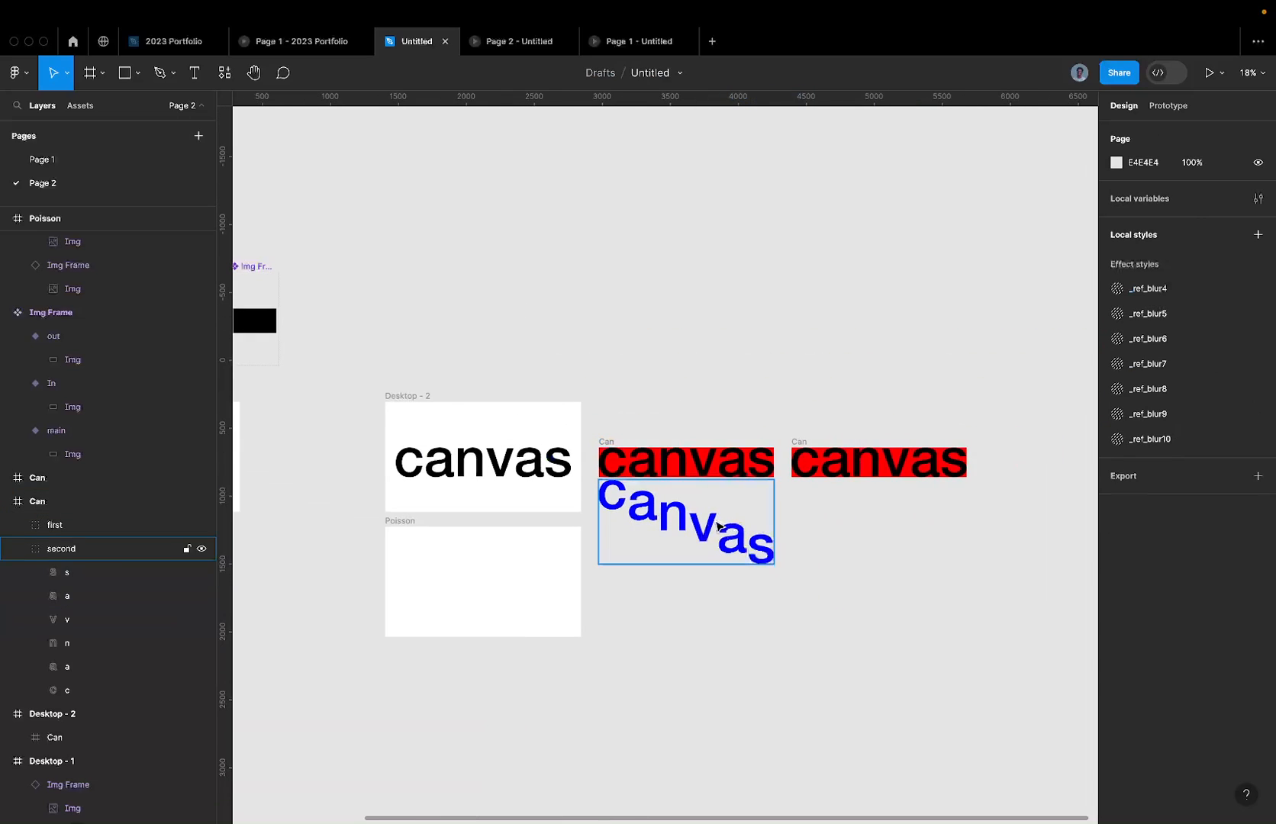
scroll(718, 527, "up", 3)
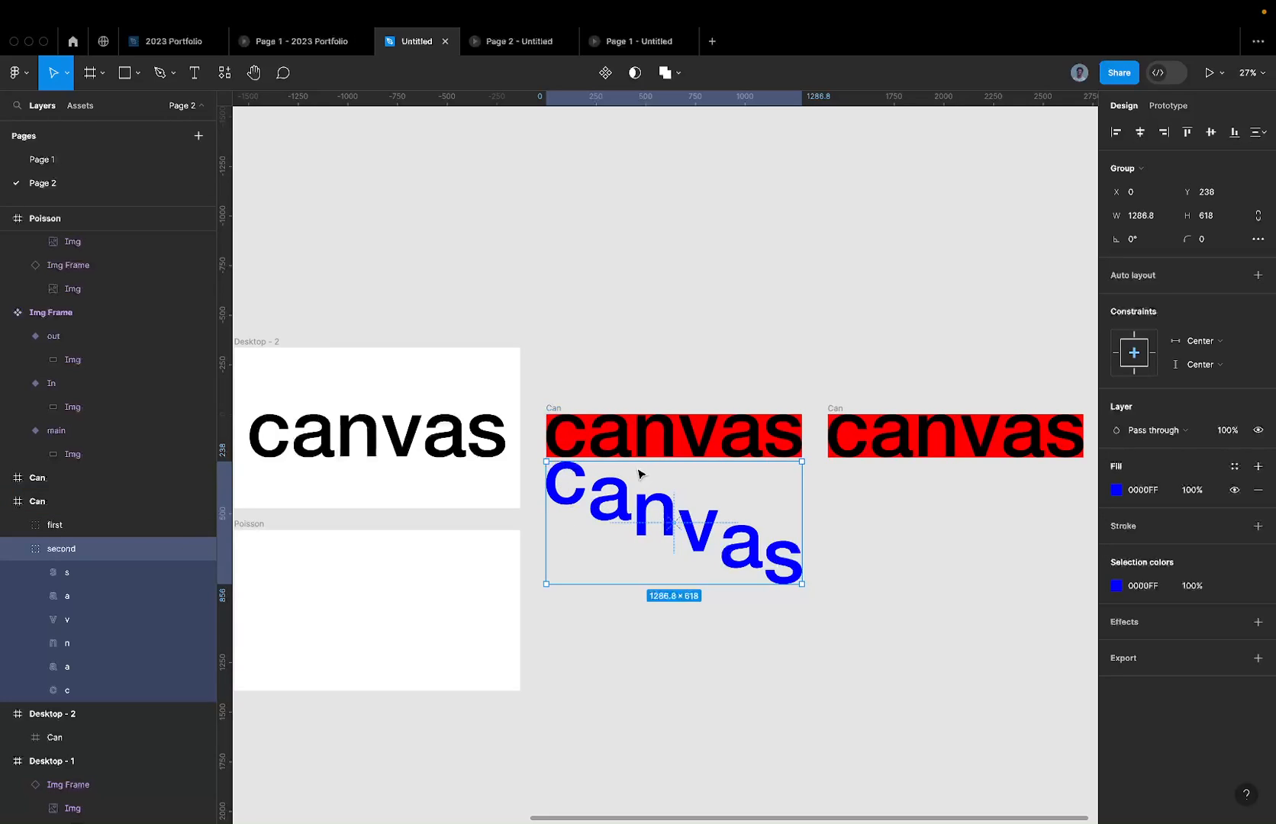
left_click(618, 42)
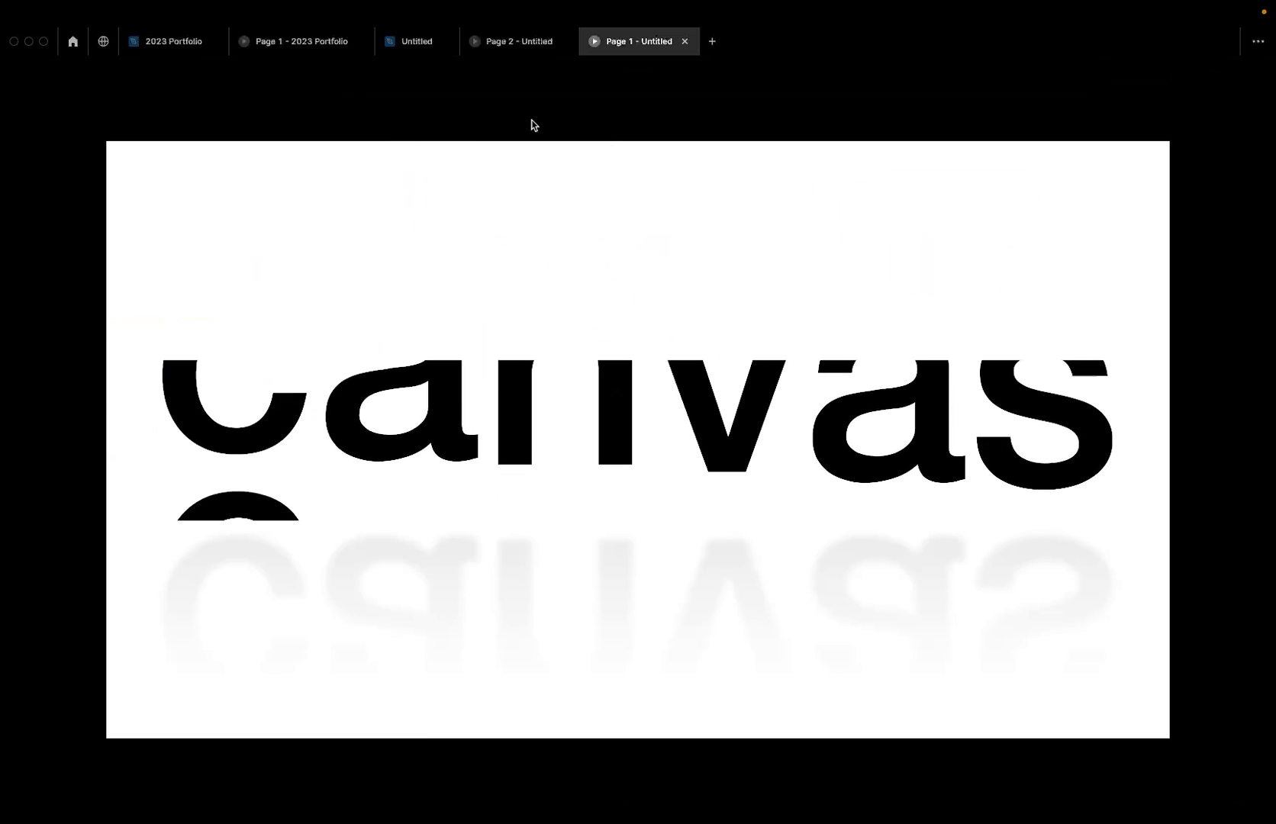
left_click(417, 44)
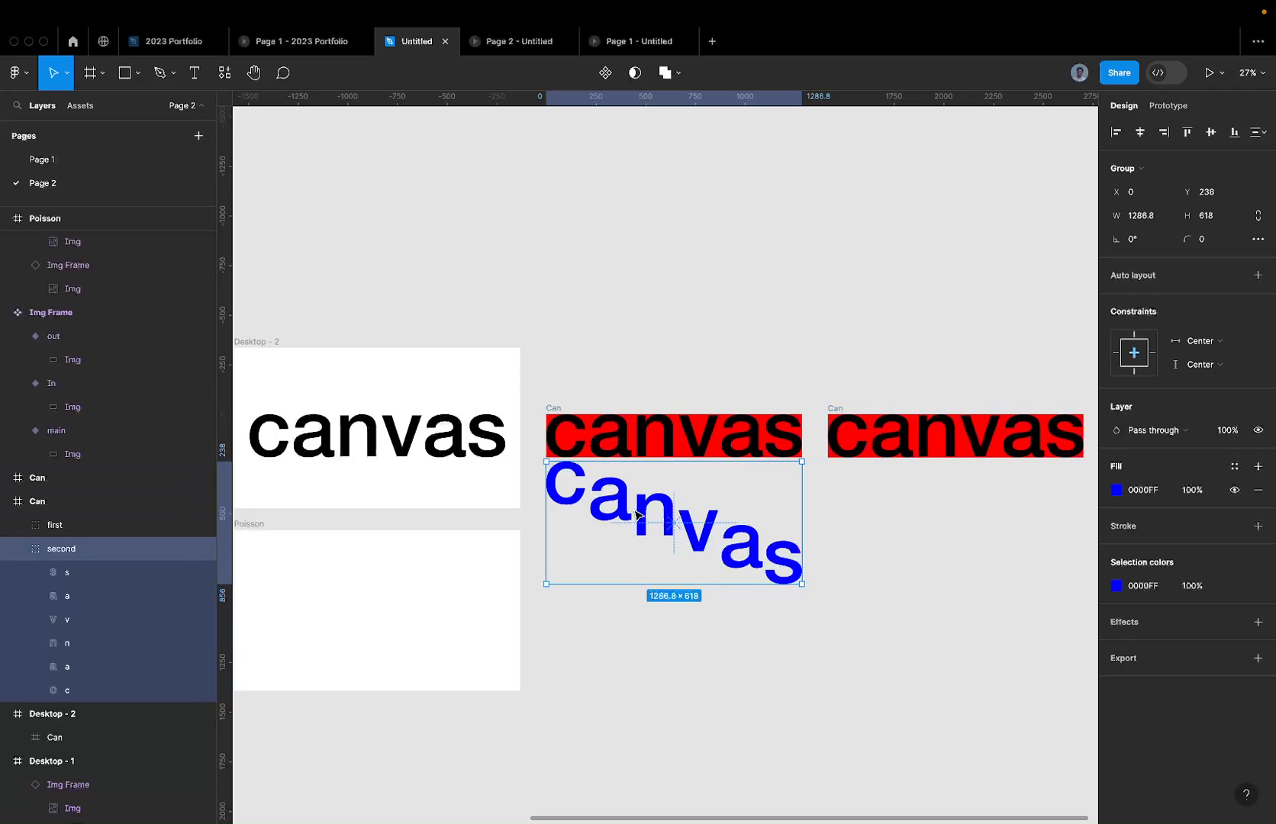
Step: Copy the staggered blue second group from the first Can frame into the other Can frame
left_click(905, 438)
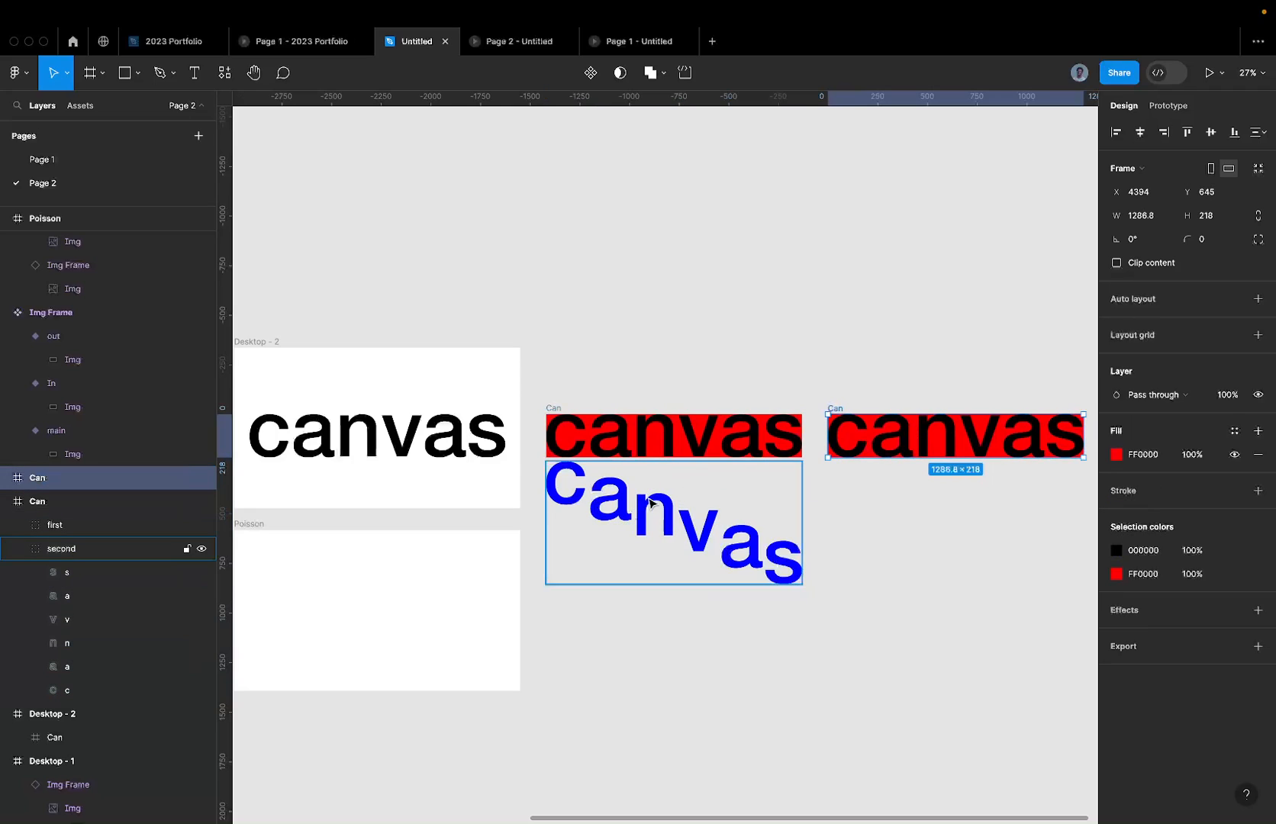
left_click(633, 521)
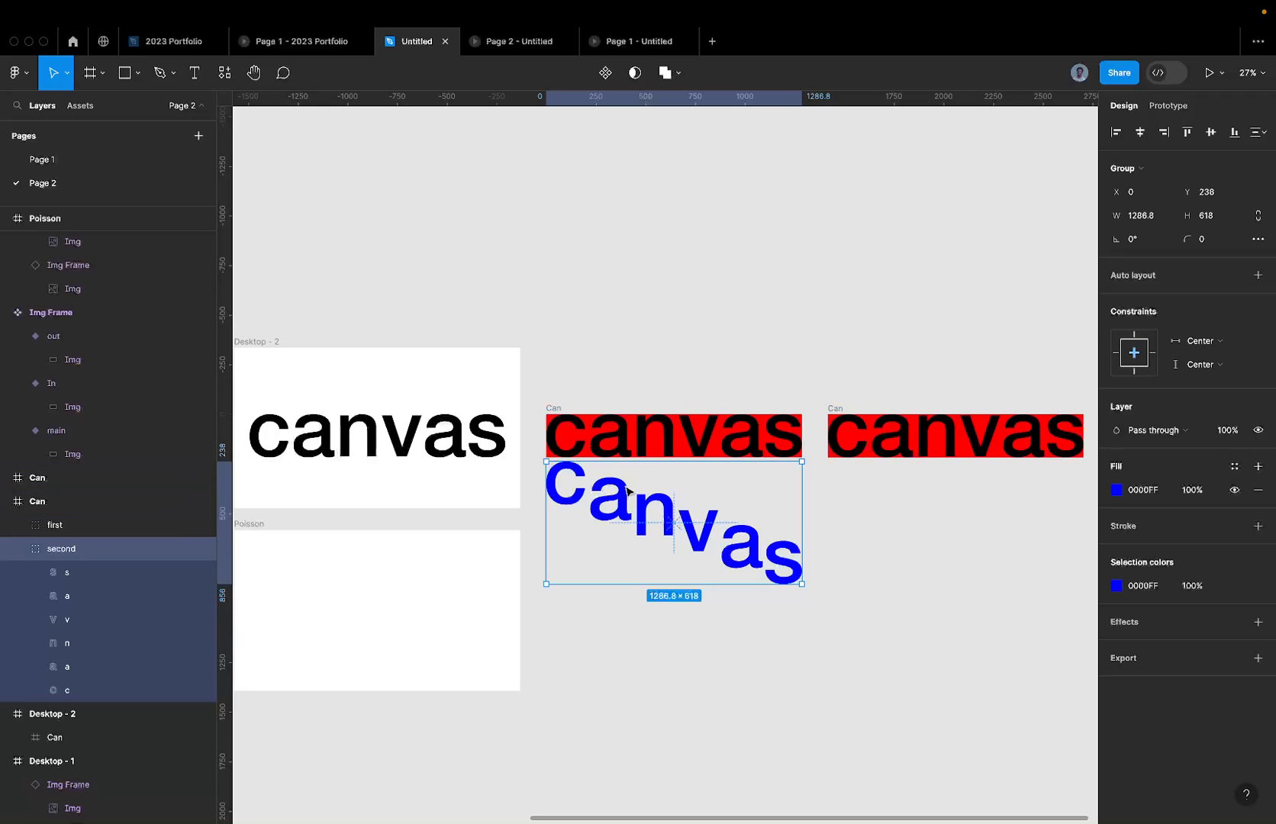
left_click(838, 401)
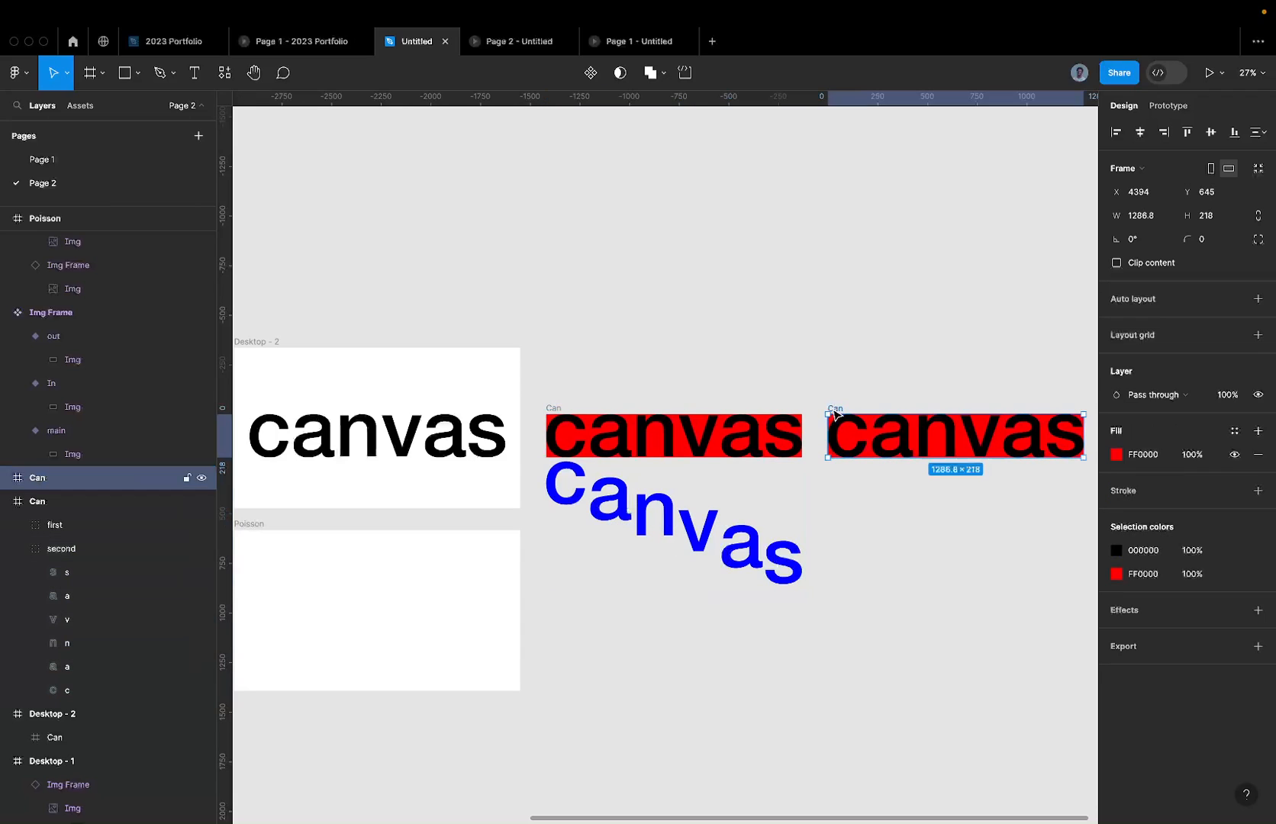
key("ctrl+v")
scroll(836, 409, "right", 1)
scroll(836, 414, "right", 1)
scroll(835, 415, "up", 1)
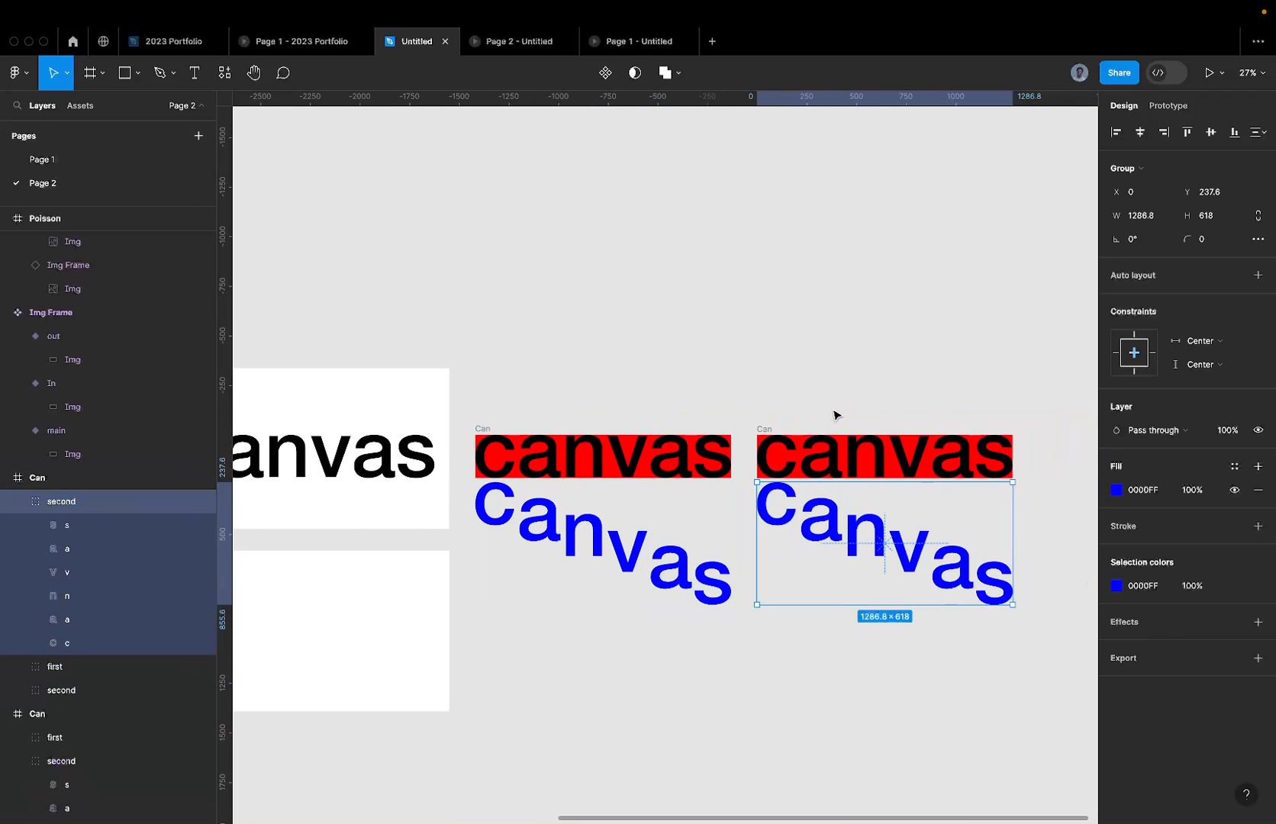
Step: Align the pasted blue group to the bottom of its Can frame, then move it up above the frame to Y -640
left_click(1235, 134)
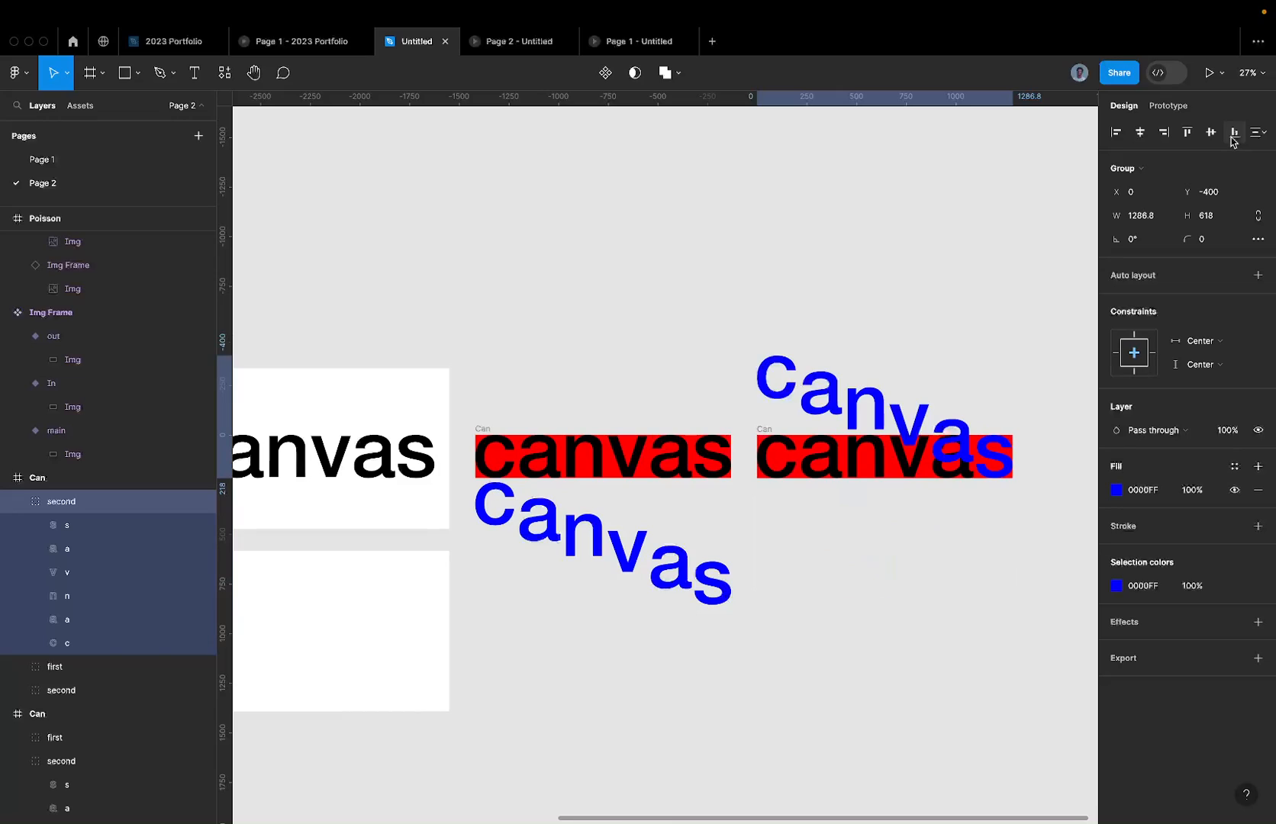
key("shift+Up")
key("shift+Up")
key("shift+Up")
key("shift+Up")
key("shift+Up")
key("shift+Up")
key("shift+Up")
key("shift+Up")
key("shift+Up")
key("shift+Up")
key("shift+Up")
key("shift+Up")
key("shift+Up")
key("shift+Up")
key("shift+Up")
key("shift+Up")
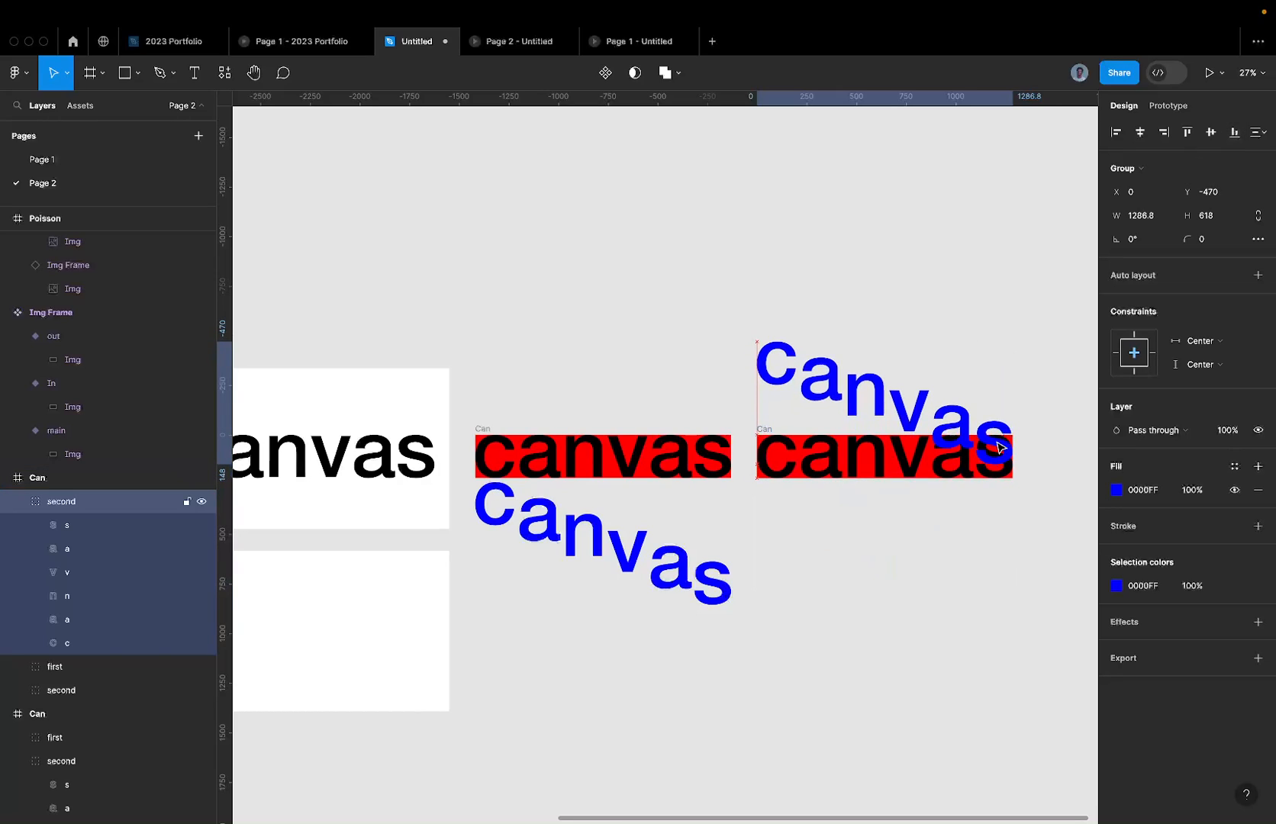
key("shift+Up")
key("shift+Up")
key("shift+Up")
key("shift+Up")
key("shift+Up")
key("shift+Up")
key("shift+Up")
key("shift+Up")
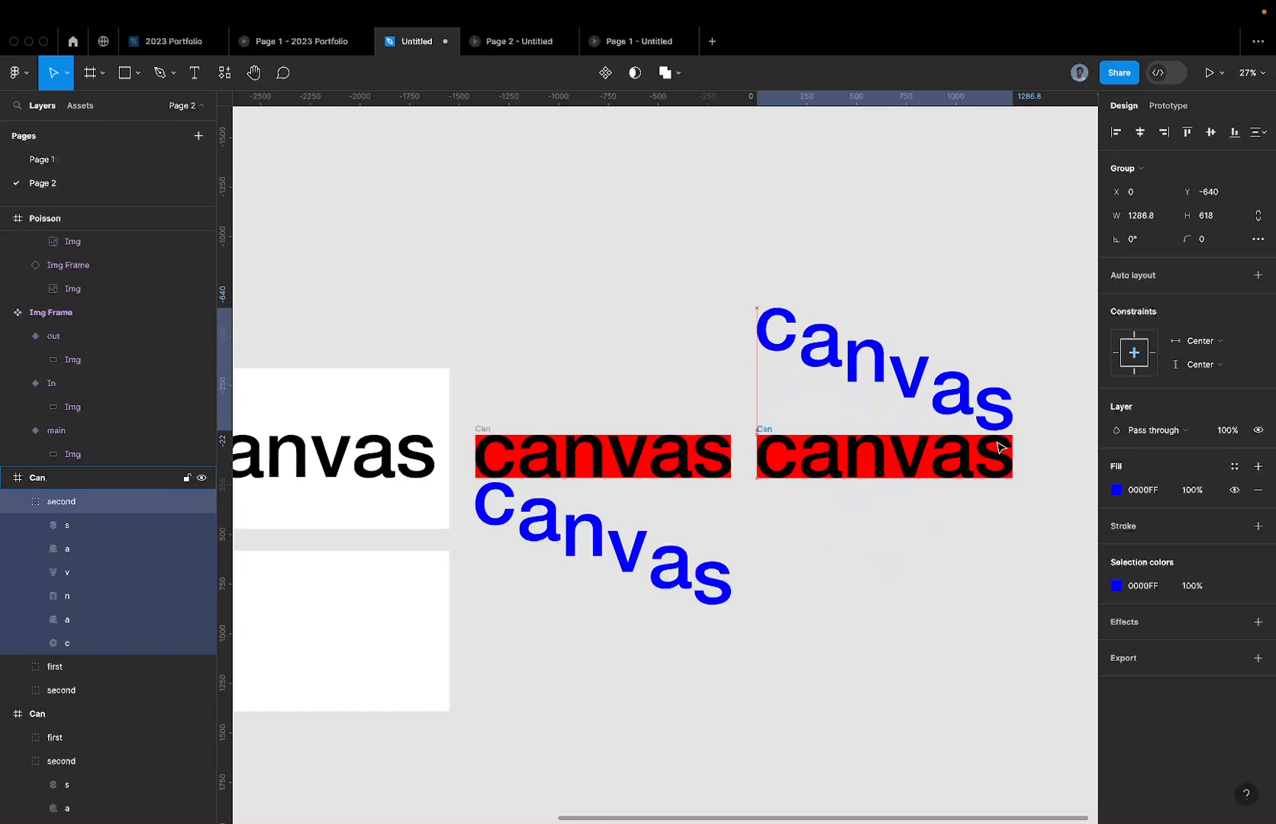
Step: Compare with the first frame's 20 px group spacing and nudge the pasted blue group down 2 px to Y -638
scroll(968, 455, "up", 5)
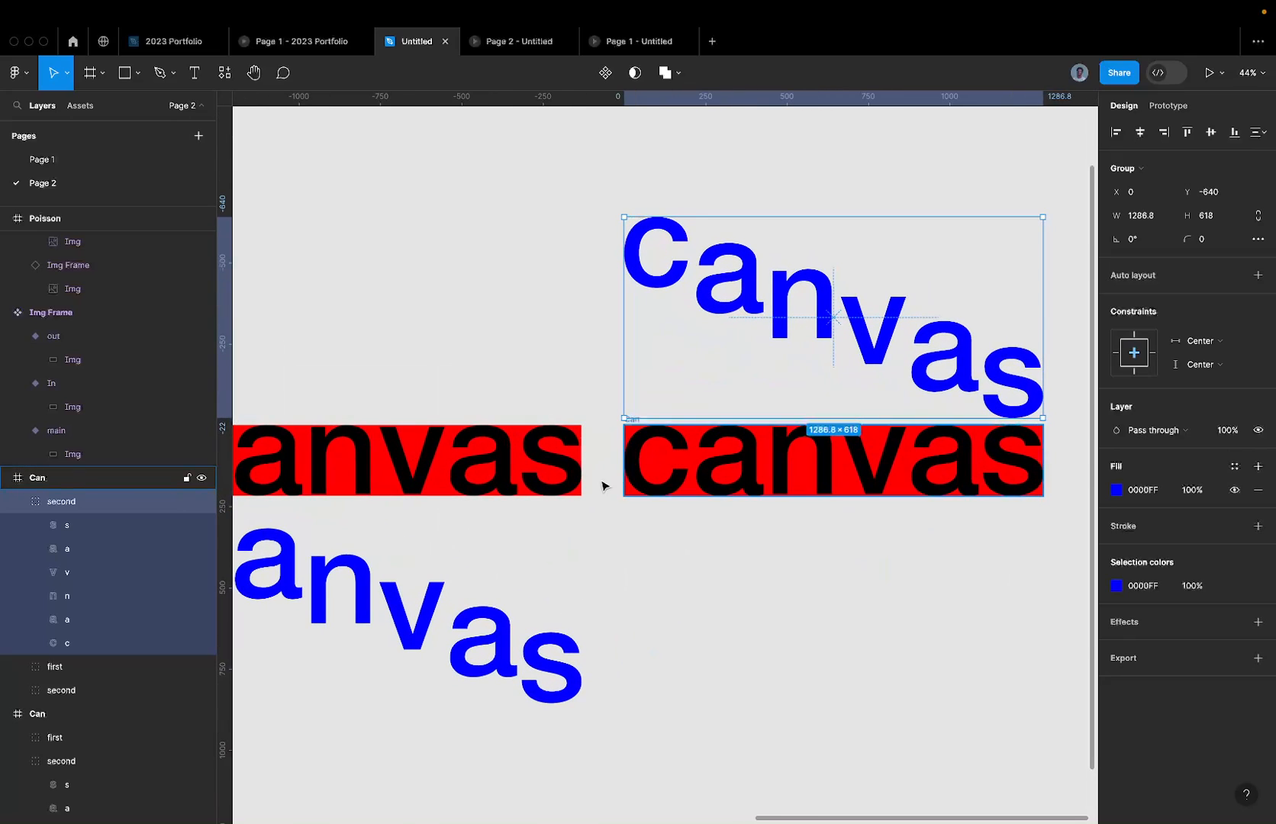
scroll(601, 485, "left", 3)
left_click(410, 574)
left_click(410, 574)
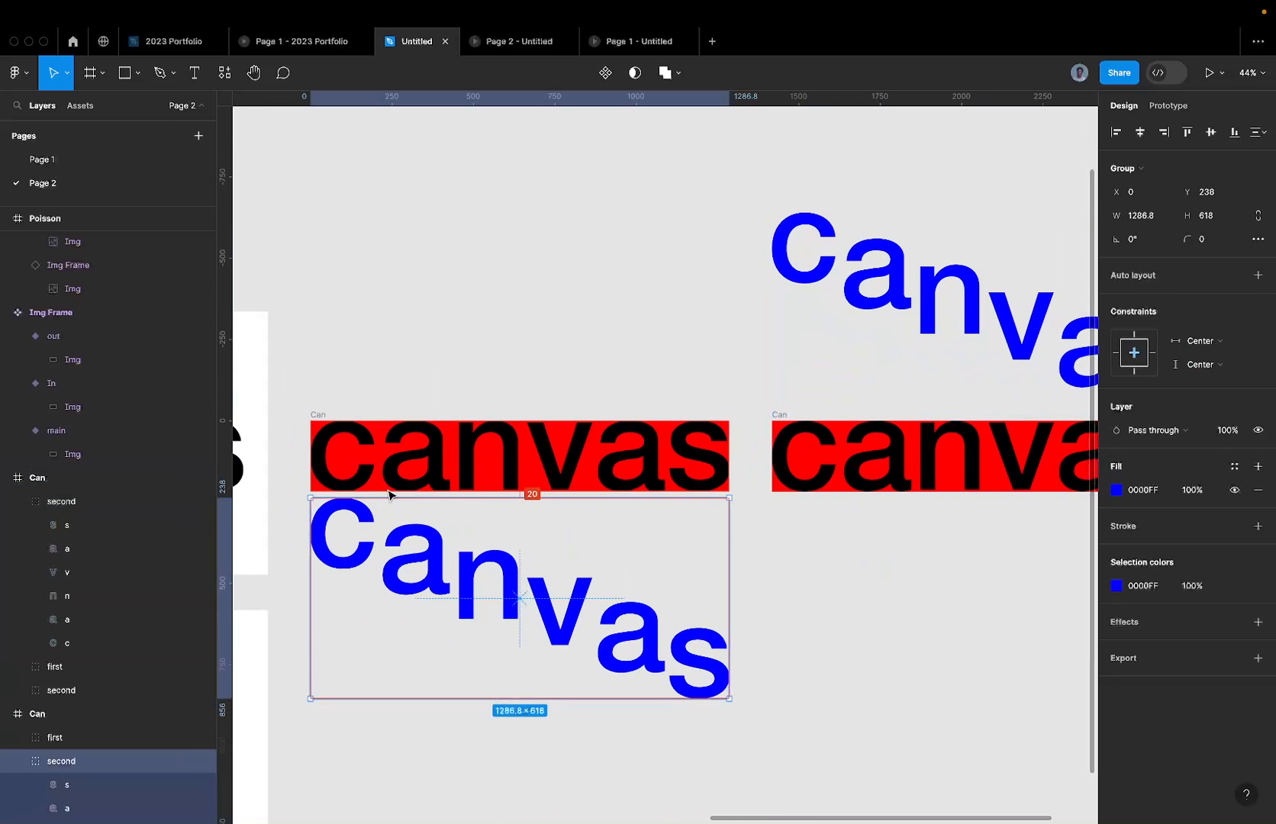
left_click(951, 303)
left_click(951, 303)
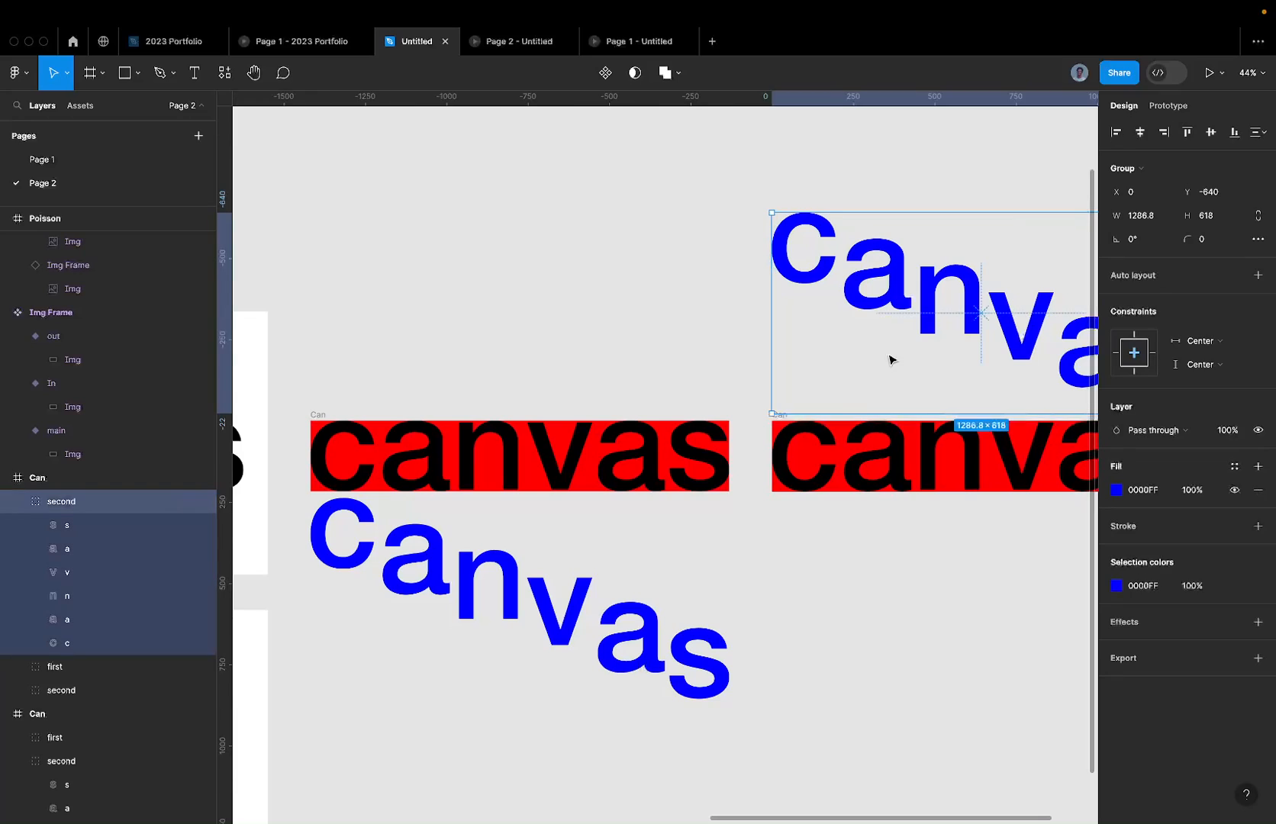
key("Down")
key("Down")
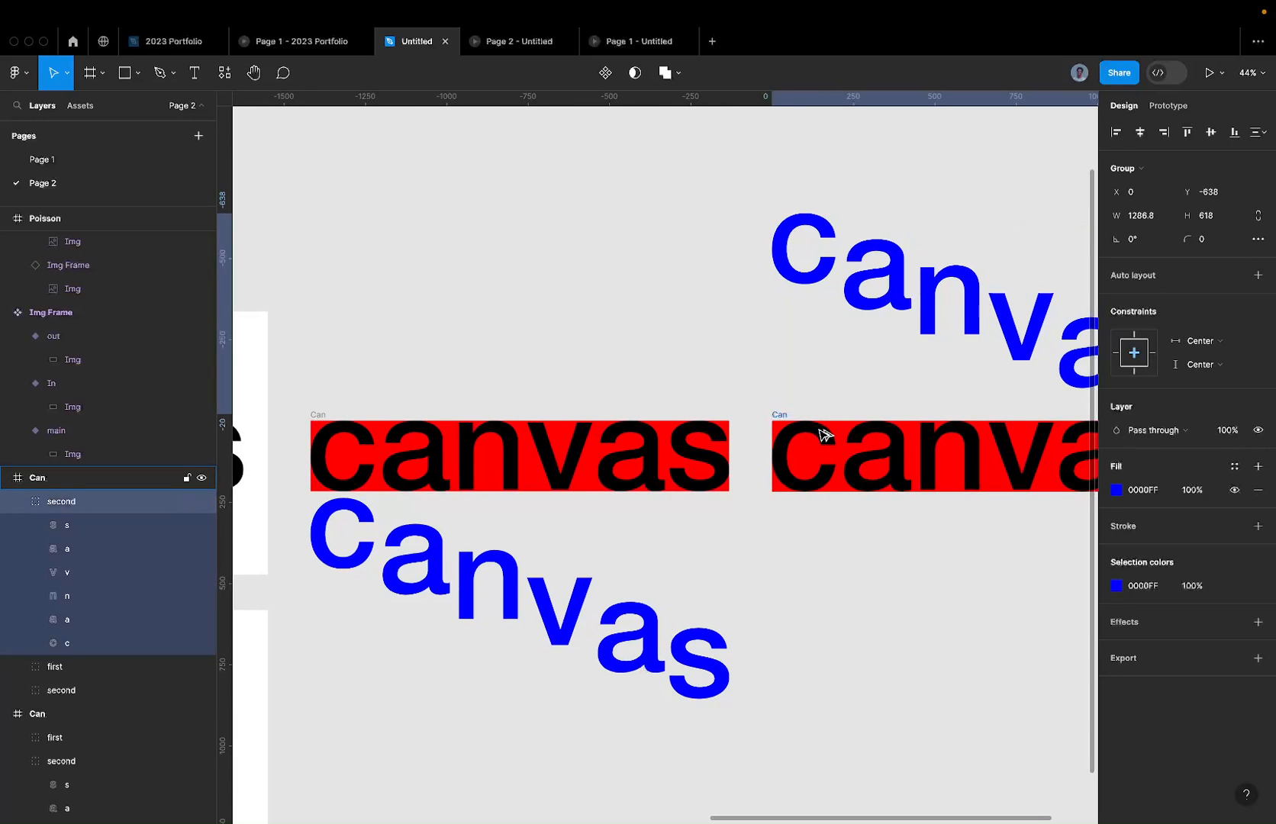
left_click_drag(822, 435, 716, 446)
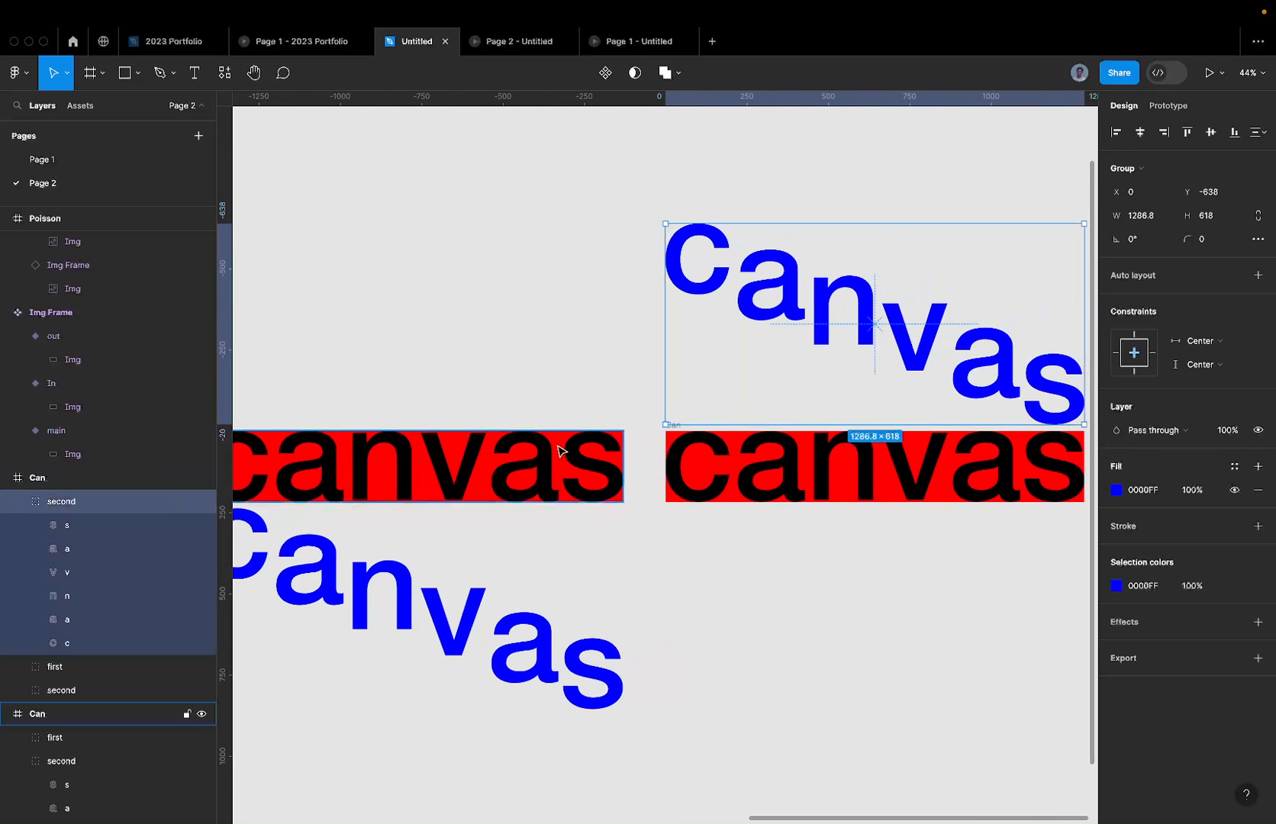
left_click(670, 449)
left_click(154, 502)
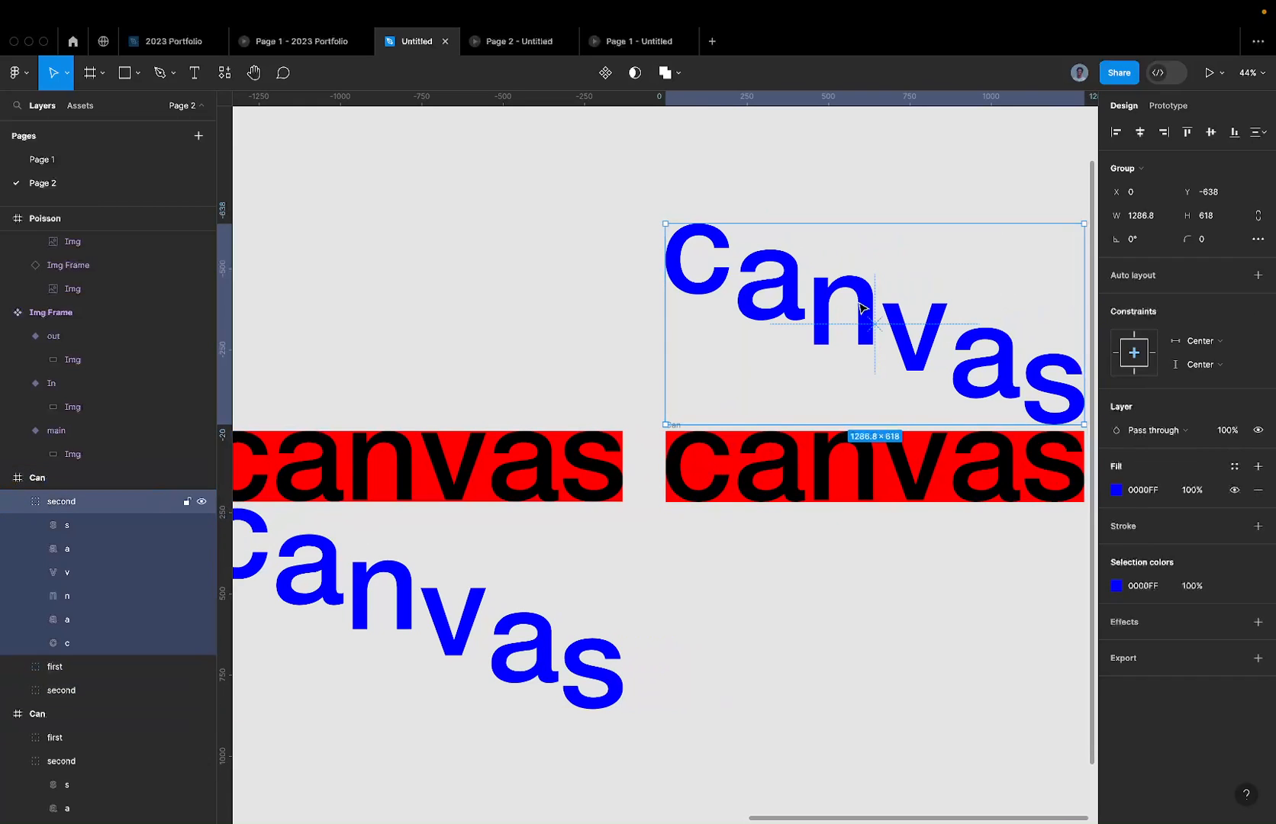
scroll(627, 350, "down", 3)
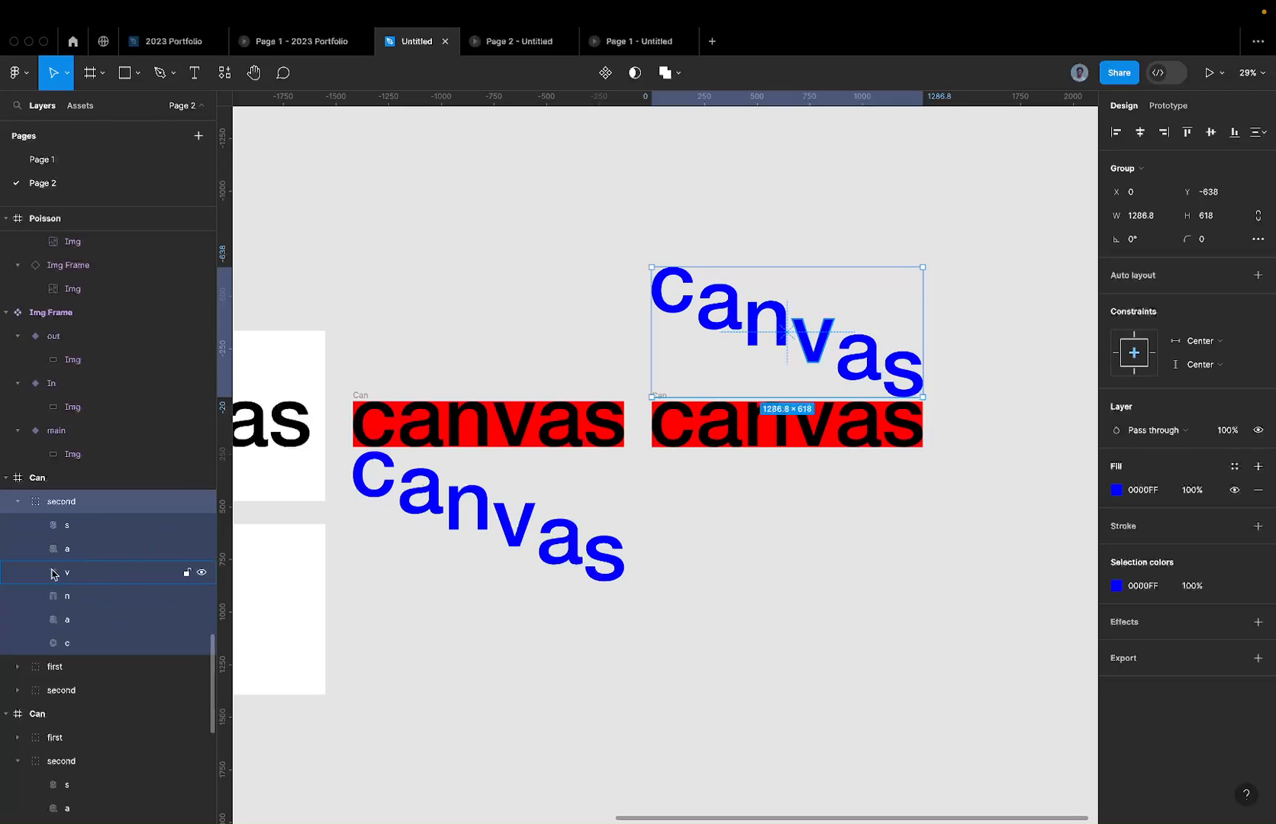
Step: Rename the staggered blue group above the second Can frame as first
double_click(60, 501)
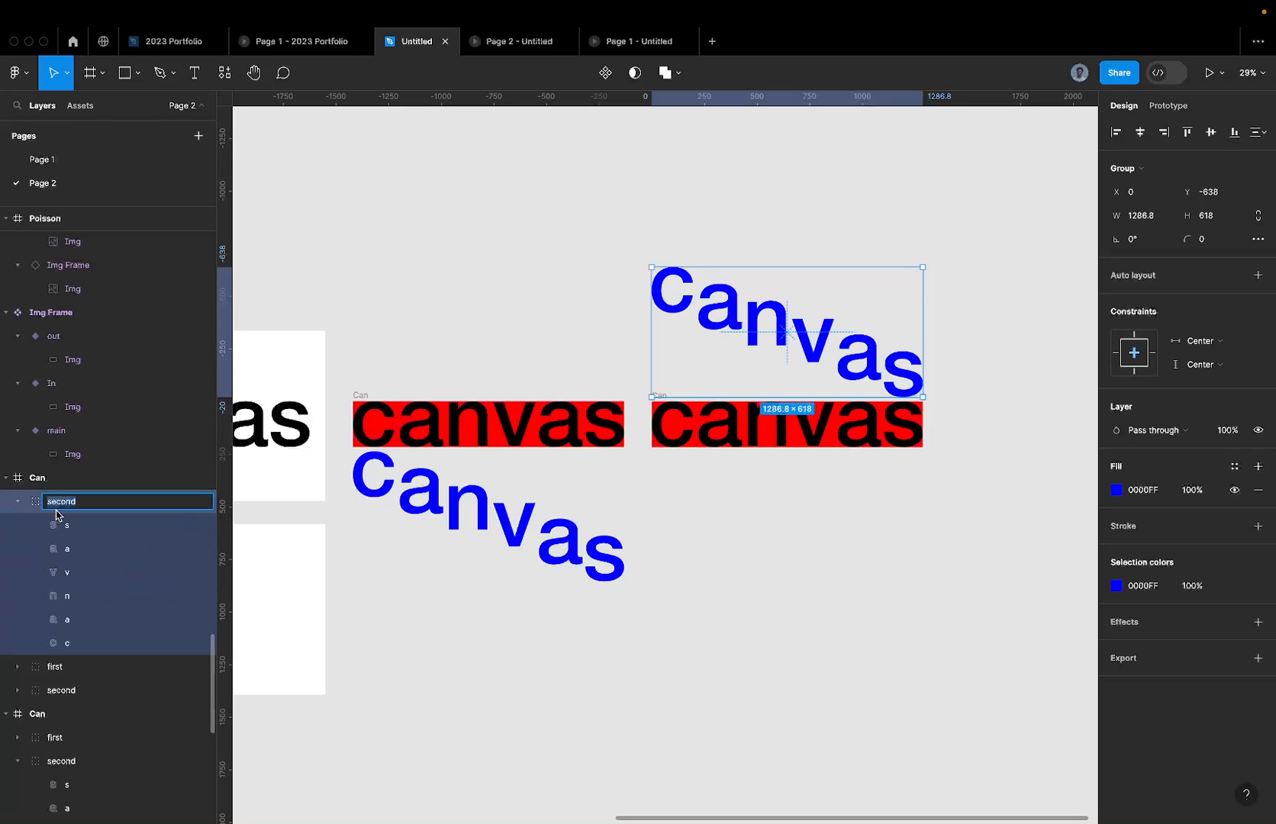
type("first")
key("Return")
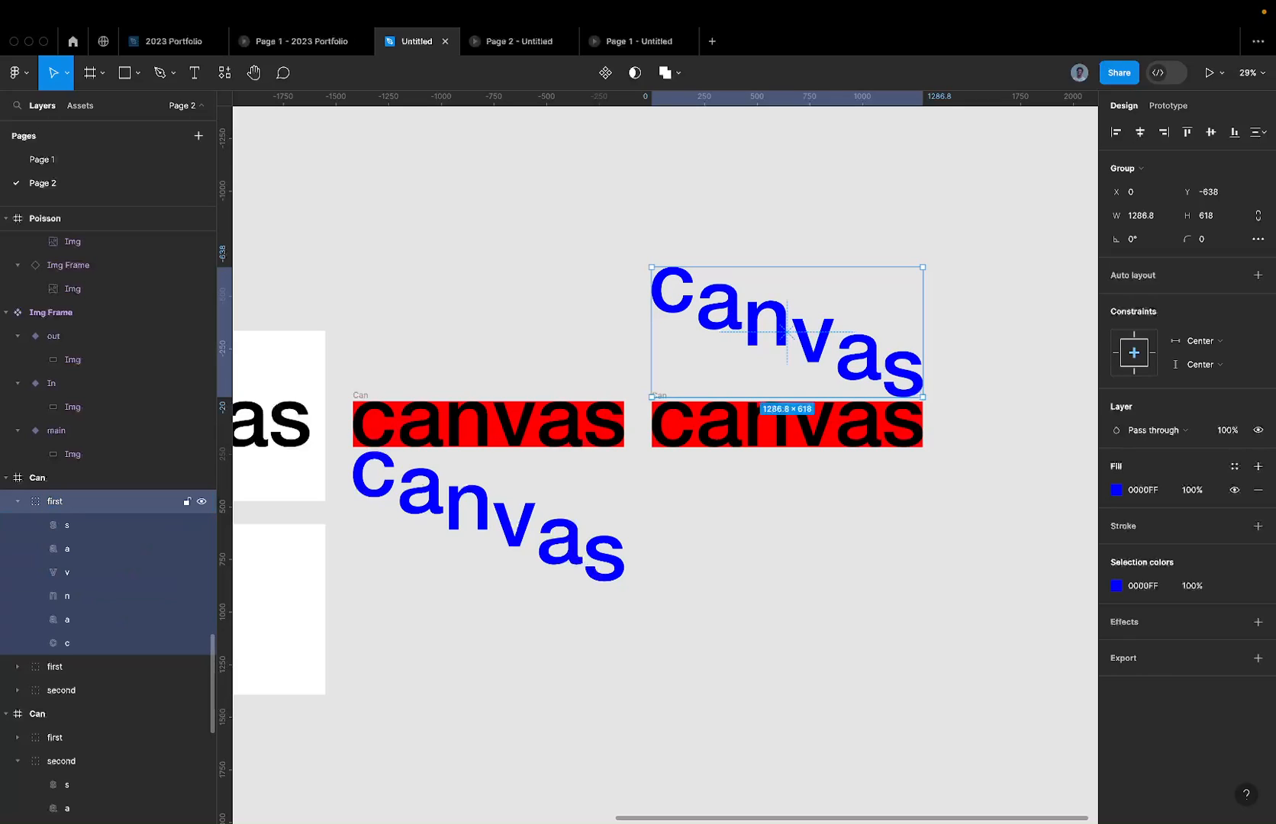
Step: Set the fill of the staggered blue group above the second Can frame to 000000, matching the black lettering
left_click(374, 436)
left_click(381, 437)
left_click(381, 437)
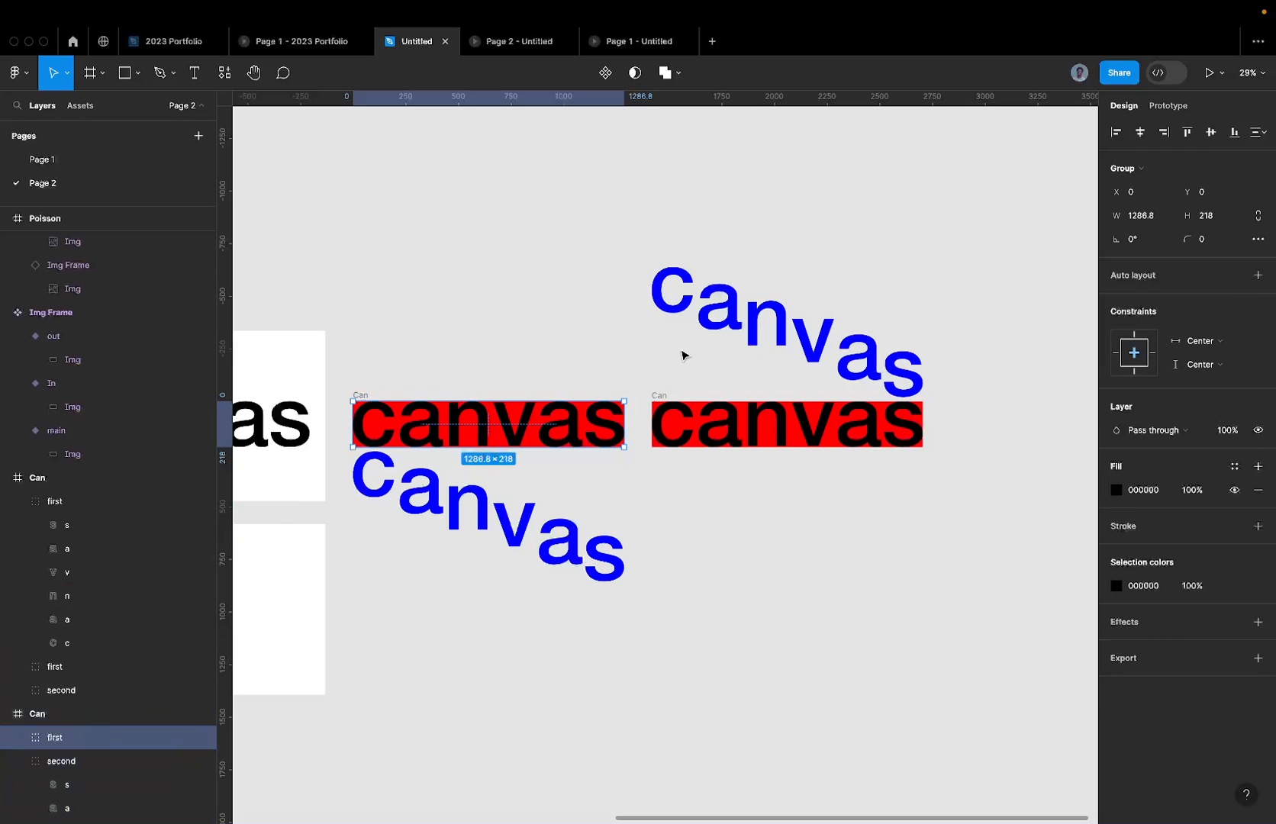
left_click(778, 336)
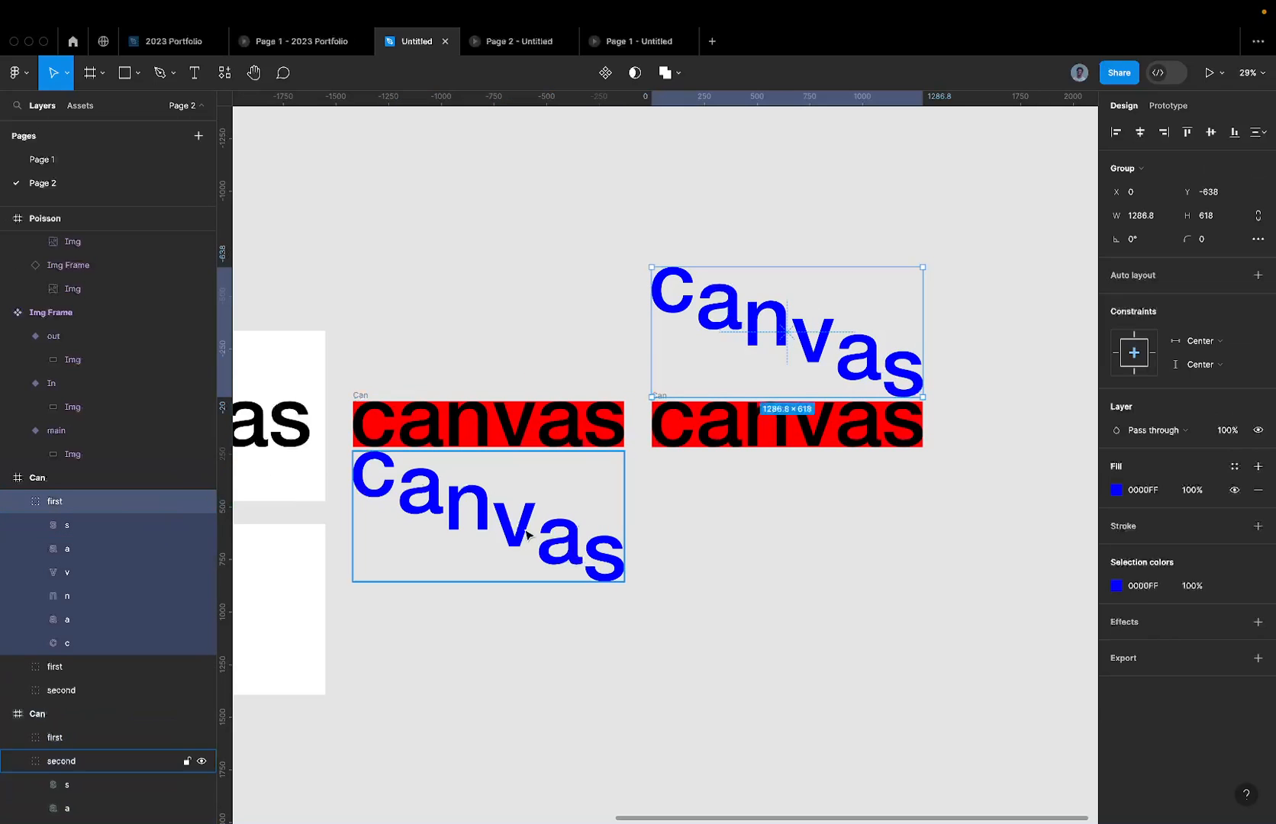
left_click(115, 761)
left_click(764, 323)
left_click(765, 322)
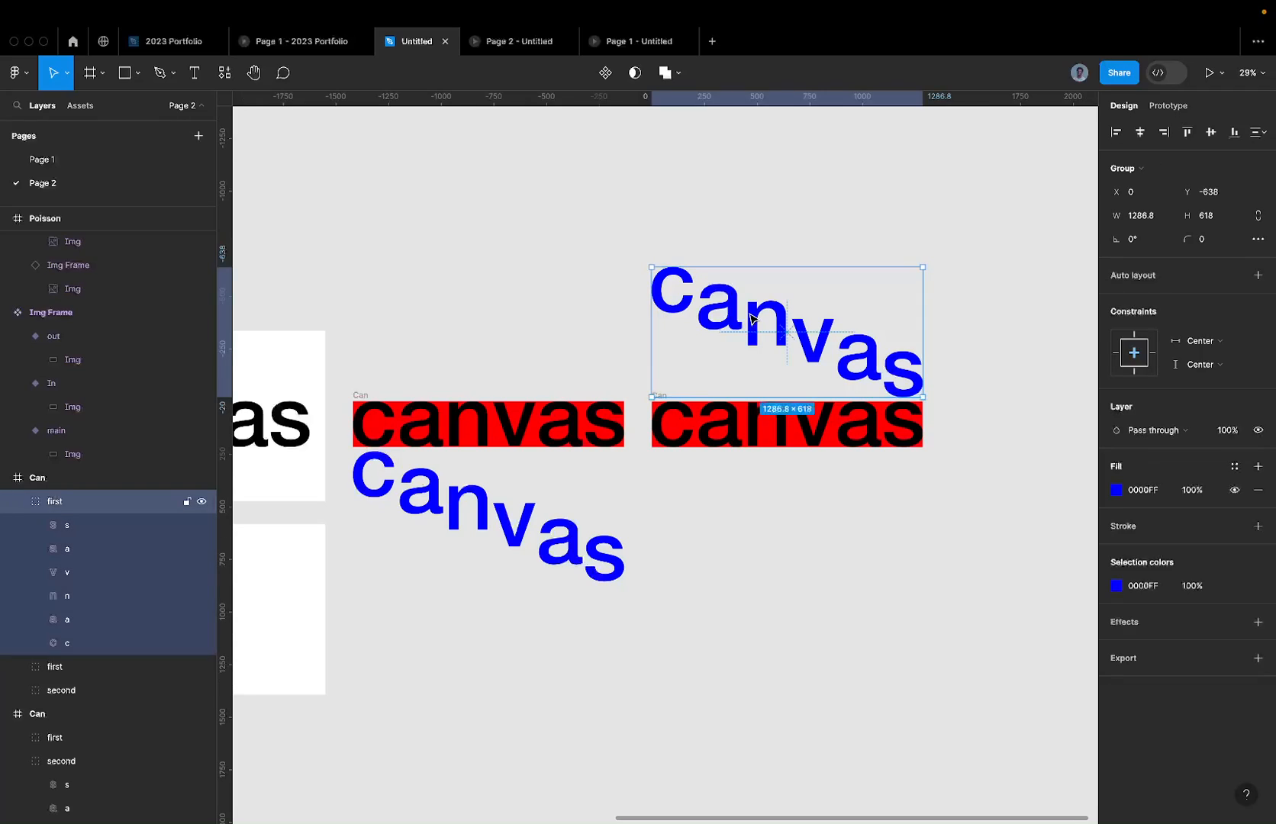
left_click(1157, 491)
type("000000")
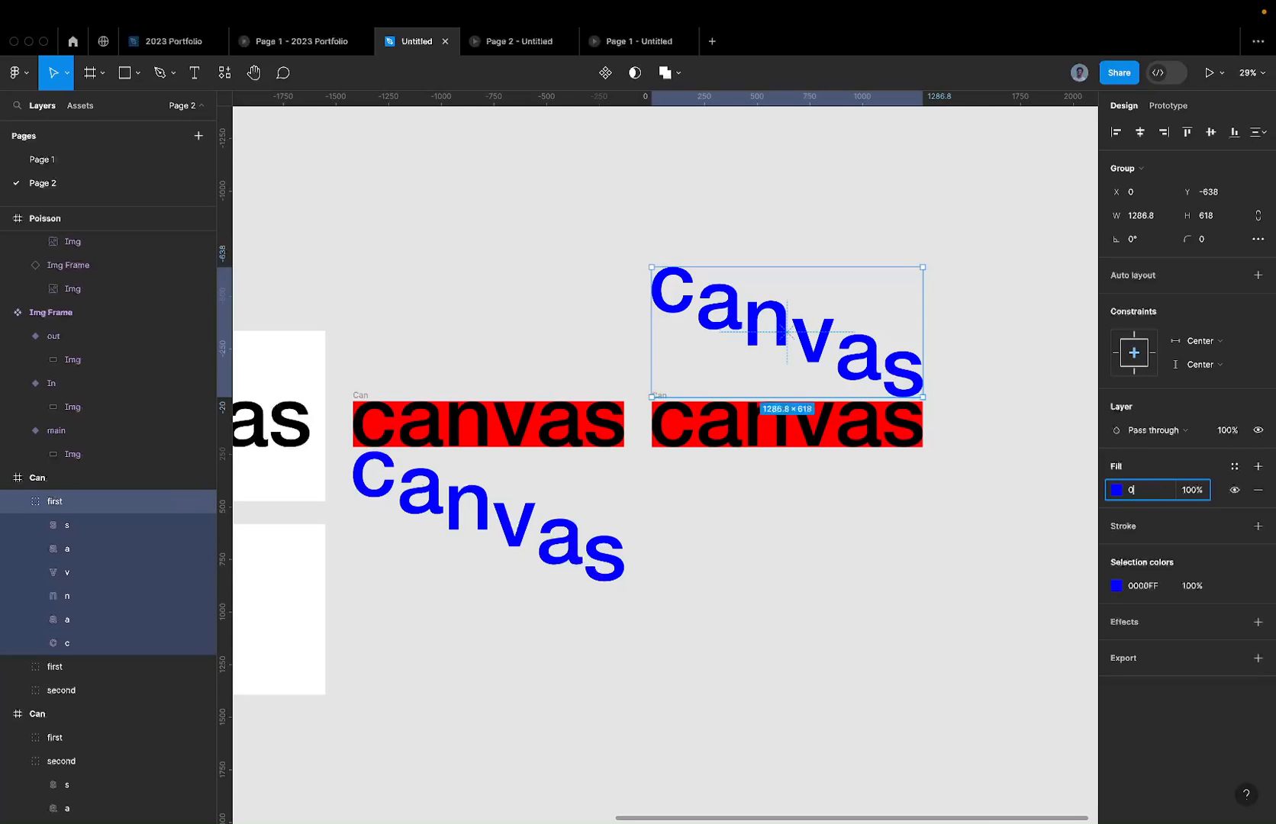
key("Return")
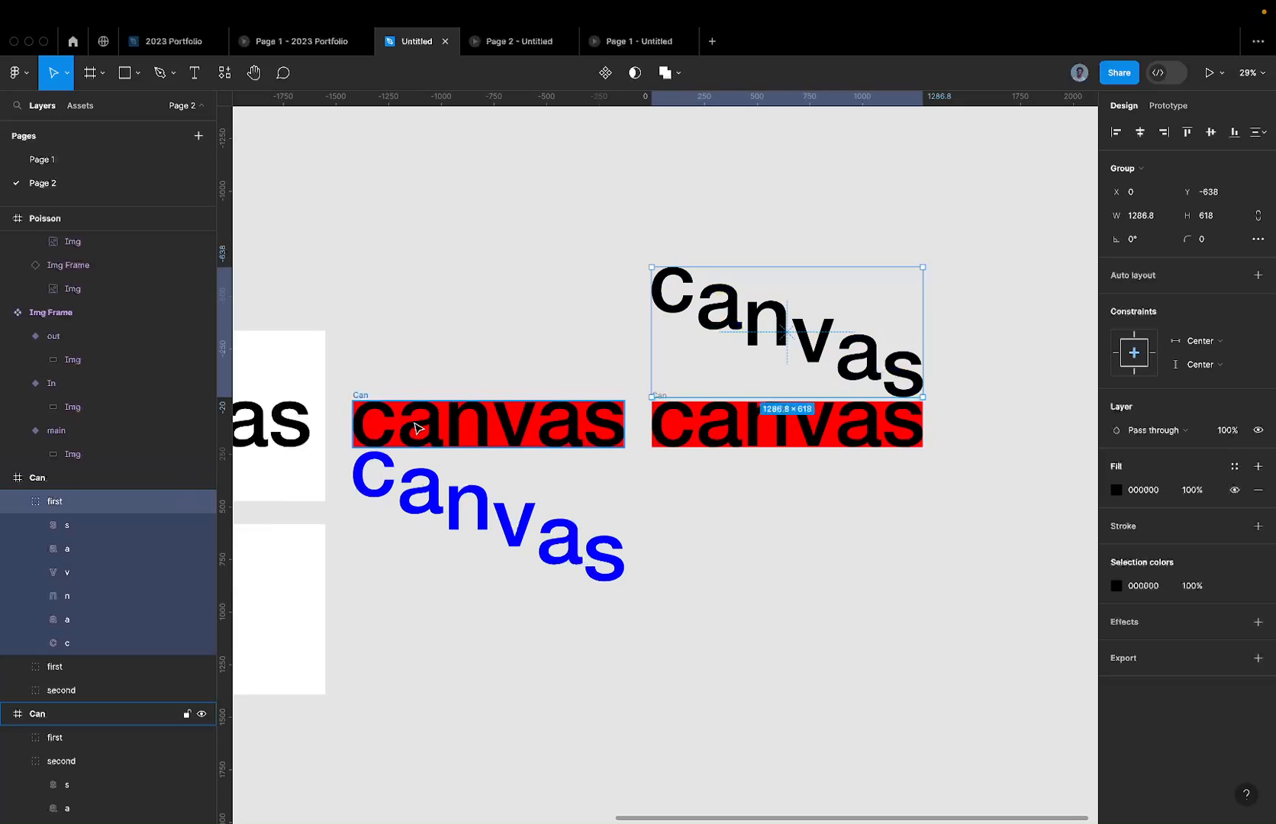
Step: Rename the straight canvas lettering group inside the second Can frame as second
left_click(703, 423)
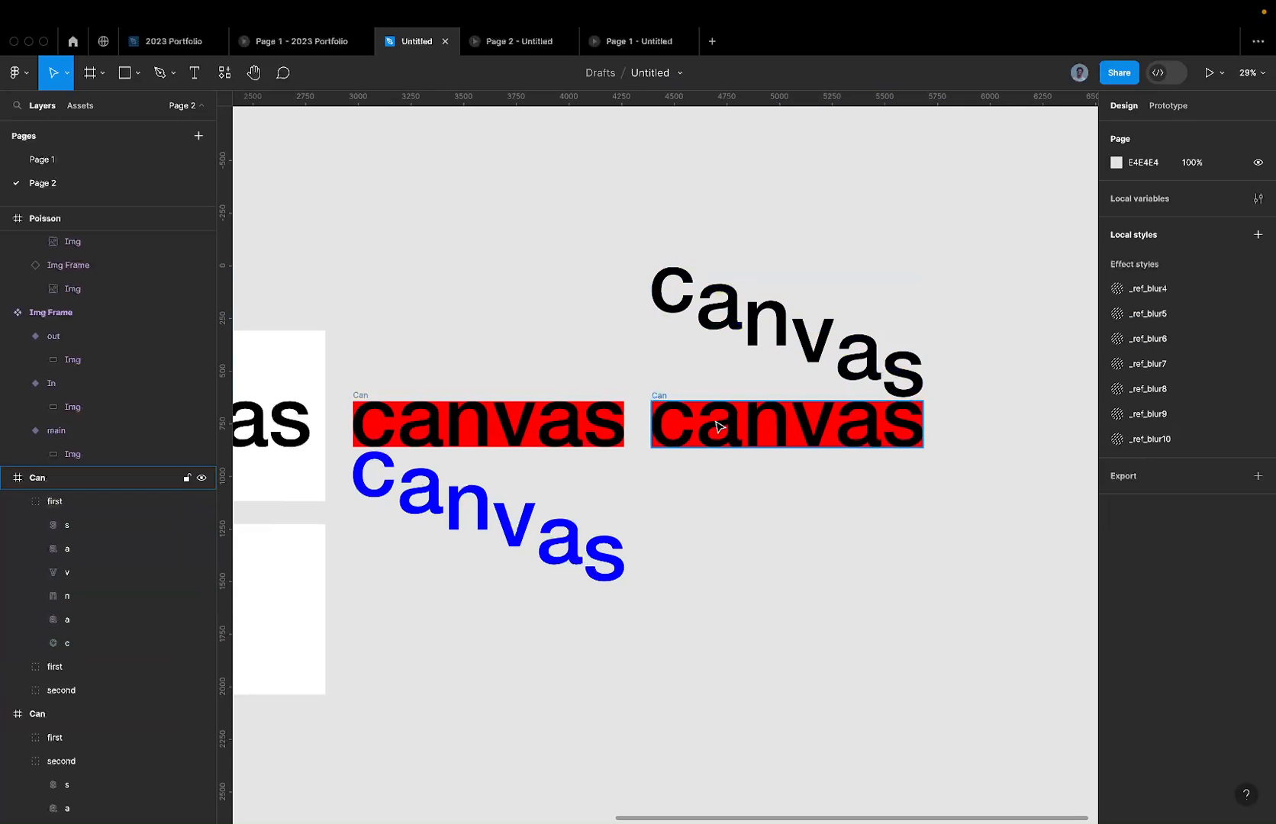
left_click(719, 425)
left_click(731, 429)
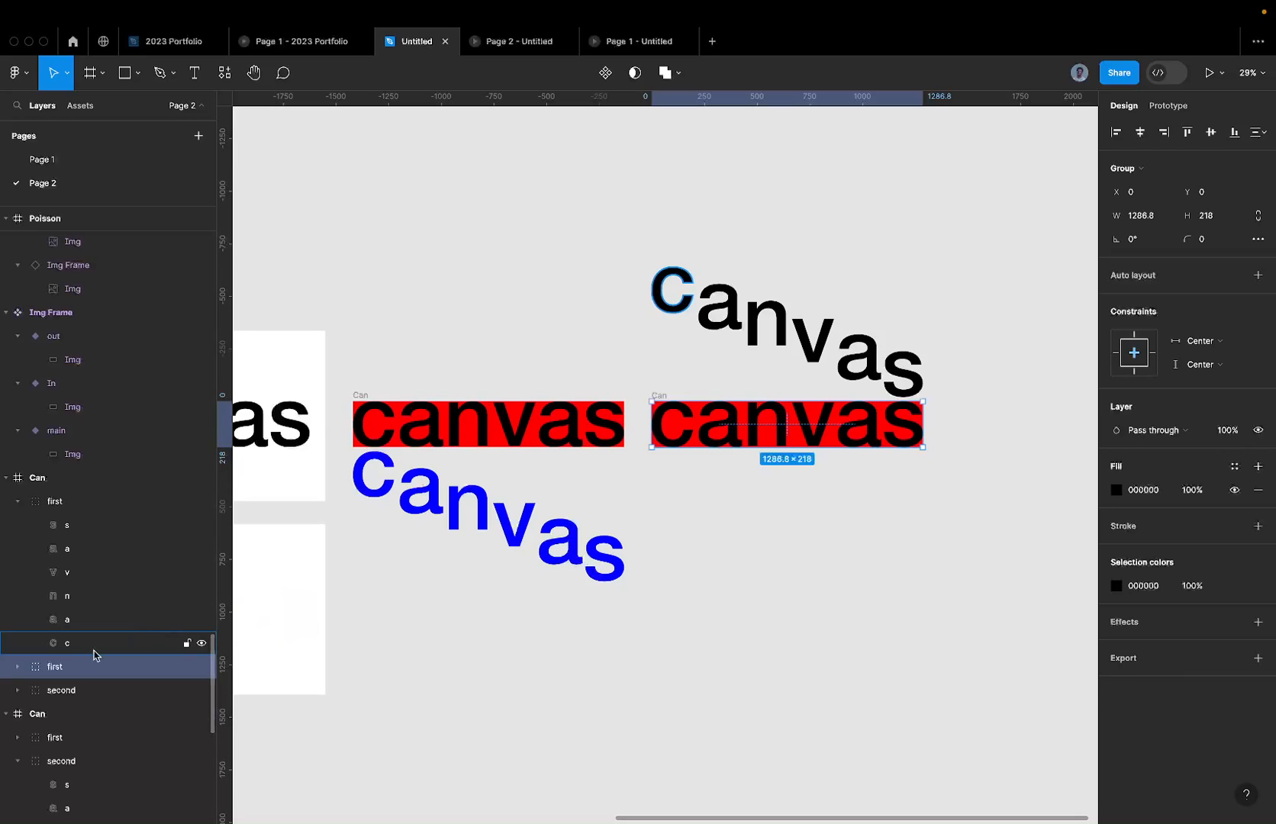
double_click(60, 668)
type("second")
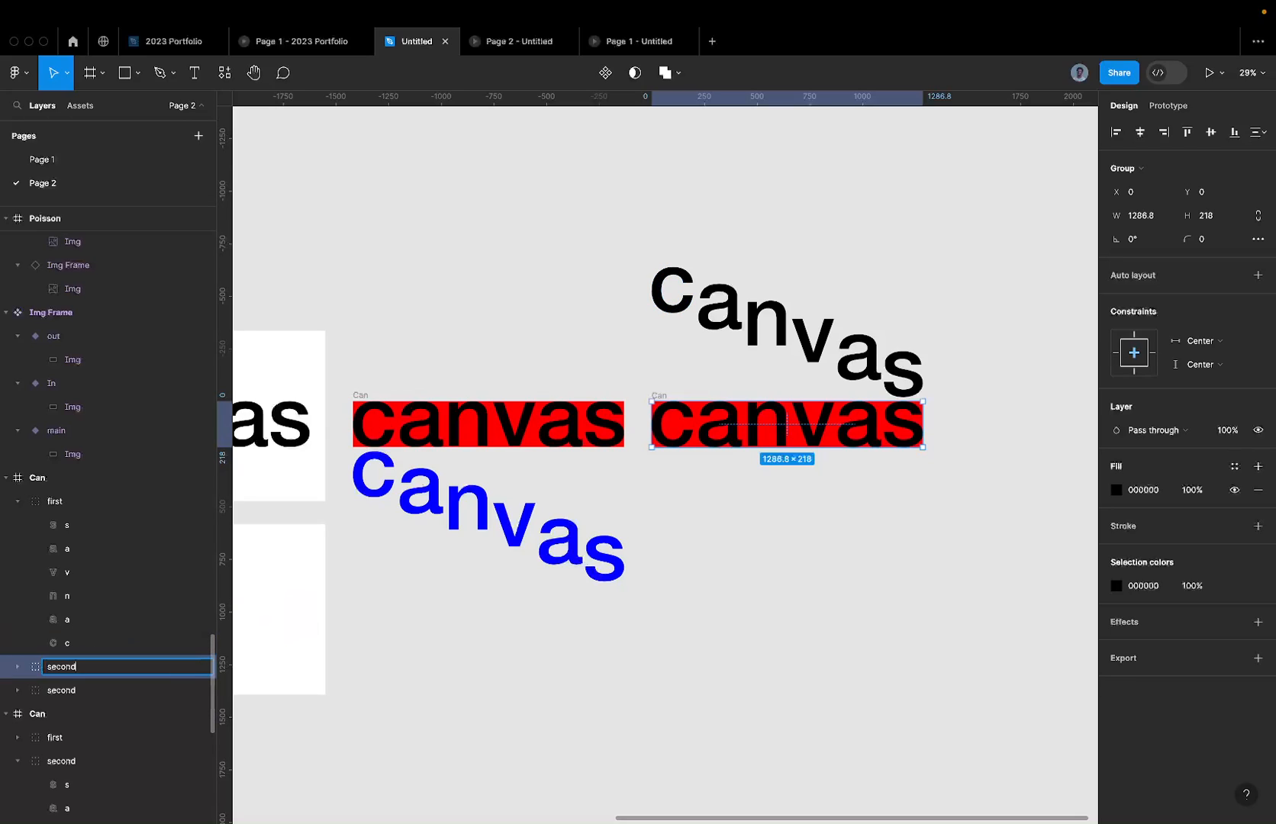
key("Return")
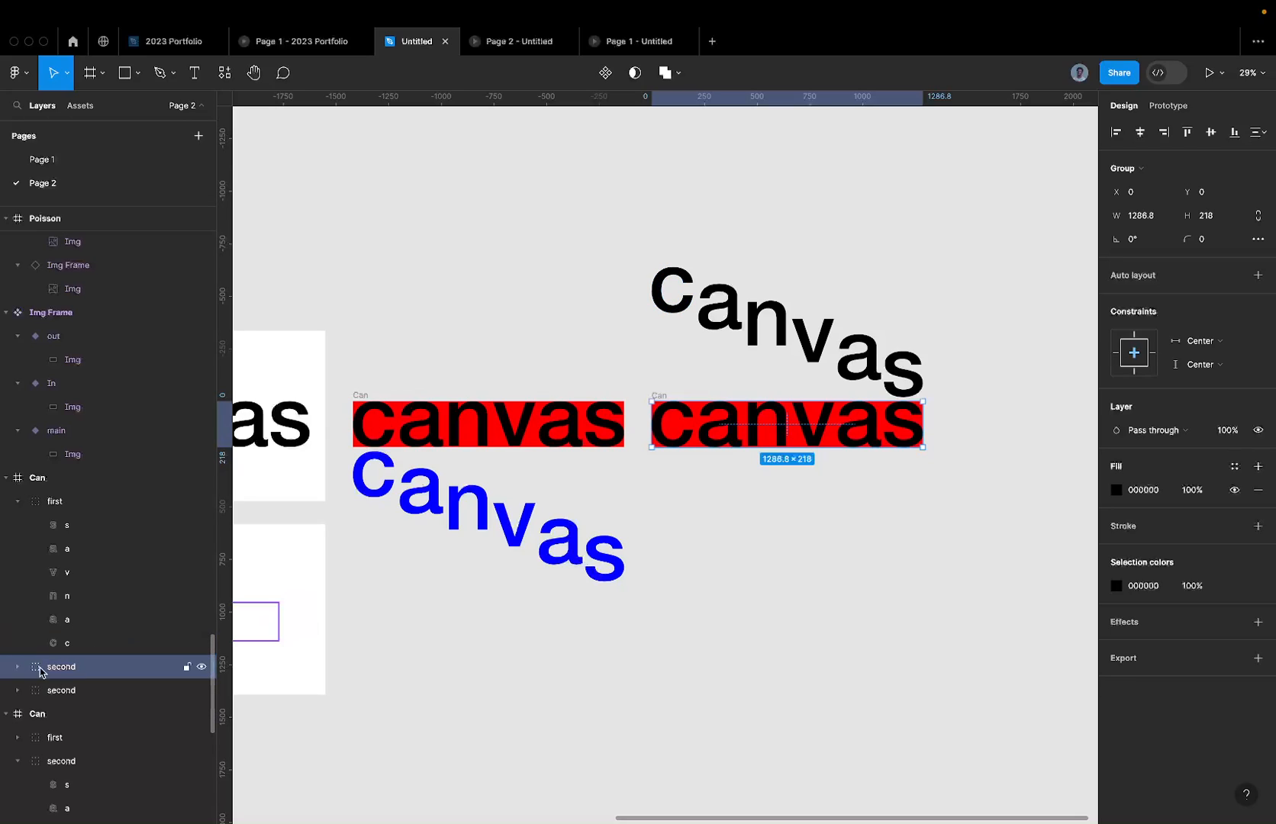
Step: Delete the old, redundant second group from the second Can frame, keeping the newly renamed one
left_click(61, 696)
key("Delete")
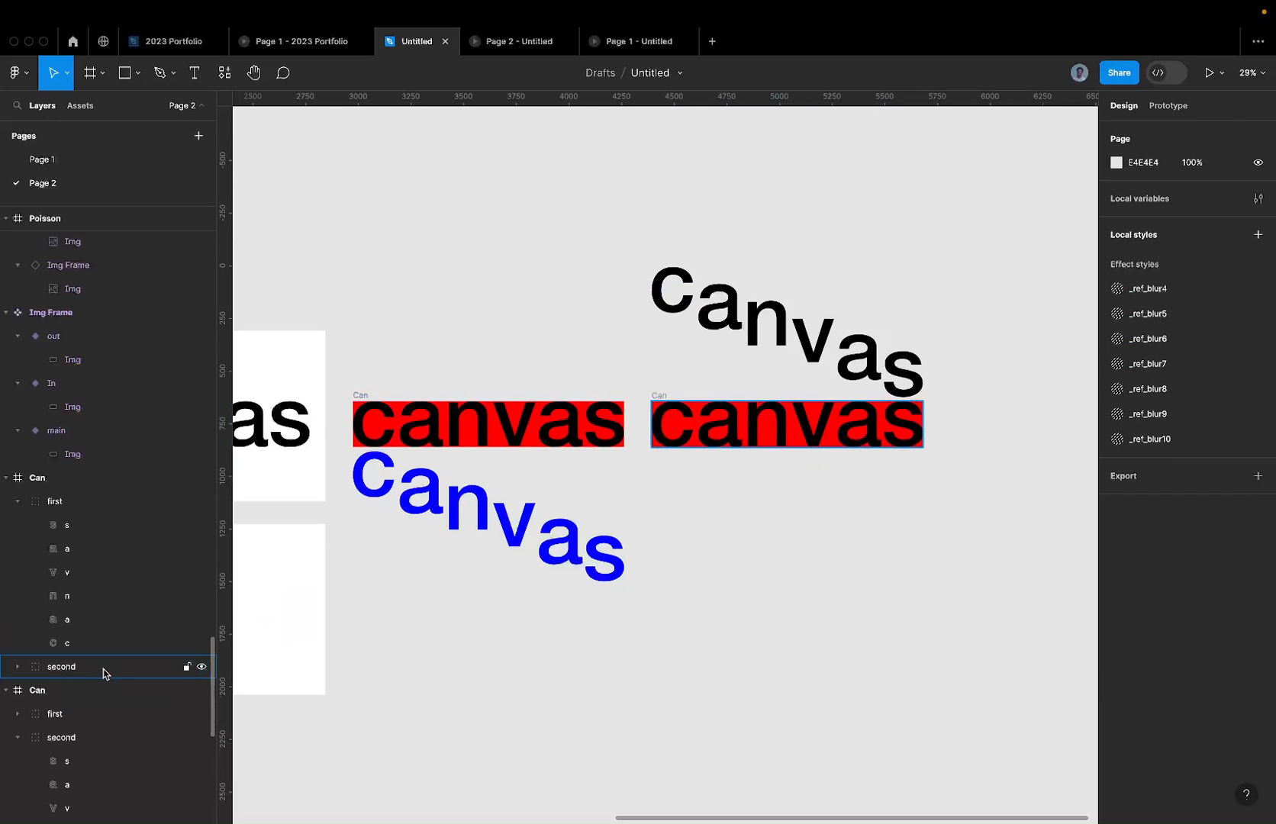
key("super+z")
key("Delete")
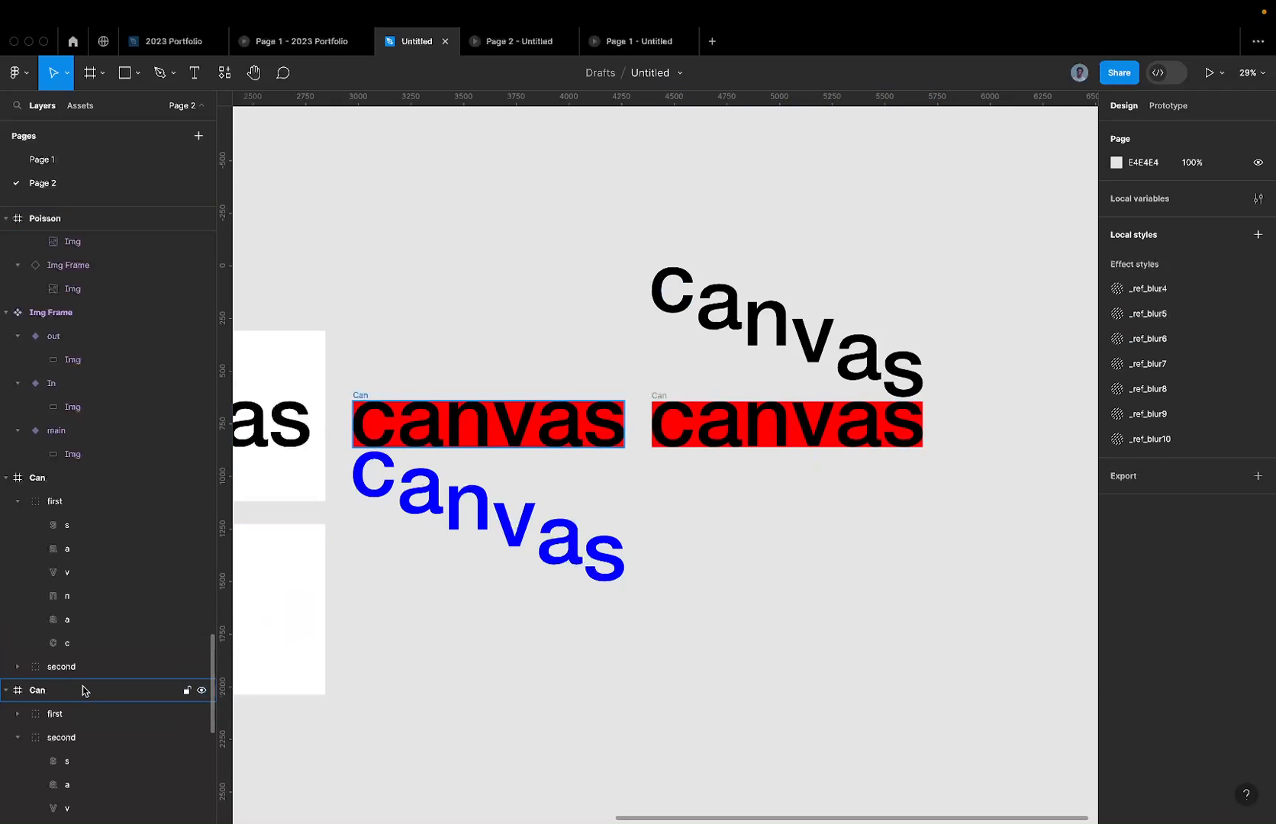
Step: Set the fill of the staggered blue group below the first Can frame to 000000
left_click(77, 669)
left_click(473, 529)
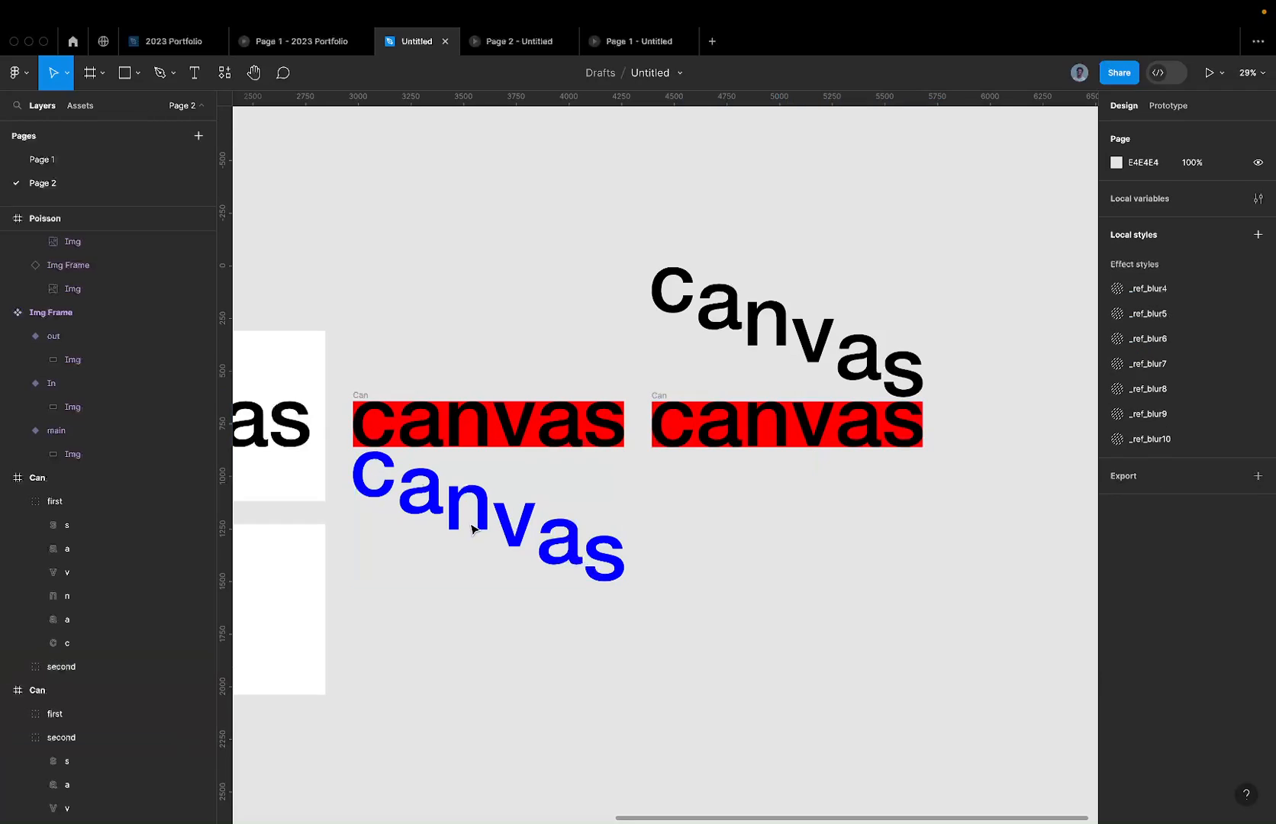
left_click(468, 510)
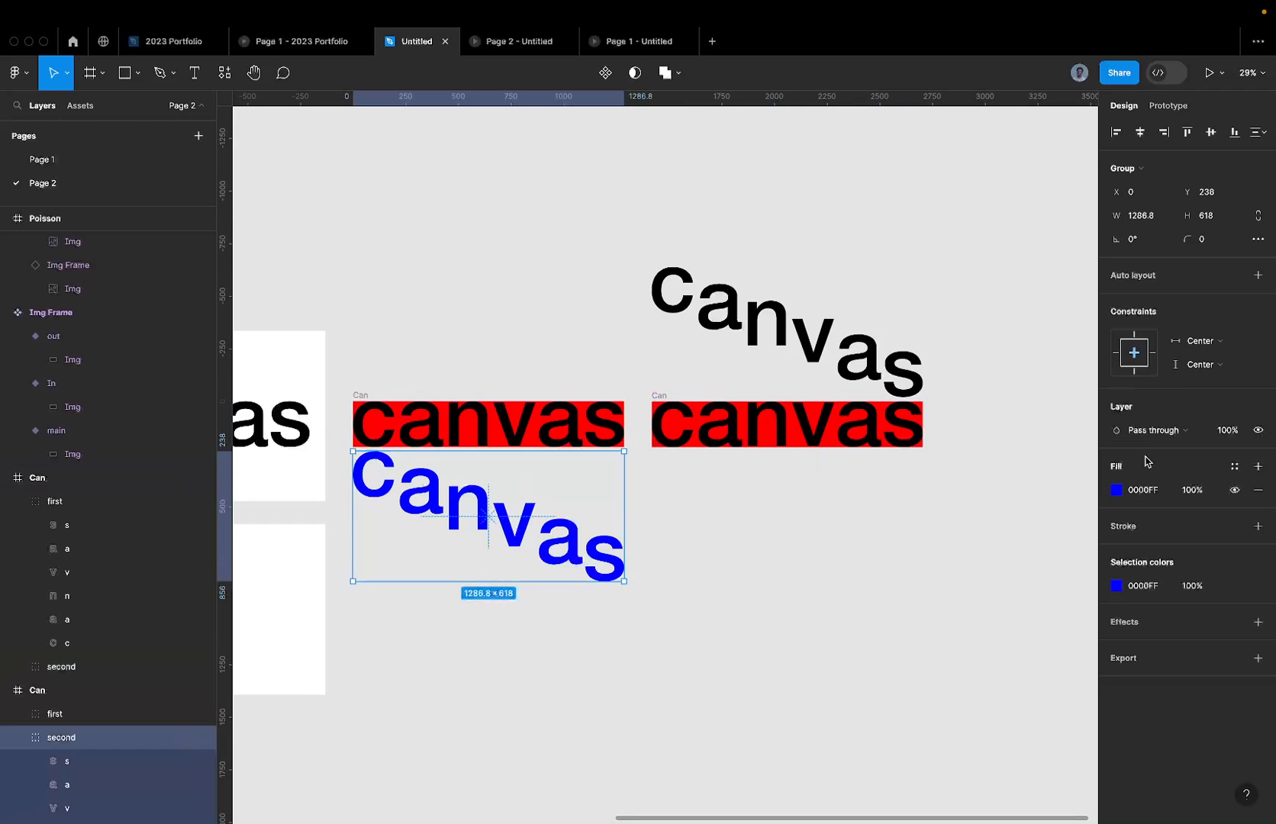
left_click(1142, 489)
type("000000")
key("Return")
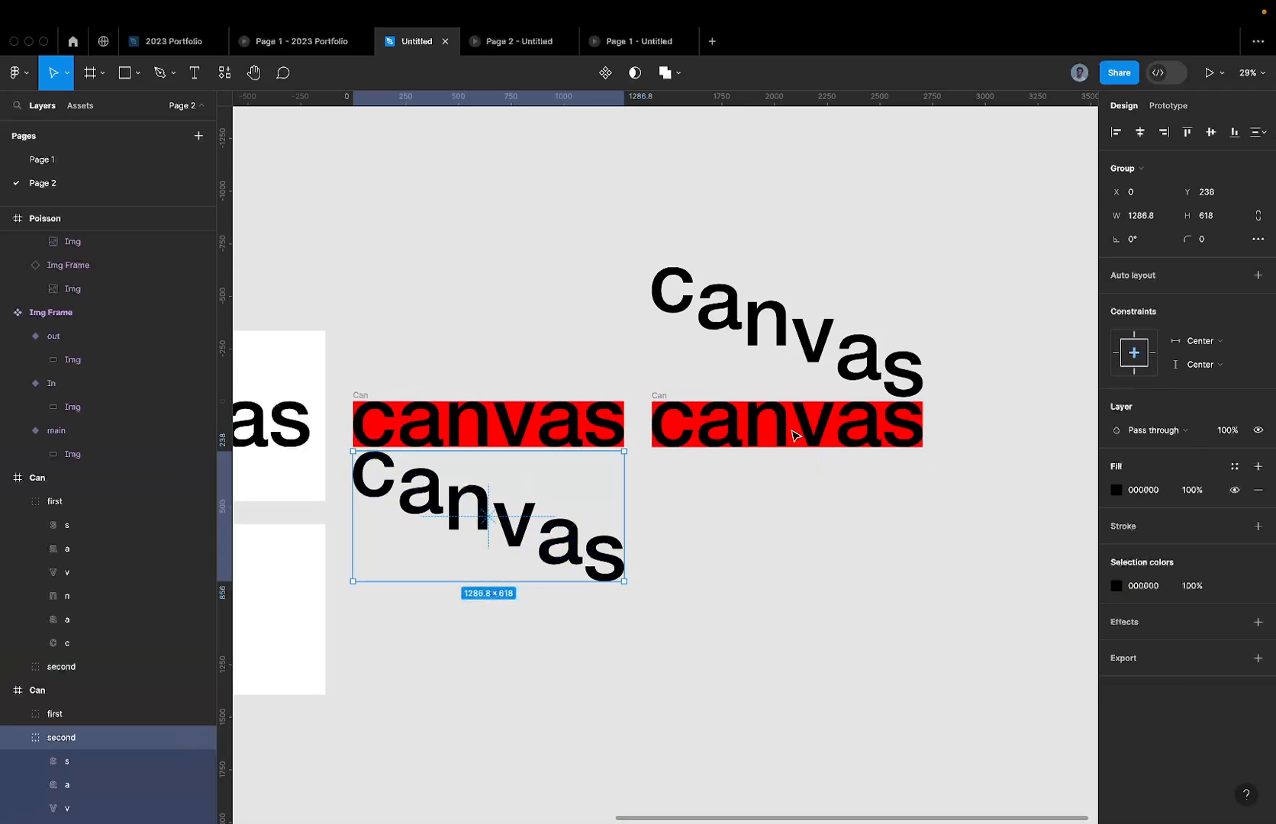
Step: Turn on Clip content for both Can frames and remove their red fill
scroll(512, 449, "down", 3)
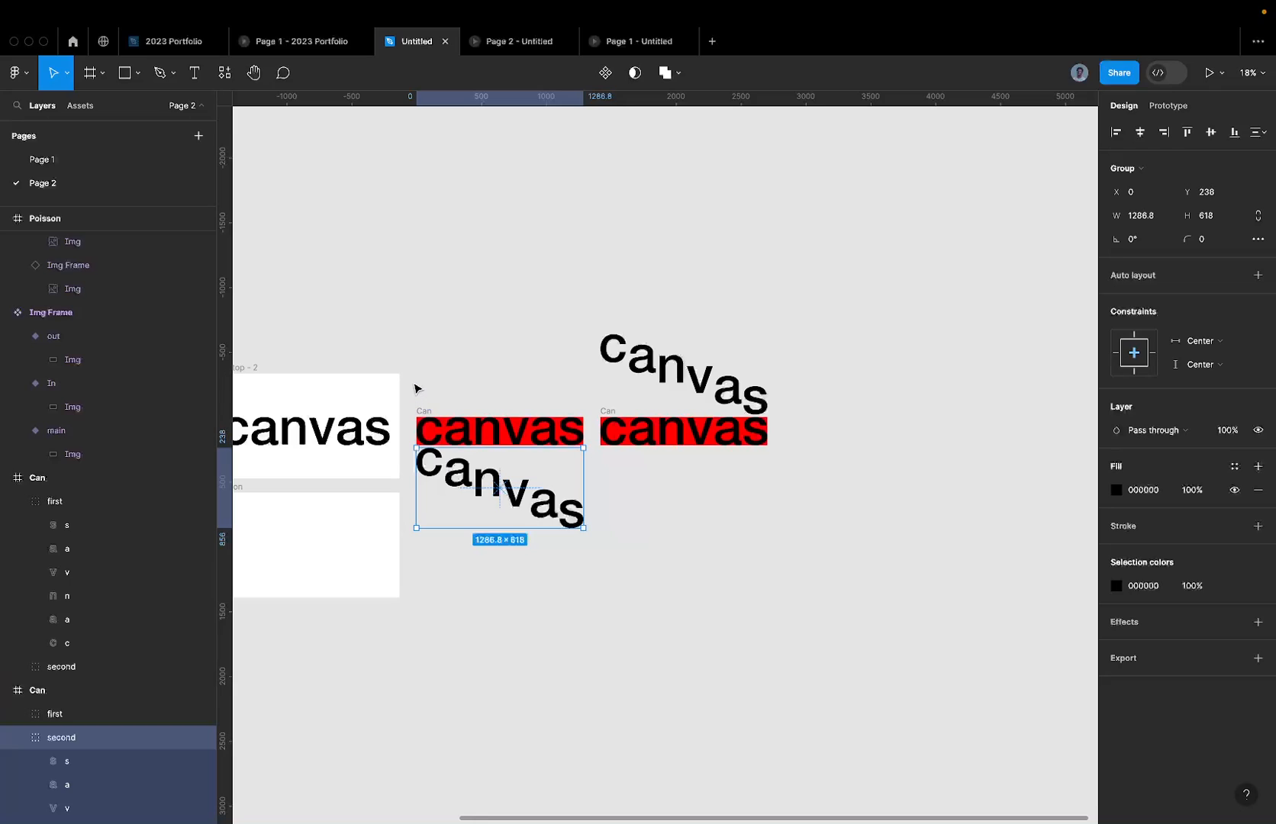
left_click_drag(413, 377, 911, 594)
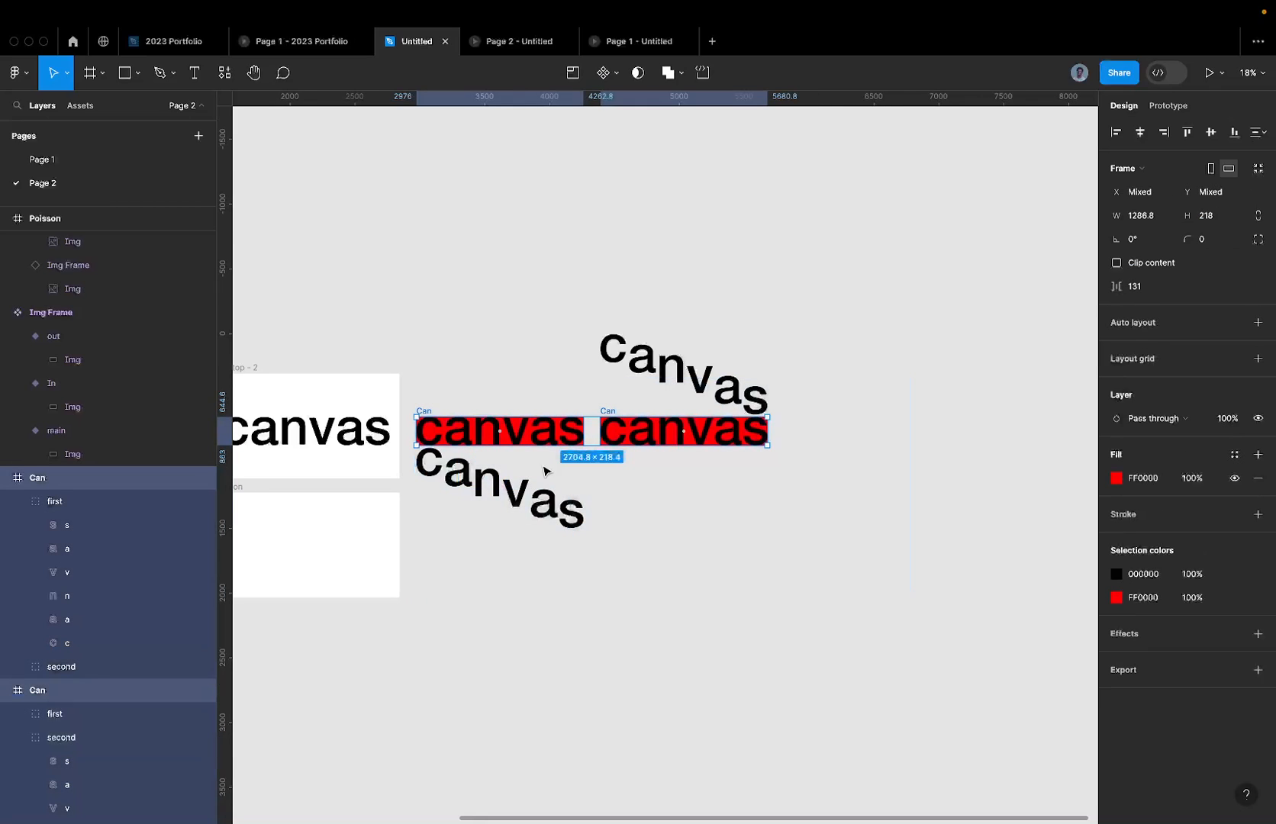
left_click(1144, 264)
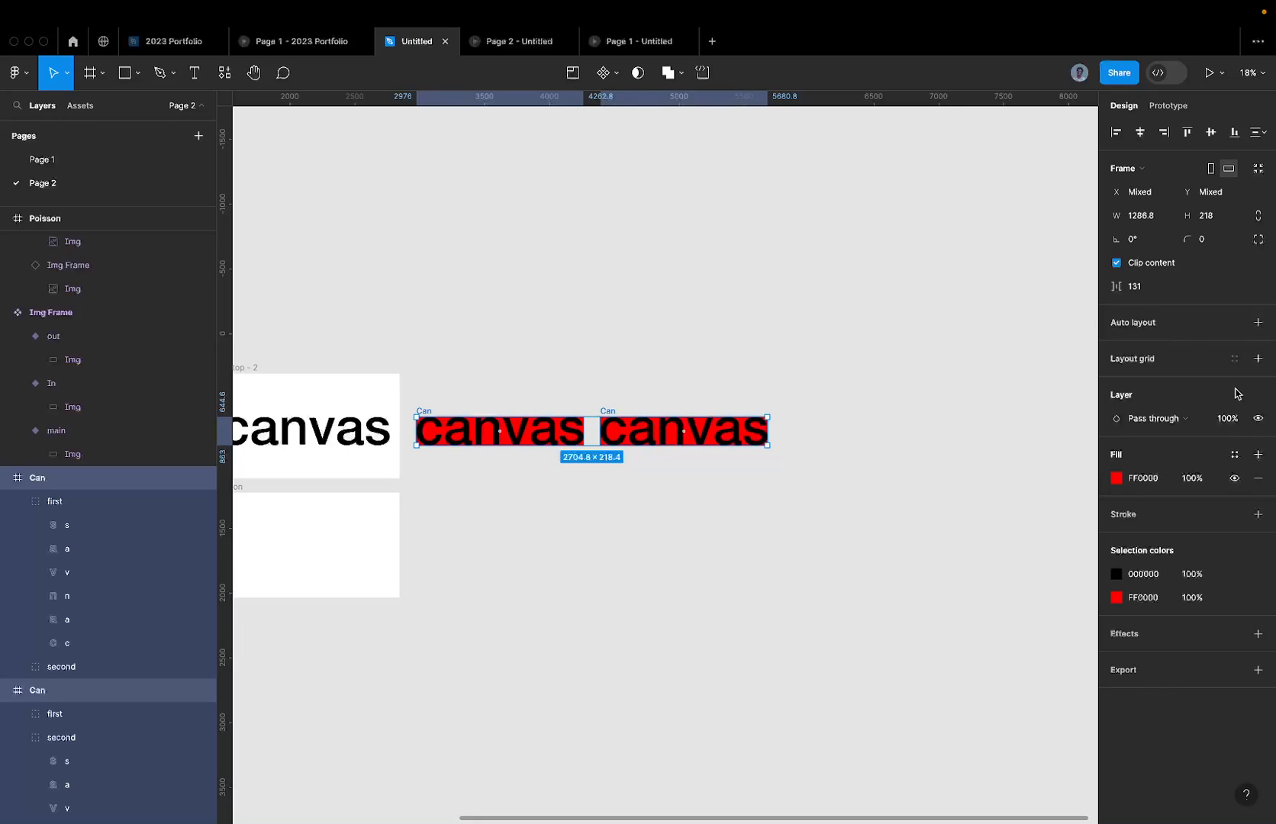
left_click(1257, 479)
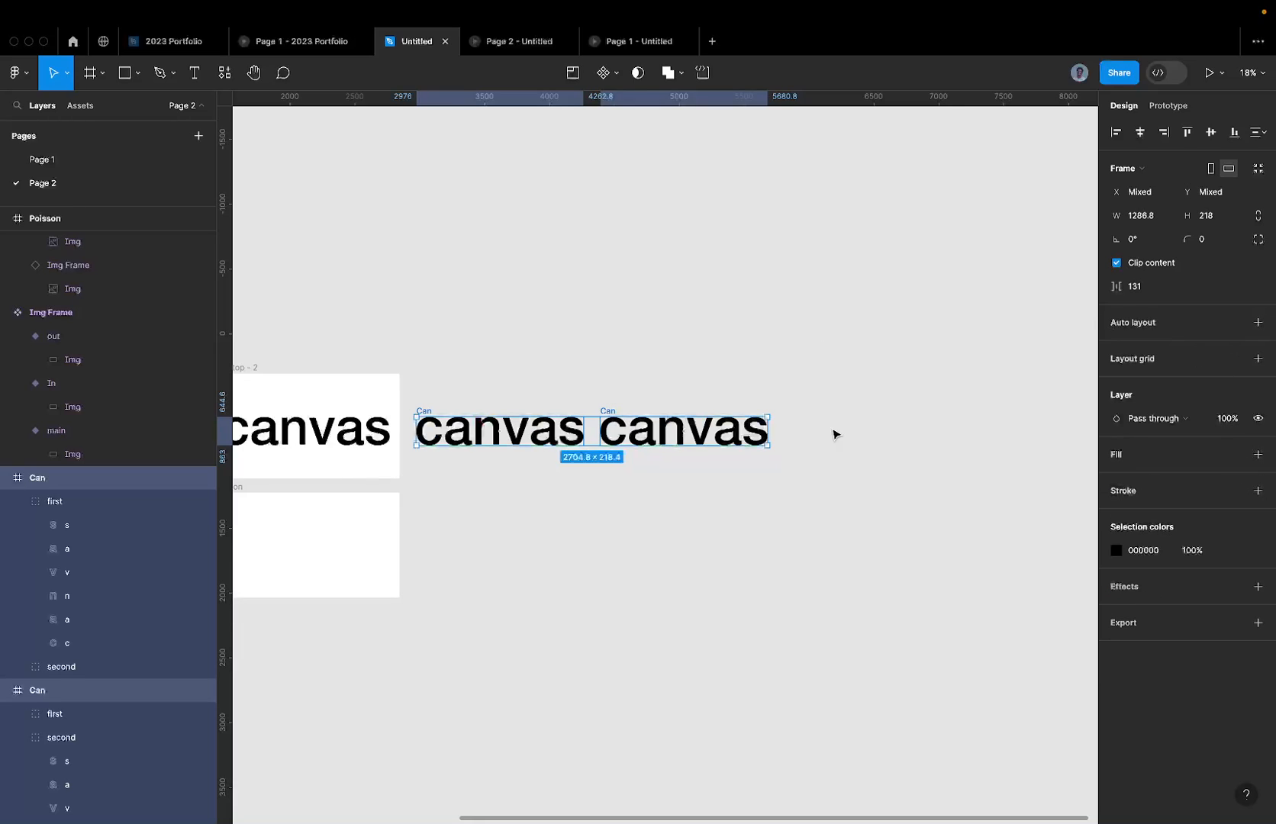
Step: Combine the two Can frames into a component set
left_click(608, 74)
left_click(601, 145)
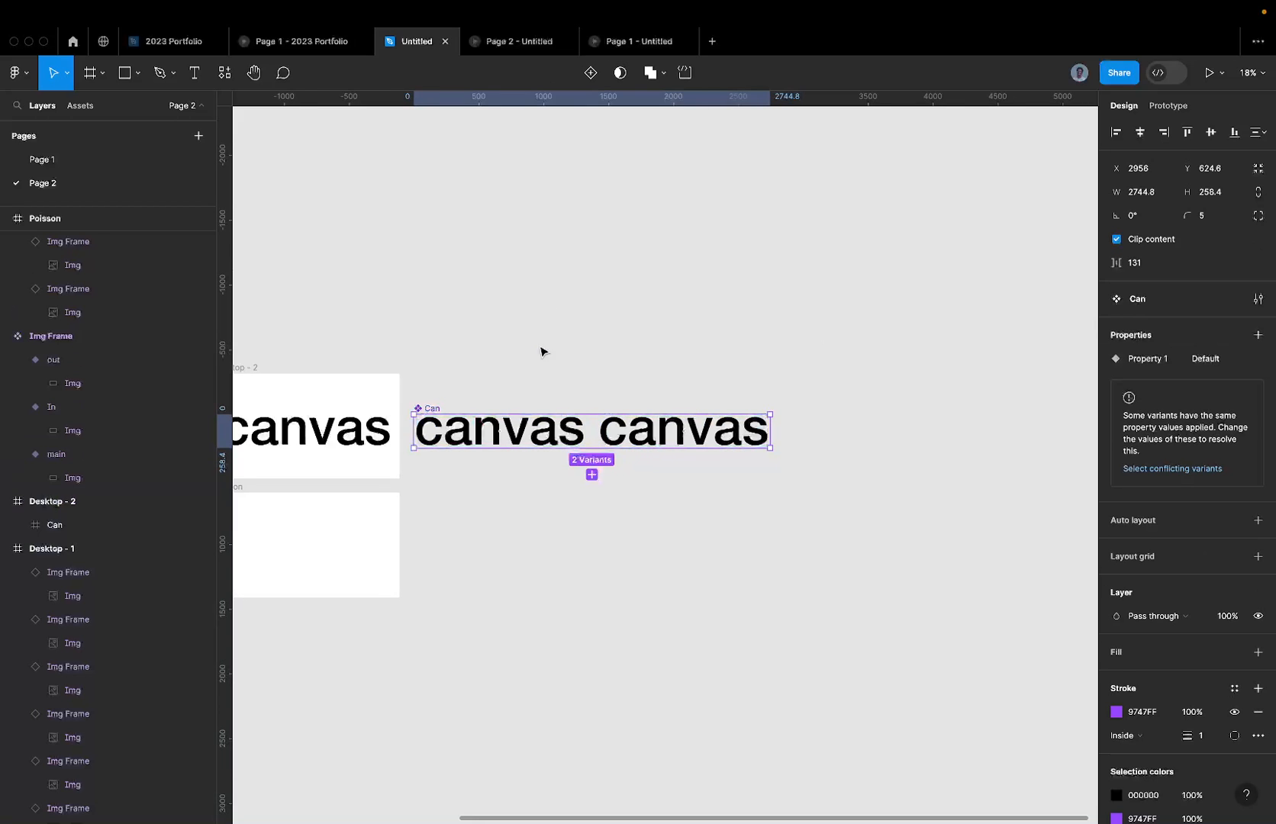
scroll(507, 447, "up", 5)
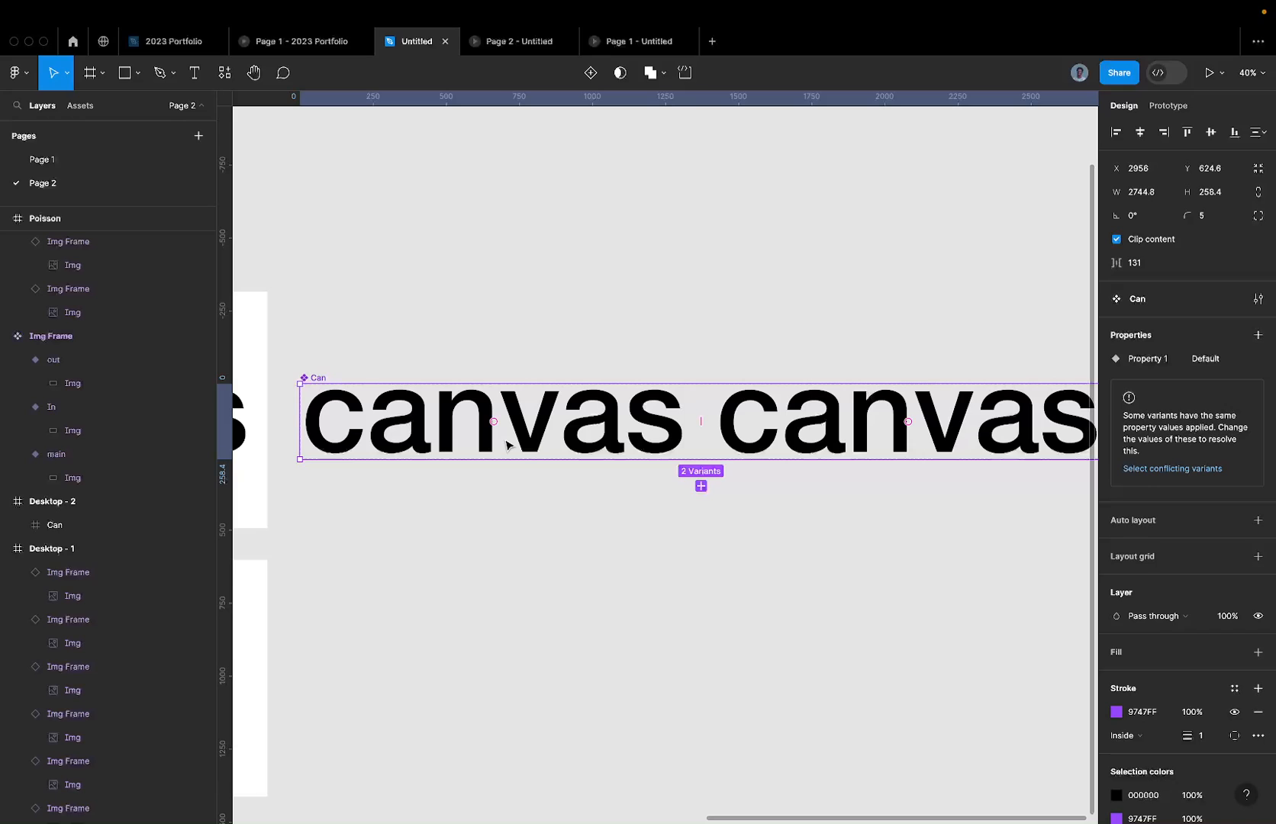
Step: Add a prototype interaction from the first Can variant to the second, triggered After delay
left_click(574, 418)
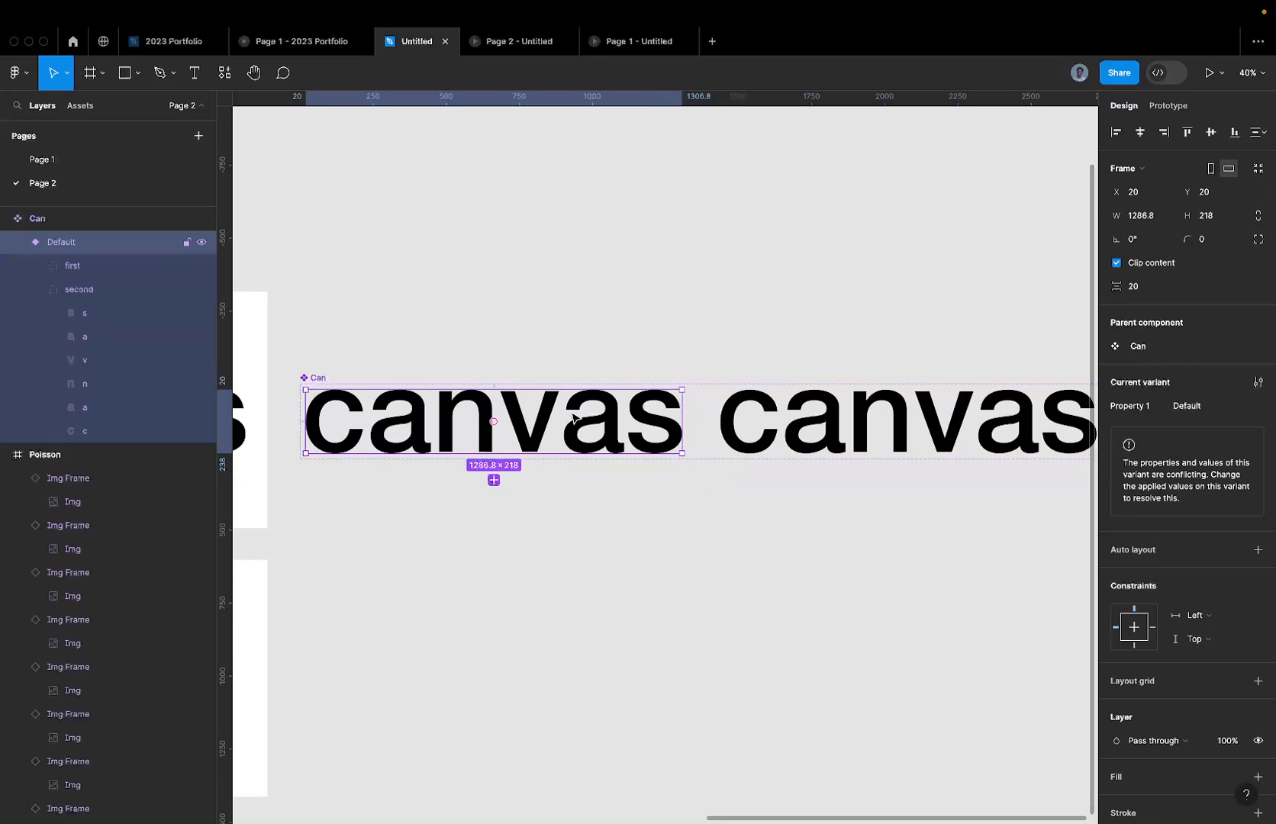
left_click(1159, 108)
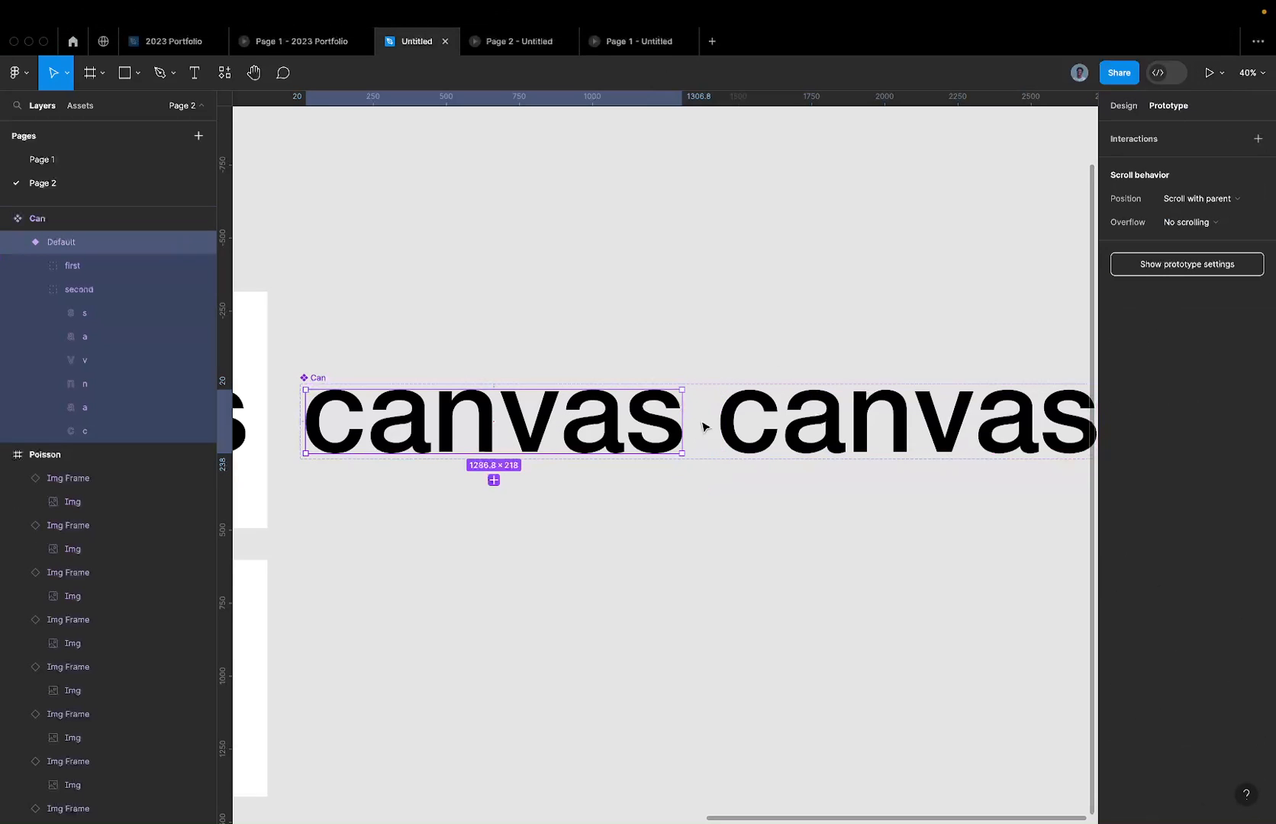
left_click_drag(724, 426, 729, 427)
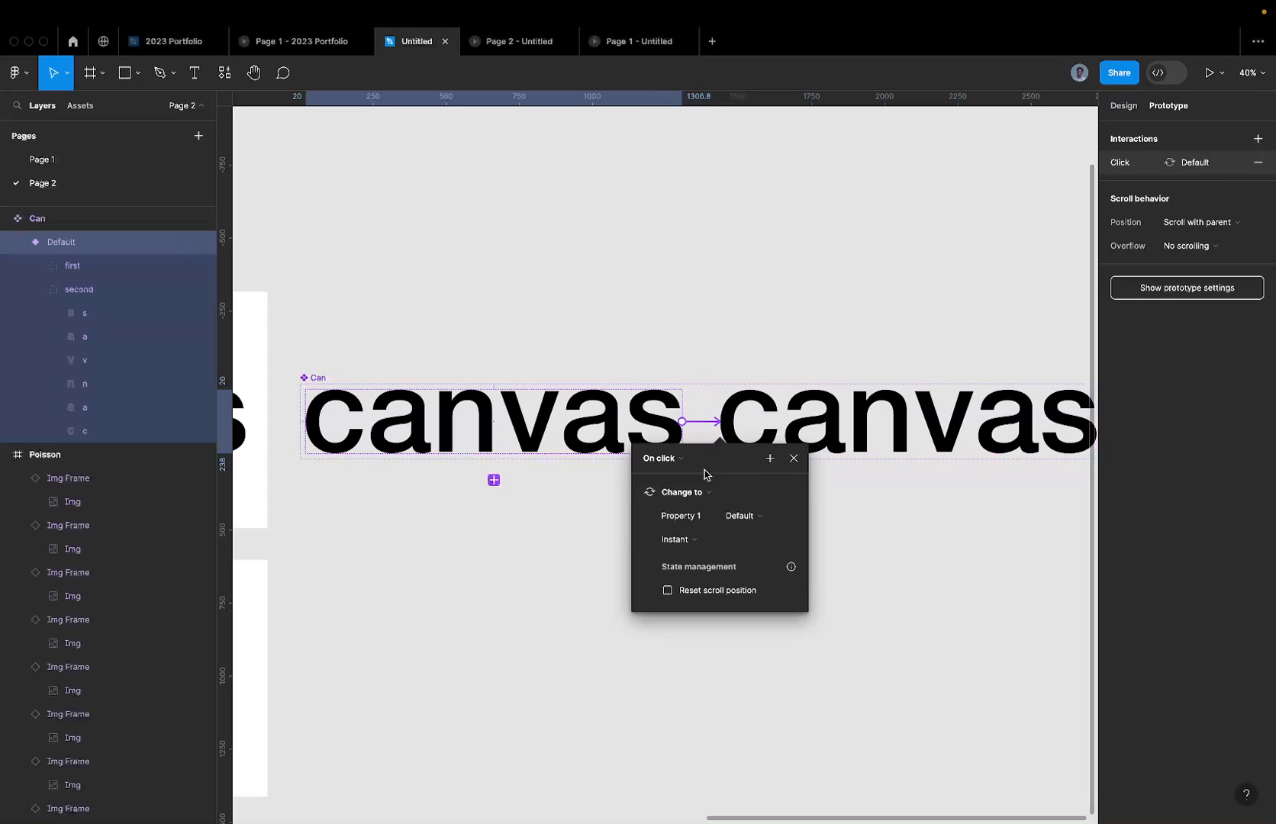
left_click(675, 460)
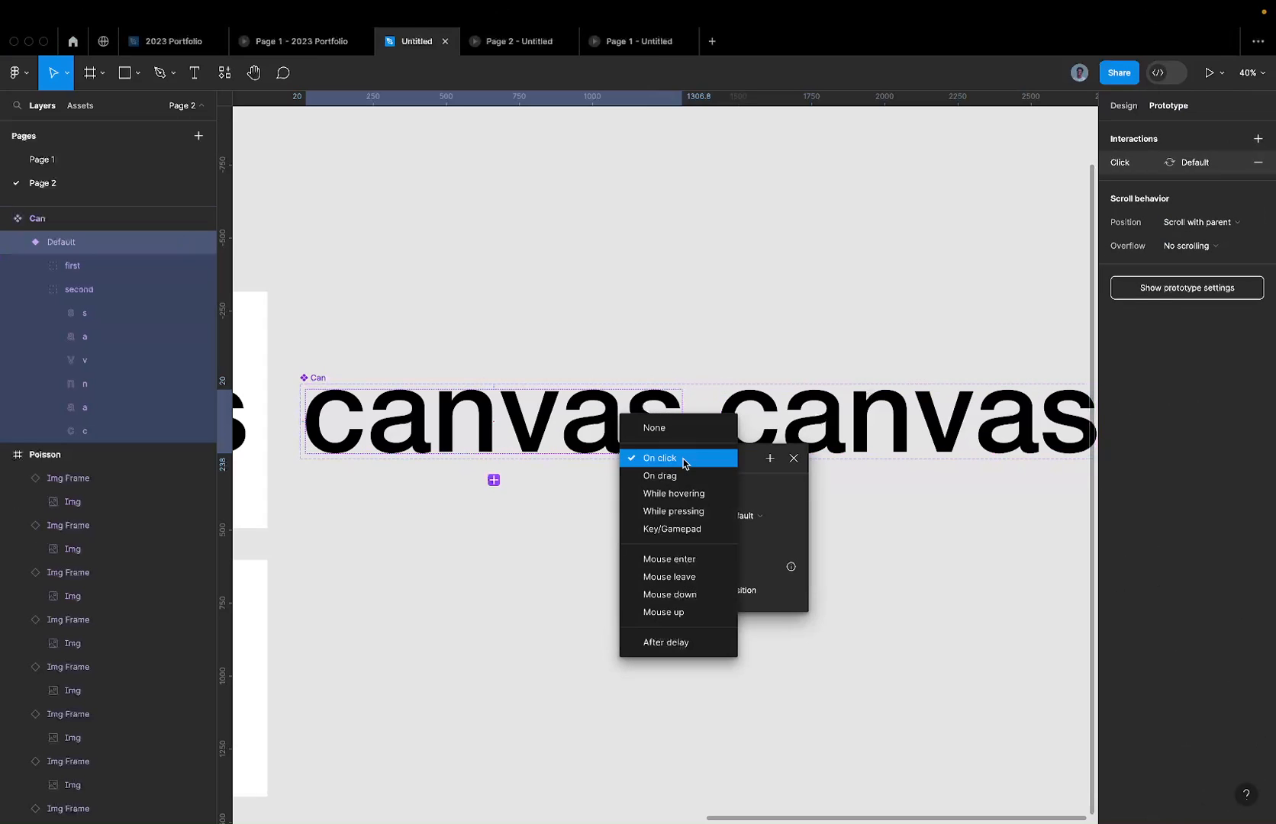
left_click(683, 642)
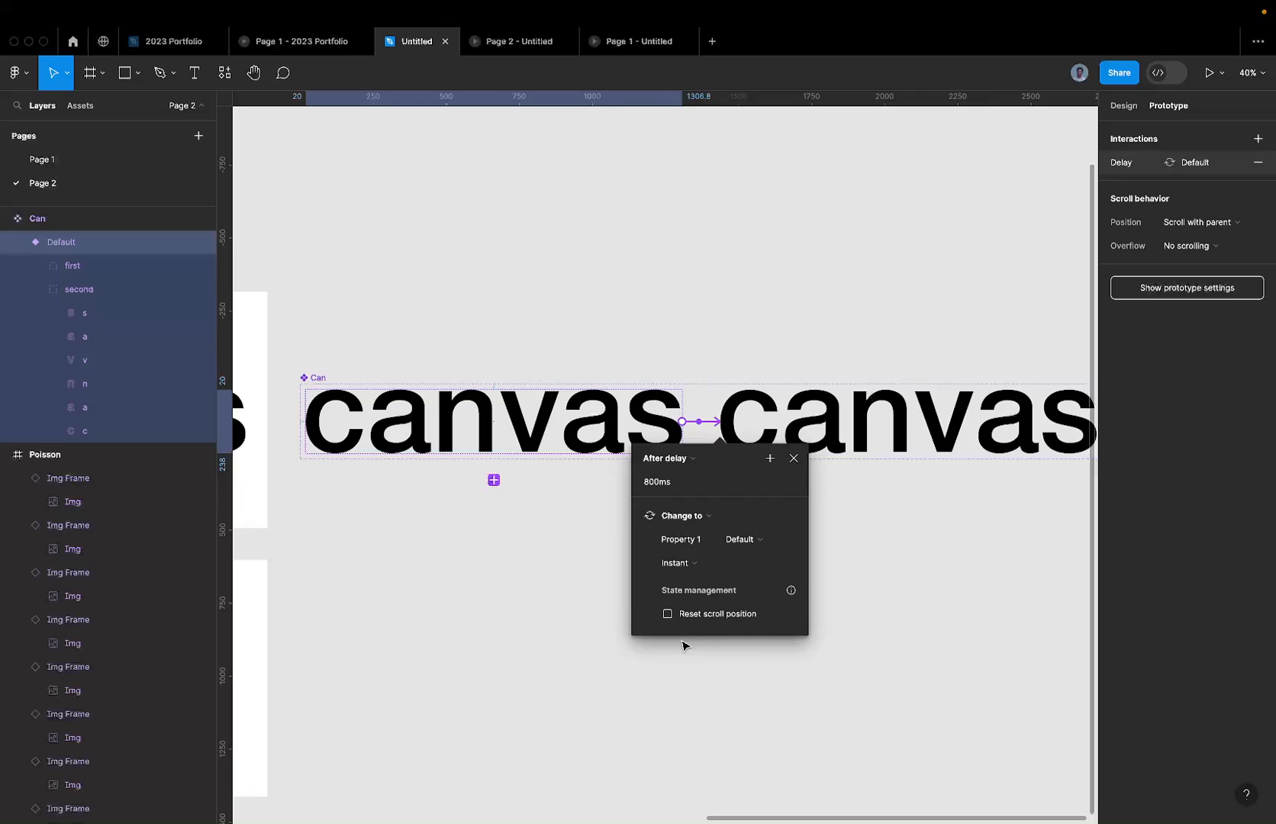
Step: Set the interaction's delay to 1200 ms and its animation to Smart animate
left_click(665, 483)
type("1200")
key("Return")
left_click(708, 569)
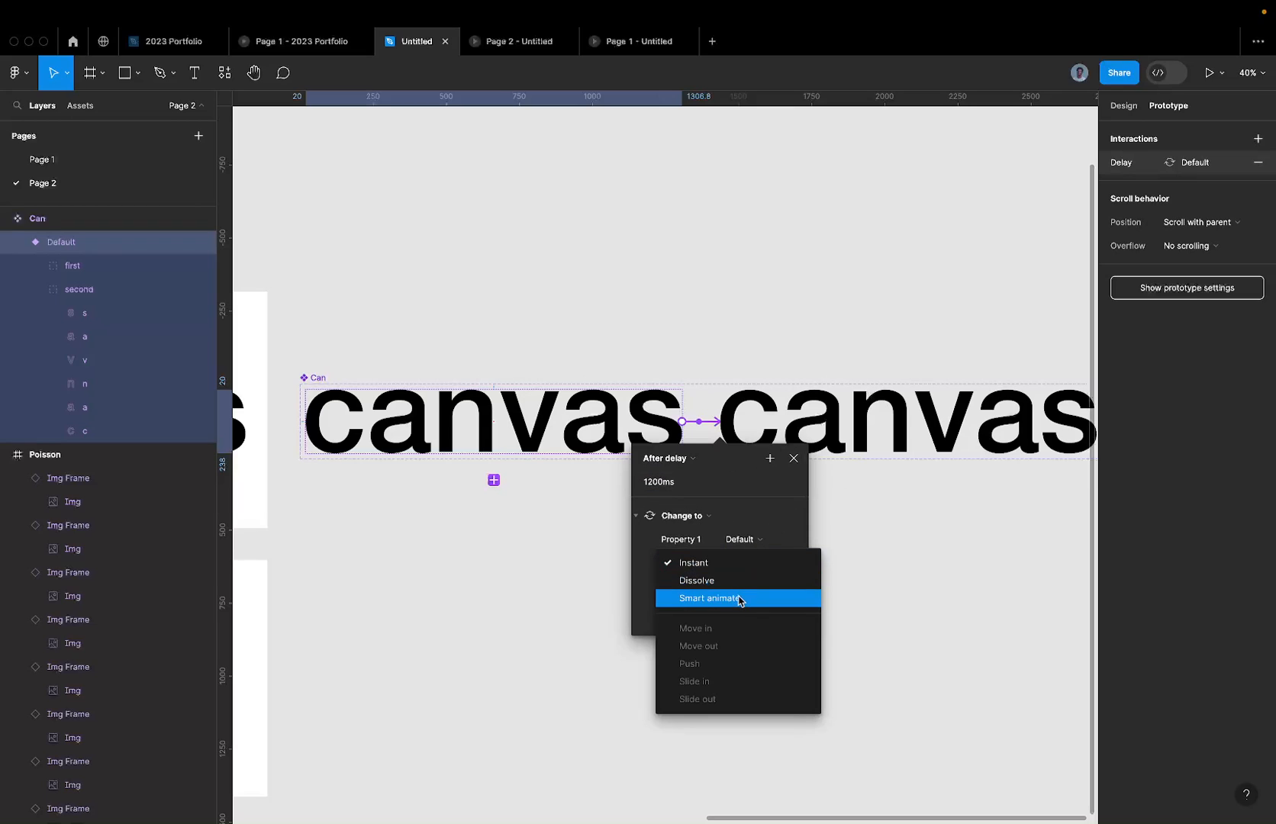
left_click(739, 601)
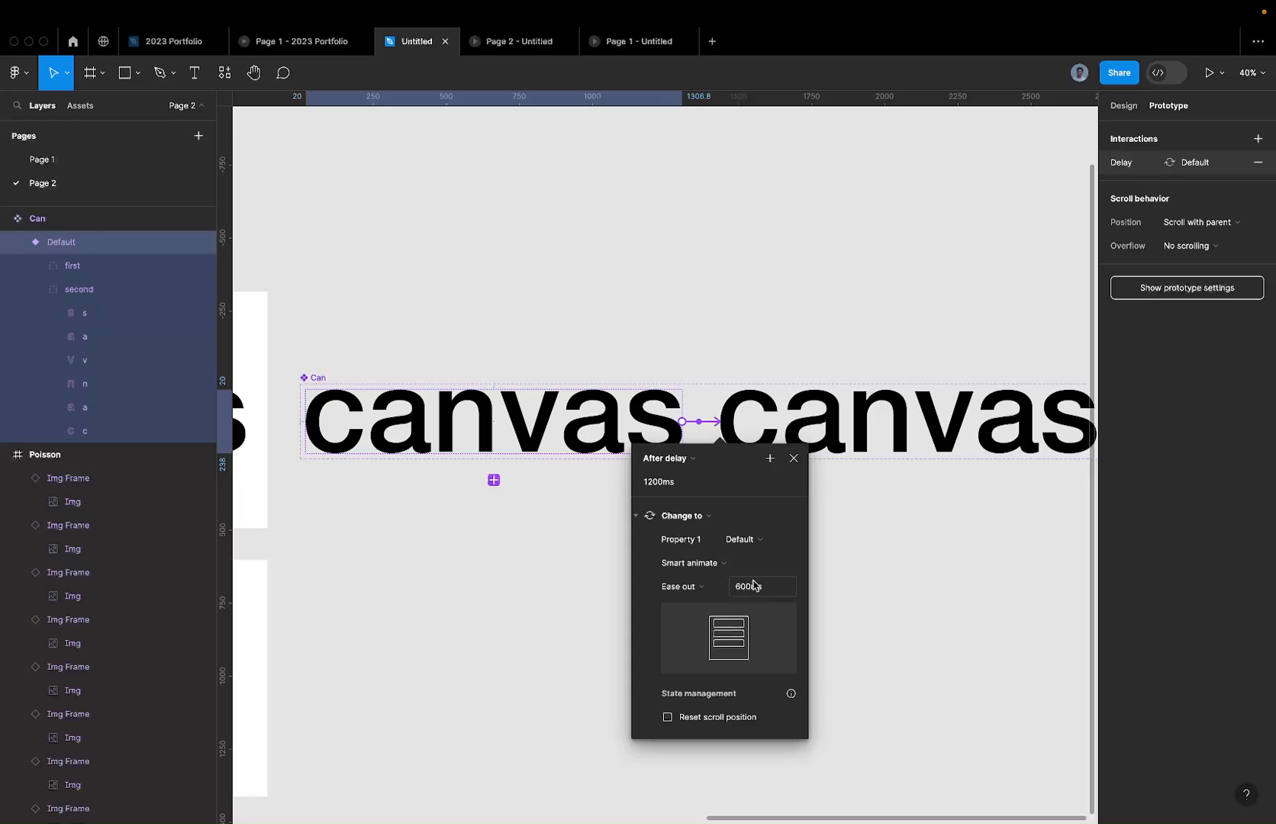
Step: Check the lettering variant's delay interaction on Page 1, and set the Page 2 Can transition to 1500 ms with Ease in and out
left_click(755, 585)
left_click(74, 164)
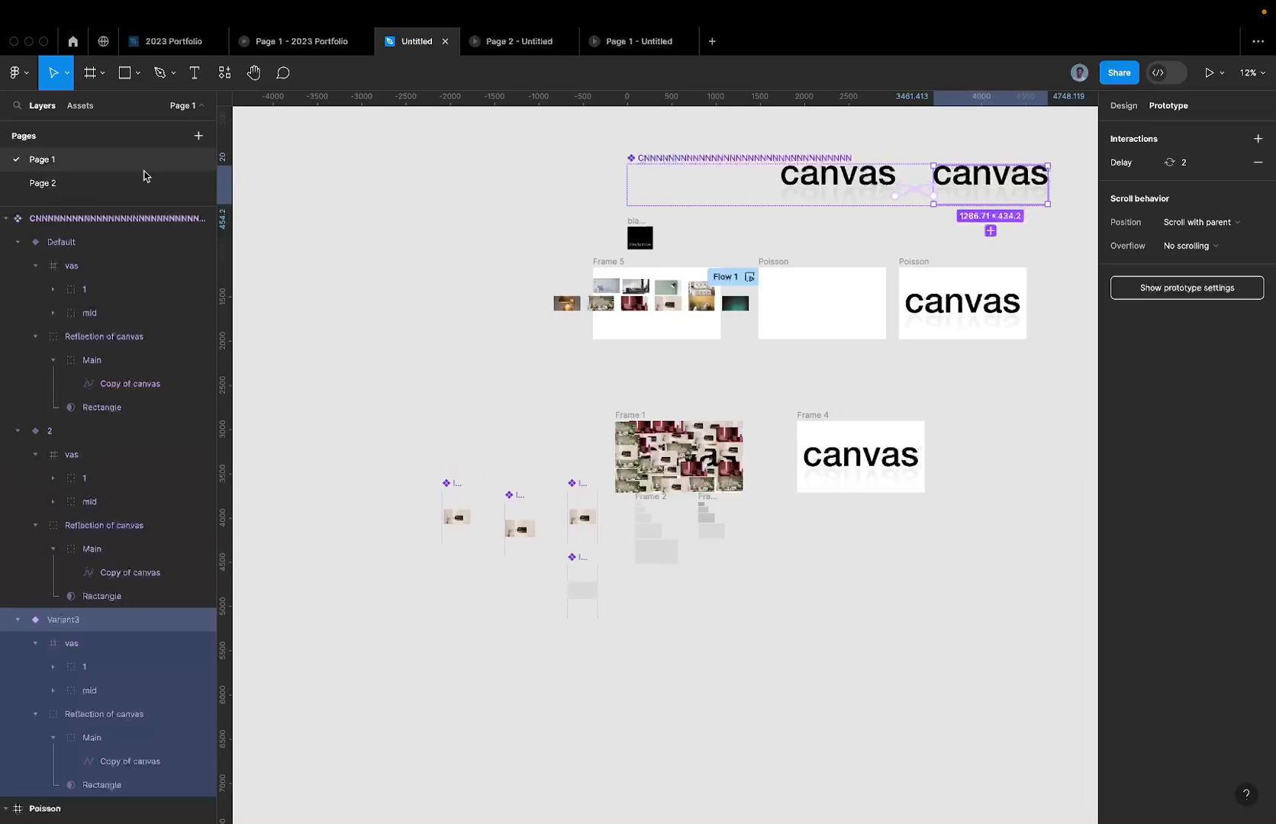
left_click(910, 199)
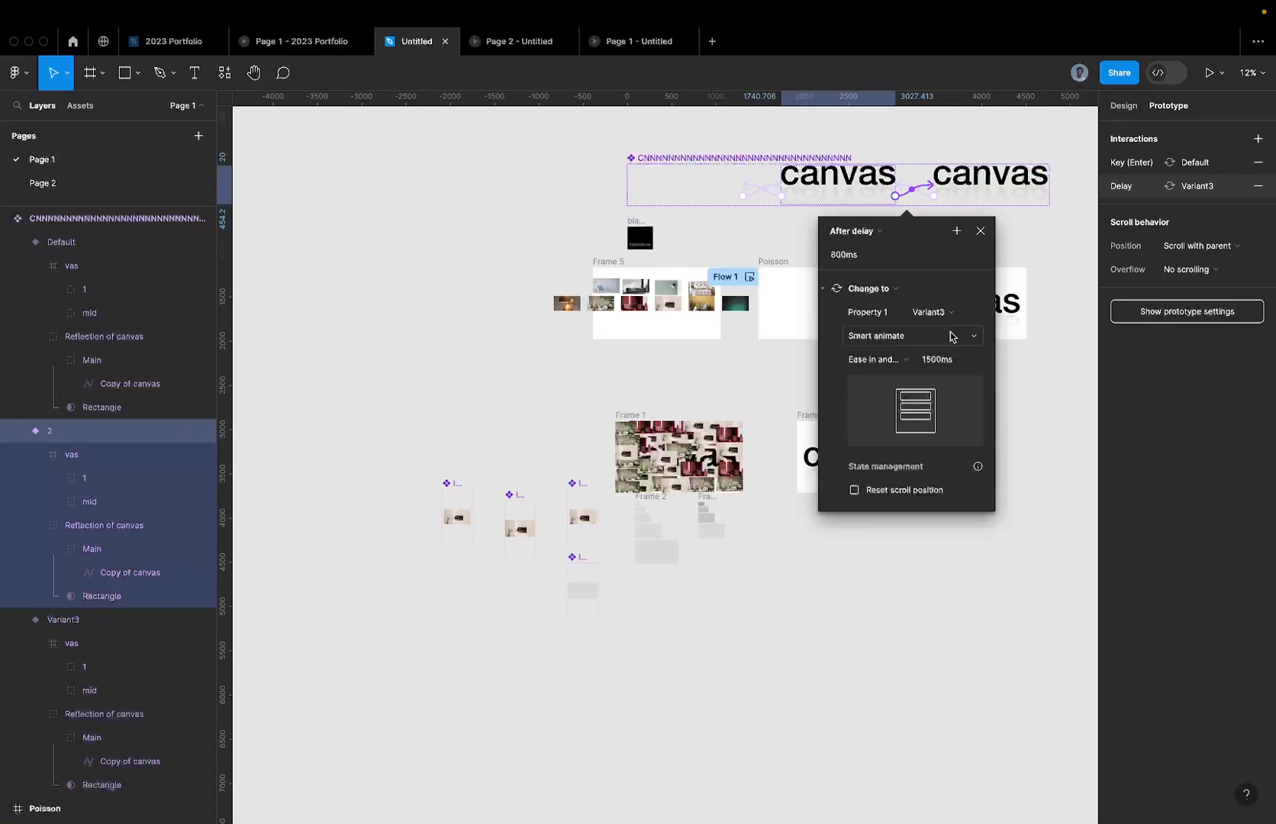
left_click(113, 185)
left_click(703, 424)
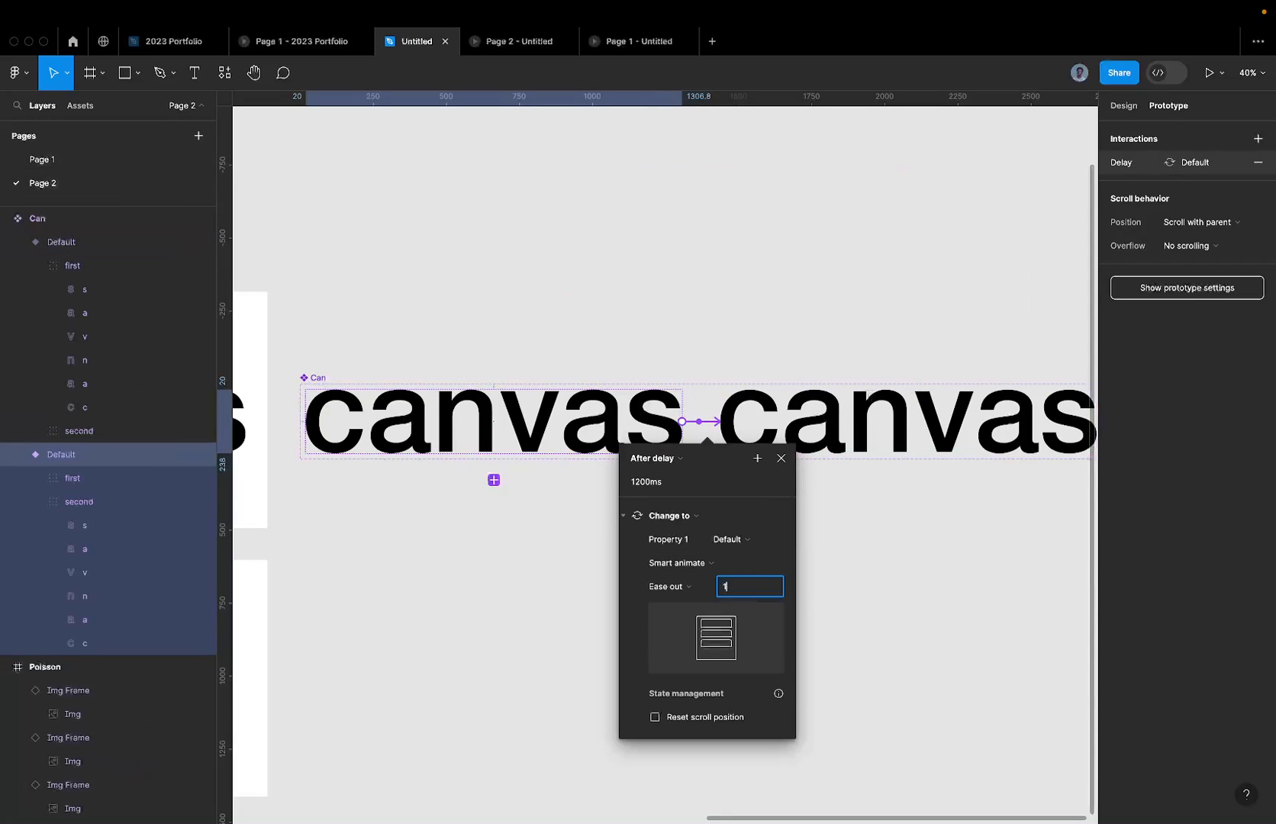
key("Return")
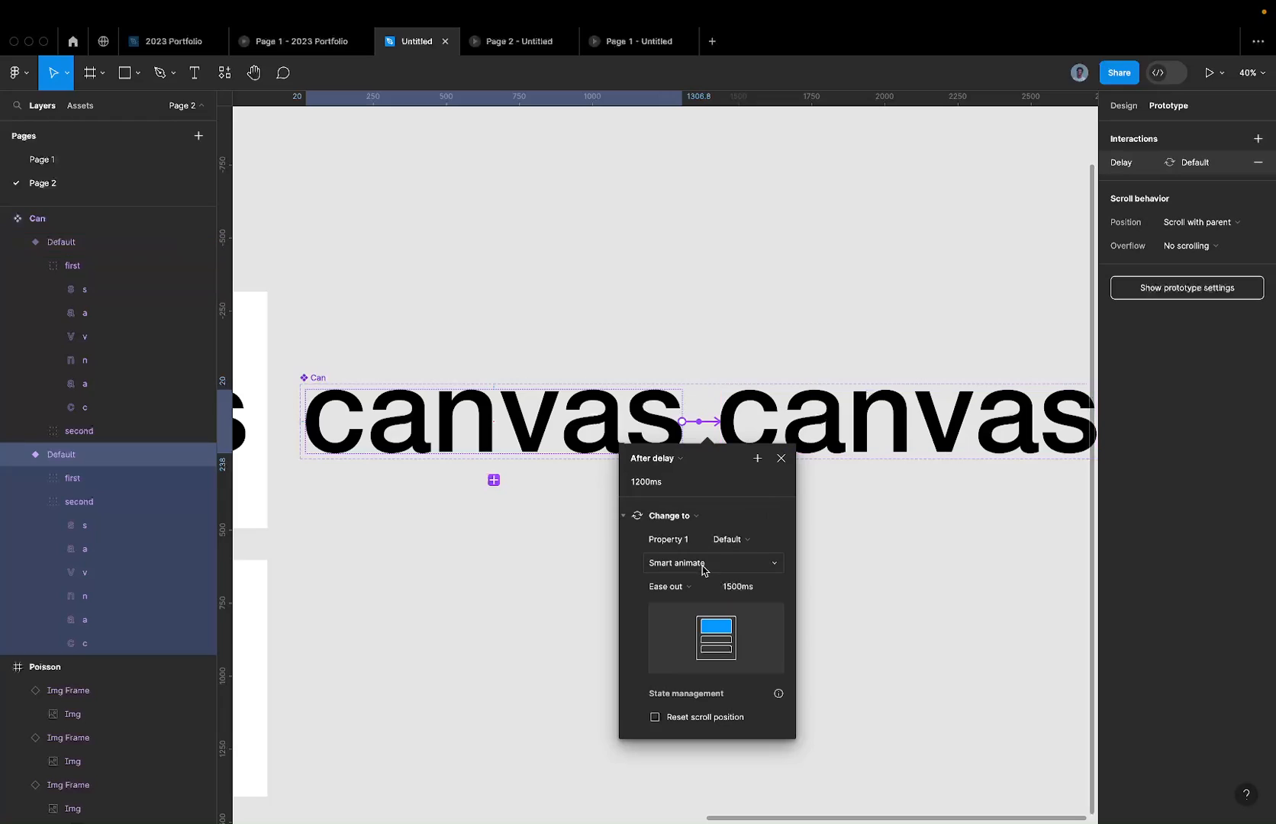
left_click(680, 587)
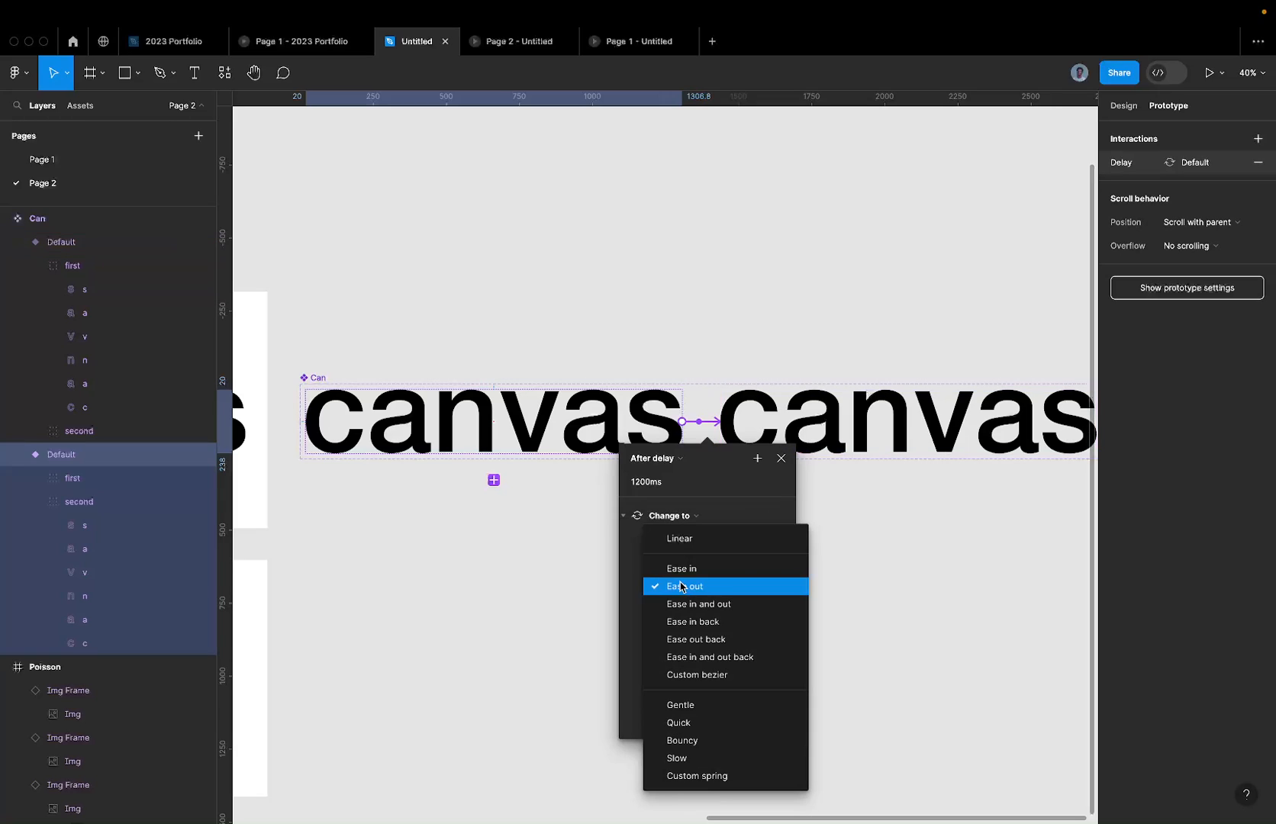
left_click(729, 603)
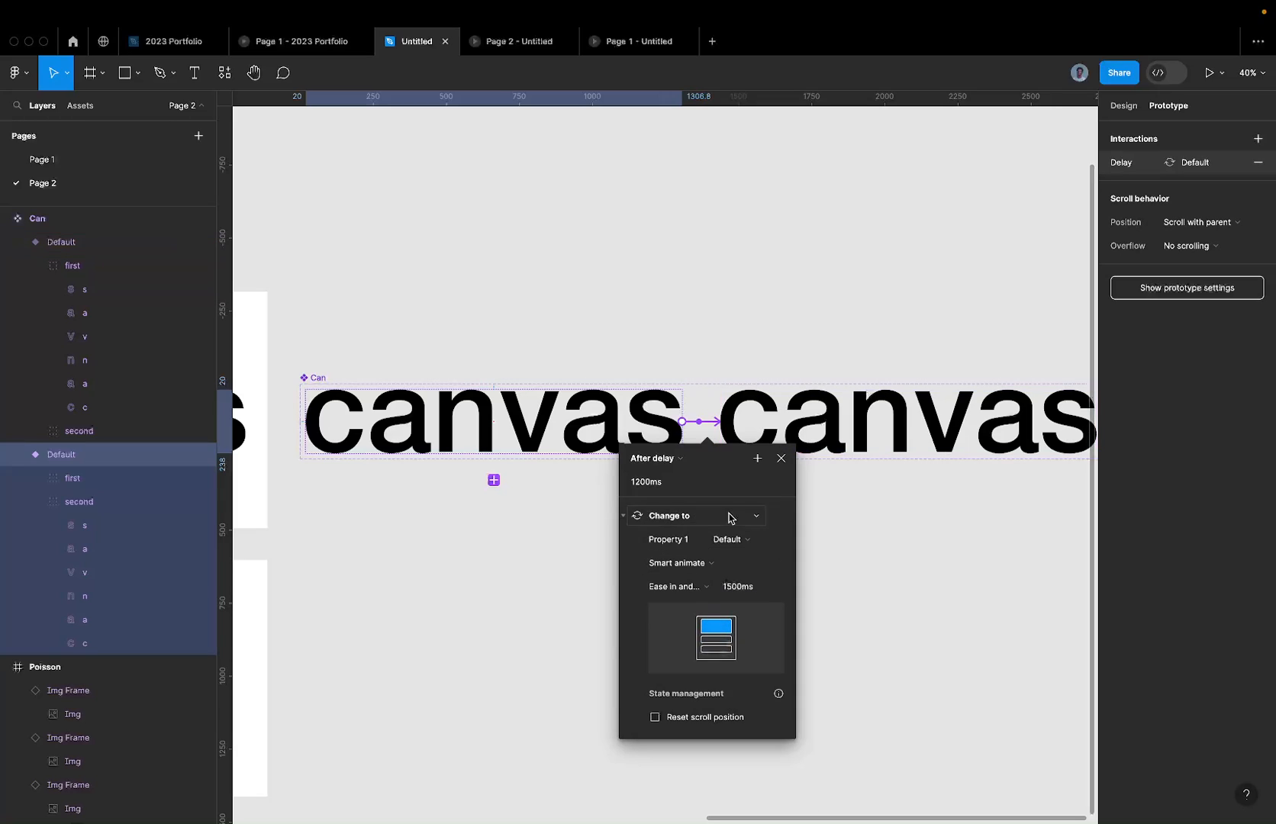
Step: Add a prototype interaction from the second Can variant back to the first, triggered After delay
left_click(729, 407)
scroll(840, 418, "right", 2)
scroll(839, 418, "right", 2)
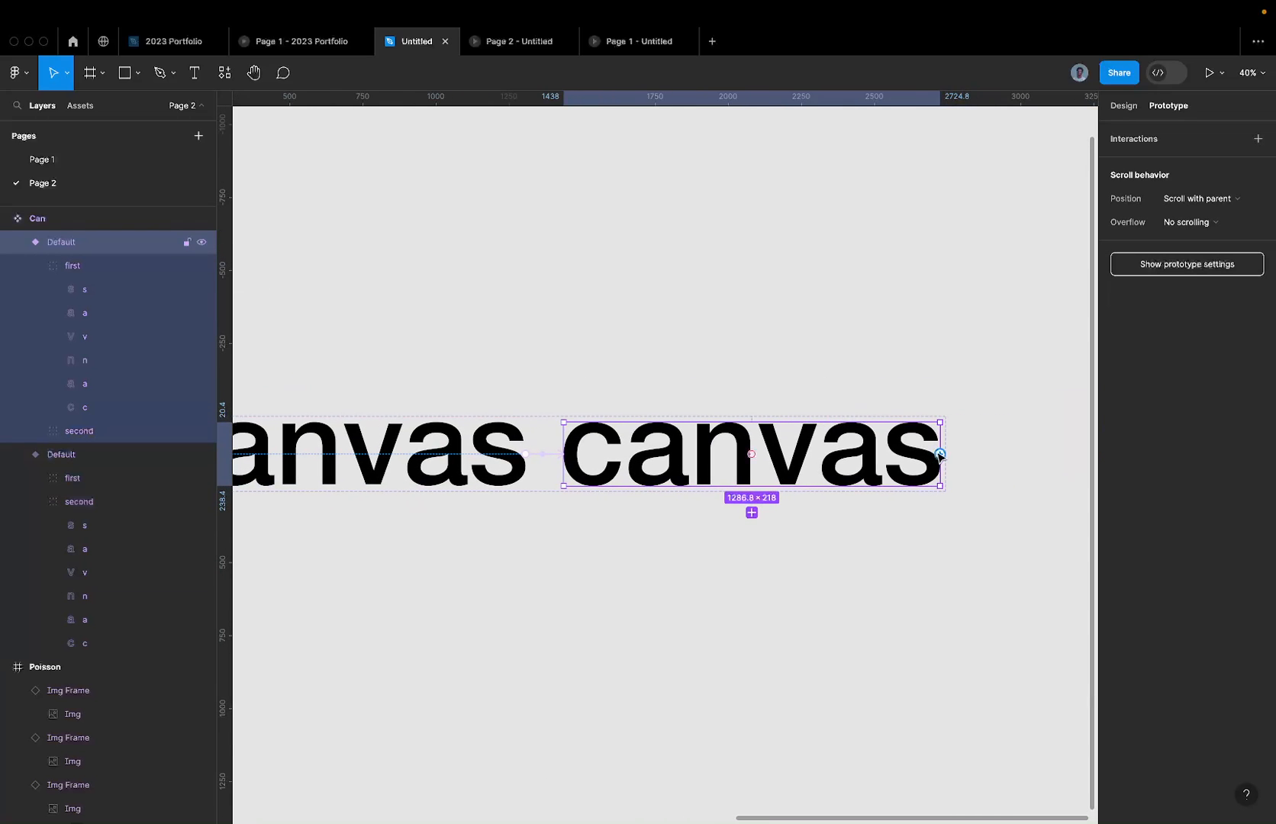
left_click_drag(940, 456, 497, 461)
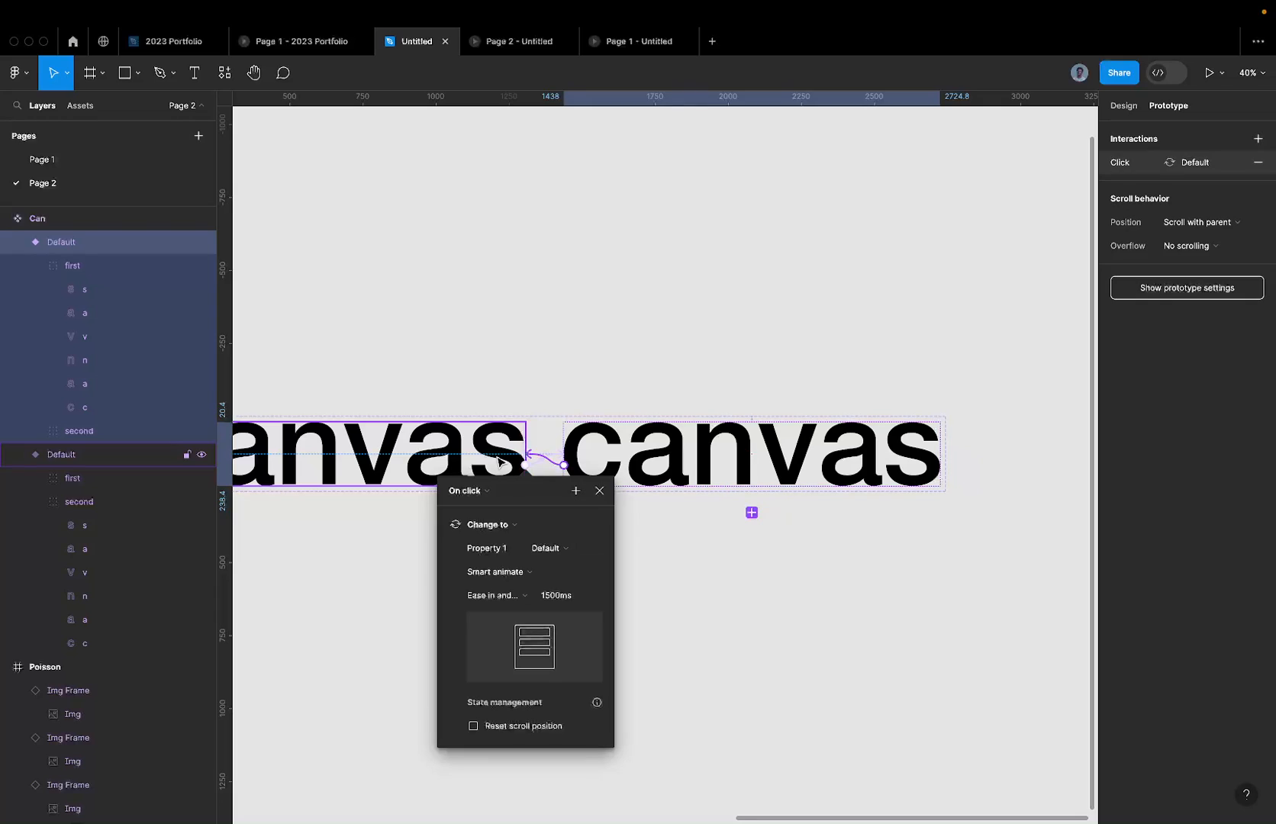
left_click(492, 491)
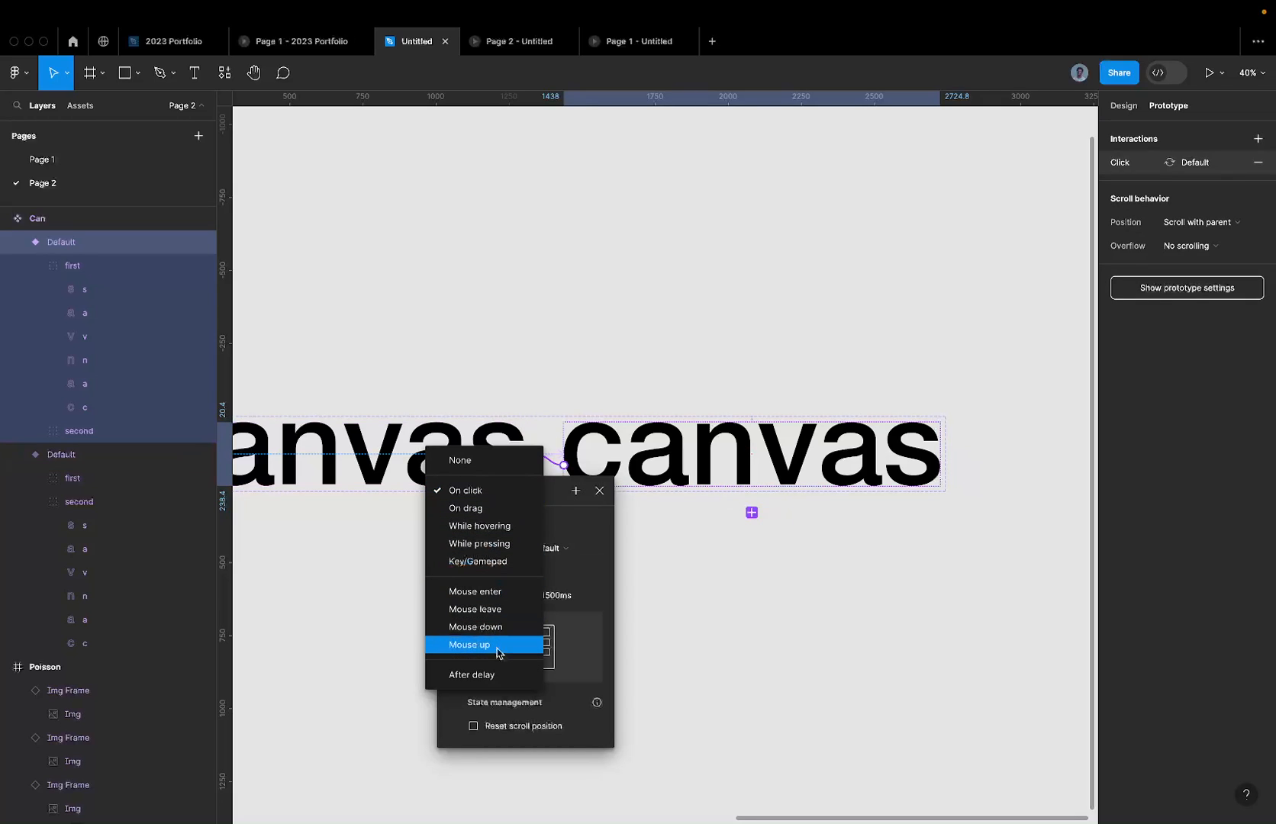
left_click(487, 674)
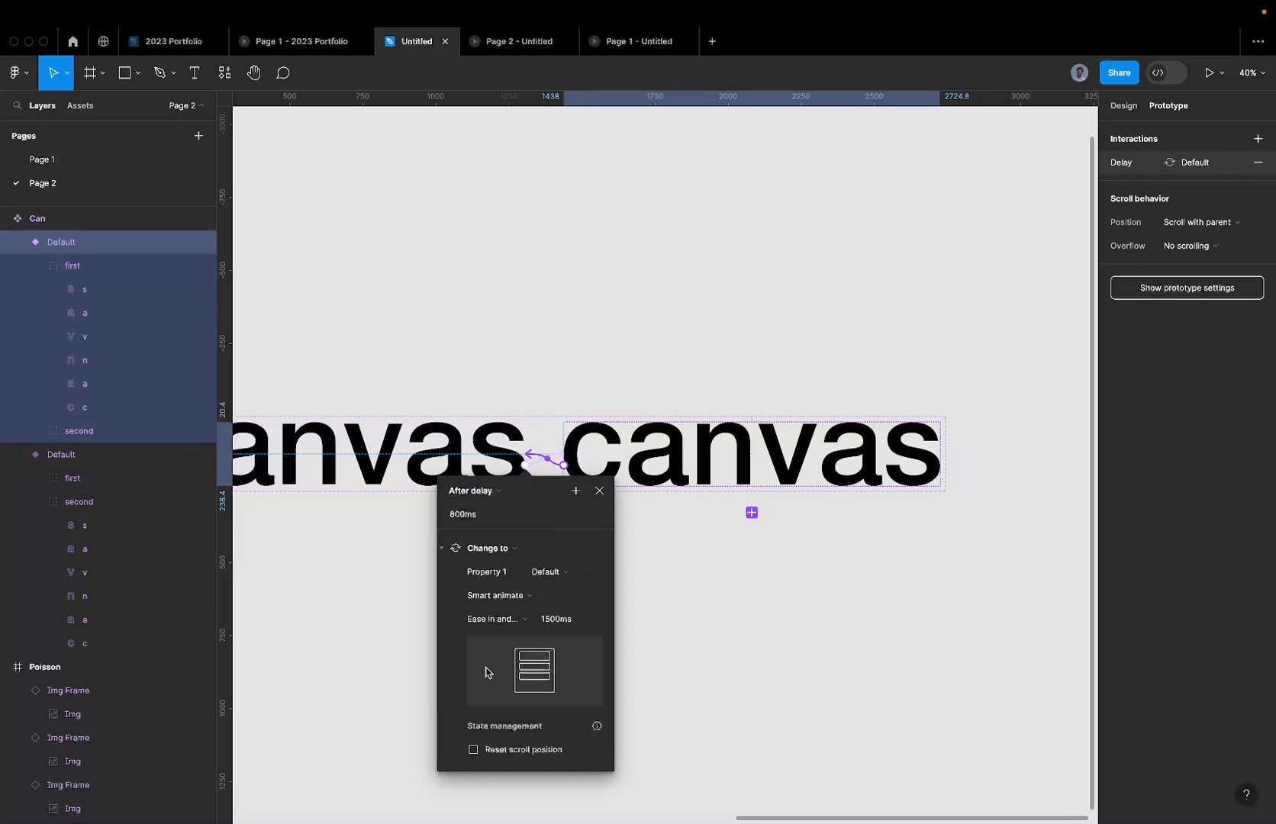
Step: Set the return interaction's delay to 1200 ms
left_click(489, 519)
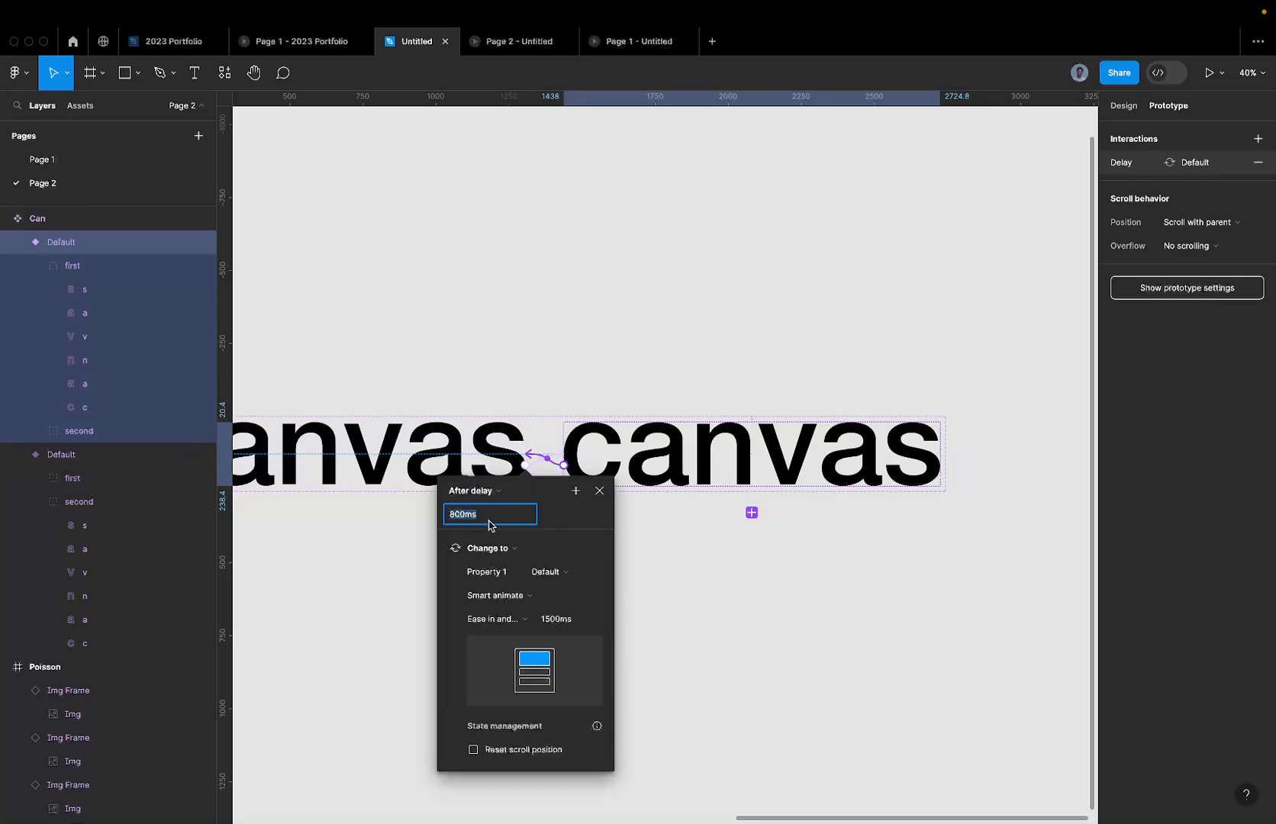
type("1200")
key("Return")
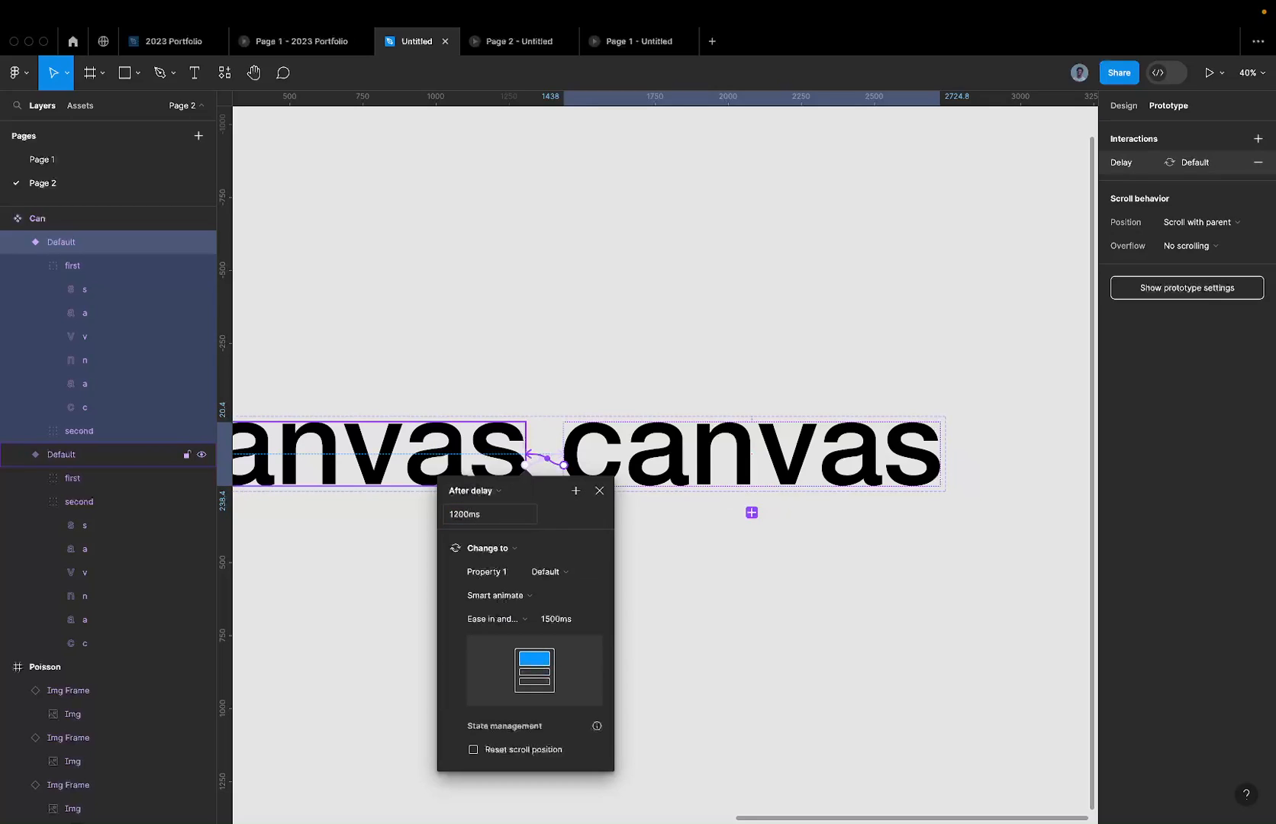
Step: Set the return interaction's delay to 1 ms and its animation to Instant
left_click(503, 521)
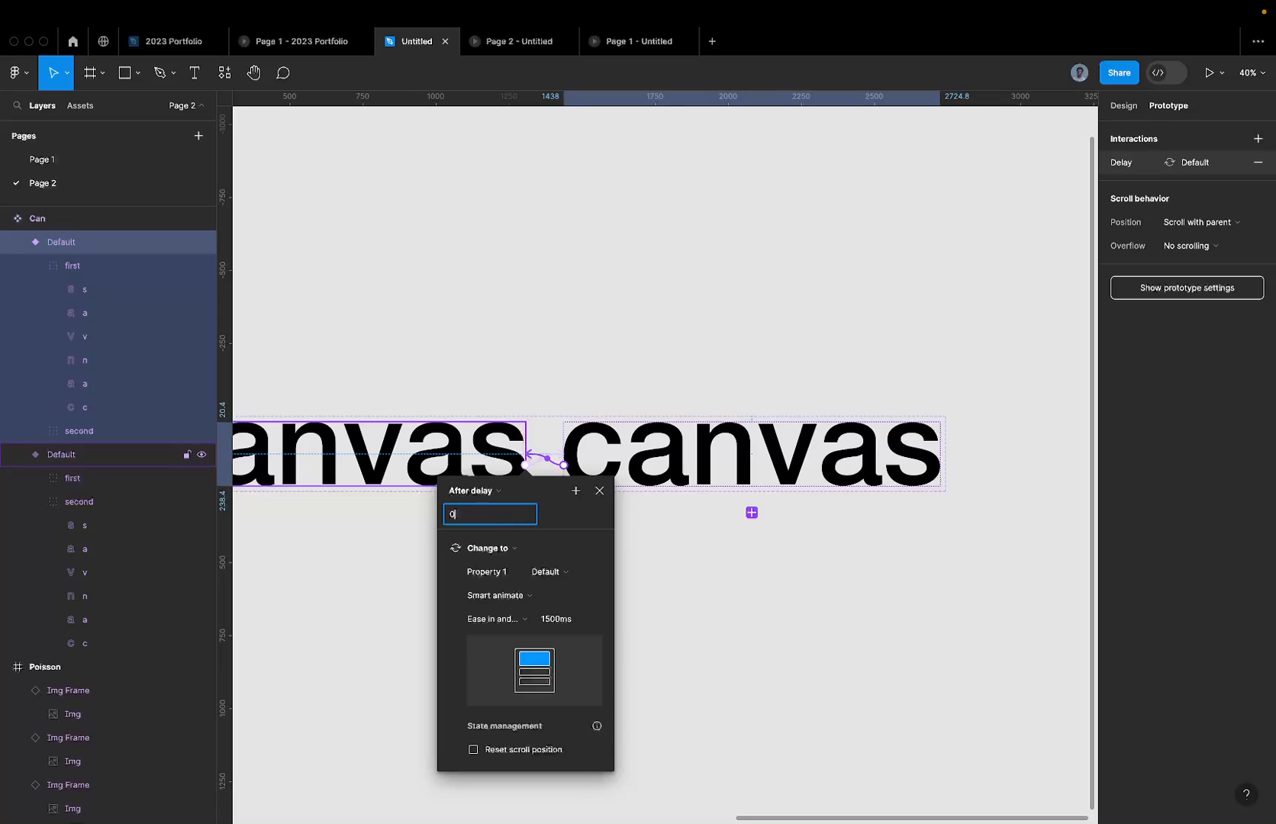
key("Return")
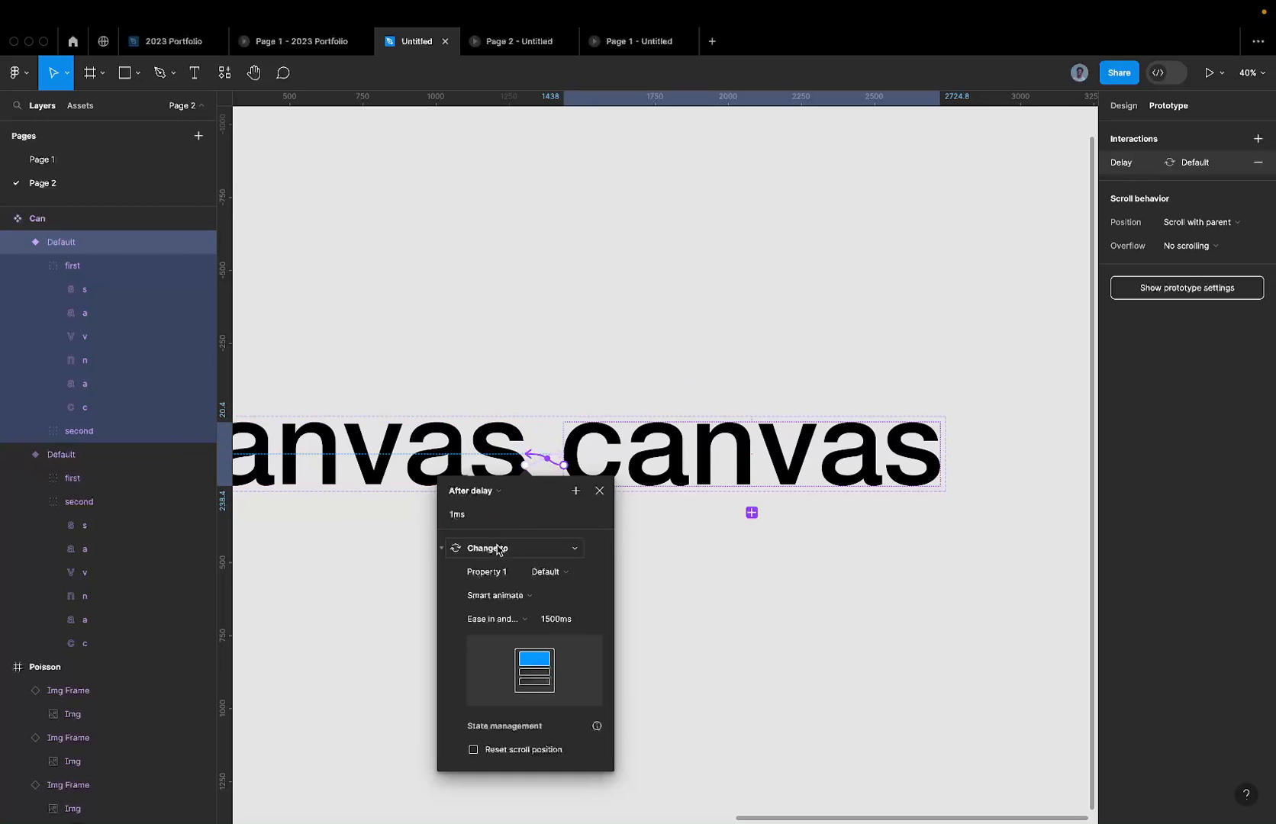
left_click(498, 597)
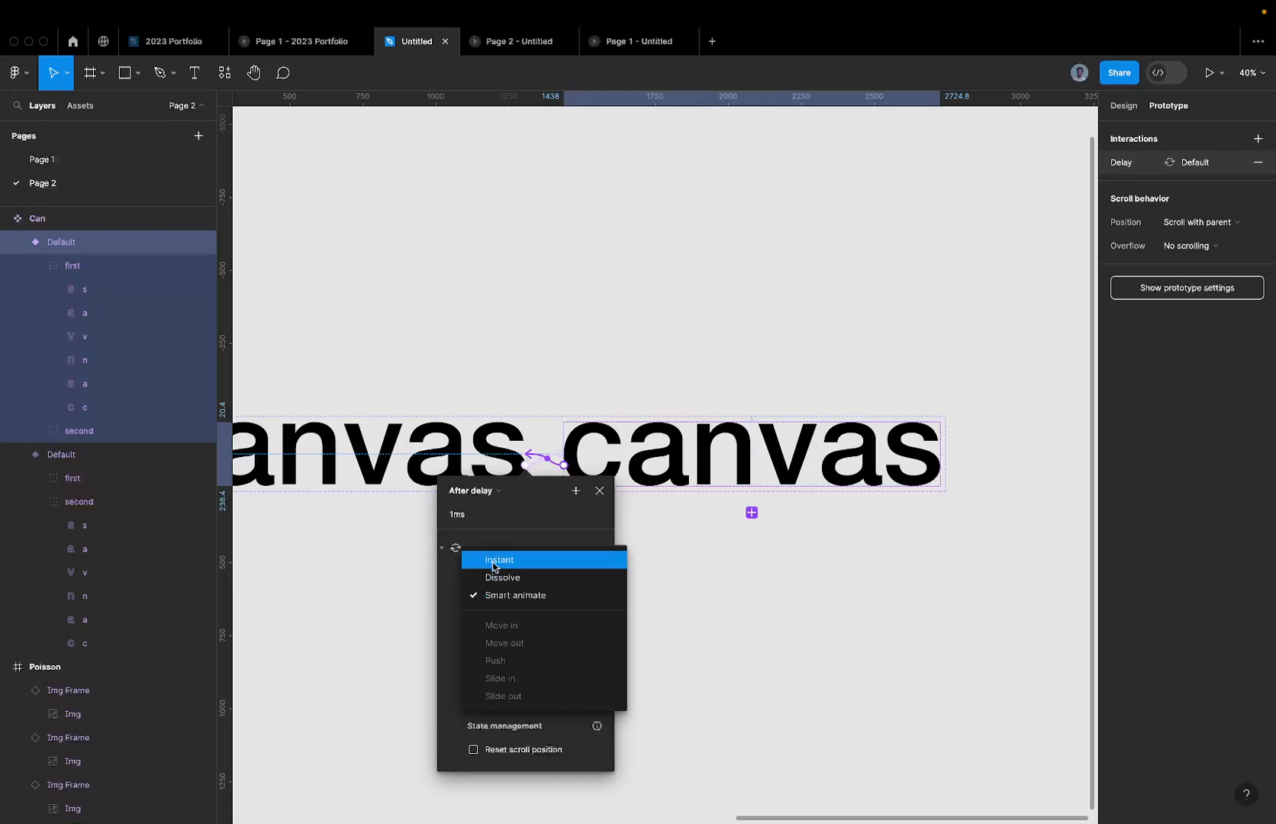
left_click(493, 562)
left_click(482, 596)
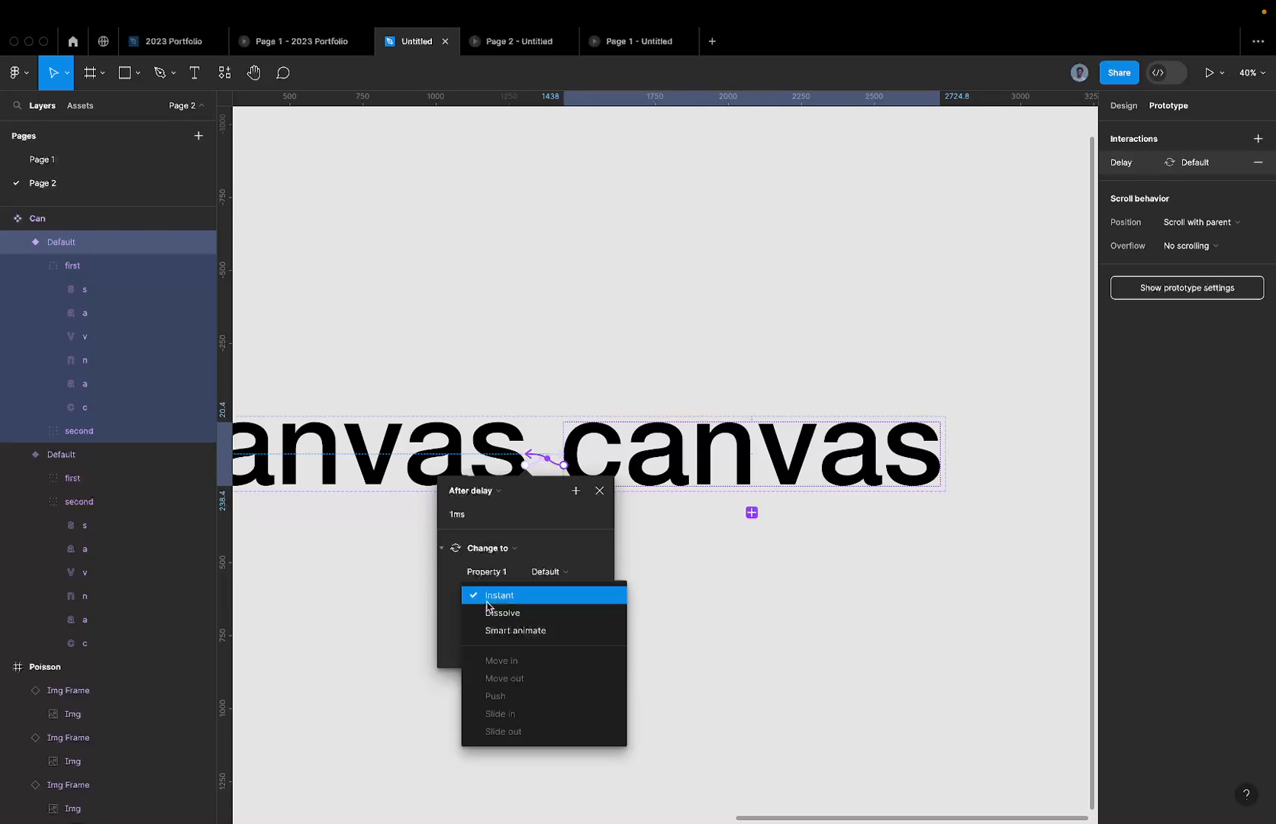
left_click(487, 602)
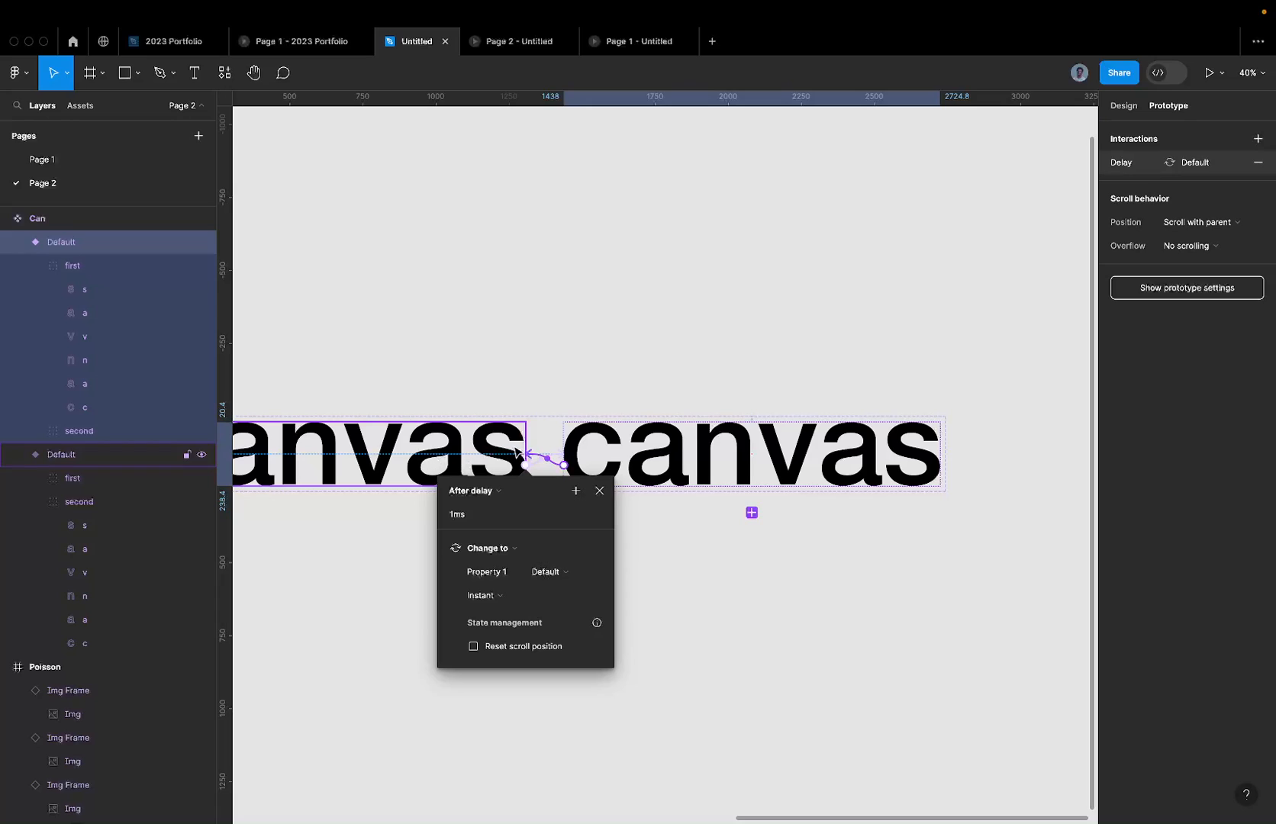
Step: Copy the first Can variant and paste an instance of it into the Poisson frame
scroll(516, 452, "left", 5)
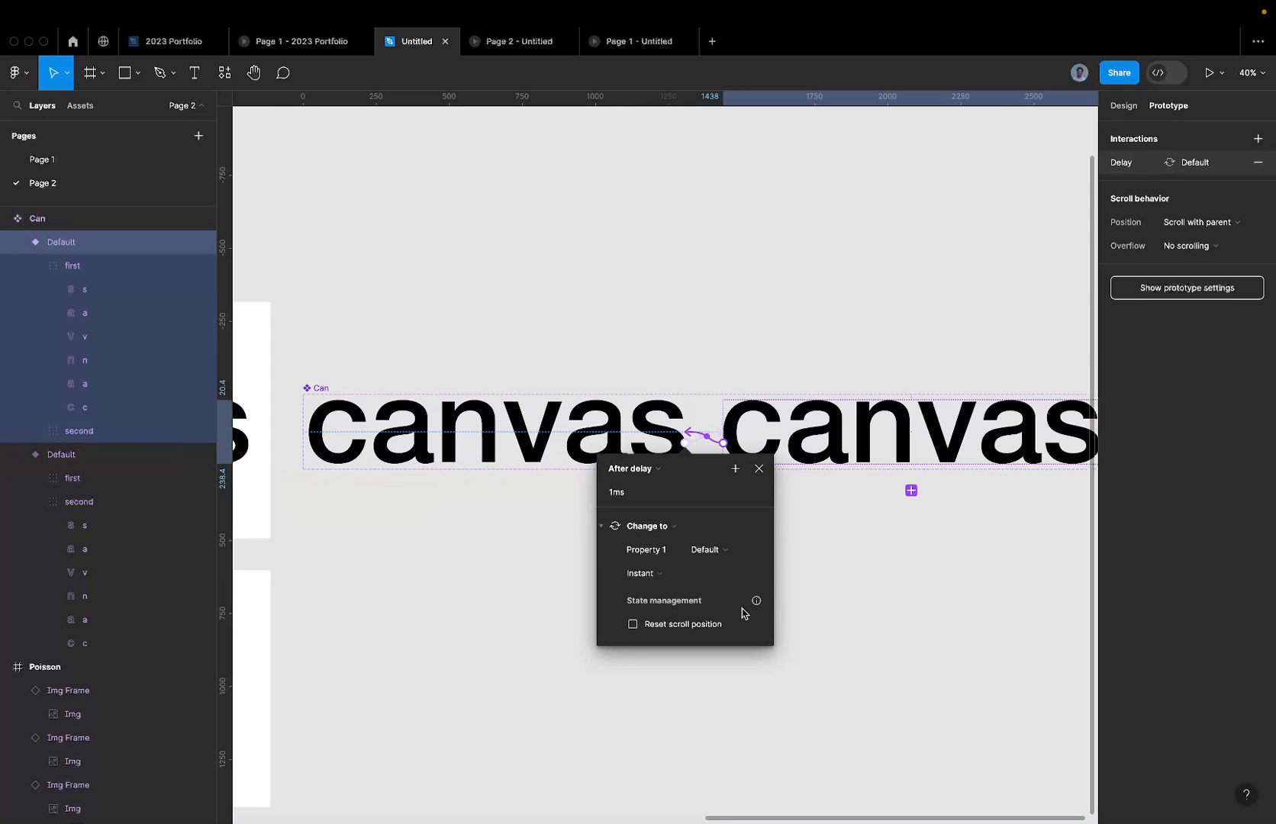
scroll(667, 527, "down", 5)
left_click(576, 440)
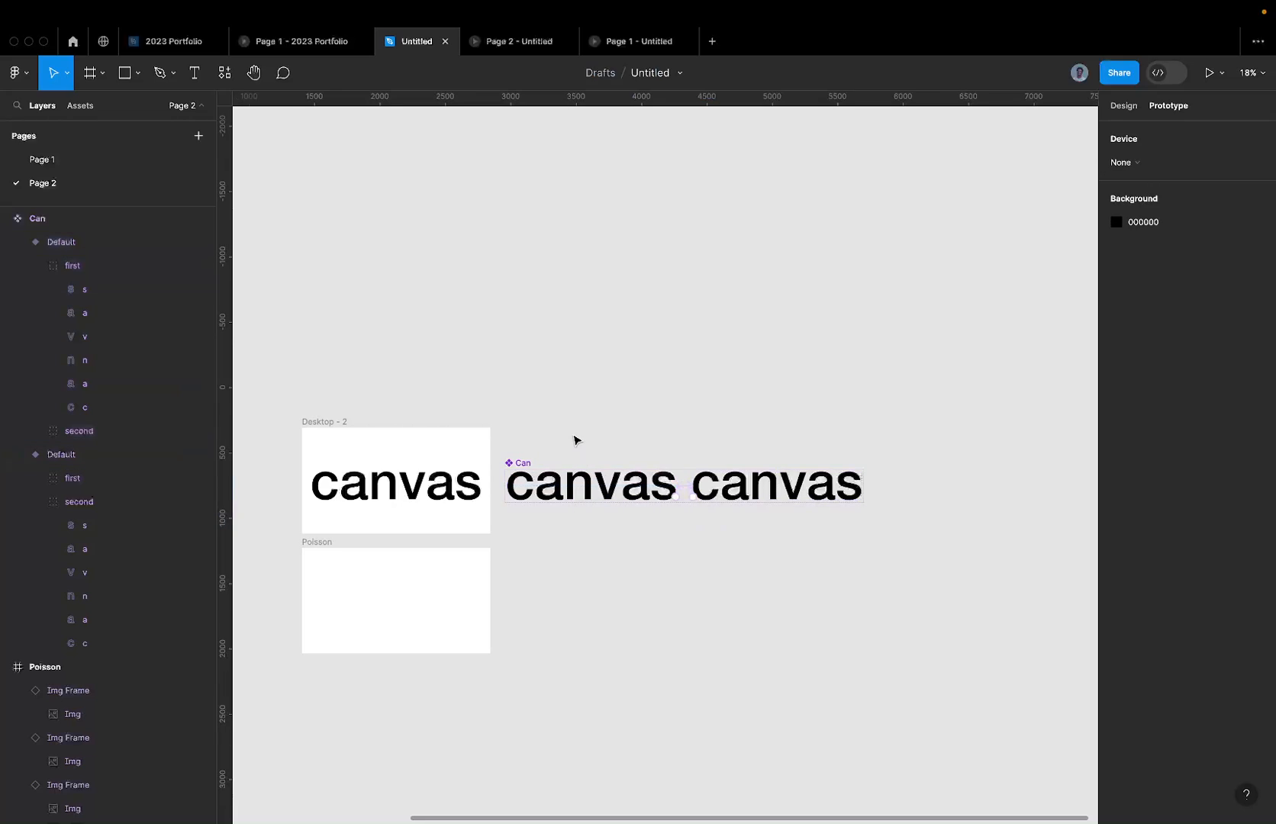
left_click(546, 482)
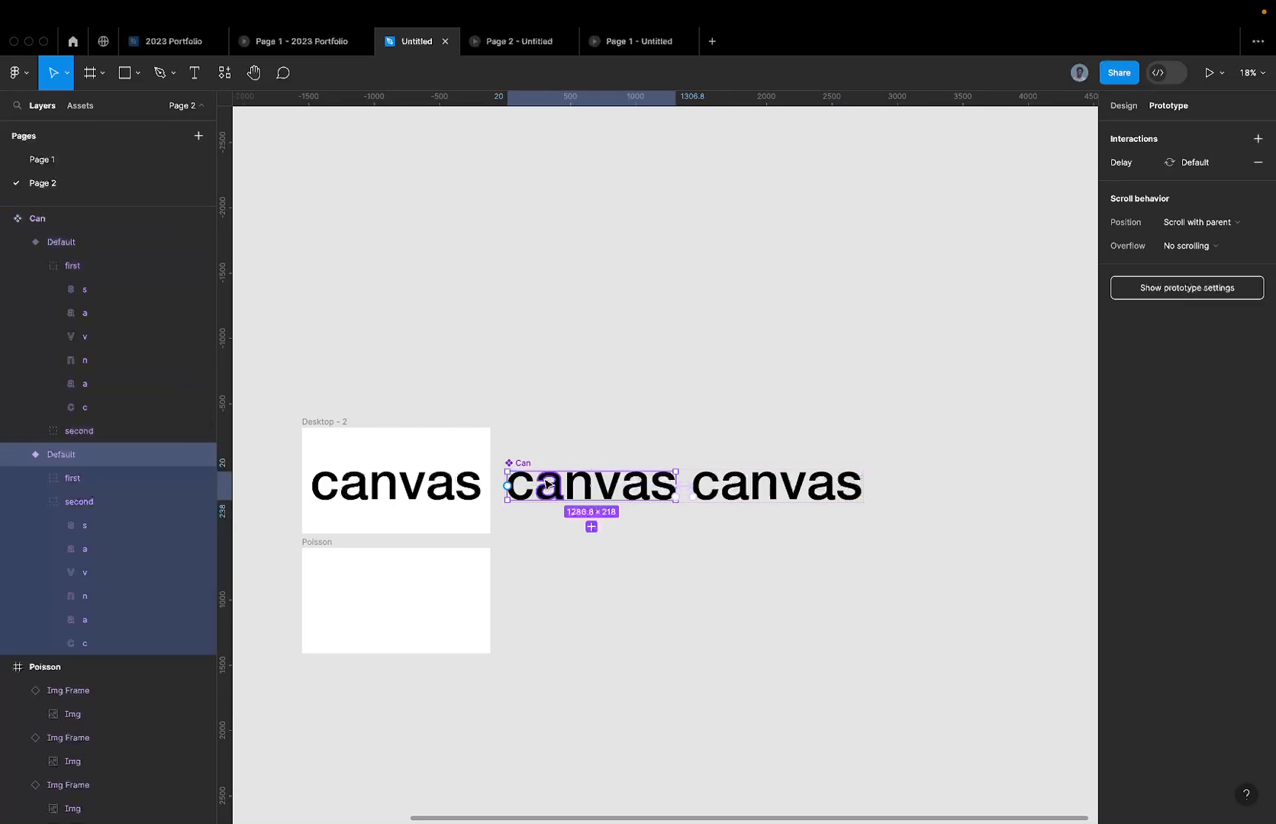
scroll(548, 484, "left", 1)
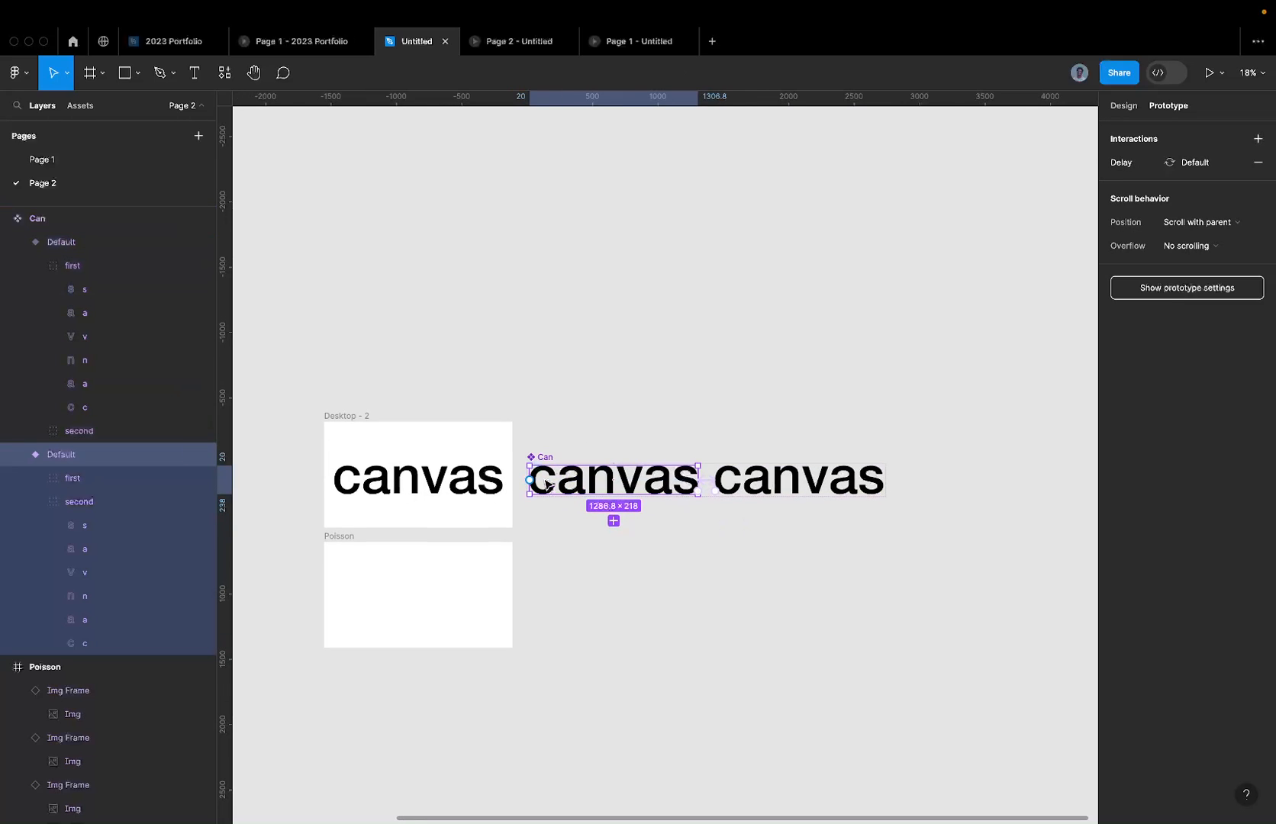
left_click(339, 537)
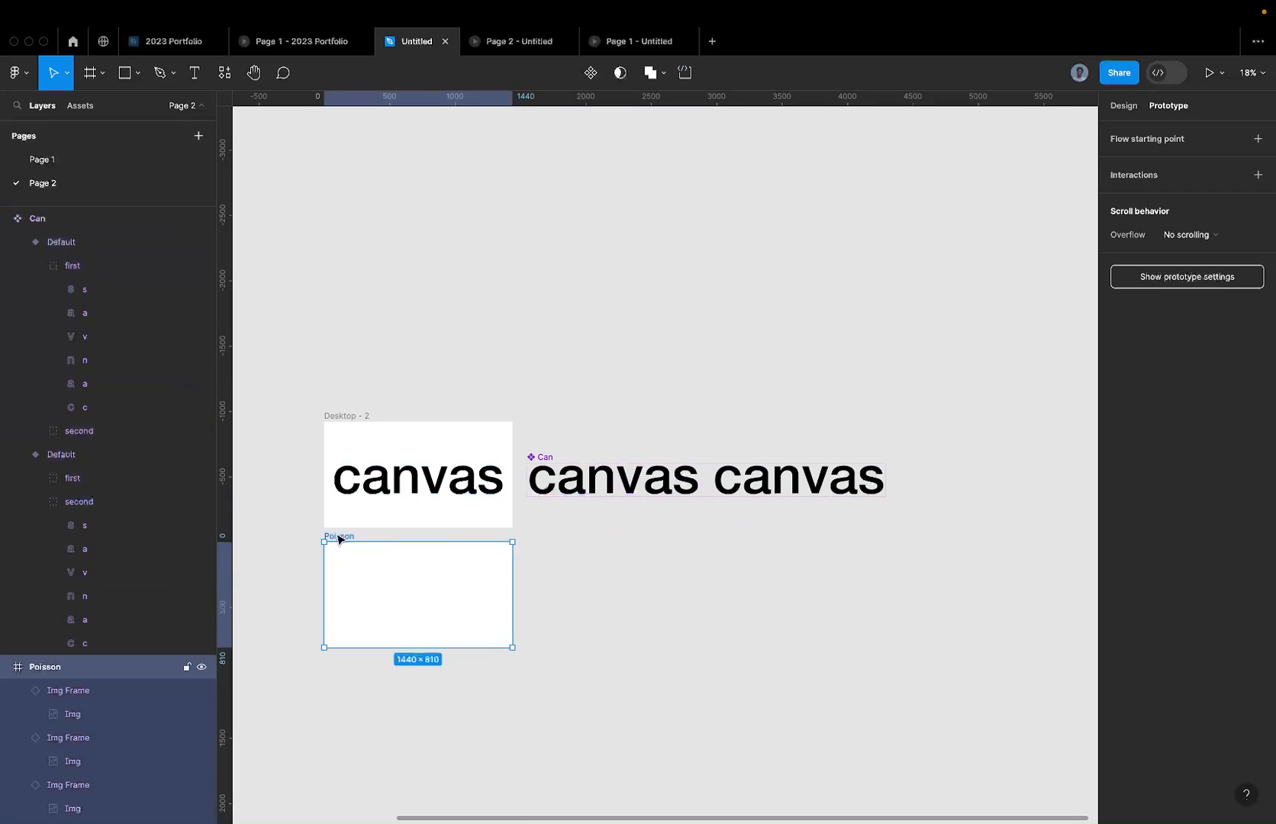
key("super+v")
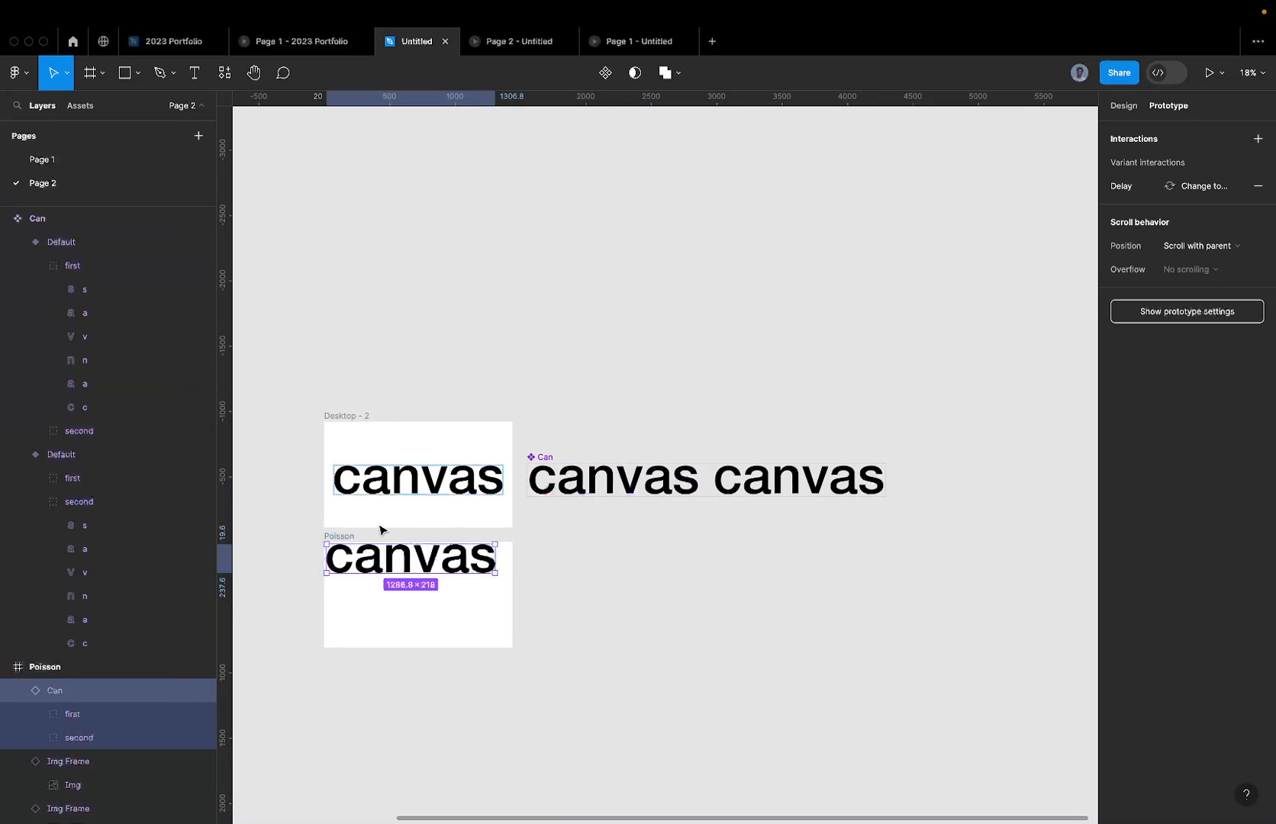
Step: Delete the Desktop - 2 frame above the Poisson frame
left_click(1124, 107)
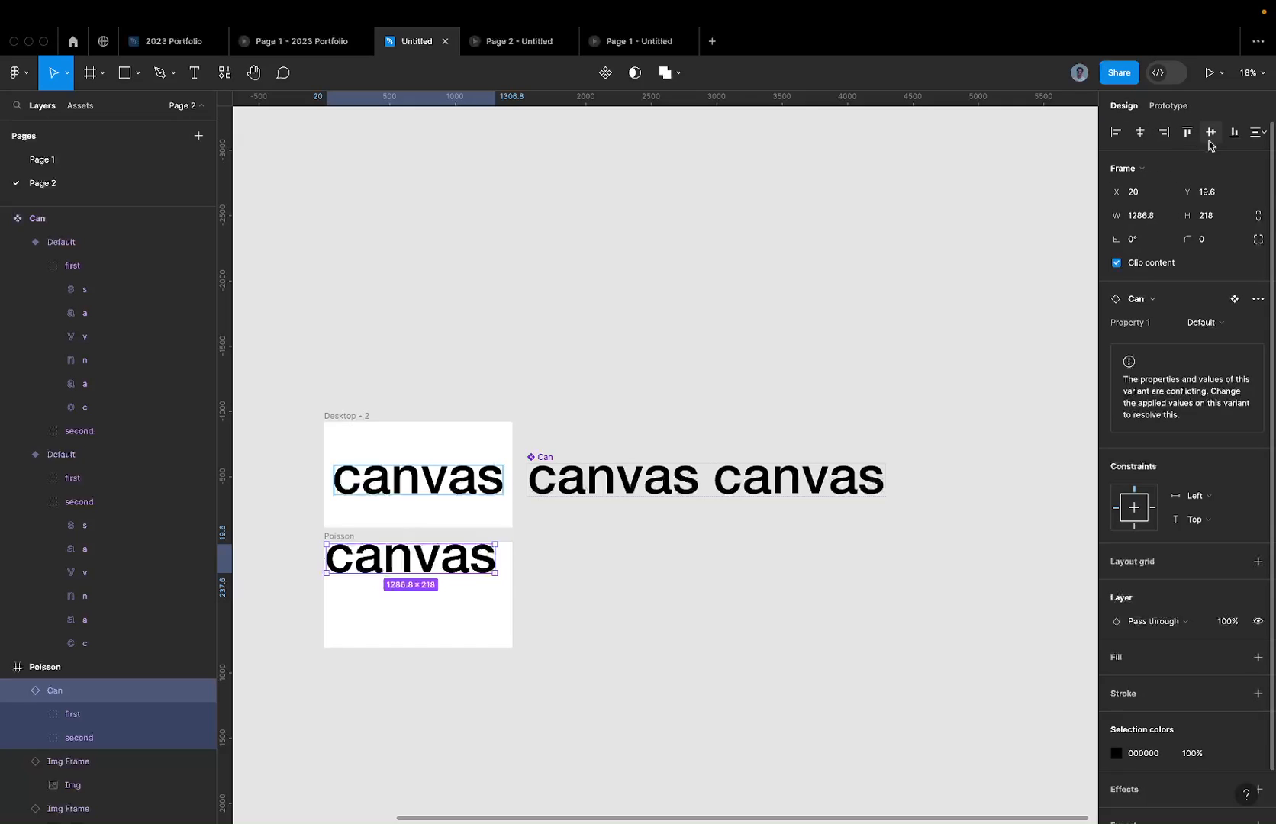
left_click(364, 416)
key("Delete")
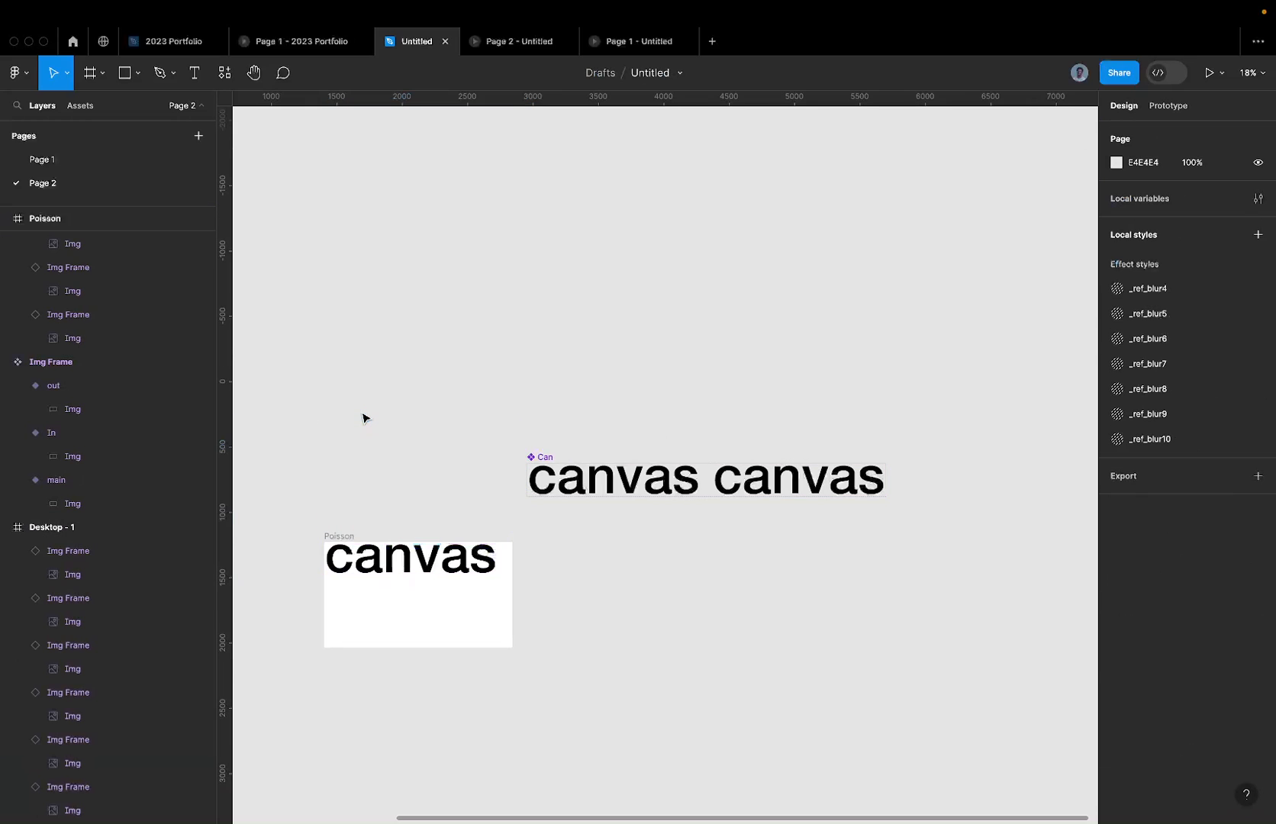
Step: Center the Can instance vertically and horizontally within the Poisson frame
scroll(361, 416, "left", 5)
scroll(362, 416, "down", 3)
left_click(492, 523)
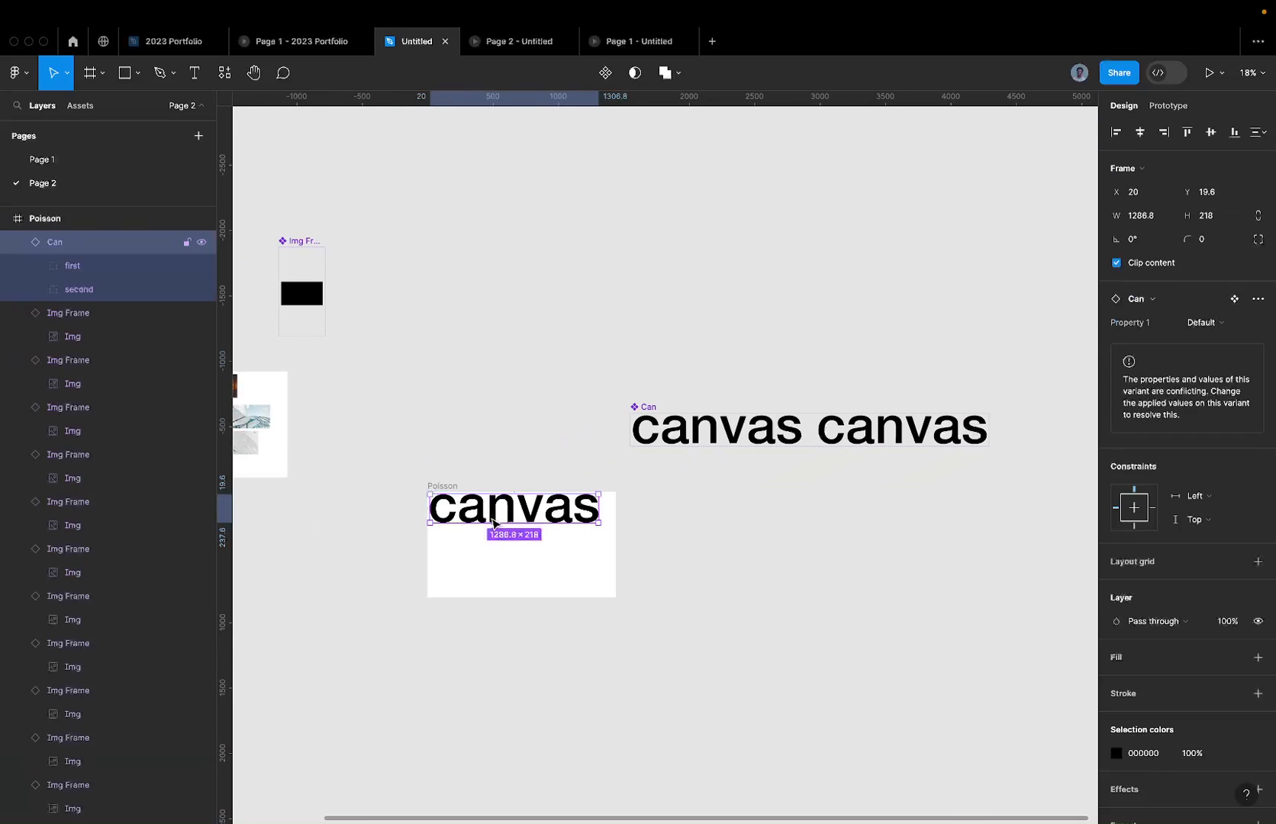
left_click(1210, 133)
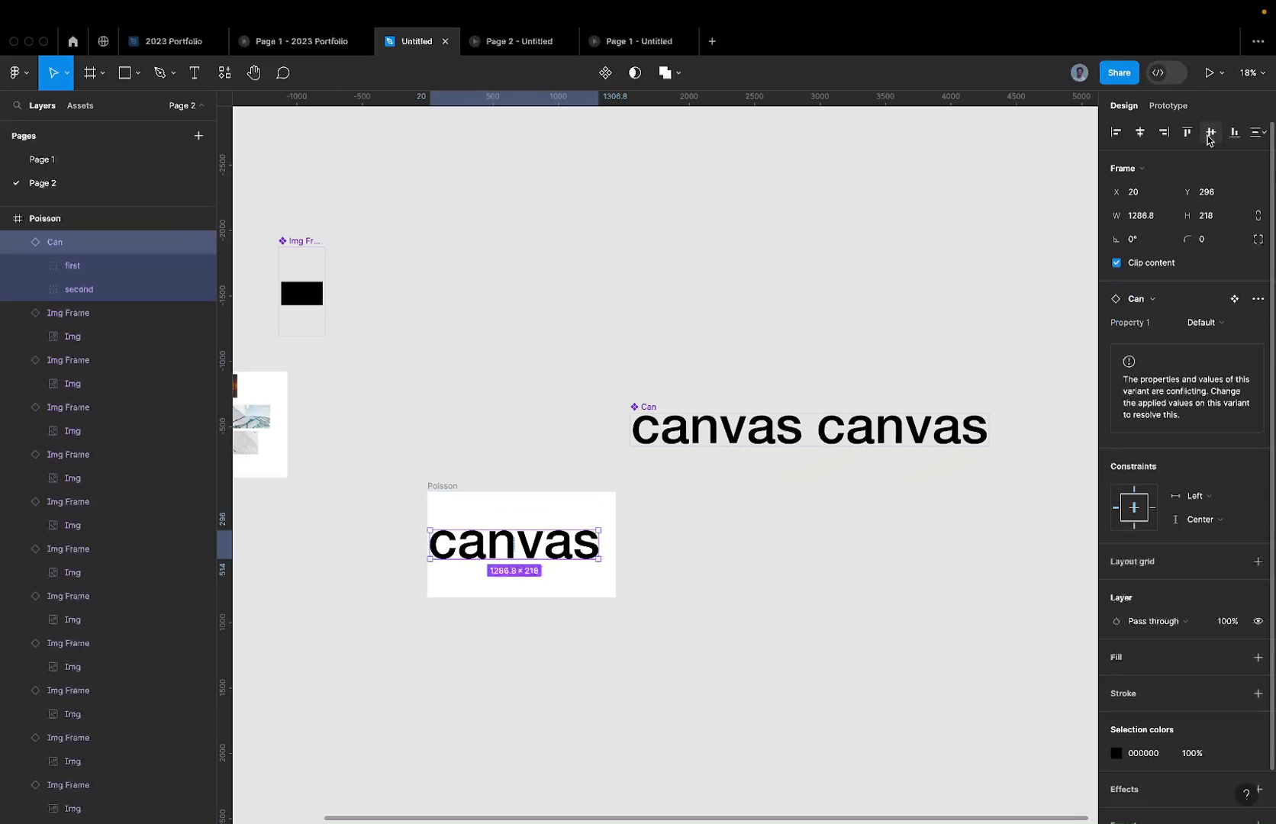
left_click(1137, 133)
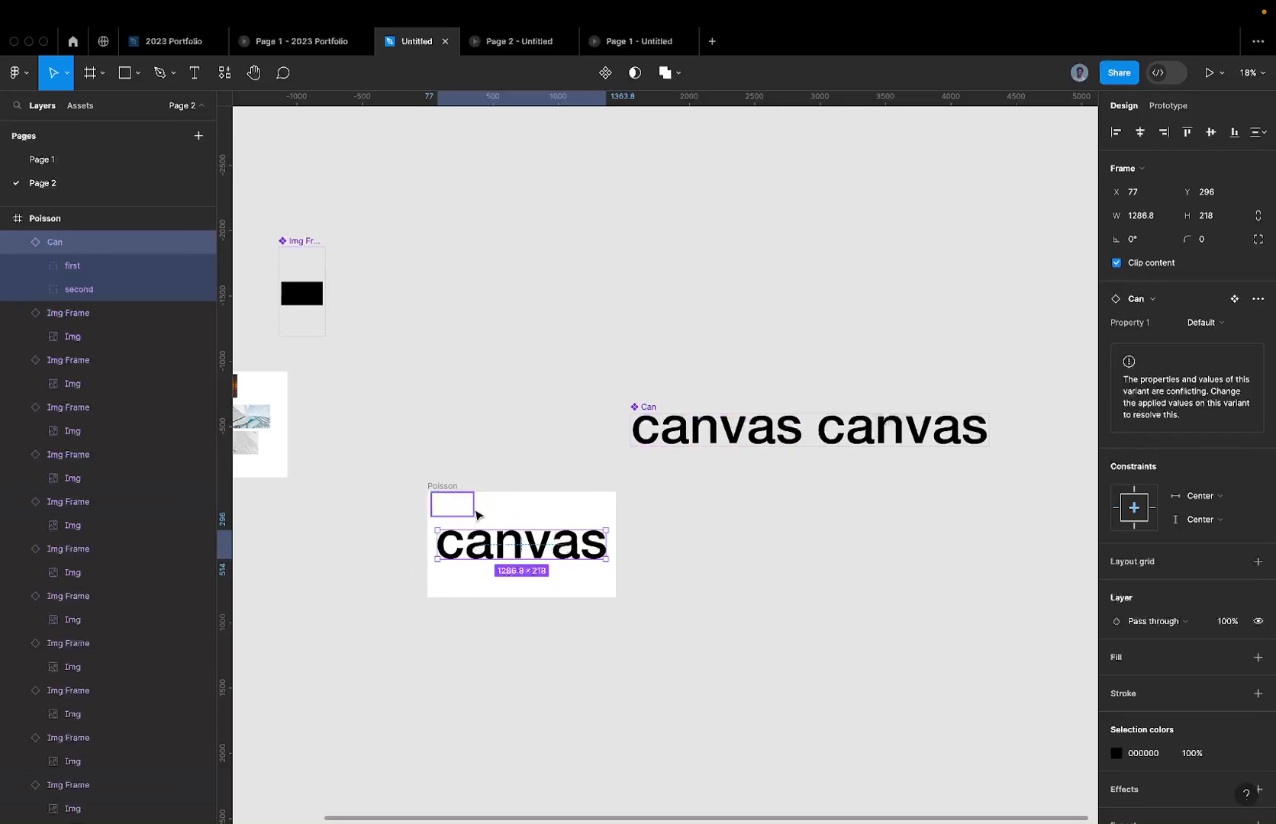
Step: Present the Poisson frame and compare its looping lettering and pointer-triggered images with the Page 1 prototype
left_click(448, 487)
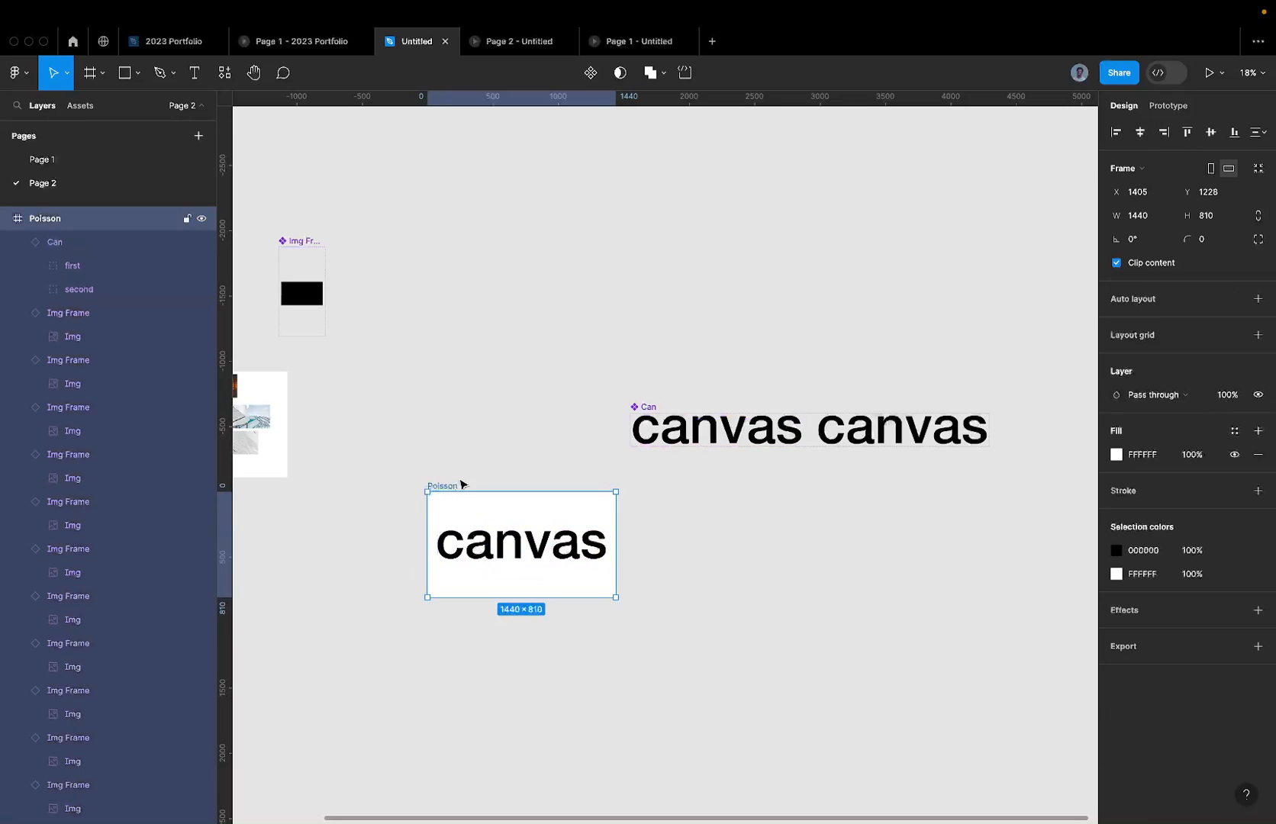
left_click(1210, 73)
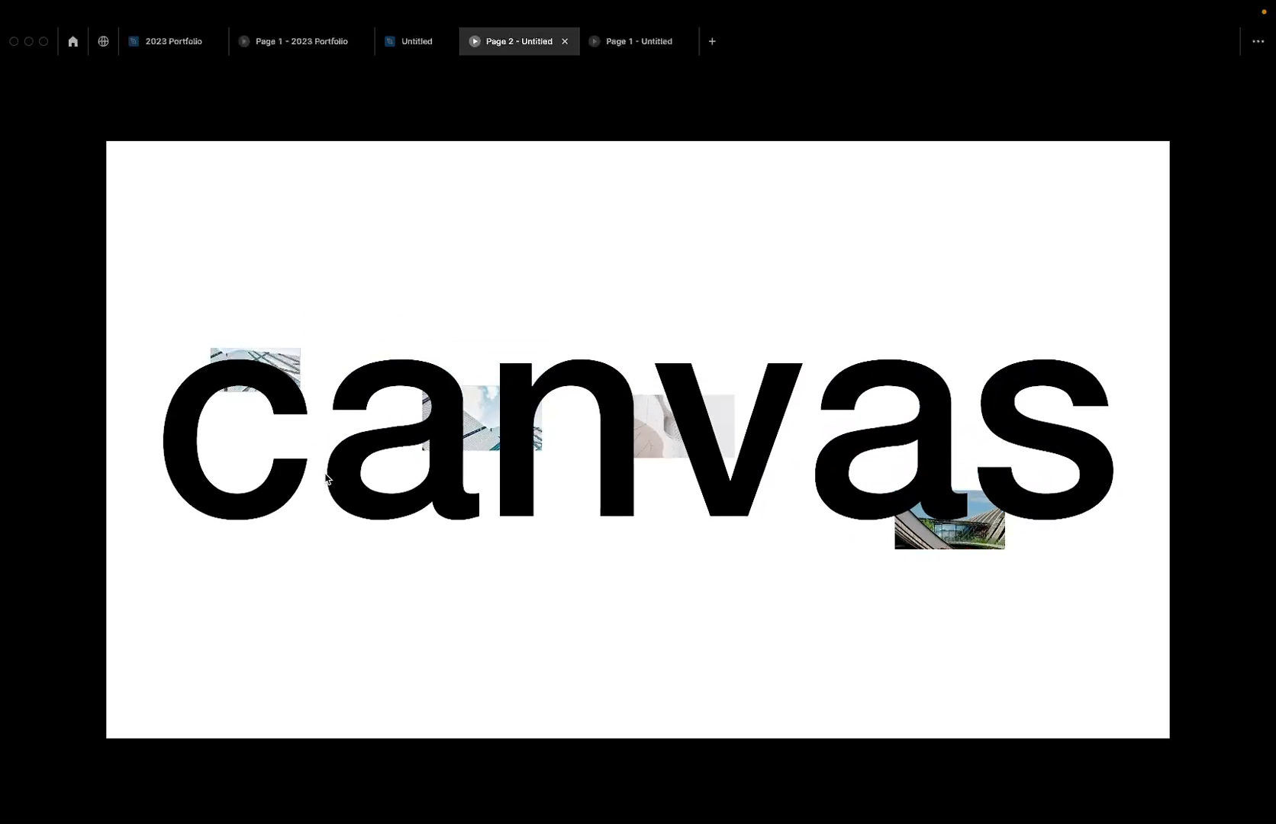
left_click(418, 47)
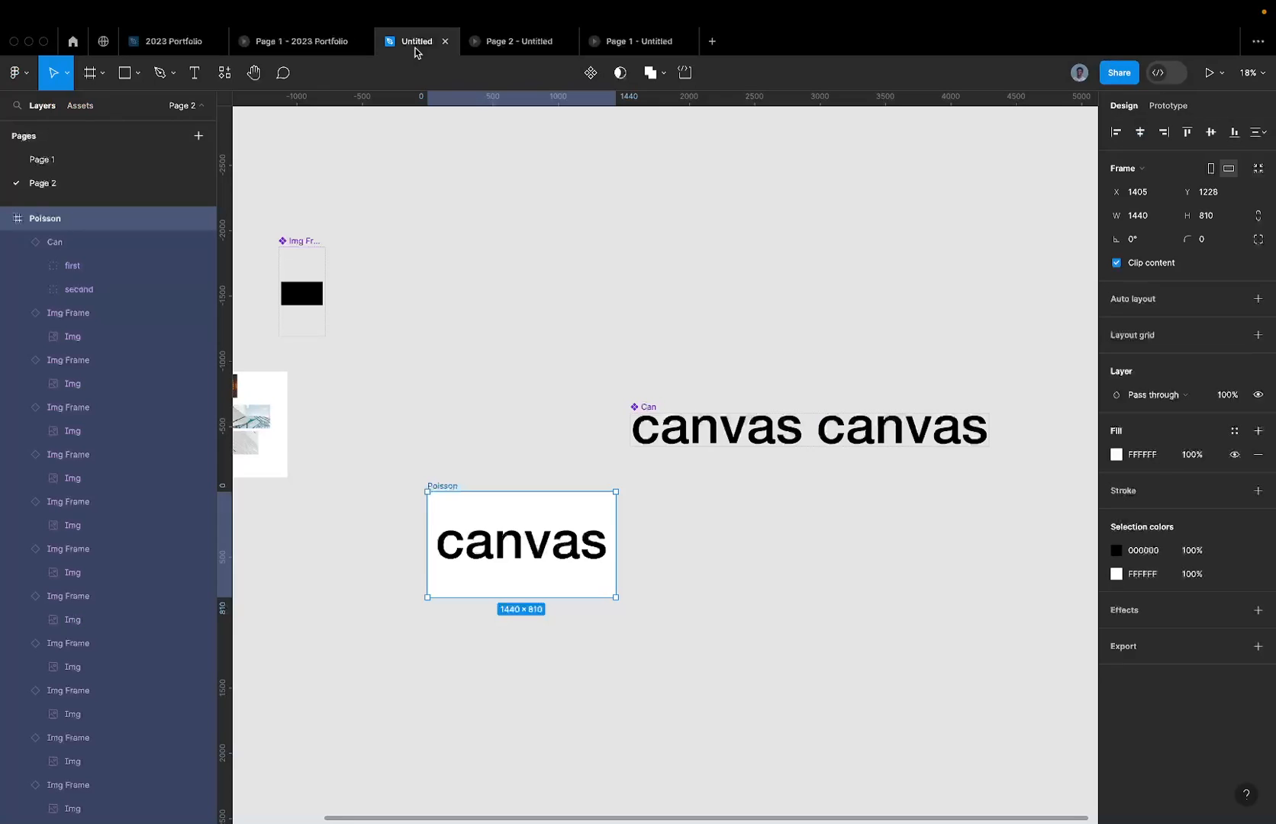
left_click(631, 44)
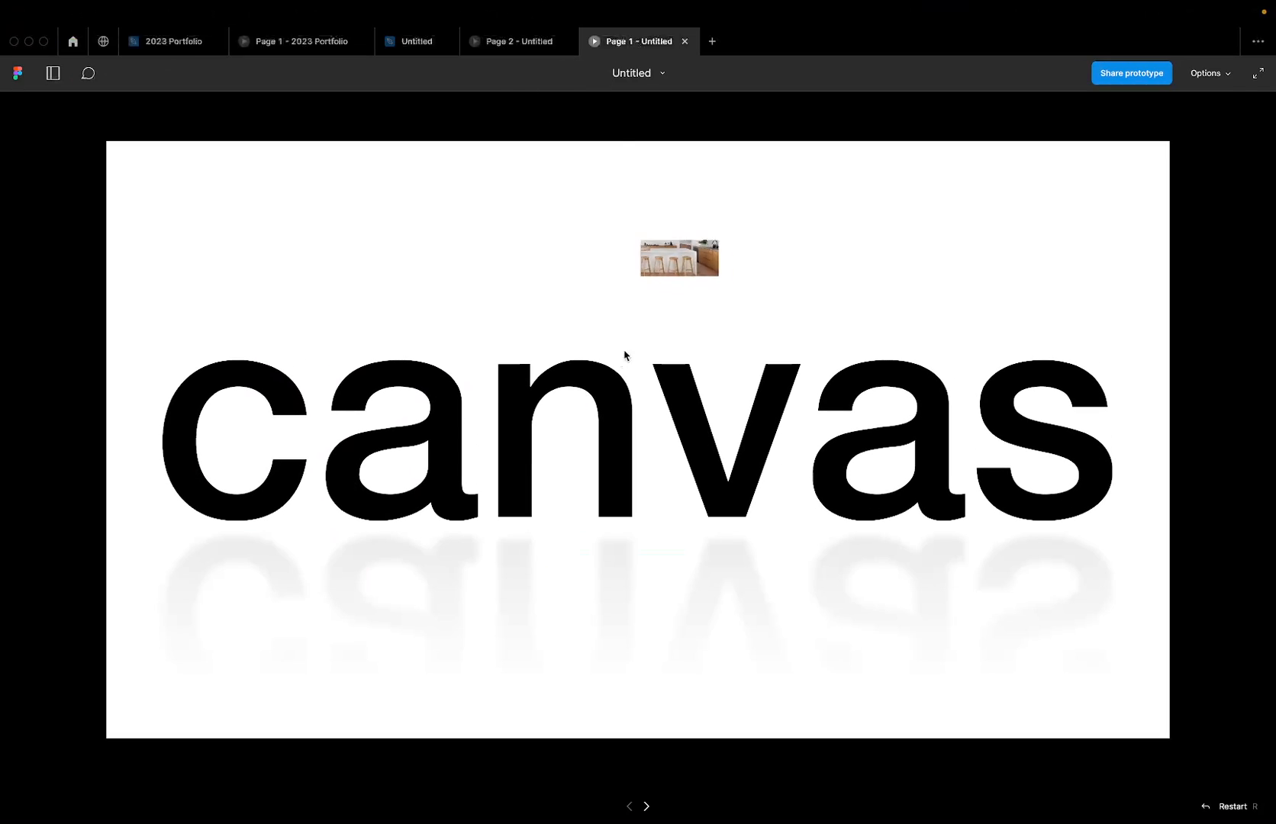
left_click(523, 44)
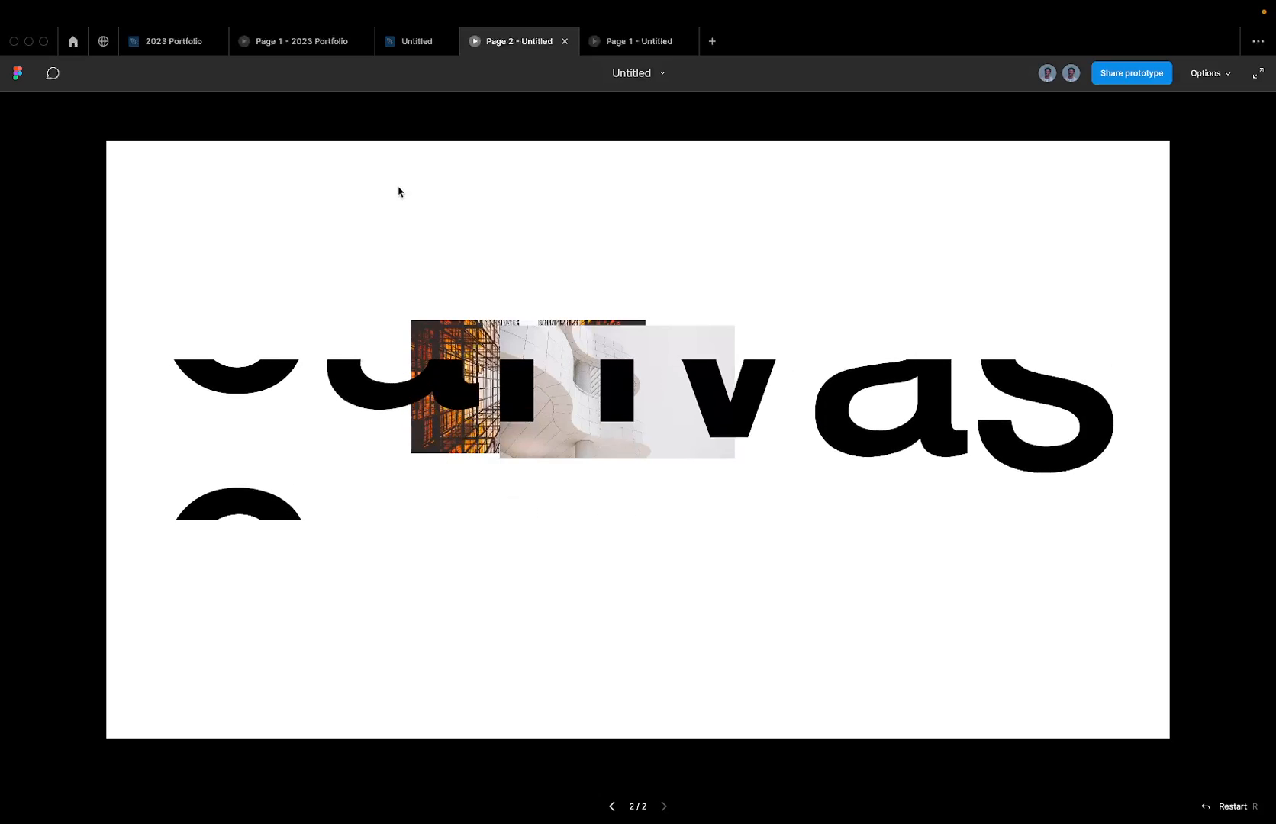
left_click(408, 44)
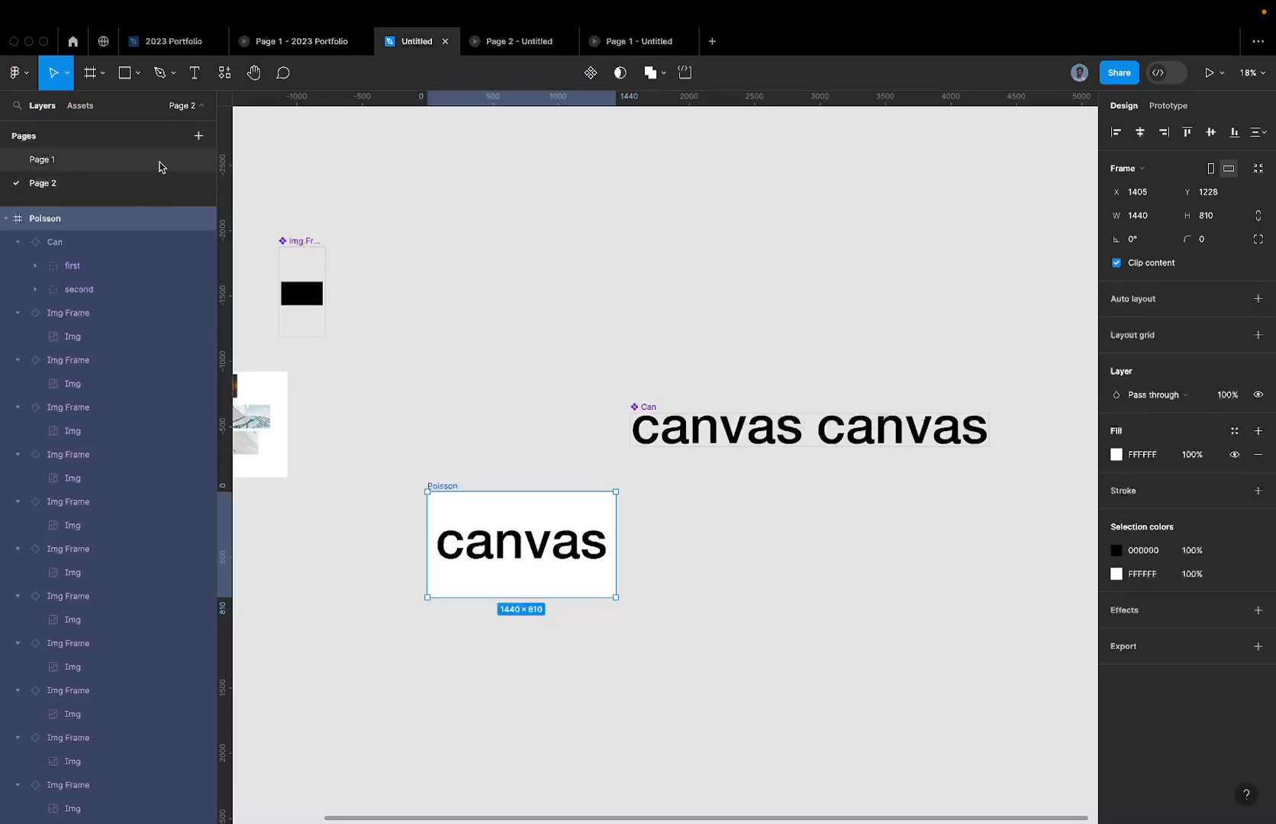
left_click(603, 41)
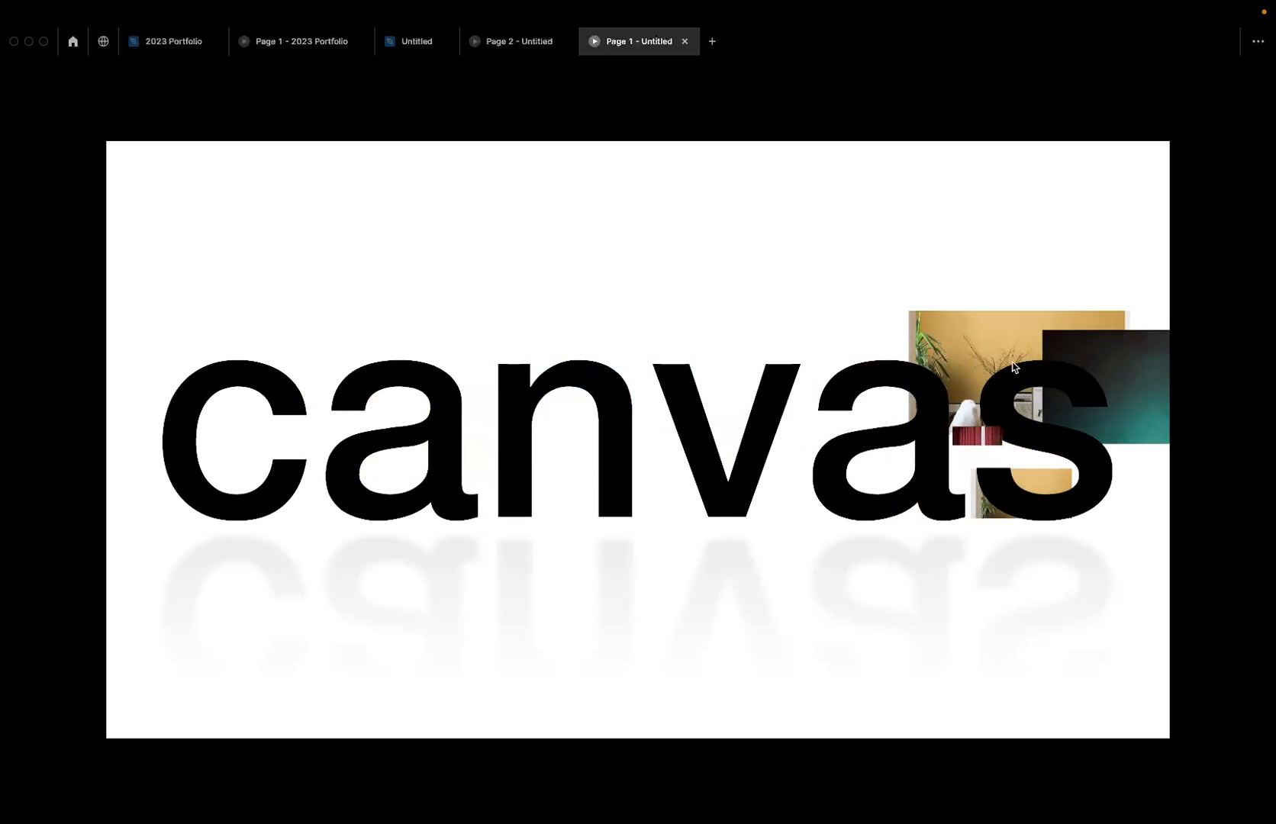
left_click(490, 46)
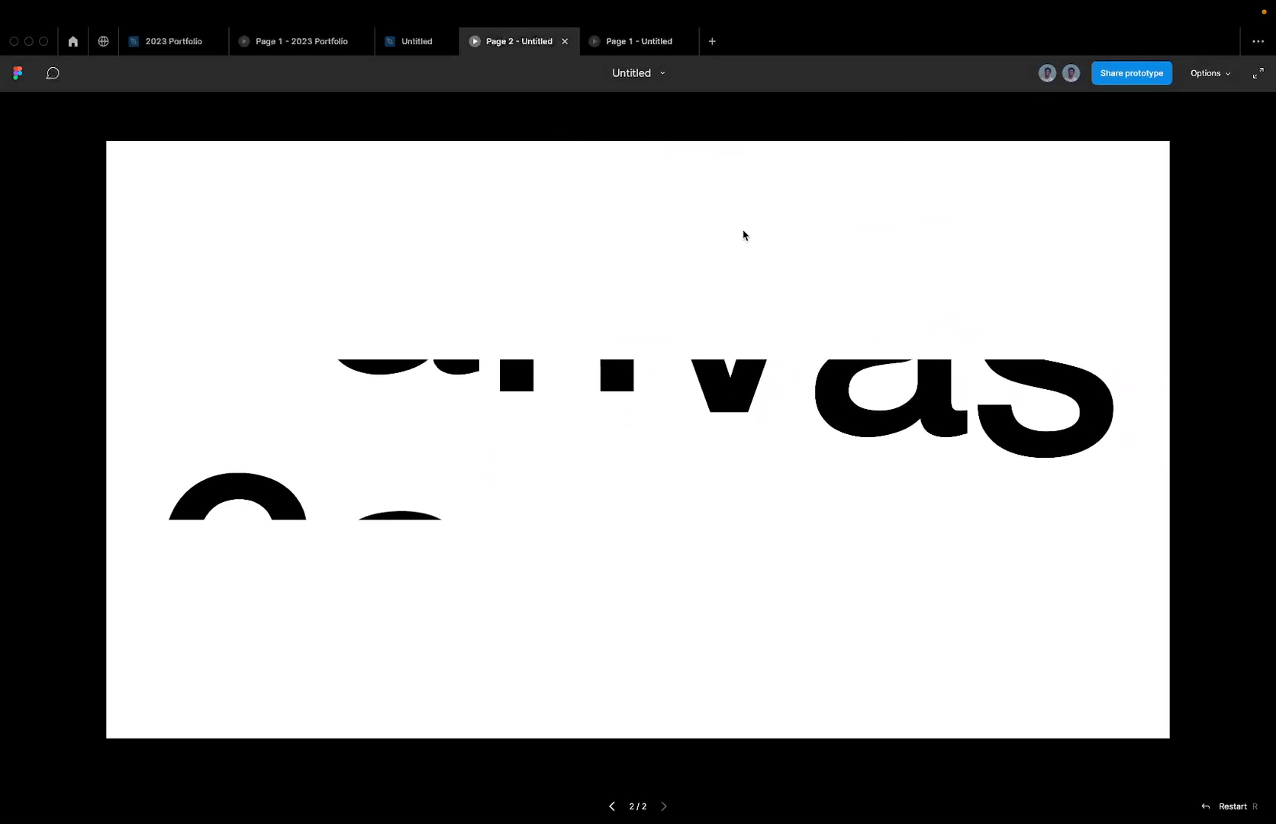
left_click(406, 51)
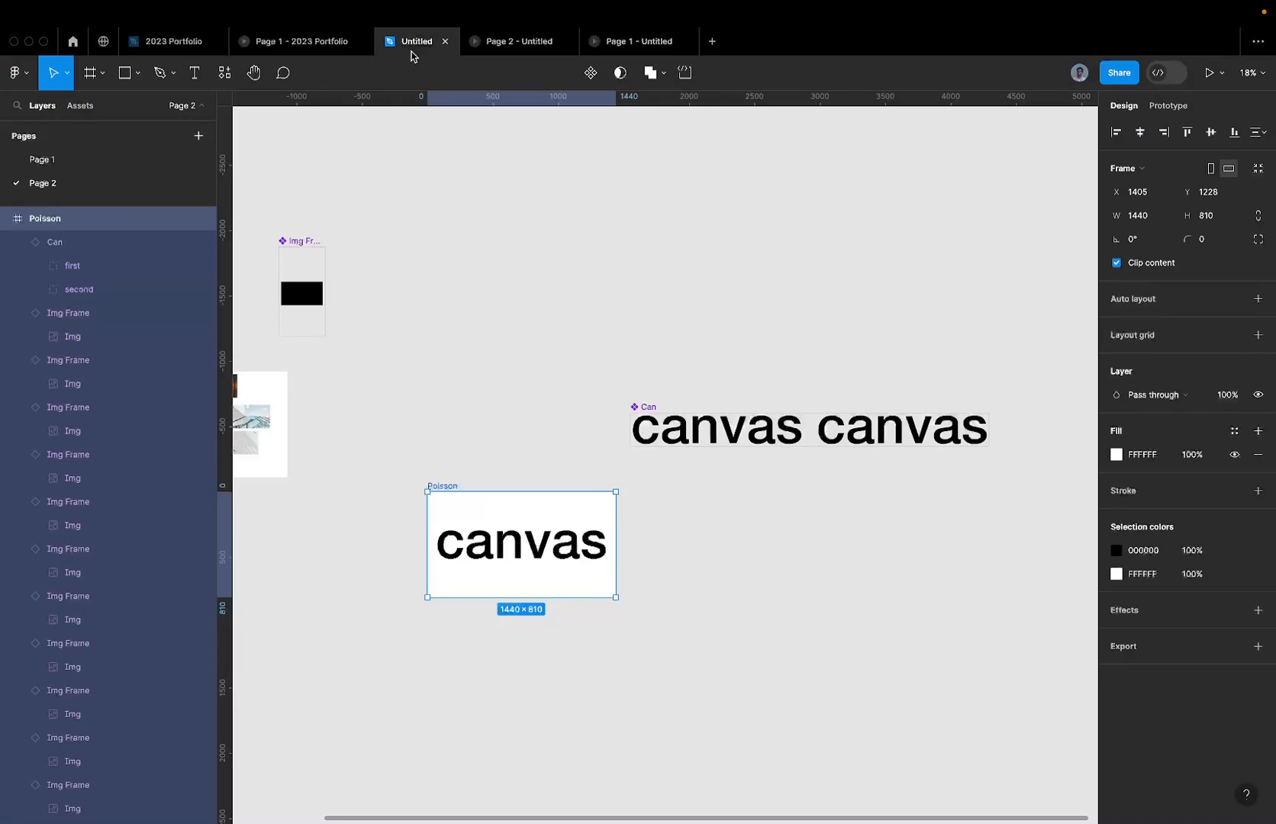
Step: Collapse the Can instance's layers in the Poisson frame and recheck the Page 1 and Page 2 prototype previews
left_click(513, 557)
left_click(18, 242)
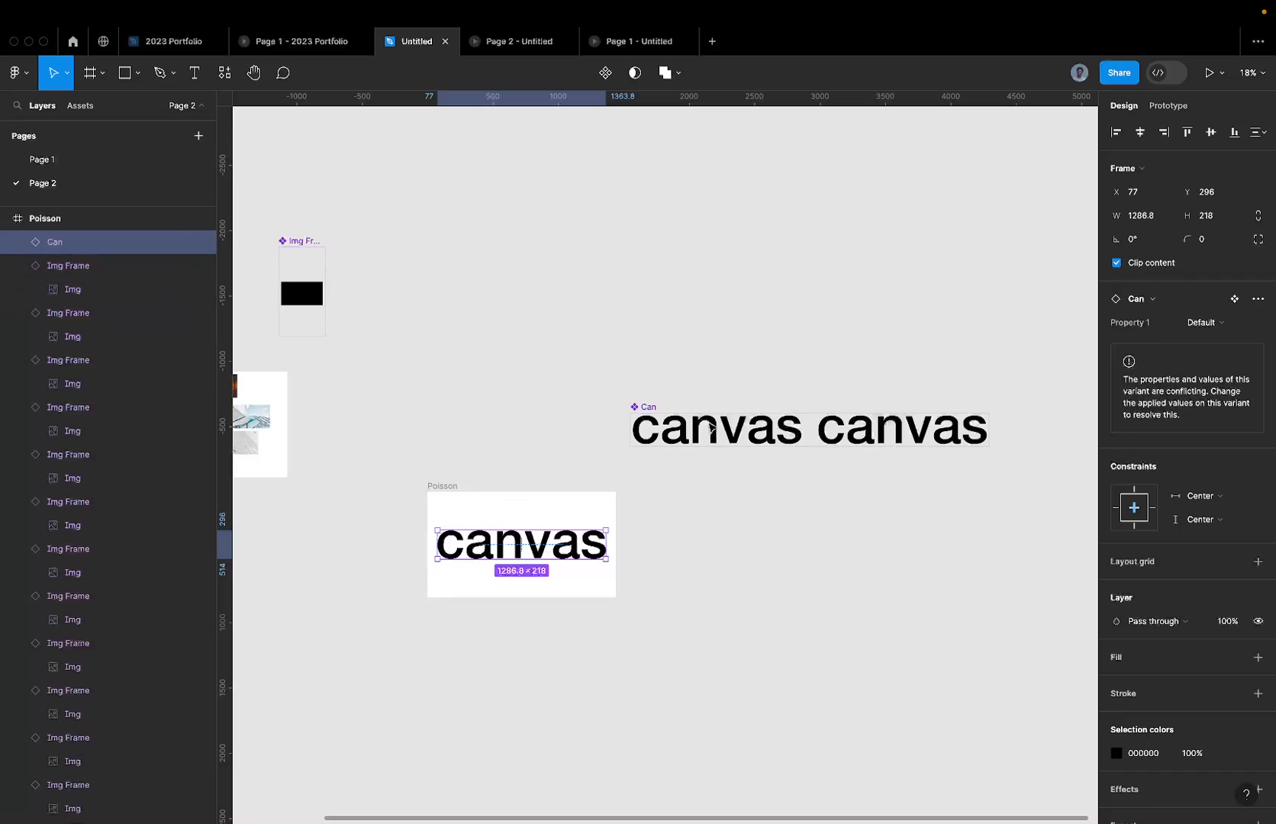
left_click(604, 46)
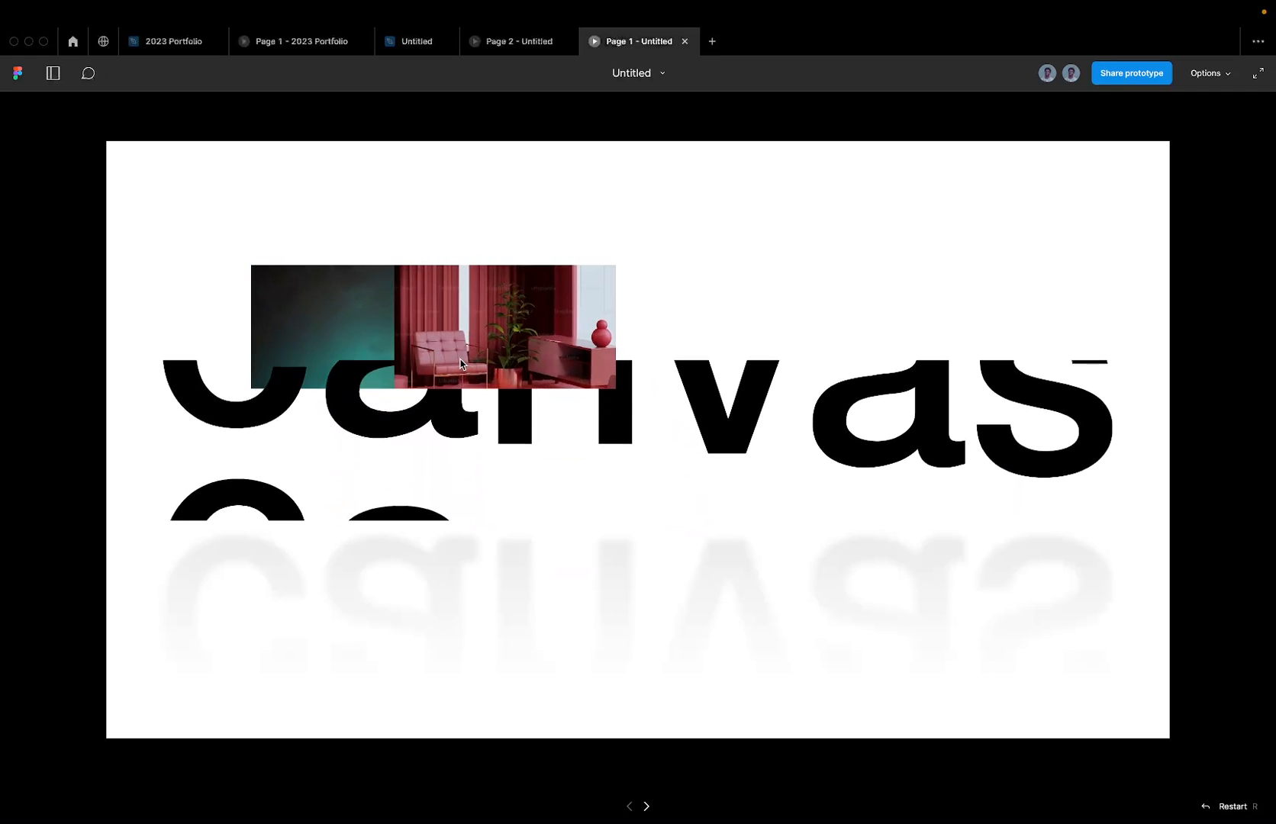
left_click(494, 47)
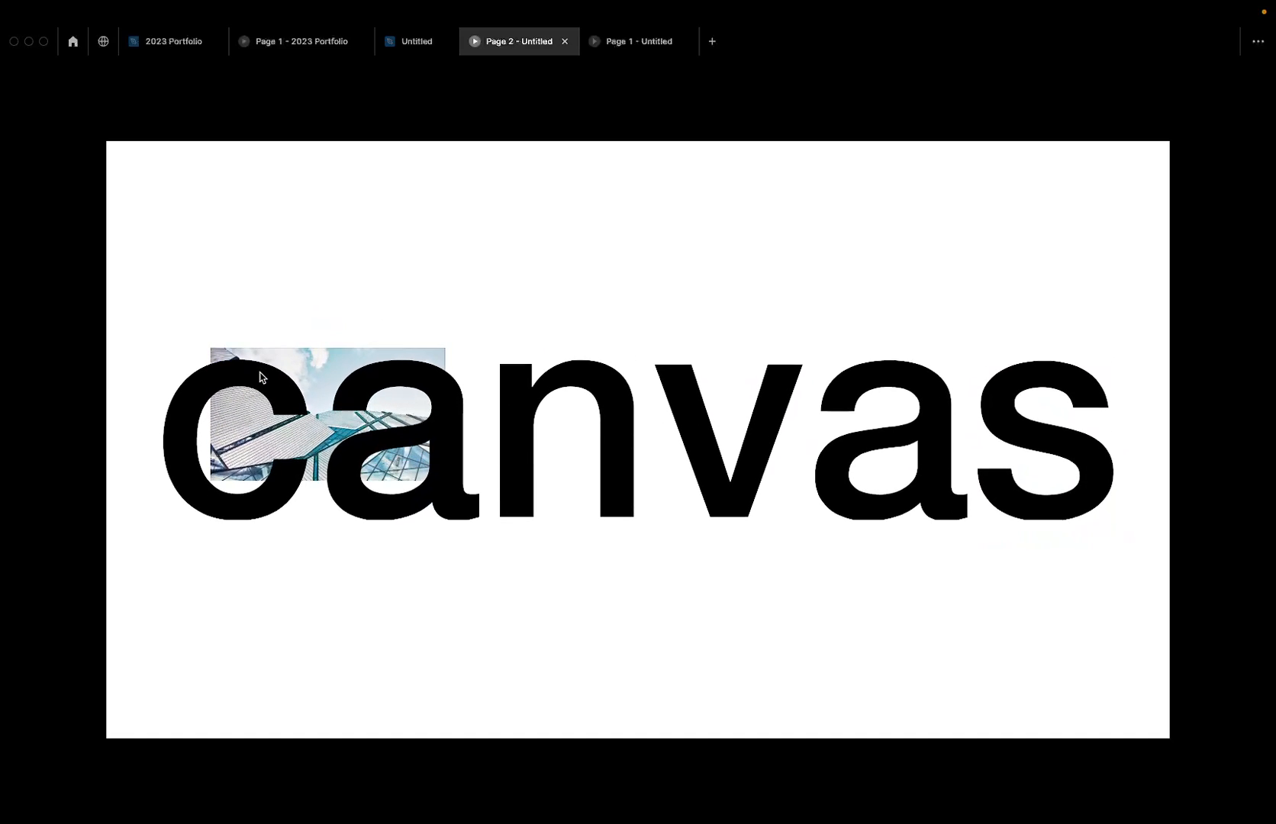
left_click(398, 42)
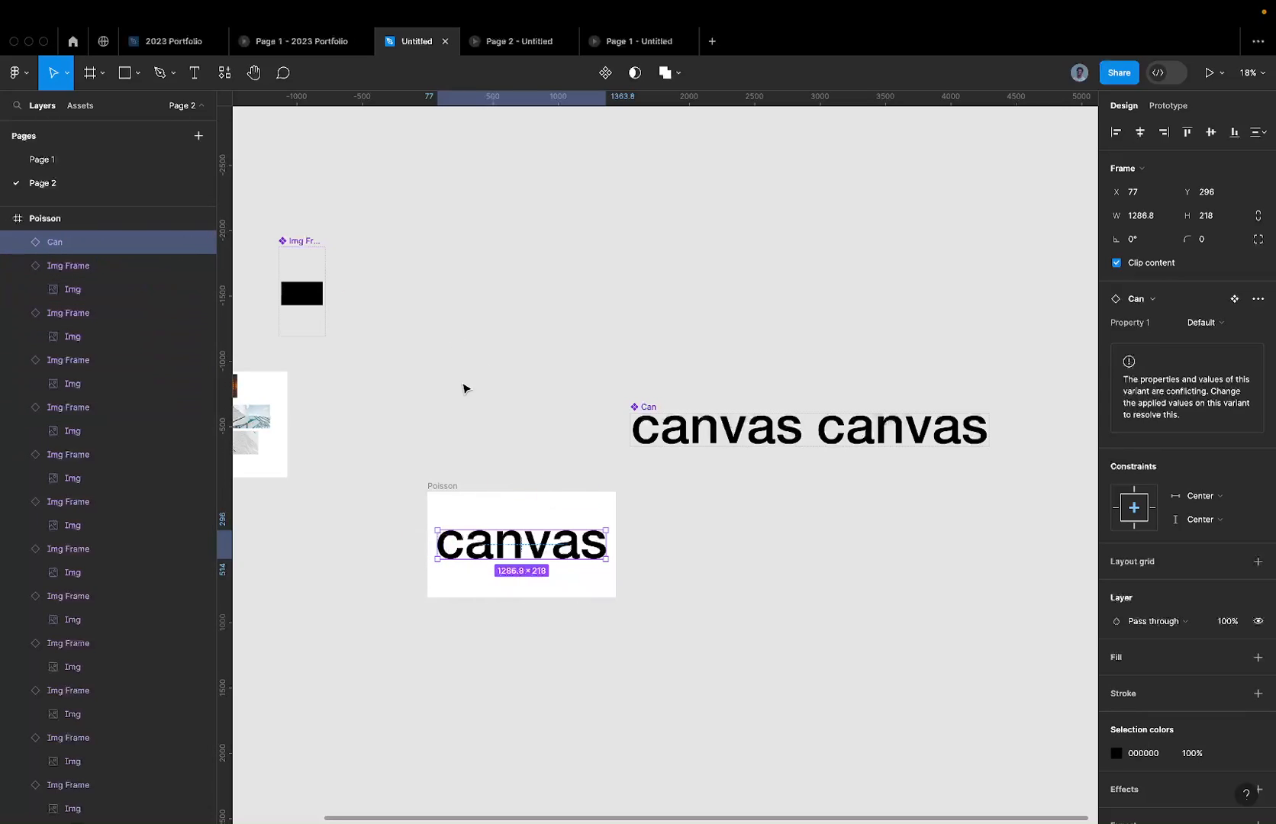
key("super+bracketleft")
key("super+bracketleft")
key("super+bracketleft")
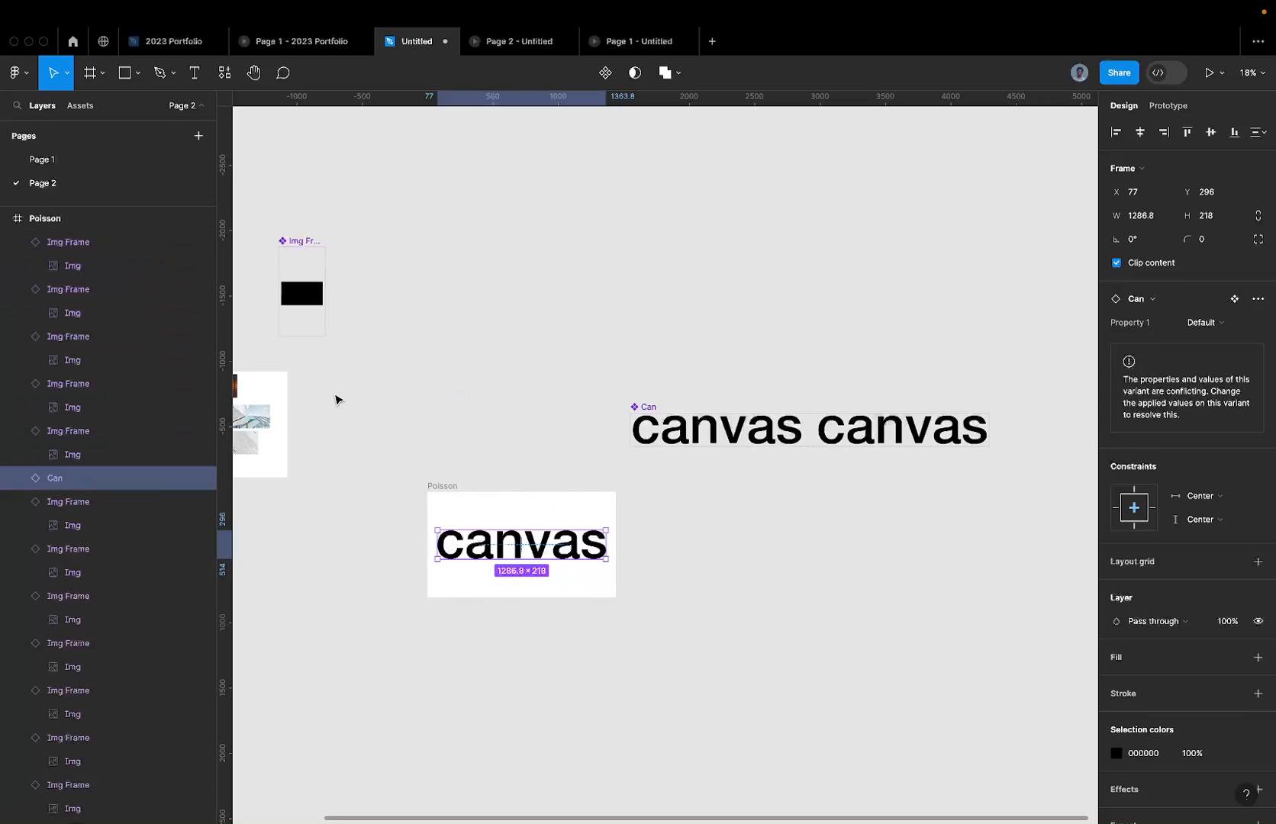
key("super+bracketright")
key("super+bracketright")
key("super+bracketright")
key("super+bracketright")
left_click(76, 216)
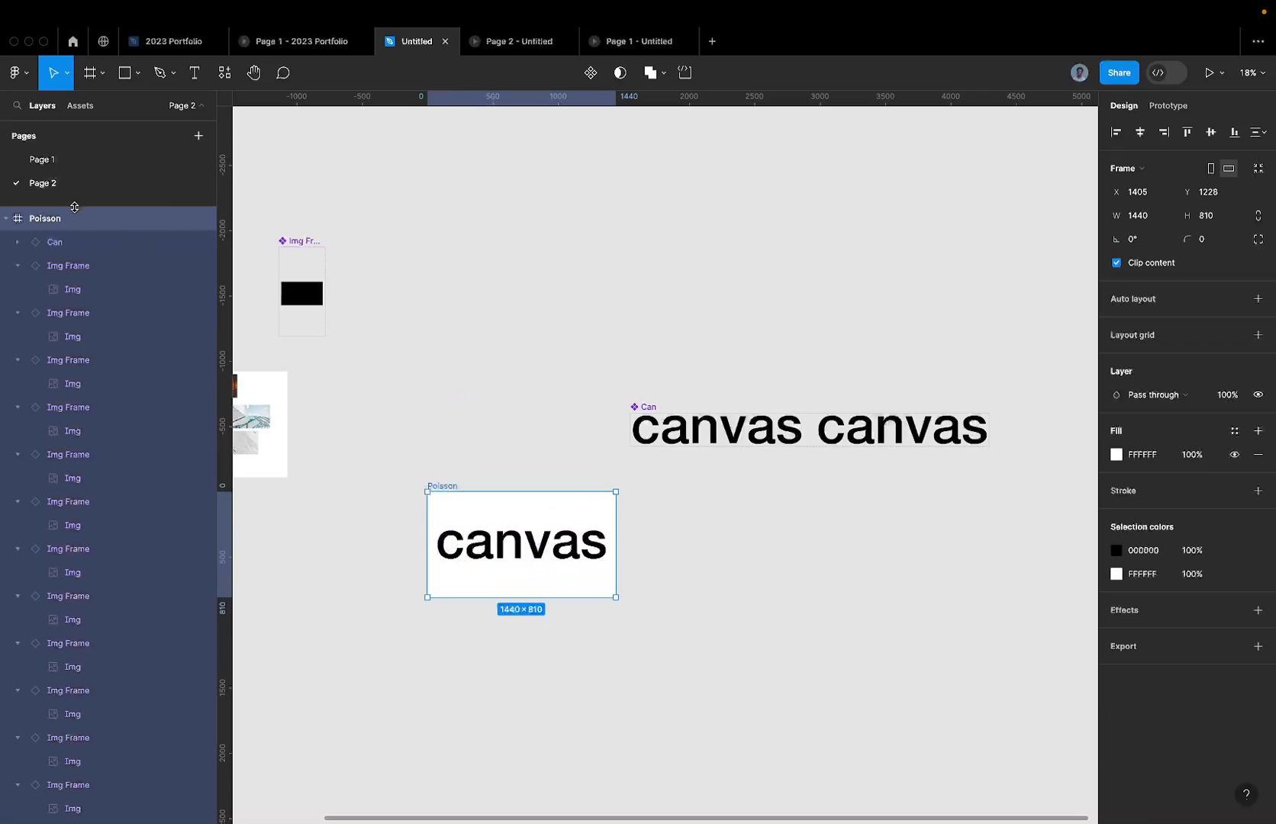
Step: Restack the Can instance in the Poisson frame so it sits directly beneath the two topmost Img Frame instances
left_click(76, 246)
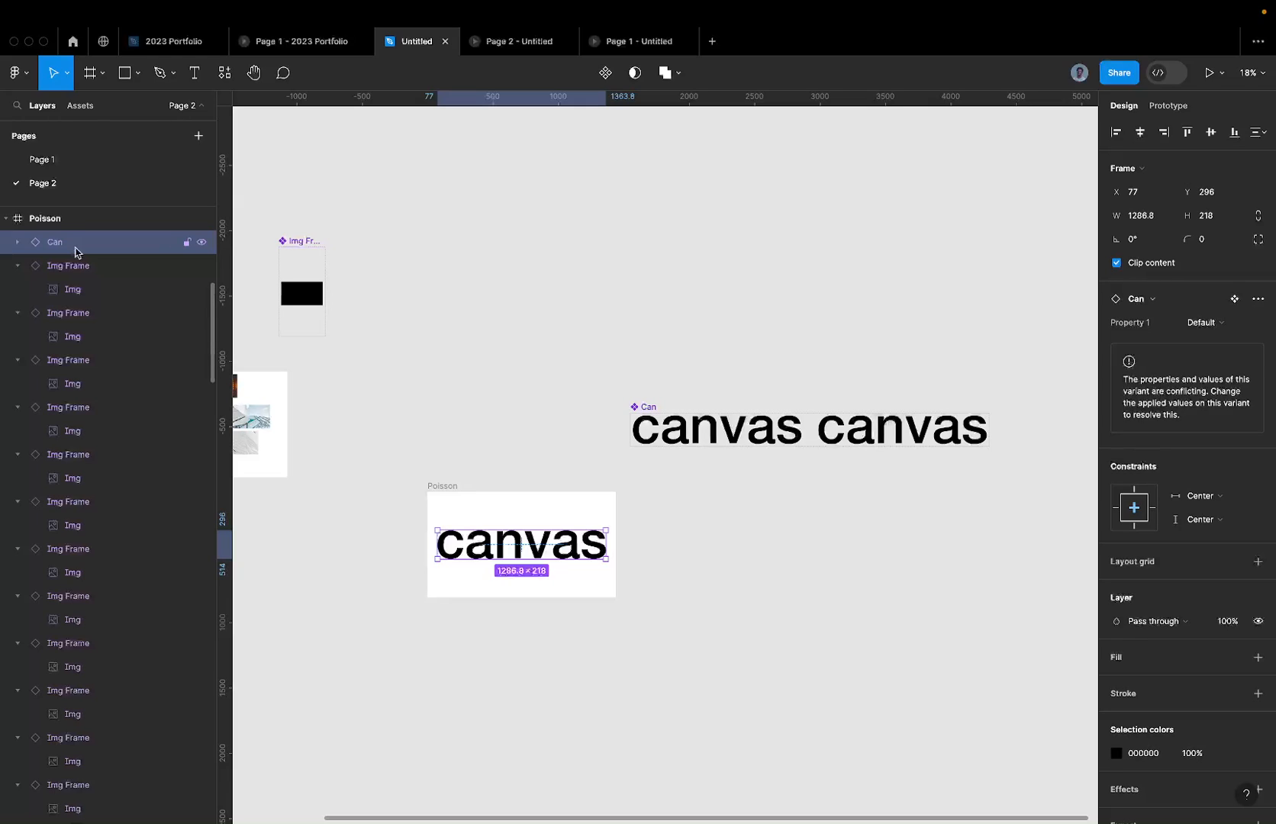
key("super+bracketleft")
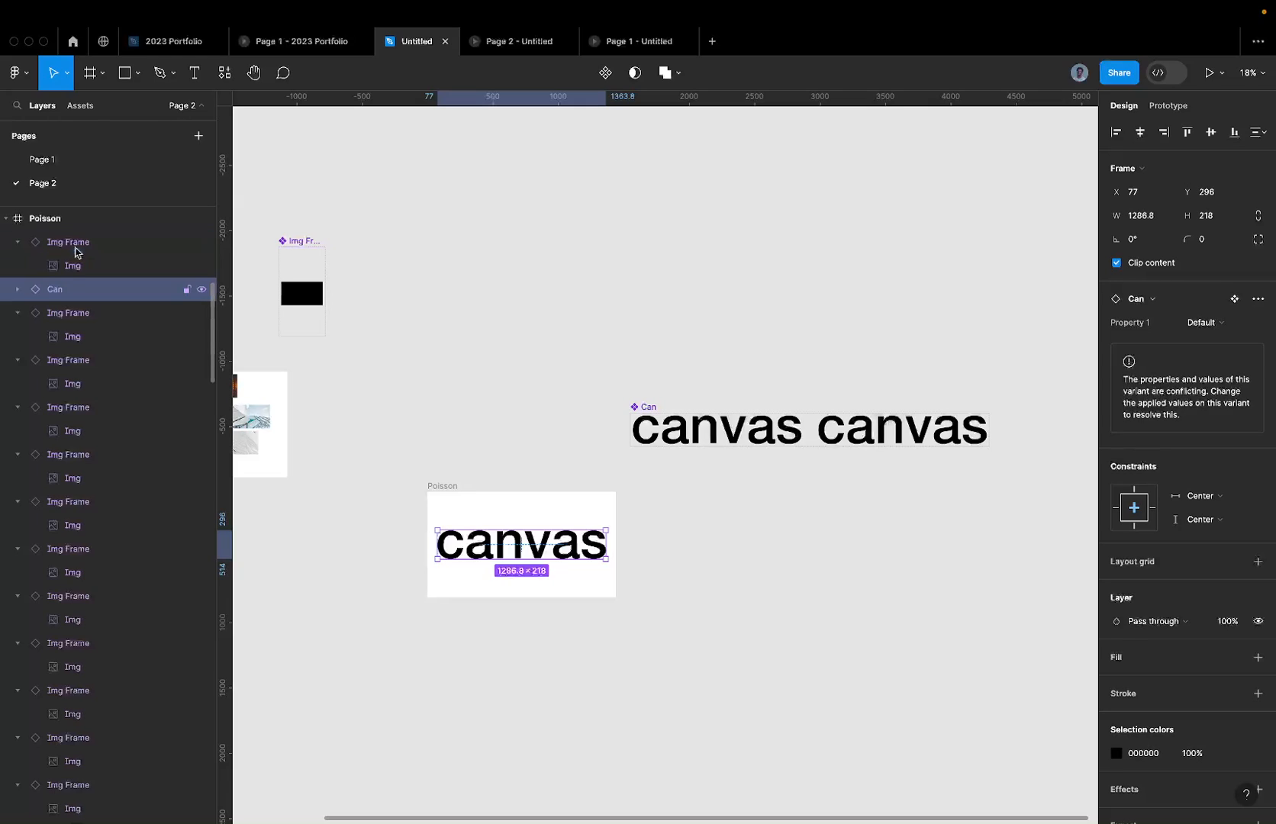
key("super+bracketleft")
key("super+bracketleft")
key("super+bracketleft")
key("super+bracketleft")
key("super+bracketleft")
key("super+bracketleft")
key("super+bracketleft")
key("super+bracketleft")
key("super+bracketleft")
key("super+bracketleft")
scroll(74, 252, "down", 3)
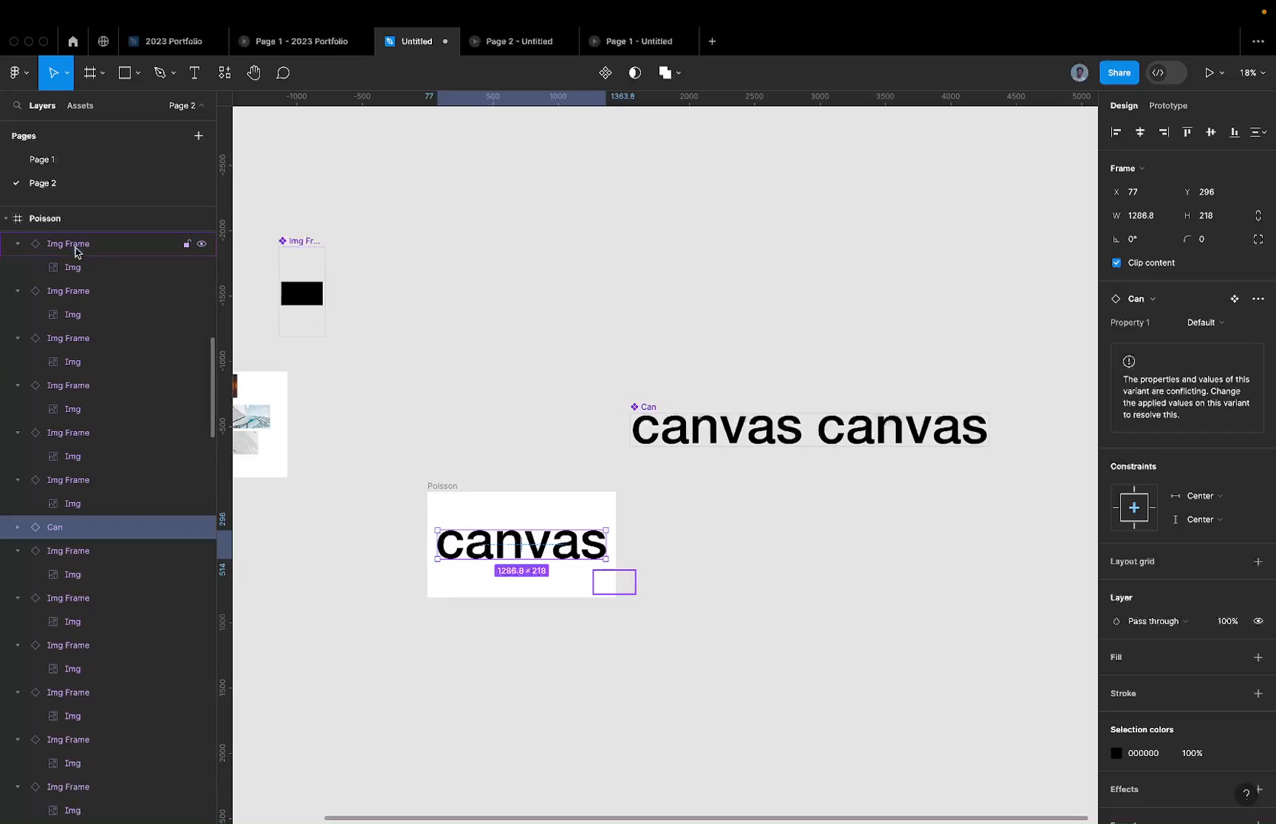
key("super+bracketright")
key("super+bracketright")
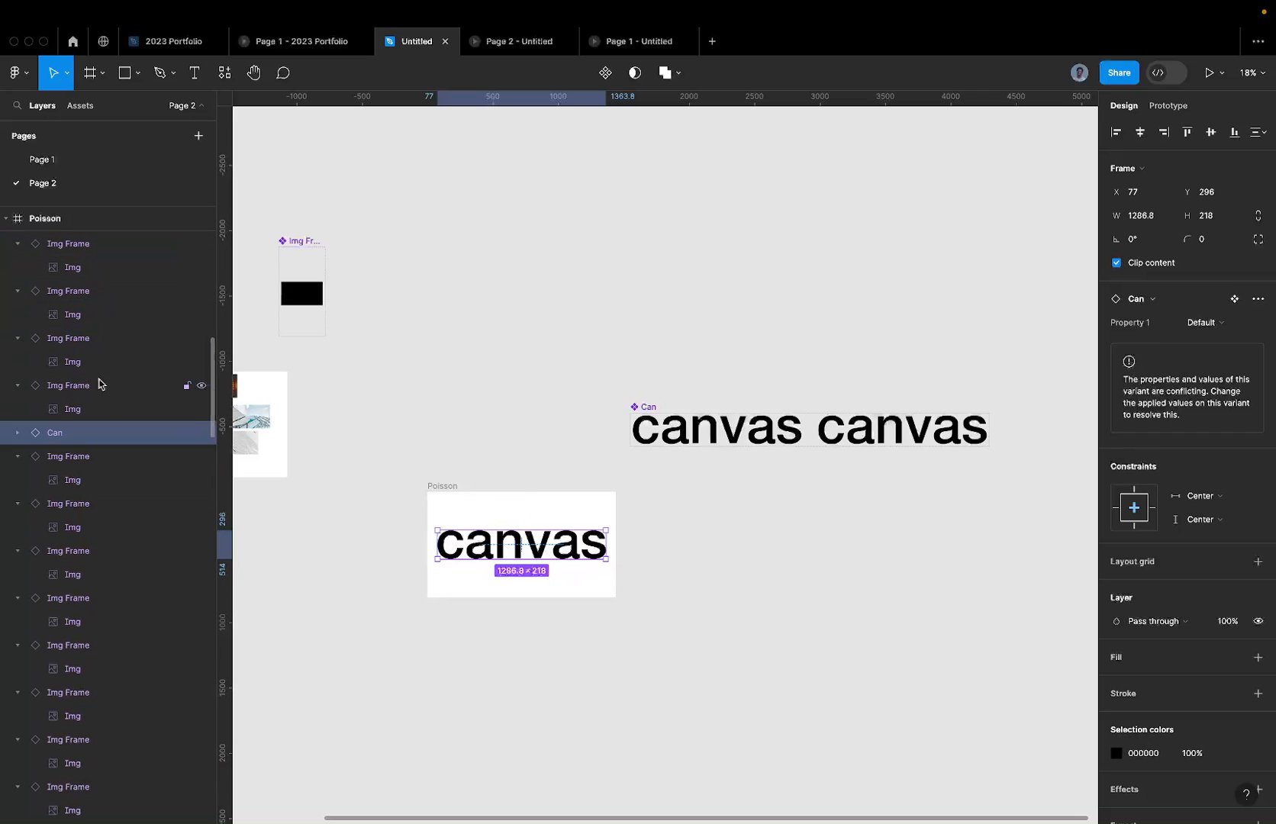
key("super+bracketright")
key("super+bracketright")
key("super+bracketright")
key("super+bracketright")
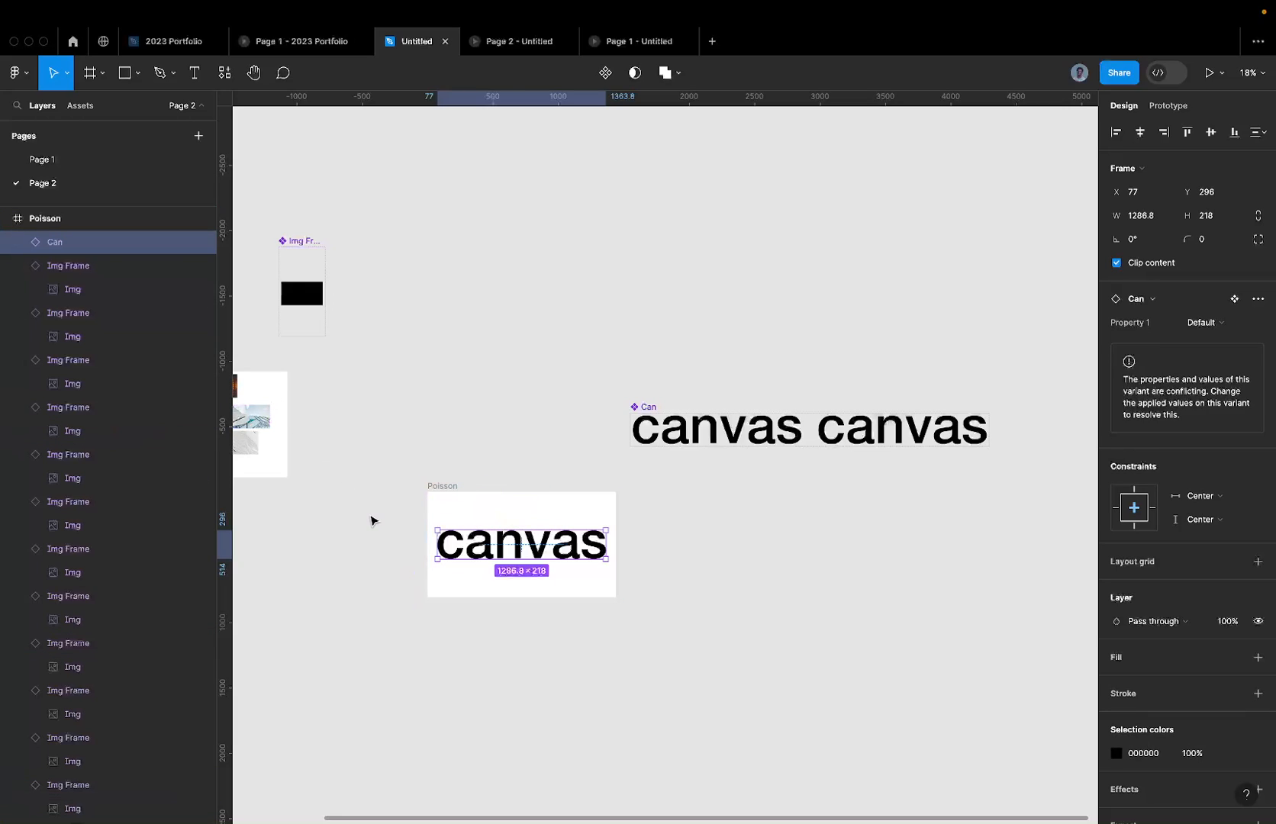
left_click_drag(386, 504, 653, 607)
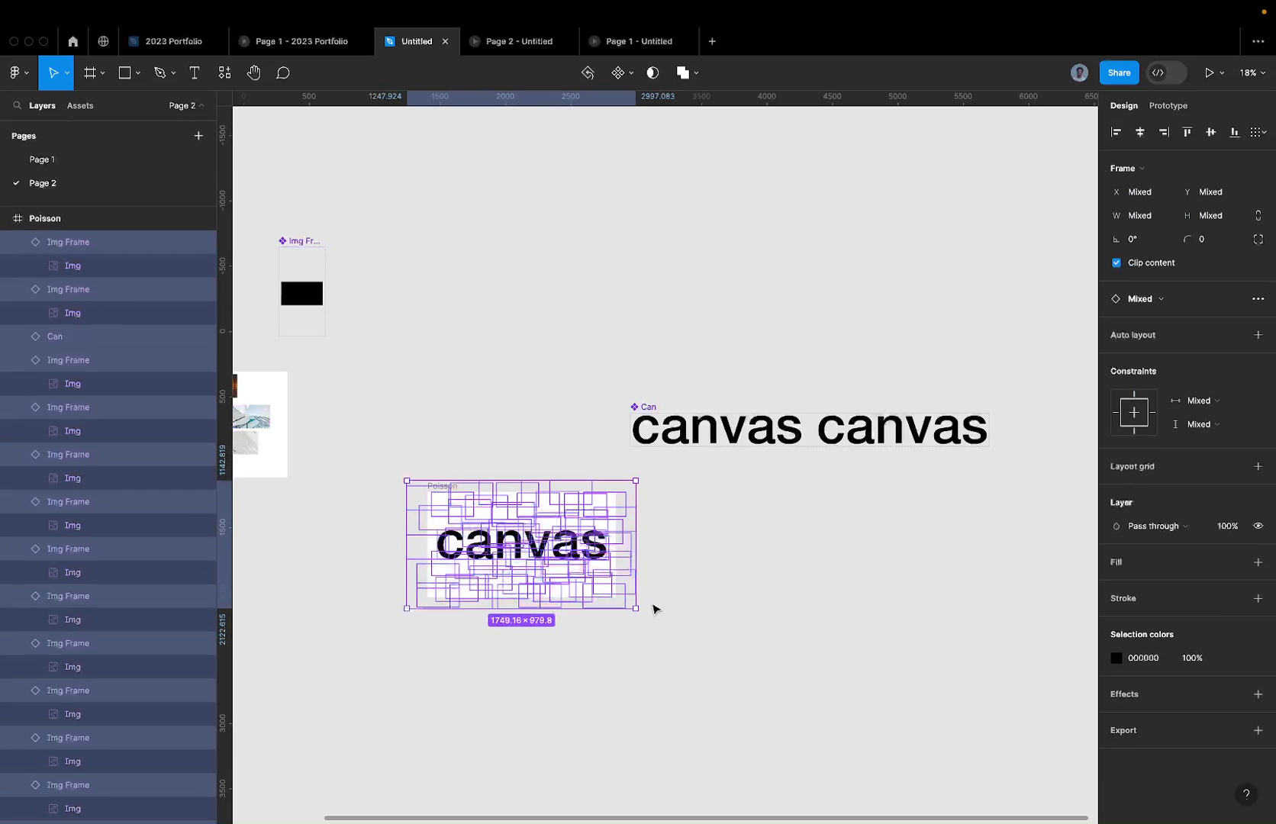
left_click(586, 436)
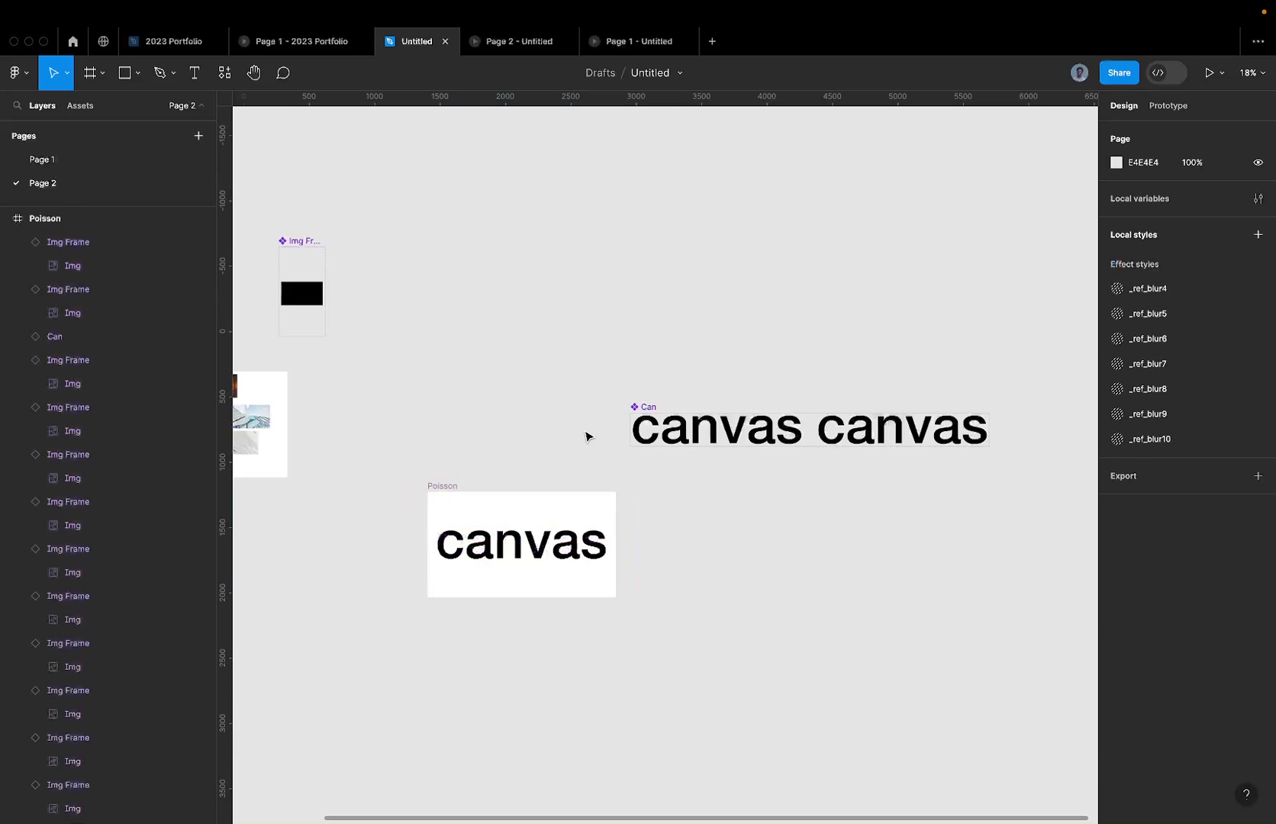
Step: Rename the Can component set to a long placeholder name made of a C followed by repeated N characters
left_click(648, 405)
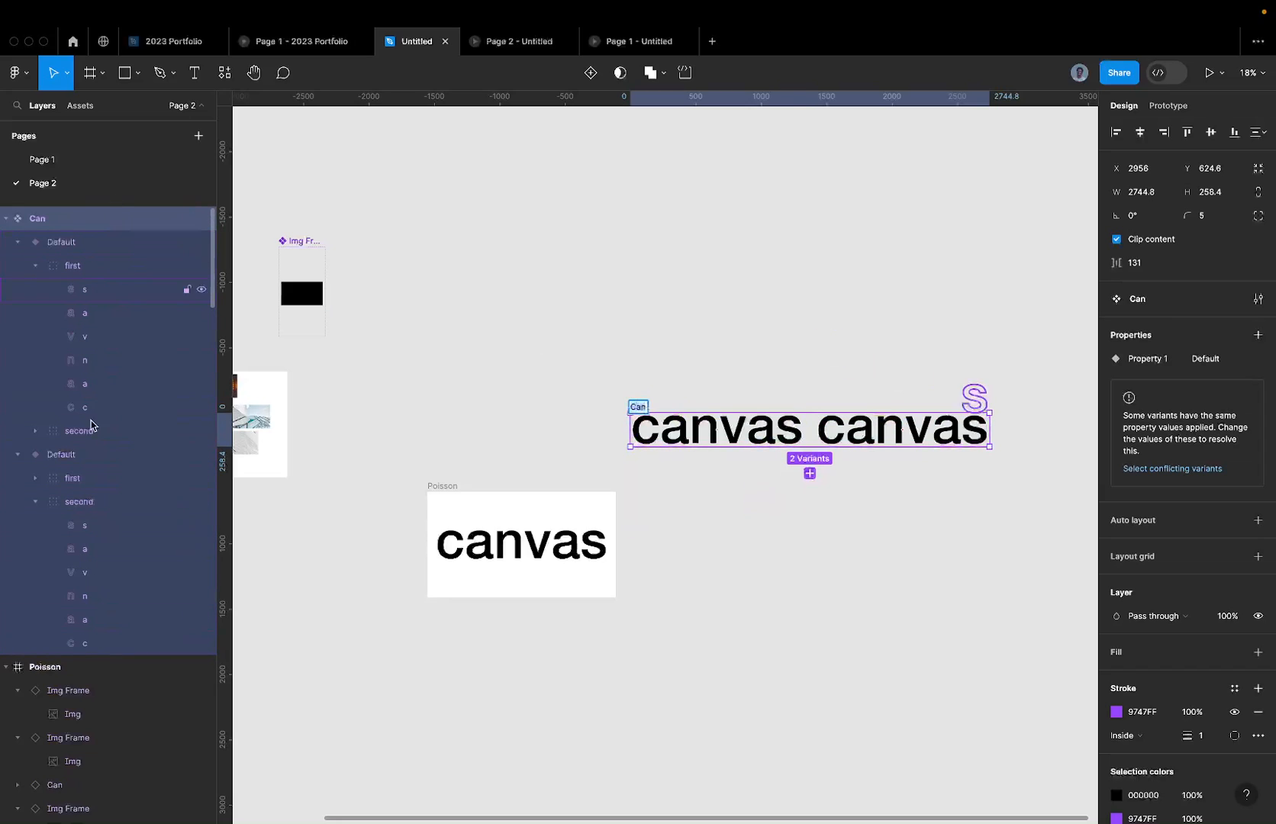
double_click(638, 407)
type("CNNNNNNNNN")
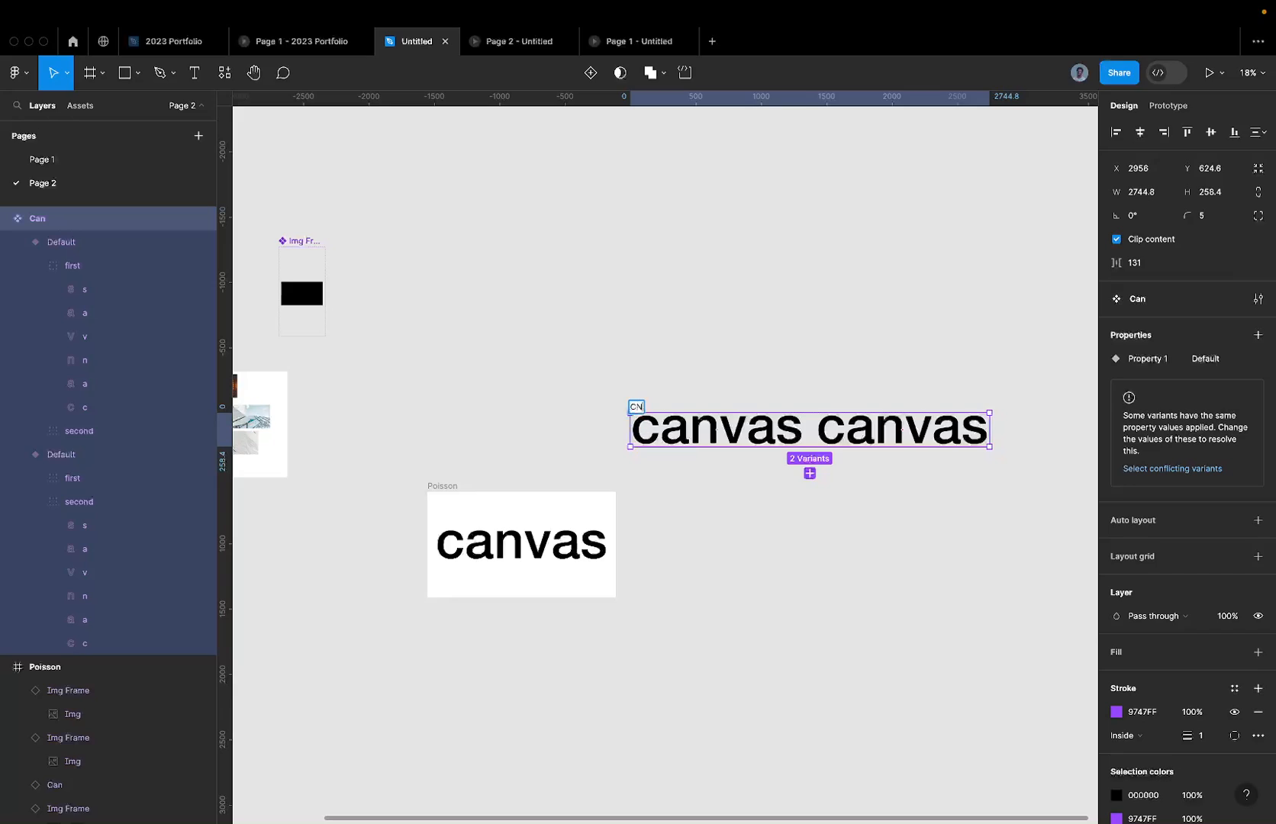
type("NNNNNNNNNNNNNNNNNN")
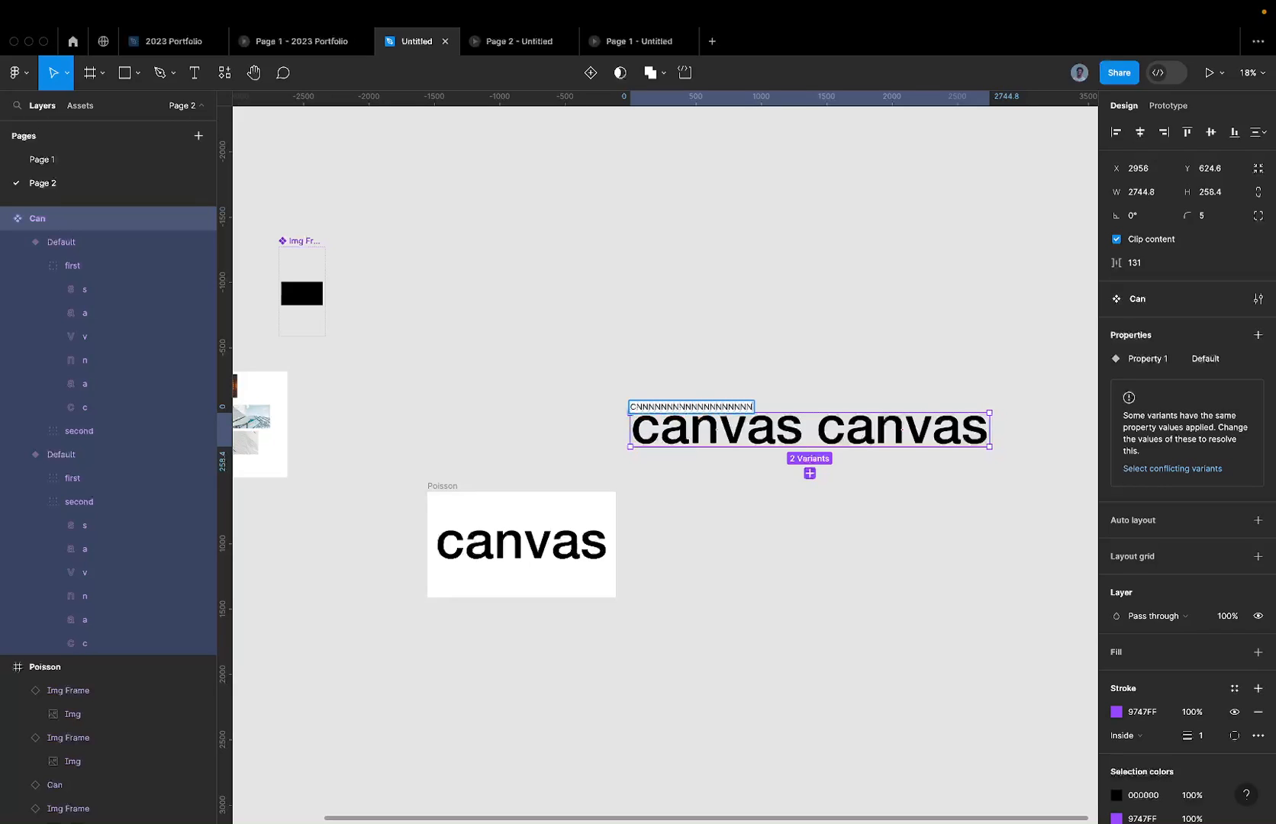
type("NNNNNNNNNNNNNNNN")
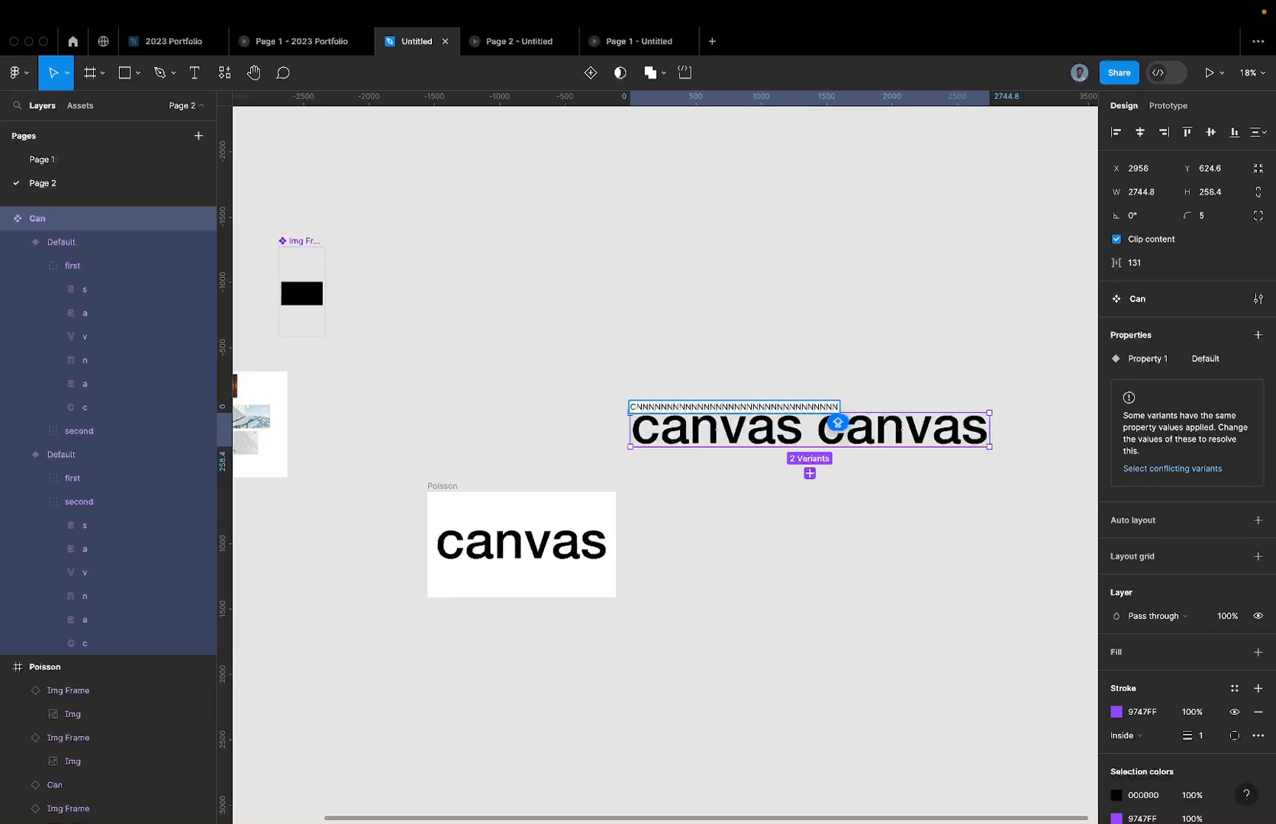
key("Return")
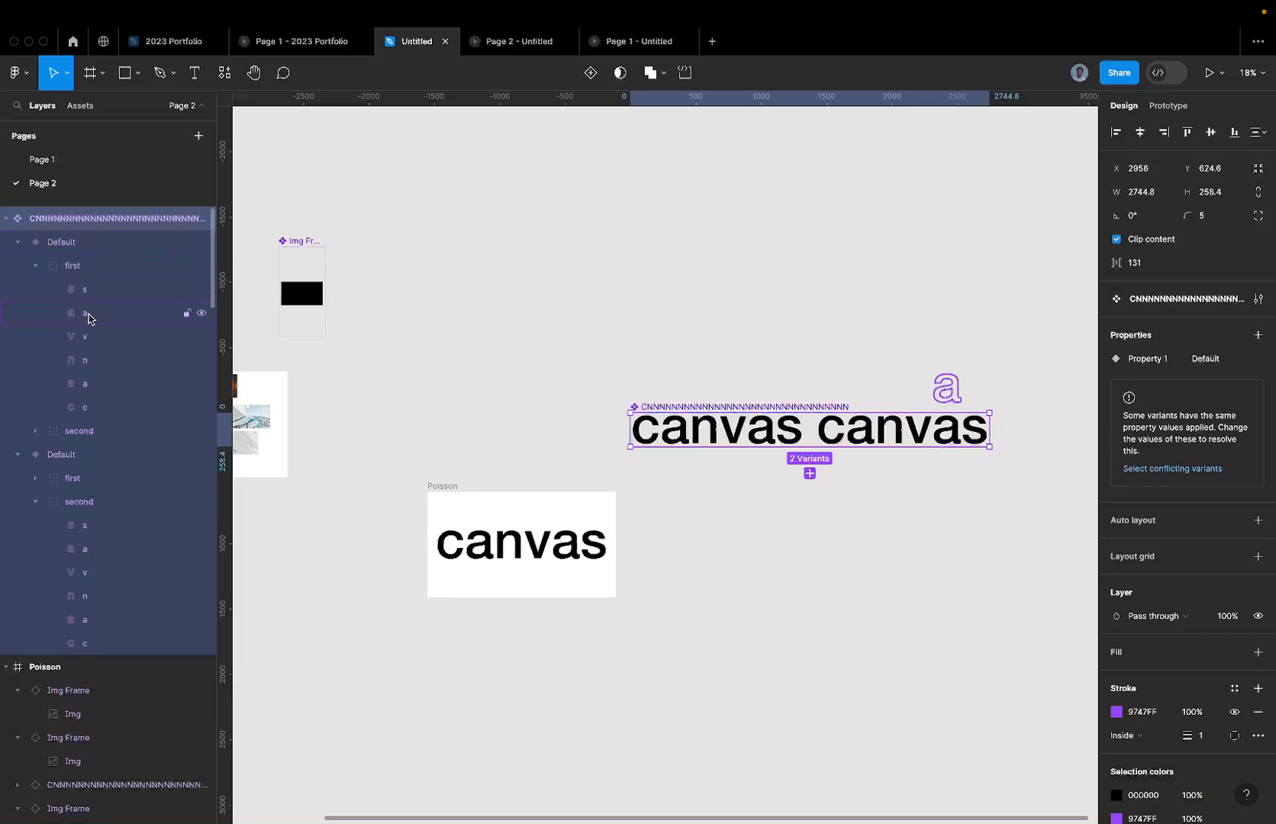
Step: Select every layer inside the Poisson frame and locate the renamed lettering instance among the Img Frame layers
left_click(451, 488)
left_click_drag(450, 493, 448, 479)
key("Return")
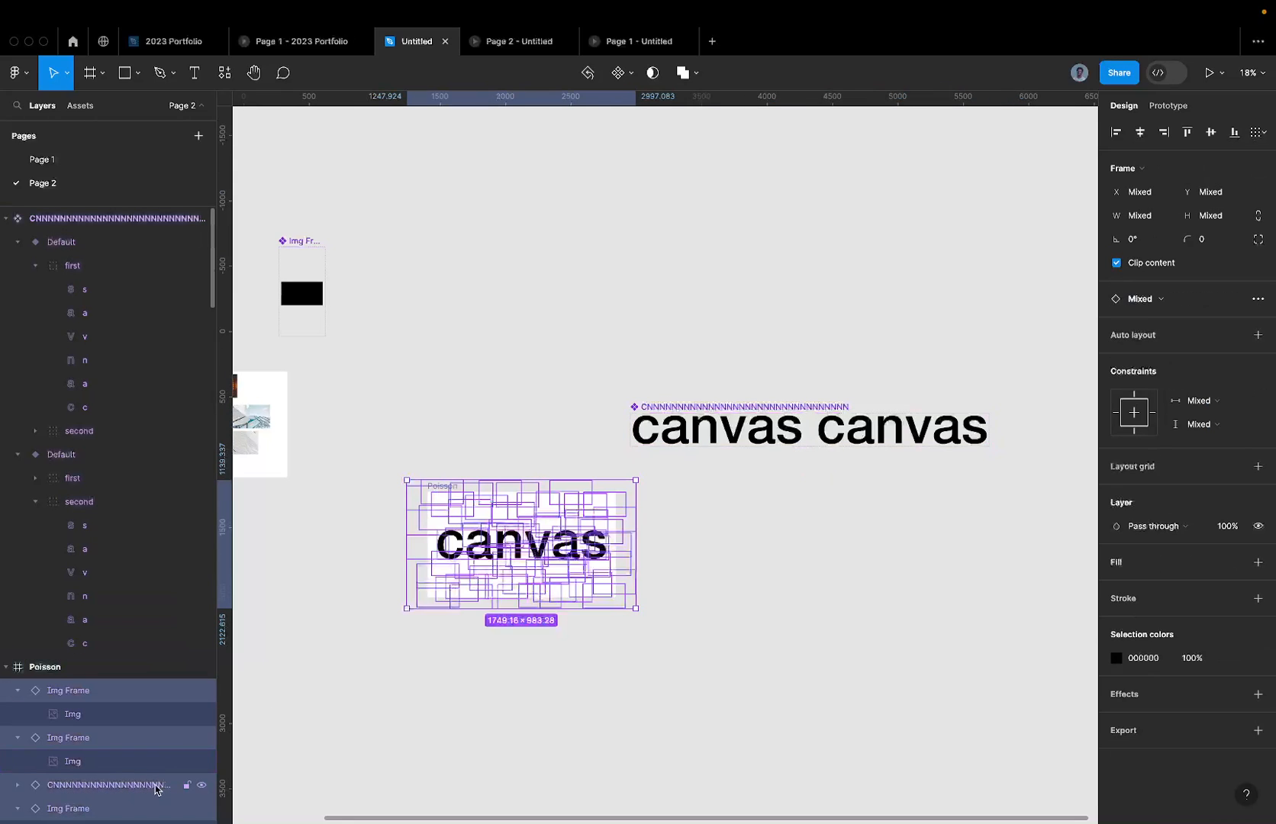
scroll(153, 748, "down", 5)
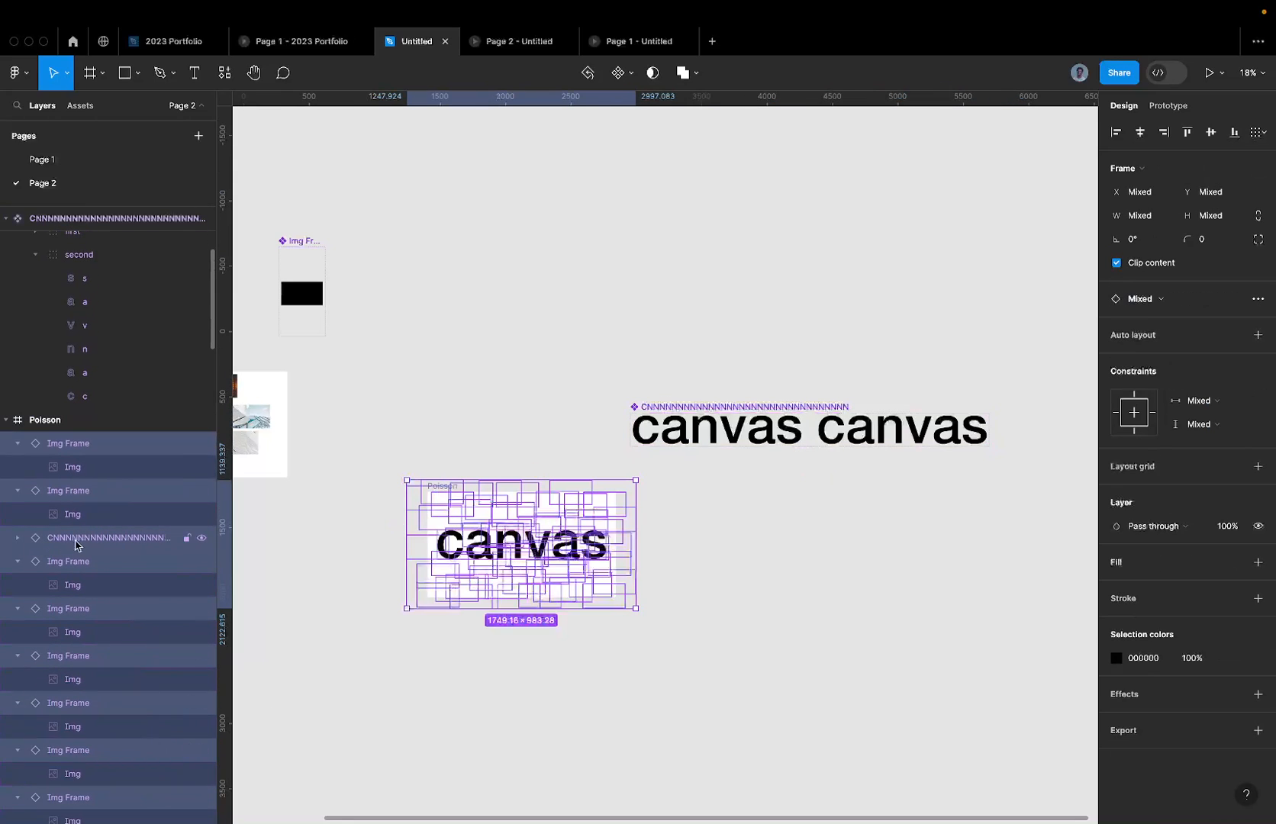
scroll(67, 596, "down", 3)
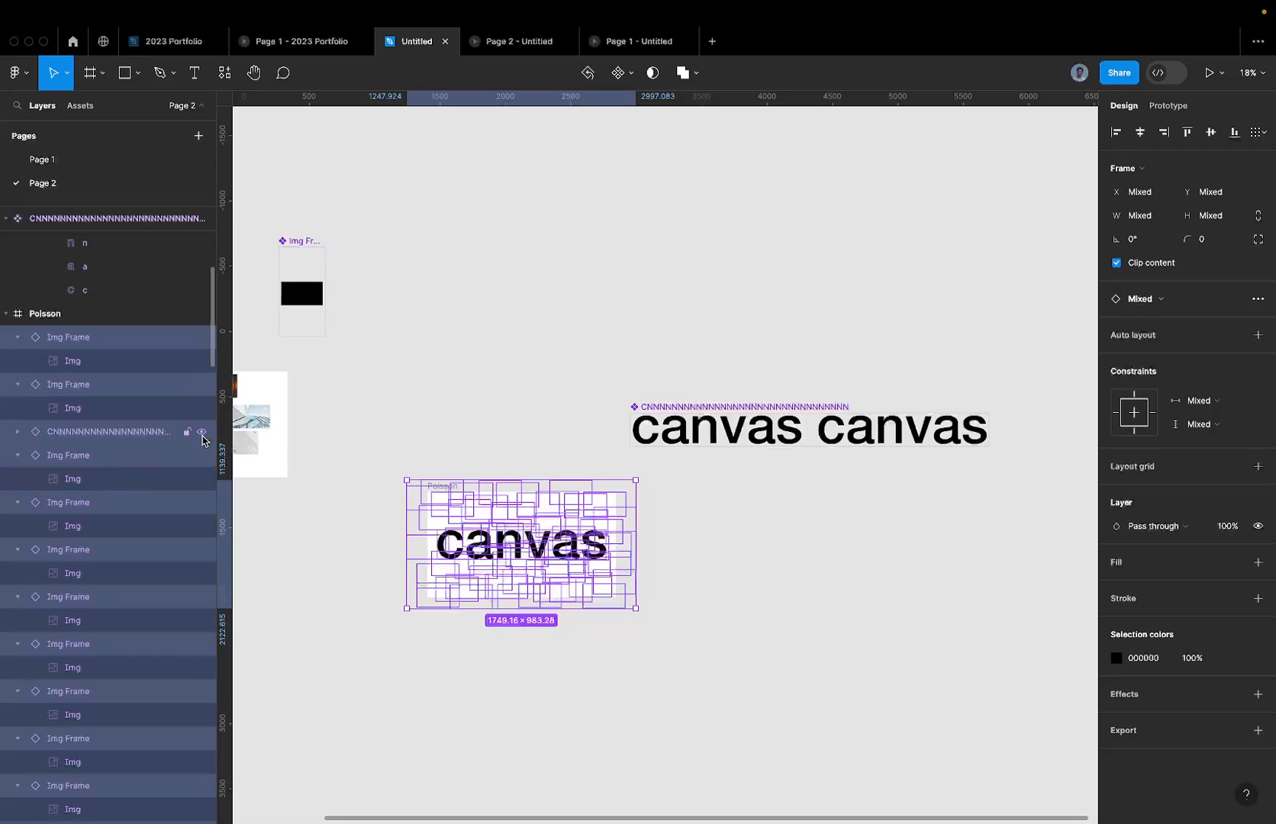
Step: Select all child layers of the Poisson frame except the renamed lettering instance
left_click(385, 456)
left_click(443, 487)
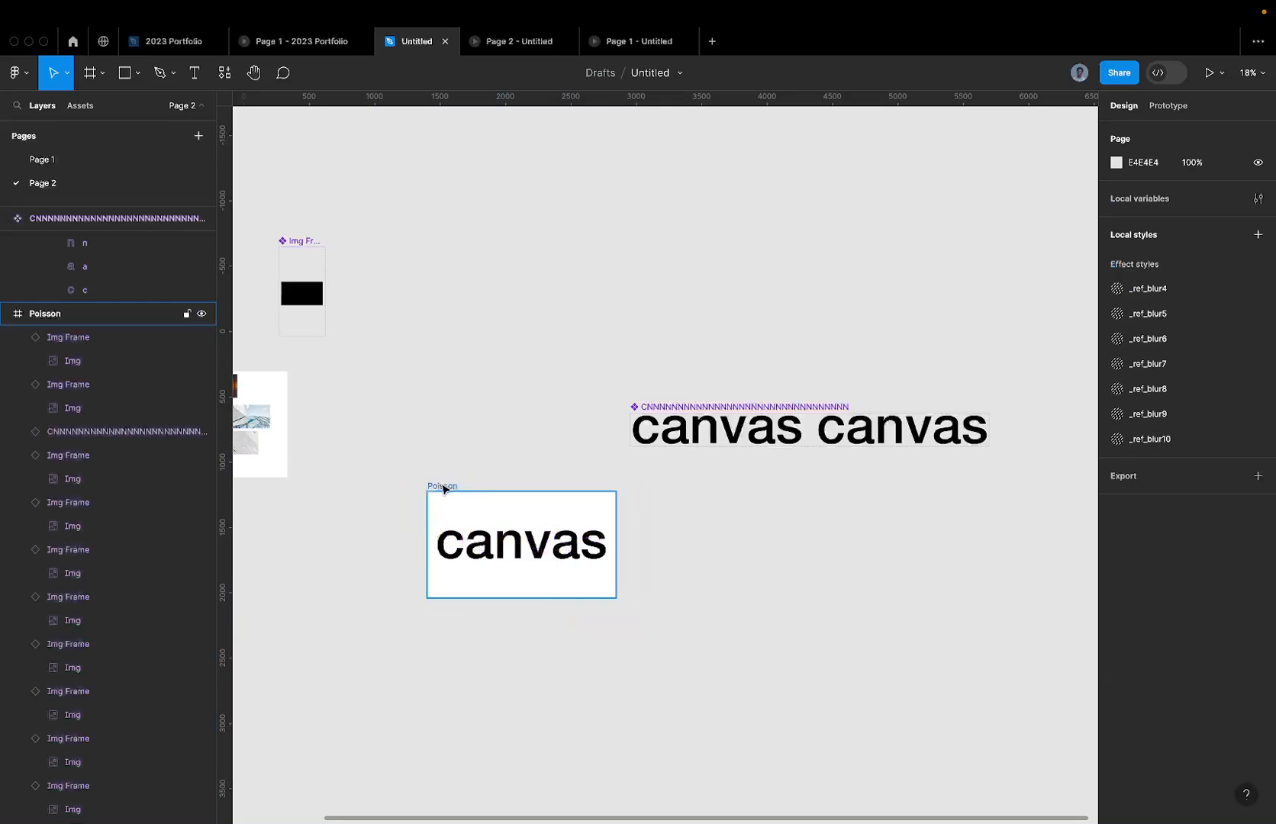
key("Return")
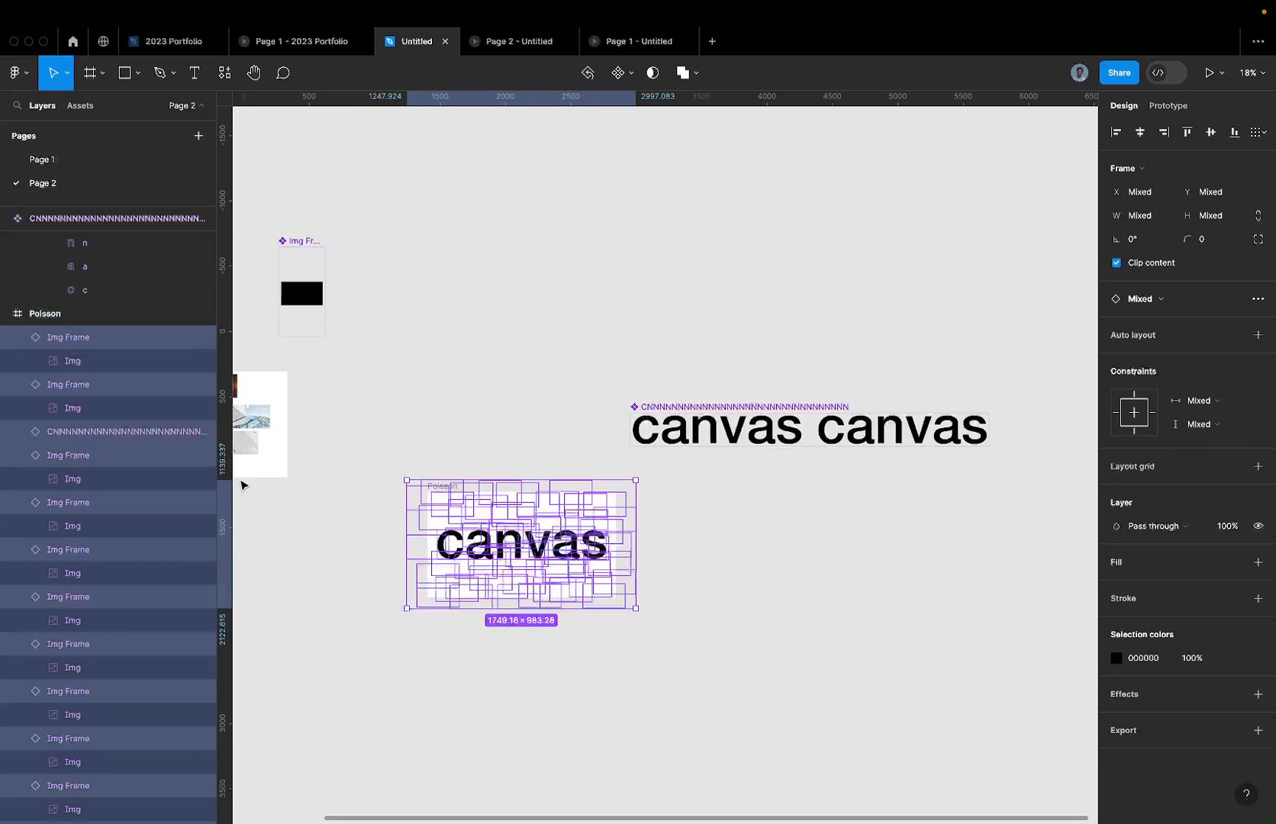
left_click(134, 432, "shift")
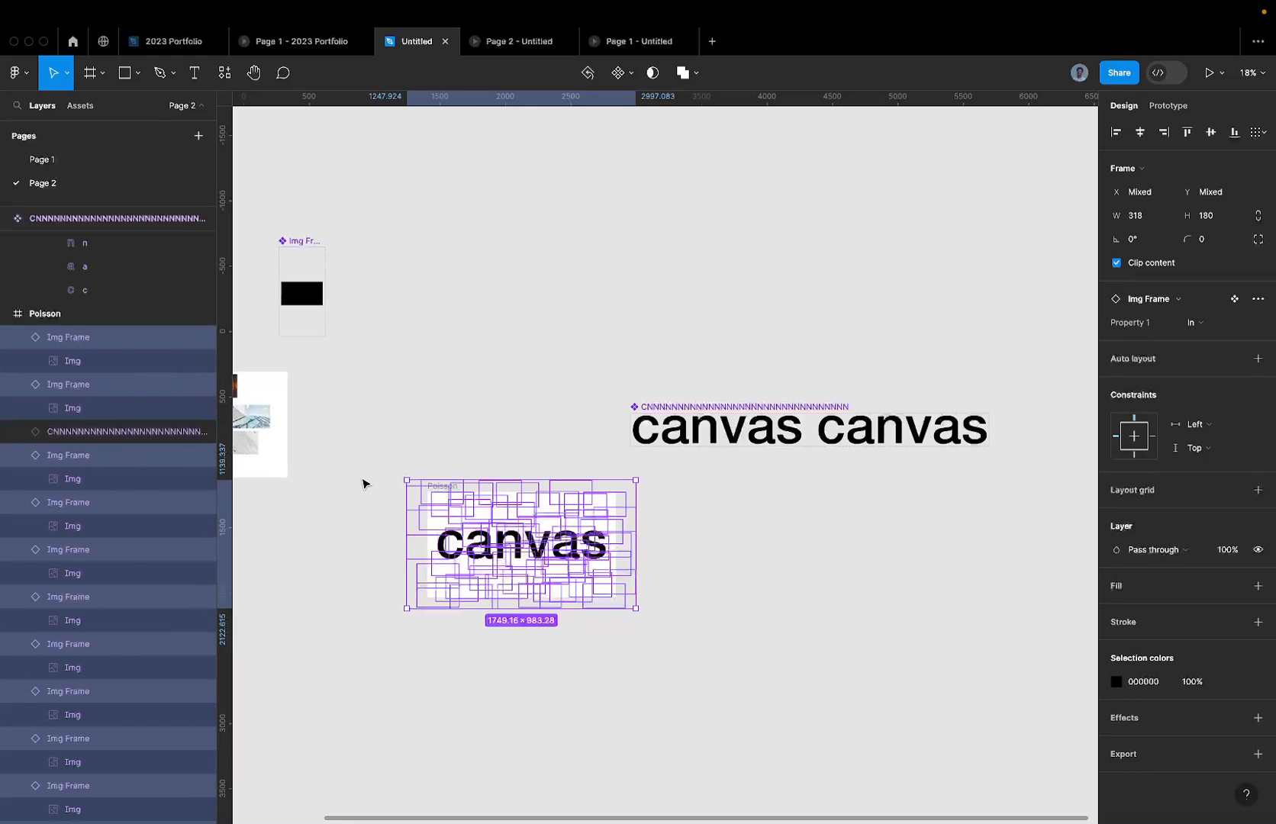
Step: Compare the selection's instance options with the lettering instance included and excluded, and open the swap choices for the mixed selection
left_click(464, 510, "shift")
scroll(489, 525, "up", 5)
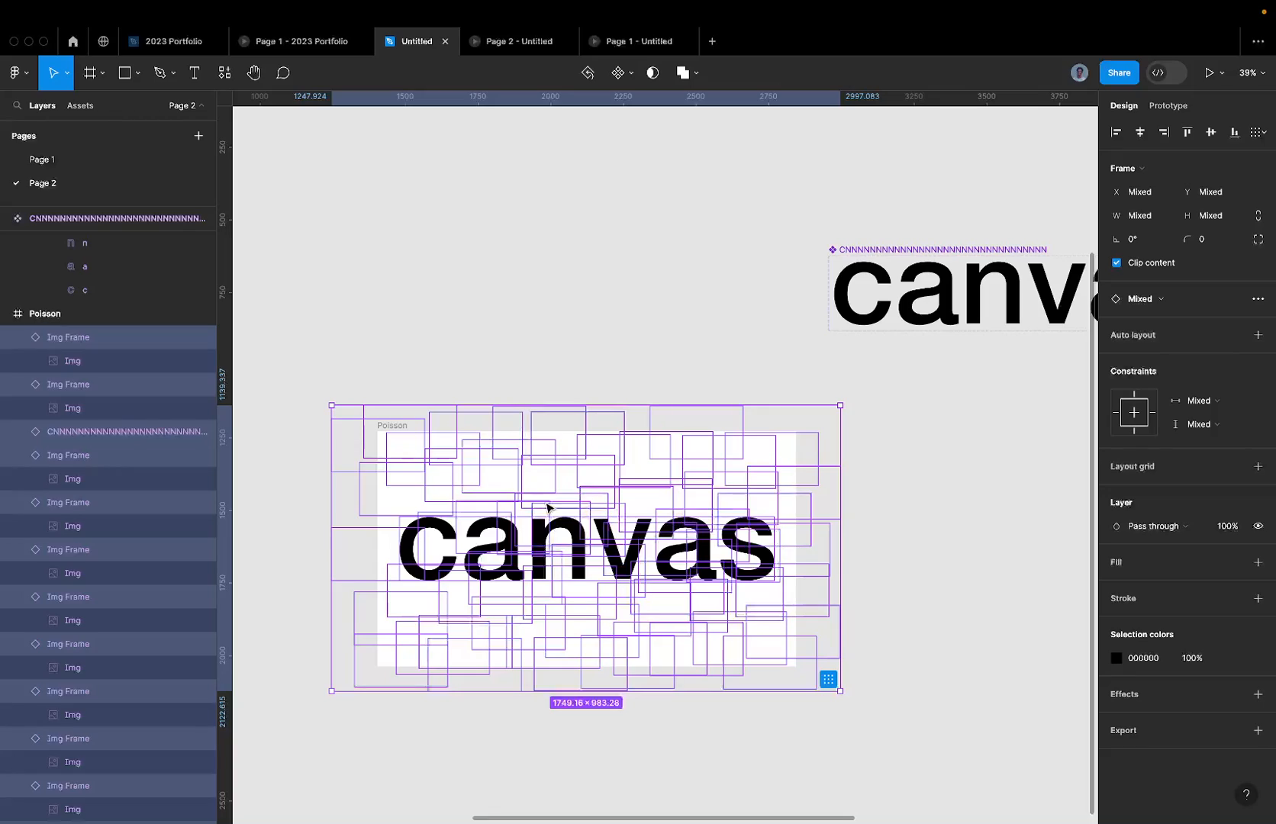
left_click(132, 437, "shift")
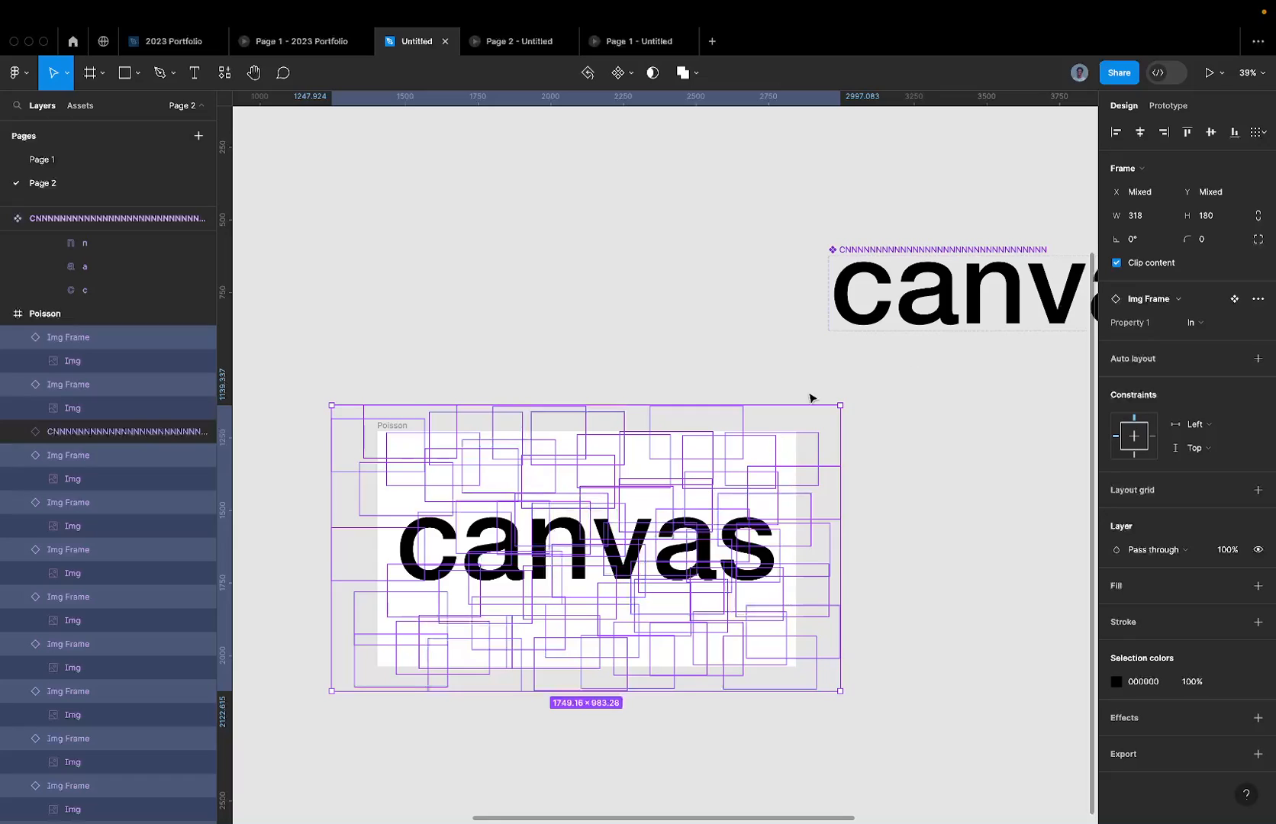
left_click(583, 548, "shift")
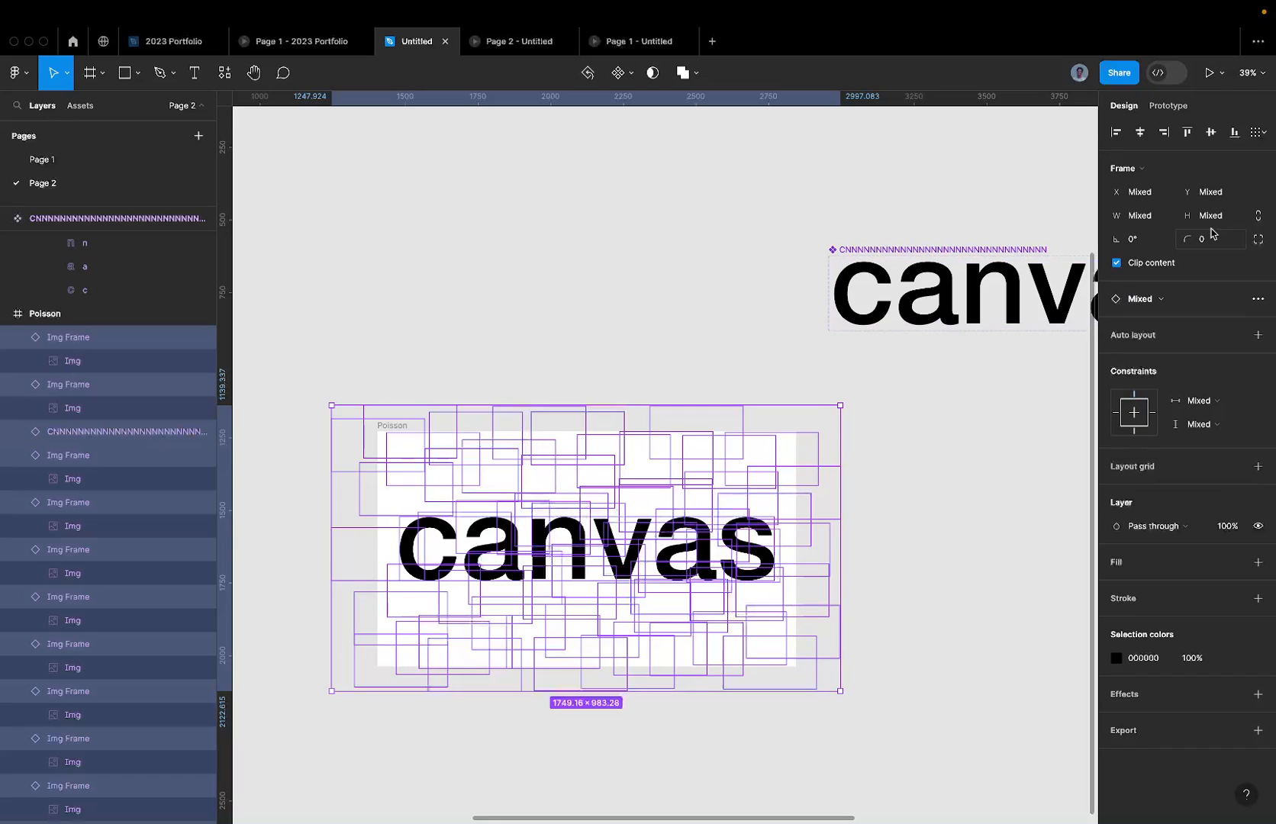
left_click(1209, 298)
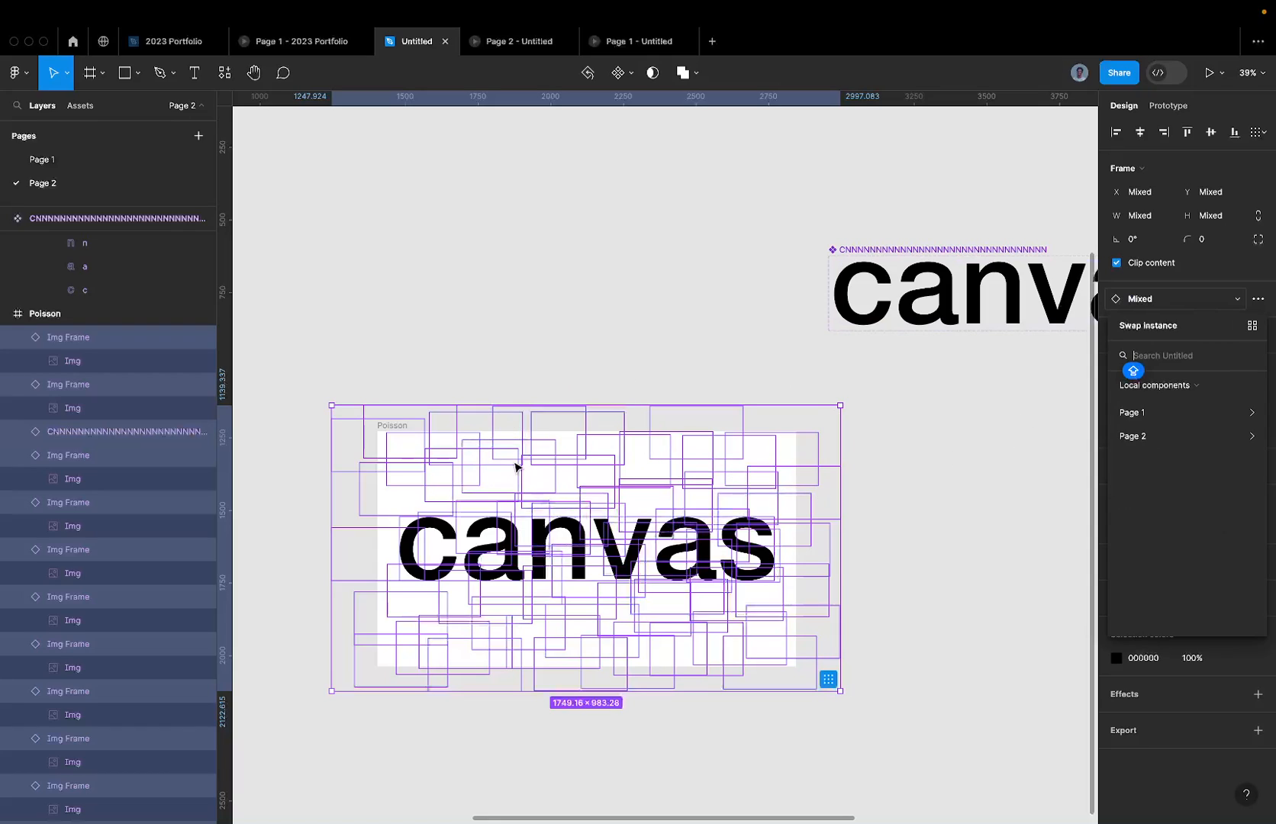
Step: Exclude the lettering instance from the selection and set Property 1 of all the Img Frame instances to main
left_click(109, 437, "shift")
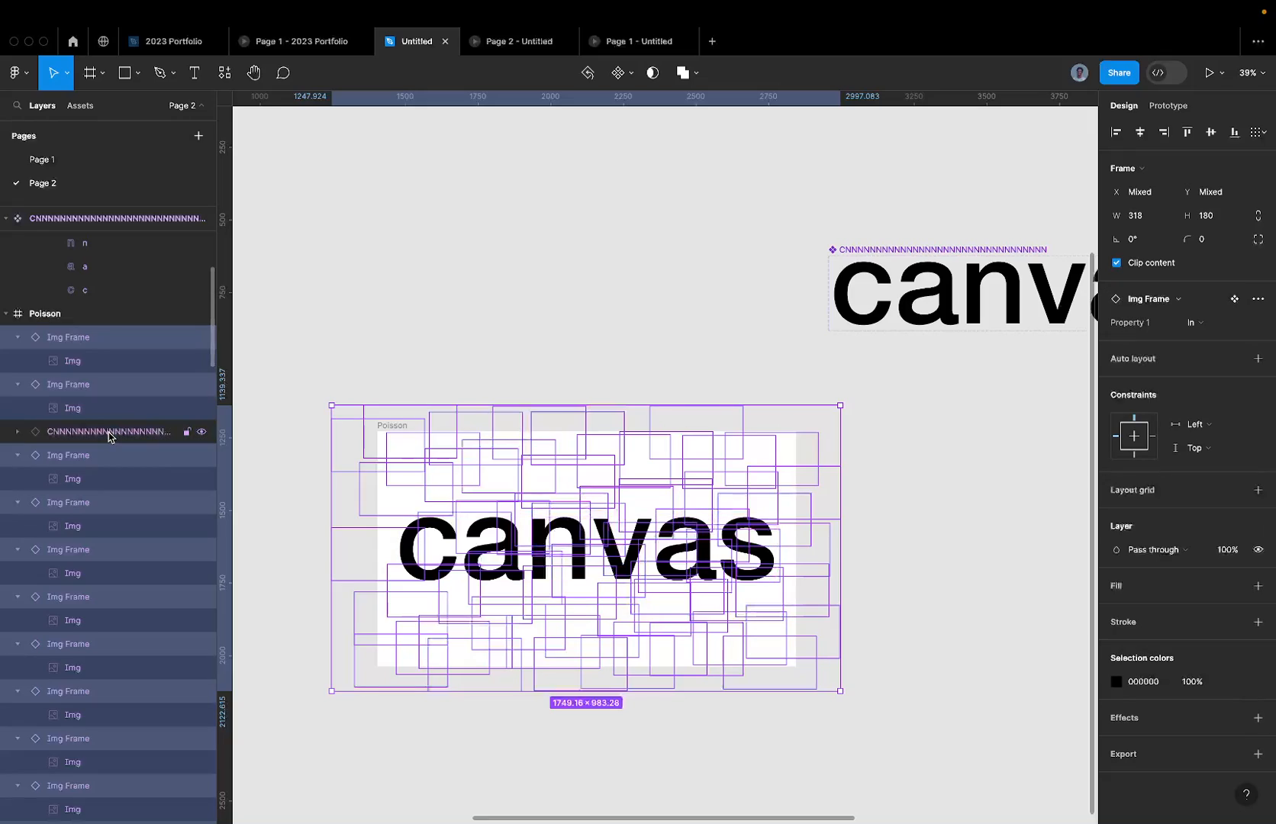
left_click(1225, 328)
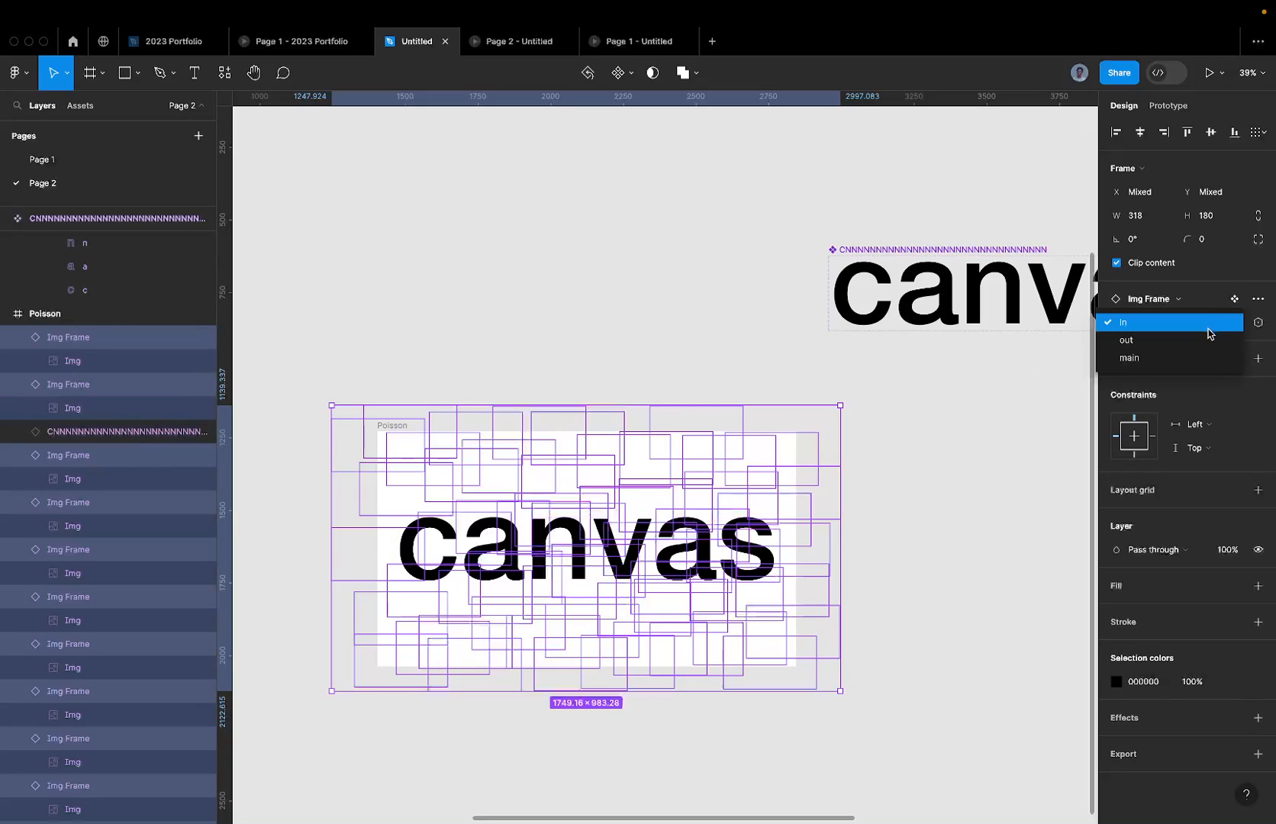
left_click(1202, 338)
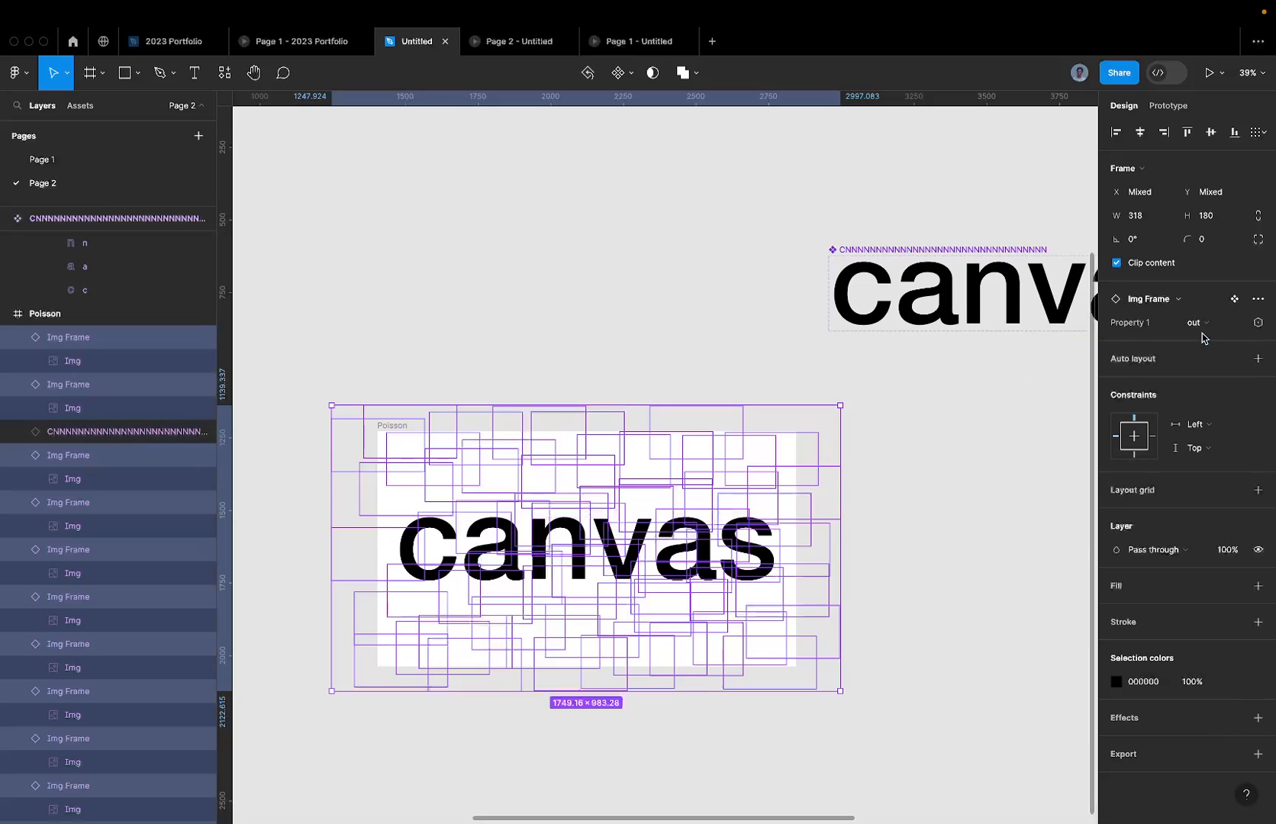
left_click(1195, 330)
left_click(1181, 346)
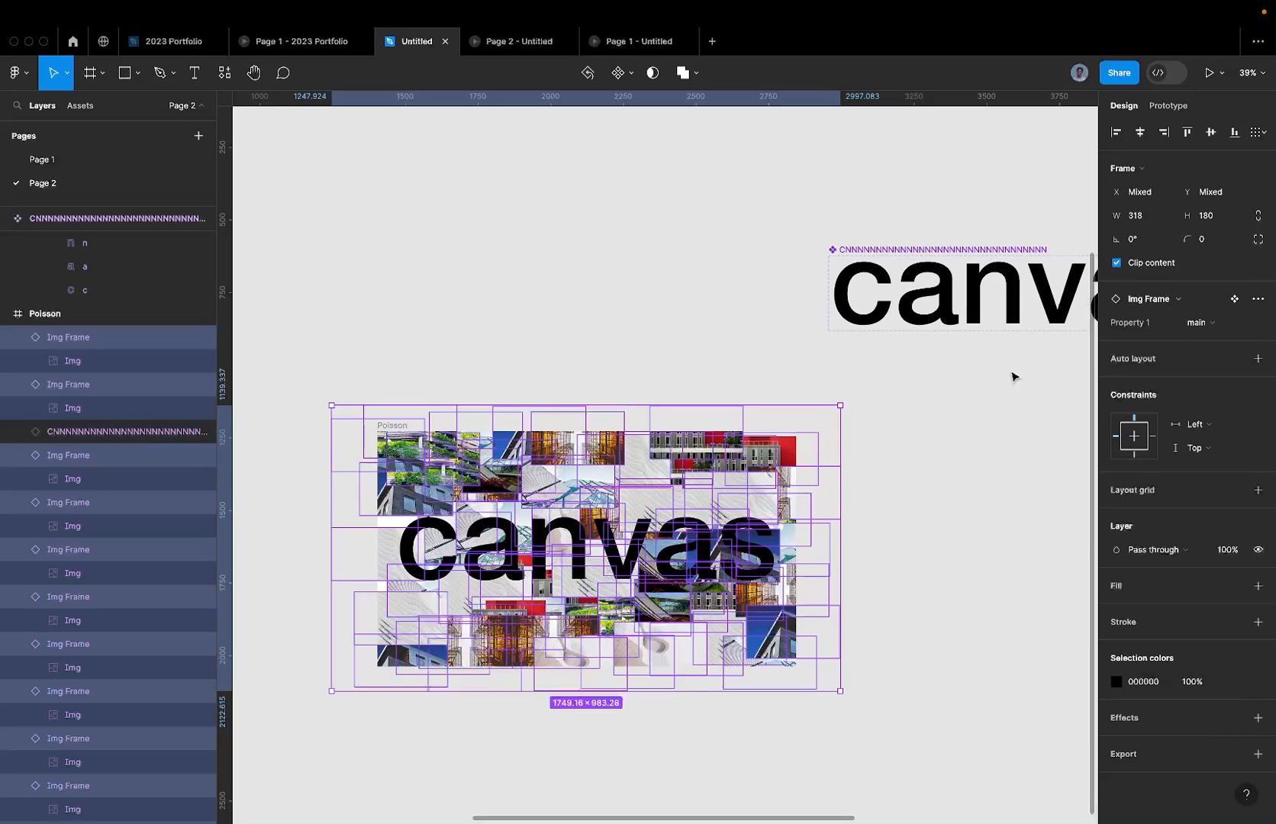
Step: Select ten Img Frame instances overlapping or surrounding the canvas lettering in the Poisson frame and bring them to the front
scroll(552, 564, "up", 3)
left_click(588, 189)
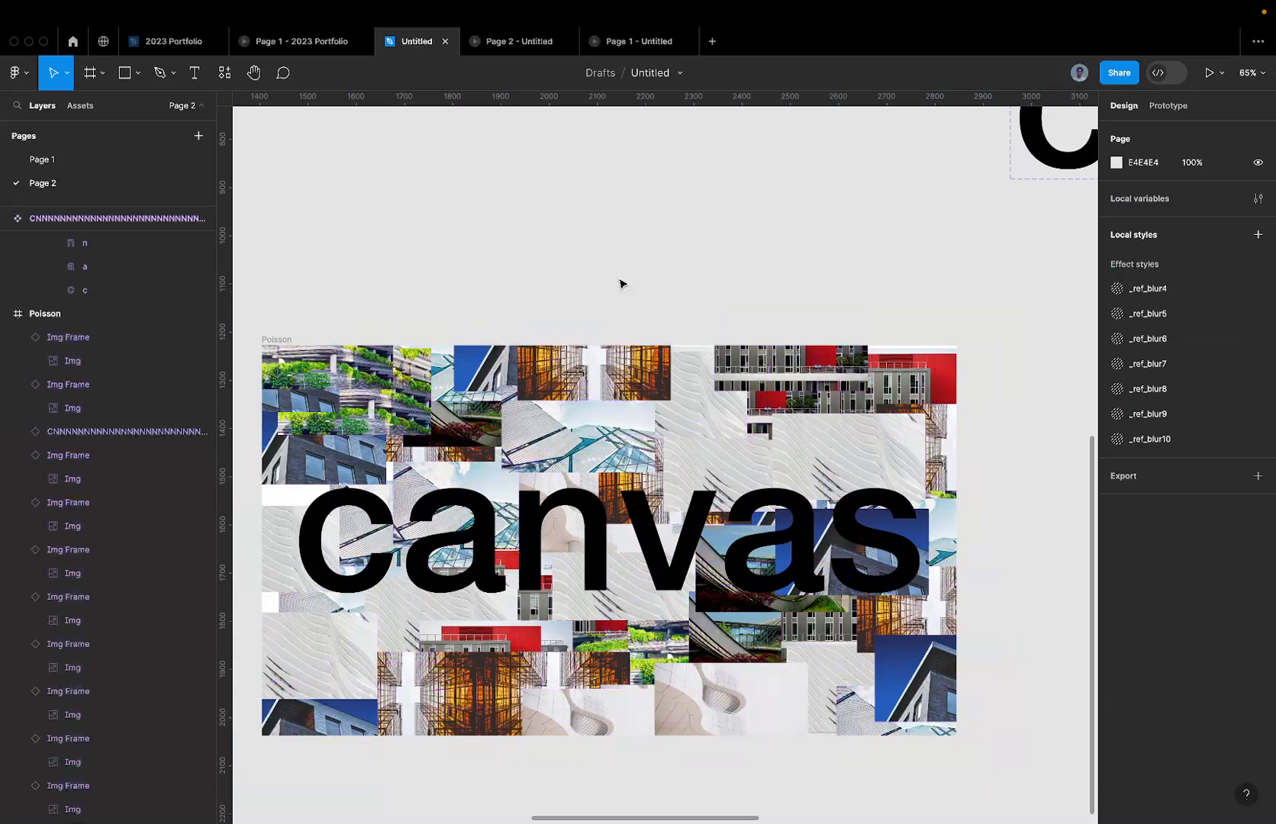
left_click(613, 532)
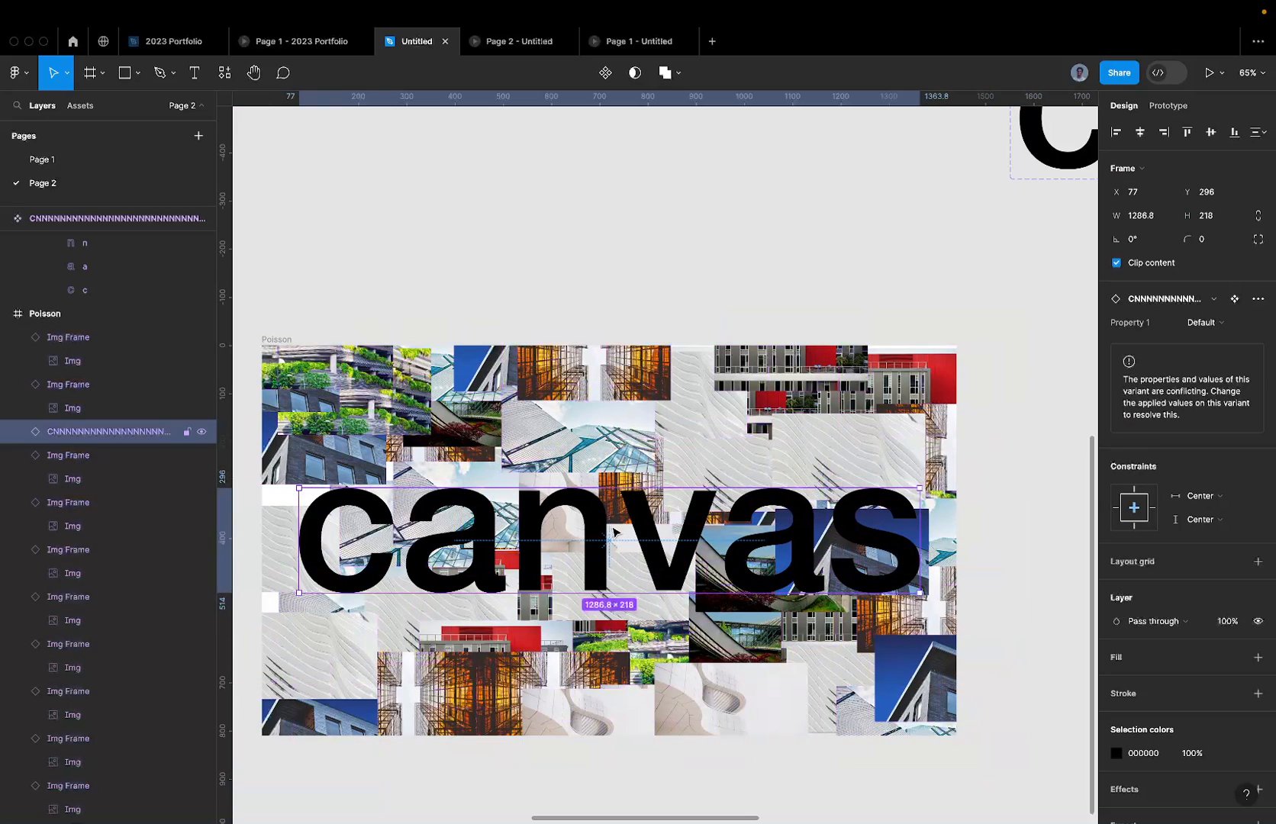
left_click(465, 475)
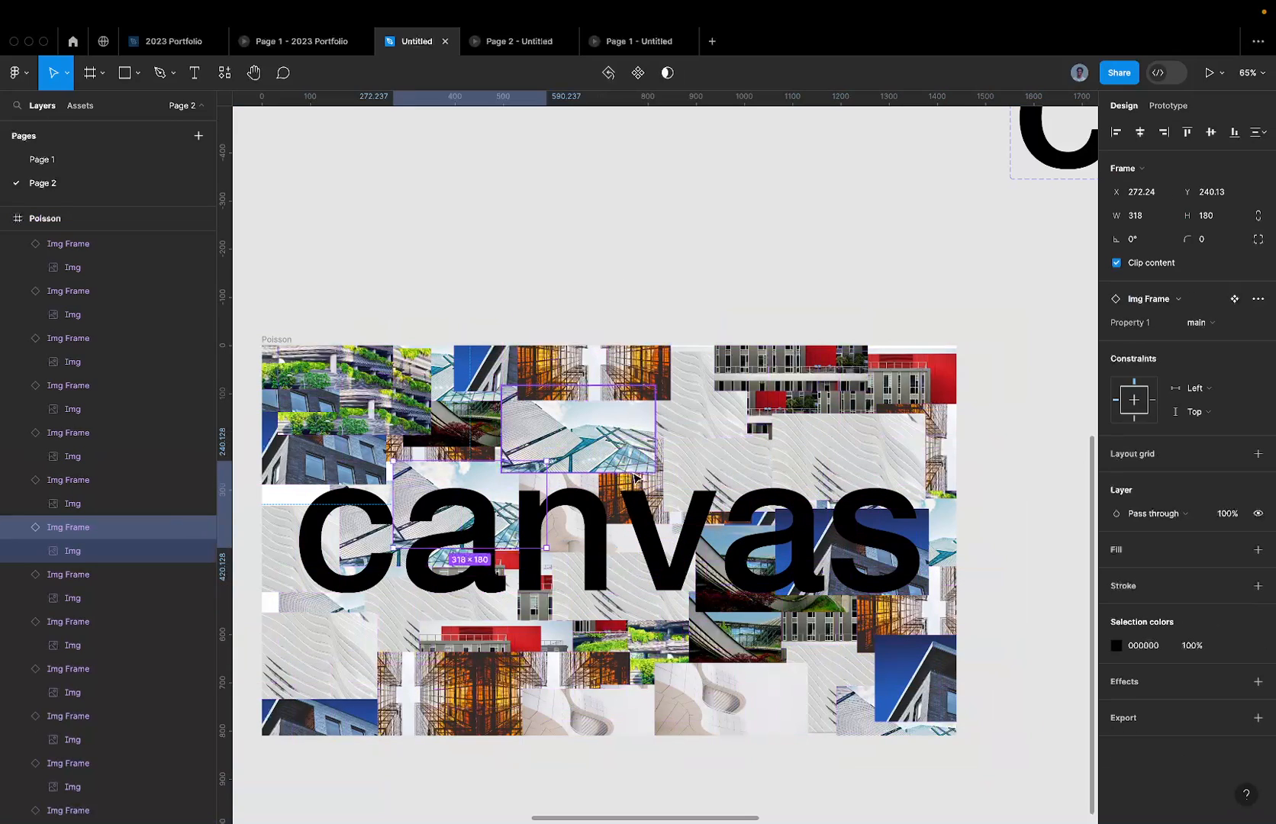
left_click(616, 607, "shift")
left_click(488, 609, "shift")
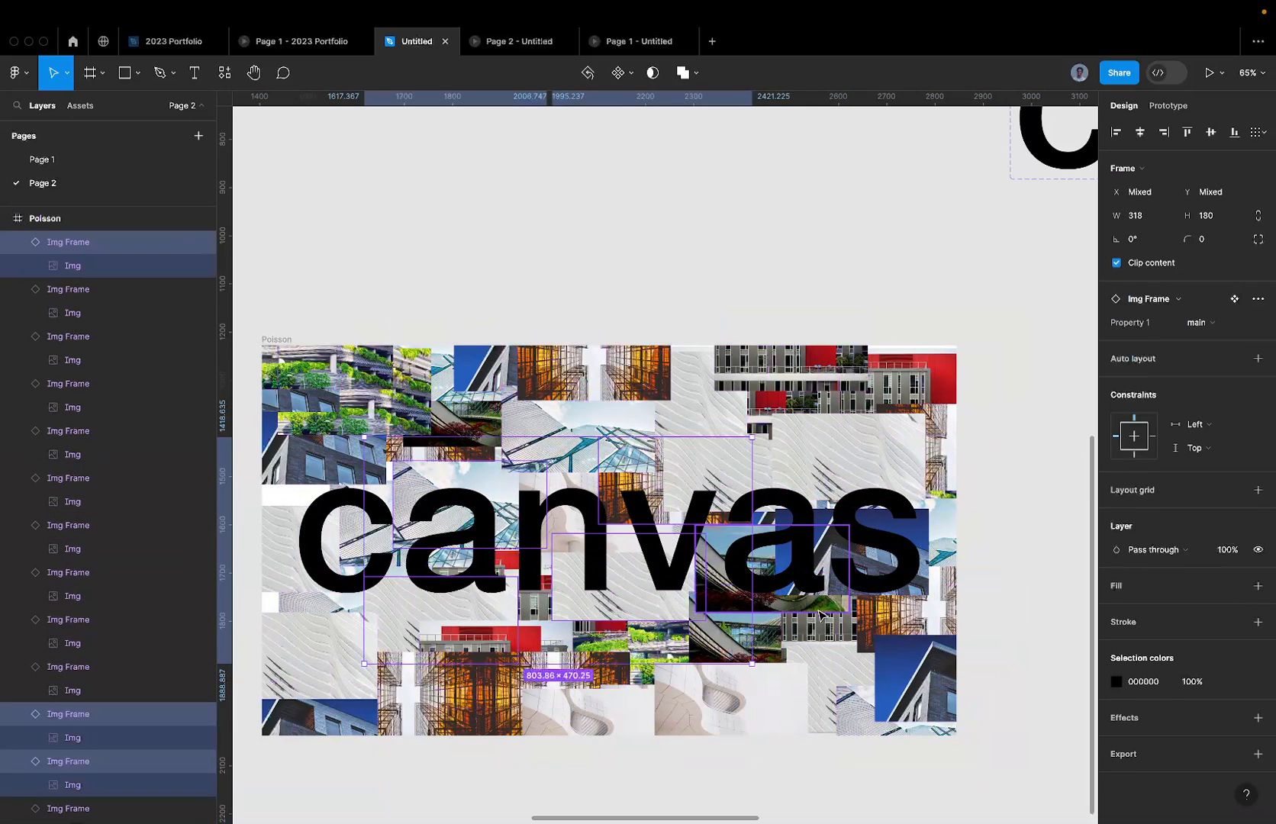
left_click(844, 607, "shift")
left_click(927, 544, "shift")
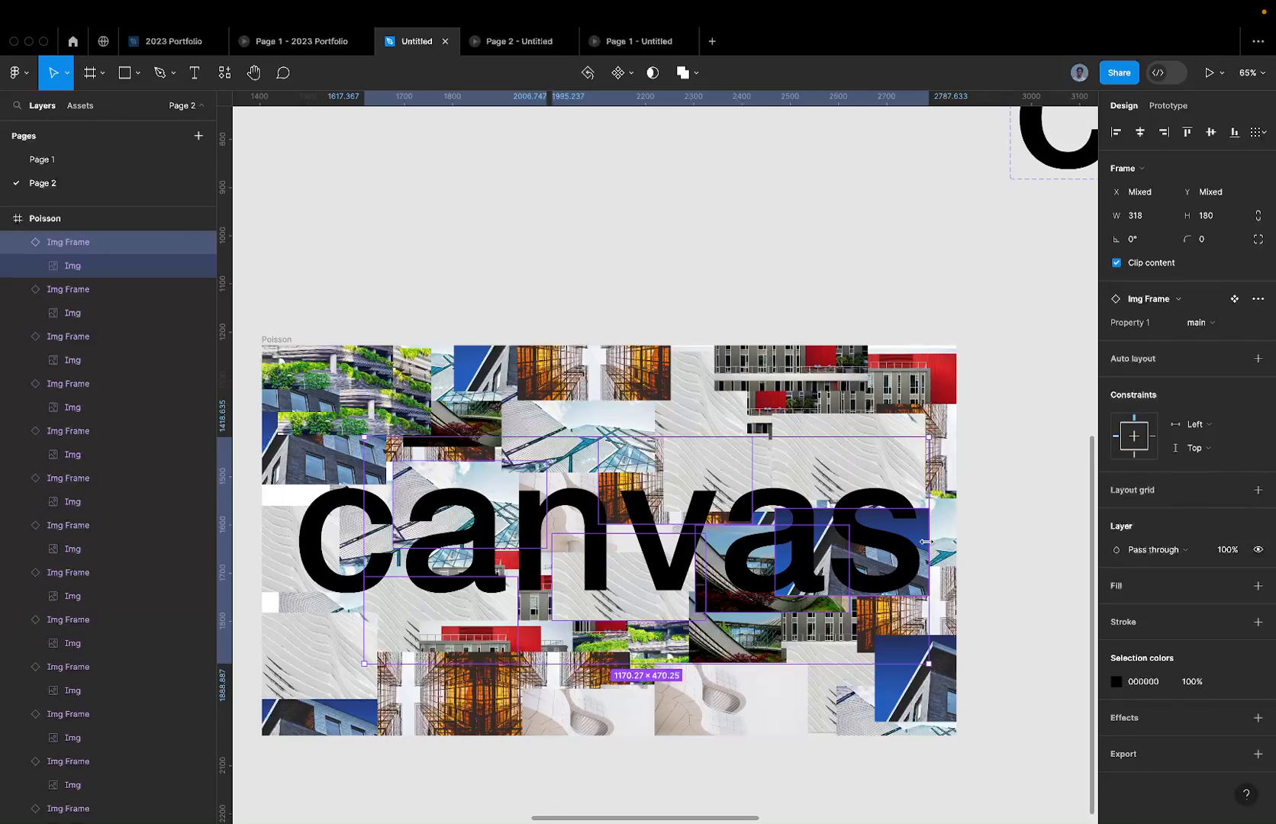
left_click(840, 469, "shift")
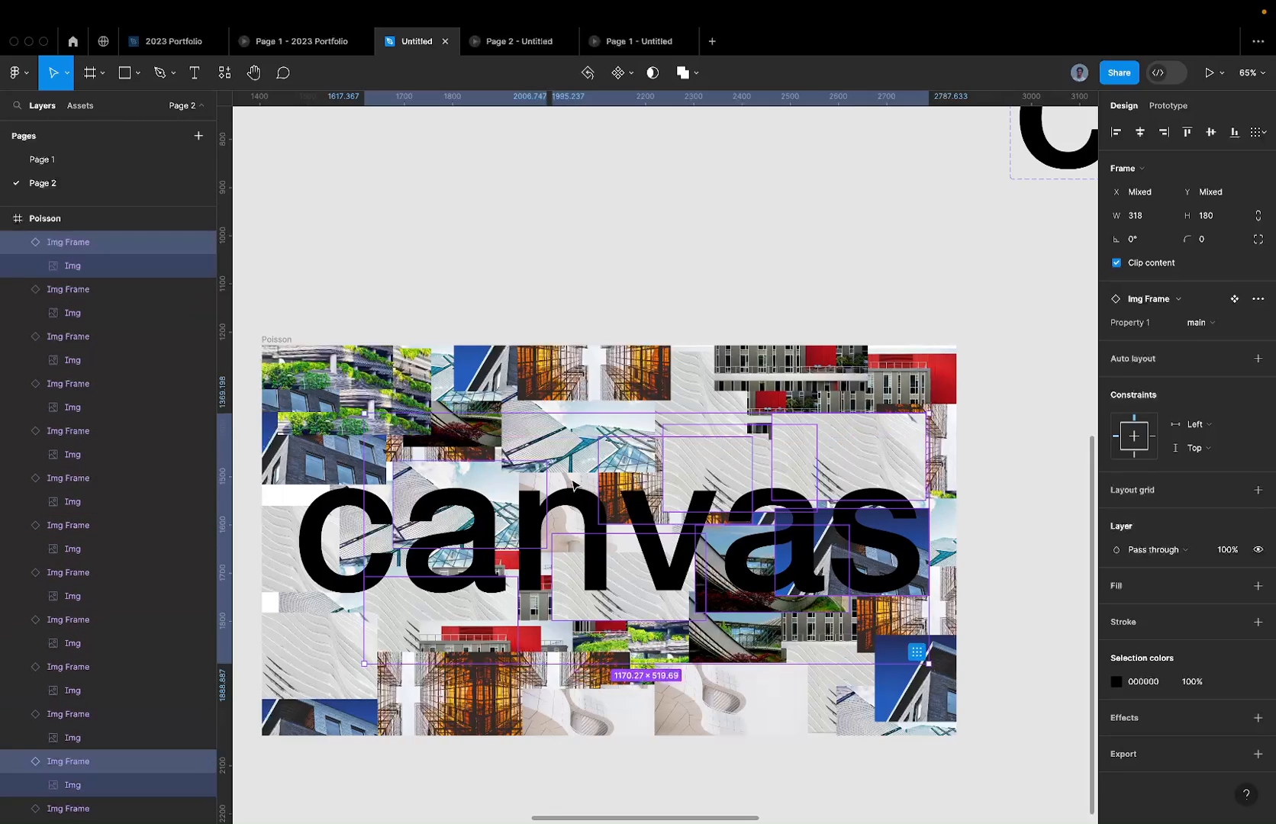
left_click(288, 542, "shift")
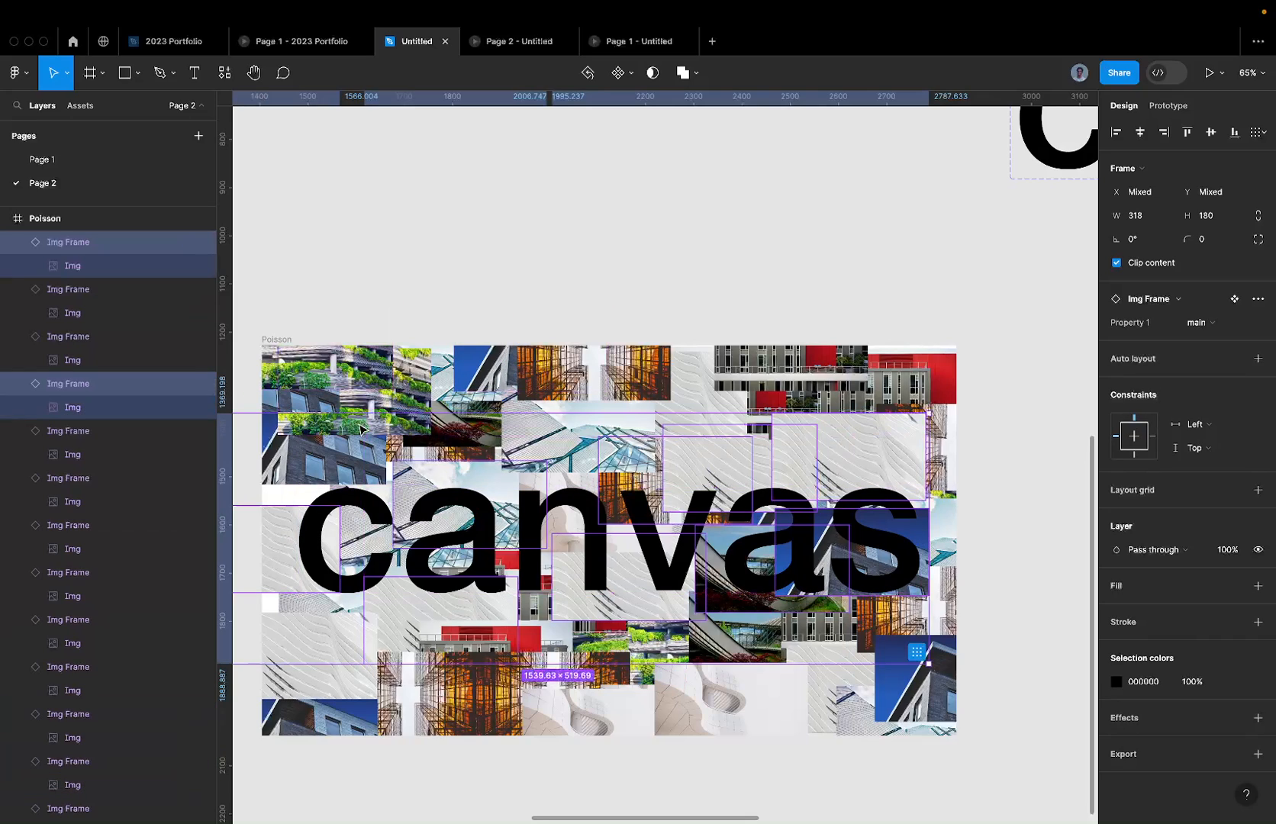
scroll(361, 430, "left", 2)
scroll(361, 430, "down", 1)
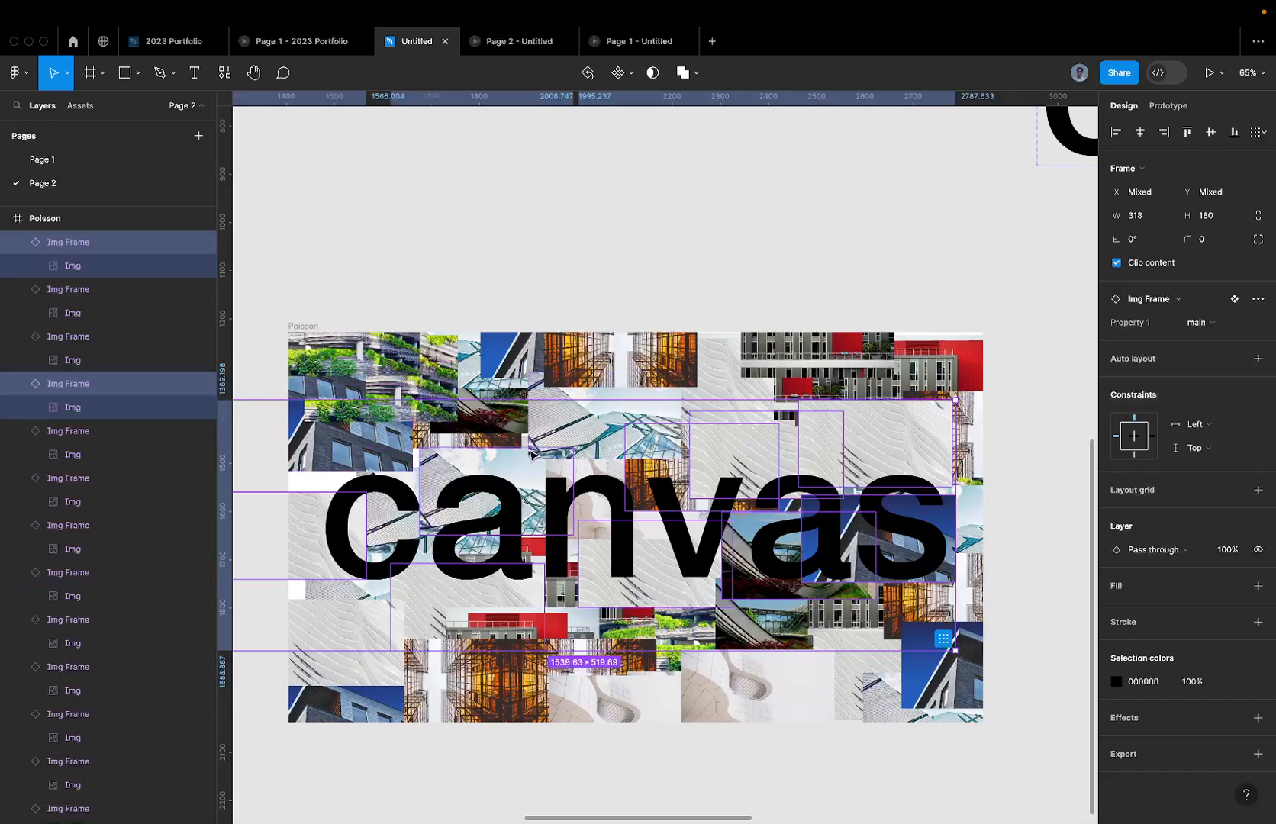
scroll(532, 453, "left", 4)
scroll(532, 453, "down", 2)
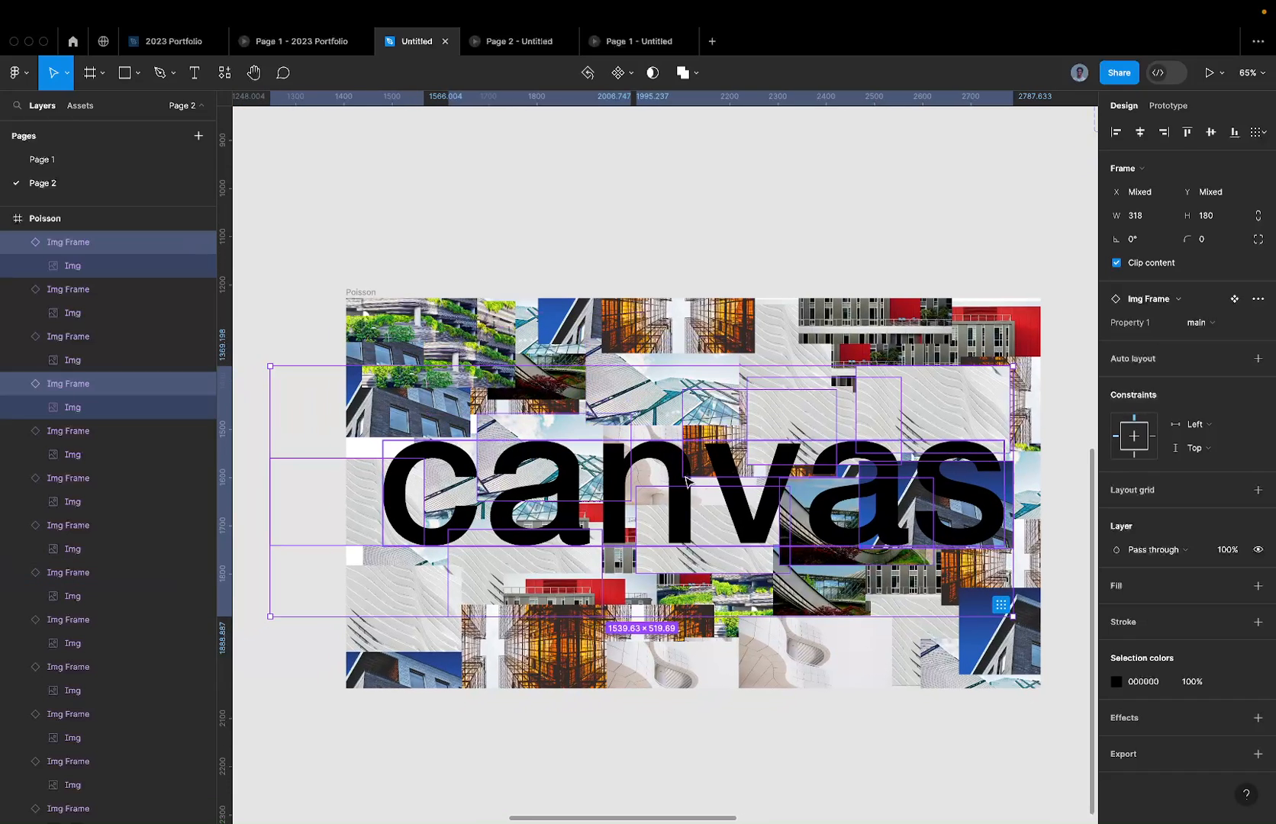
left_click(647, 404, "shift")
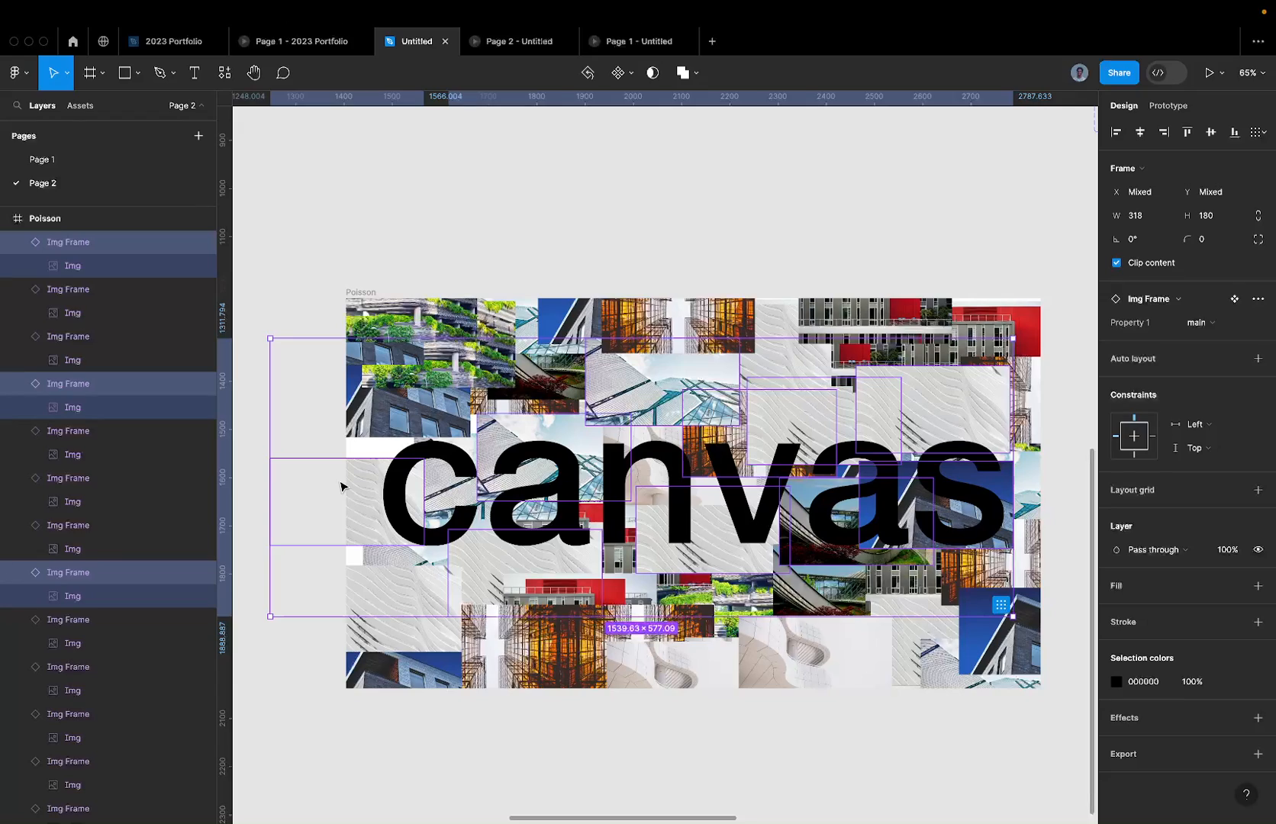
key("alt")
right_click(384, 490)
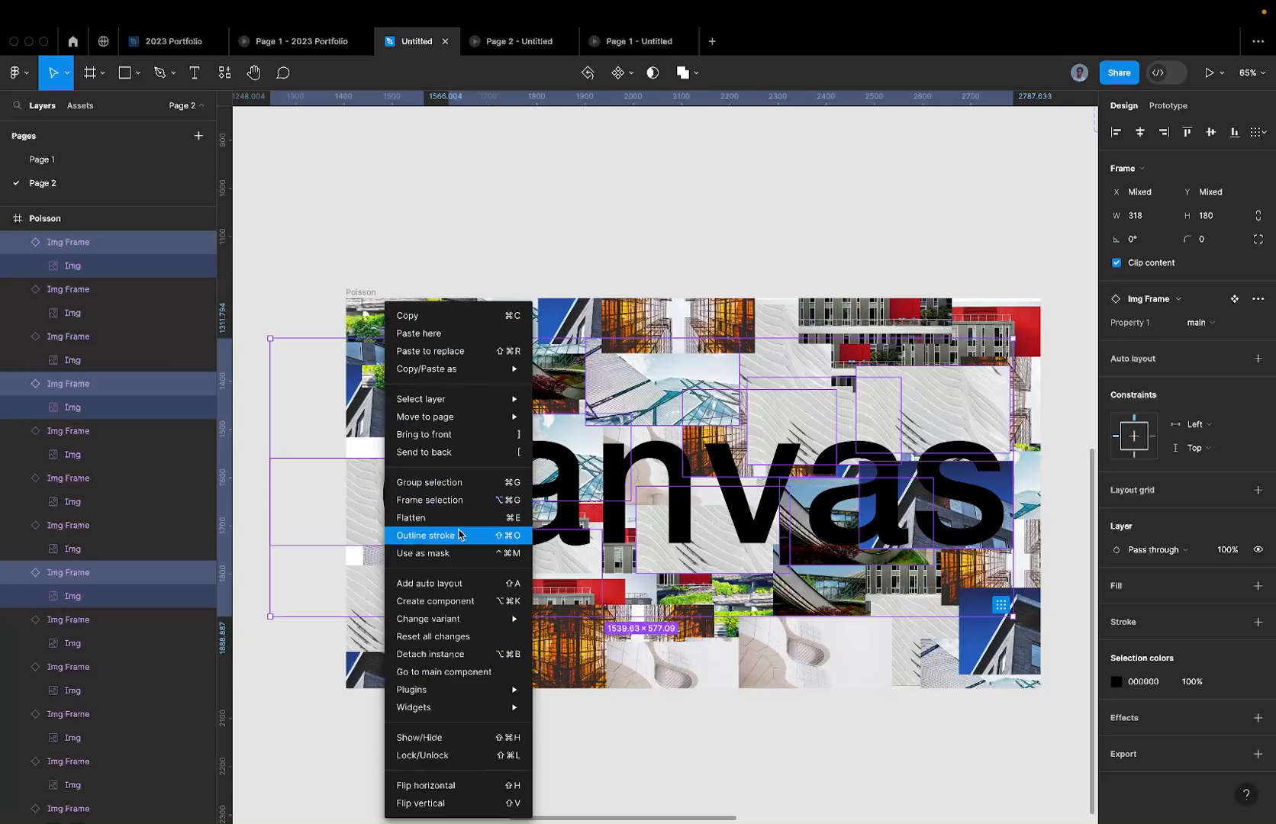
mouse_move(484, 427)
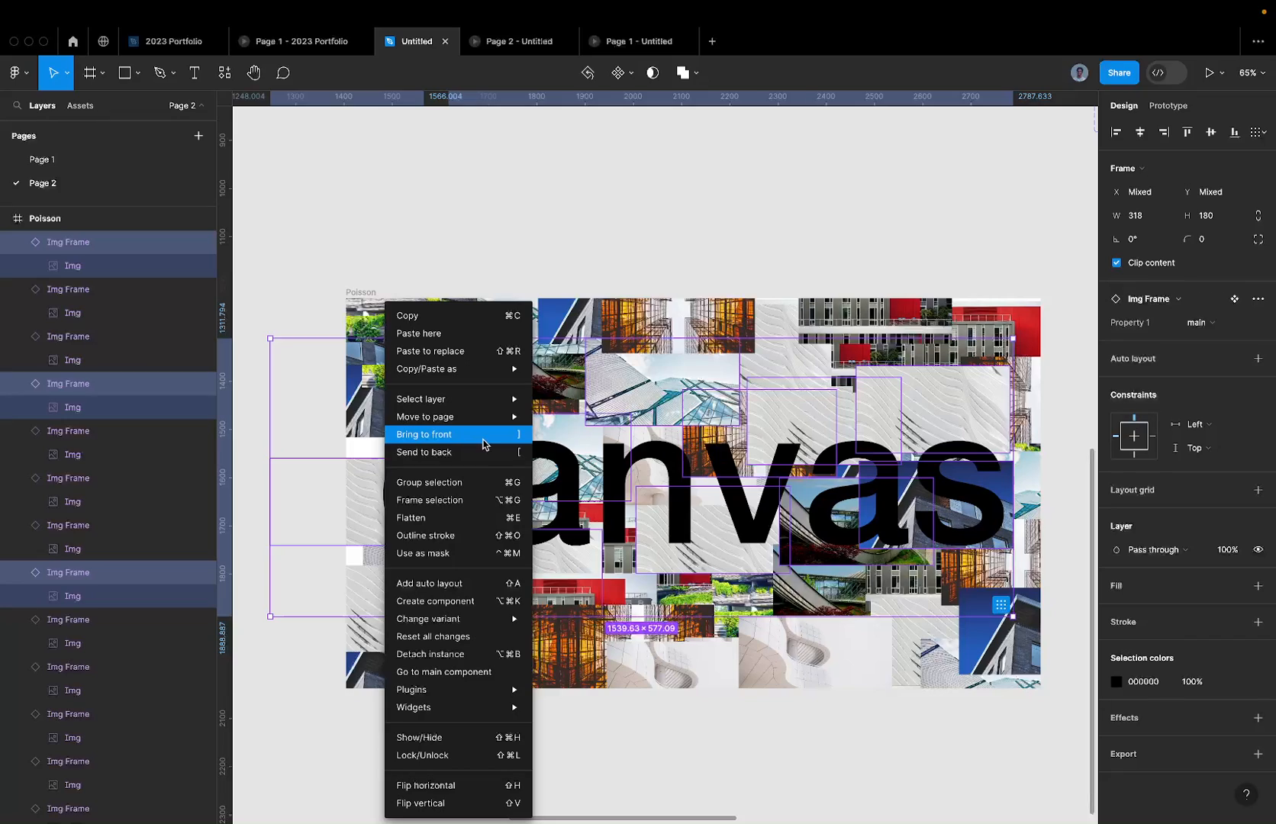
left_click(365, 500)
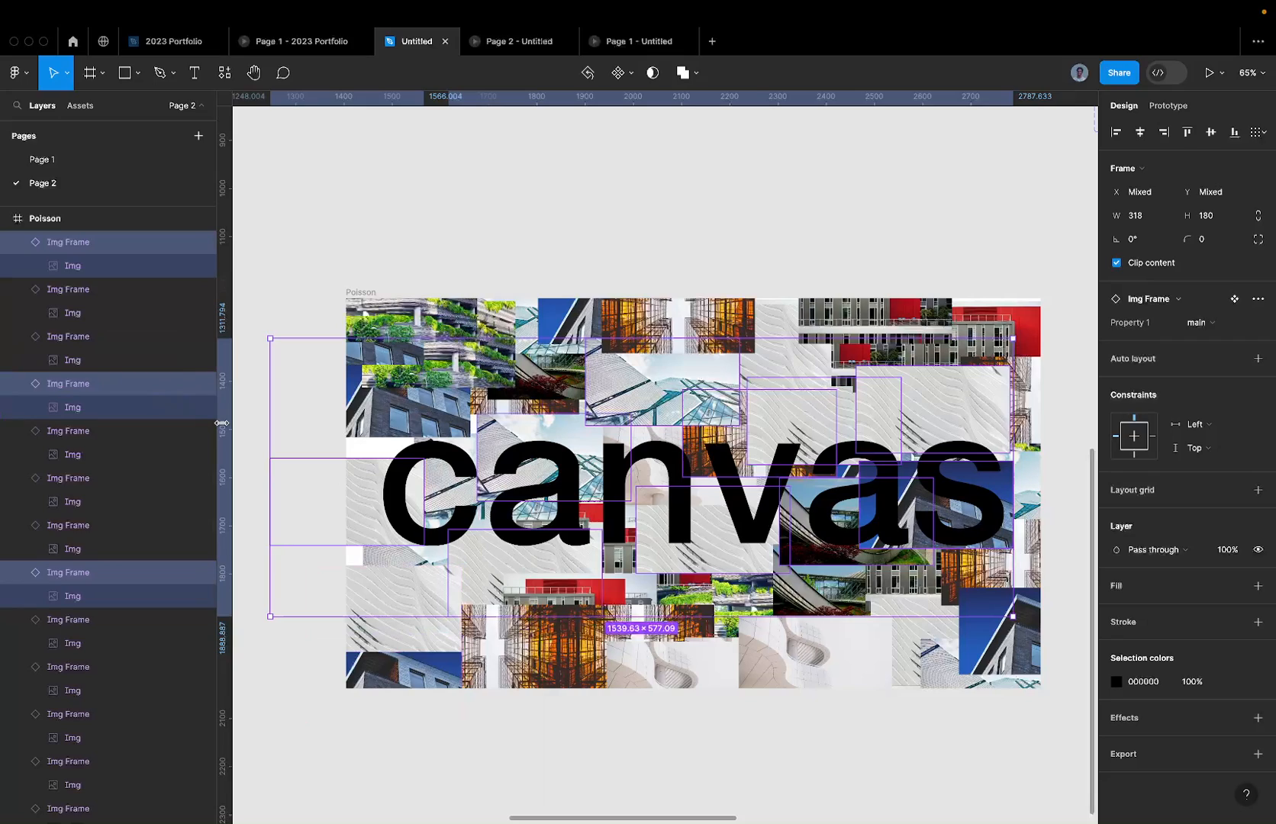
key("]")
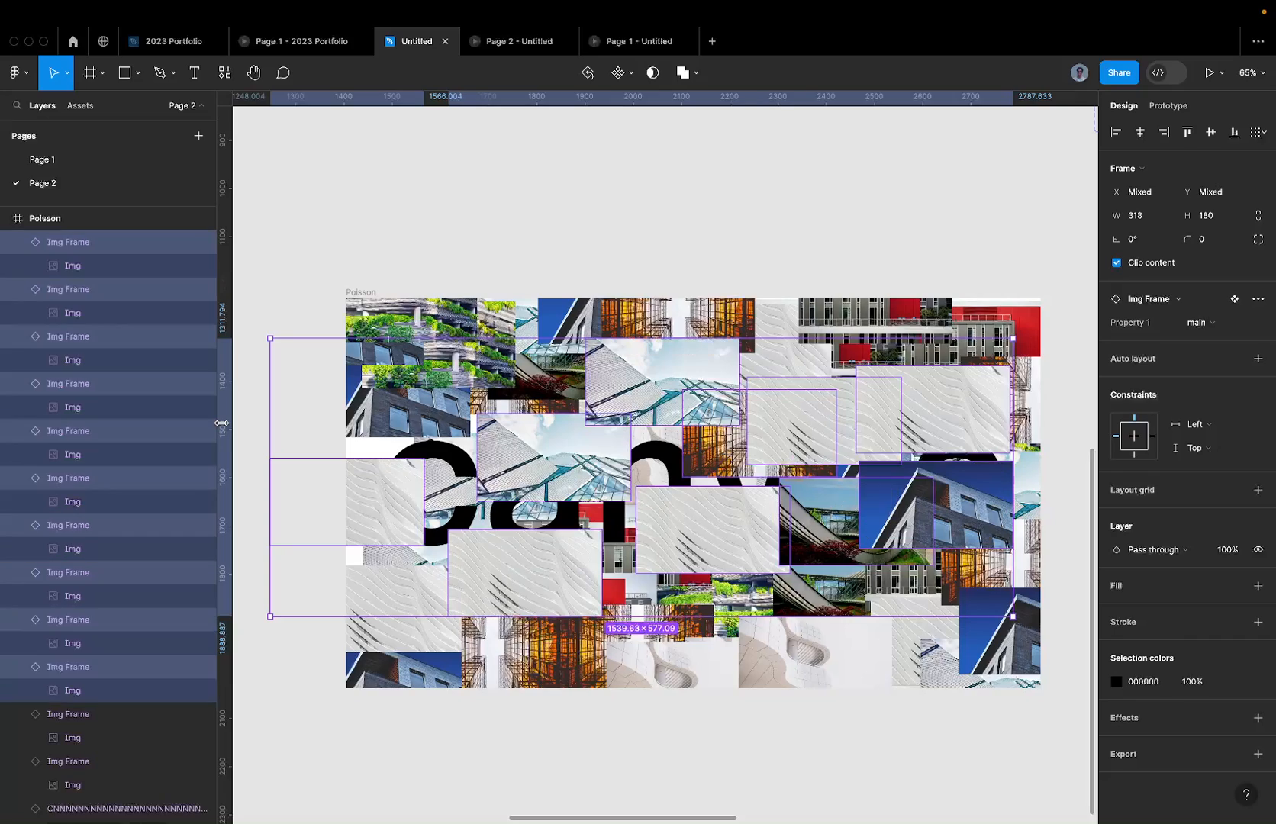
Step: Send the image of the curved green-roofed building over the lettering's second "a" to the back of the Poisson frame
scroll(546, 459, "down", 5)
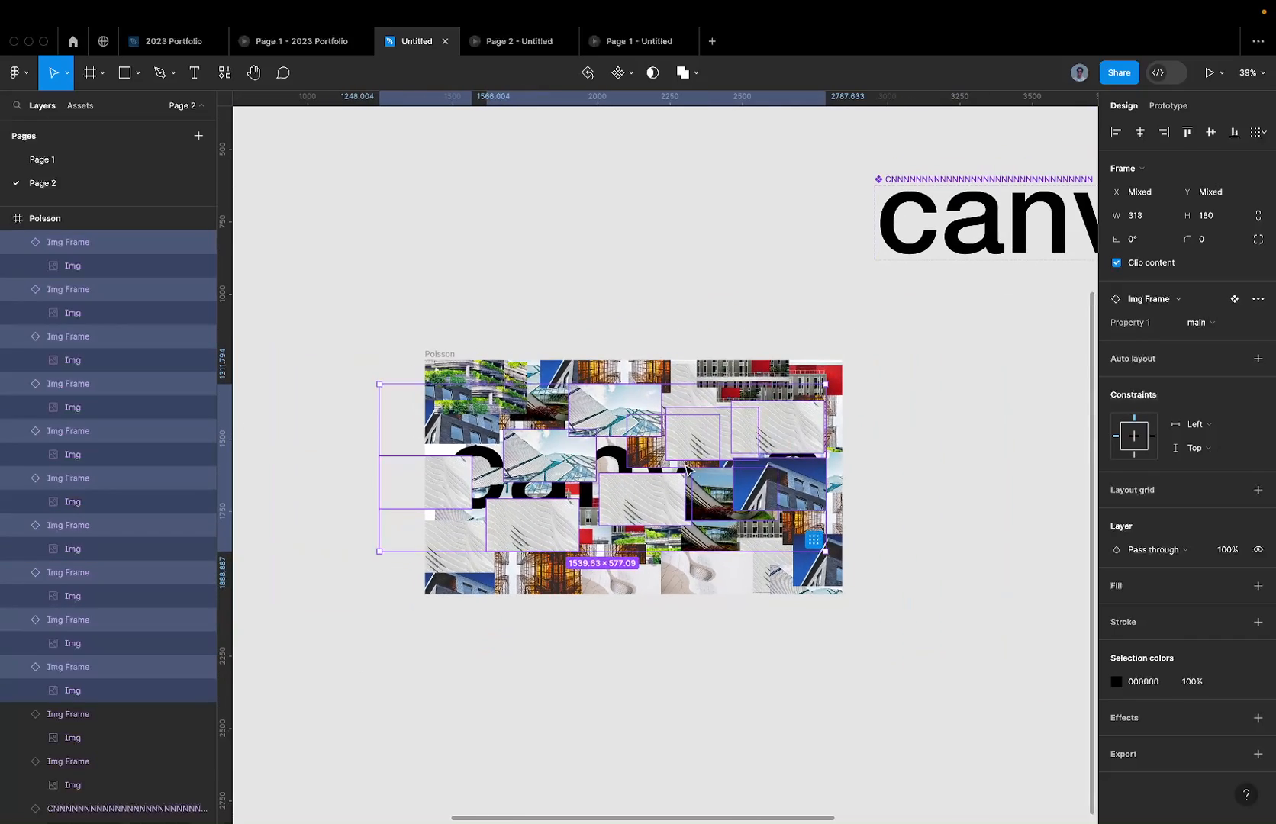
scroll(542, 475, "up", 4)
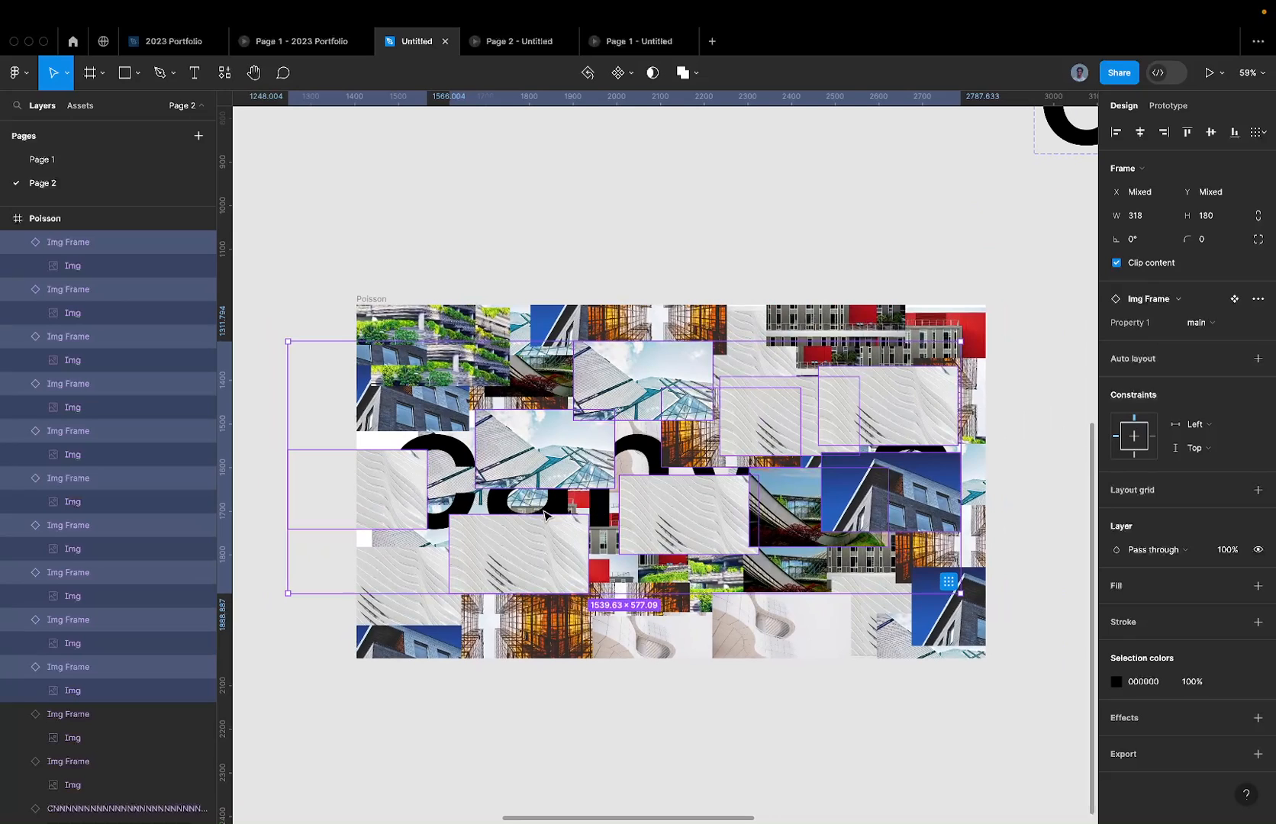
scroll(646, 484, "down", 3)
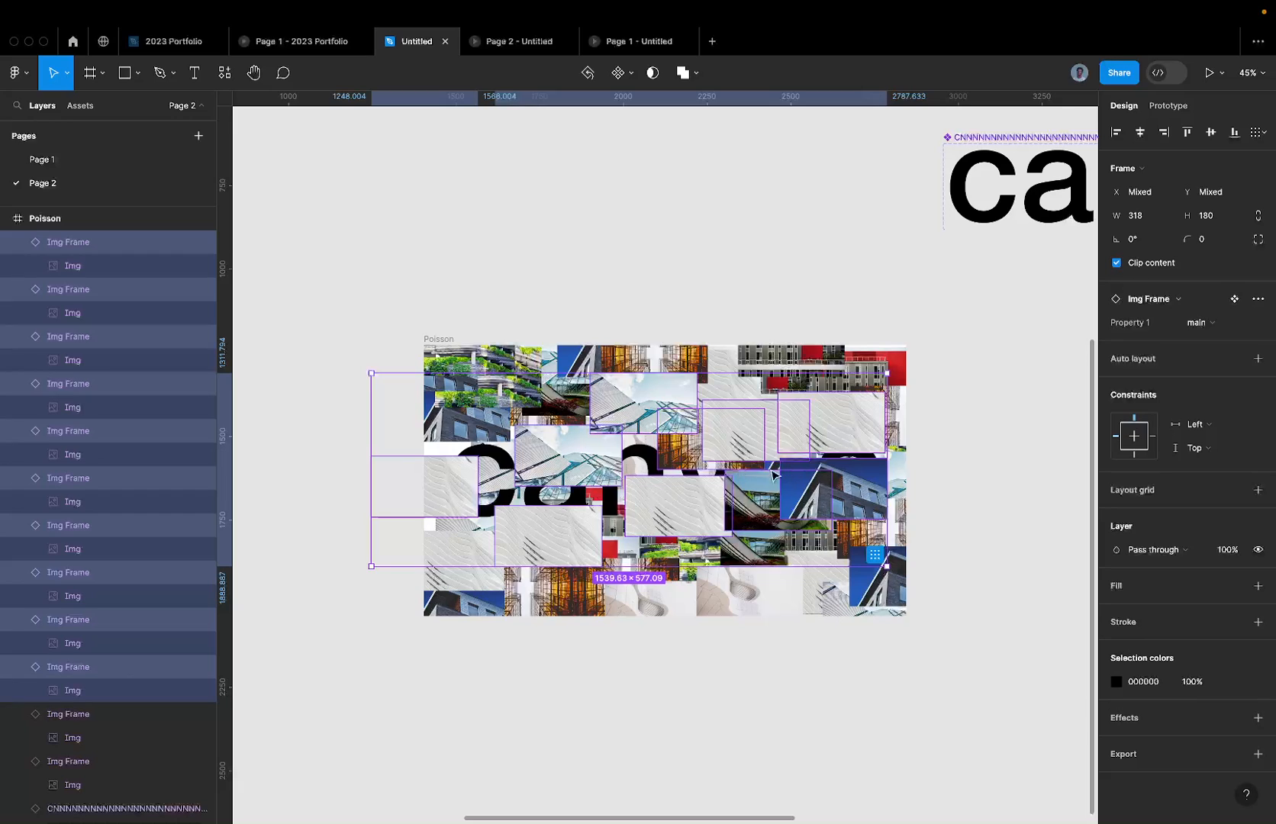
left_click(790, 492)
left_click(767, 497)
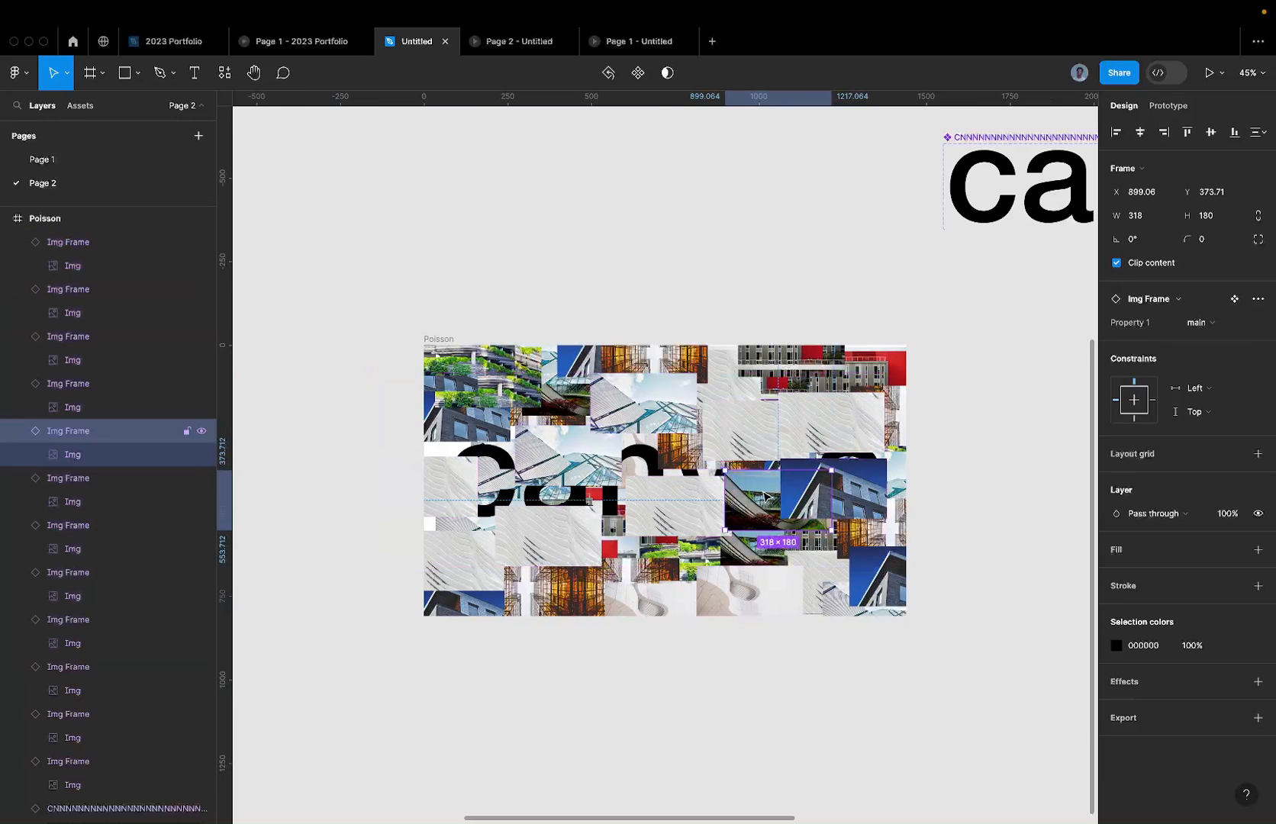
key("[")
Step: Send the orange-lit building image between the "n" and "v" of the lettering to the back
scroll(763, 491, "up", 5)
left_click(754, 395)
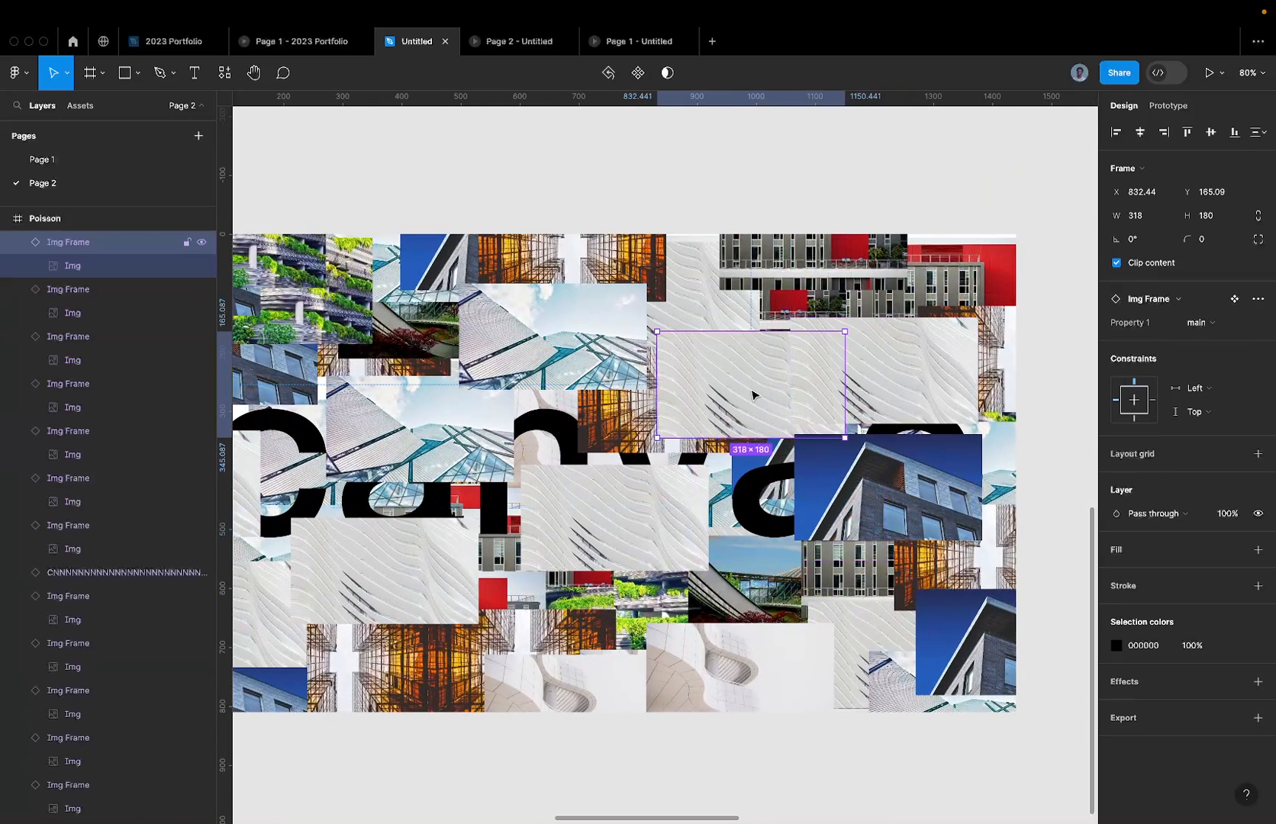
left_click_drag(752, 396, 637, 415)
scroll(638, 414, "down", 5)
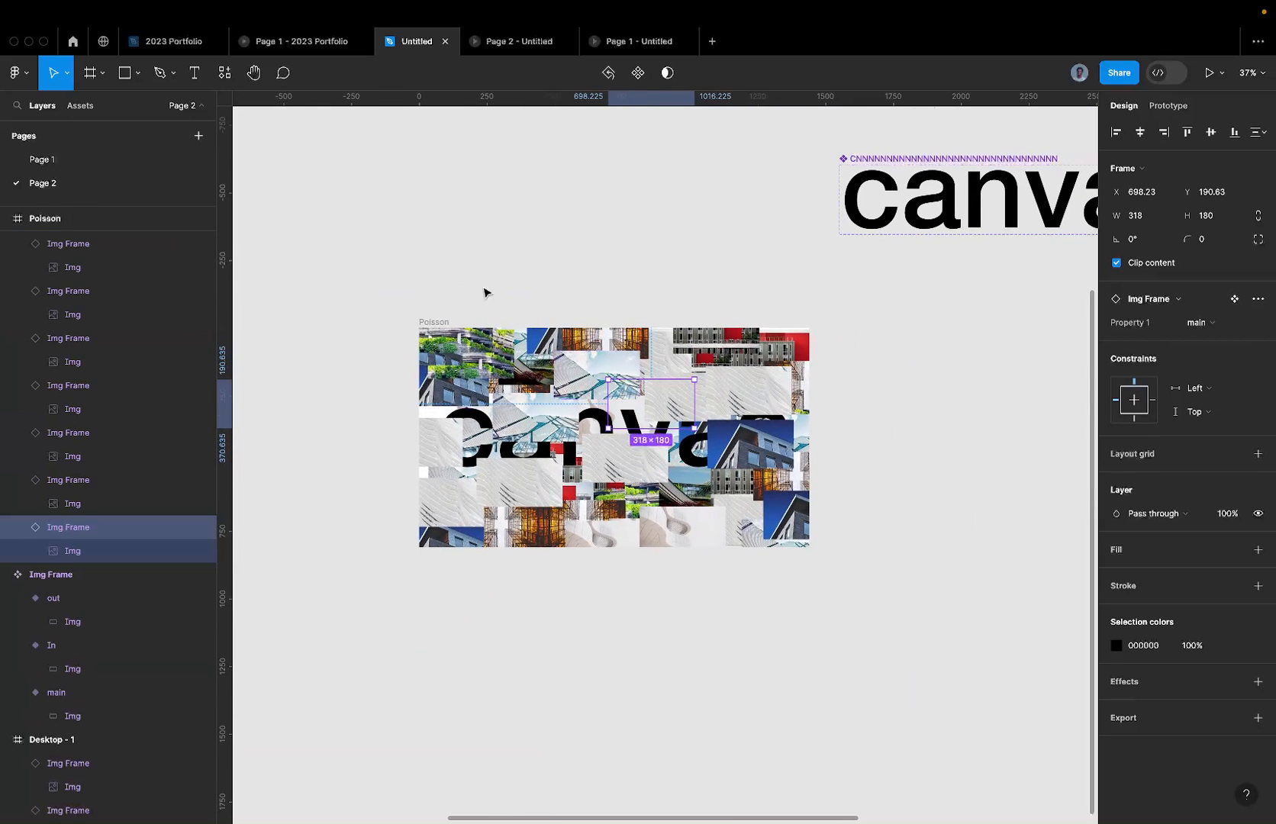
Step: Select all Img Frame instances in the Poisson frame, excluding the lettering instance, and set their Property 1 to In
left_click(438, 330)
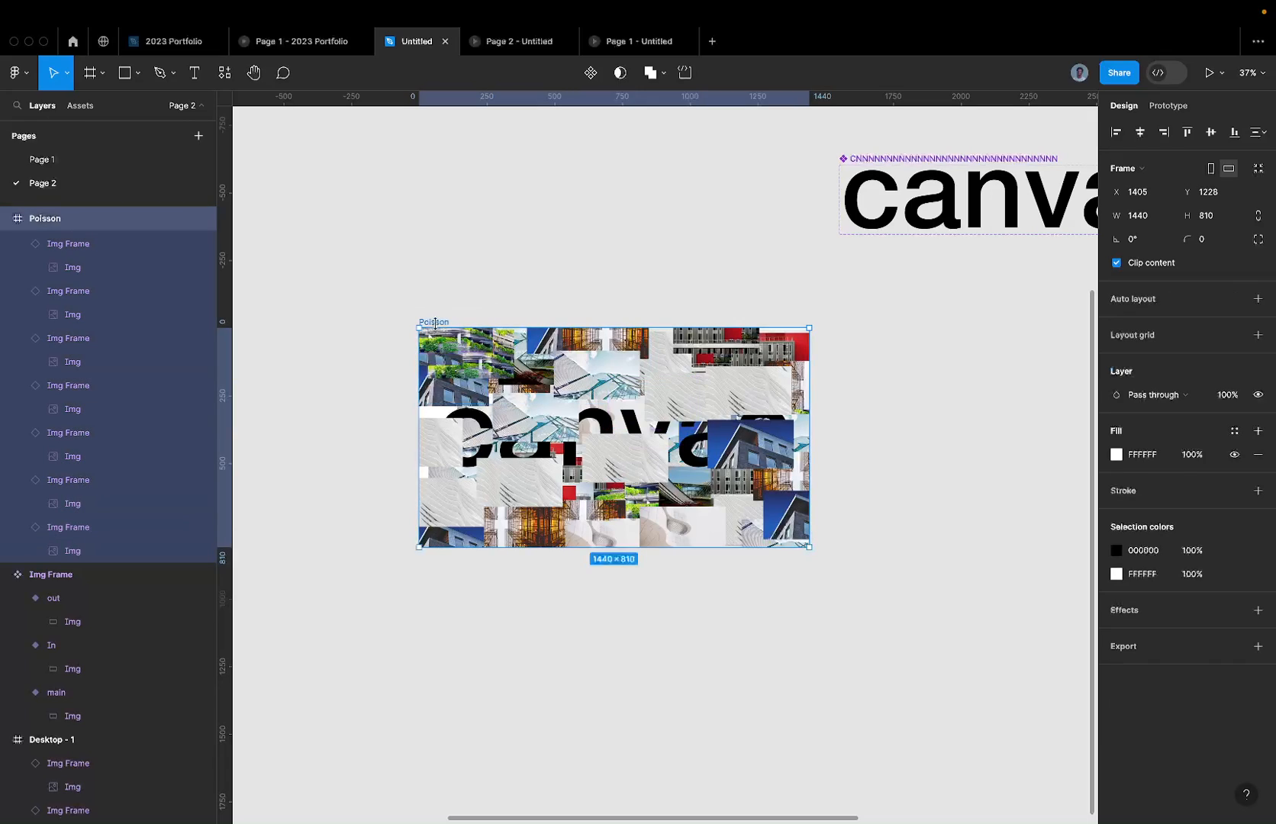
key("Return")
left_click(450, 259)
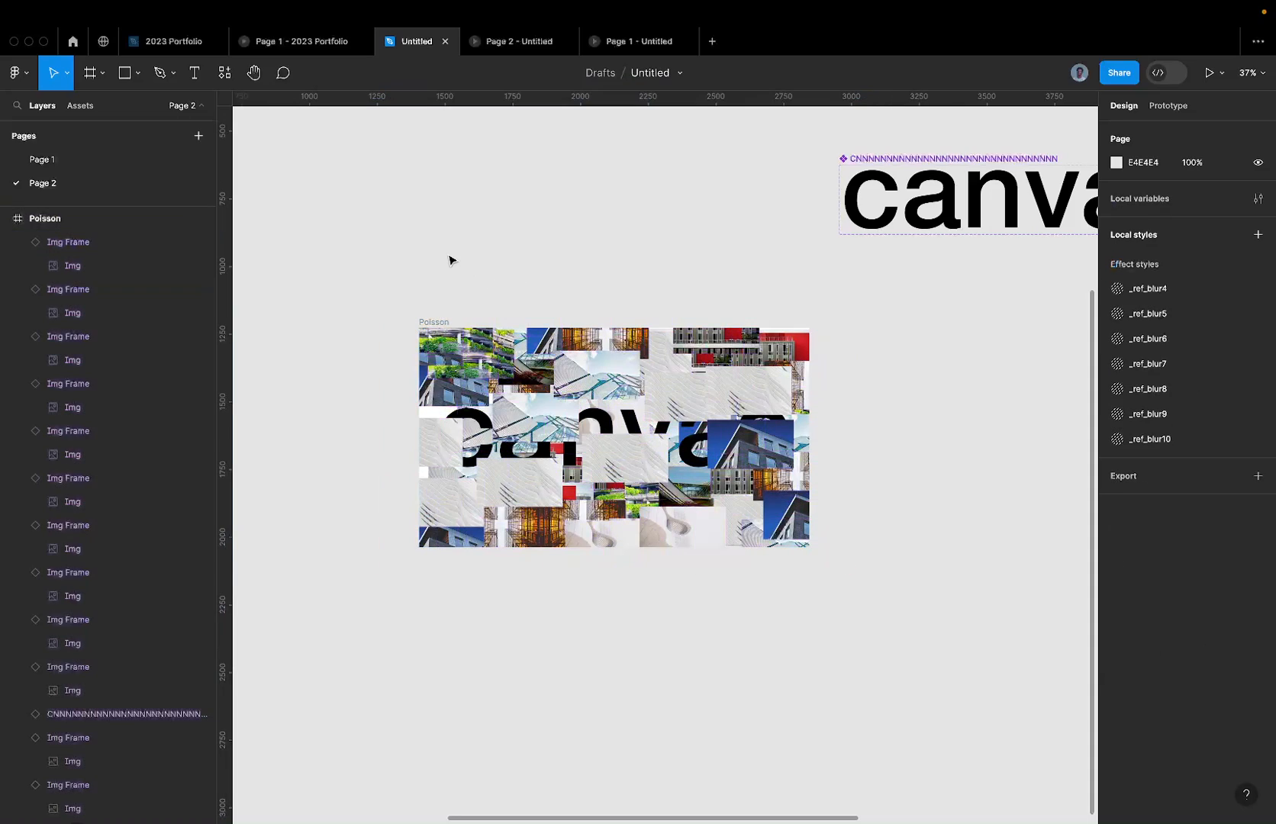
left_click(431, 321)
key("Return")
scroll(105, 634, "down", 3)
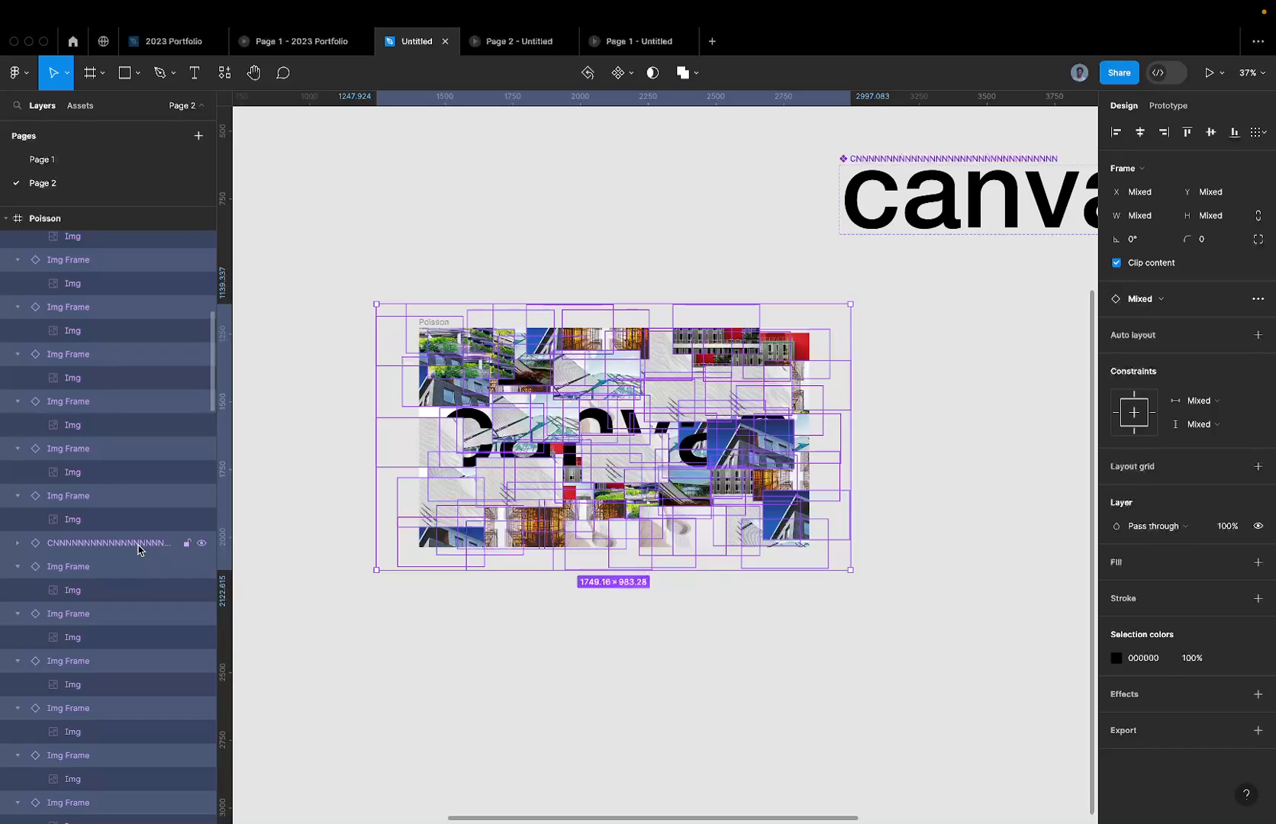
left_click(138, 544, "shift")
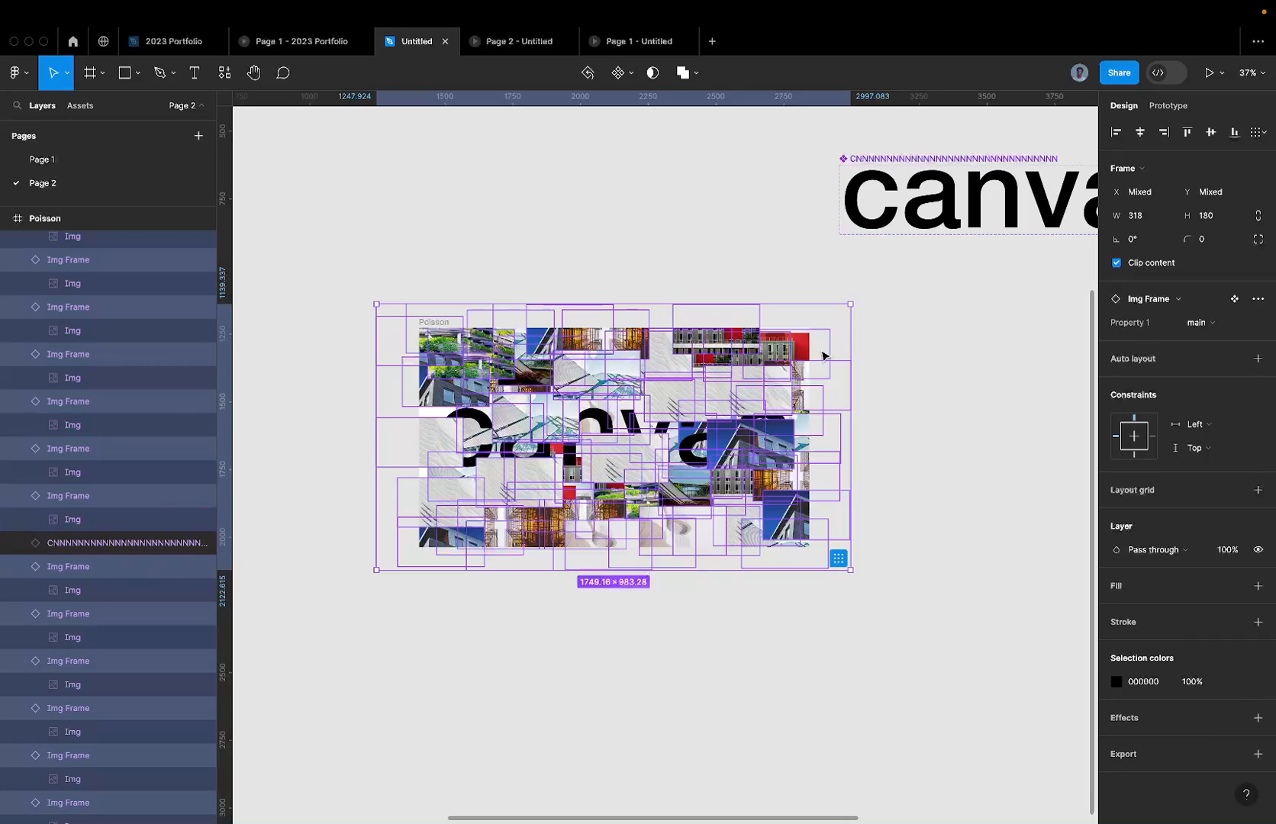
left_click(1202, 322)
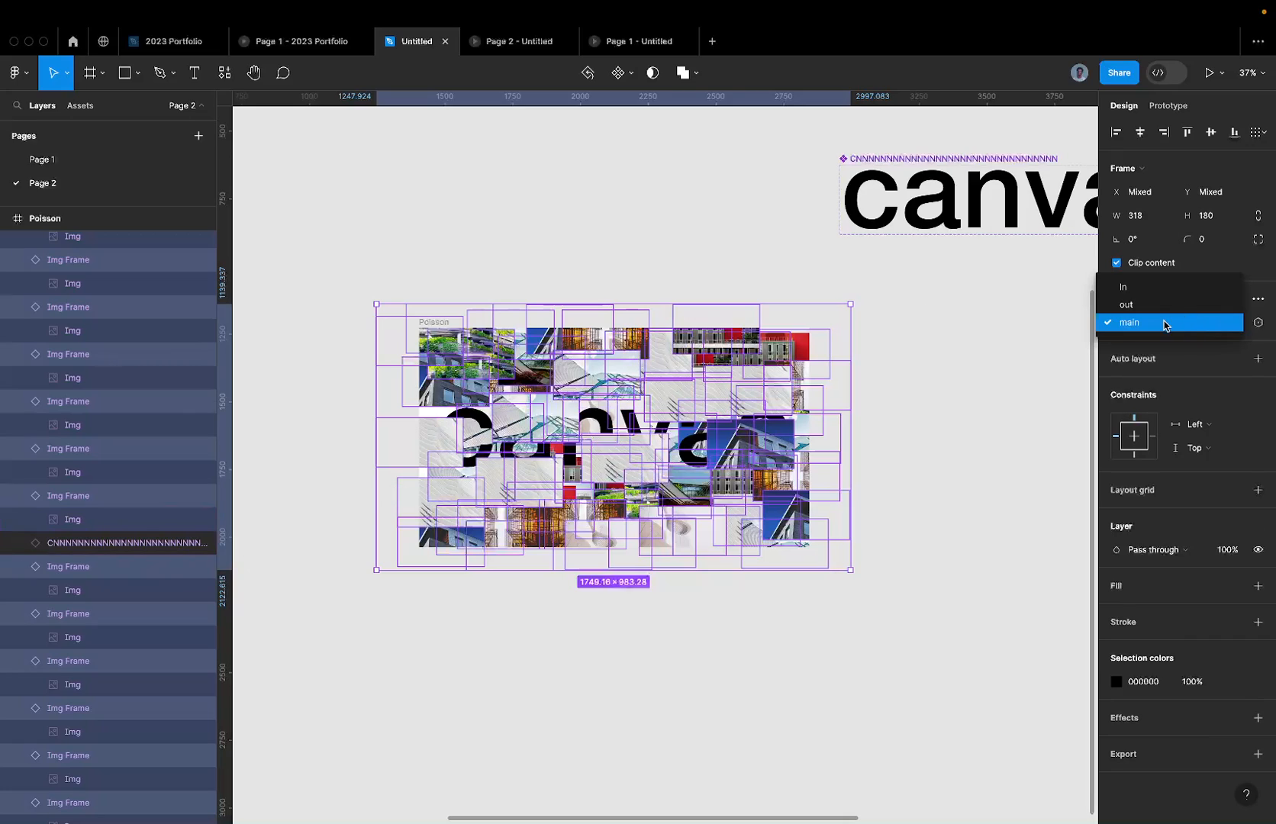
left_click(1174, 287)
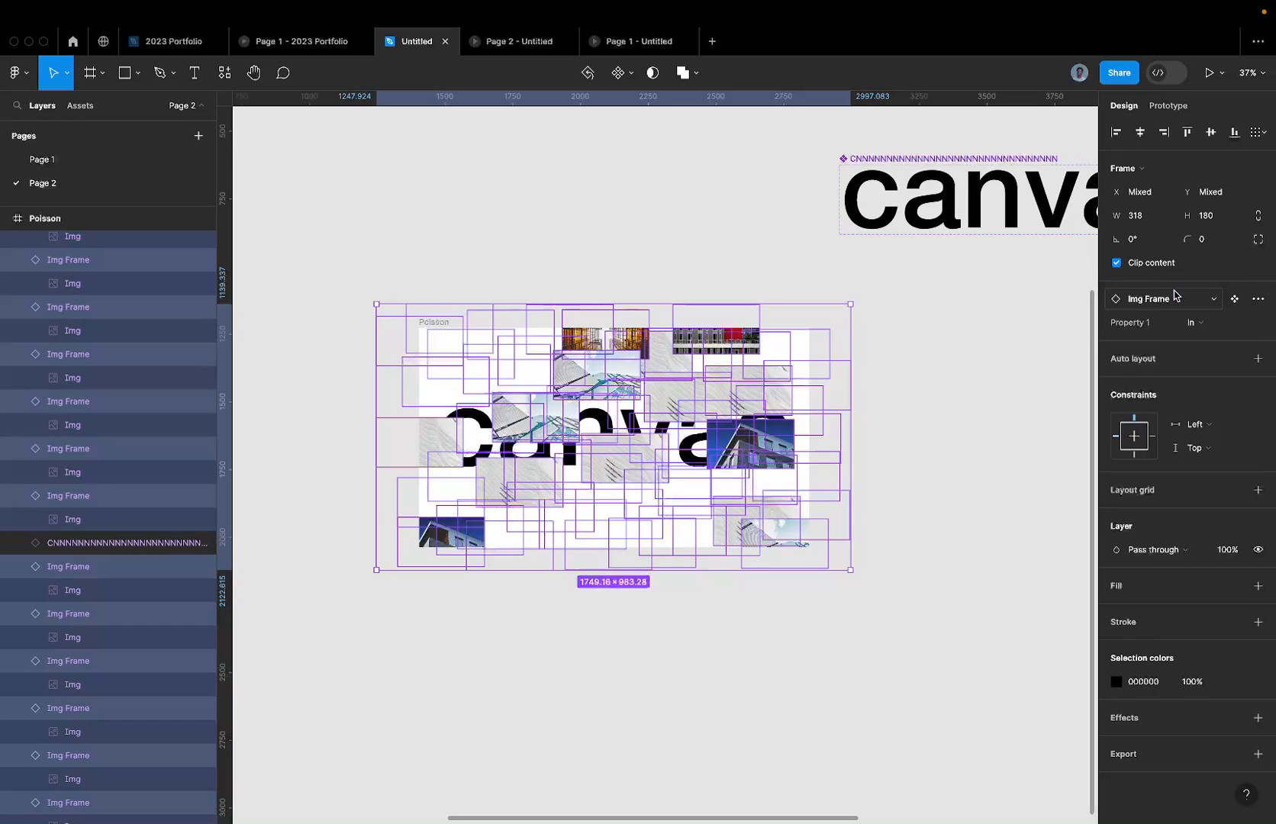
scroll(870, 345, "down", 3)
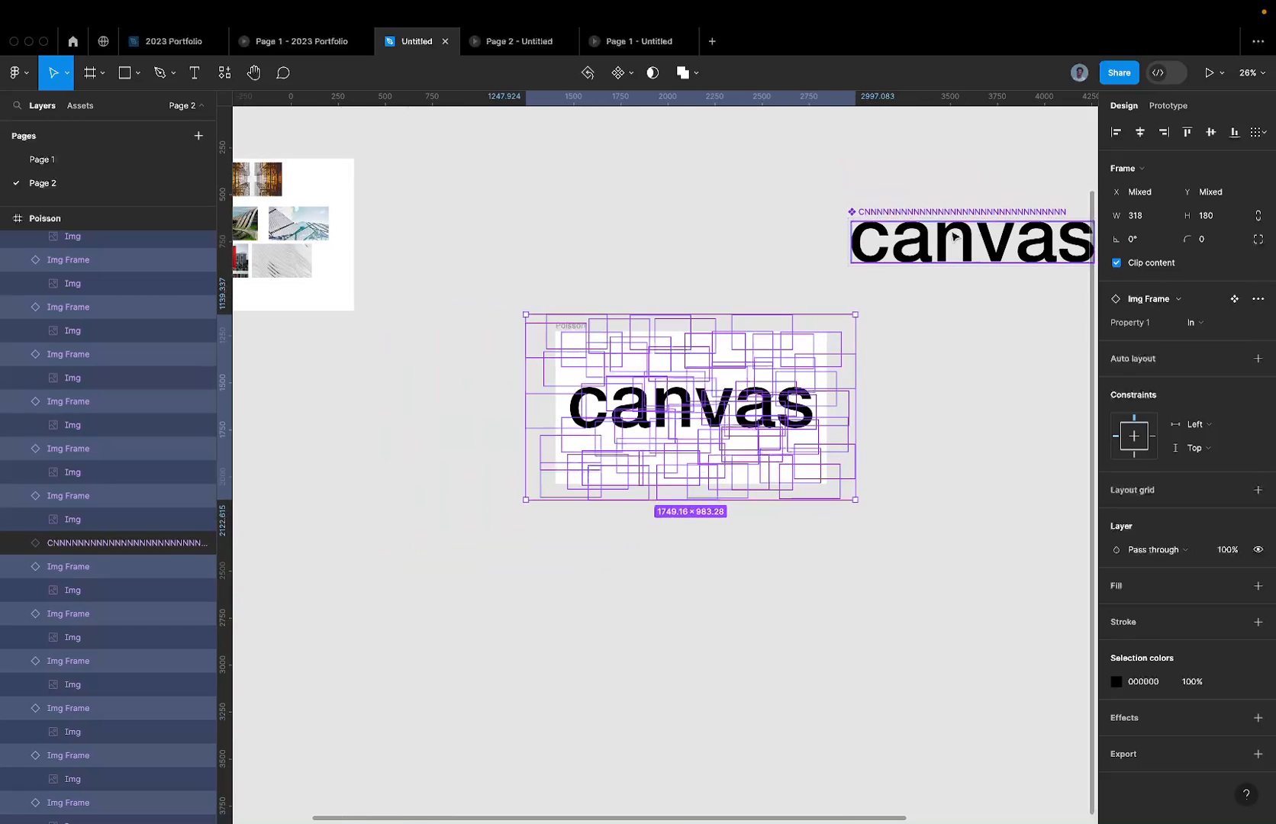
Step: Preview the Poisson frame as a prototype and test how the pointer-triggered images appear around the looping lettering
left_click(758, 294)
left_click(571, 326)
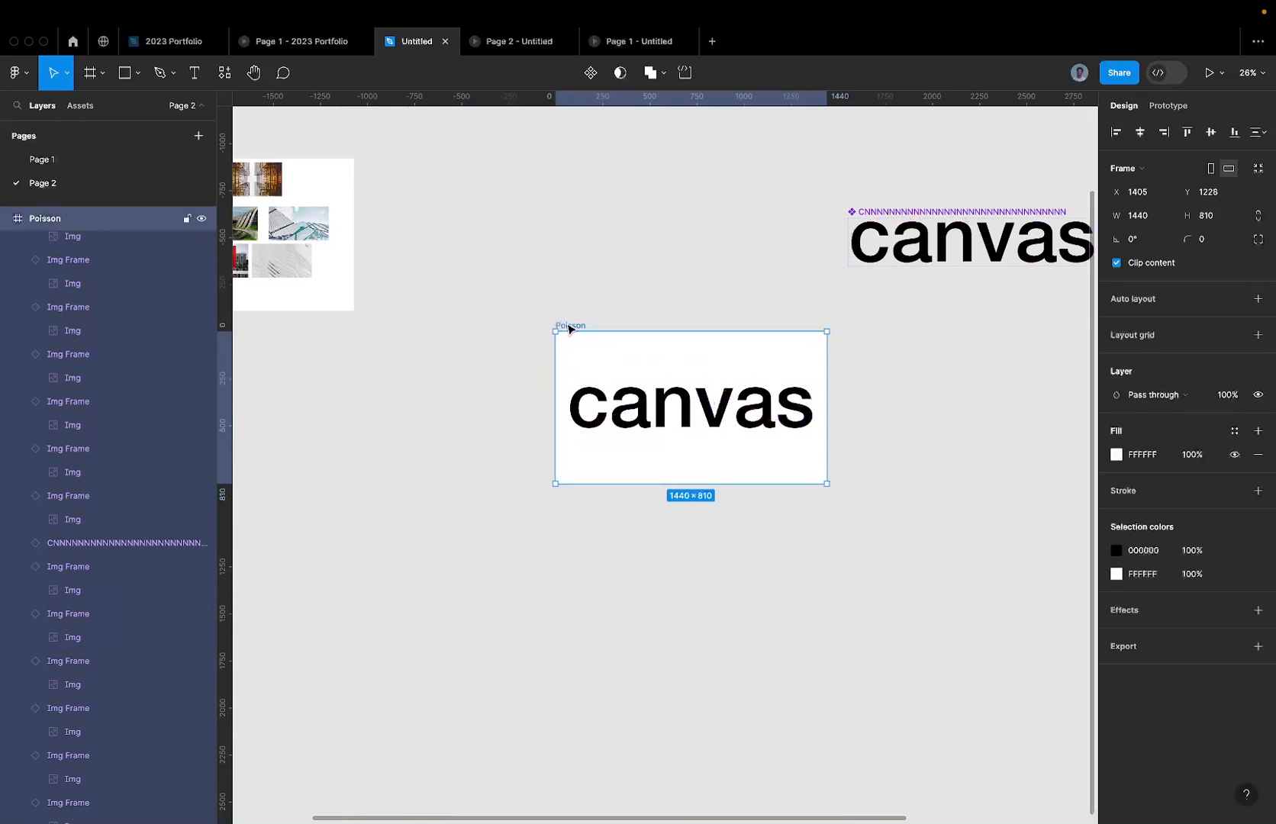
left_click(1209, 74)
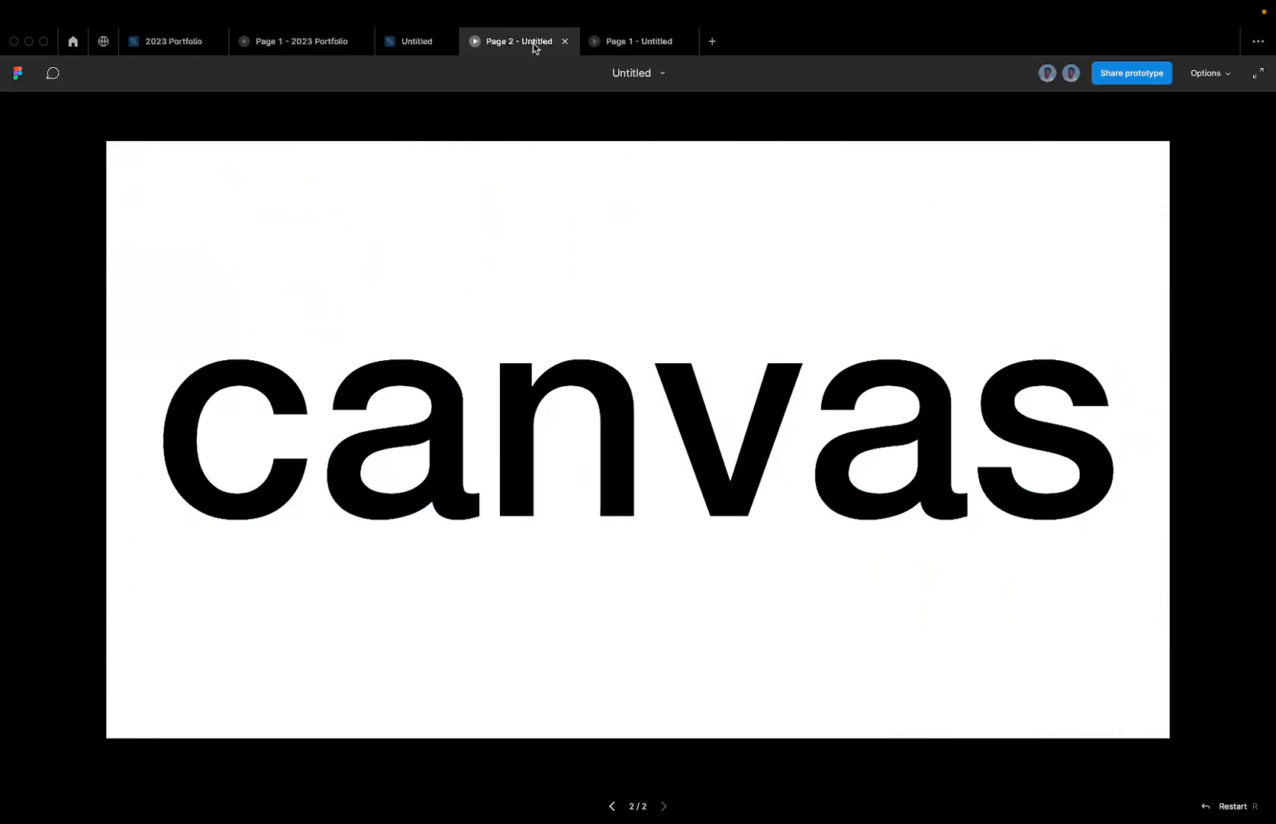
right_click(534, 47)
left_click(440, 87)
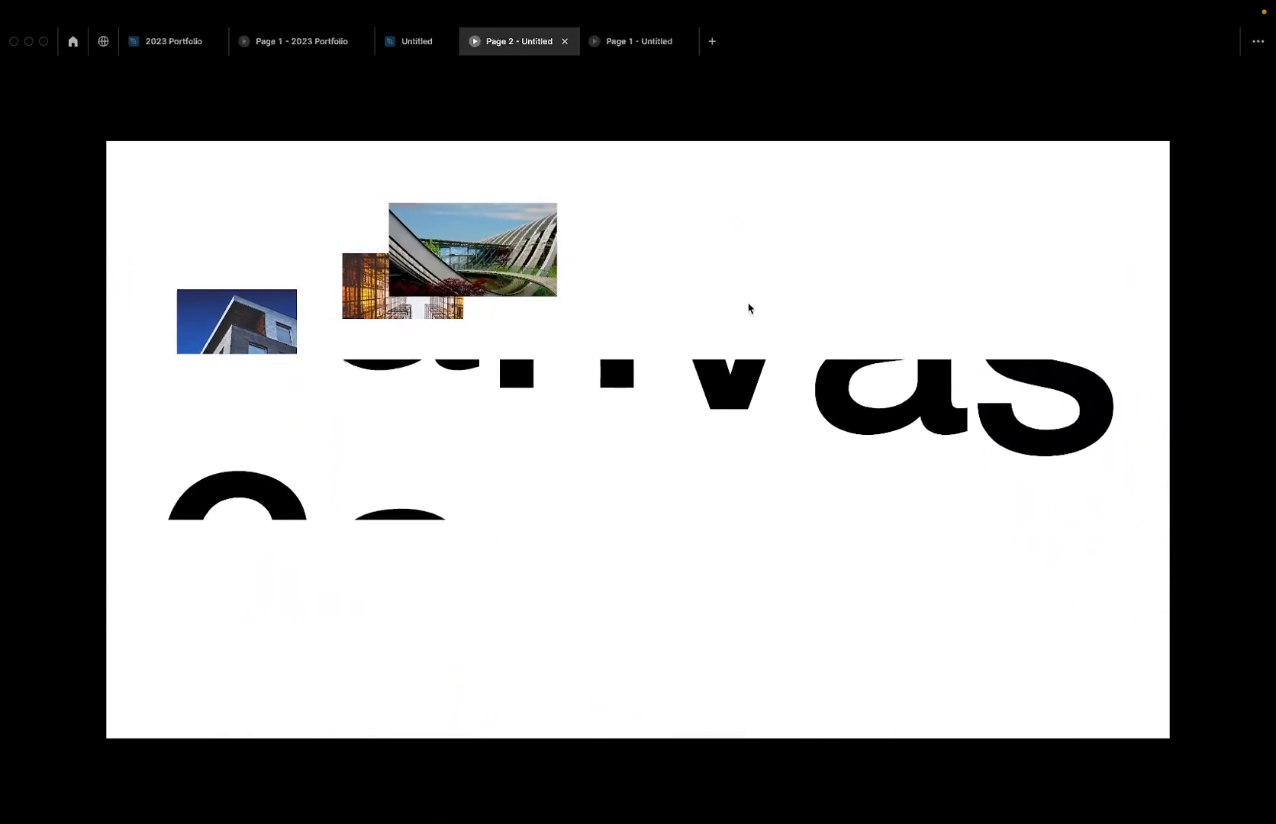
Step: In the Img Frame component's In variant, set the Img layer's corner radius to 999
left_click(392, 48)
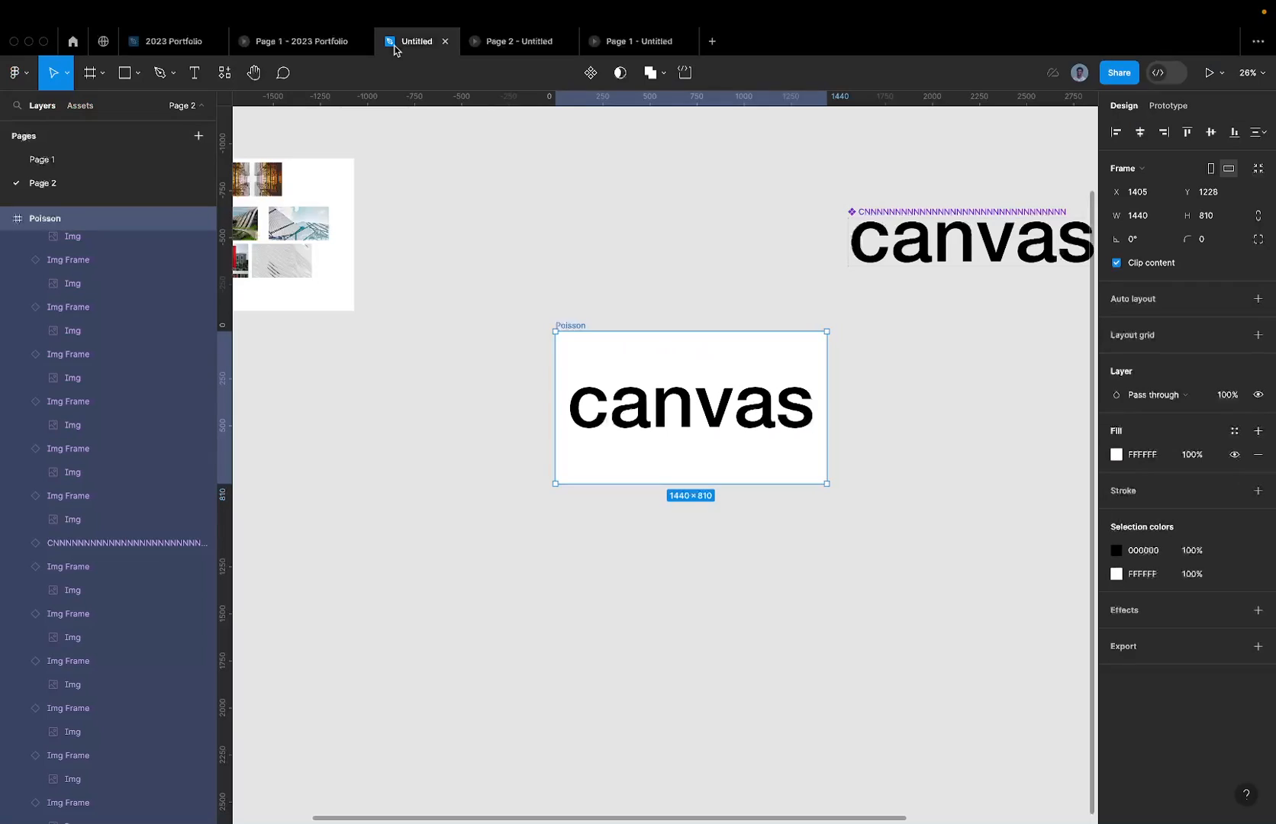
scroll(377, 243, "left", 7)
scroll(377, 243, "down", 4)
scroll(376, 243, "up", 5)
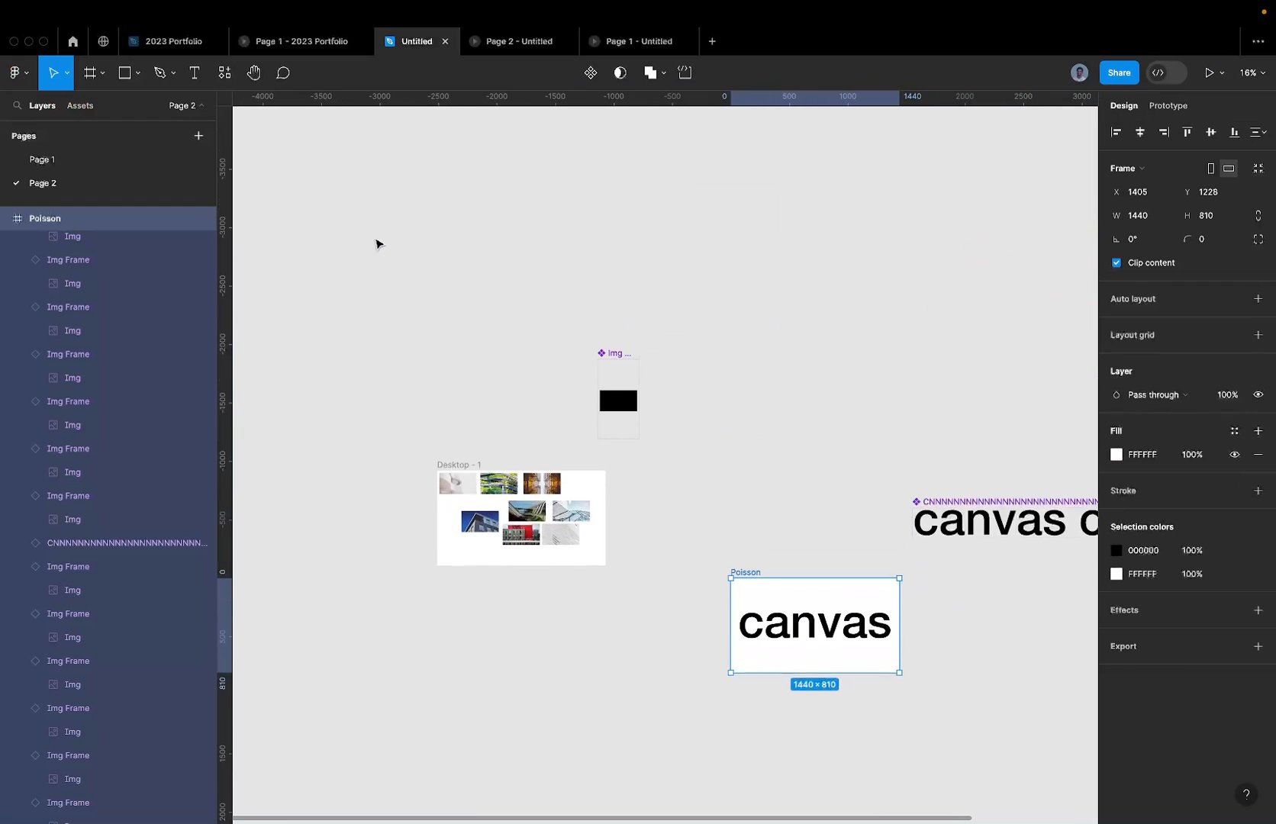
scroll(633, 467, "up", 5)
left_click(590, 515)
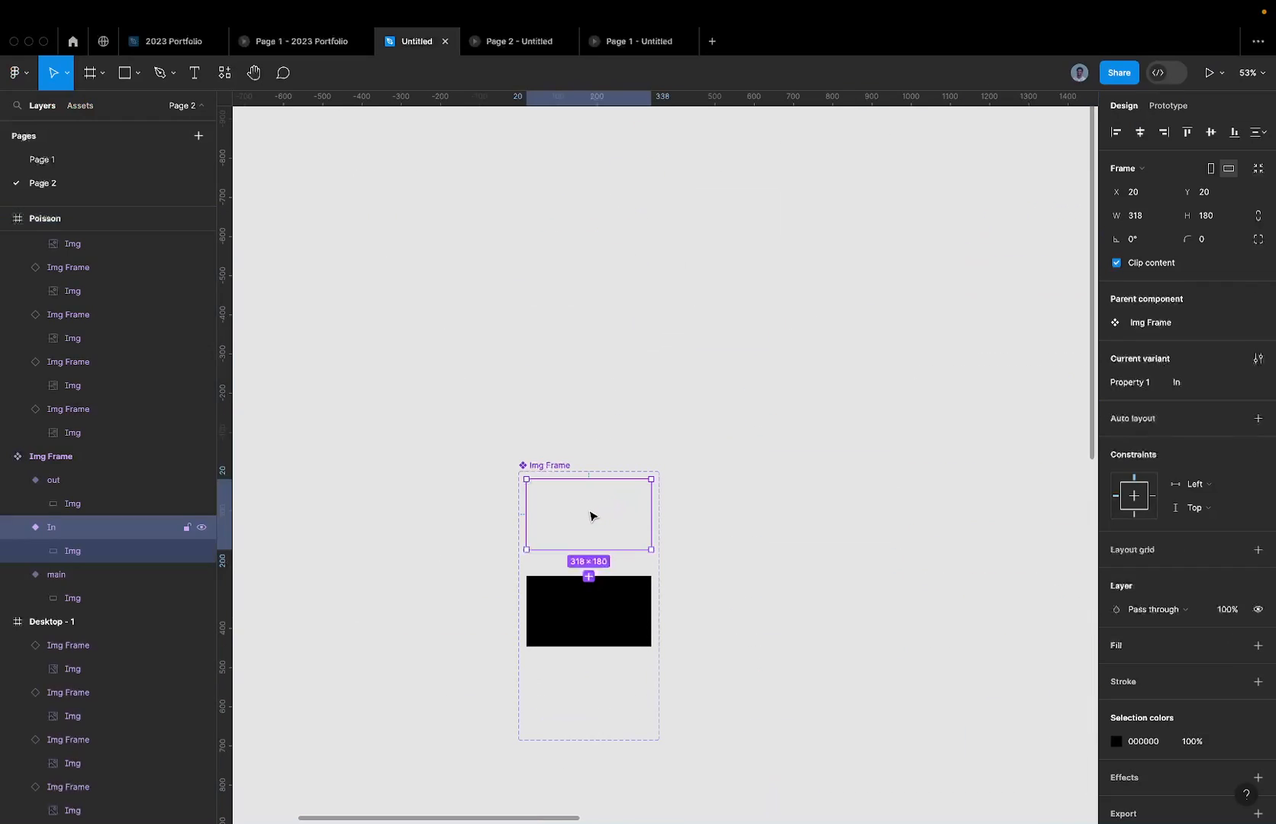
key("Return")
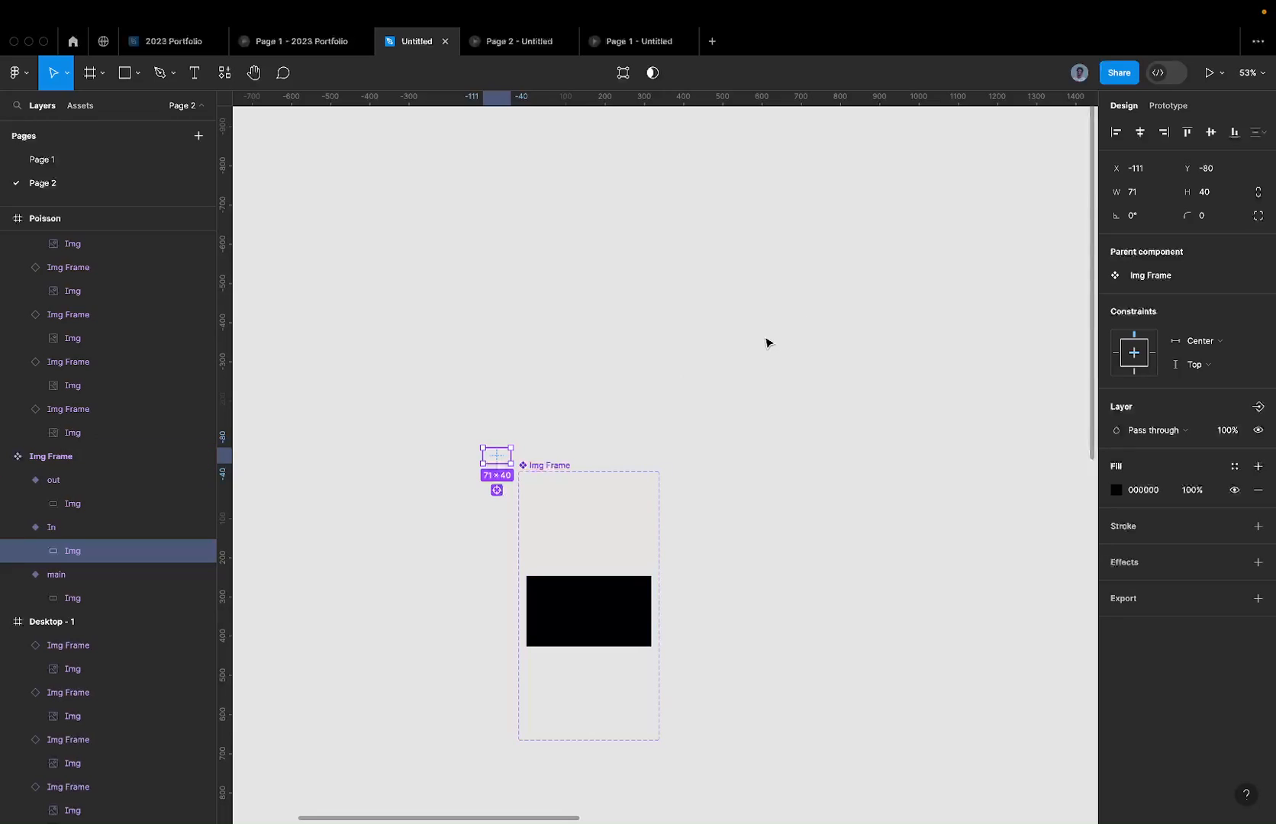
scroll(484, 467, "up", 5)
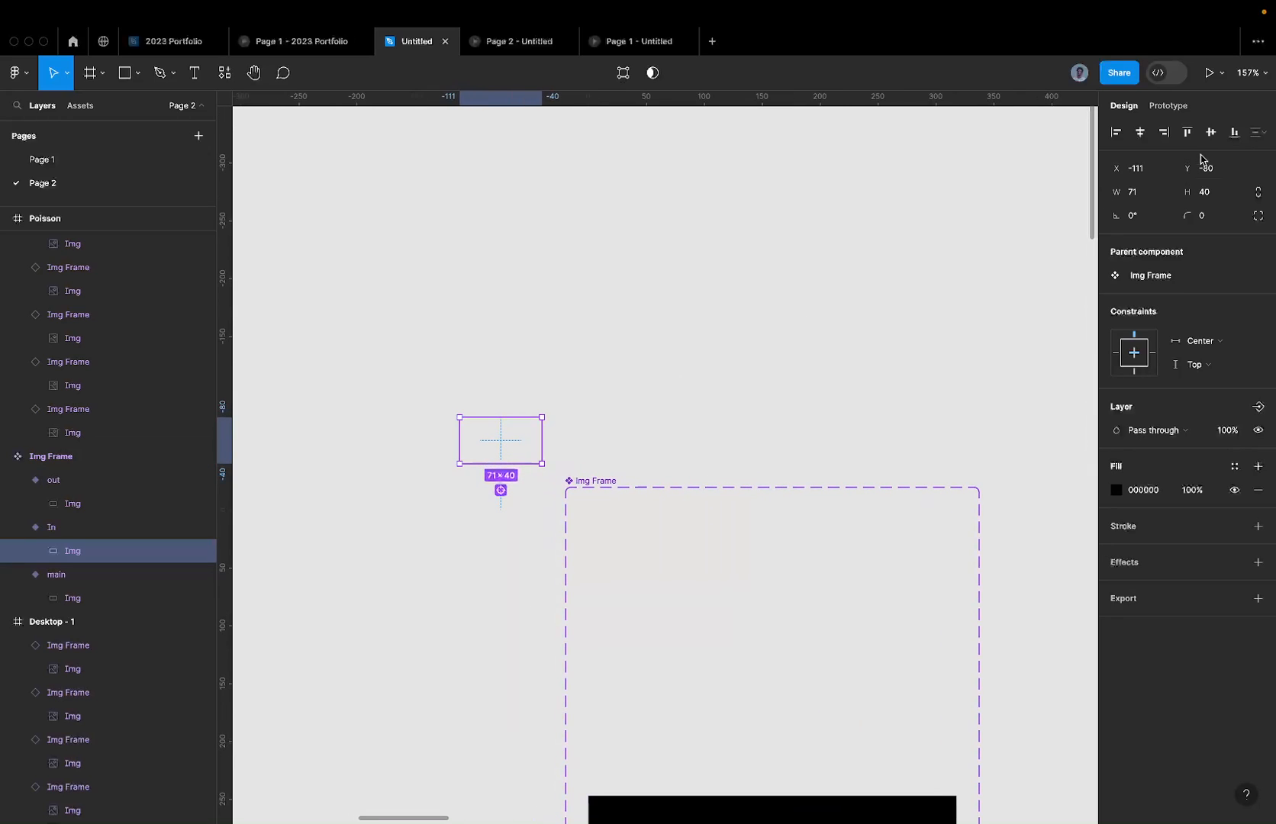
left_click(1211, 221)
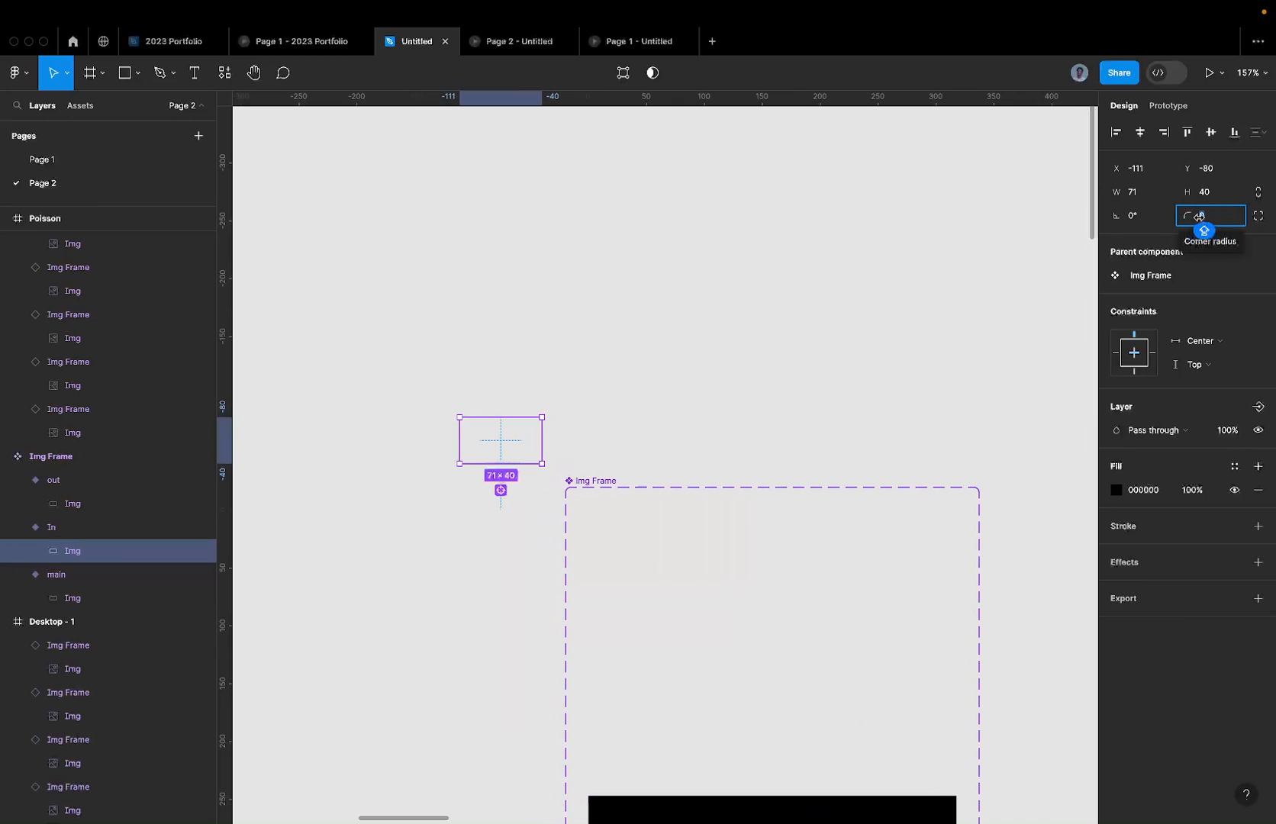
type("999")
key("Return")
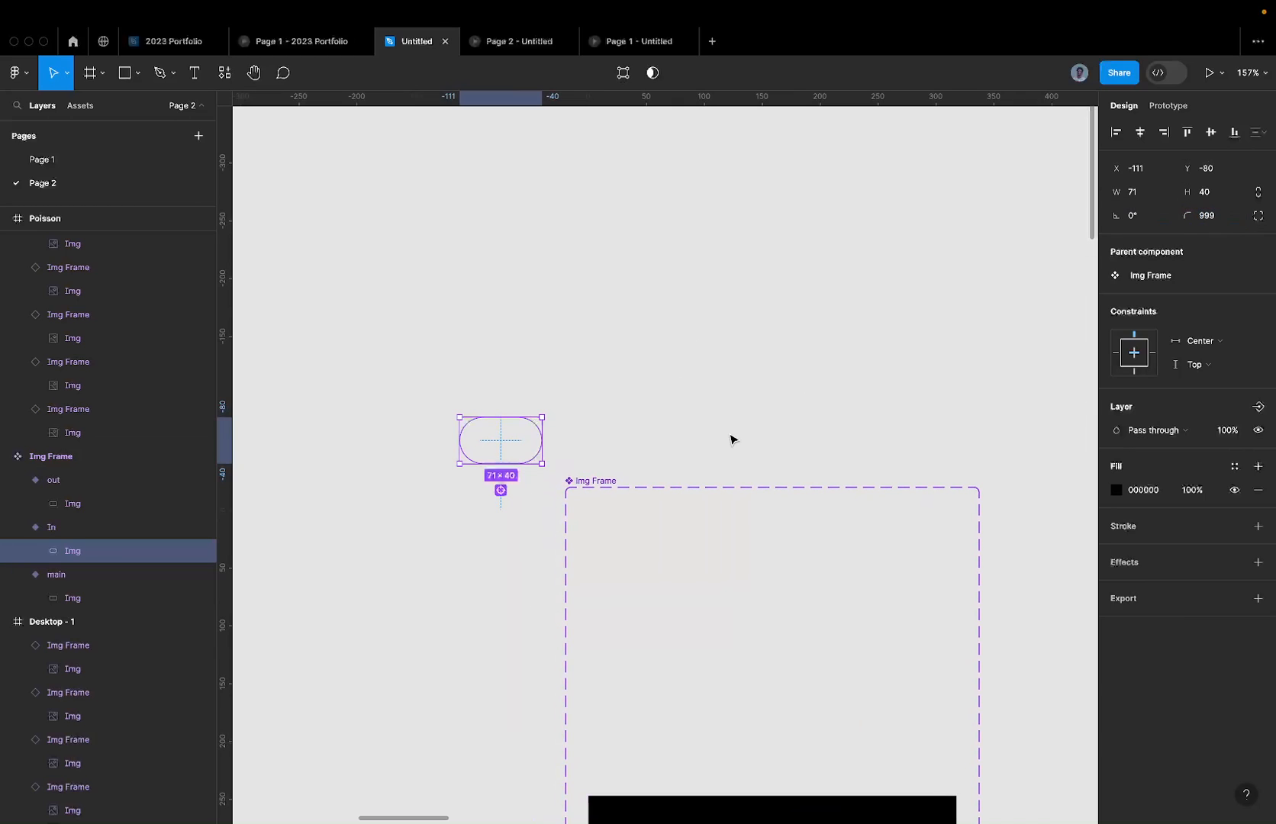
Step: In the Img Frame component's out variant, set the Img layer's corner radius to 9999
scroll(728, 436, "down", 5)
scroll(737, 439, "down", 3)
left_click(697, 589)
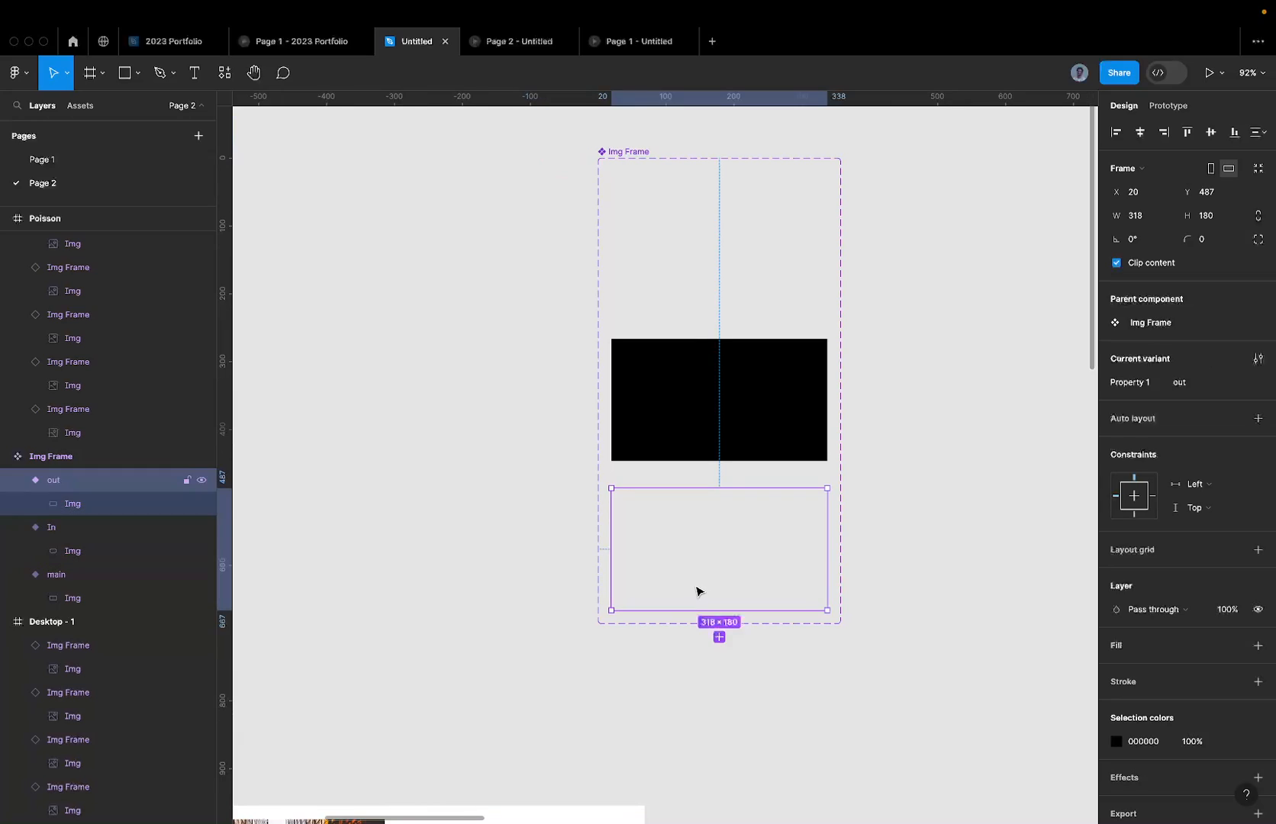
key("Return")
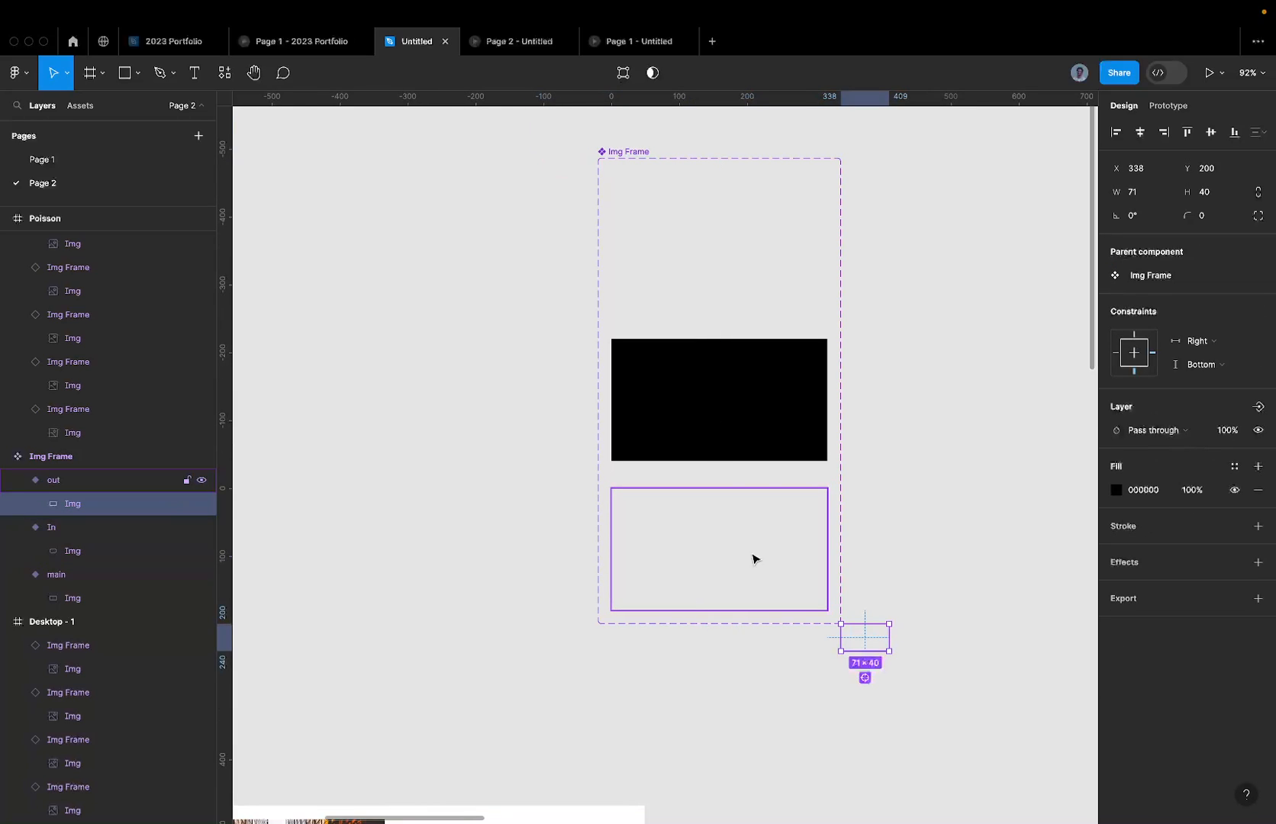
left_click(1203, 220)
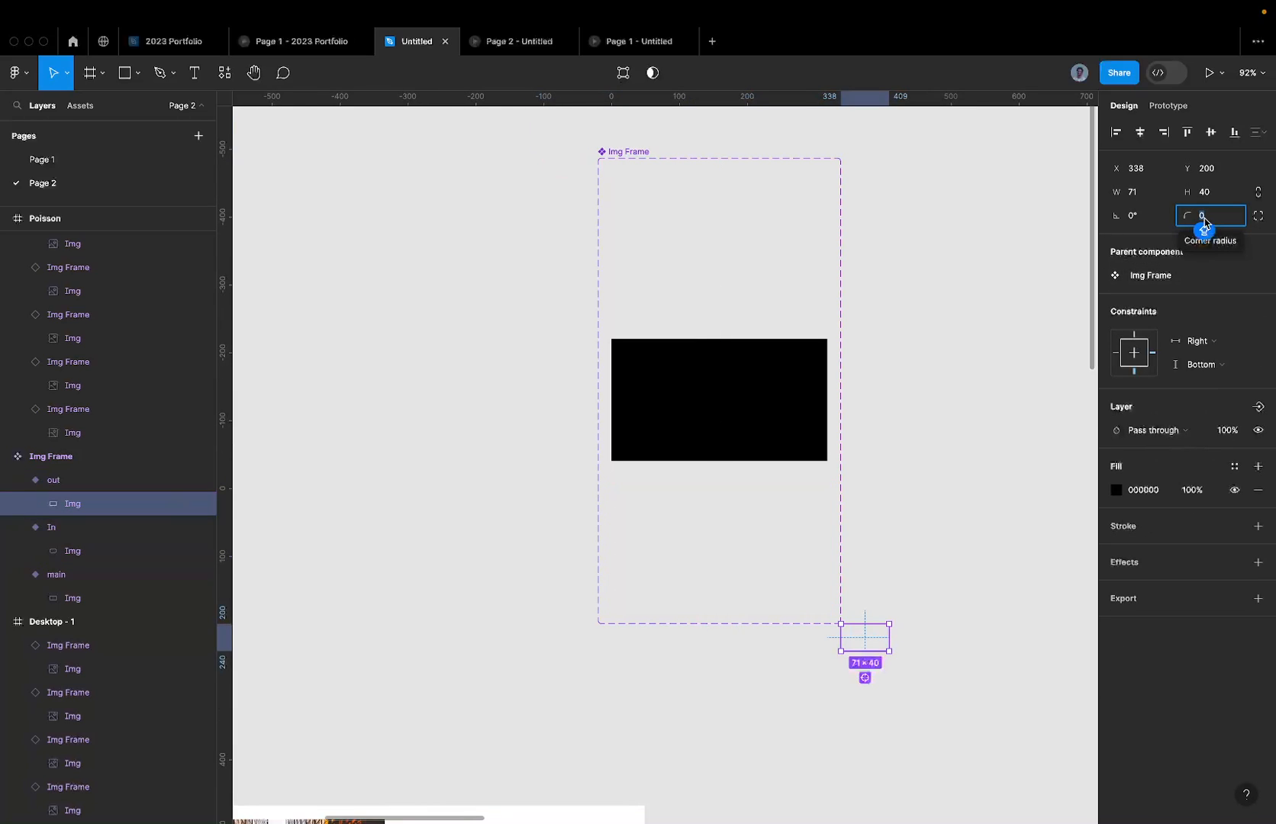
type("9999")
key("Return")
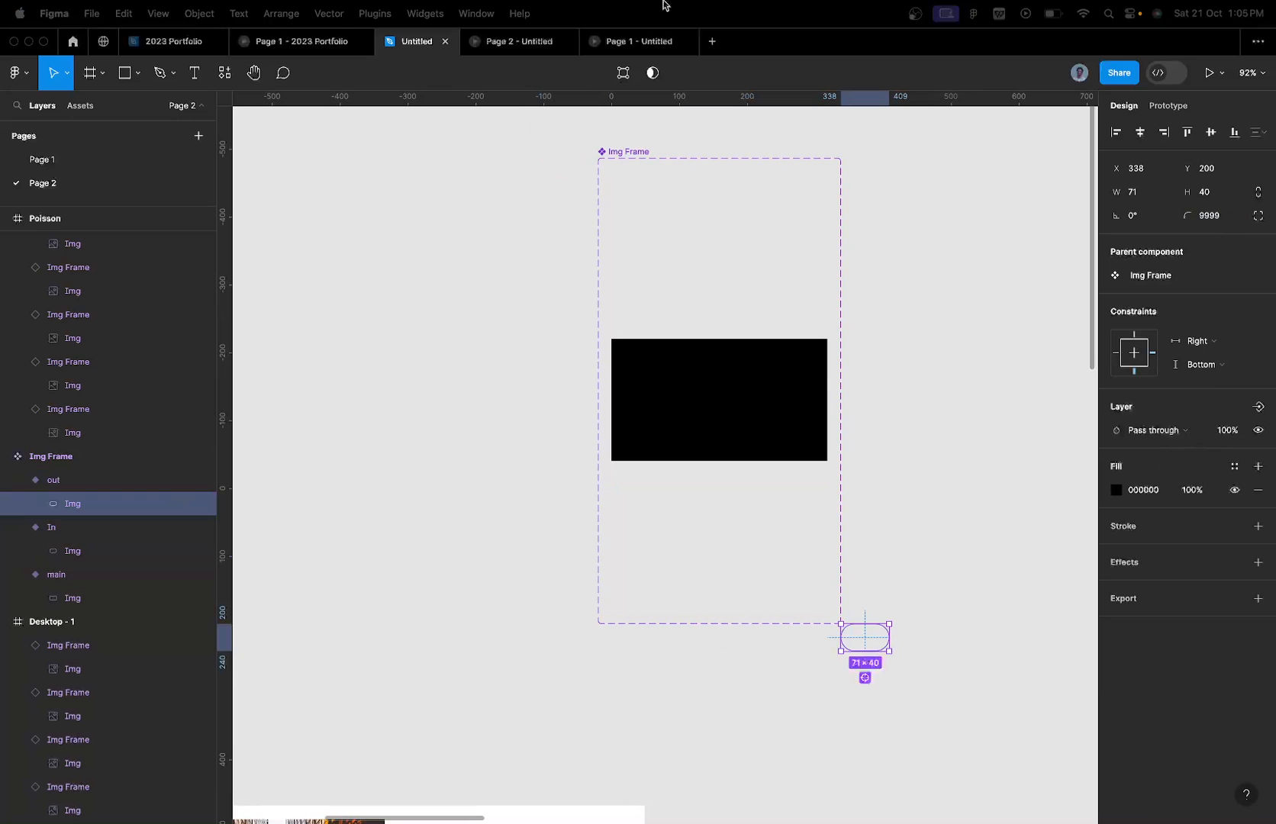
Step: Preview the Page 2 prototype with the rounded images and compare it with the Page 1 reference prototype
left_click(504, 41)
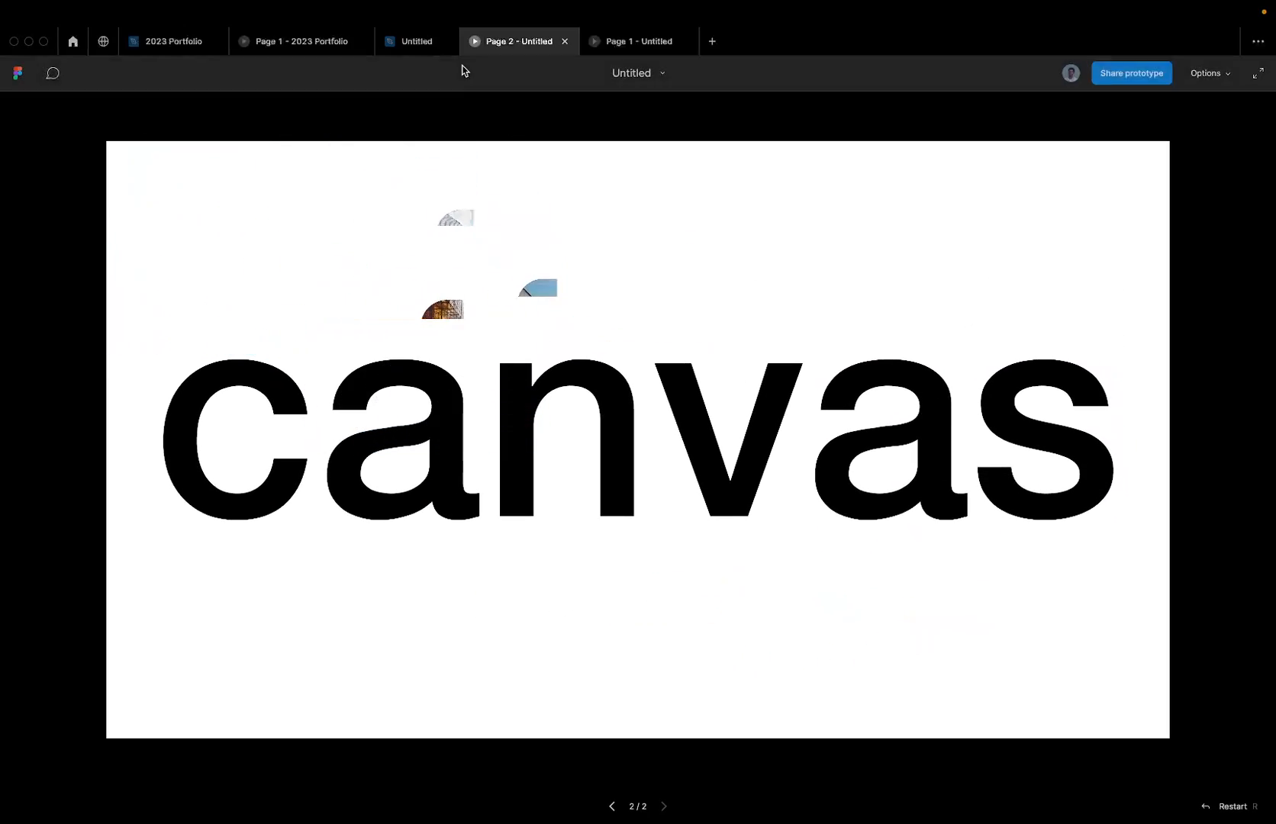
left_click(419, 46)
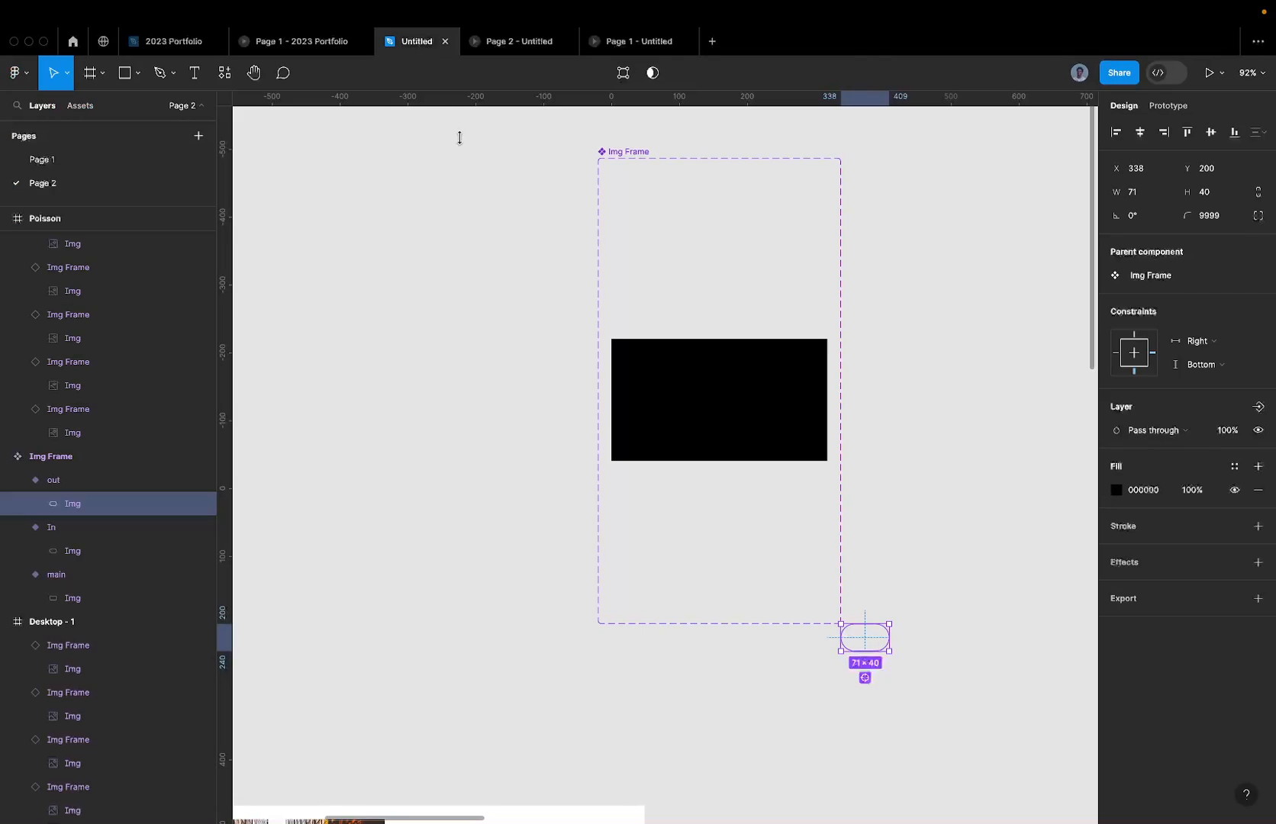
left_click(692, 243)
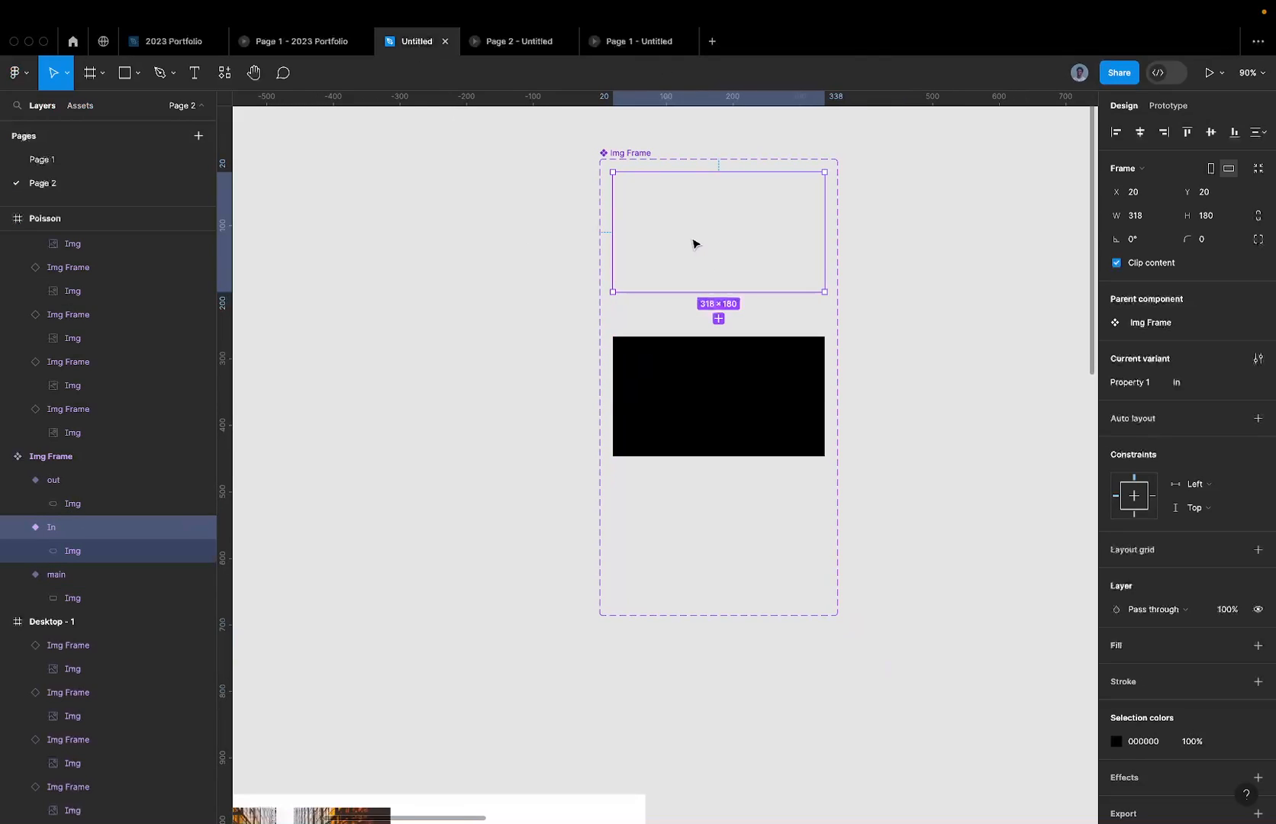
scroll(614, 257, "down", 5)
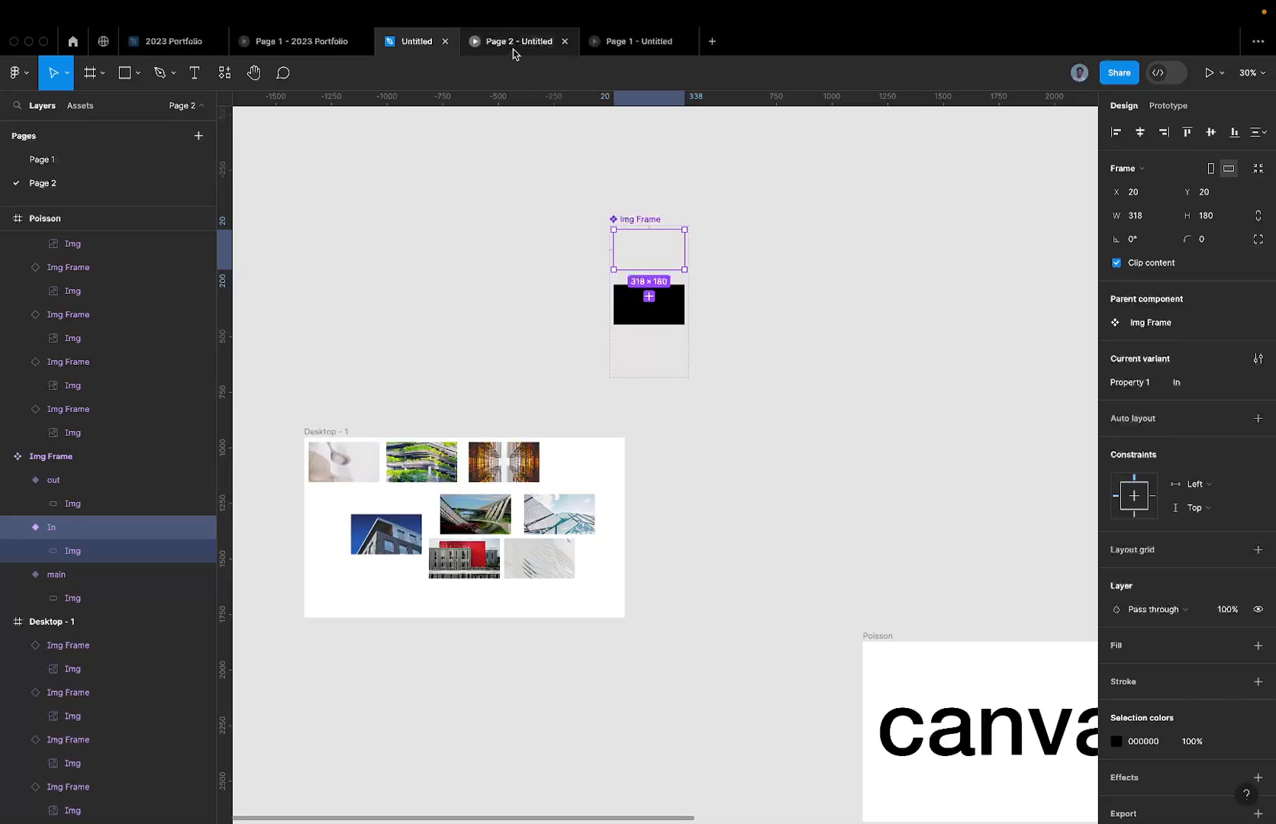
left_click(512, 48)
left_click(611, 50)
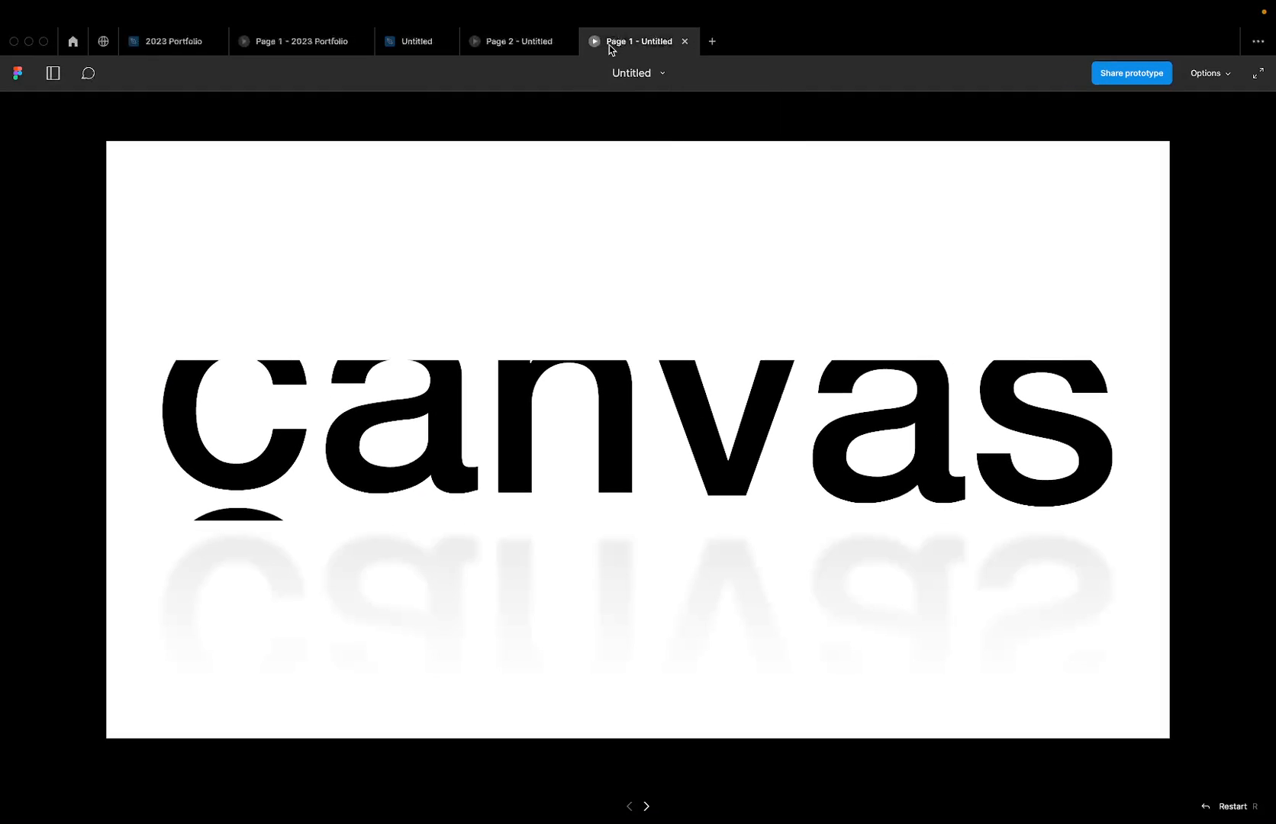
left_click(527, 46)
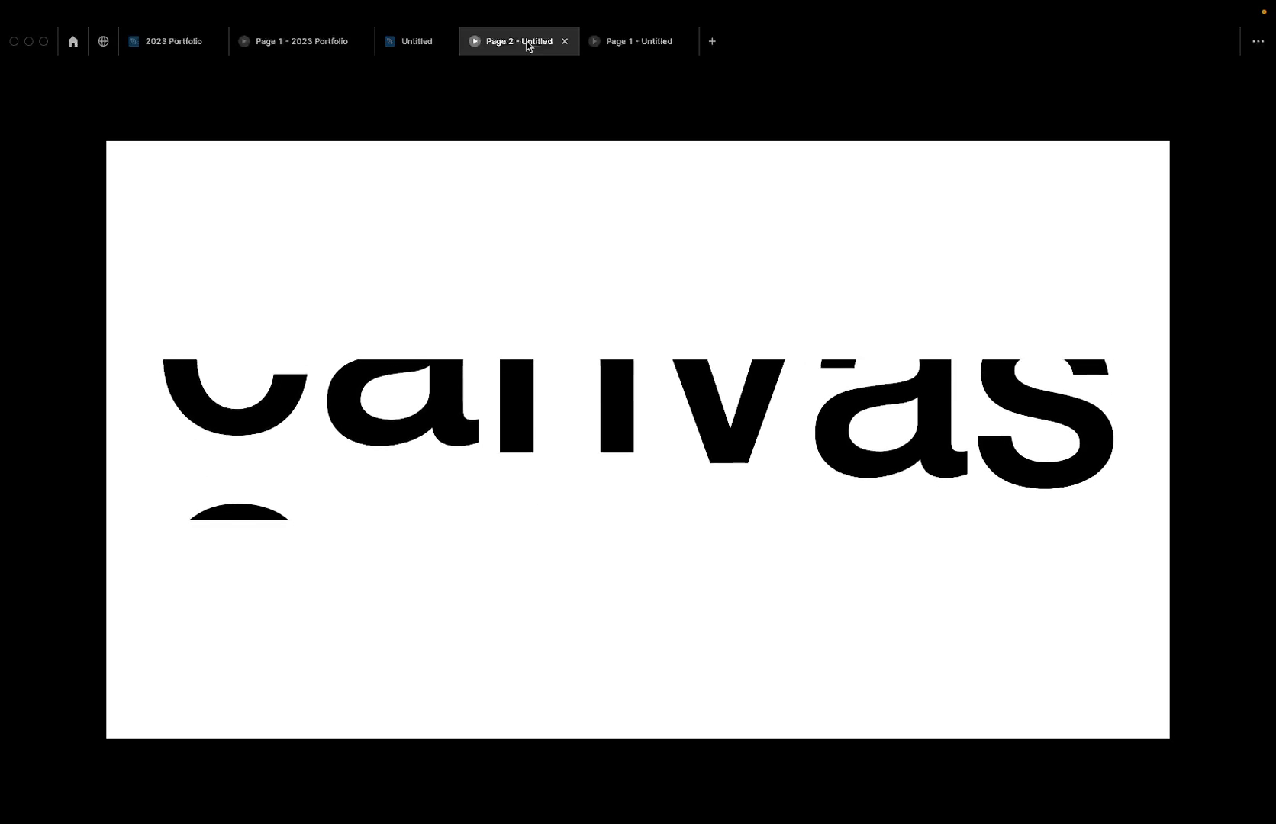
left_click(406, 42)
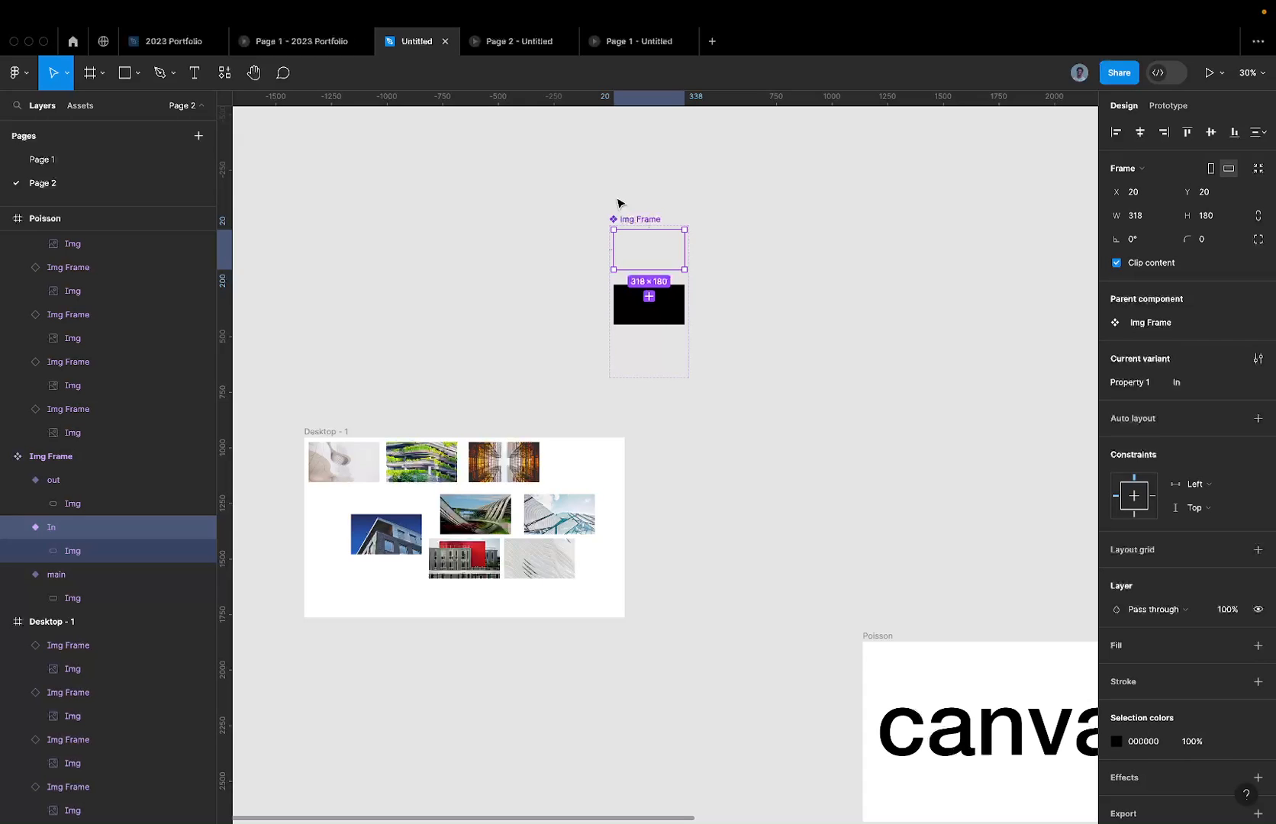
Step: Switch to the browser, open YouTube in a new tab, and find and open the presenter's channel
key("ctrl+Left")
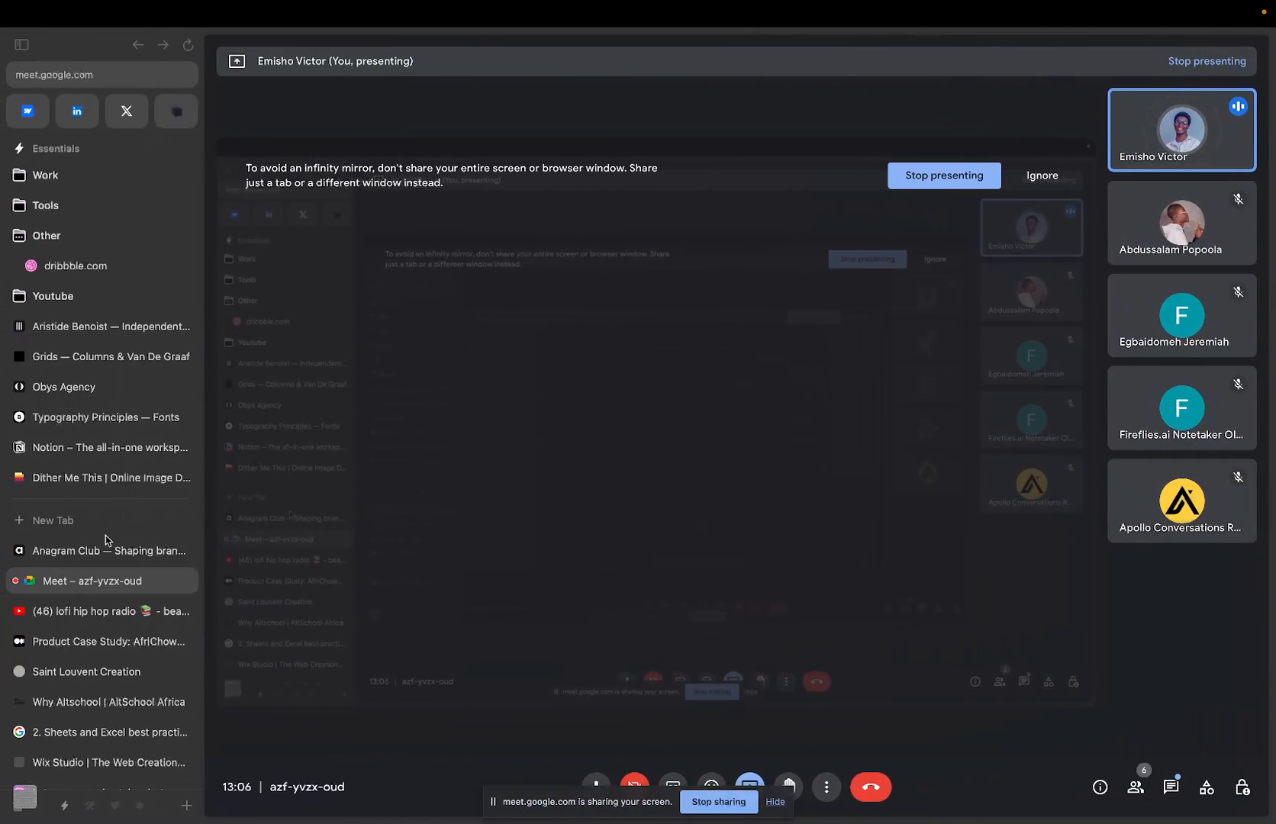
left_click(115, 523)
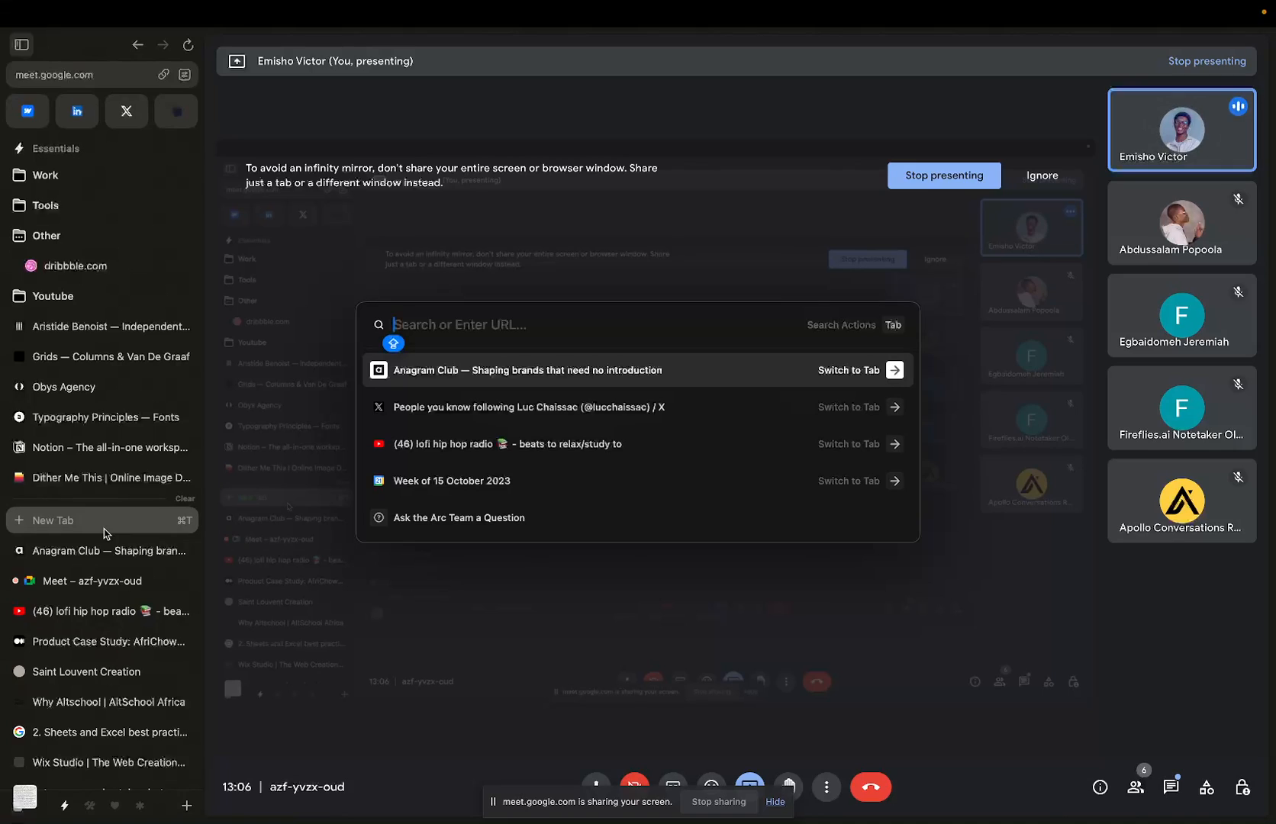
type("YOU")
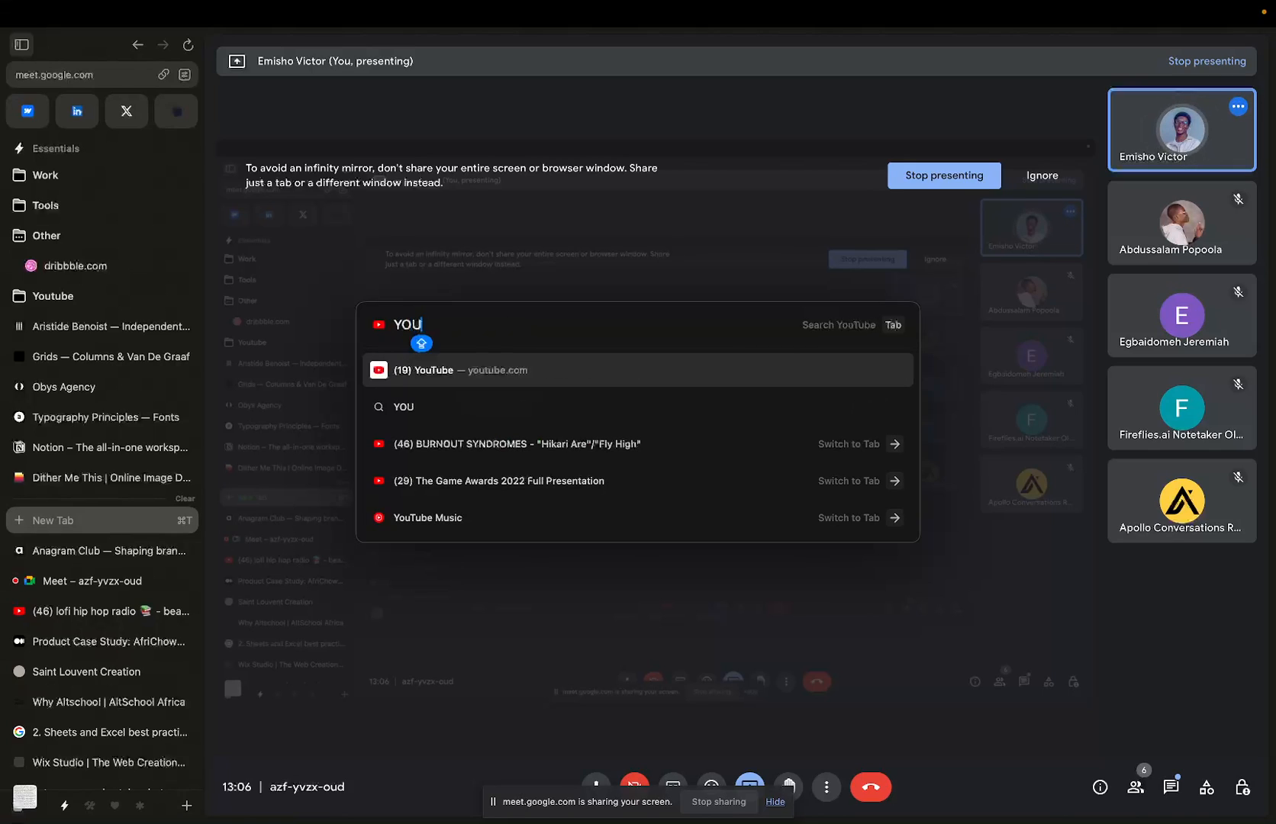
key("Return")
left_click(721, 60)
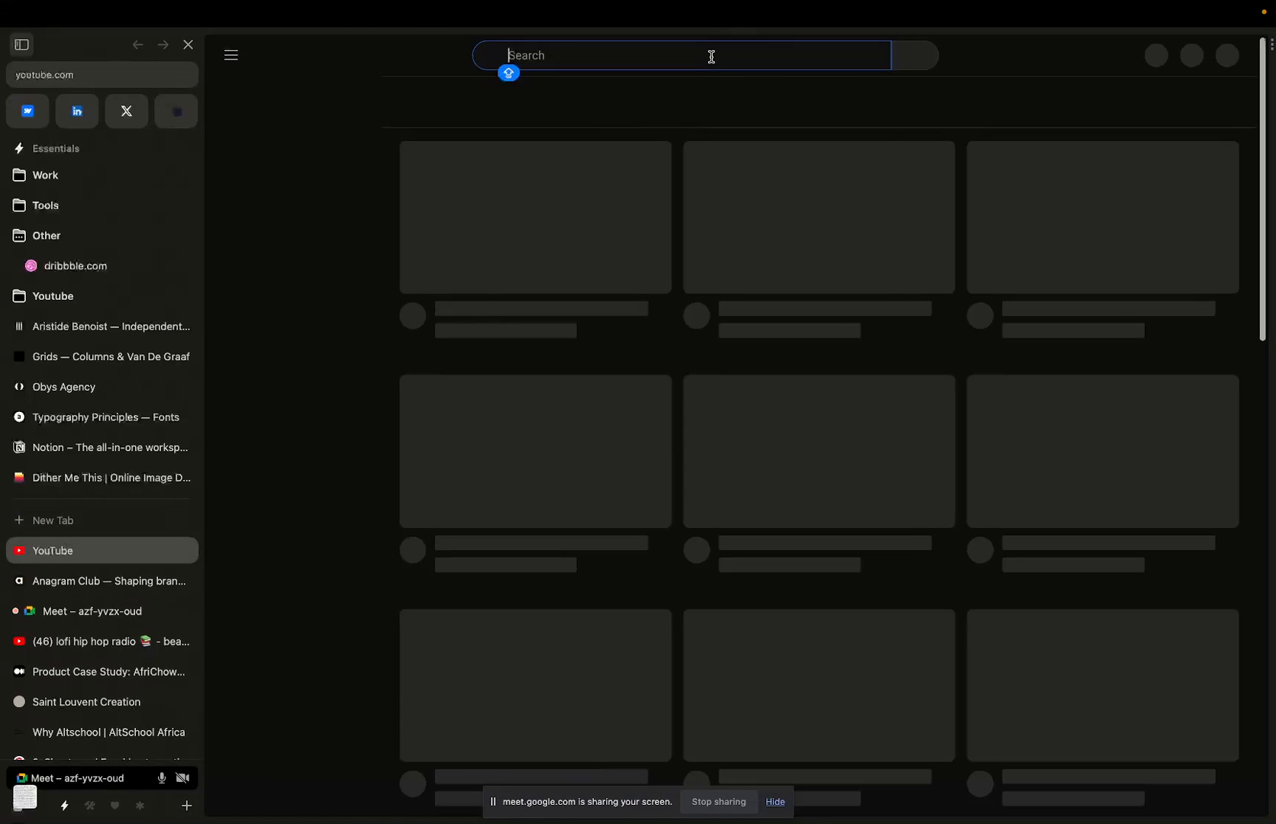
type("EMISH")
left_click(645, 101)
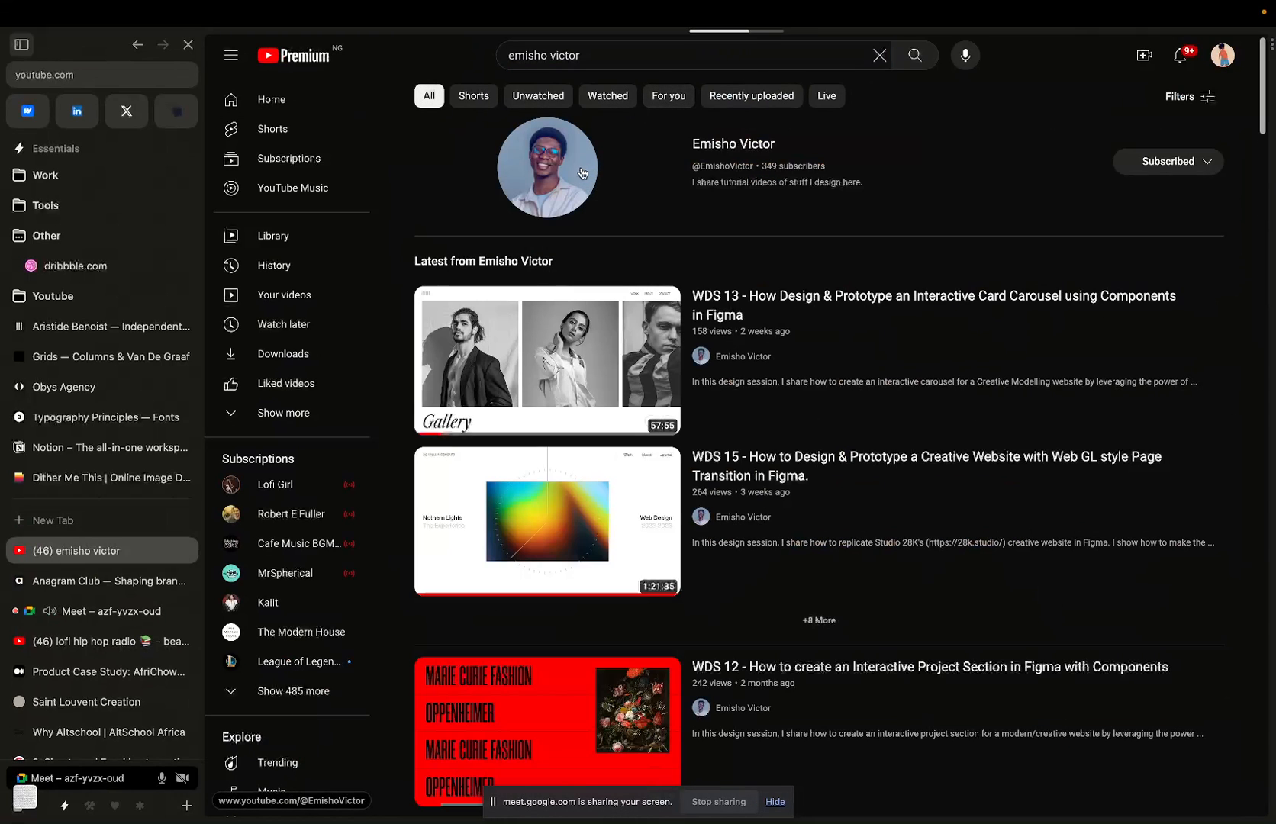
left_click(562, 188)
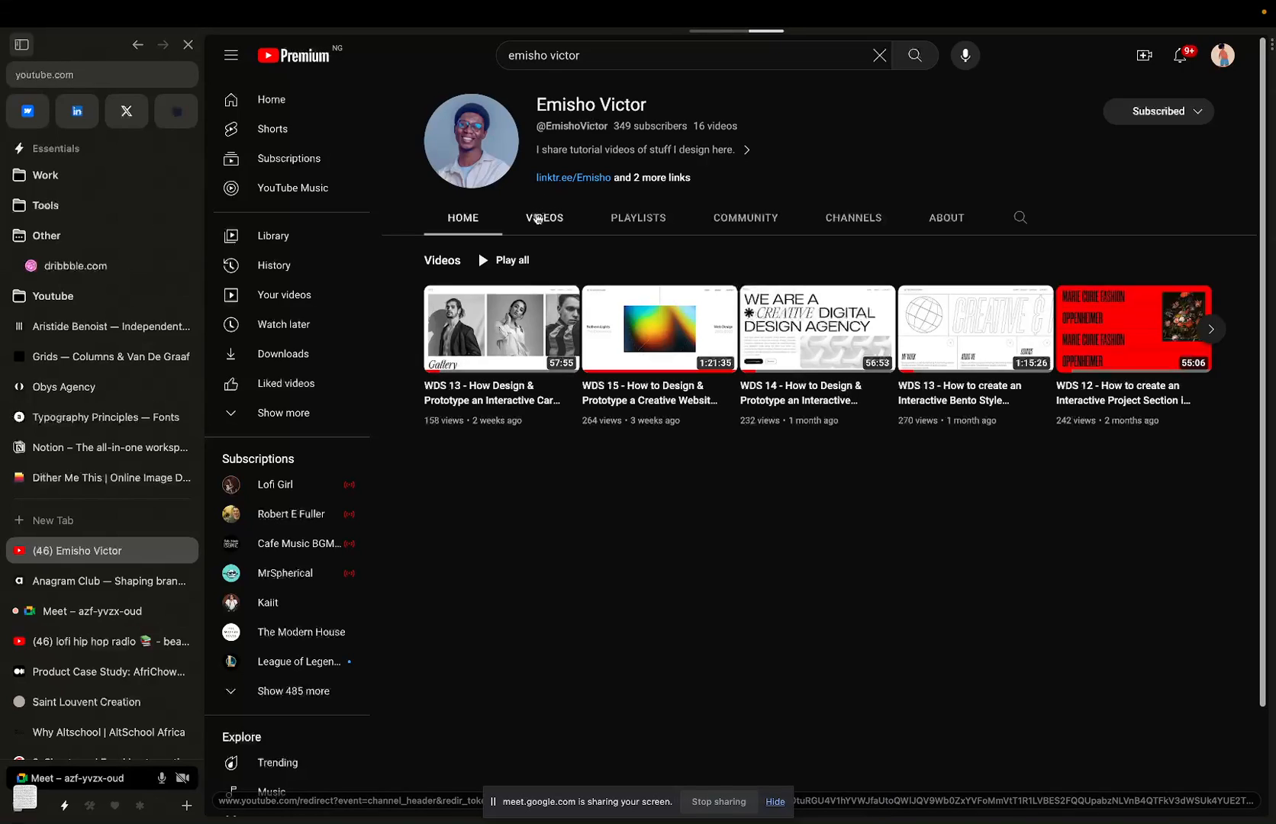
Step: Browse the channel's videos and open the WDS 13 interactive card carousel video at the comment containing the Figma file link
left_click(542, 217)
left_click(473, 222)
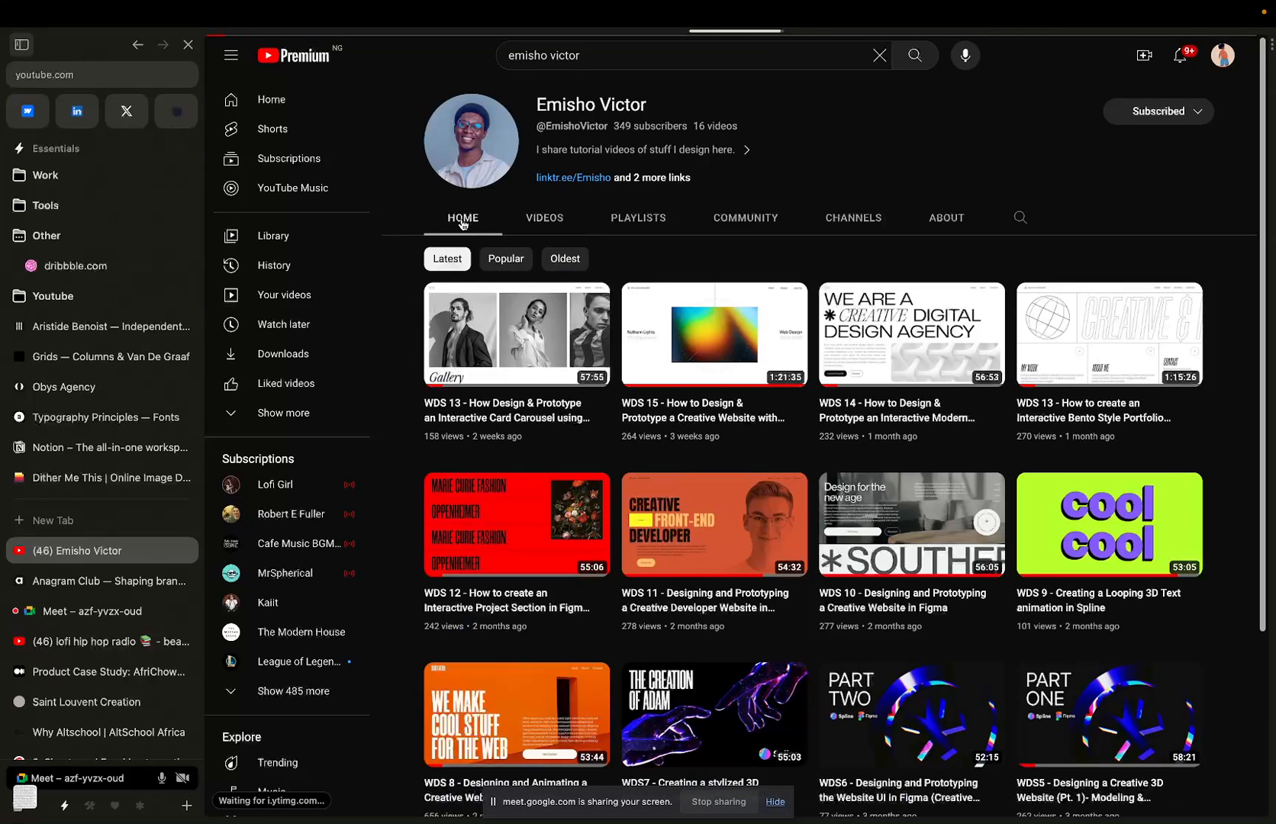
left_click(534, 218)
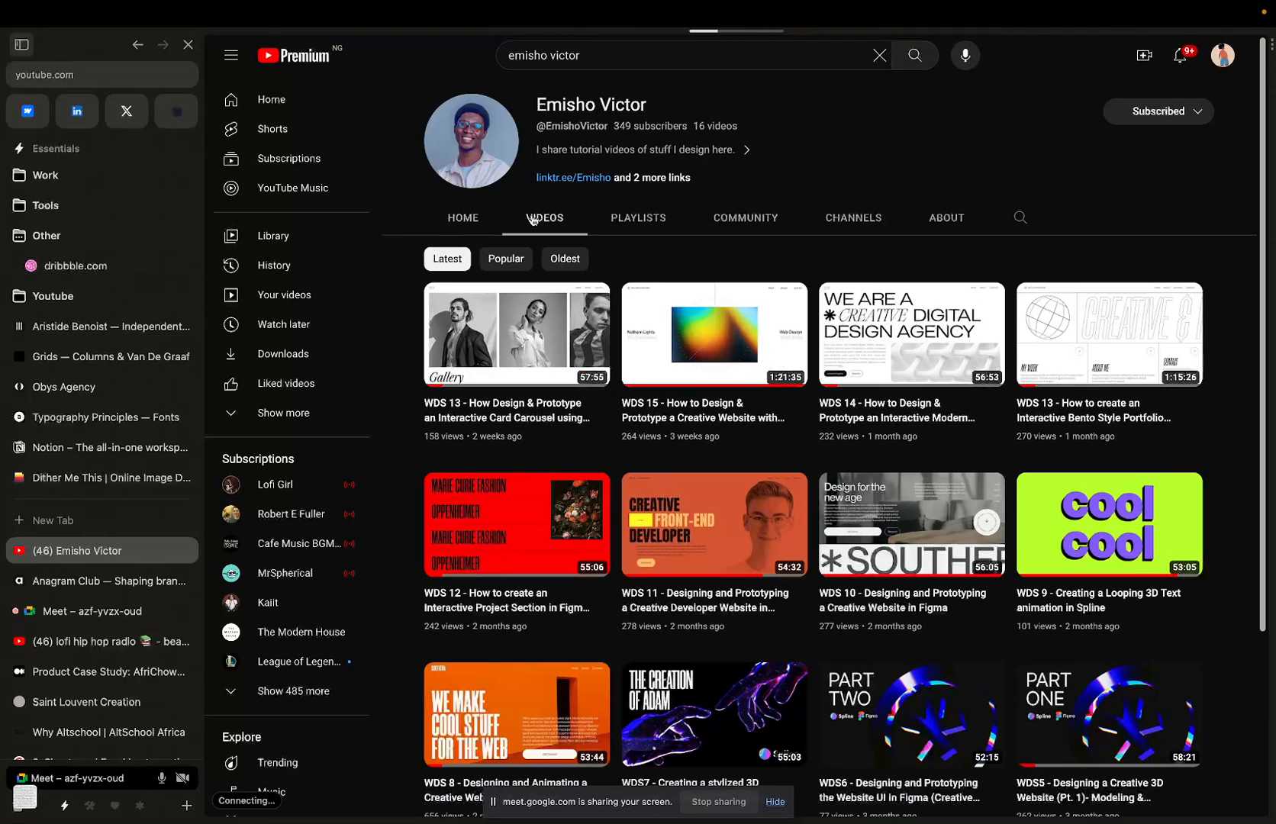
scroll(533, 220, "down", 1)
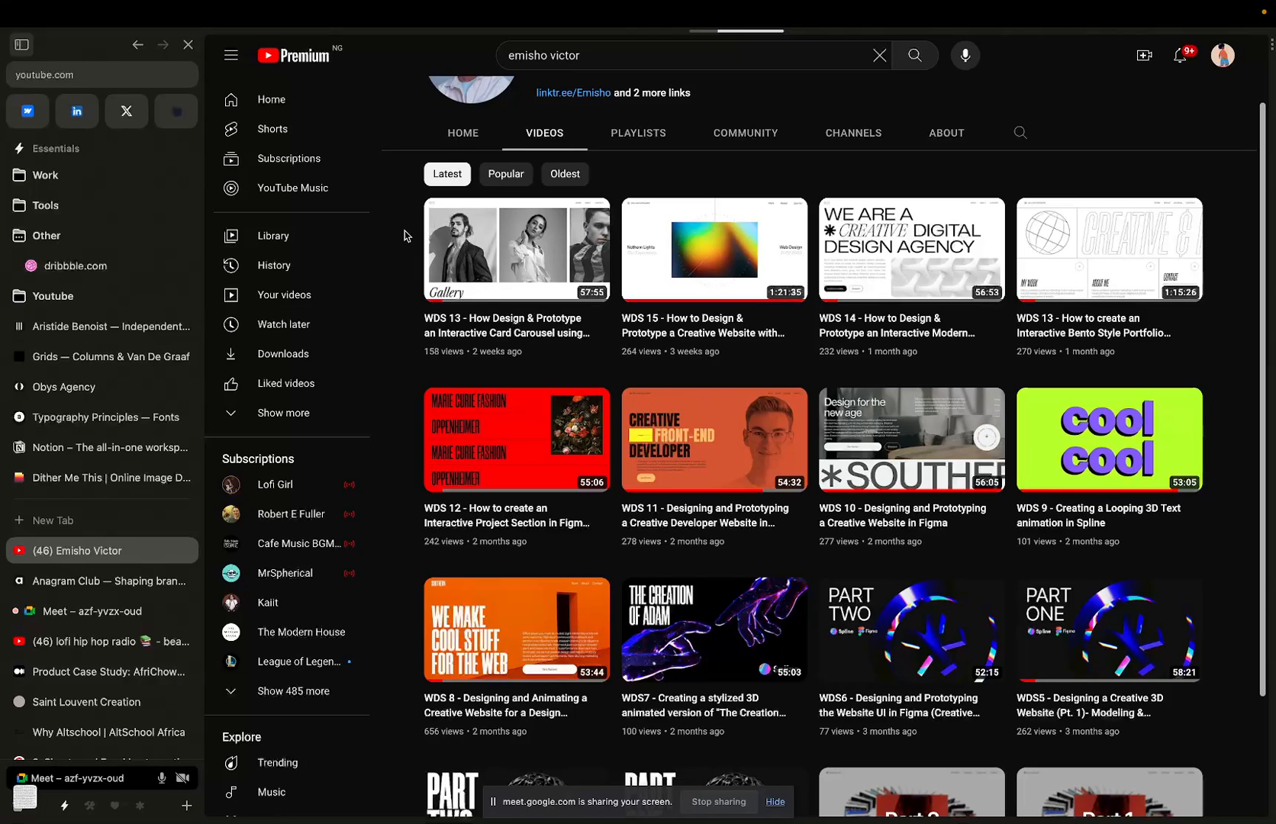
left_click(454, 243)
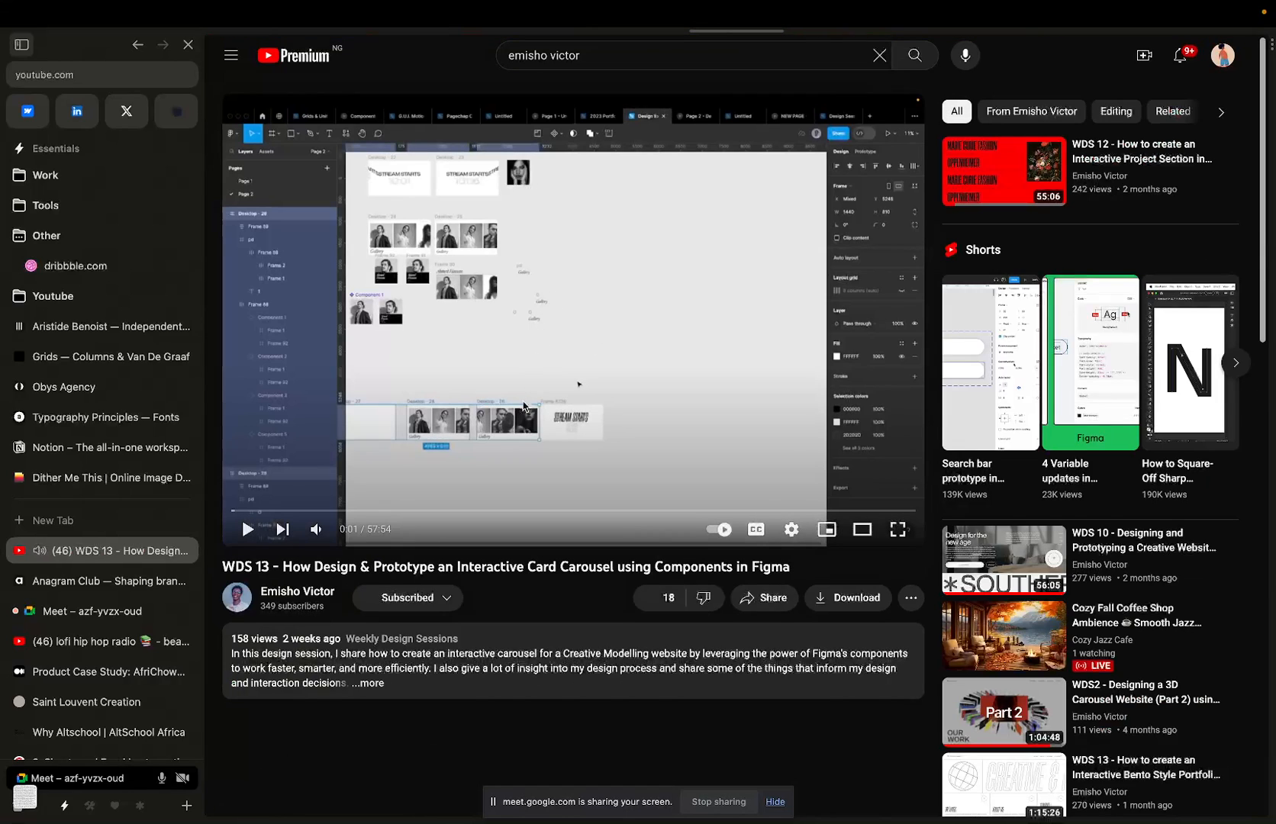
scroll(535, 343, "down", 4)
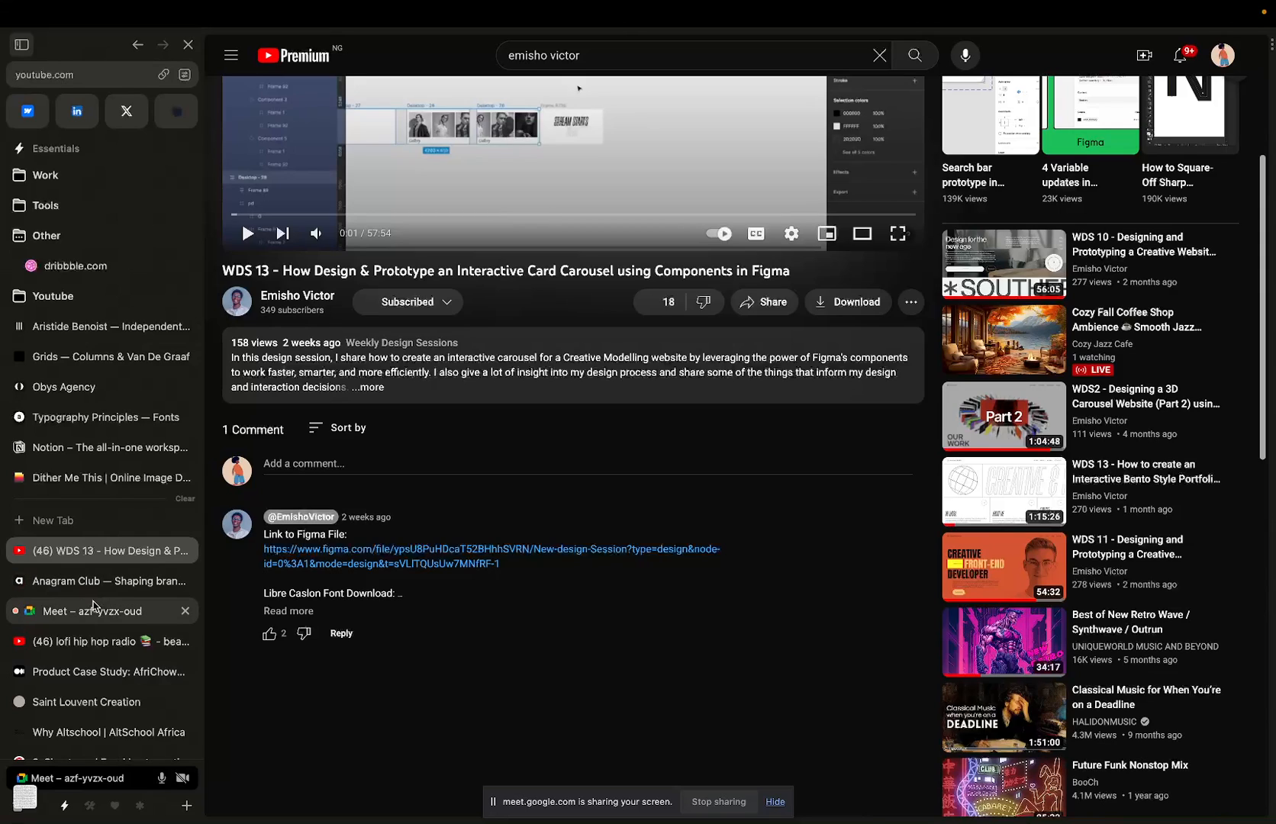
Step: Return to the Google Meet call and open the raised-hand queue
left_click(105, 620)
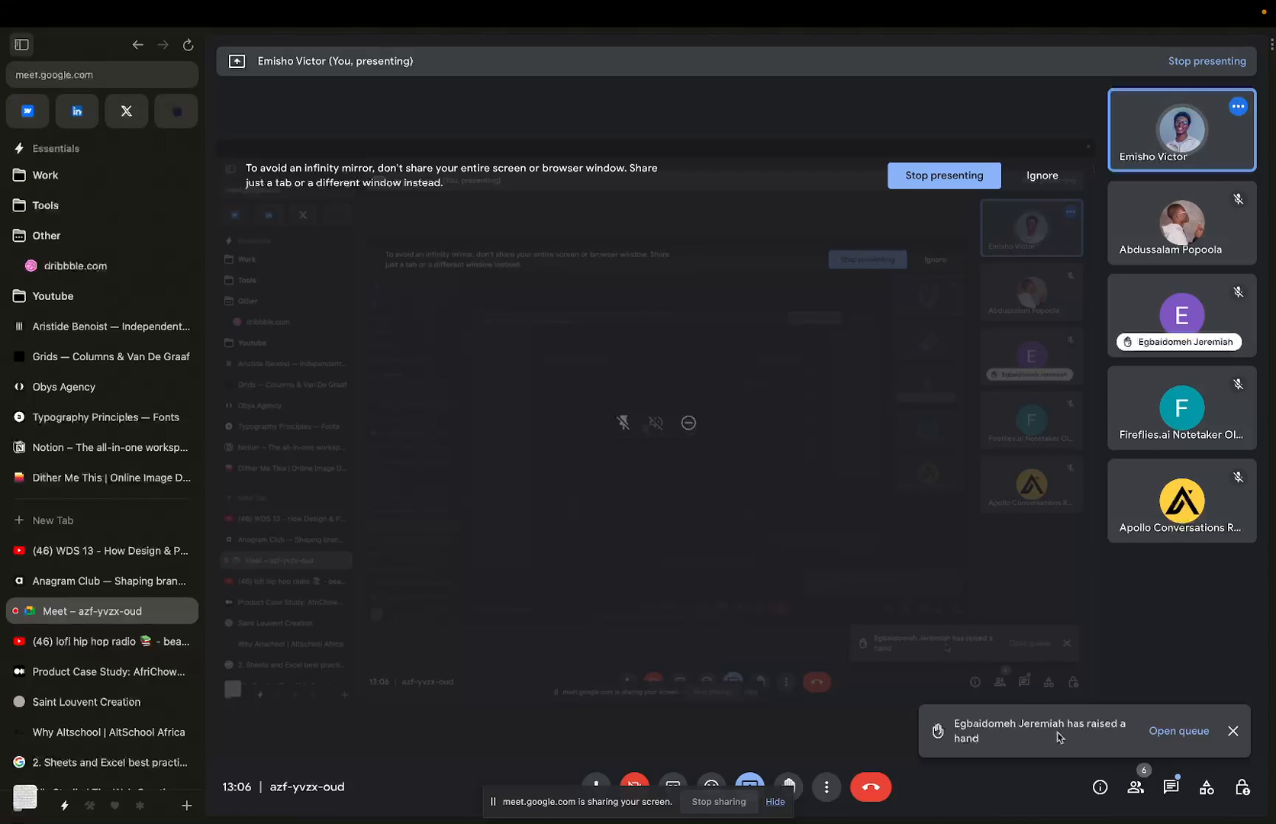
left_click(1188, 733)
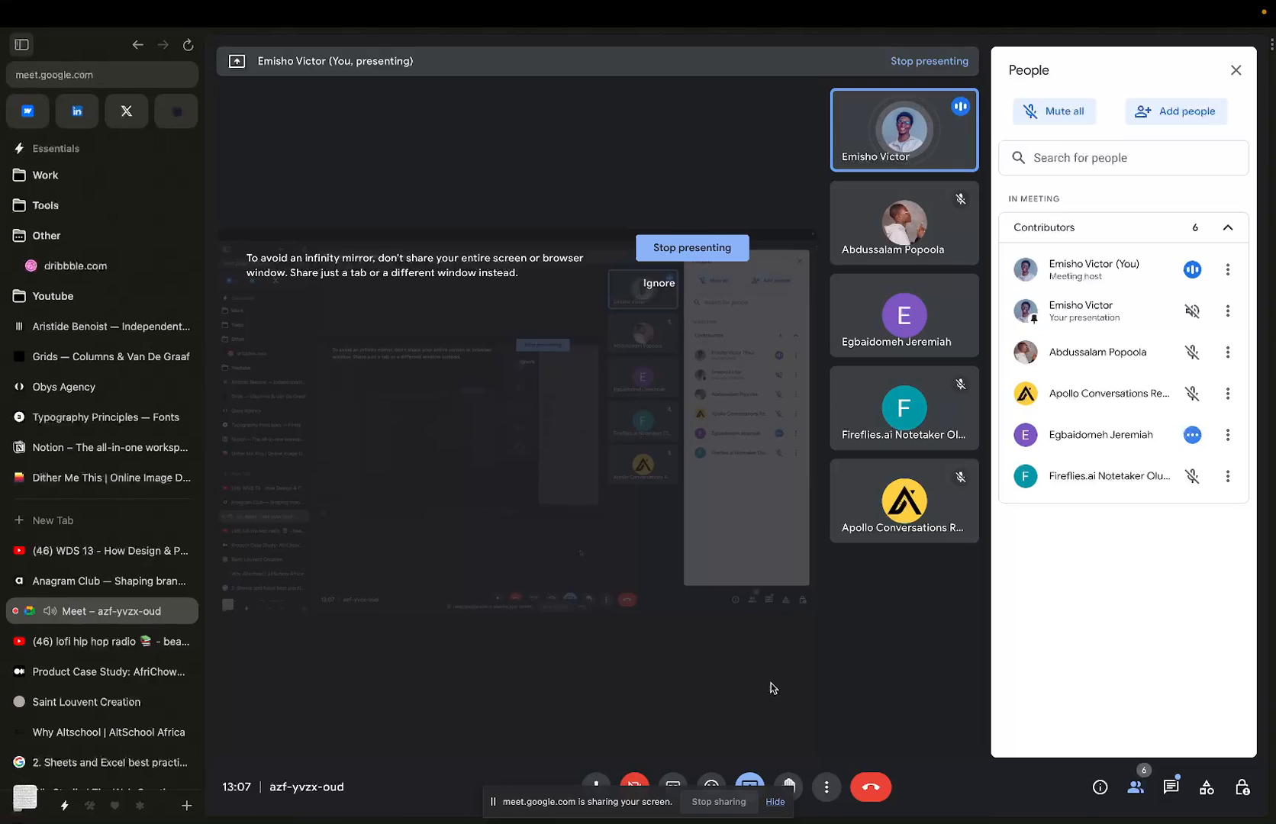
Step: Open the Anagram Club site and examine the pointer-triggered images around its looping Contact us text
left_click(99, 528)
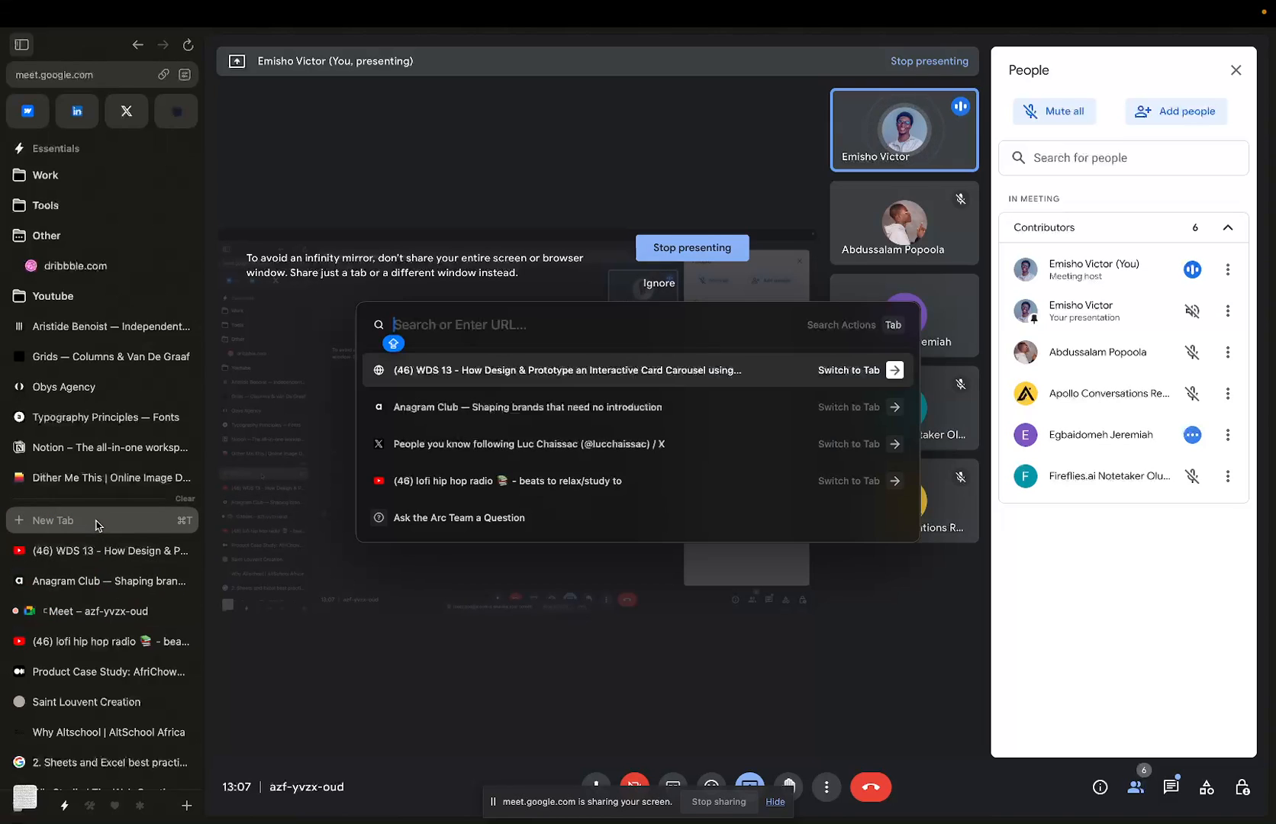
left_click(84, 578)
left_click(84, 578)
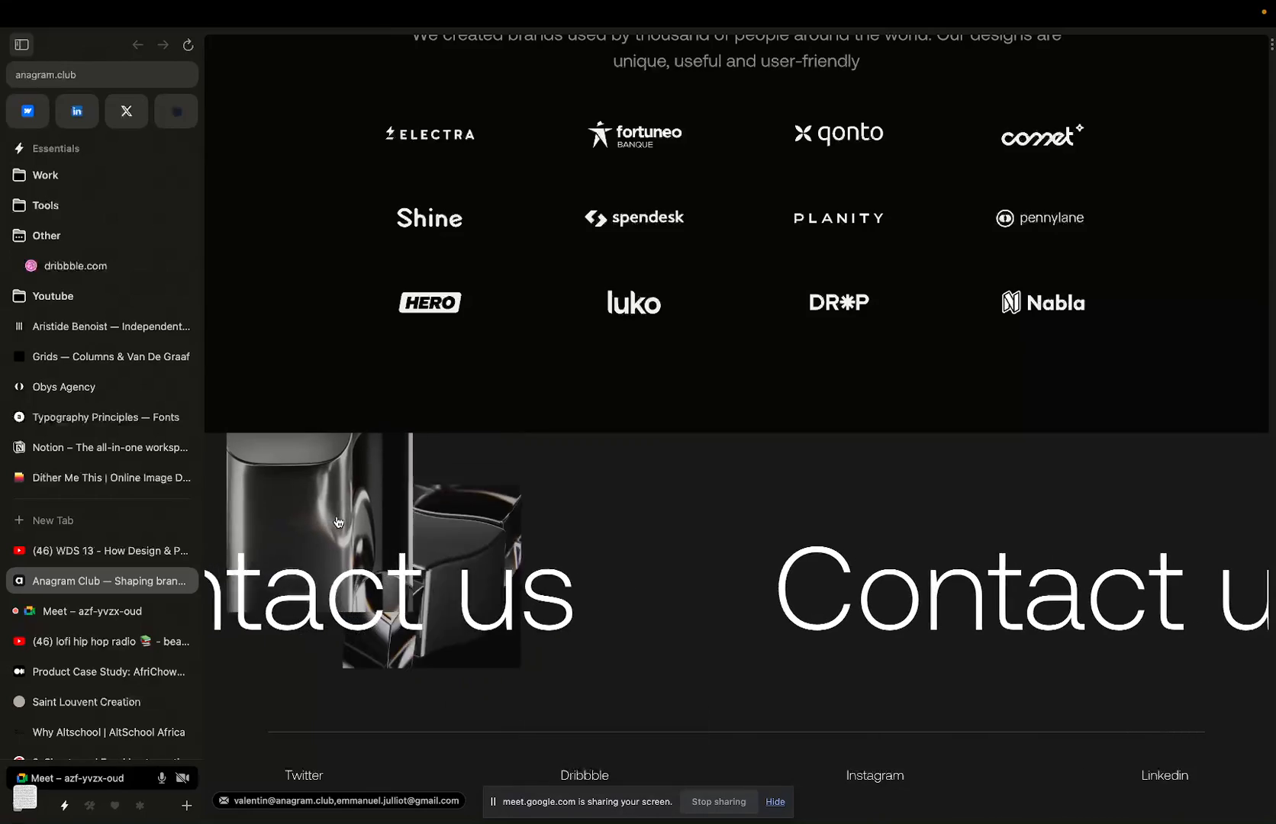
key("ctrl+Right")
key("ctrl+Left")
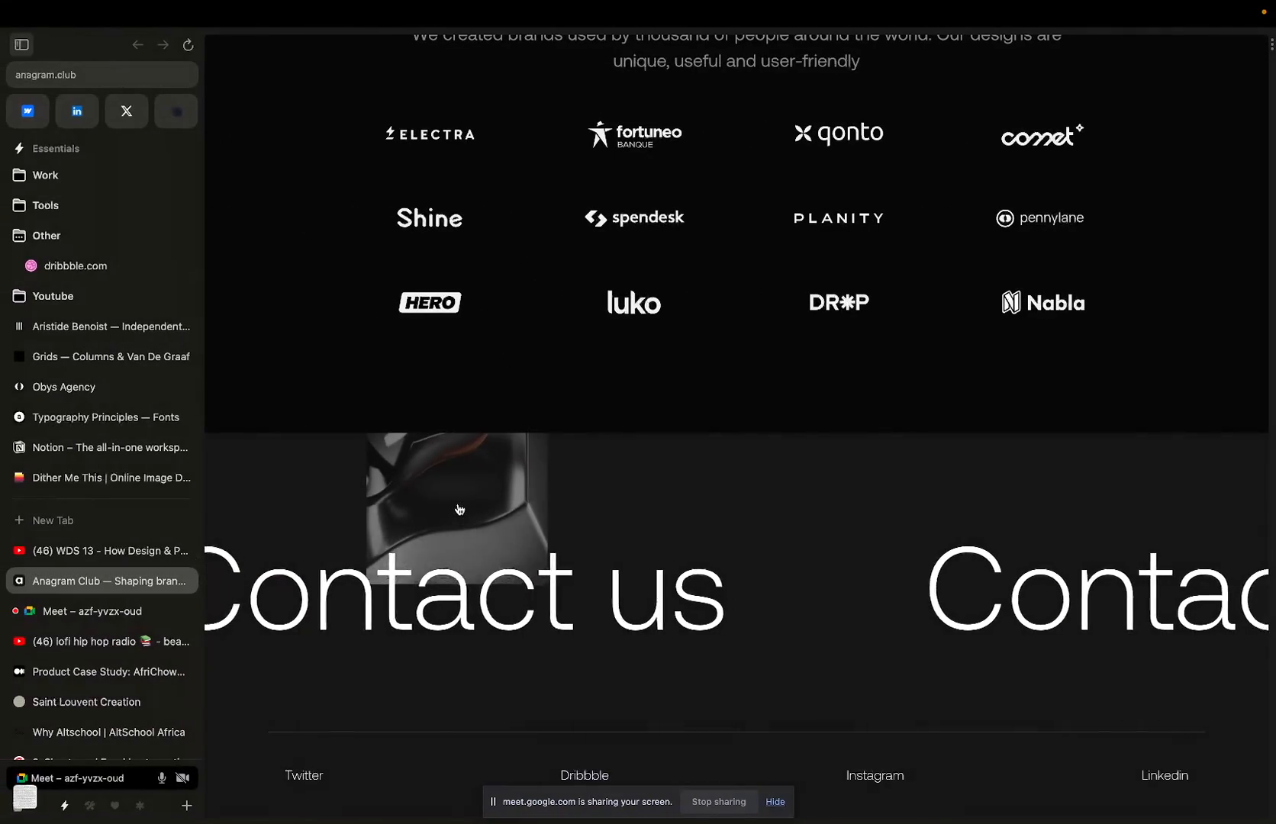
Step: Show the Page 2 canvas in Figma, revisit the WDS 13 video page, and return to the Google Meet call
key("ctrl+Right")
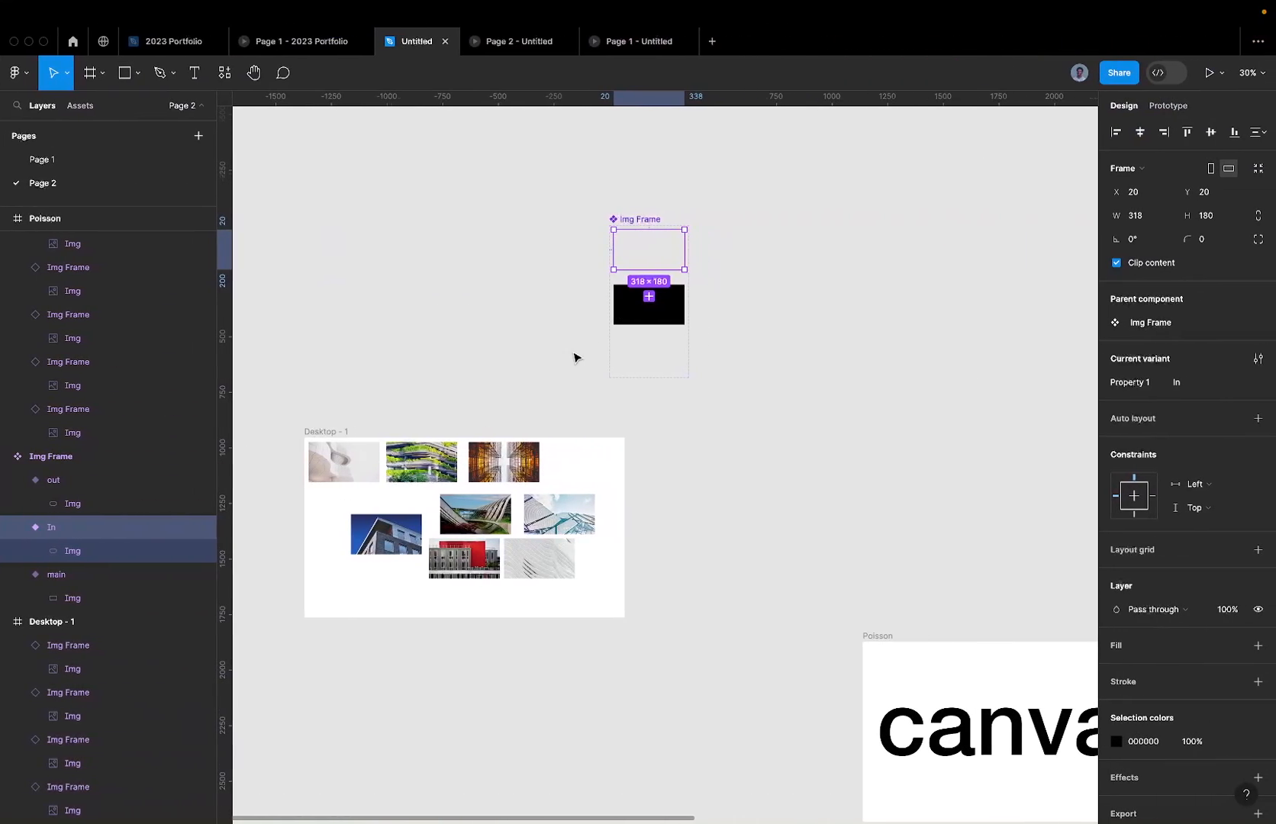
scroll(574, 358, "down", 3)
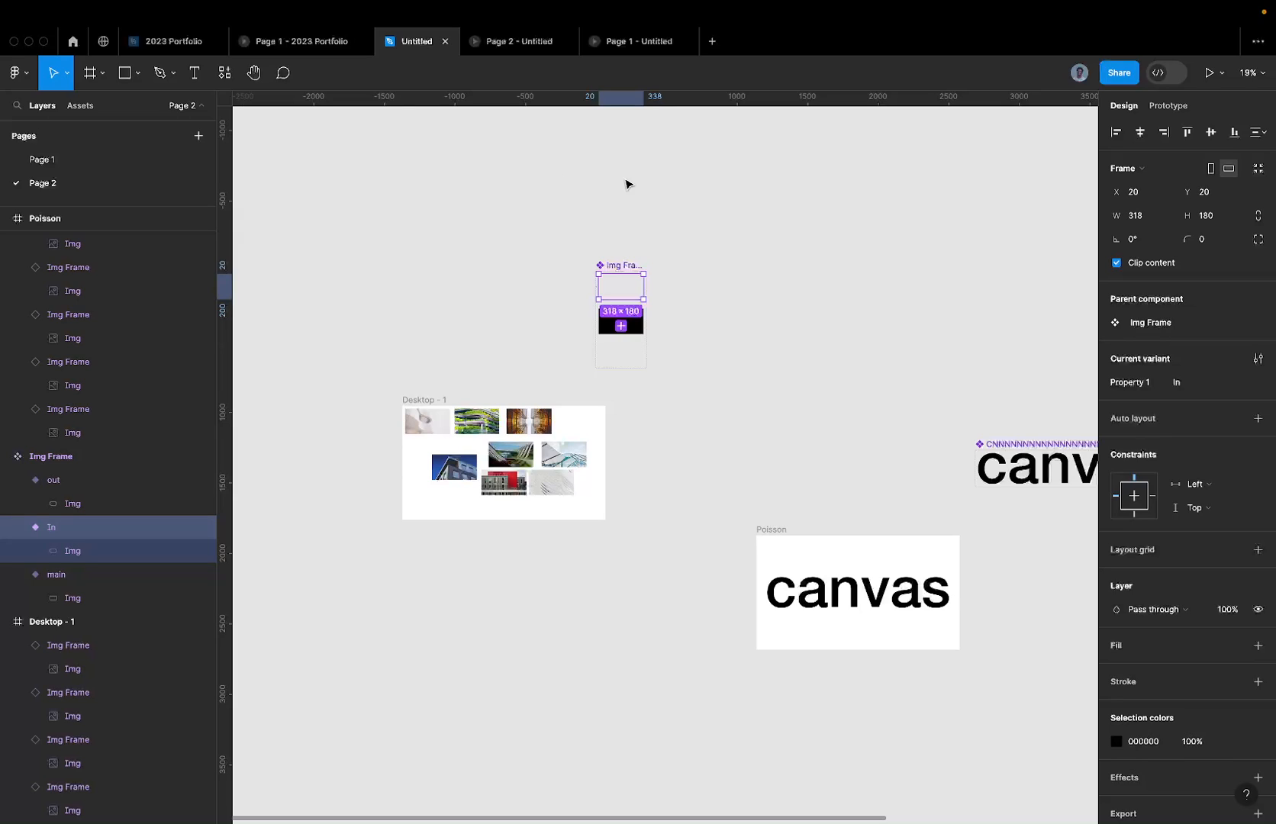
key("ctrl+Left")
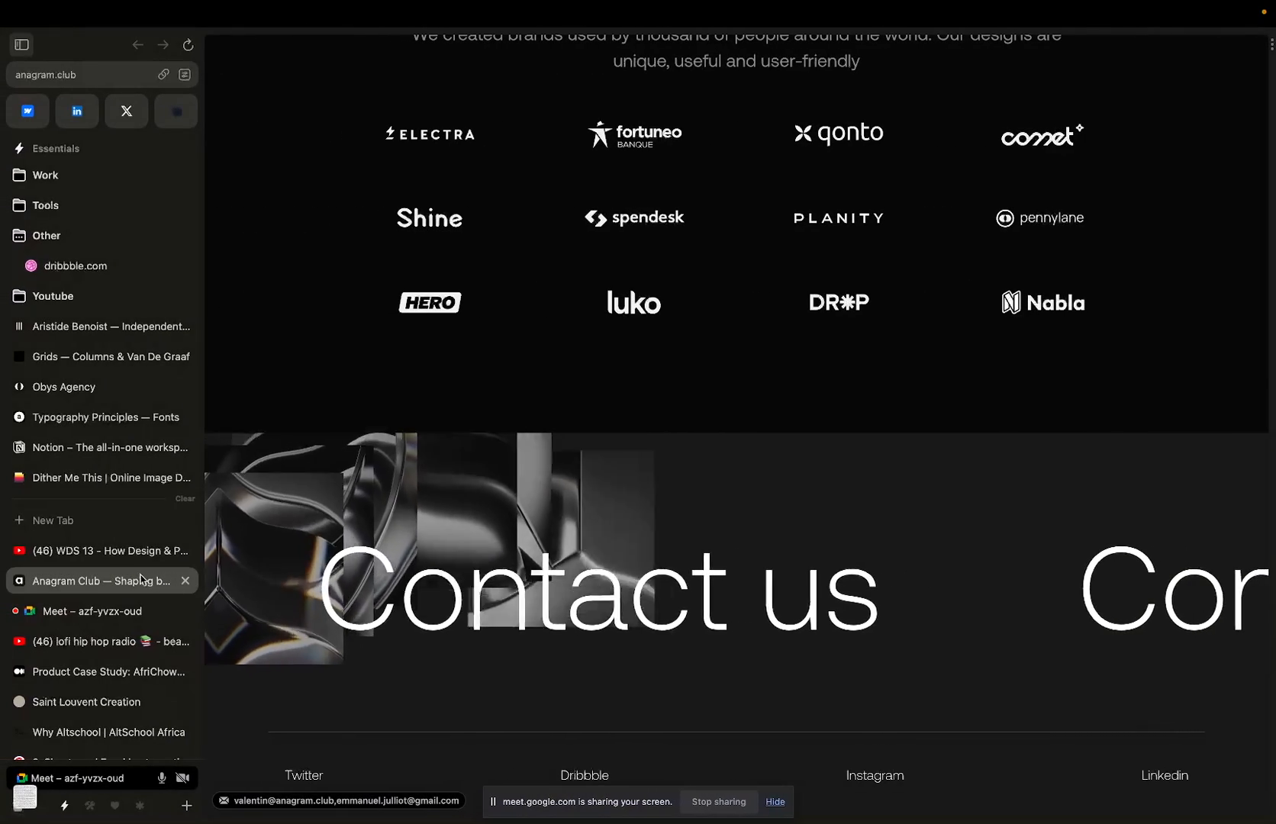
left_click(110, 553)
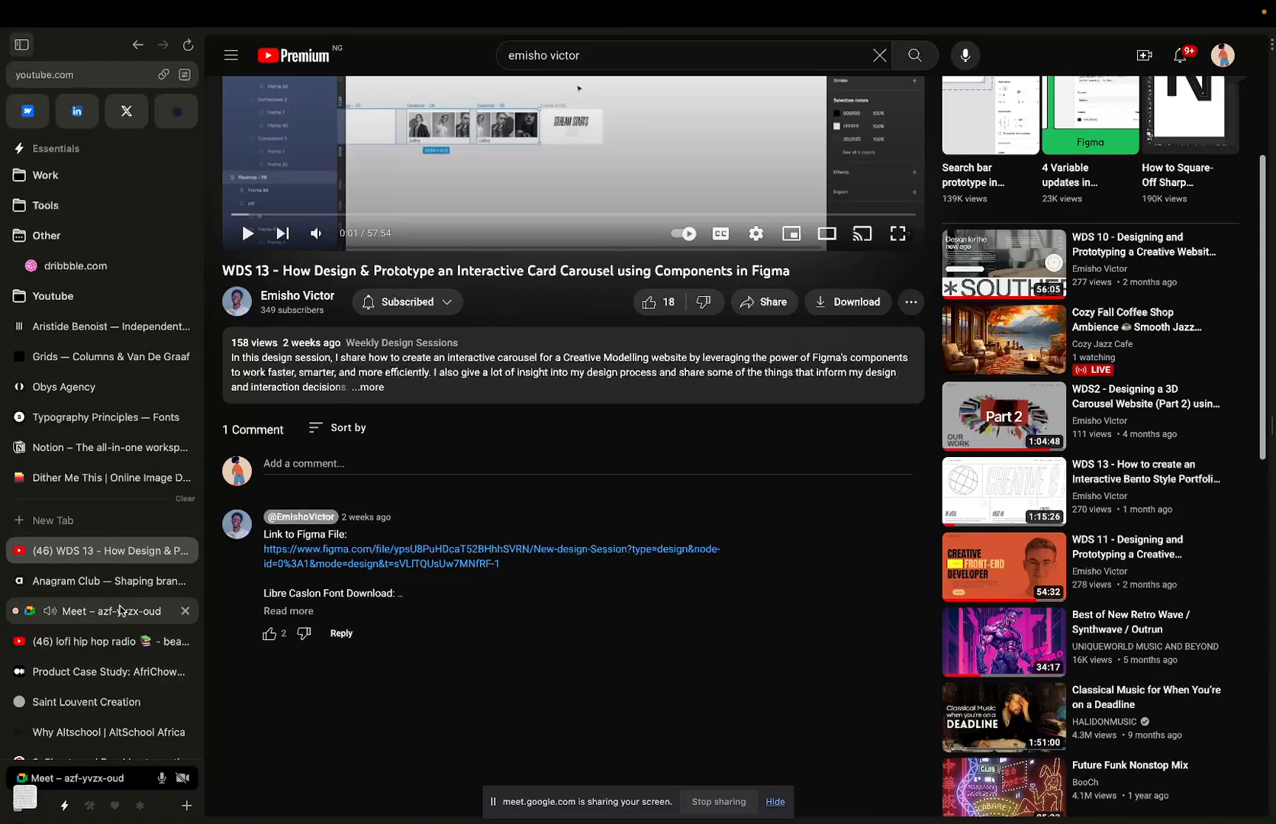
left_click(120, 611)
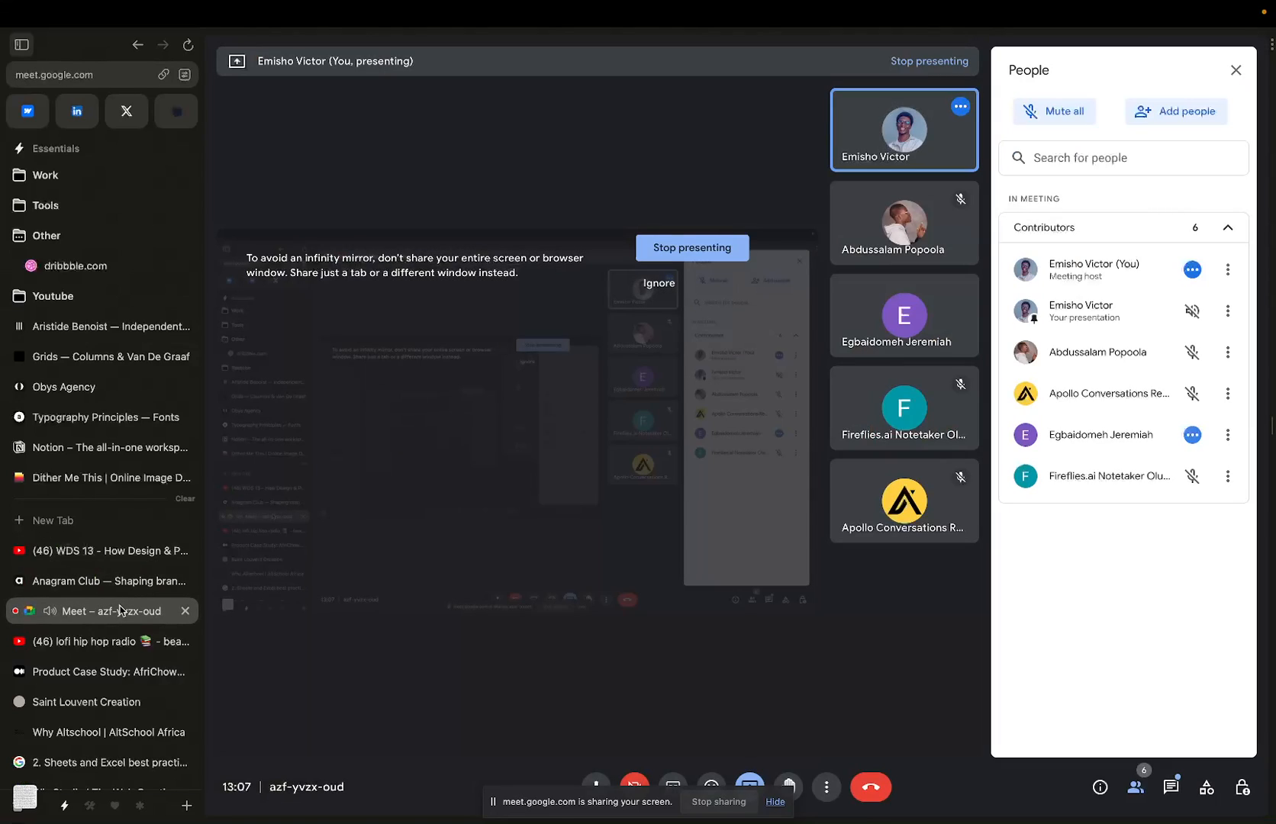